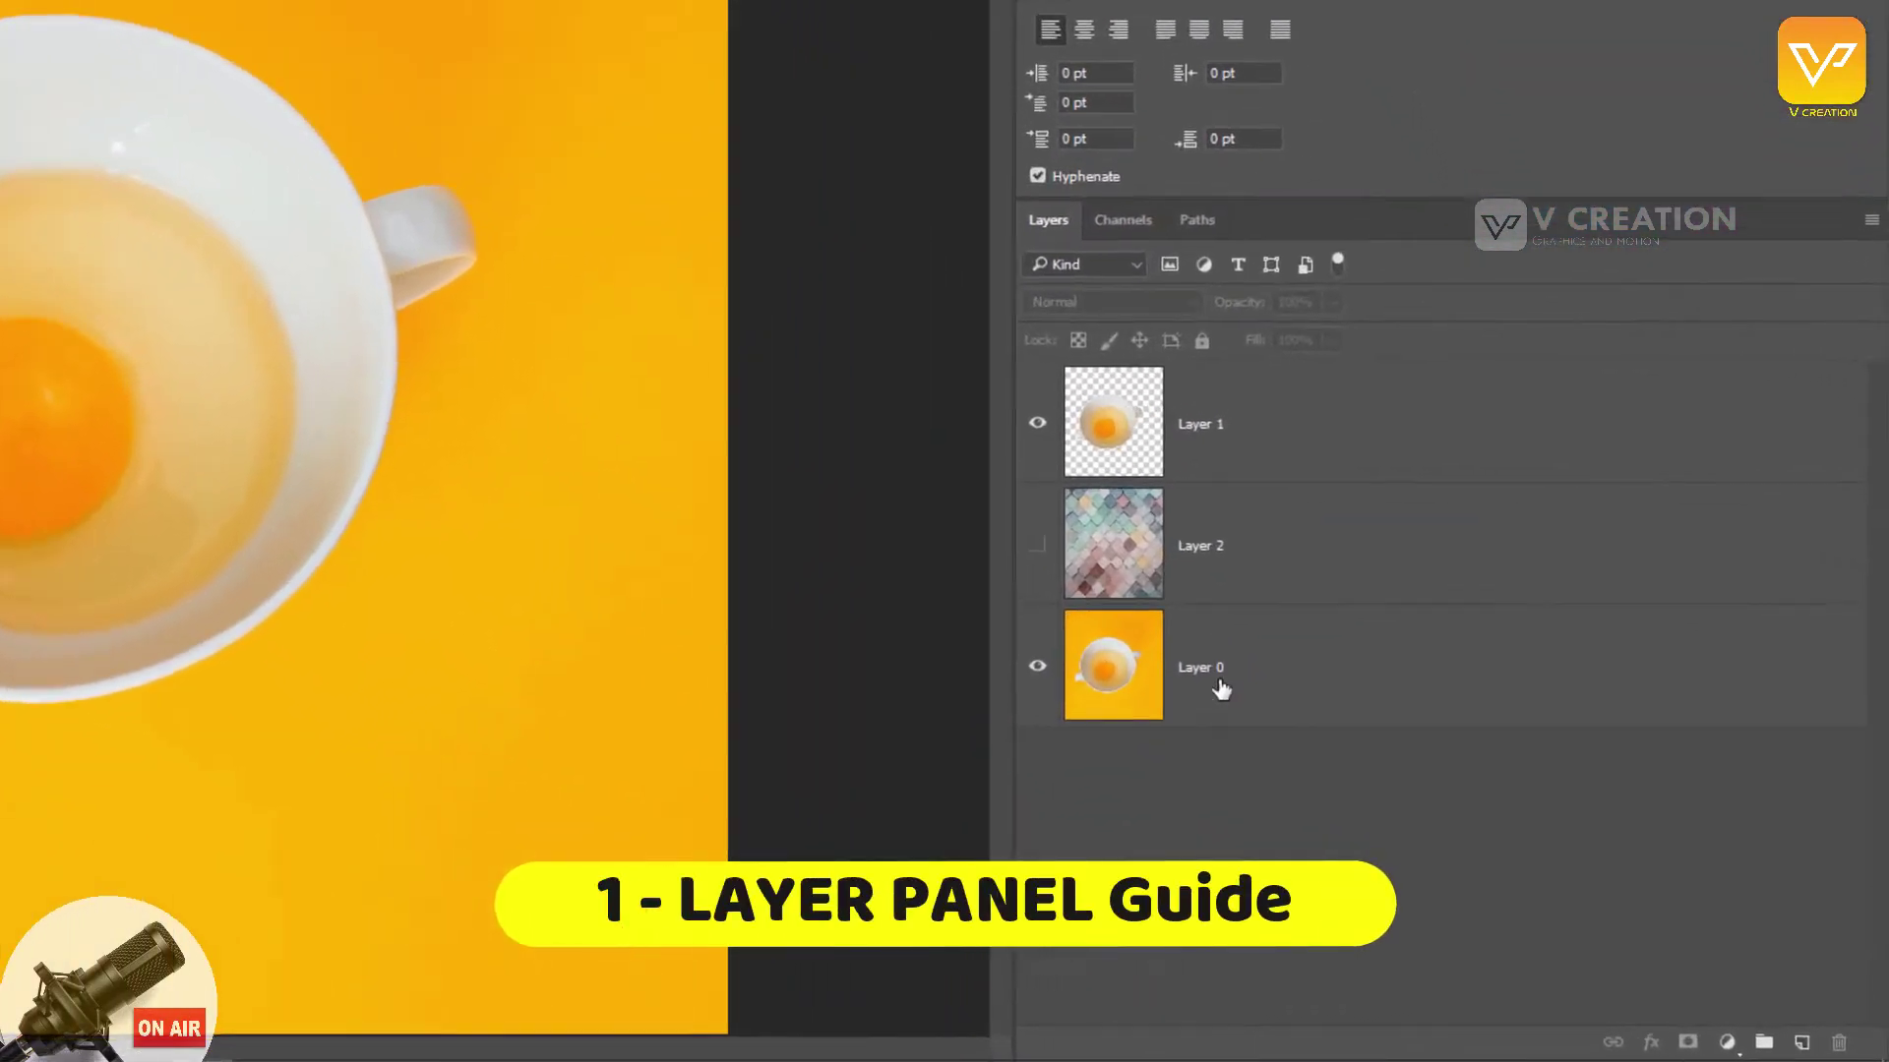
left_click(1333, 762)
left_click(1230, 529)
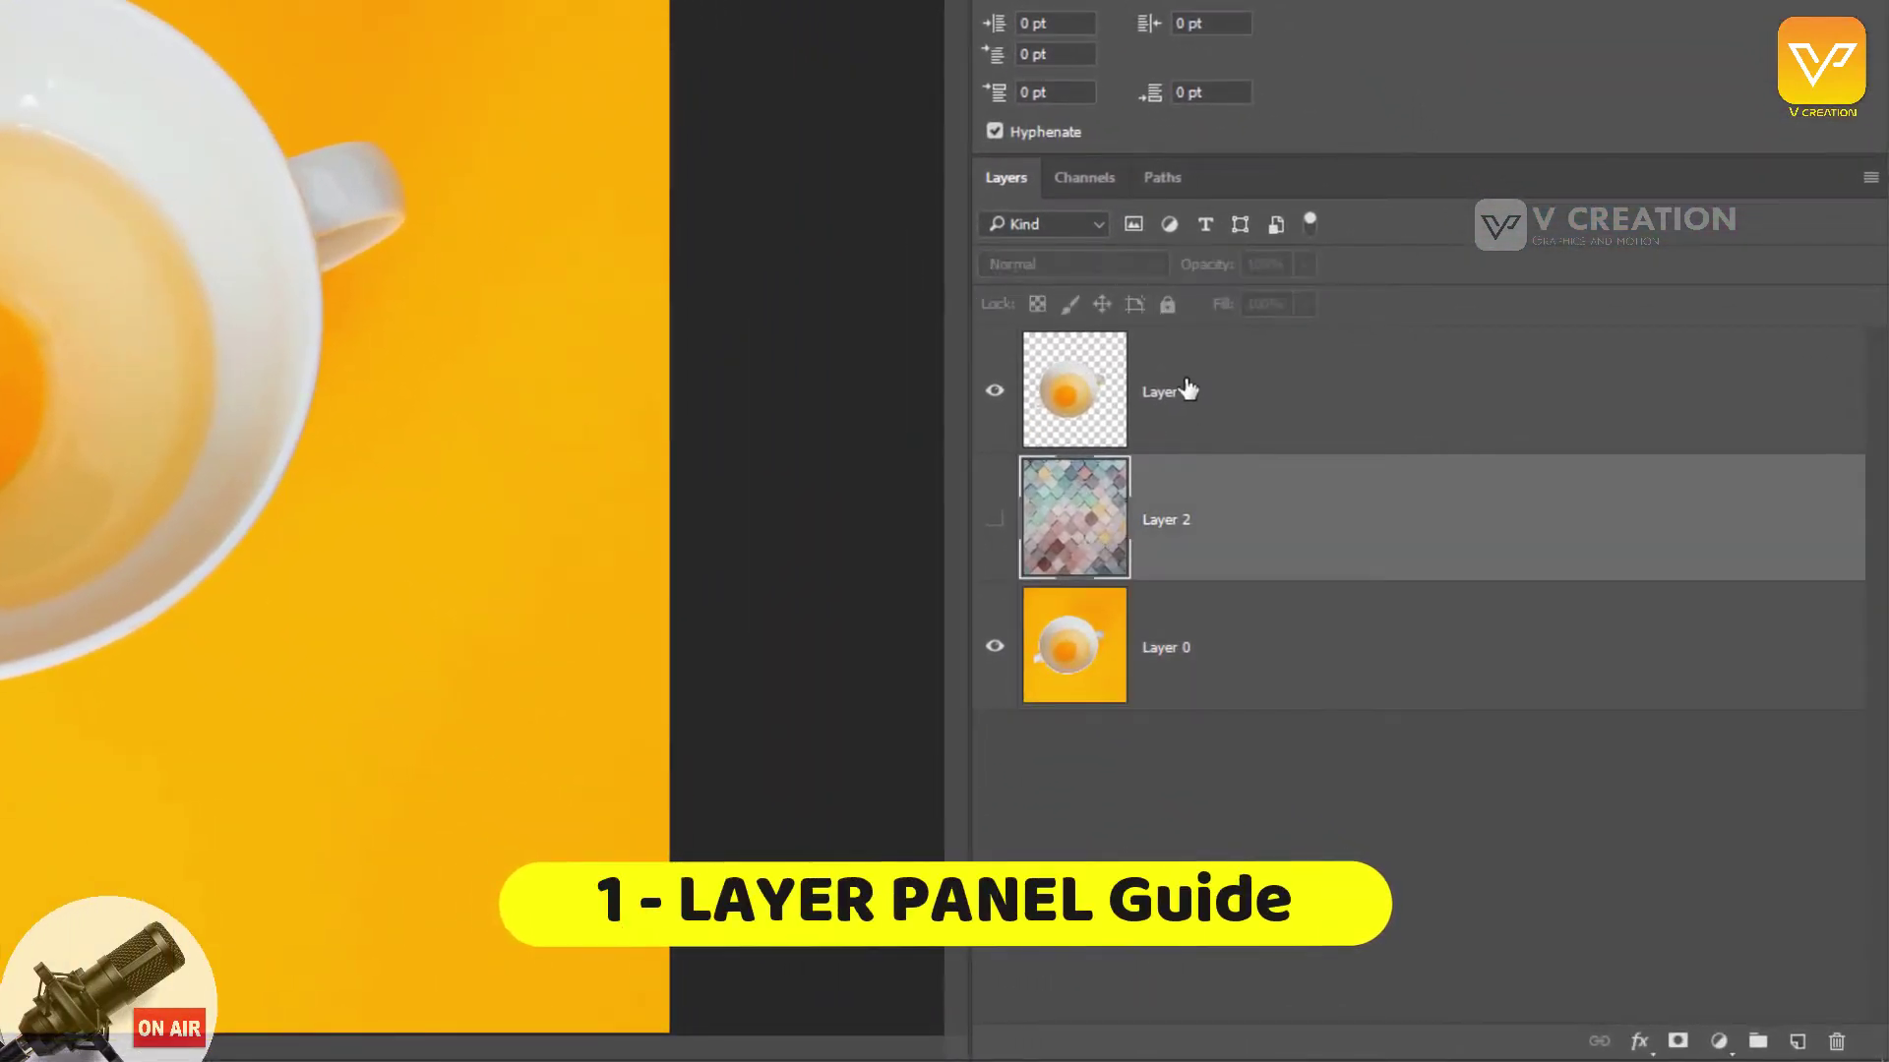
left_click(1189, 390)
left_click(1219, 573)
left_click(1193, 653)
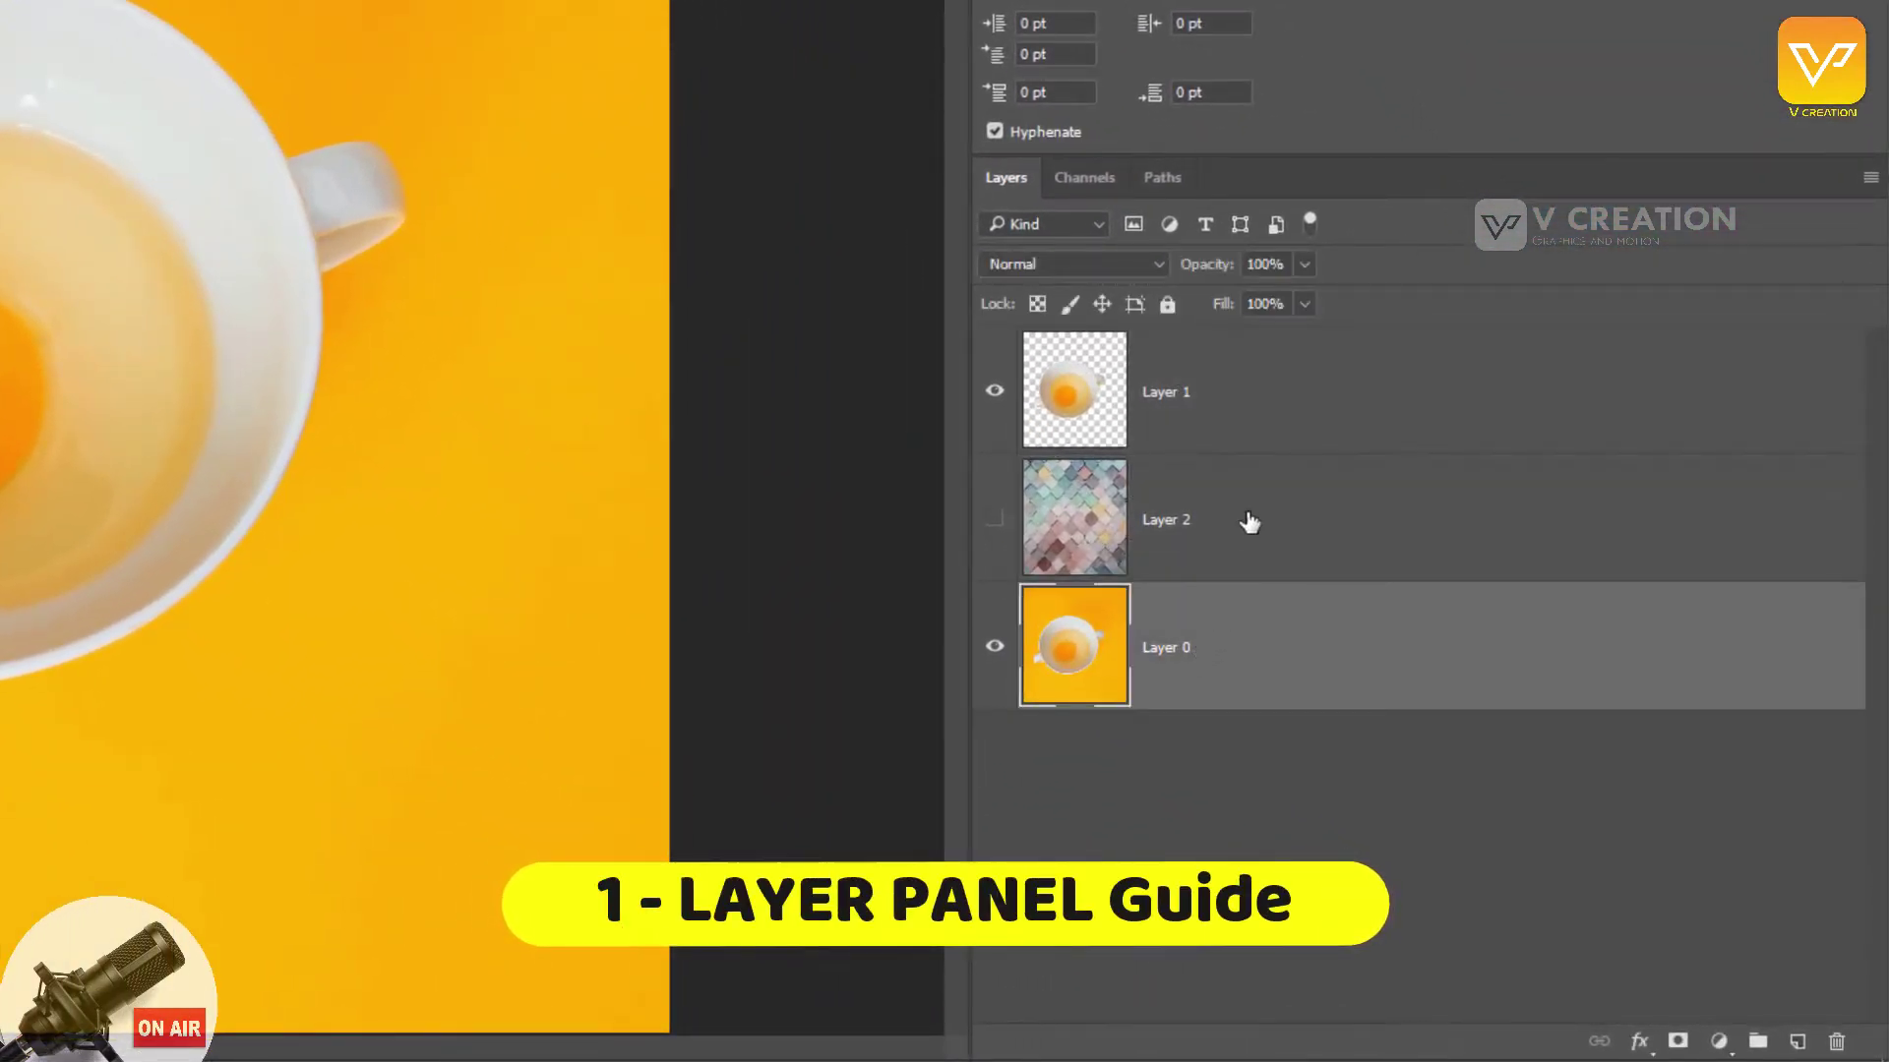
left_click(1249, 524)
left_click(1218, 379)
left_click(1196, 540)
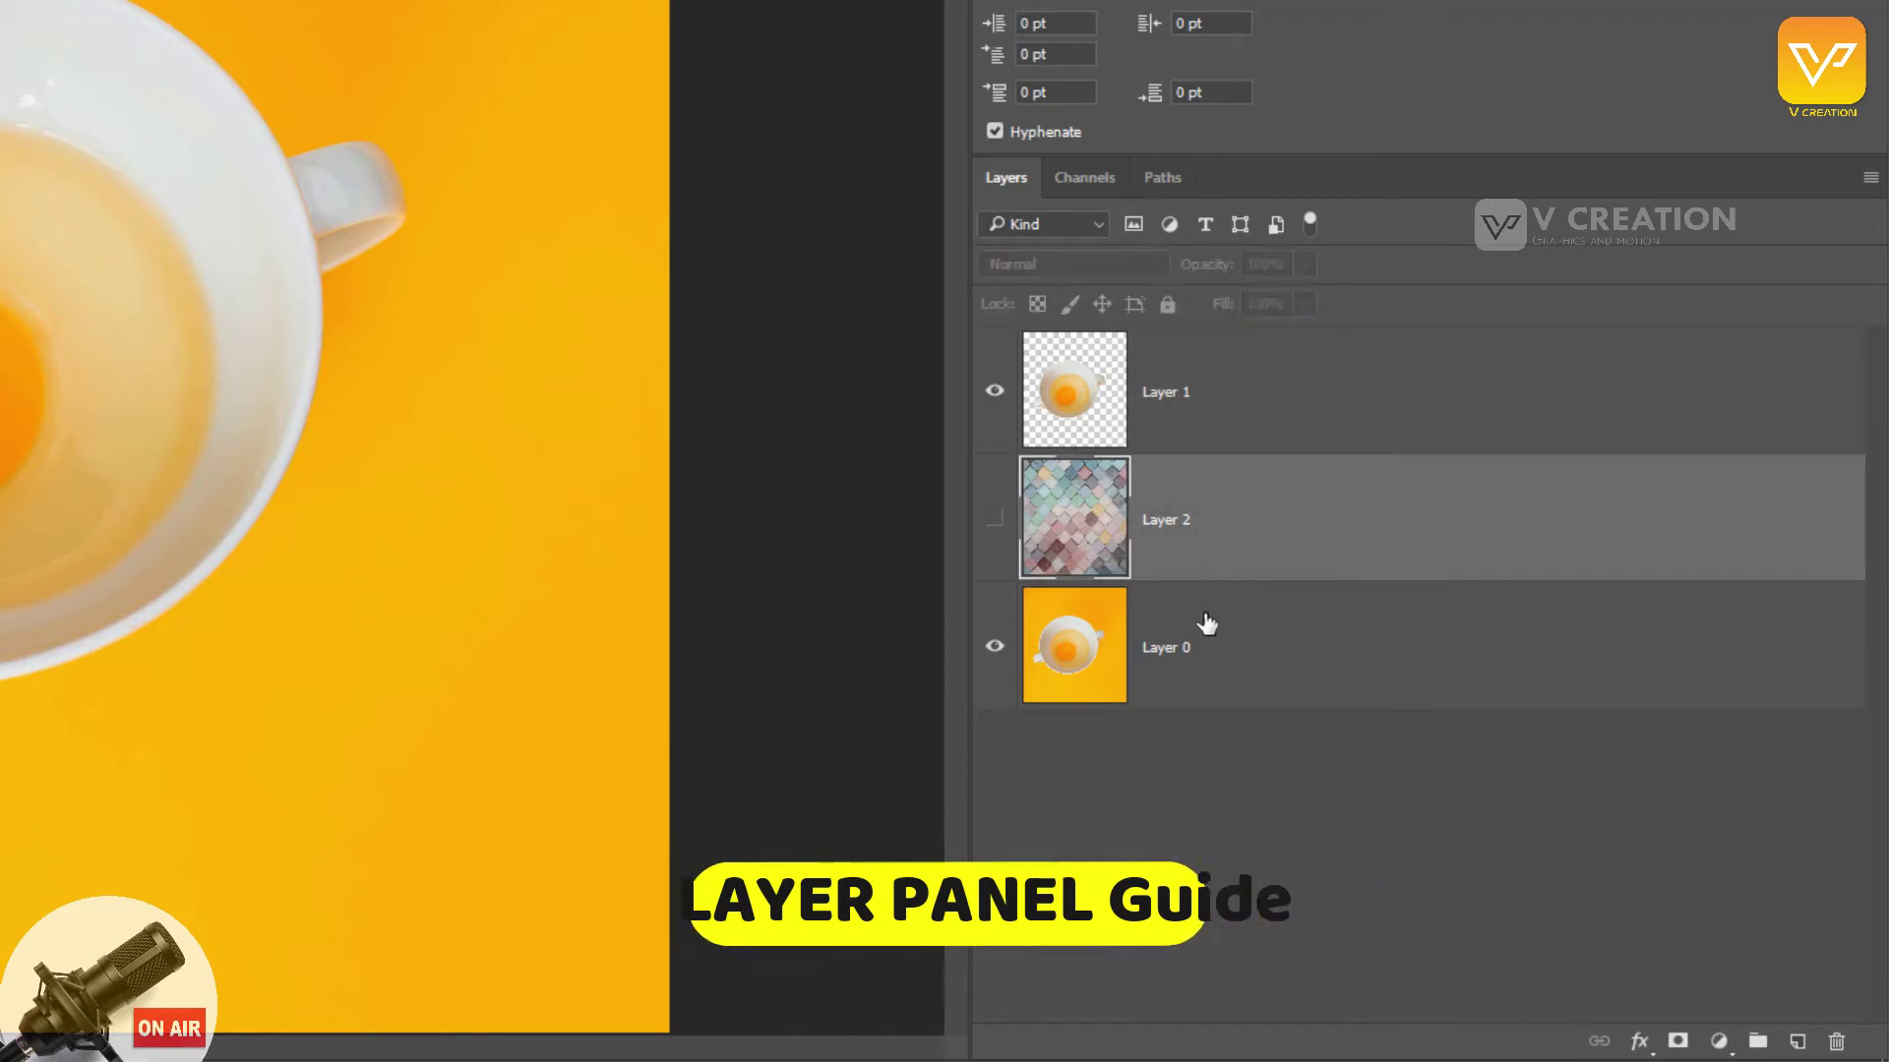
left_click(1184, 679)
left_click(1172, 760)
Step: Create a blank layer directly above Layer 0, and switch its visibility off and back on
left_click(1276, 654)
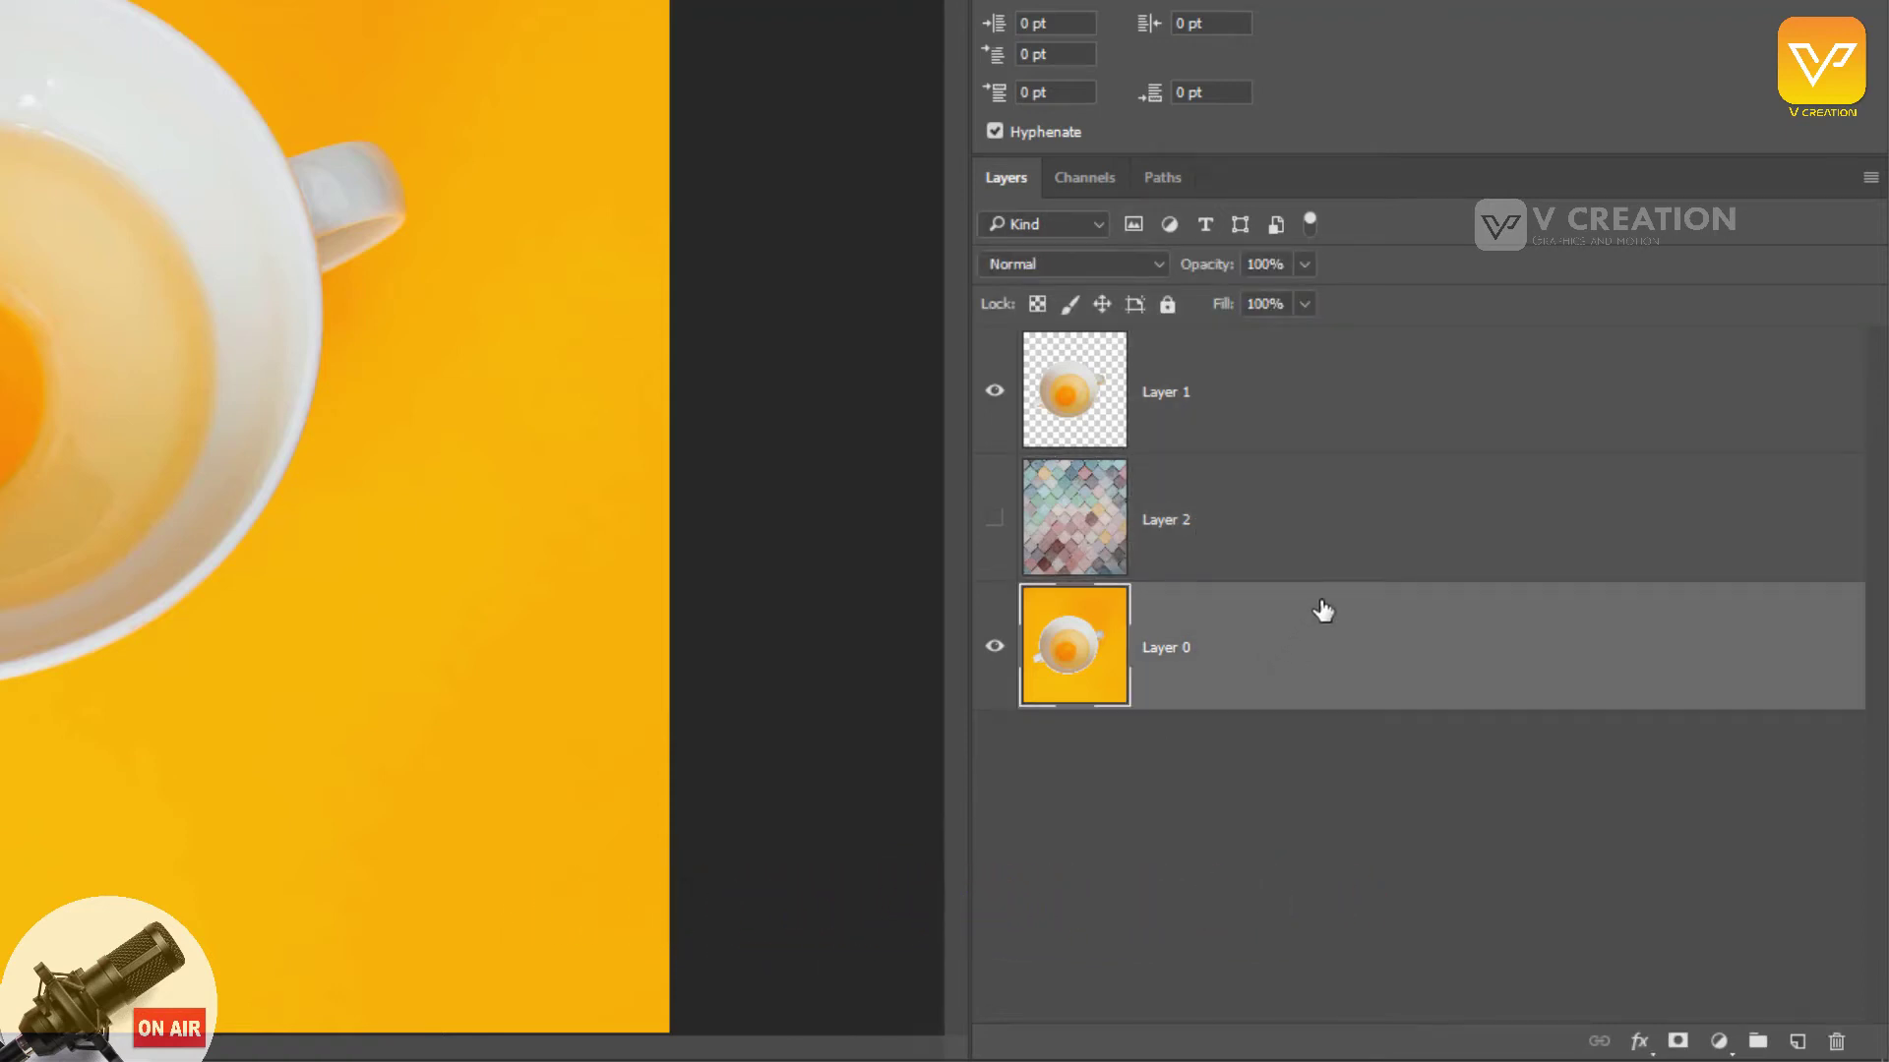
left_click(1797, 1044)
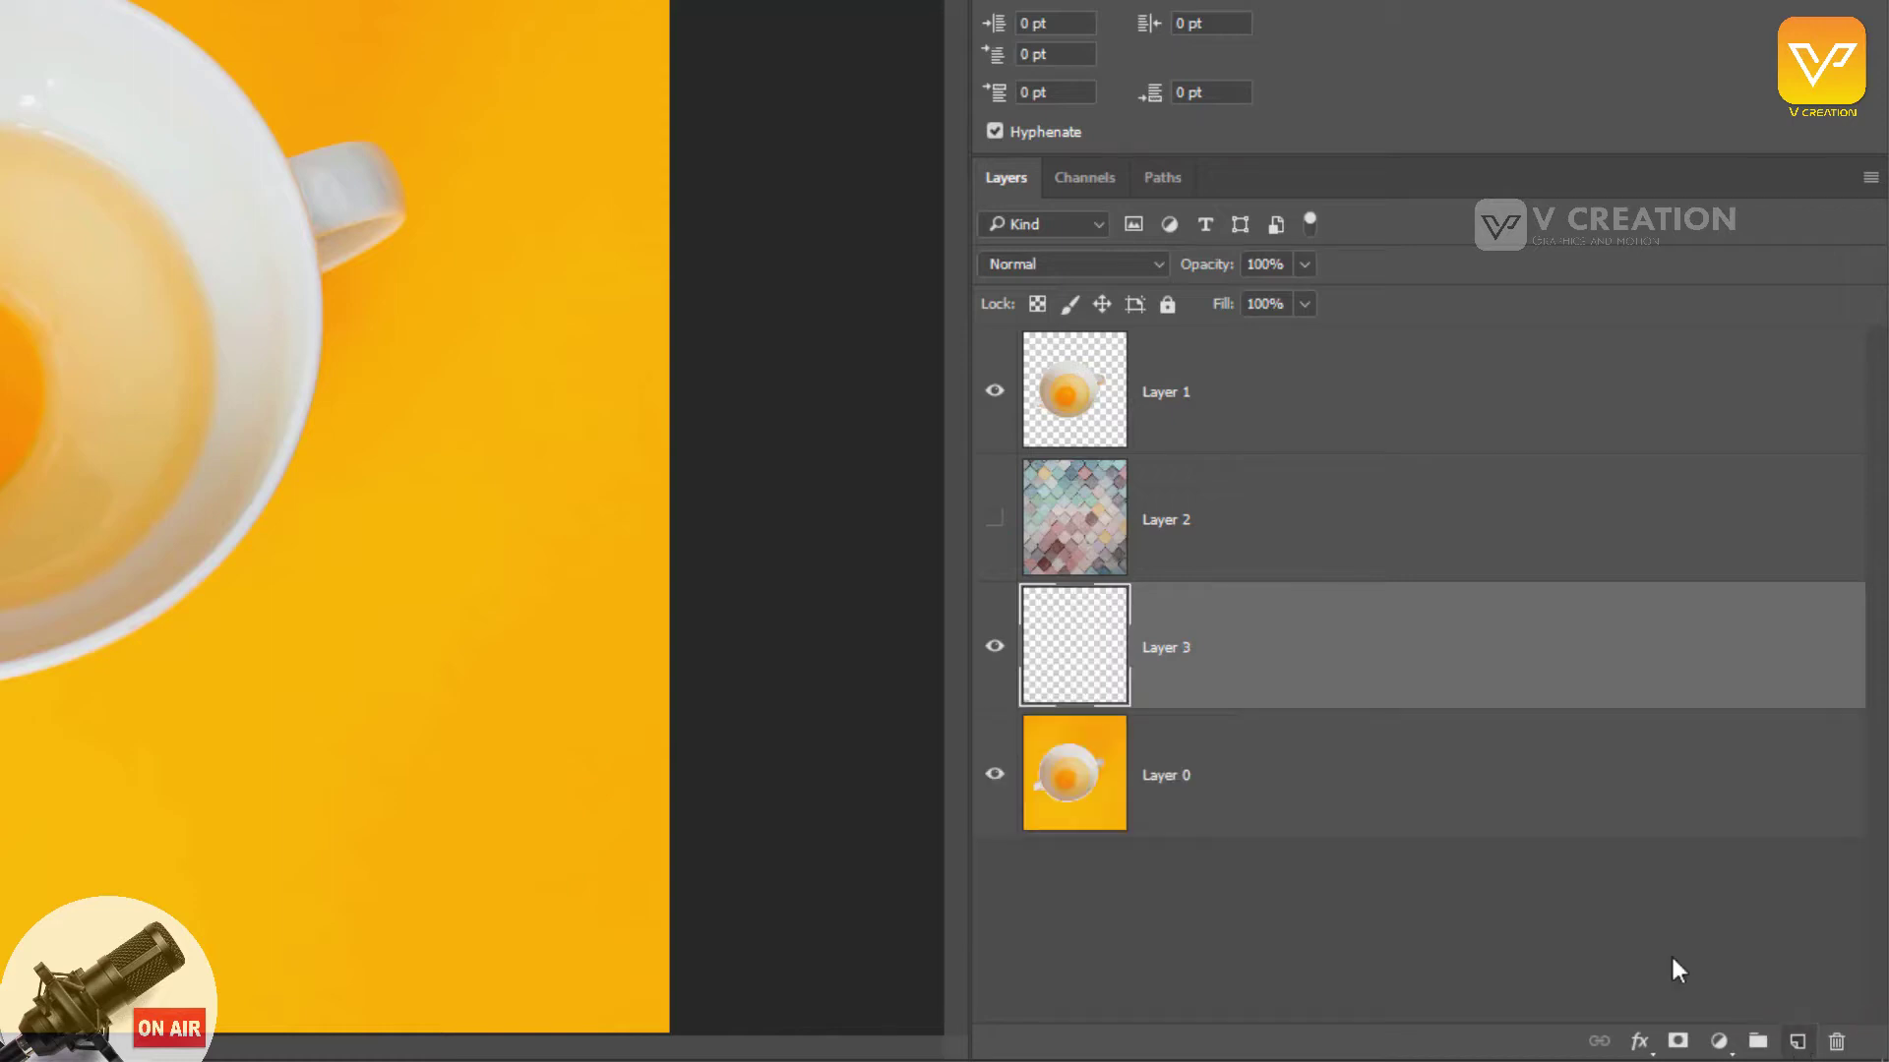
left_click(995, 646)
left_click(995, 646)
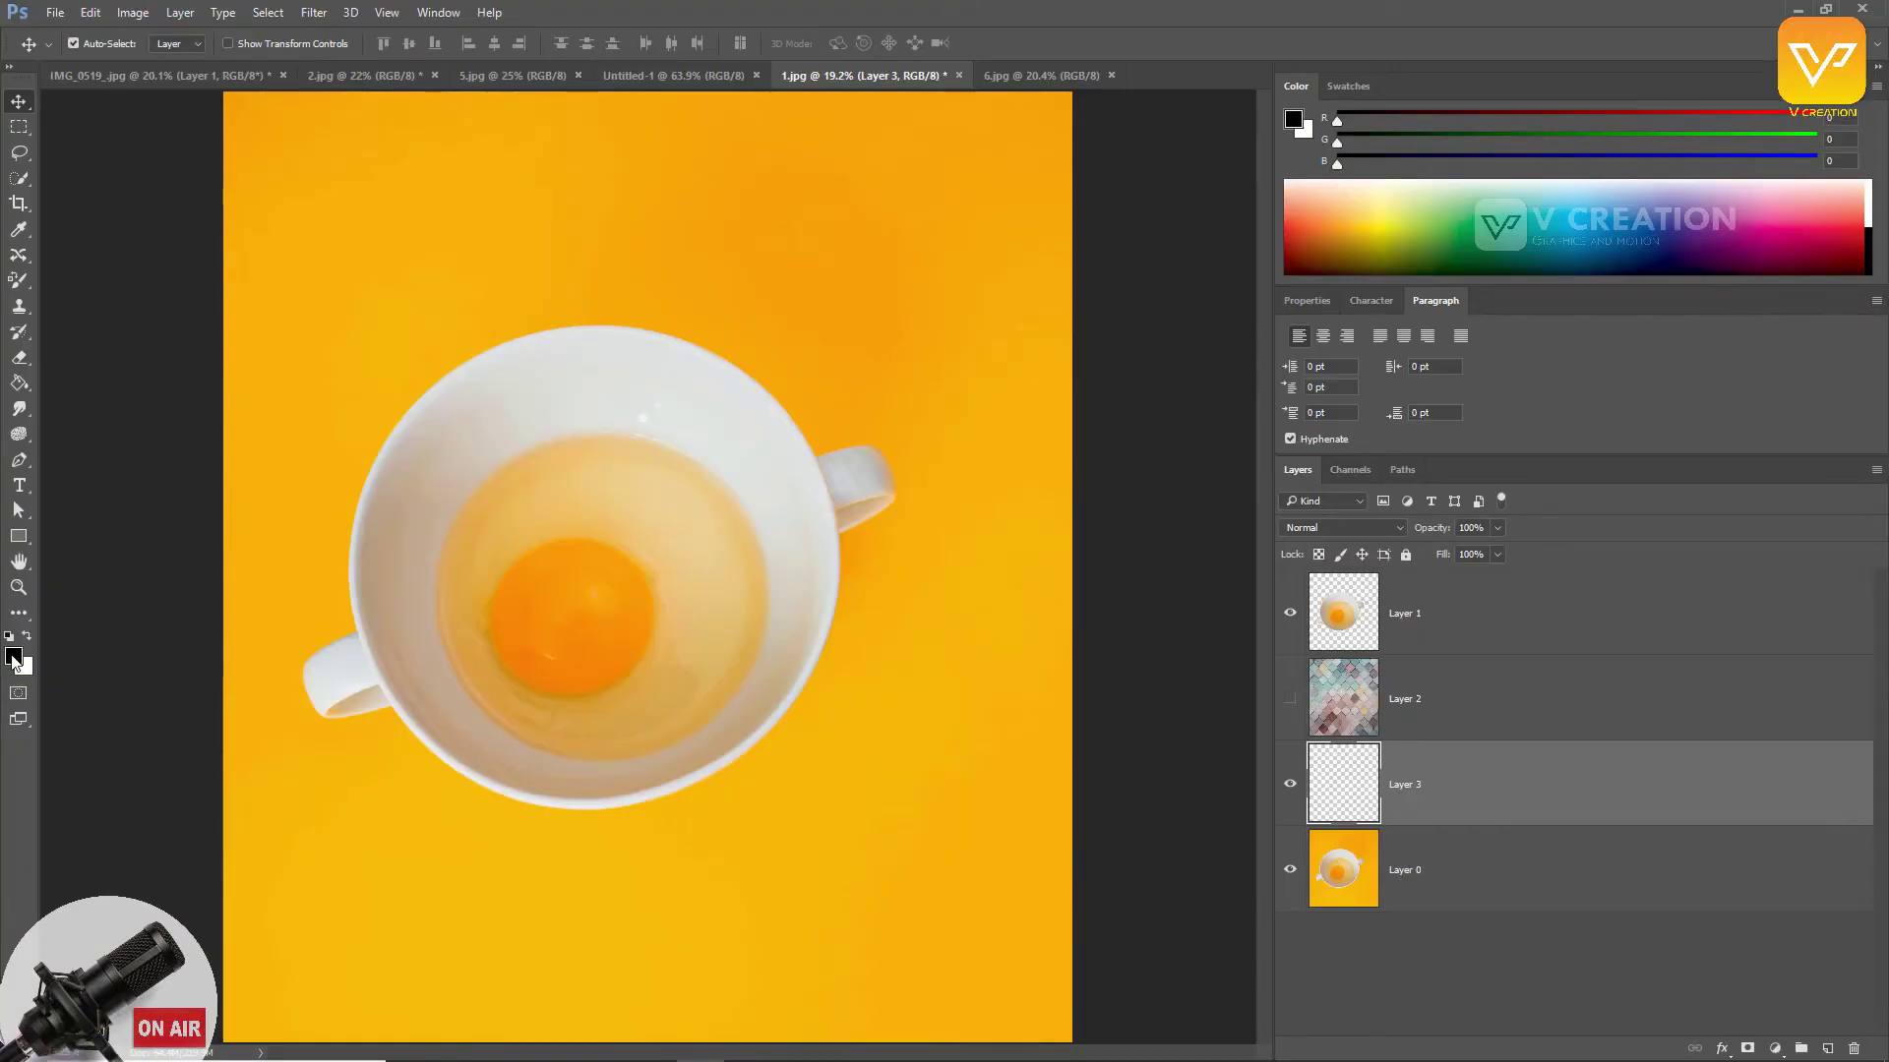
Step: Set the foreground color to the bright blue 159fff
left_click(13, 657)
type("ff0000")
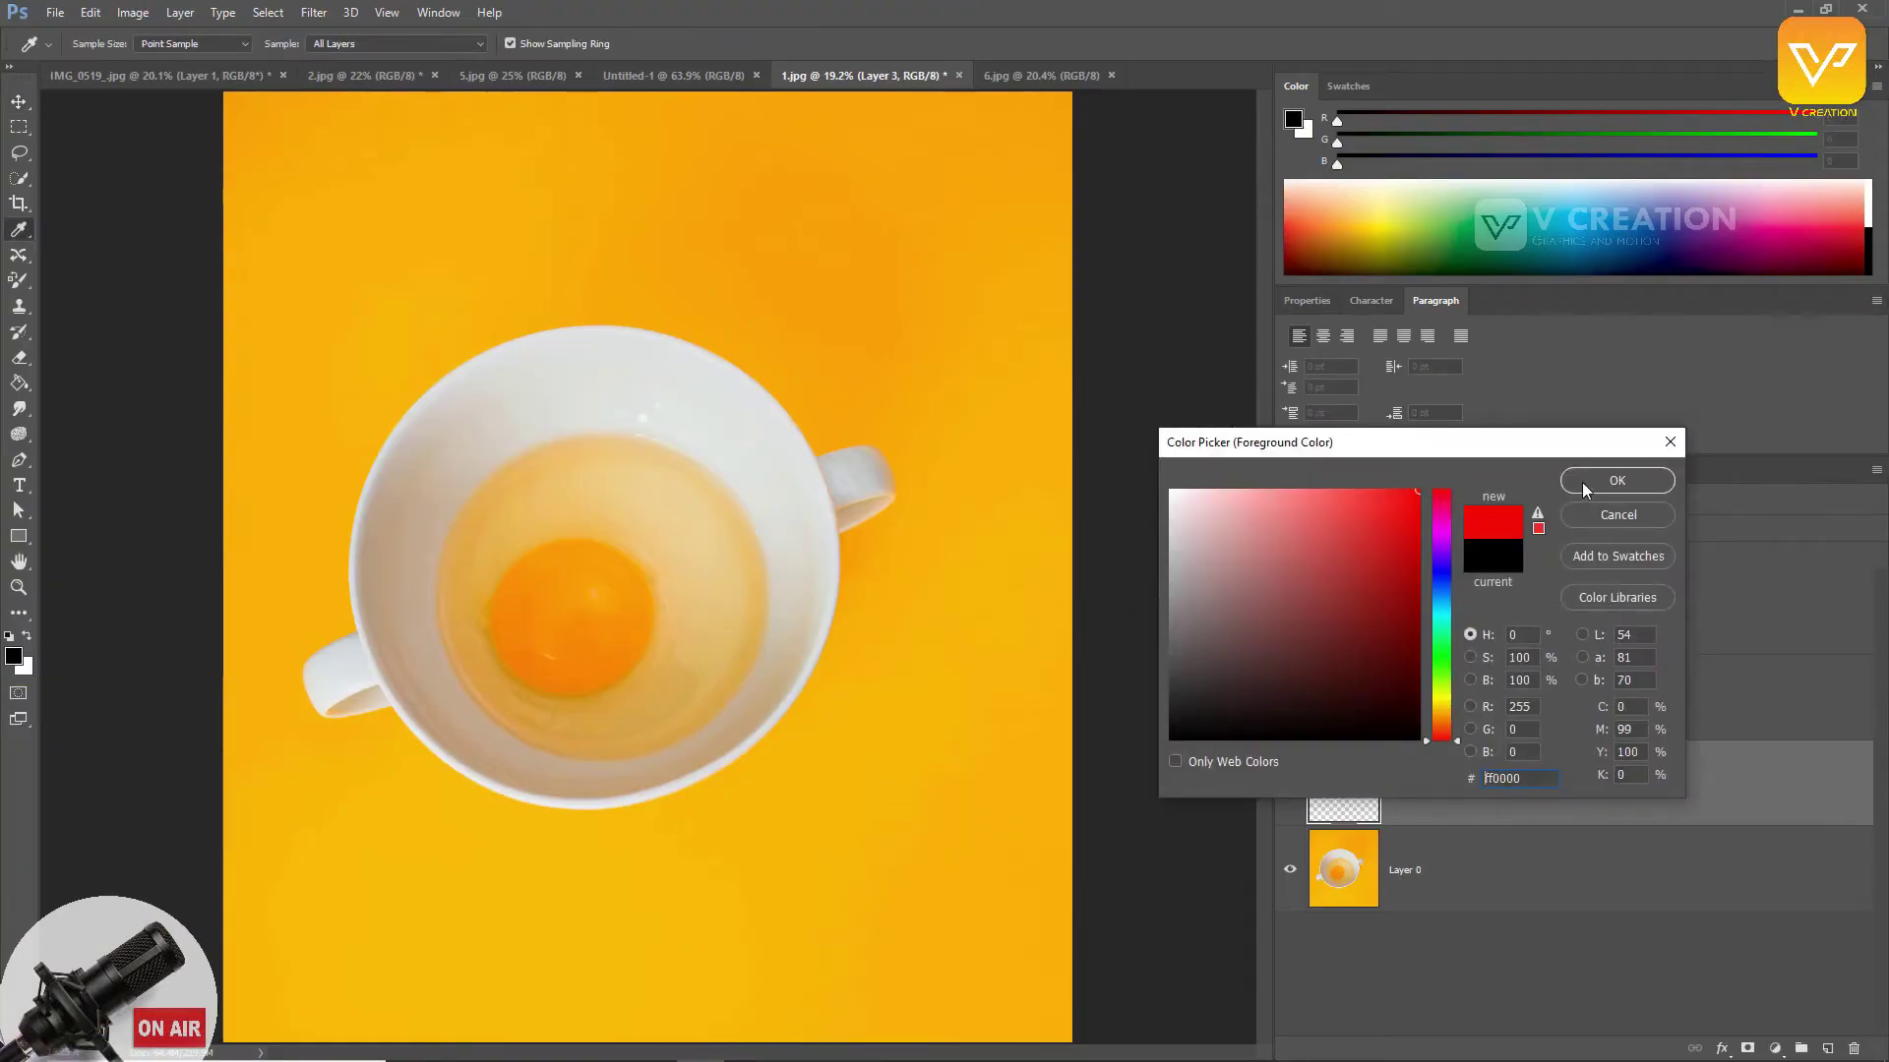
left_click(1215, 494)
left_click(1398, 489)
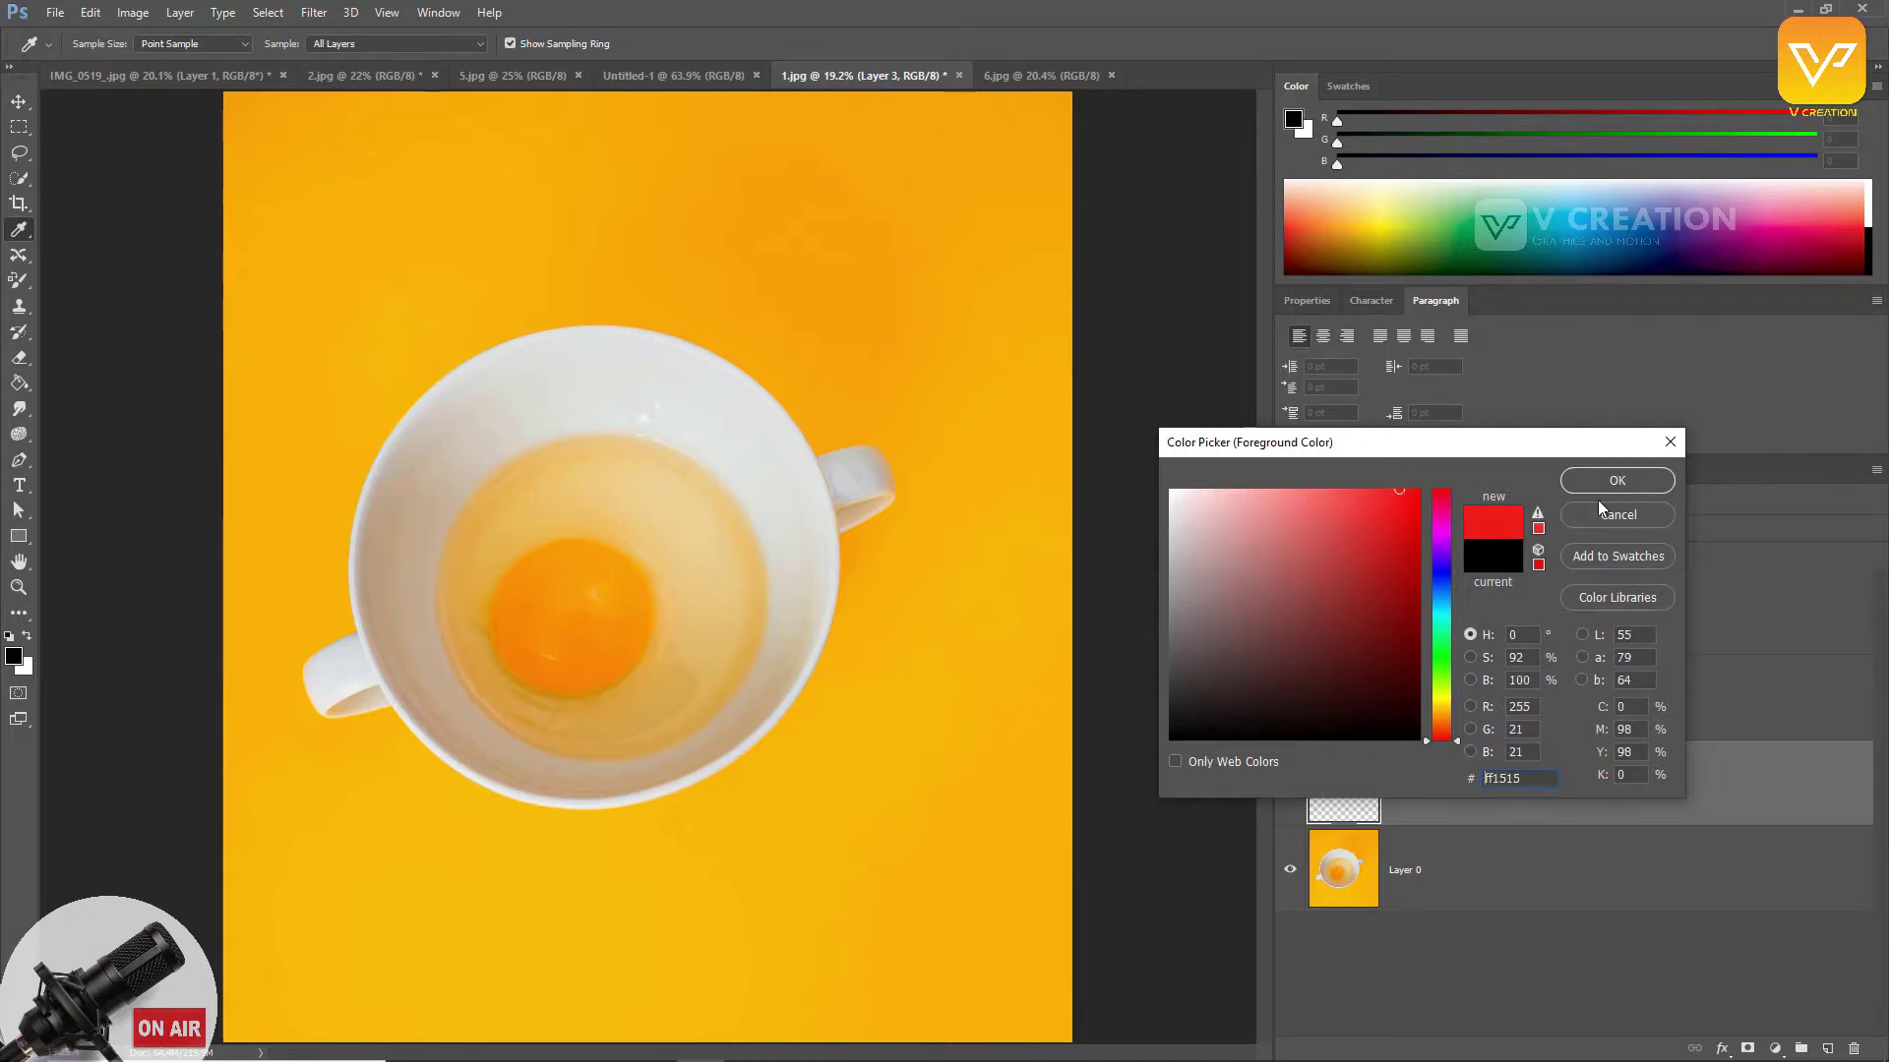
left_click(1445, 591)
left_click(1446, 598)
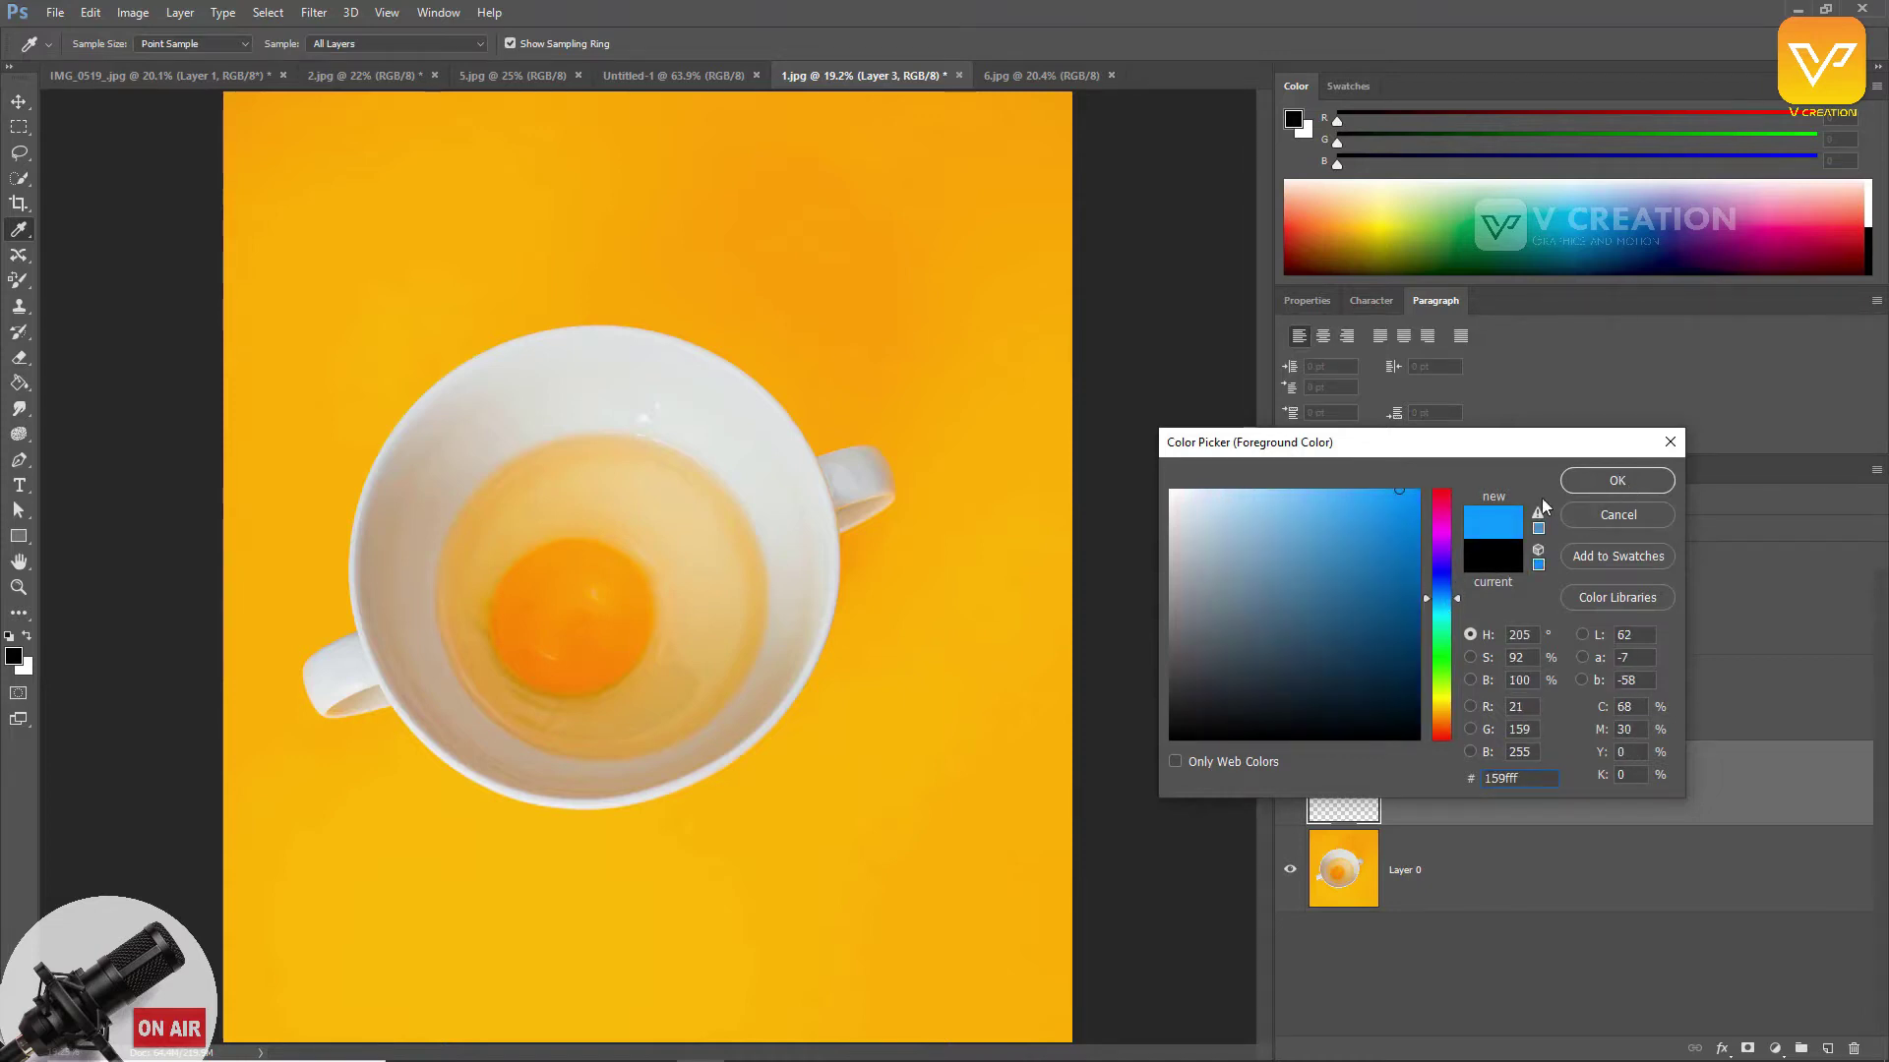
left_click(1625, 481)
Step: Set the background color to the very dark red 1e0404
left_click(23, 667)
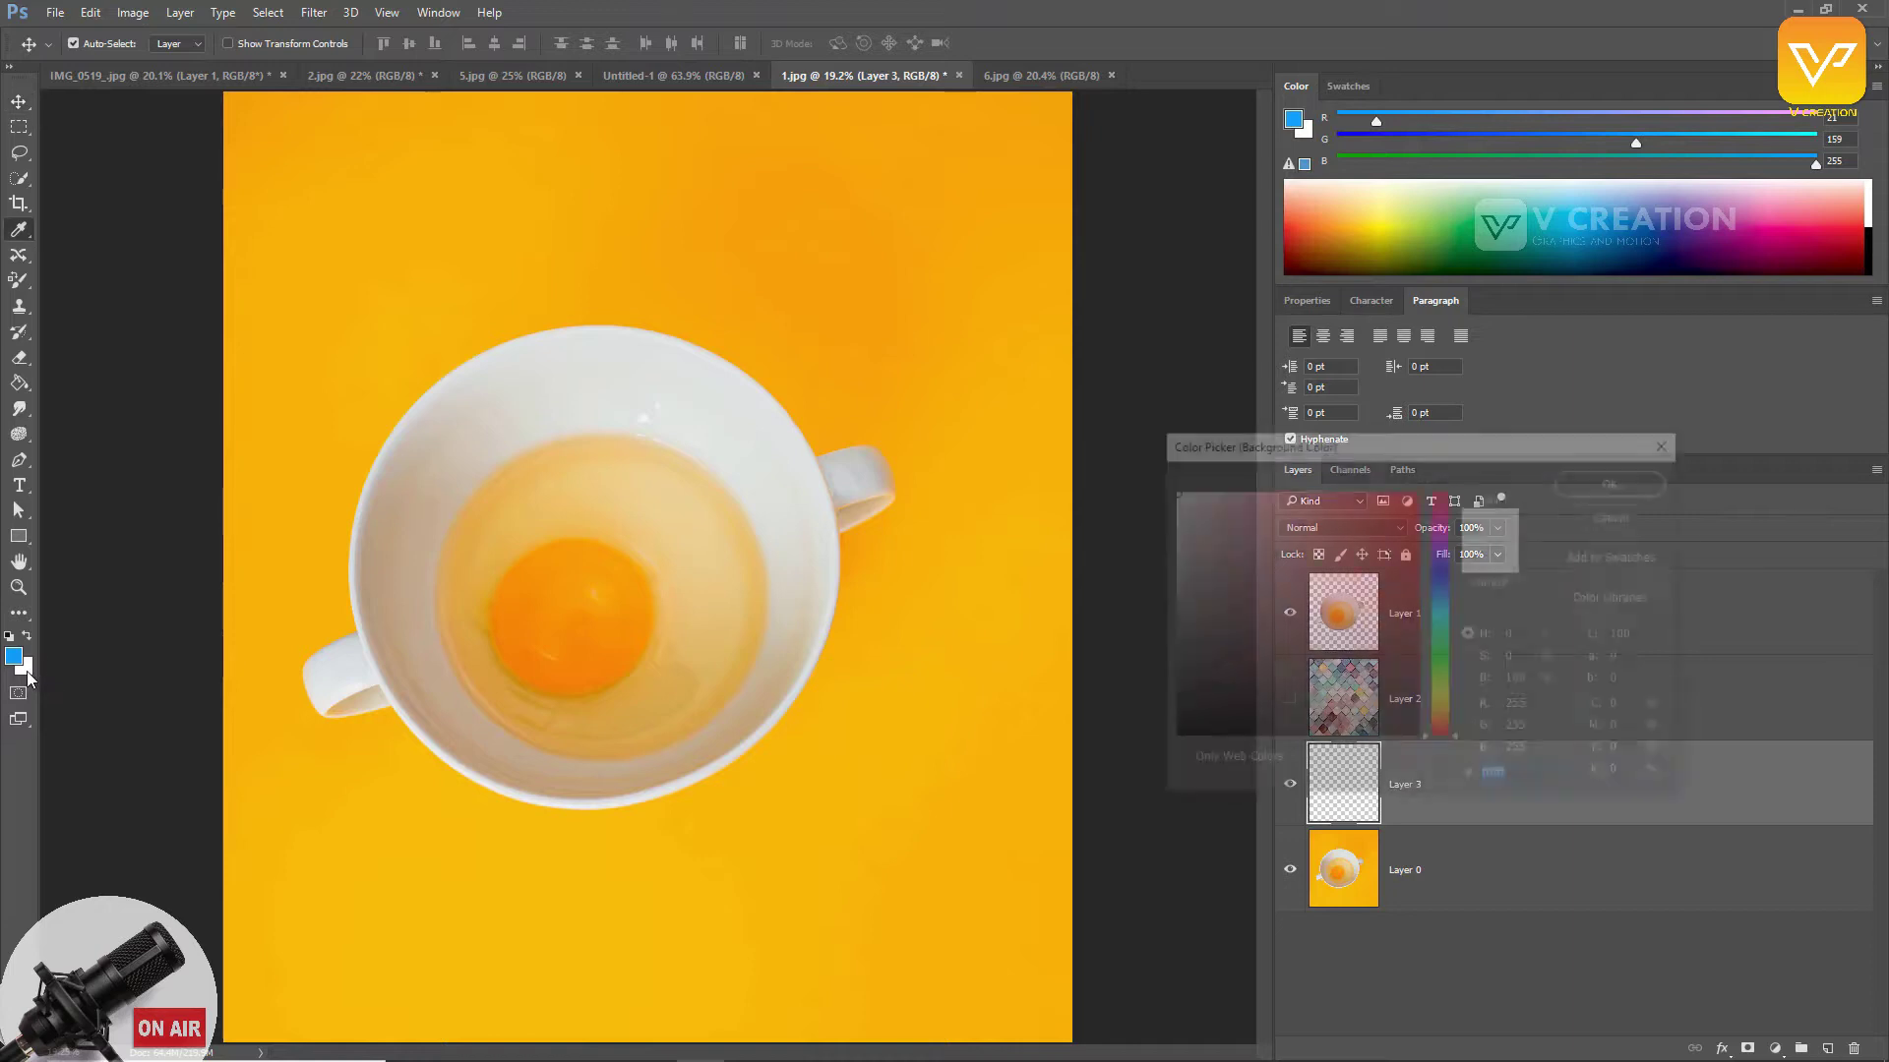
left_click_drag(1387, 590, 1387, 710)
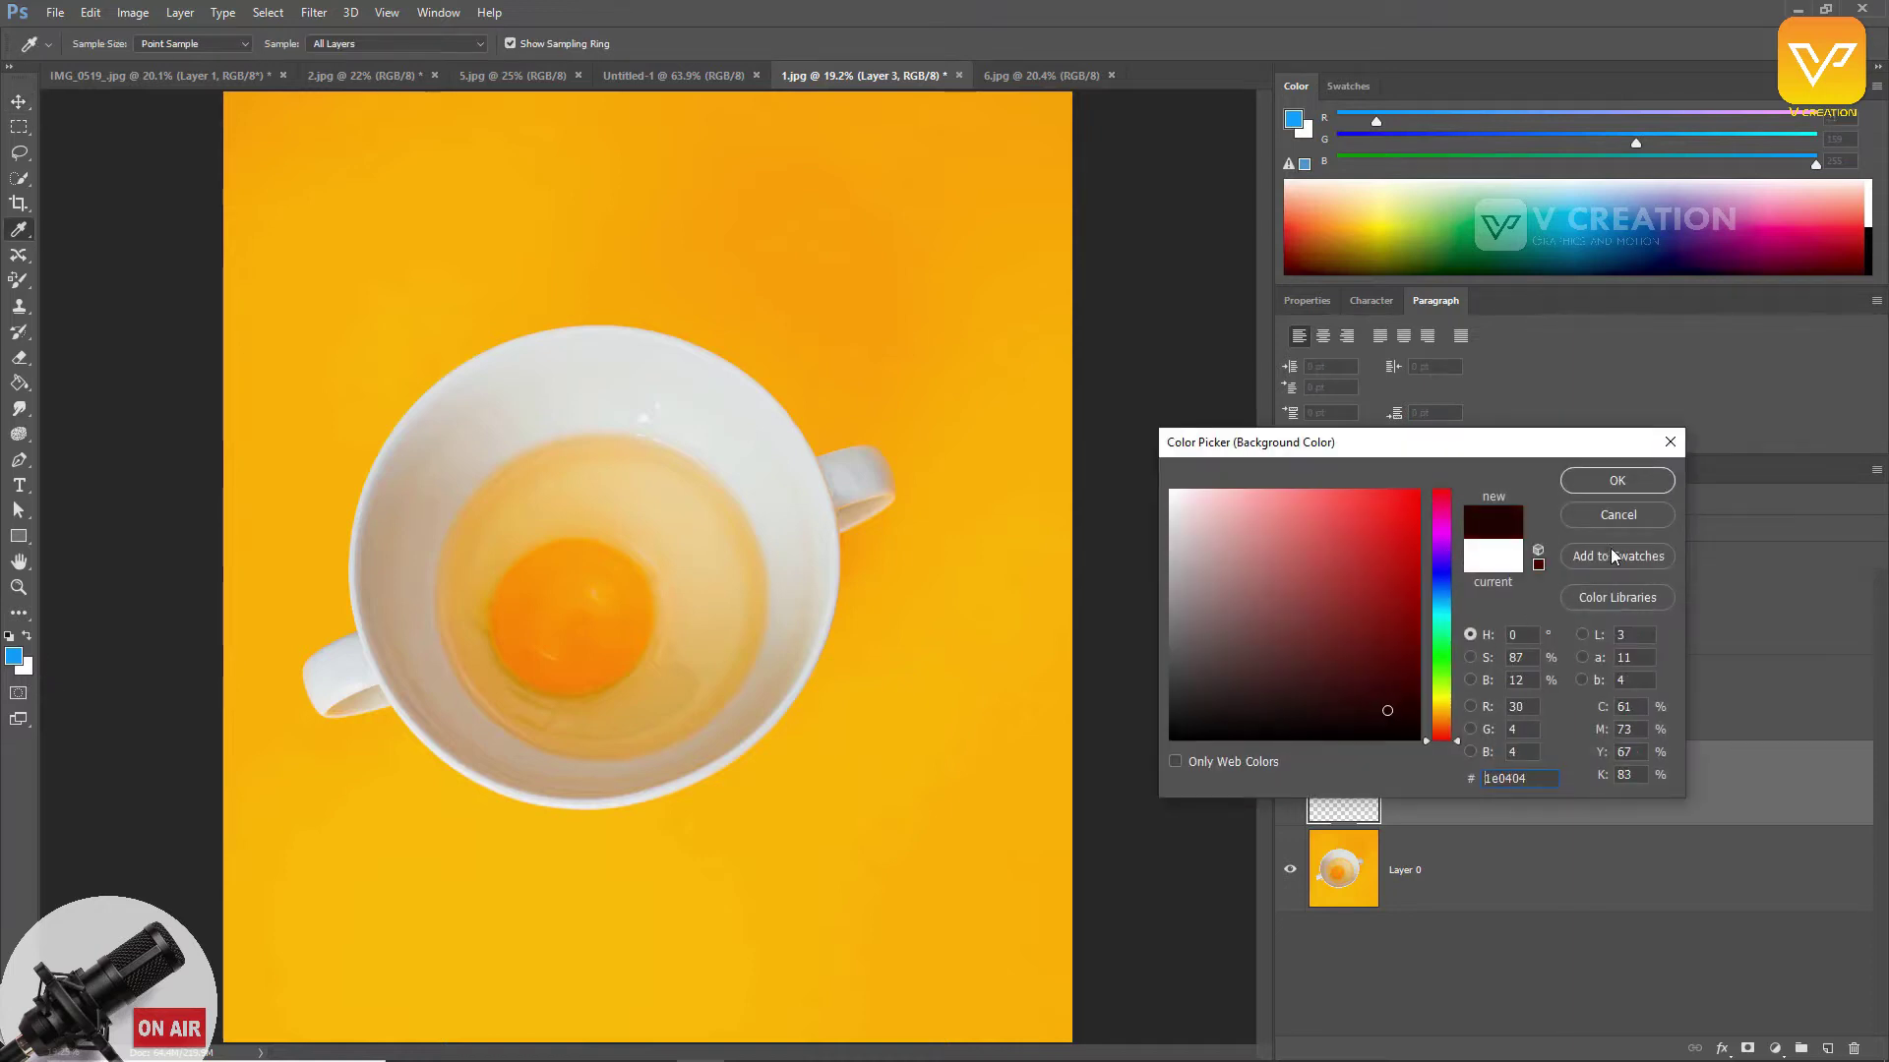
left_click(1625, 481)
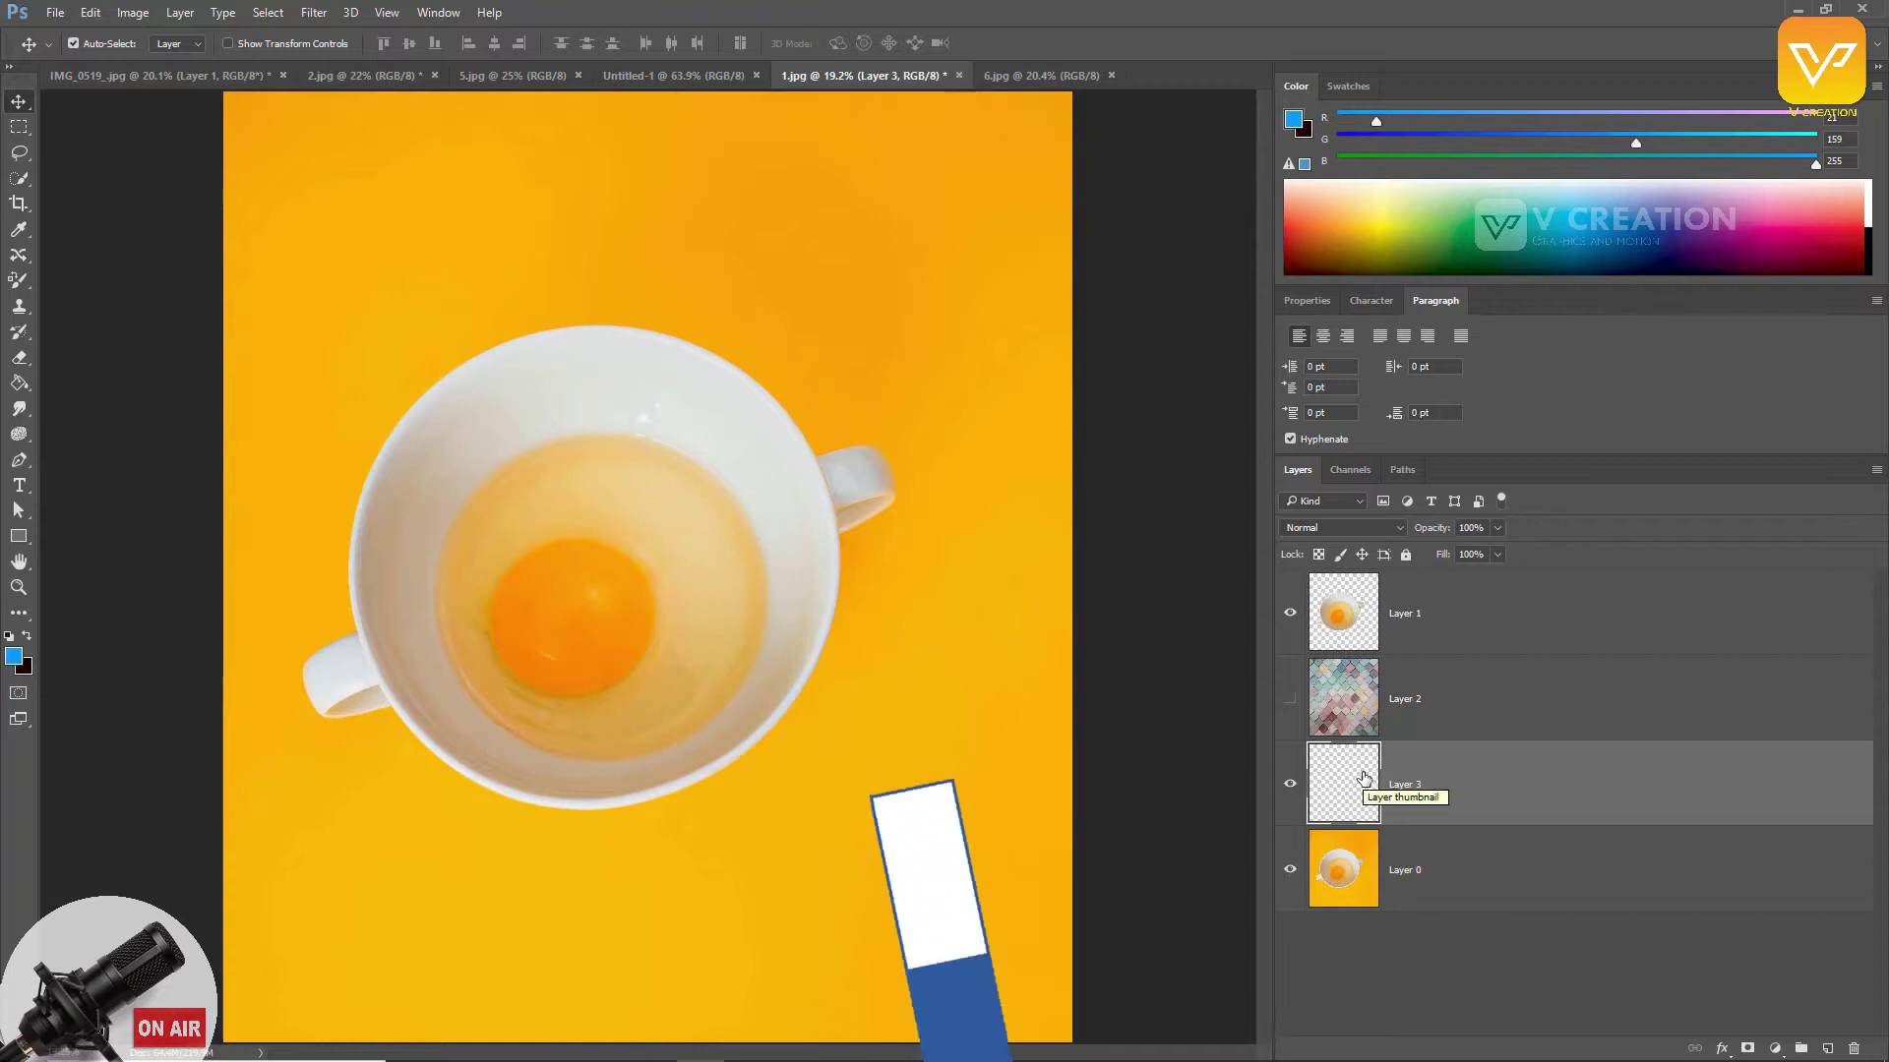
Step: Try filling blank Layer 3 with the background color, undo that, and fill the layer with the foreground color instead
key("ctrl+BackSpace")
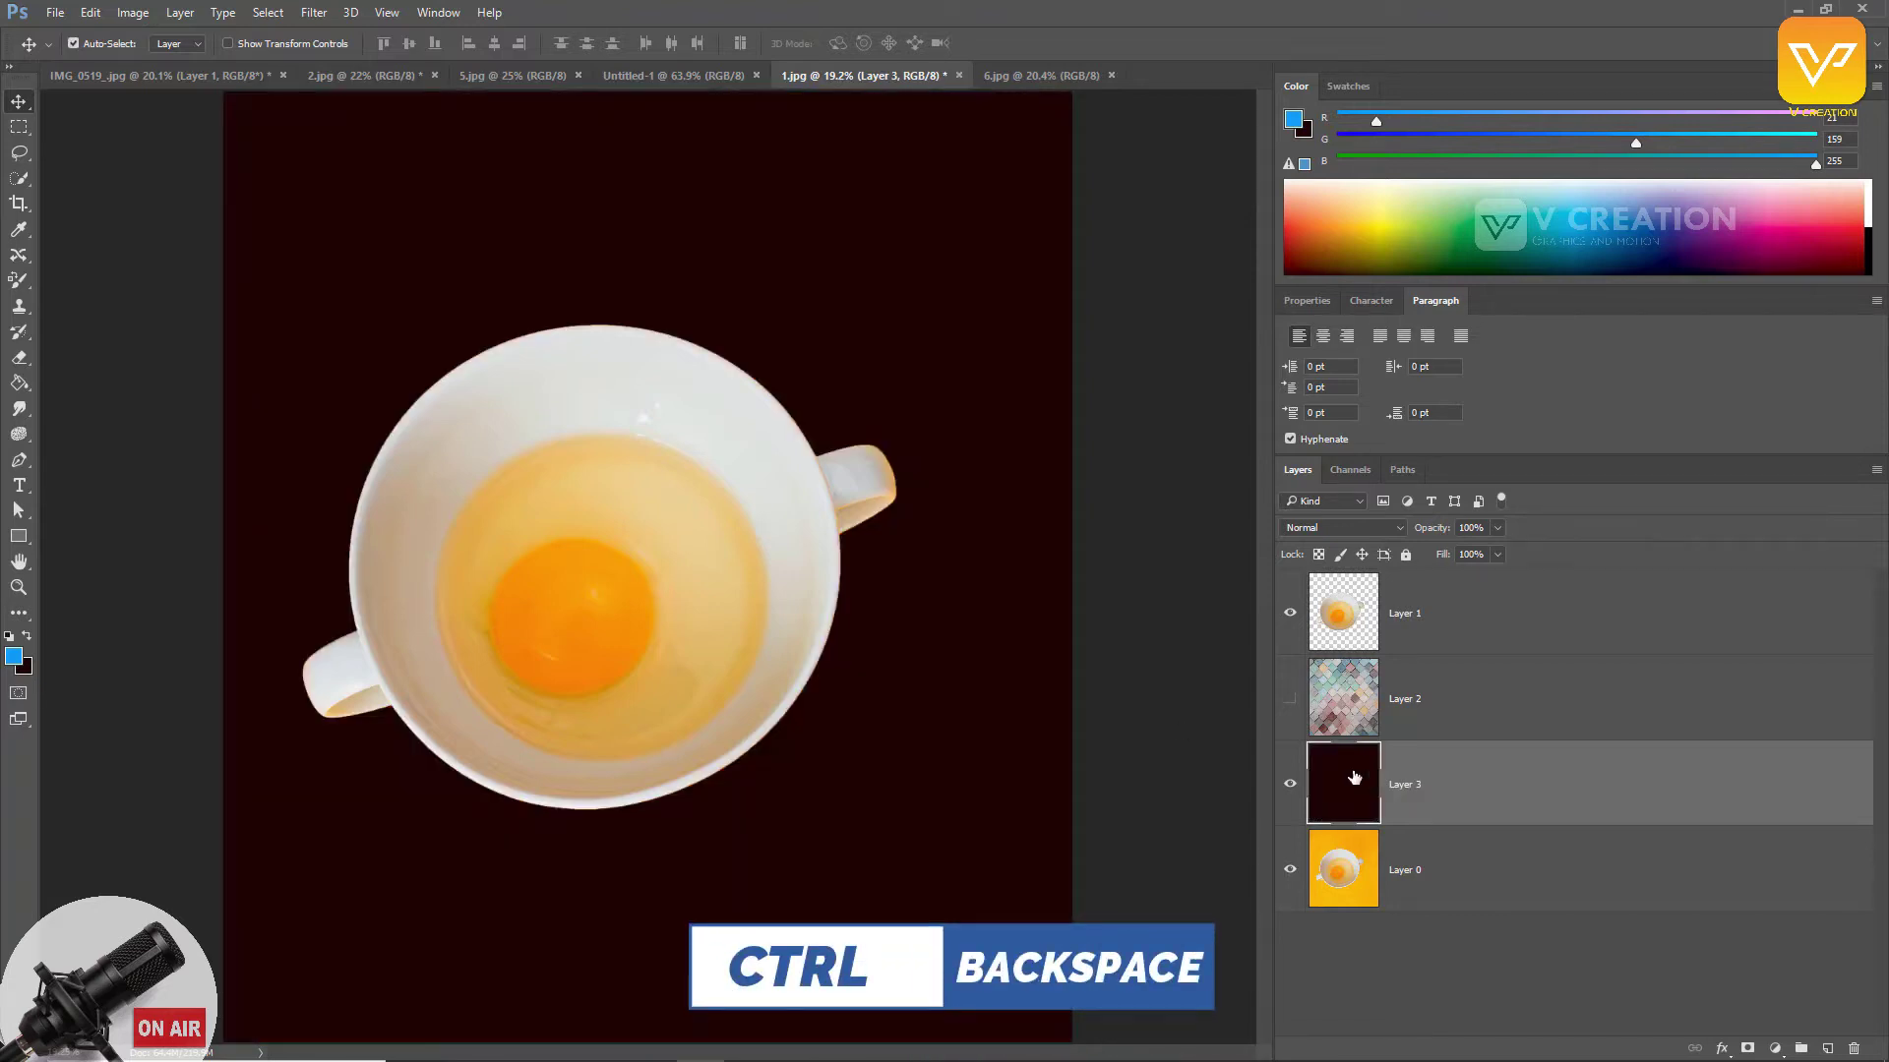
key("ctrl+z")
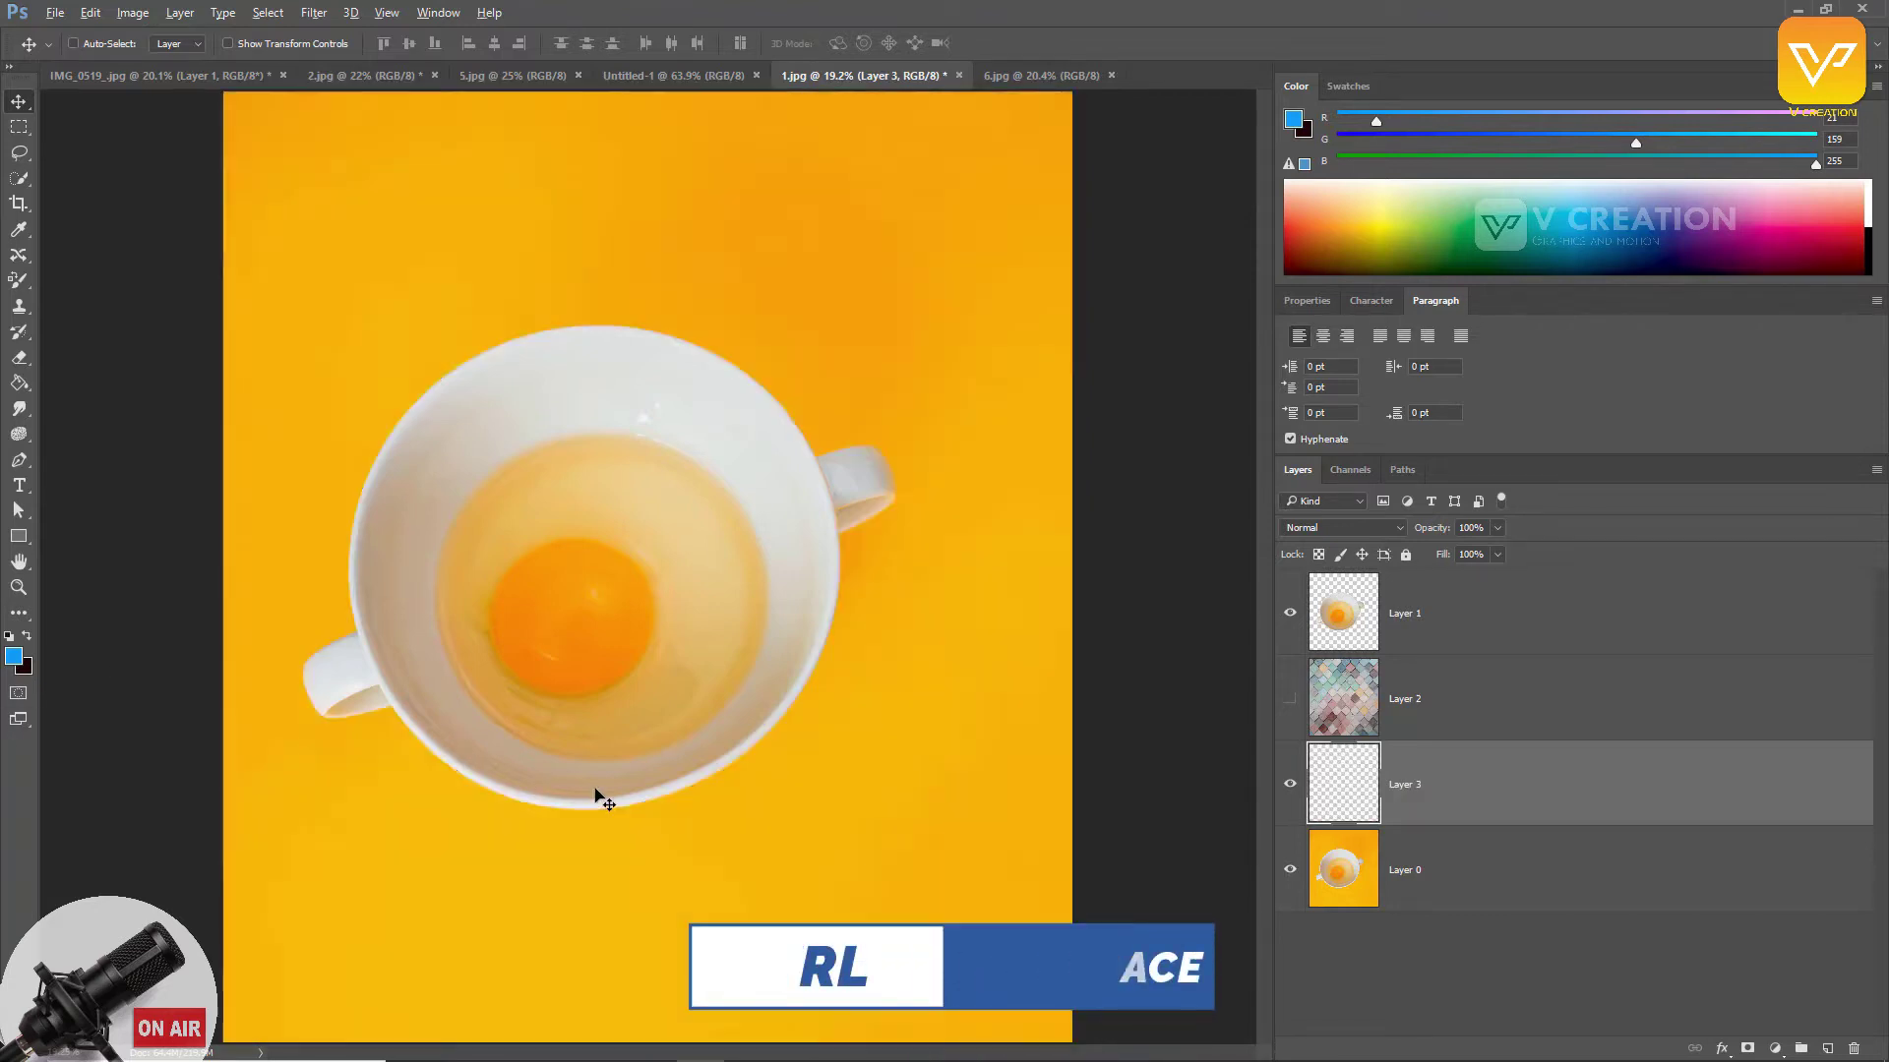
key("alt+BackSpace")
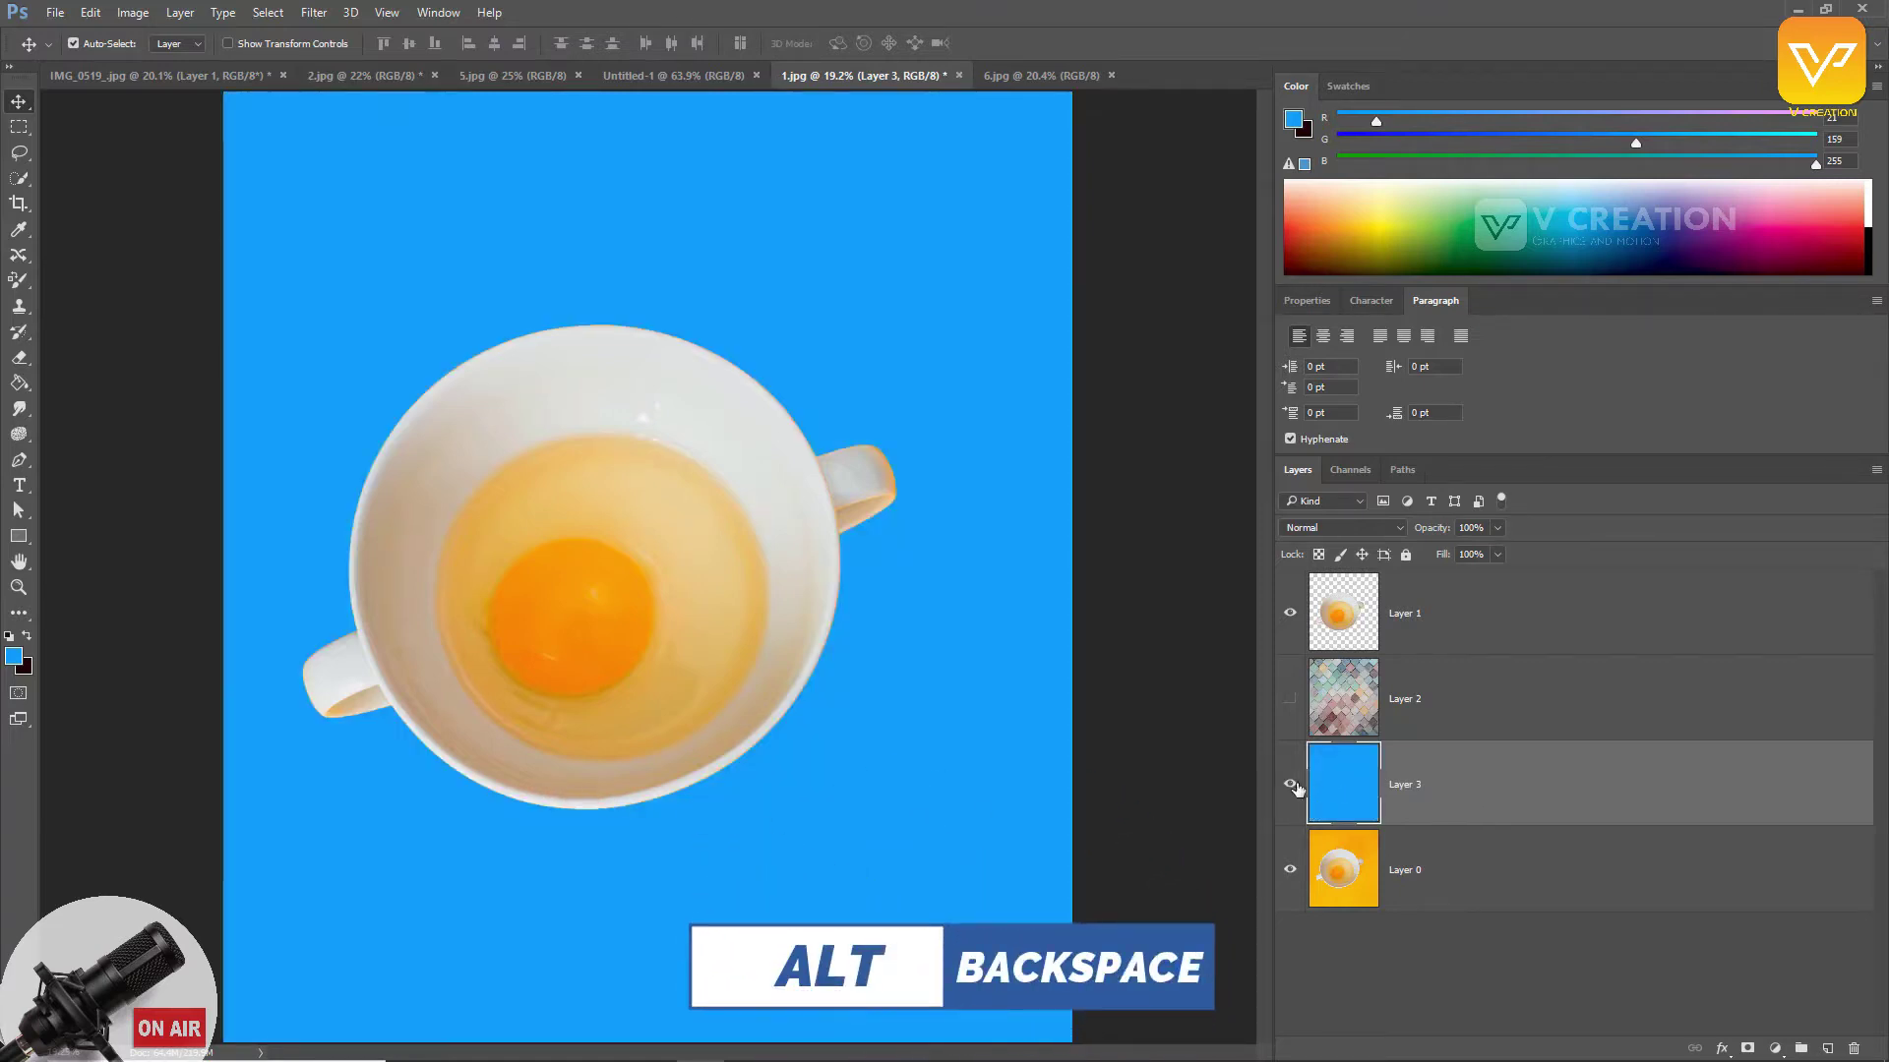
Step: Delete the blue-filled Layer 3, and add a blank layer directly beneath Layer 0
key("Delete")
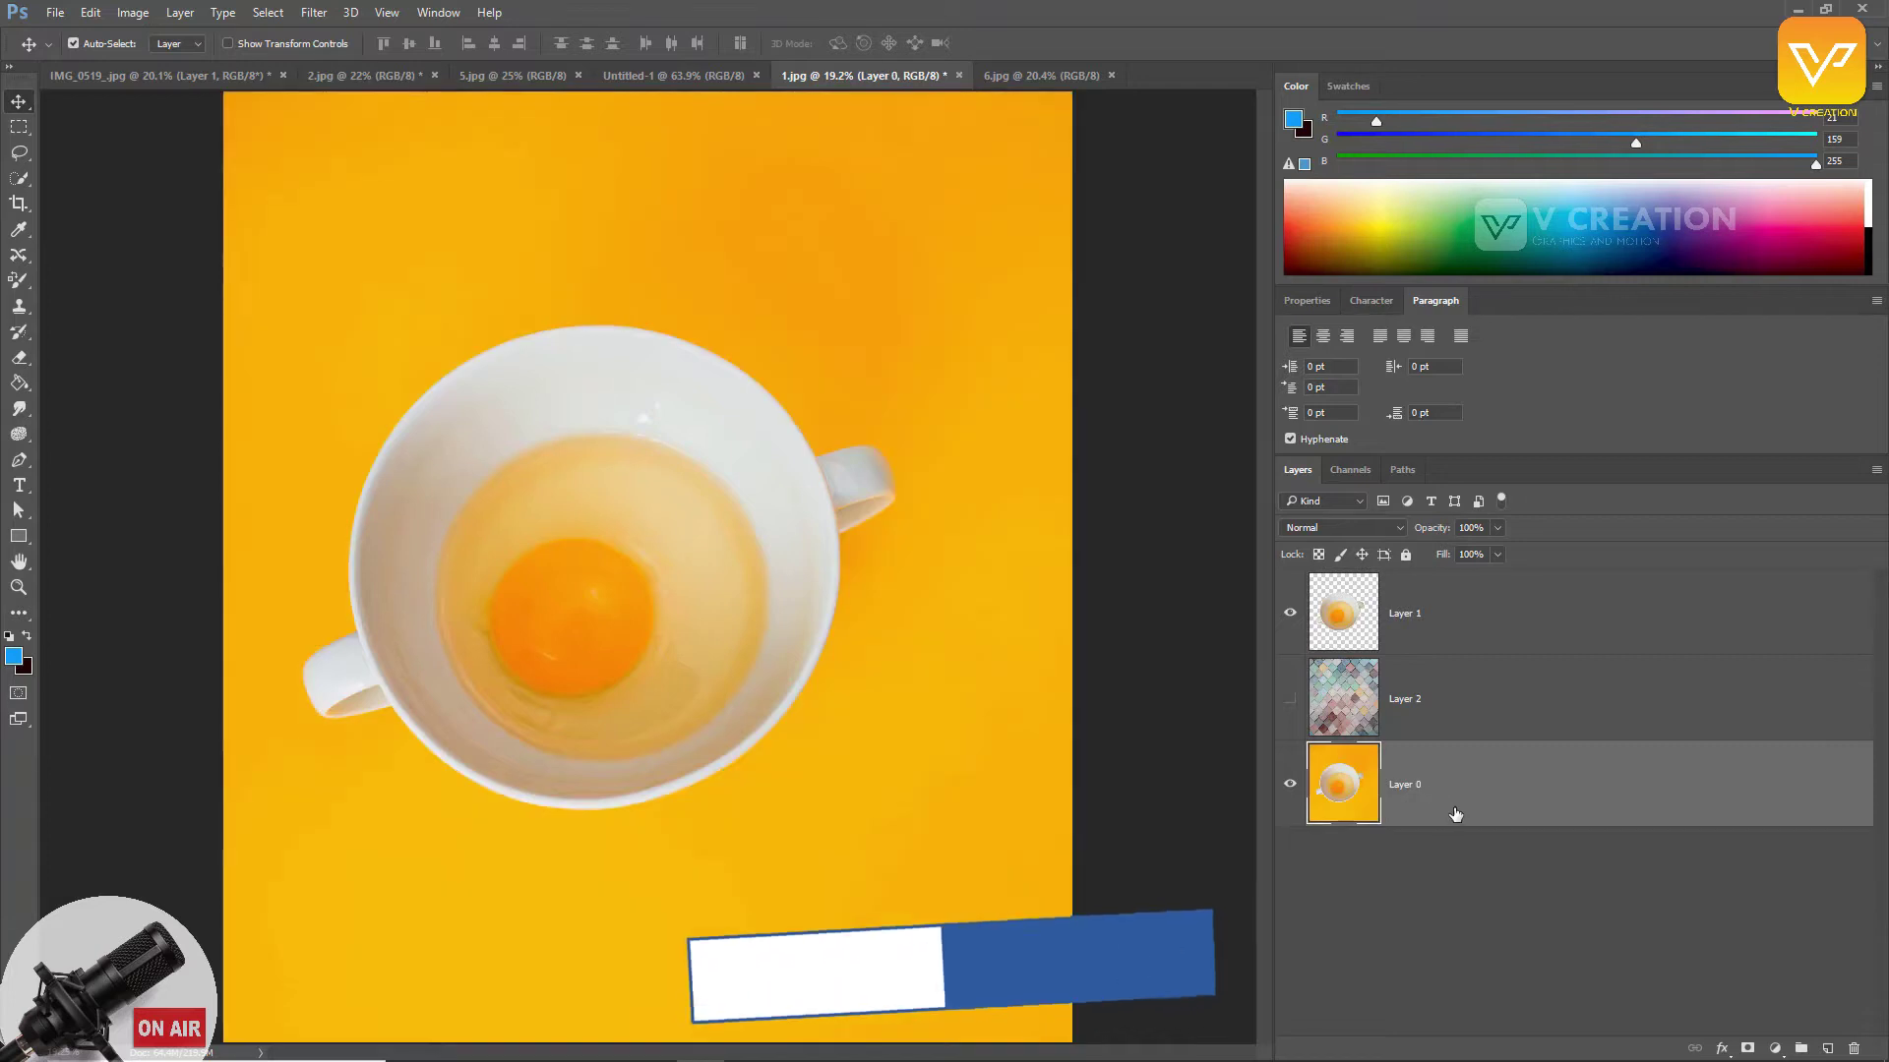
left_click(1722, 817)
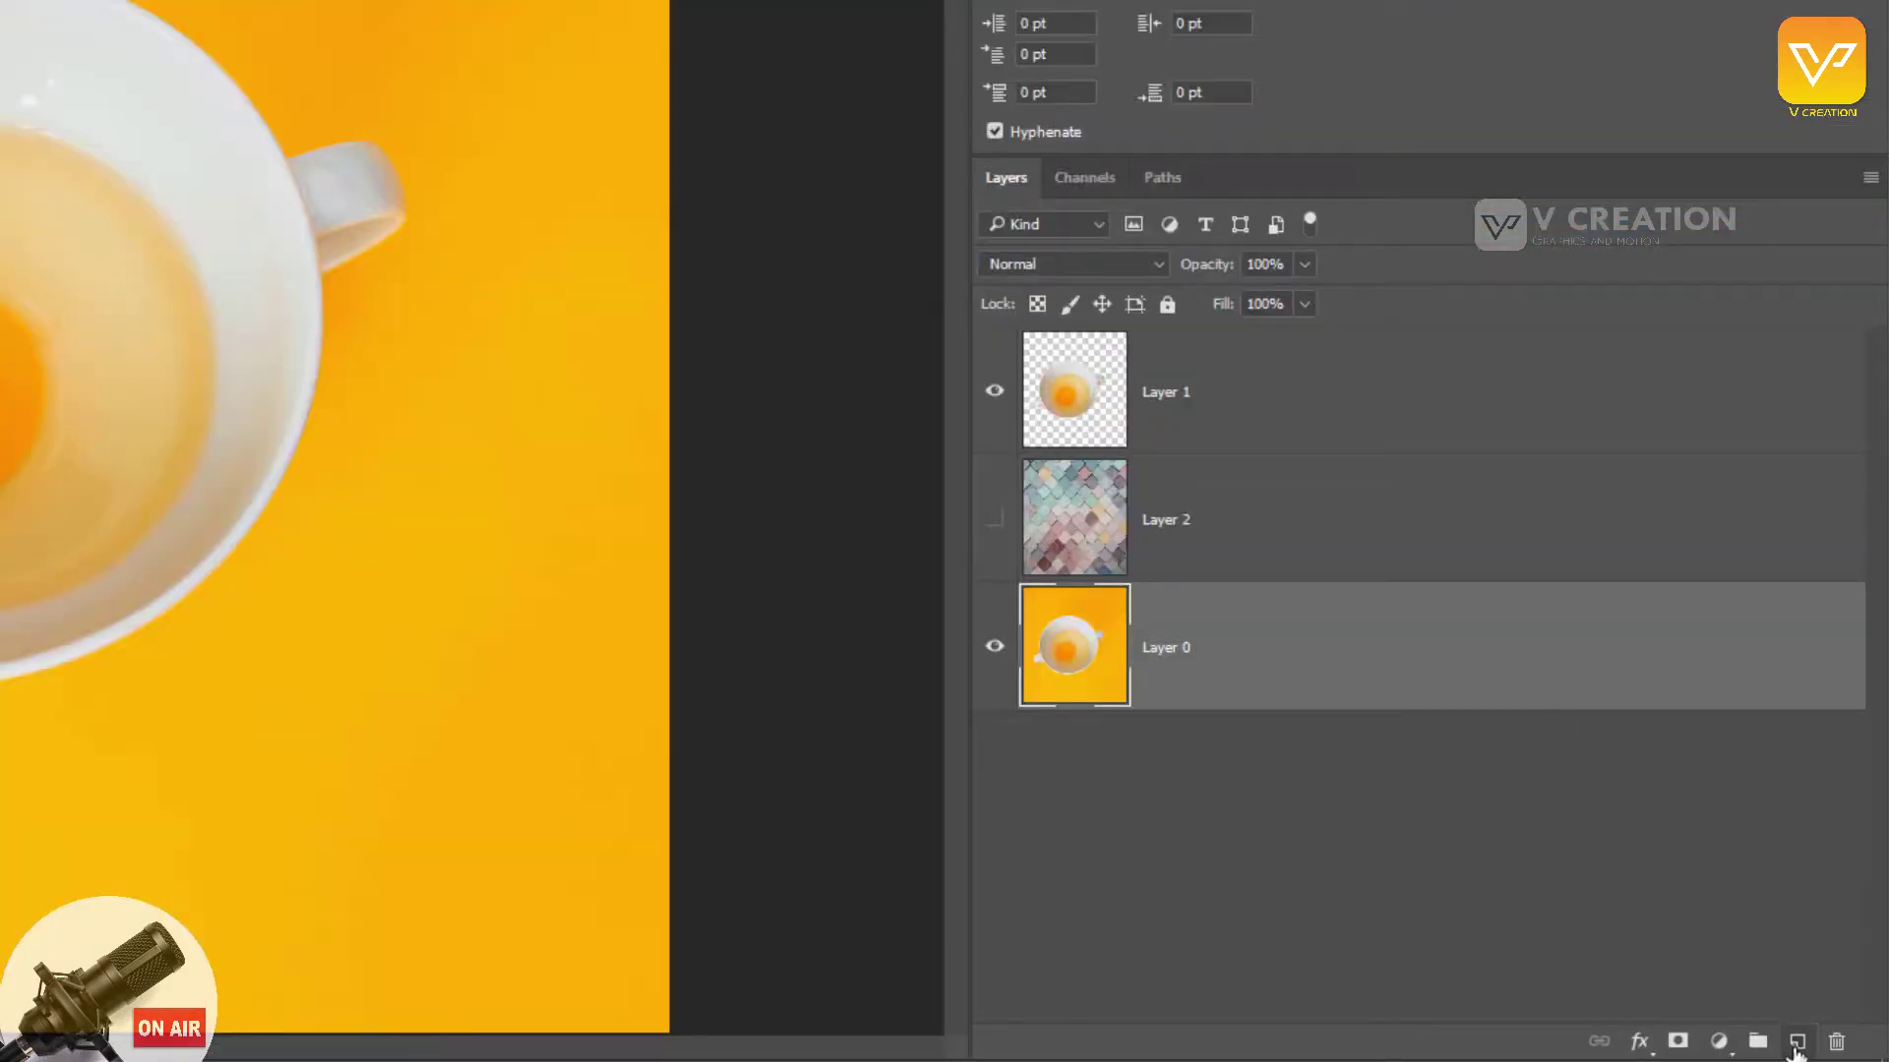
left_click(1795, 1043, "ctrl")
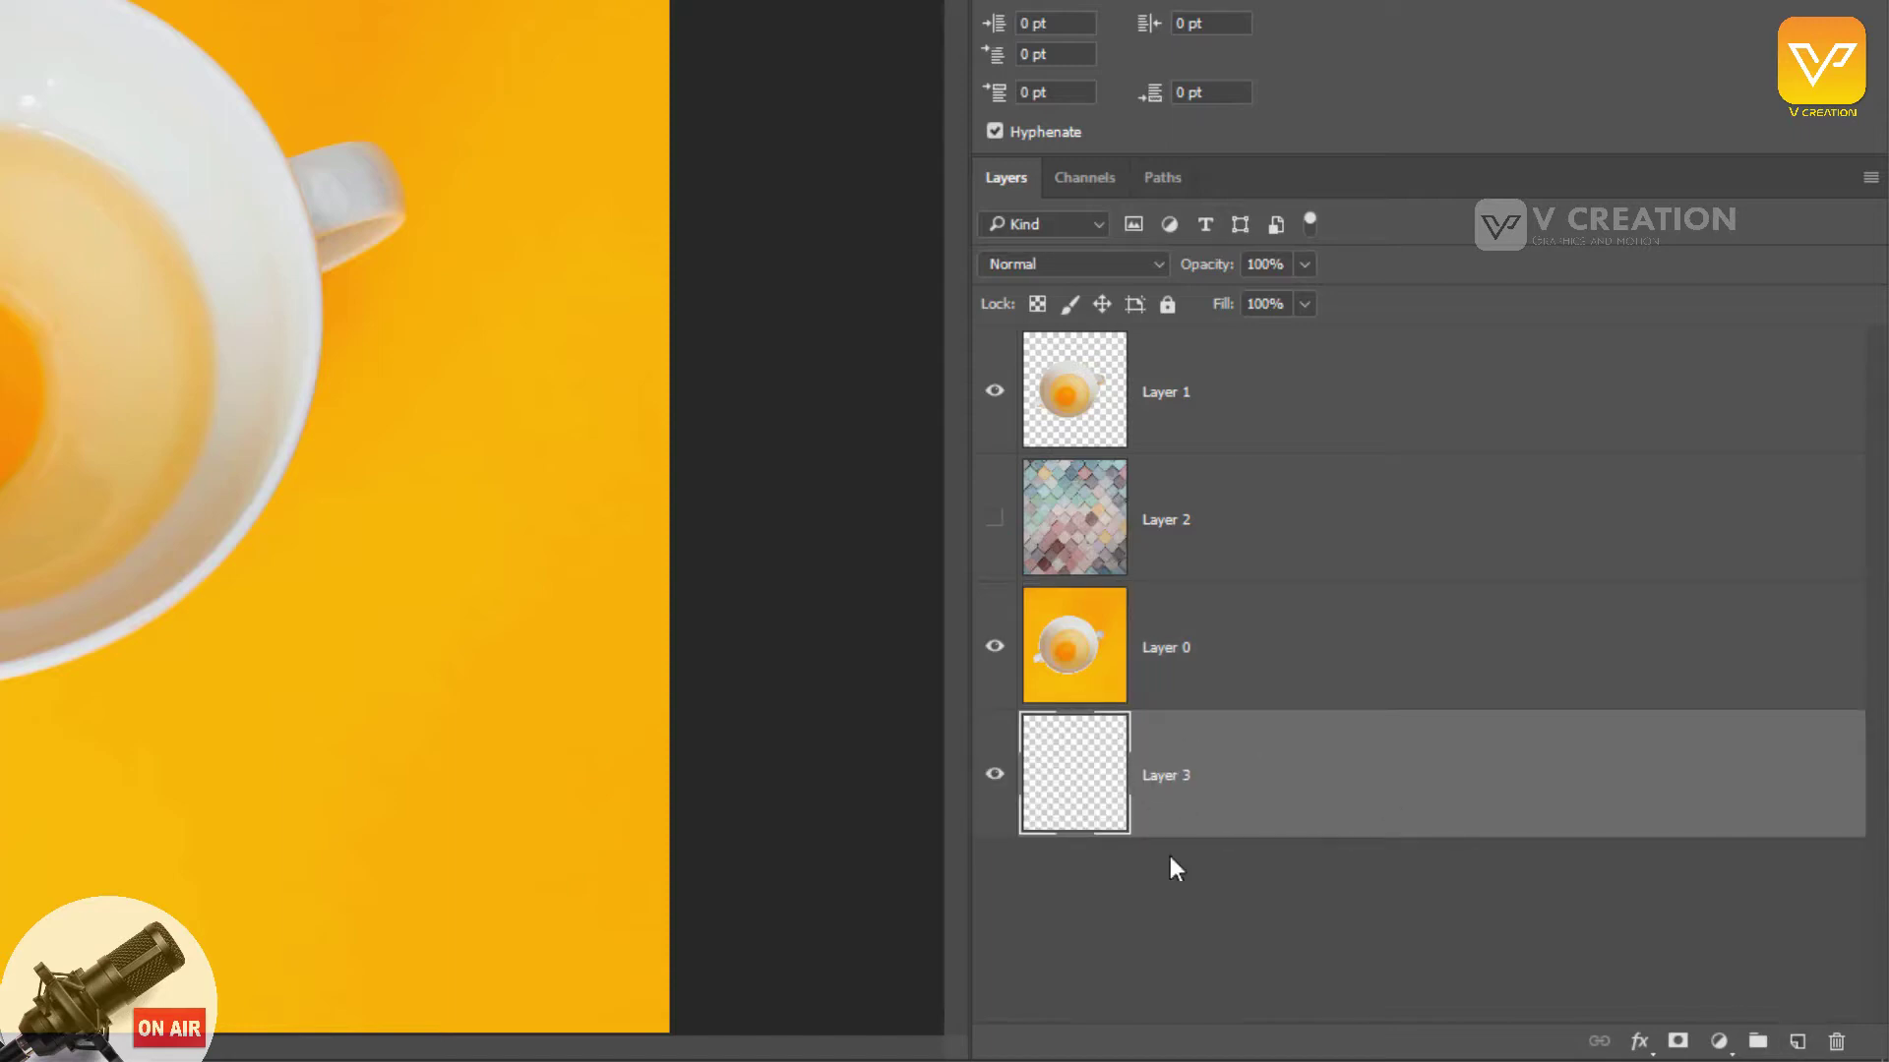
Step: Delete the blank layer beneath Layer 0 and leave no layer selected
left_click(1119, 700)
left_click(1159, 774)
key("Delete")
left_click(1340, 770)
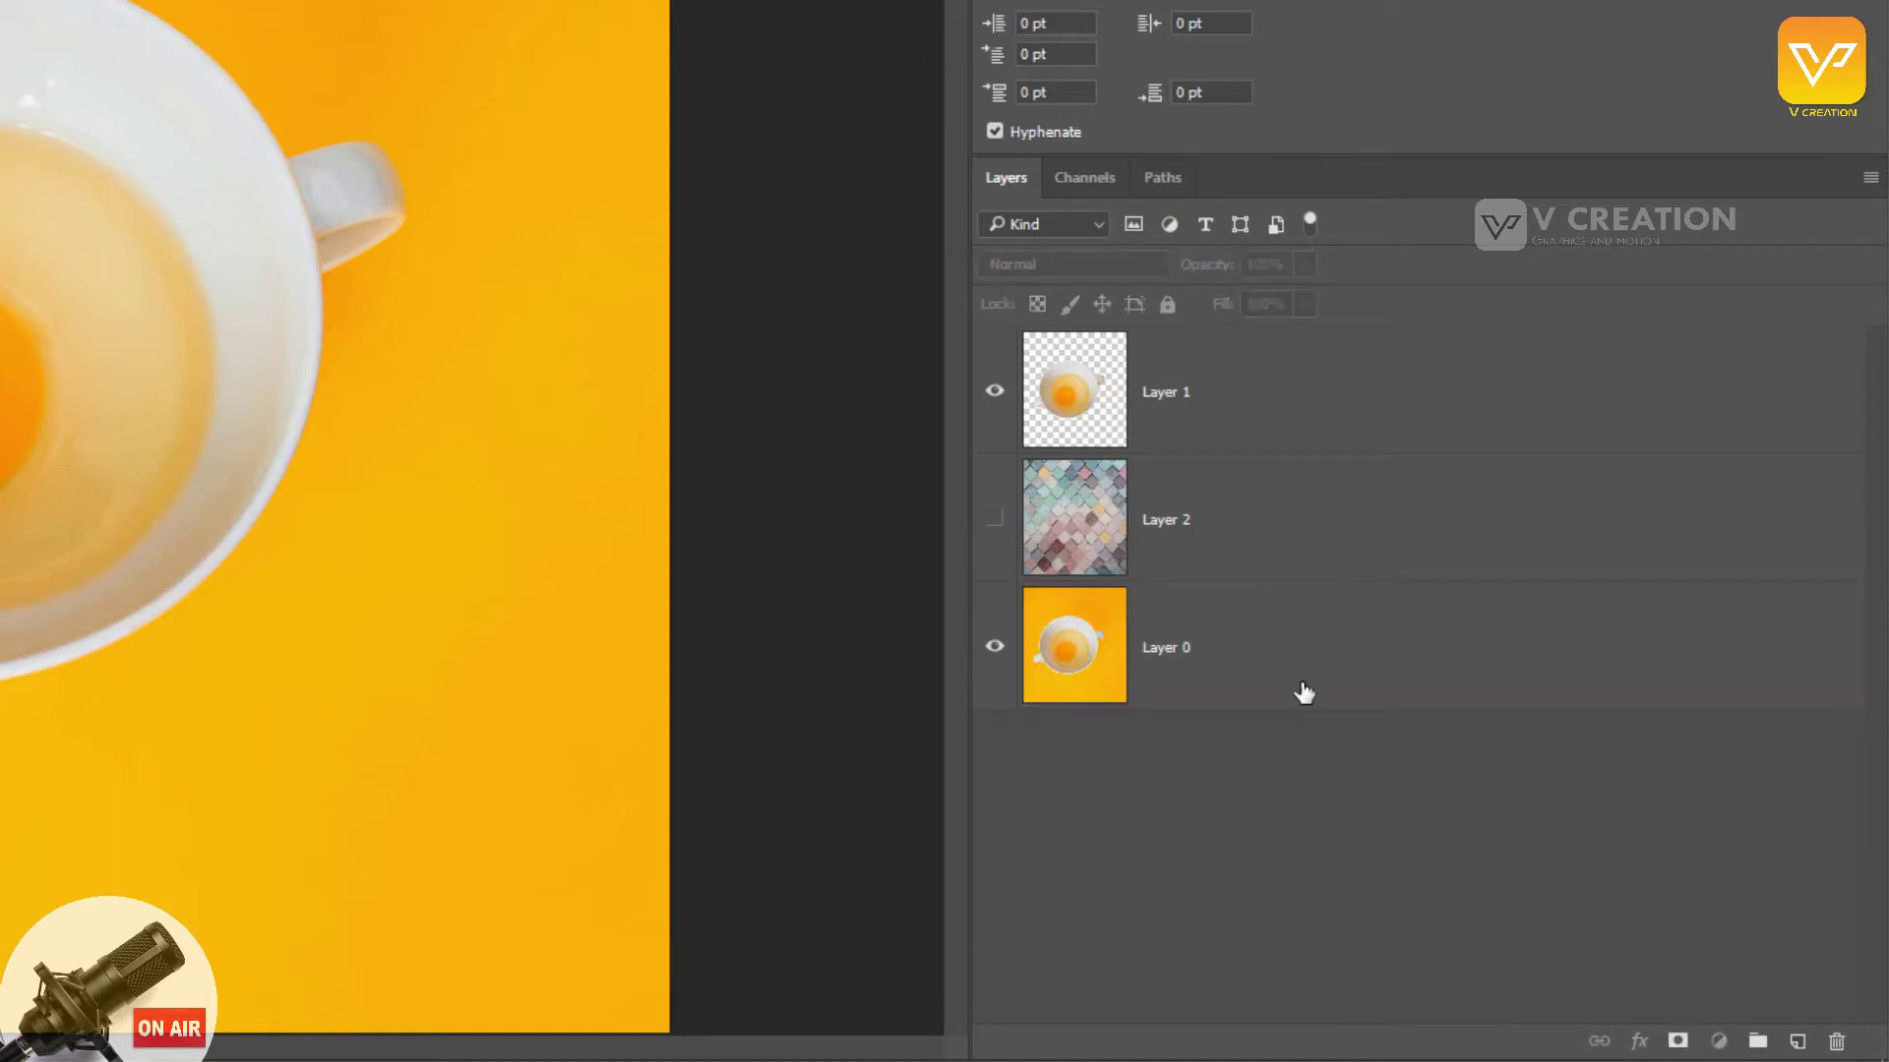
Step: Select Layer 1 and change the layer thumbnails to the smallest picture size
left_click(1303, 694)
left_click(1178, 408)
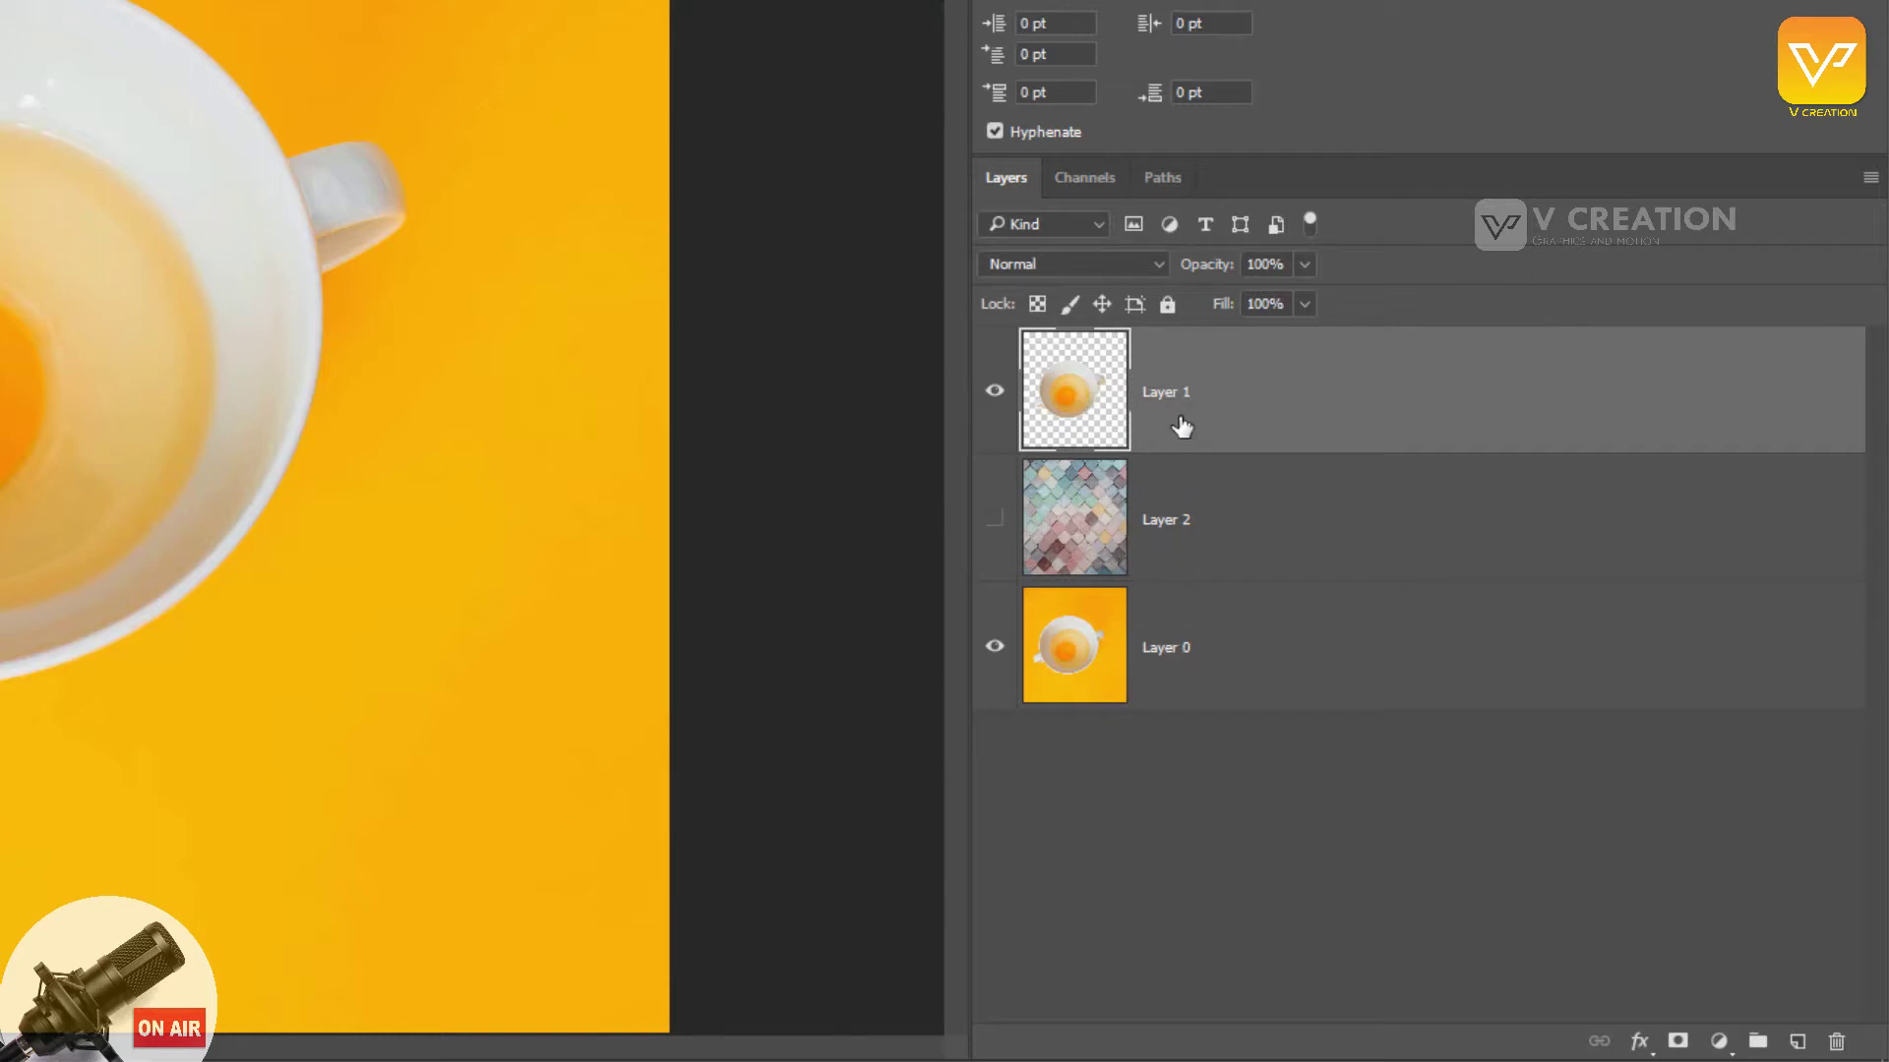
left_click(1872, 179)
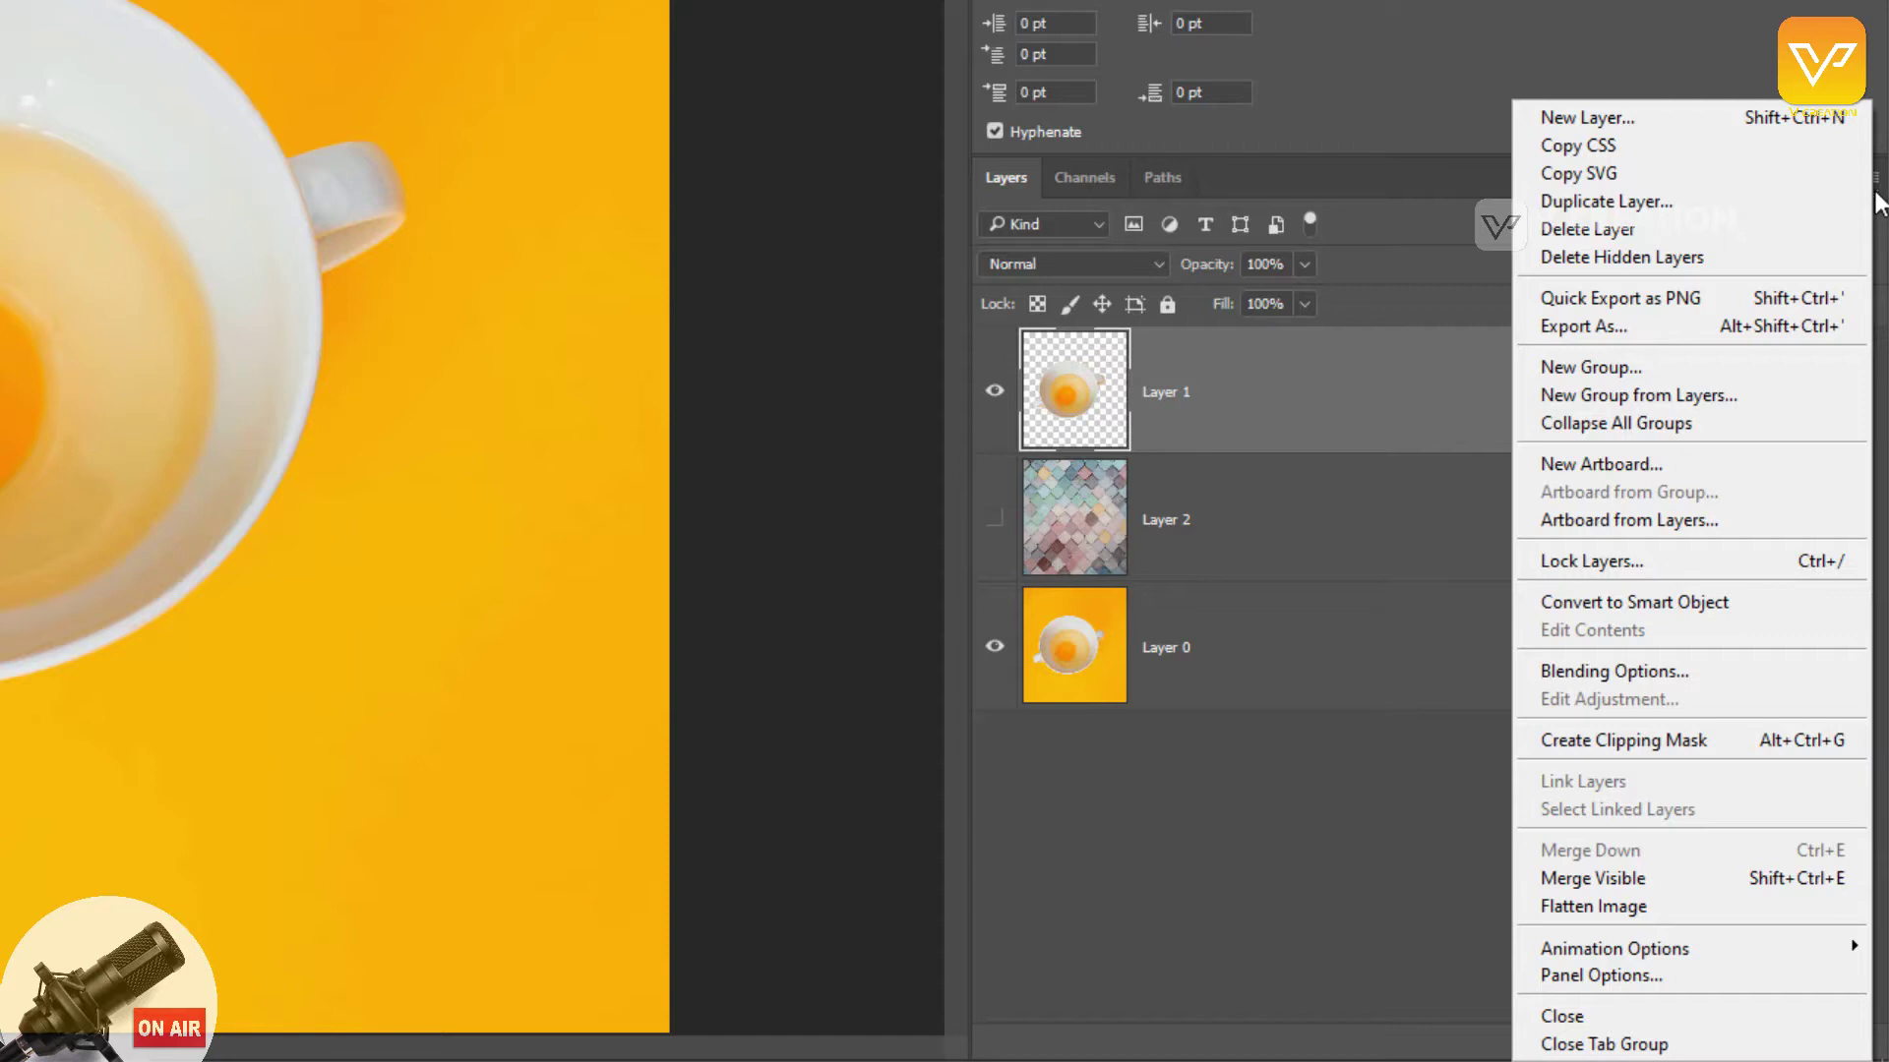
left_click(1649, 976)
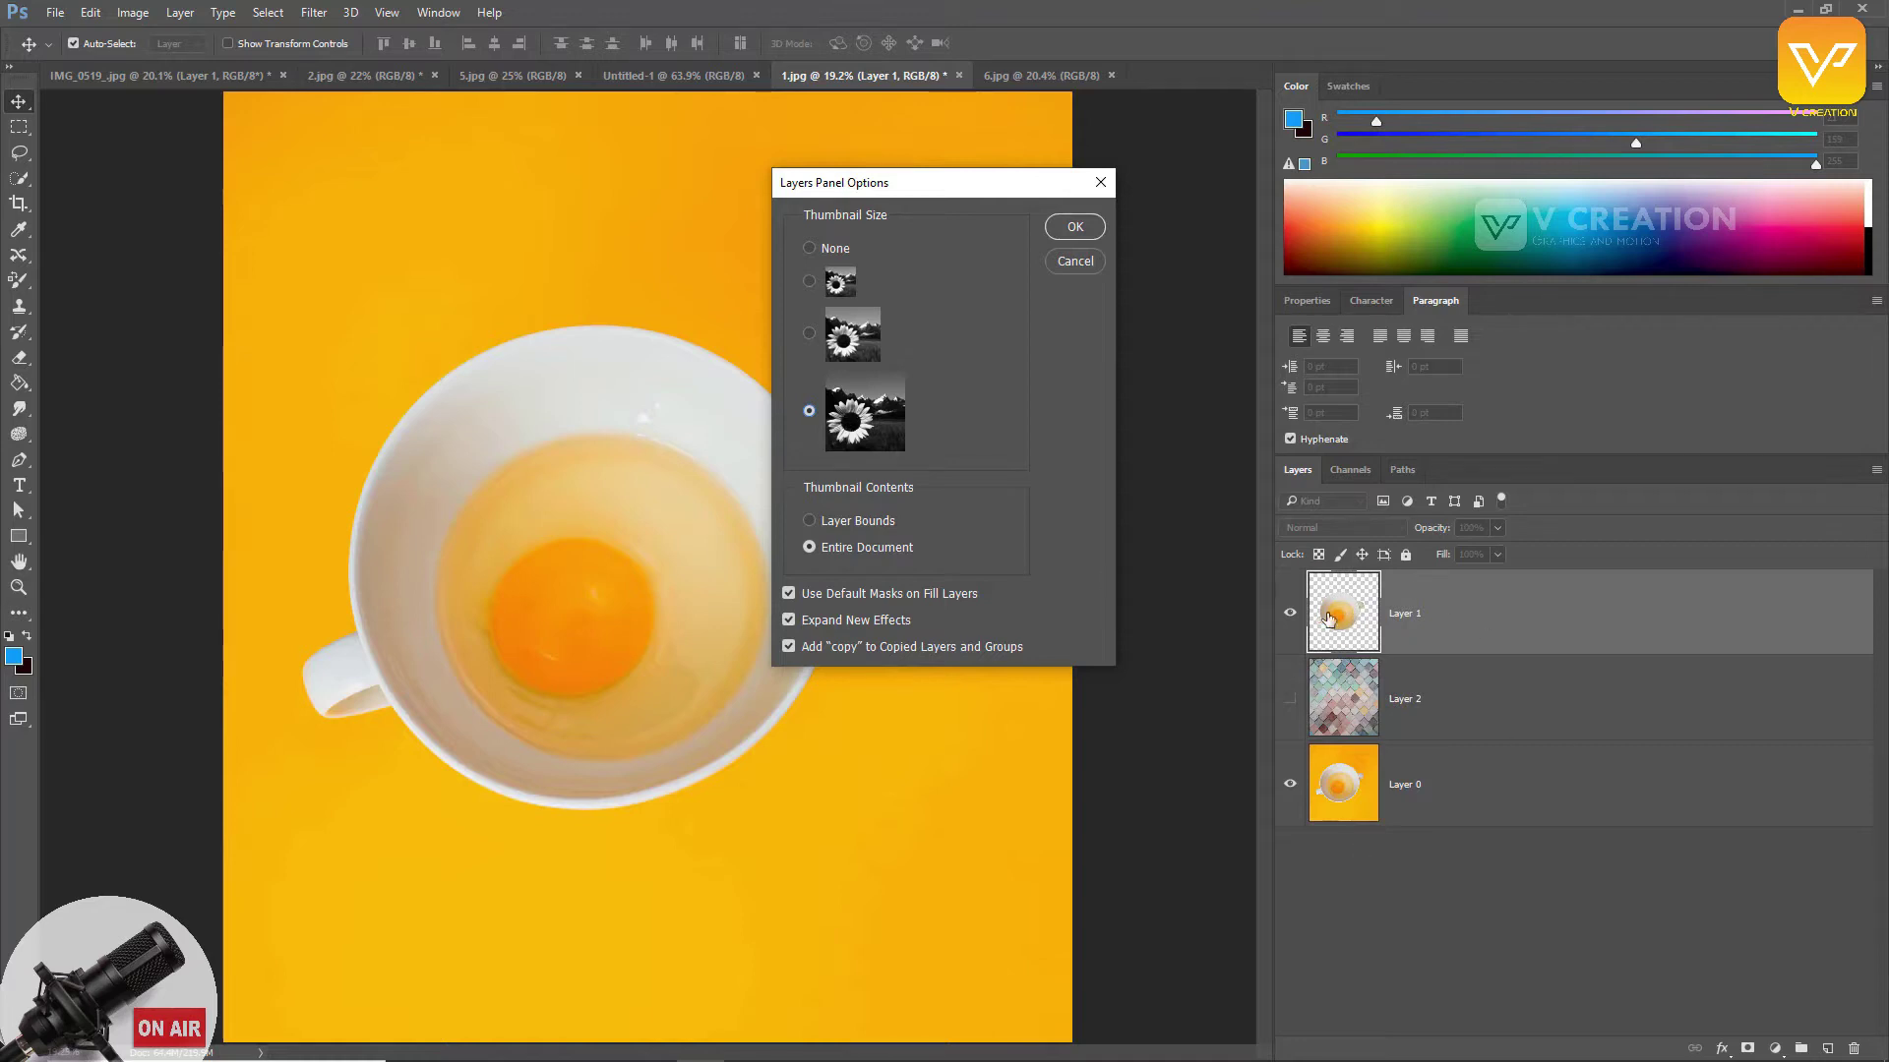
left_click(1072, 227)
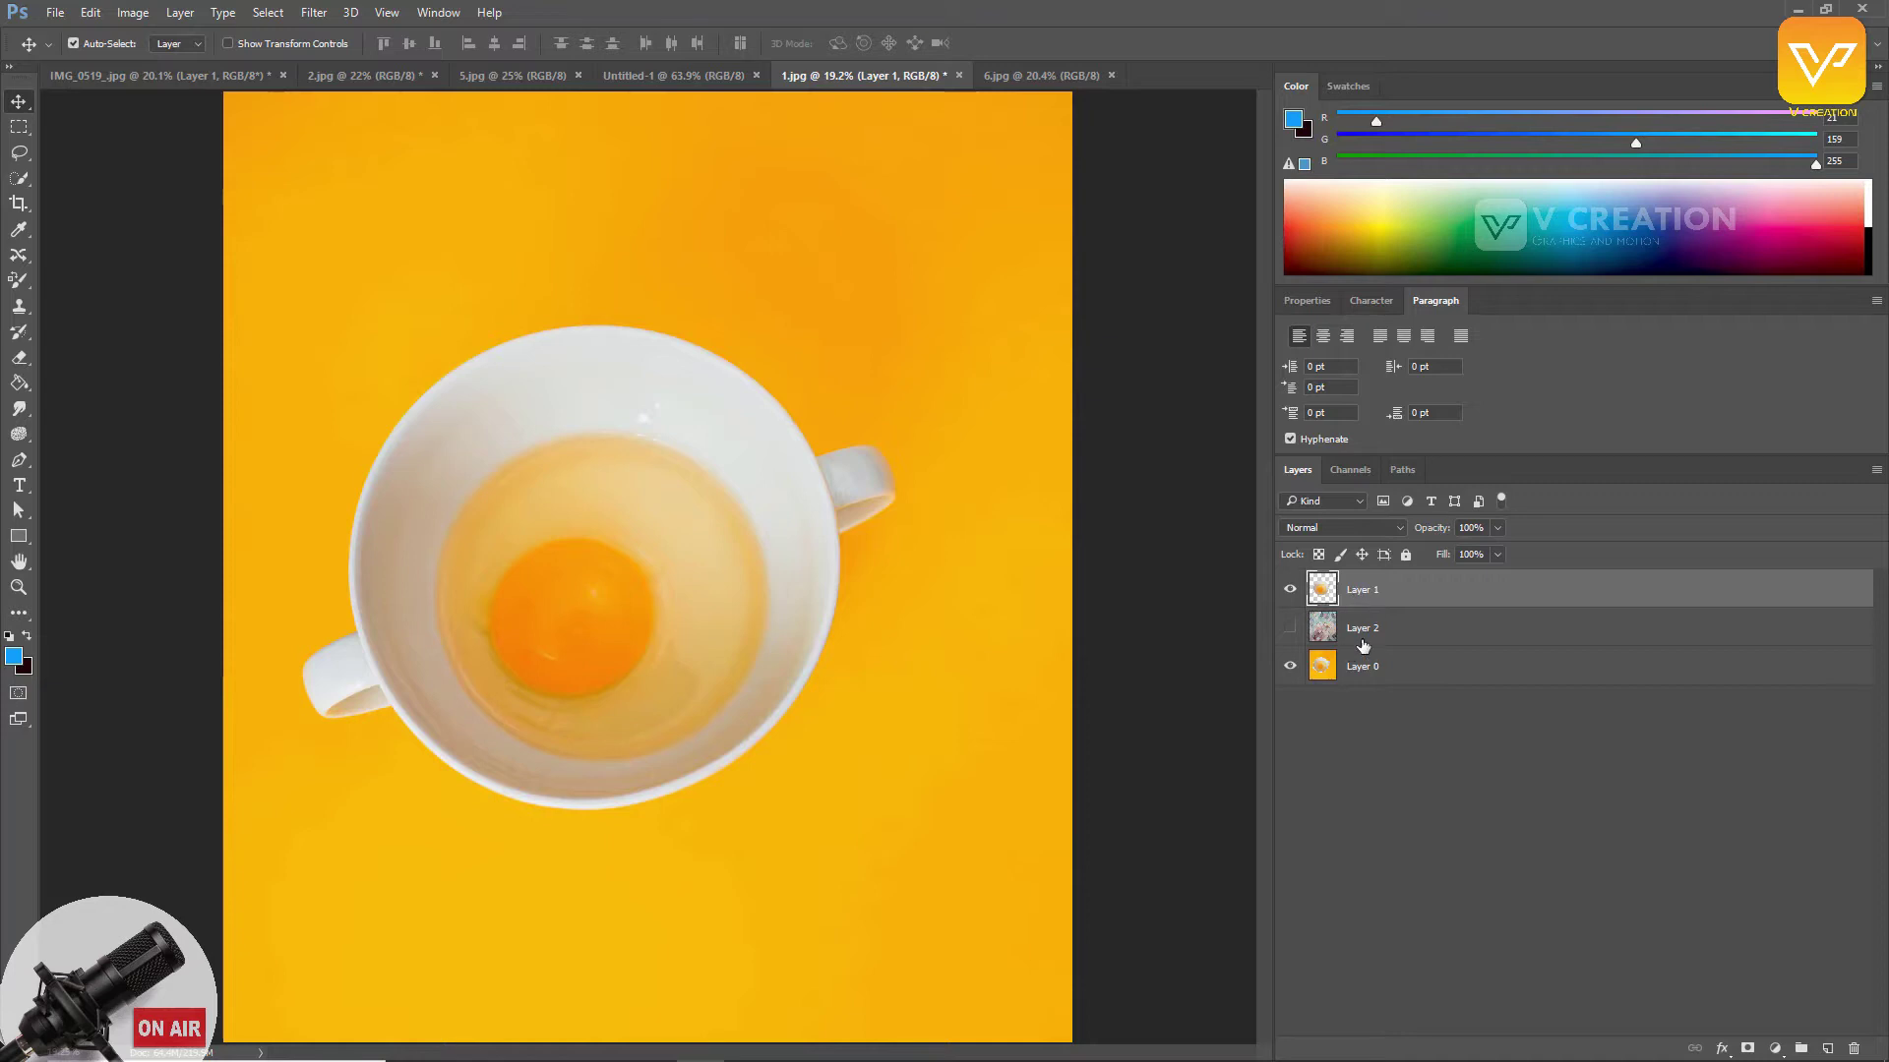
Step: Set the layer thumbnails to the largest size
left_click(1876, 470)
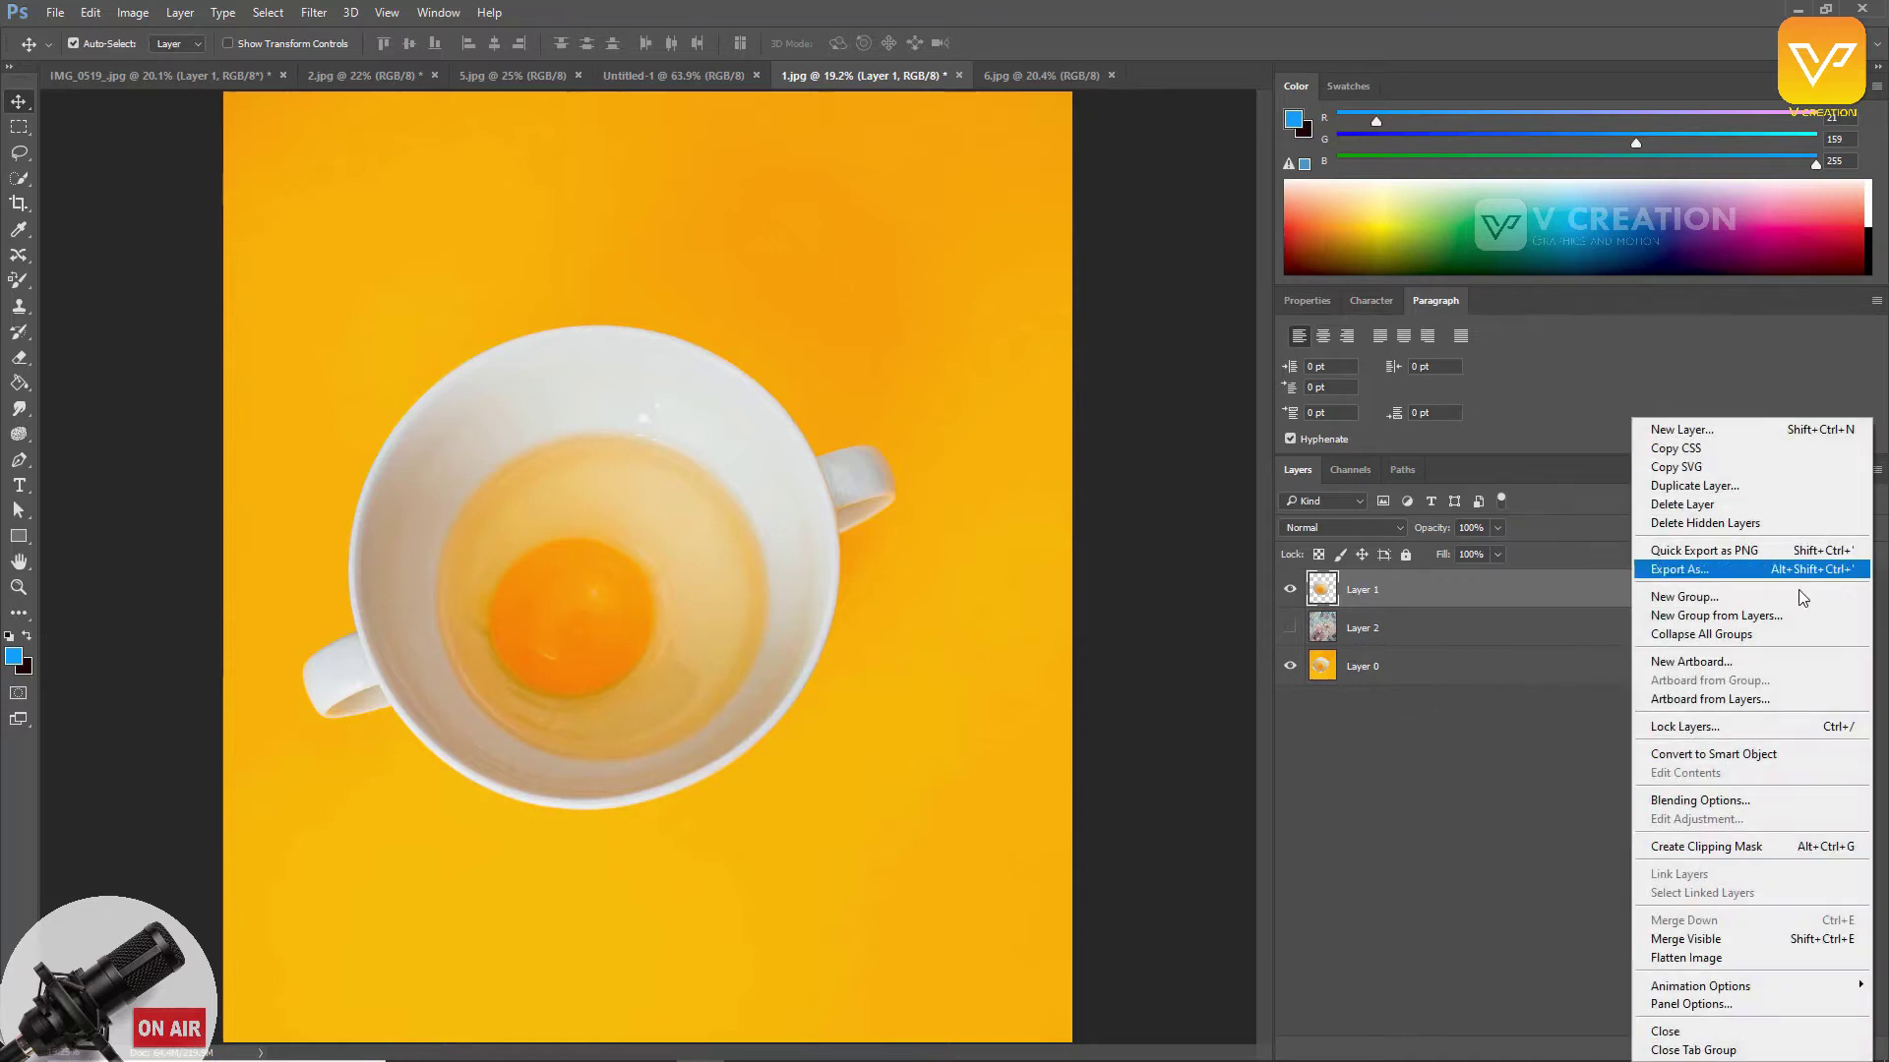
left_click(1670, 1004)
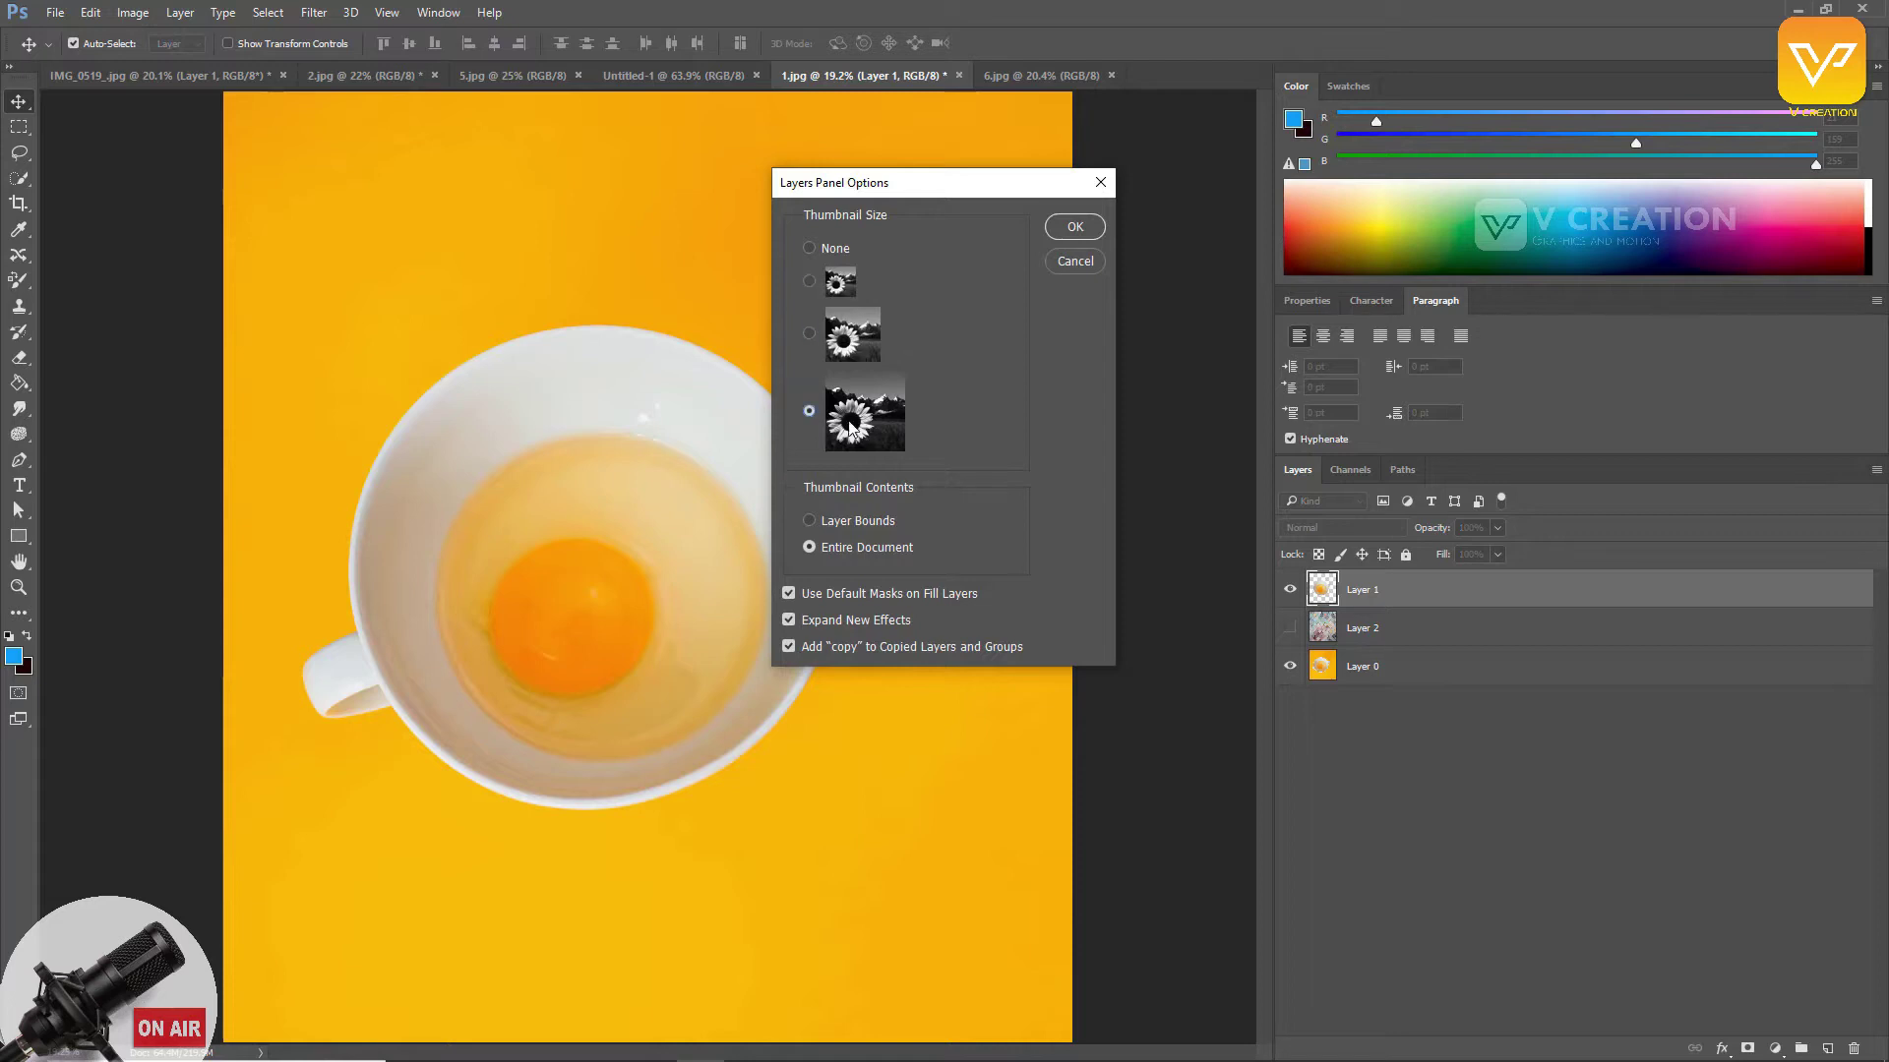
left_click(1072, 228)
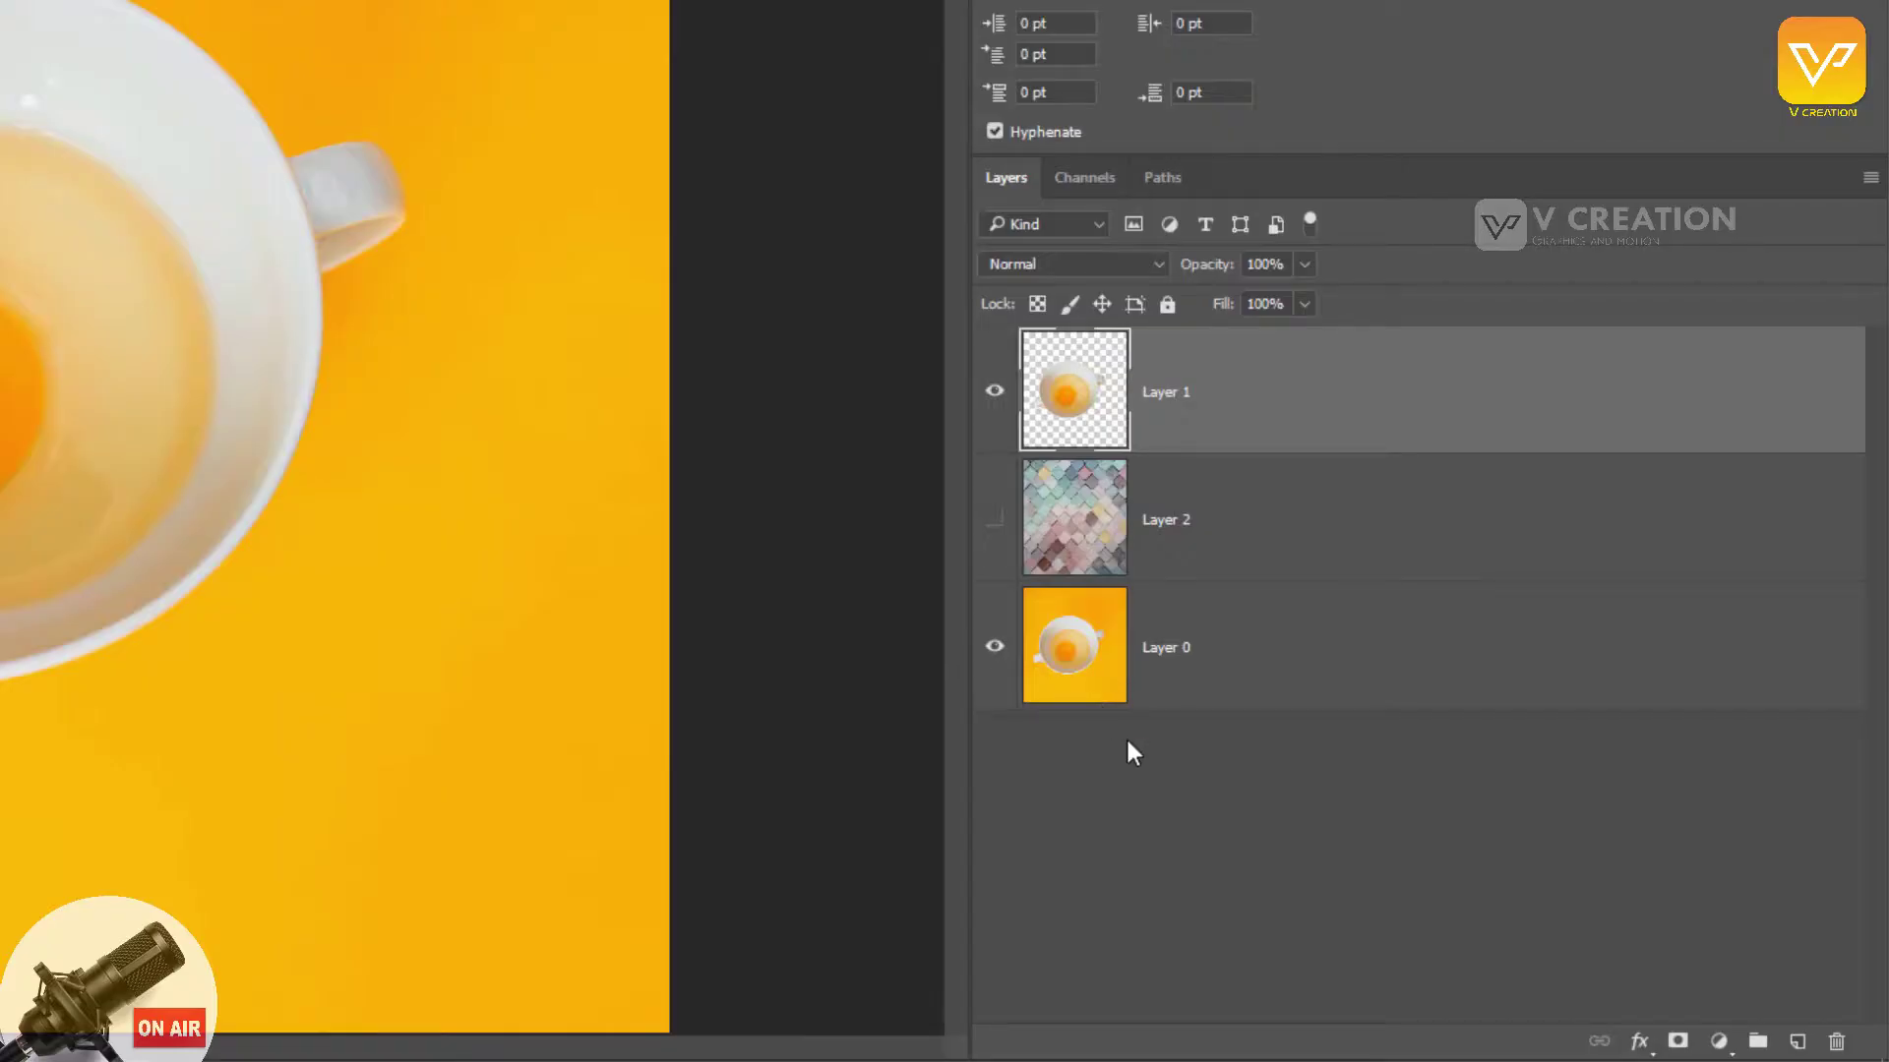
Step: Try two ways of duplicating Layer 1, undoing each copy
left_click(1127, 743)
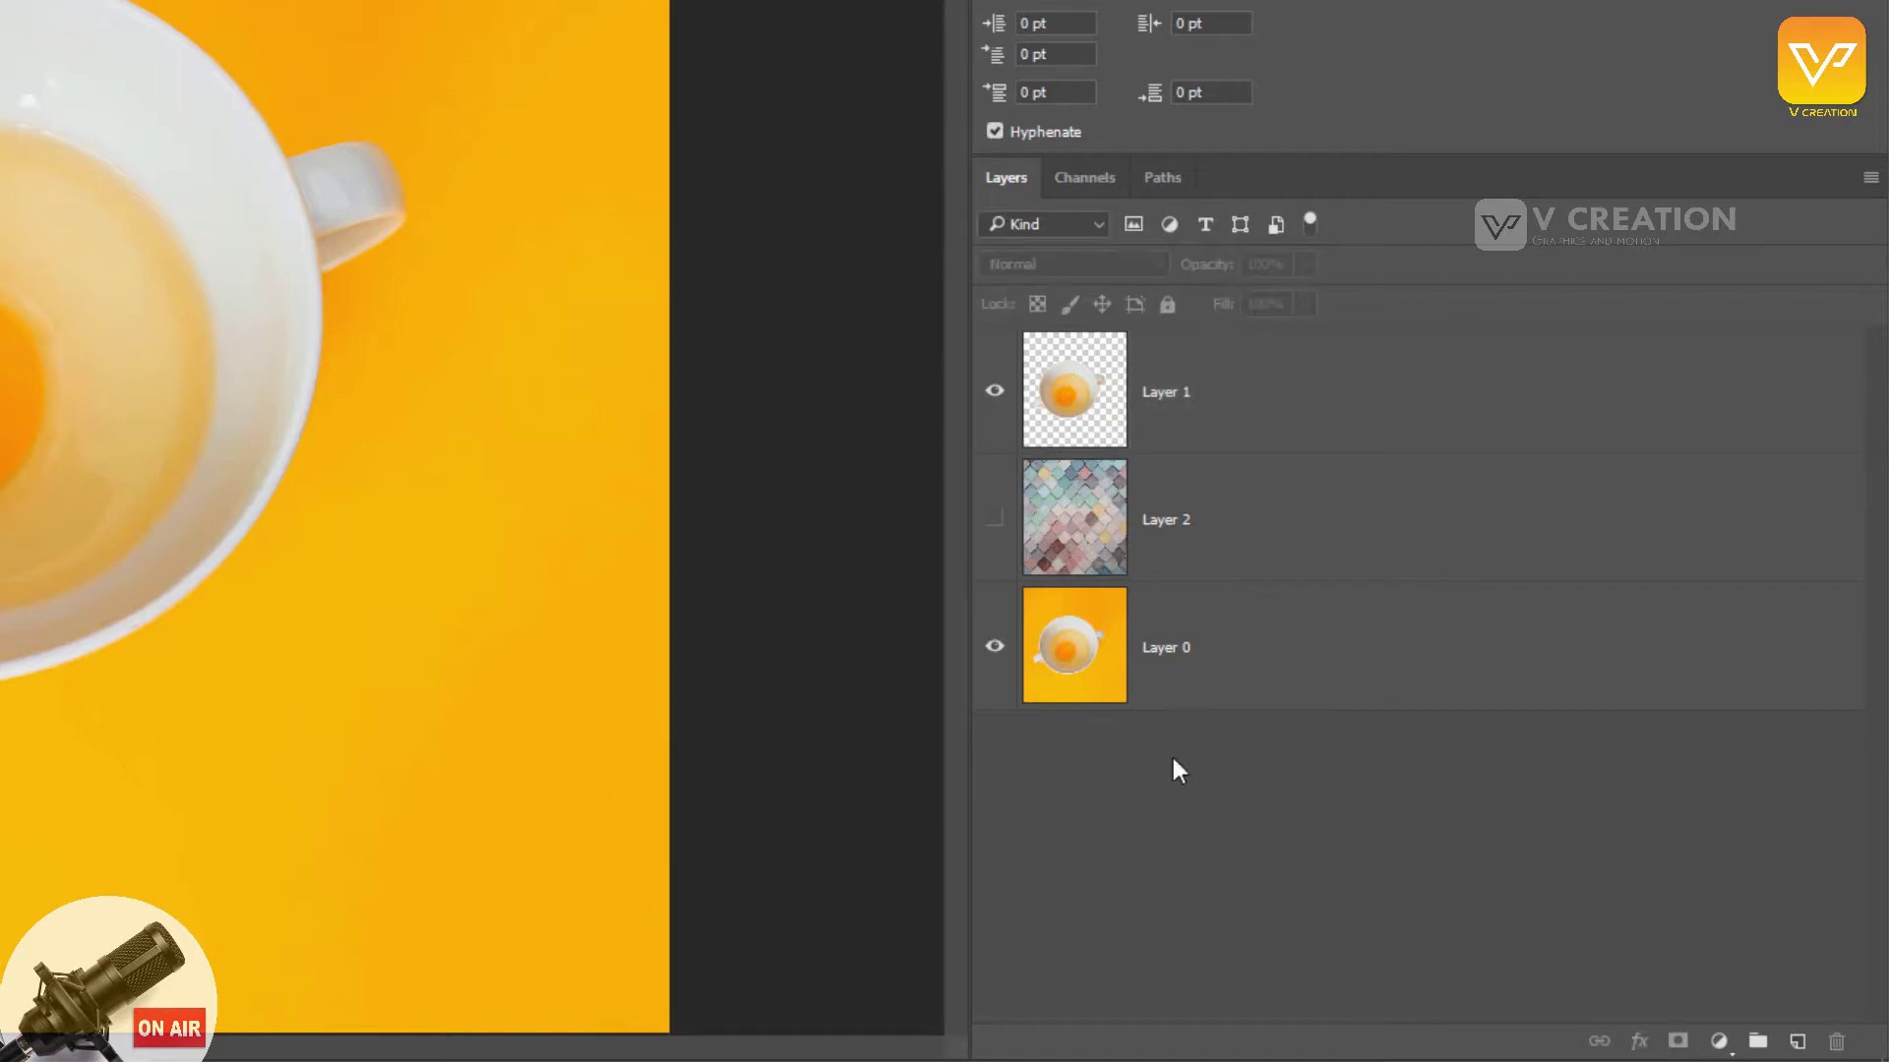
left_click(1184, 415)
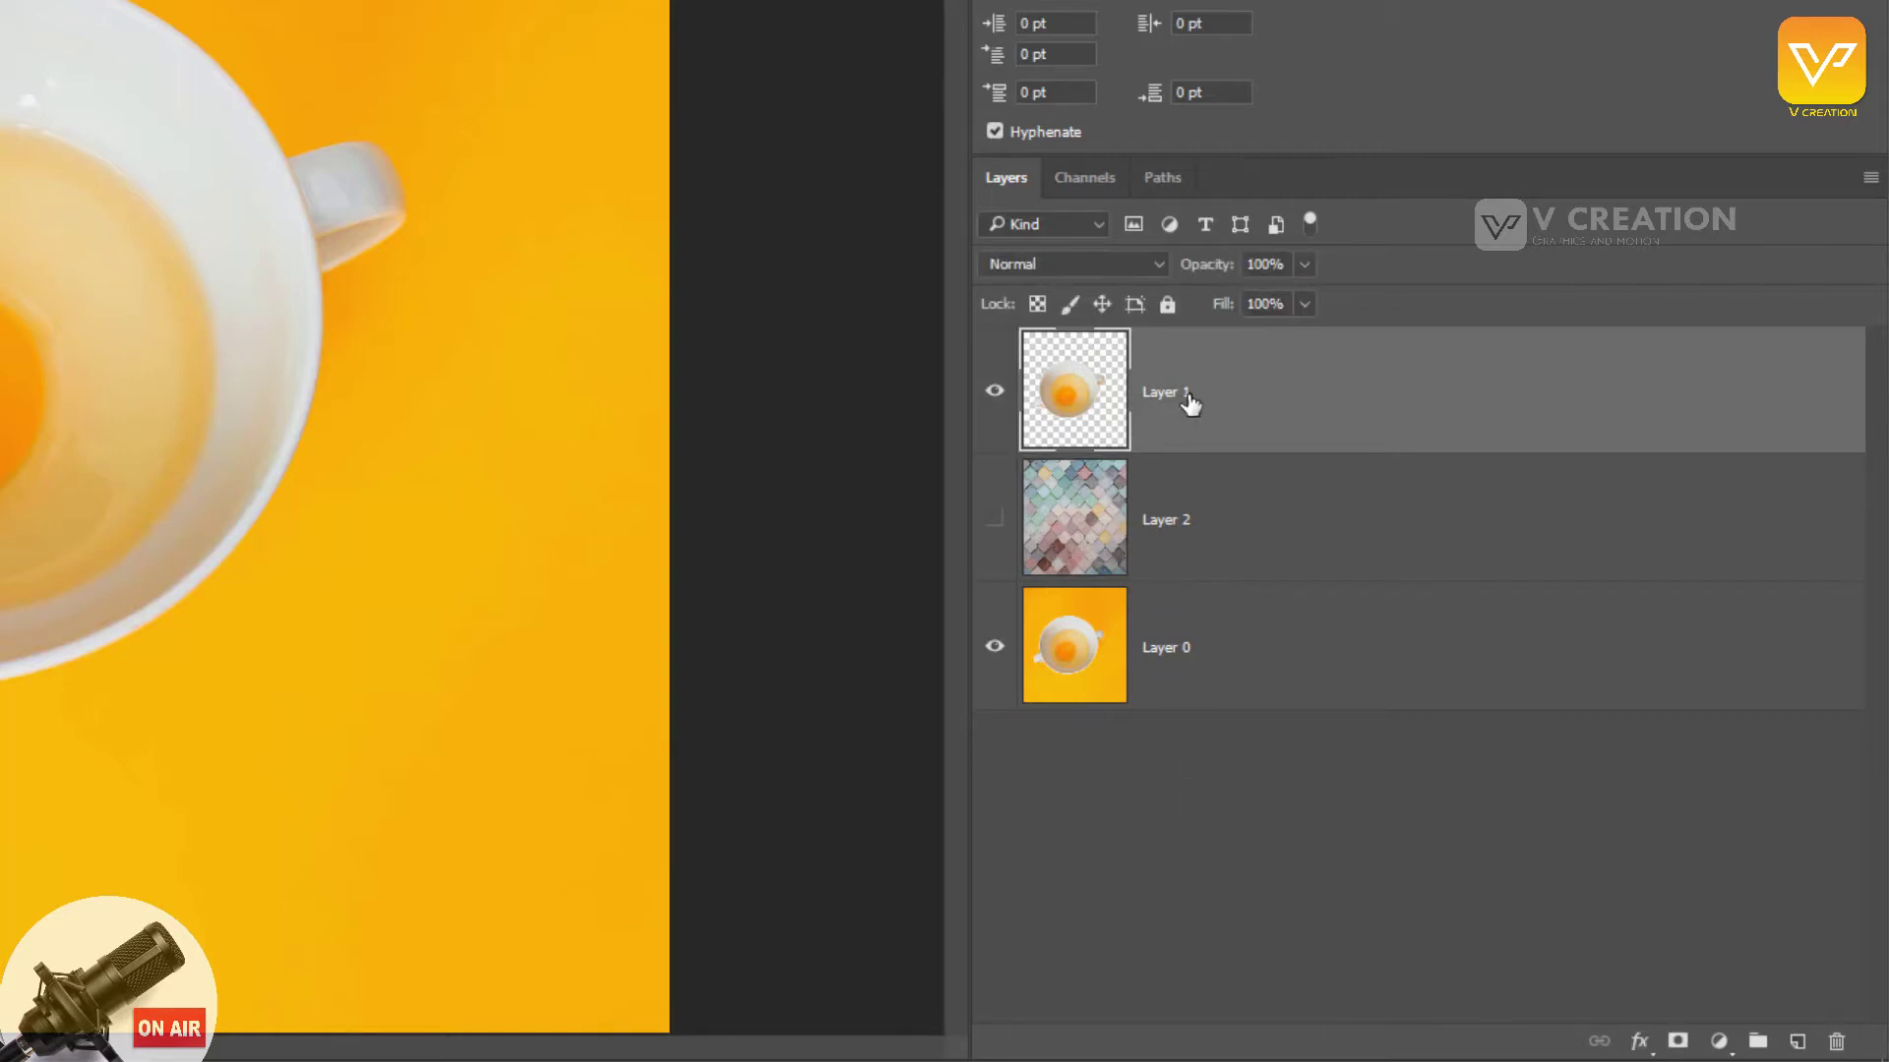
left_click_drag(1102, 399, 1804, 1036)
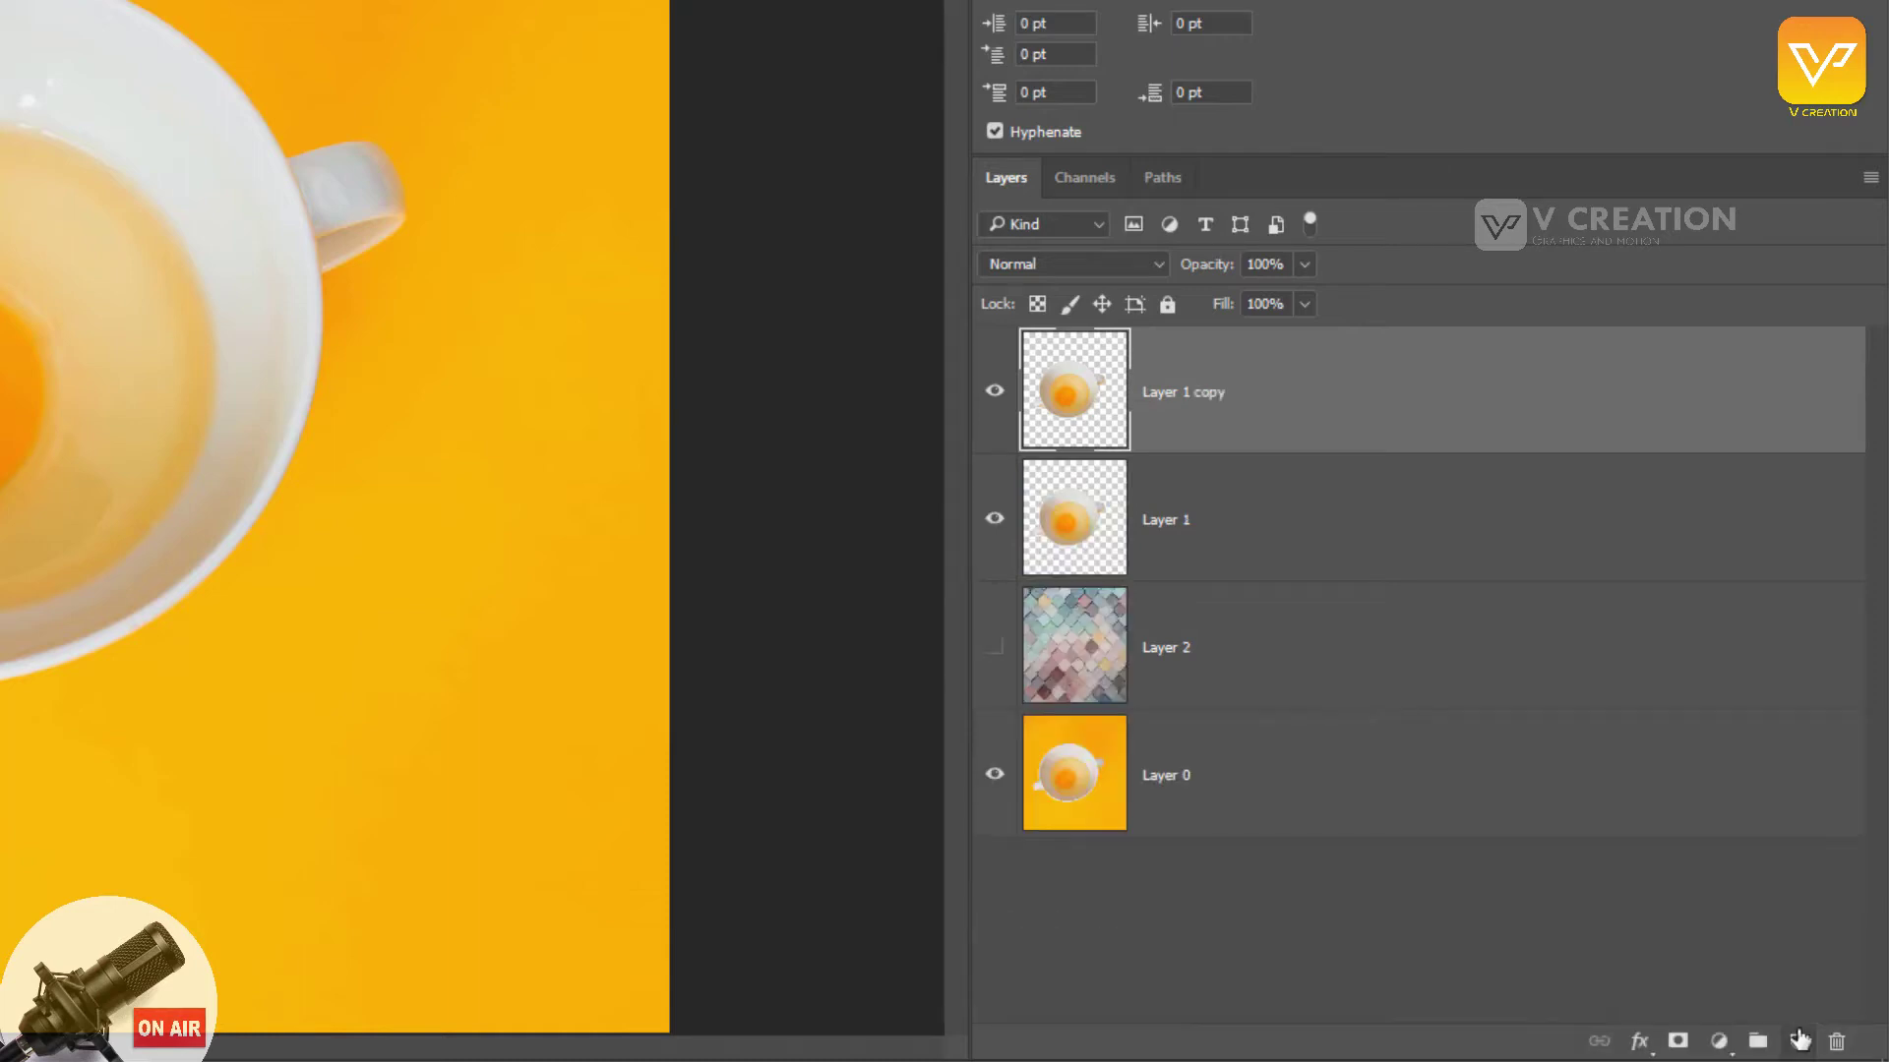
key("ctrl+z")
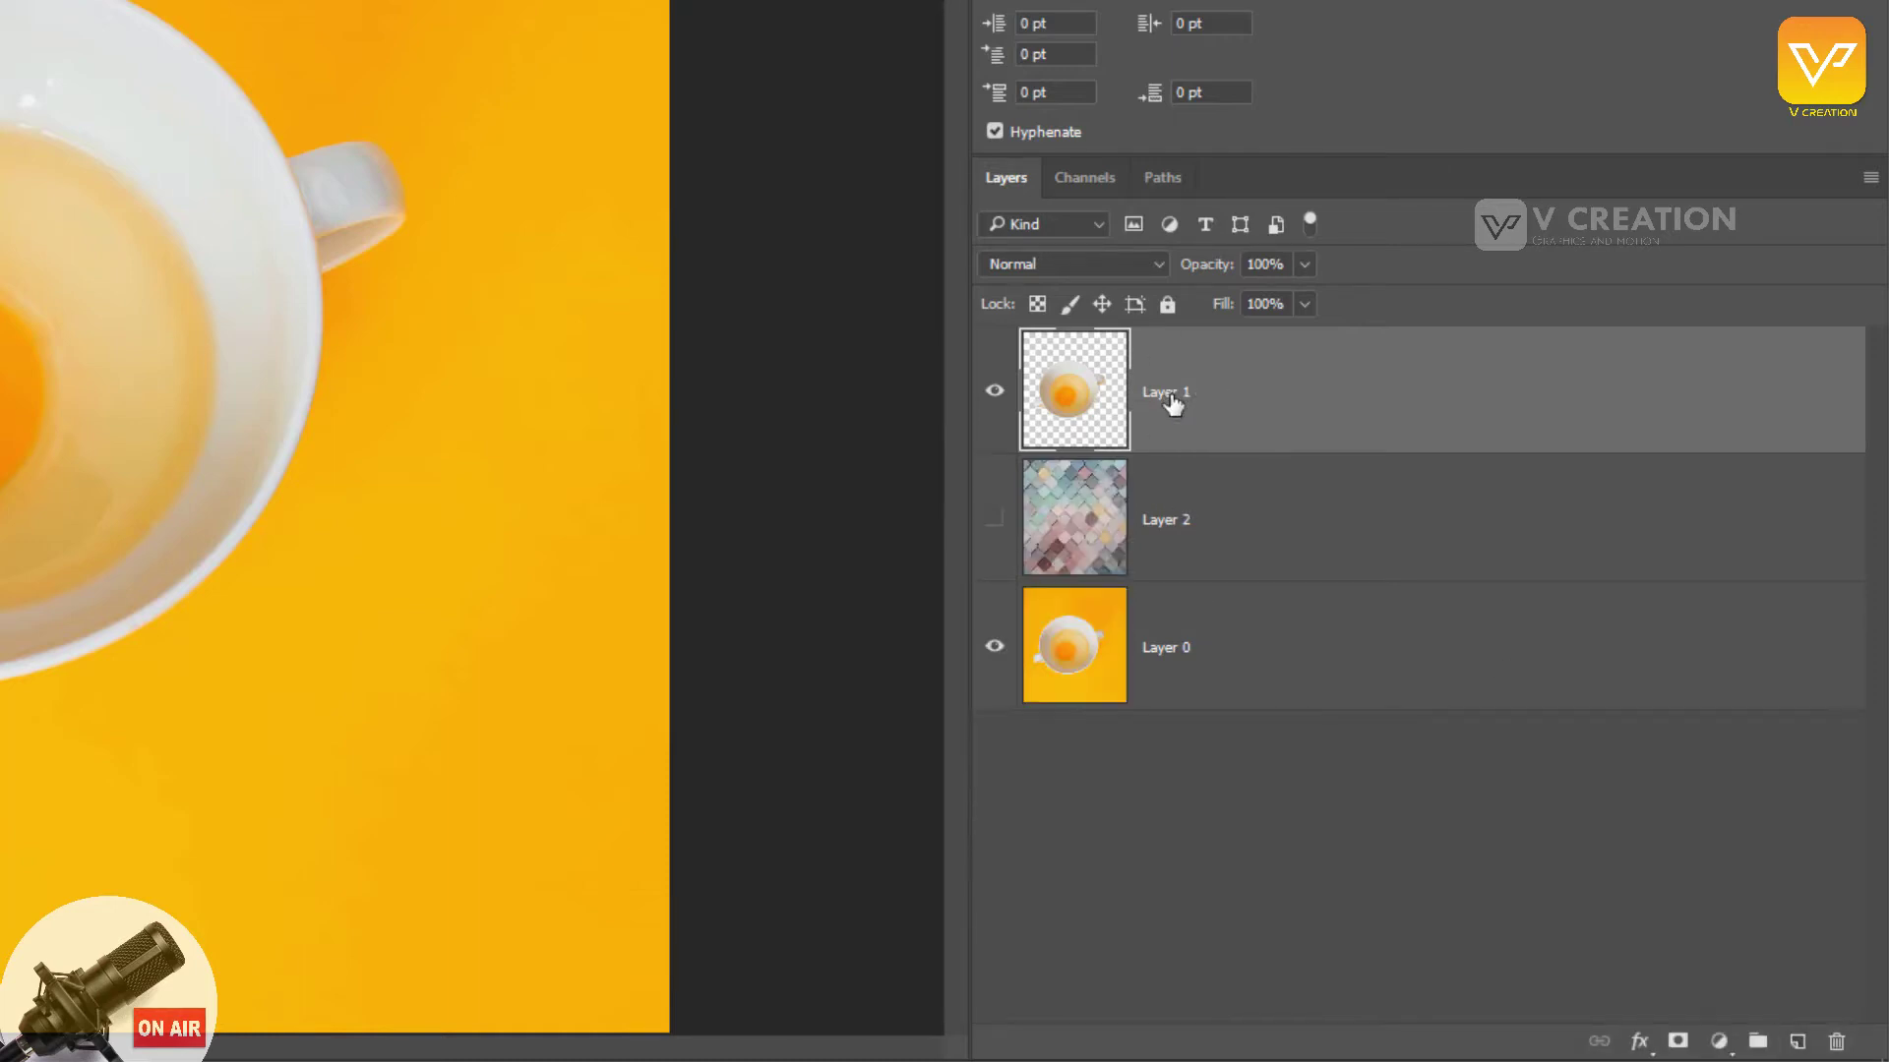
key("ctrl+j")
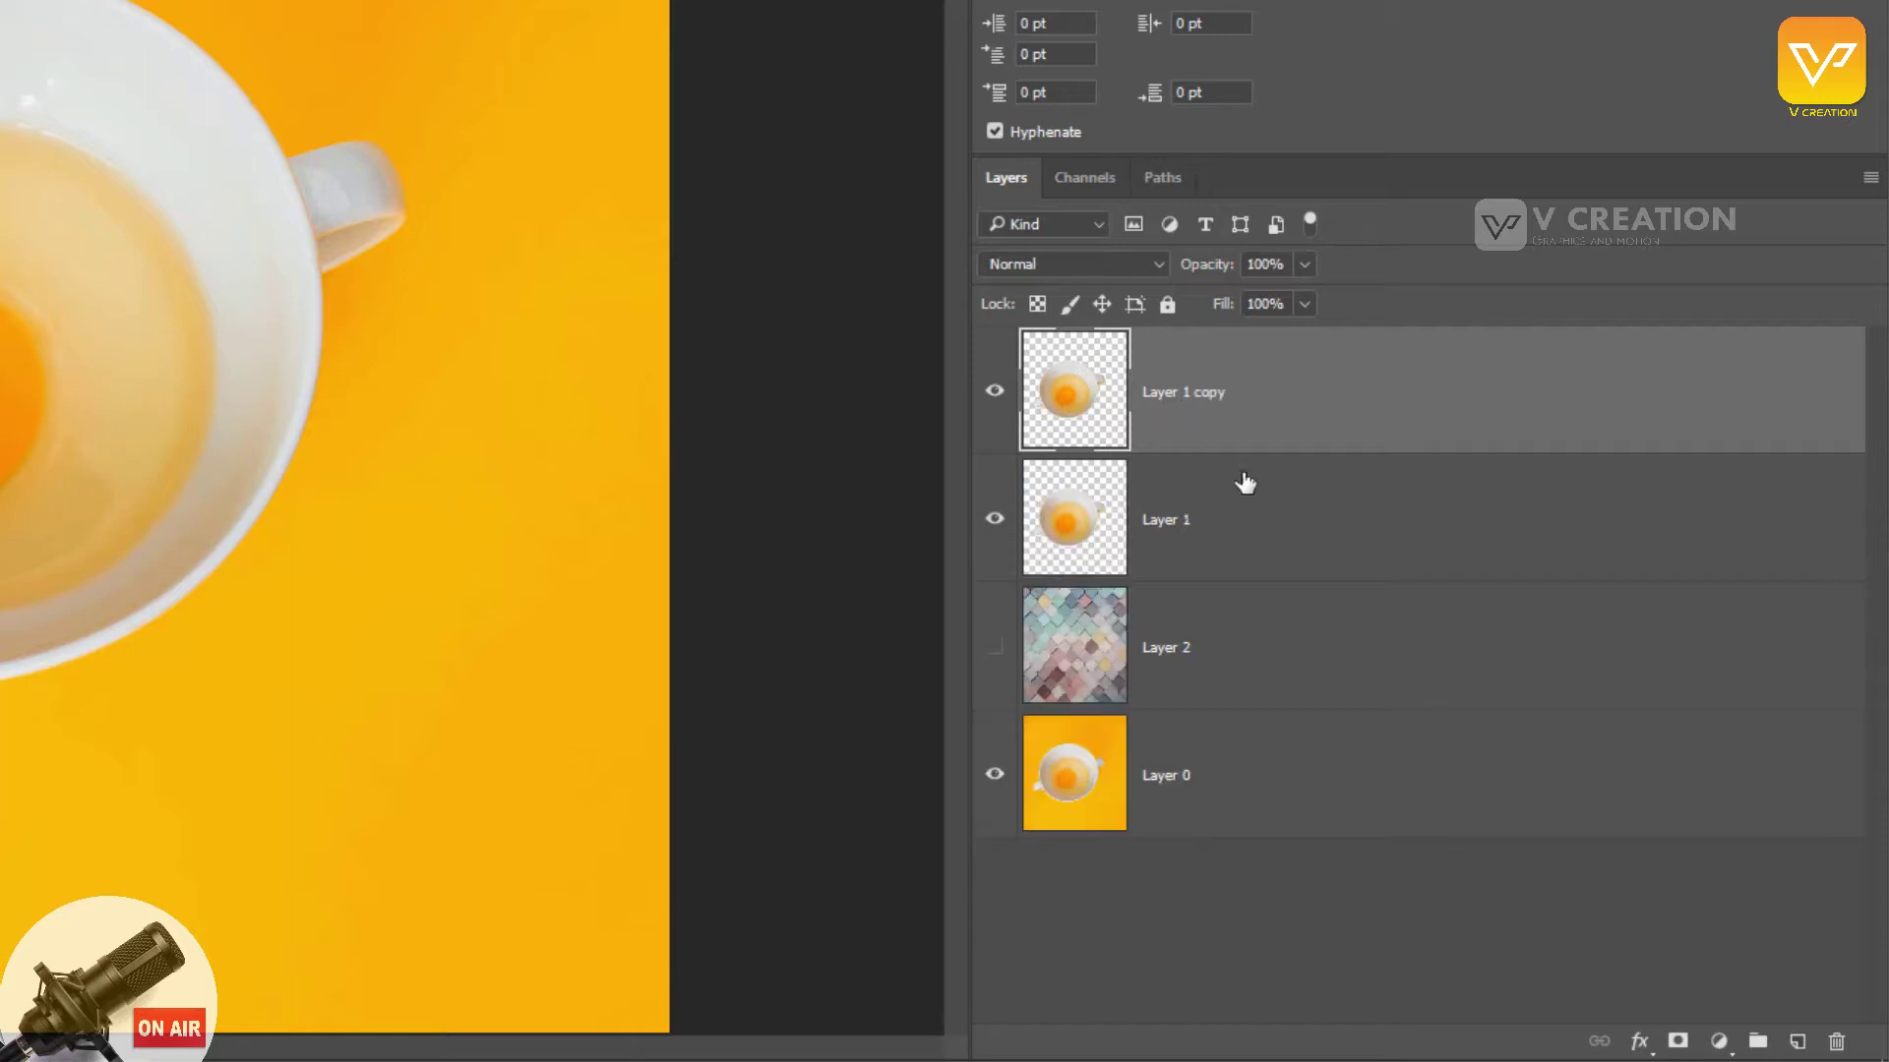
key("ctrl+z")
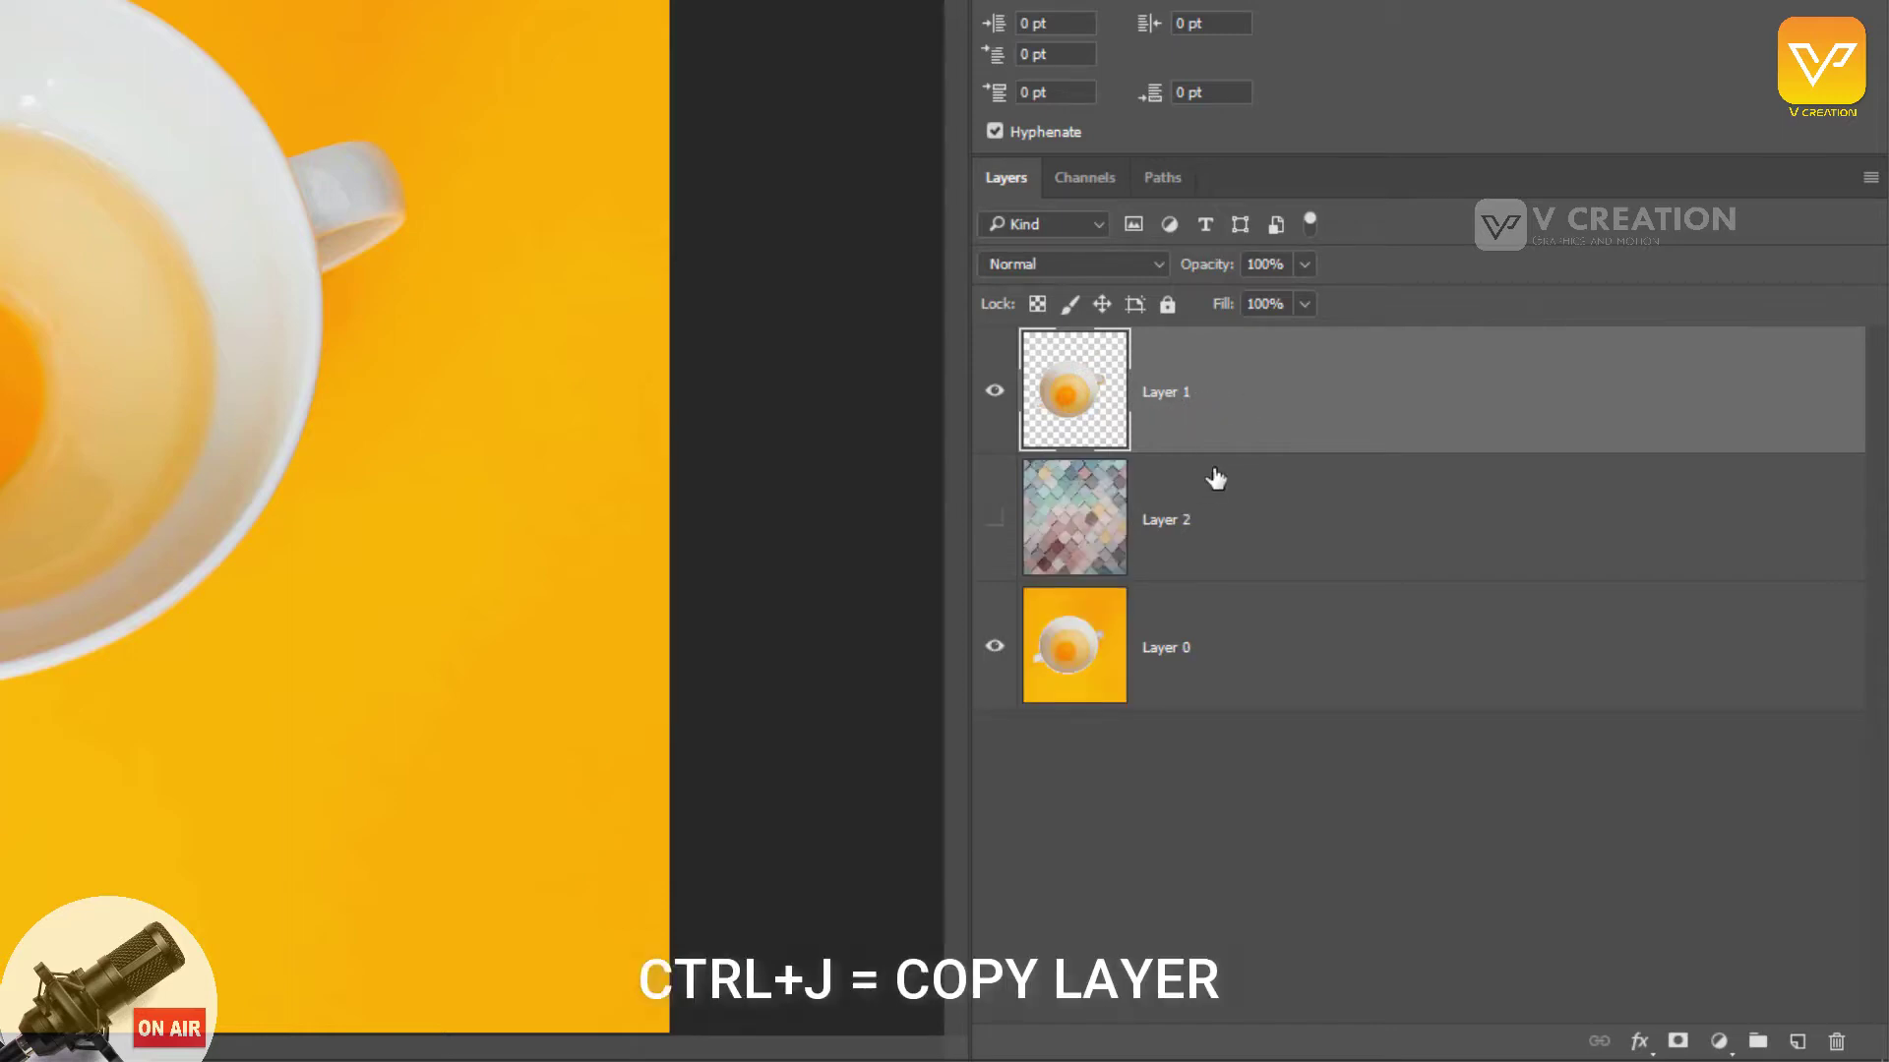
Step: Try duplicating Layer 0, undo the copy, and leave no layer selected
left_click(1270, 630)
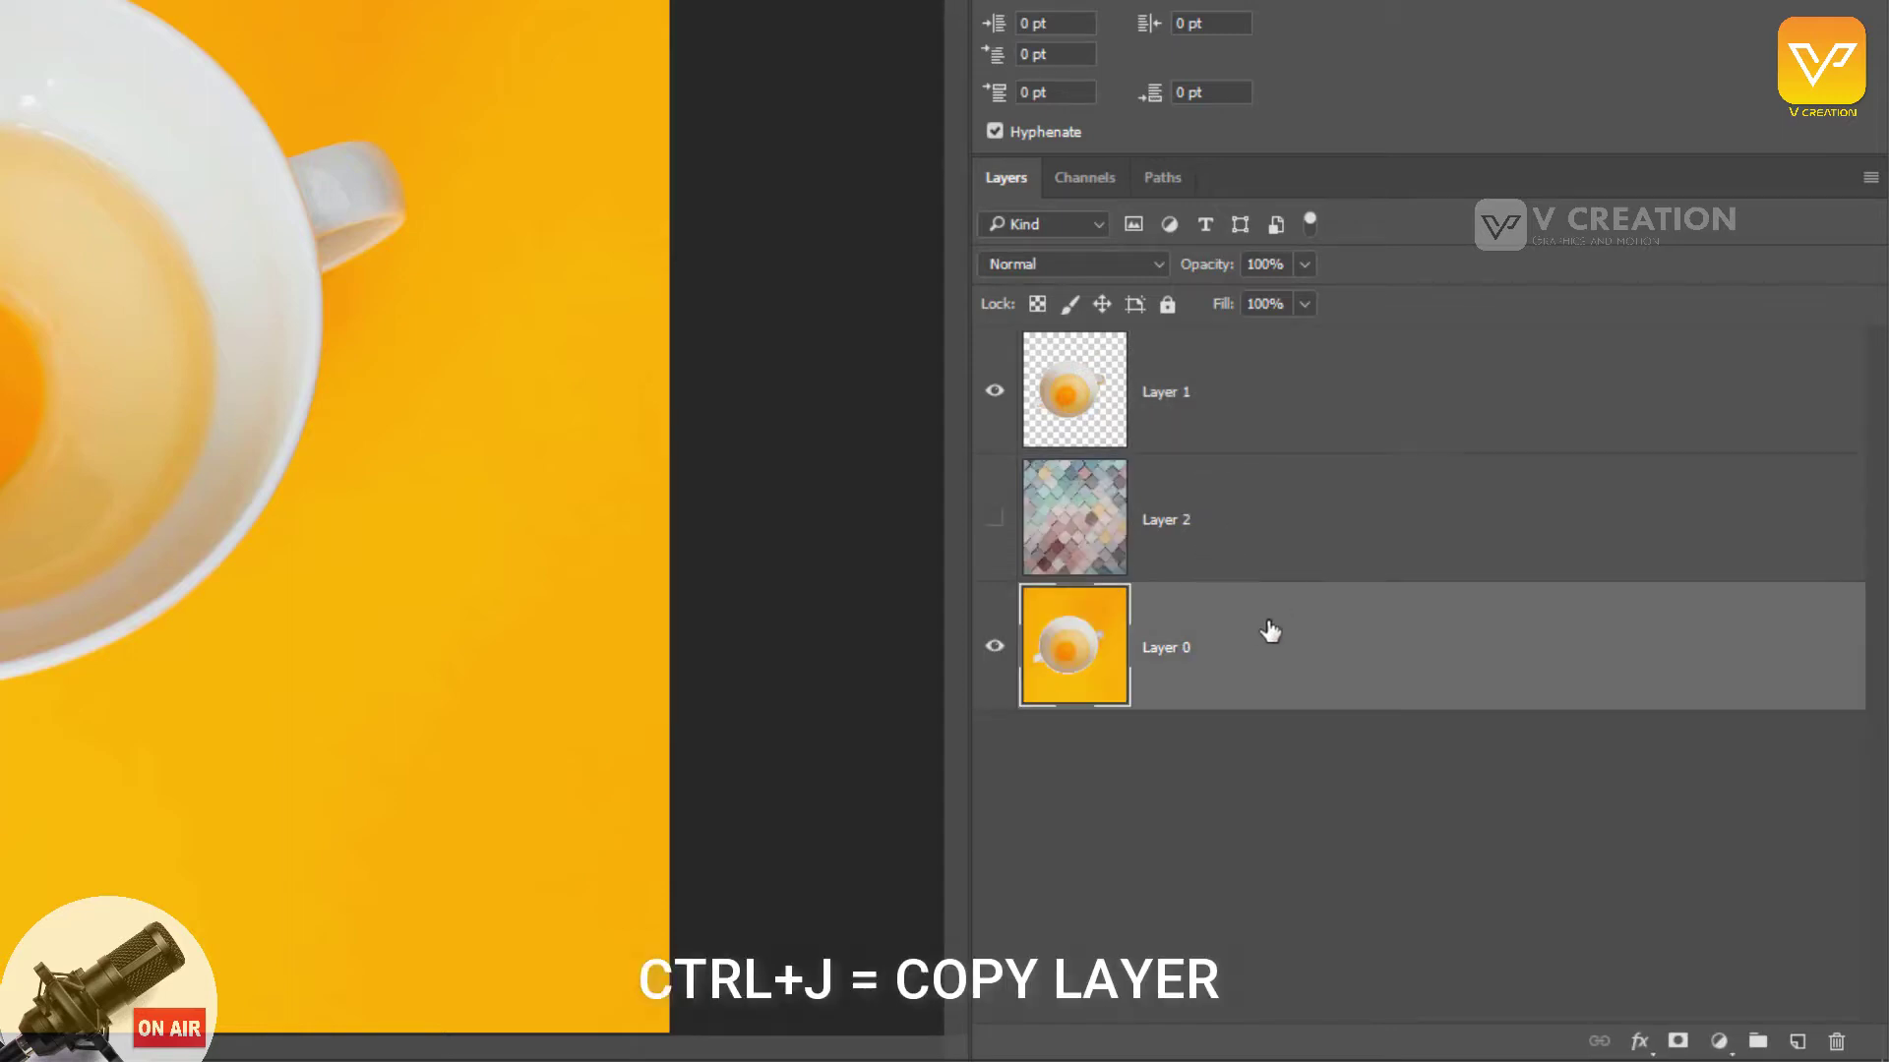
key("ctrl+j")
key("ctrl+z")
left_click(1334, 840)
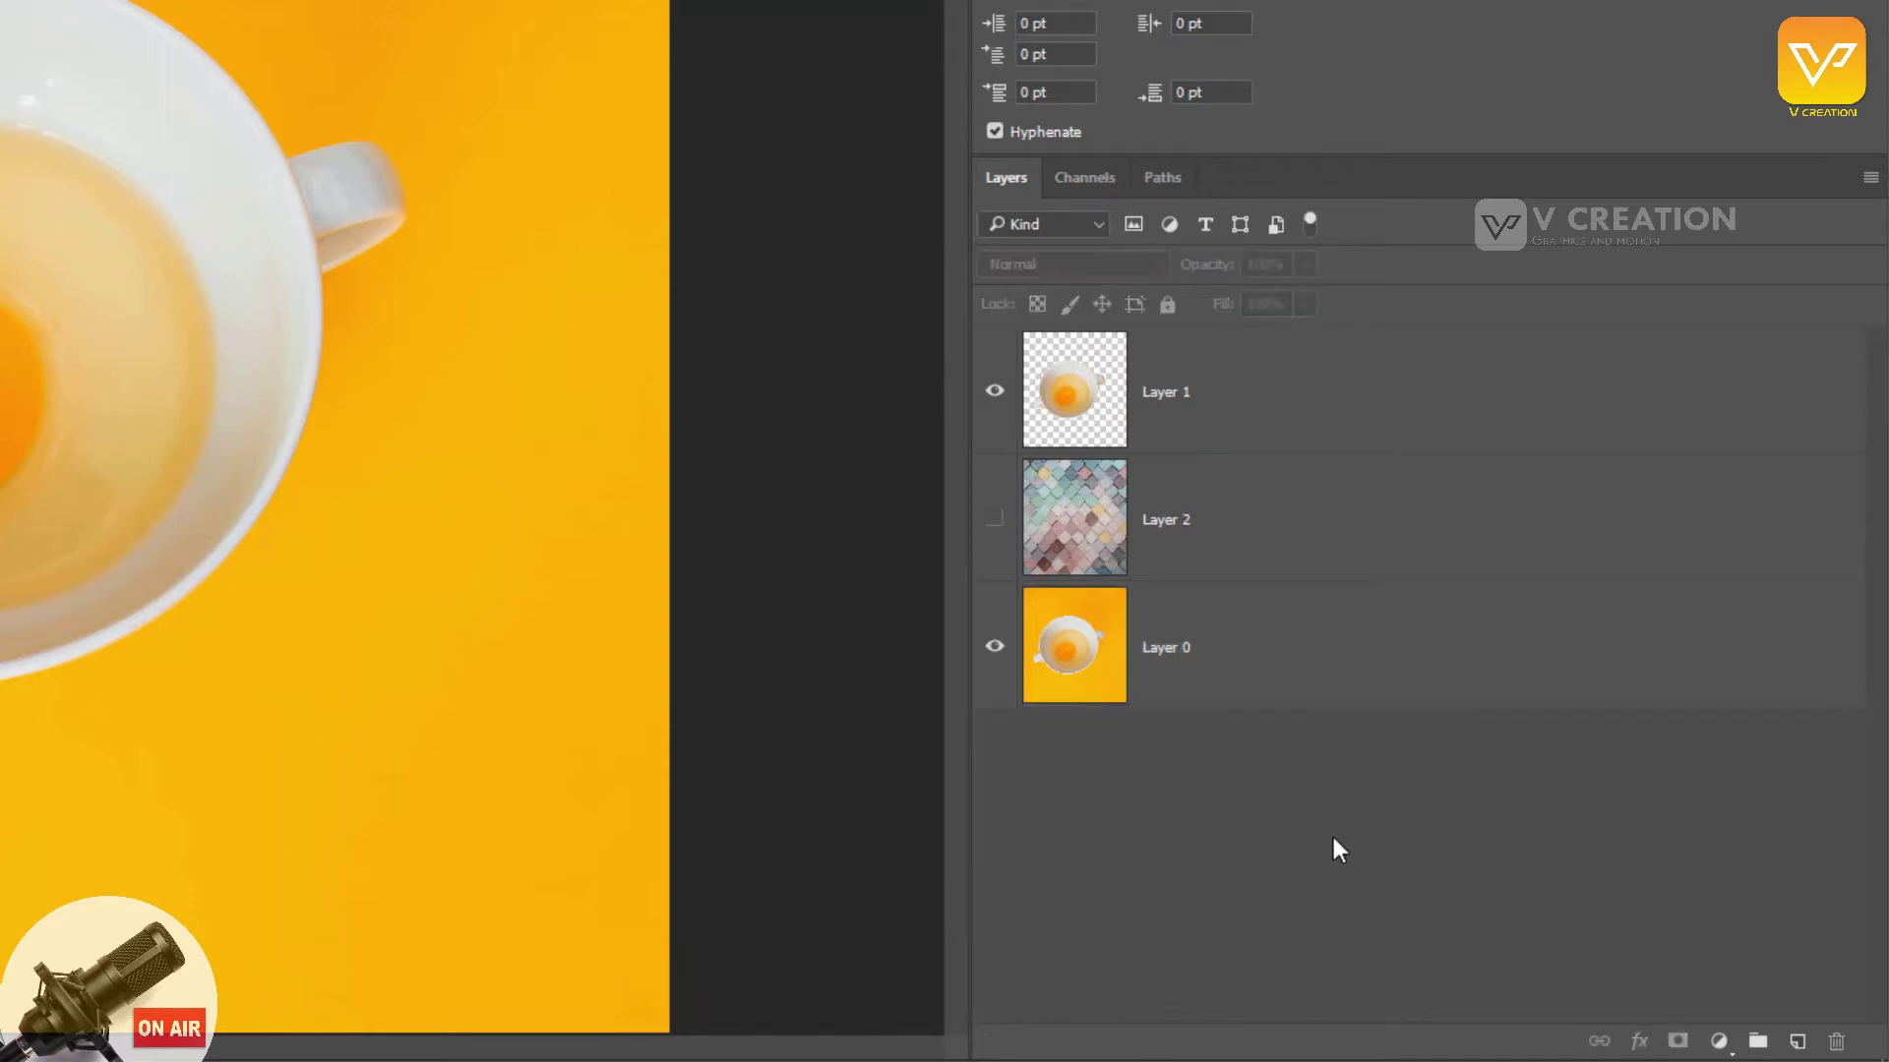
Step: Duplicate Layer 1, and try grouping it with its copy before undoing the group
left_click(1231, 450)
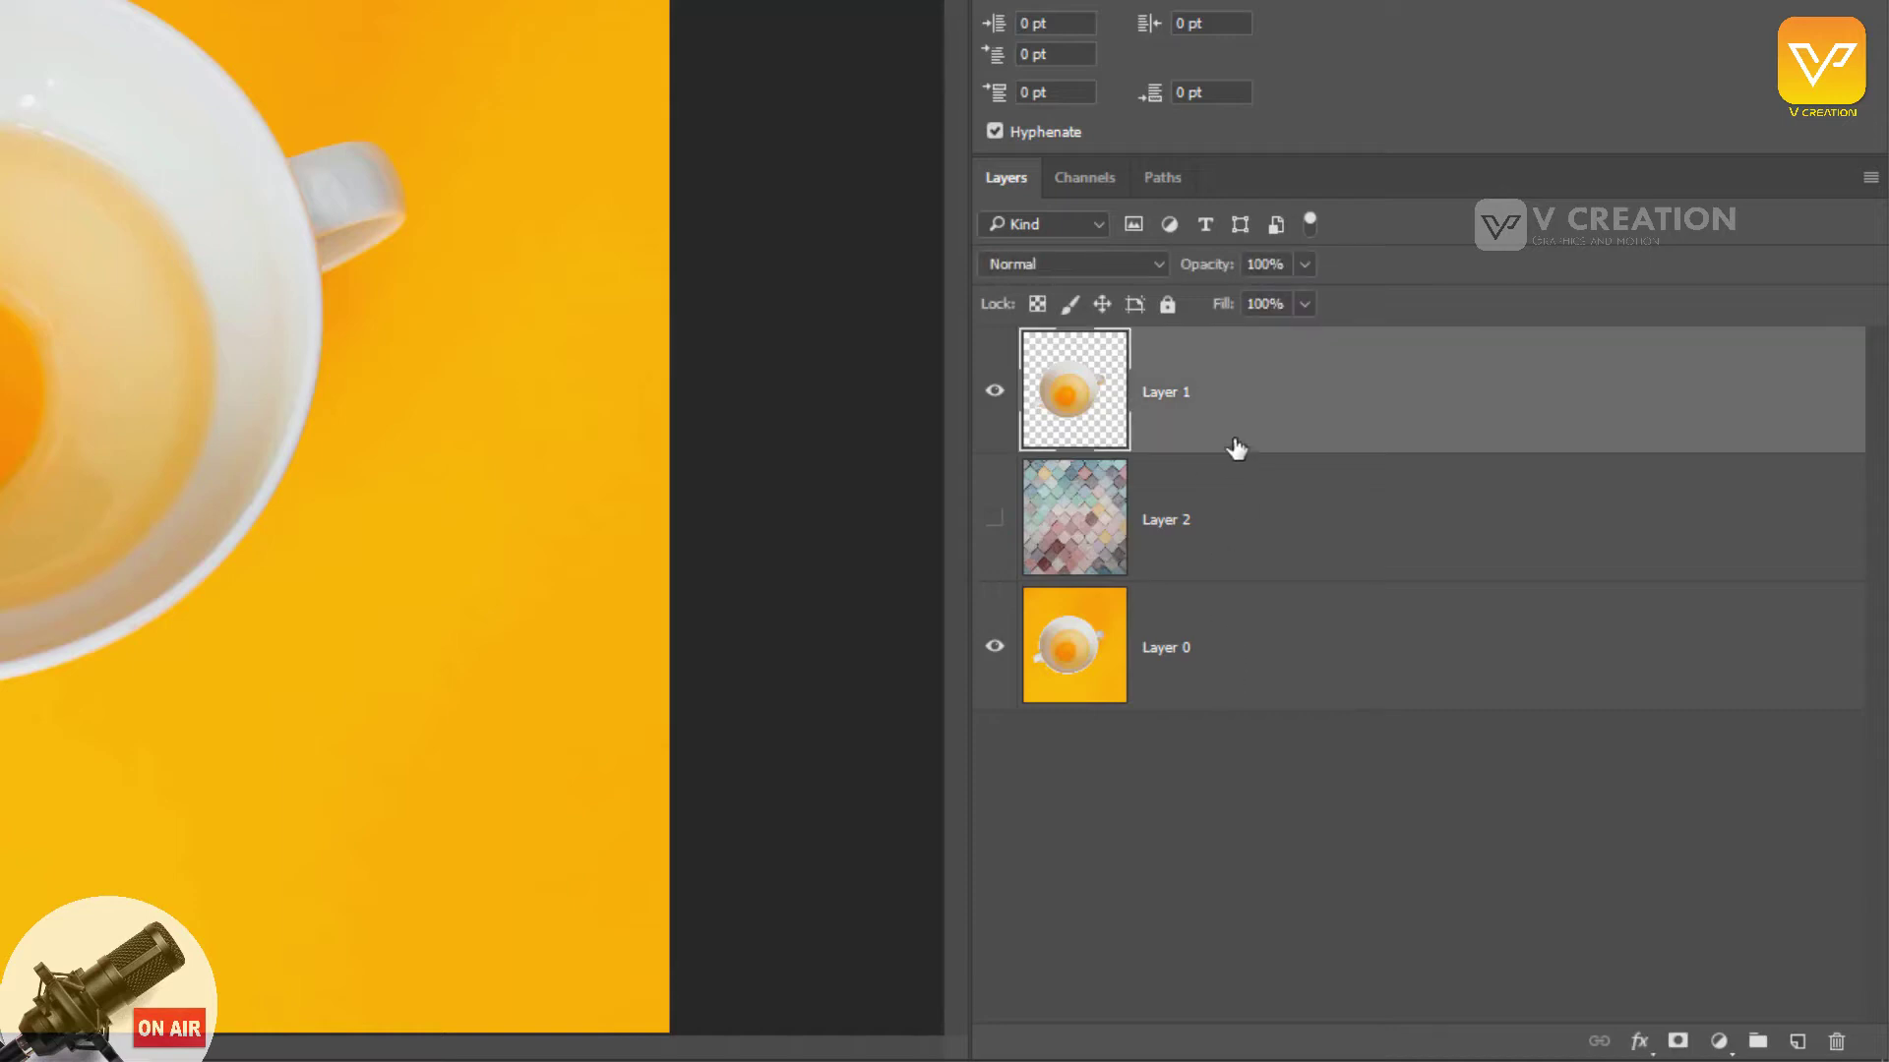
key("ctrl+j")
left_click(1231, 502, "shift")
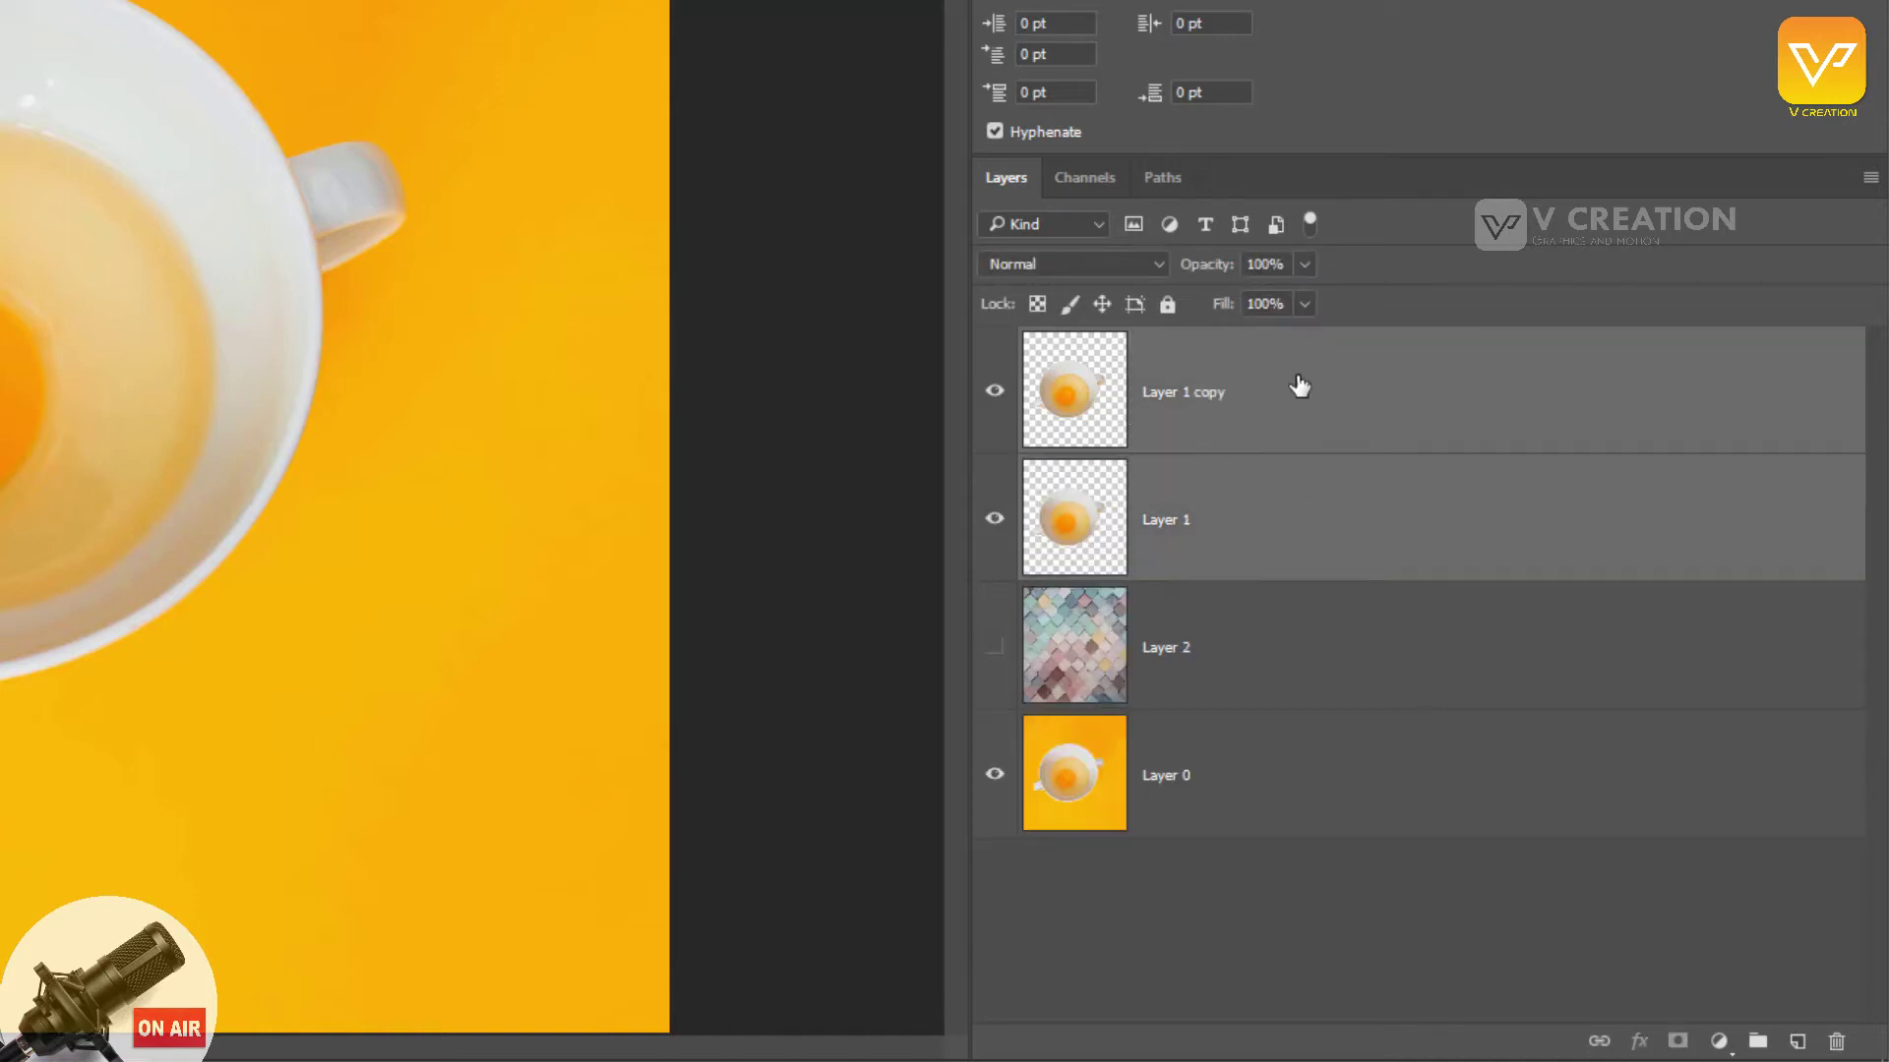
key("ctrl+g")
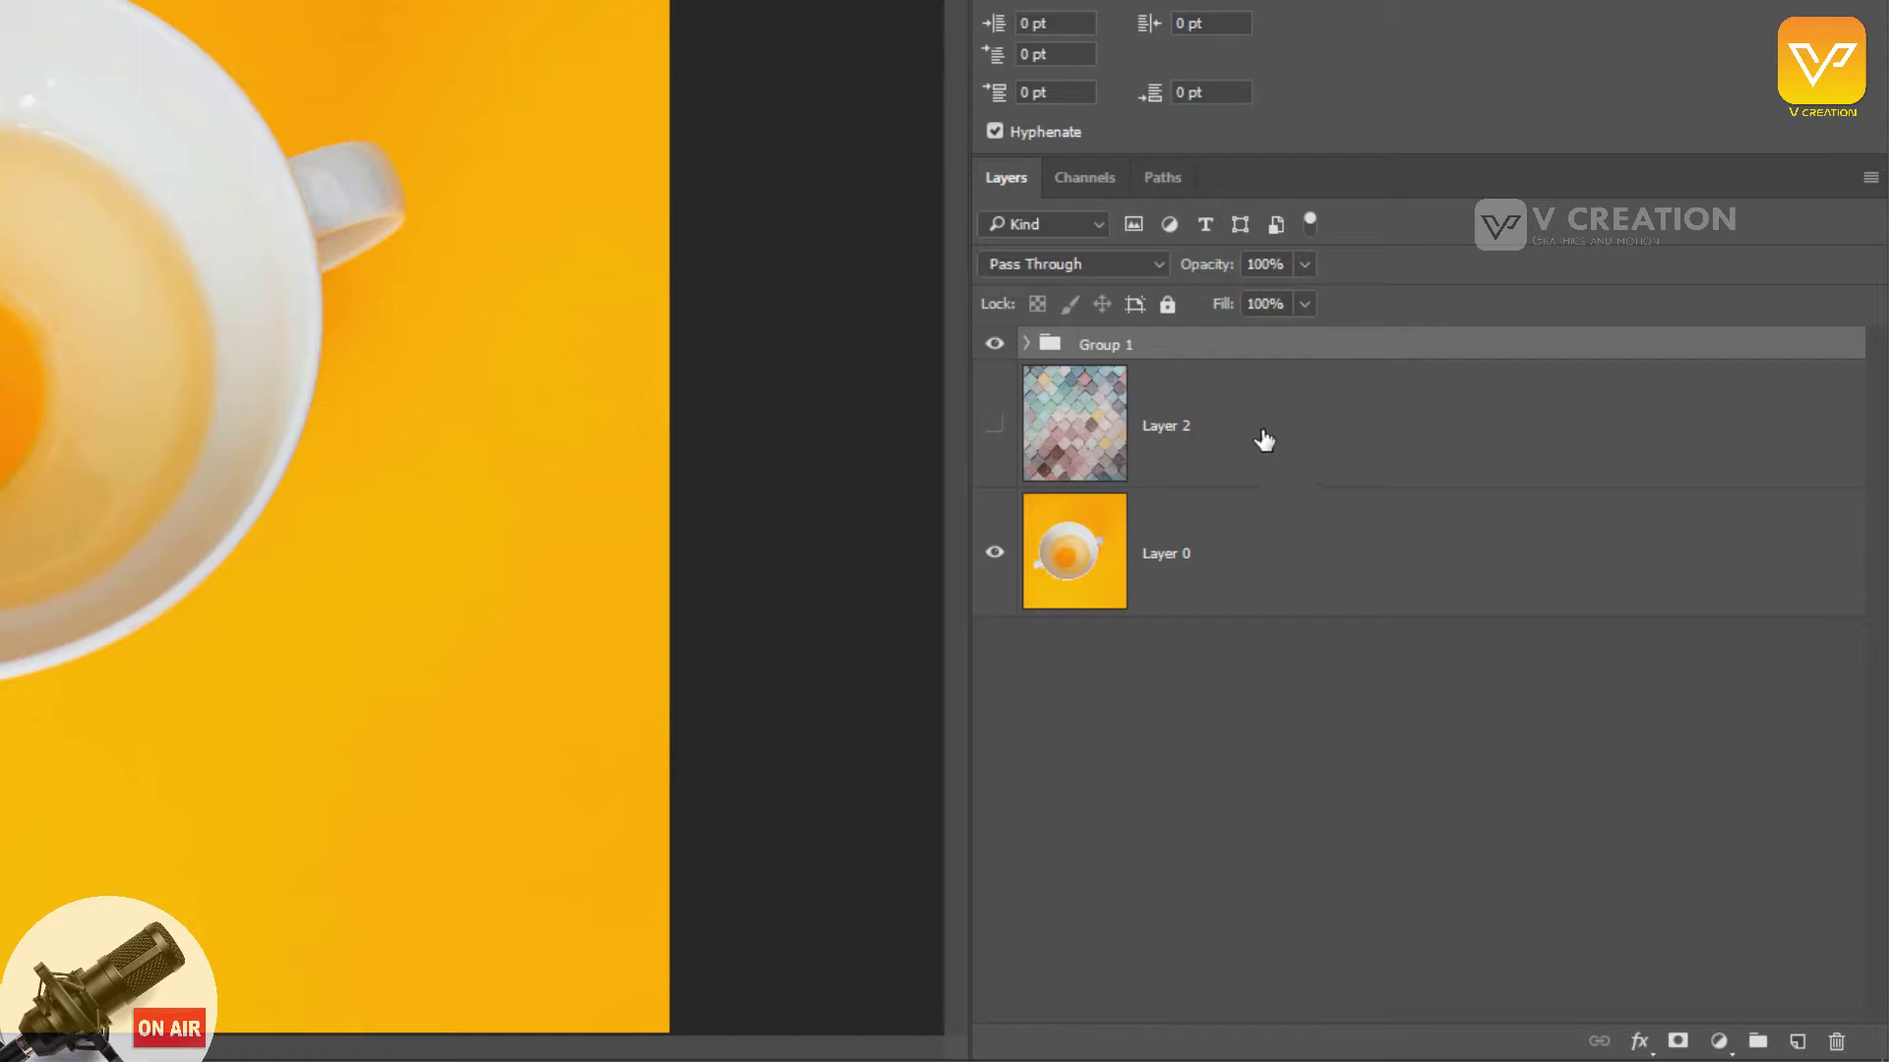
key("ctrl+z")
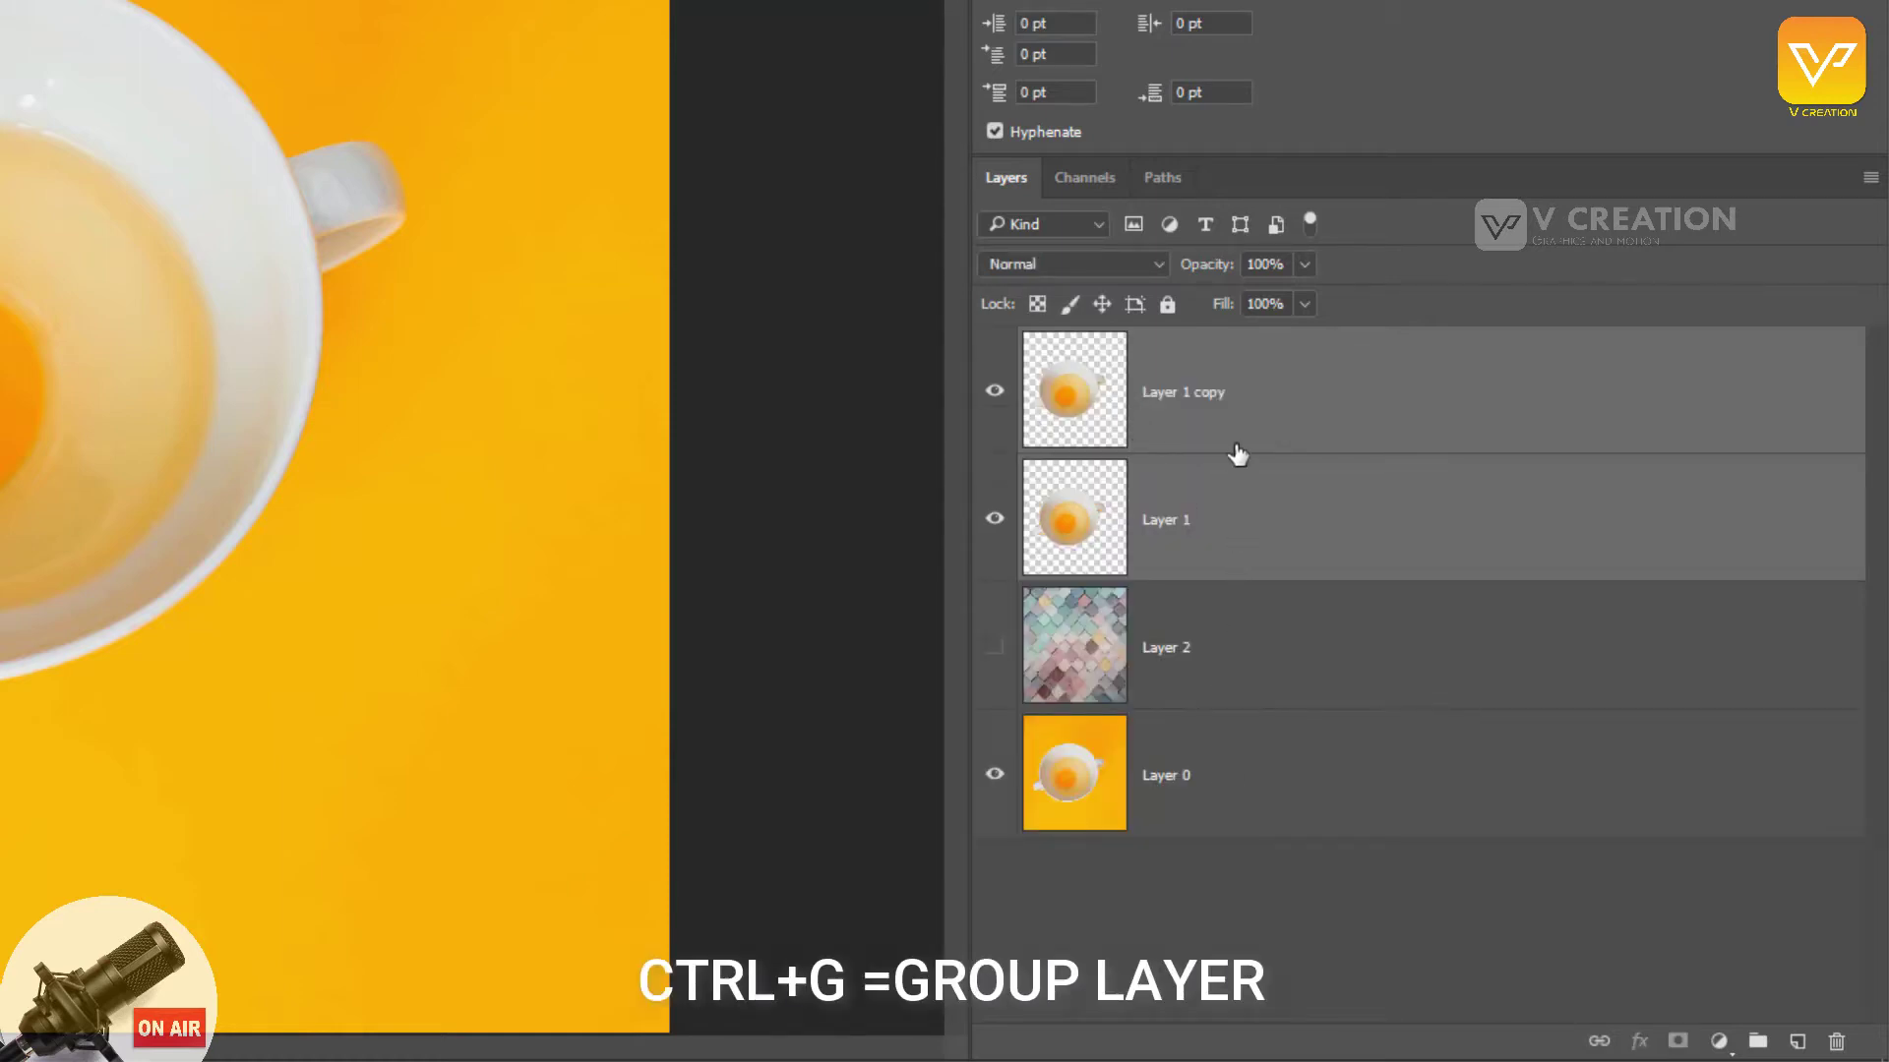
left_click(1235, 558)
left_click(1229, 640)
left_click(1190, 413)
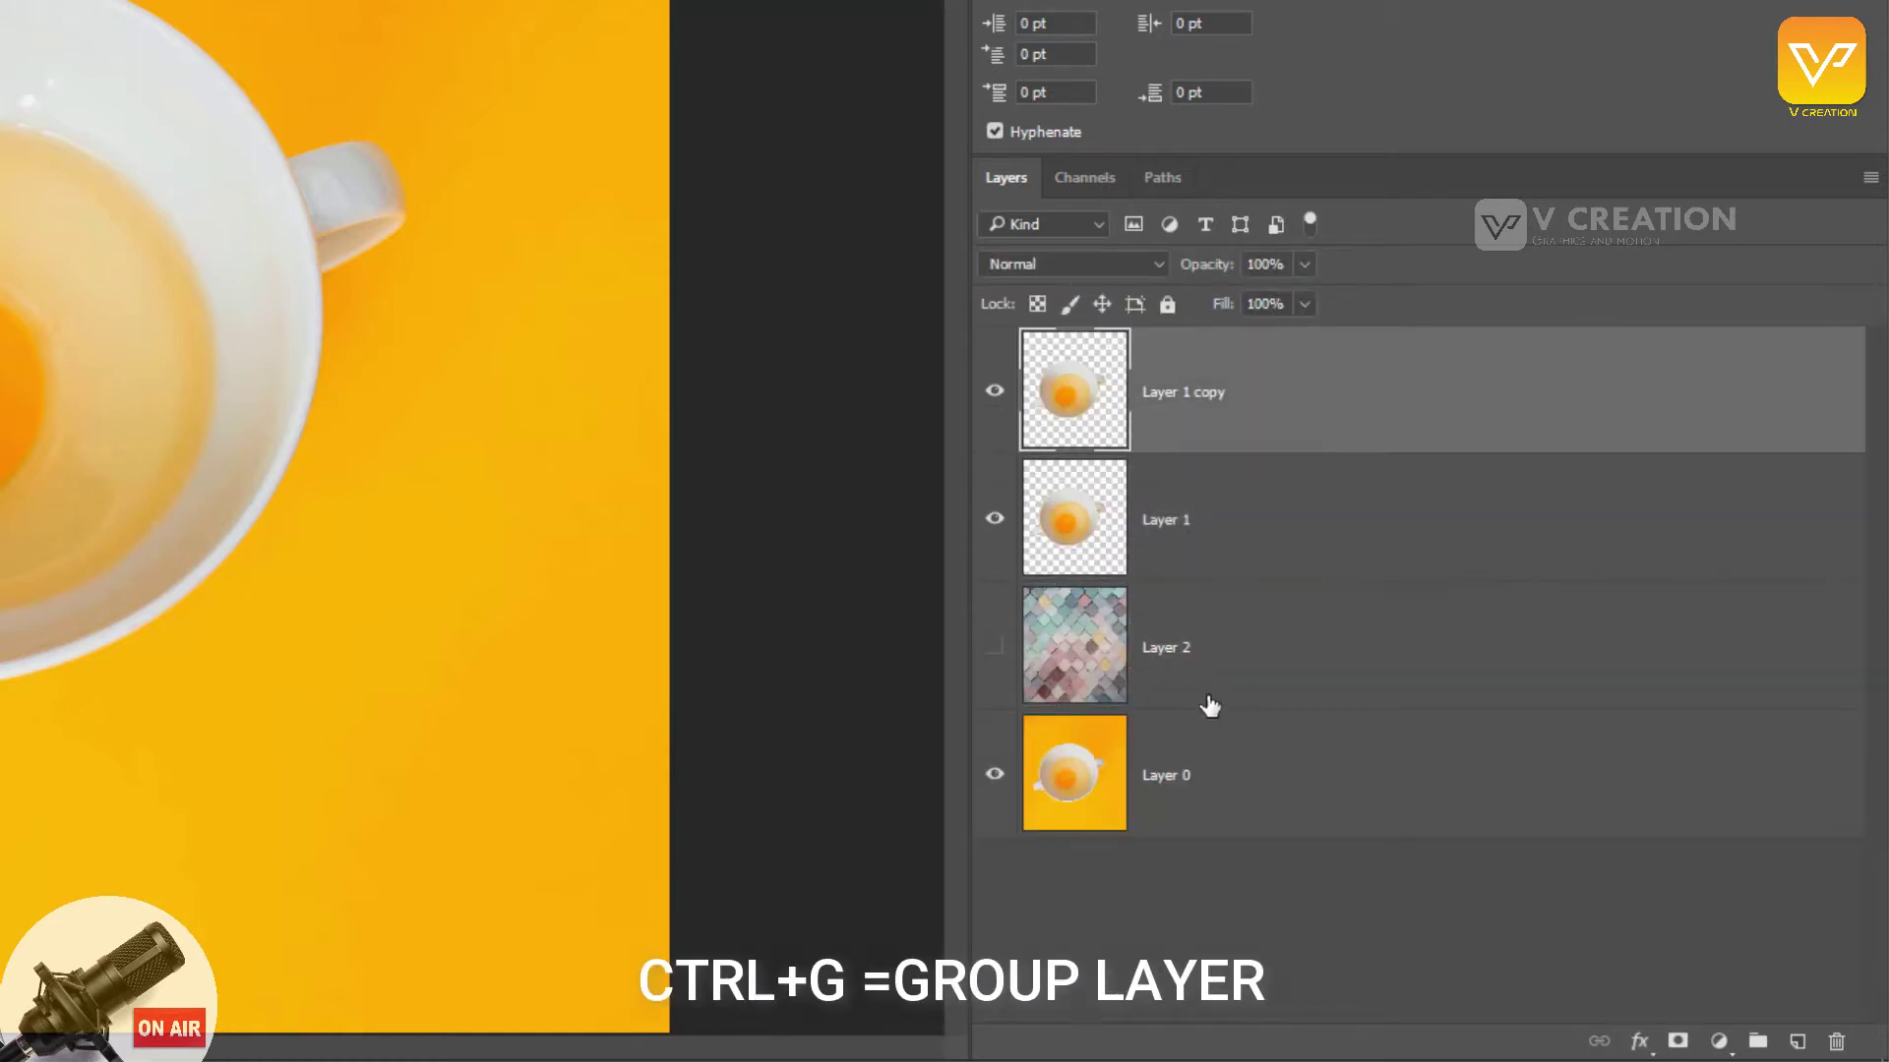
left_click(1210, 669, "shift")
left_click(1340, 920)
Step: Group Layer 1 with Layer 1 copy, ungroup them, and clear the layer selection
left_click(1256, 552)
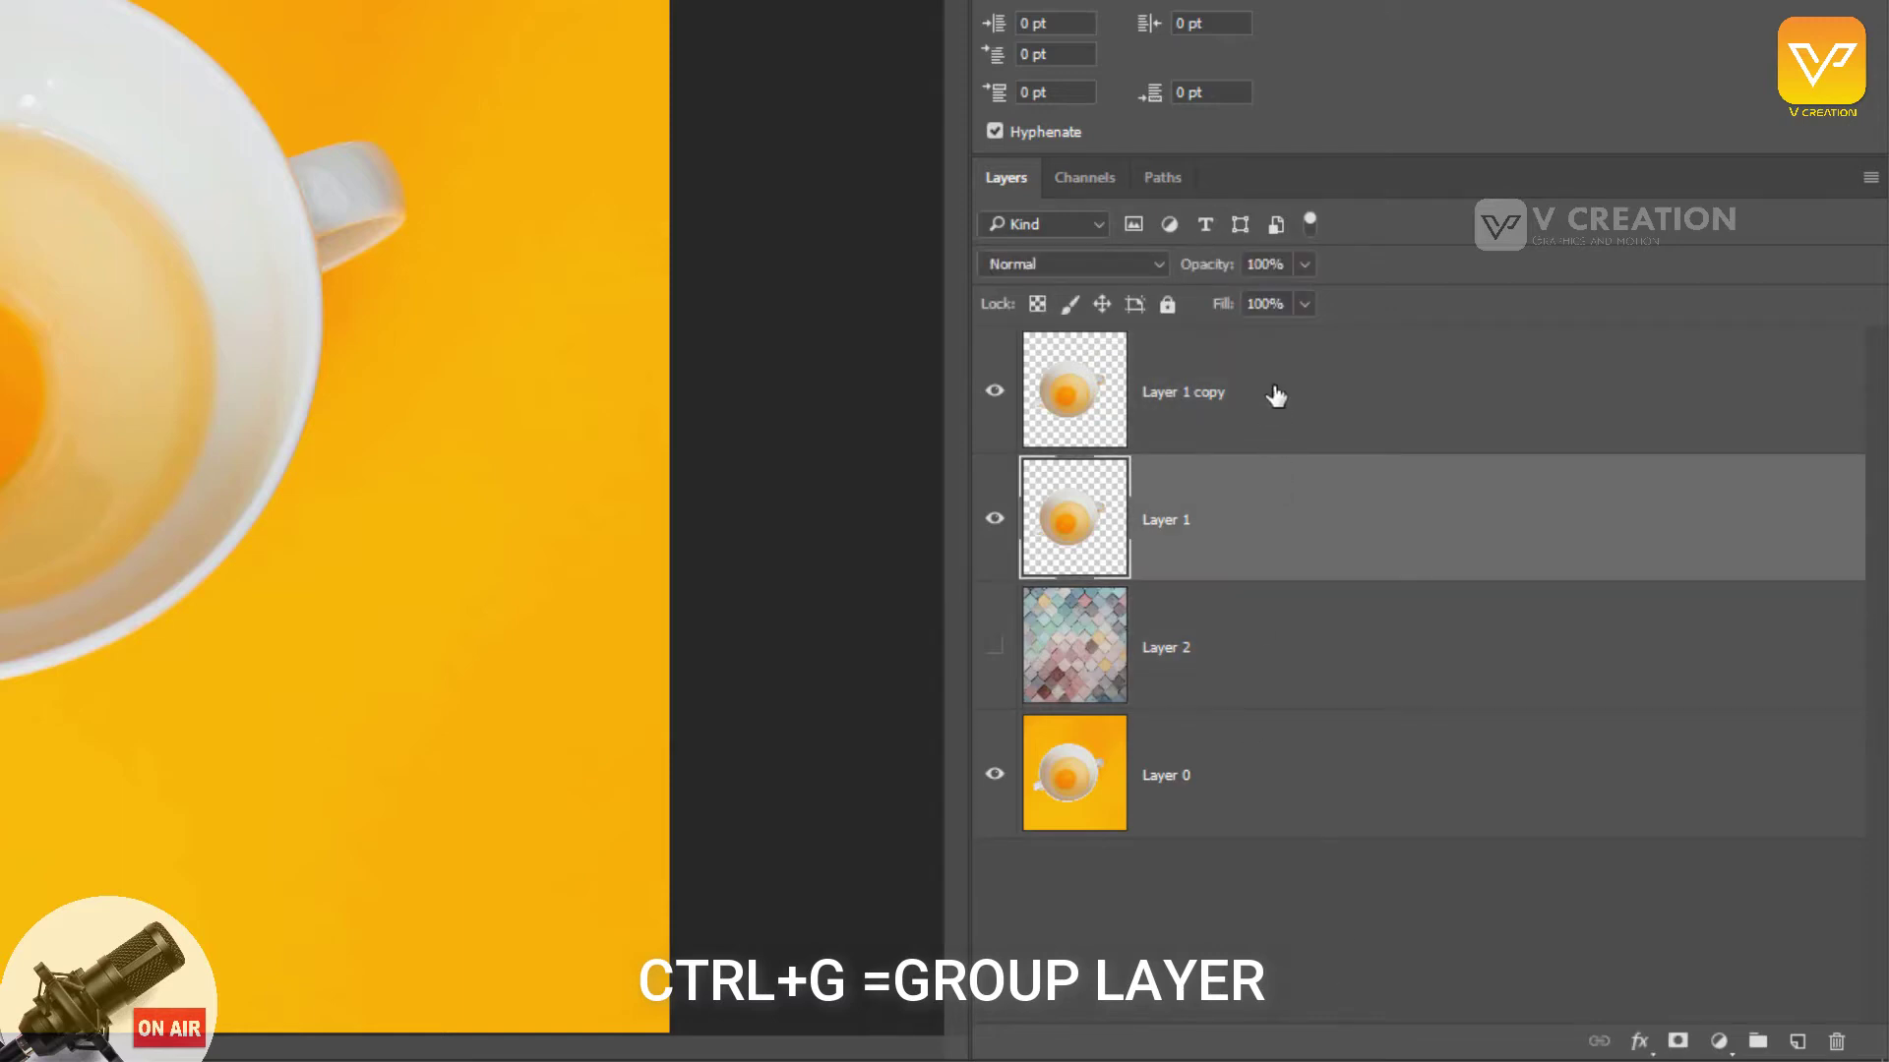
left_click(1274, 393, "shift")
key("ctrl+g")
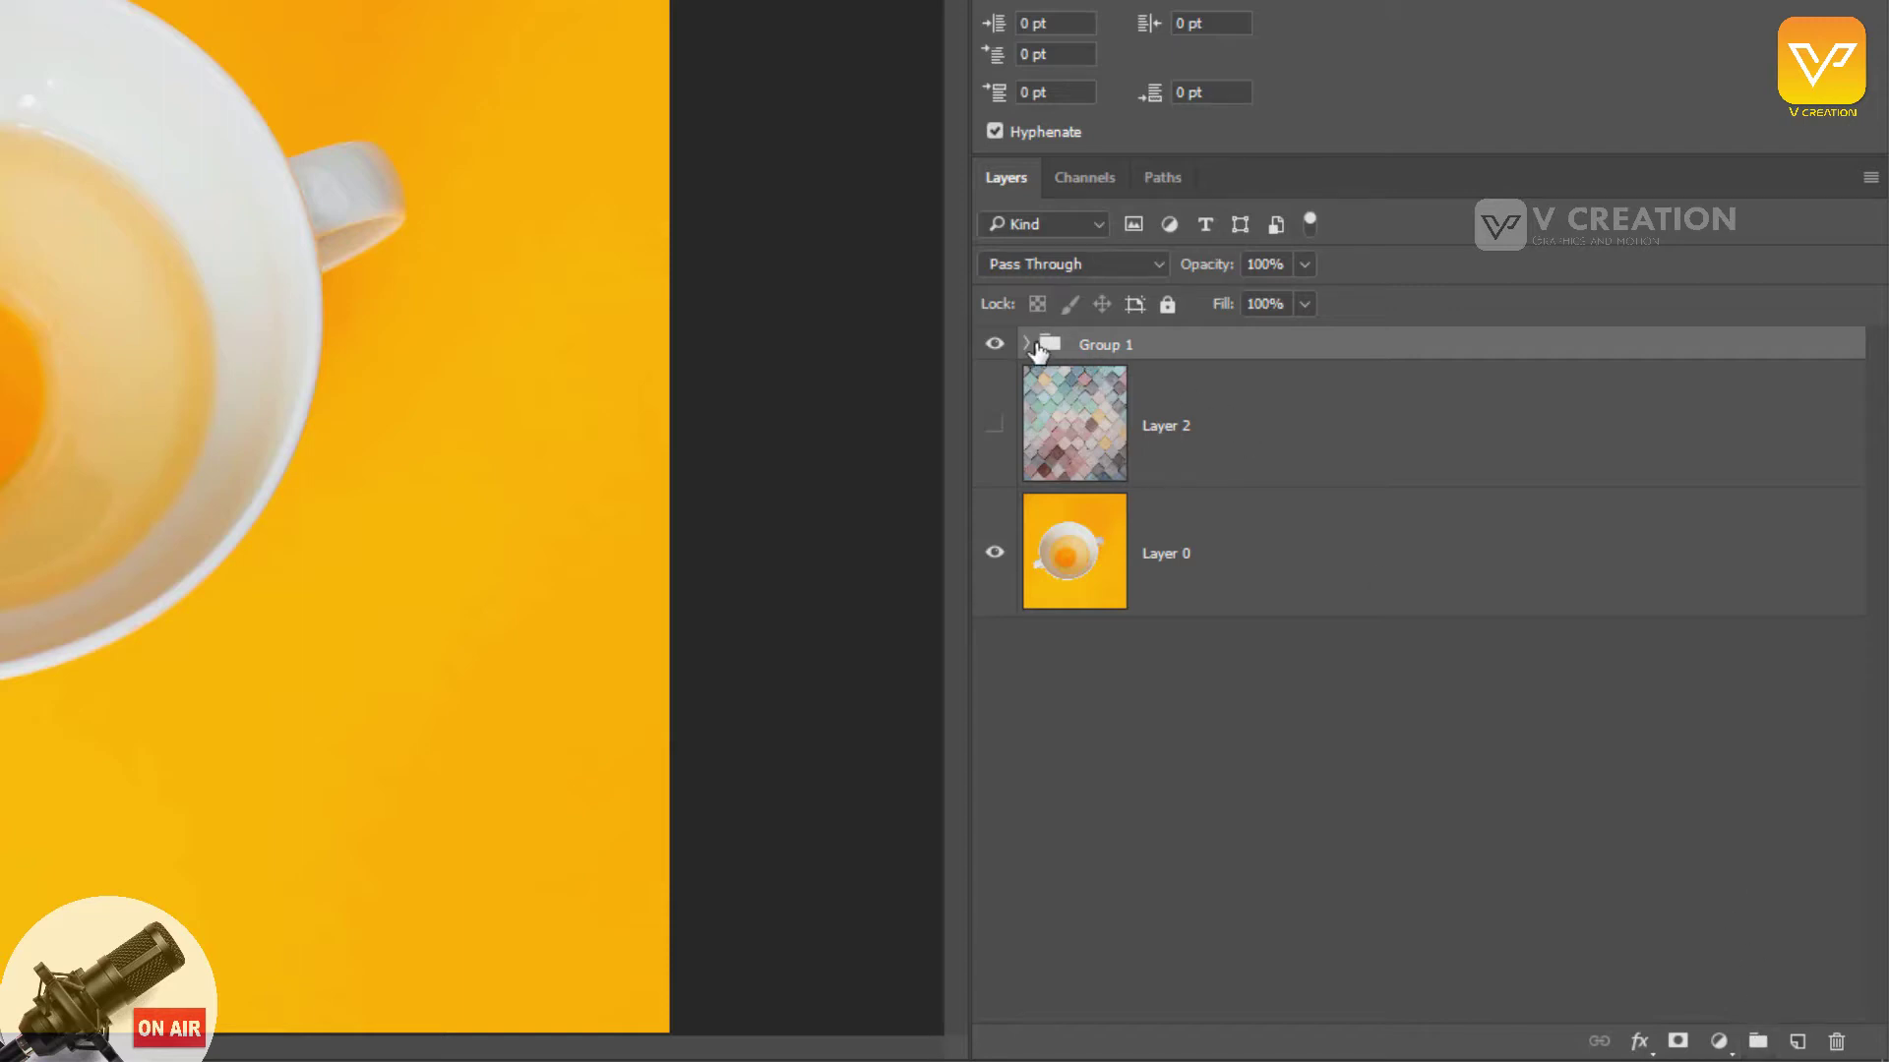
key("ctrl+shift+g")
left_click(1348, 920)
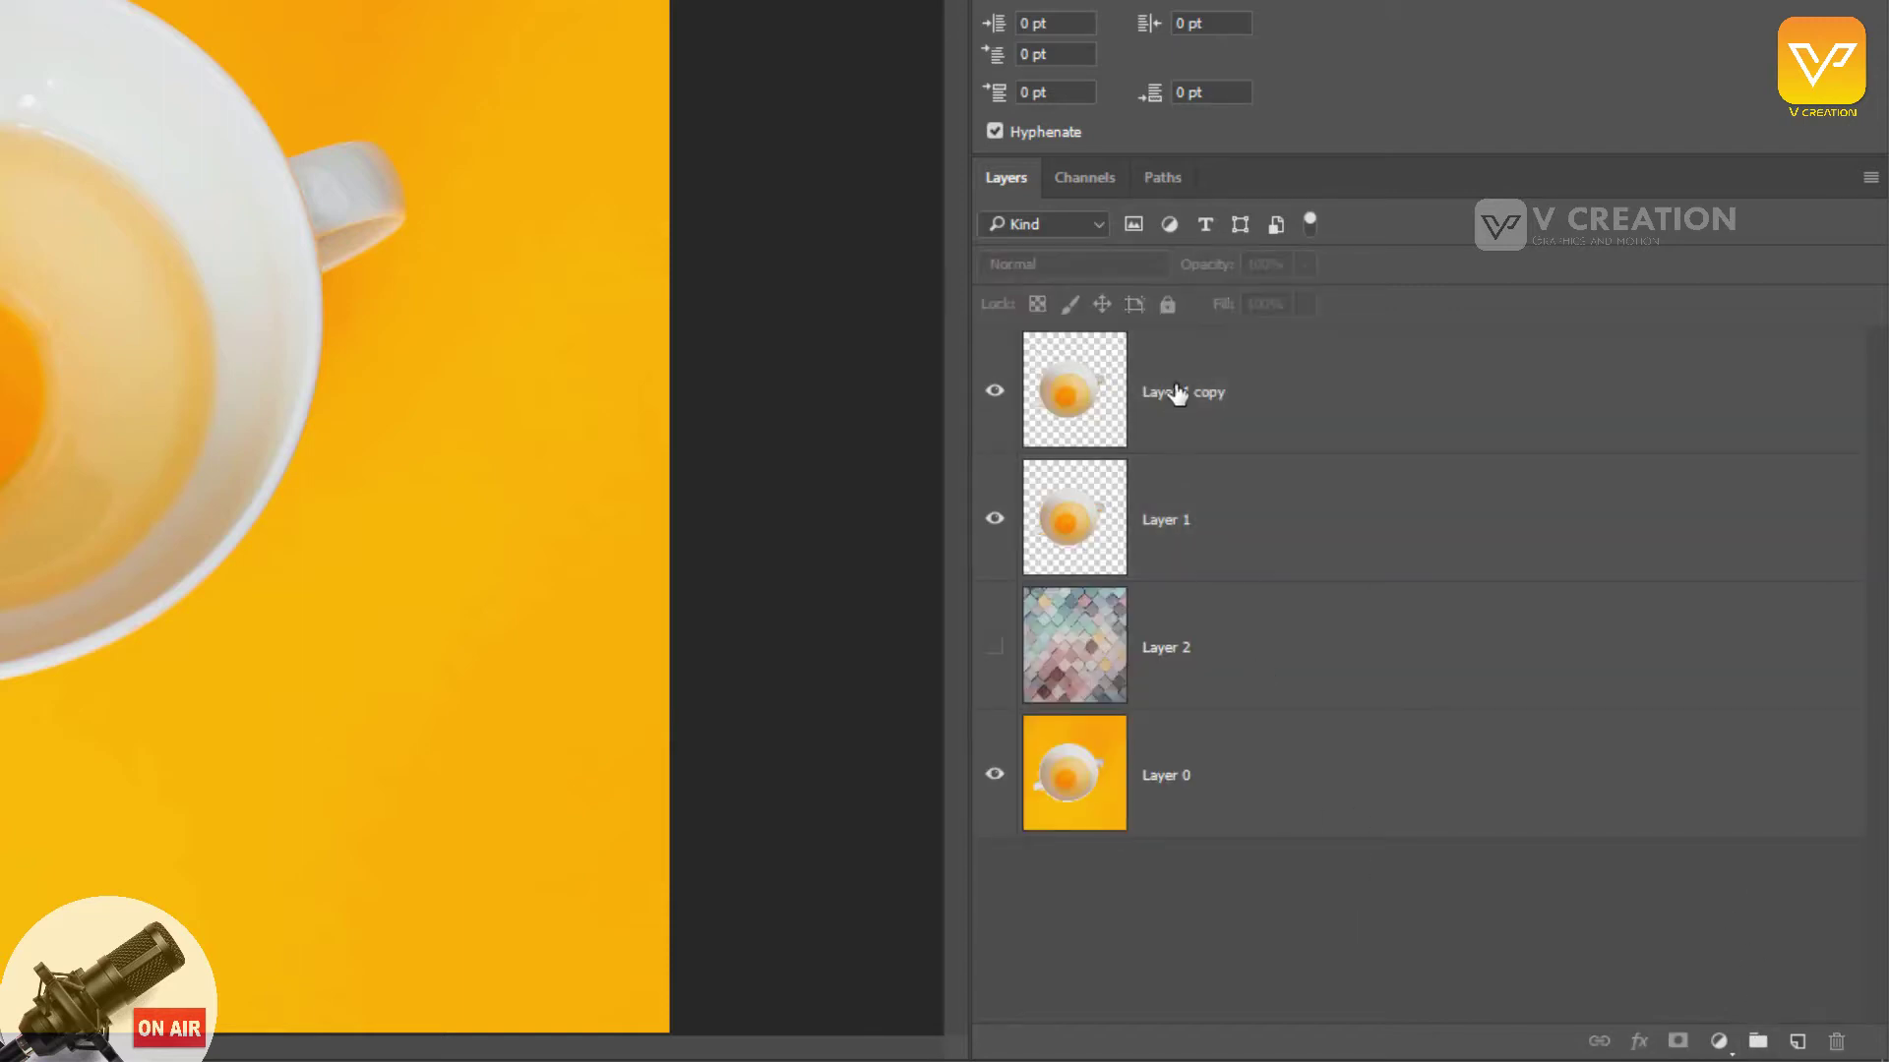
Step: Group Layer 1 copy and Layer 1 once more, and release them with the Ungroup Layers command
left_click(1180, 392)
left_click(1188, 521, "shift")
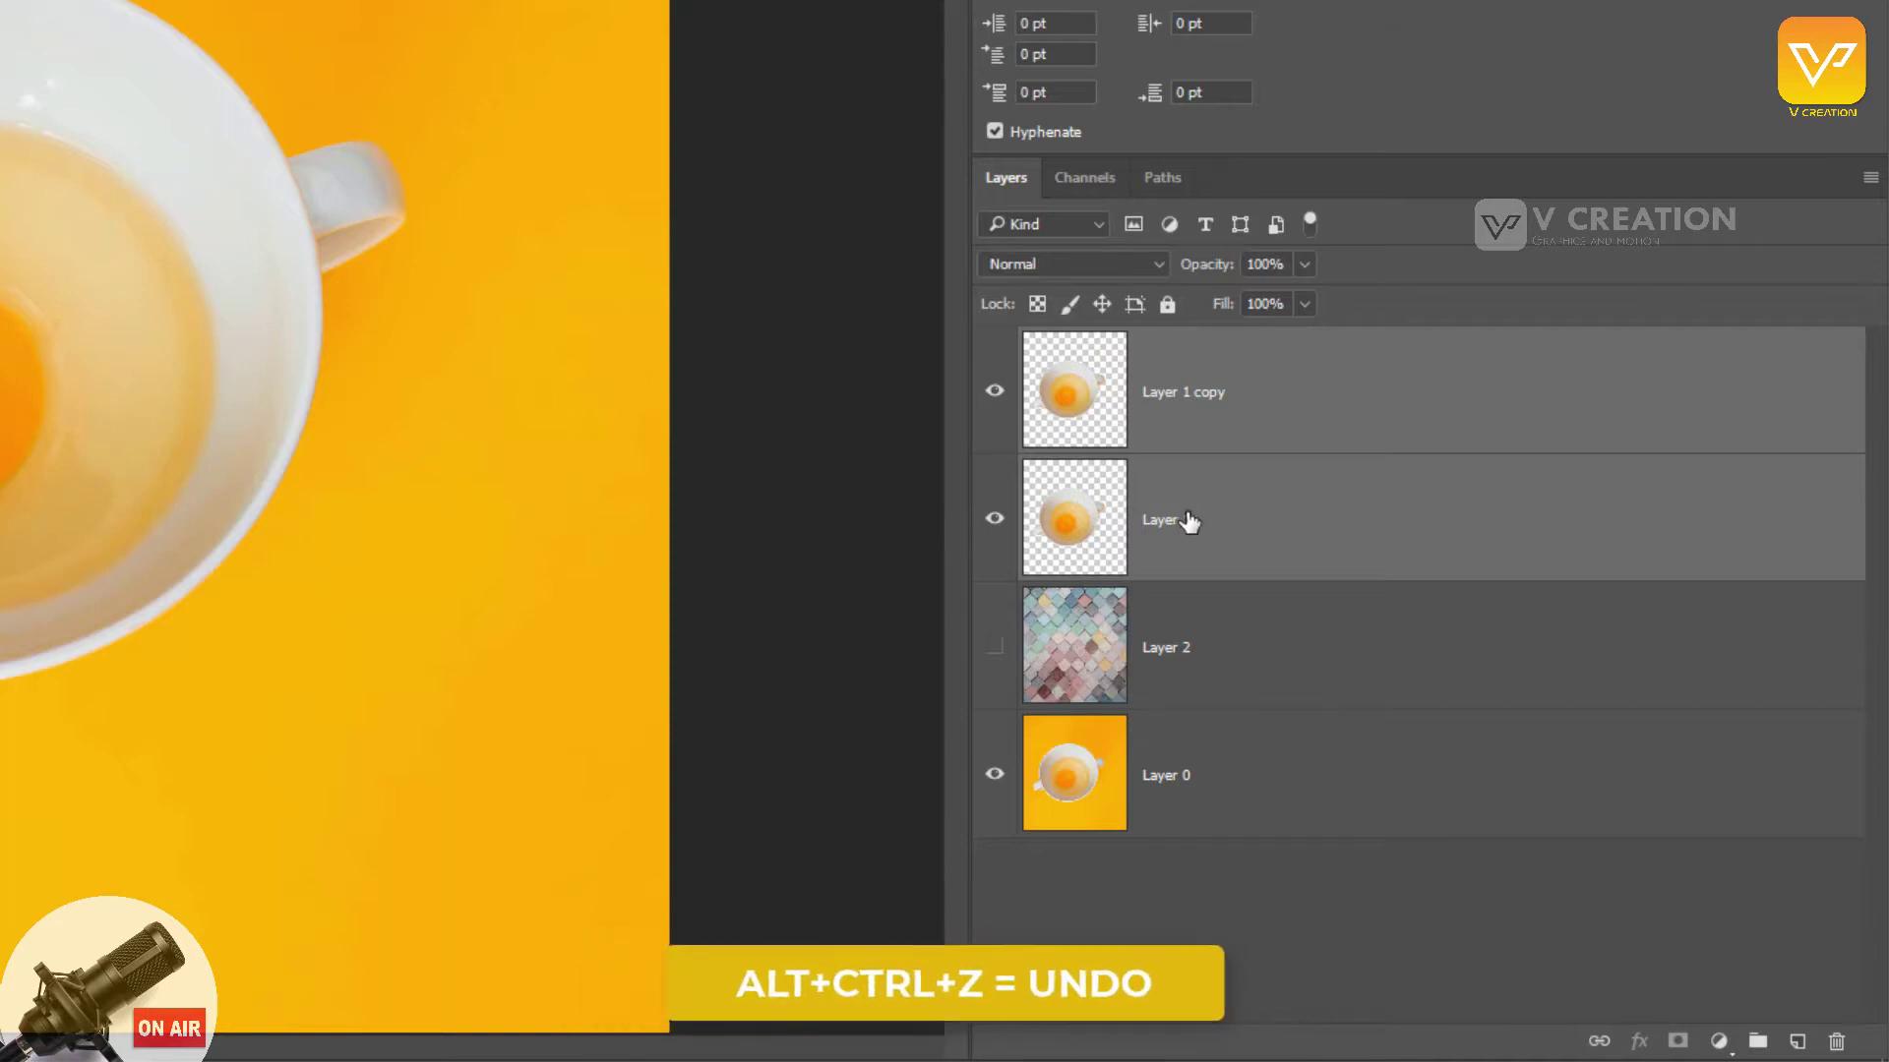
key("ctrl+g")
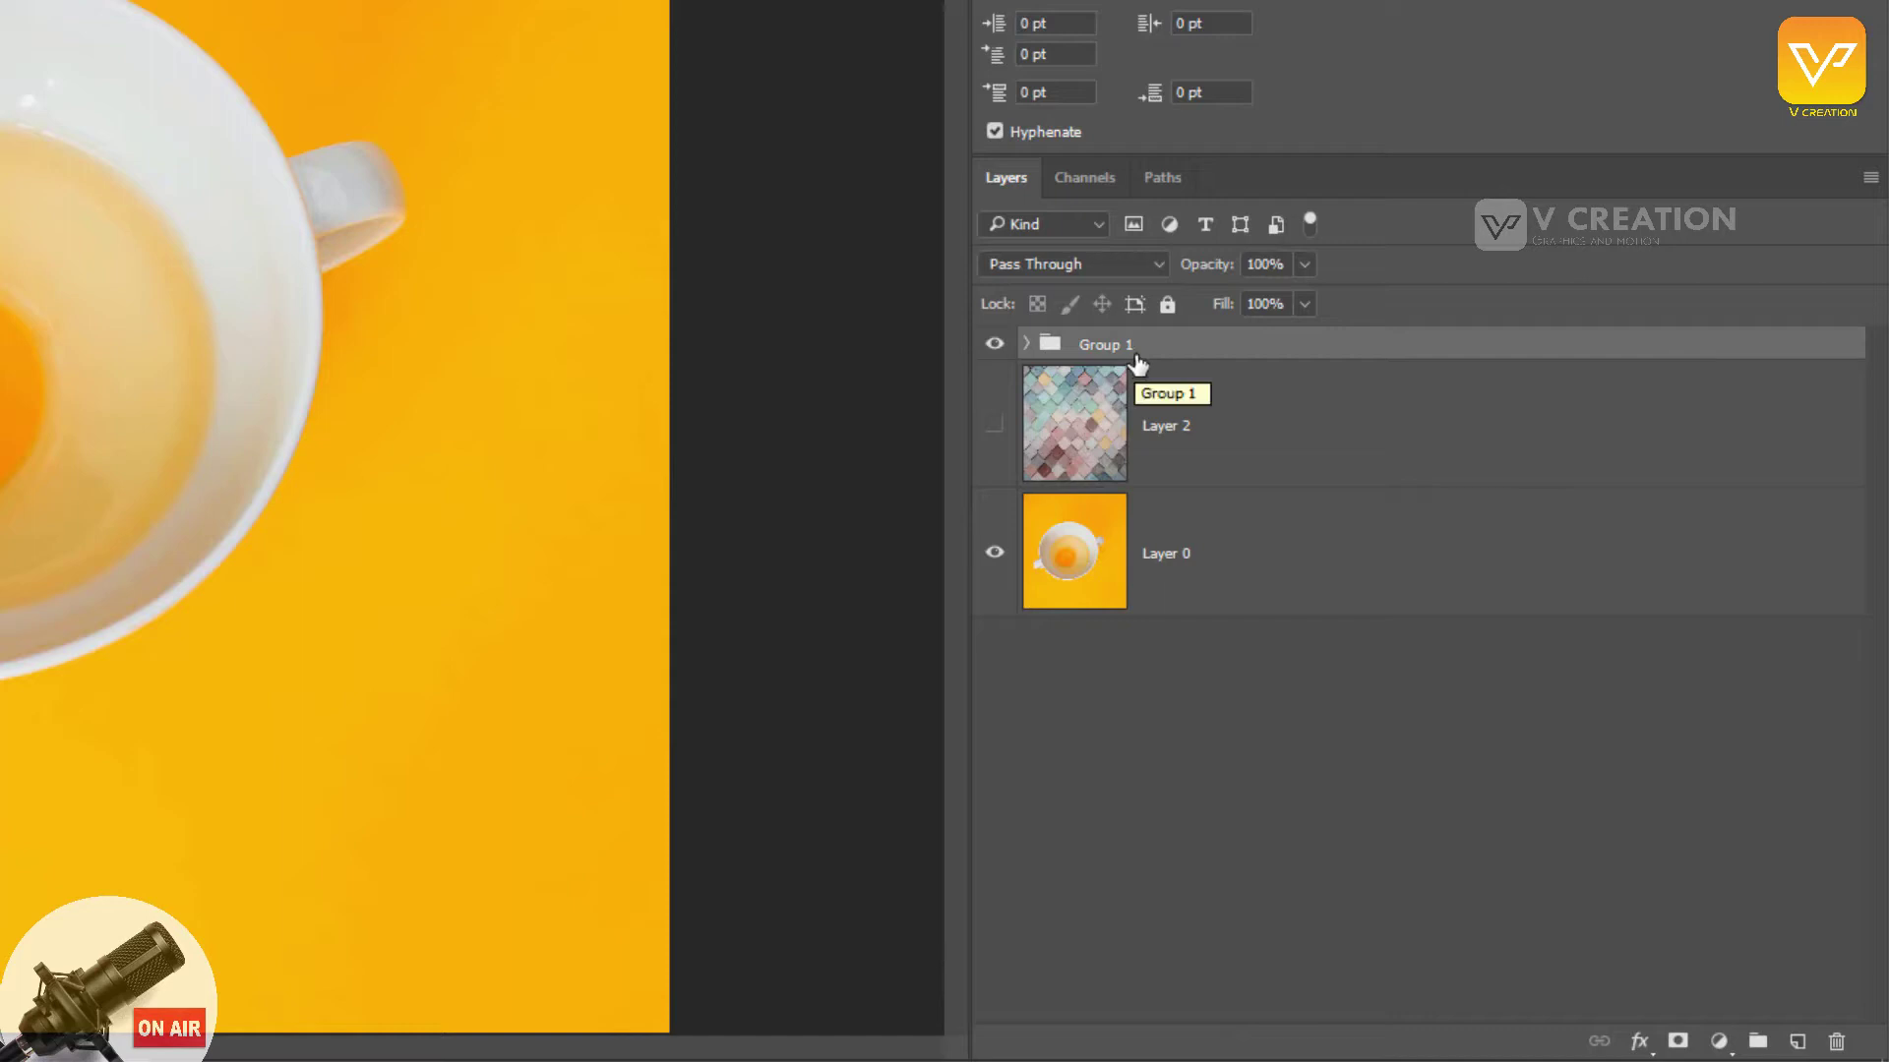
right_click(1136, 363)
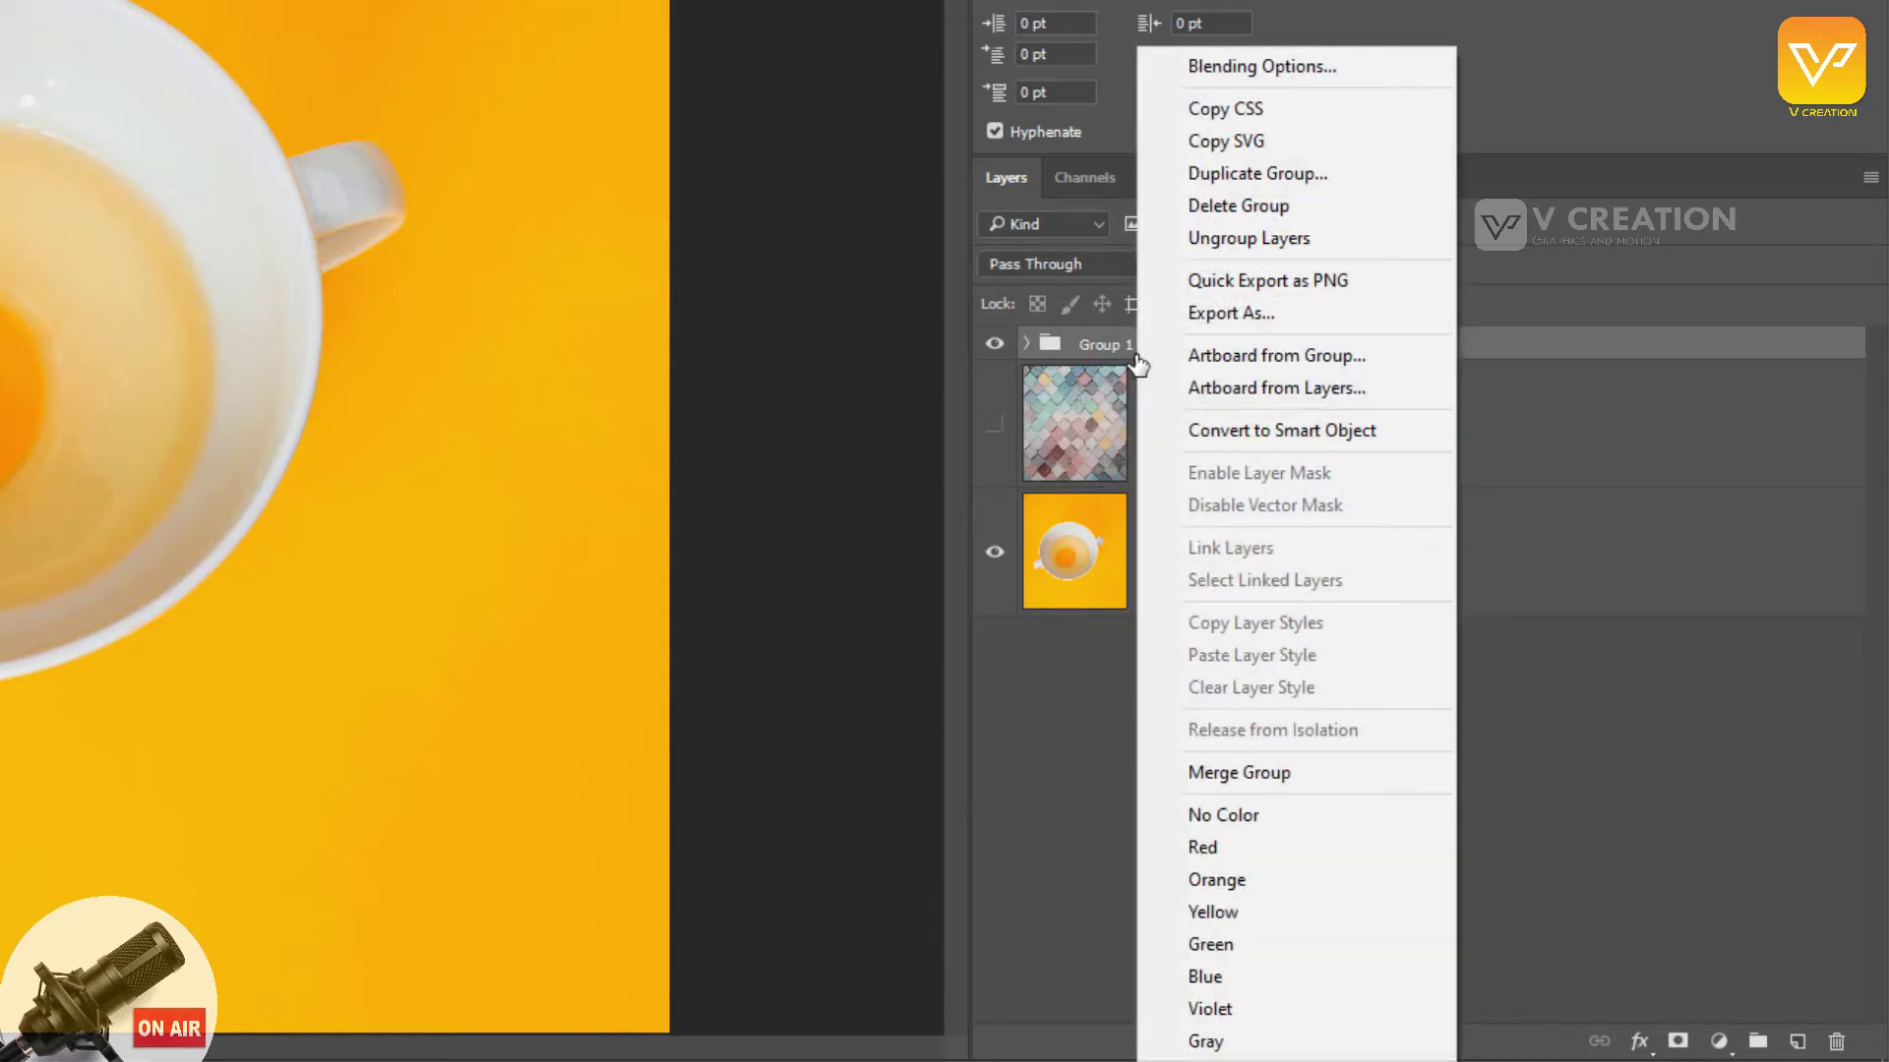
left_click(1266, 248)
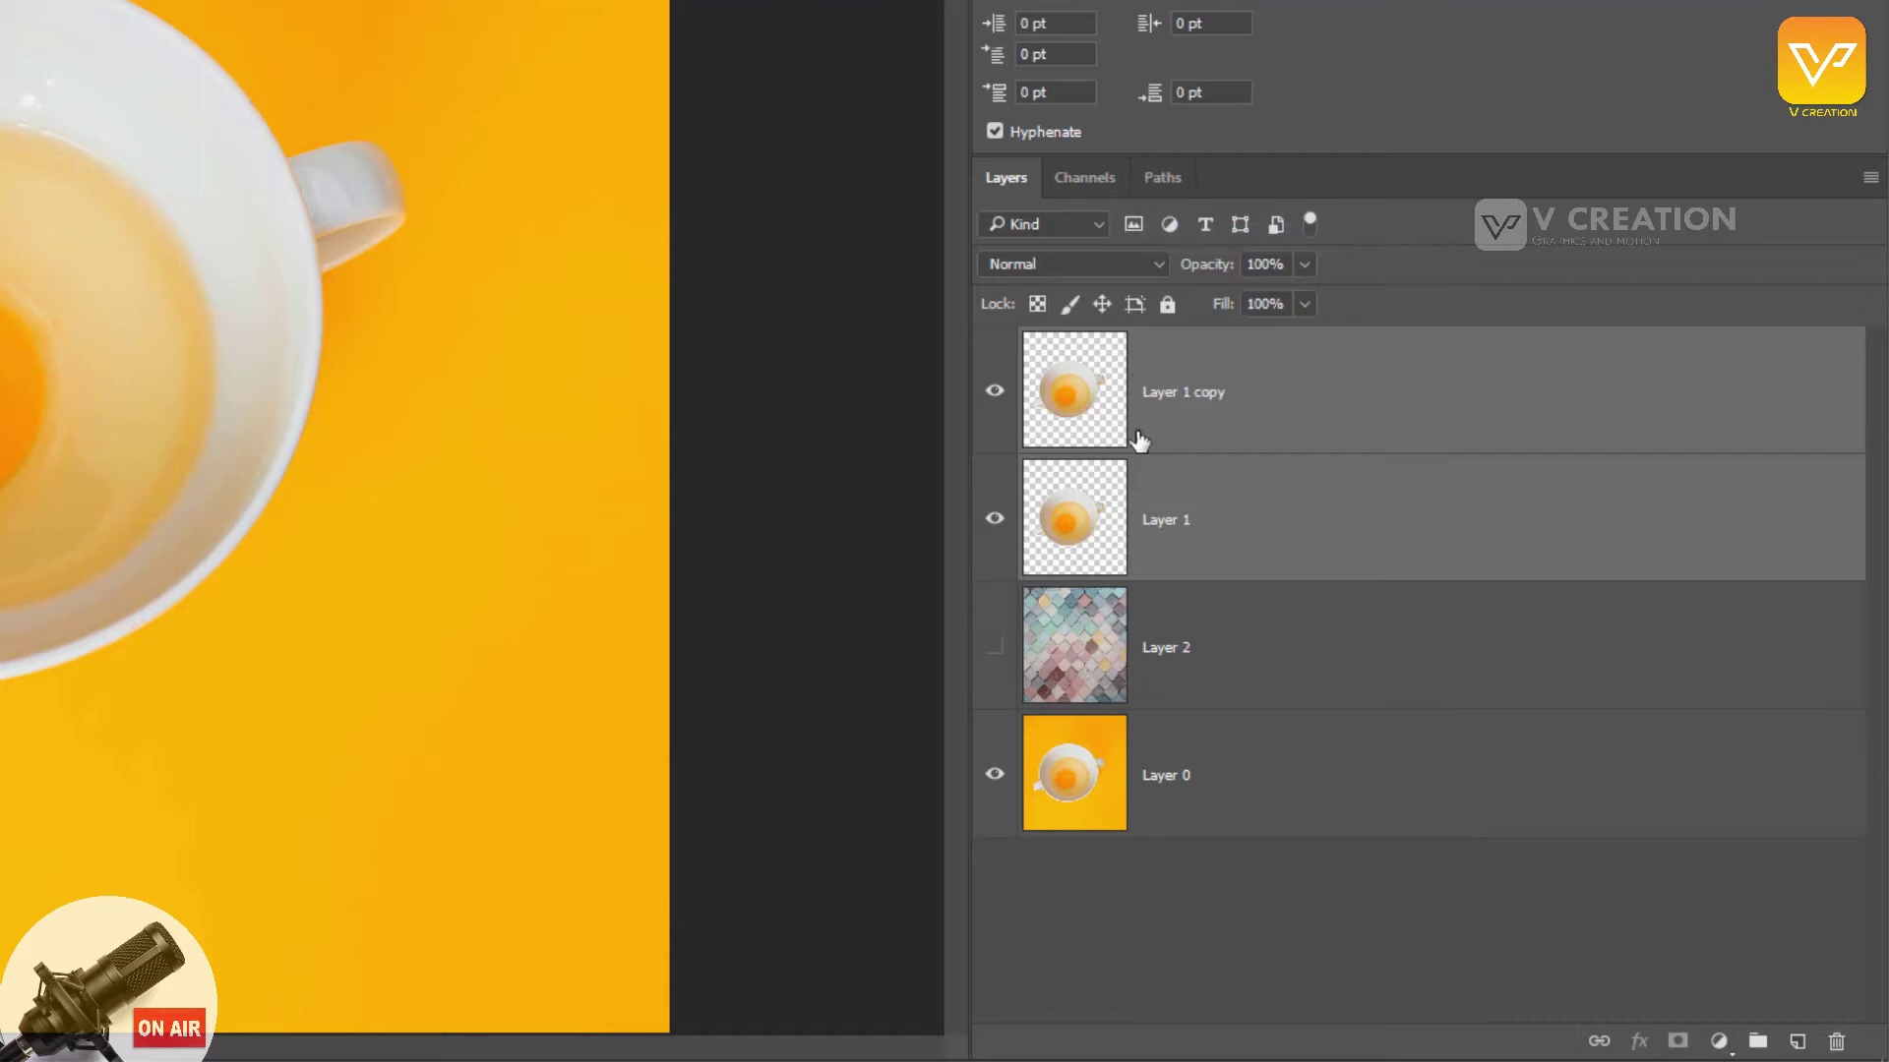
left_click(1270, 913)
Step: Draw a blue rounded rectangle about 1885 × 3404 px with 200 px corners above Layer 1 copy, covering the cup's right half
key("alt+period")
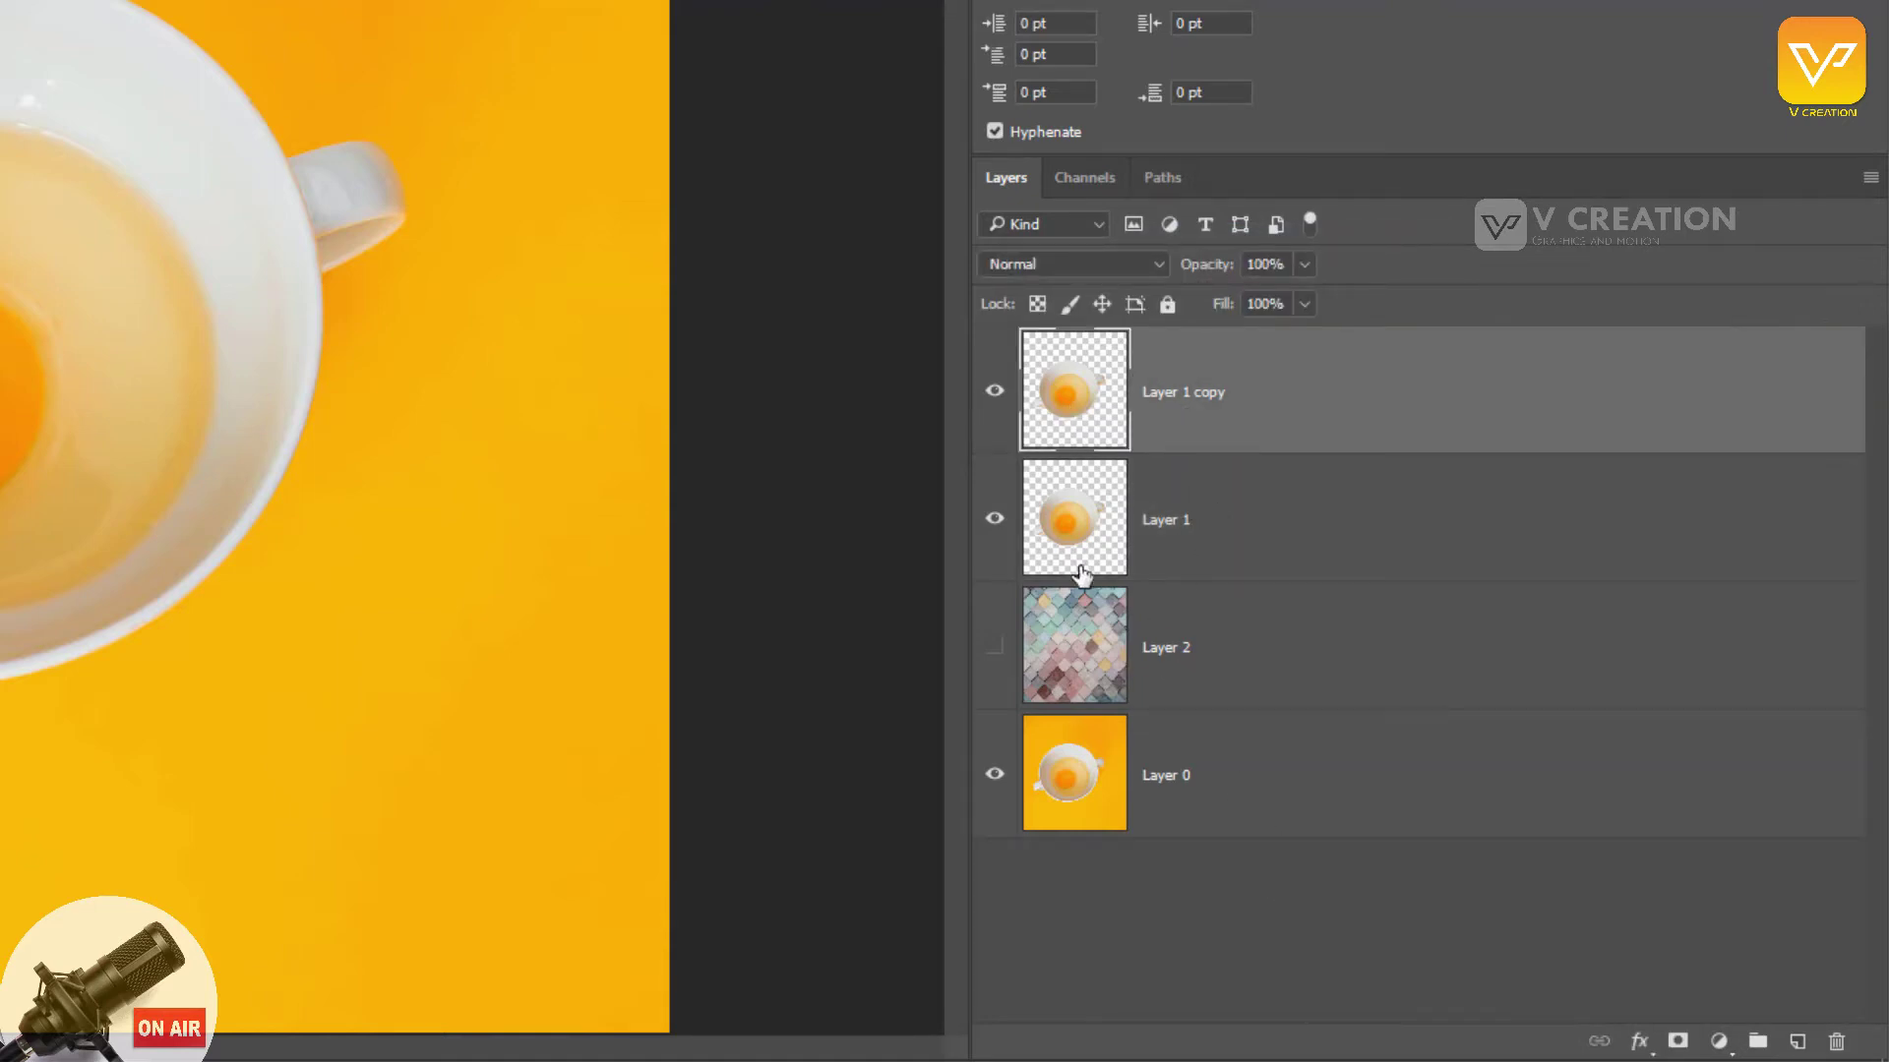
left_click(1220, 512)
left_click(1229, 418)
right_click(18, 536)
left_click(98, 551)
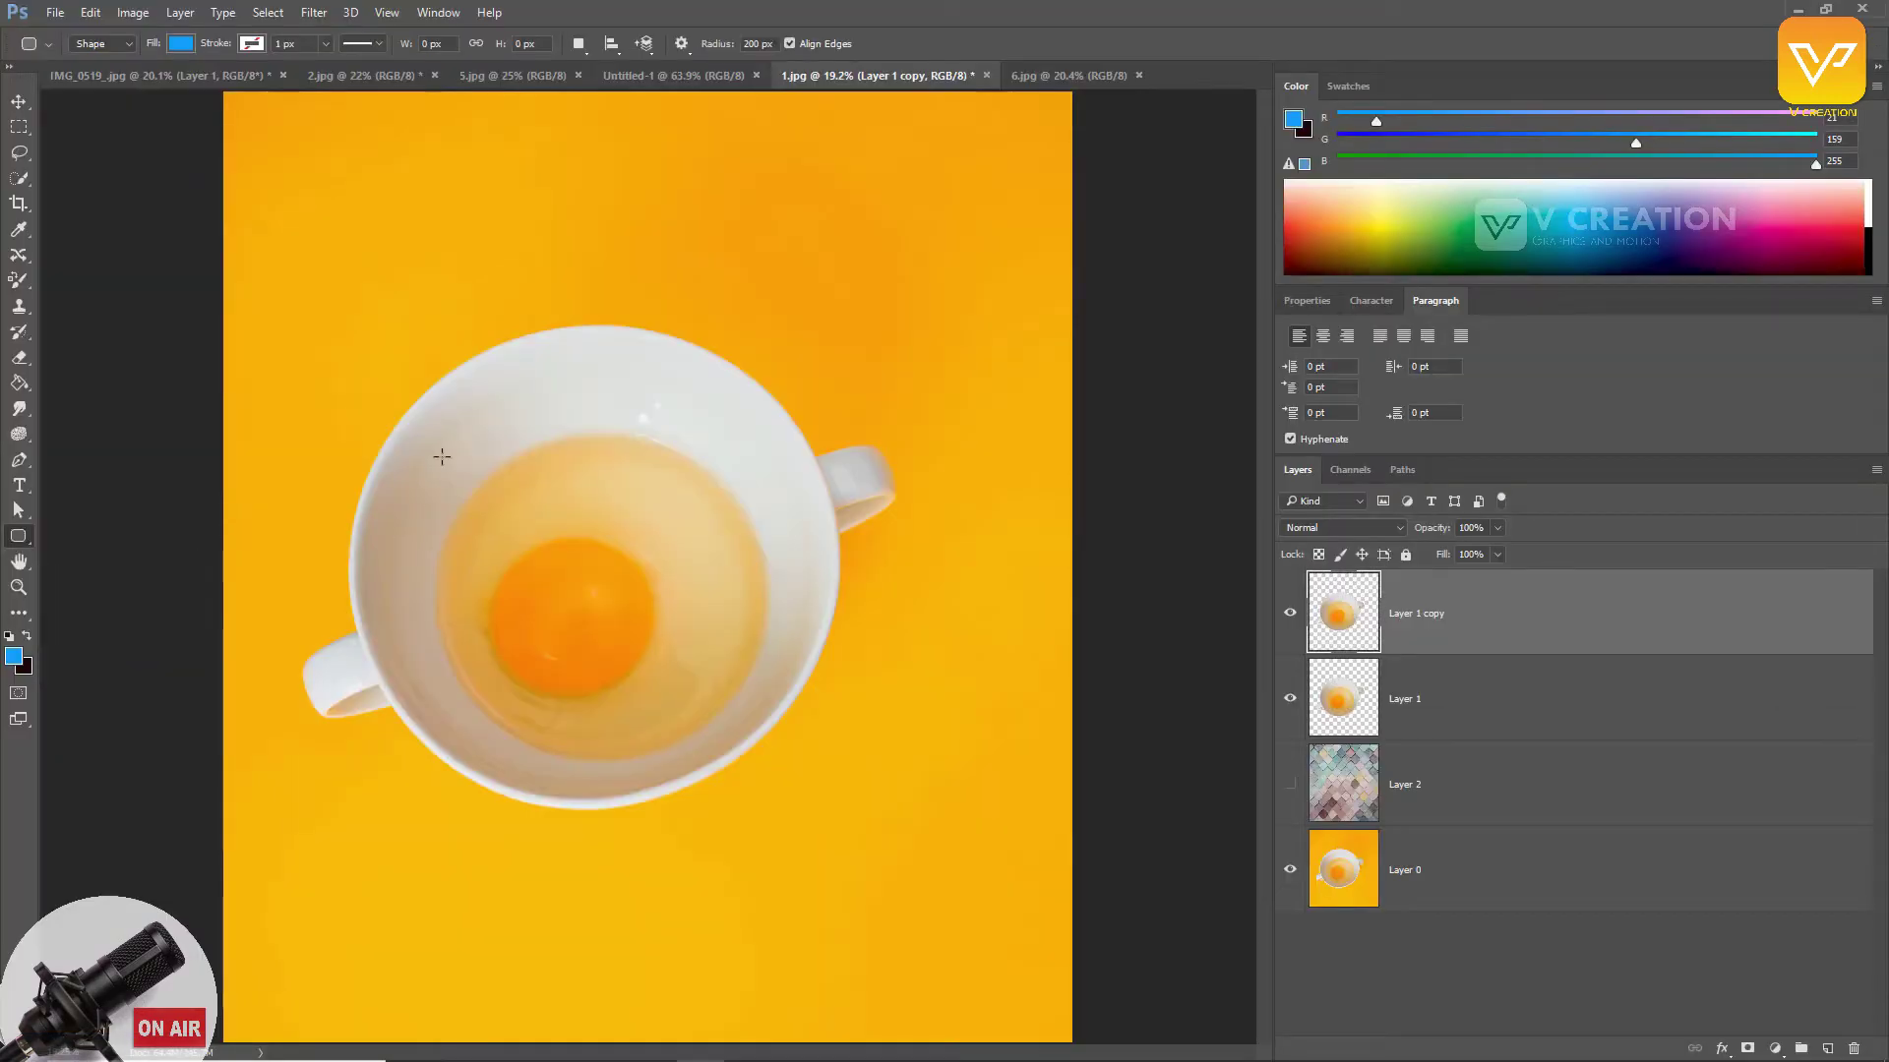
left_click_drag(611, 258, 969, 902)
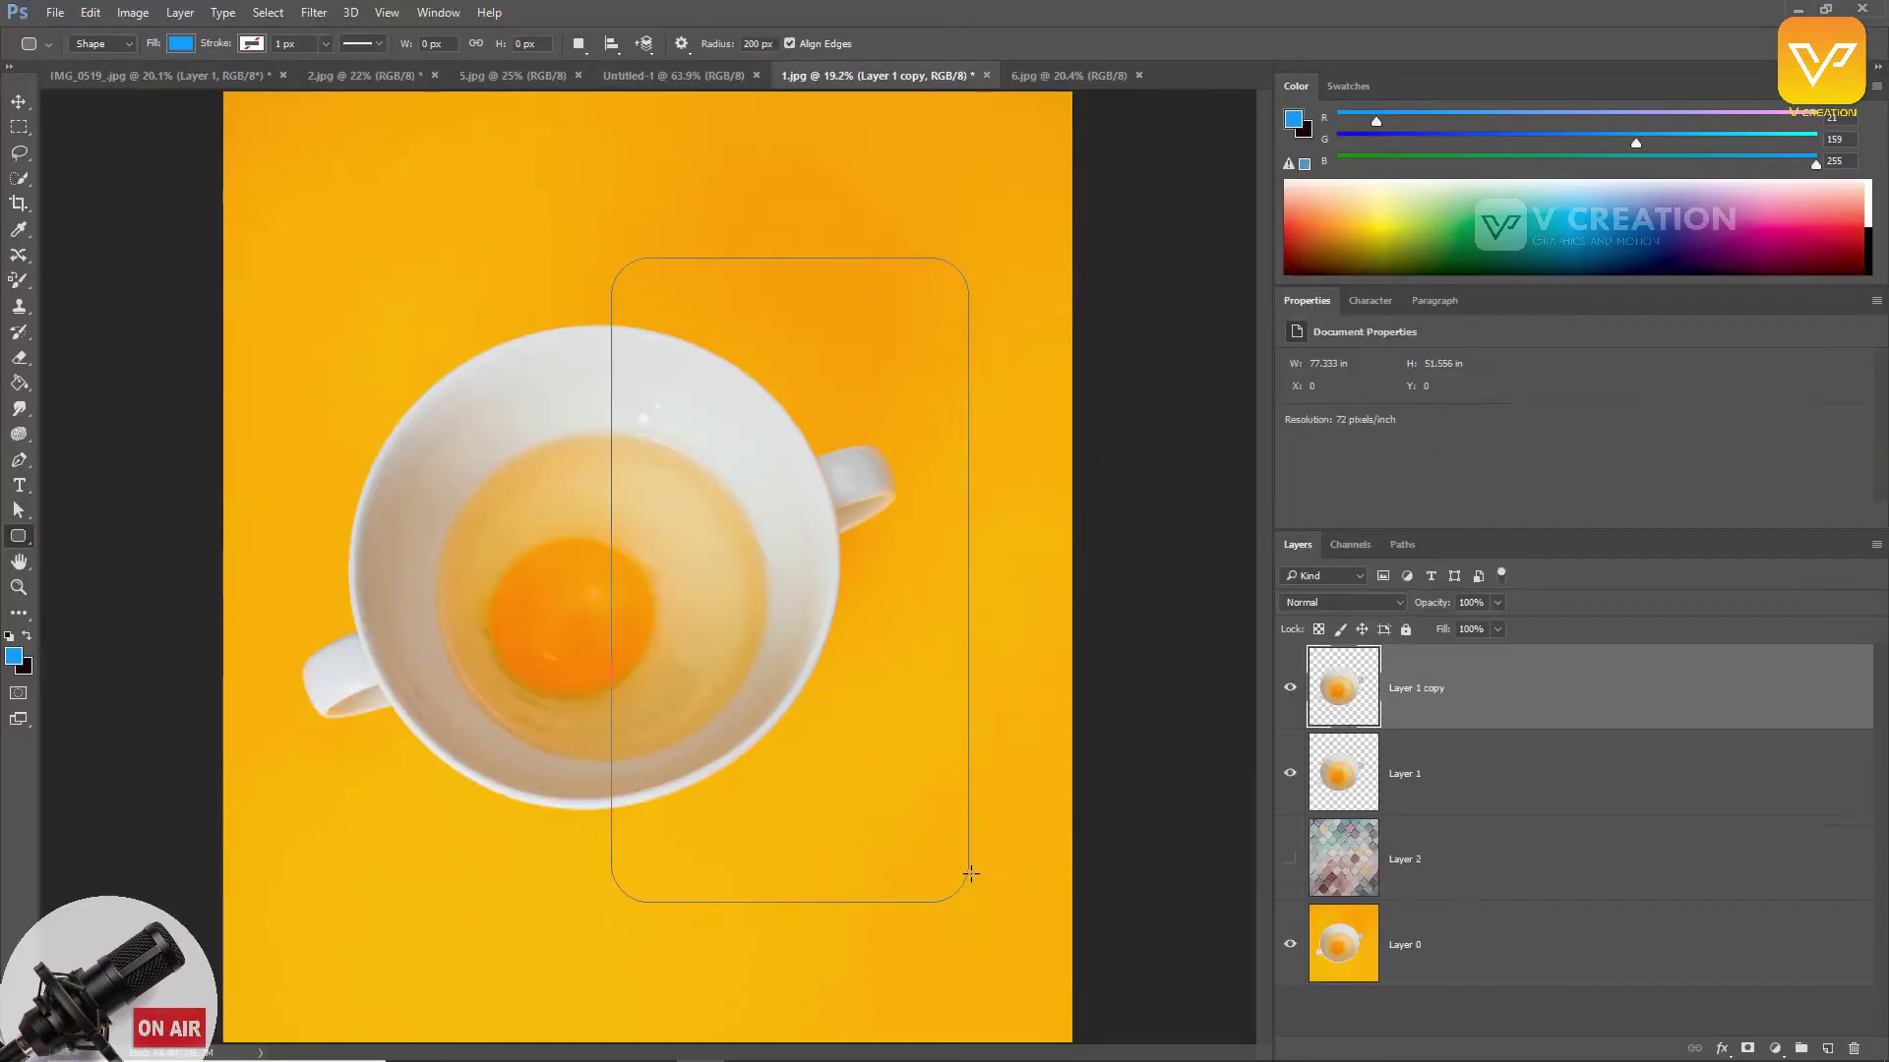
key("v")
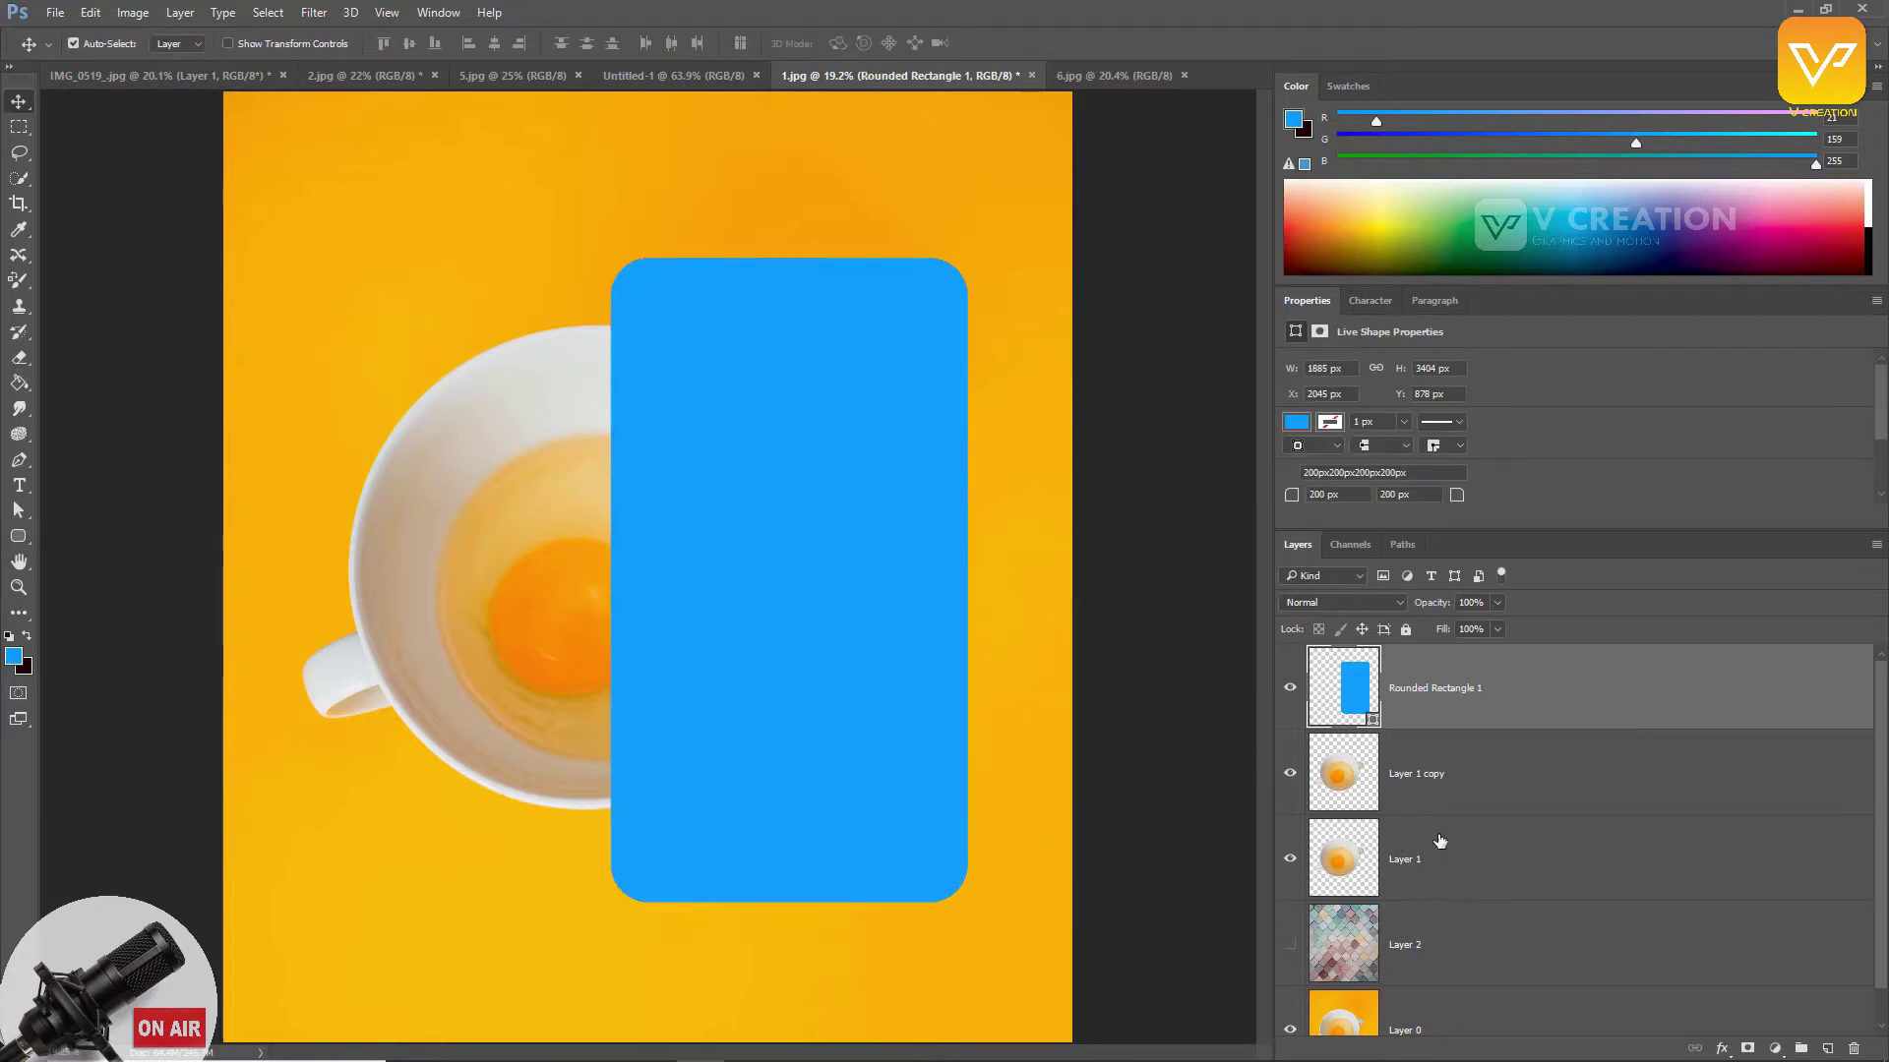
Step: Move Layer 1 copy above Rounded Rectangle 1 and hide Layer 1
left_click(1425, 768)
left_click_drag(1412, 754, 1363, 656)
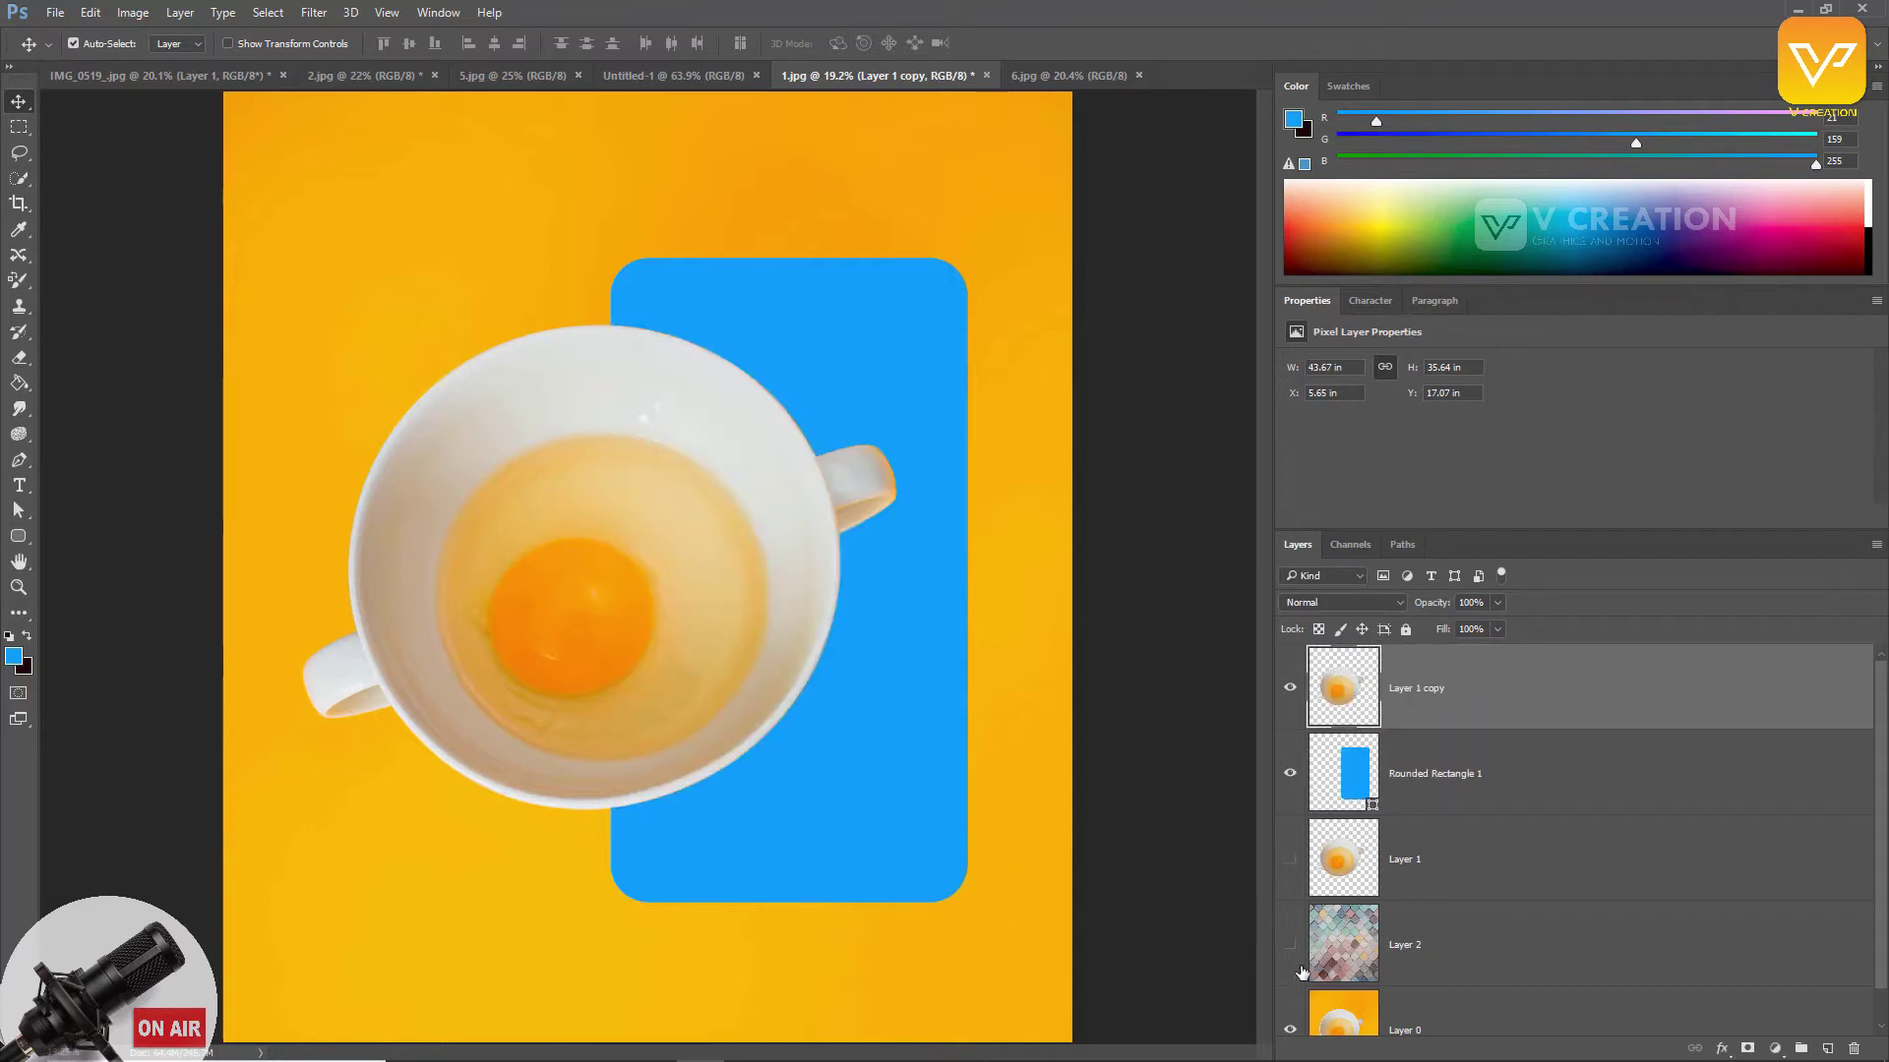
left_click(1353, 782)
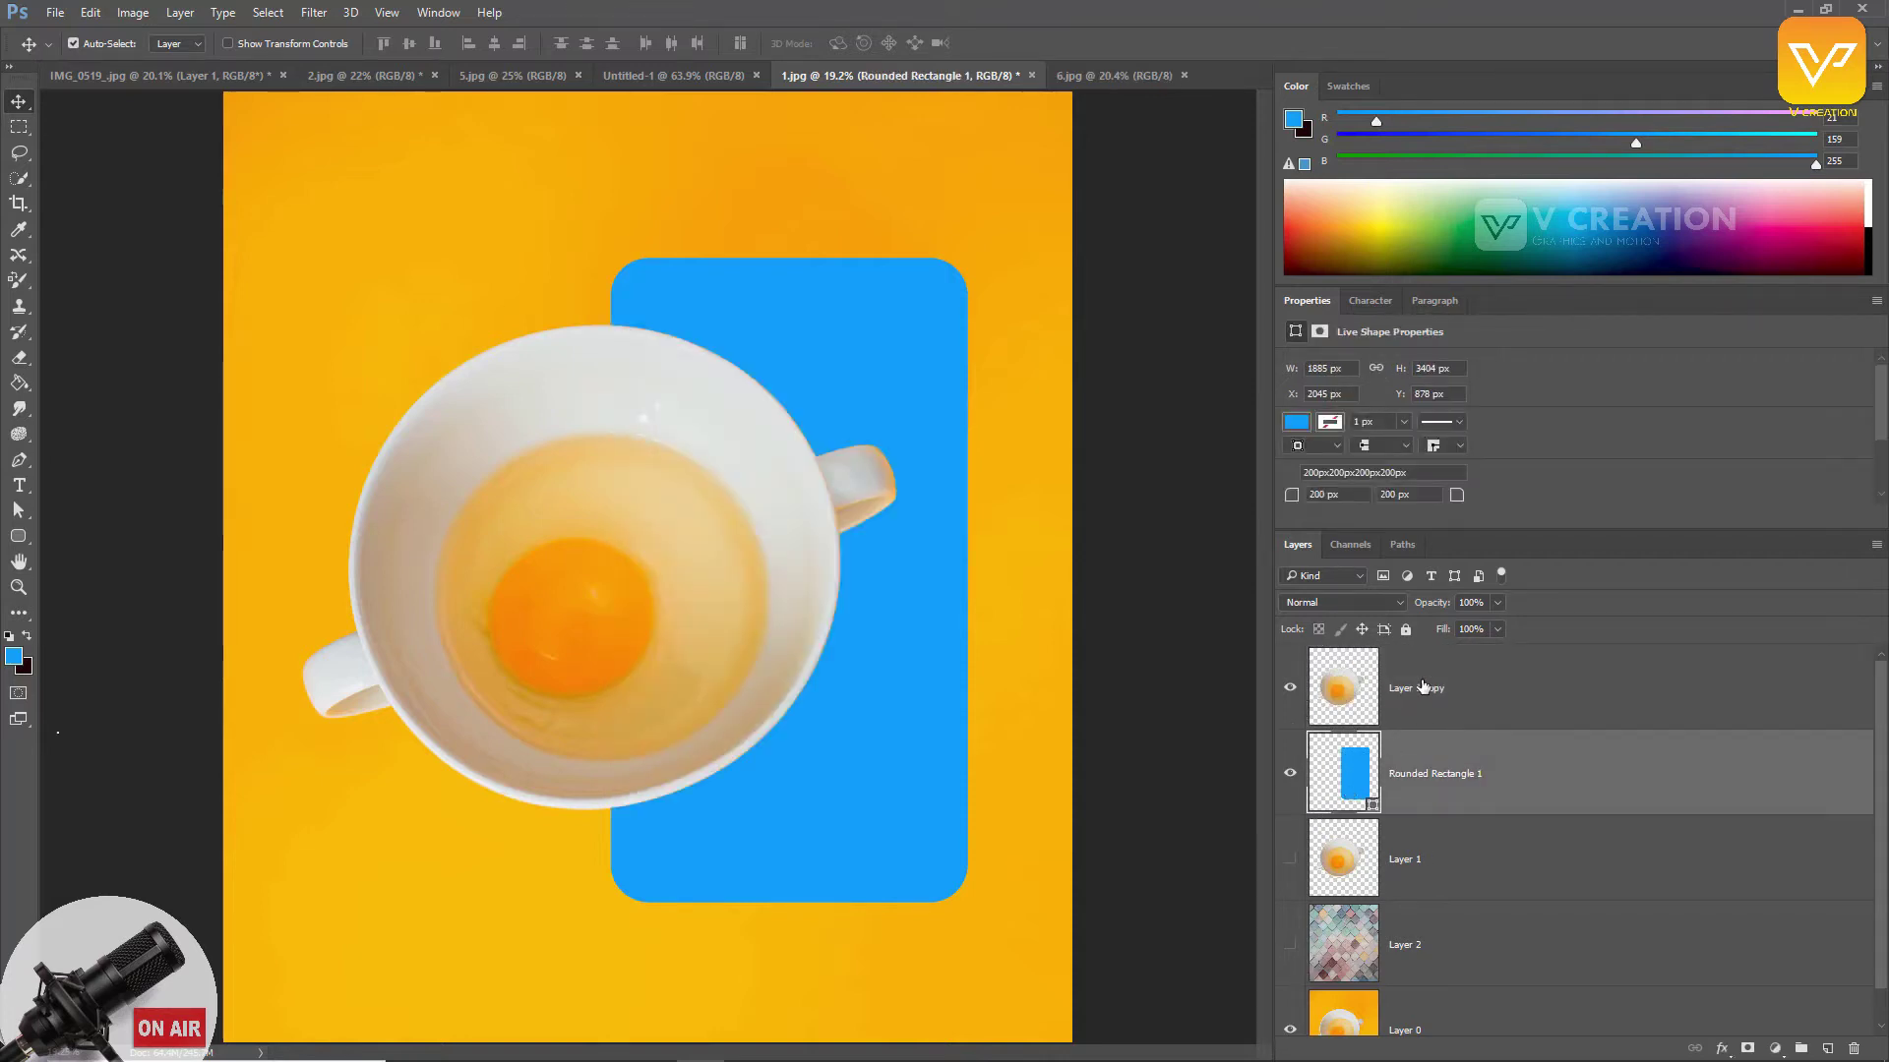
Step: Create a clipping mask that clips Layer 1 copy to Rounded Rectangle 1
left_click(1478, 709)
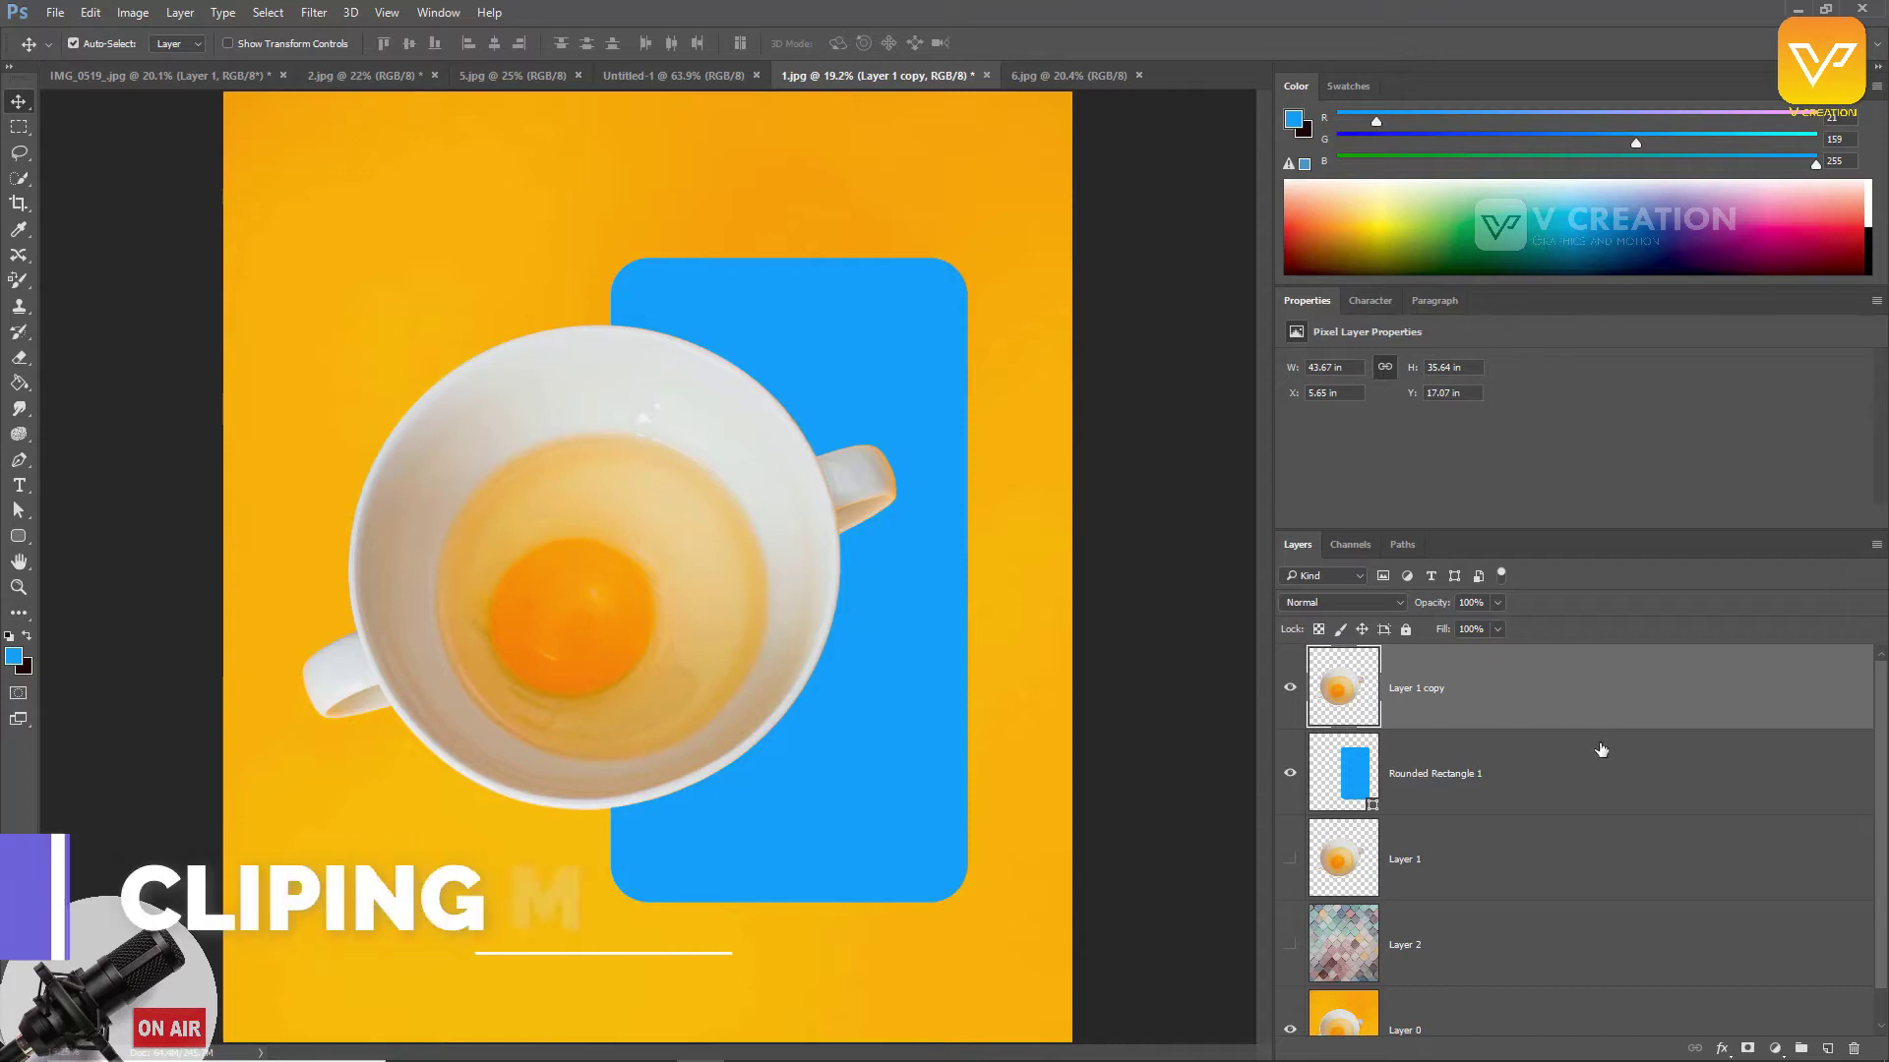
key("alt+bracketleft")
key("alt+bracketright")
right_click(1630, 697)
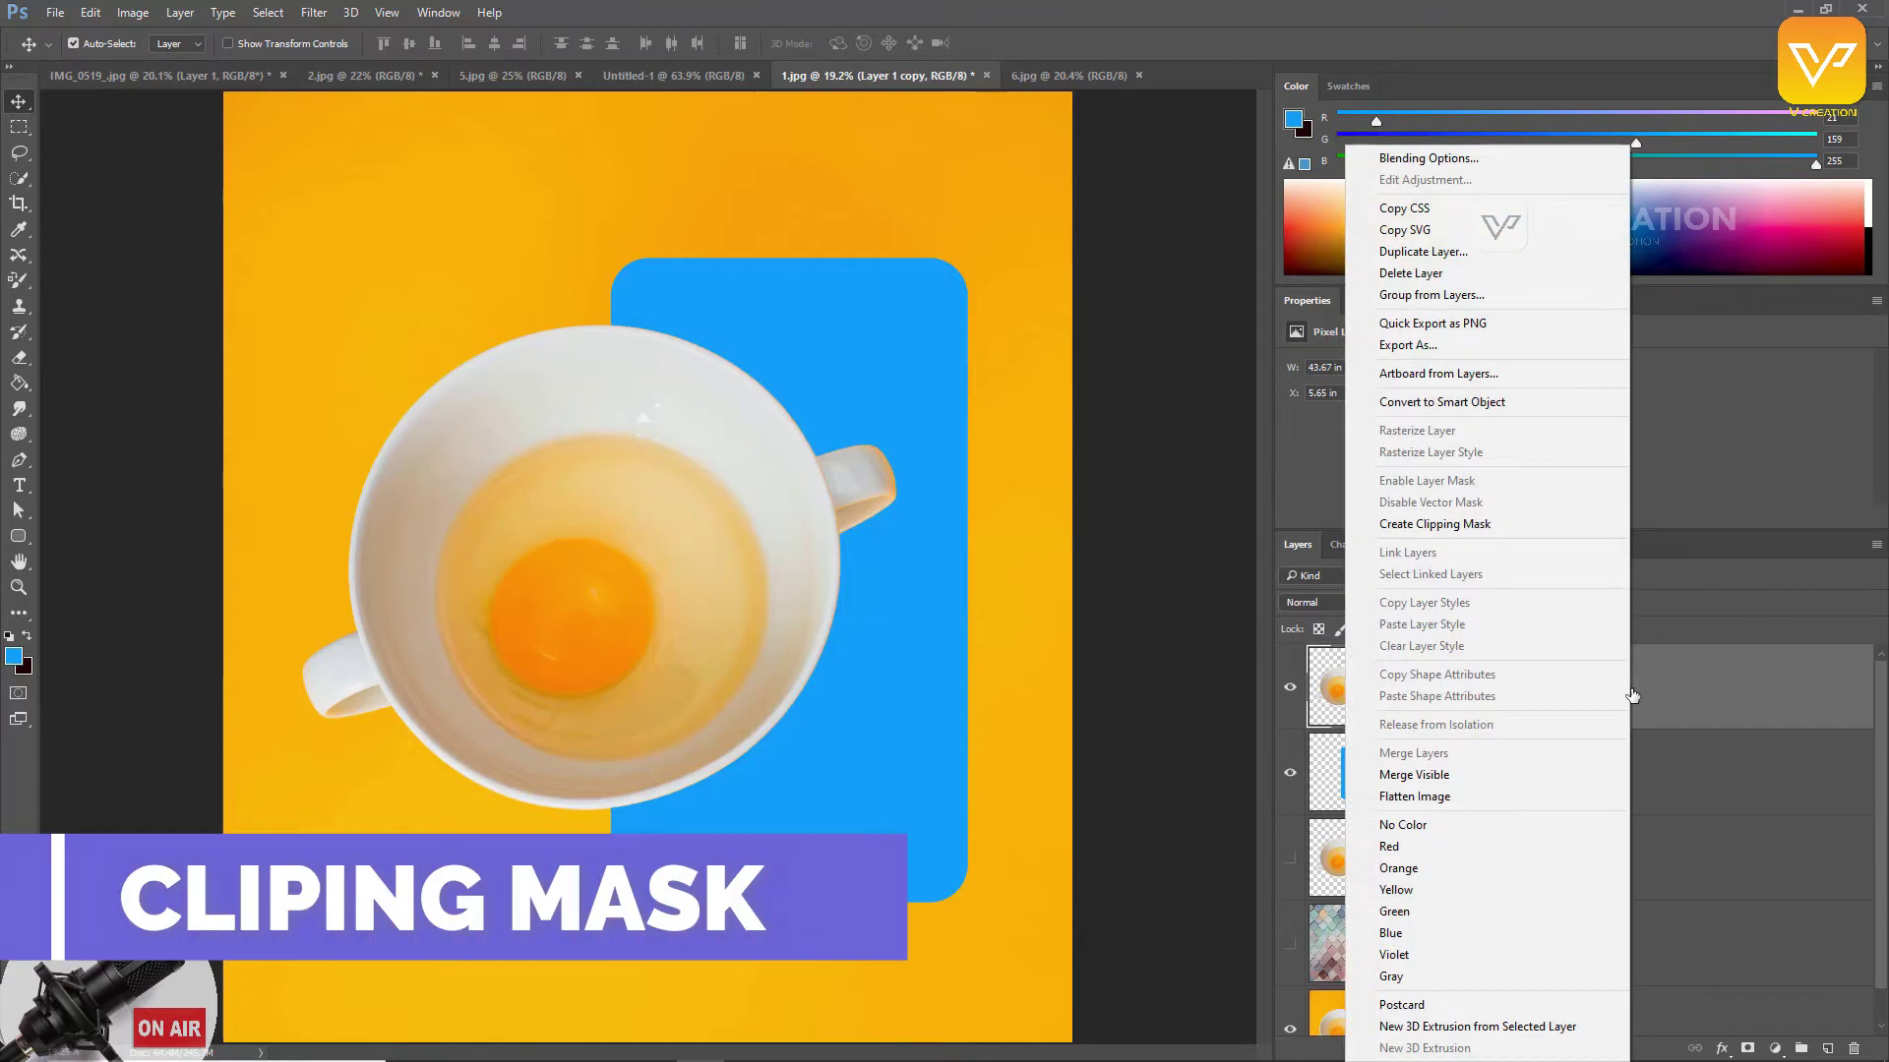
left_click(1472, 526)
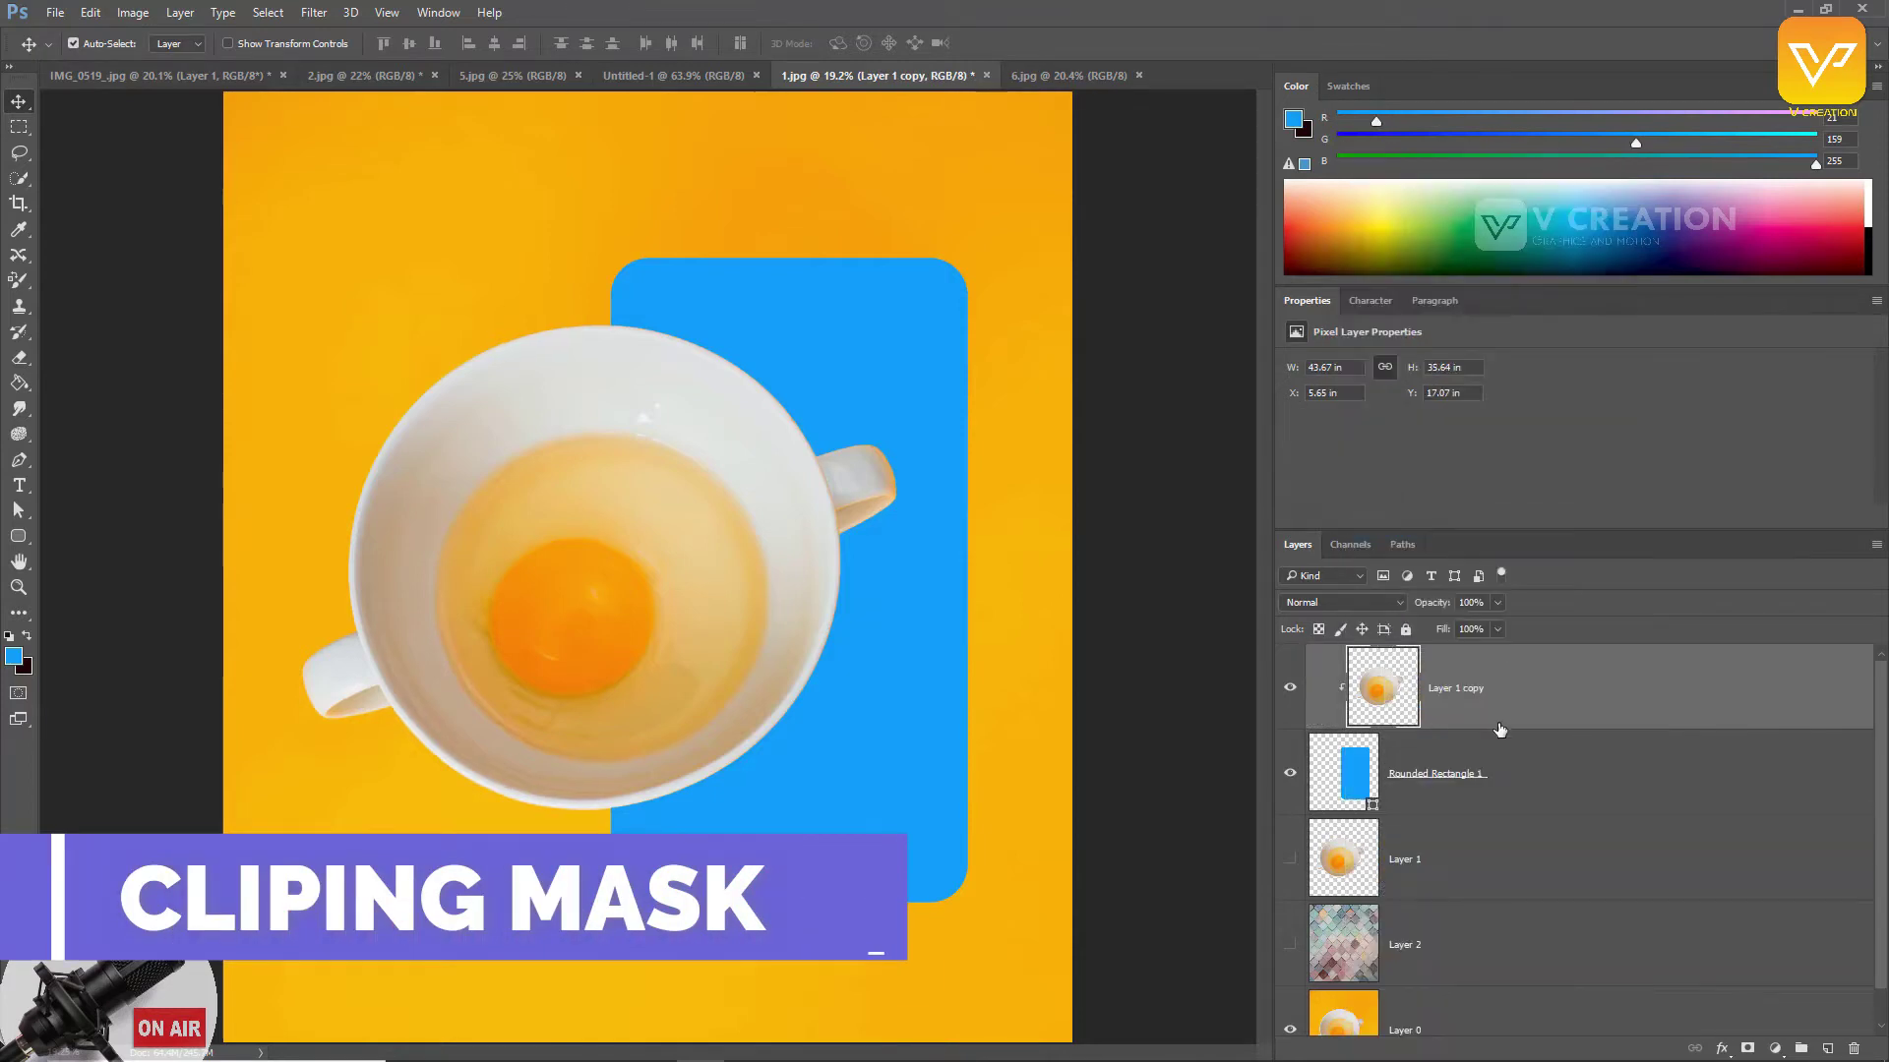
Step: Hide Layer 0 and show Layer 2 behind the clipped cup, toggling Layer 2's visibility to compare
left_click(1365, 779)
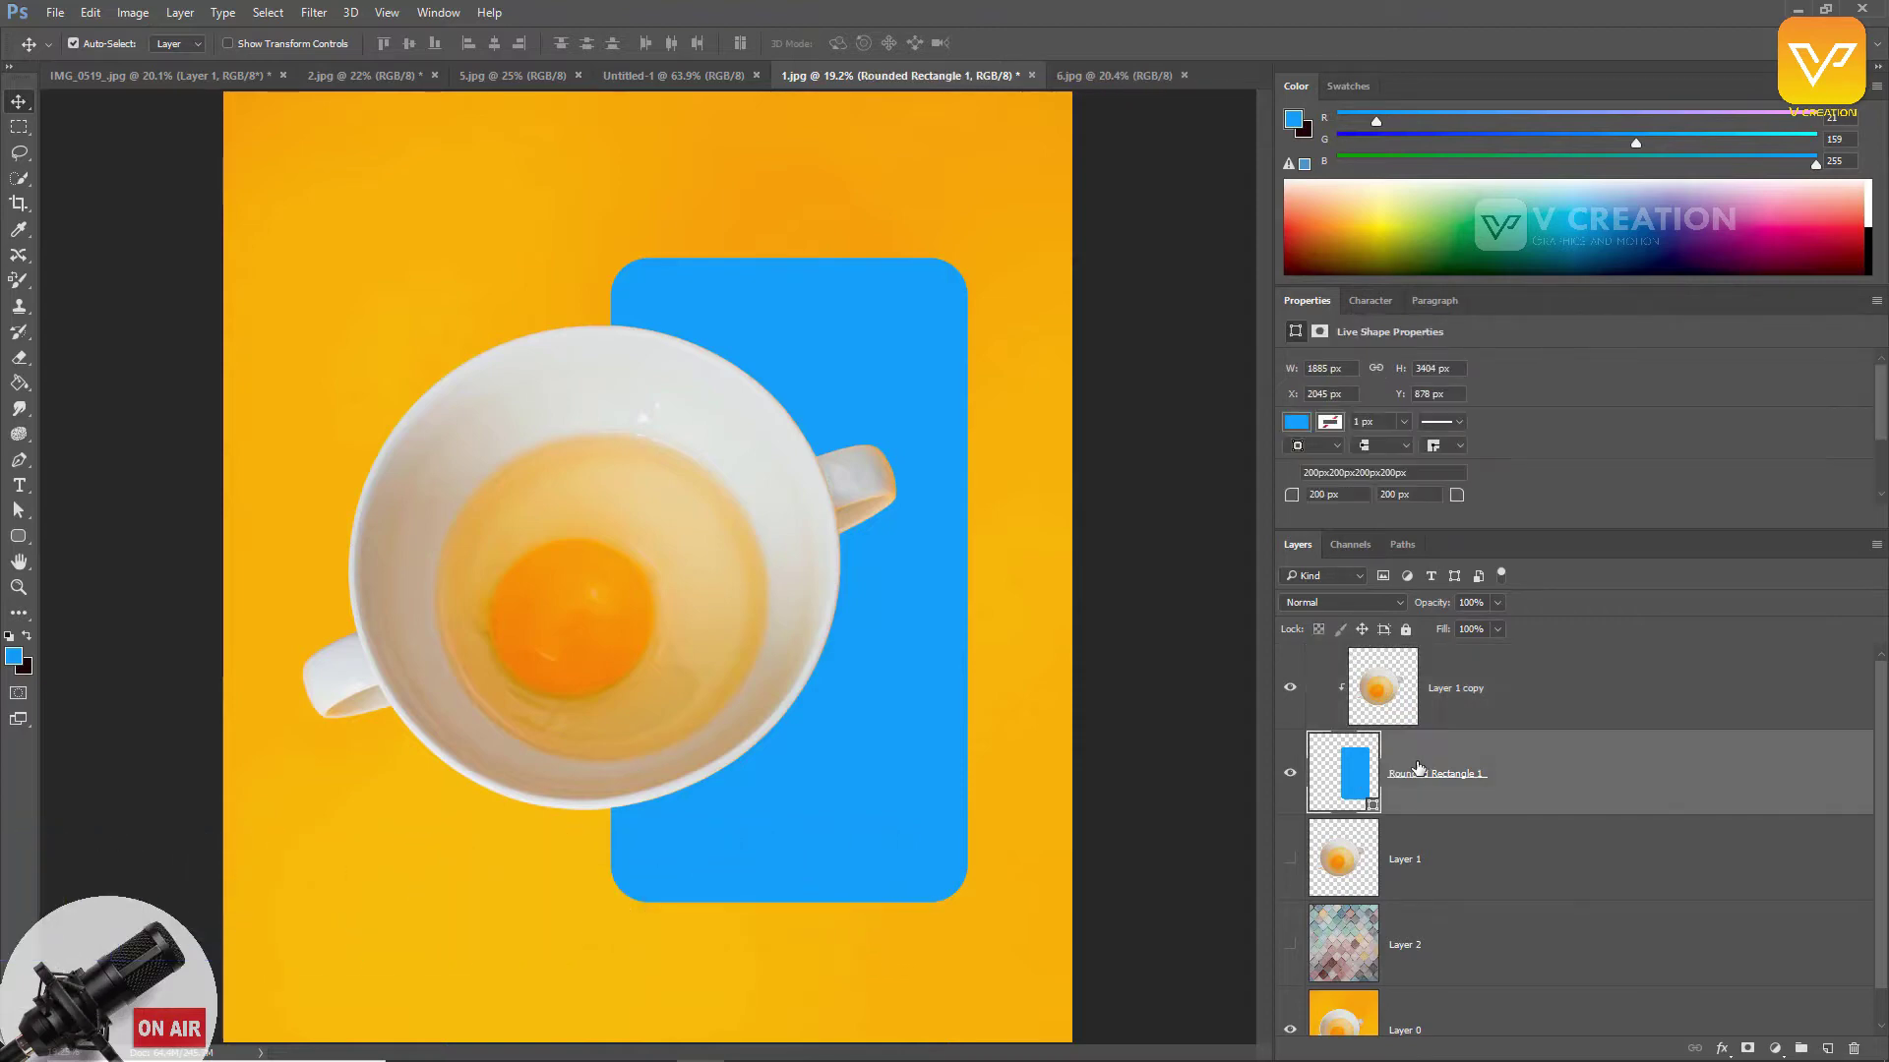
left_click(1299, 1028)
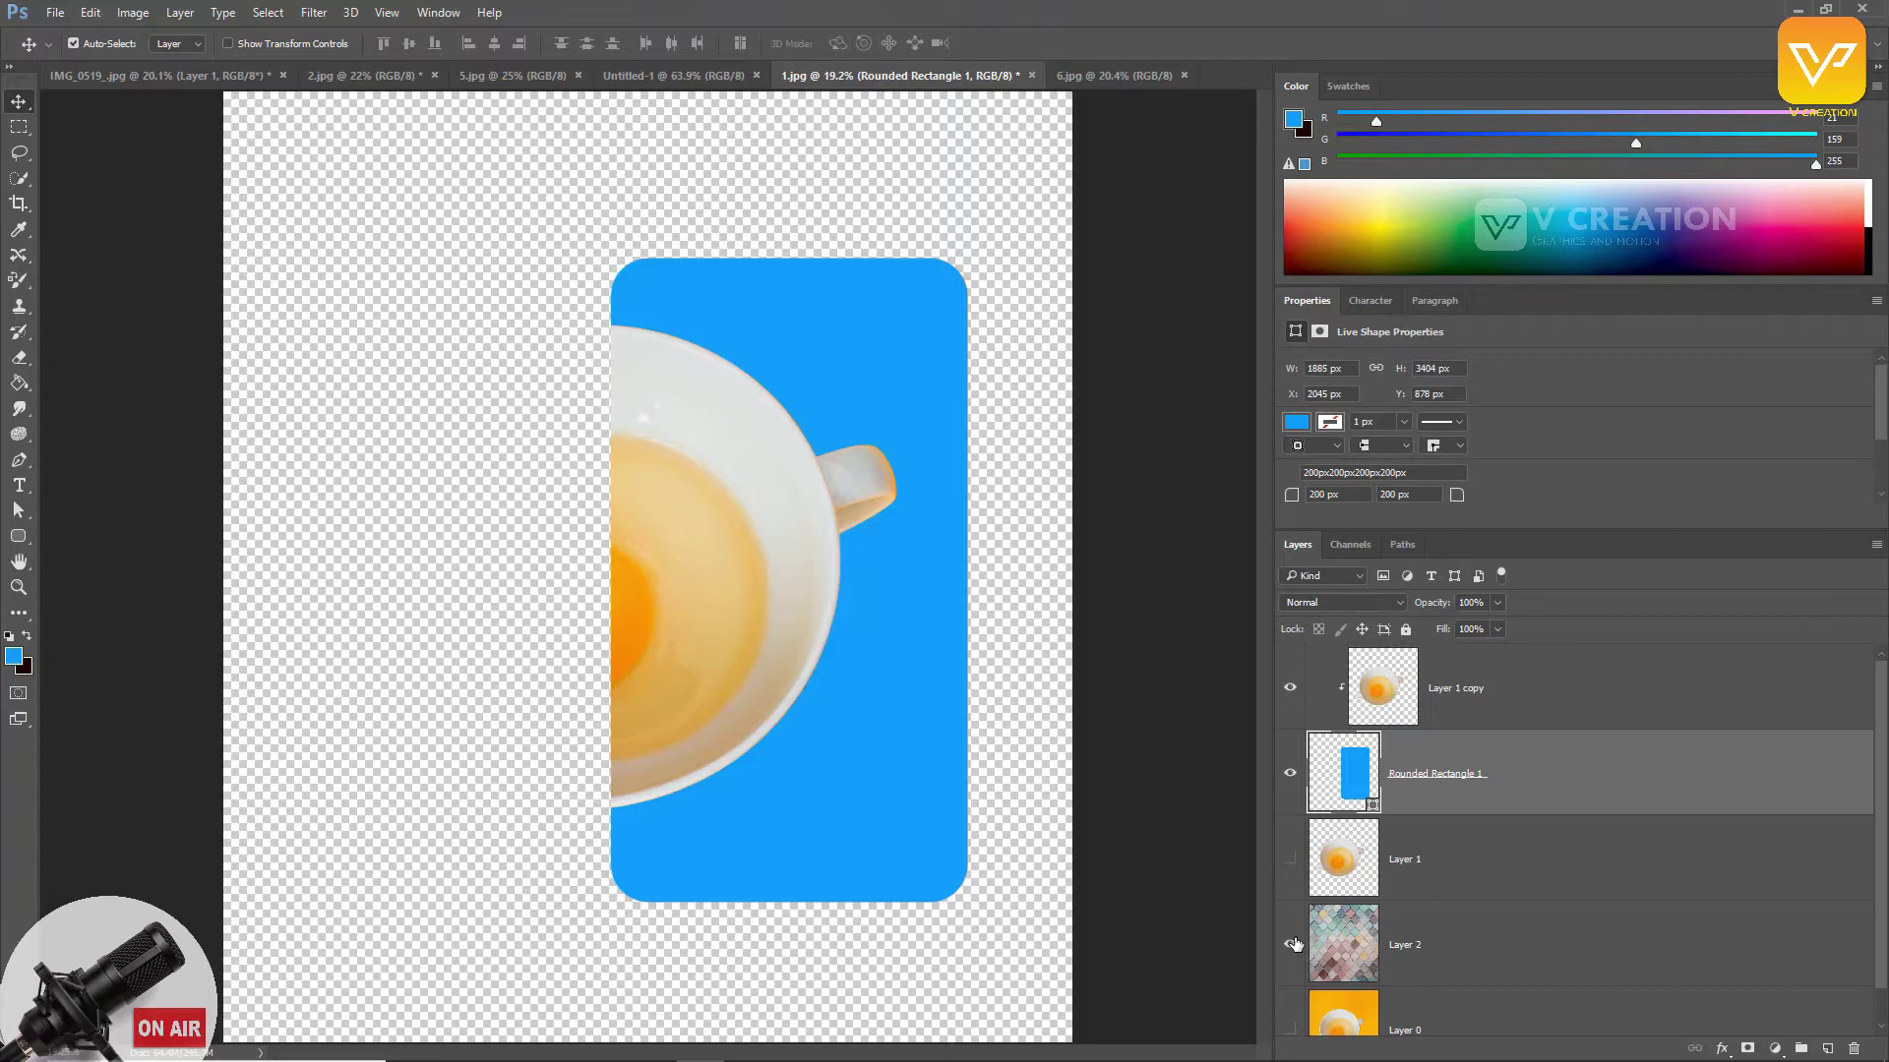
left_click(1291, 944)
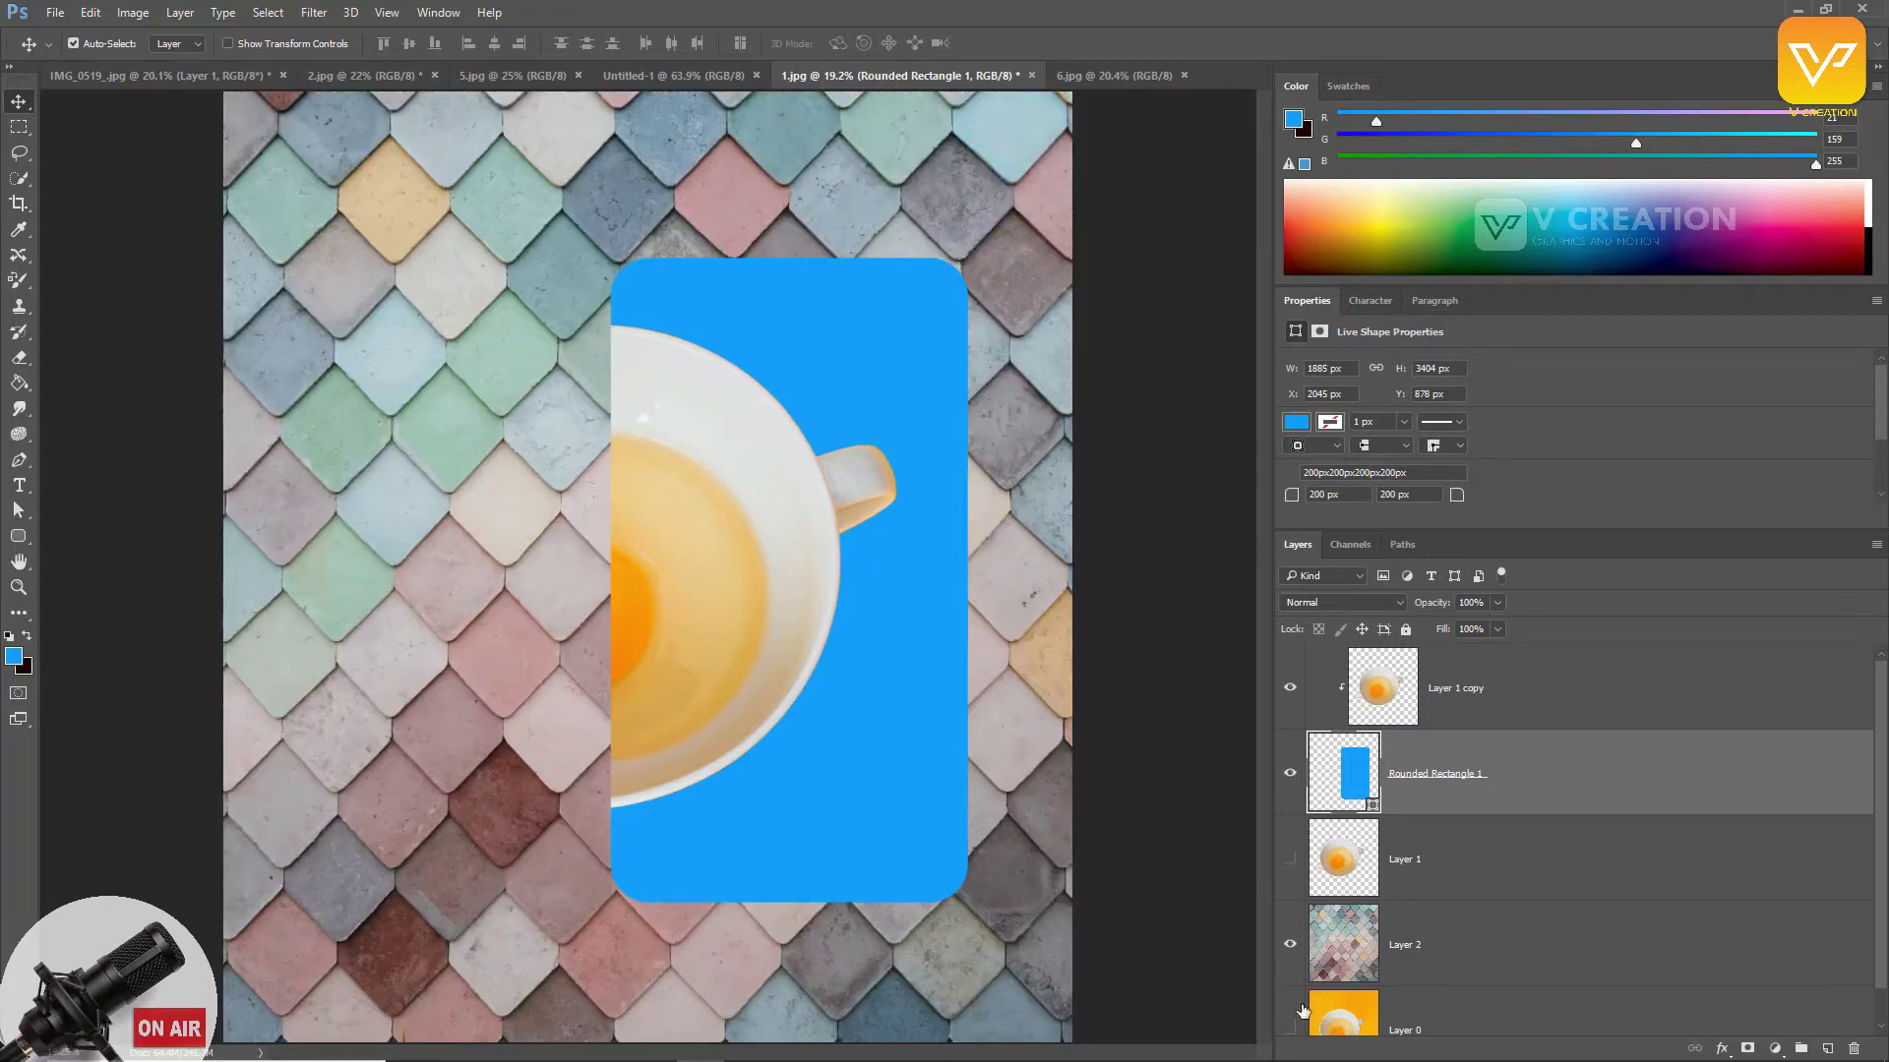
scroll(1328, 1016, "down", 1)
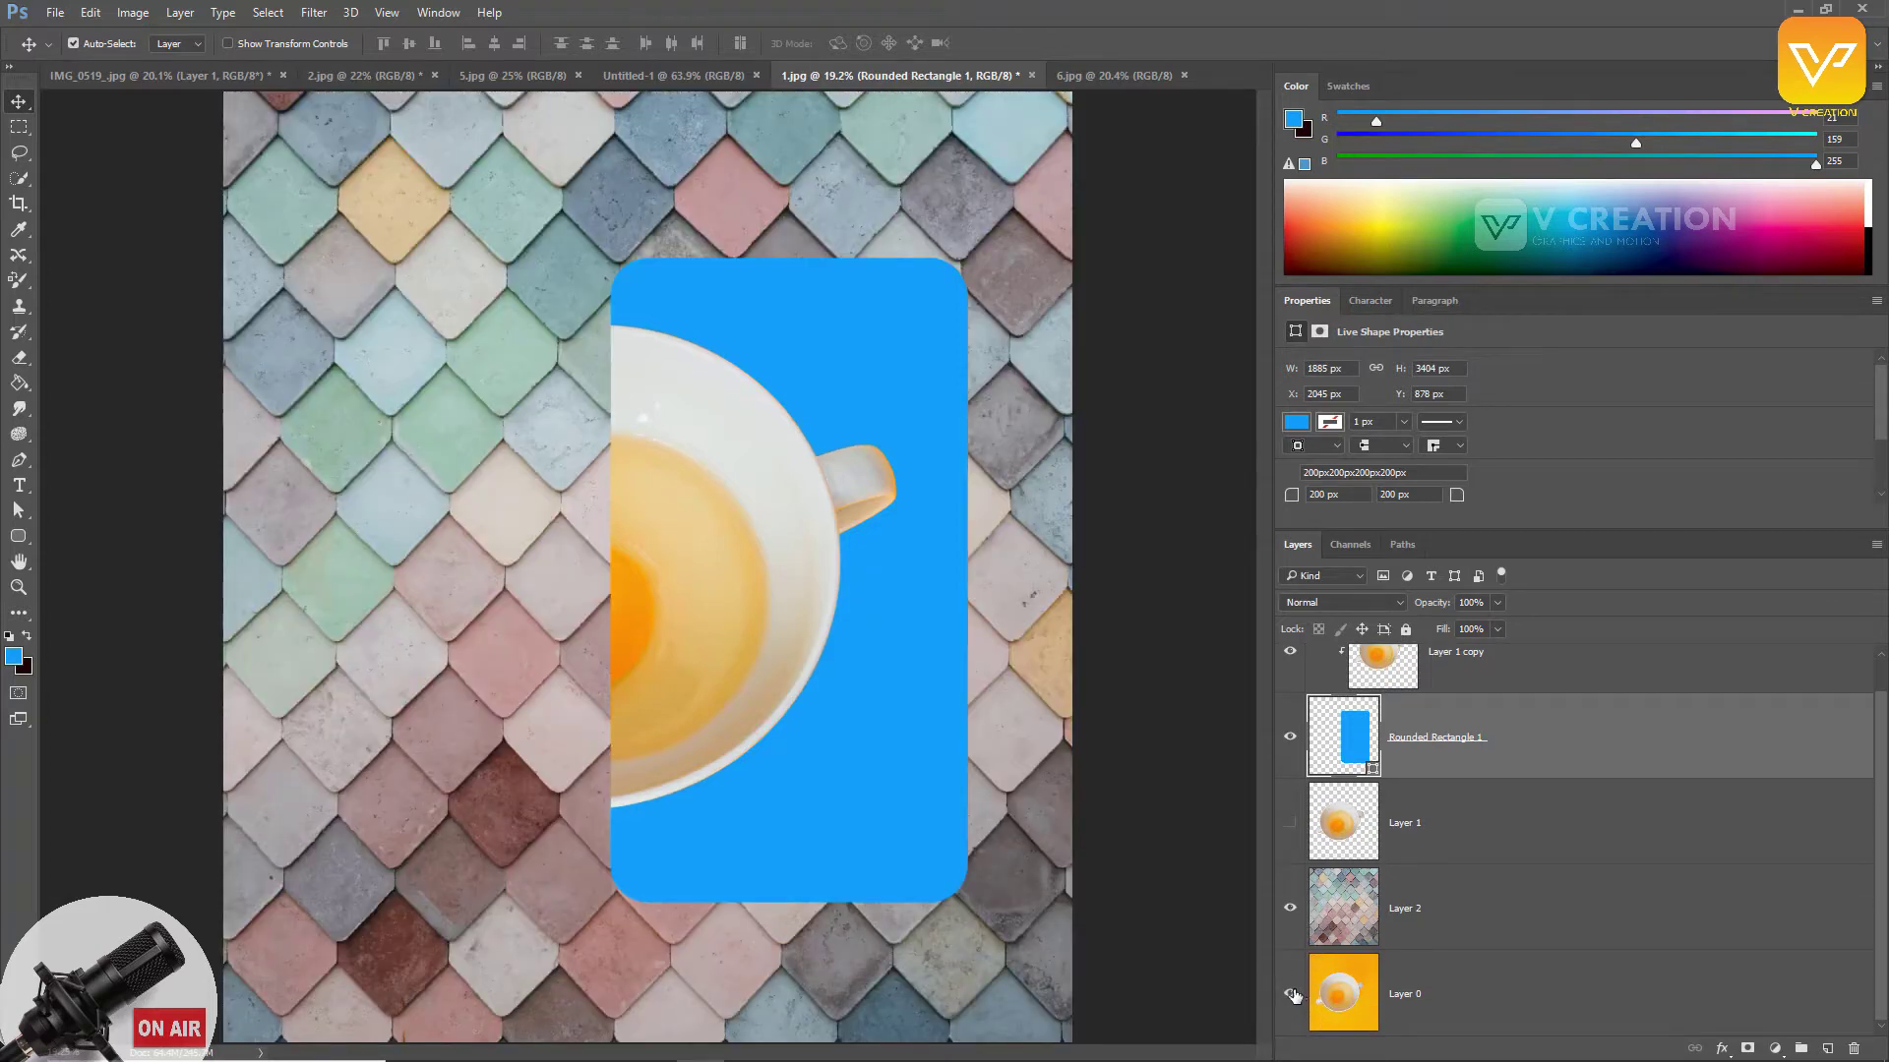
left_click(1295, 913)
left_click(1294, 911)
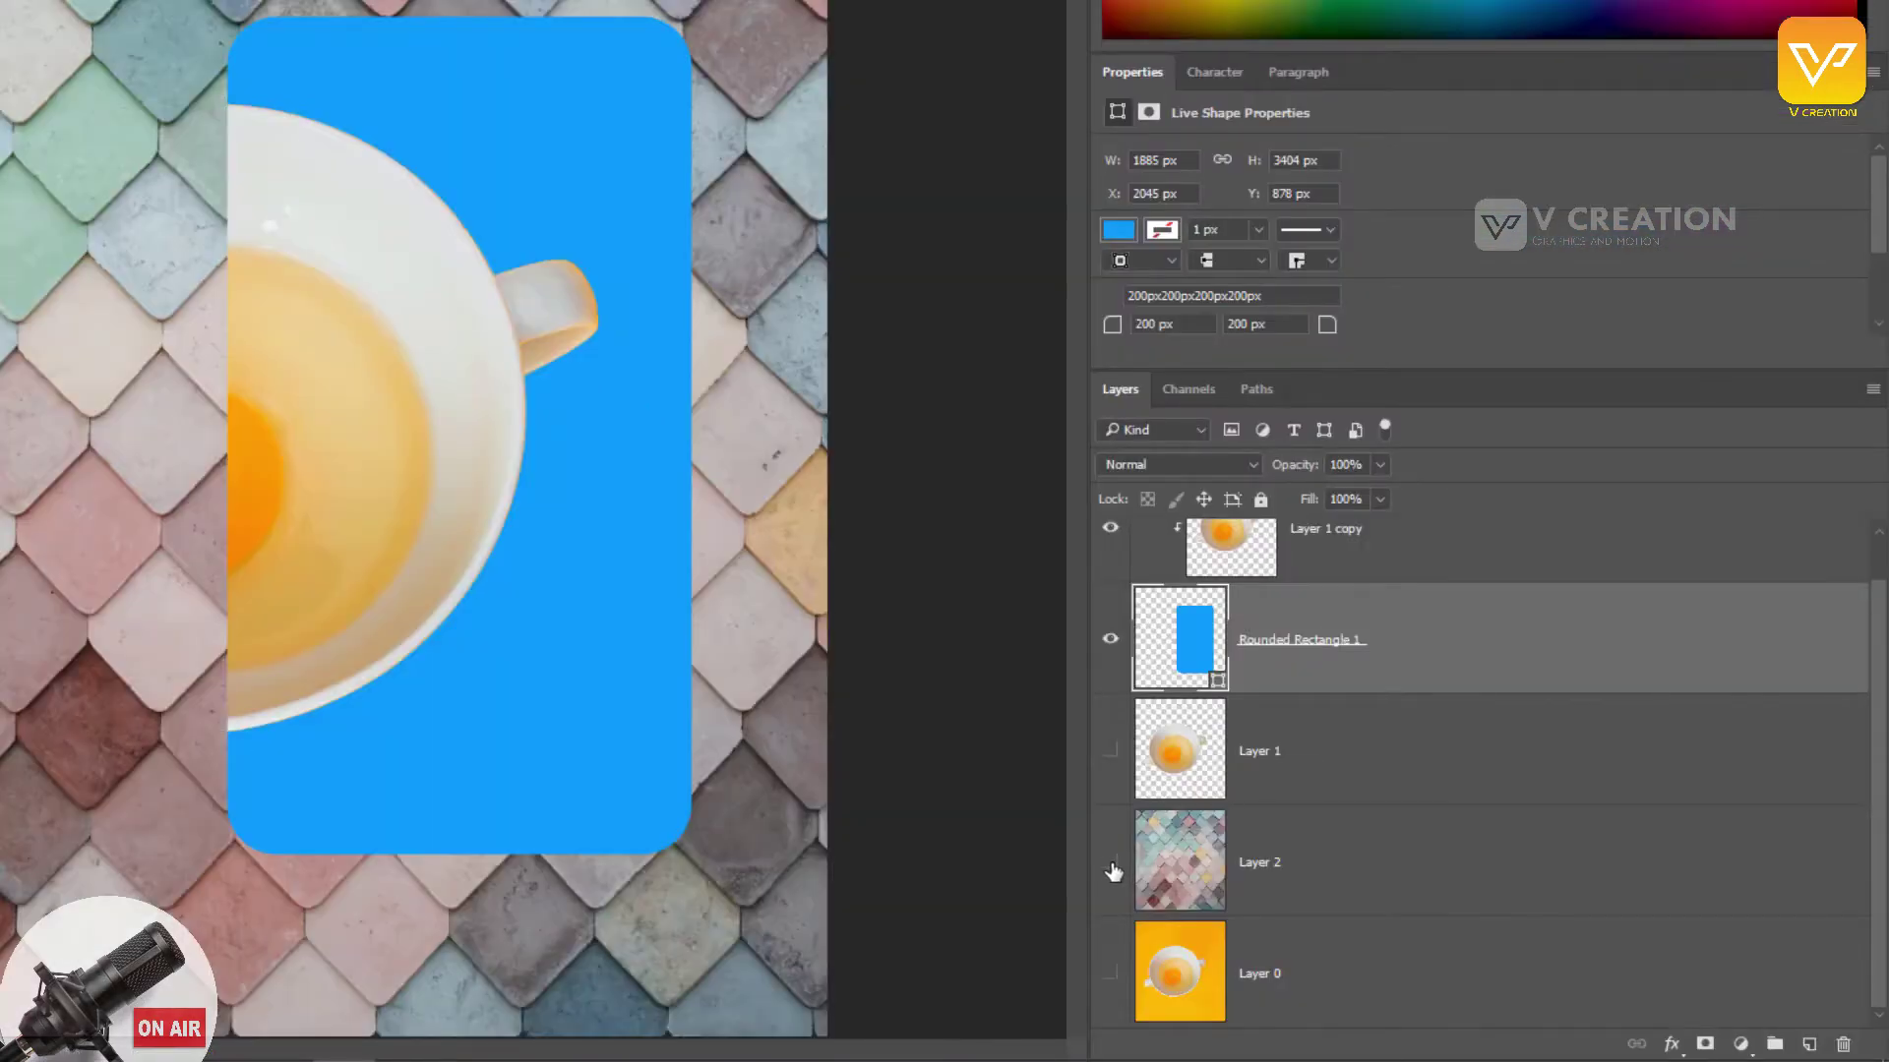
left_click(1112, 869)
left_click(1112, 867)
Step: Move Rounded Rectangle 1 beneath the clipped cup to about X 1900 px, Y 727 px
scroll(1278, 753, "up", 1)
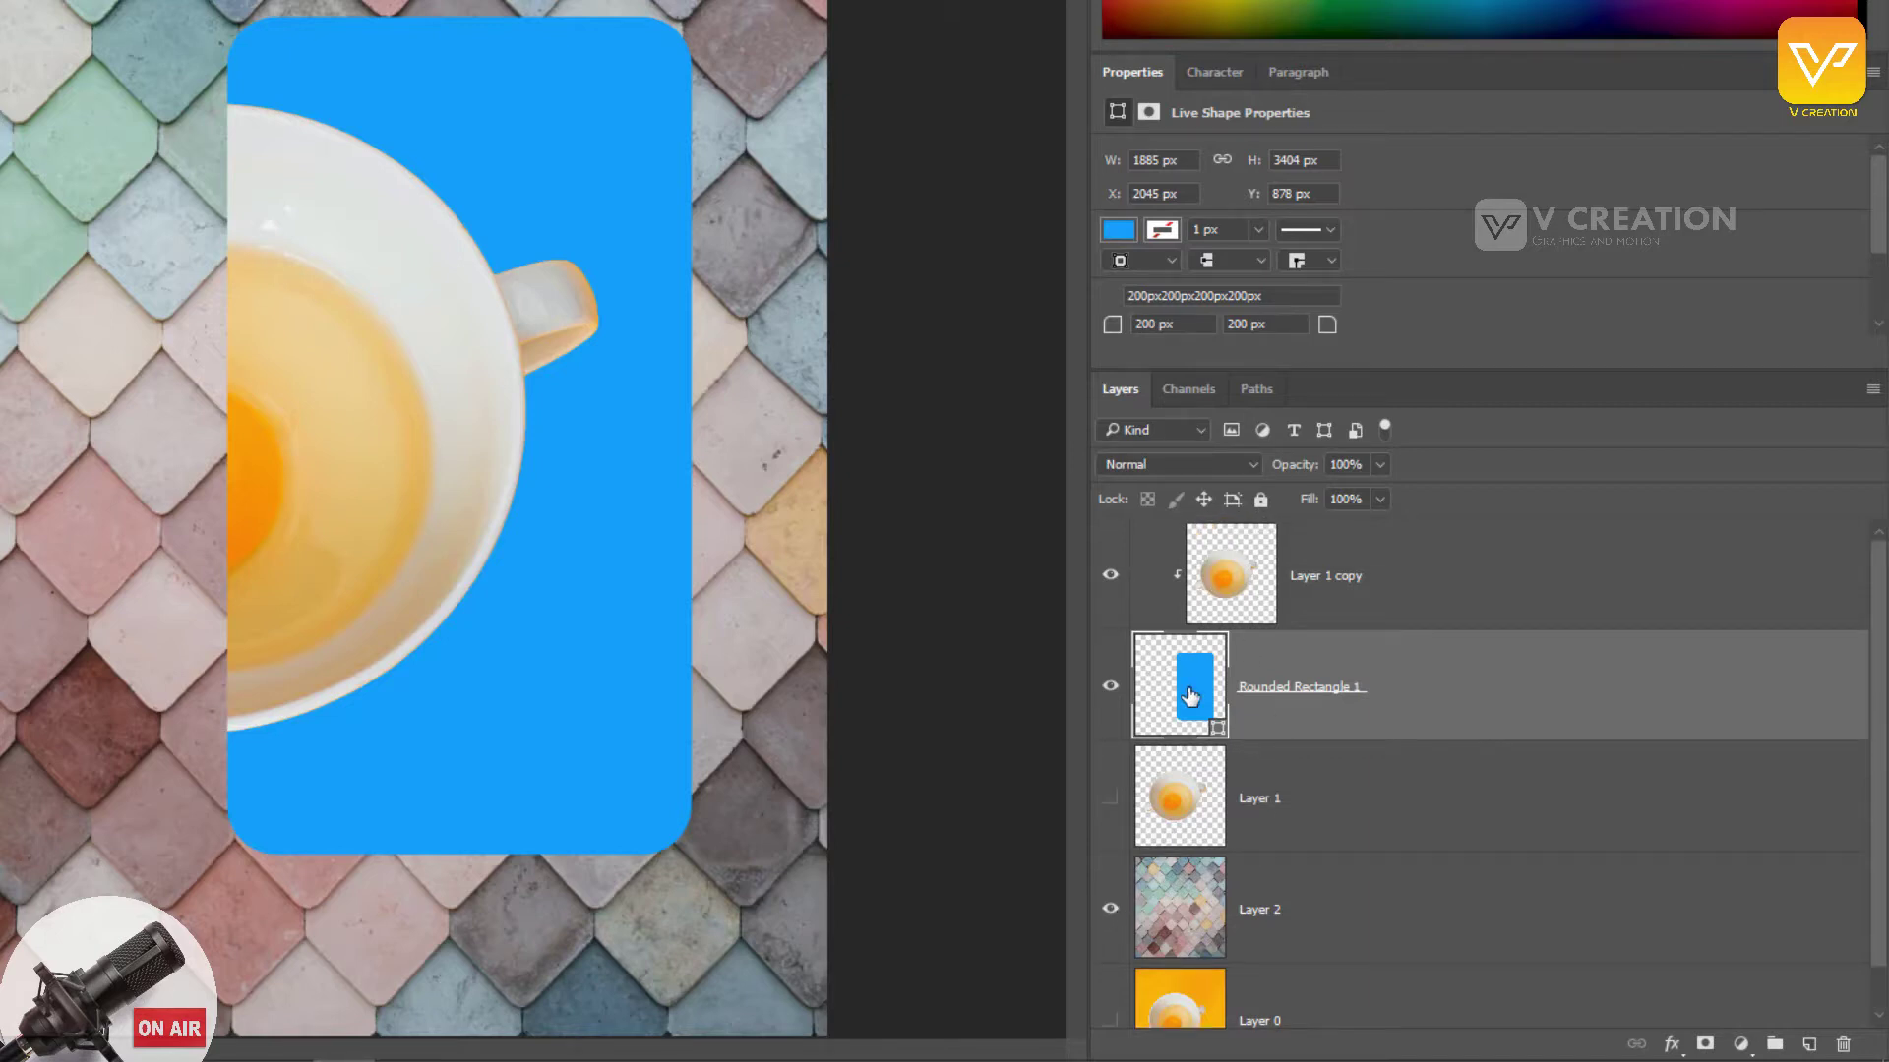
left_click_drag(615, 598, 233, 567)
left_click_drag(521, 553, 594, 515)
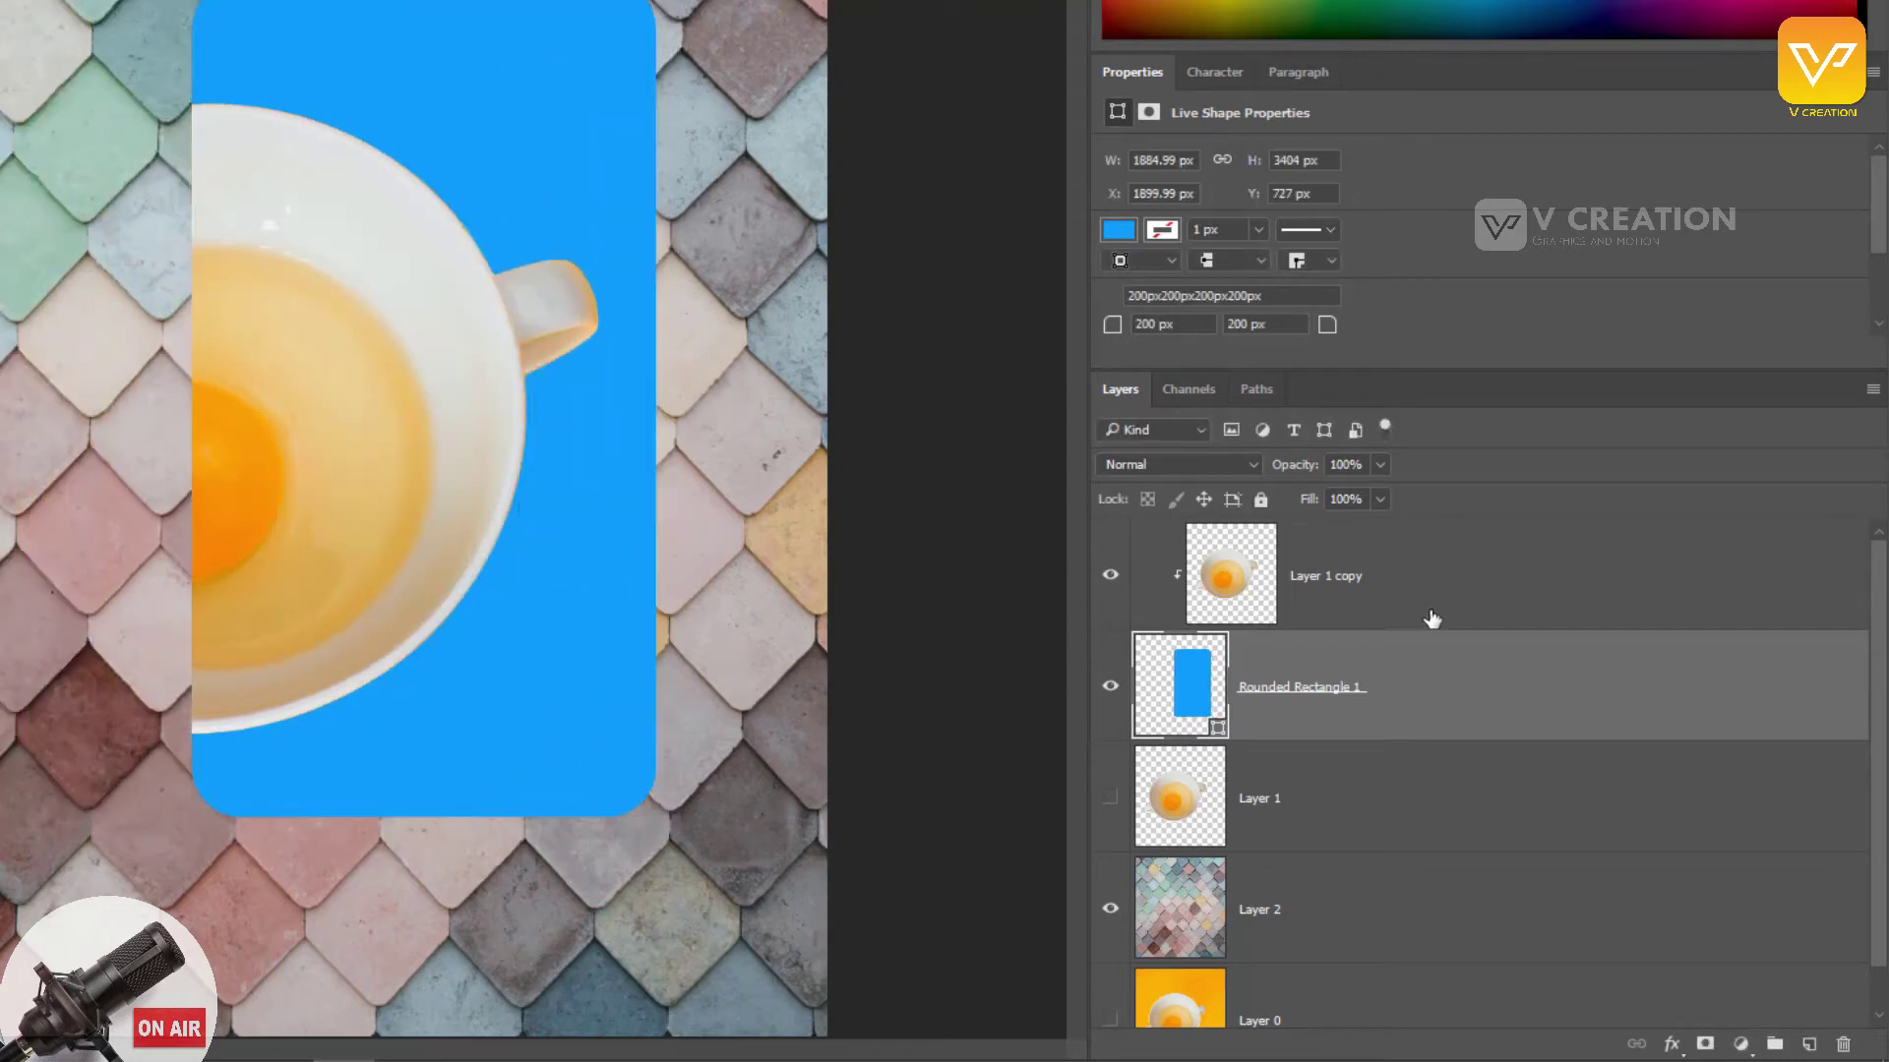
Step: Release the clipping mask on Layer 1 copy
right_click(1413, 607)
right_click(1406, 596)
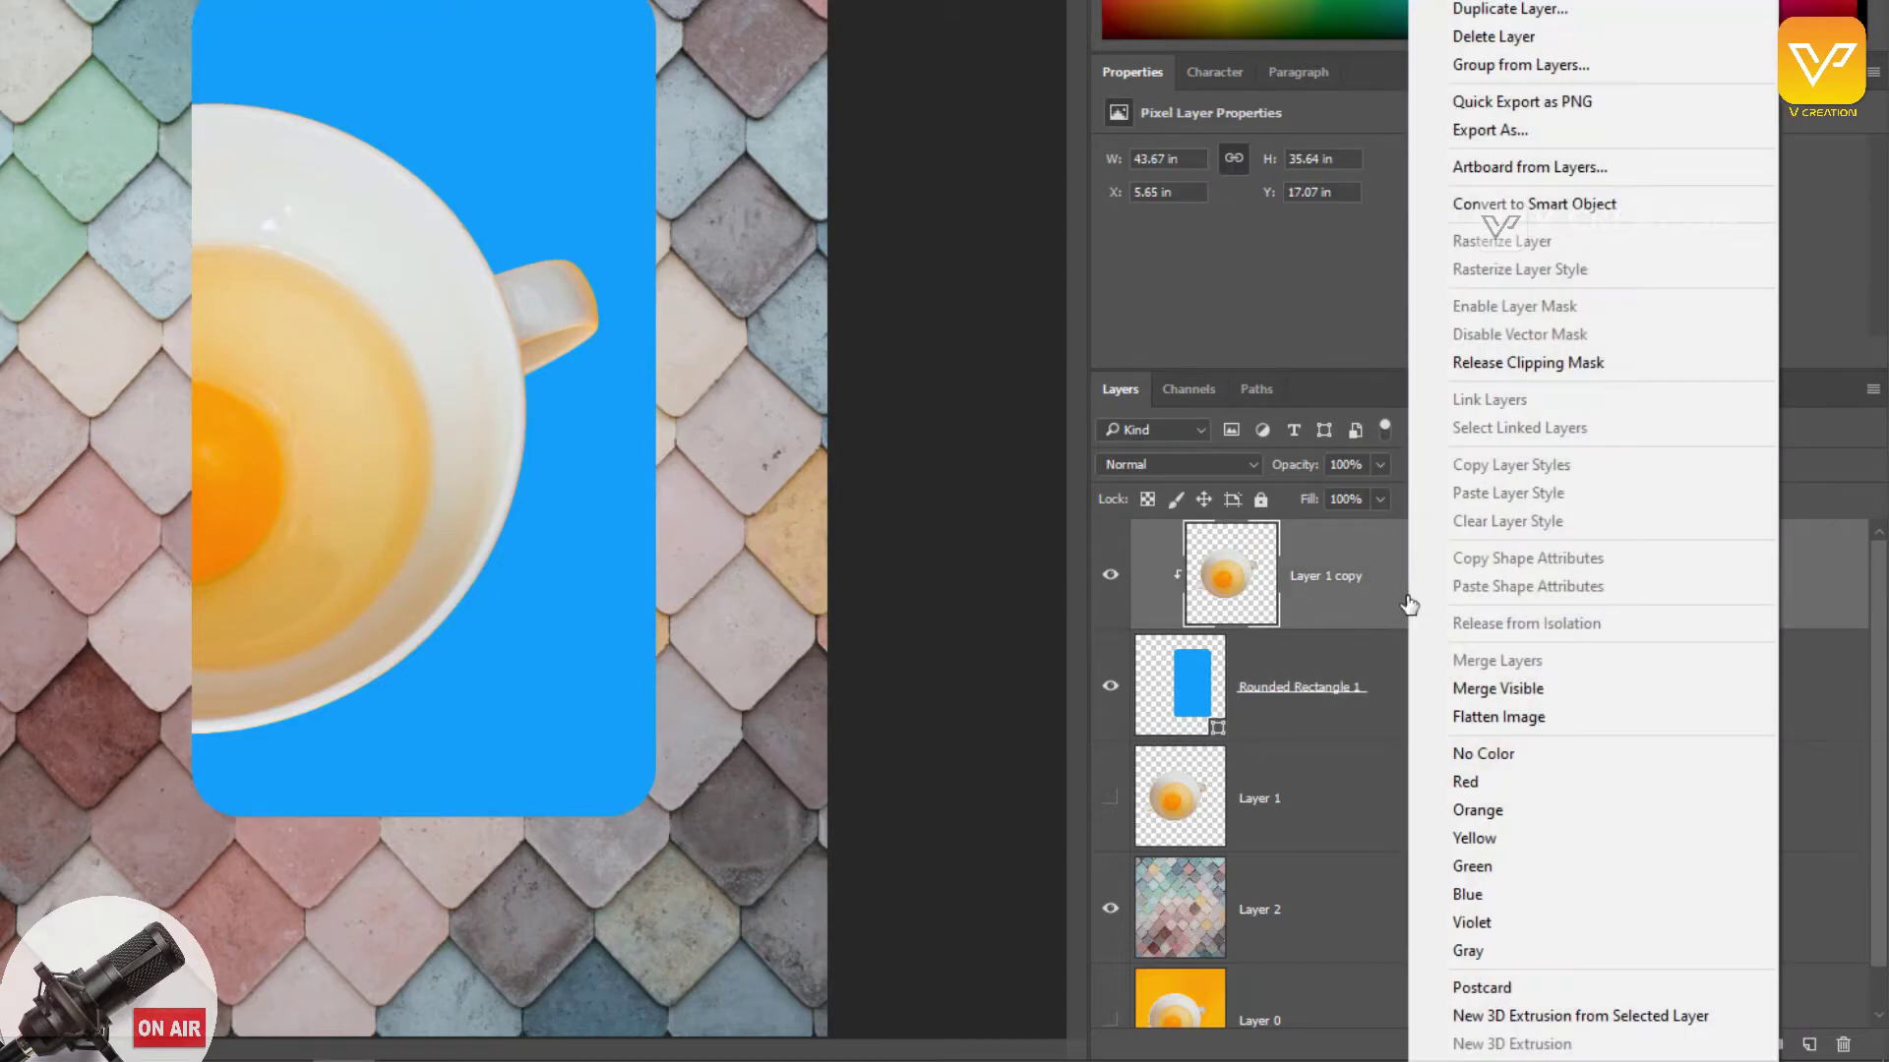
left_click(1584, 372)
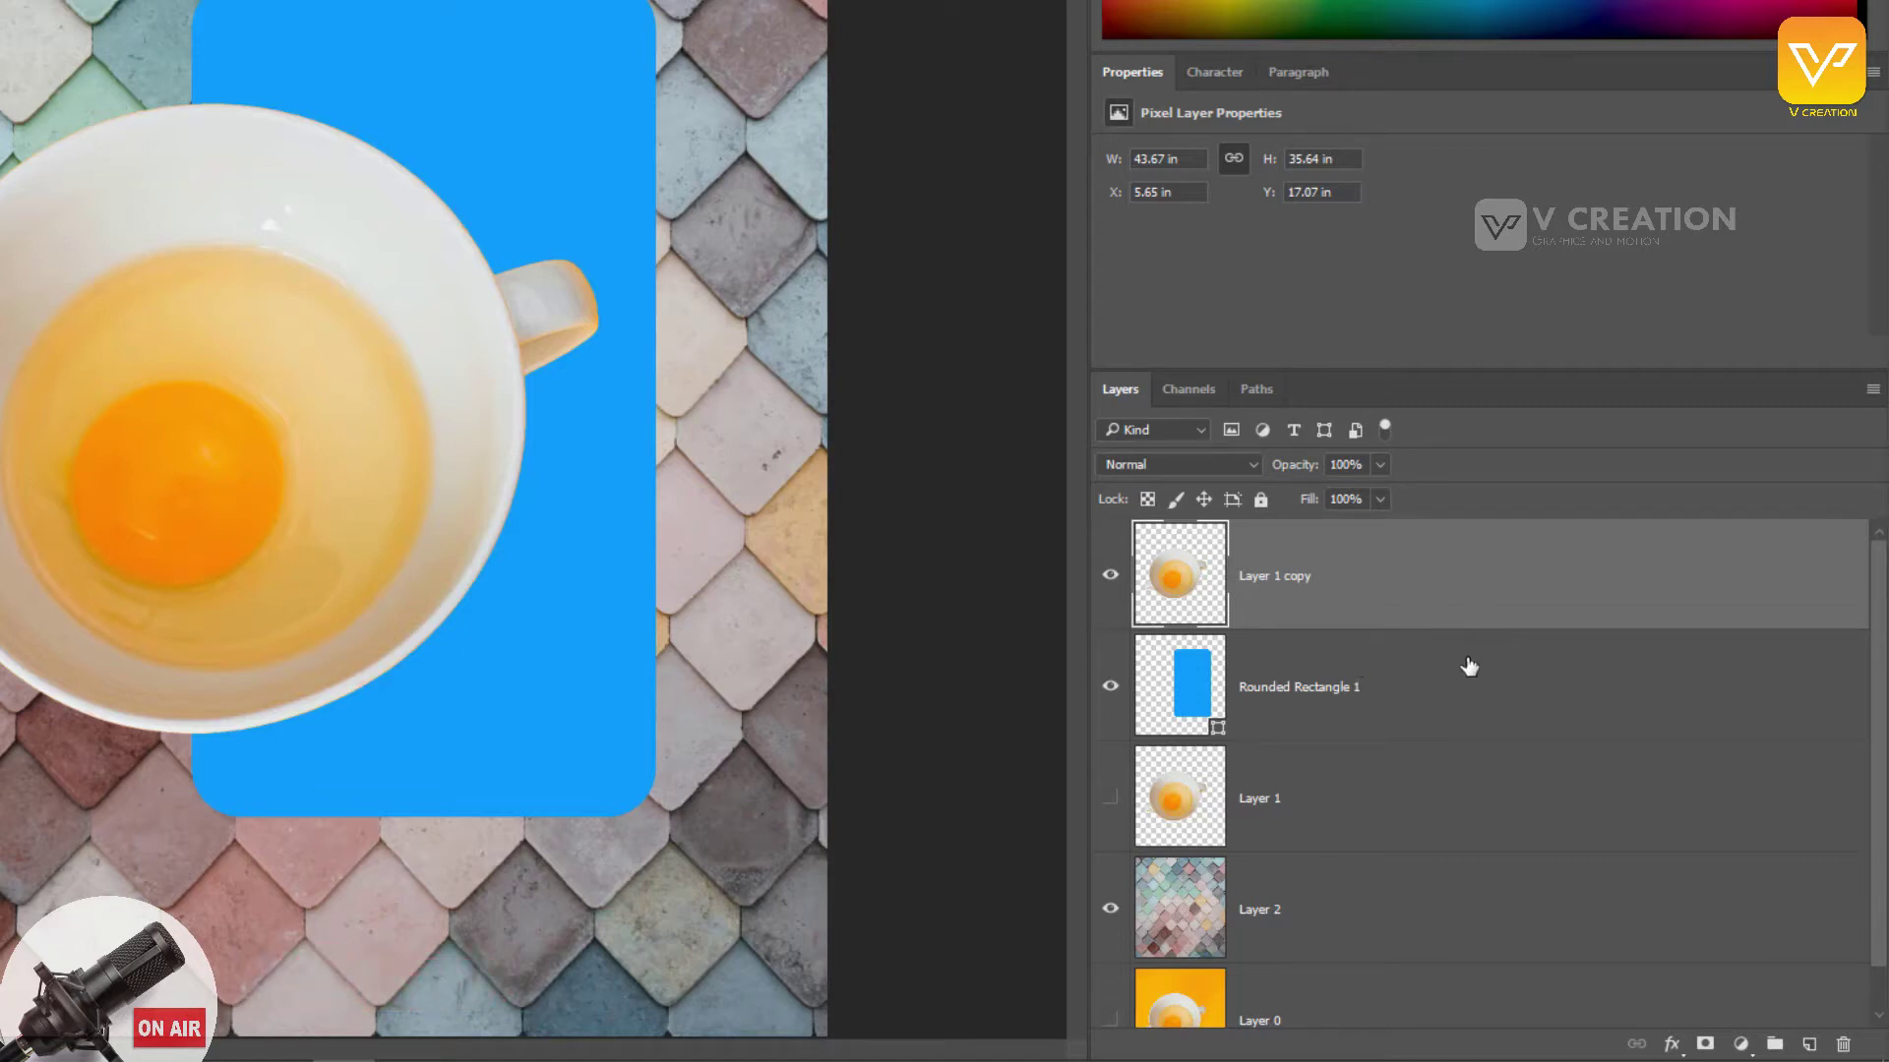
Step: Clip Layer 1 copy to Rounded Rectangle 1 directly at their shared layer boundary, and release the clipping mask again
left_click_drag(1471, 660, 1522, 629)
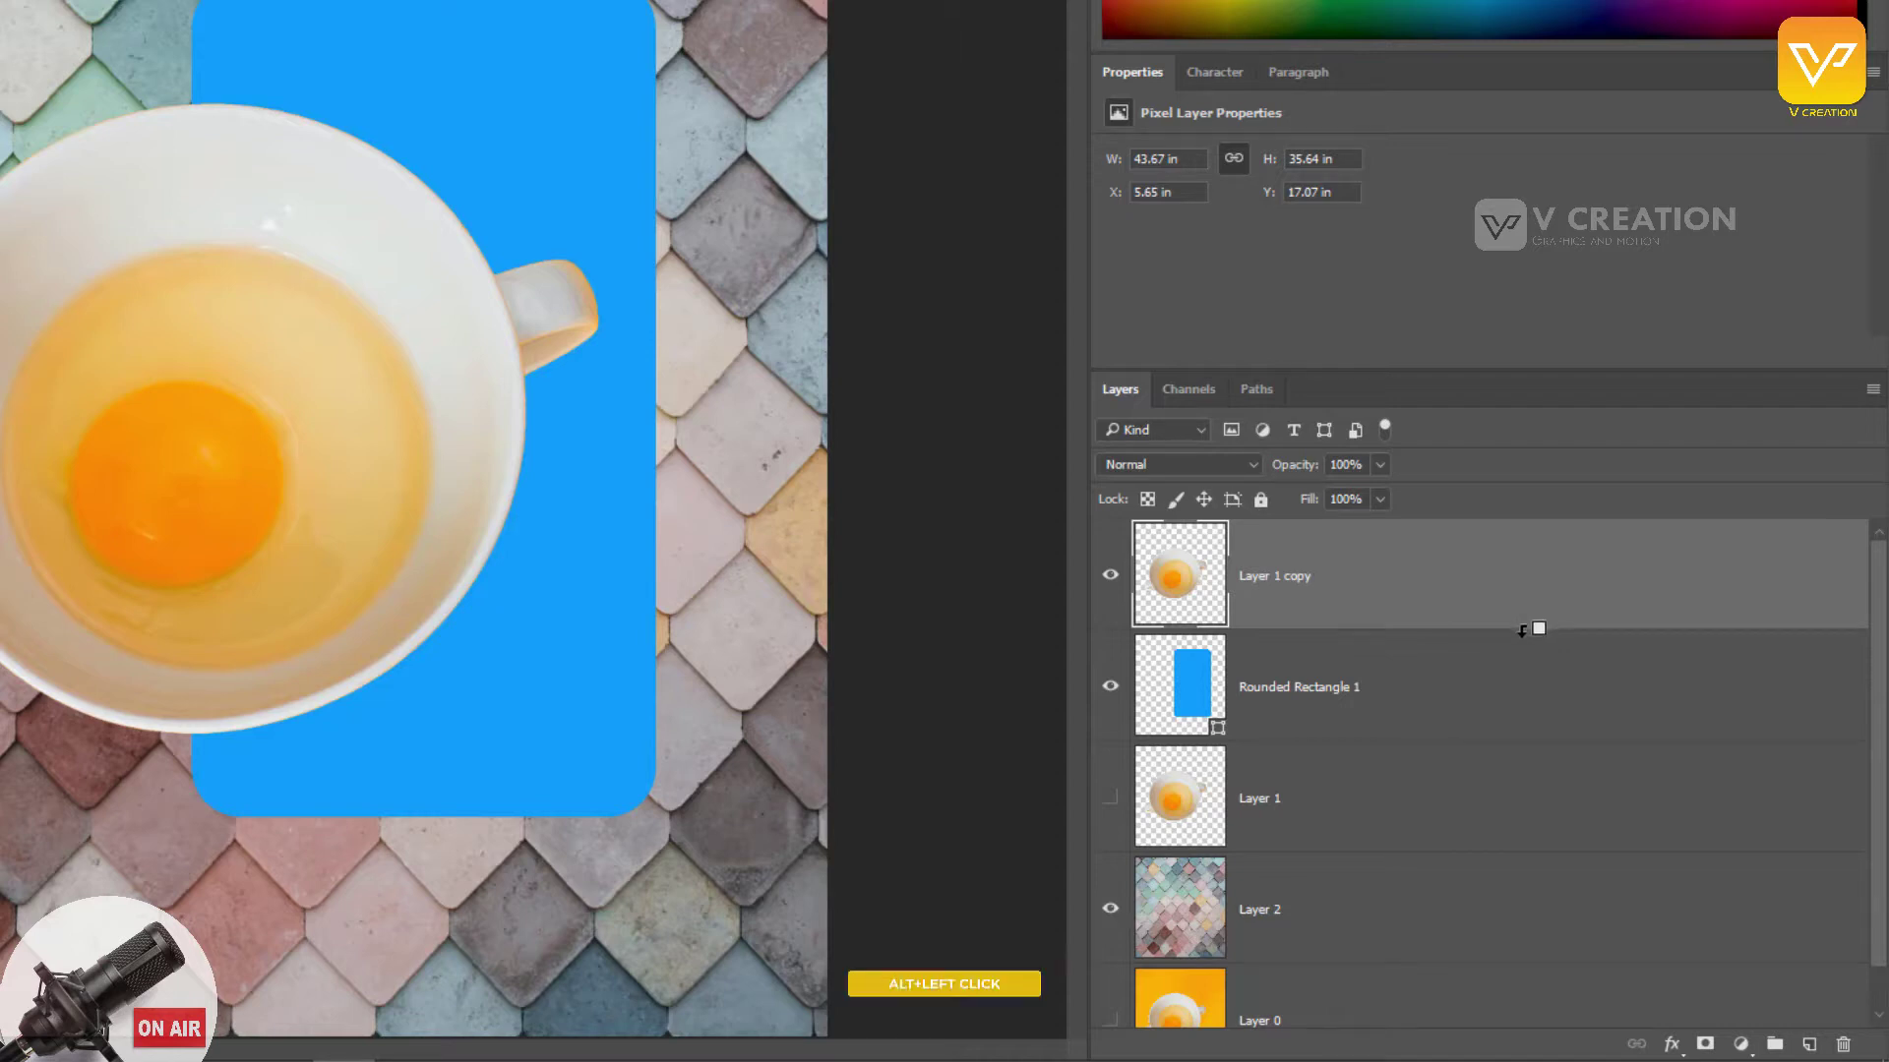
left_click(1522, 629, "alt")
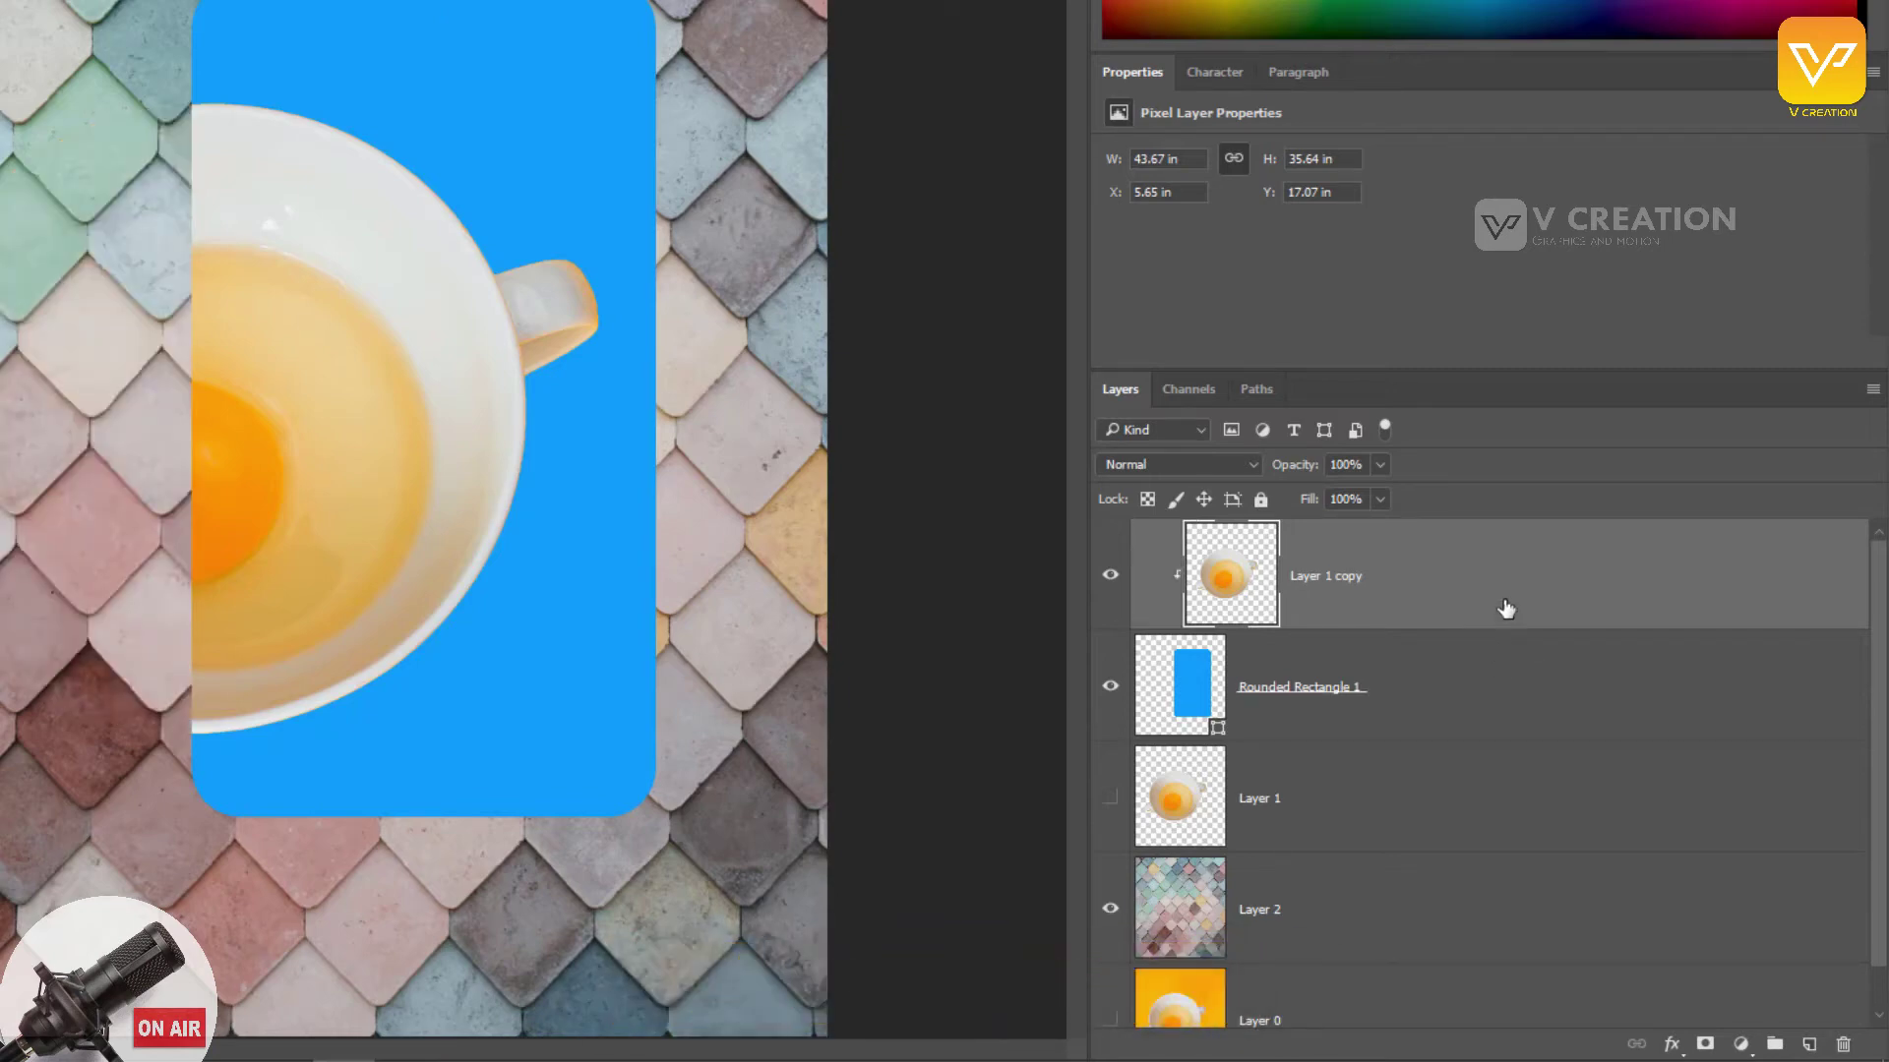
right_click(1501, 607)
left_click(1526, 362)
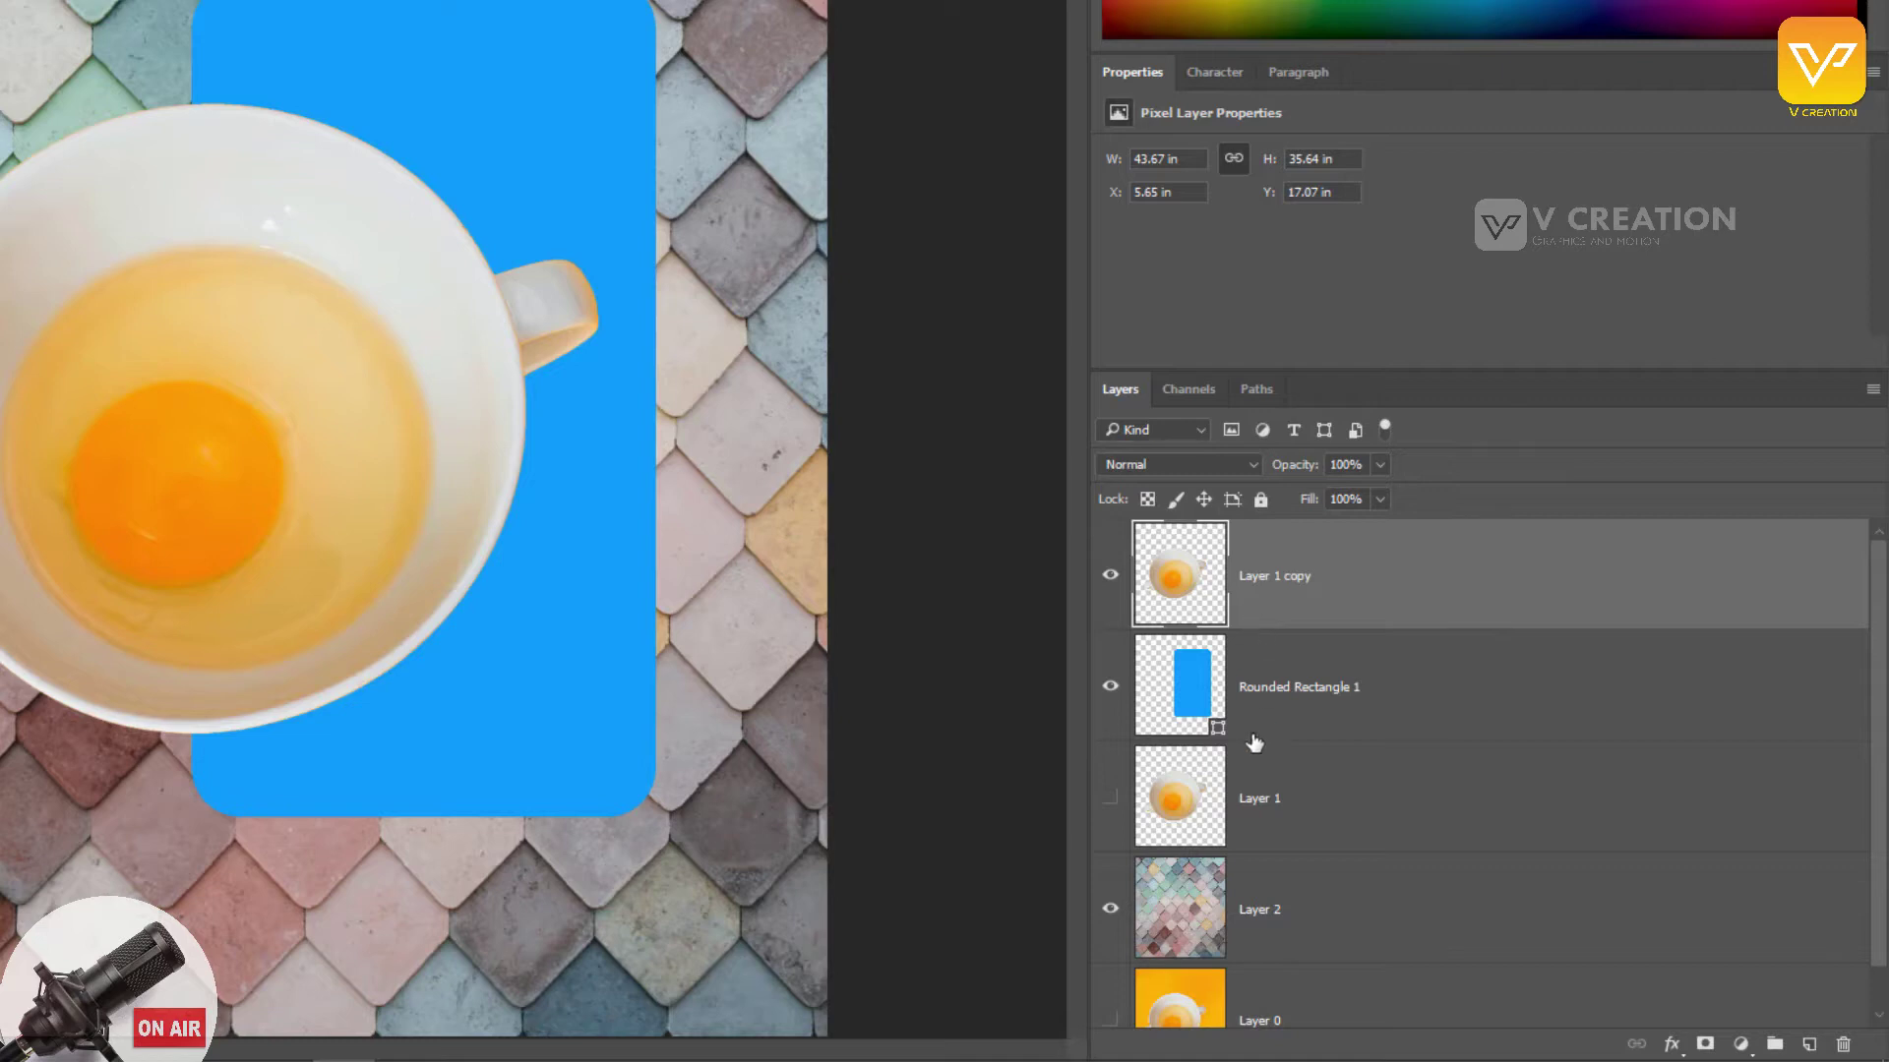
Step: Delete Rounded Rectangle 1 and Layer 1 copy, and show Layer 1
left_click(1375, 685)
key("Delete")
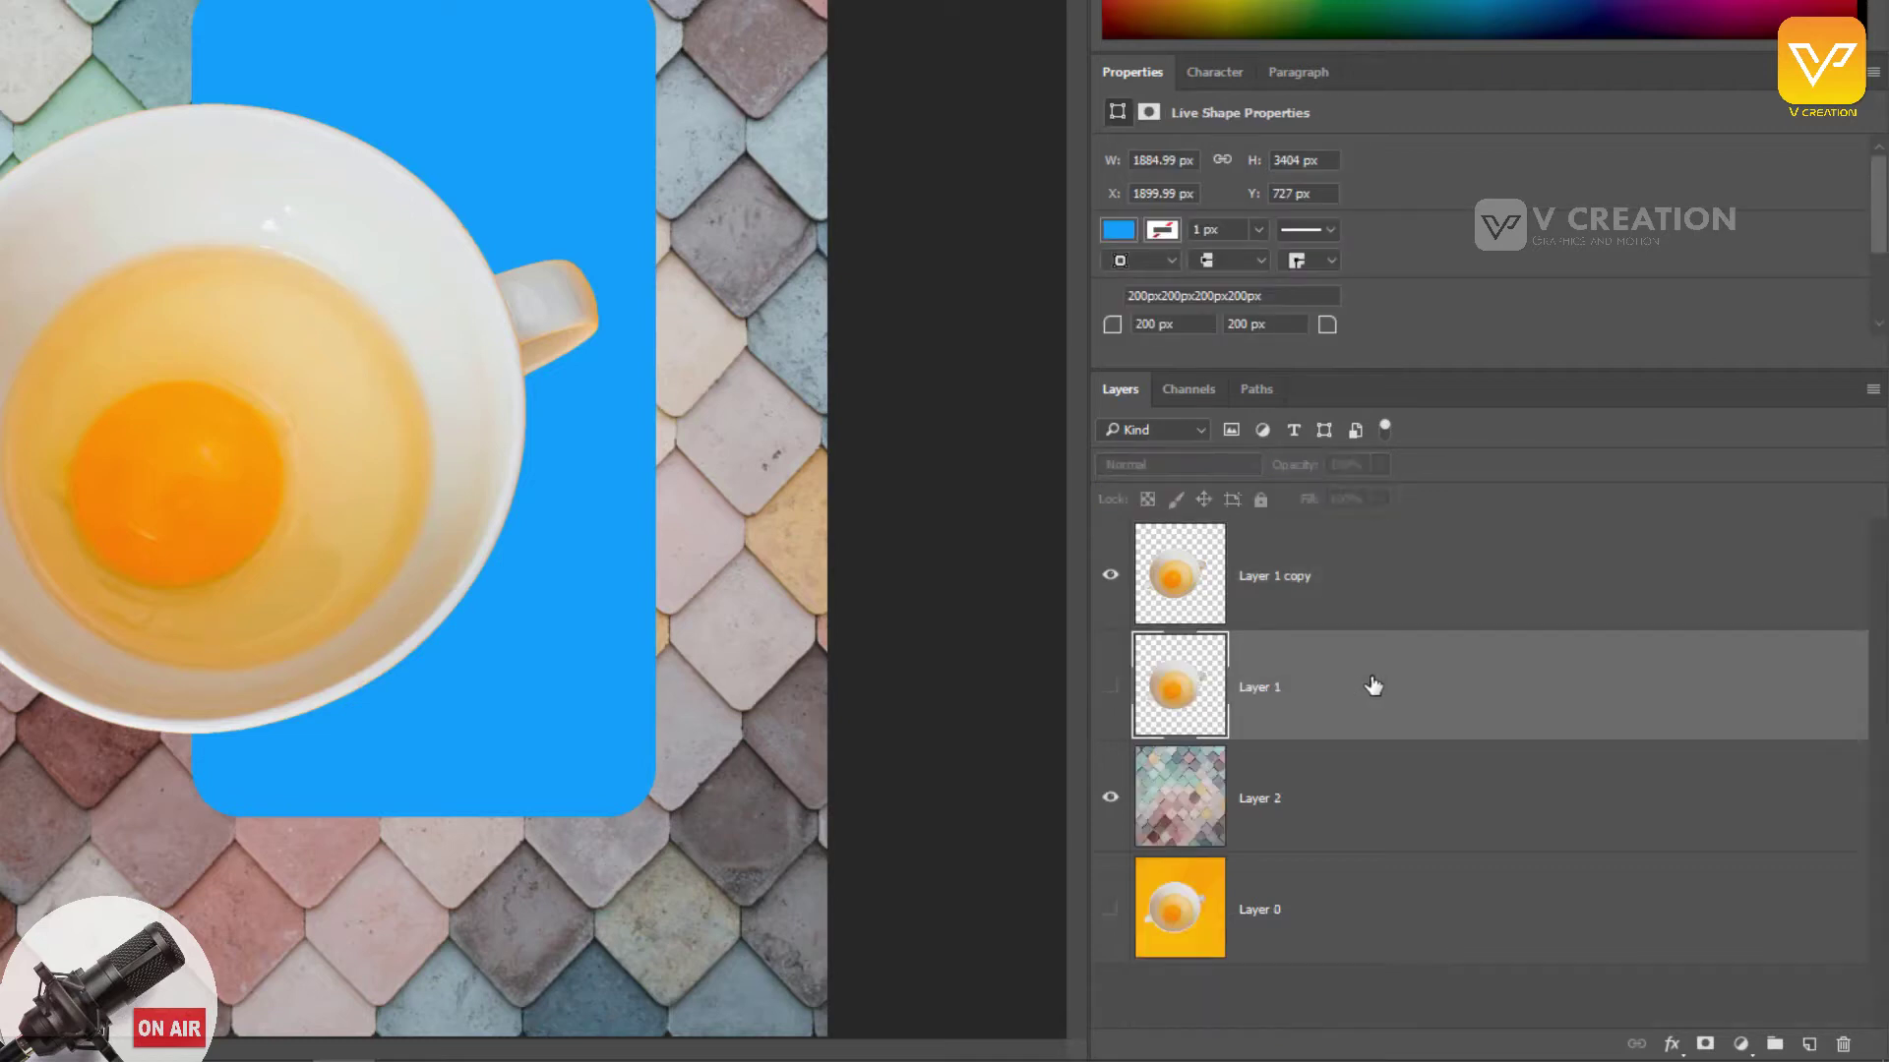
left_click(1256, 590)
key("Delete")
left_click(1110, 575)
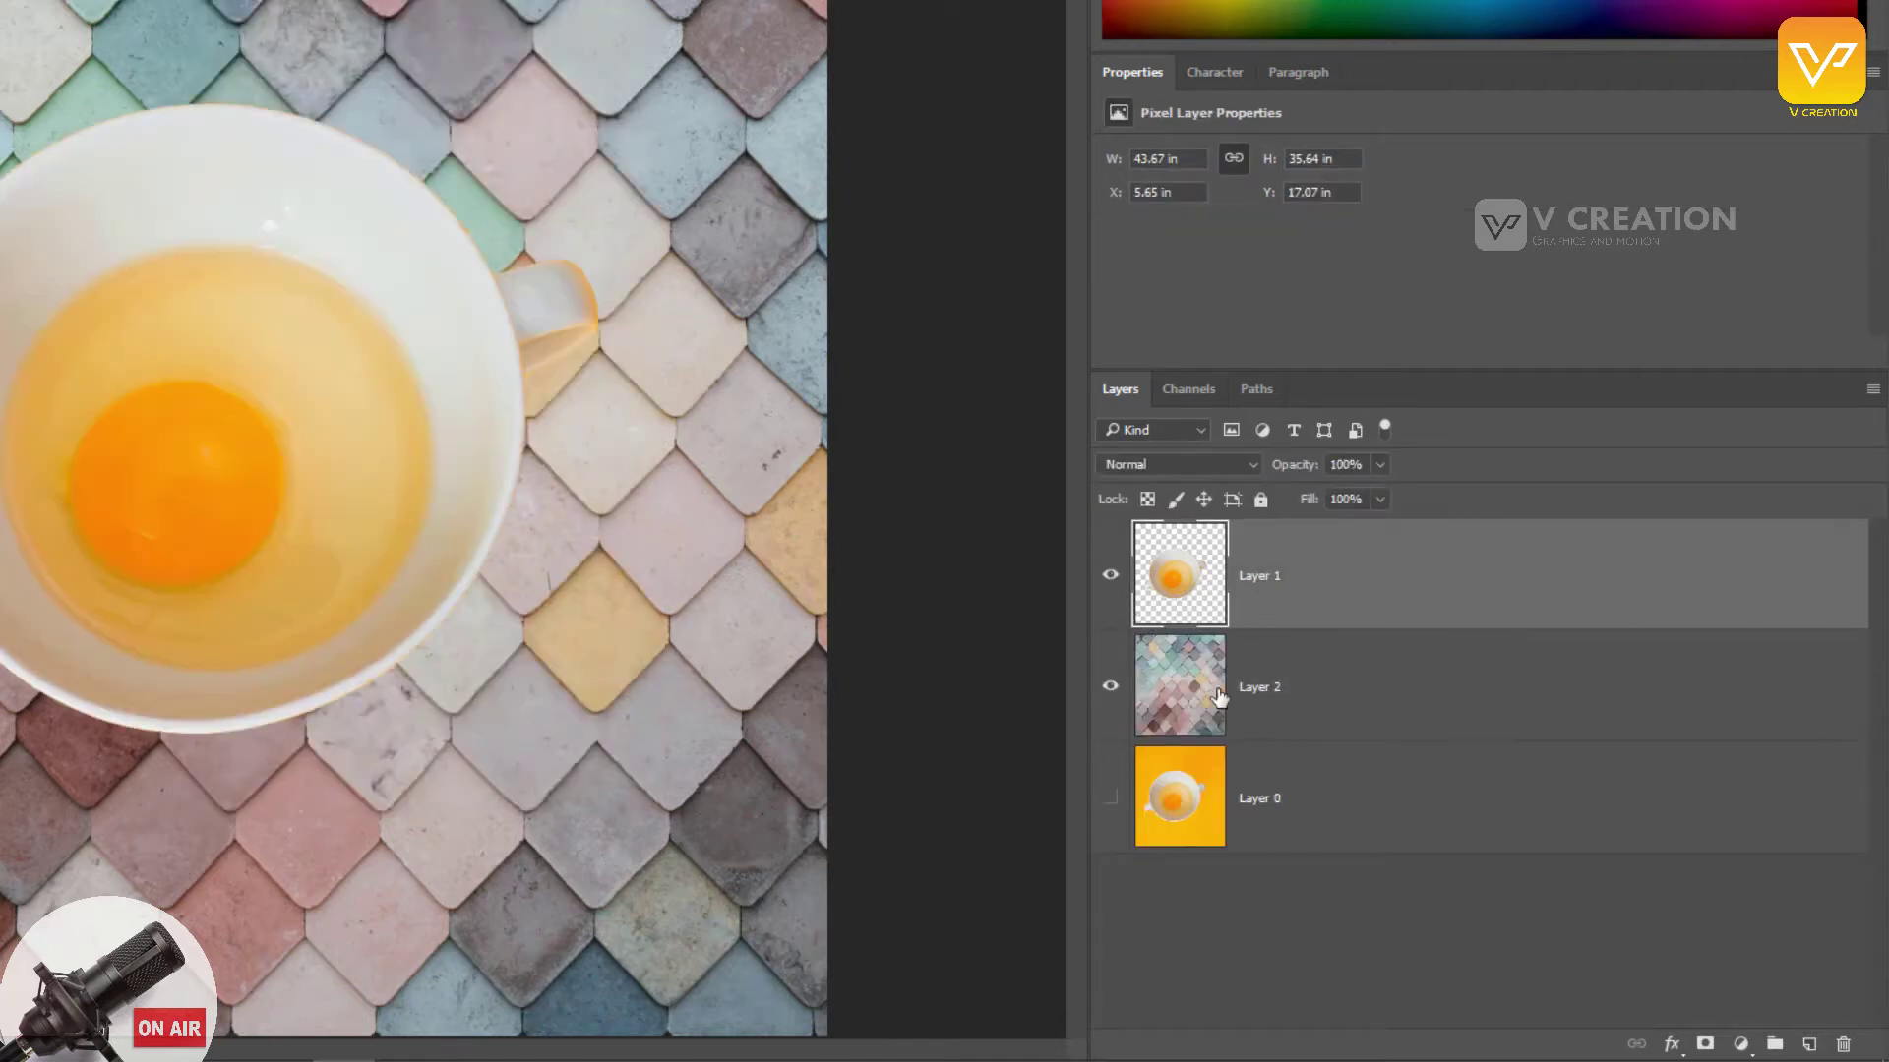
Step: Hide Layer 2 and show Layer 0, the orange original photo
left_click(1308, 700)
left_click(1109, 686)
left_click(1110, 797)
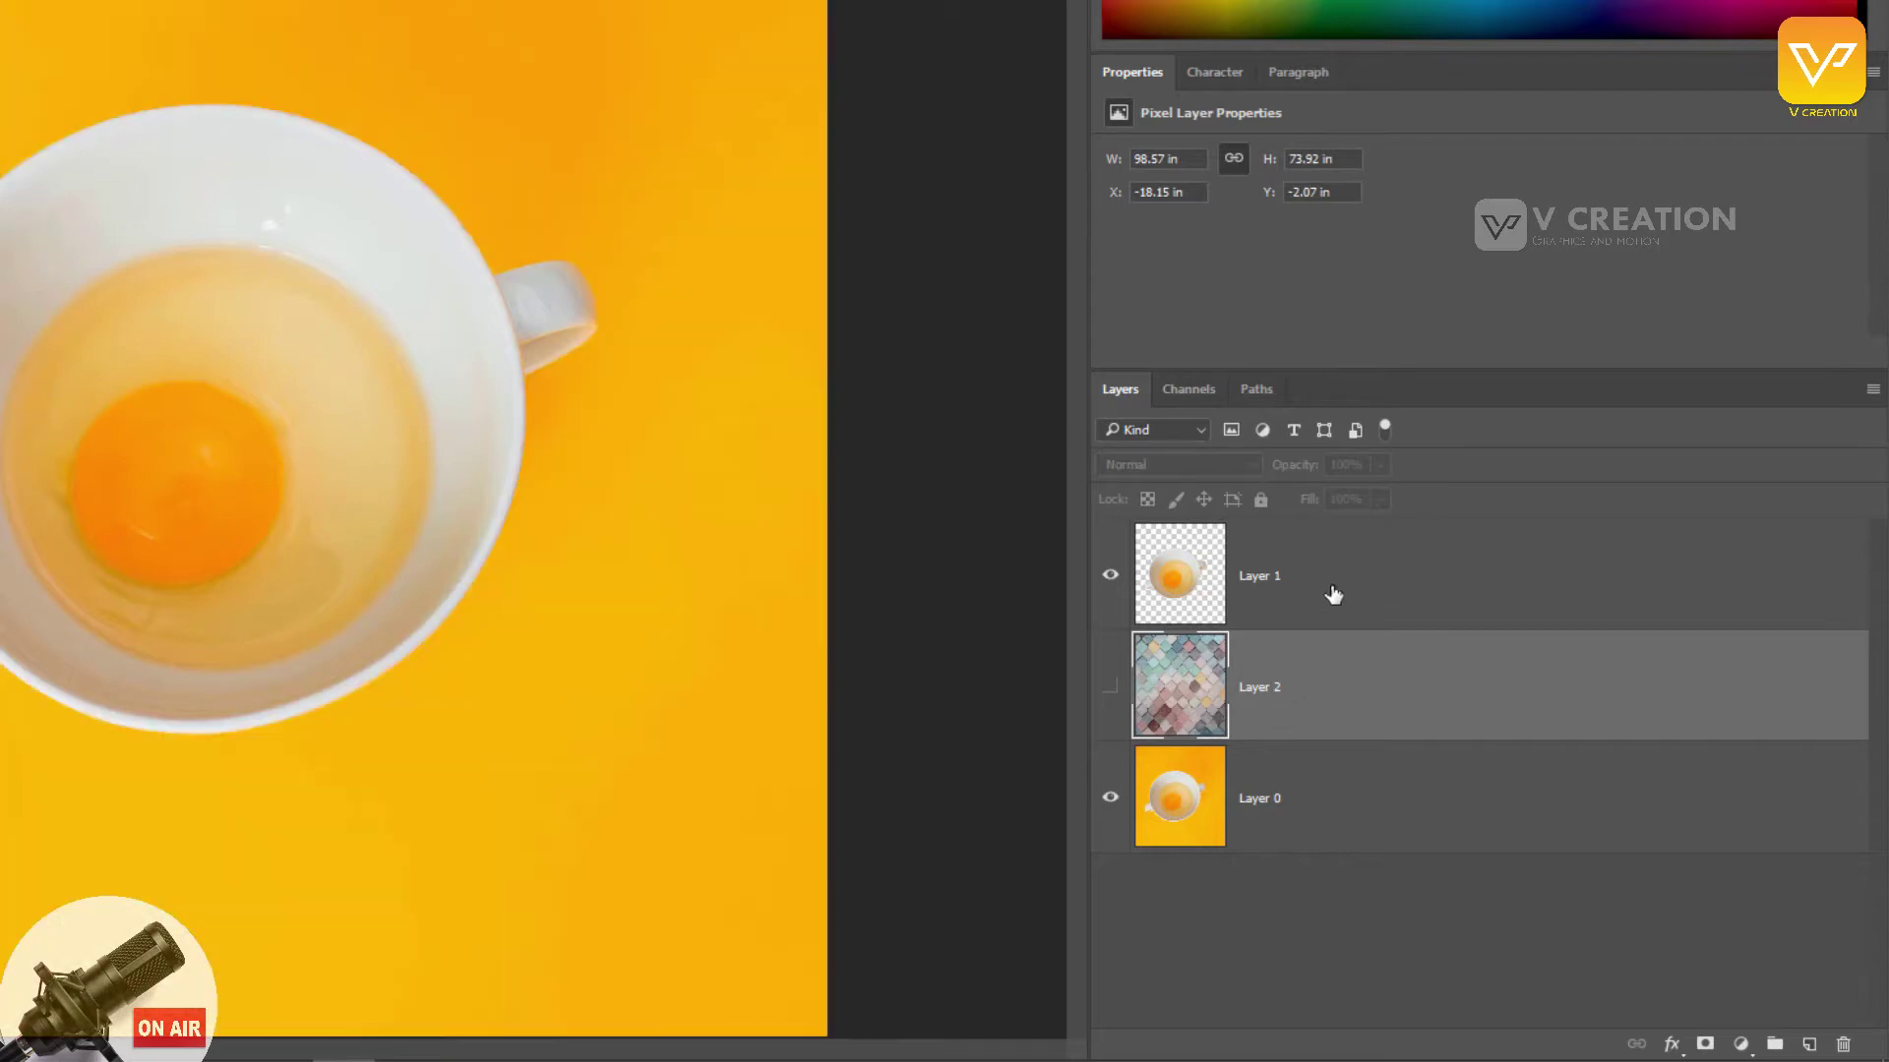
Step: Make Layer 2 the active layer and show the tile pattern again
left_click(1333, 594)
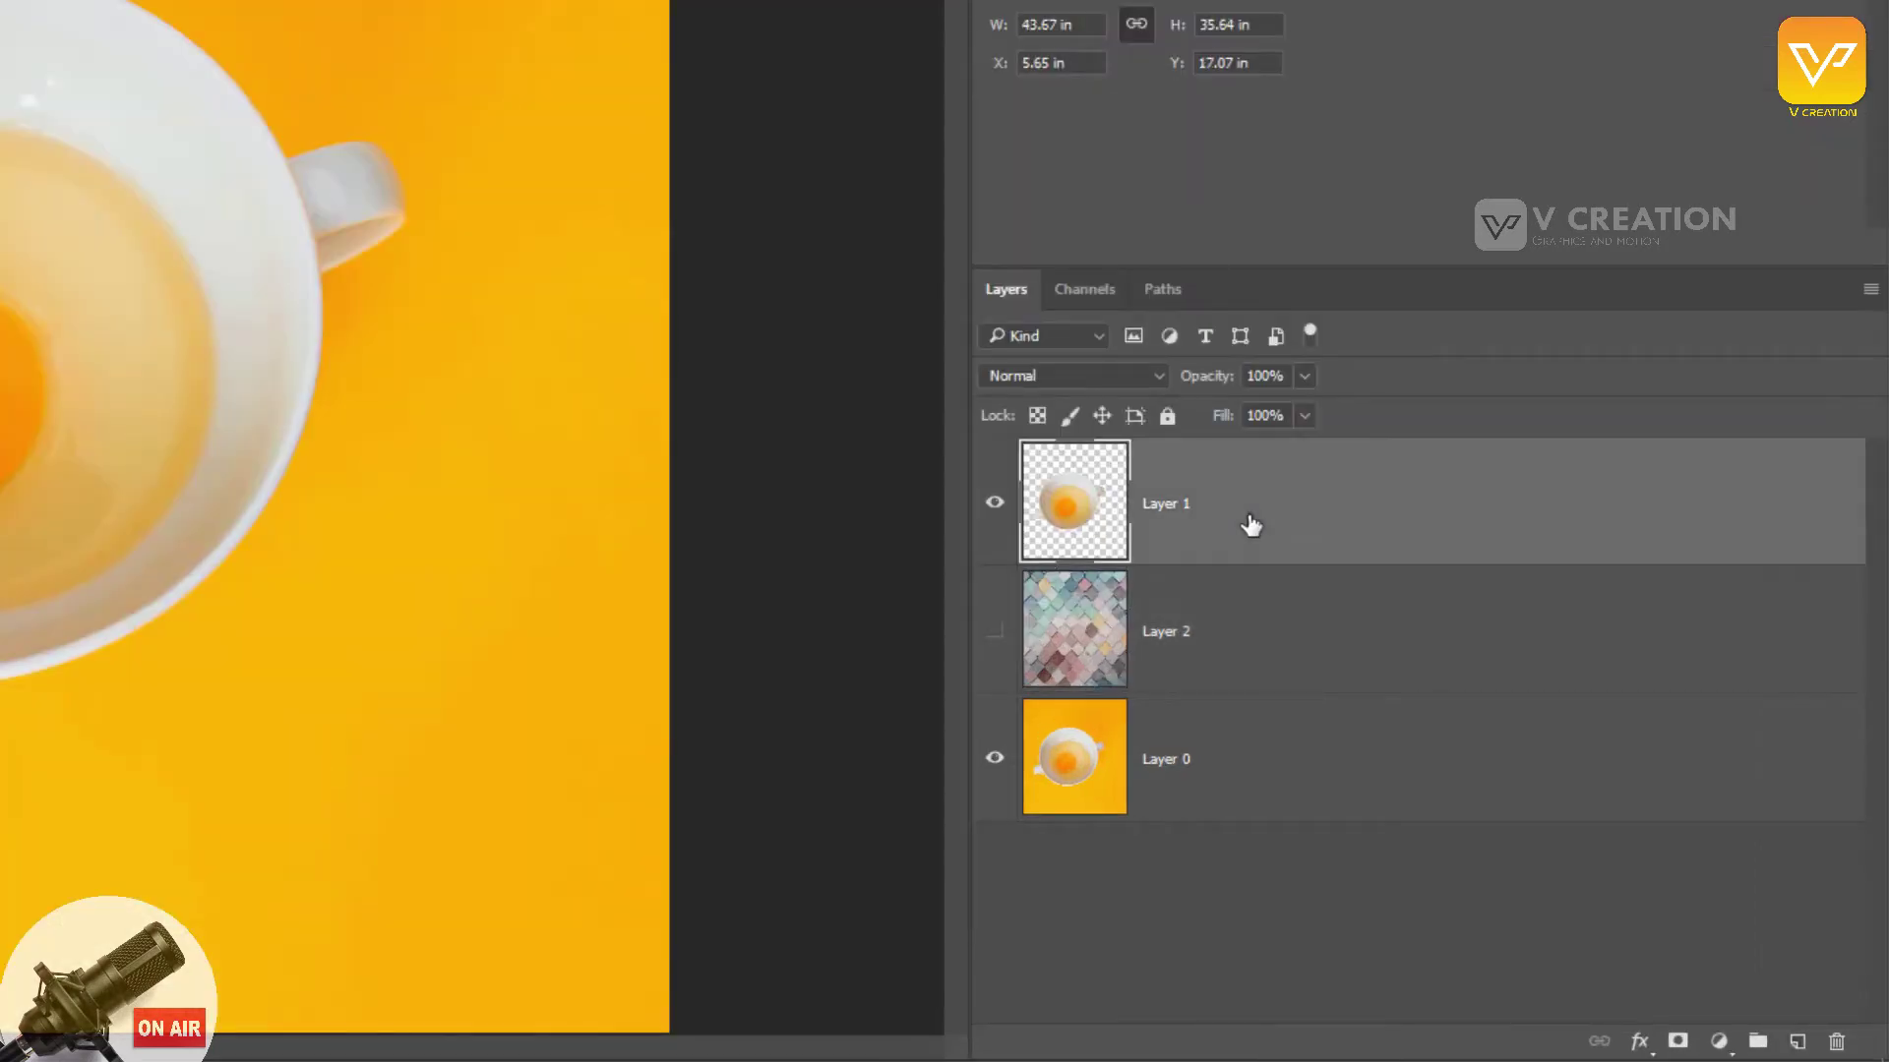
left_click(1273, 668)
left_click(1185, 502)
left_click(1129, 654)
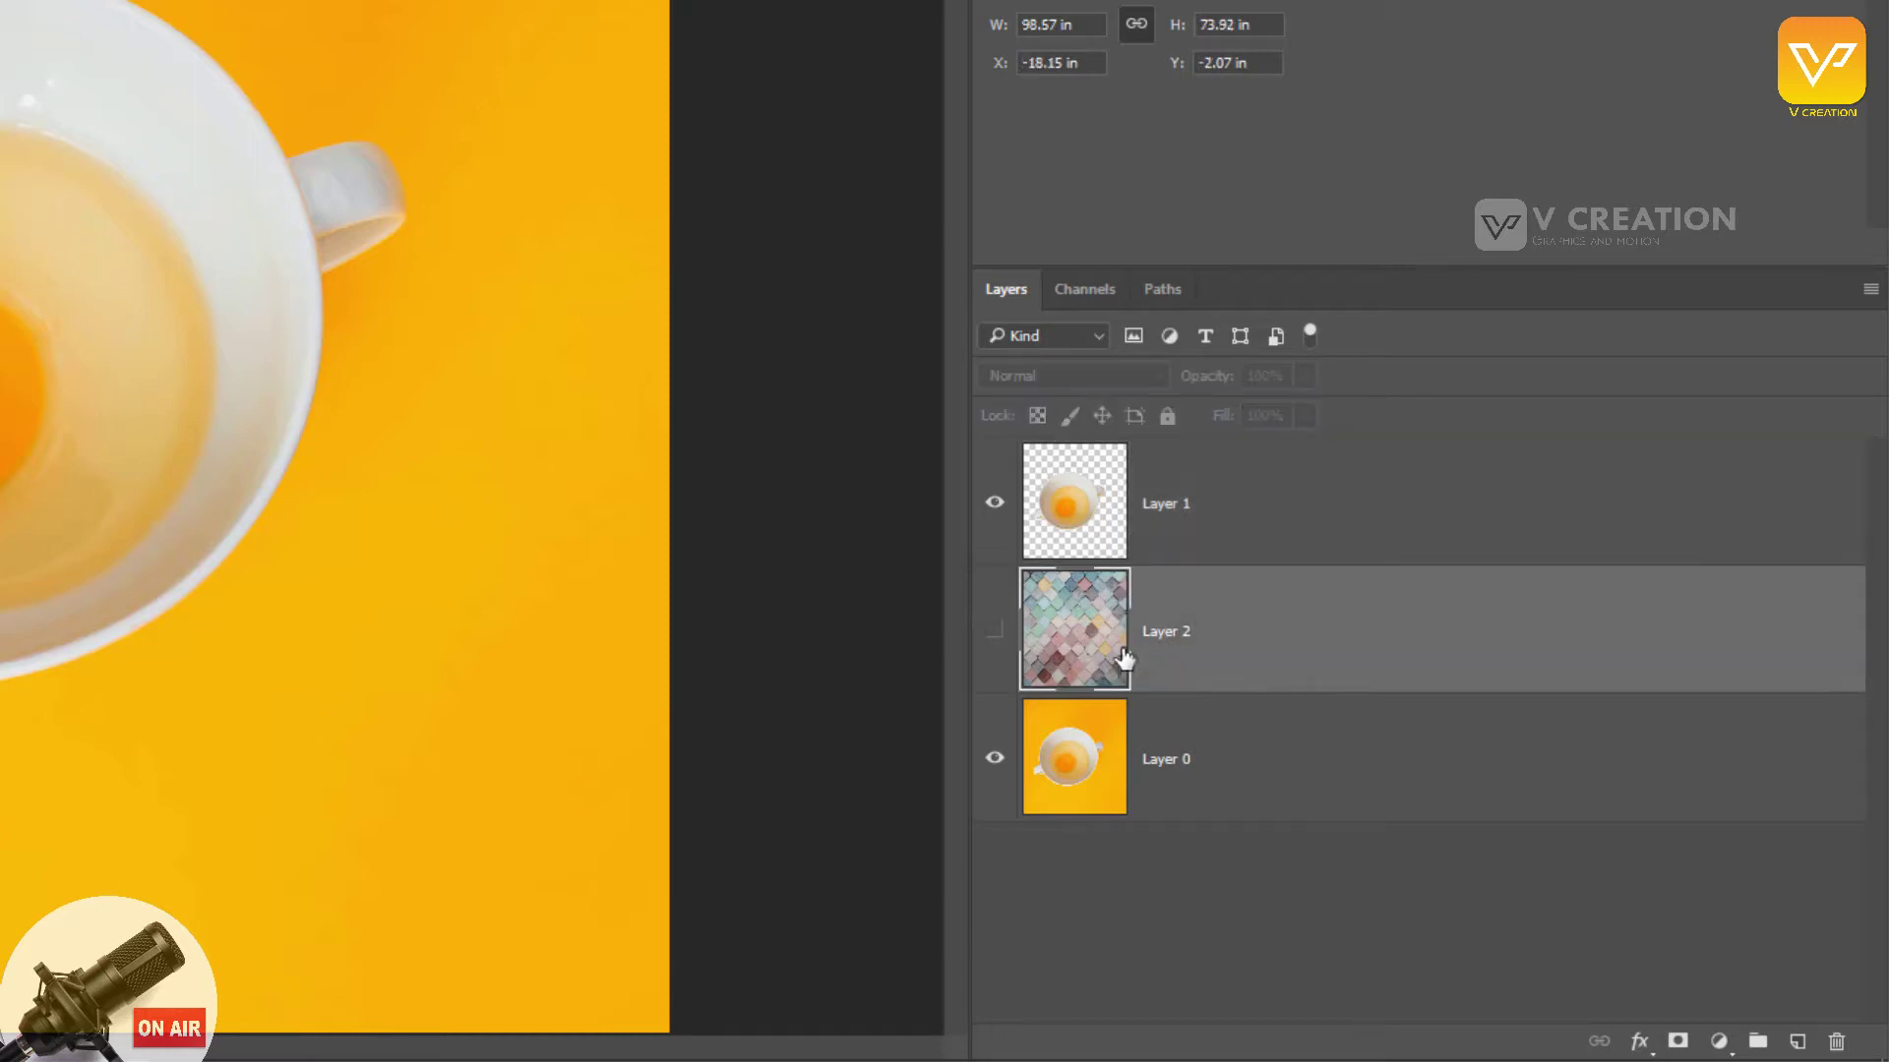
left_click(994, 630)
Step: Hide and re-show Layer 1 and Layer 2 in turn to compare what each contributes to the image
left_click(995, 503)
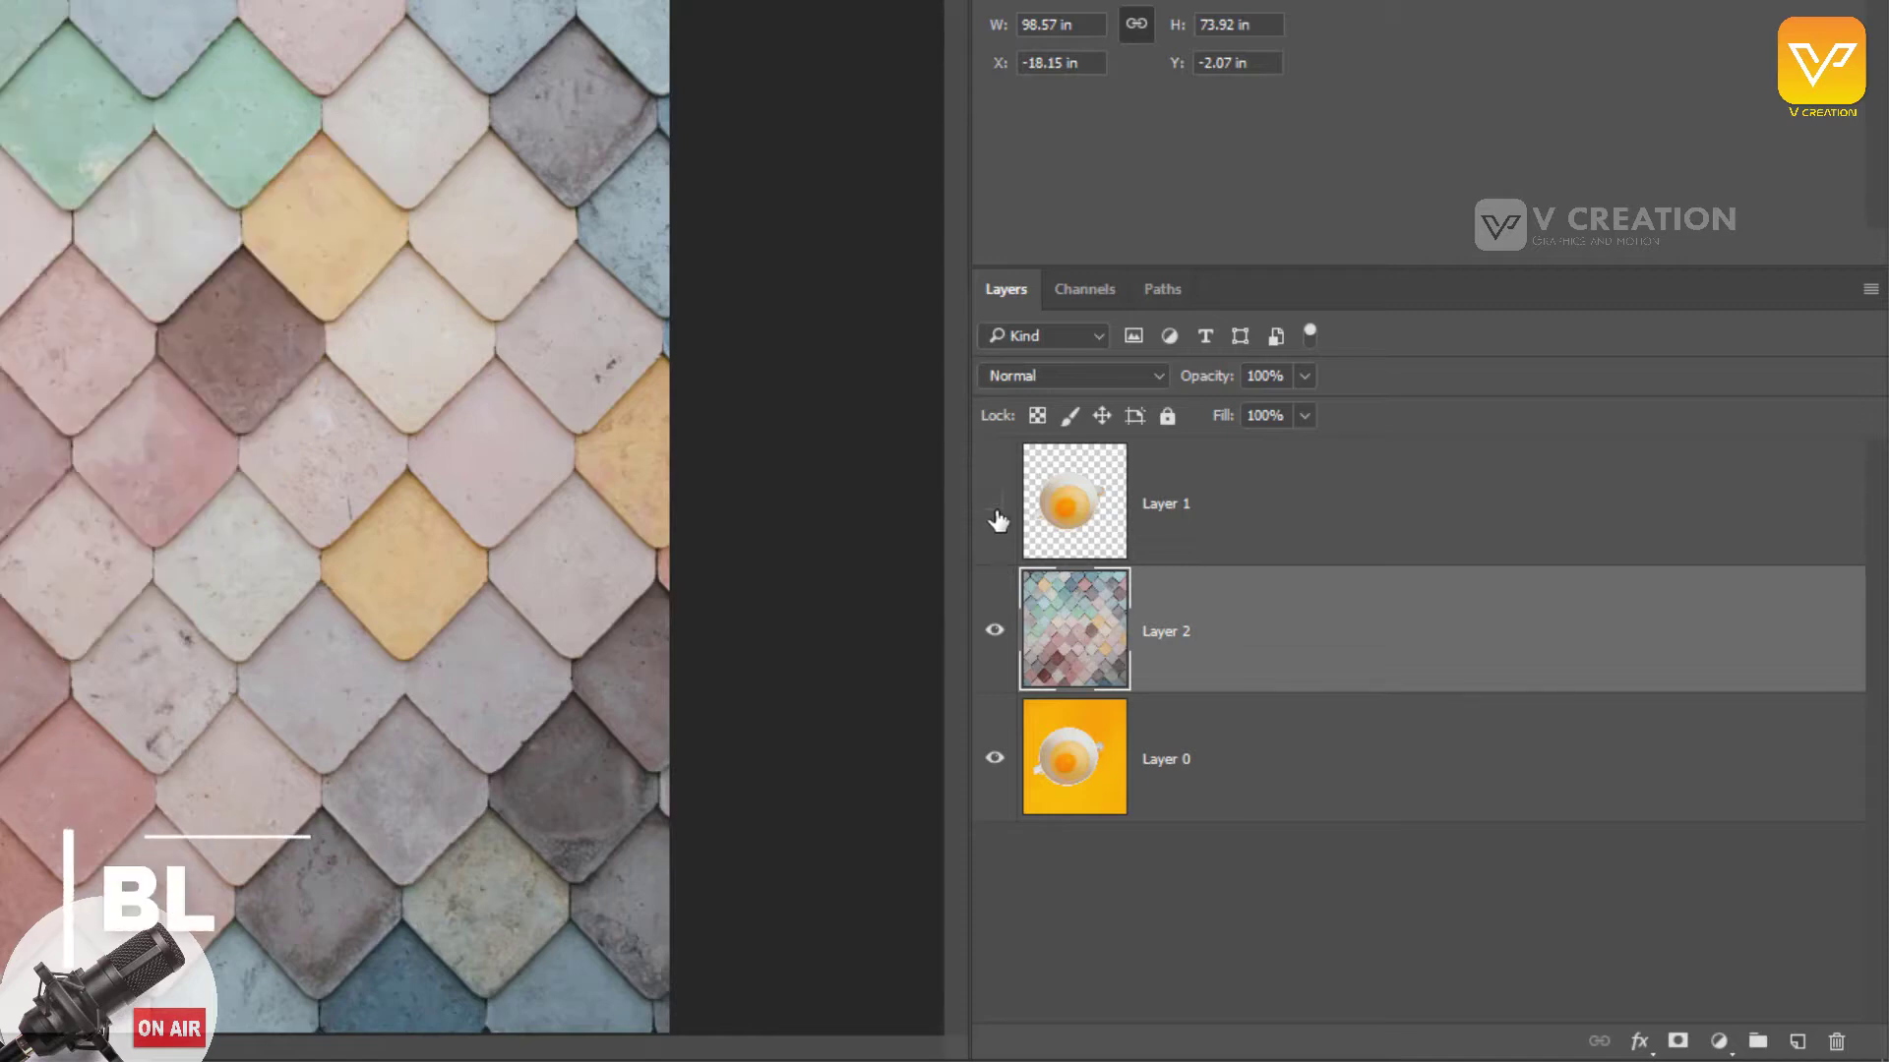
left_click(994, 503)
left_click(994, 634)
left_click(996, 637)
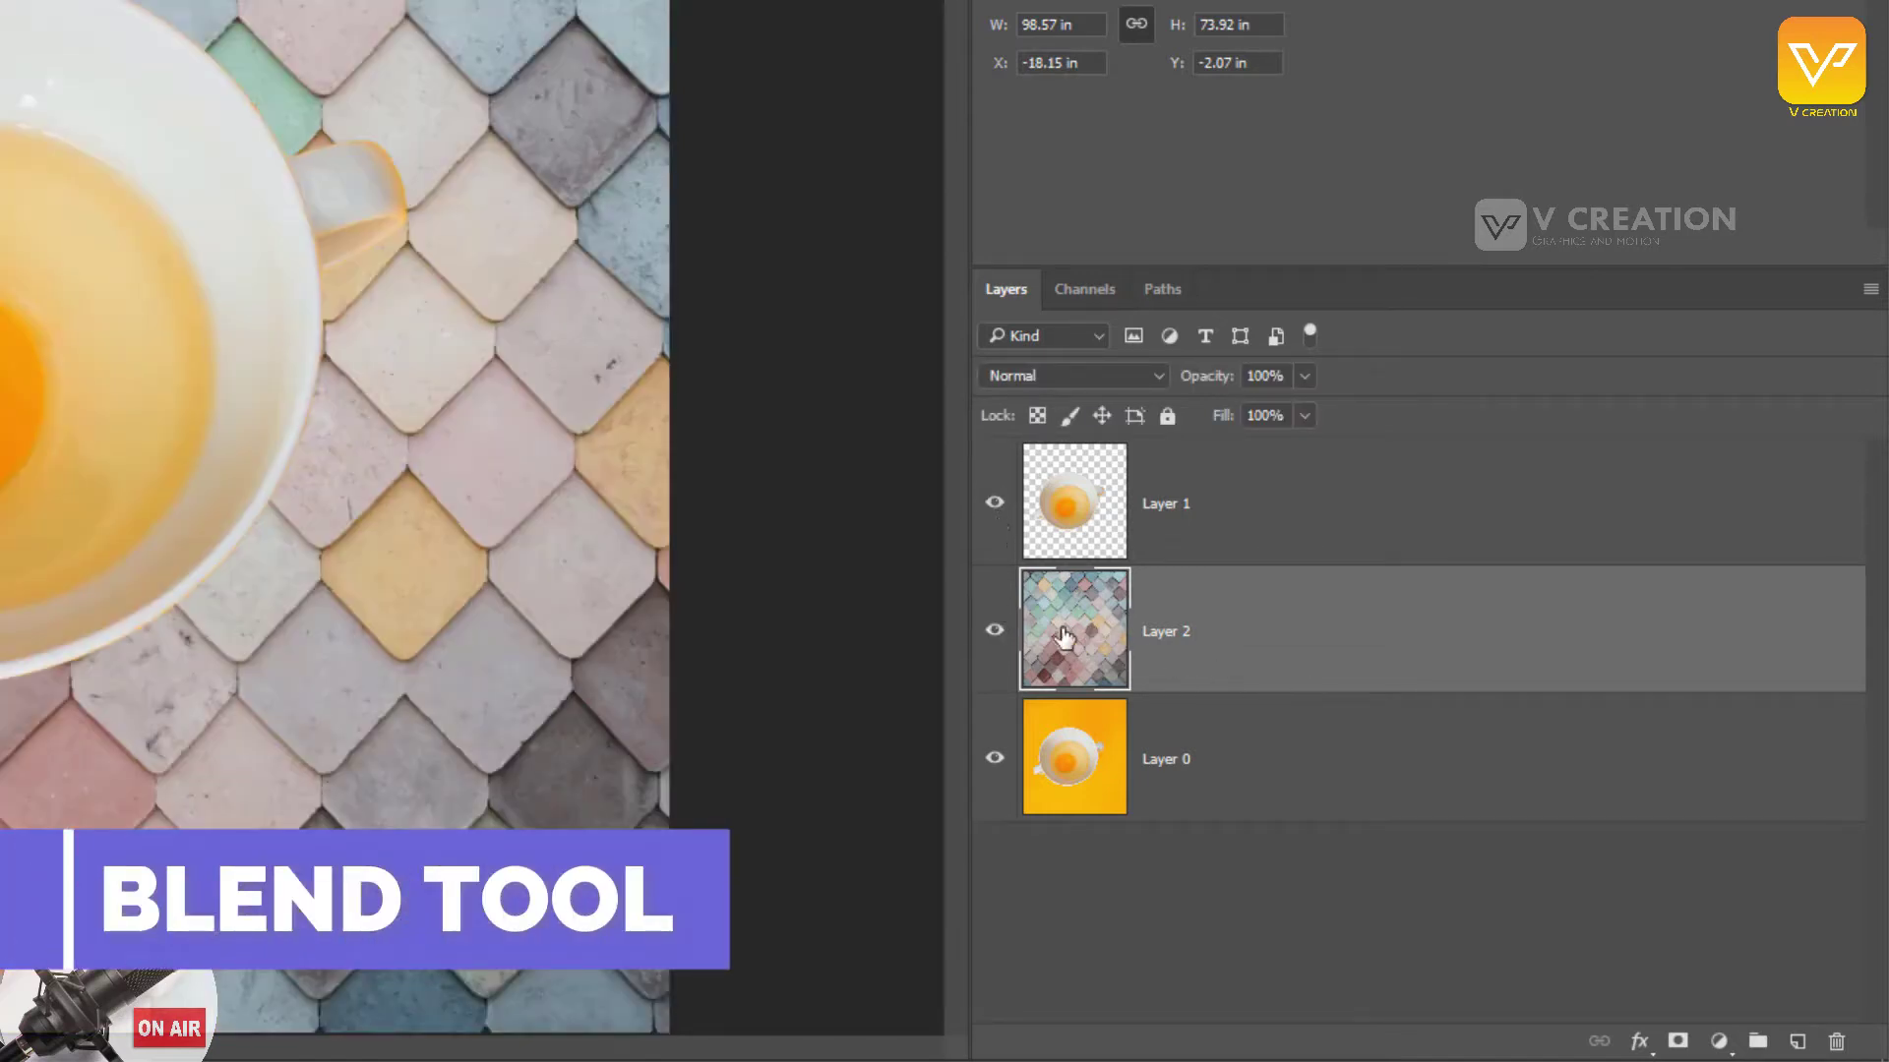
left_click(994, 632)
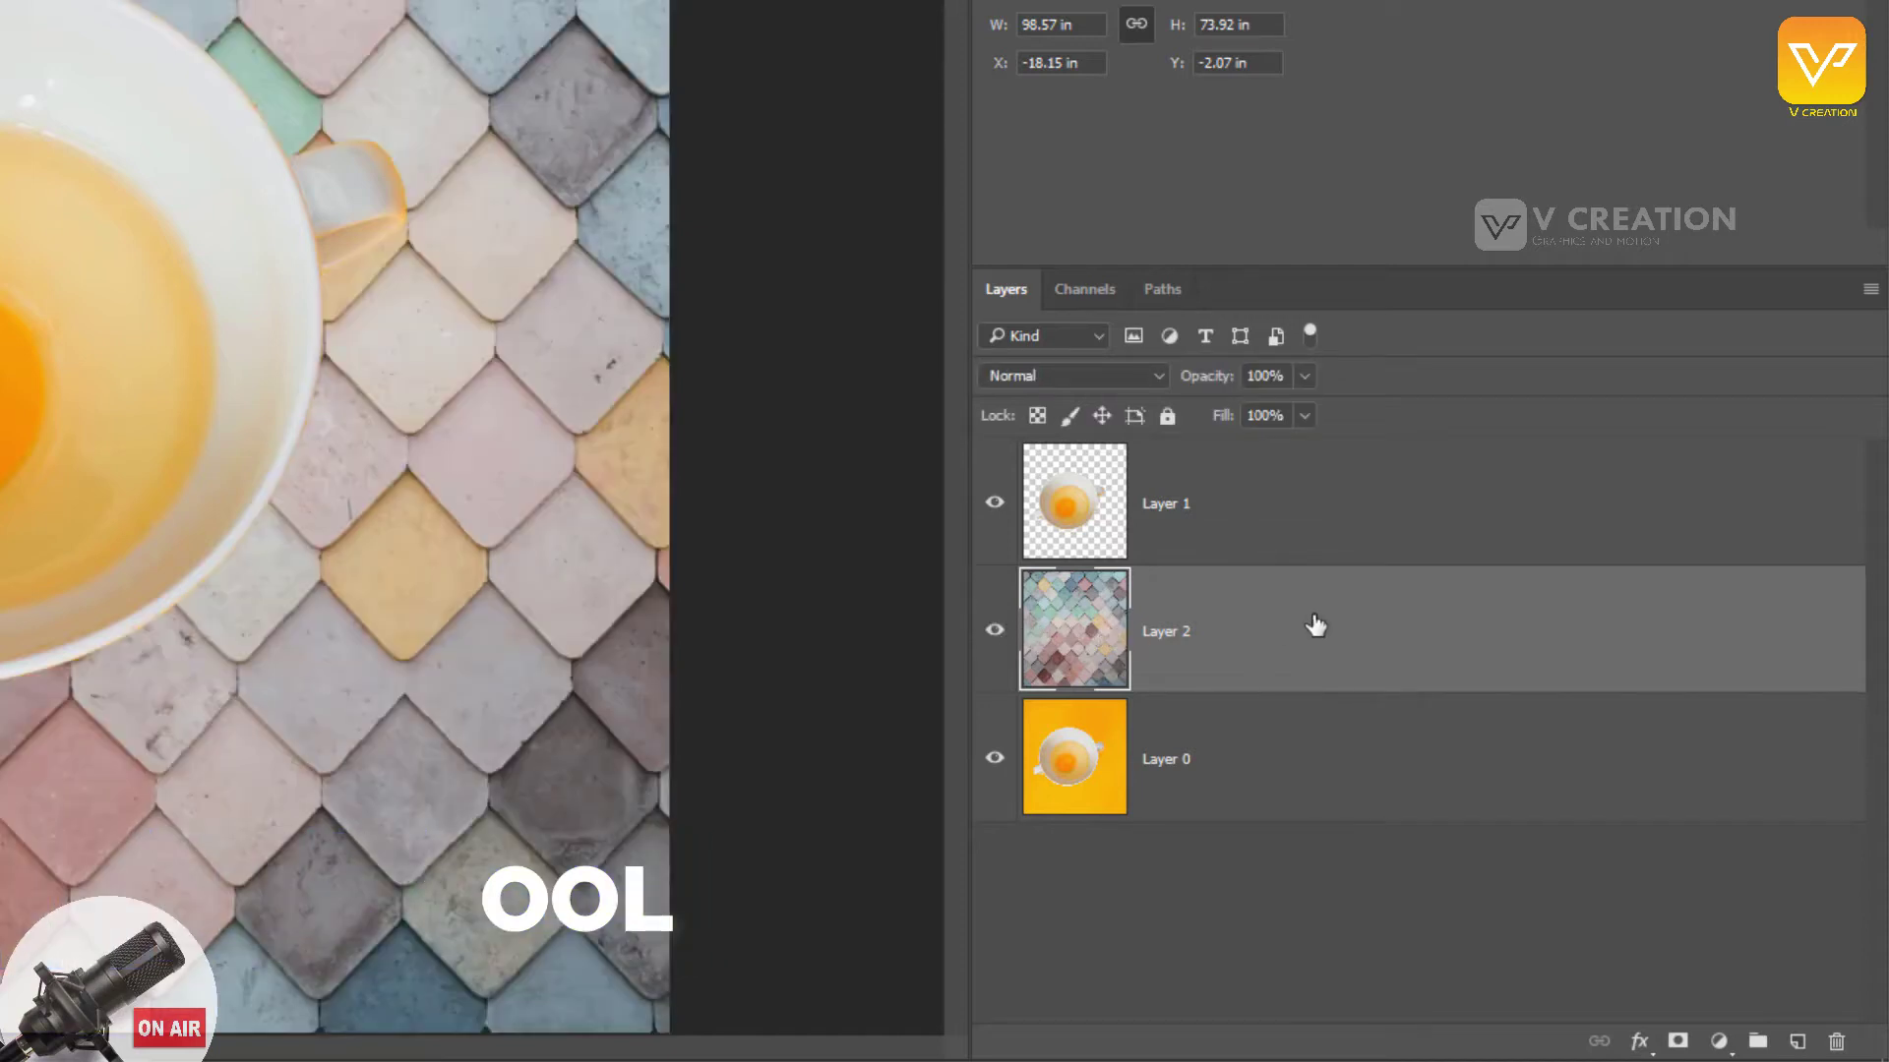
Step: Try the blend modes from Dissolve through Multiply to Linear Burn on Layer 2
left_click(1115, 376)
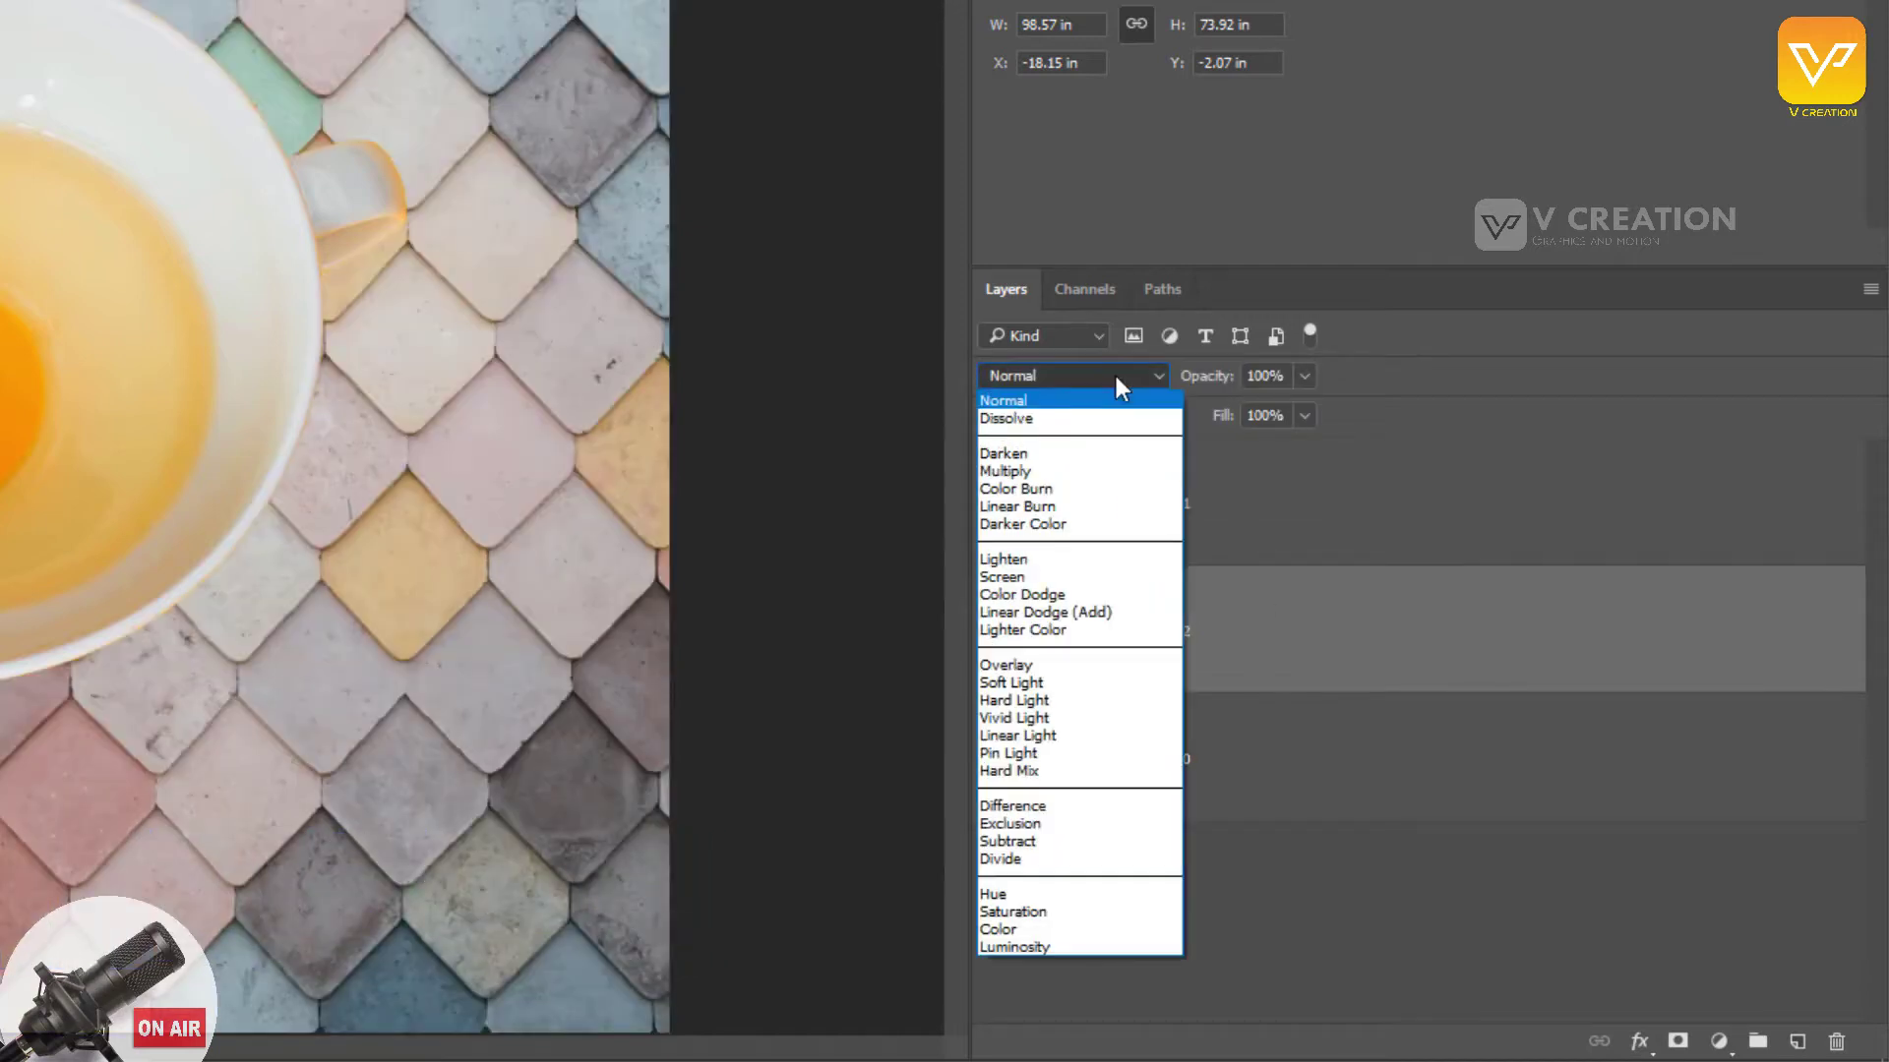
left_click(1115, 375)
left_click(1114, 374)
left_click(1114, 377)
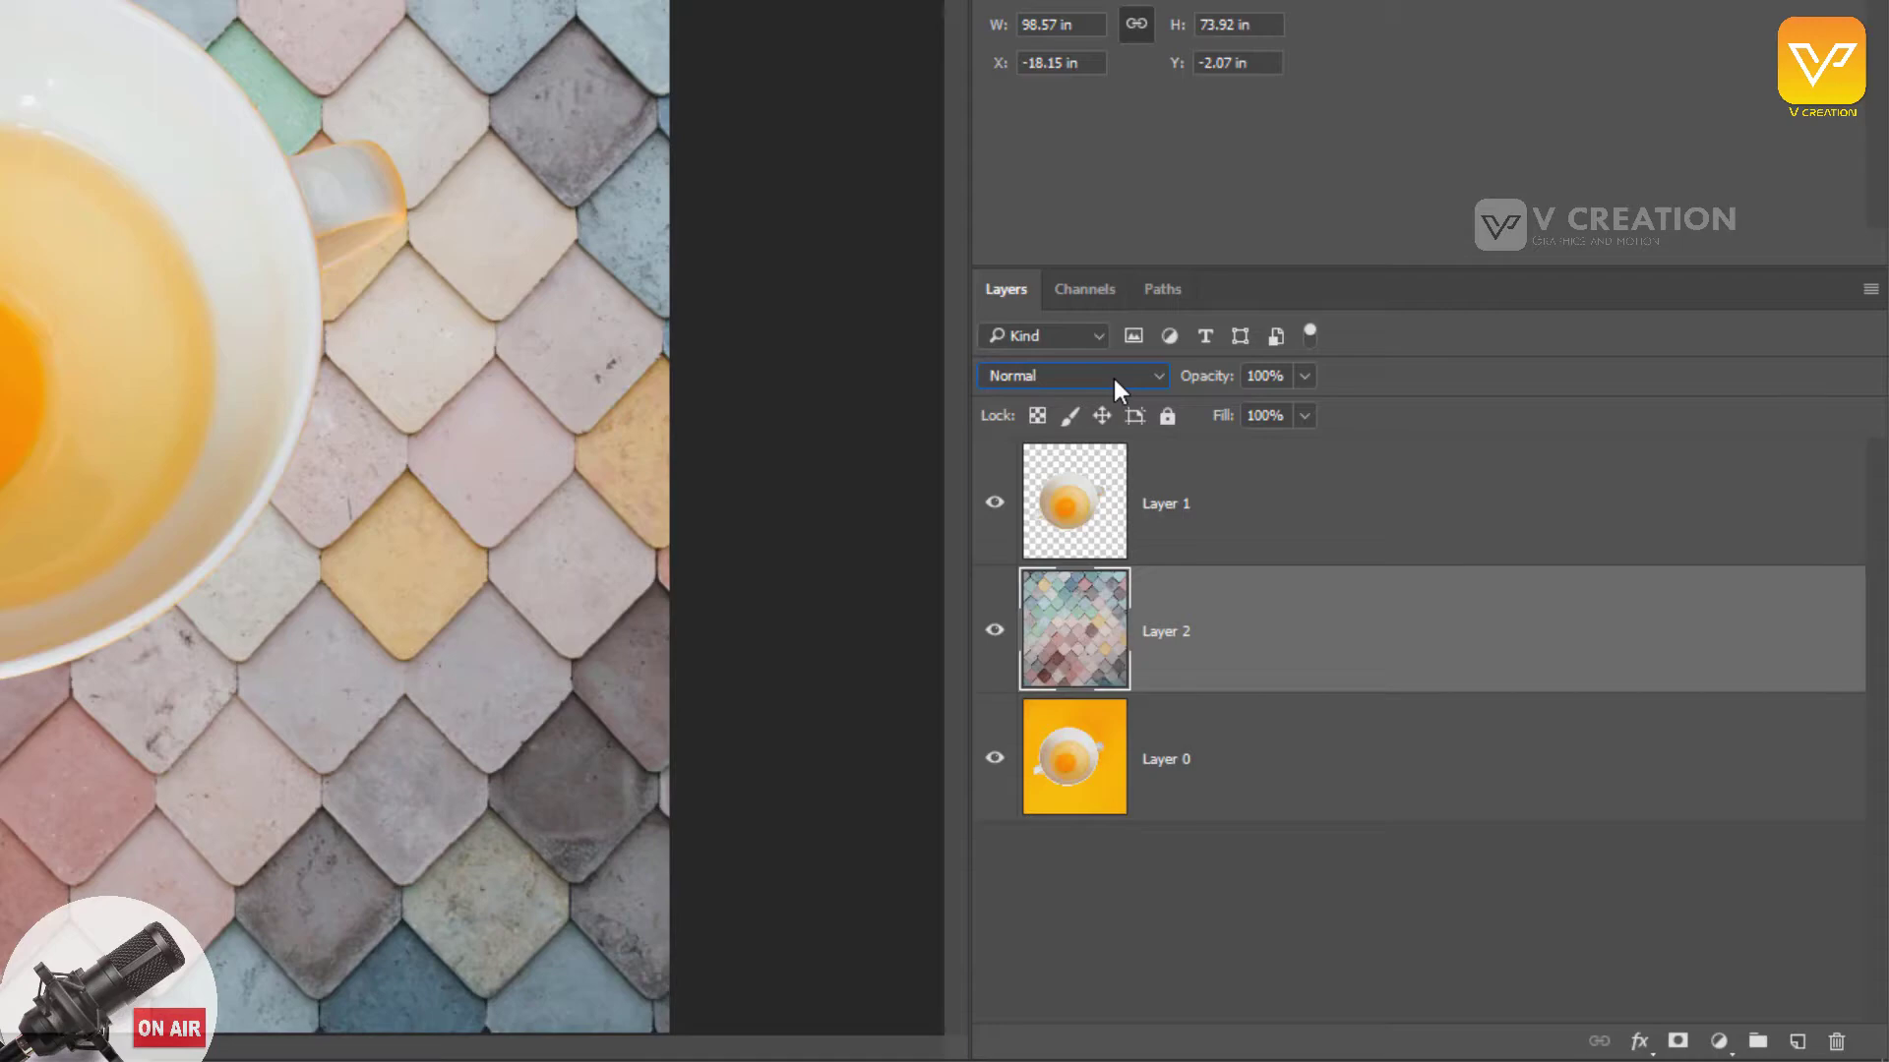
key("Down")
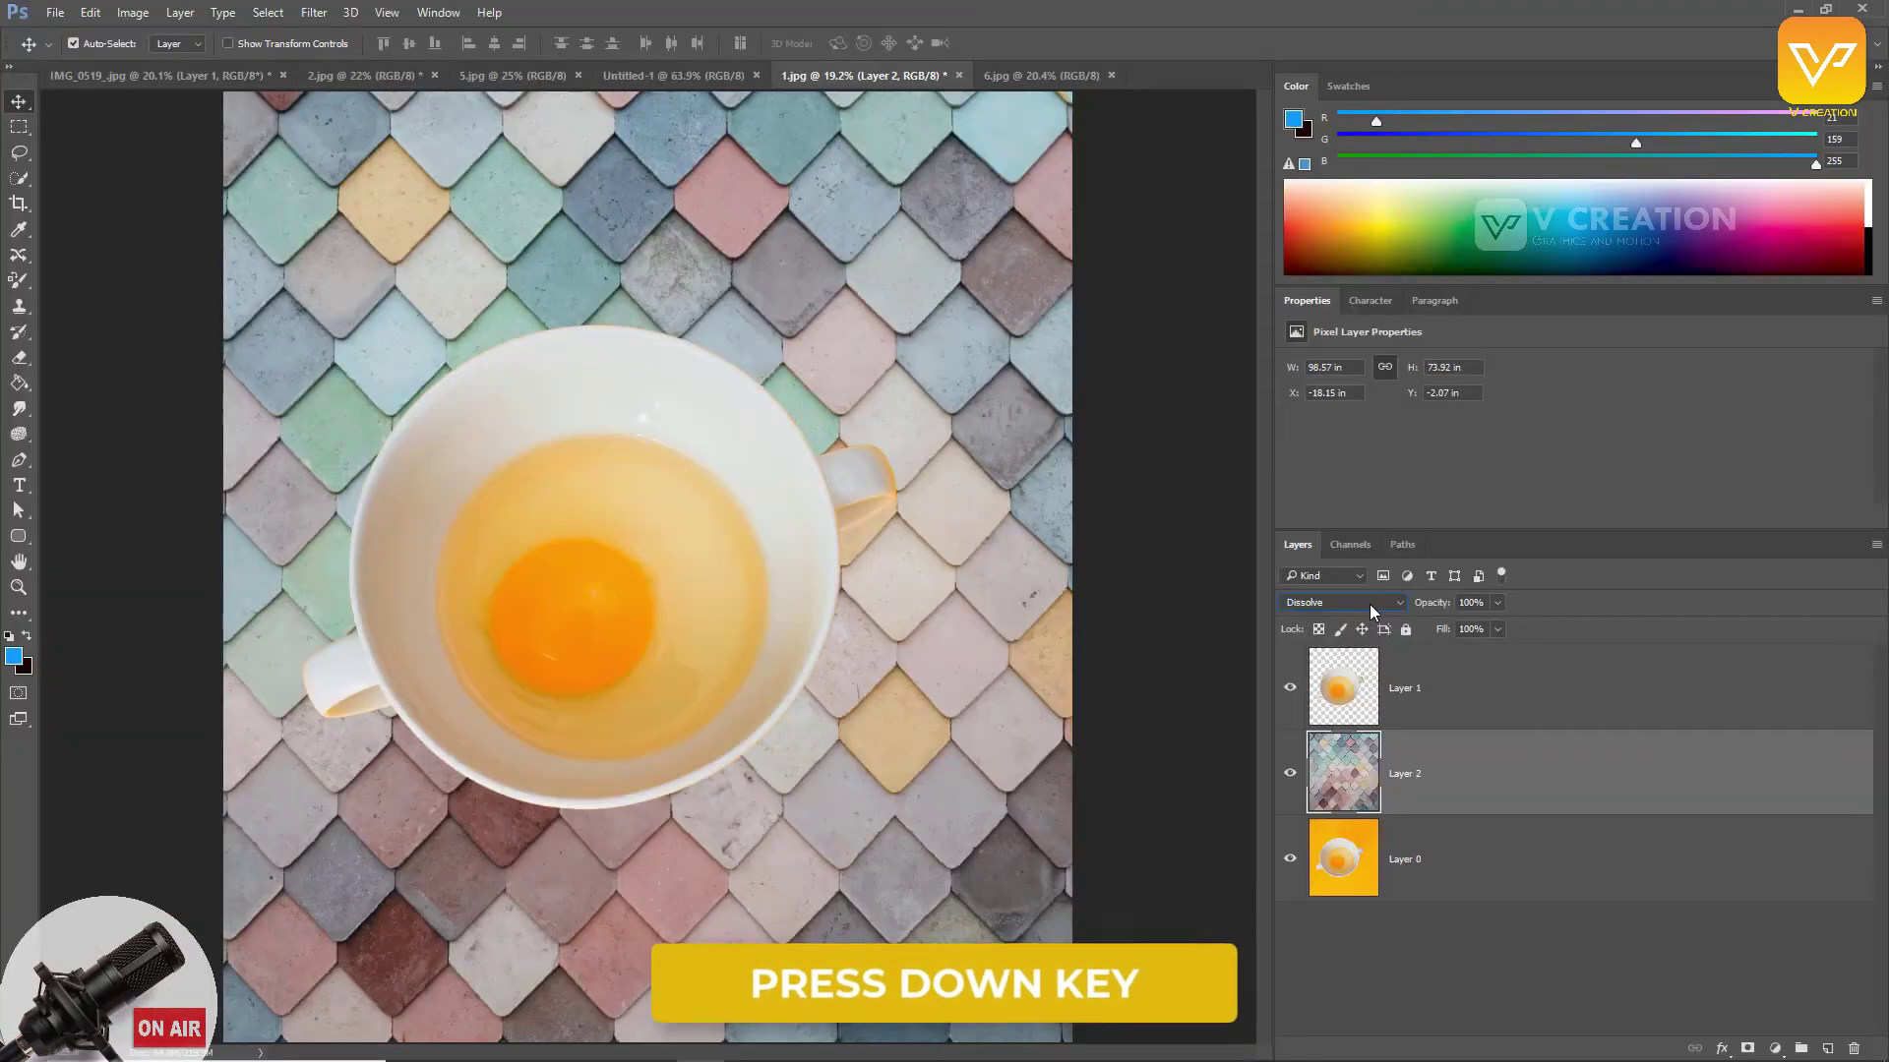
key("Down")
key("Down")
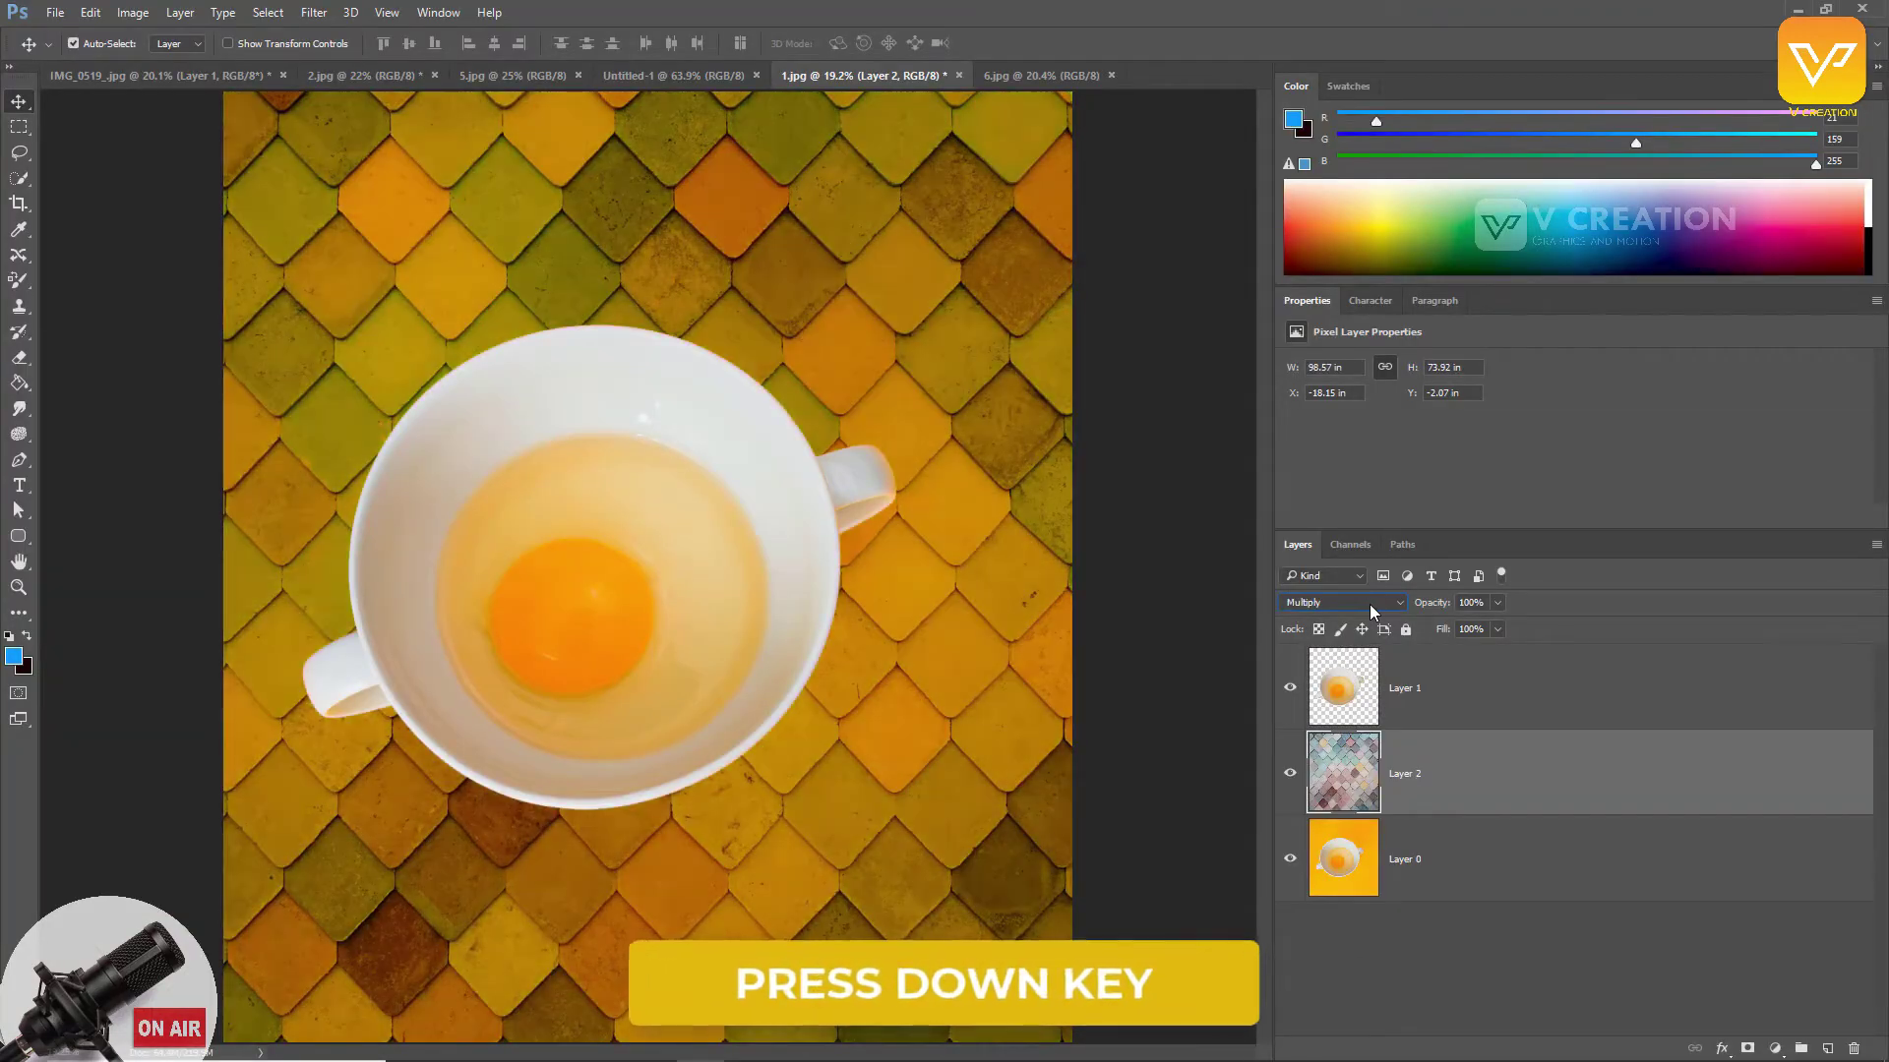
key("Down")
key("Down")
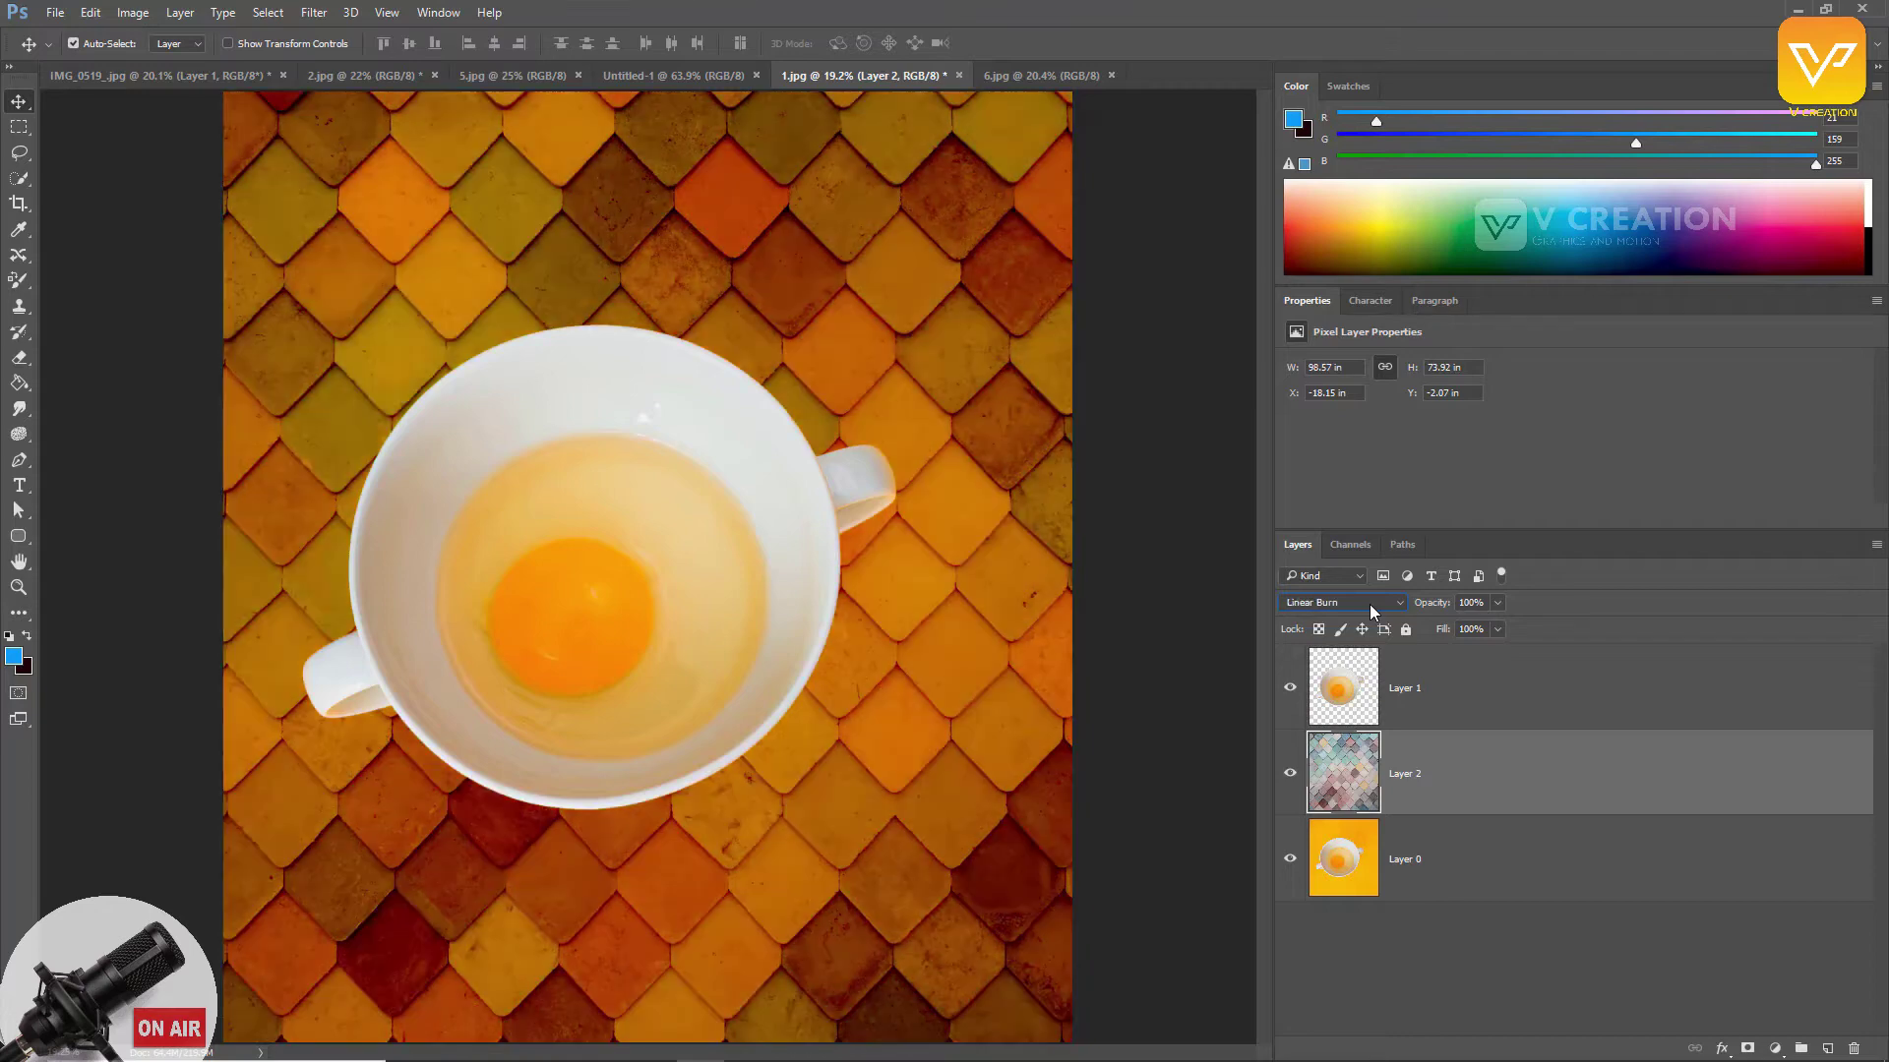
Step: Go back and forth through the darkening blend modes around Multiply and Linear Burn on Layer 2
key("Up")
key("Up")
key("Up")
key("Down")
key("Down")
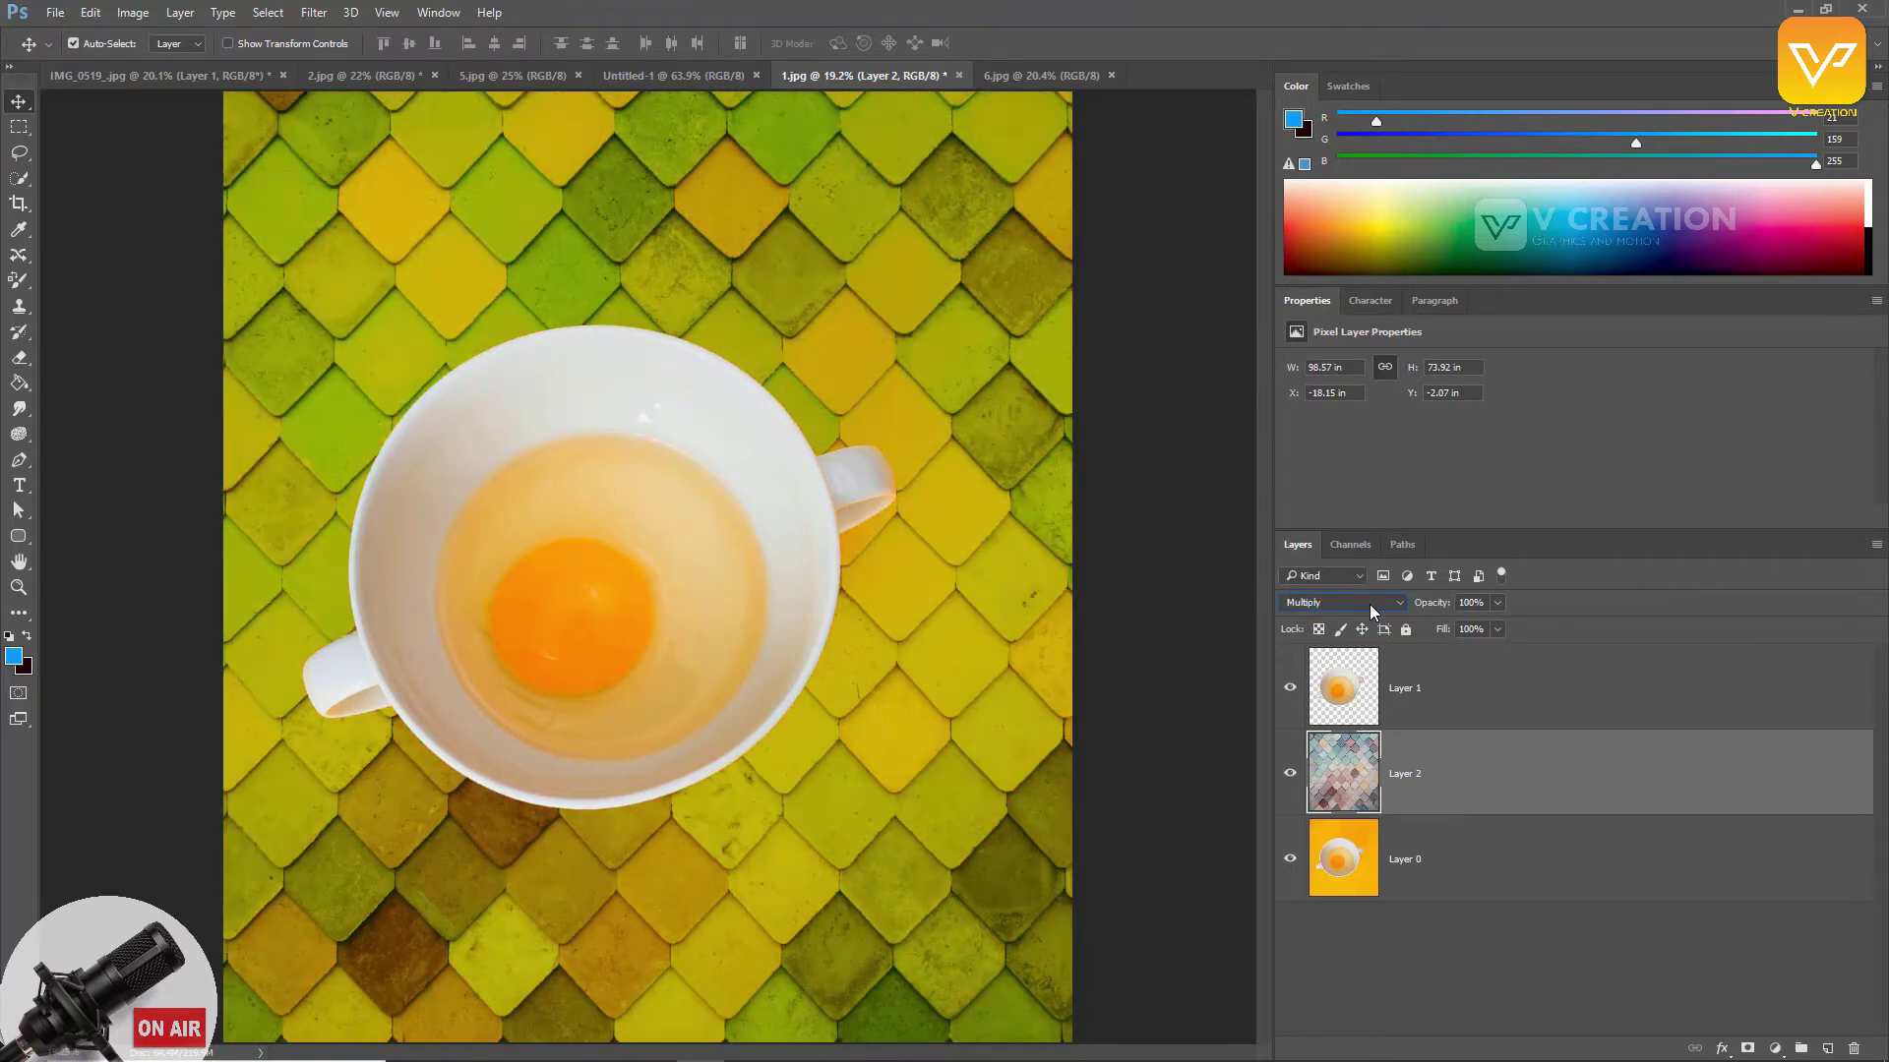
key("Down")
key("Down")
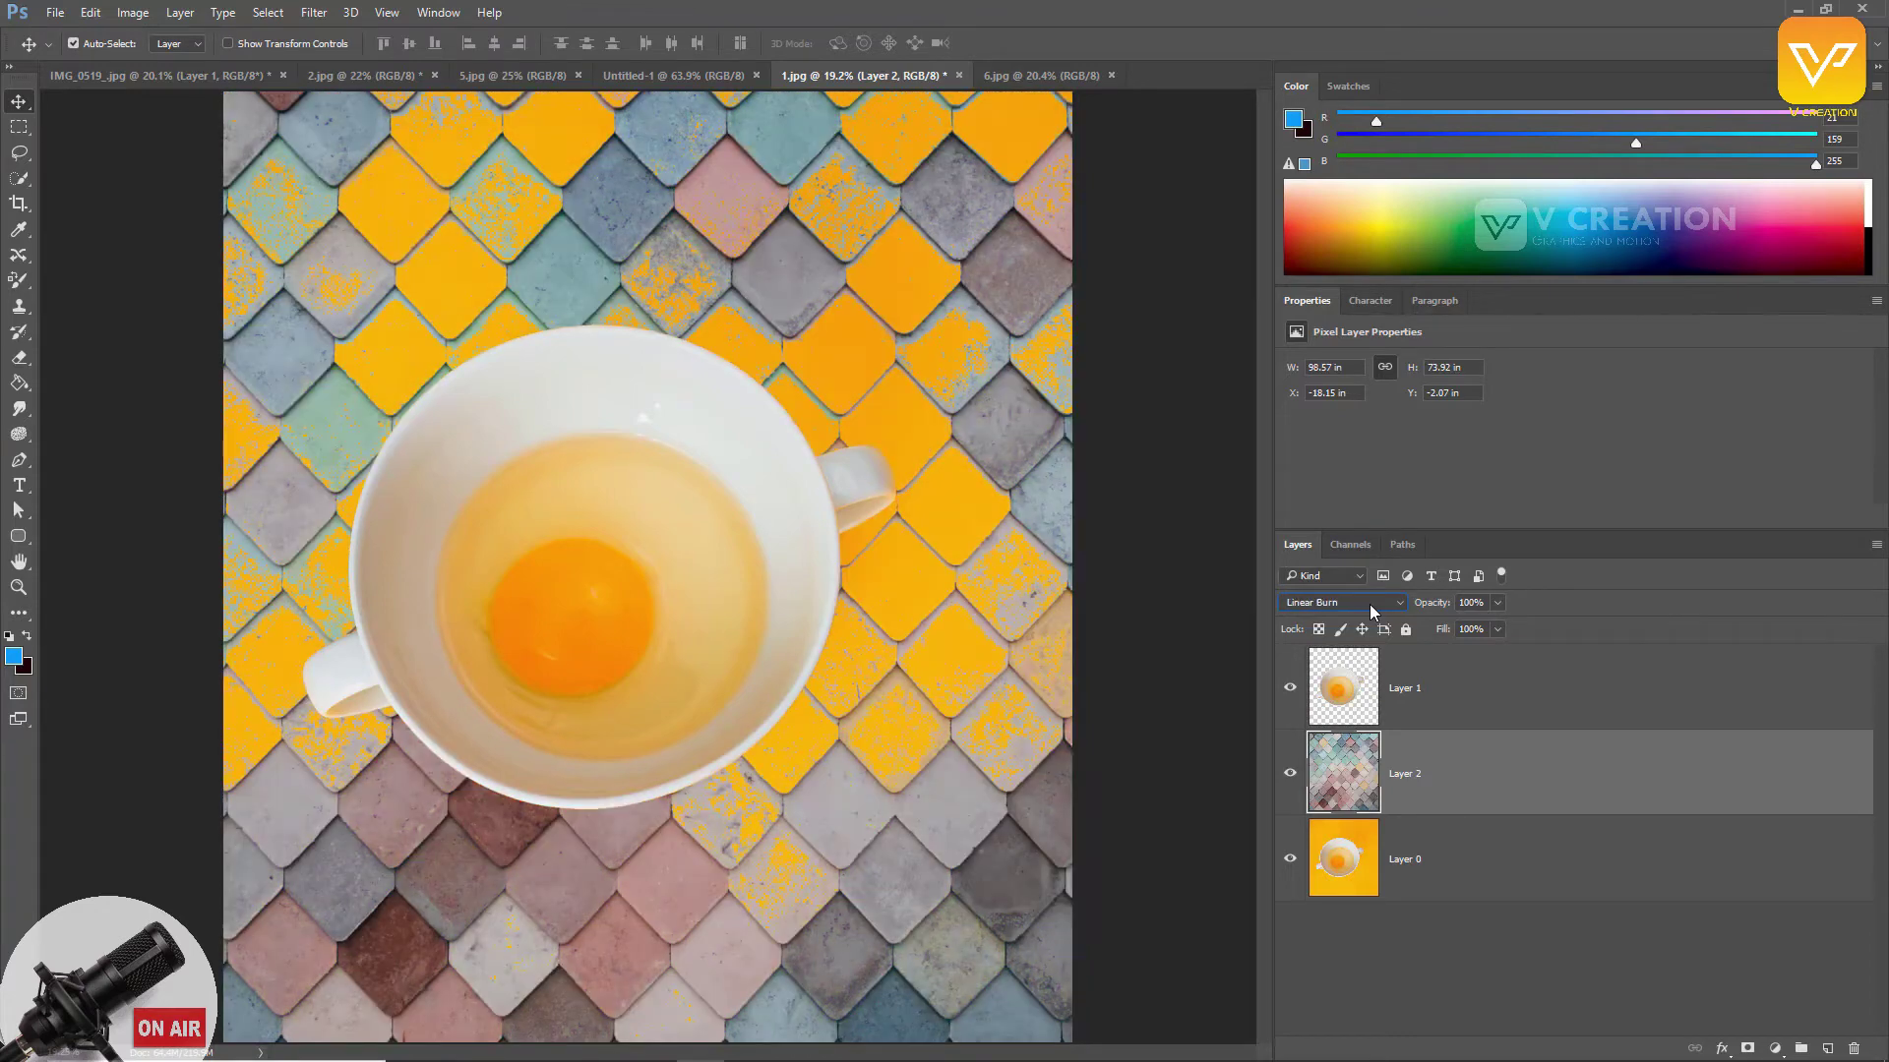
key("Up")
Step: Try the Luminosity and Saturation blend modes on Layer 2
left_click(1377, 600)
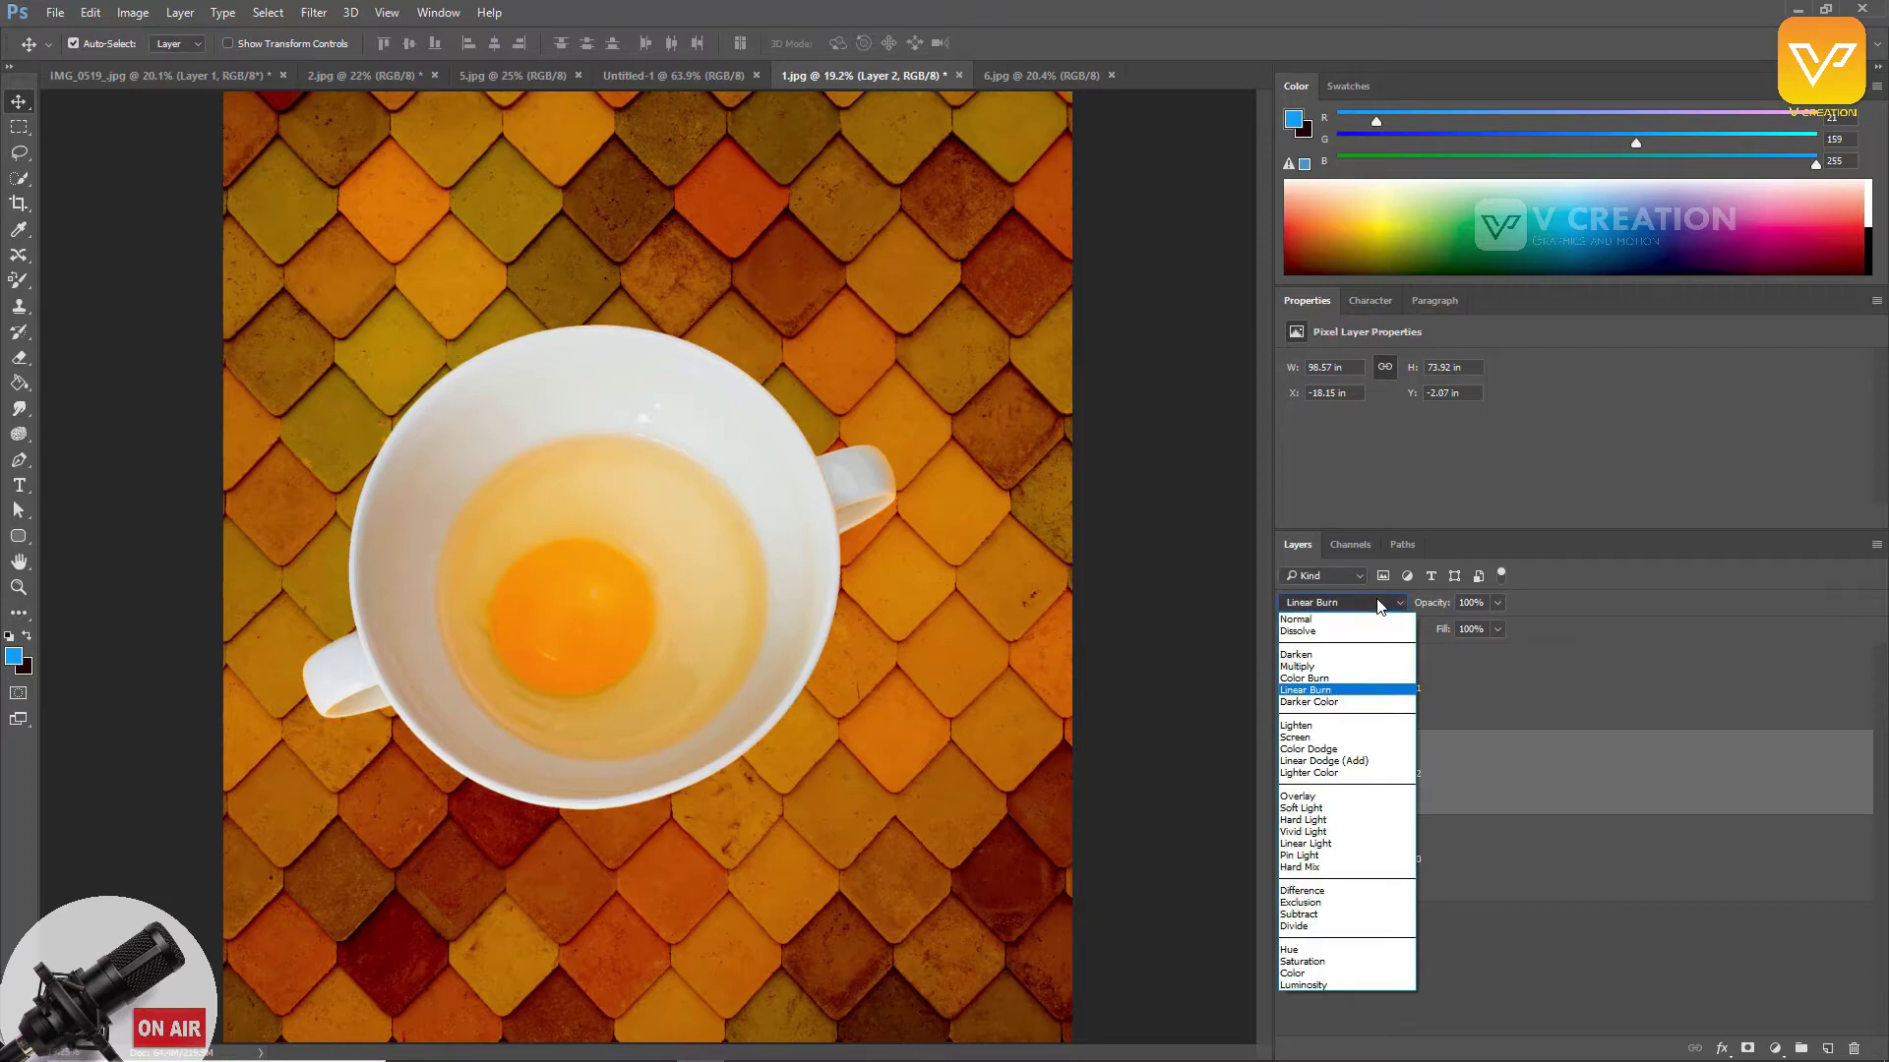
left_click(1308, 983)
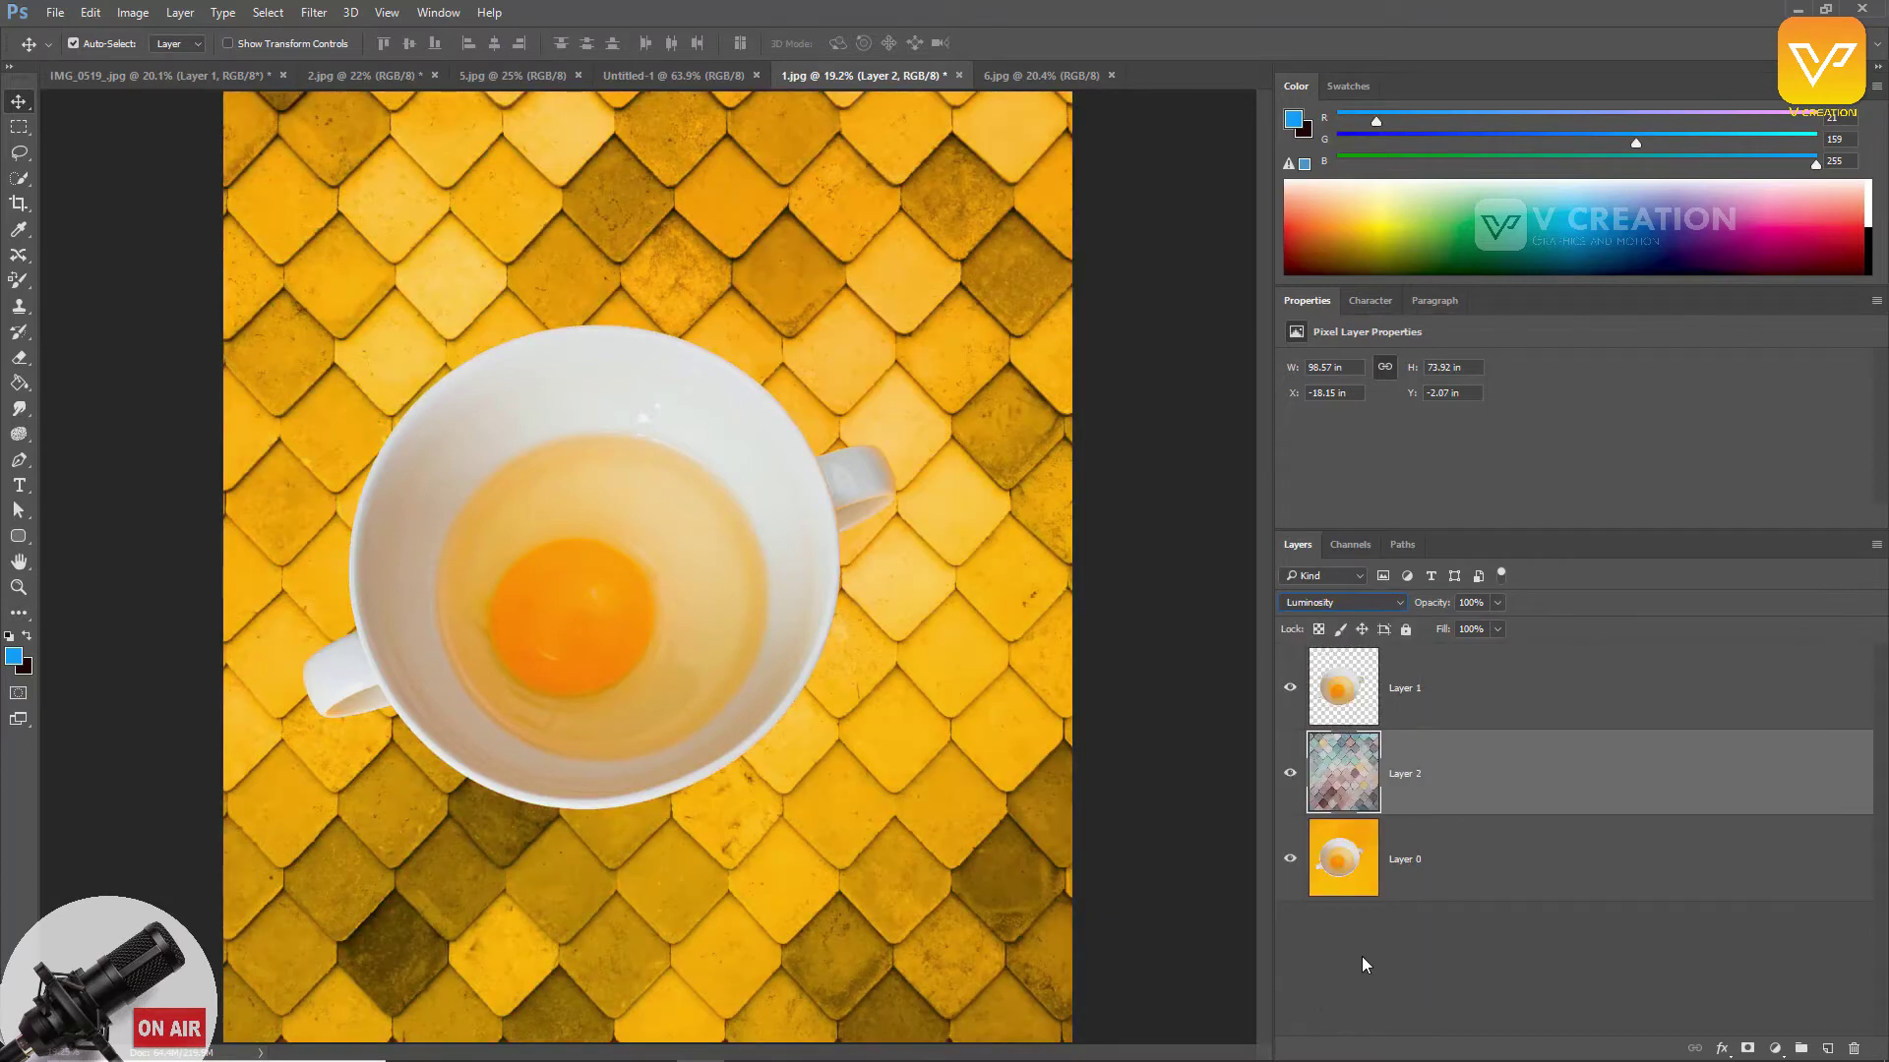
left_click(1342, 602)
left_click(1323, 935)
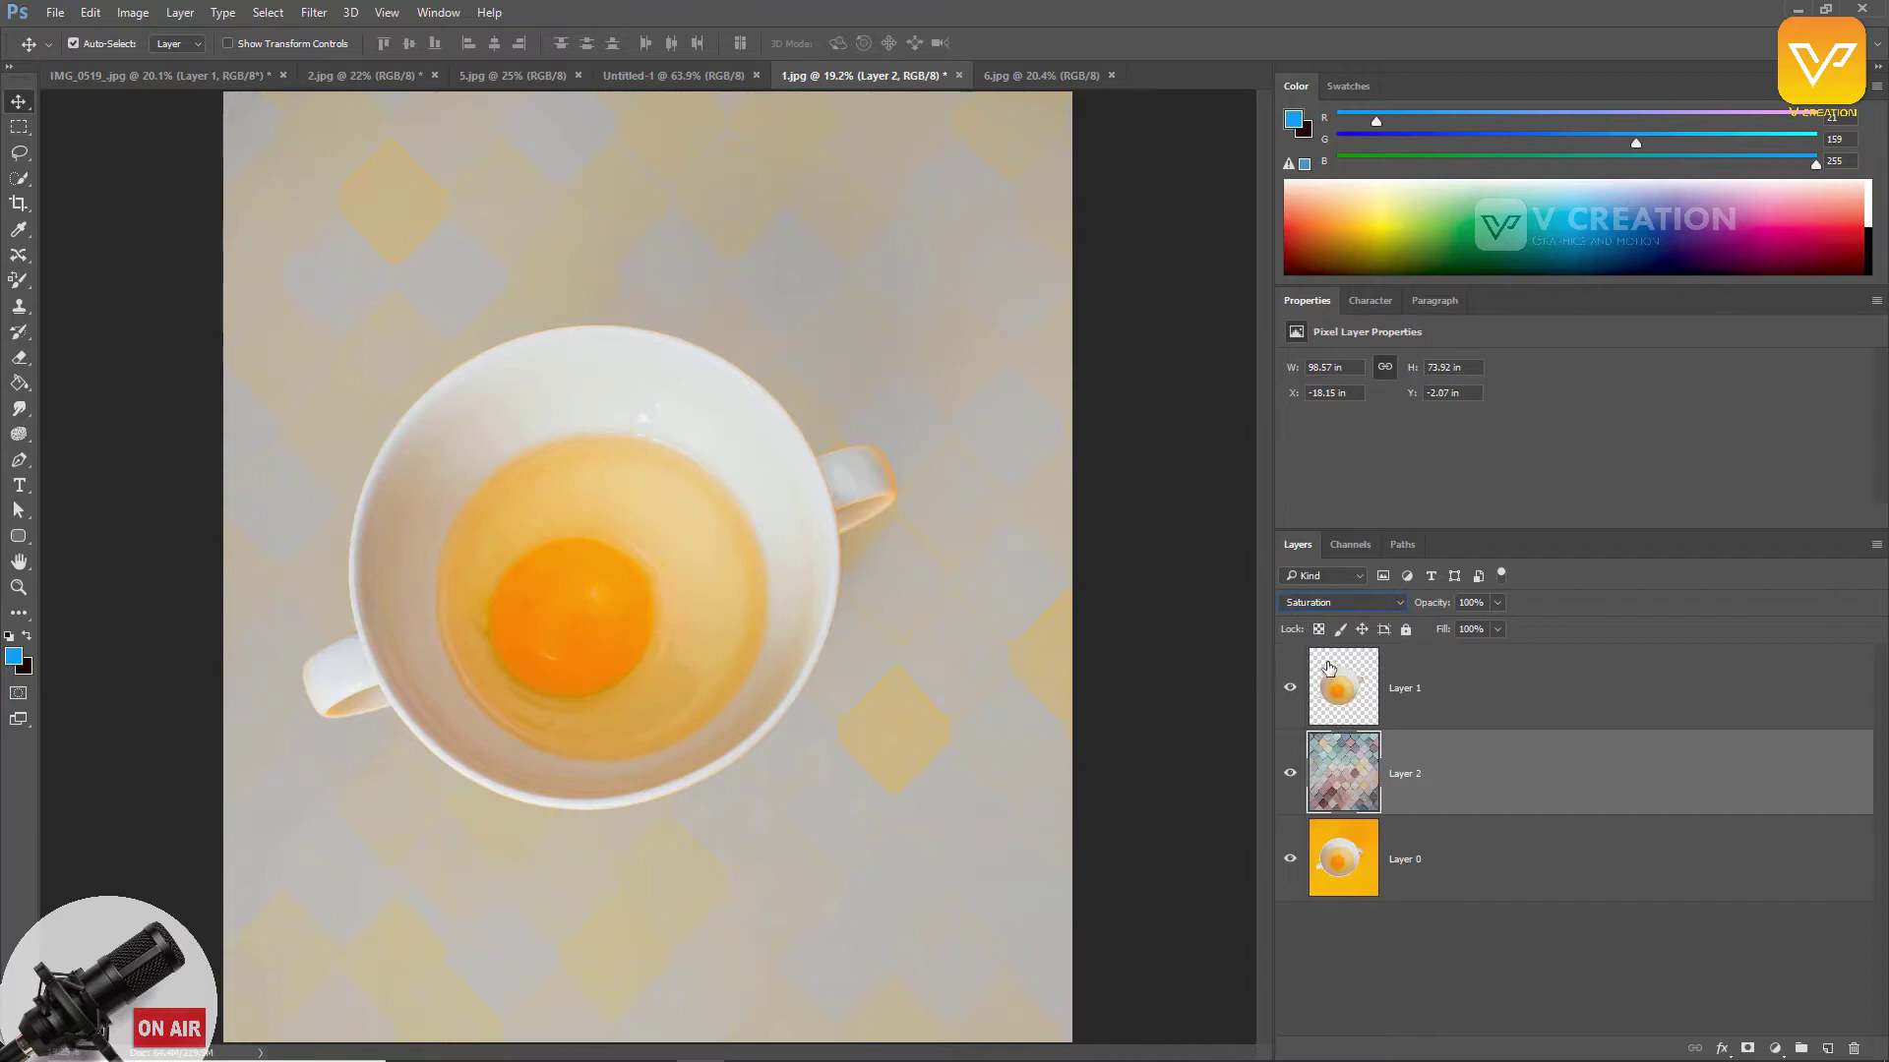
Step: Cycle Layer 2's blend mode backwards from Saturation through Subtract to Hard Light
key("Up")
key("Up")
key("Up")
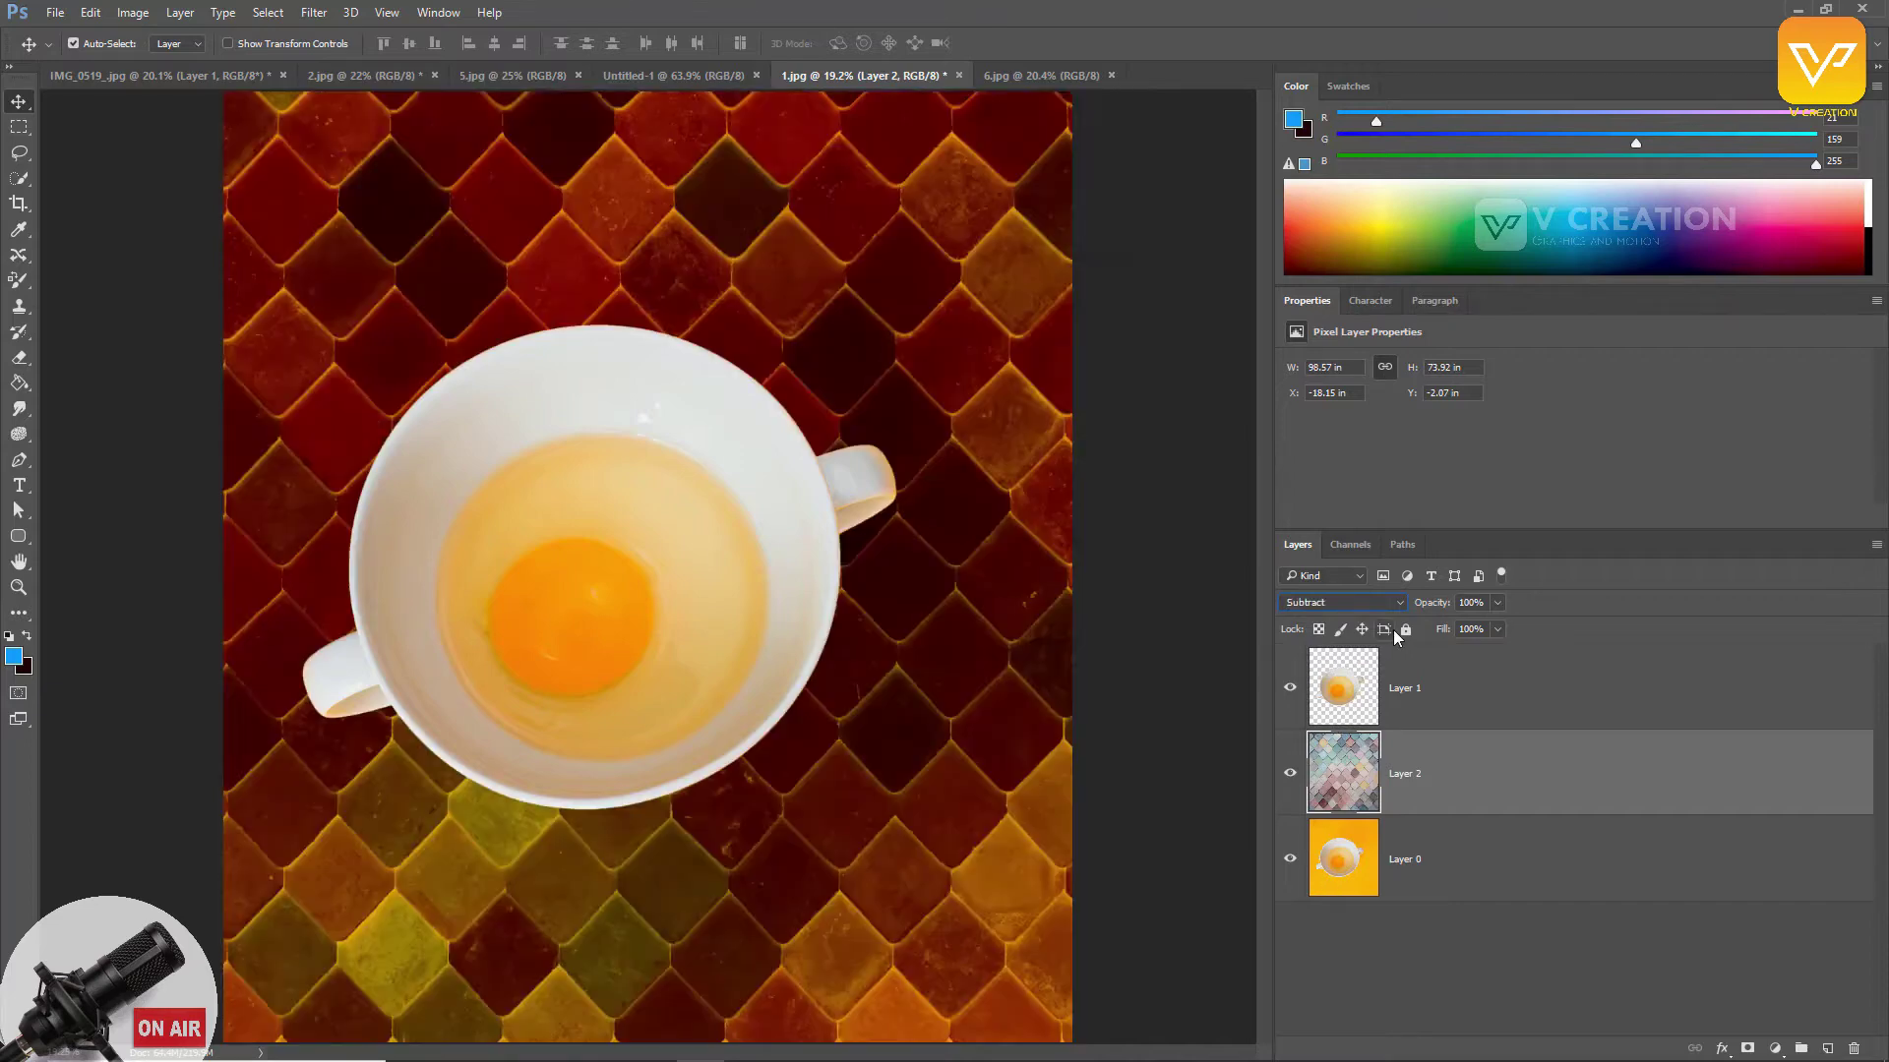
key("Up")
key("Up")
key("Up")
key("Up")
key("Up")
key("Up")
key("Up")
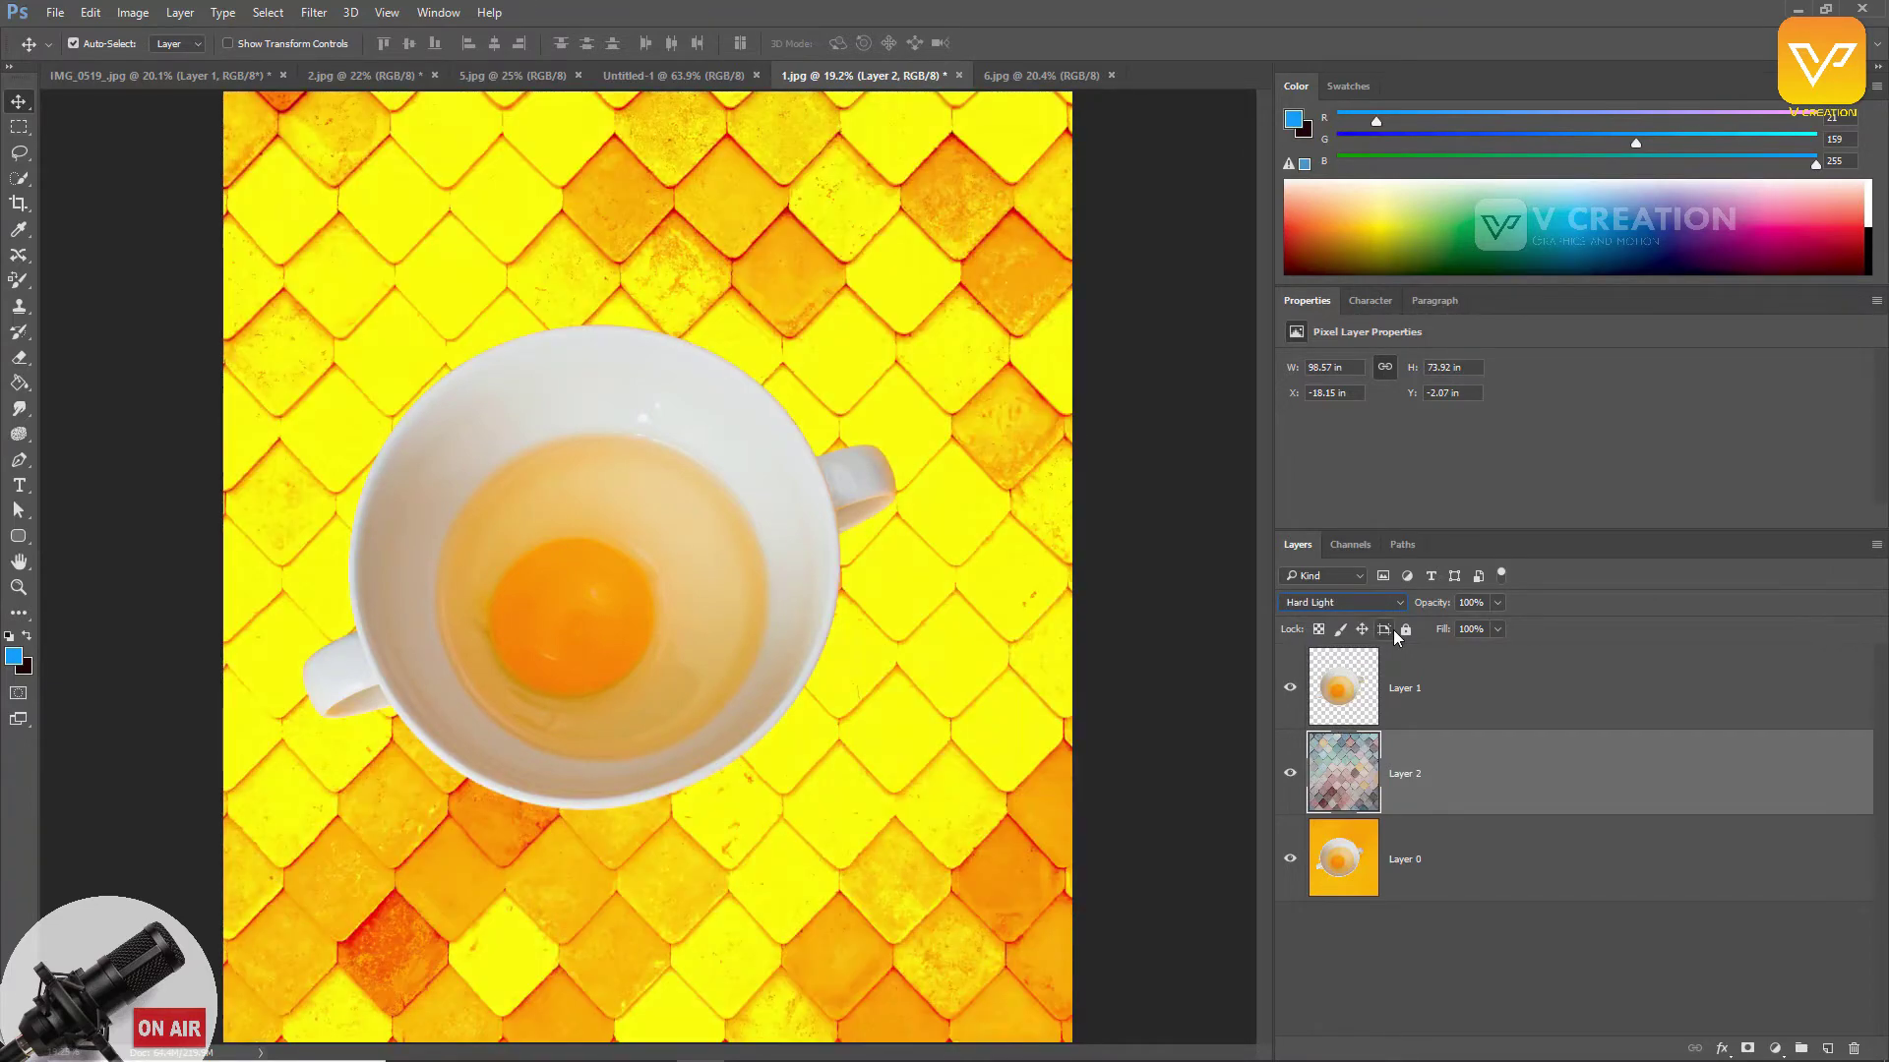
Step: Compare the blend modes around Hard Light on Layer 2, going back as far as Overlay
key("Up")
key("Up")
key("Down")
key("Down")
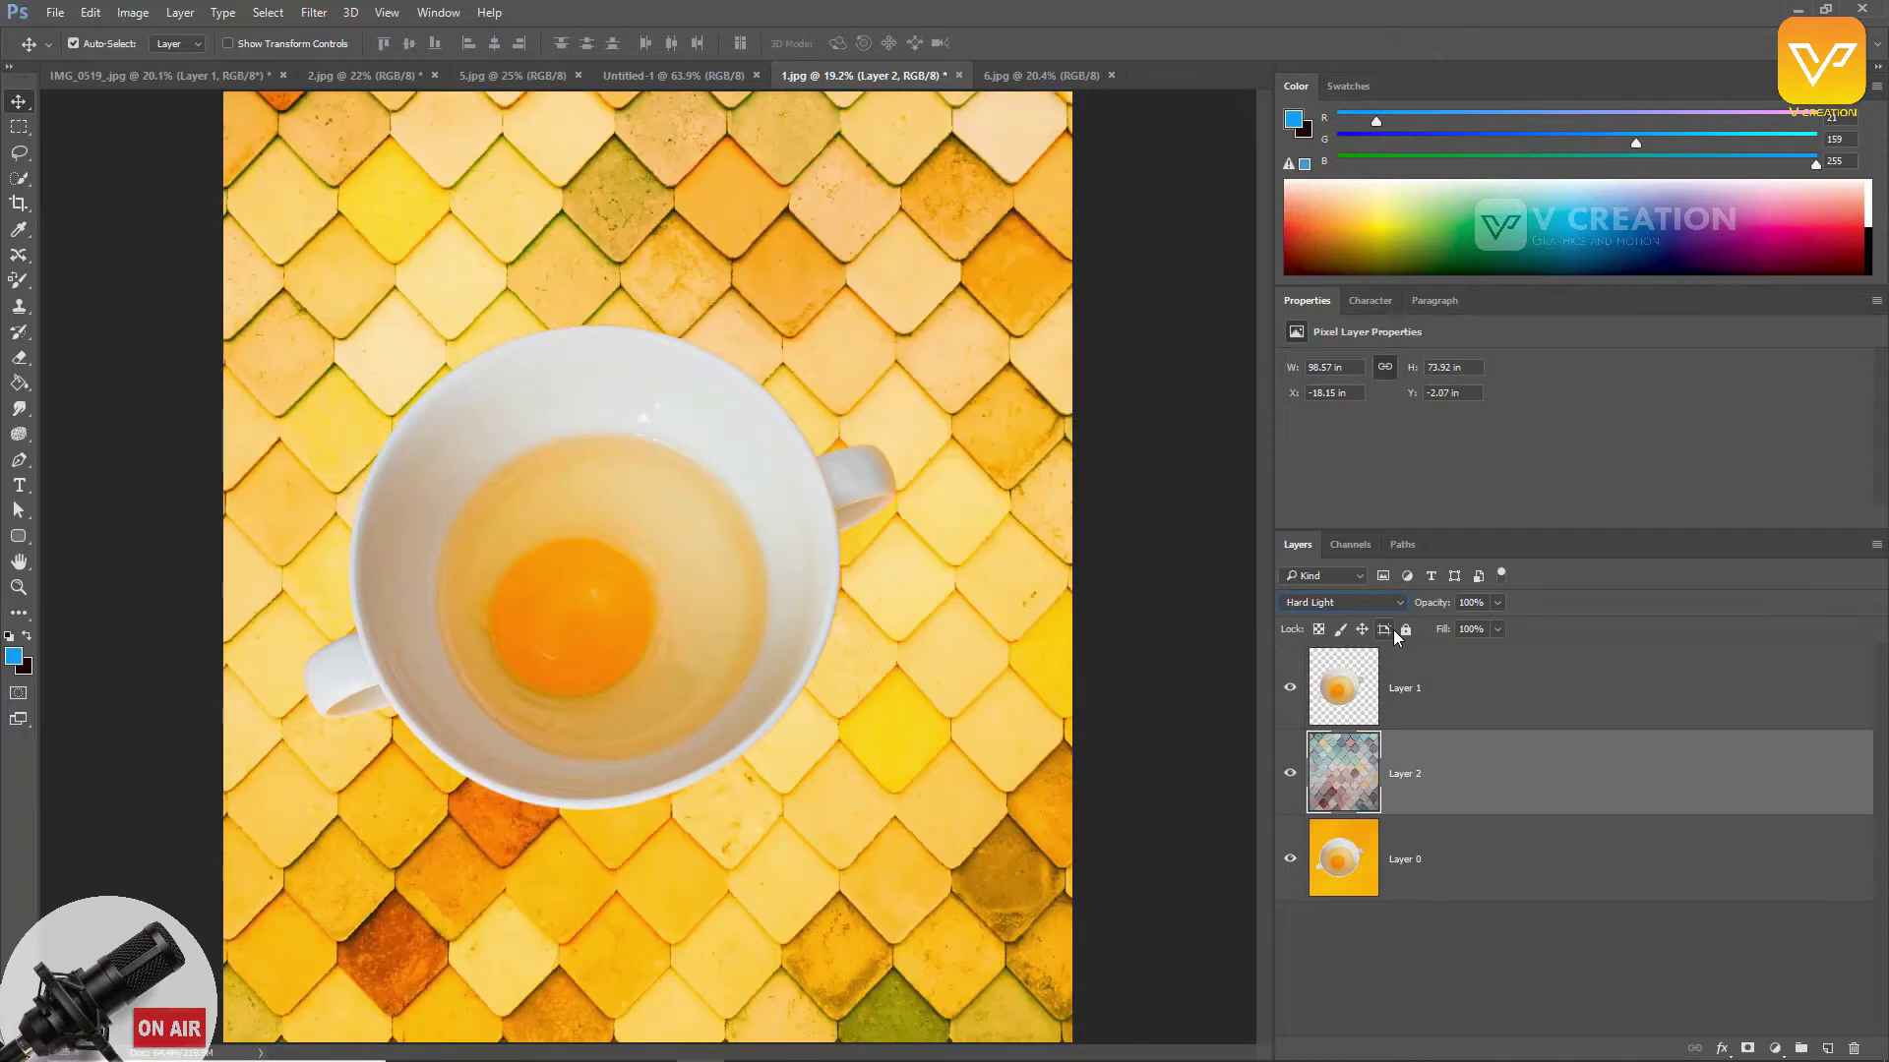
key("Up")
key("Up")
key("Up")
key("Up")
key("Up")
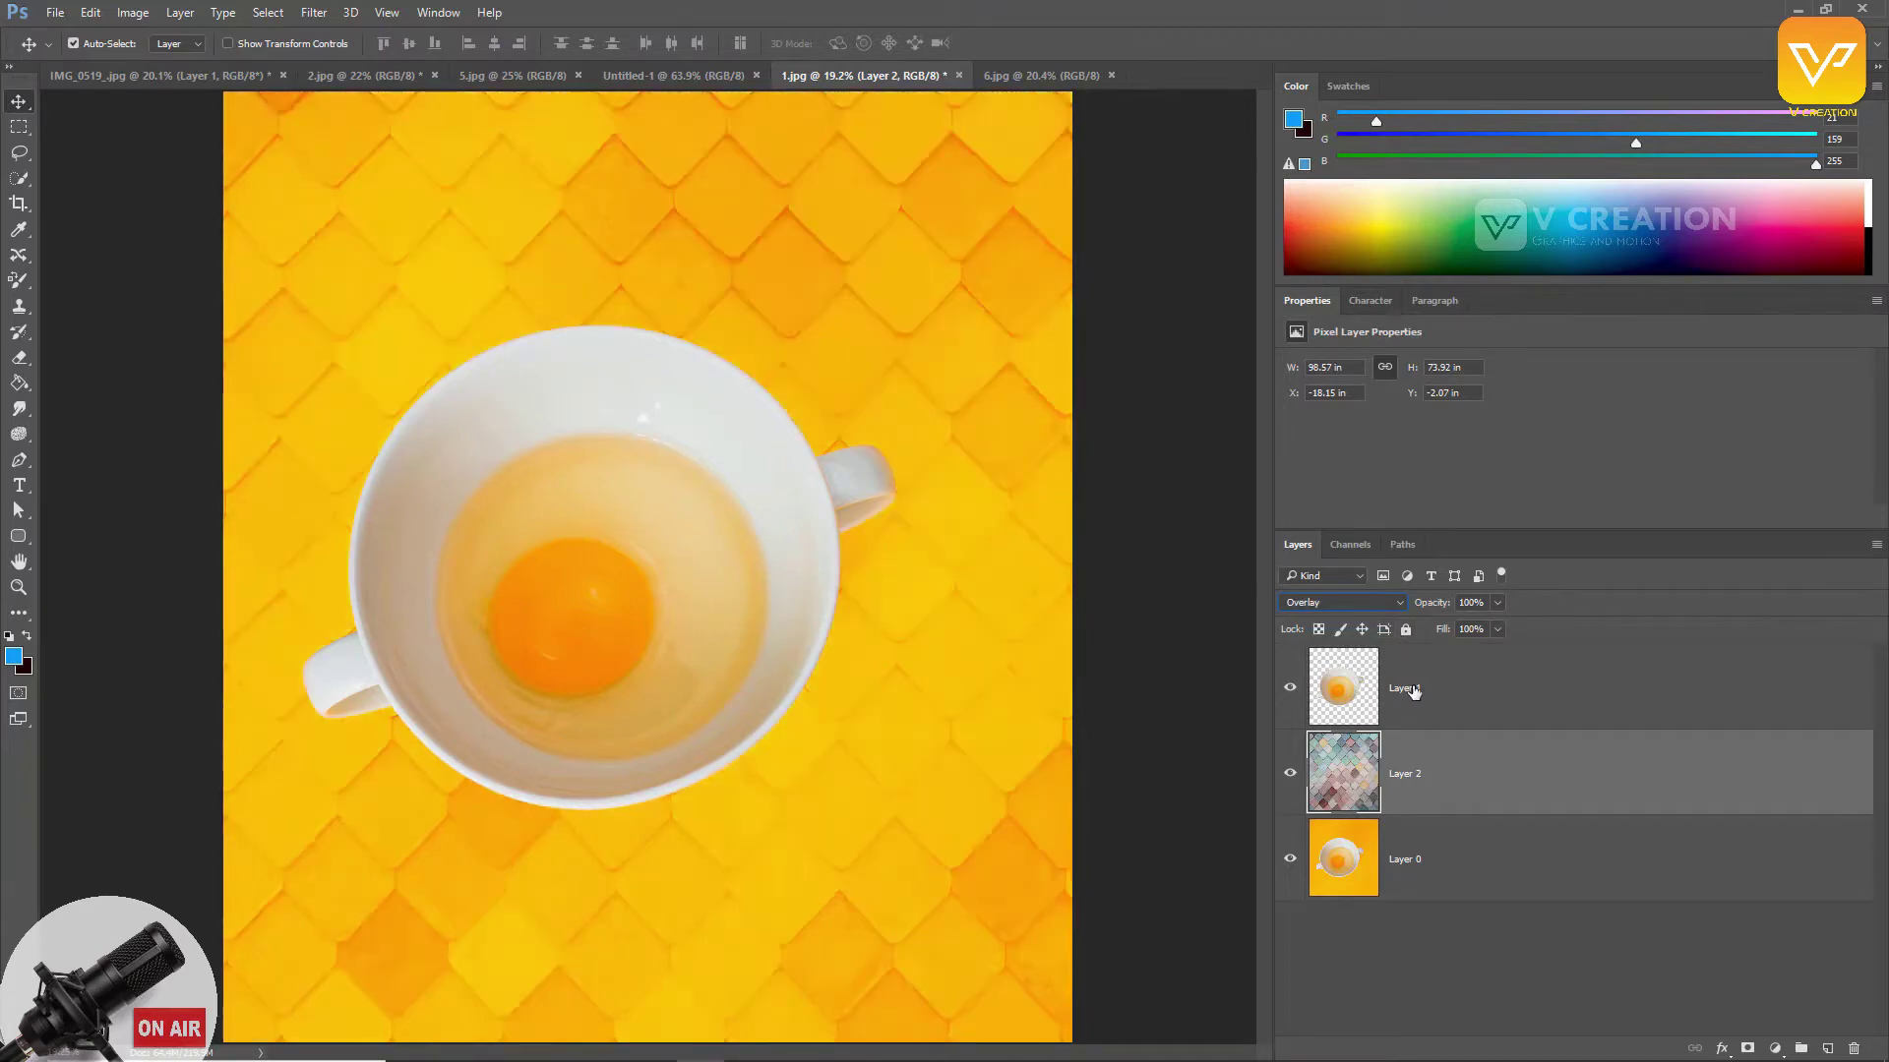
Step: Go back through Lighten and set Layer 2's blend mode to Multiply
key("Up")
key("Up")
key("Up")
key("Up")
key("Up")
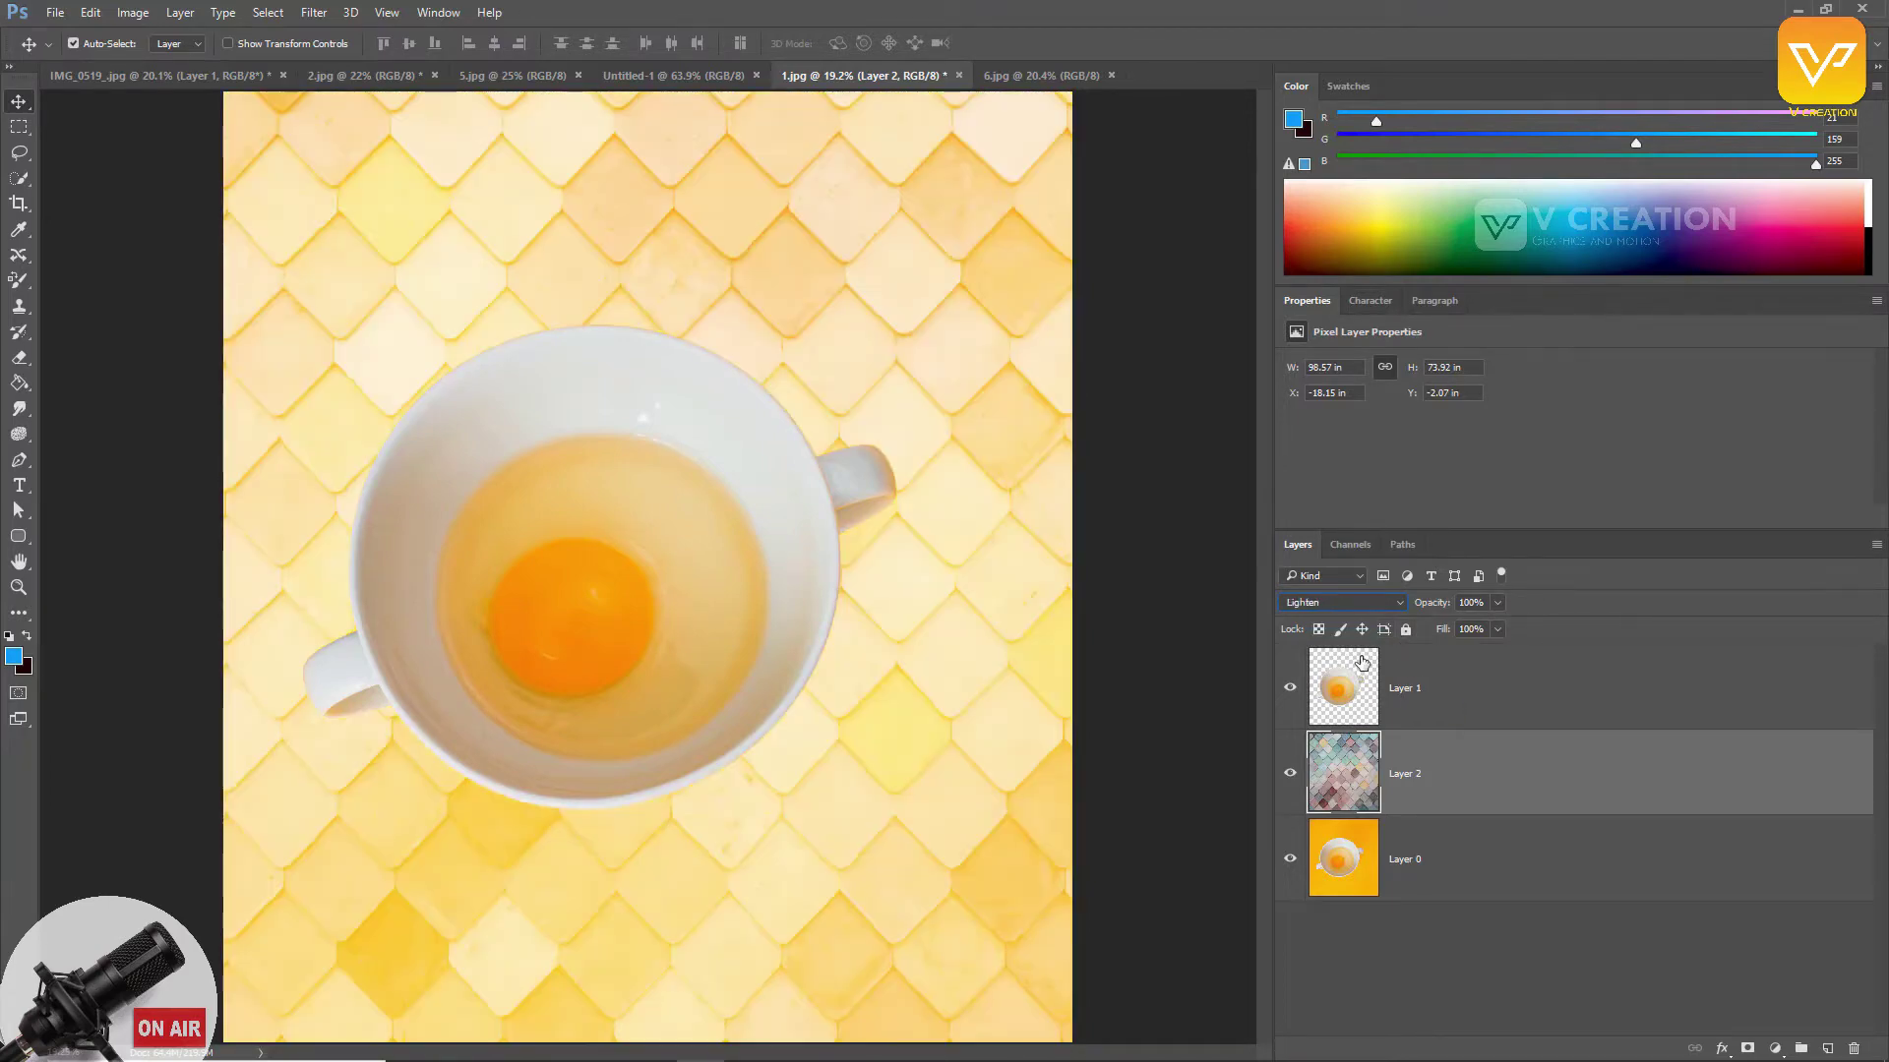
key("Up")
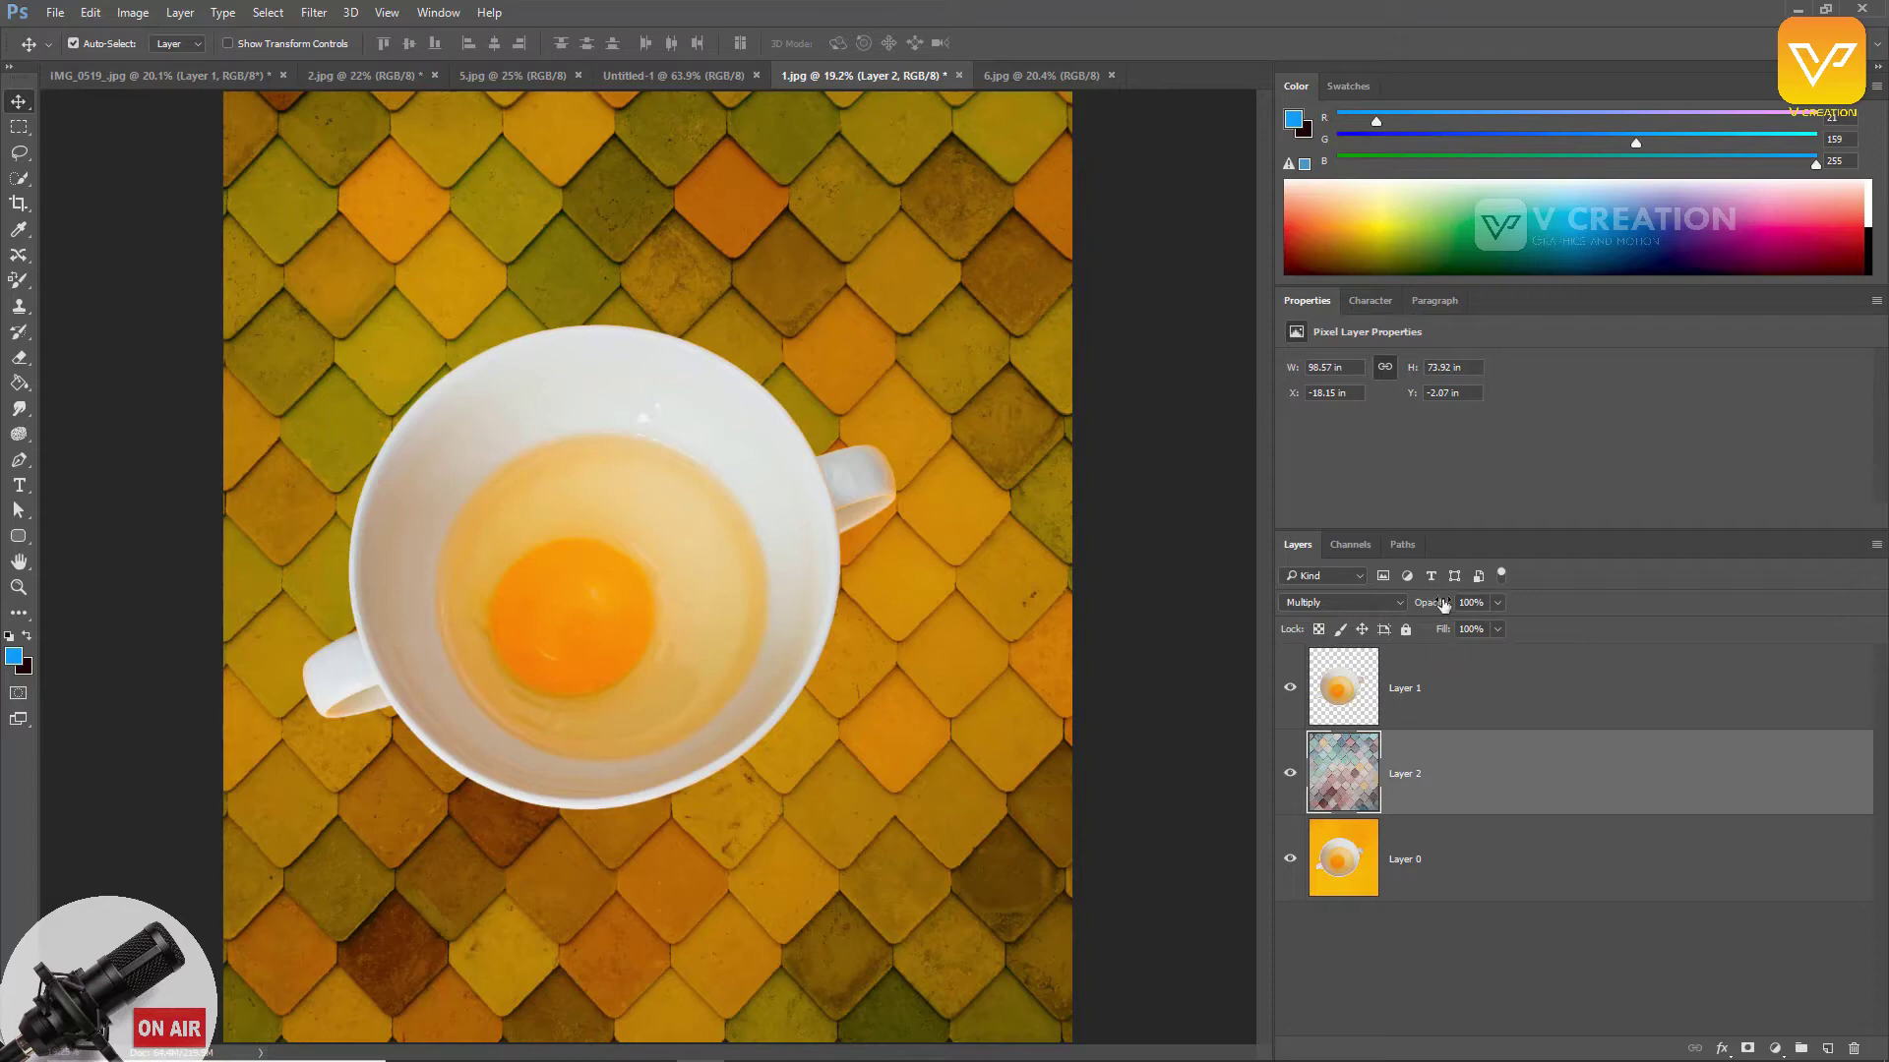
Step: Try a reduced opacity on Layer 2, compare it with the layer hidden, and restore the opacity to 100%
left_click_drag(1442, 608, 1393, 609)
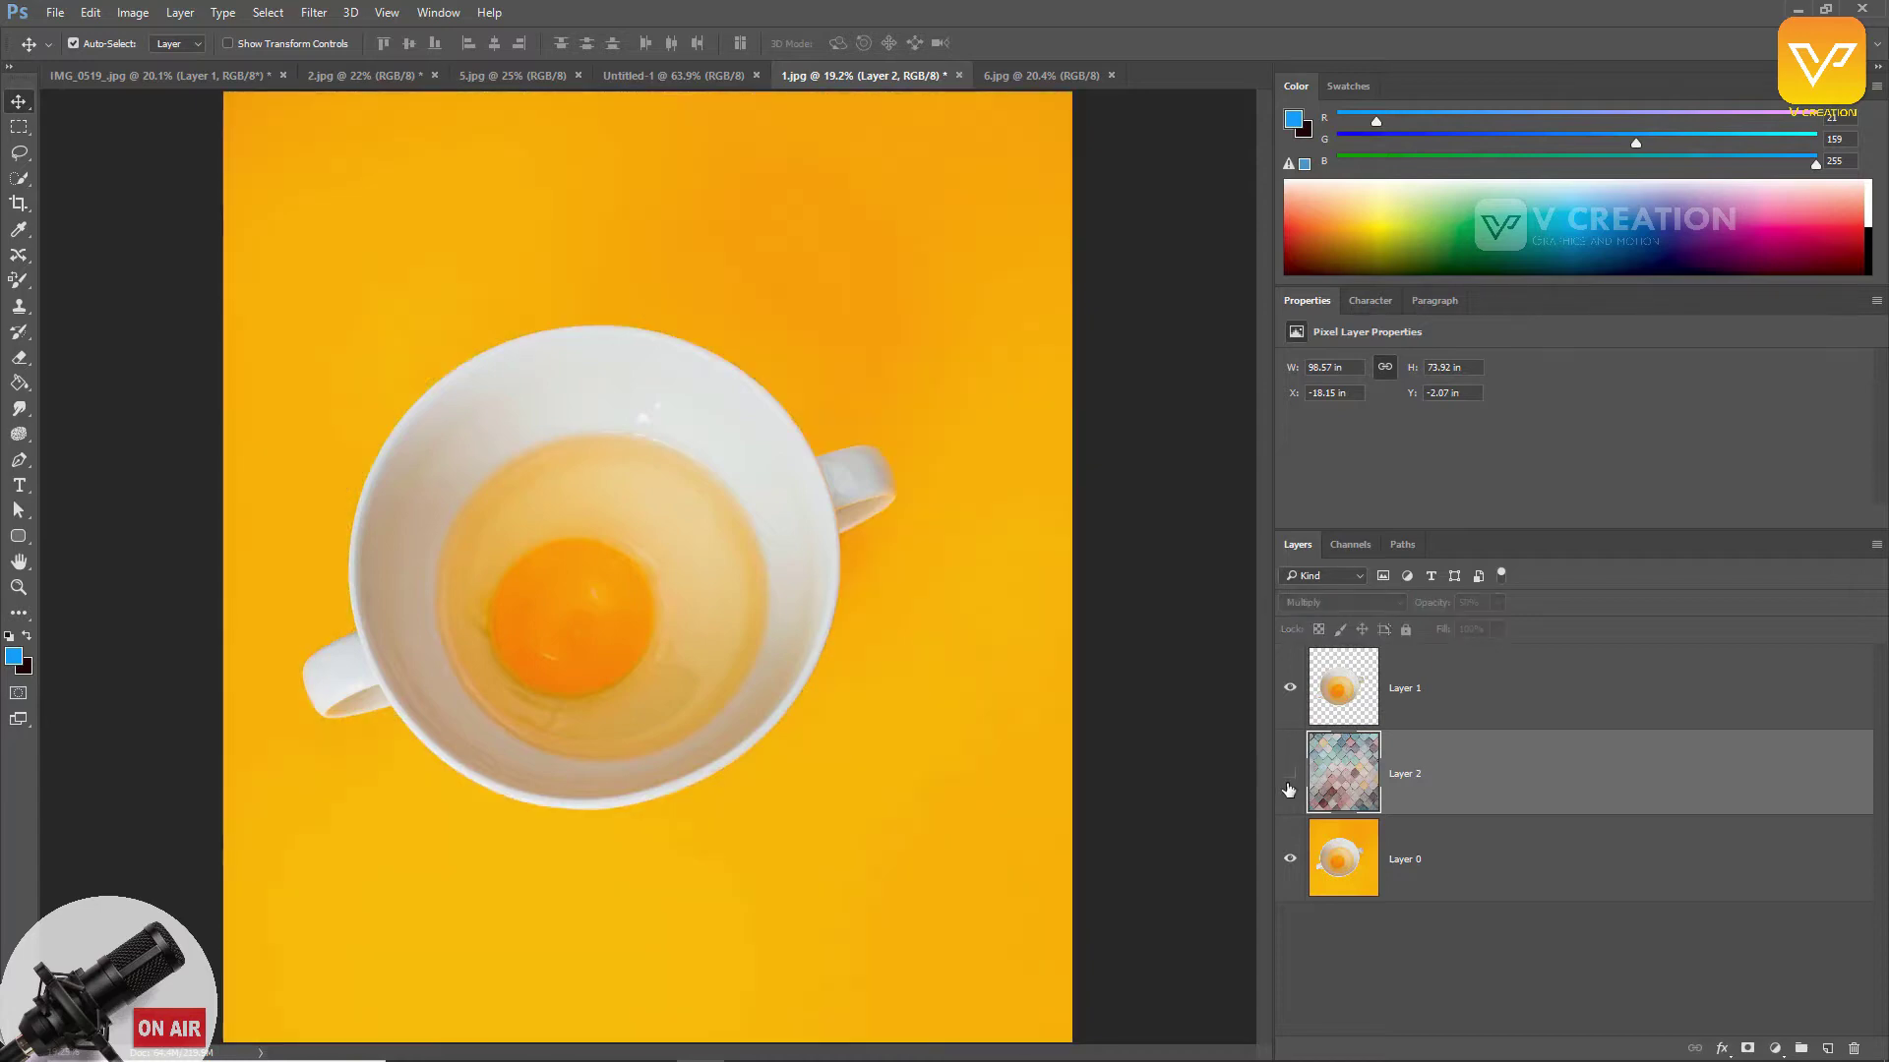
left_click(1291, 775)
left_click_drag(1430, 610, 1532, 622)
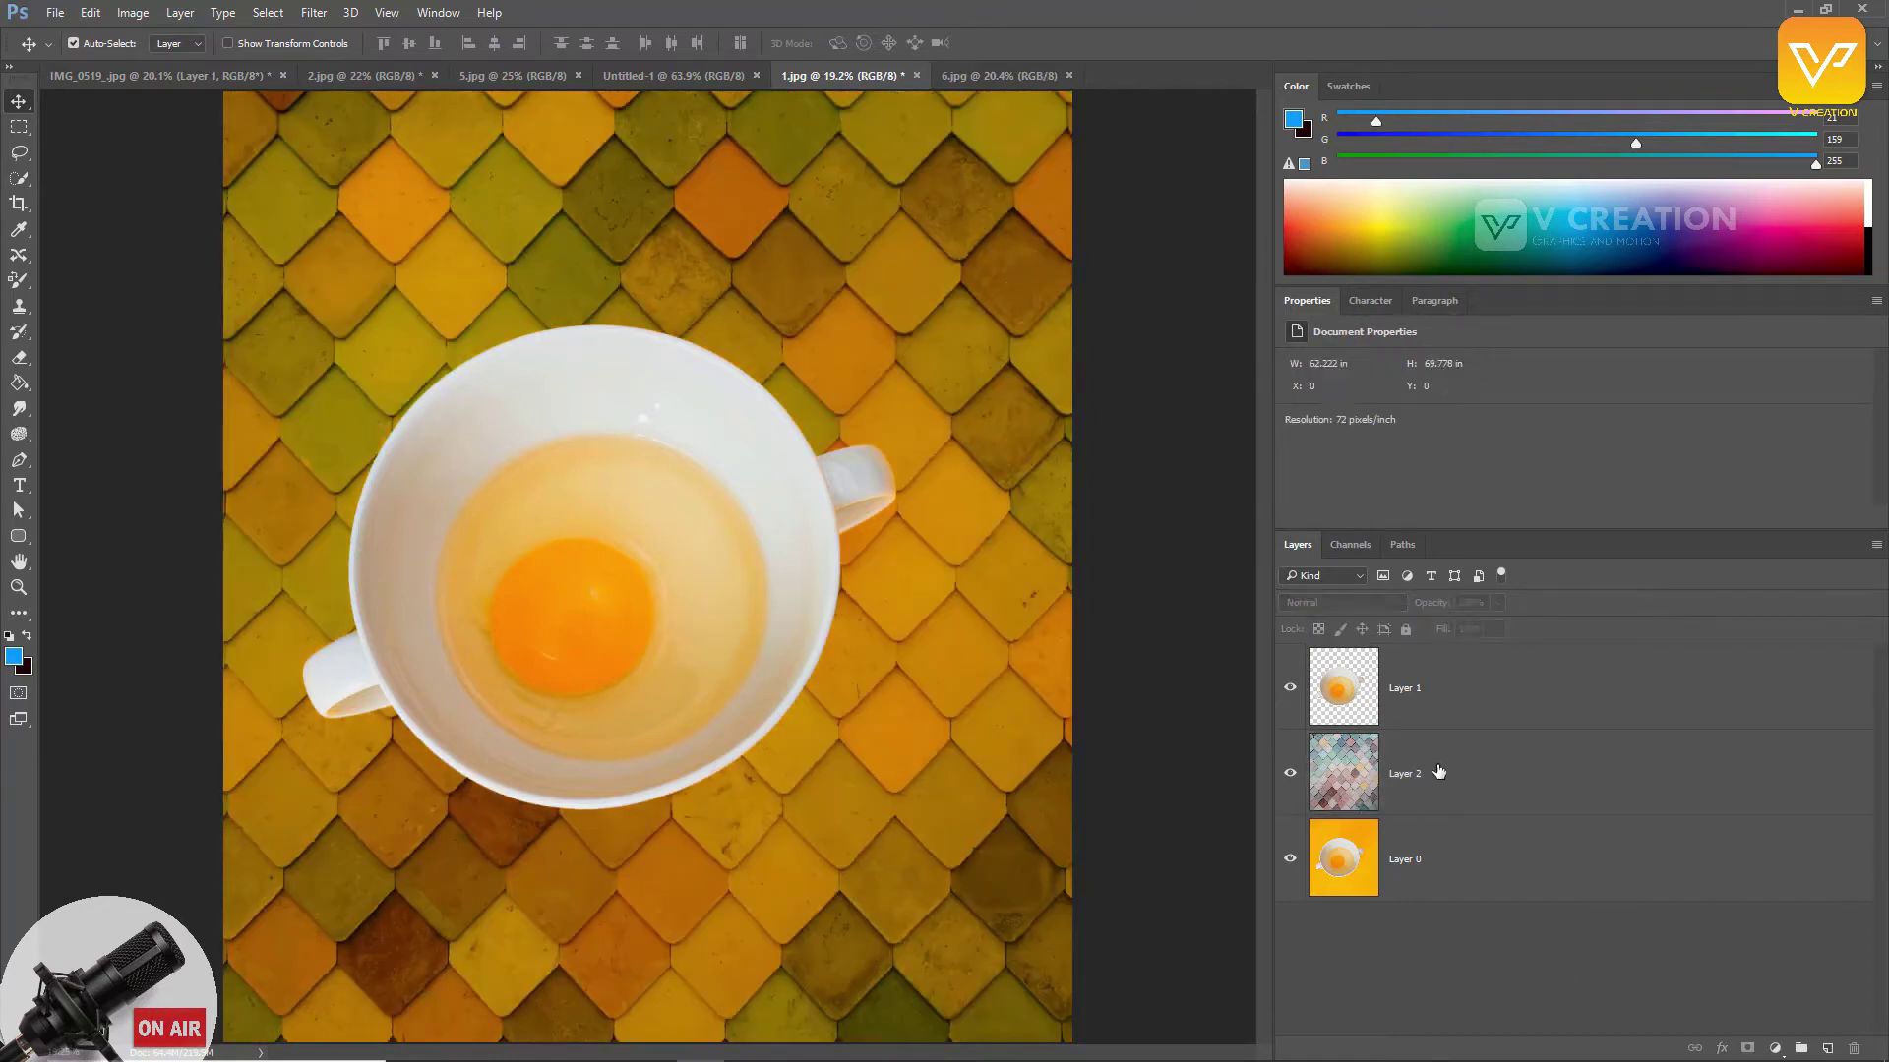
Step: Duplicate Layer 1 and place the copy directly beneath it, above Layer 2
left_click(1417, 694)
left_click(1290, 688)
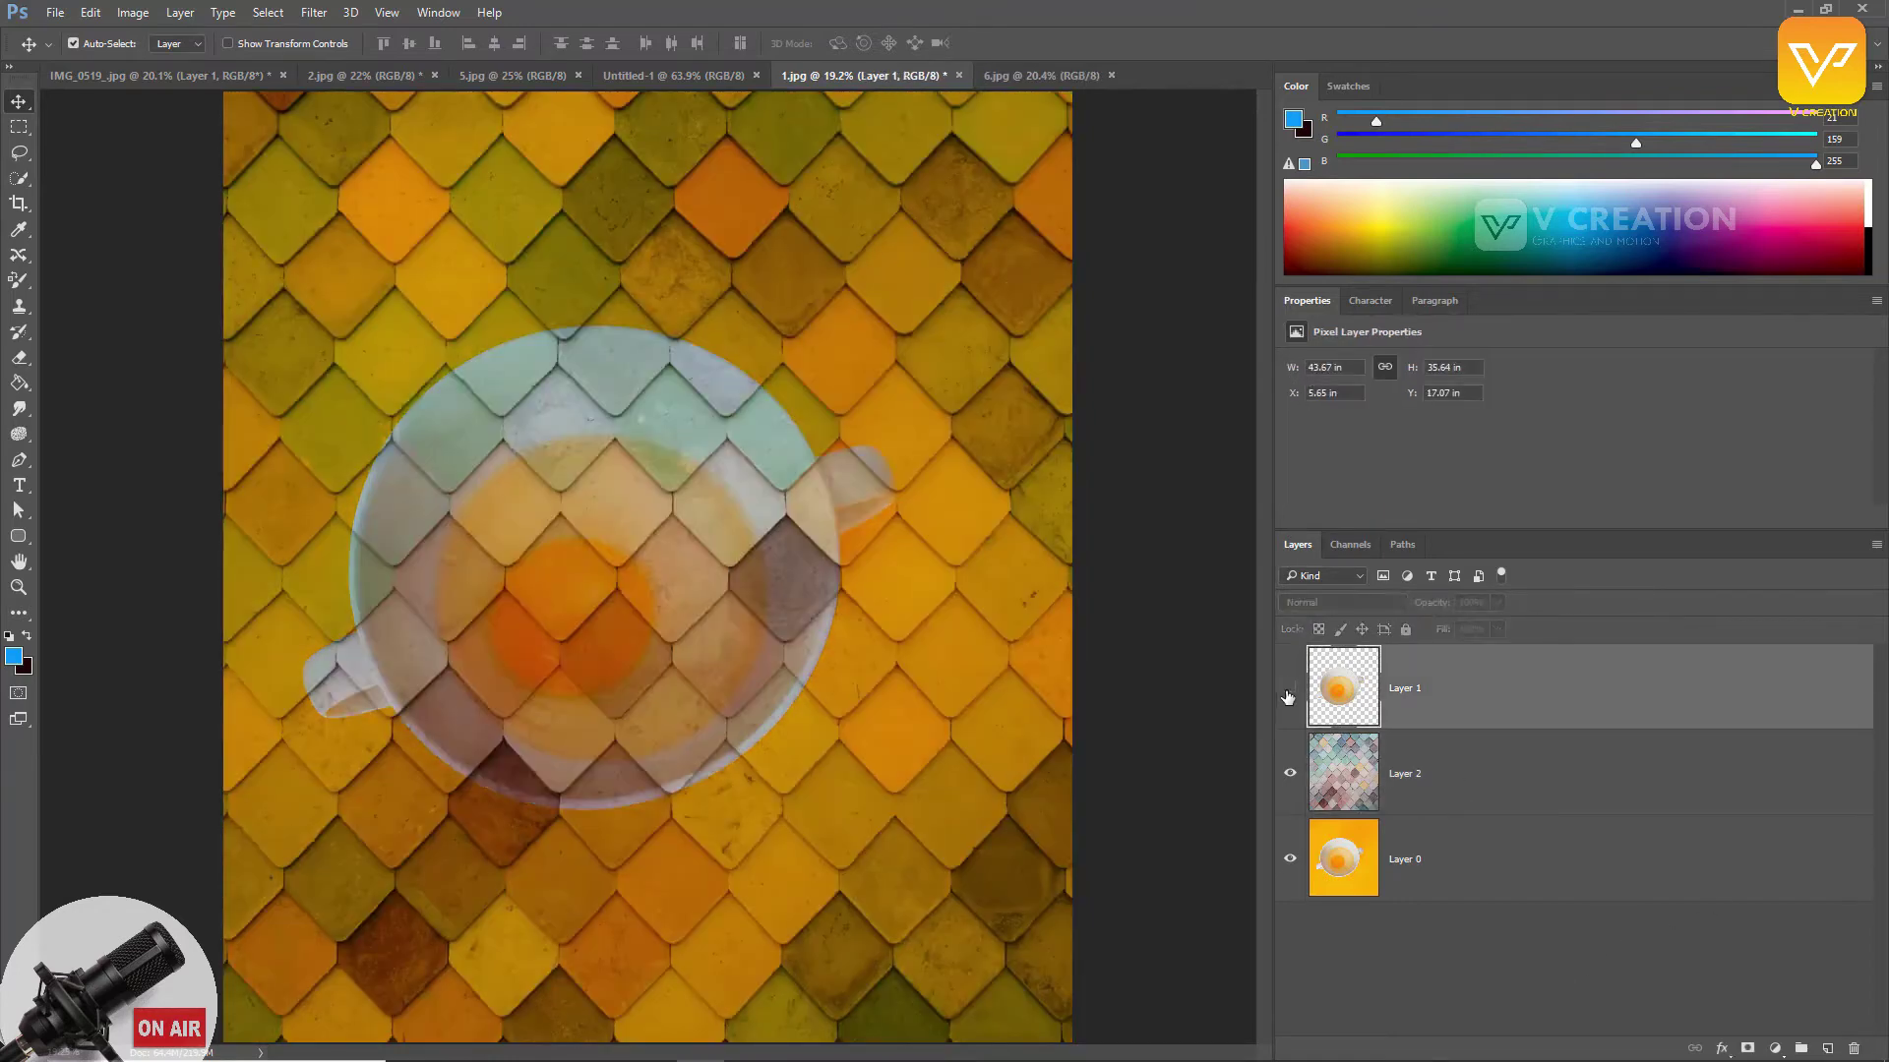
left_click(1289, 691)
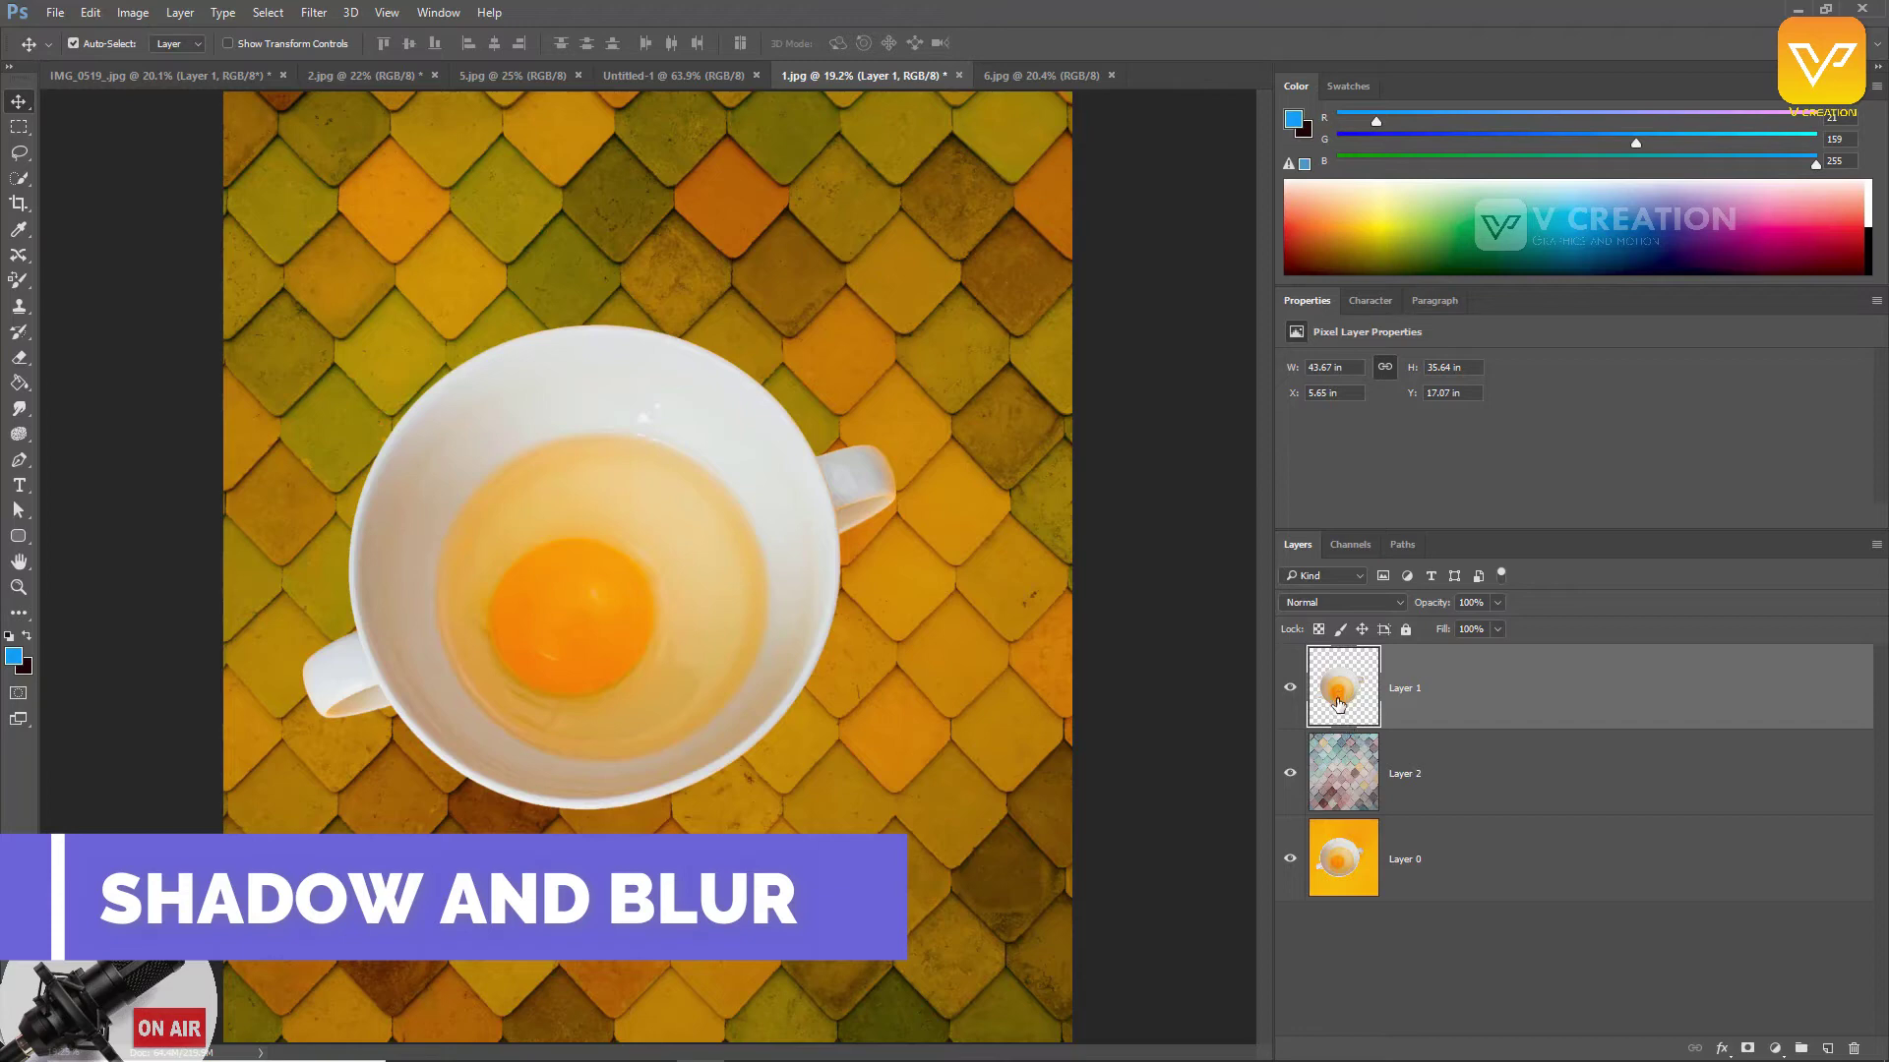
key("ctrl+j")
left_click_drag(1338, 703, 1322, 796)
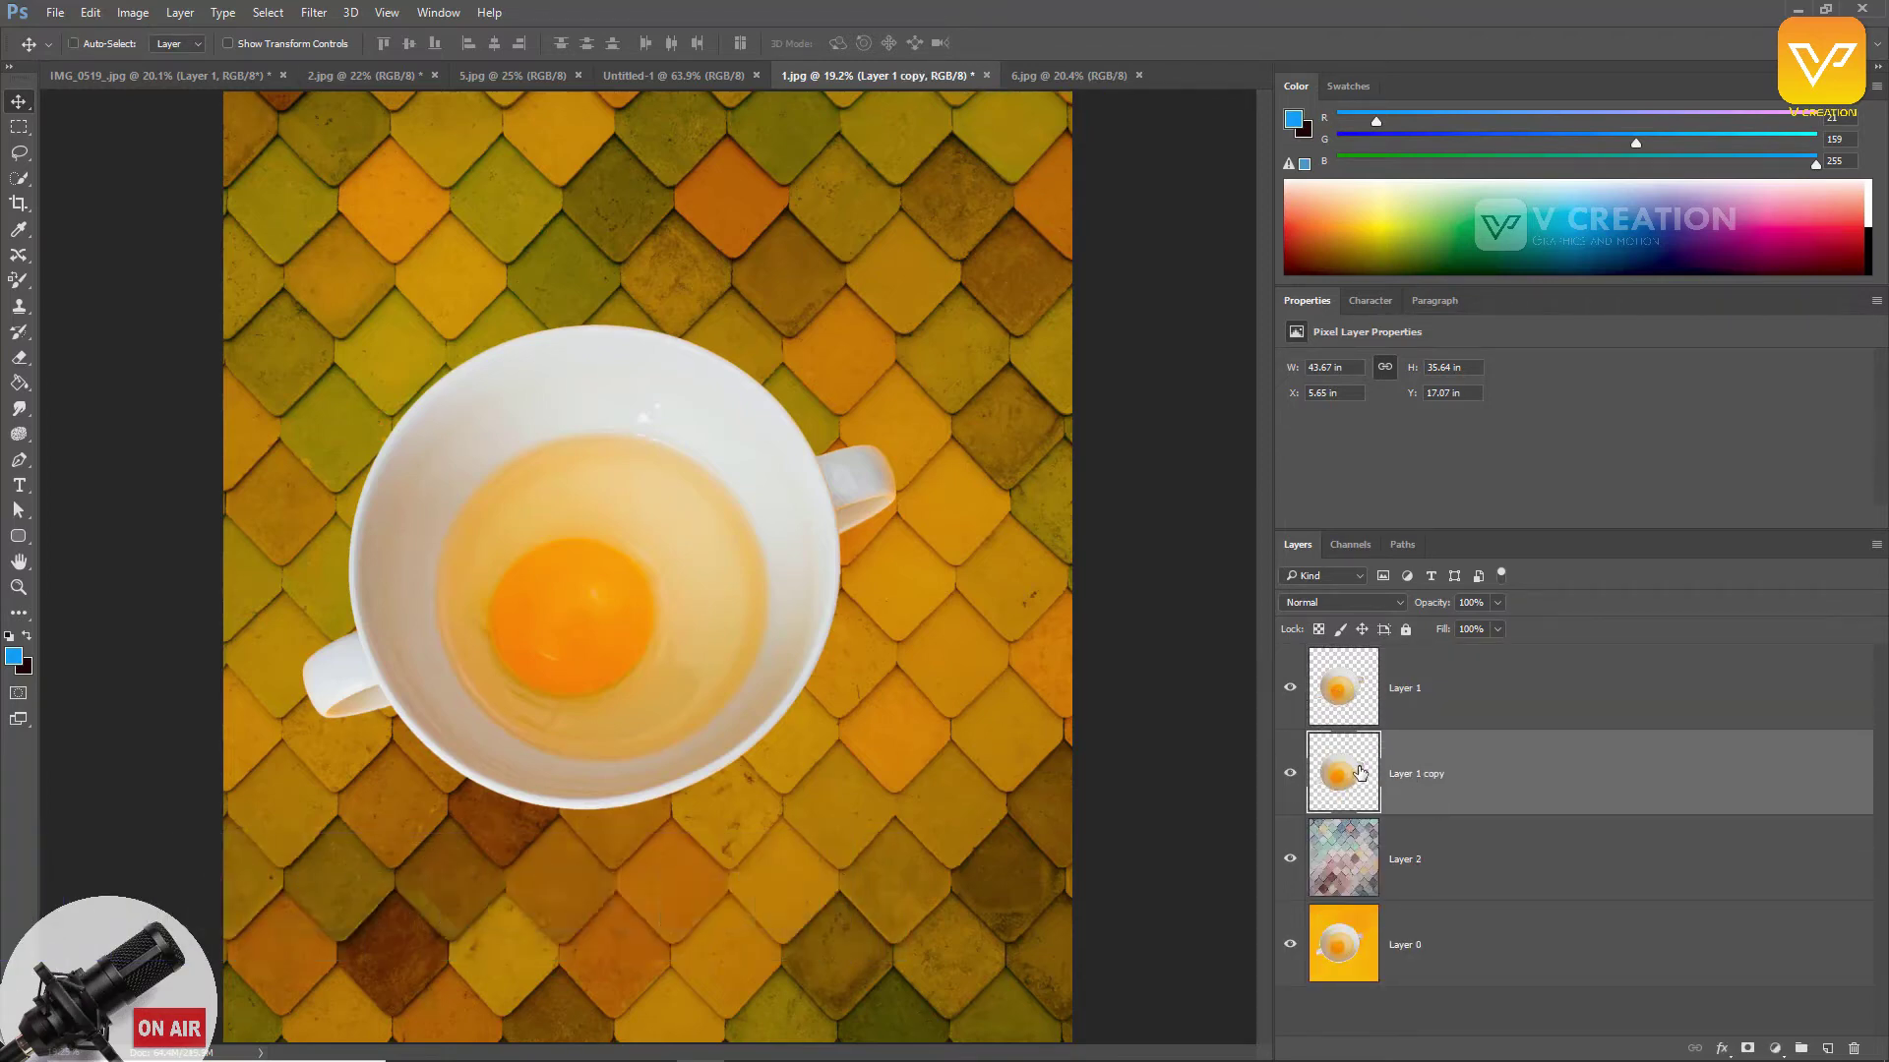
Step: With Layer 1 hidden, select the cup outline of Layer 1 copy, fill it with near-black #050505 as background colour, and deselect
left_click(1360, 773, "ctrl")
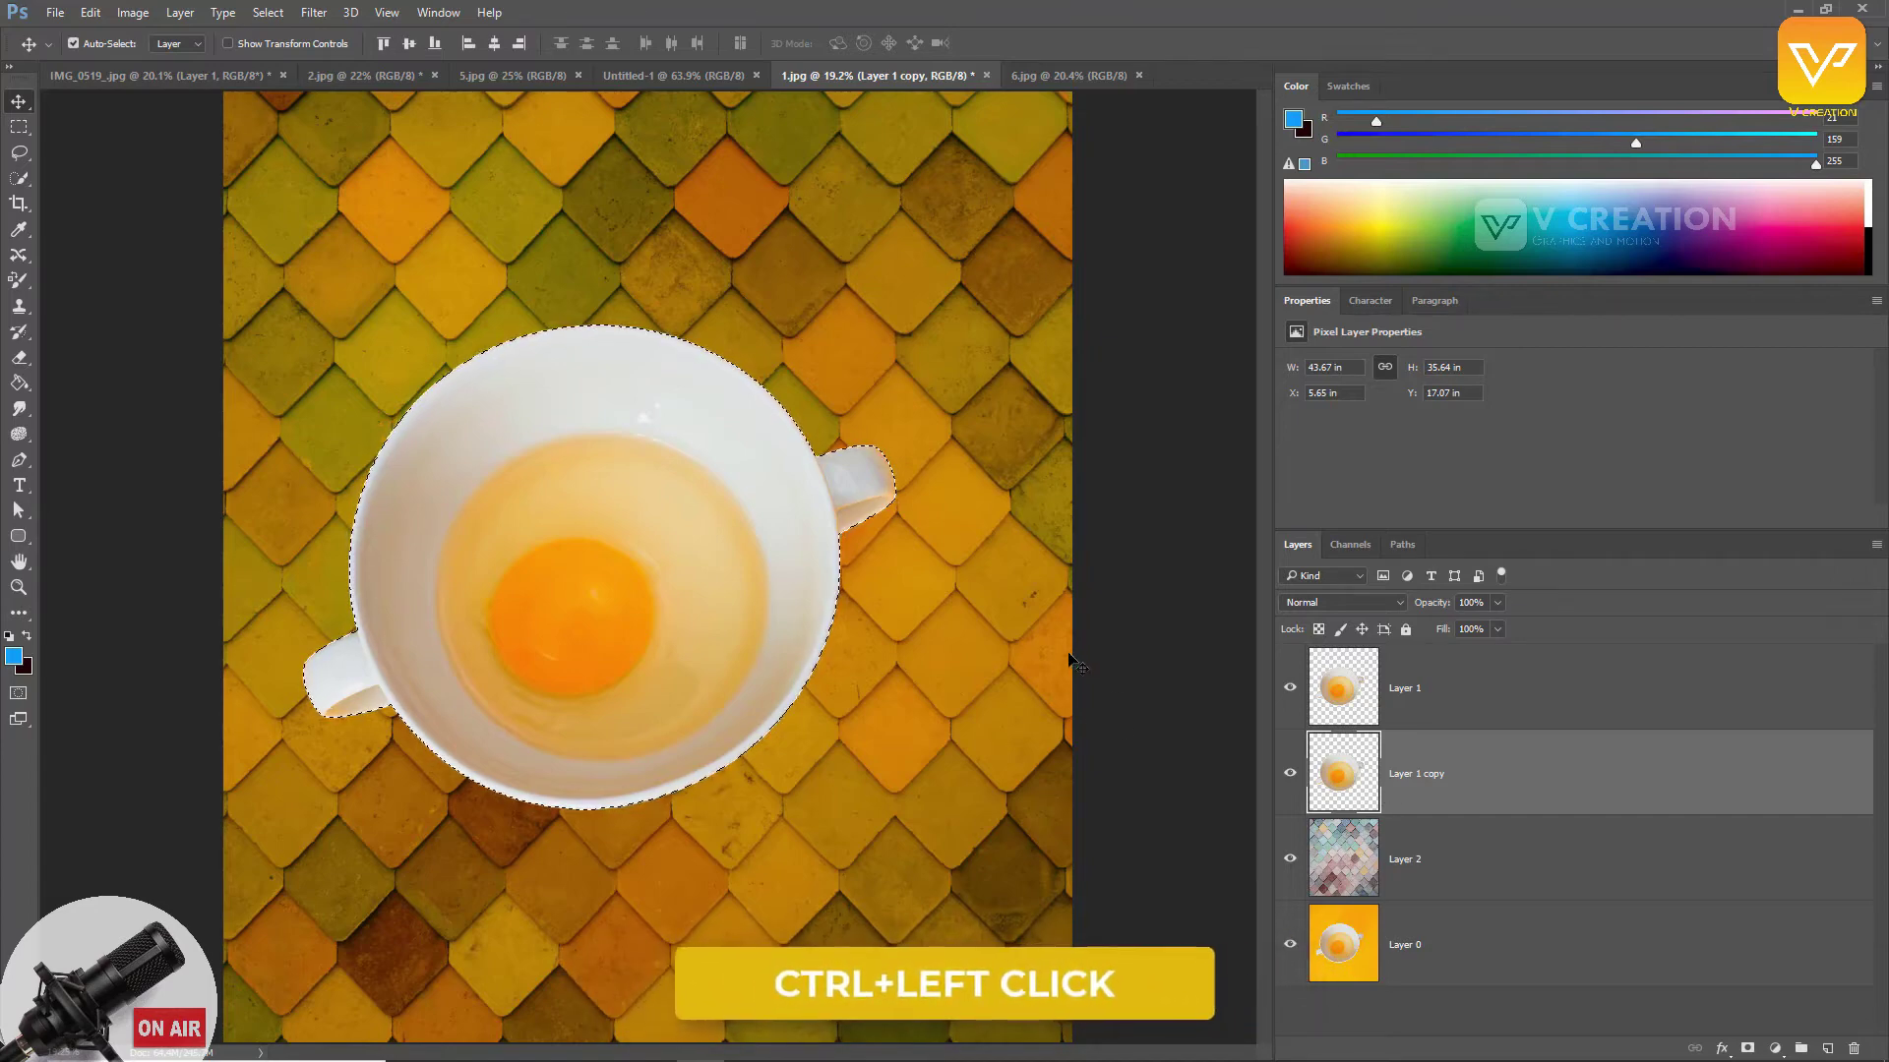
left_click(1290, 688)
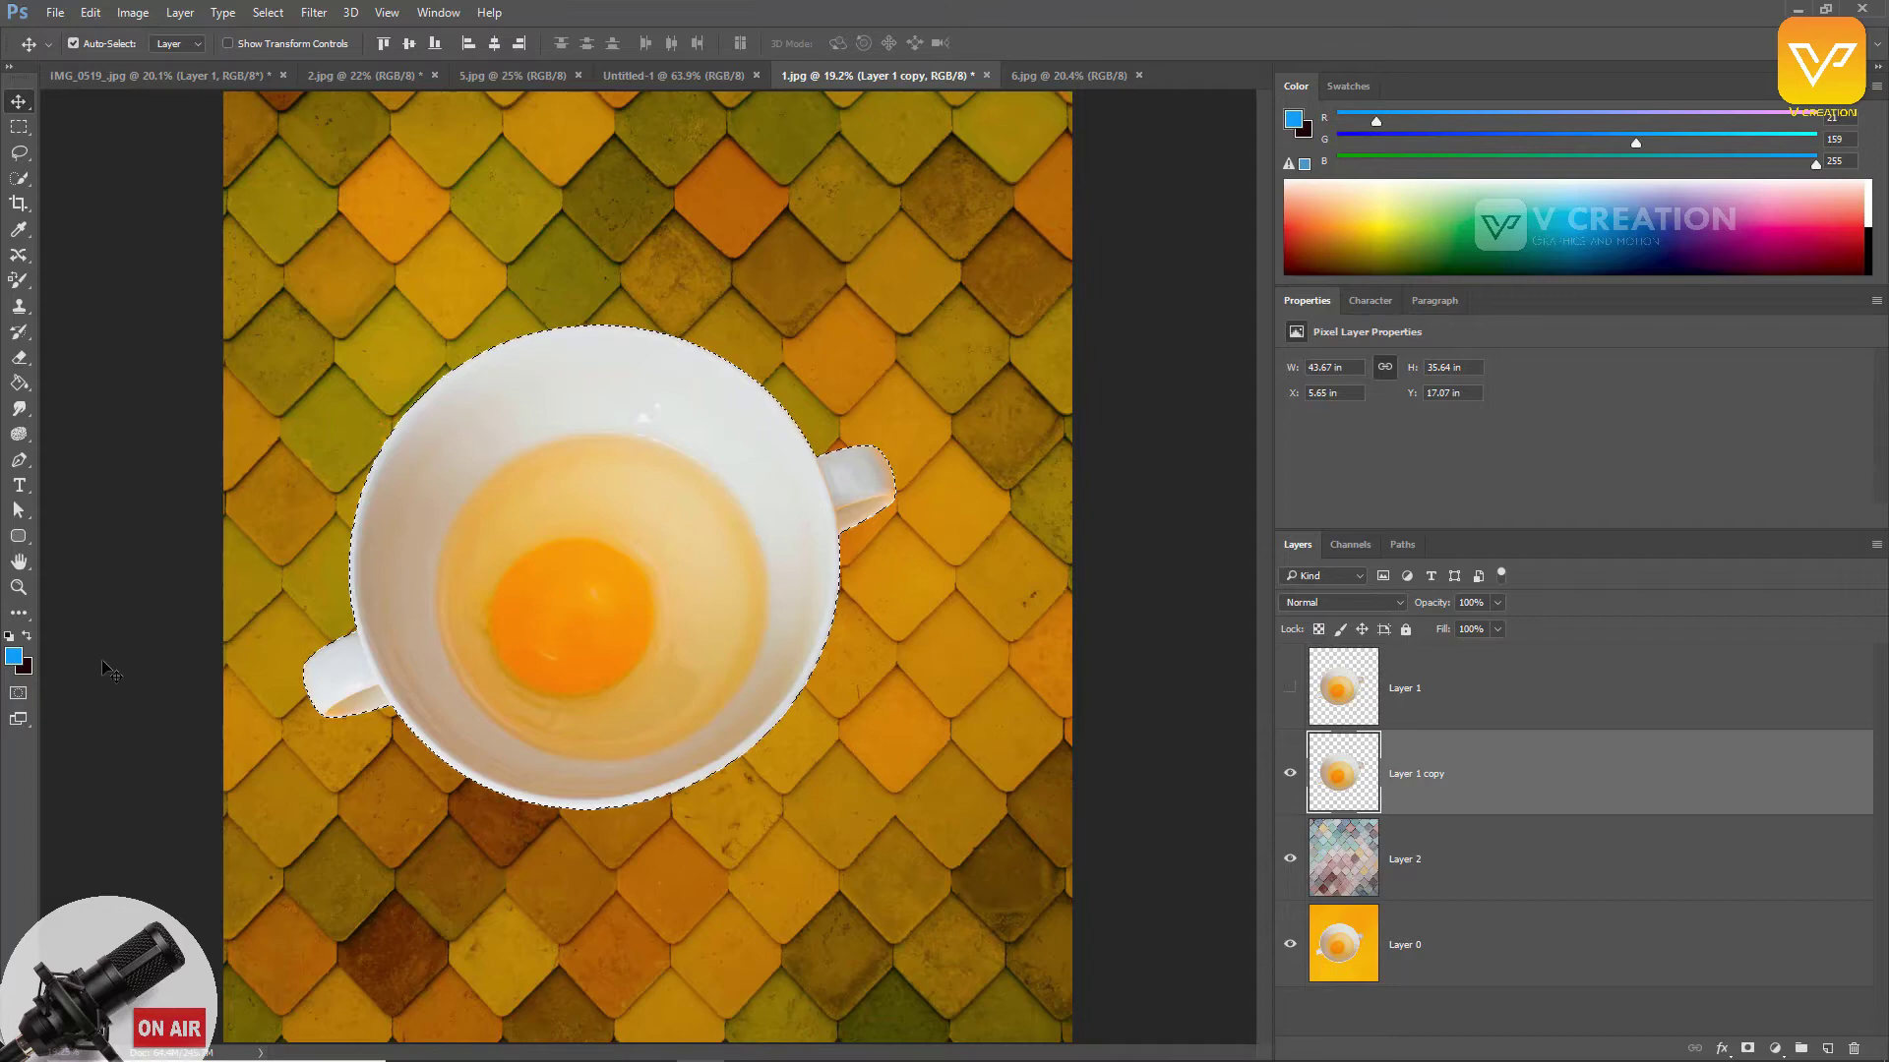
left_click(26, 669)
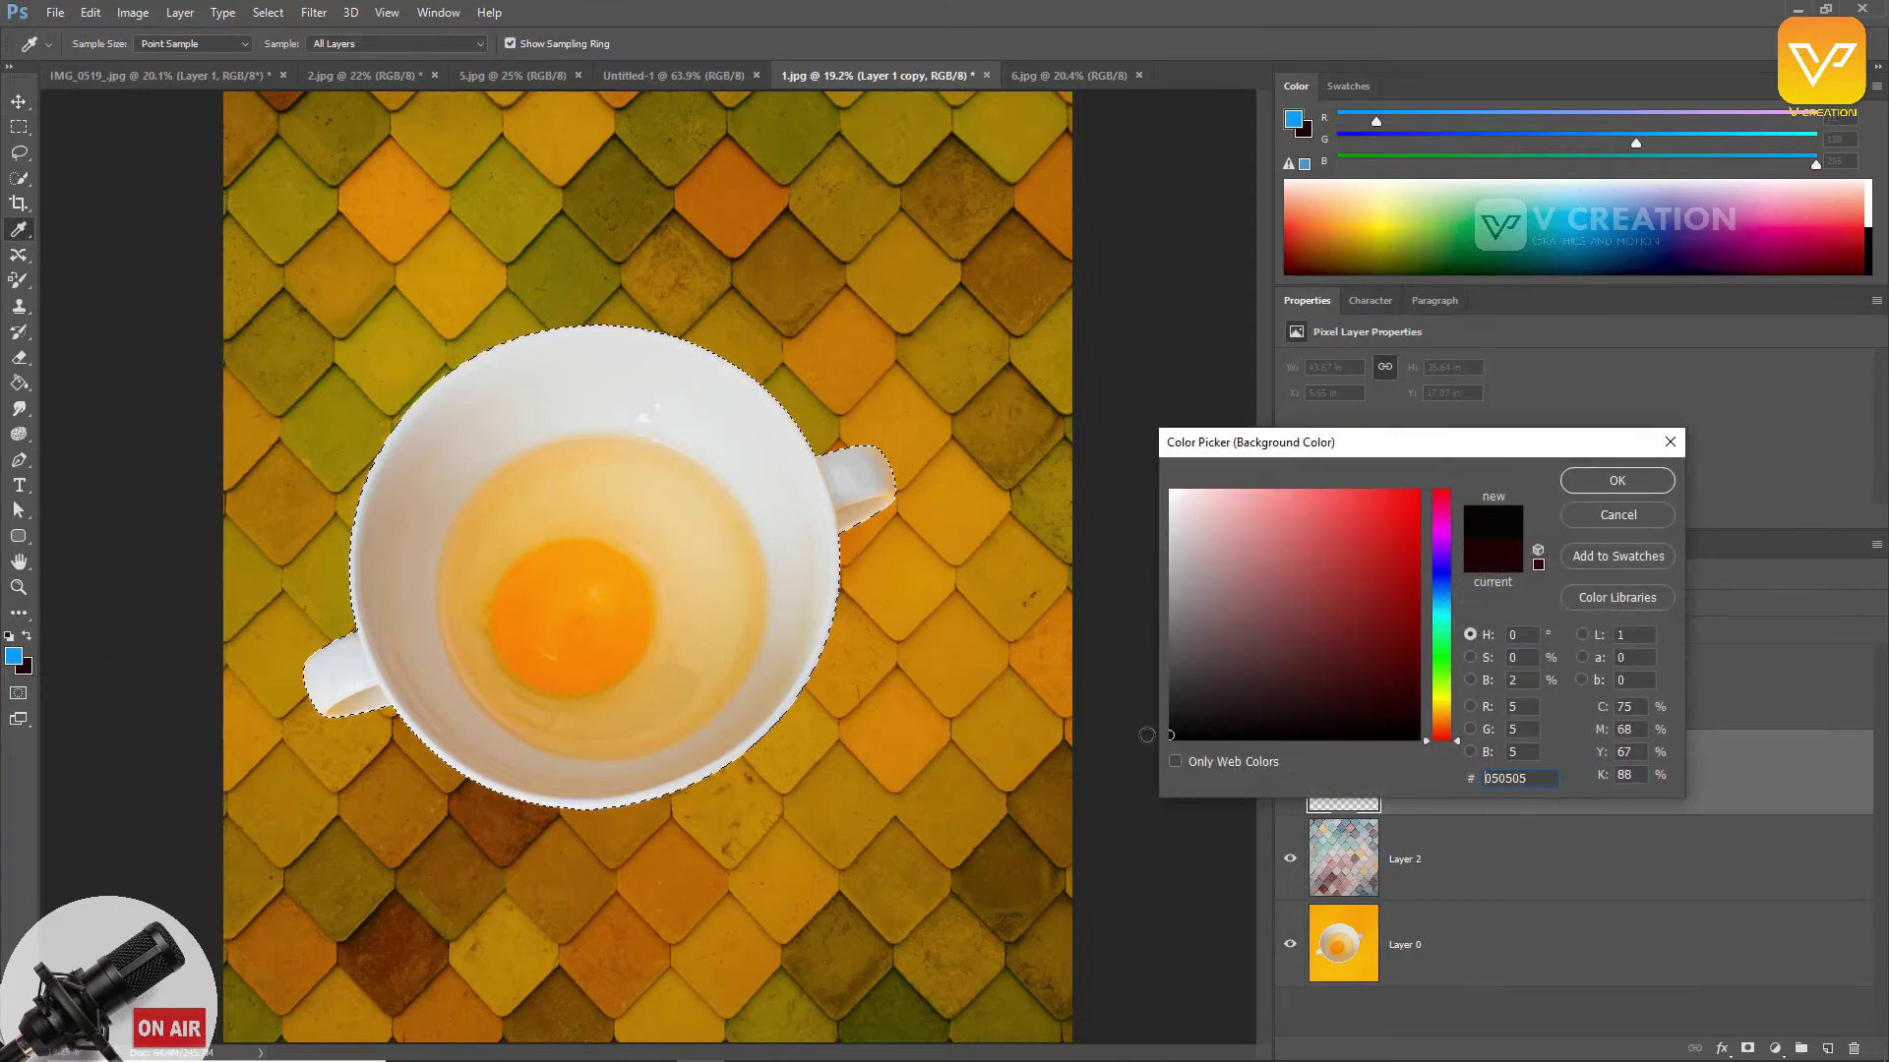
left_click(1617, 480)
key("ctrl+BackSpace")
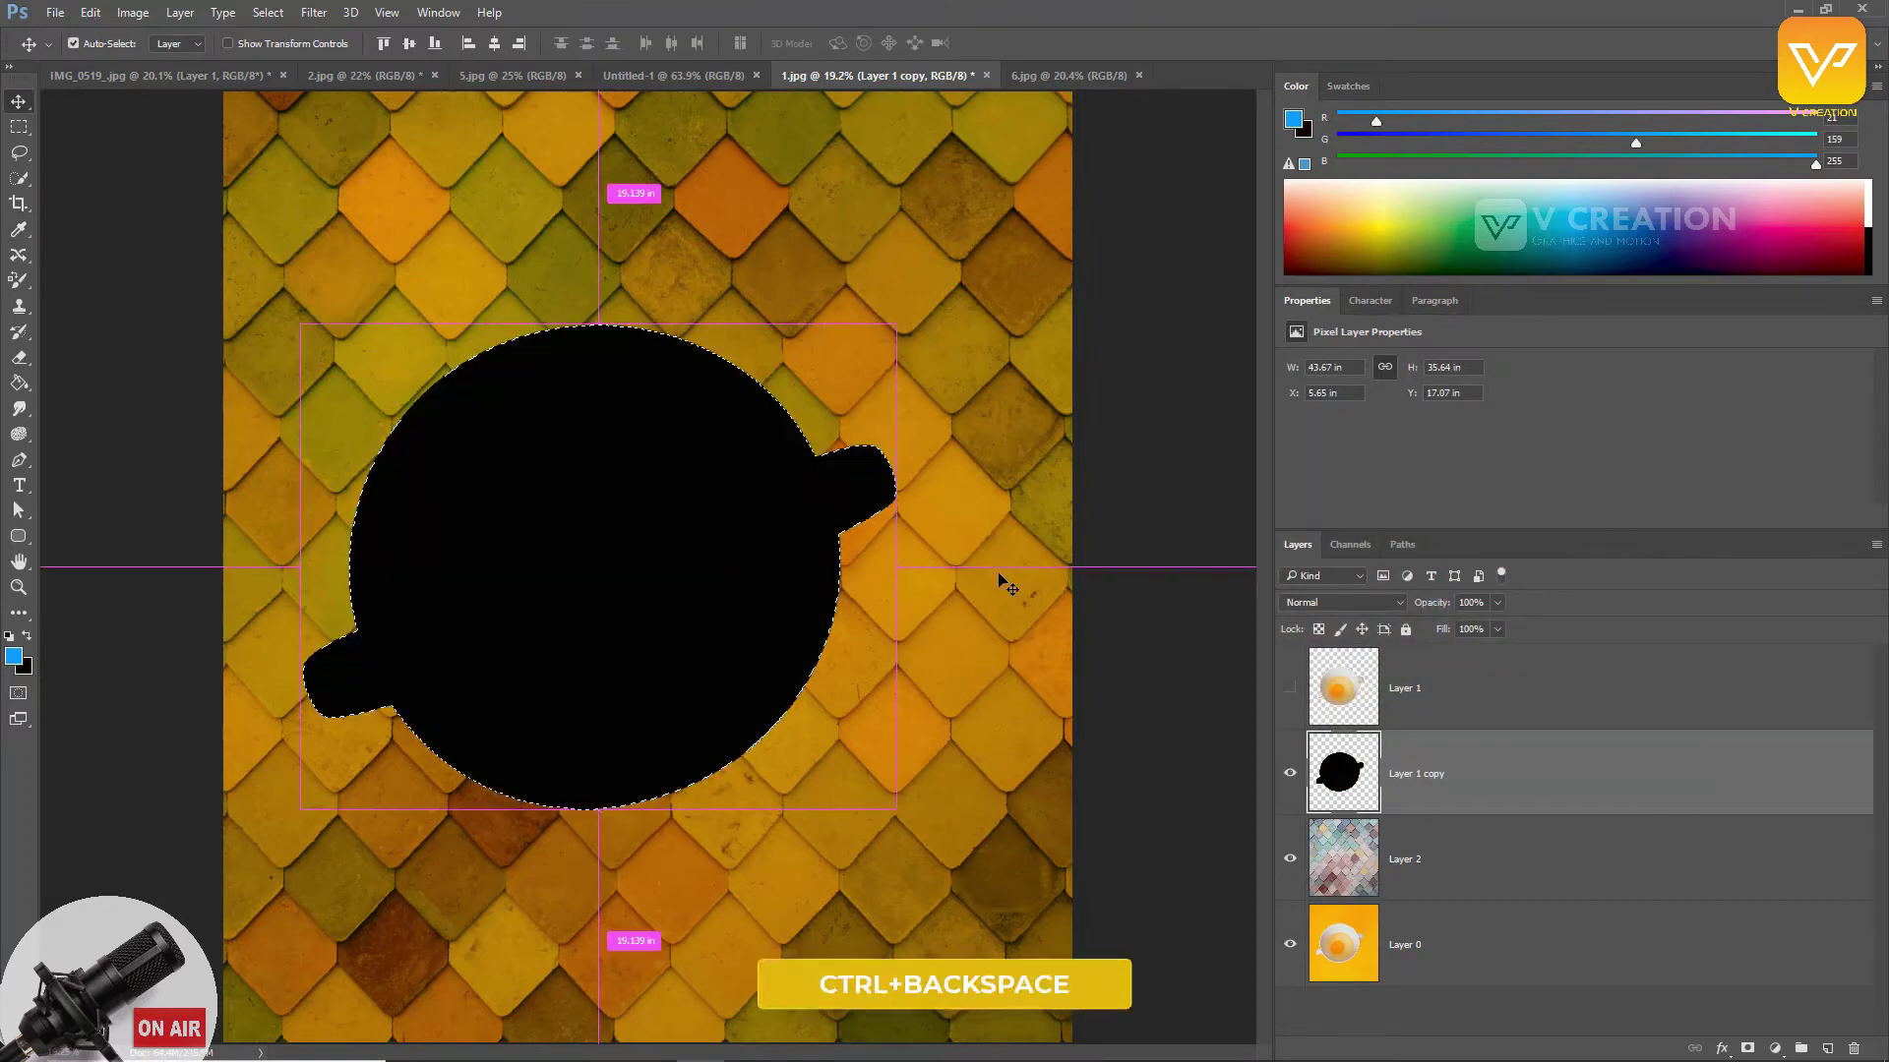
key("ctrl+d")
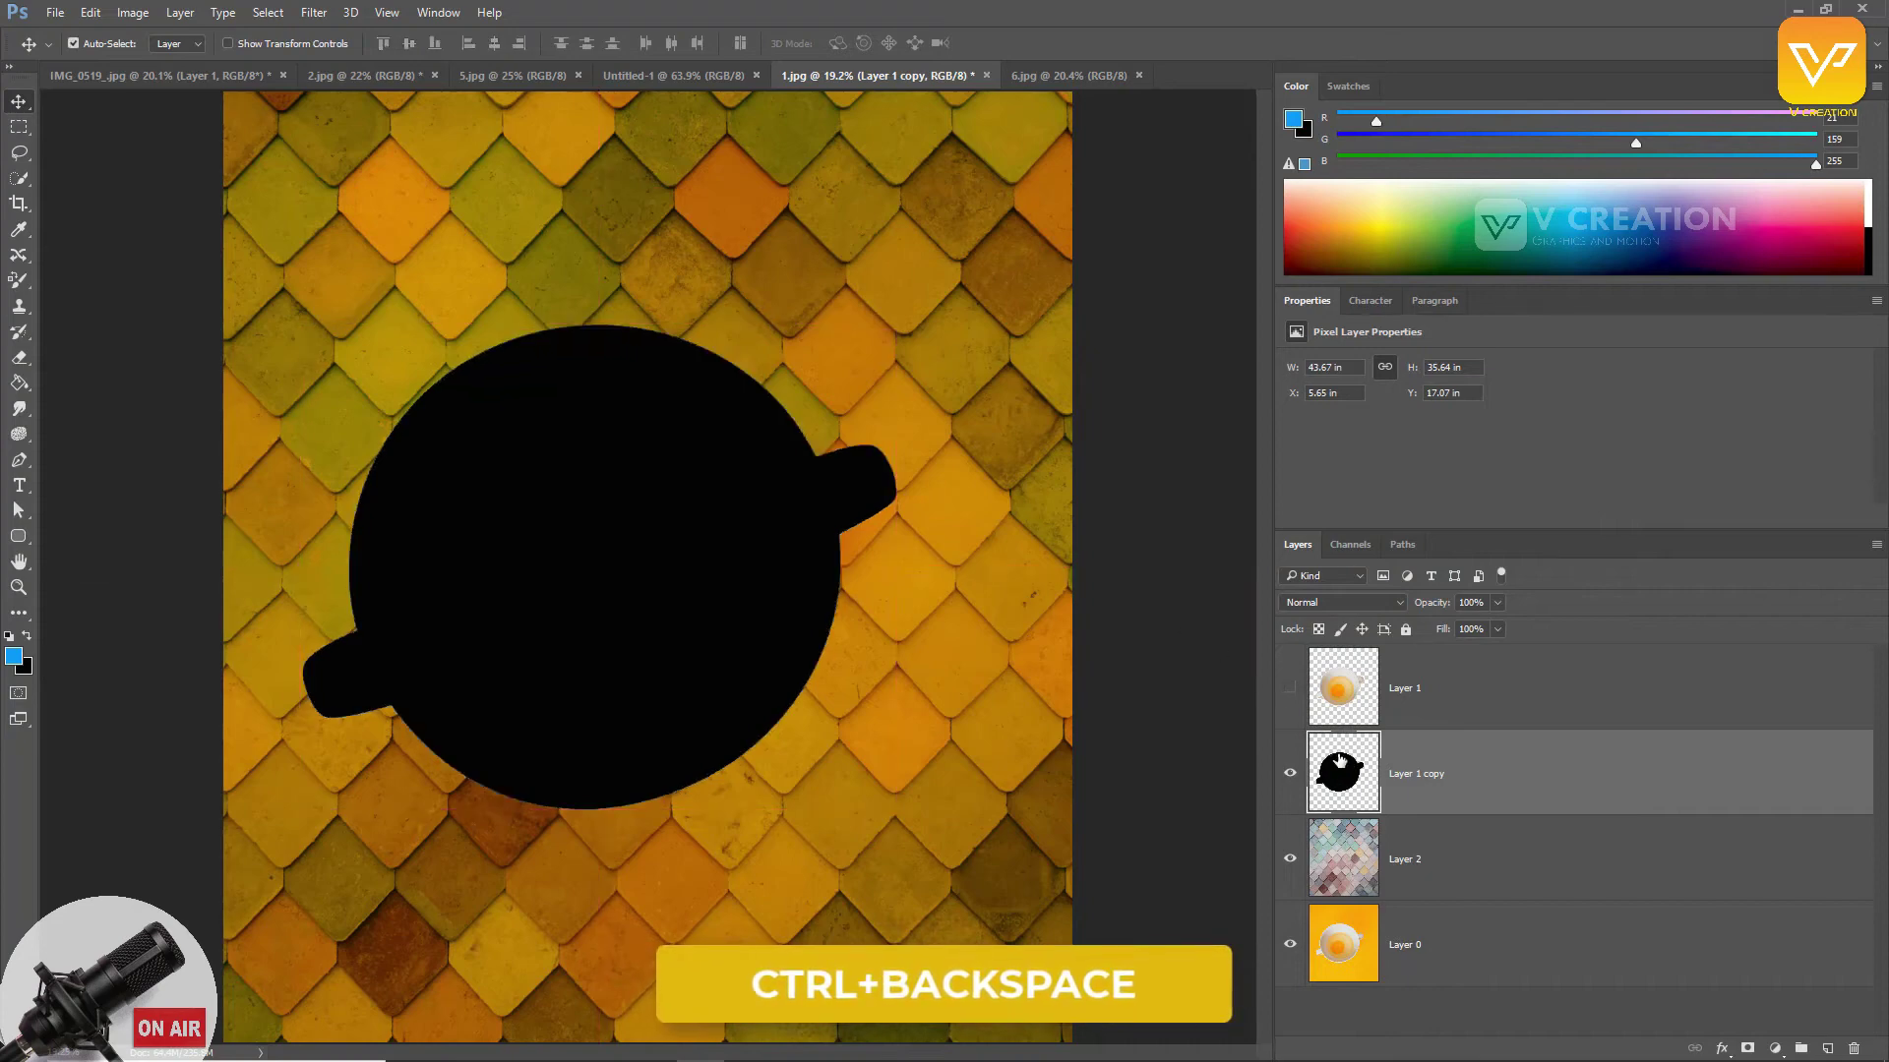
Step: Enlarge the black cup shape to about 103.4% and move its centre to about X 2134 px, Y 2632 px
key("ctrl+t")
left_click_drag(725, 517, 764, 544)
left_click_drag(927, 350, 950, 332)
left_click_drag(850, 439, 839, 445)
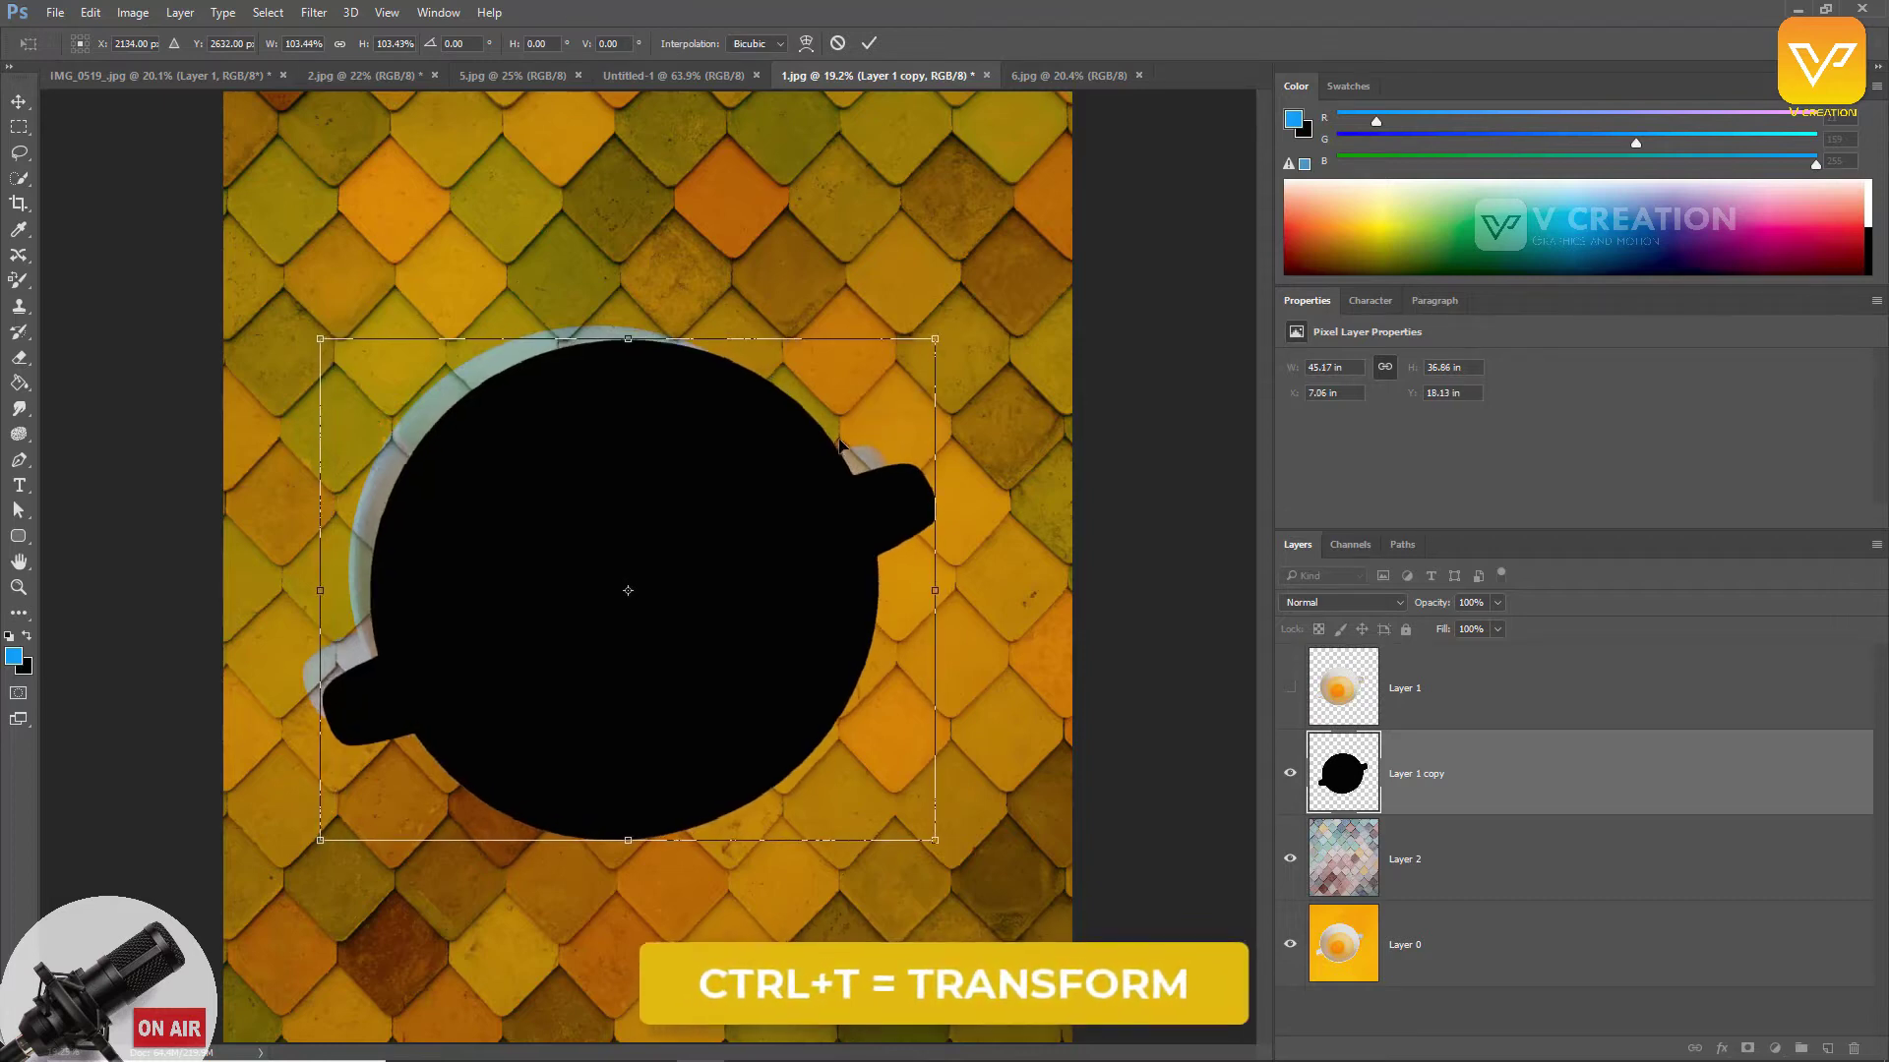
key("Return")
Step: Show Layer 1 and lower the opacity of the black shape on Layer 1 copy to 15%
left_click(1290, 688)
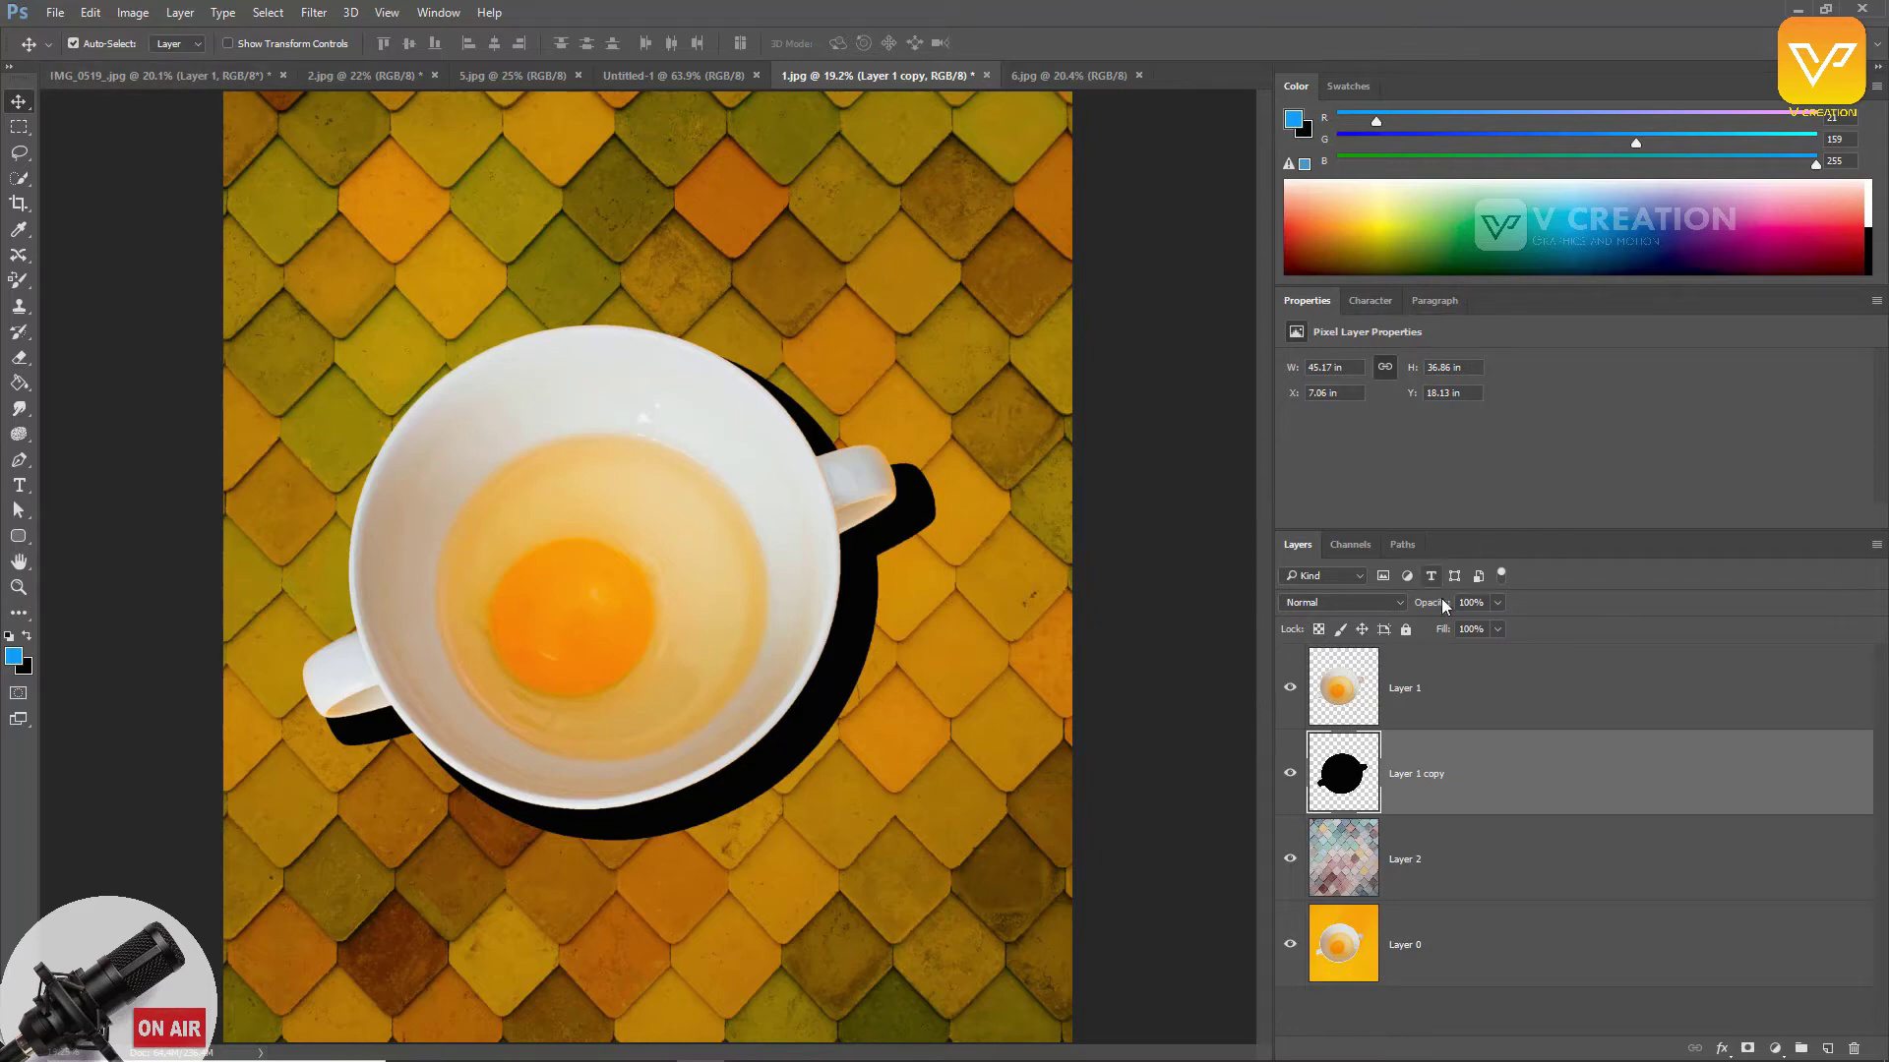
left_click_drag(1432, 602, 1358, 603)
Step: Scale the shadow shape on Layer 1 copy down to about 97.66%, keeping its proportions
key("ctrl+t")
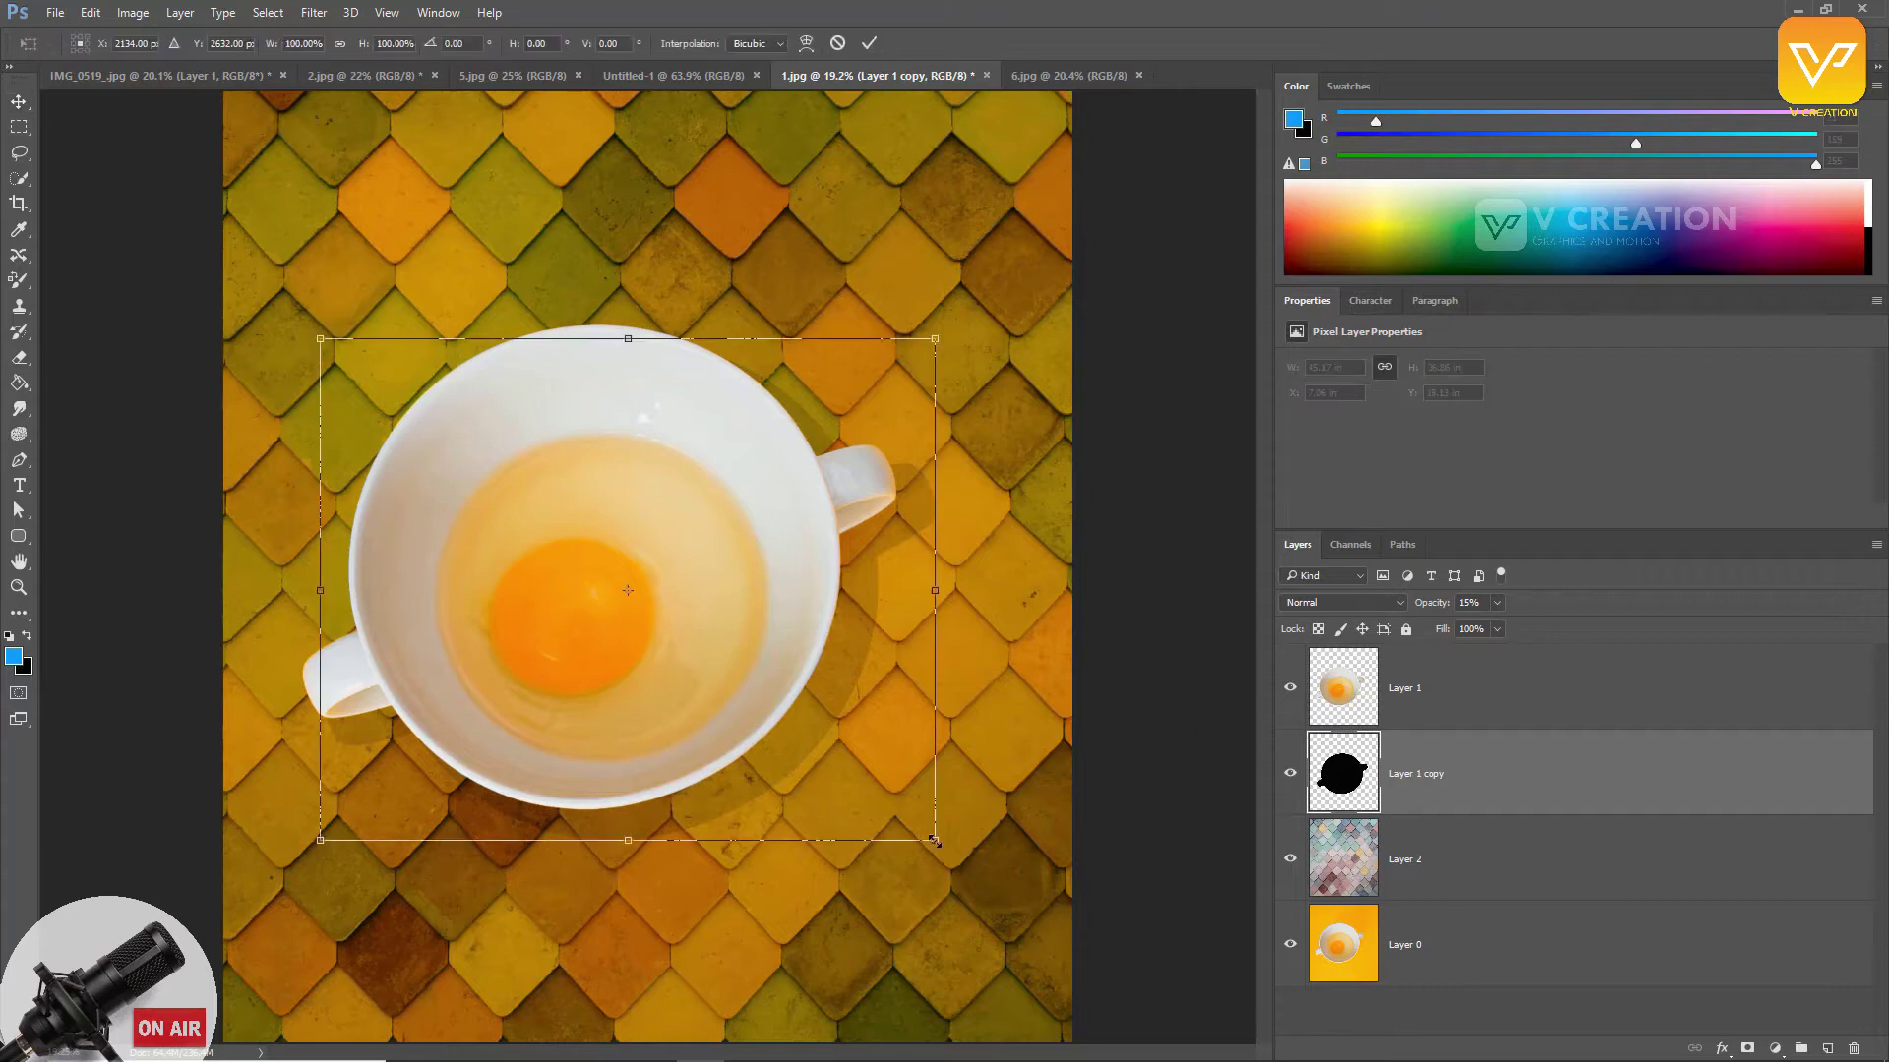
left_click_drag(934, 842, 922, 826)
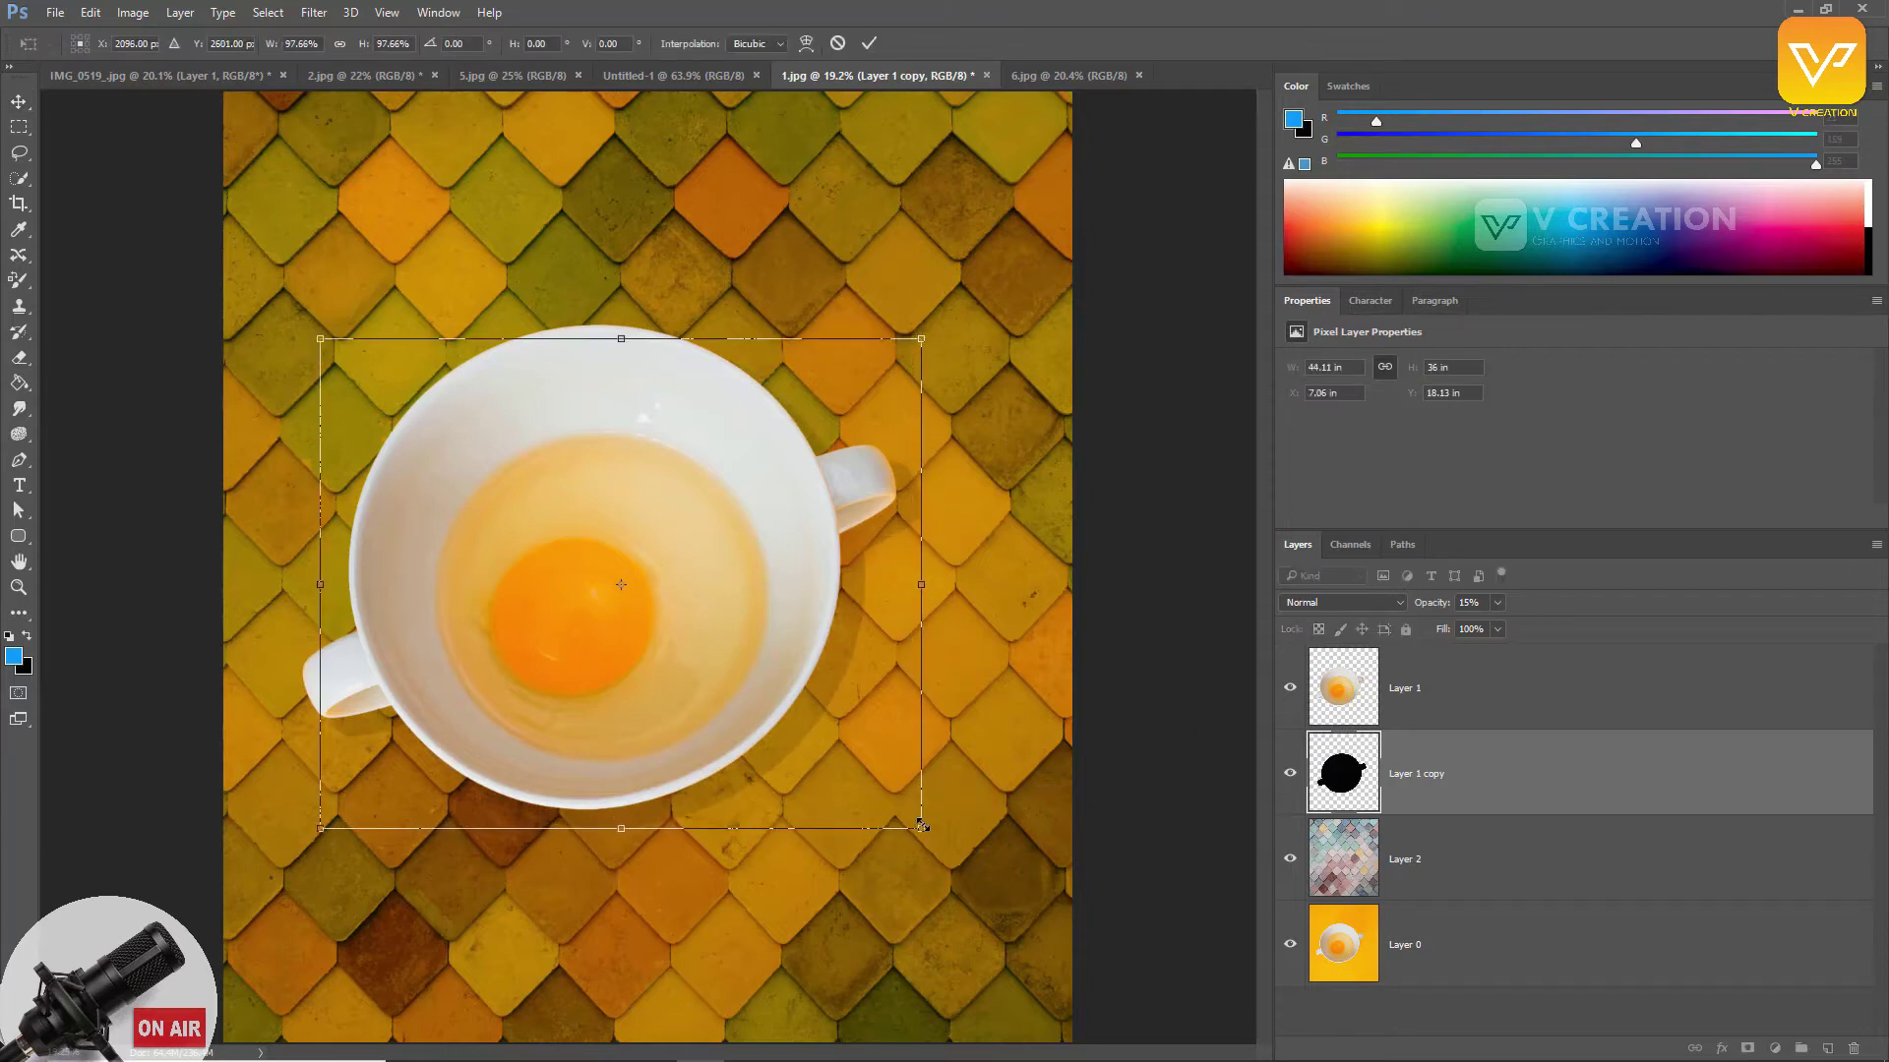
key("Return")
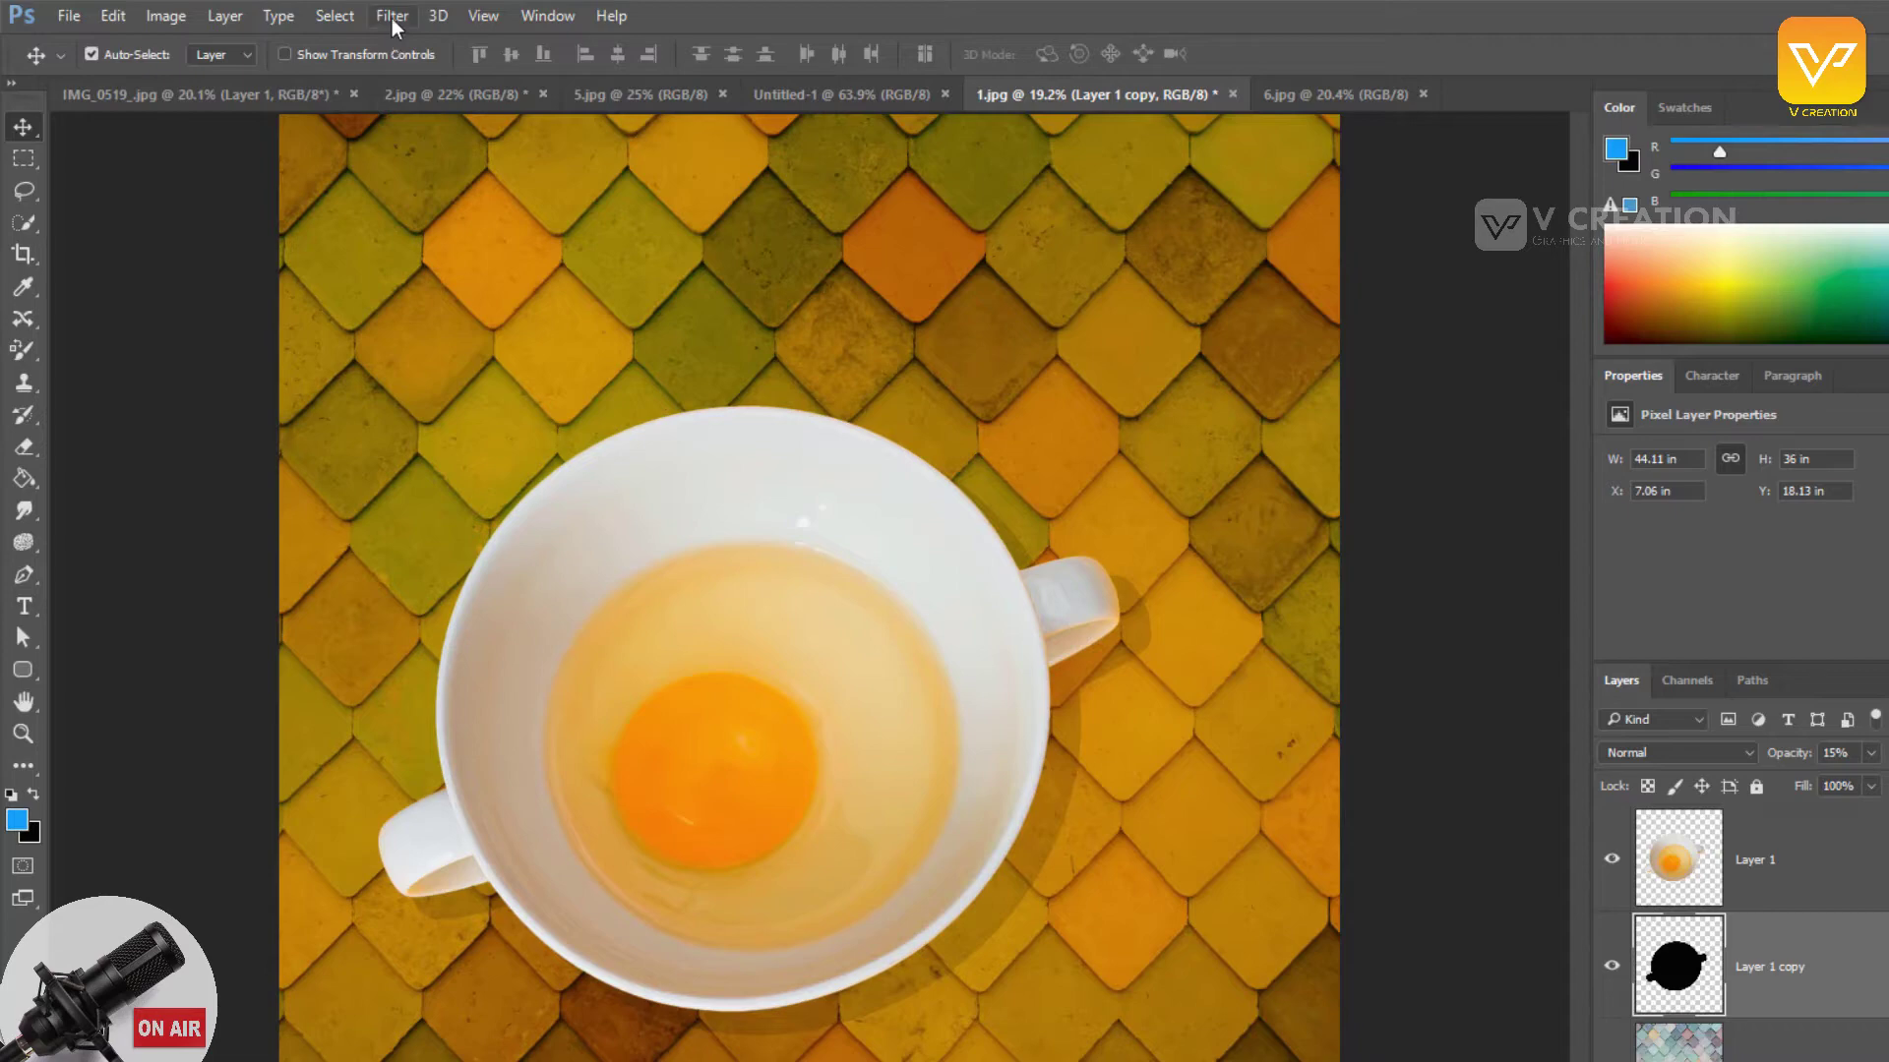
Step: Soften the cup's shadow on Layer 1 copy with a Gaussian Blur of 19.4 pixels radius
left_click(314, 12)
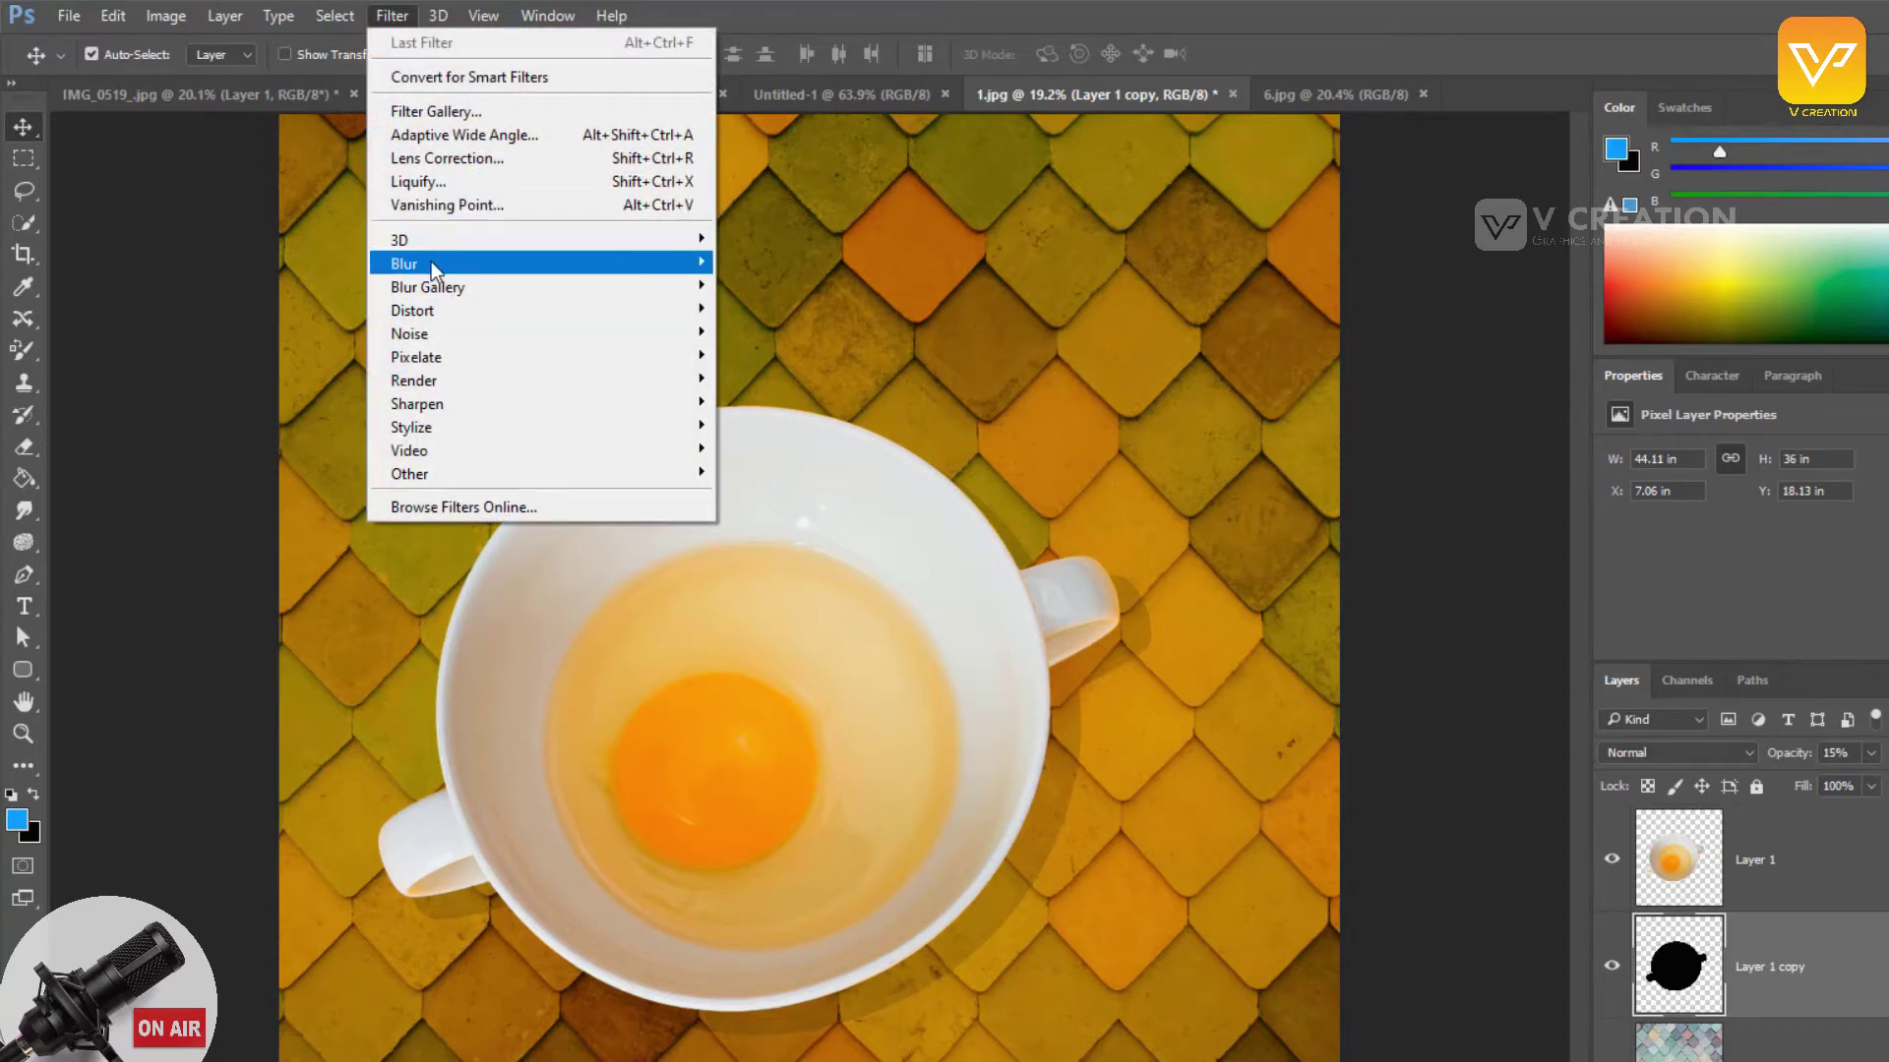
mouse_move(433, 266)
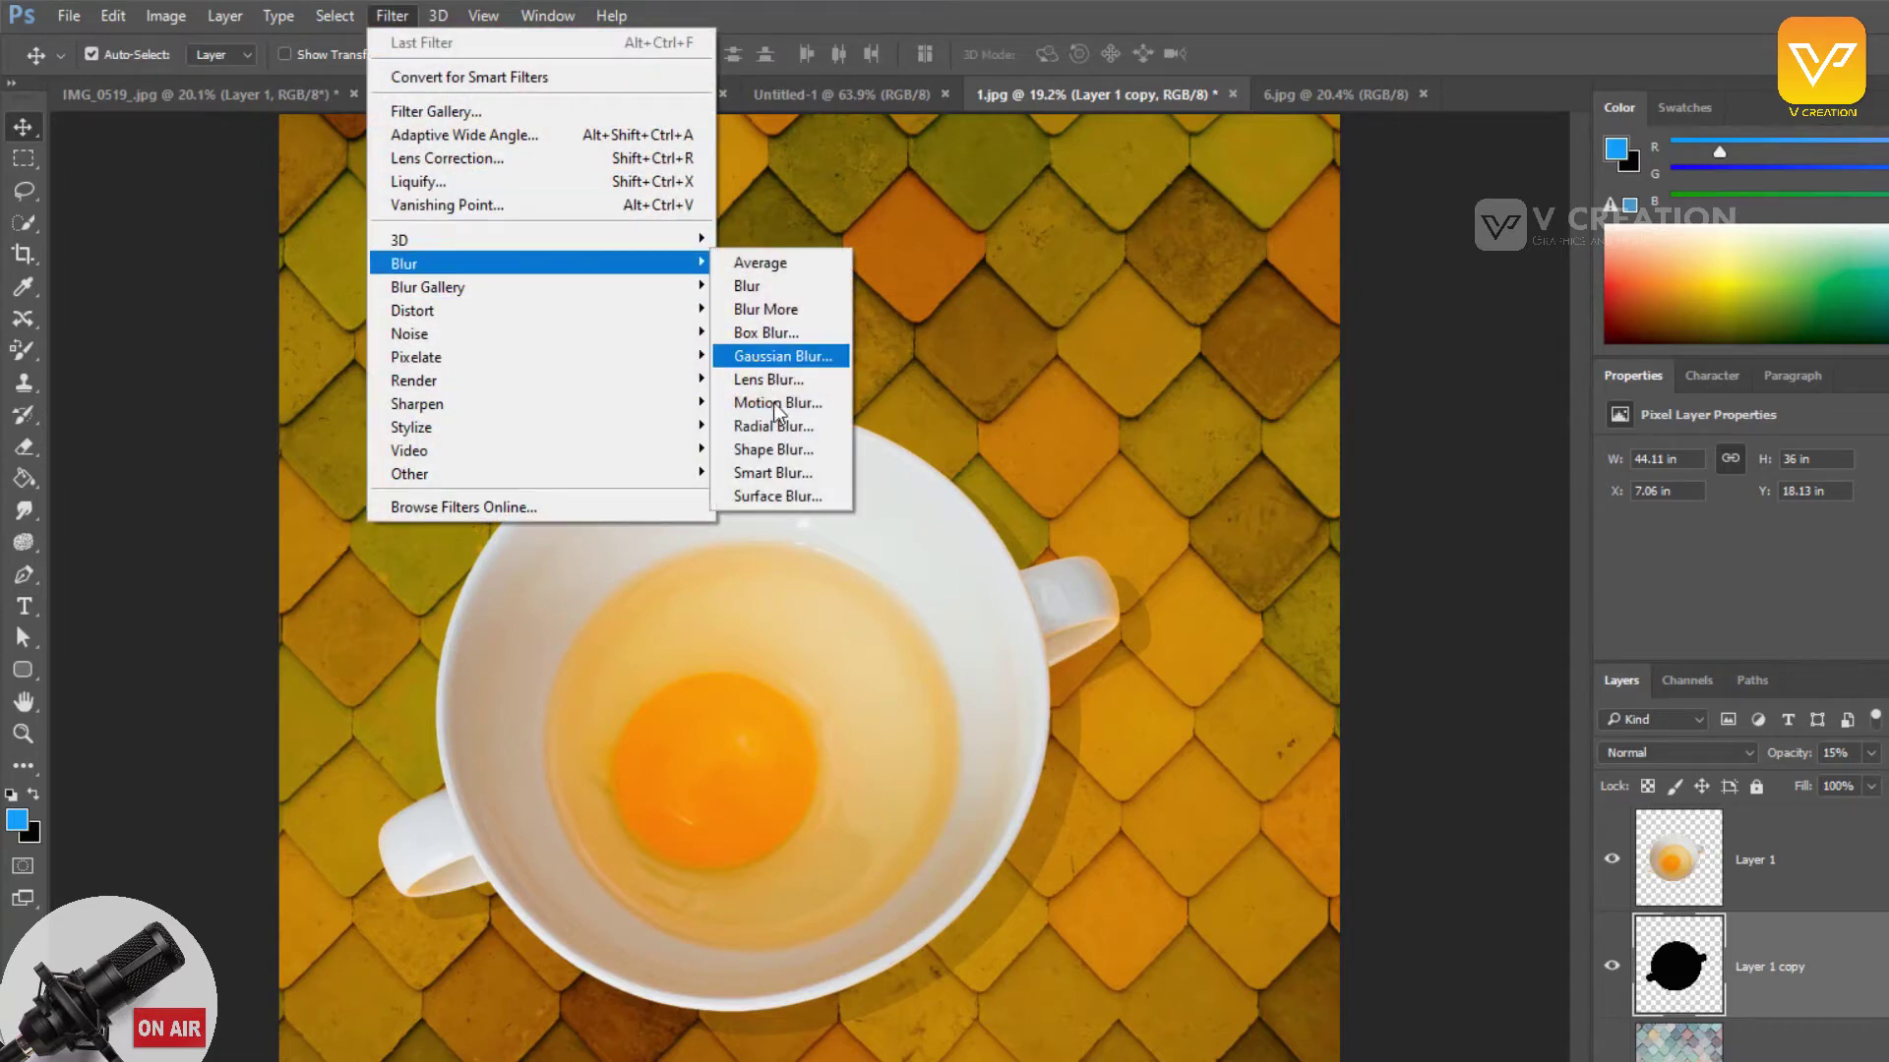
left_click(798, 362)
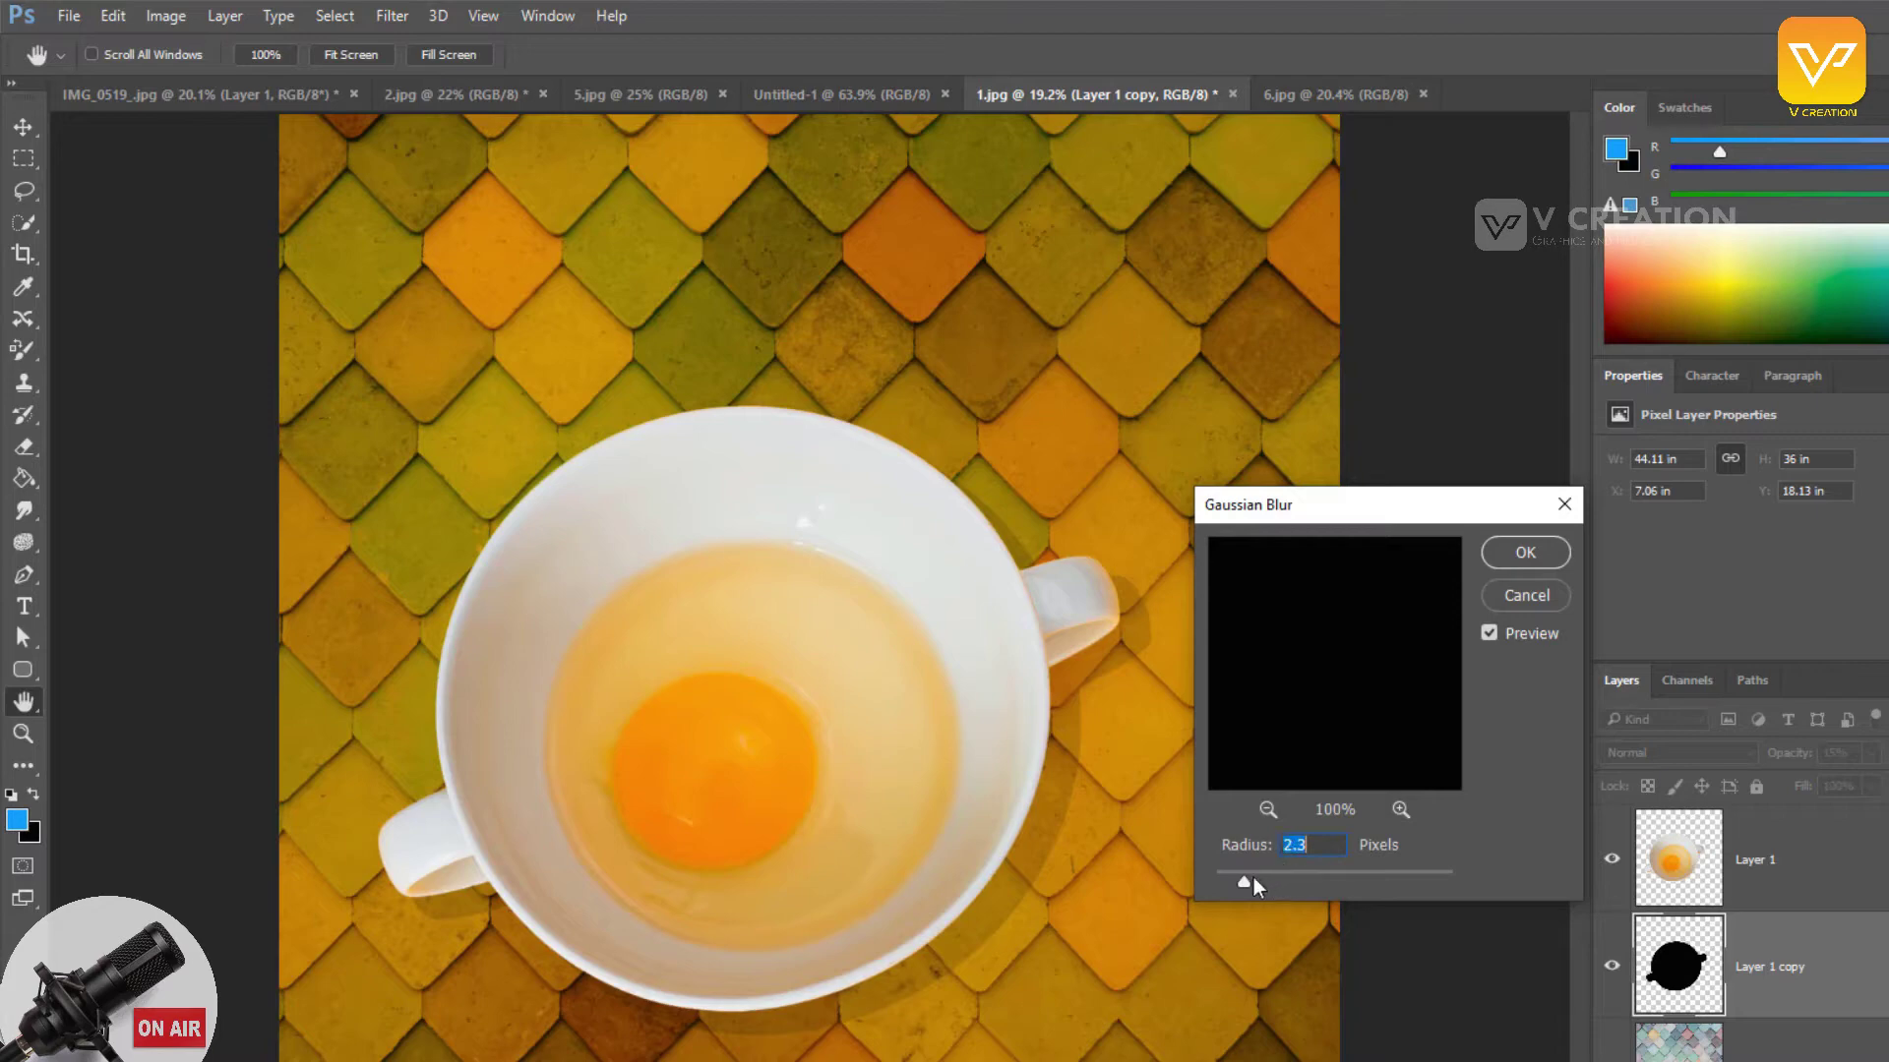
left_click_drag(1287, 882, 1337, 884)
left_click(1494, 636)
left_click(1318, 883)
left_click_drag(1324, 881, 1319, 882)
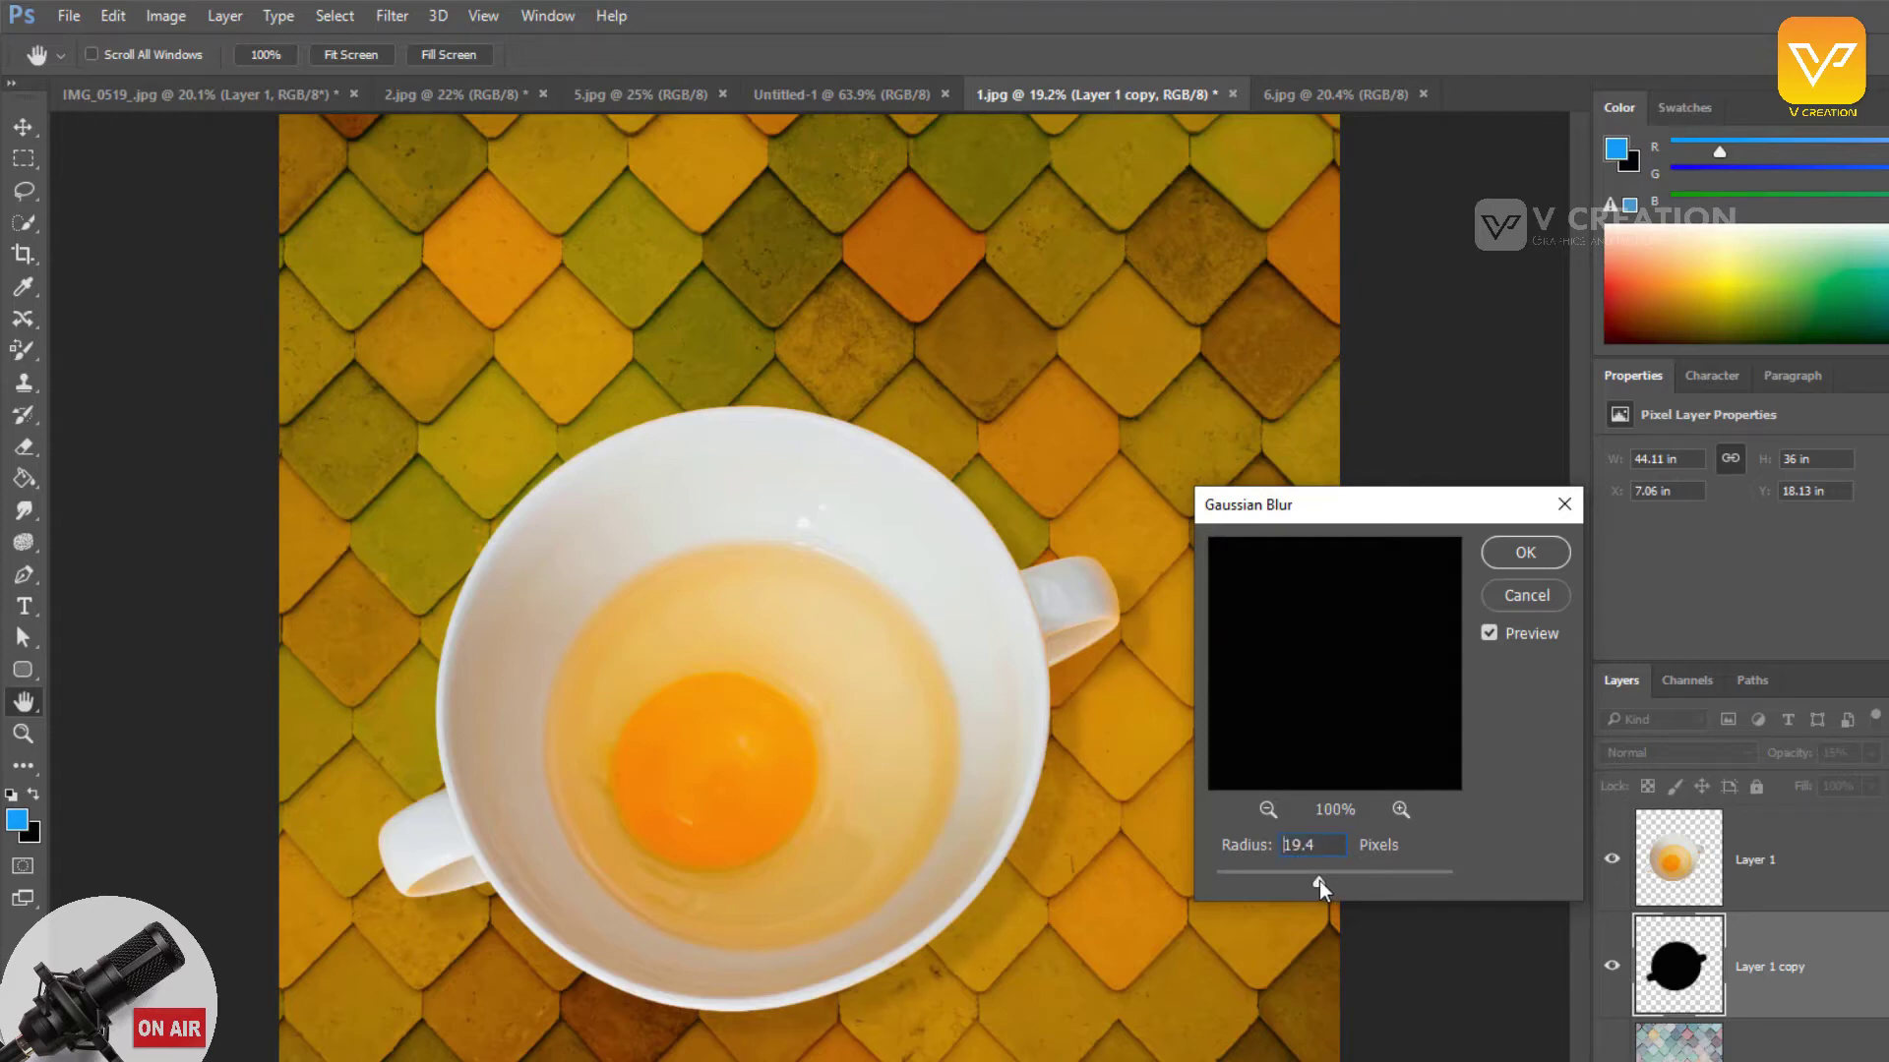
left_click(1524, 553)
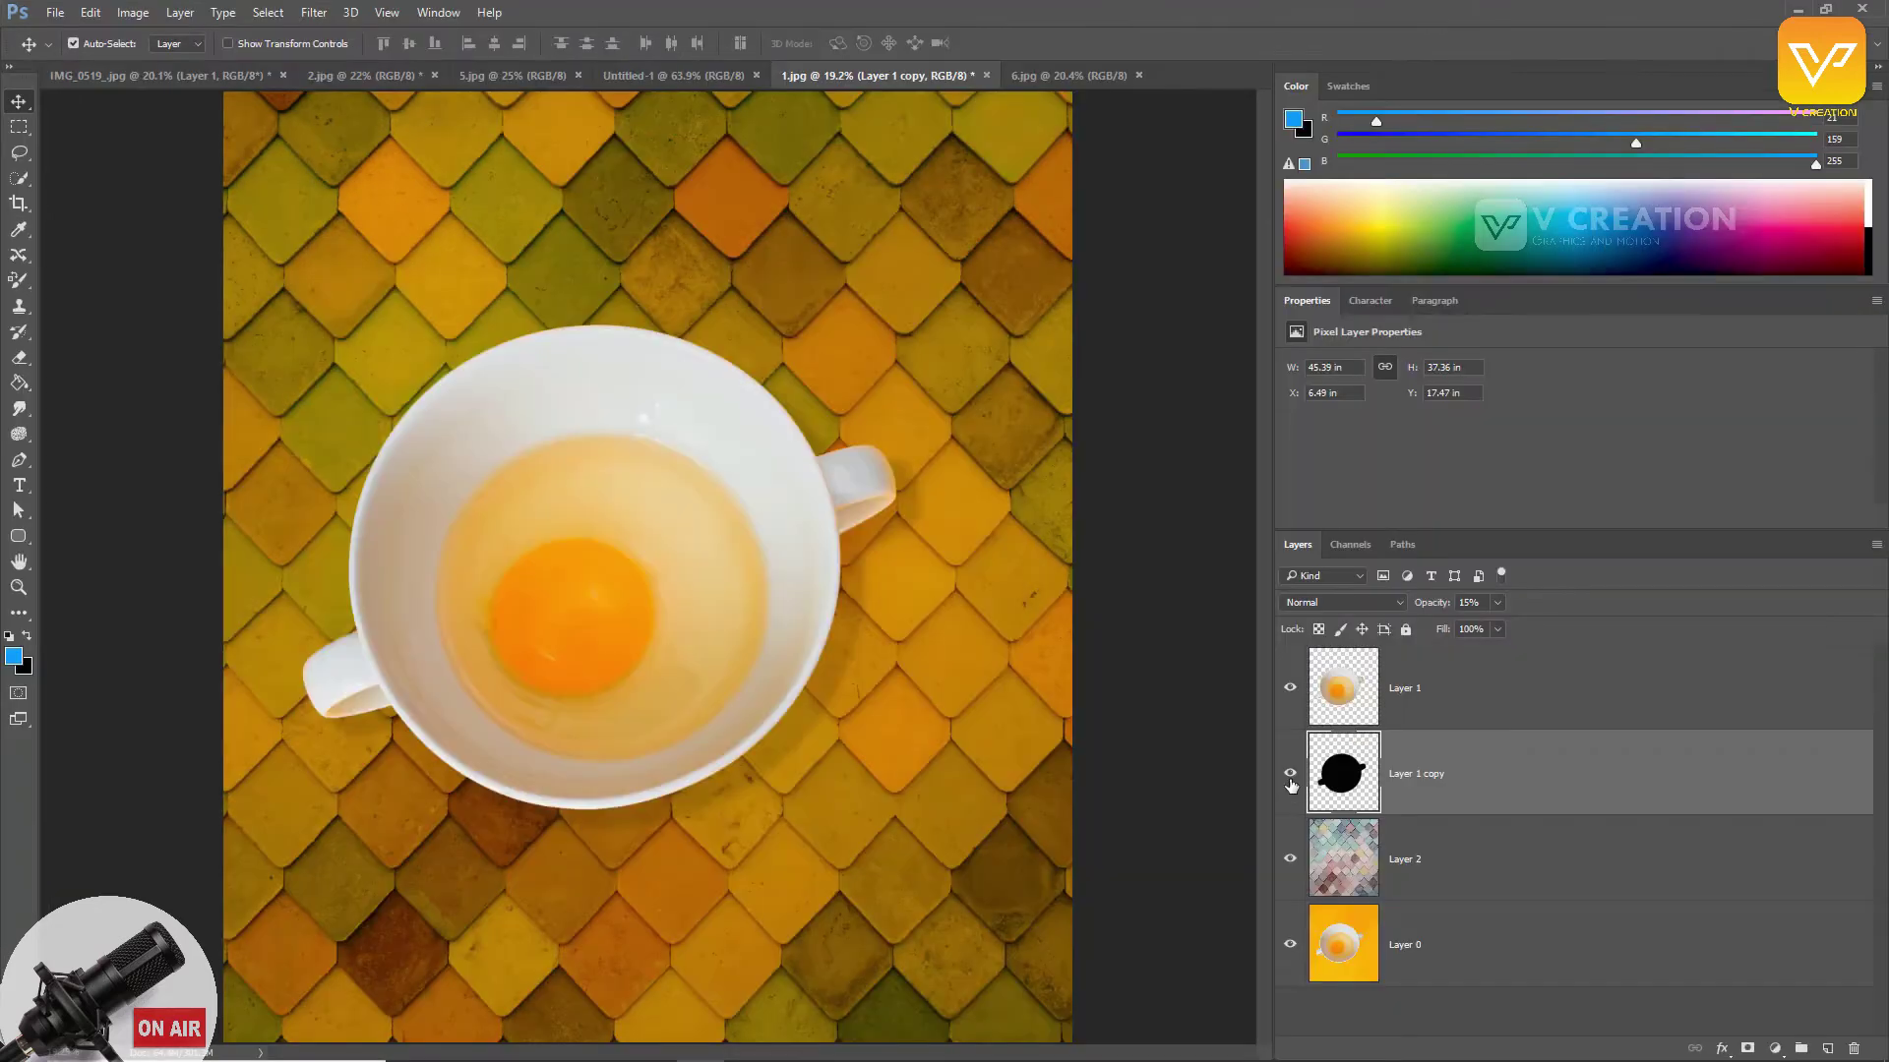
Step: Set the shadow layer's opacity to 34% and toggle Layer 1 copy's visibility to compare the cup with and without its shadow
left_click(1289, 778)
left_click(1290, 778)
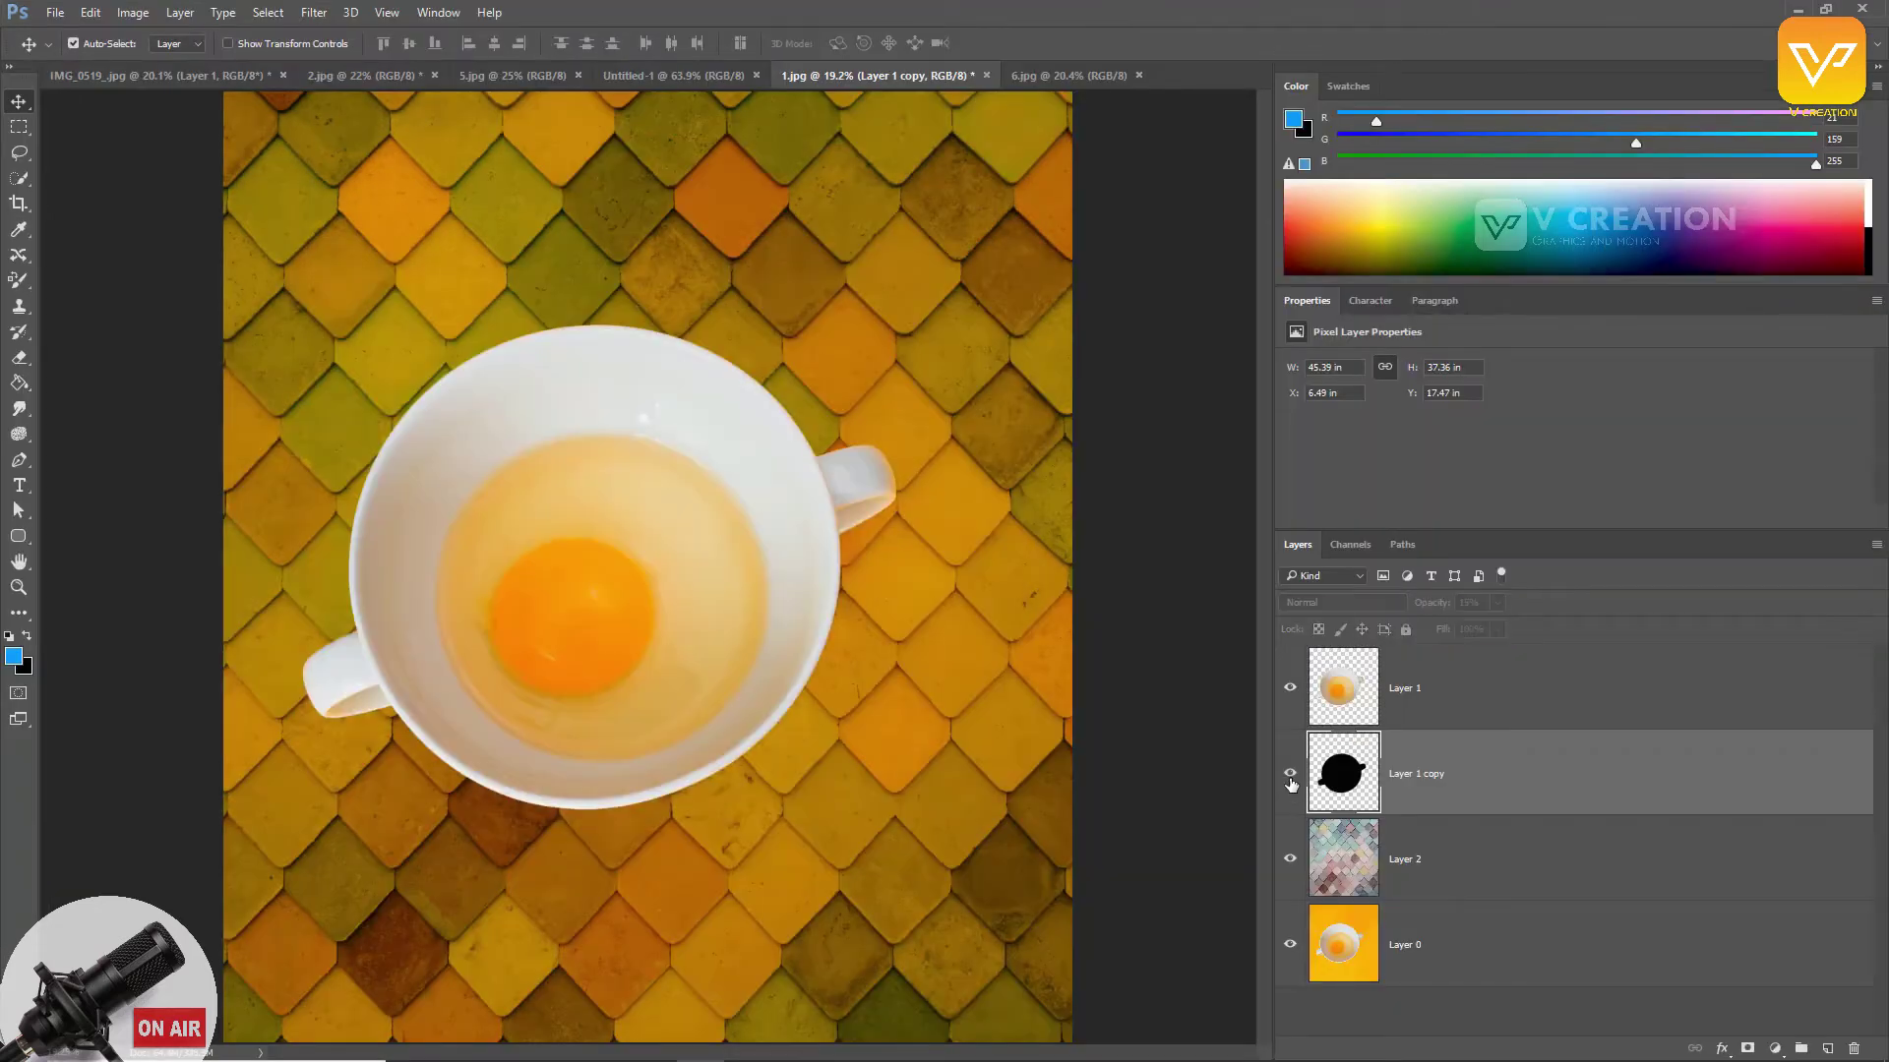
left_click(1290, 779)
left_click(1290, 779)
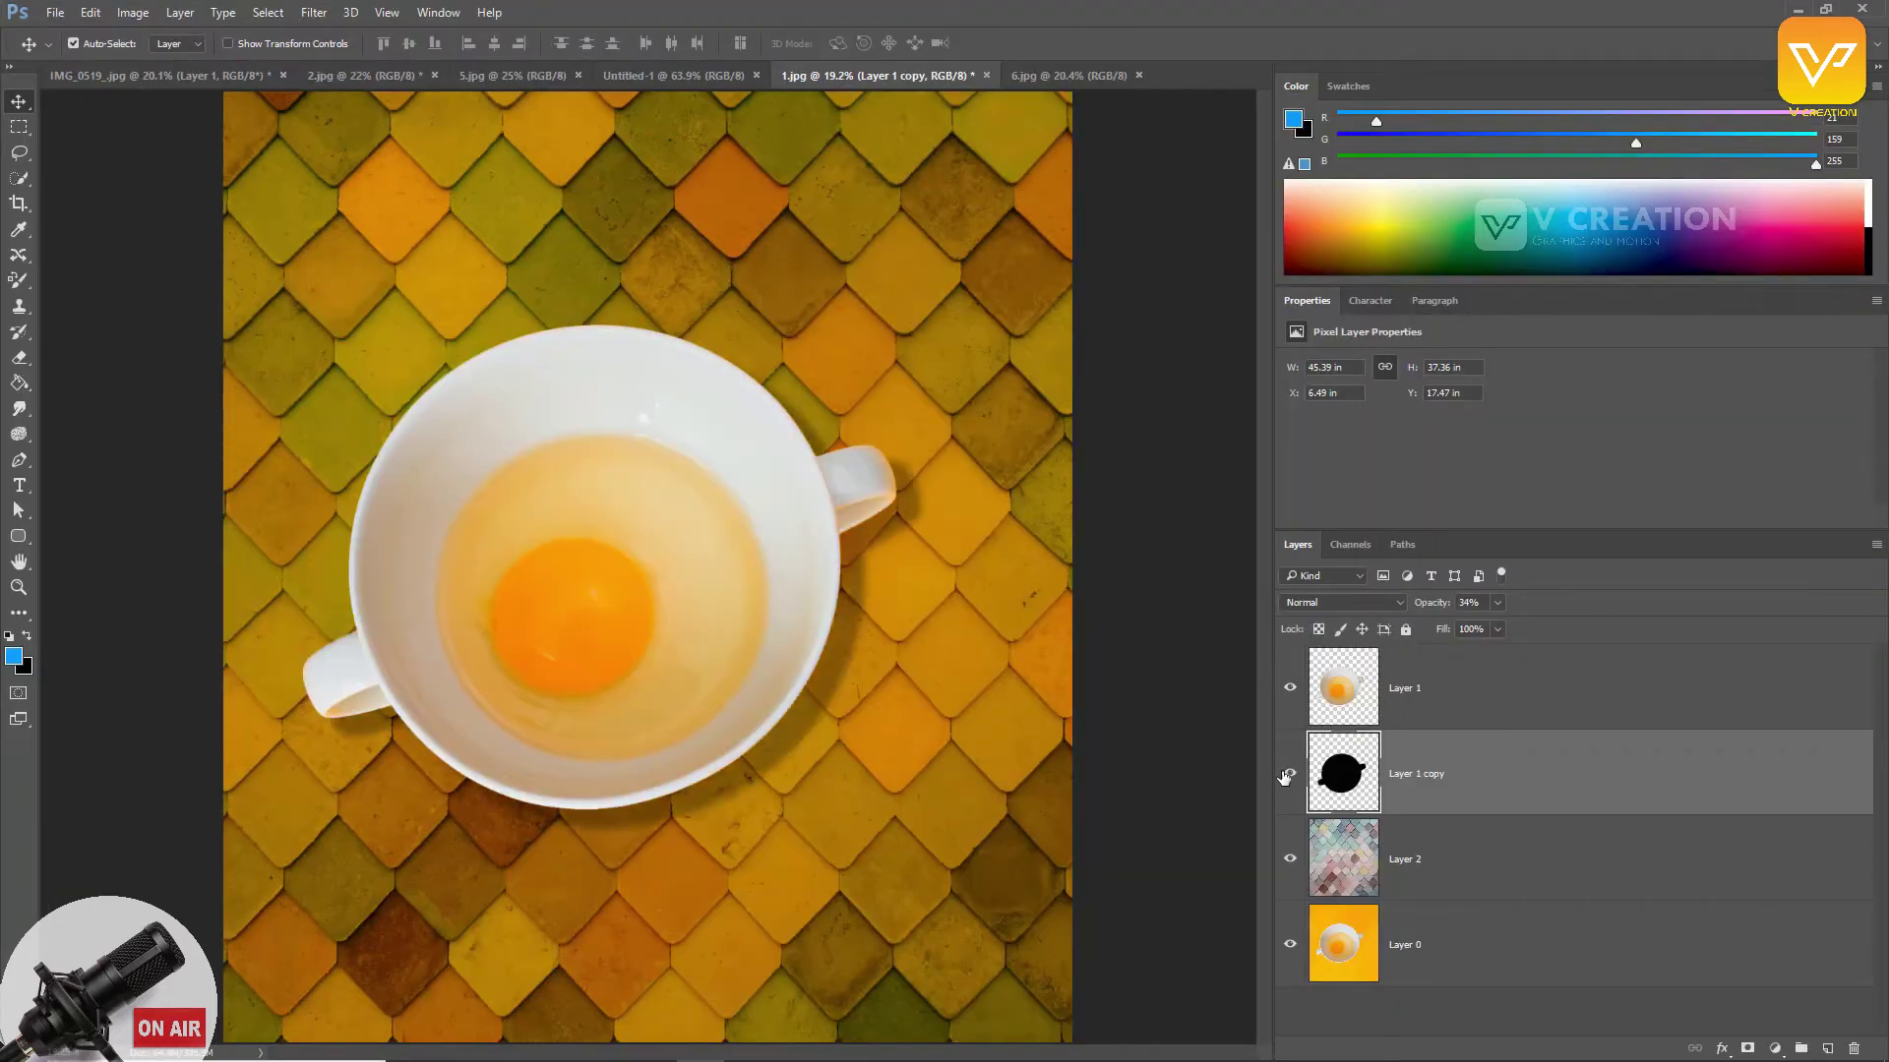
left_click(1288, 774)
left_click(1287, 775)
mouse_move(1435, 609)
left_mouse_down()
mouse_move(1463, 604)
mouse_move(1438, 609)
left_mouse_up()
left_click(1260, 777)
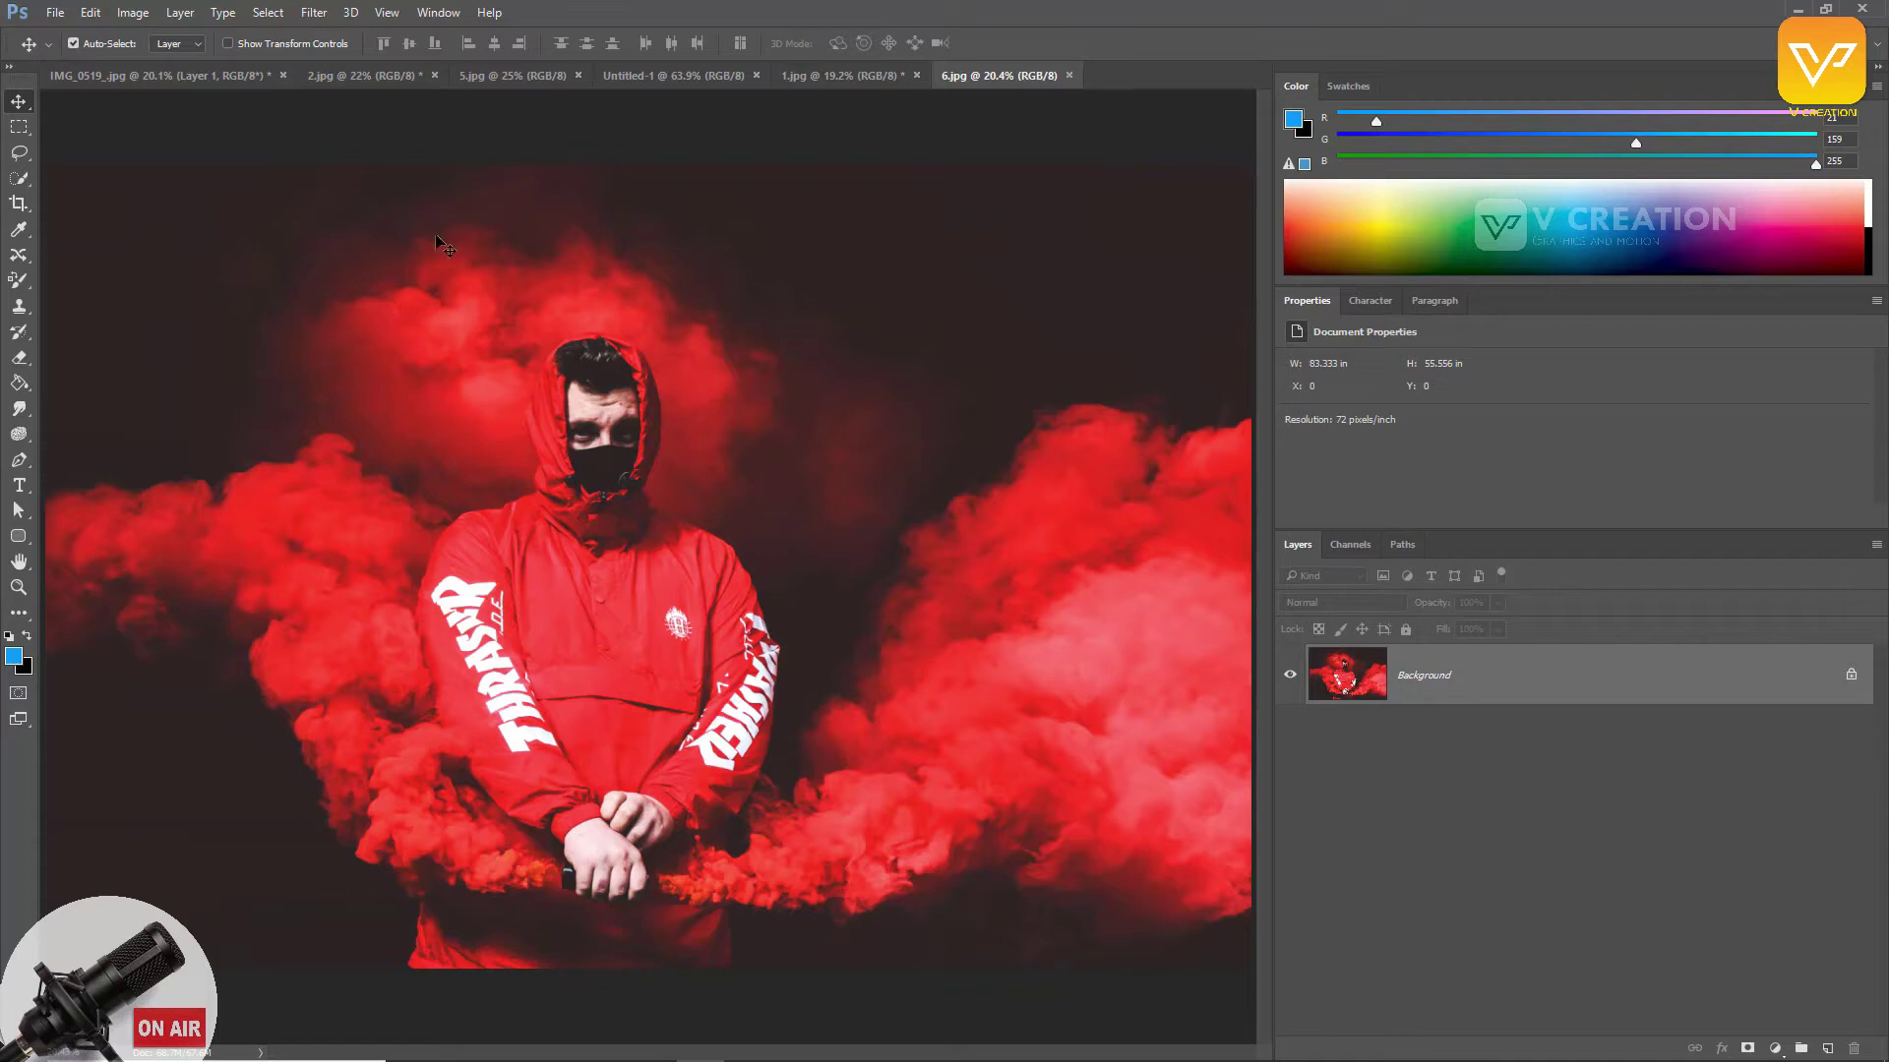
Step: Recolour the hooded man's photo in 6.jpg with Hue/Saturation, trying a hue of -122 and applying -67
left_click(352, 78)
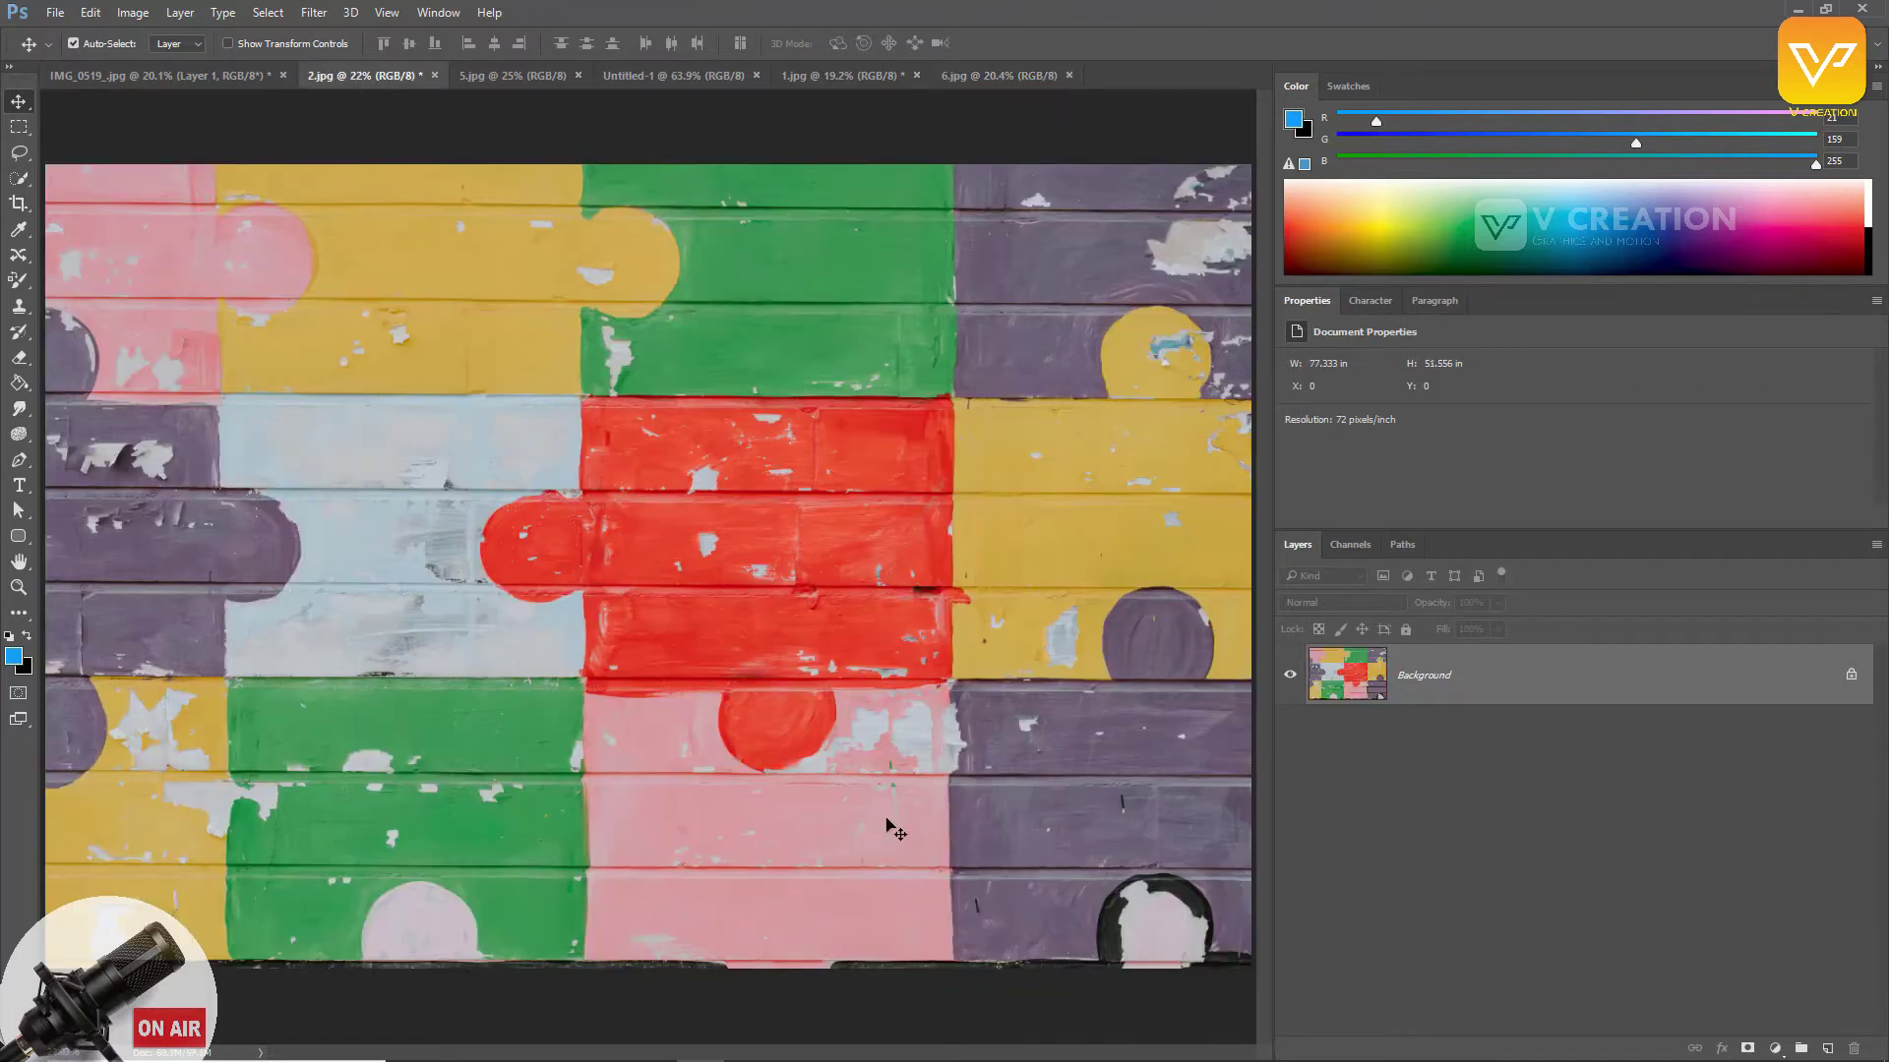
left_click(971, 81)
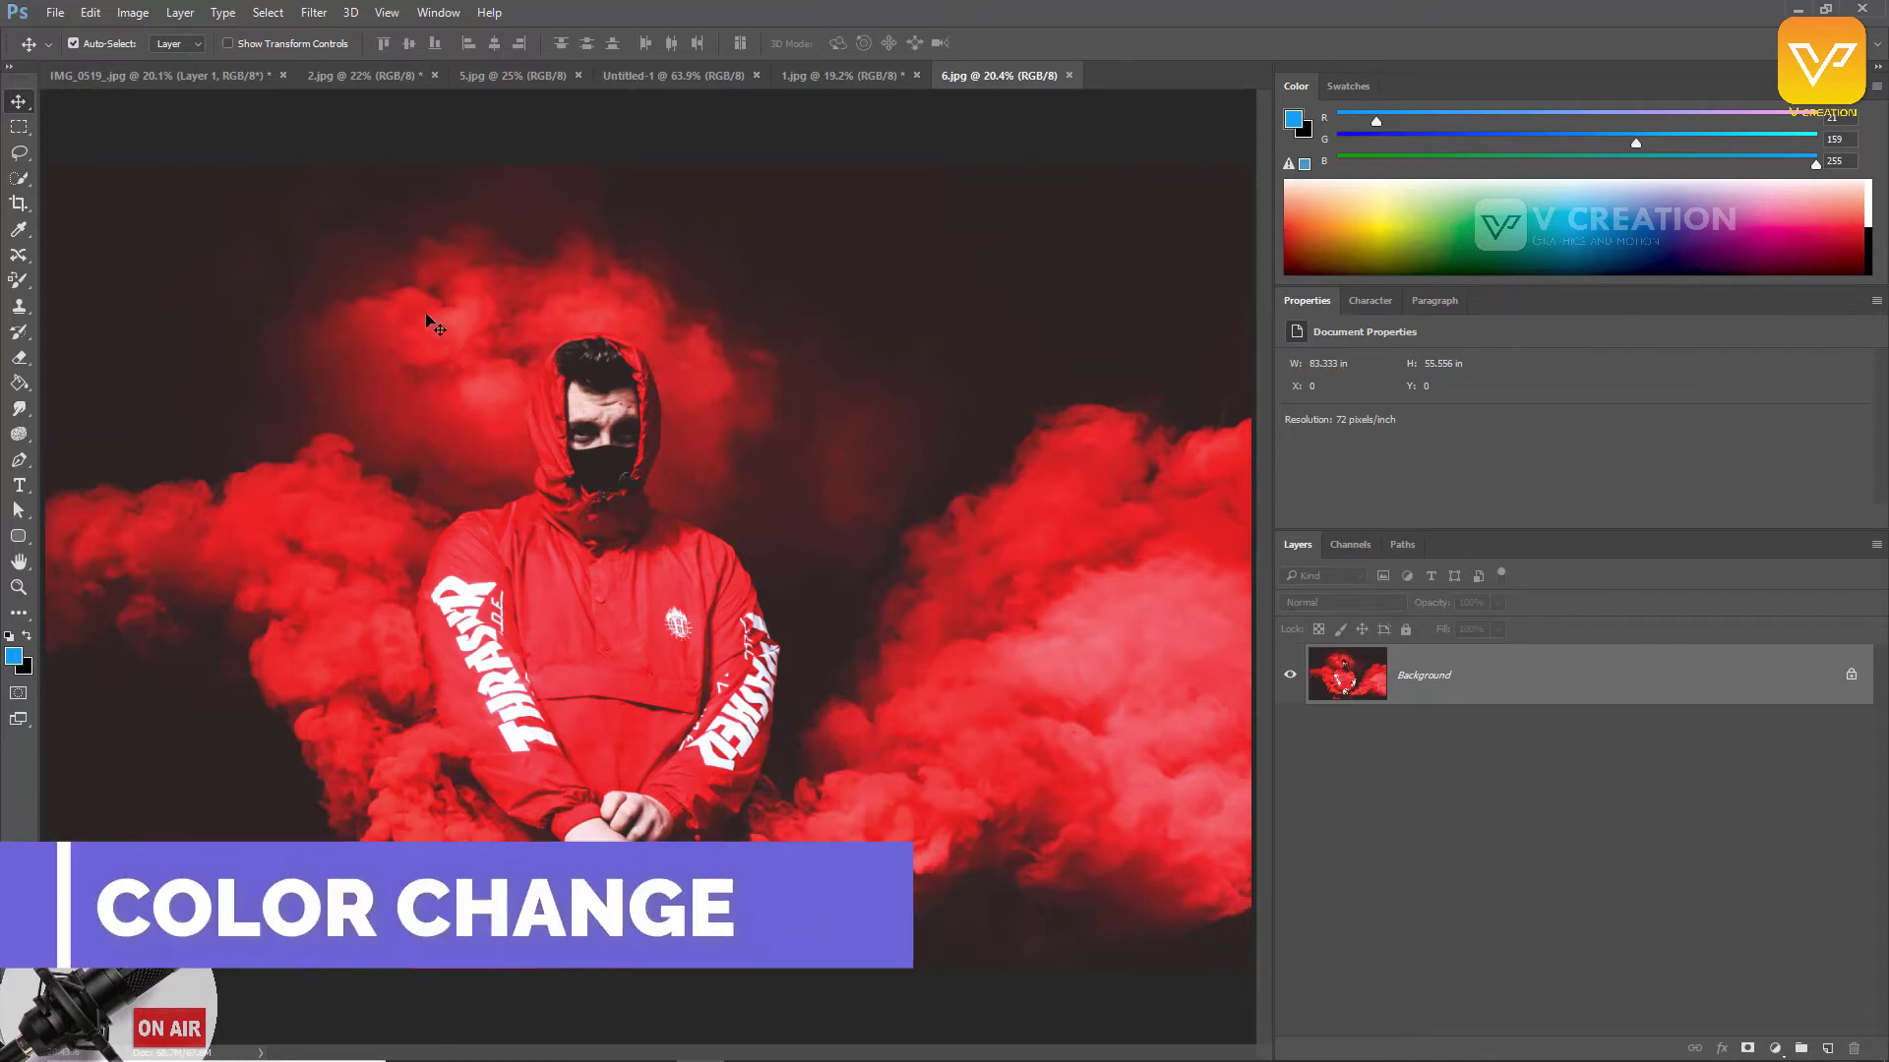
left_click(133, 11)
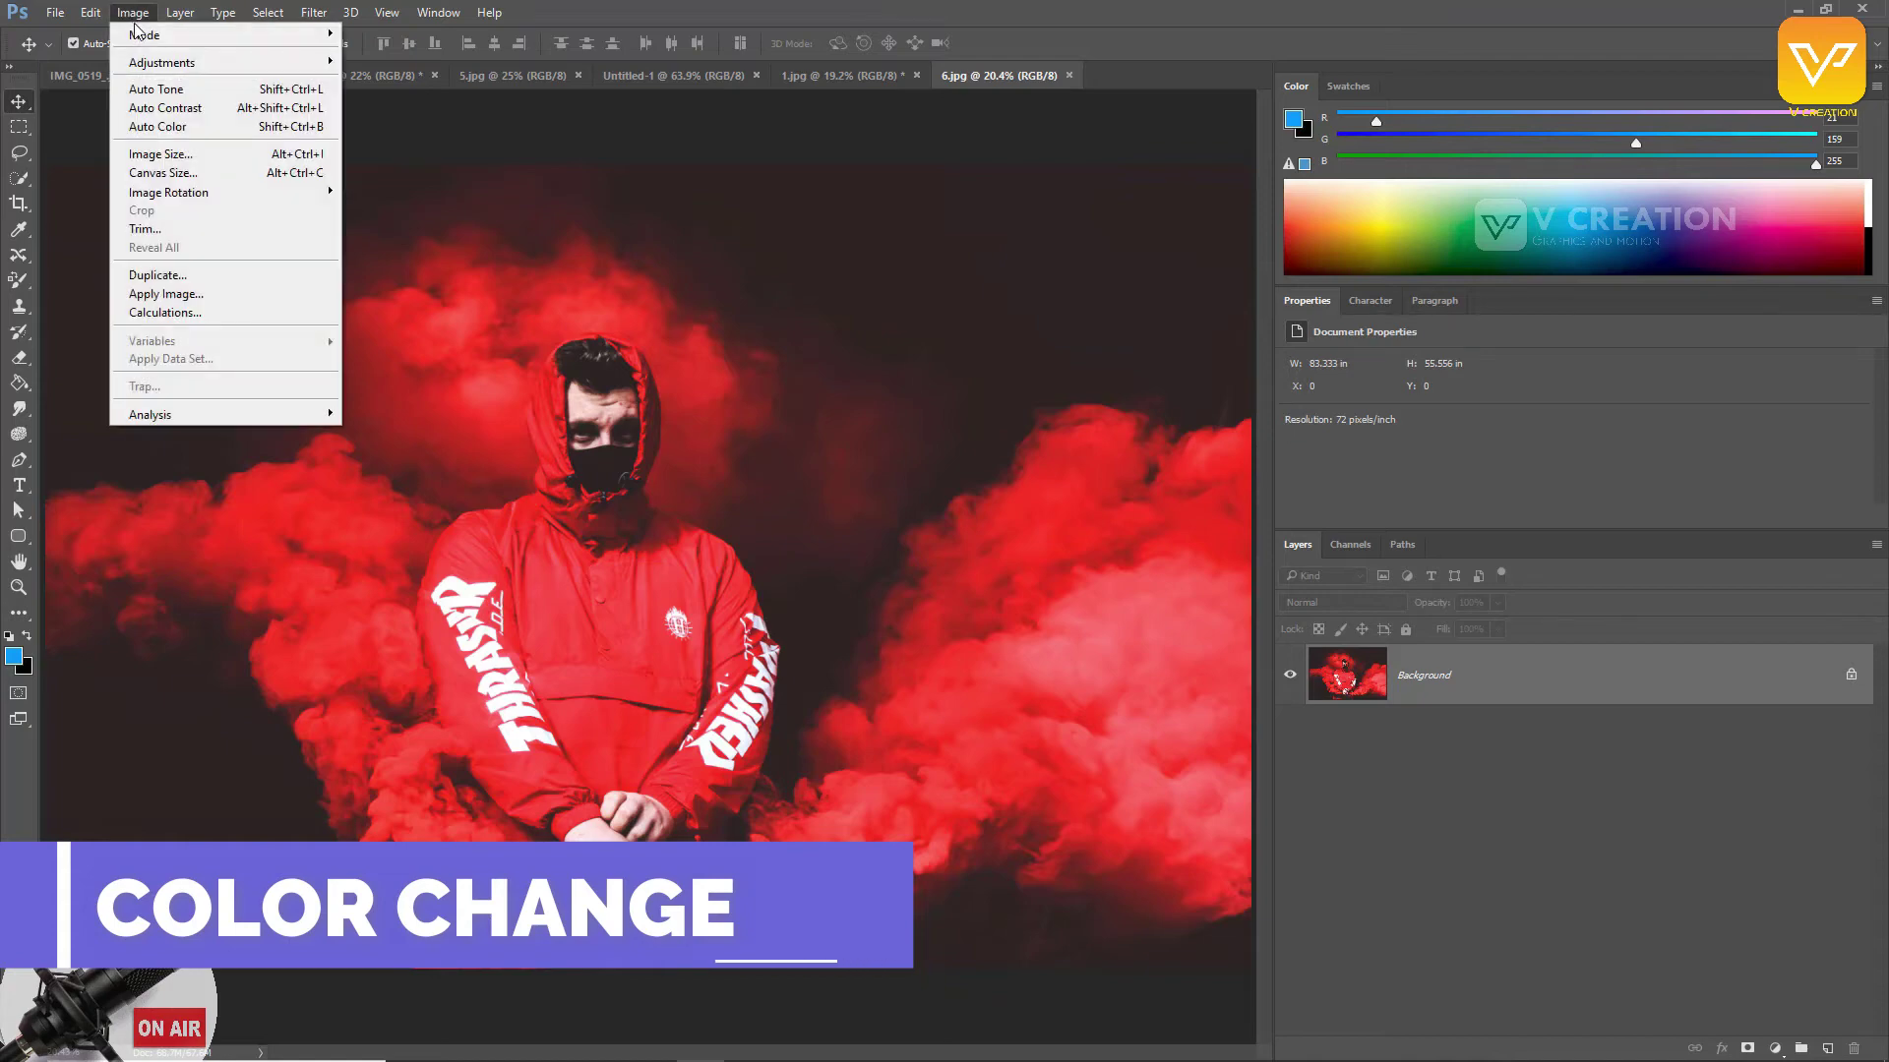
mouse_move(186, 67)
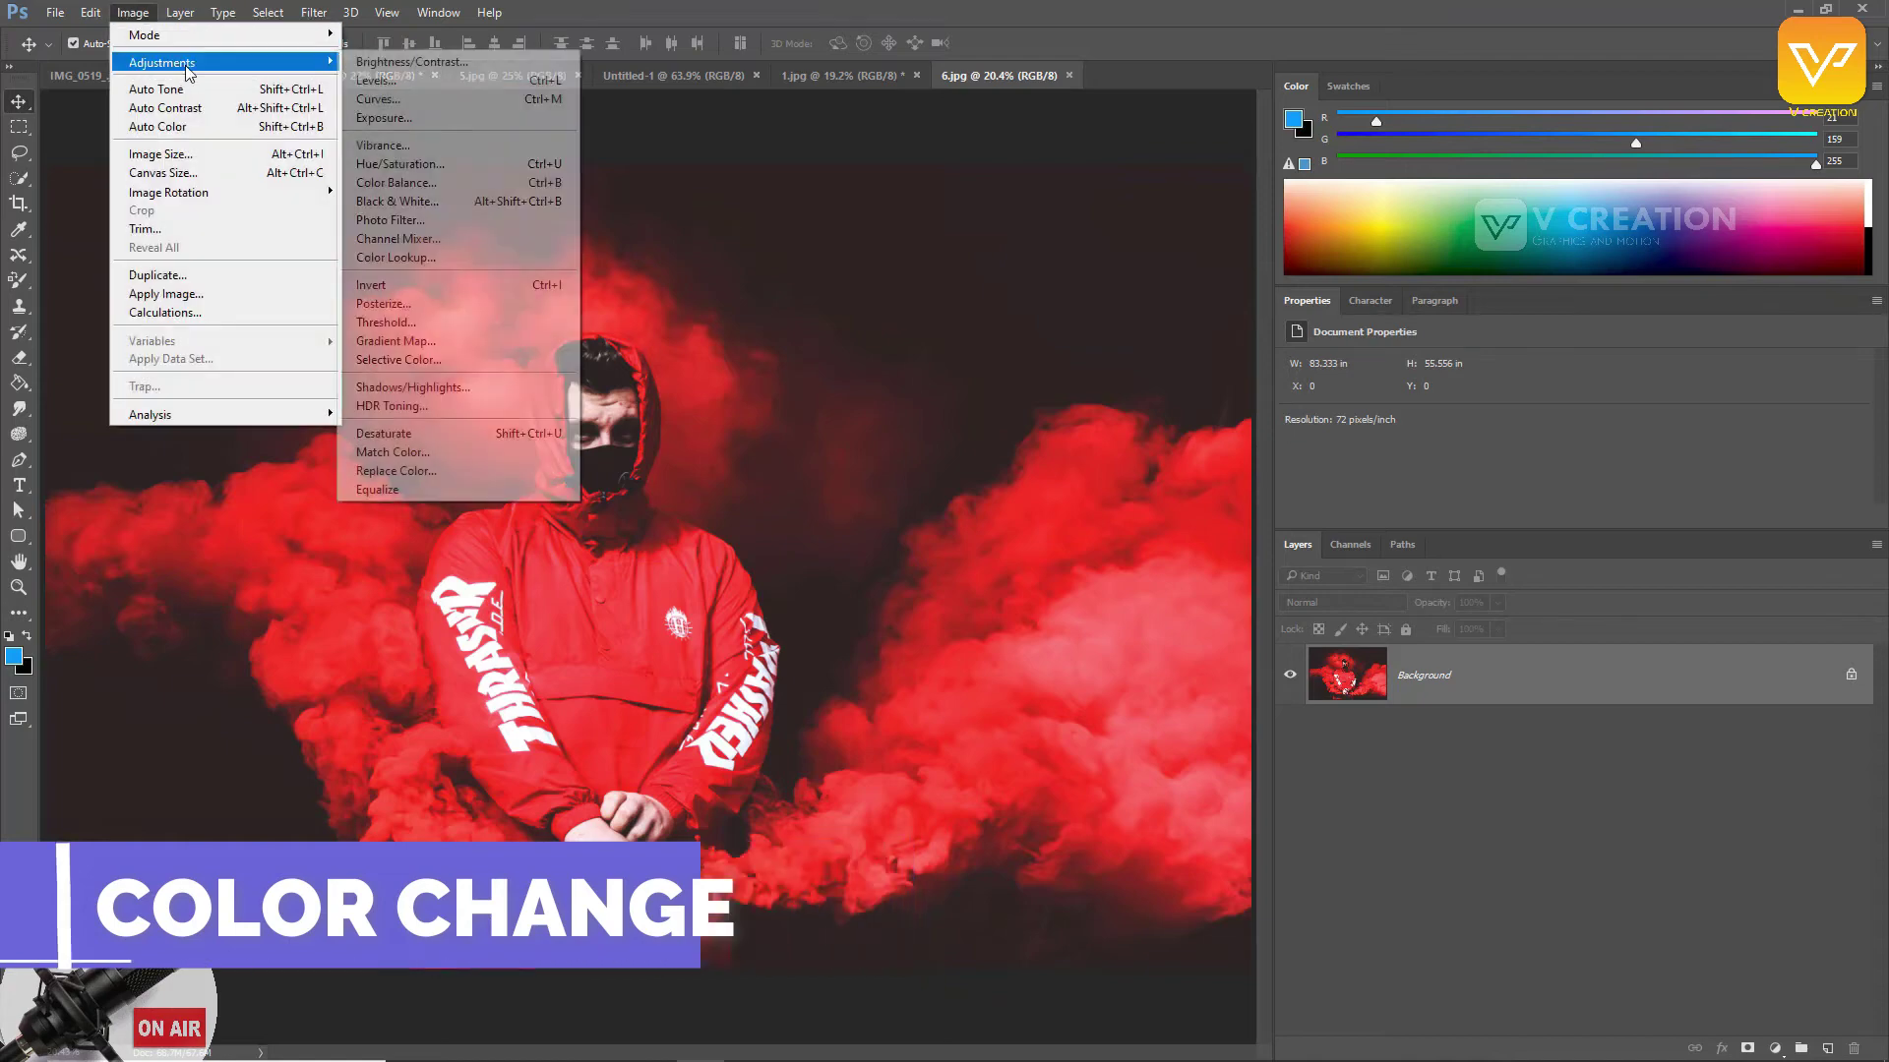
left_click(455, 172)
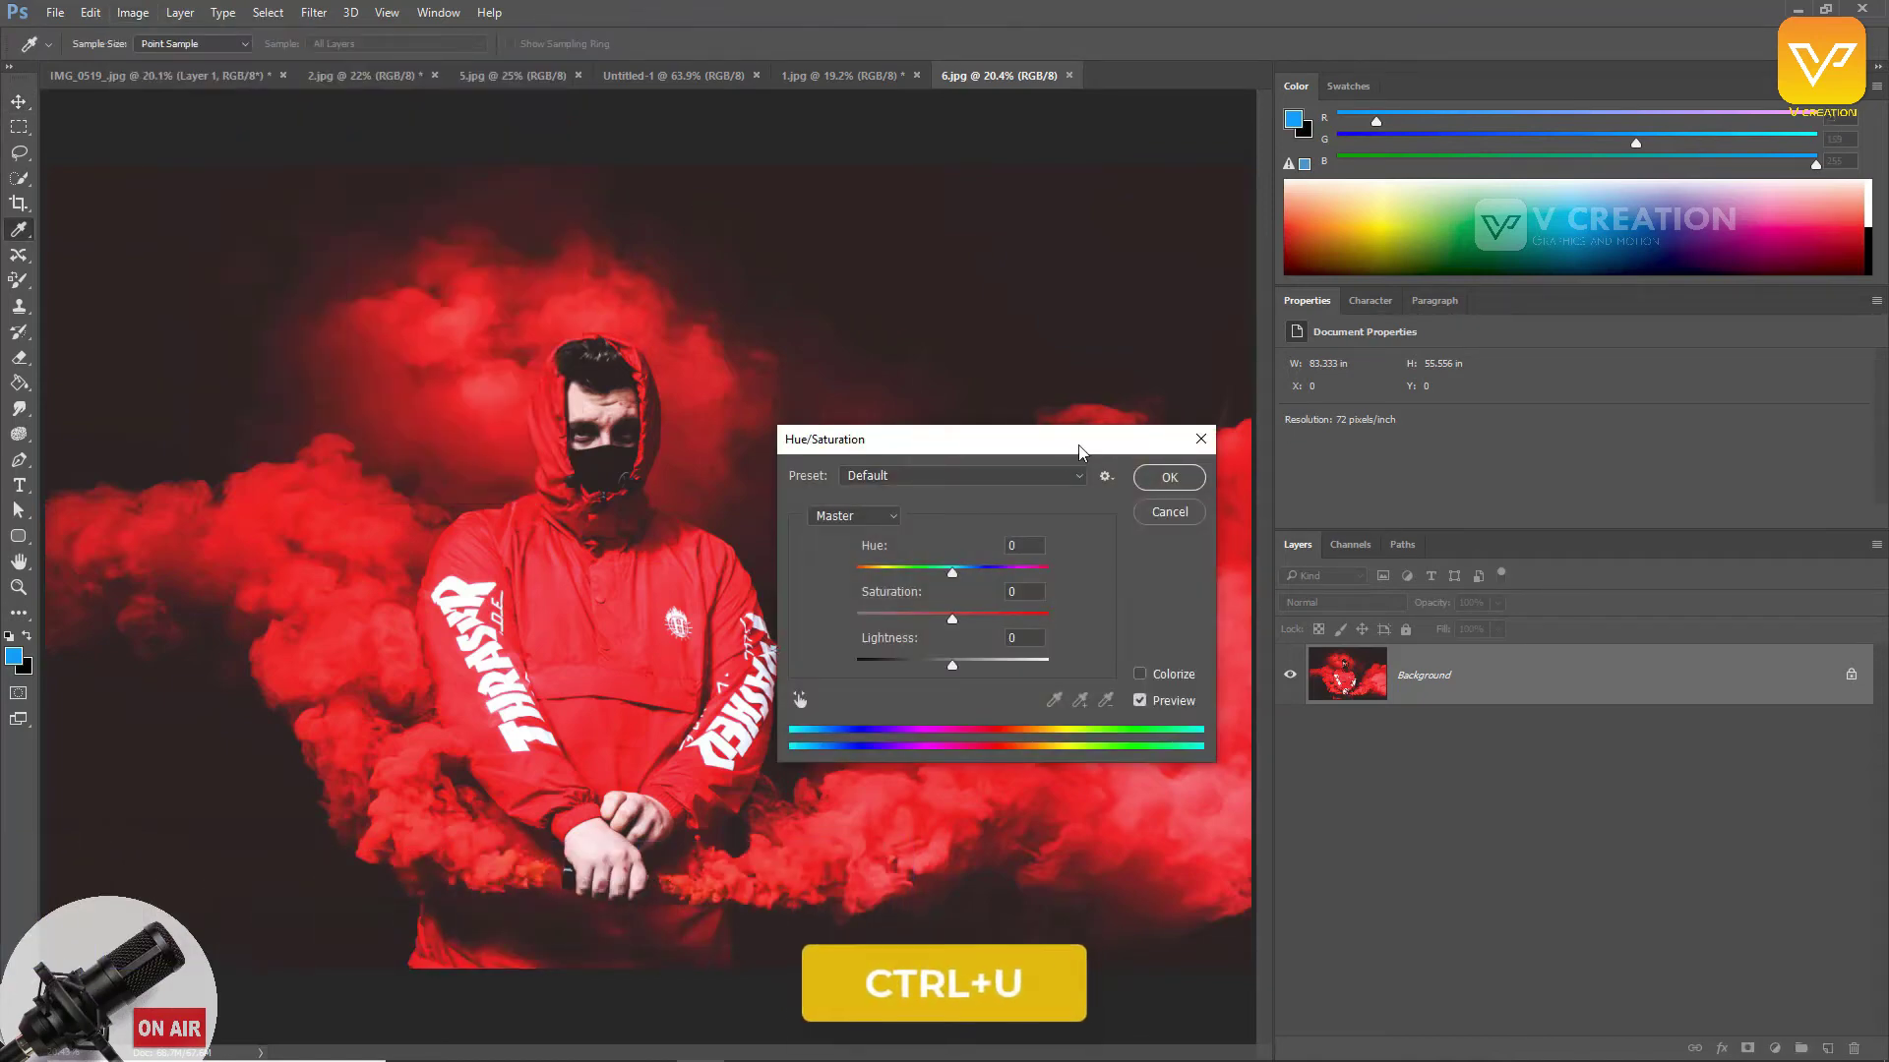
left_click_drag(1074, 440, 1086, 411)
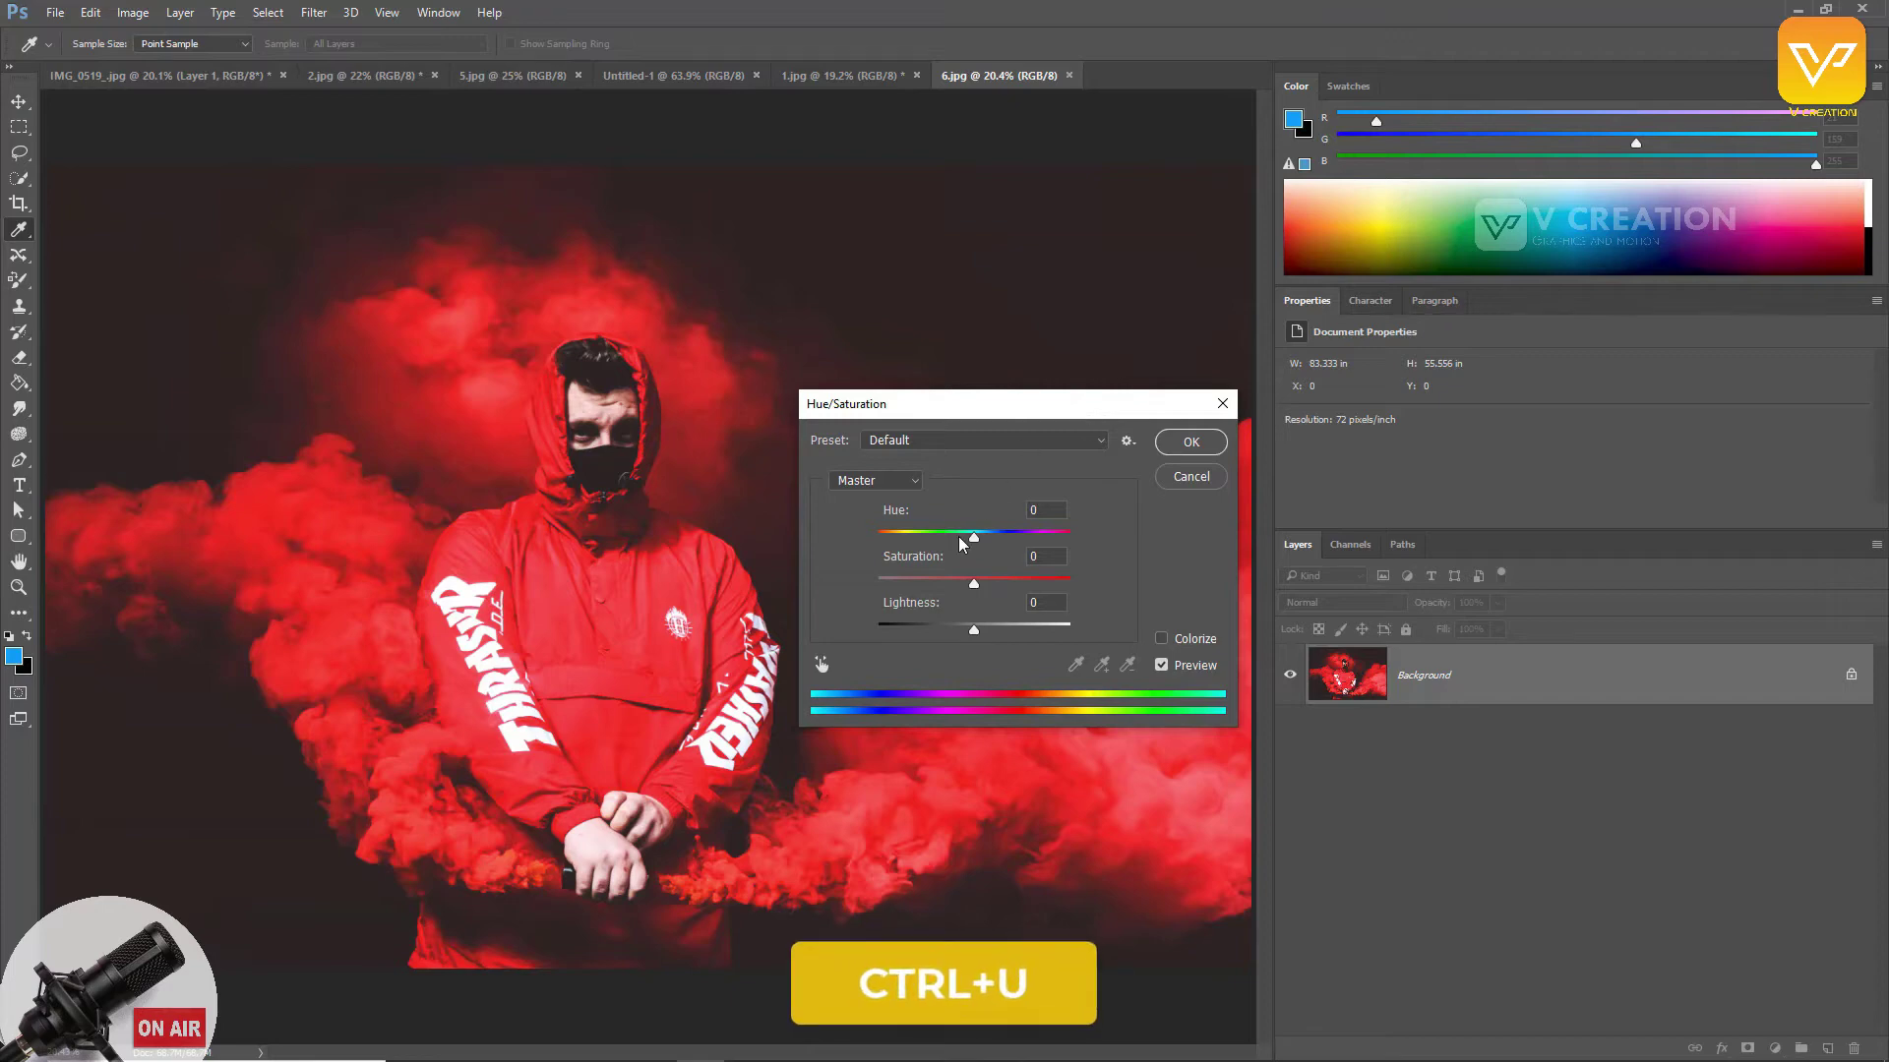
left_click_drag(974, 534, 899, 539)
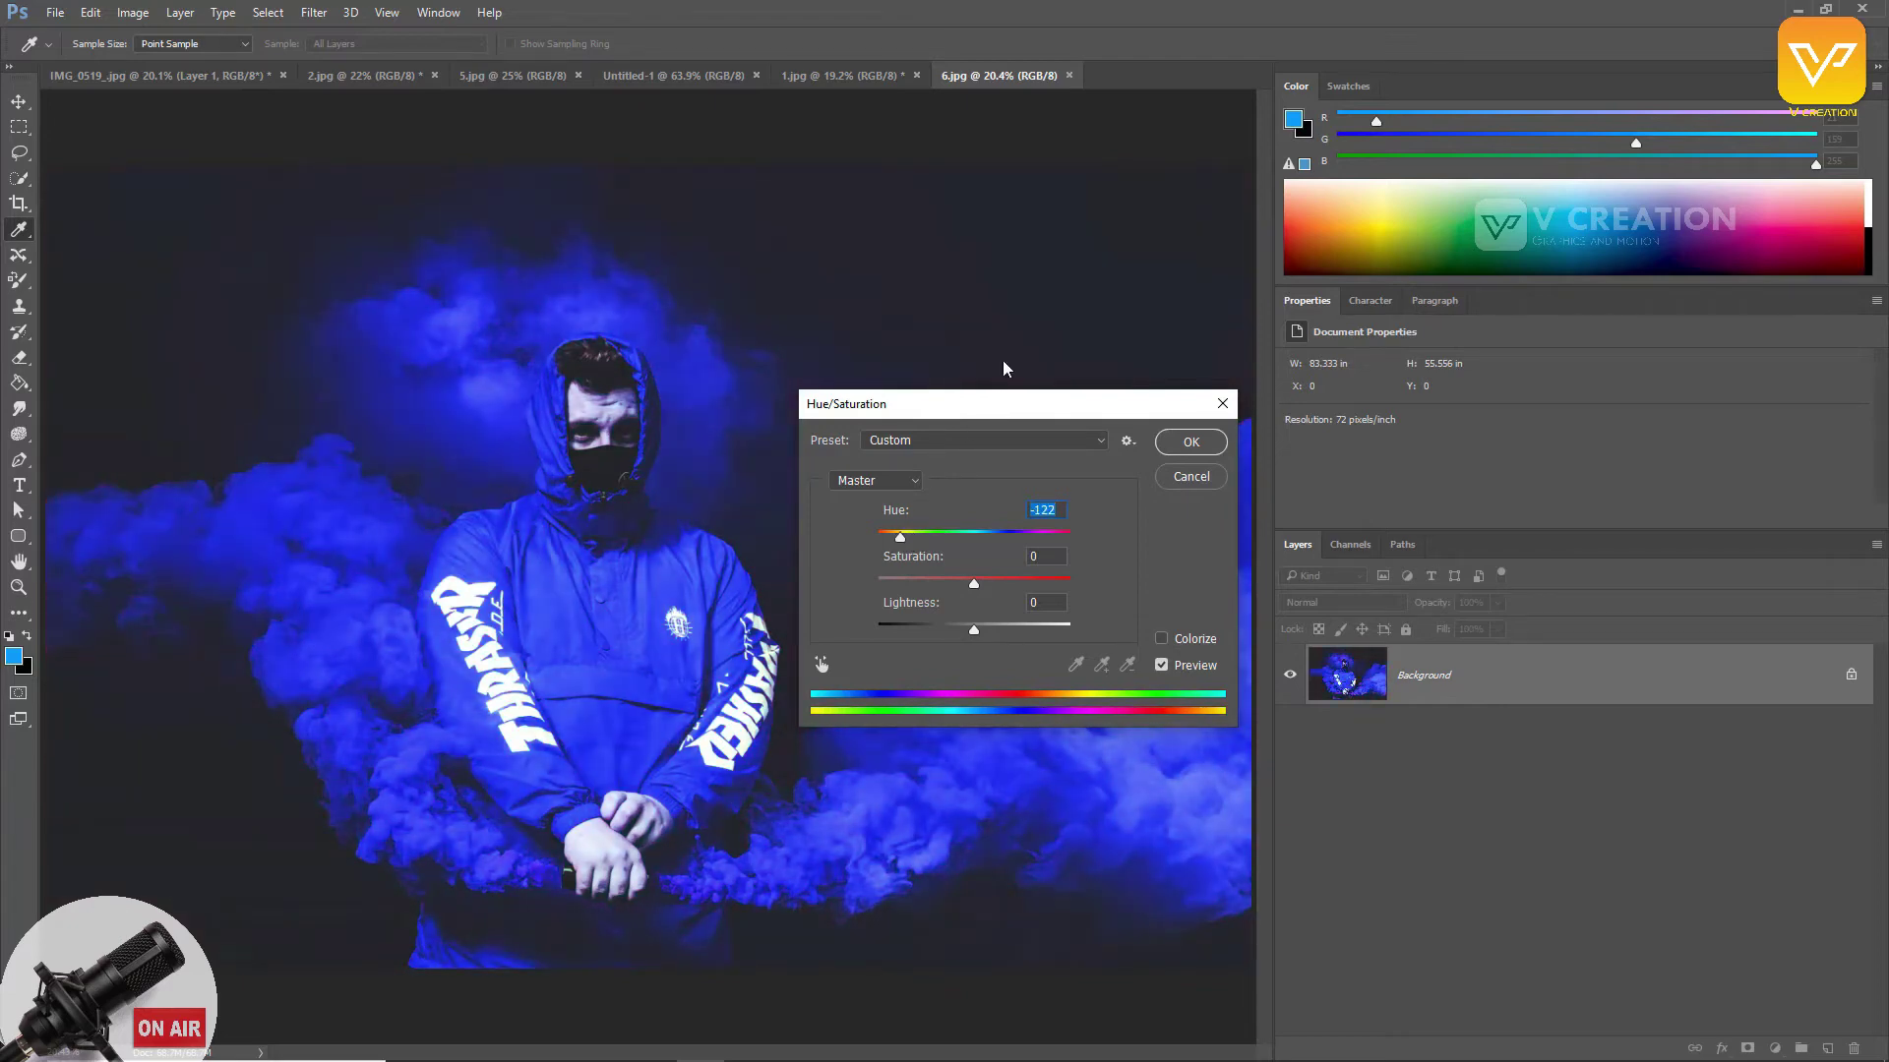
left_click_drag(1003, 404, 1013, 248)
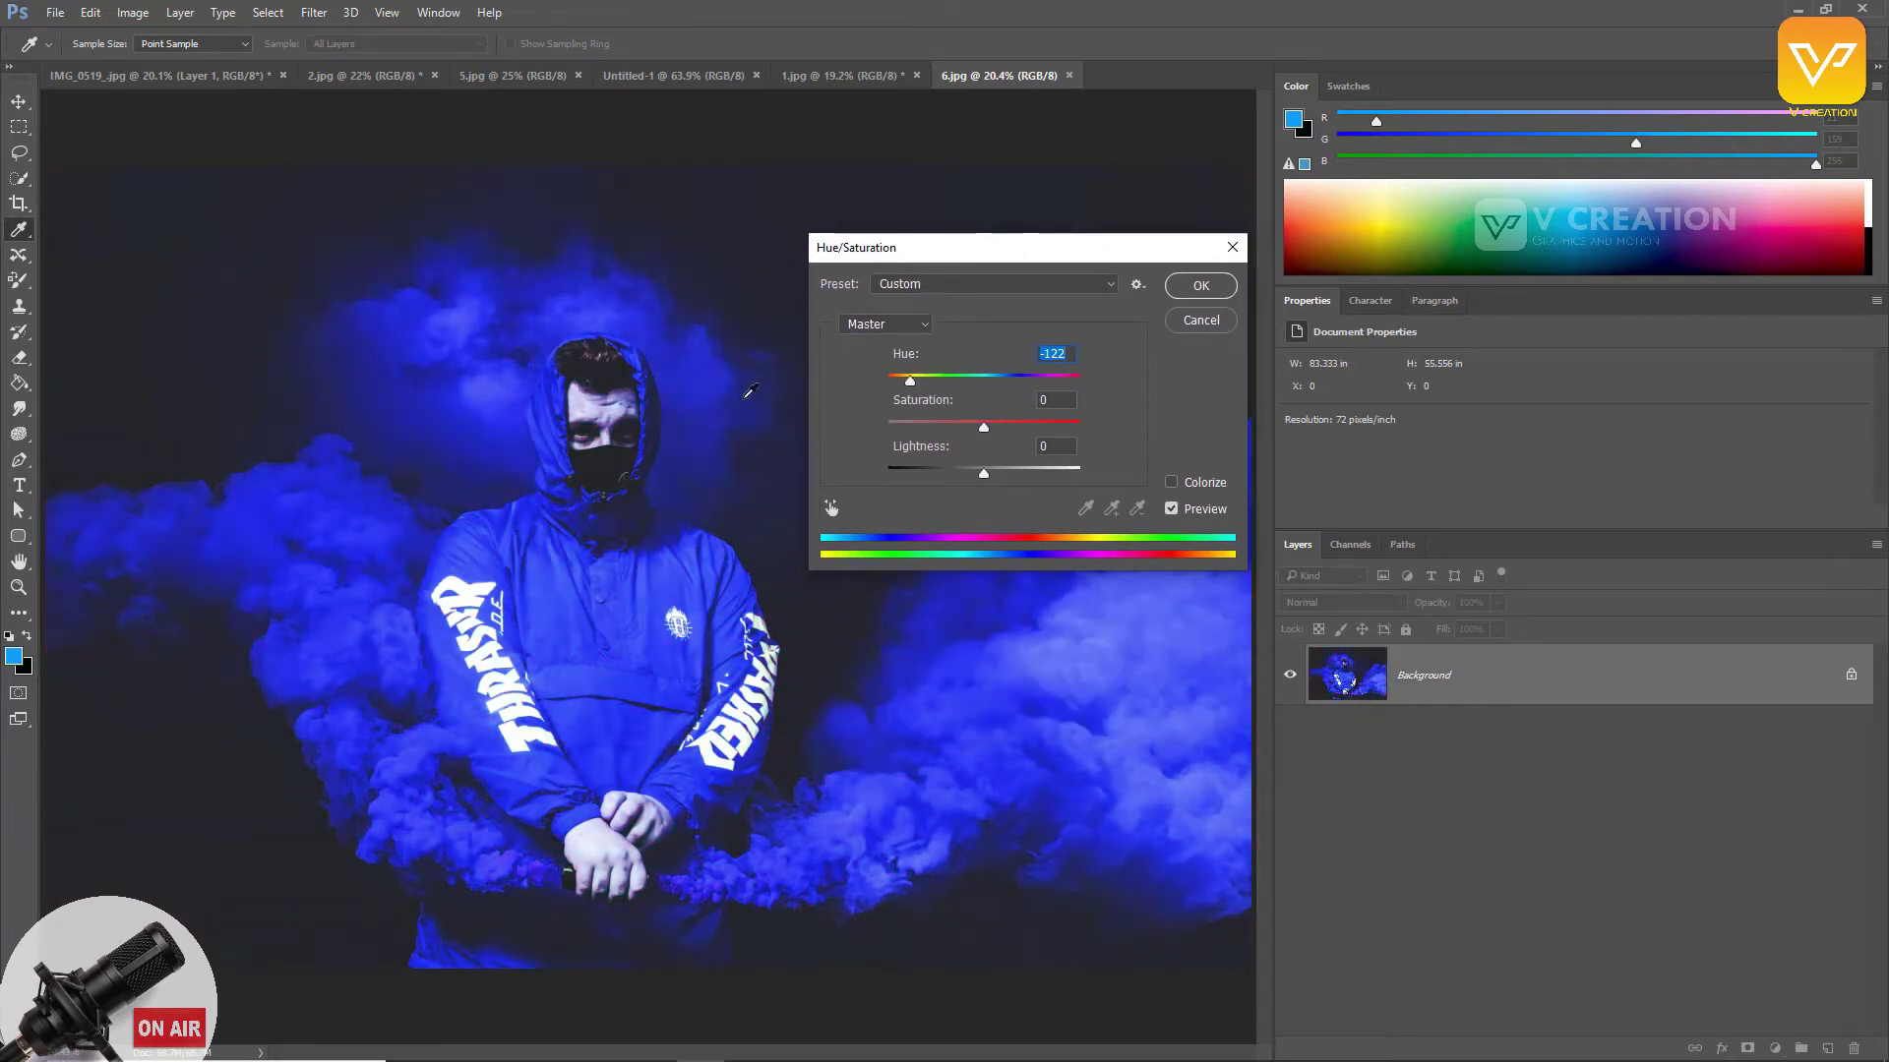
left_click_drag(987, 427, 952, 405)
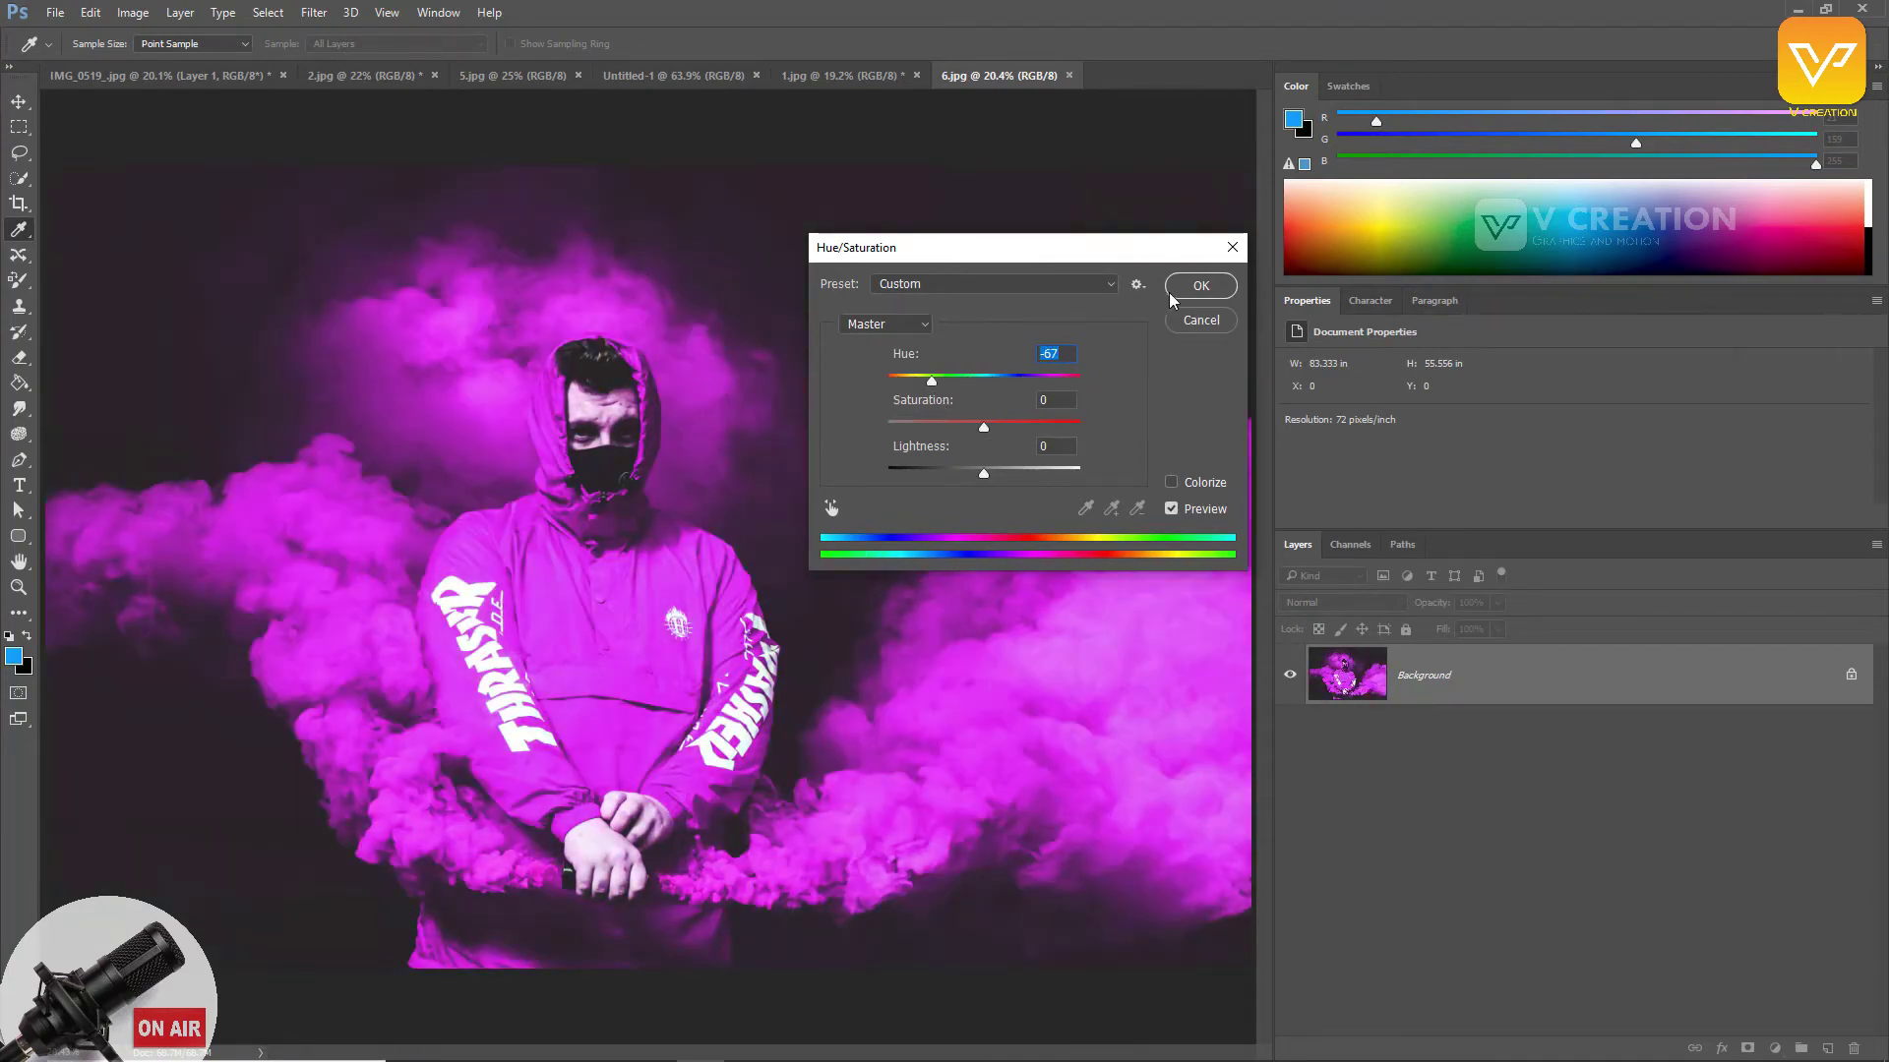
left_click(1182, 298)
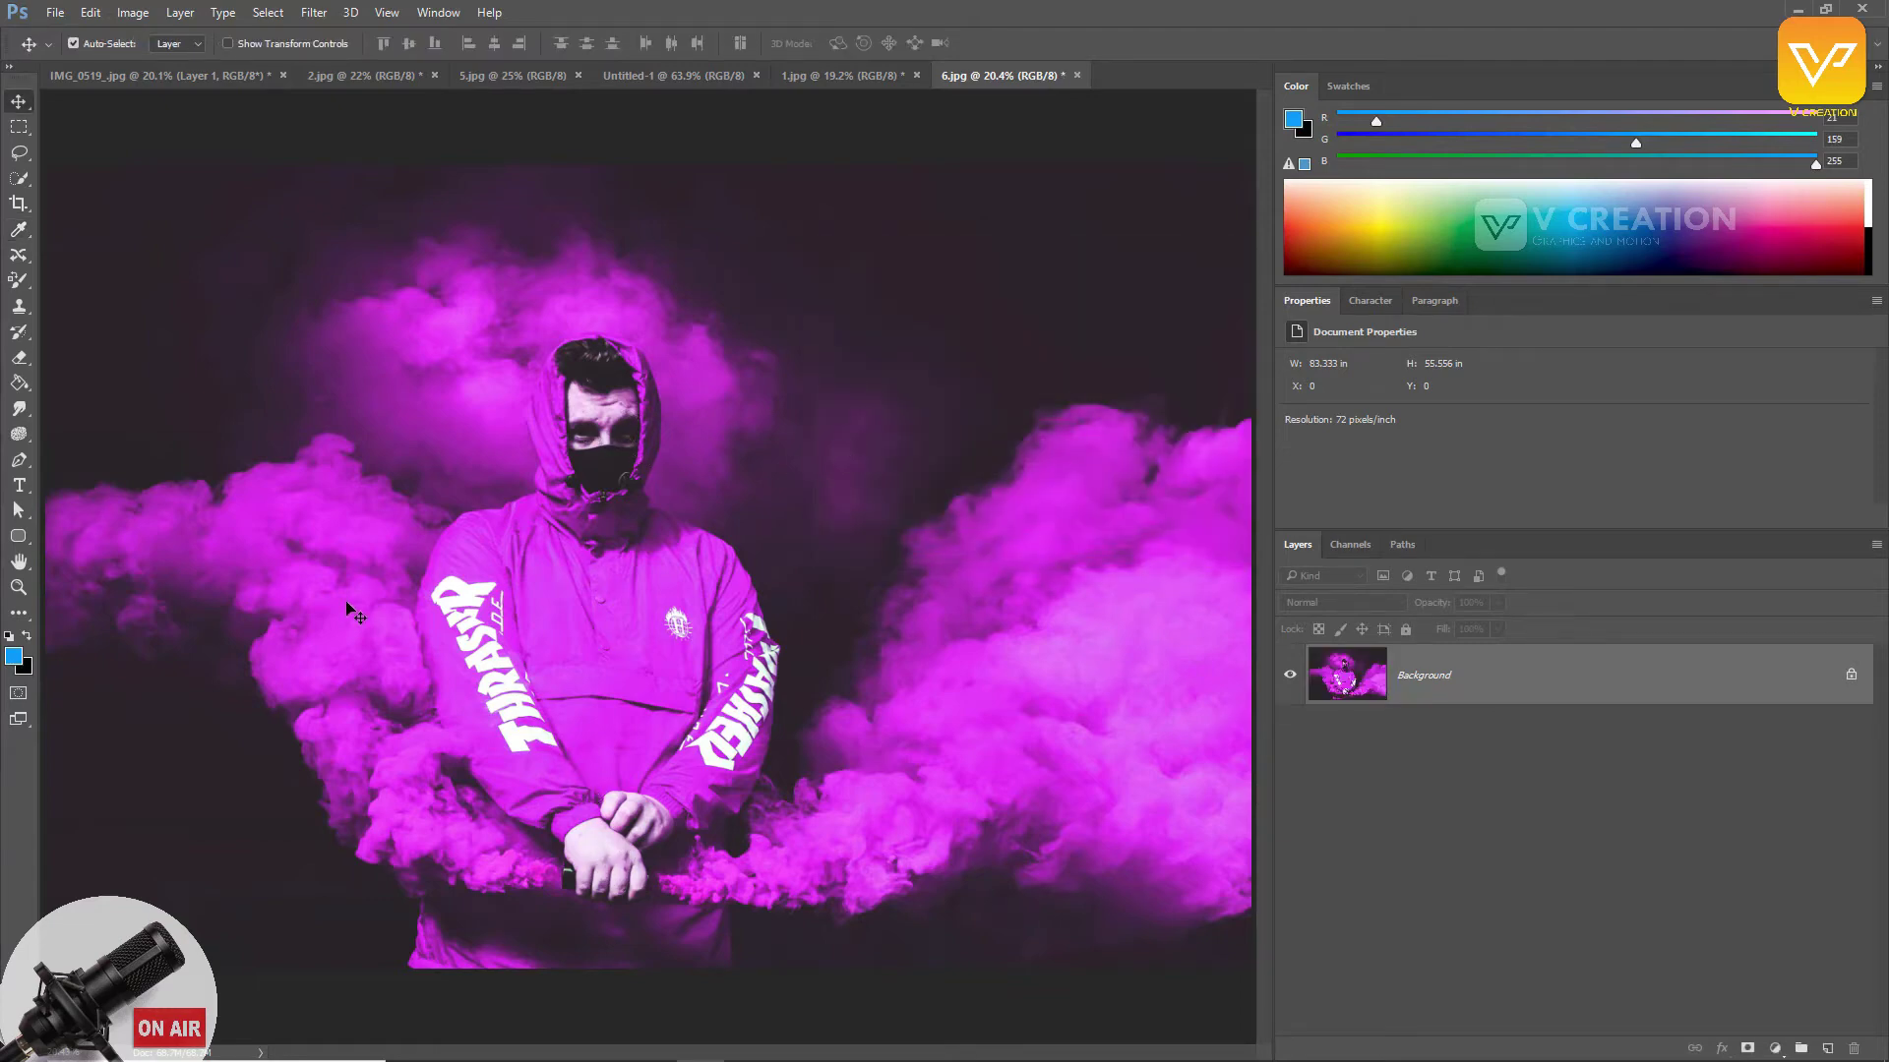
Step: Restore the original skin tones on the face and hands with the History Brush, and undo the purple recolouring
left_click(19, 332)
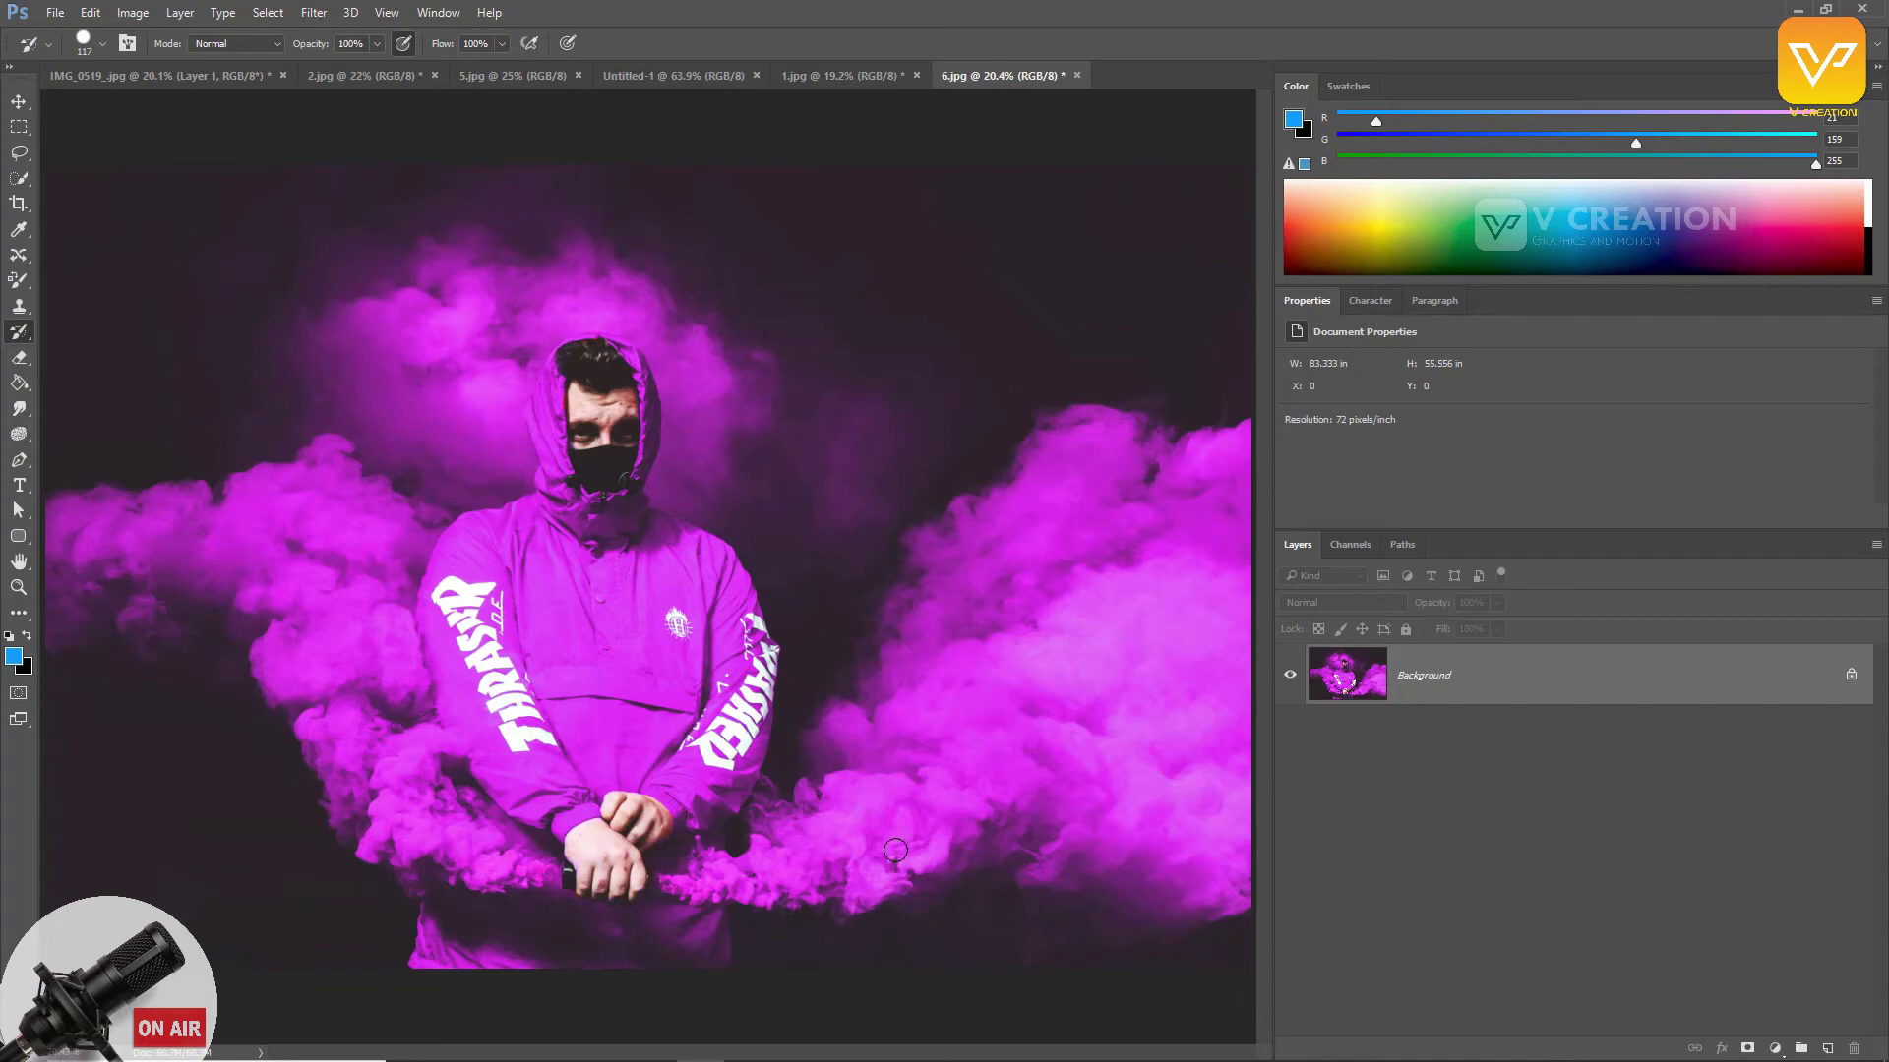
key("ctrl+z")
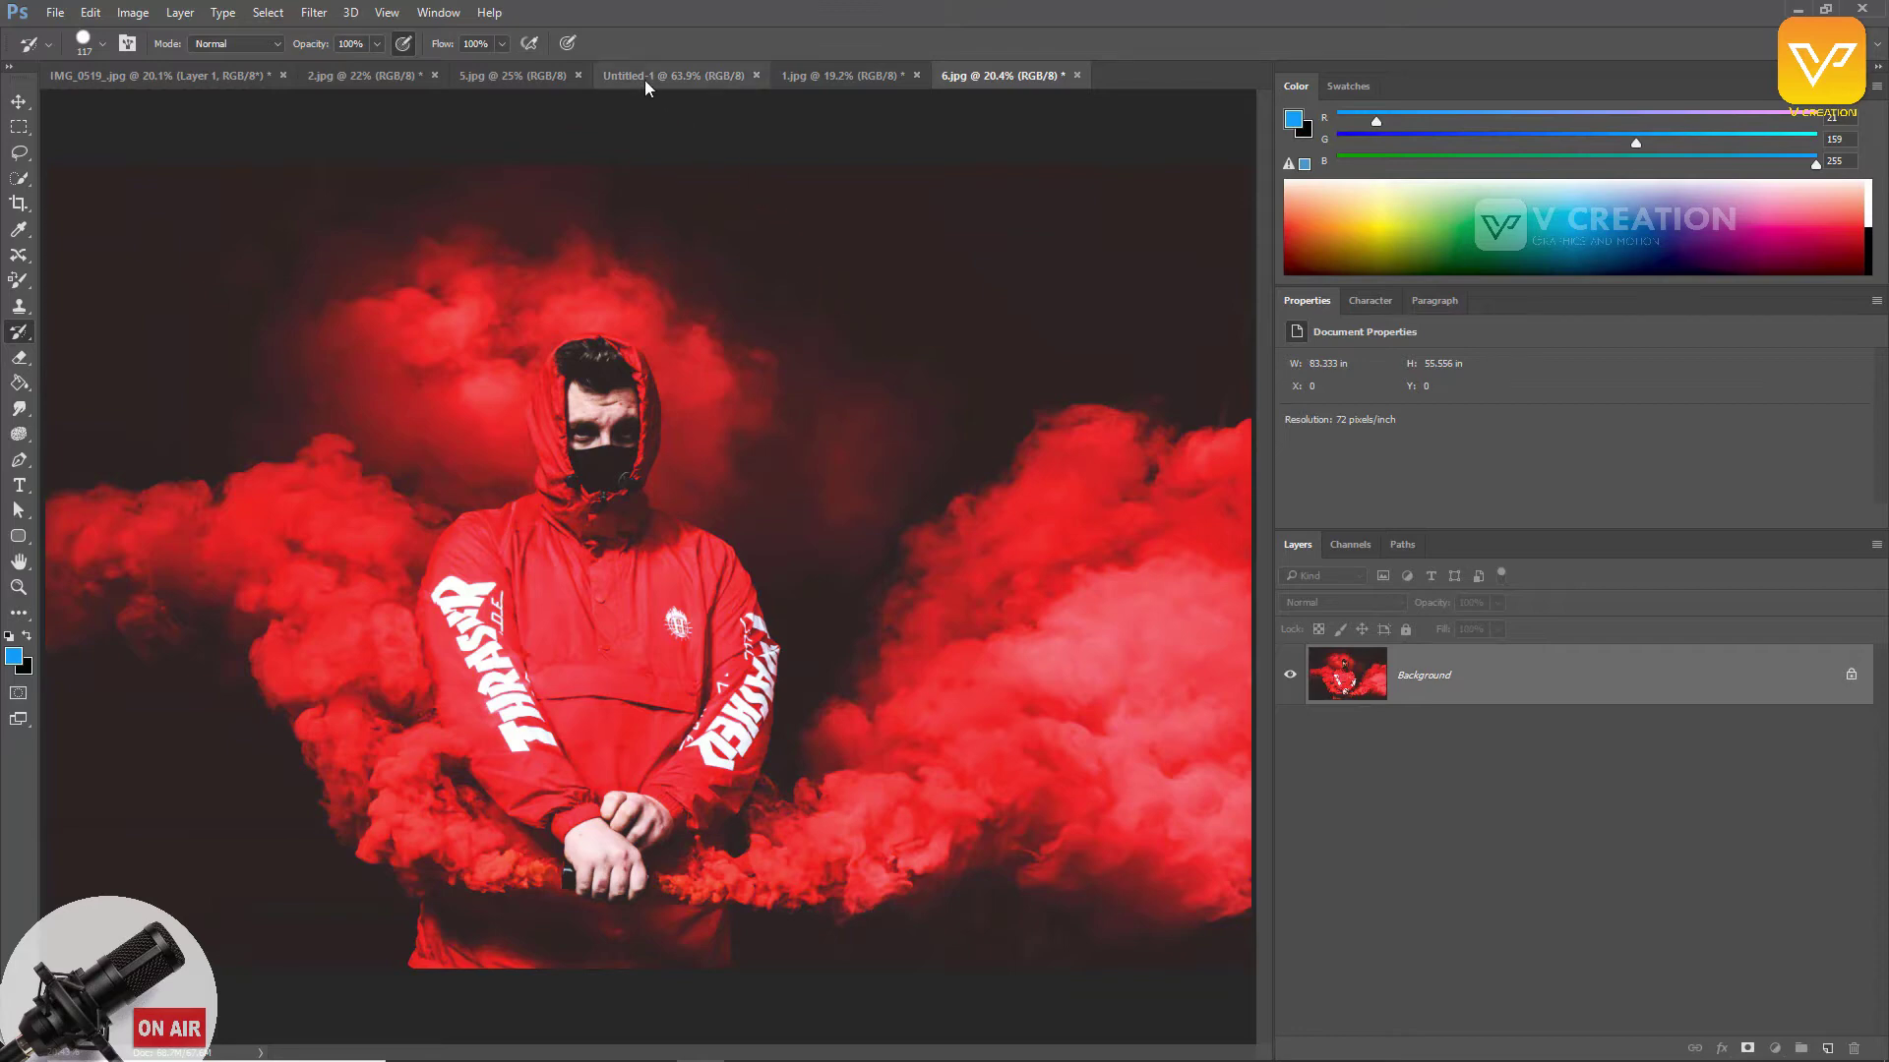
Step: Switch to the 2.jpg document and activate the Move tool
left_click(362, 75)
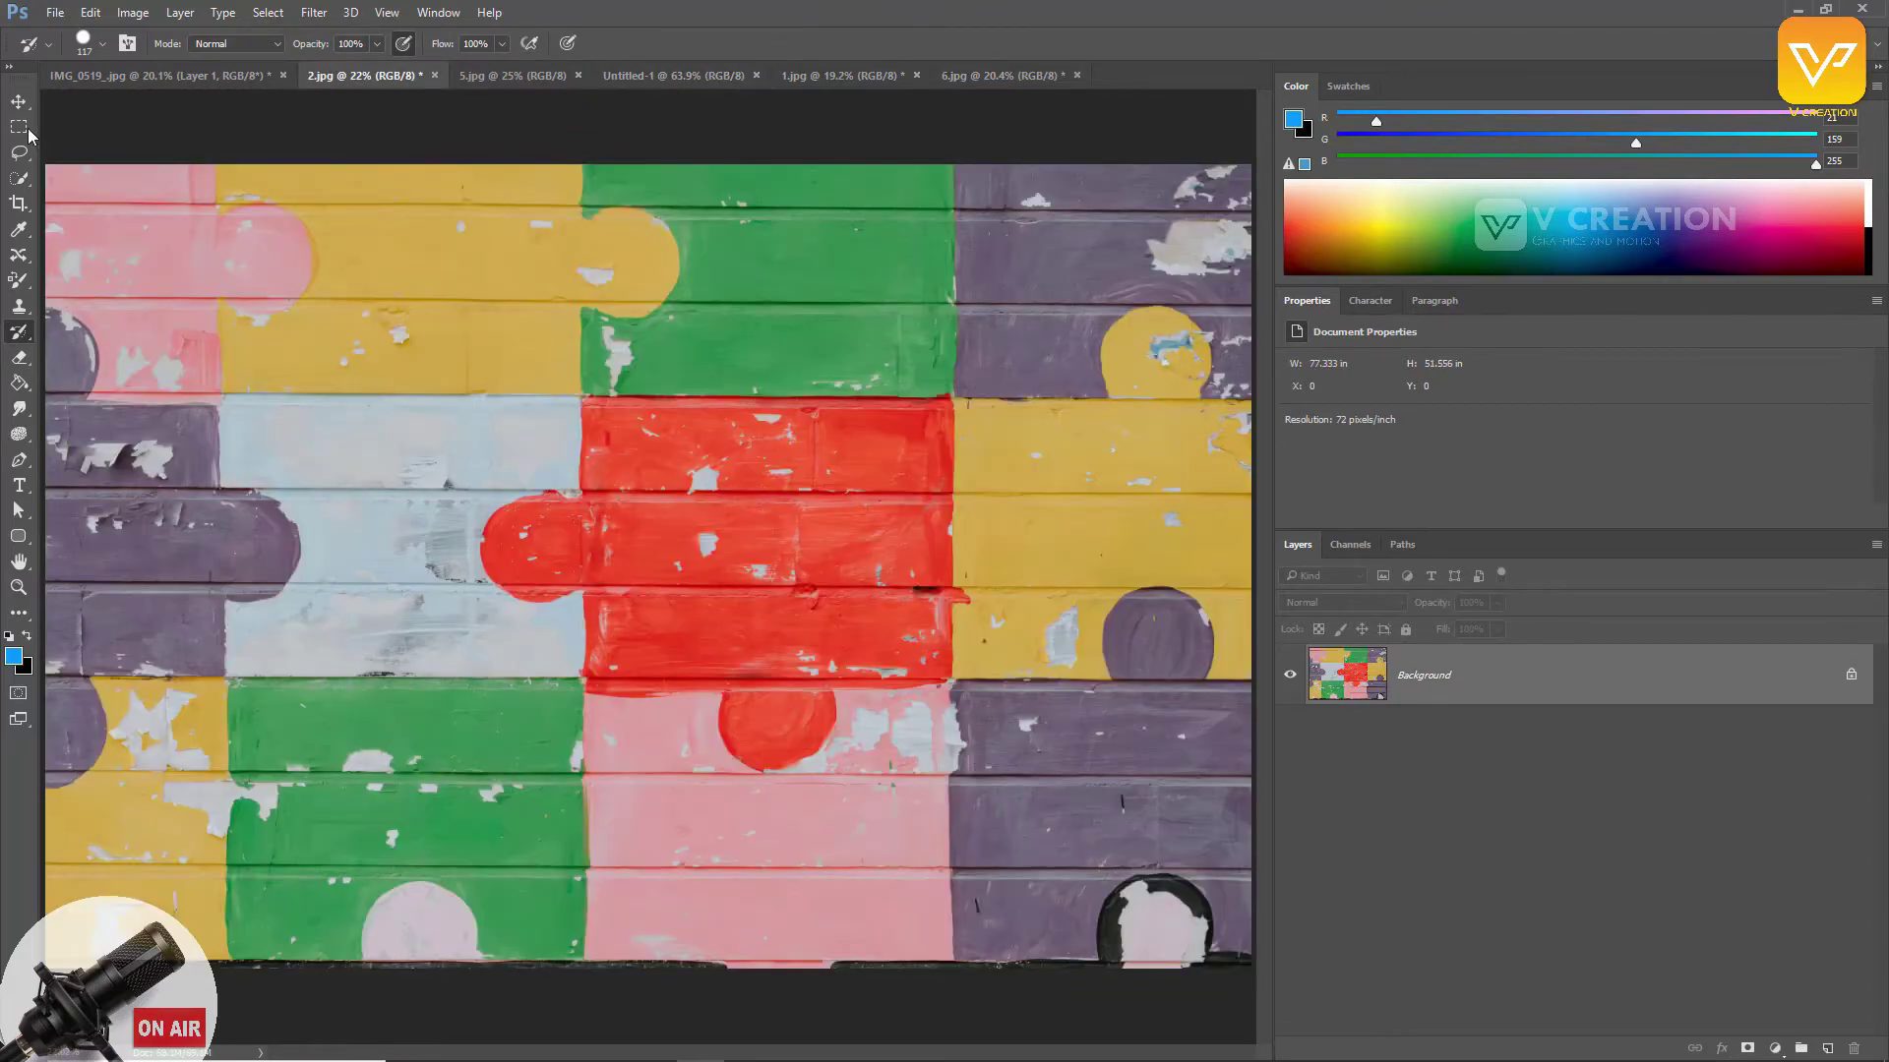
left_click(19, 101)
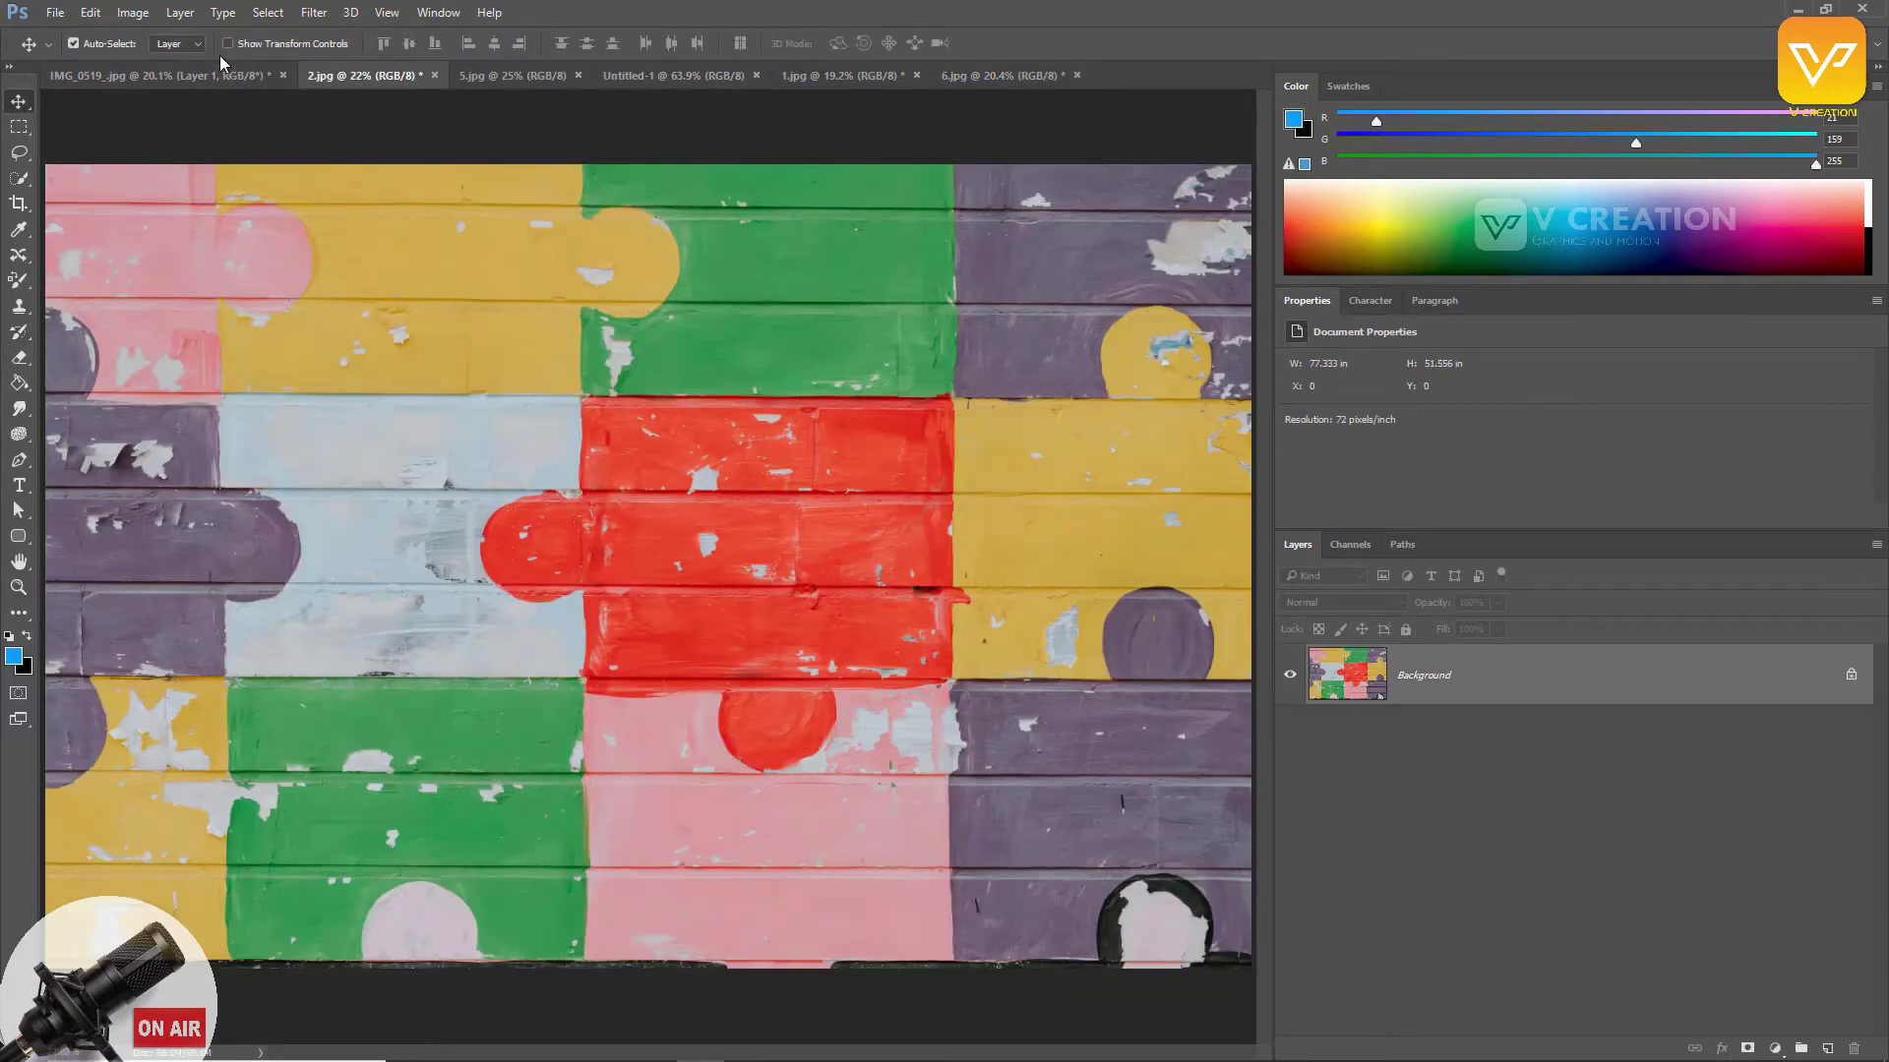
Step: Try a hue shift of +44 on the whole painted wall with Hue/Saturation, and cancel it
left_click(133, 12)
mouse_move(246, 62)
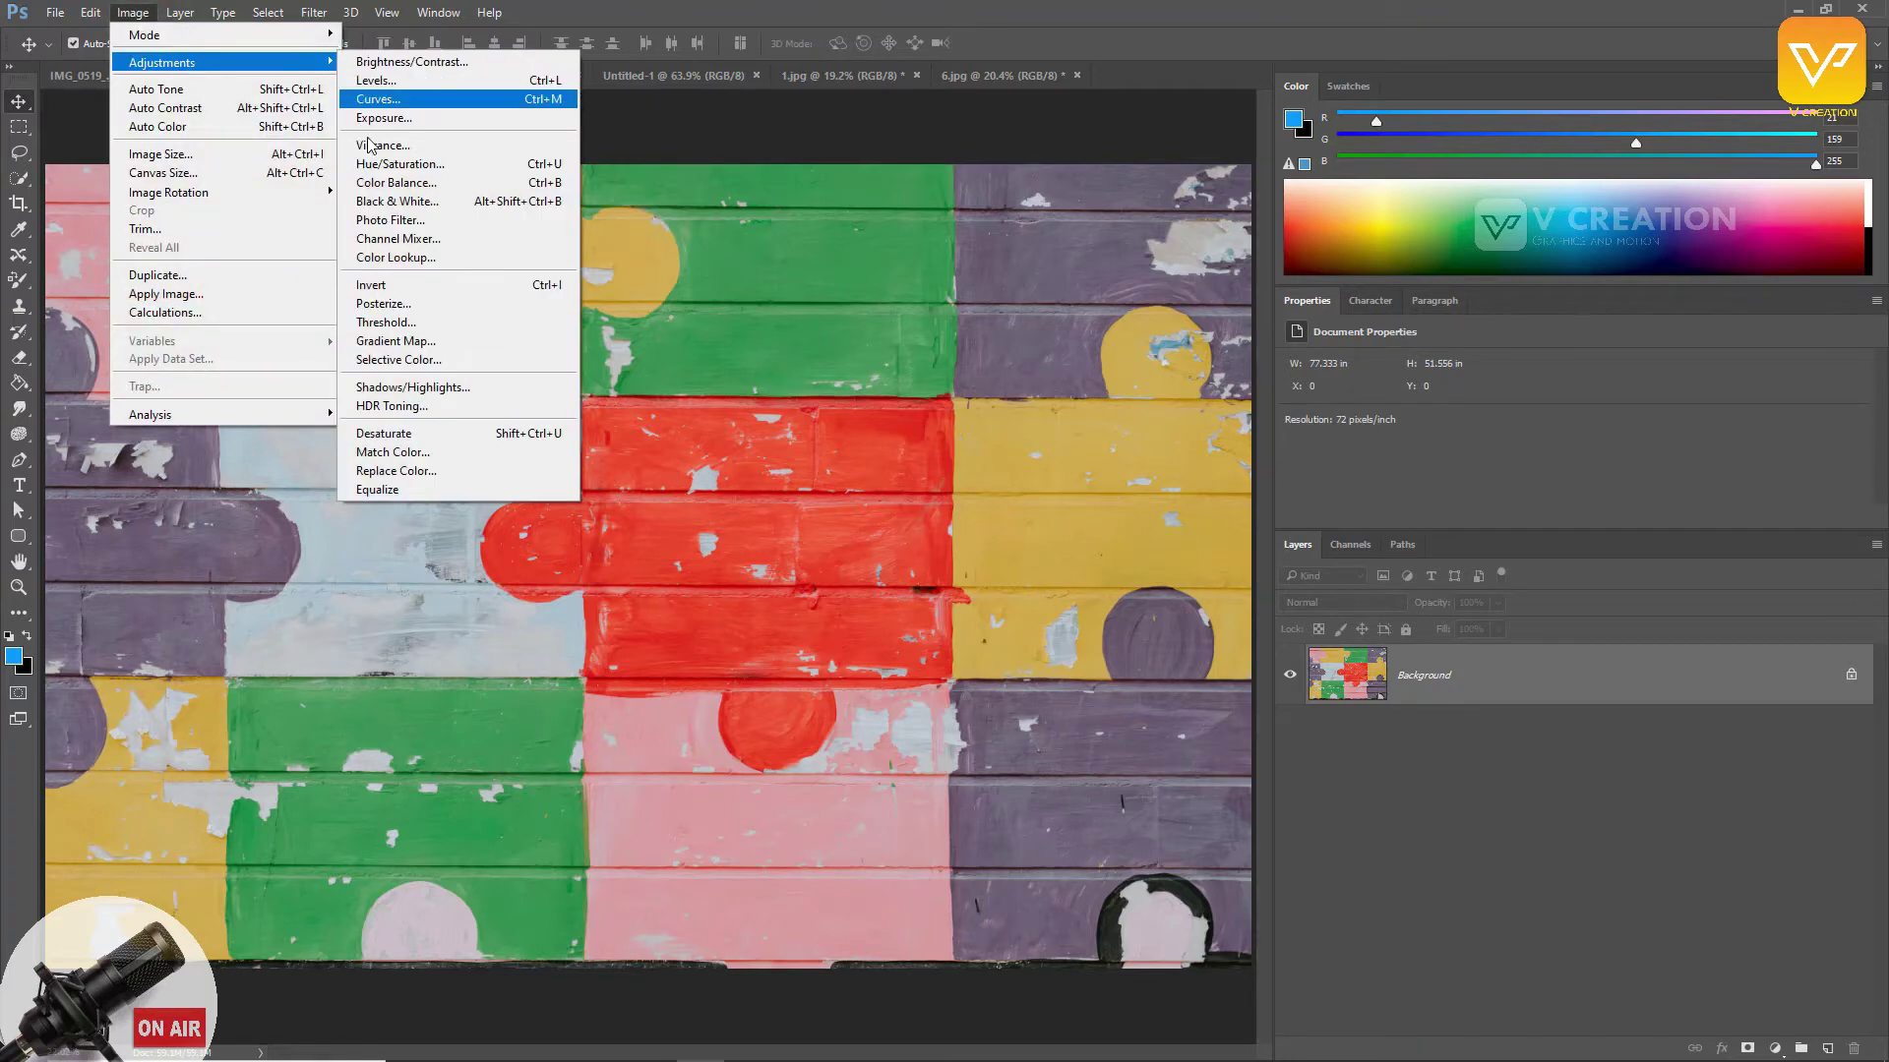
left_click(389, 164)
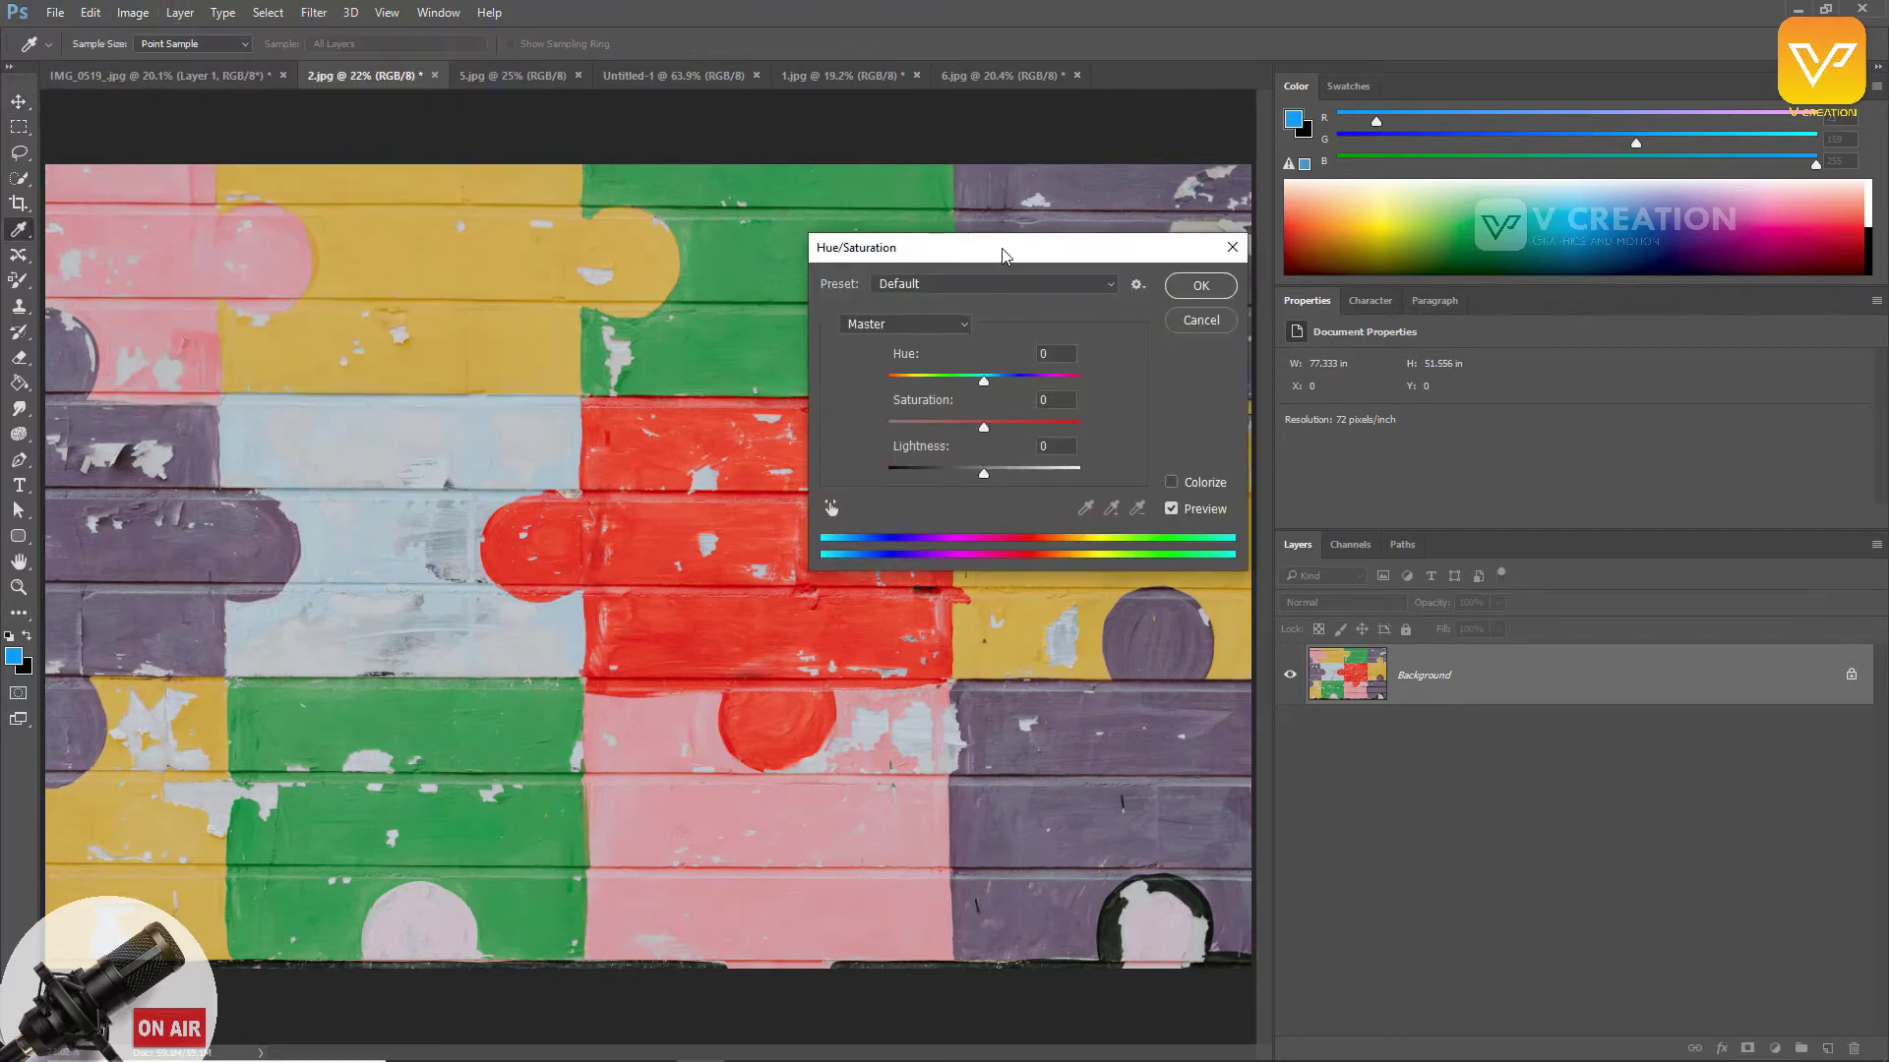
left_click_drag(1003, 254, 997, 545)
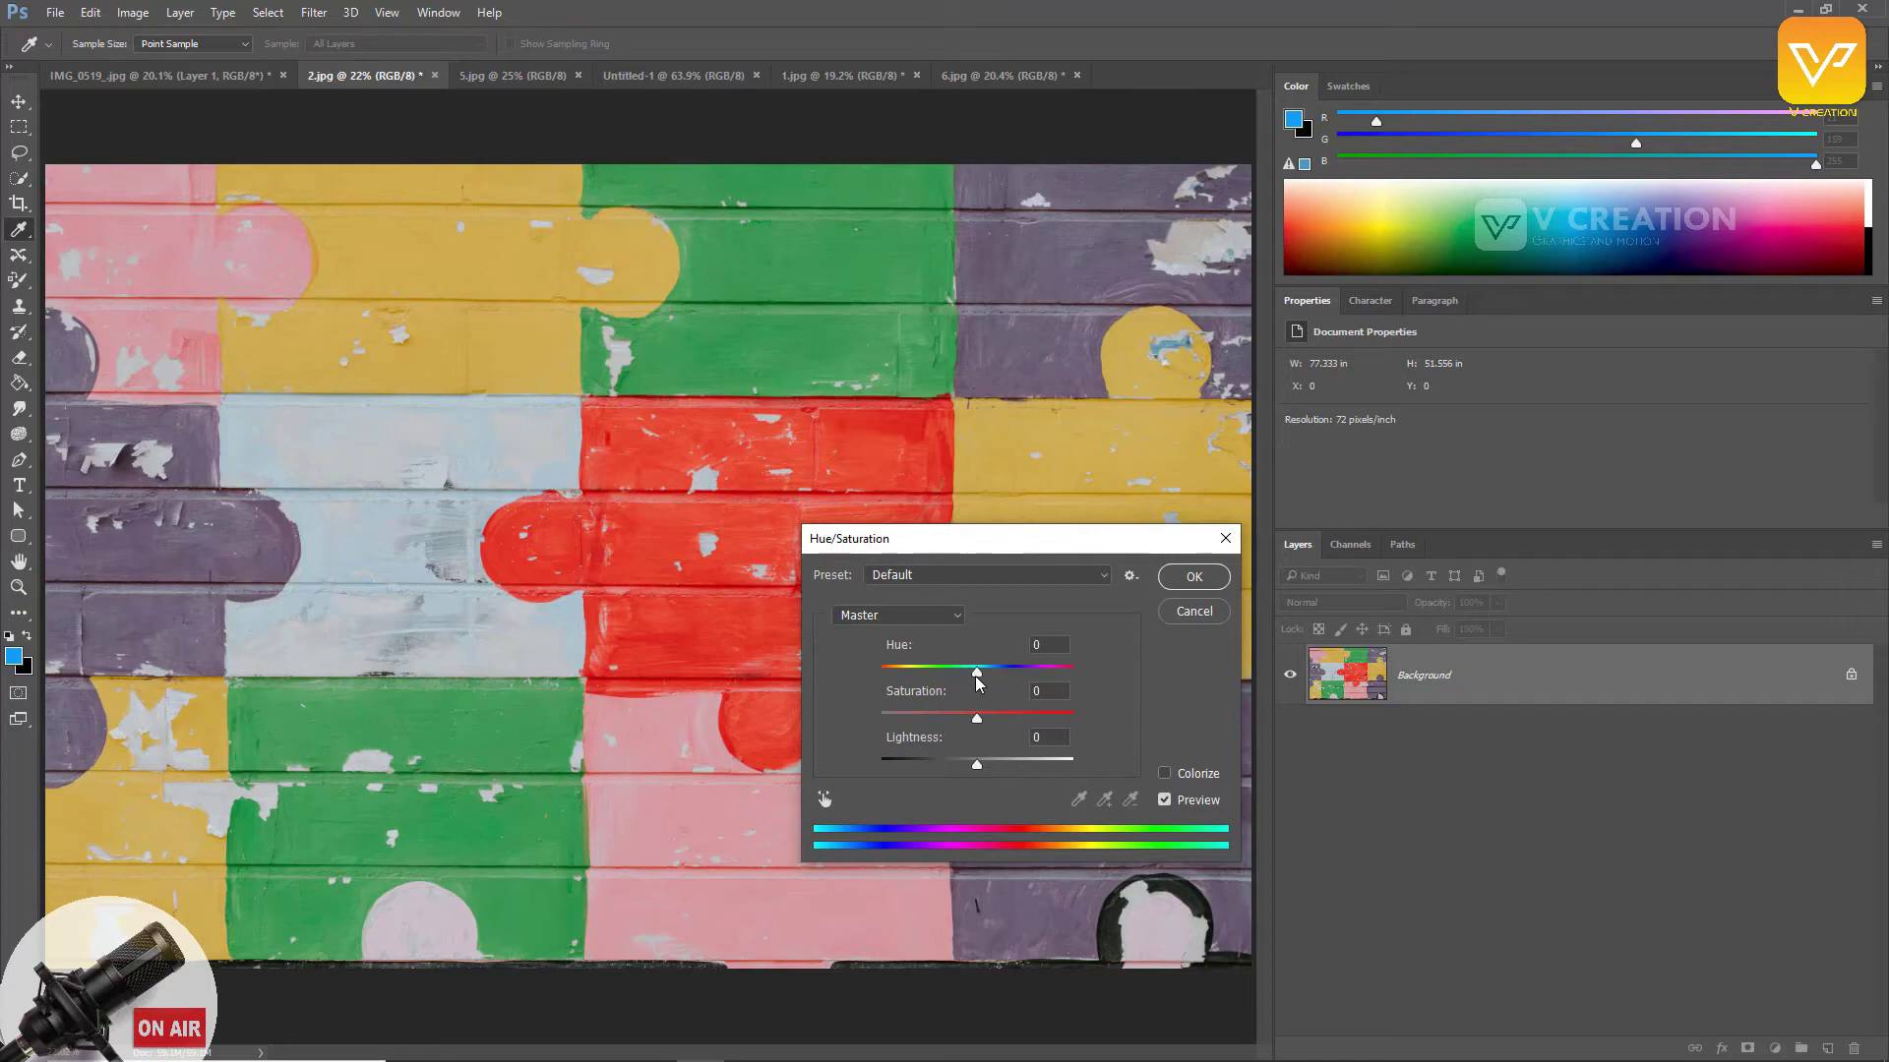
left_click_drag(977, 679, 1019, 686)
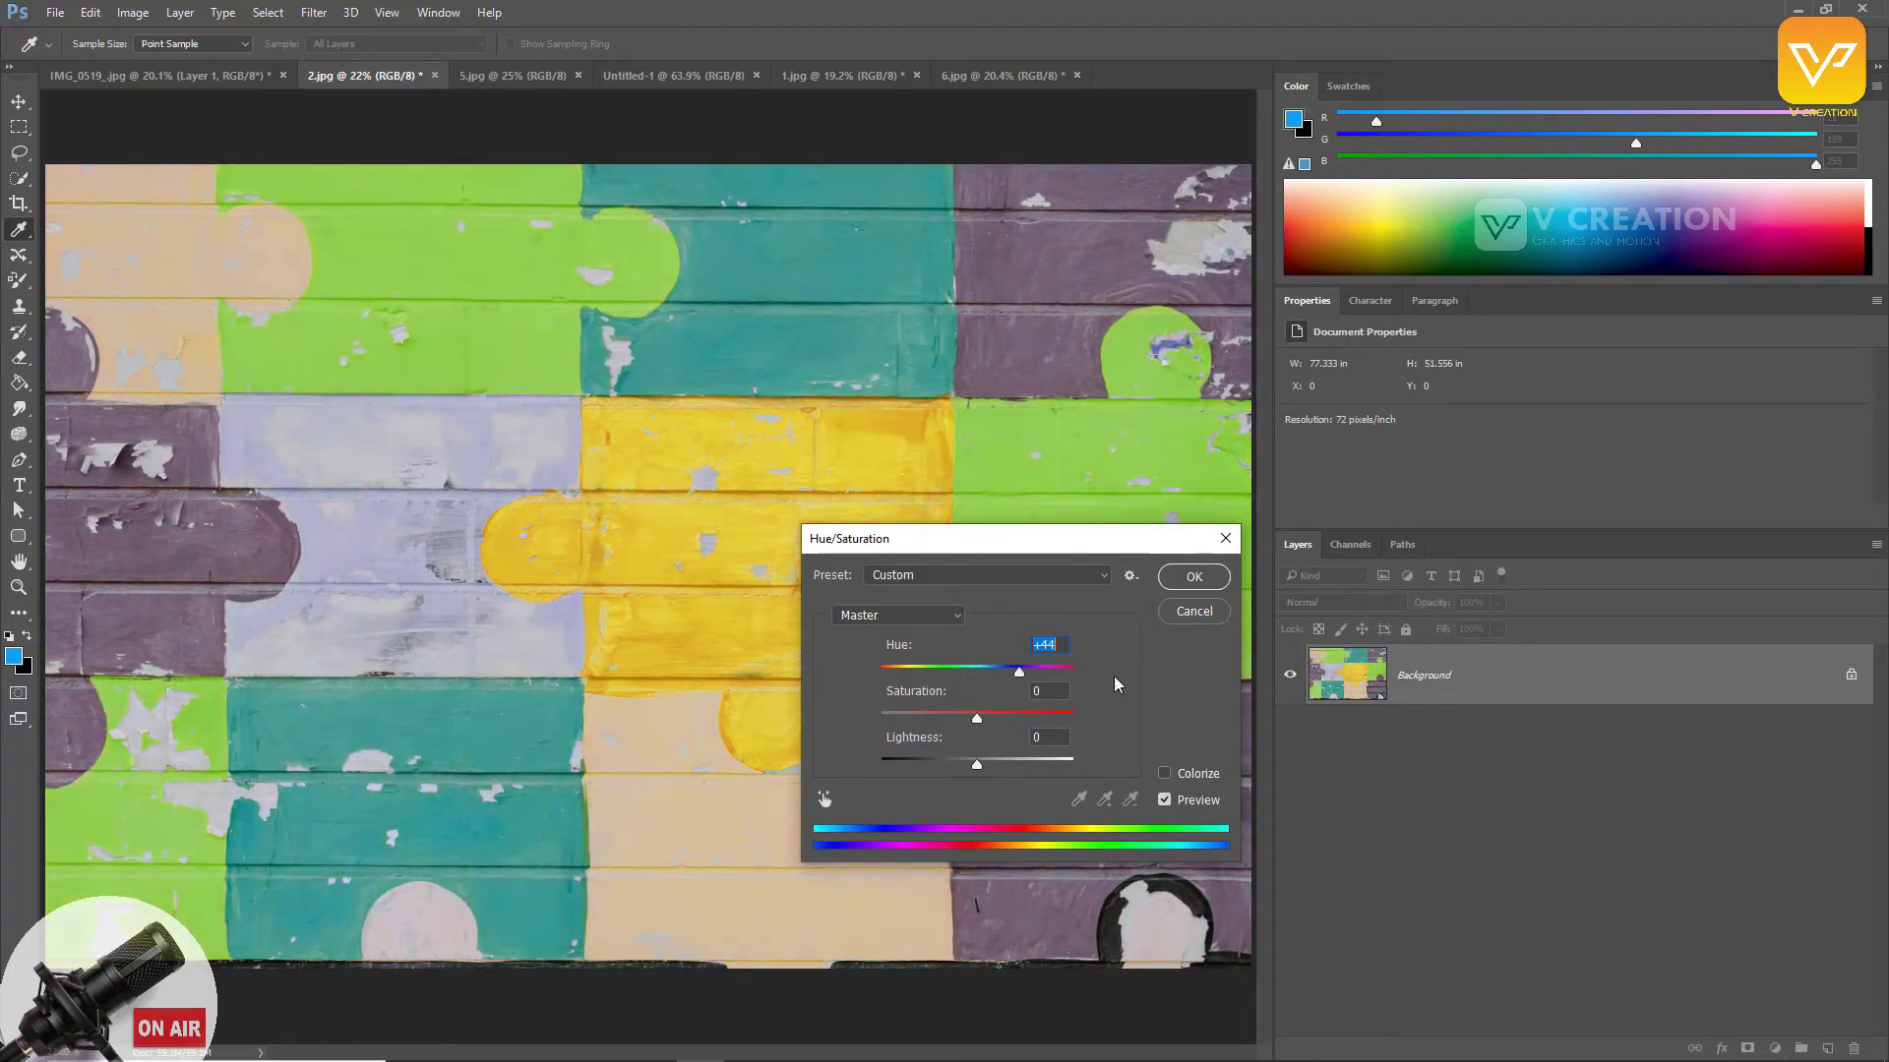
left_click(1194, 611)
key("v")
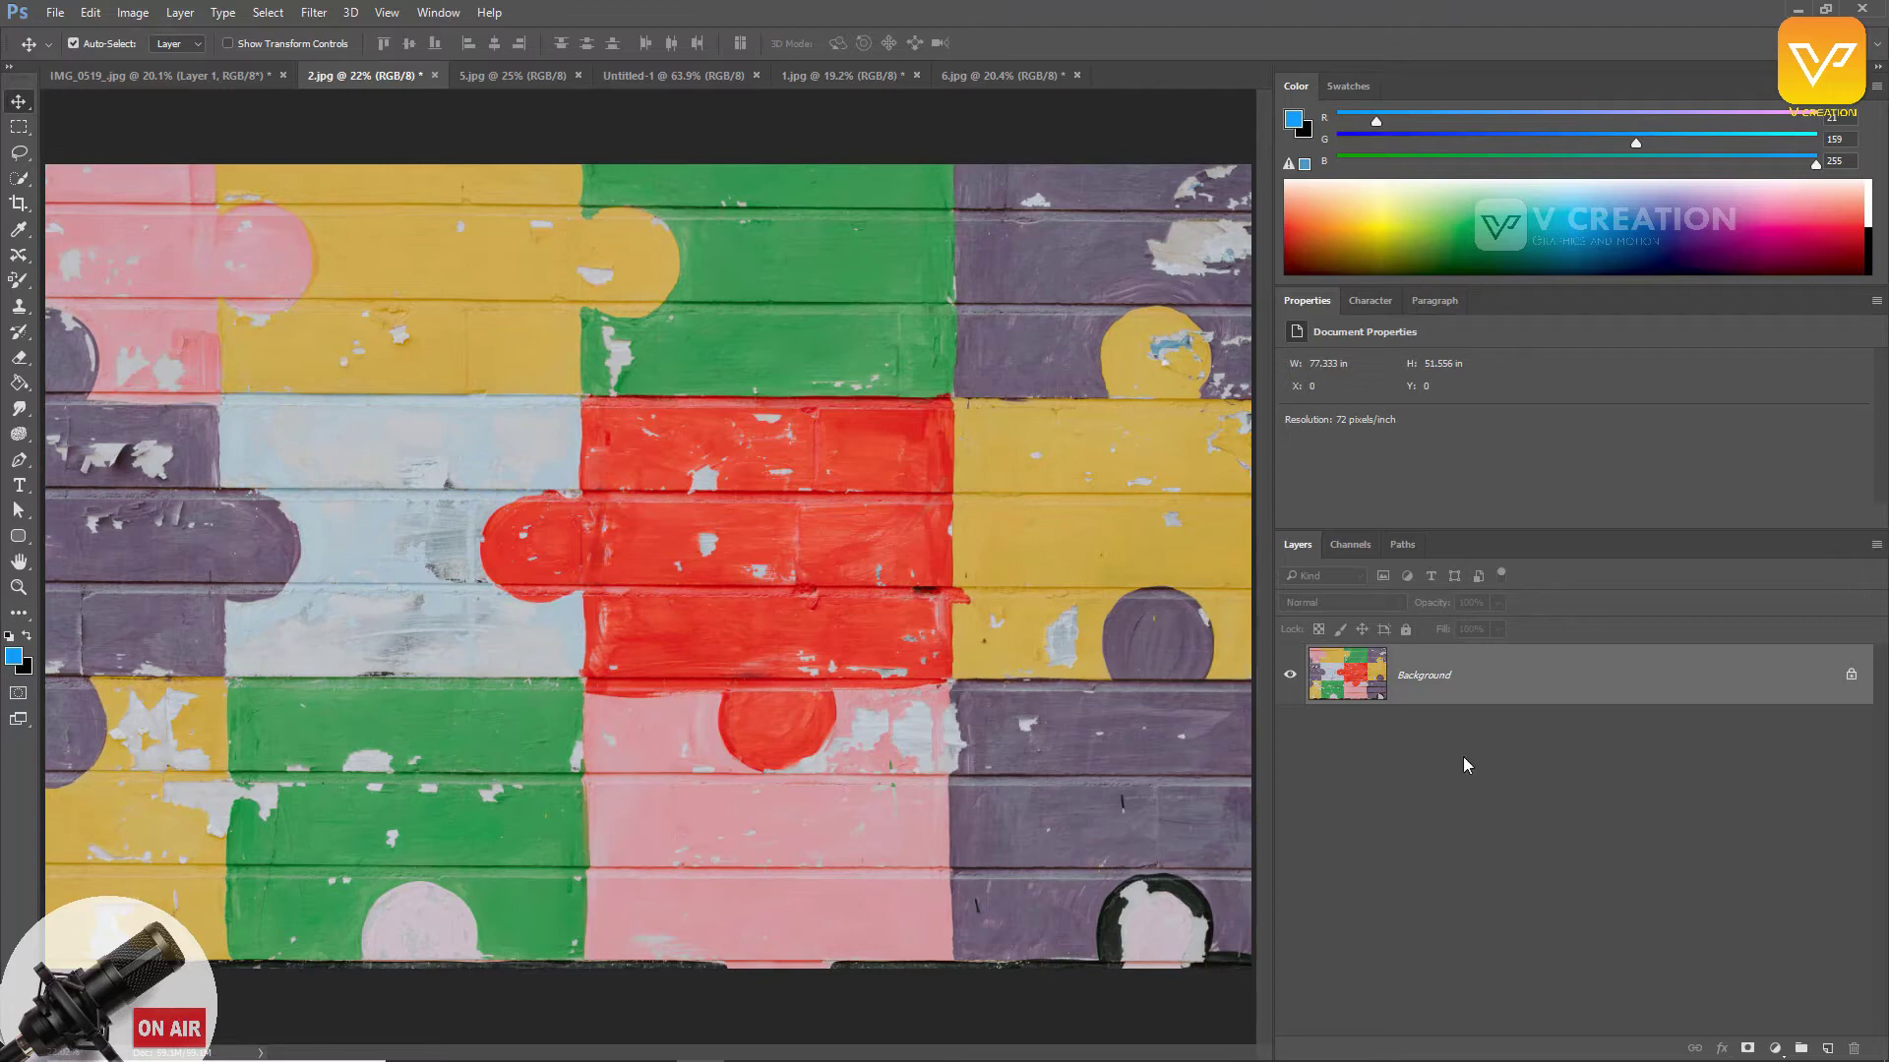
Step: Add a Selective Color adjustment layer above the Background and set its Reds to Cyan -88, Magenta +94, Yellow -65 and Black -18
left_click(1774, 1049)
left_click(1749, 1026)
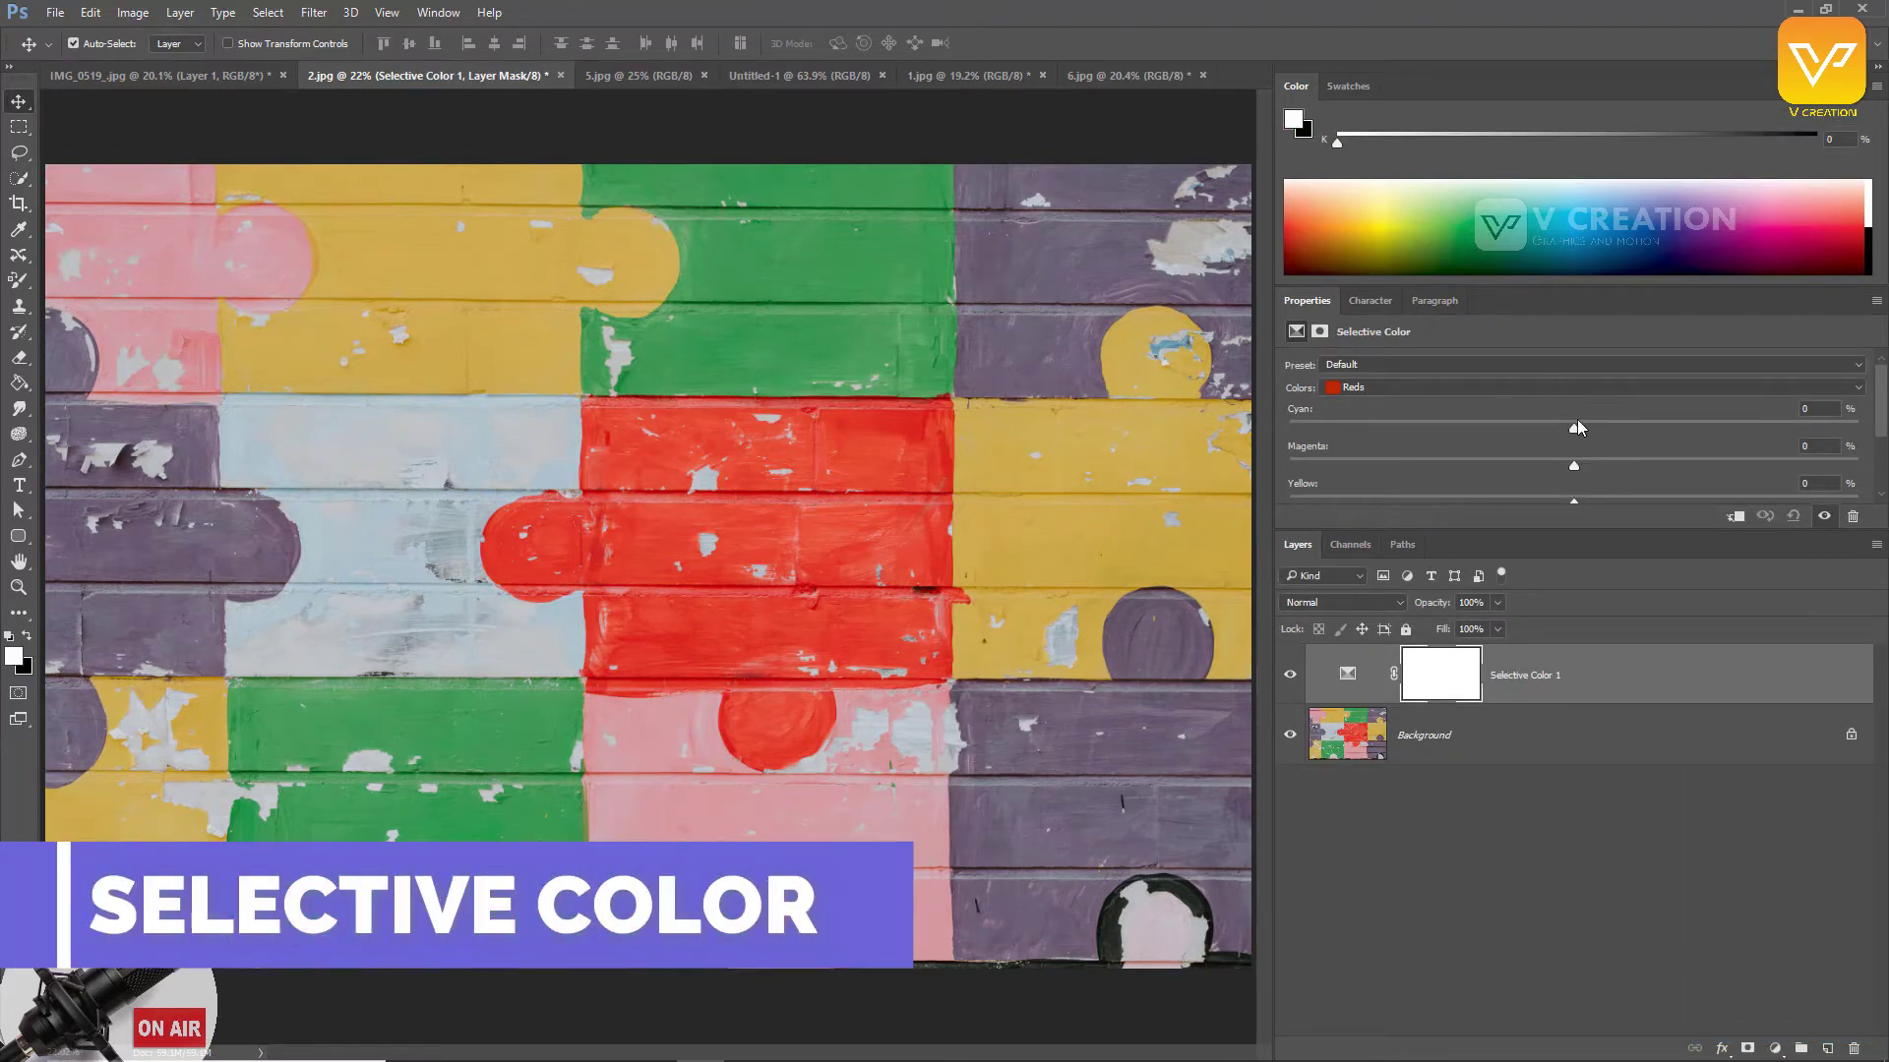
left_click_drag(1605, 428, 1321, 428)
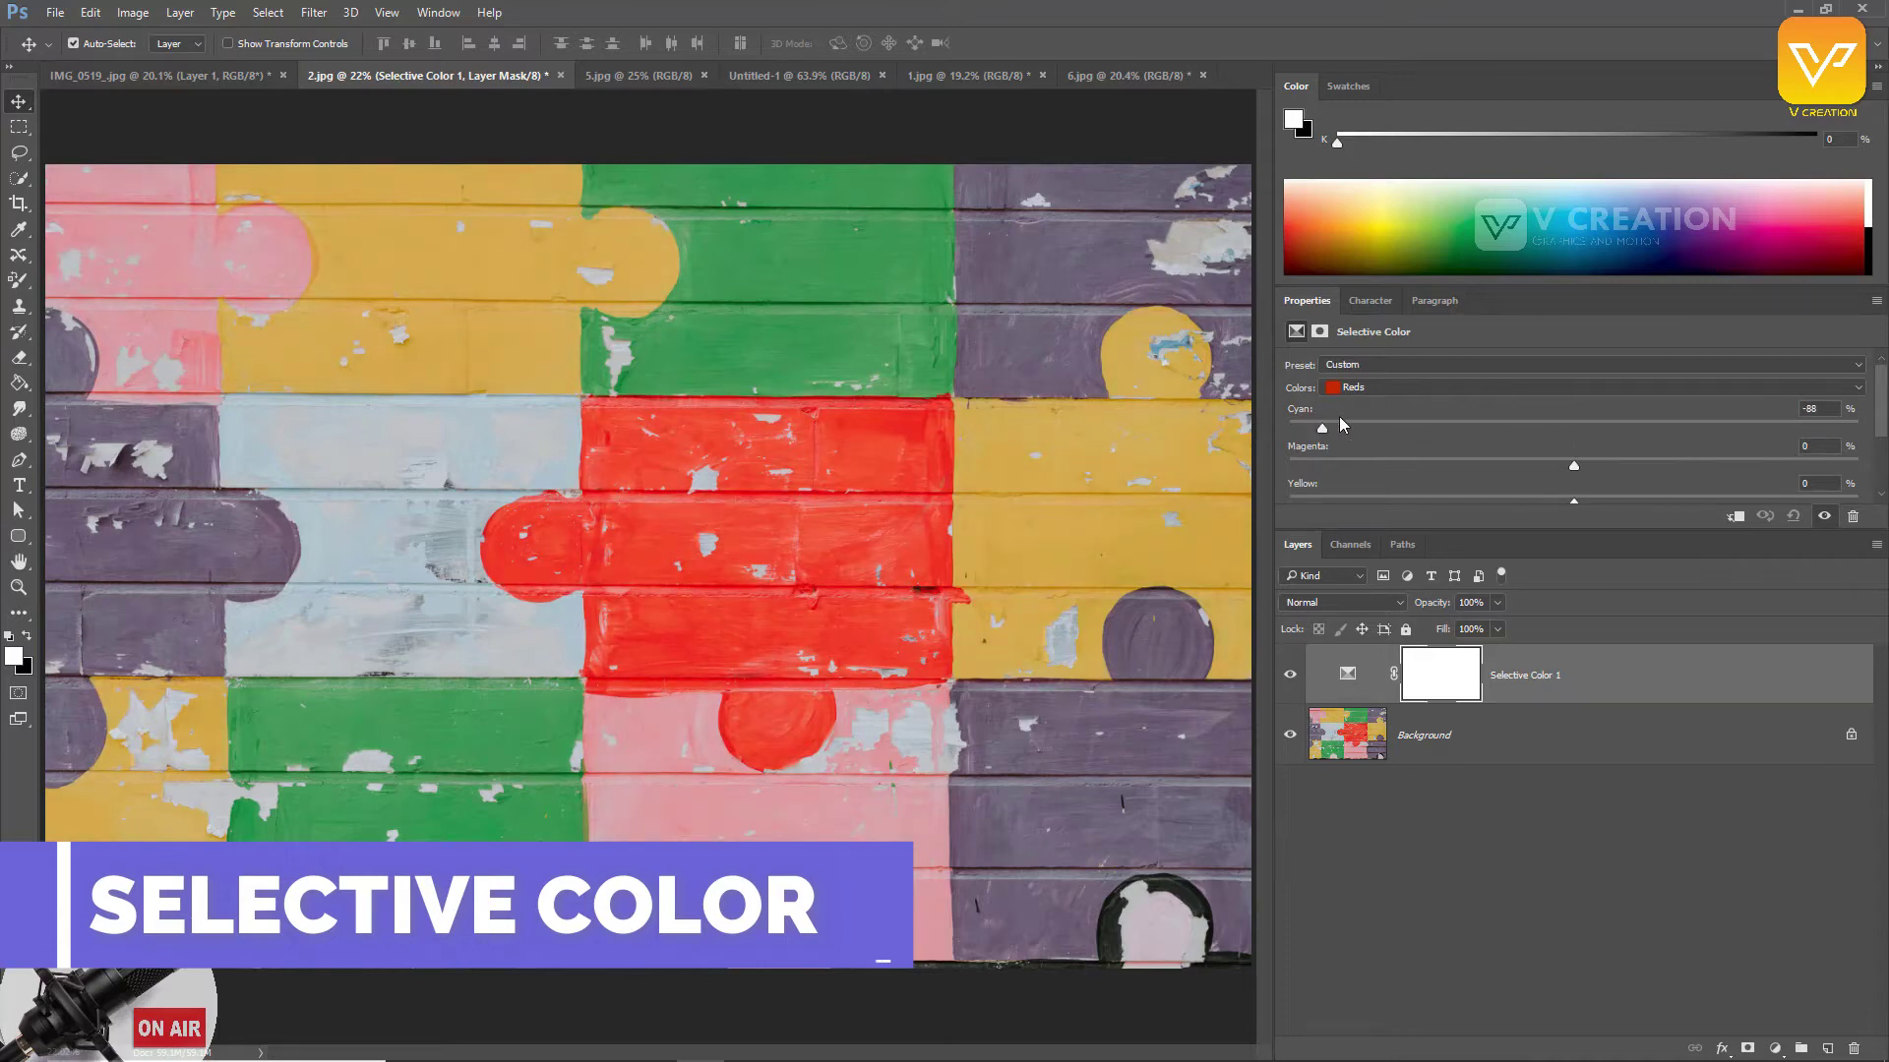
left_click_drag(1574, 465, 1841, 465)
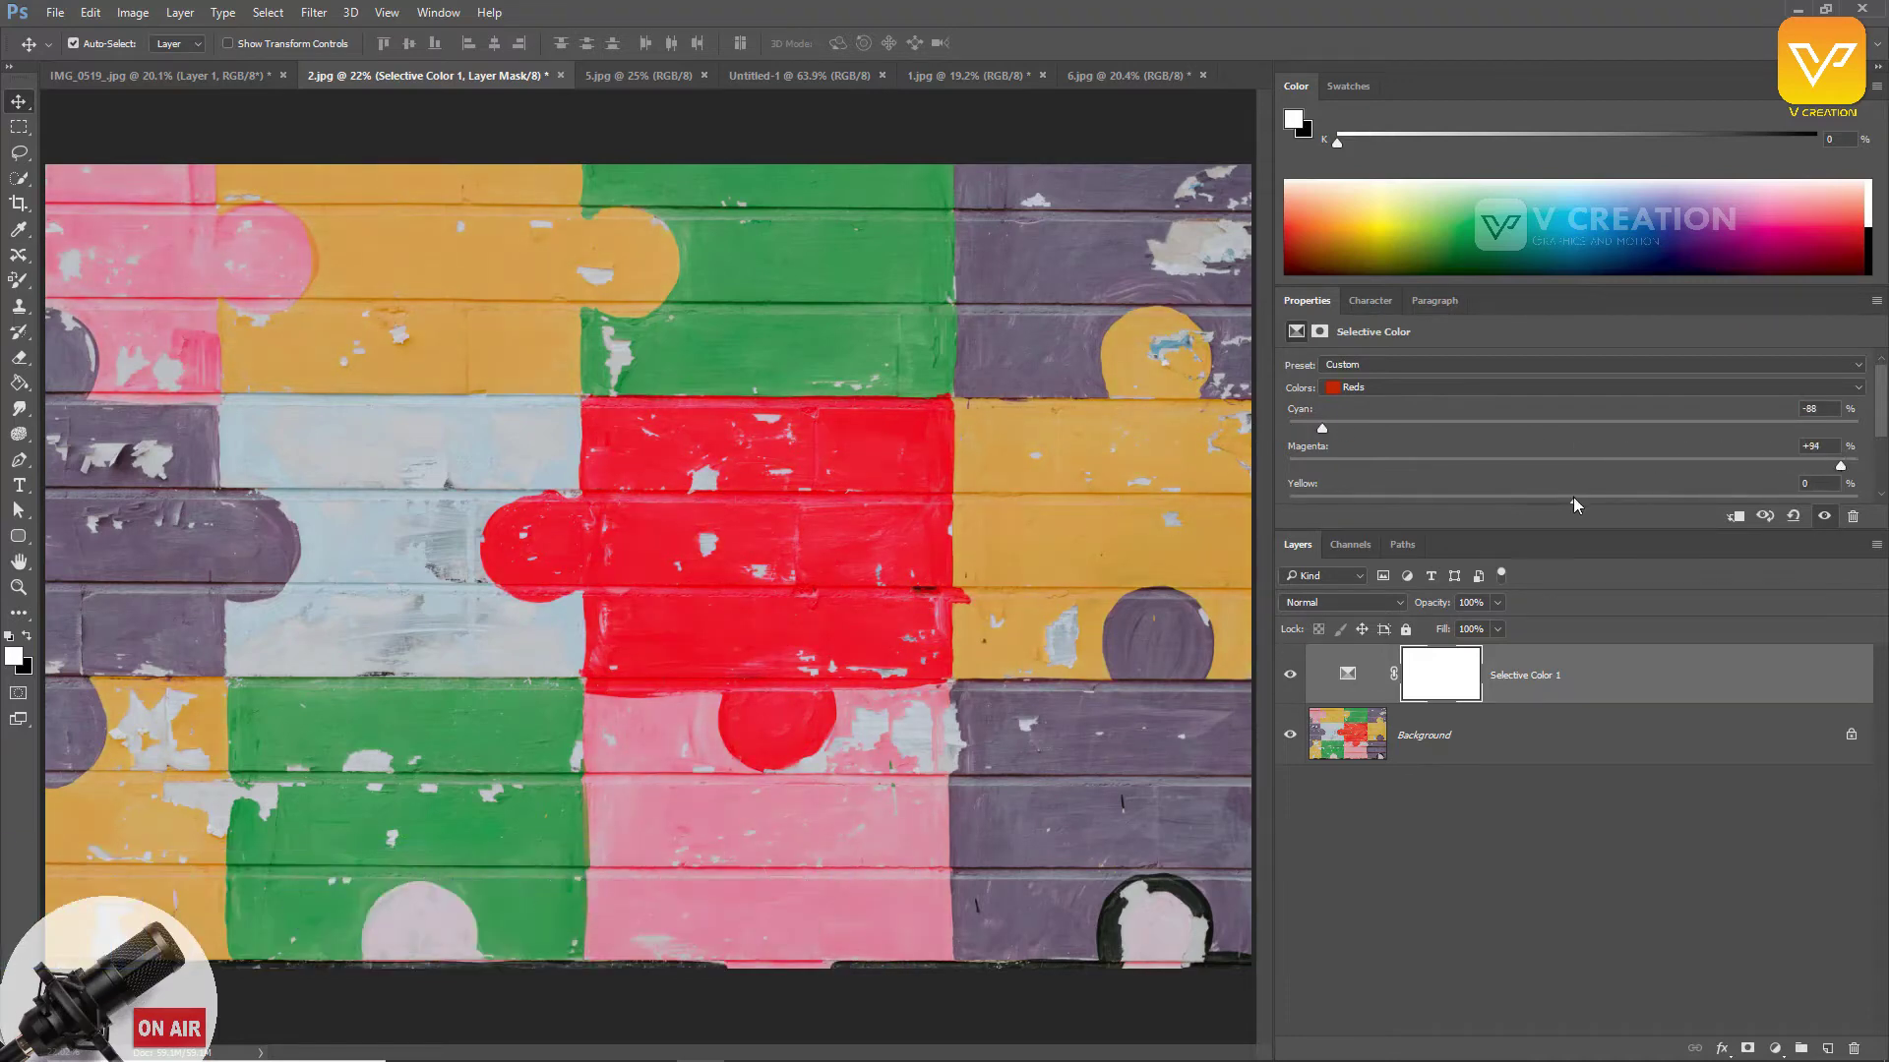
left_click_drag(1573, 498, 1267, 504)
scroll(1420, 487, "down", 3)
left_click_drag(1395, 504, 1523, 500)
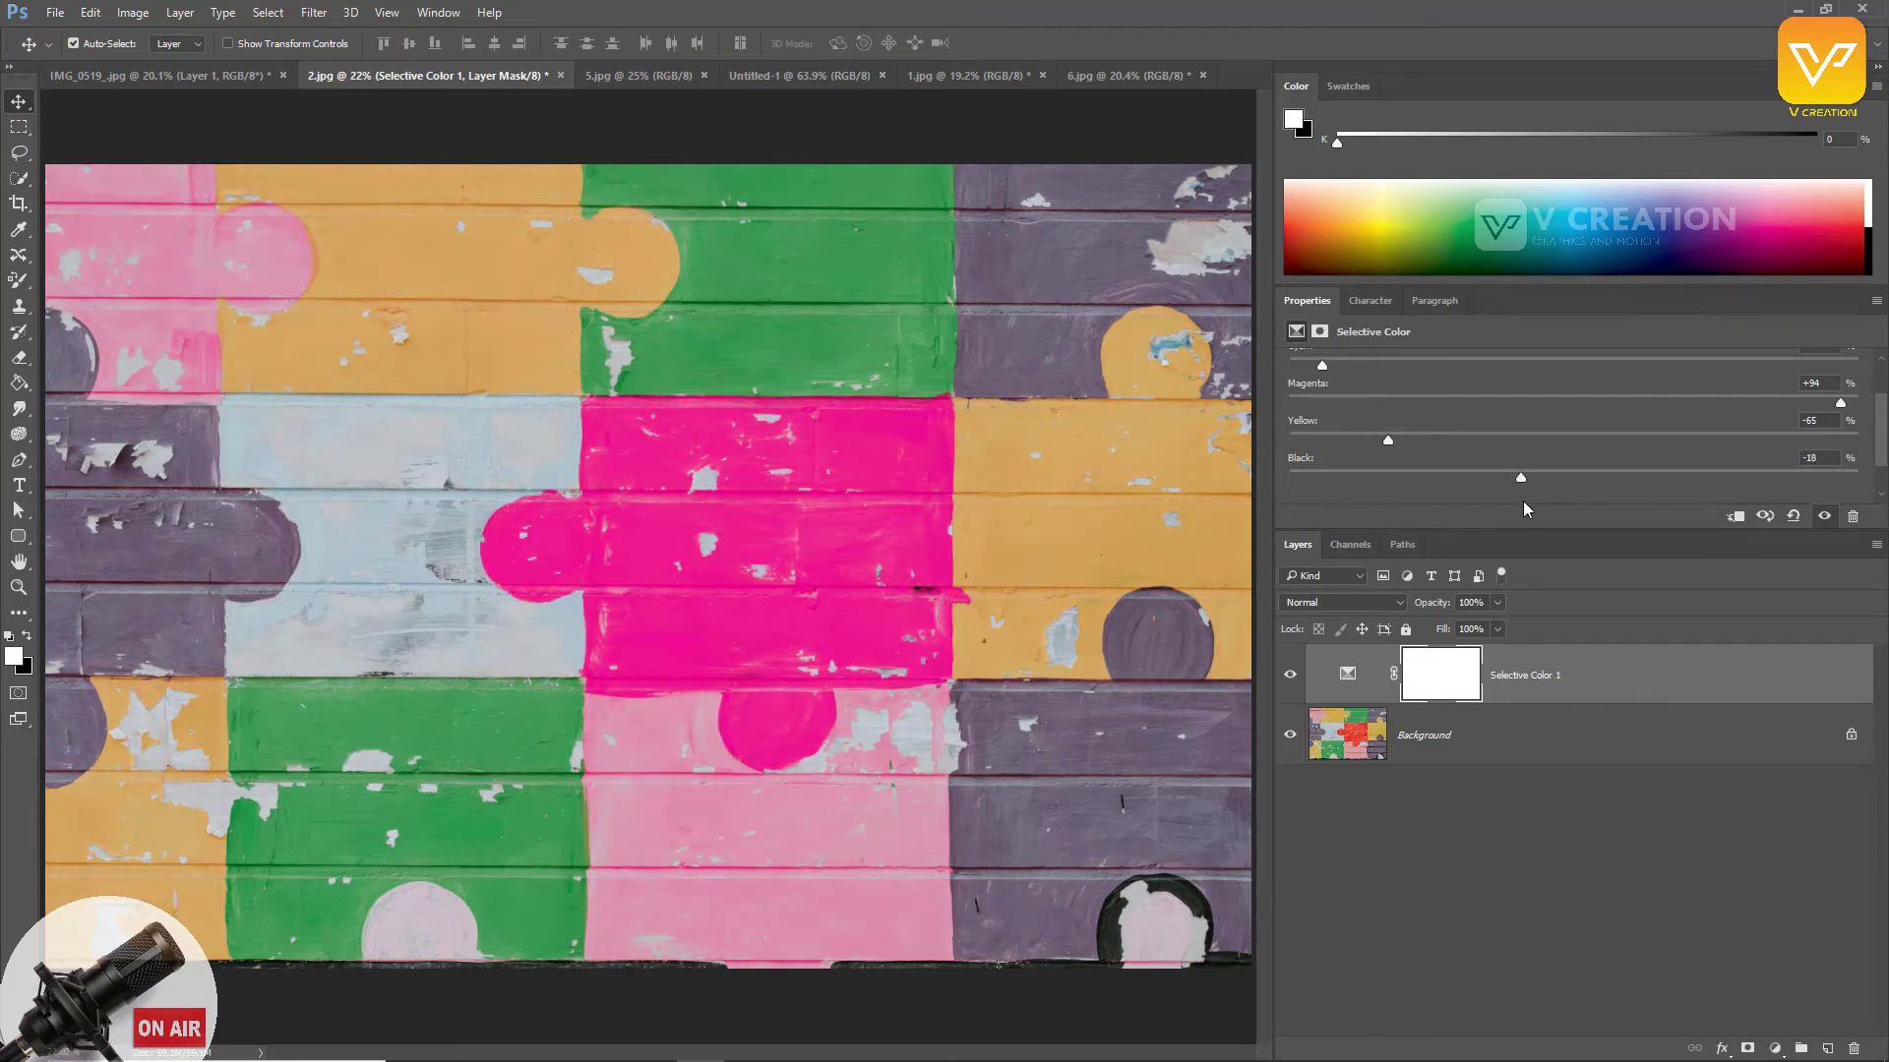
Step: Set the Selective Color Yellows to Cyan +75, Yellow -88 and Black +100
scroll(1520, 500, "up", 1)
left_click(1344, 374)
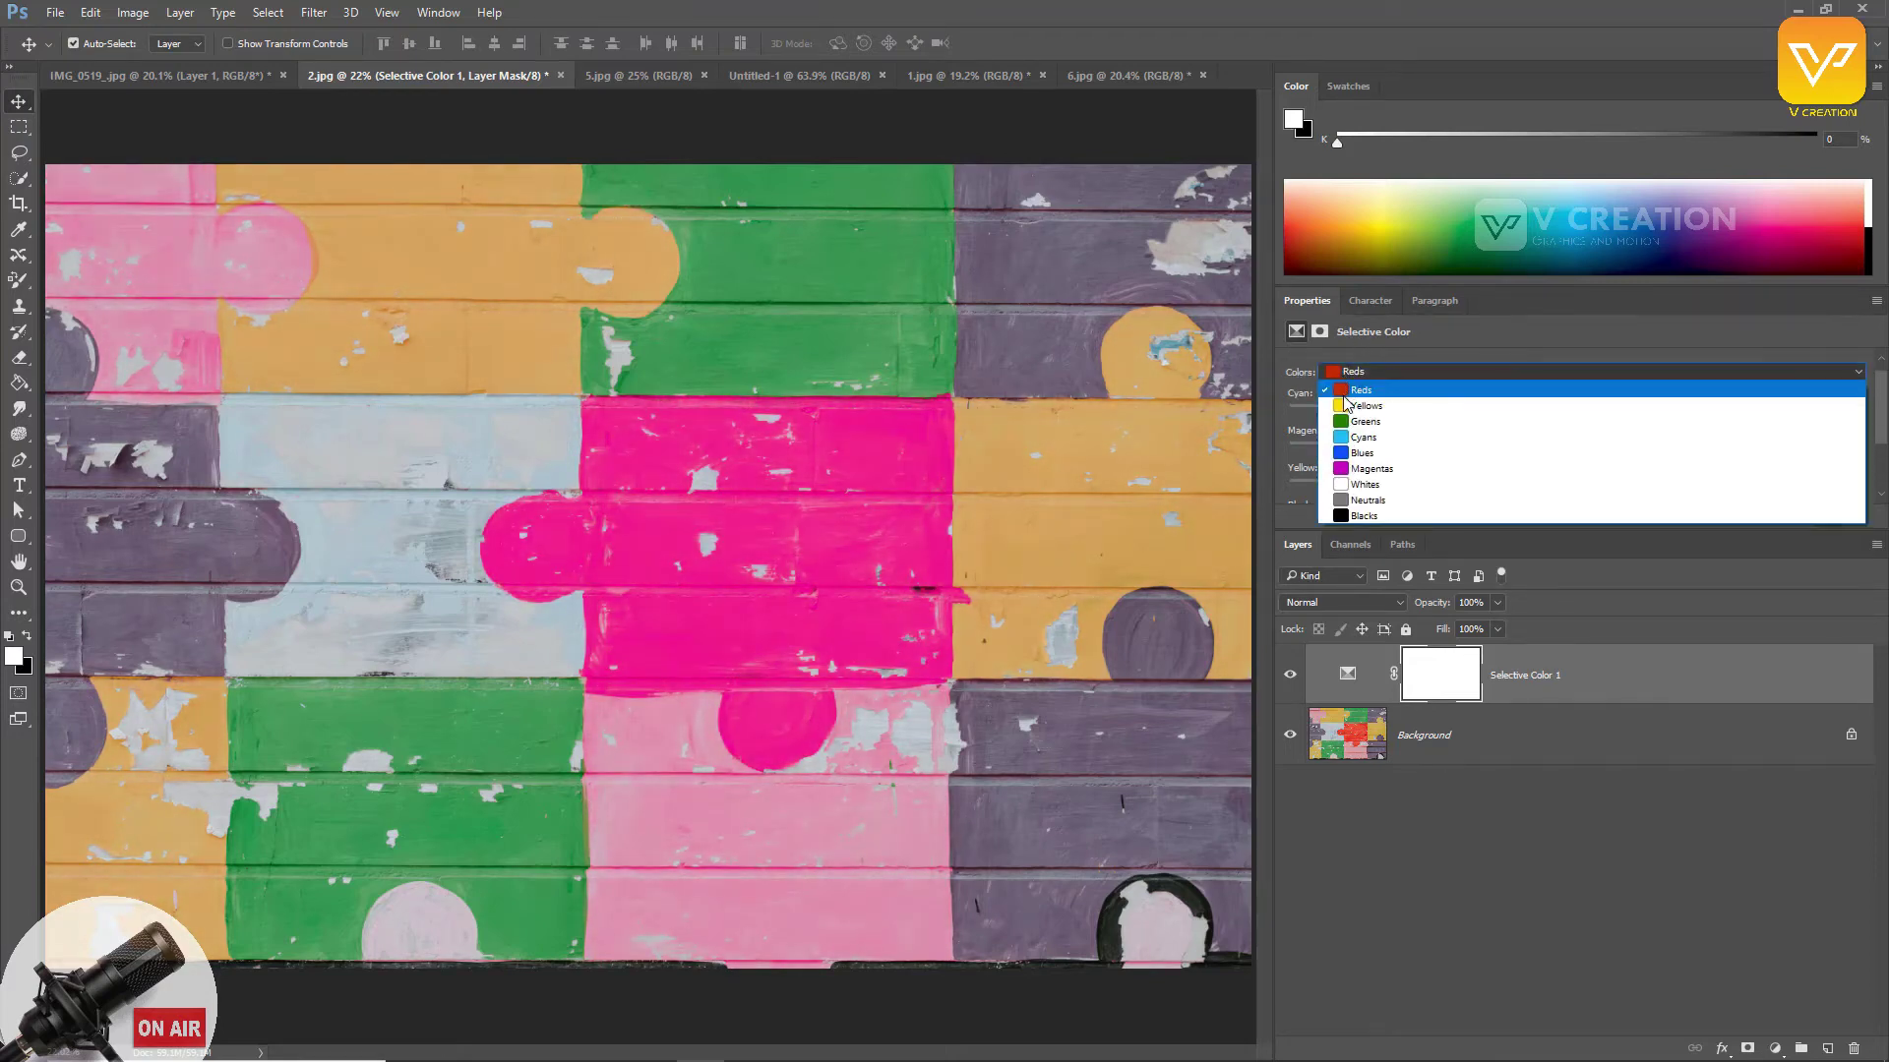
left_click(1347, 390)
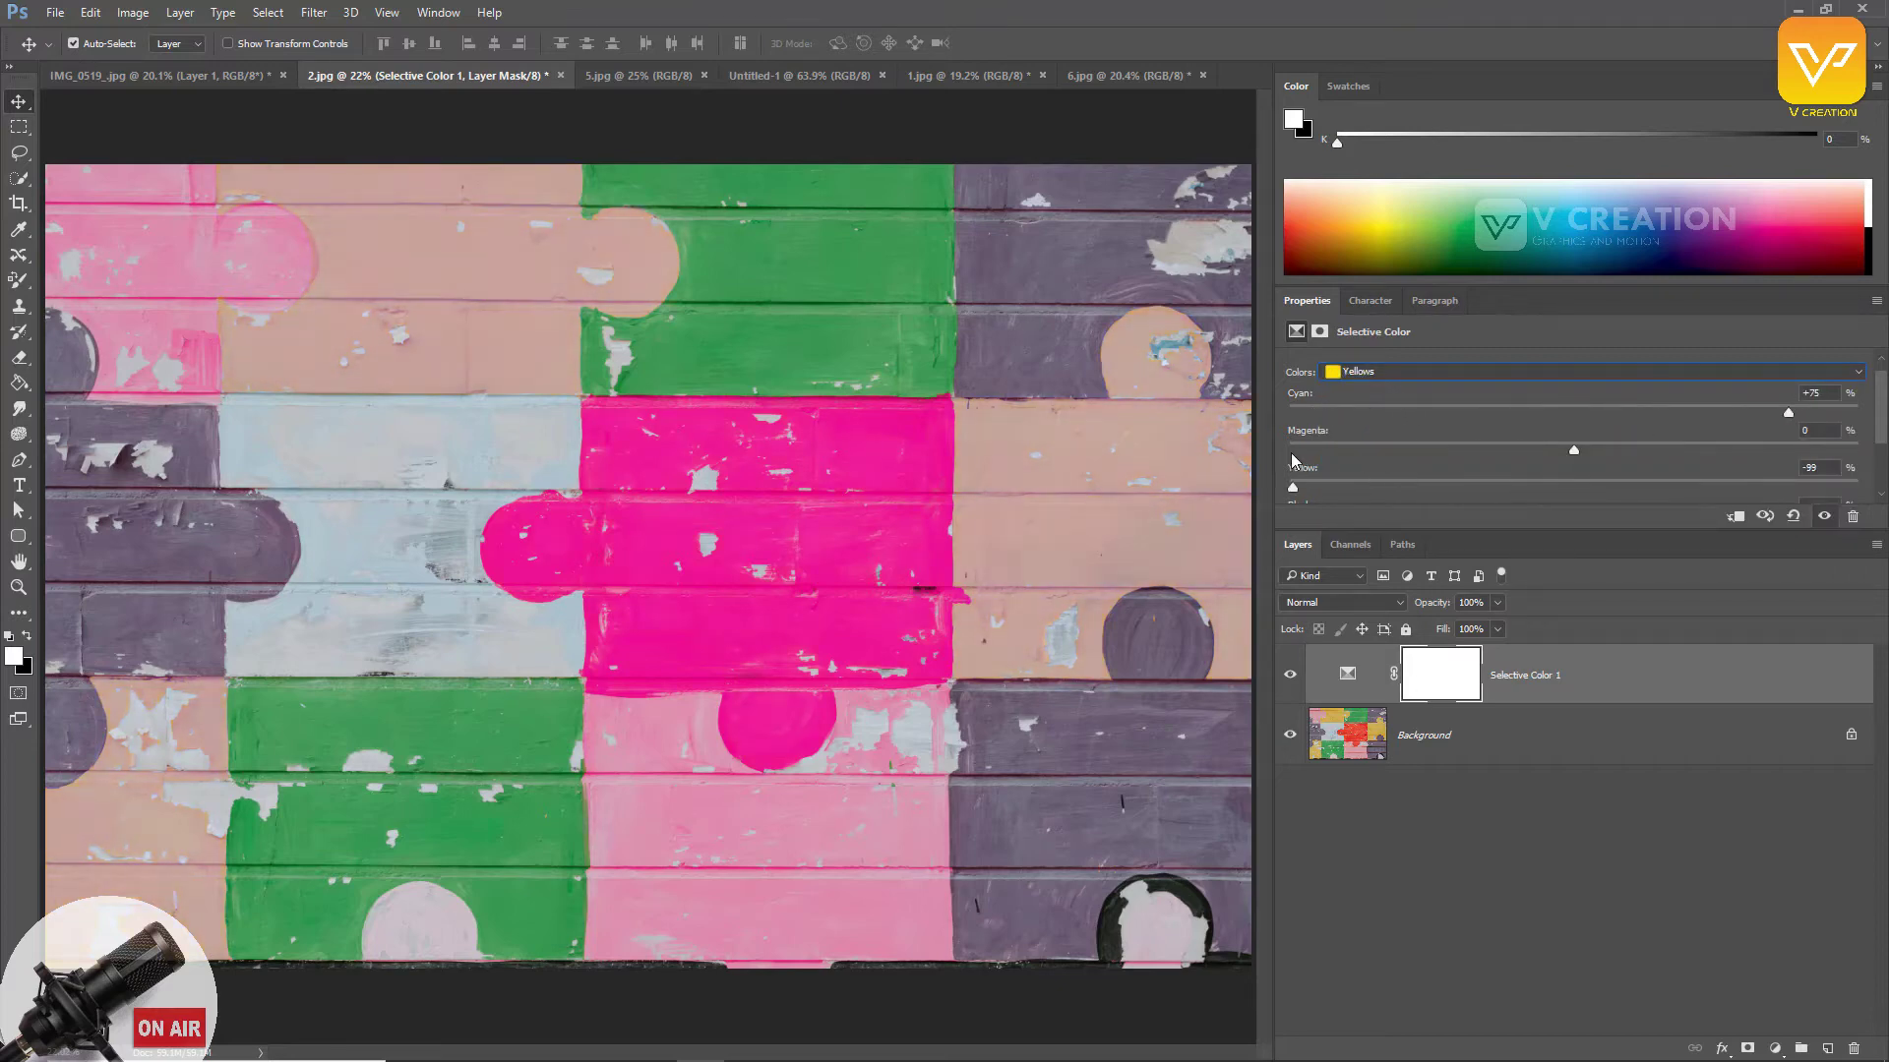
mouse_move(1292, 454)
left_mouse_down()
mouse_move(1556, 454)
mouse_move(1324, 455)
left_mouse_up()
scroll(1524, 440, "down", 1)
left_click_drag(1574, 494, 1838, 493)
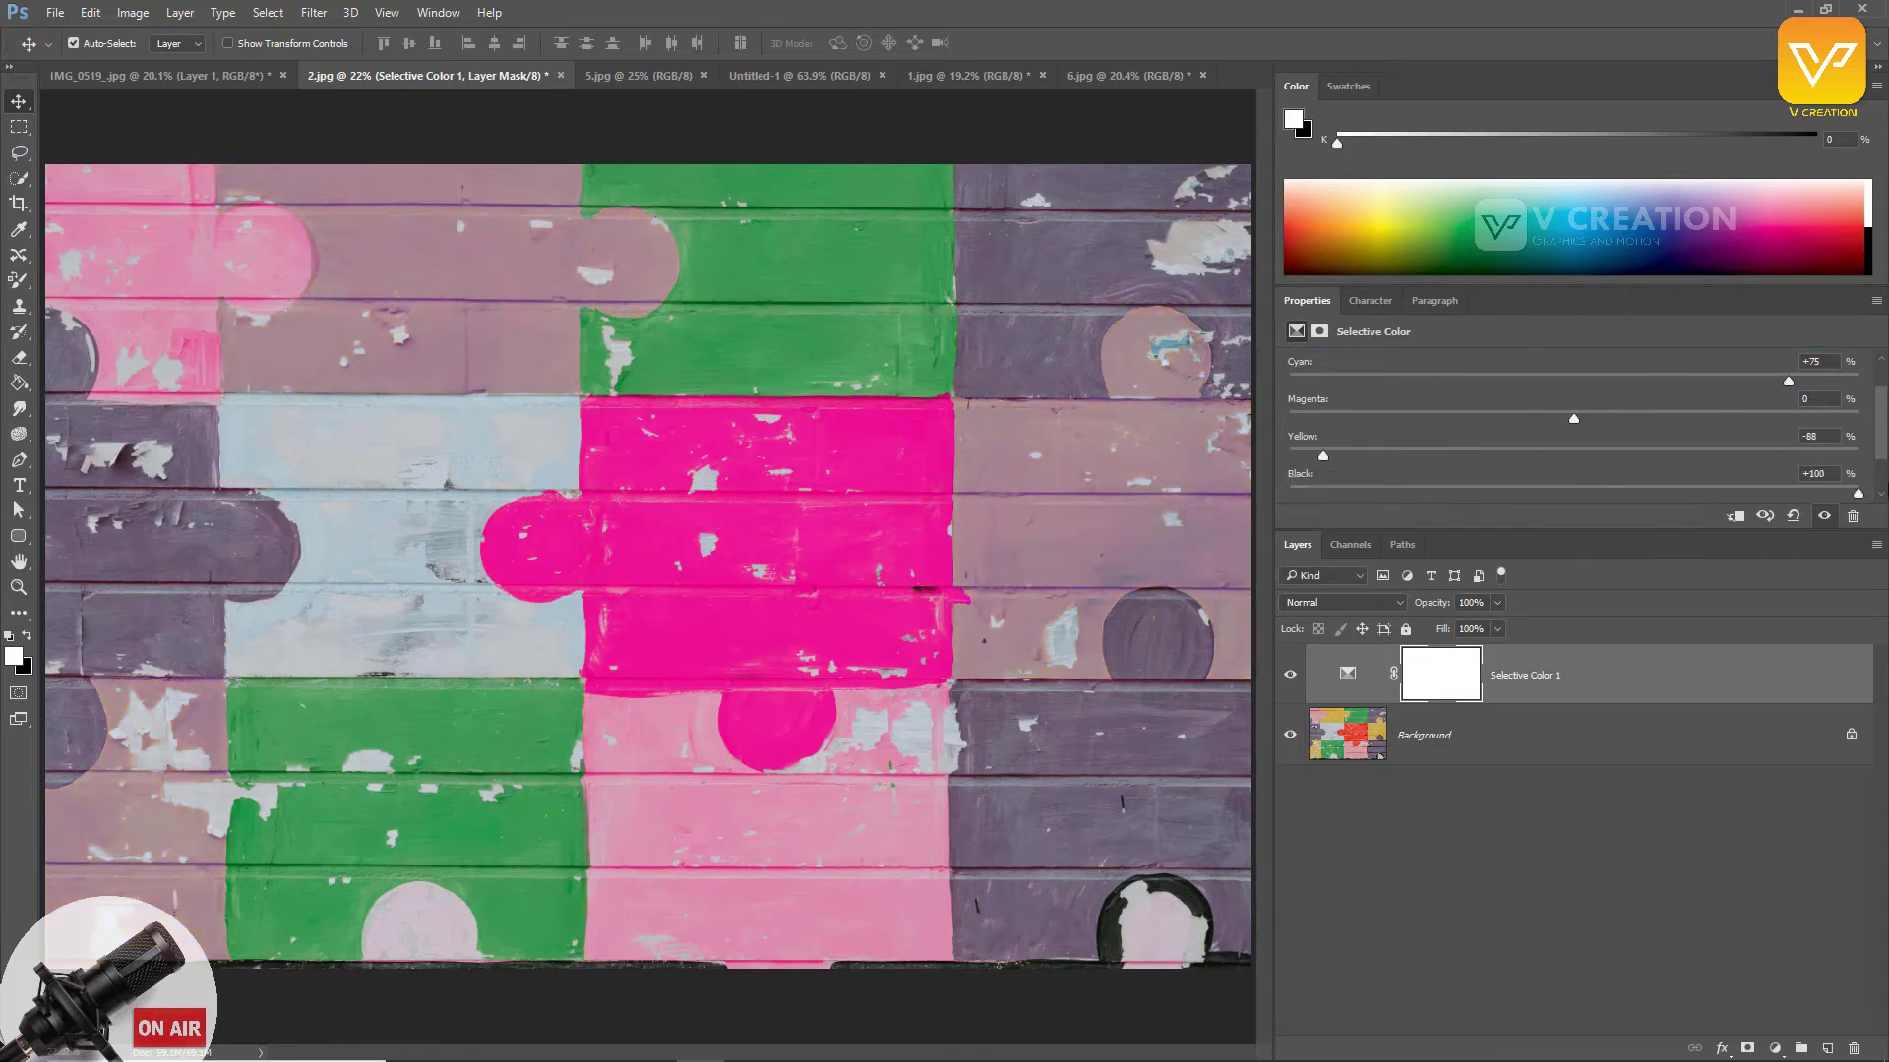
Step: Set the Selective Color Blacks to Cyan +73 and nudge their Magenta slightly
scroll(1556, 421, "up", 2)
left_click(1352, 387)
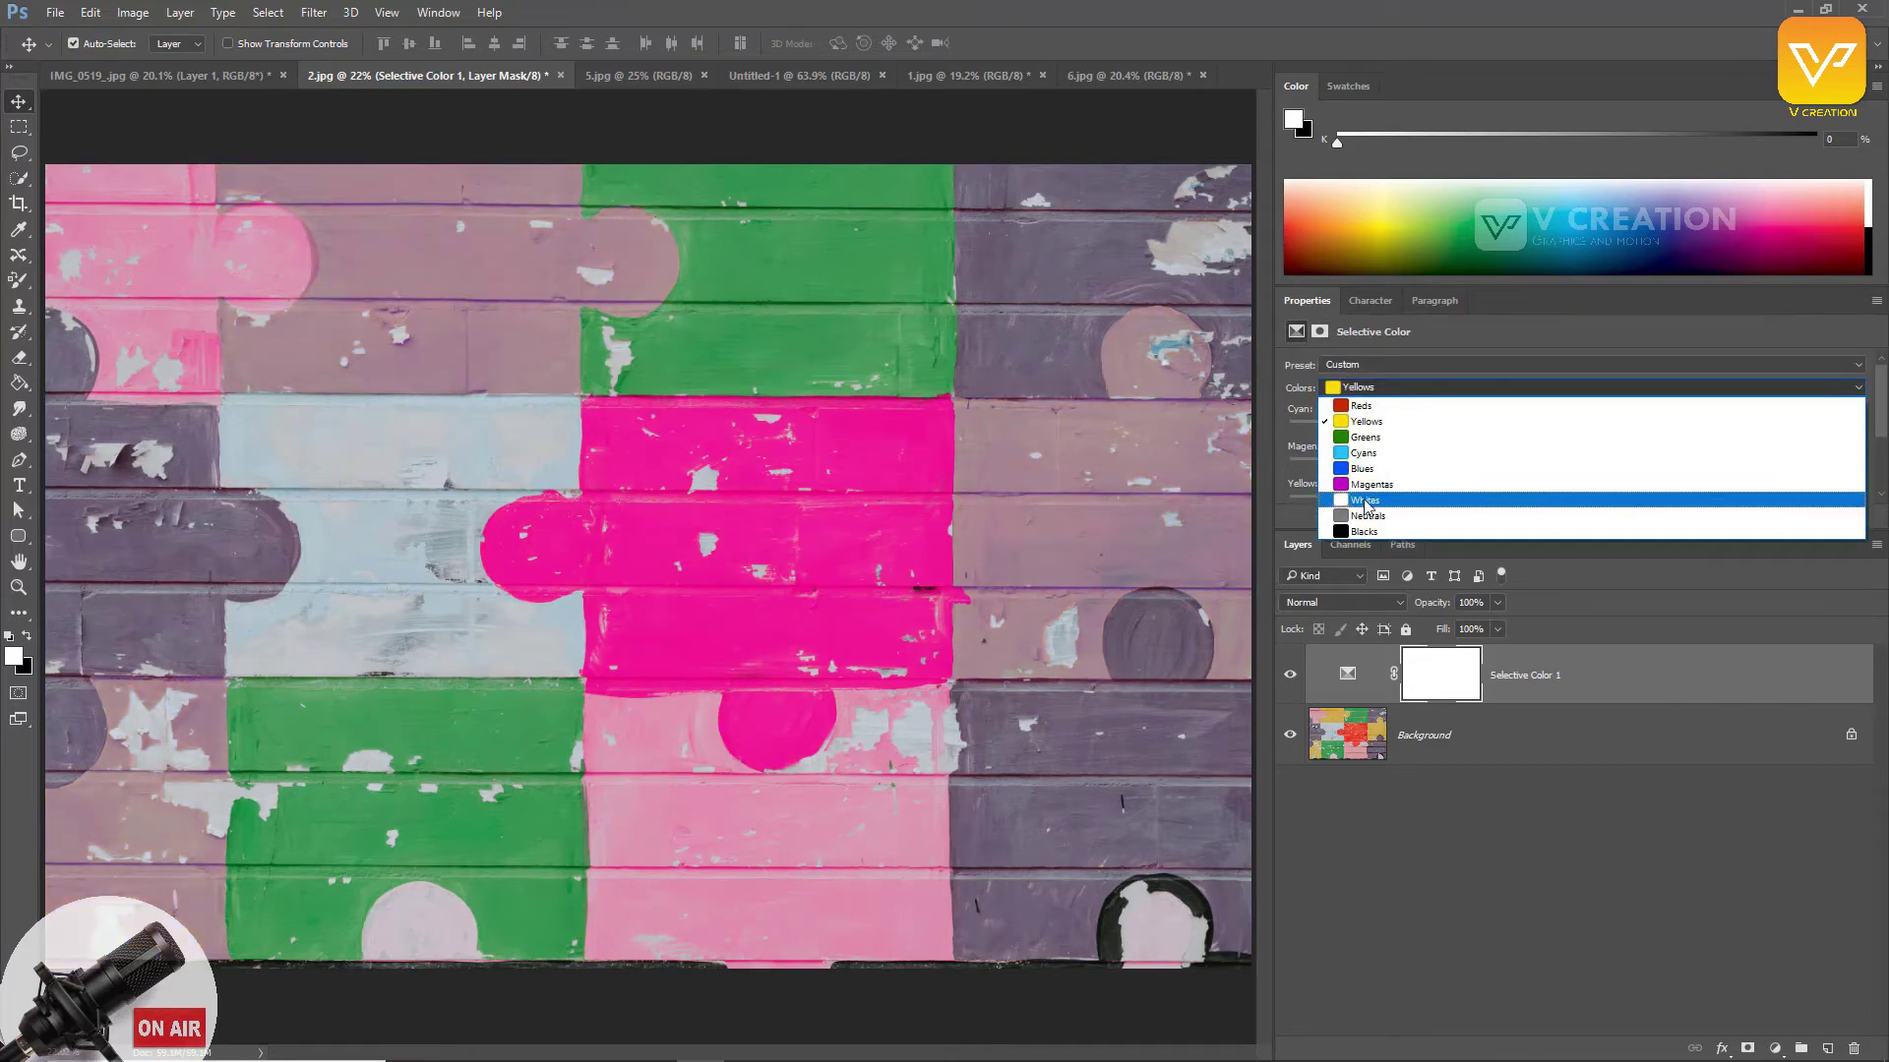
left_click(1367, 531)
left_click_drag(1501, 429, 1781, 431)
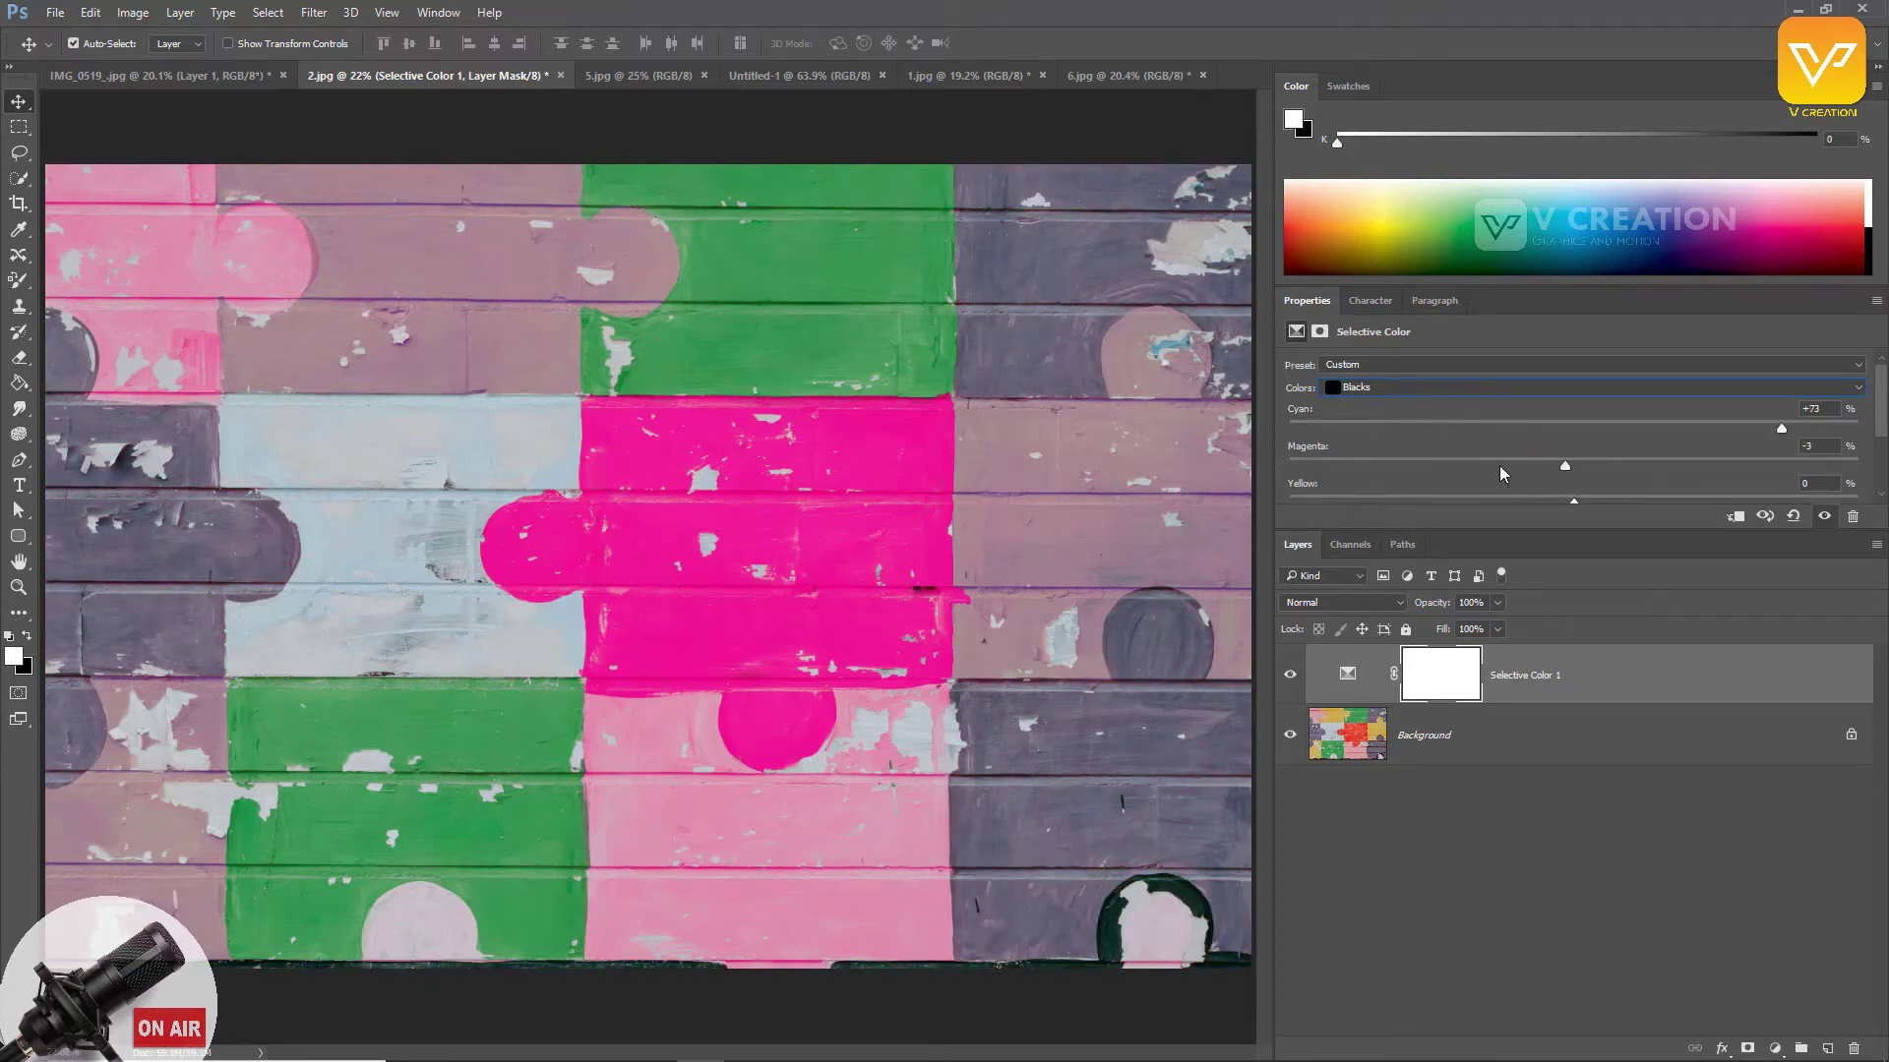
mouse_move(1574, 465)
left_mouse_down()
mouse_move(1257, 464)
mouse_move(1578, 465)
left_mouse_up()
Step: Delete the Selective Color adjustment layer from 2.jpg and switch to the 5.jpg document
left_click_drag(1340, 685, 1854, 1049)
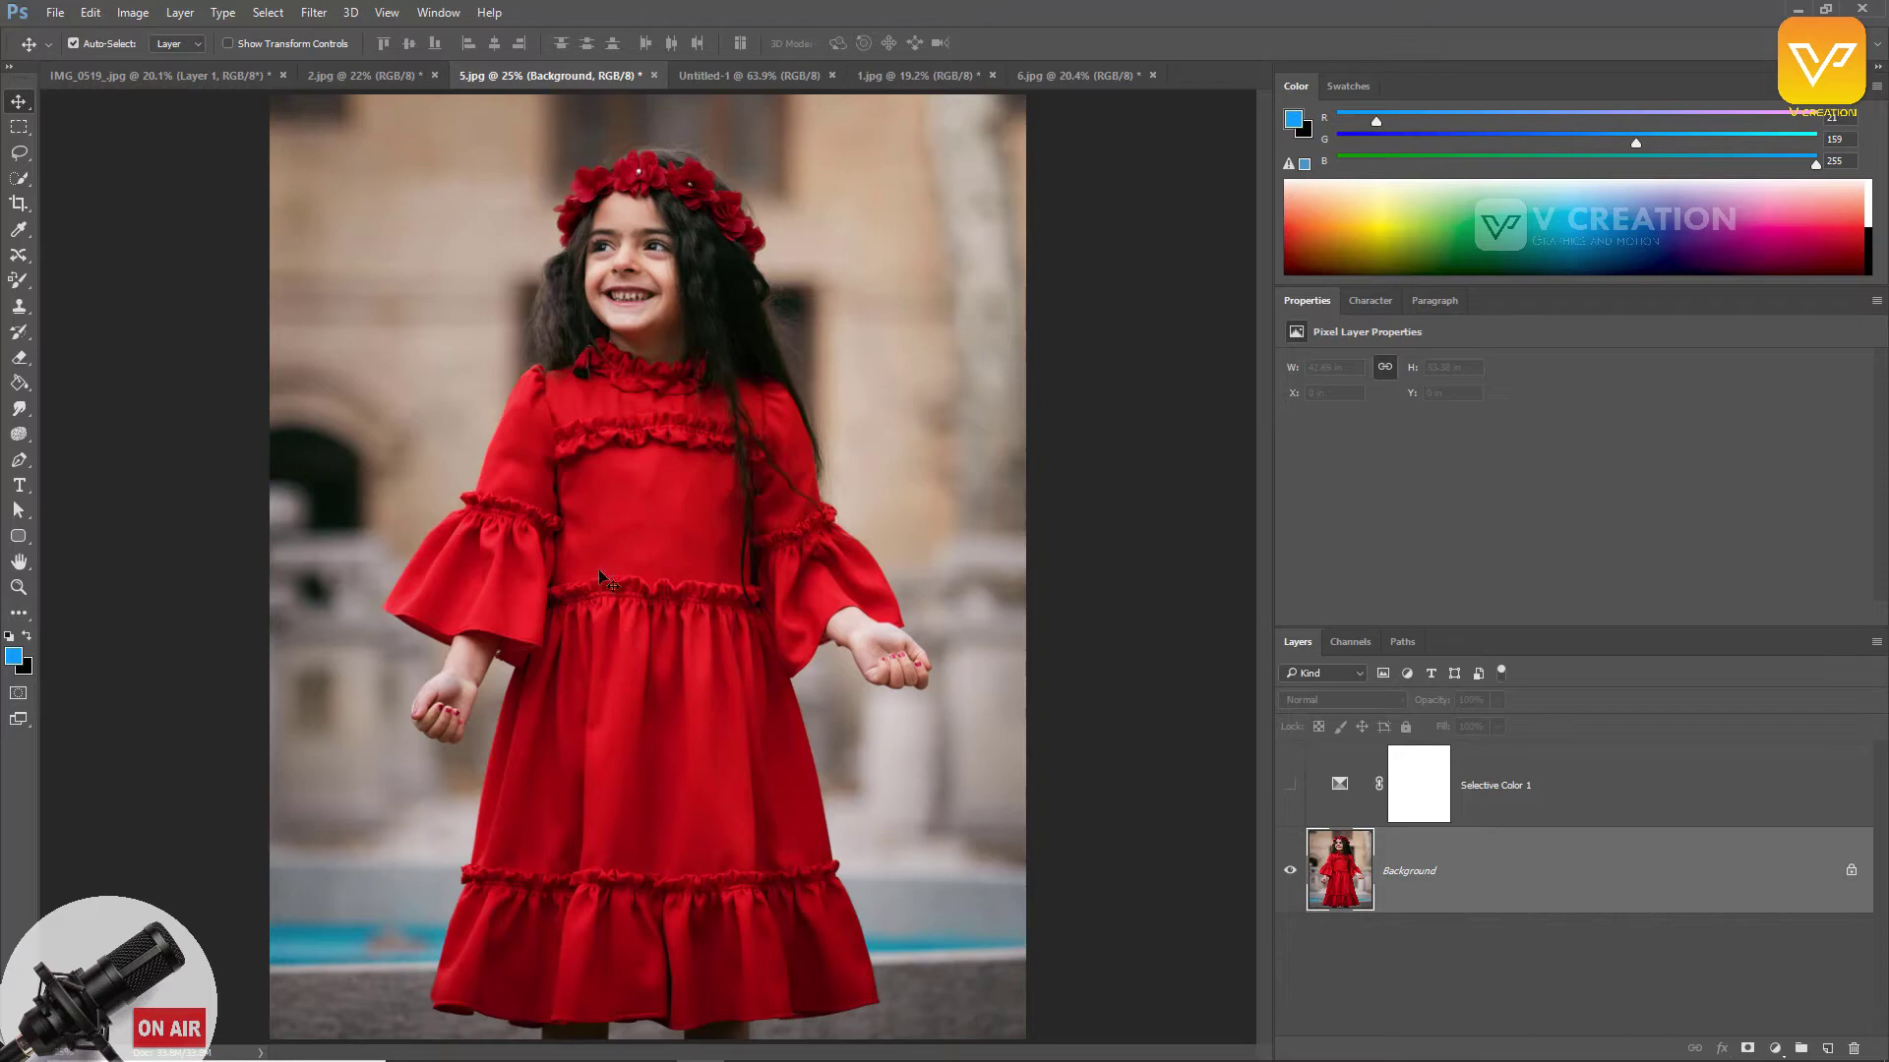
left_click(614, 386)
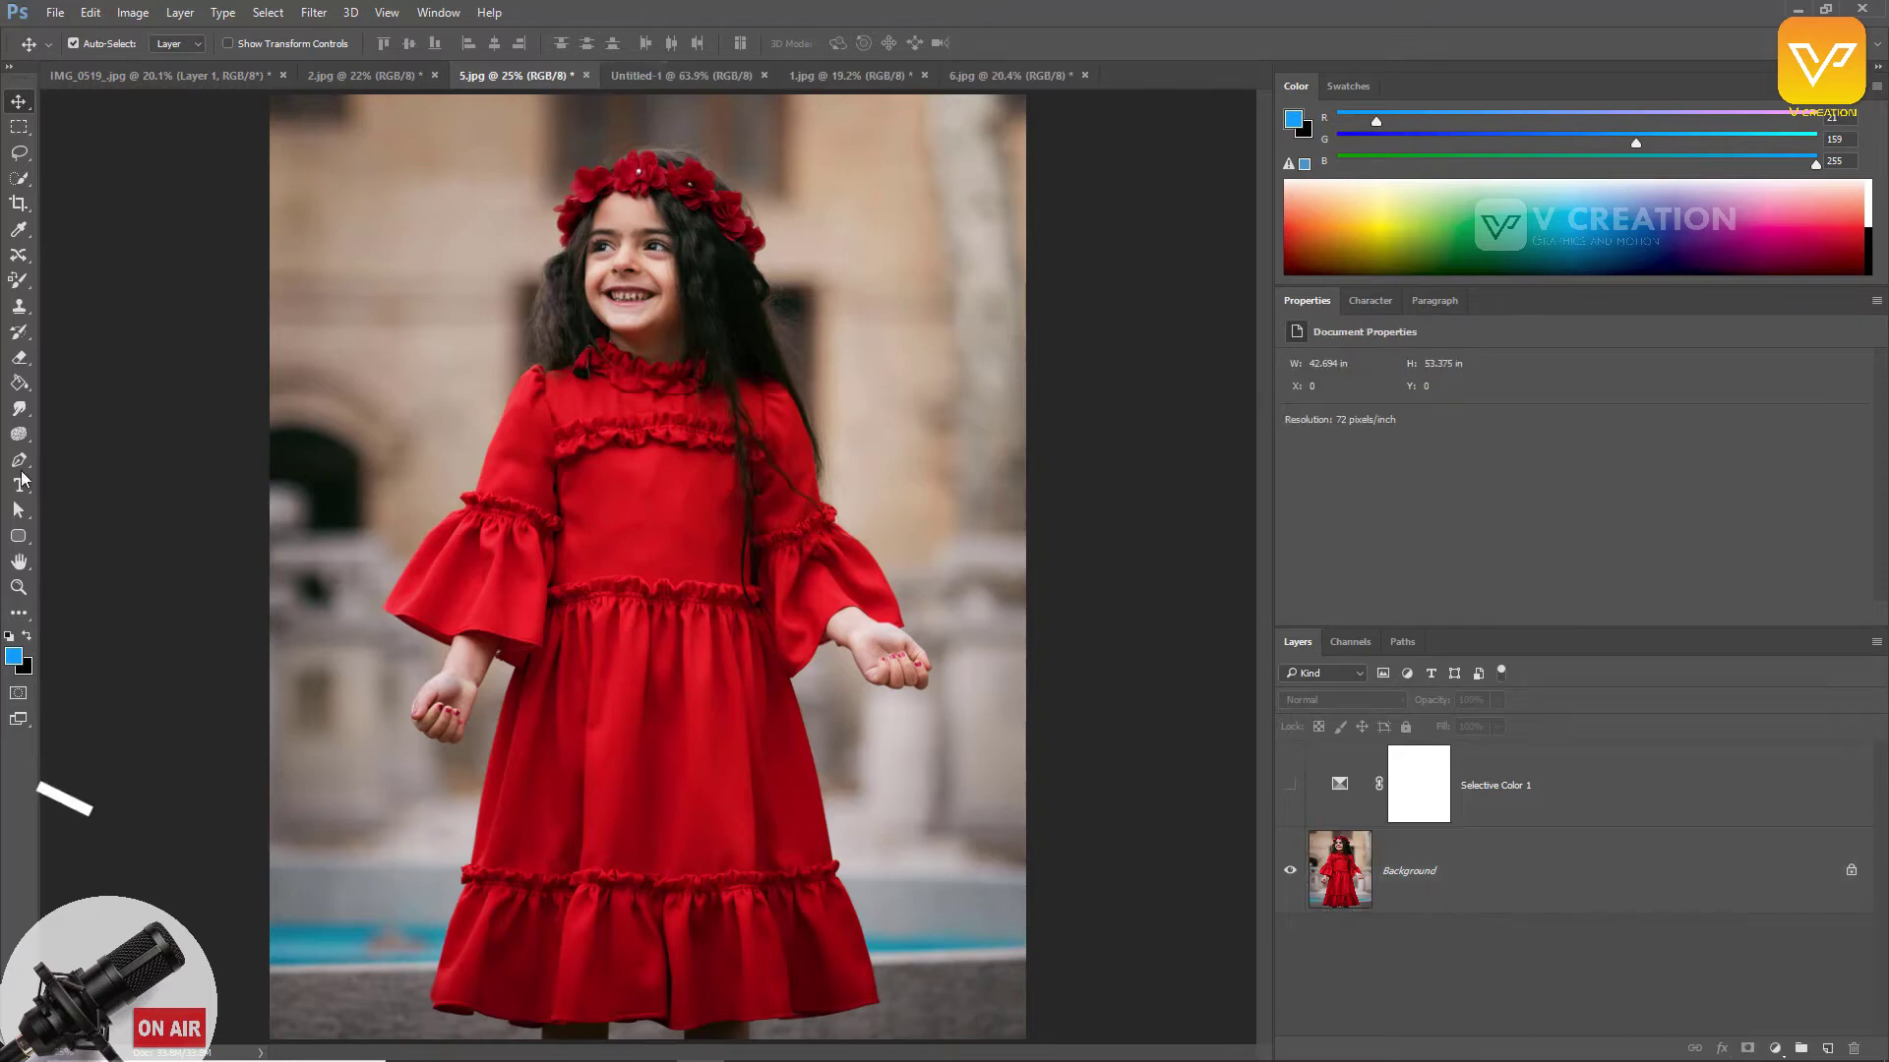
Step: With the Background layer selected, start a Pen tool path along the outer shoulder edge of the red dress
left_click(19, 459)
key("z")
left_click_drag(482, 383, 540, 371)
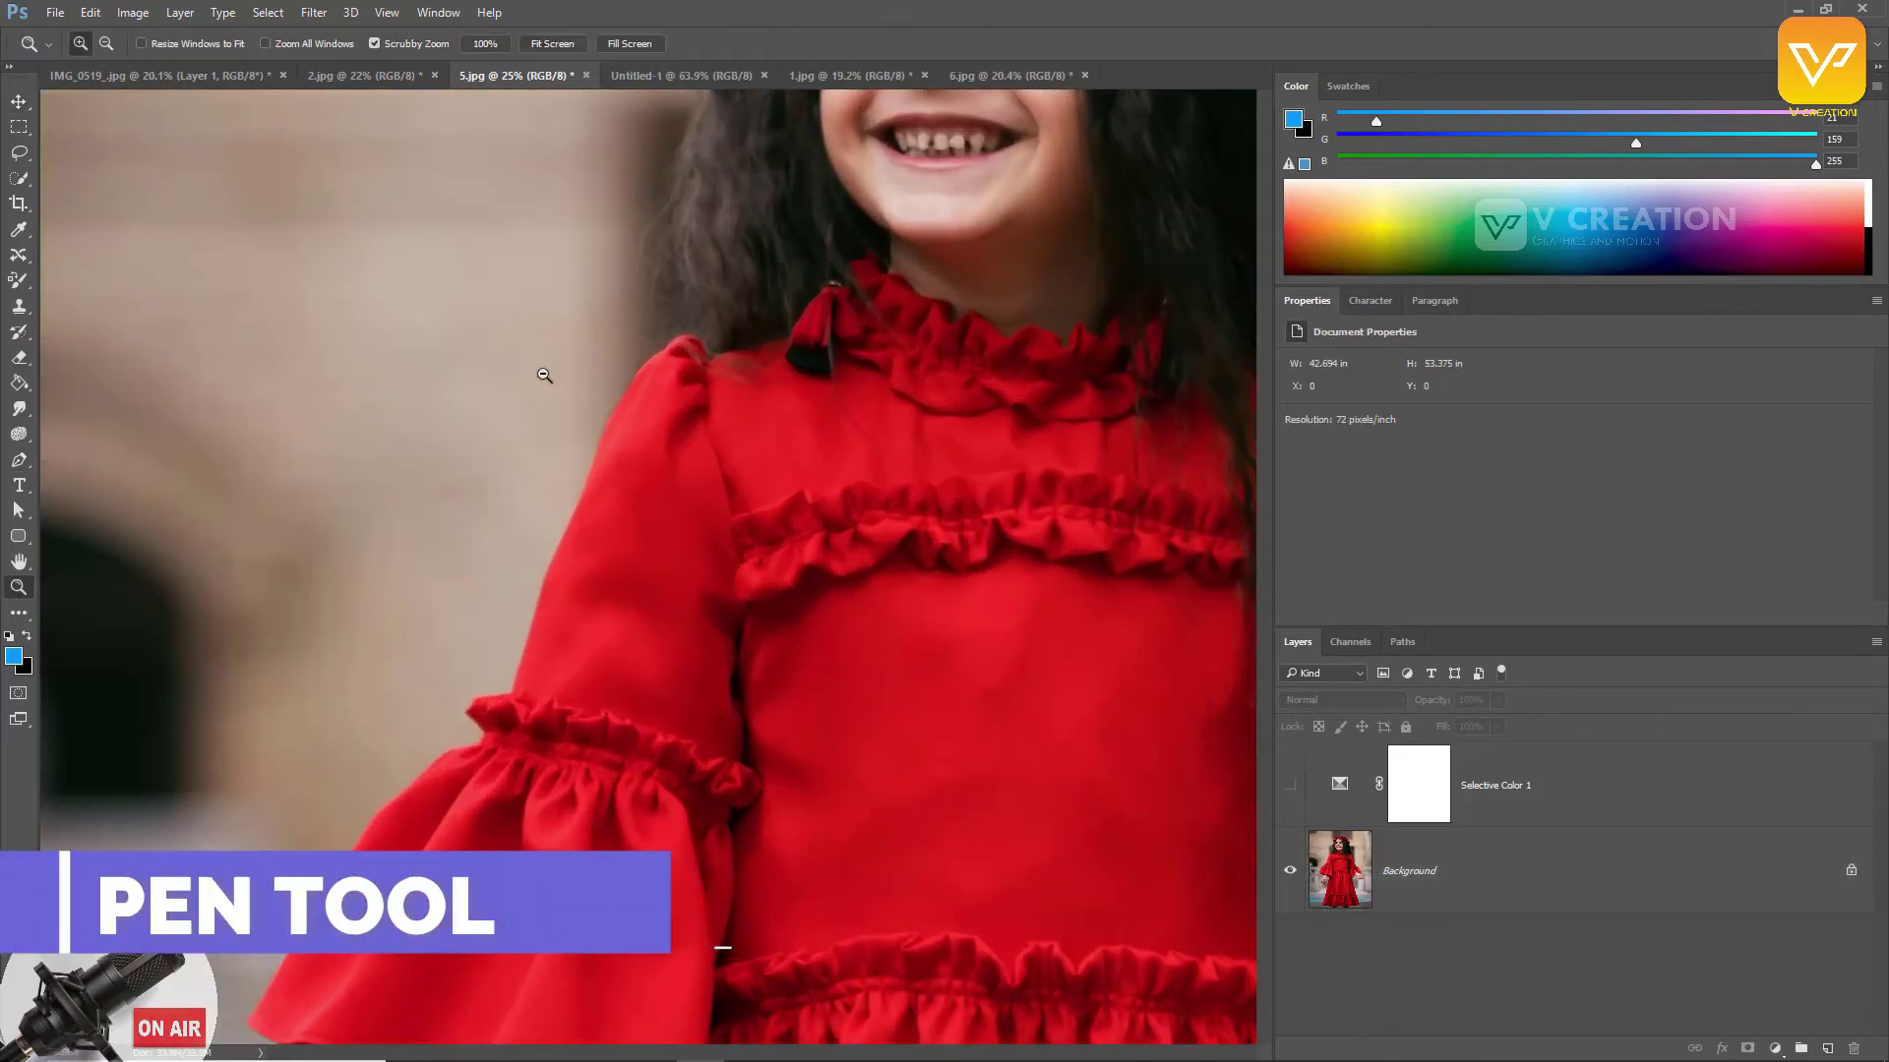
left_click(1464, 867)
left_click(1404, 641)
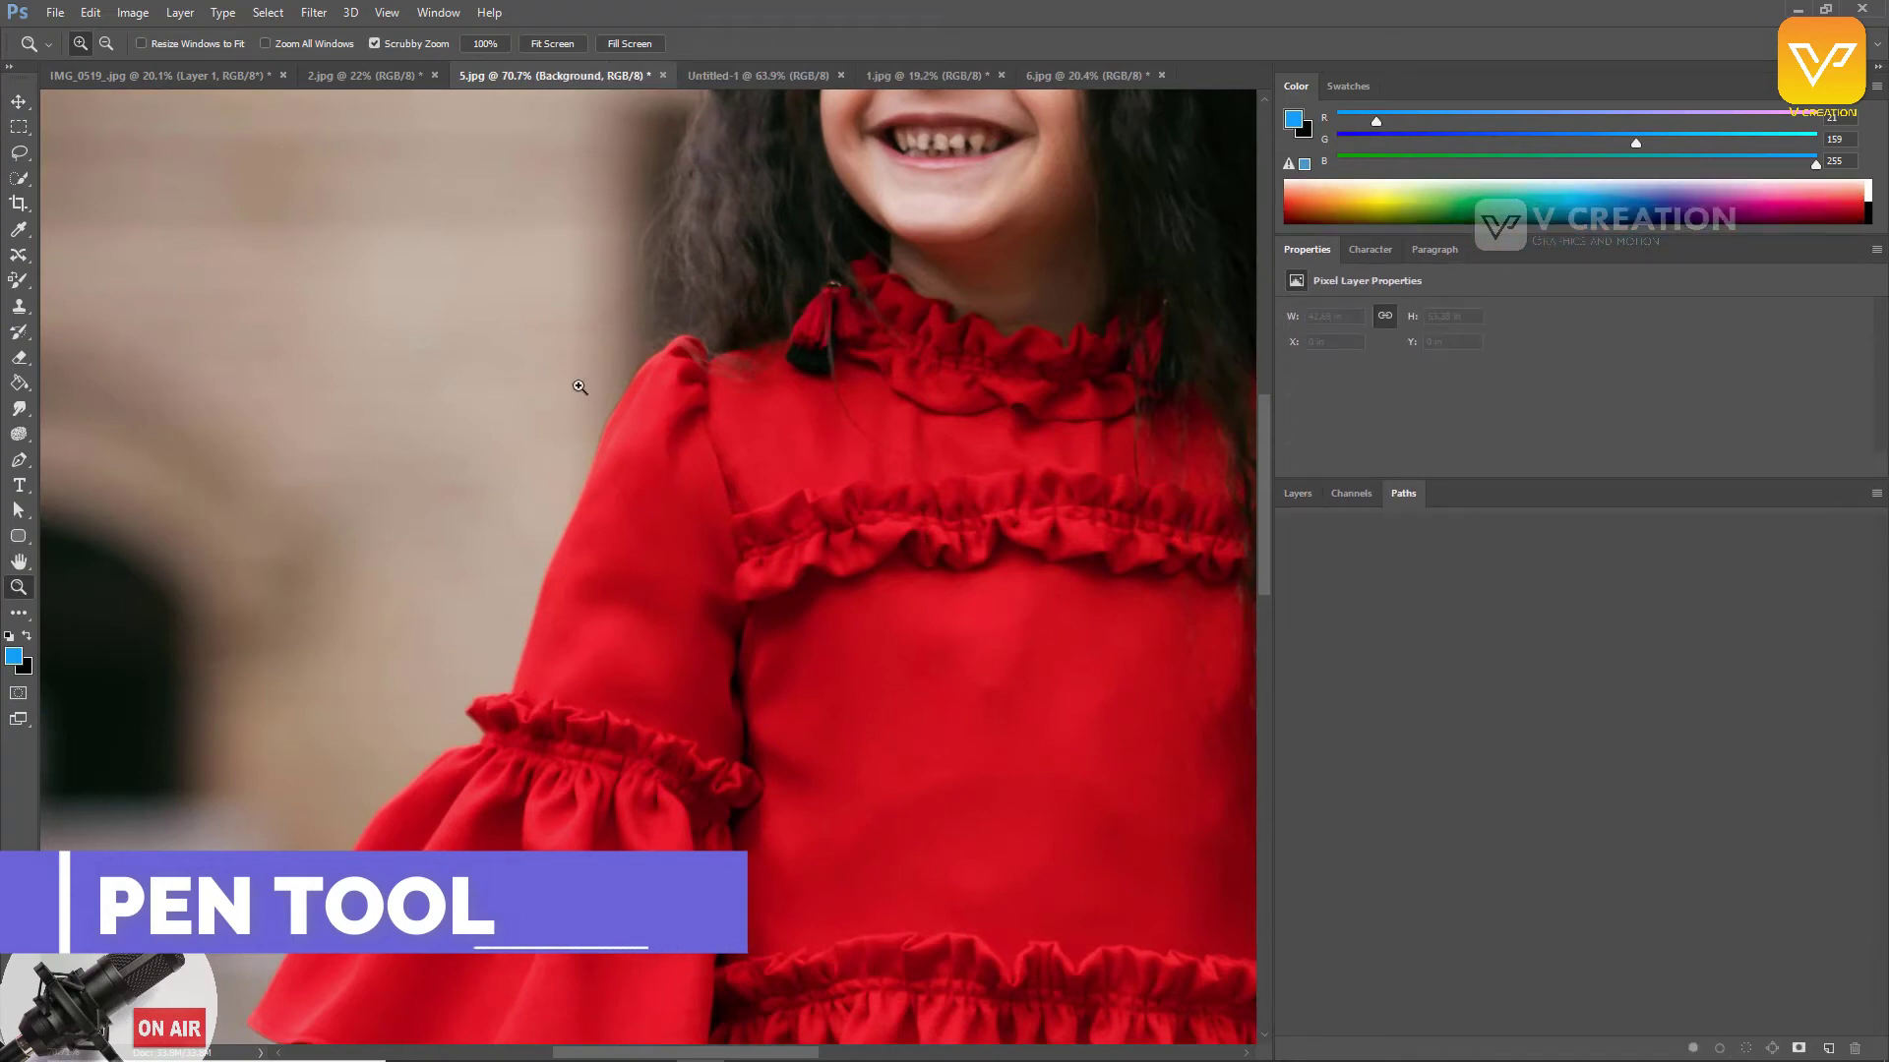
key("p")
left_click(653, 358)
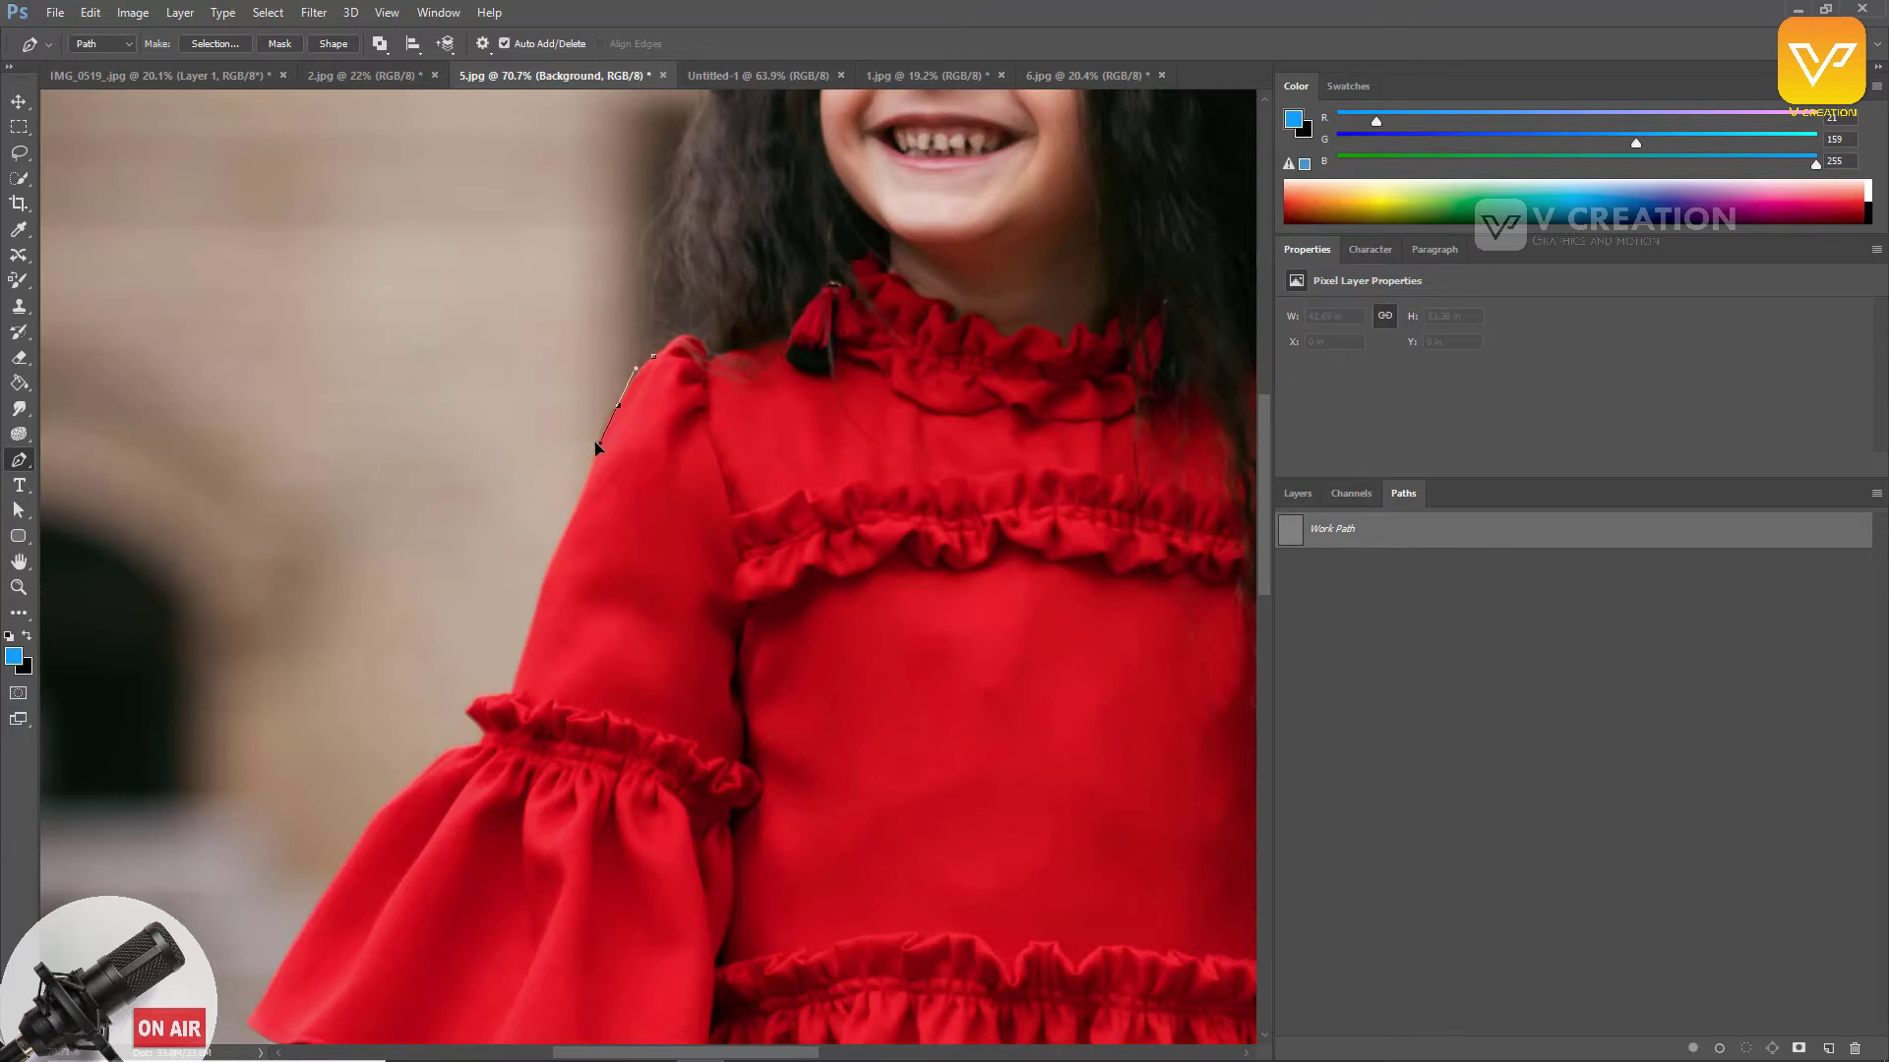
left_click_drag(591, 446, 497, 269)
left_click(618, 405, "alt")
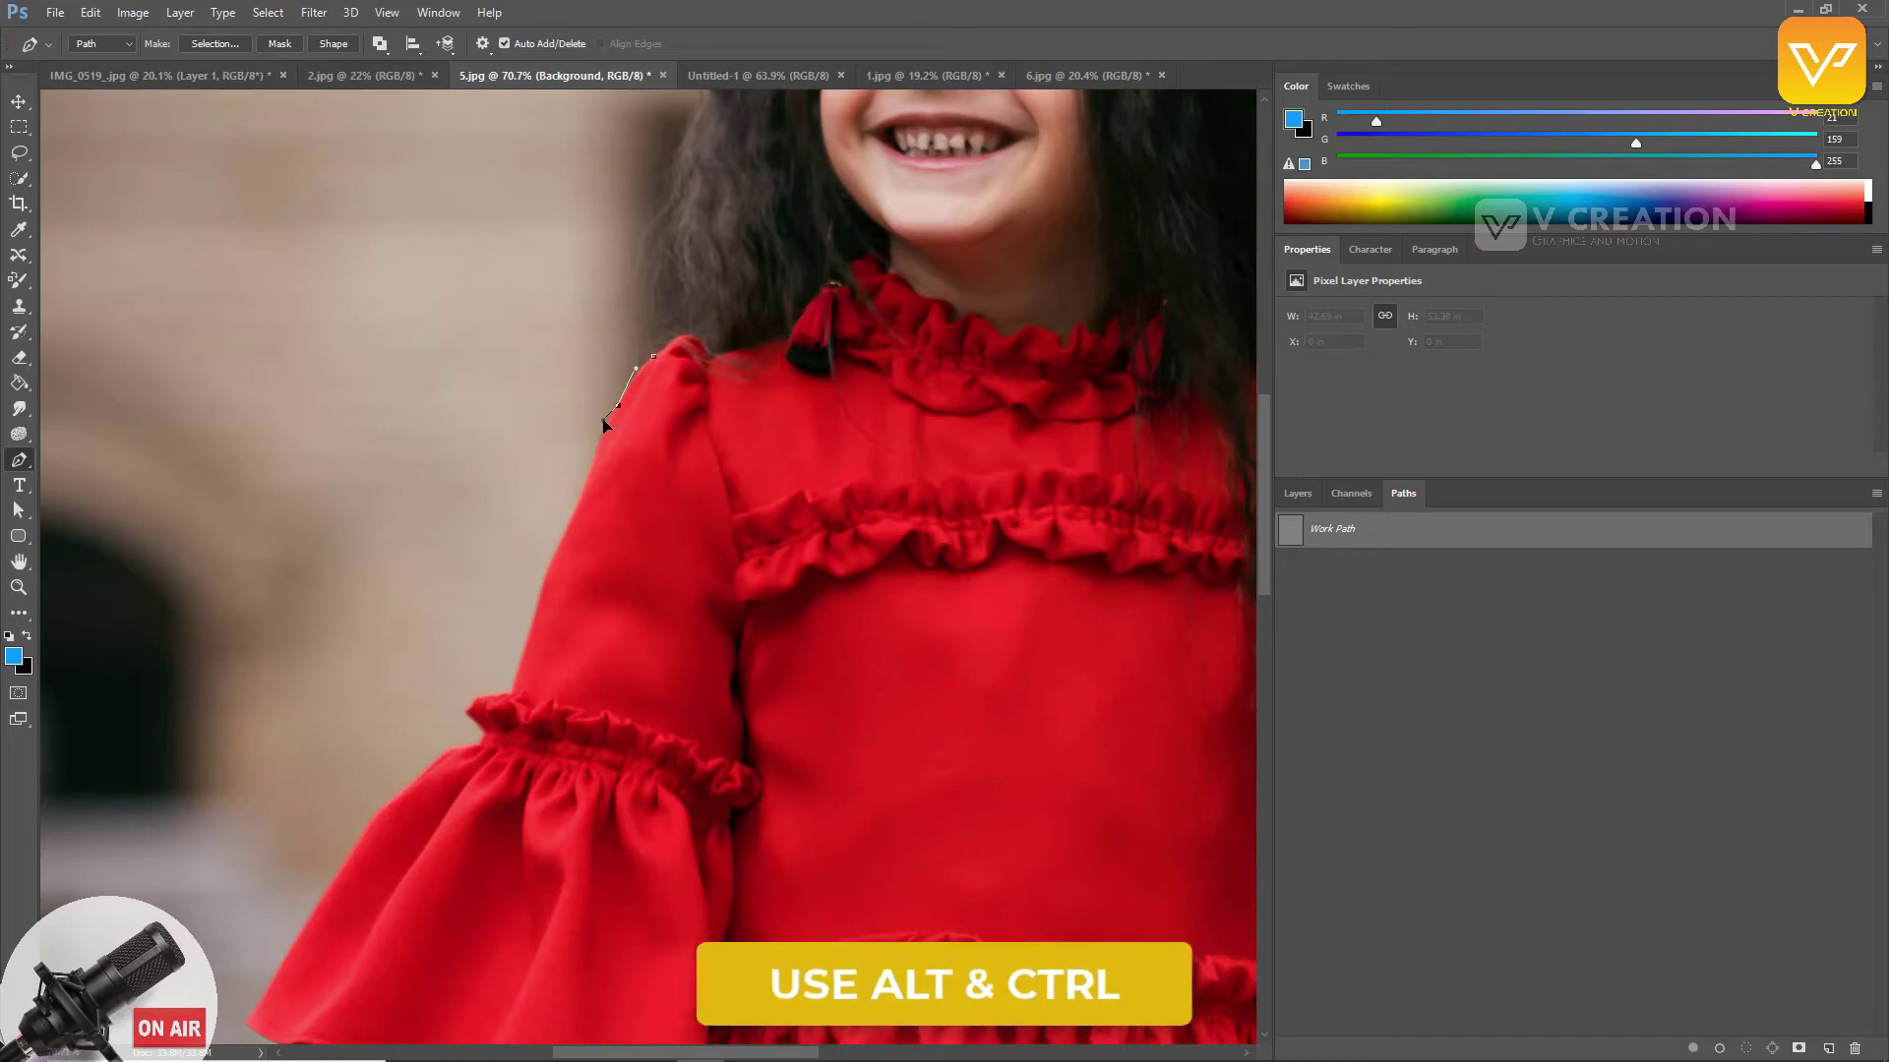
Step: Try extending the pen path just below the shoulder, and undo the last two path edits
key("z")
left_click(630, 395)
left_click(666, 416)
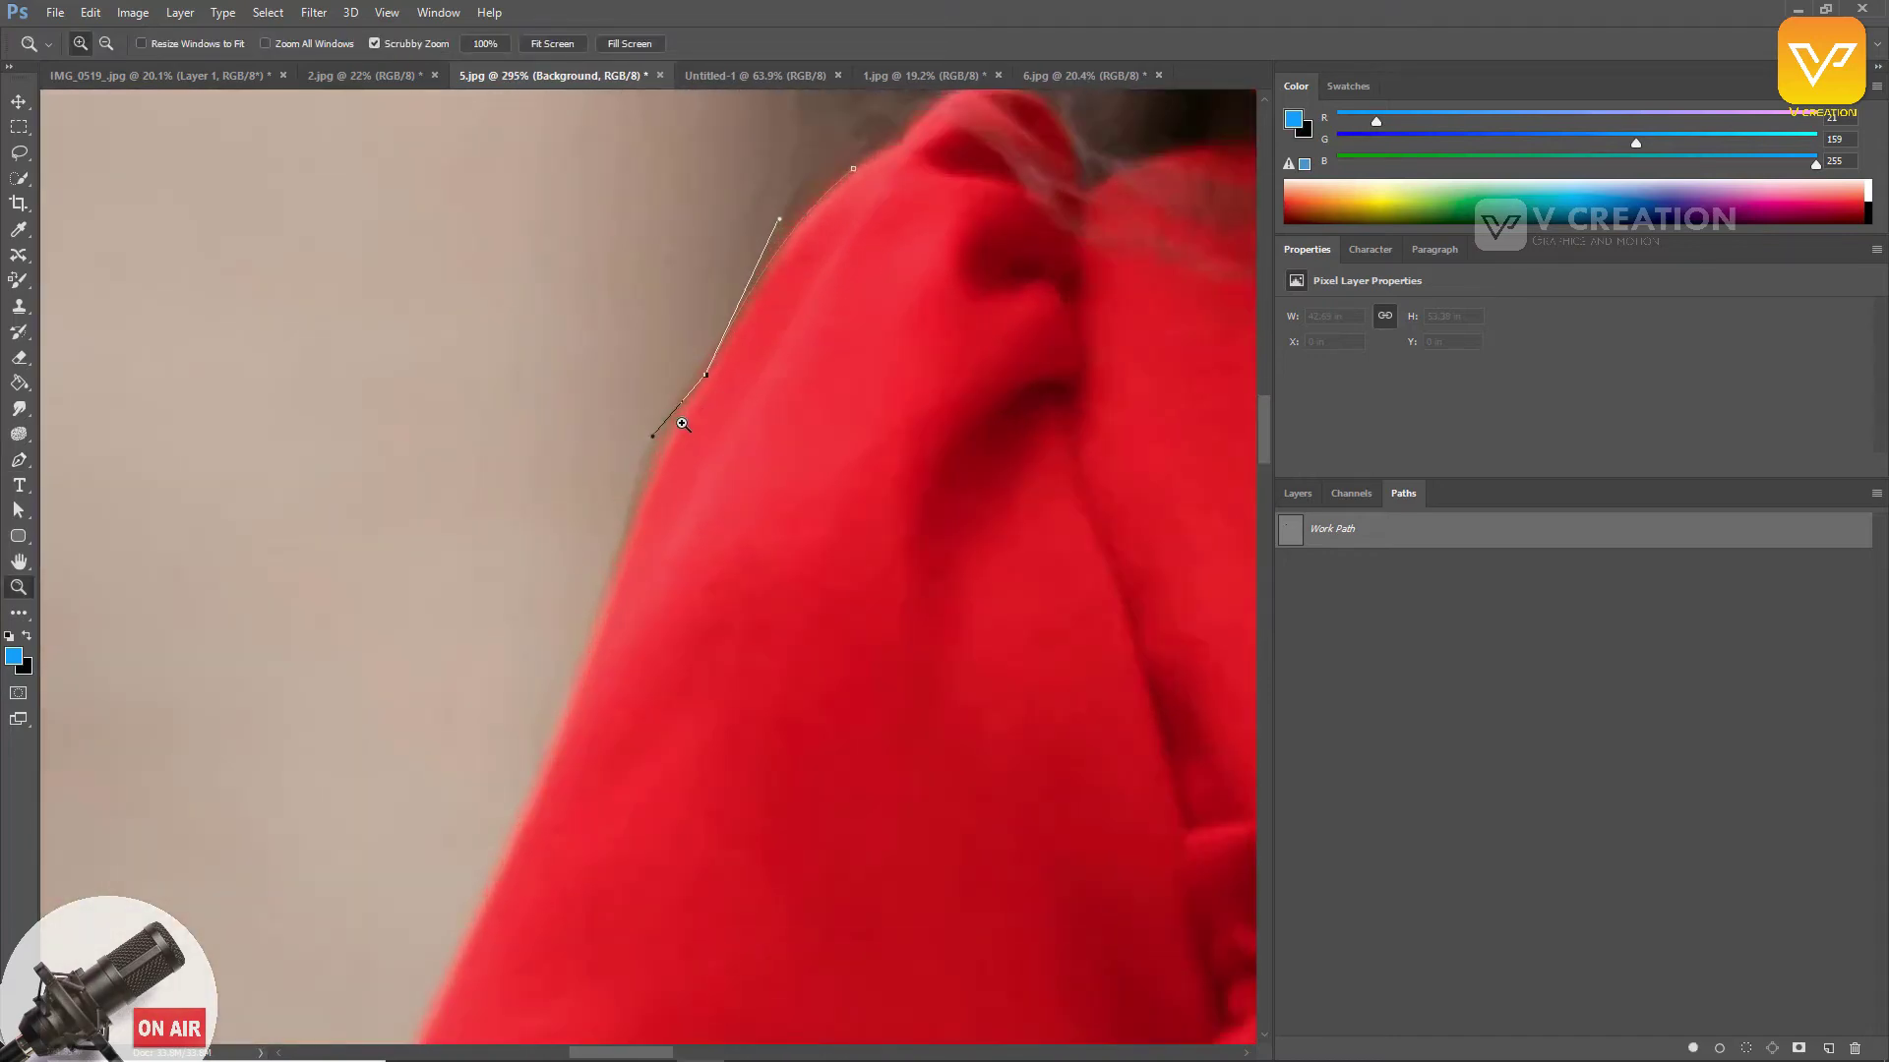
key("p")
left_click(654, 439)
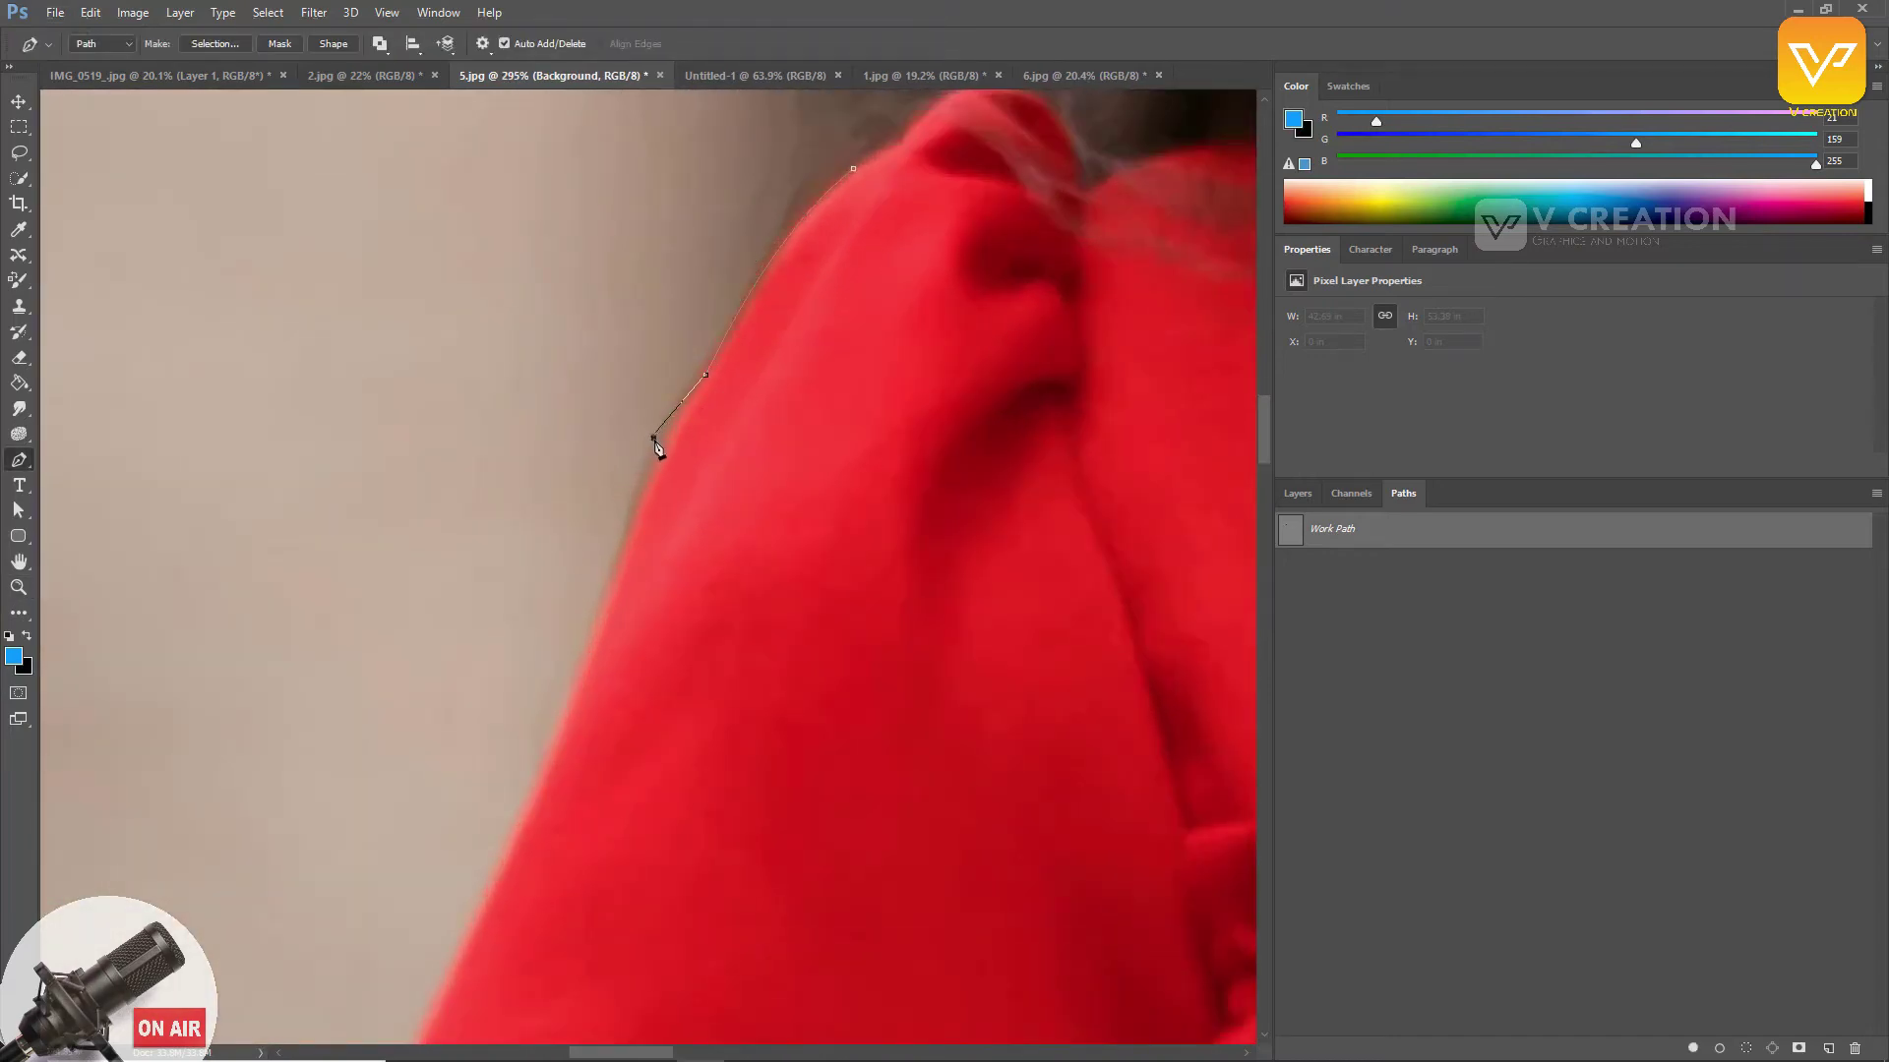
key("ctrl+alt+z")
key("ctrl+alt+z")
Step: Trace the path down the outer edge of the upper sleeve and around the tip of the sleeve ruffle
left_click_drag(673, 444, 672, 431)
left_click_drag(607, 577, 586, 667)
left_click_drag(498, 860, 839, 464)
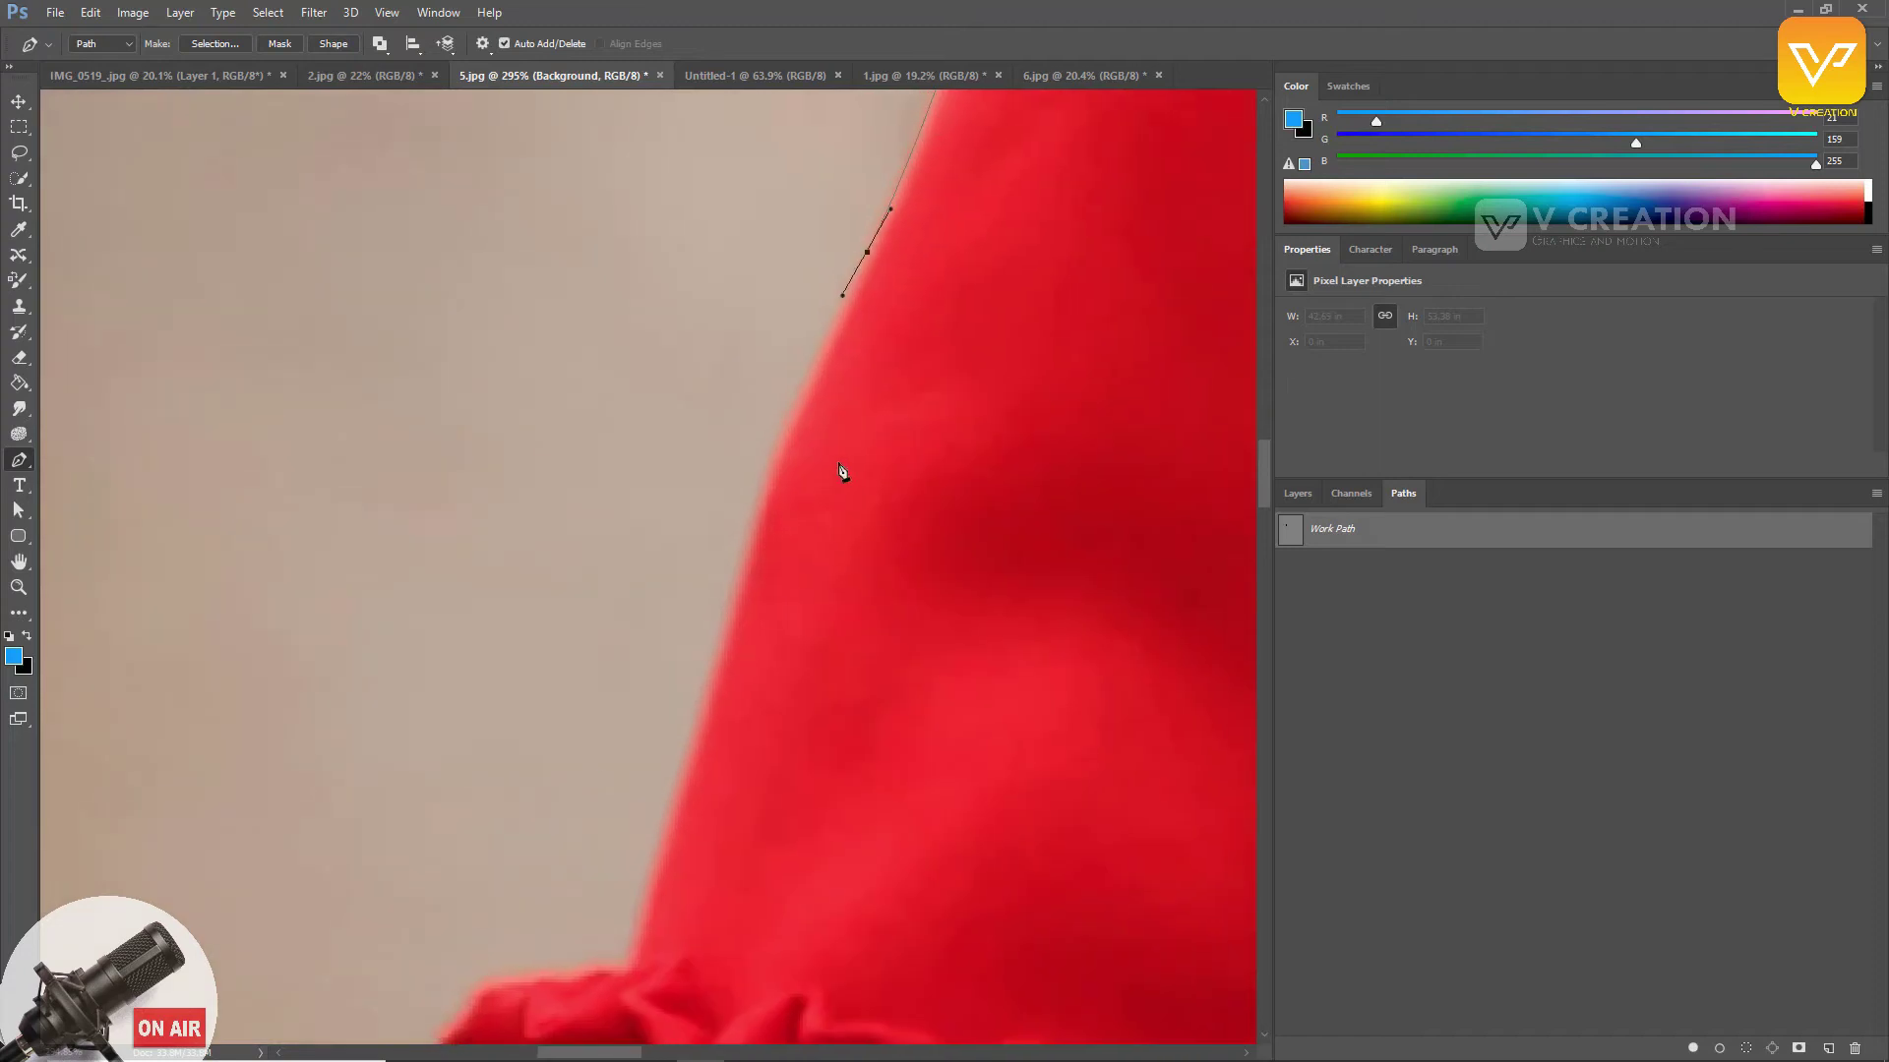
left_click_drag(744, 536, 694, 706)
left_click_drag(629, 959, 604, 788)
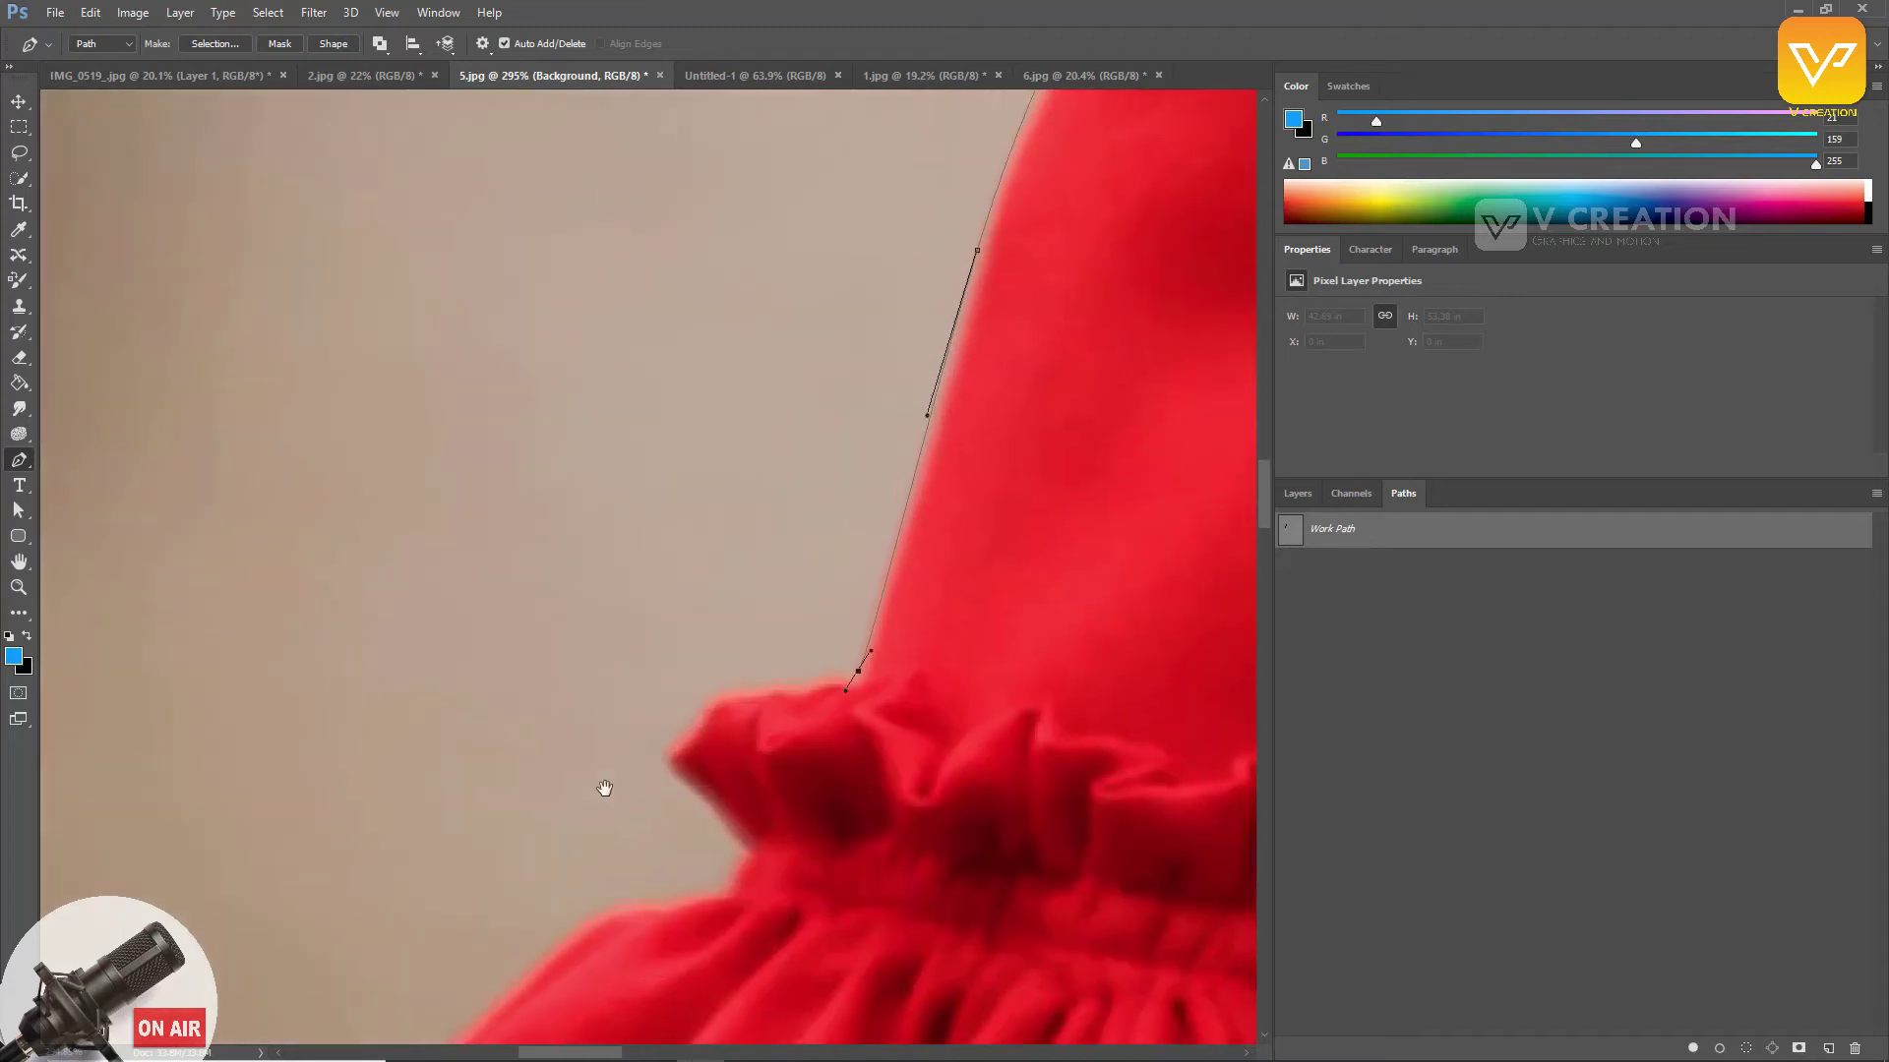
left_click_drag(844, 700, 844, 700)
left_click_drag(834, 682, 689, 786)
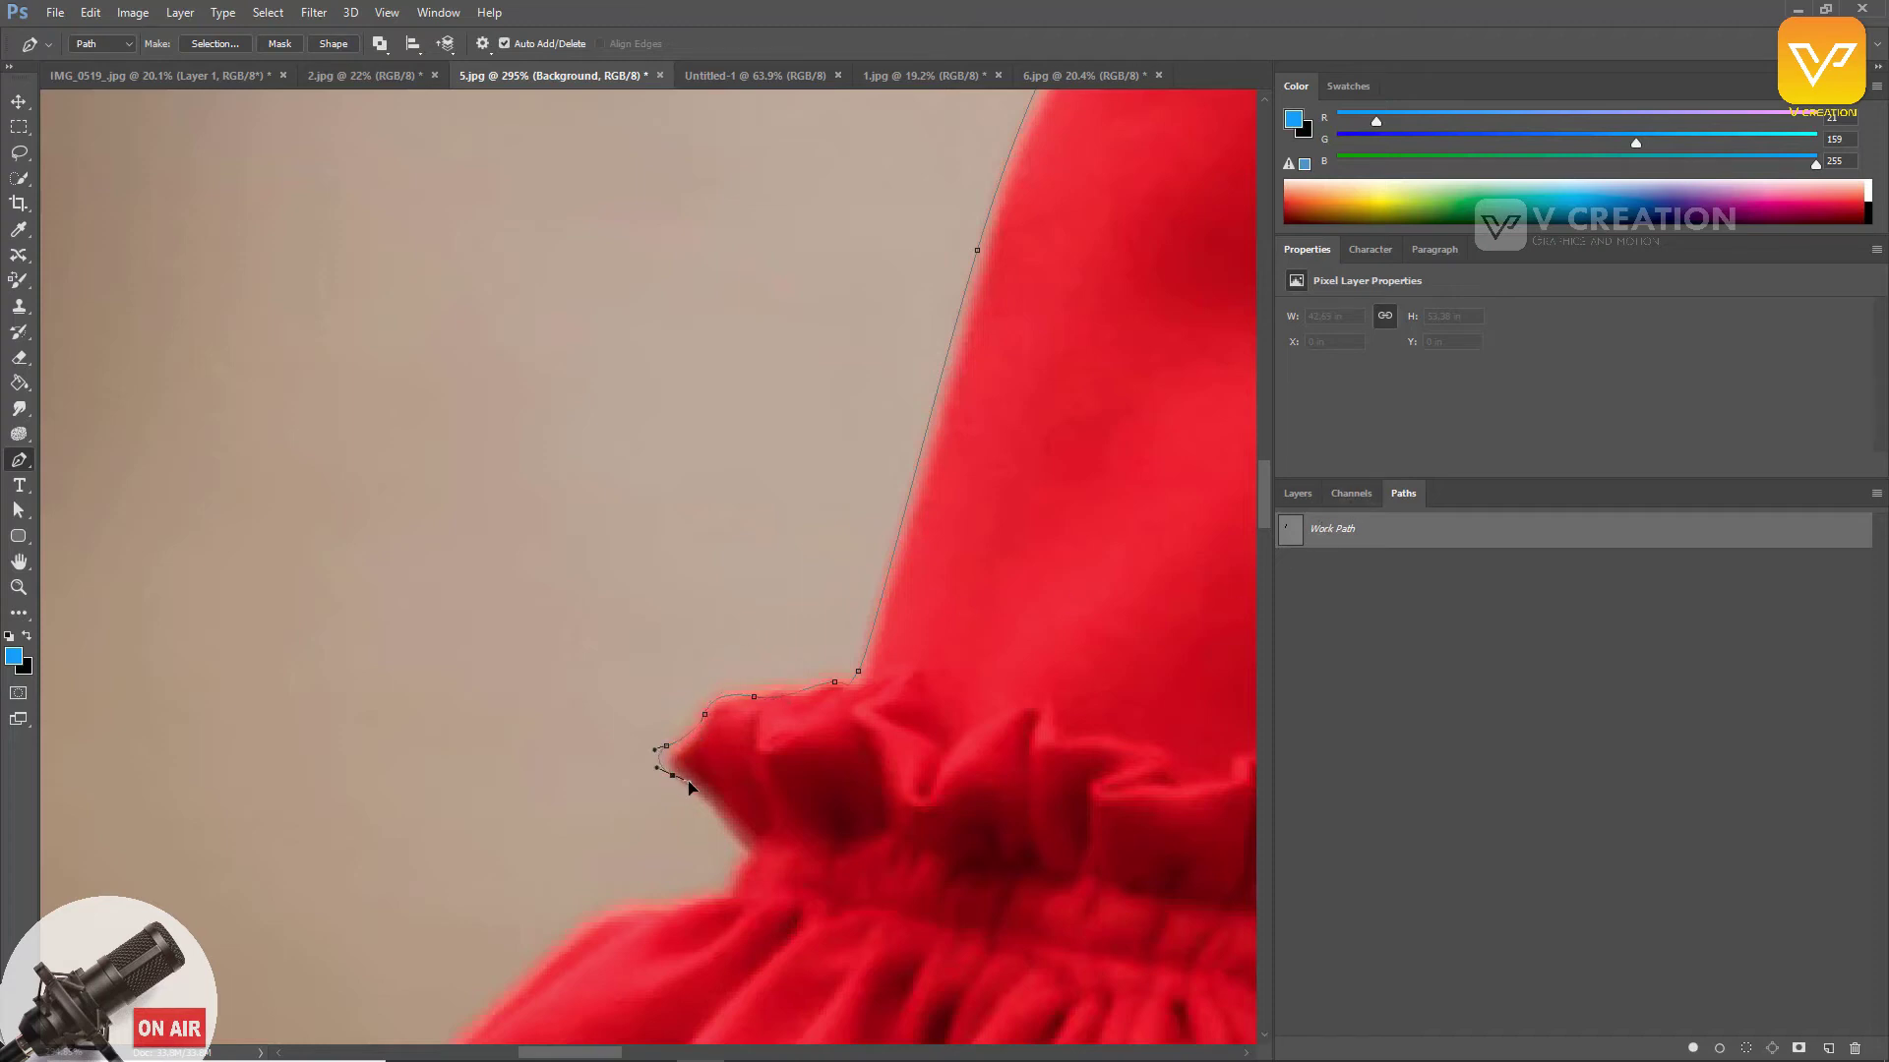
Step: Save the work path as Path 1 and deselect it
double_click(1358, 532)
left_click(1060, 351)
key("v")
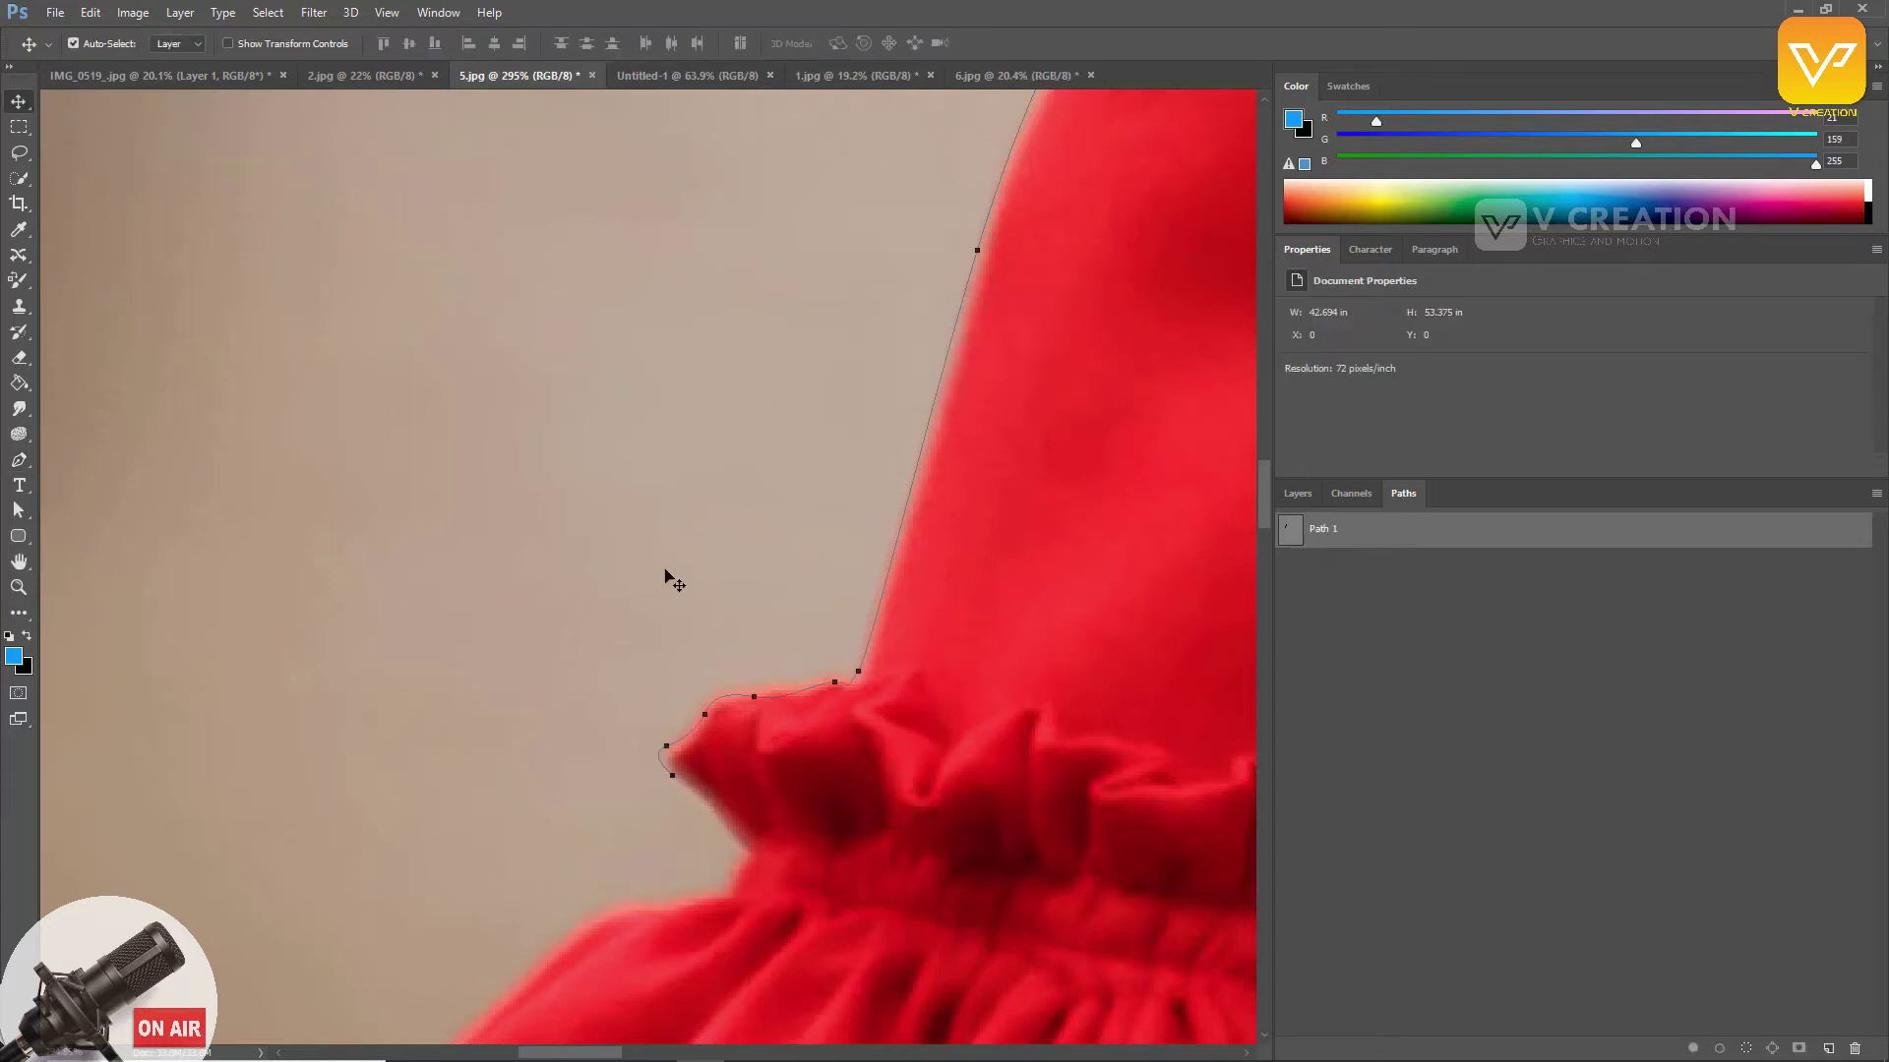
left_click(1371, 735)
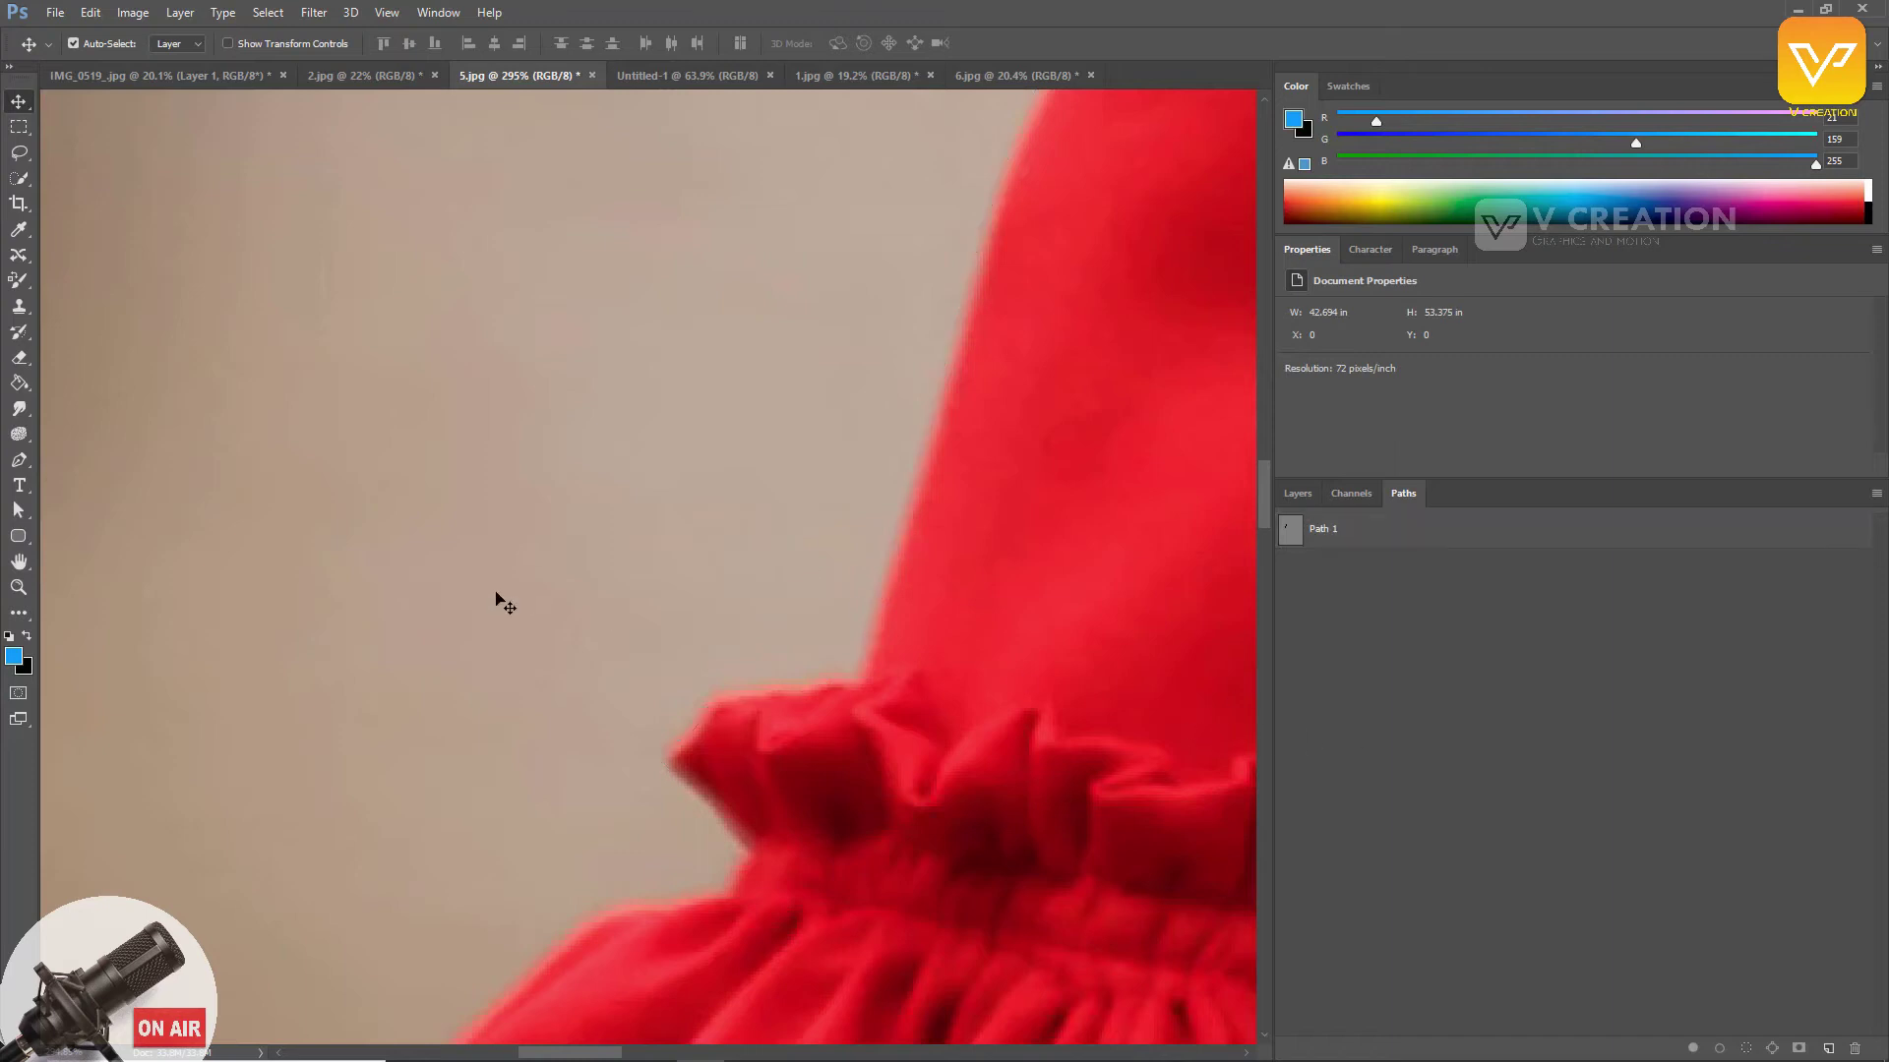
Step: Draw a separate test path with straight and curved segments beside the sleeve, and delete it
key("p")
left_click(527, 421)
left_click(449, 632)
left_click_drag(846, 584, 846, 510)
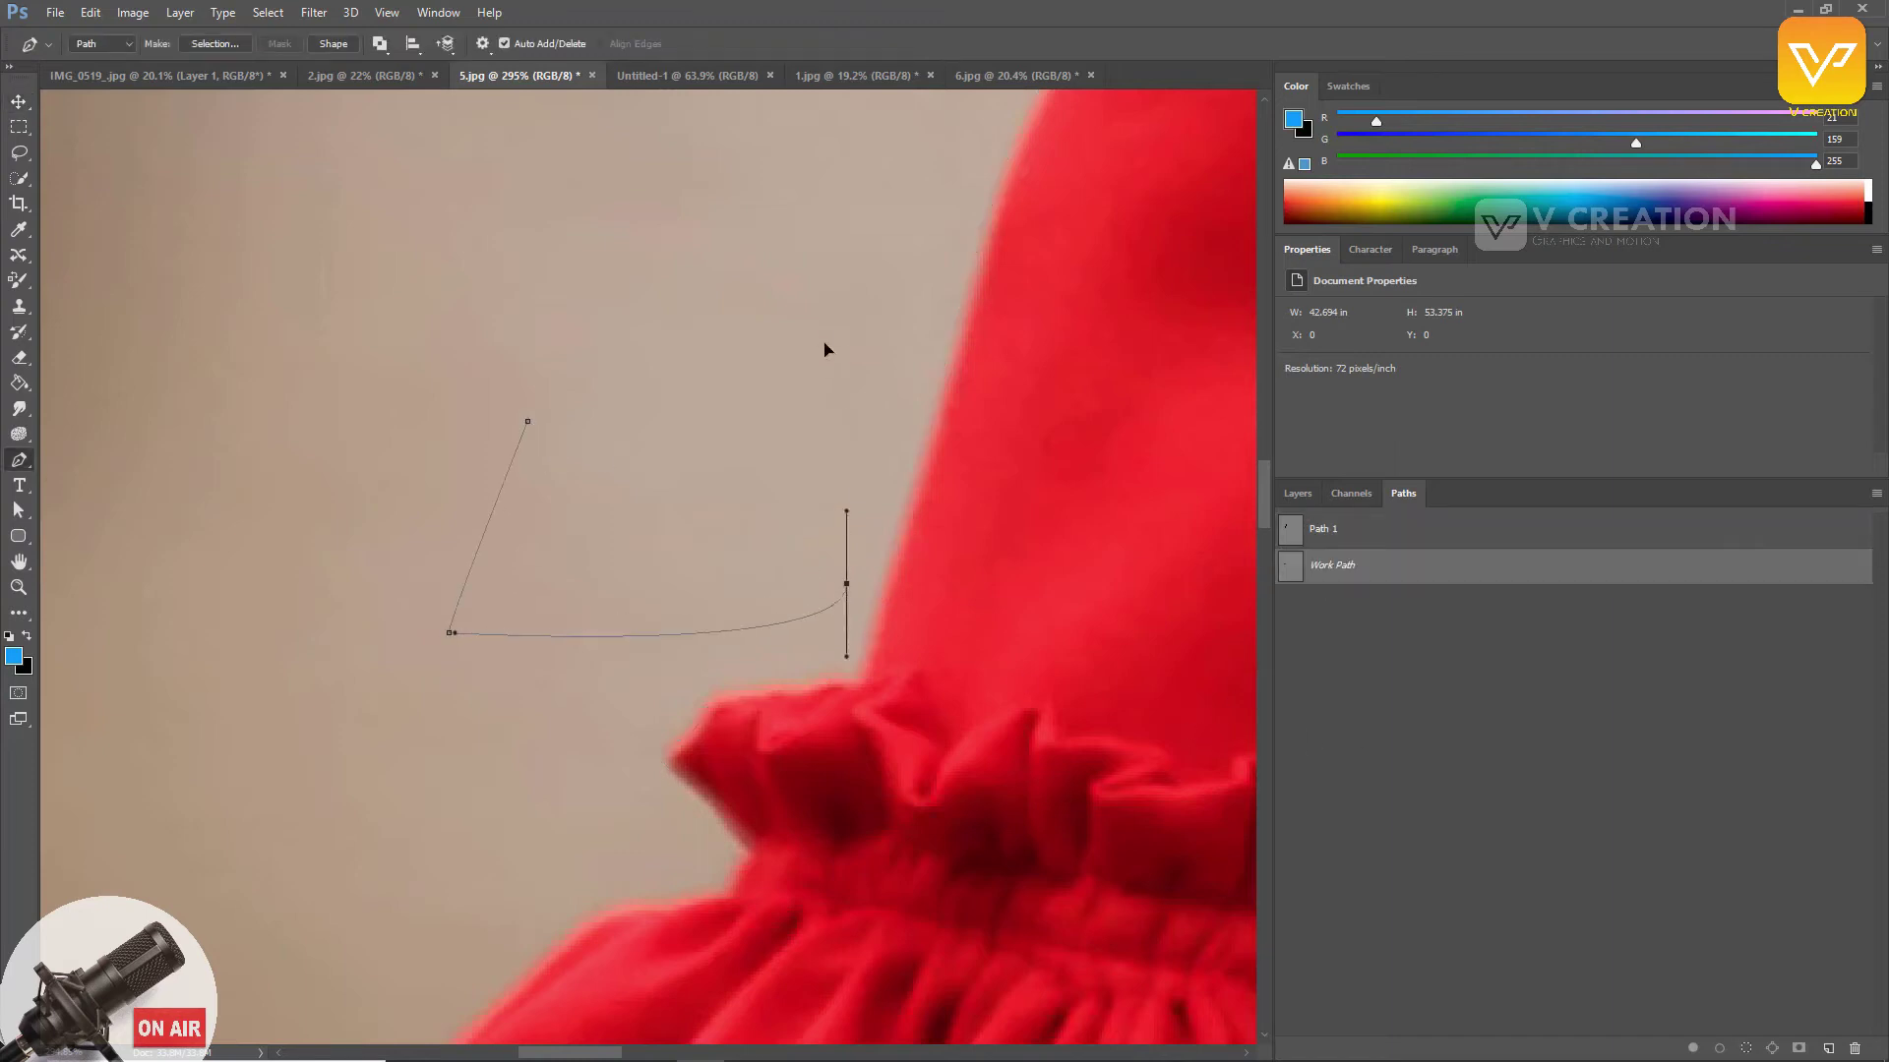
left_click(815, 322)
key("BackSpace")
key("BackSpace")
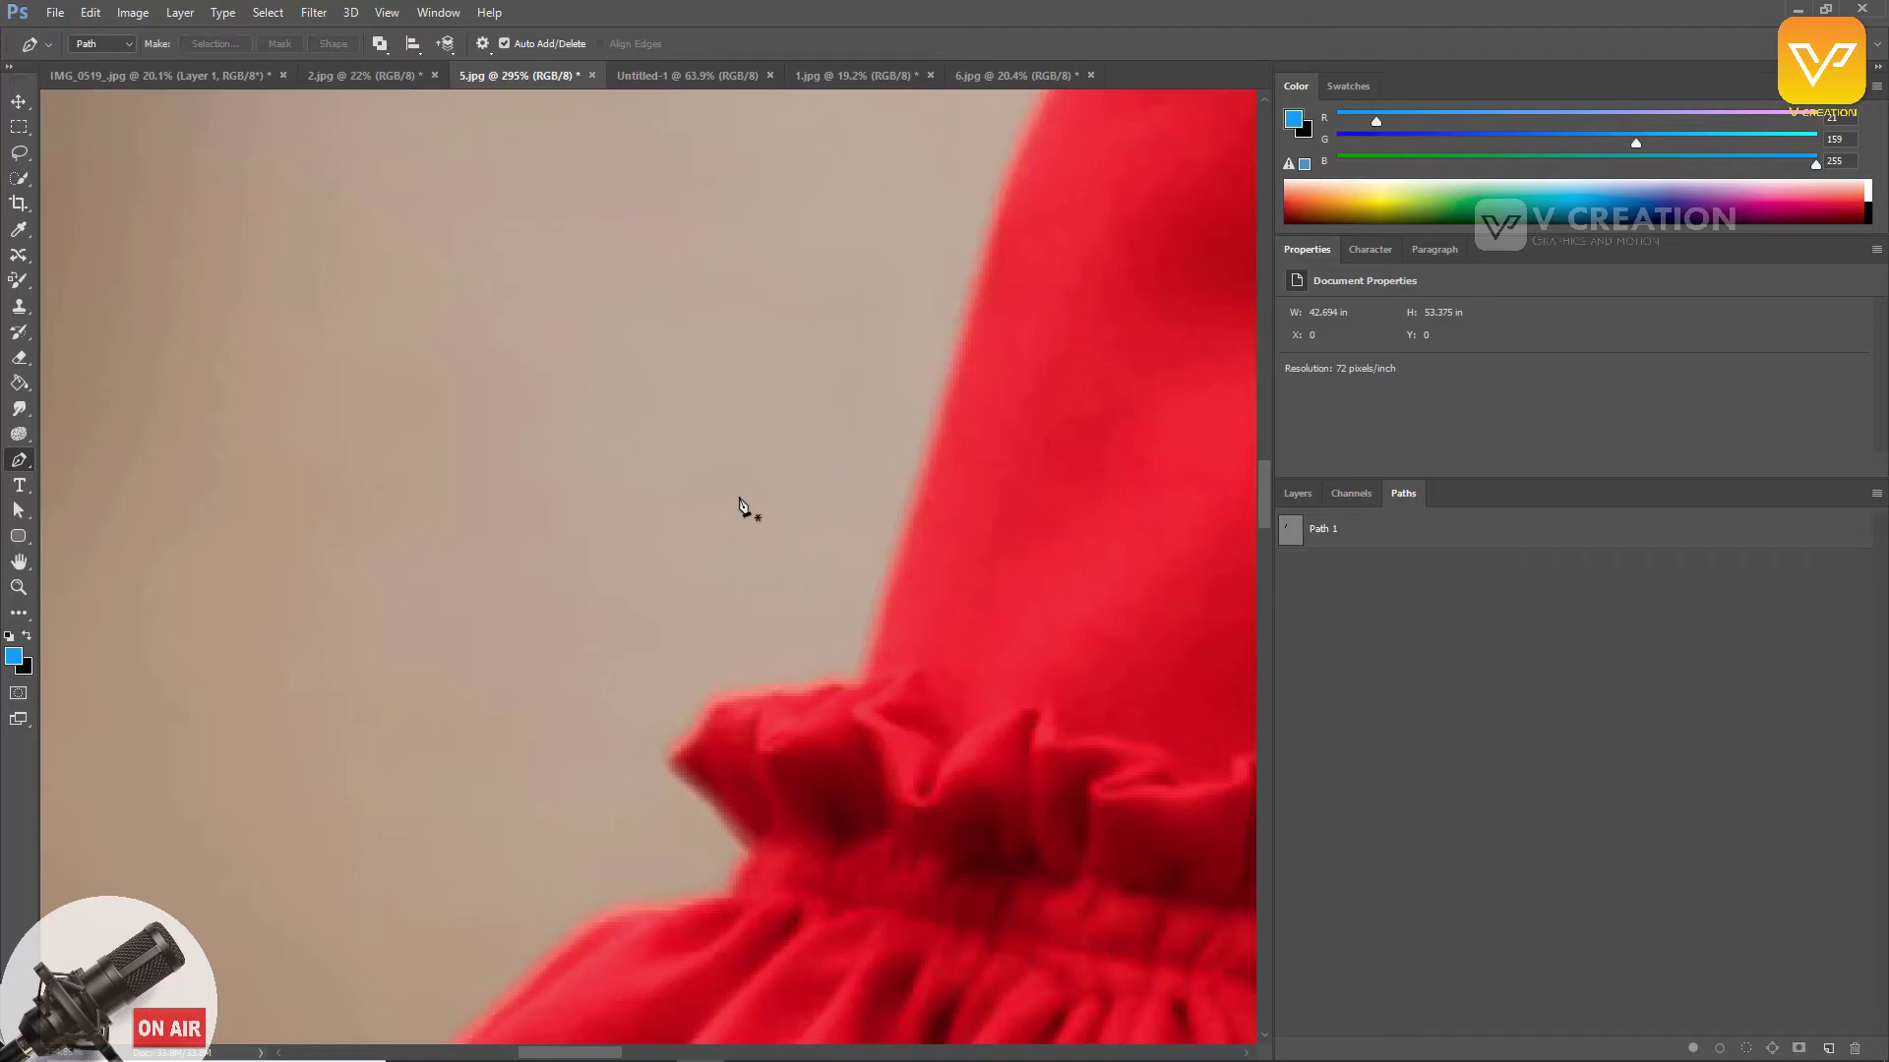
Step: Reselect Path 1 and continue it from the ruffle tip along the upper edge of the flared lower sleeve
left_click(1376, 541)
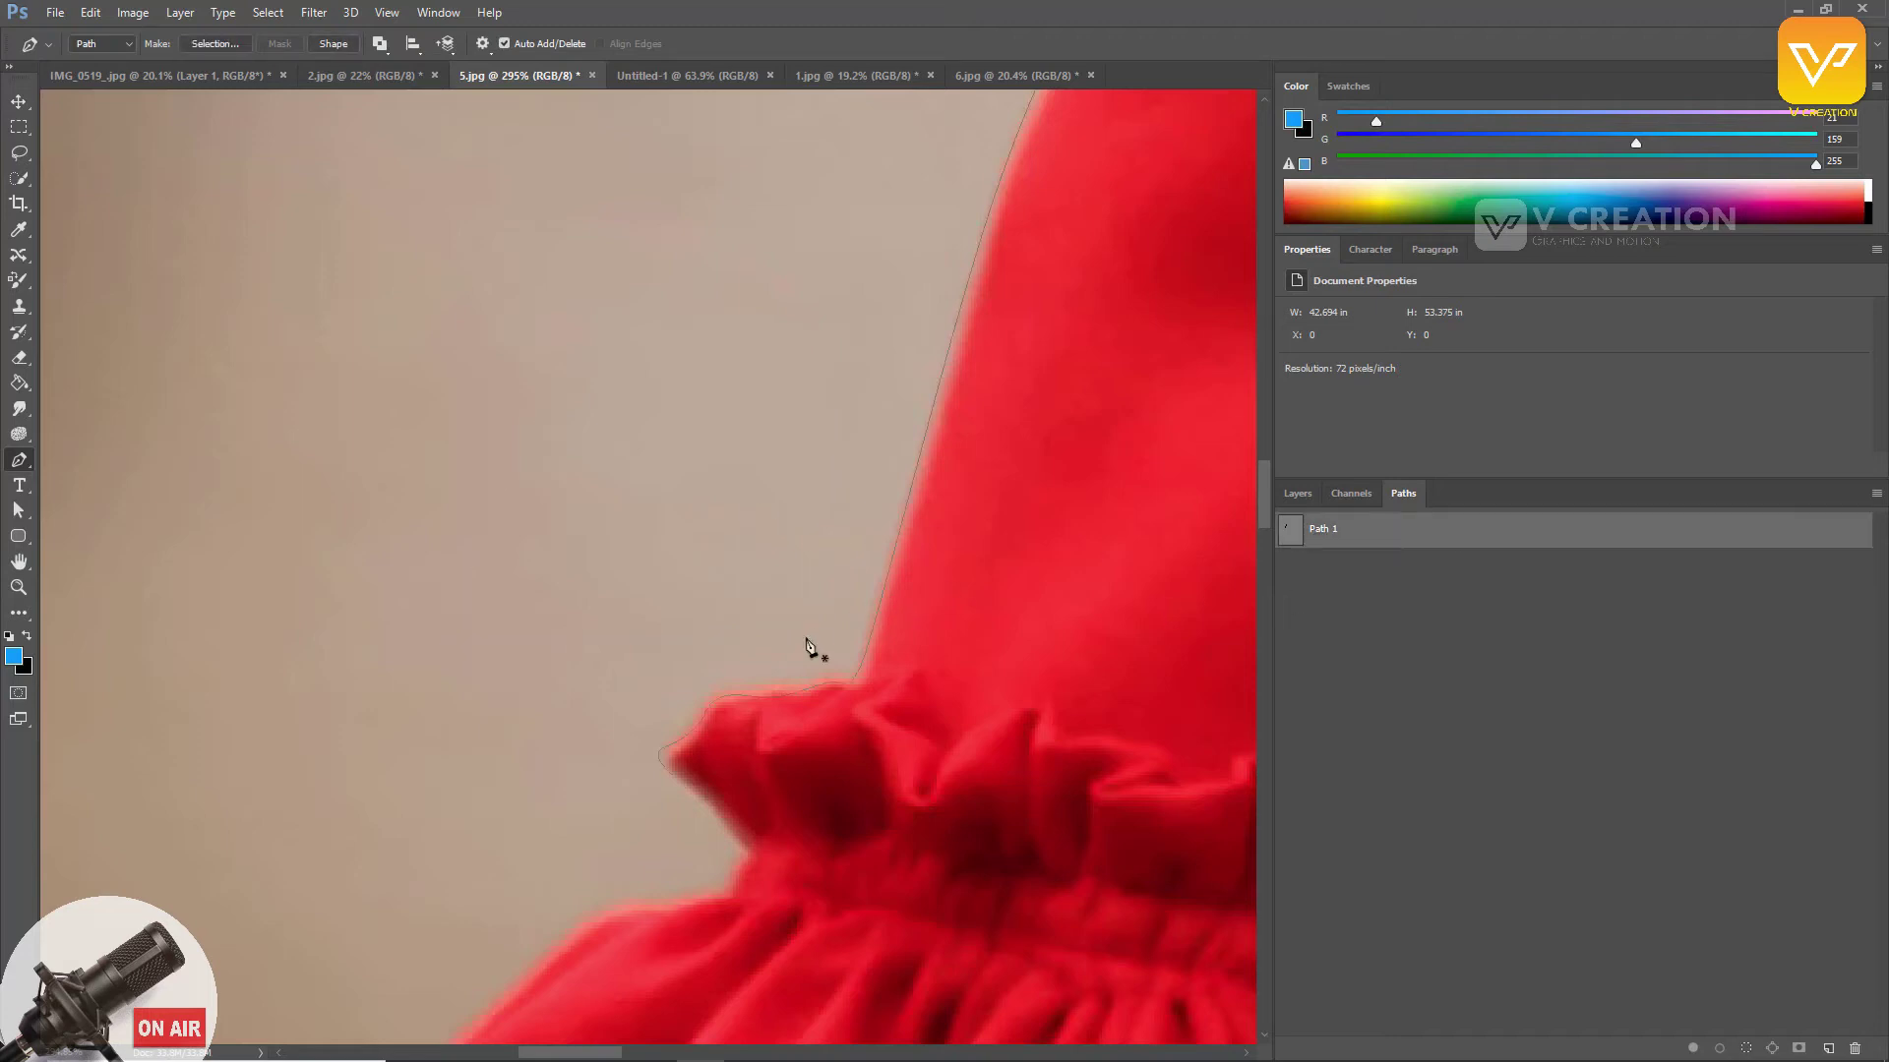
left_click(672, 777)
left_click_drag(734, 870, 723, 877)
left_click(709, 895)
left_click(638, 905)
left_click_drag(604, 876, 710, 755)
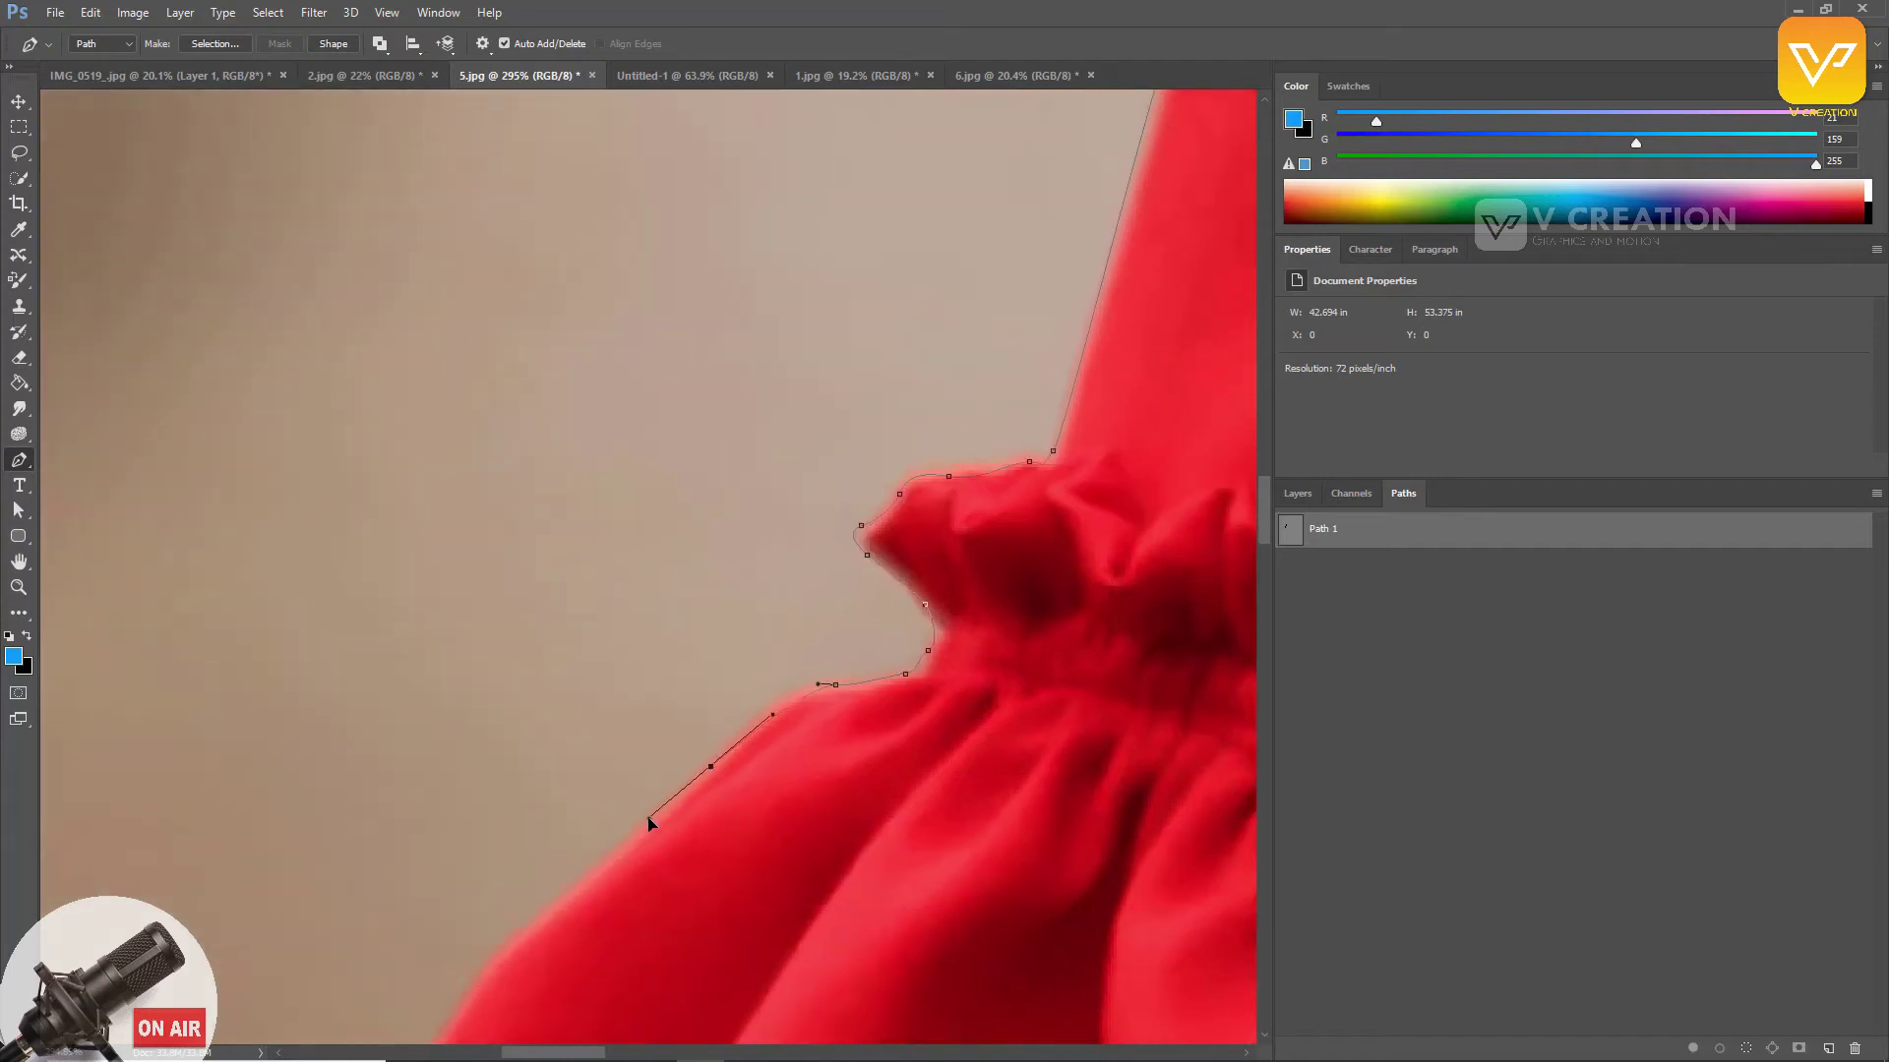
Step: Complete Path 1 around the girl's dress, hands, hair and flower crown as a closed outline
scroll(659, 804, "down", 4)
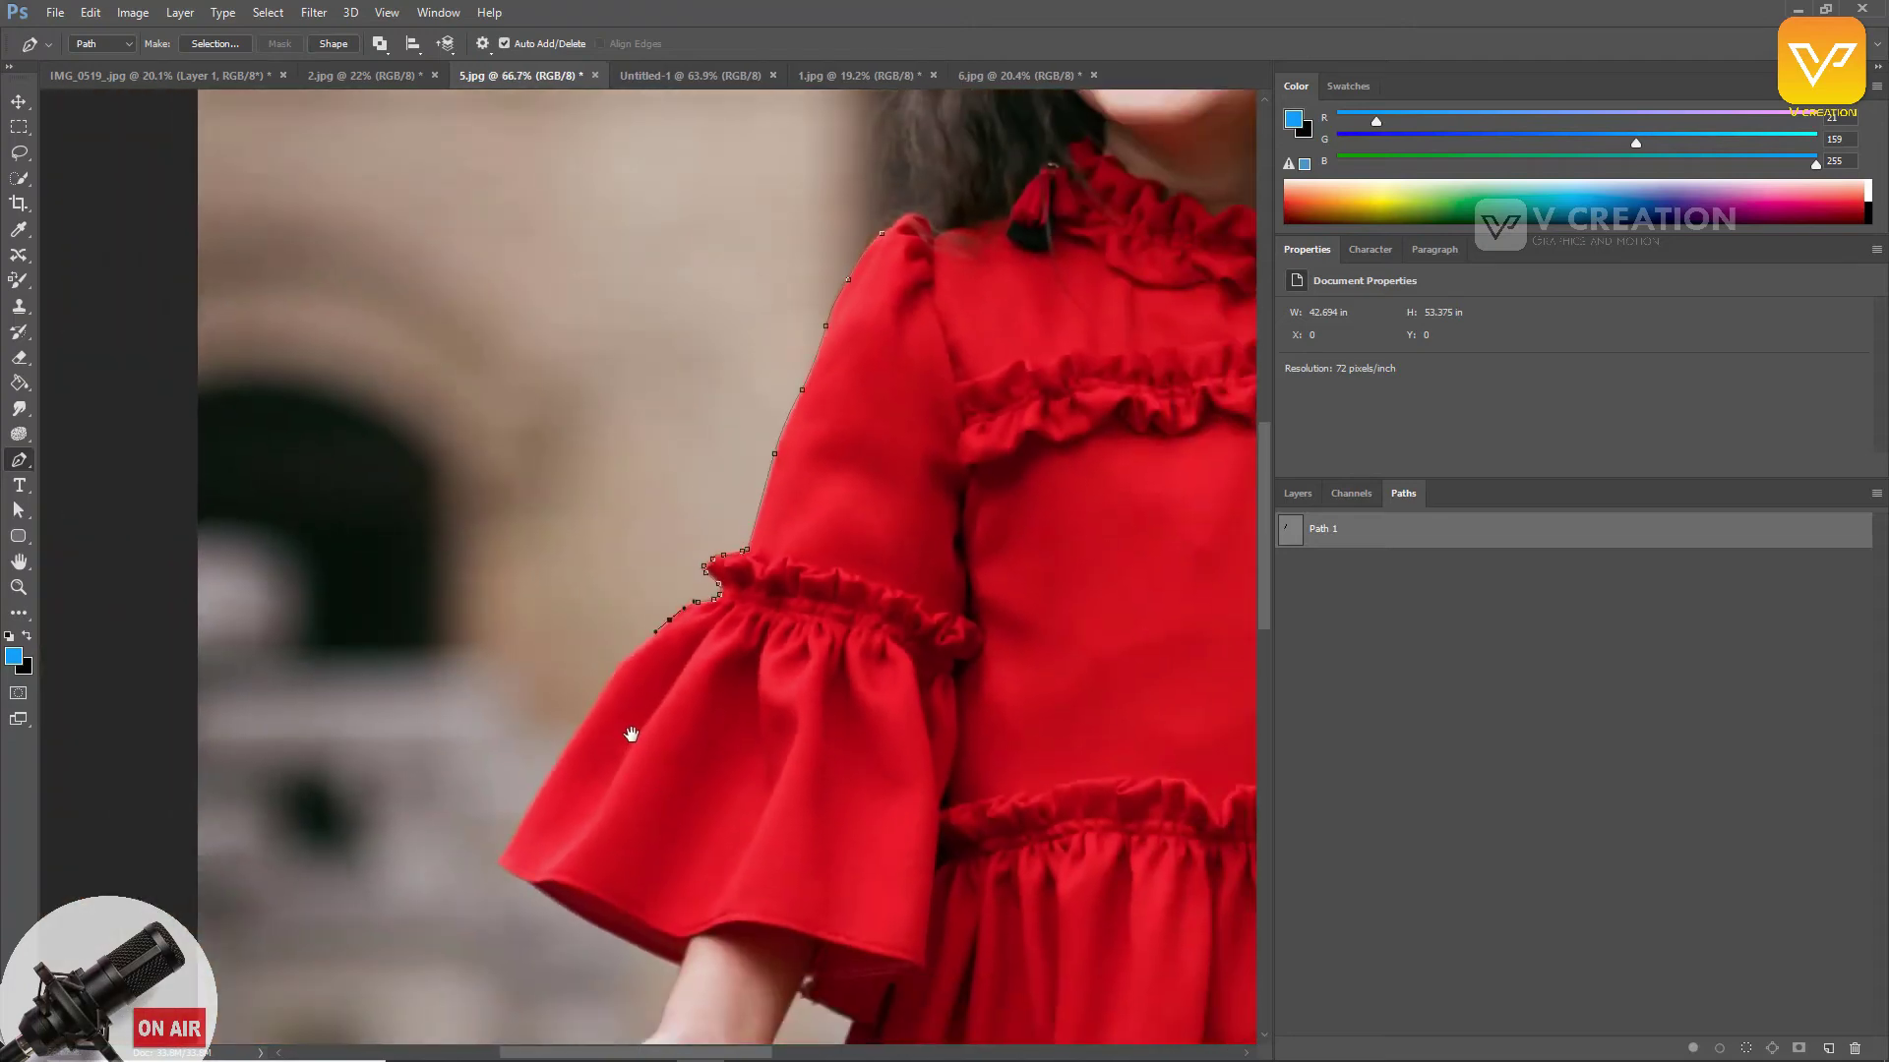
left_click_drag(630, 734, 620, 661)
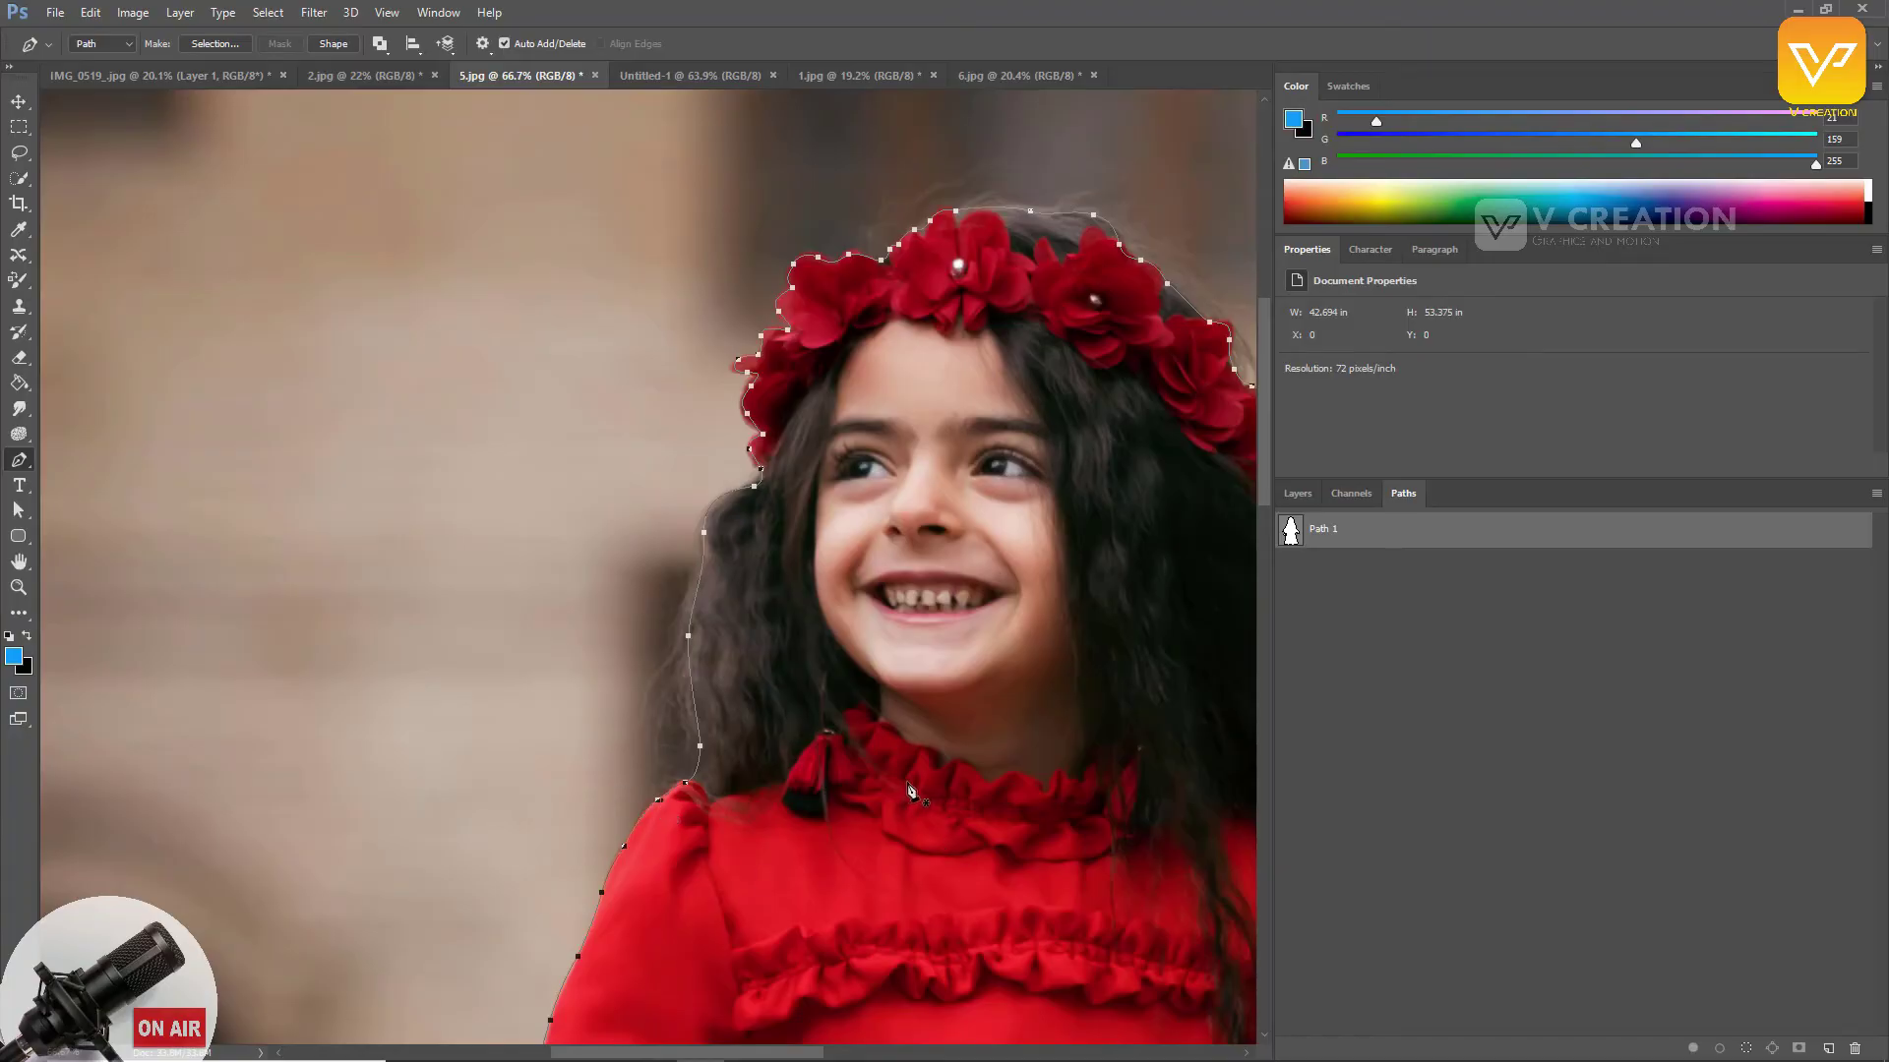
key("ctrl+minus")
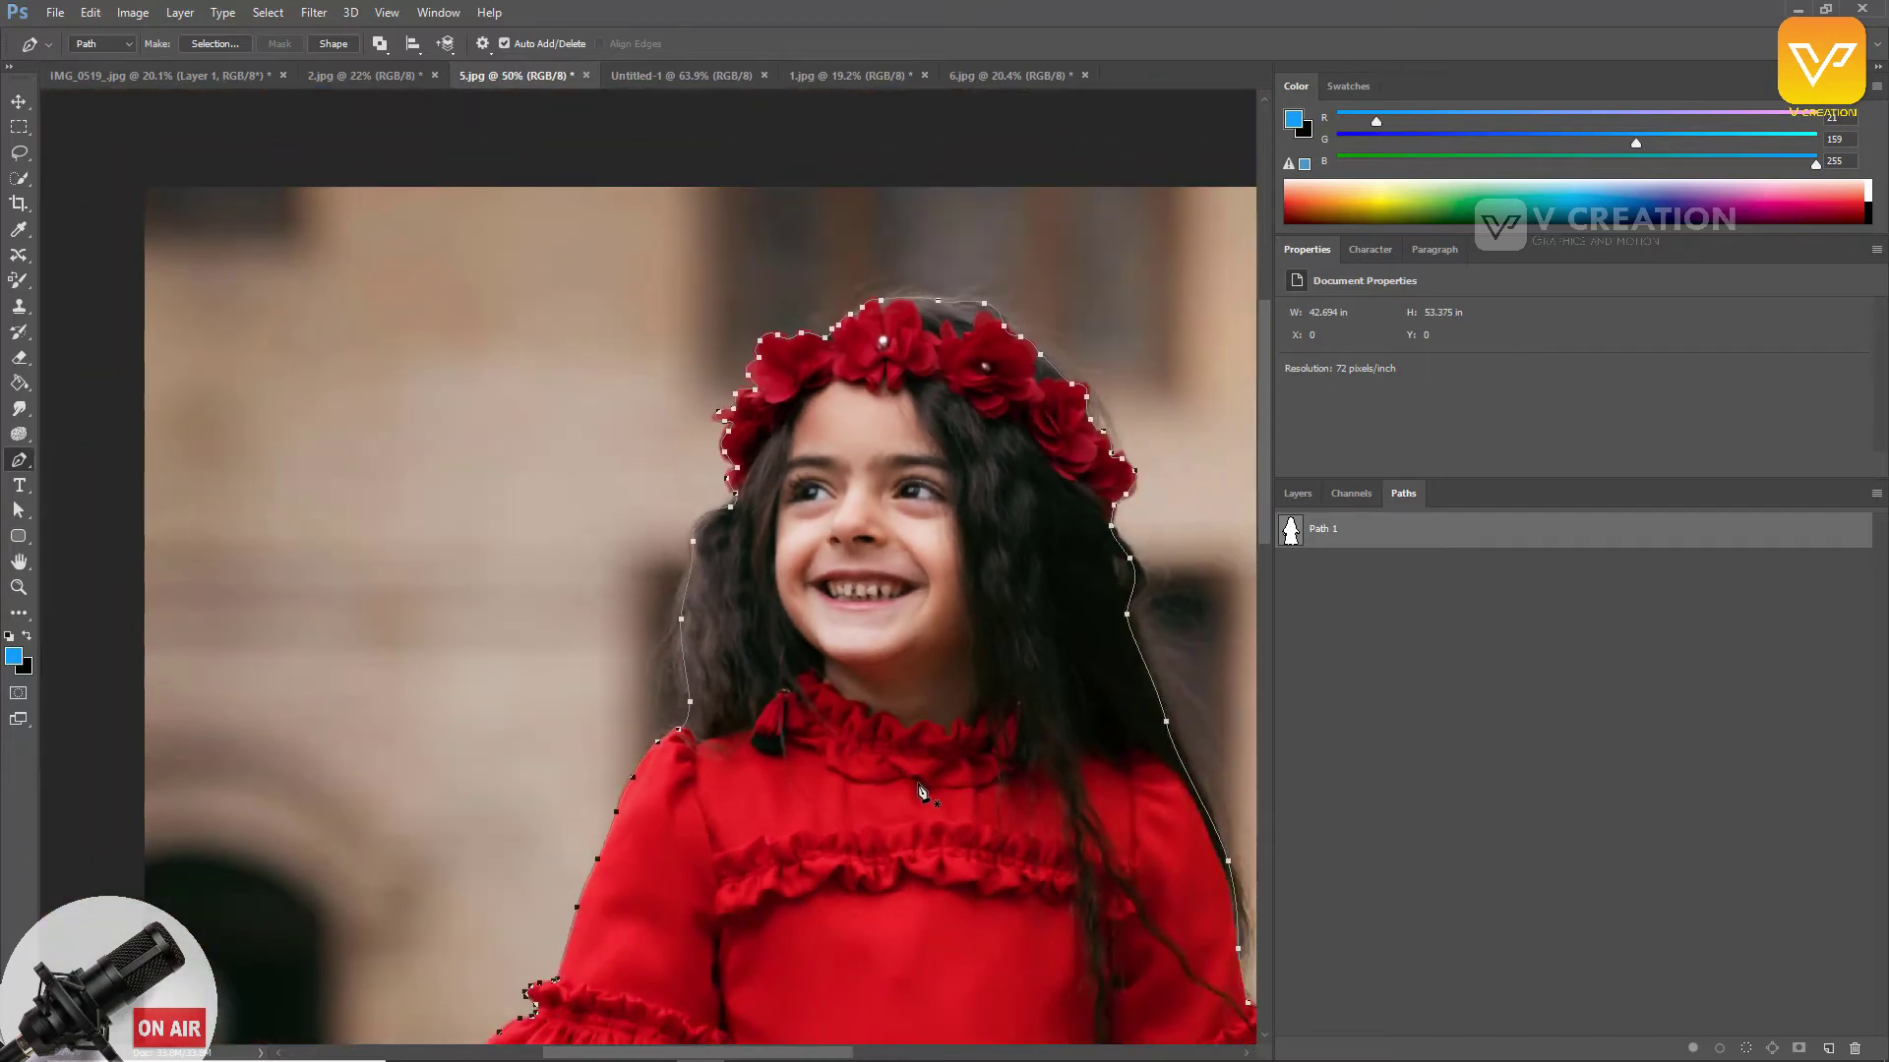
key("ctrl+0")
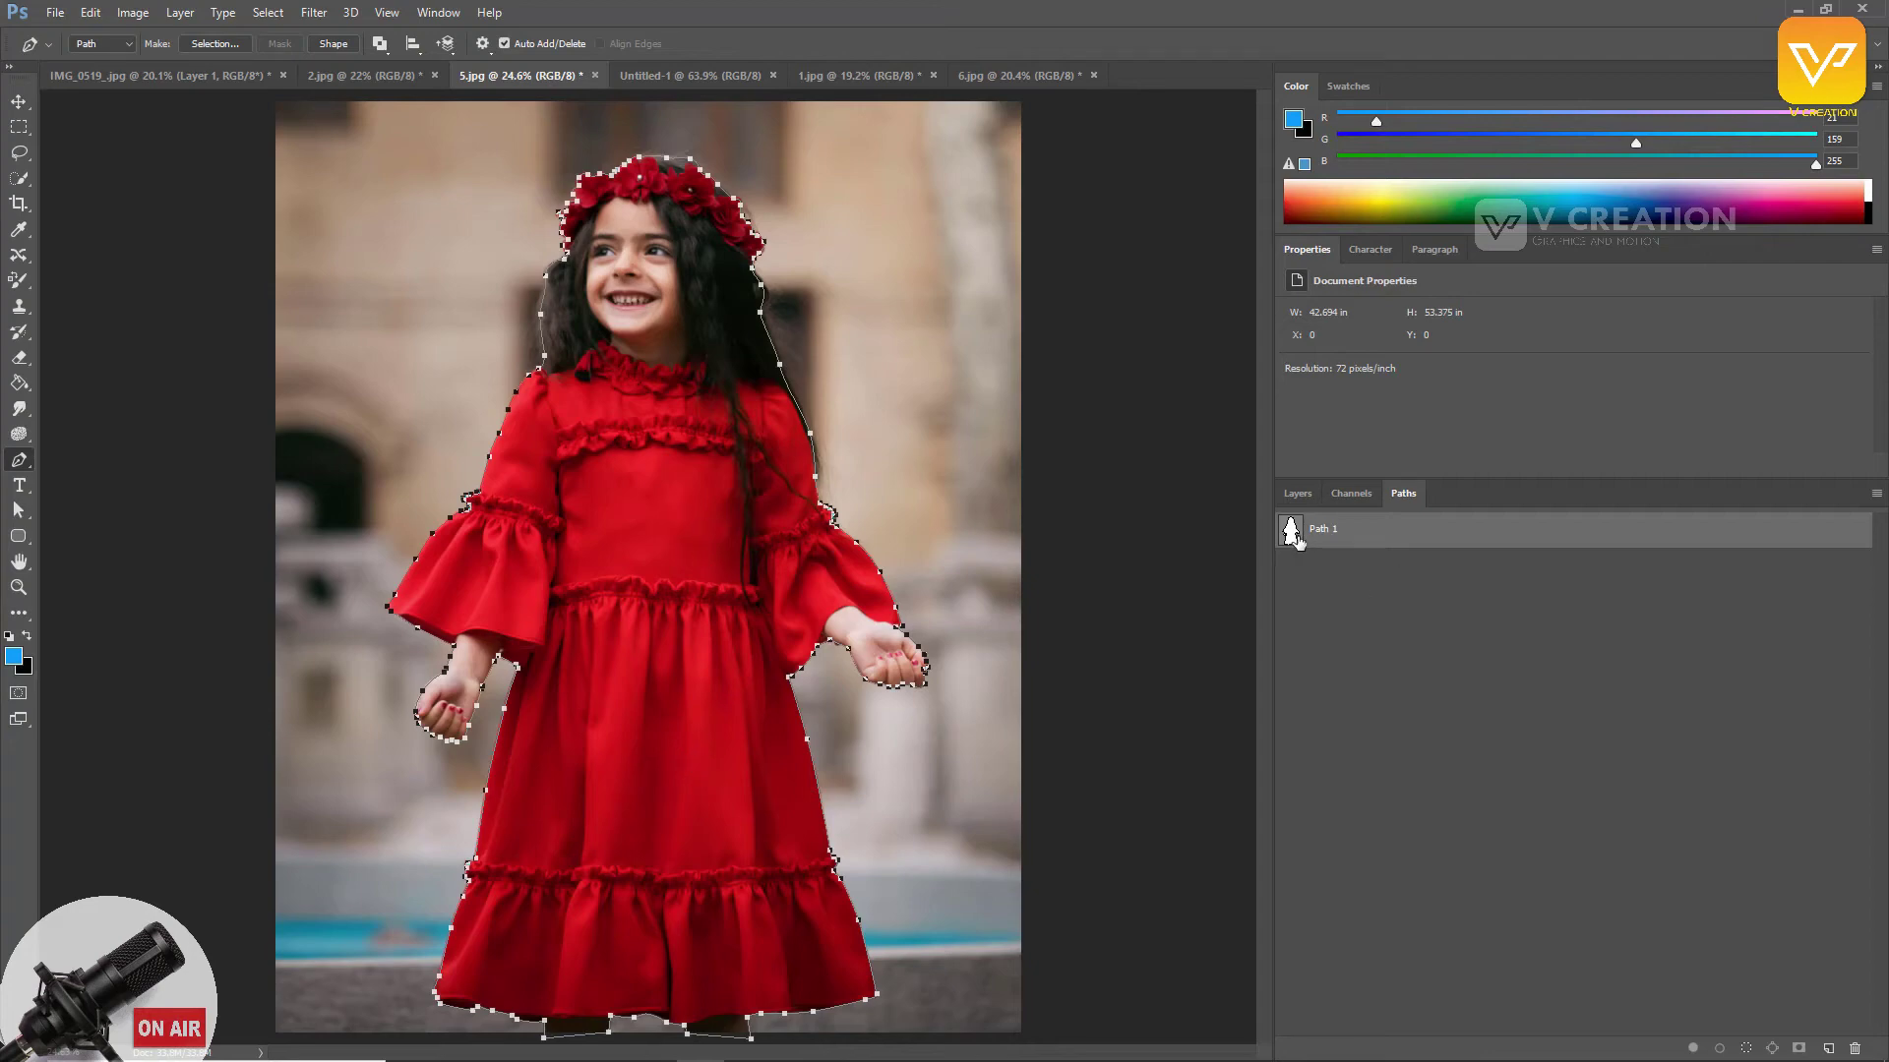
Step: Toggle the display of Path 1, open Save As with the Photoshop format for 5.psd, and cancel it
left_click(1316, 579)
left_click(1343, 547)
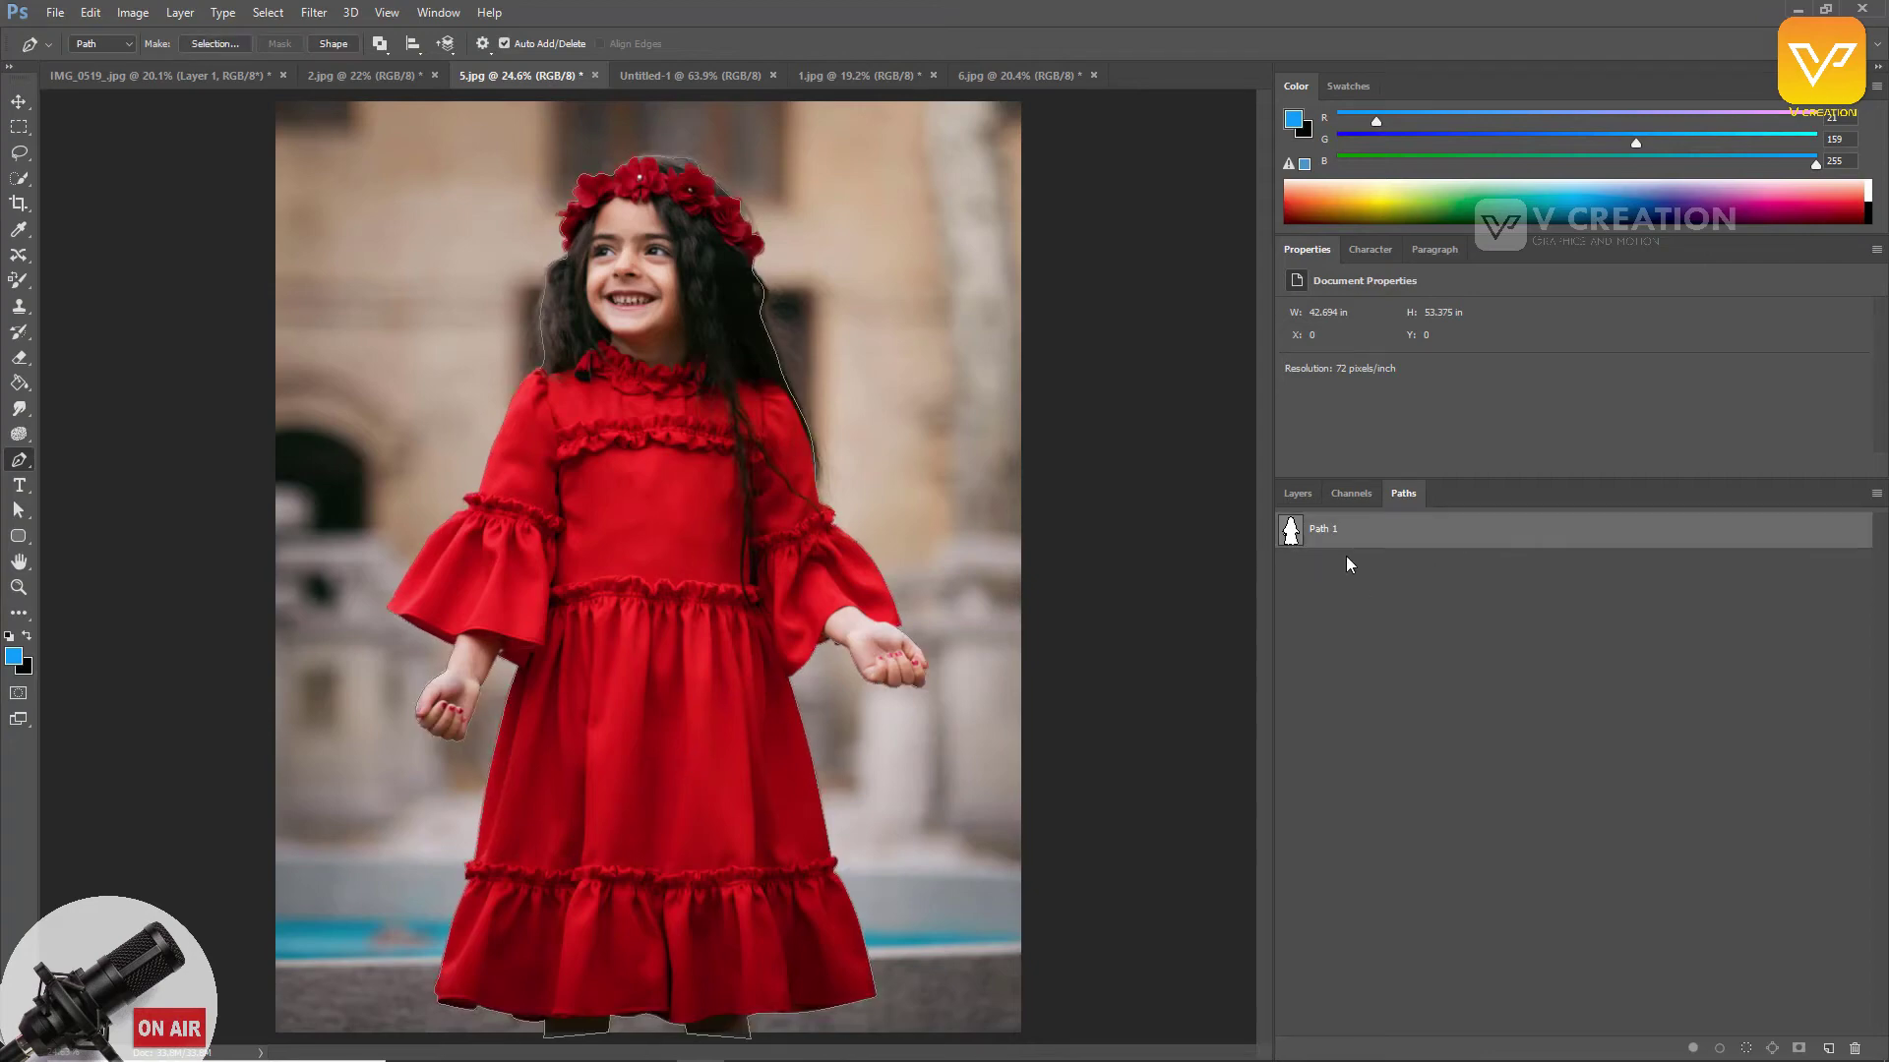
left_click(1284, 557)
key("ctrl+shift+s")
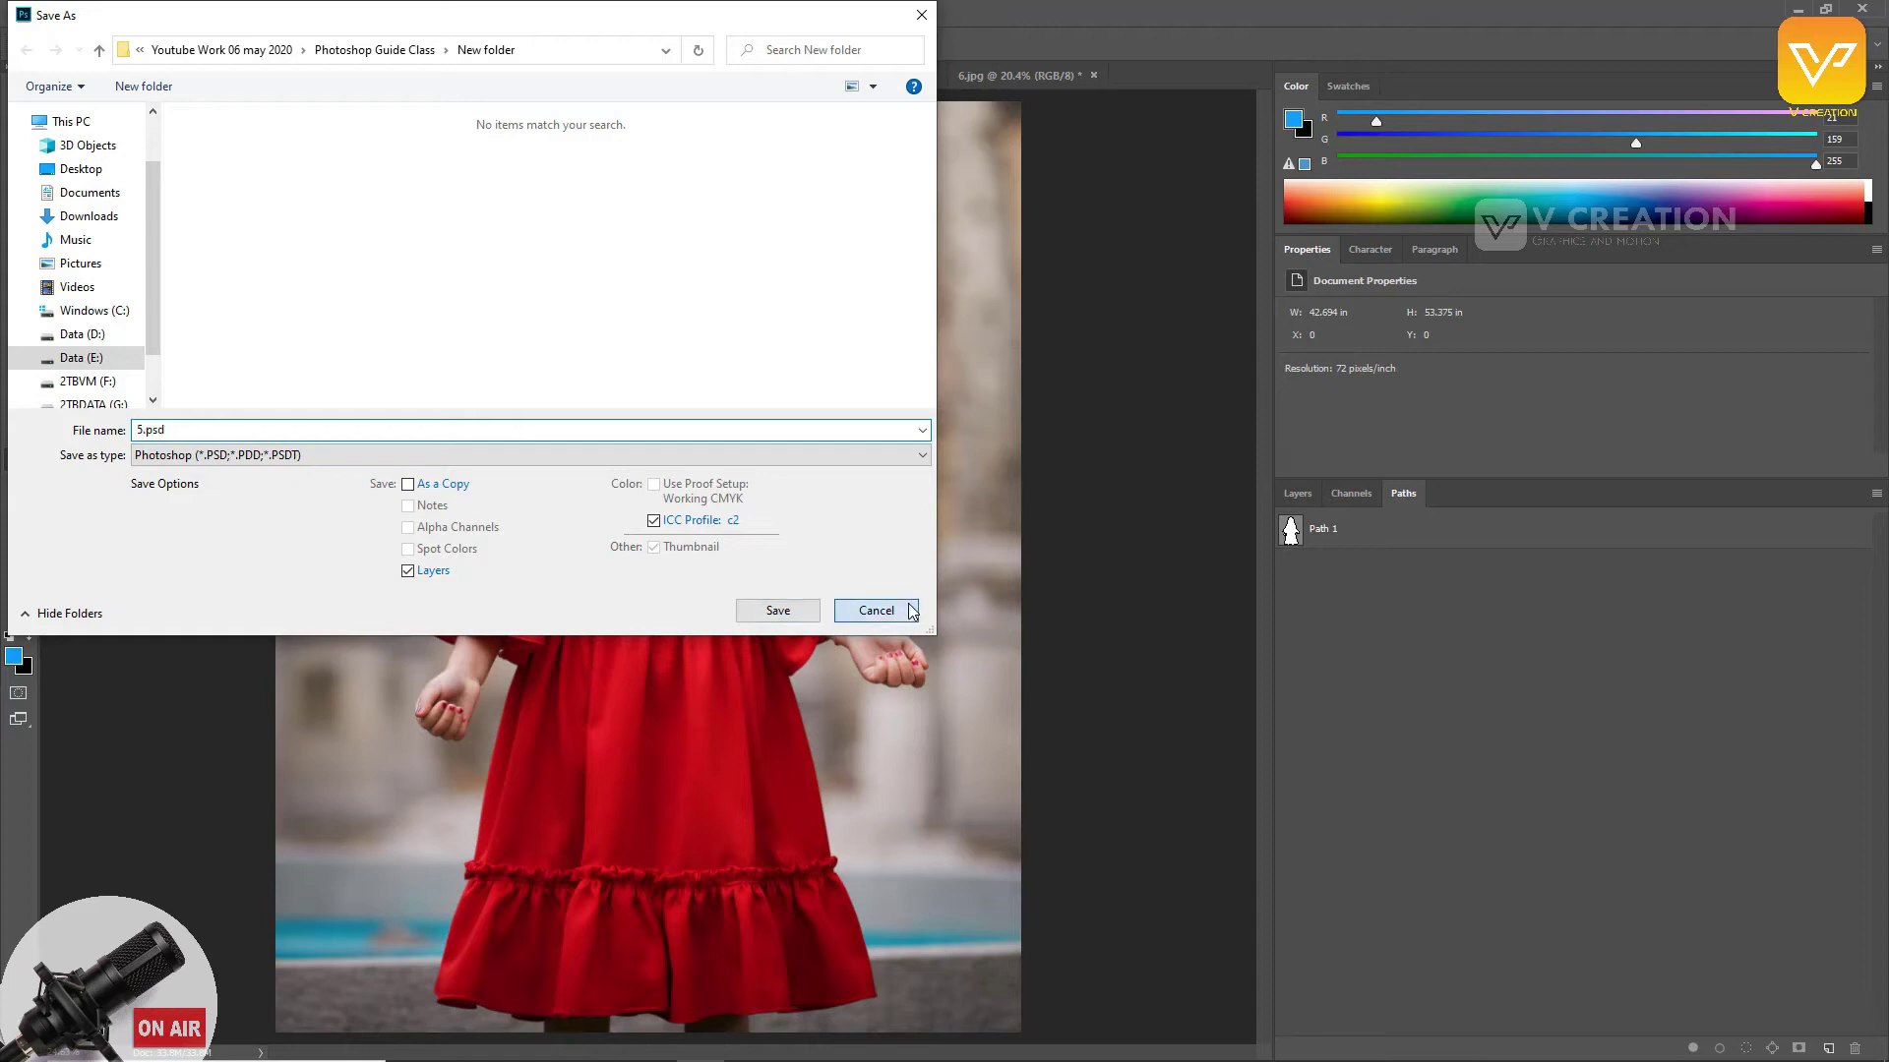
left_click(876, 611)
Step: Select the Background layer and load Path 1 as a selection around the girl
left_click(1296, 494)
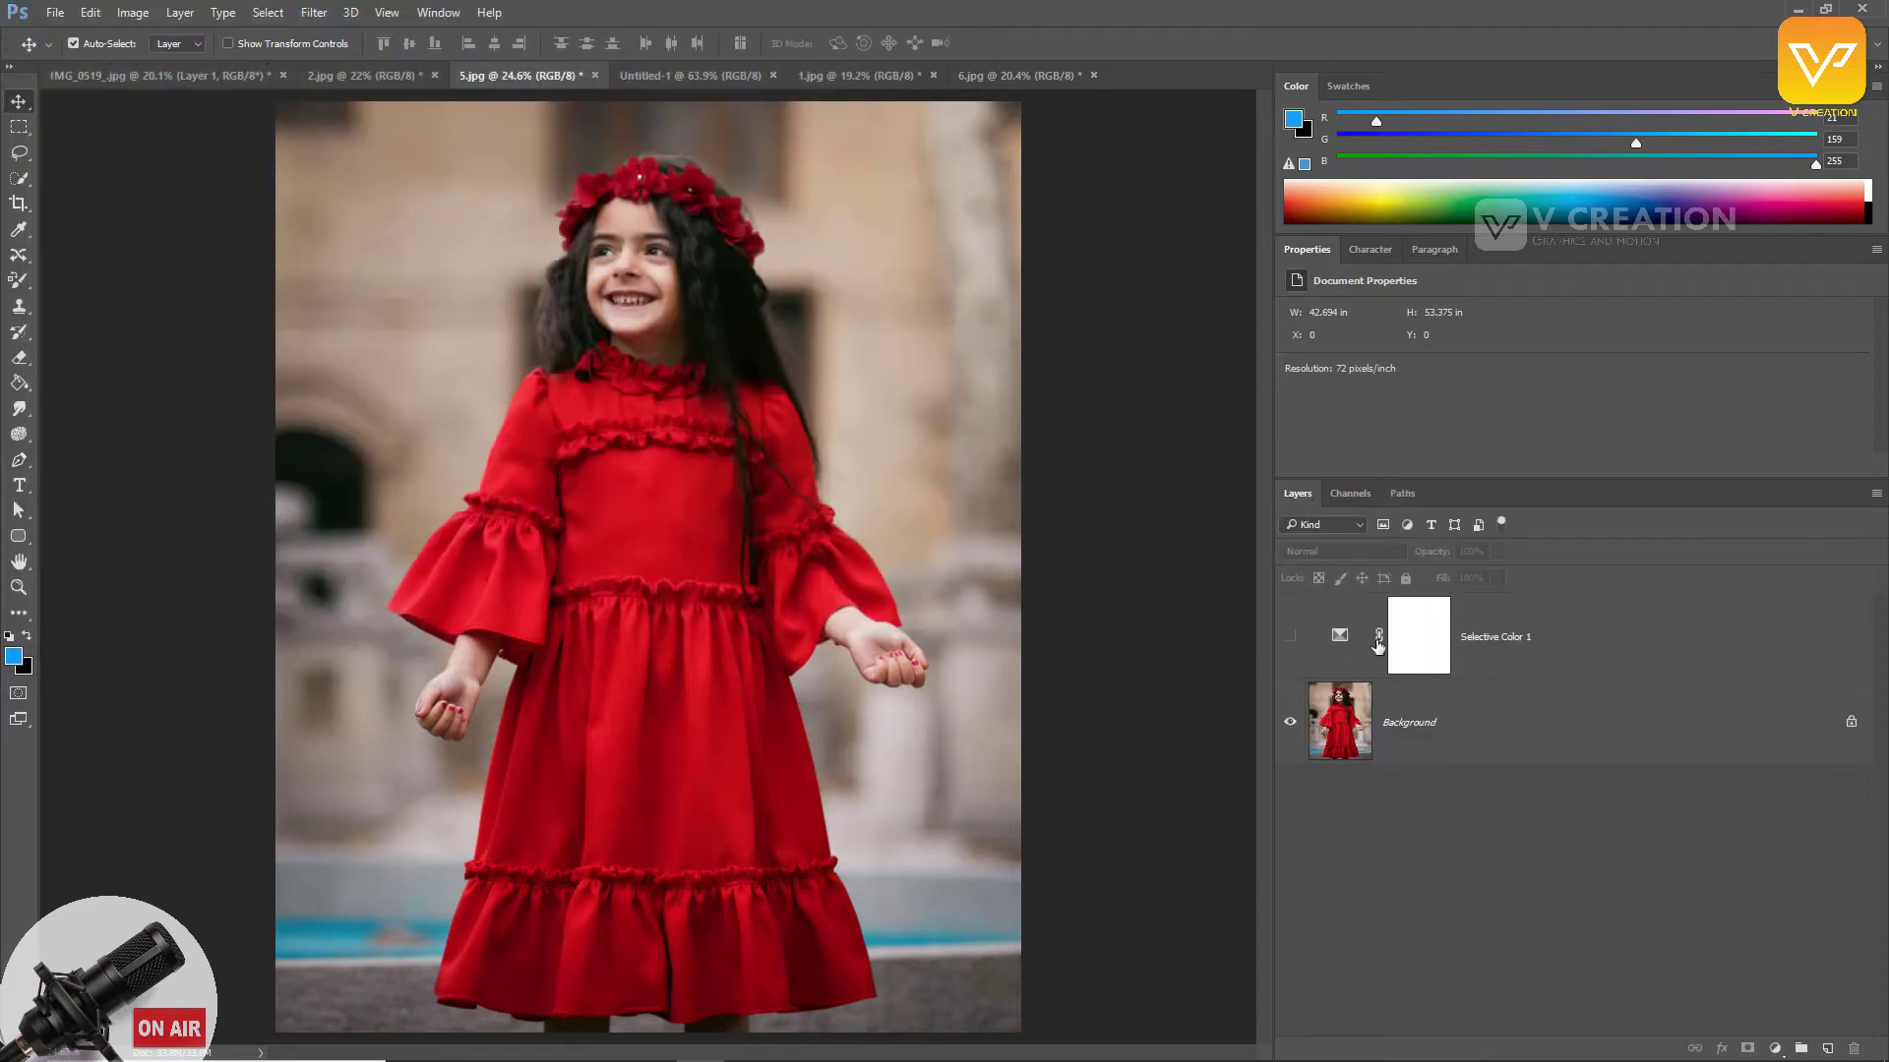
left_click(1387, 728)
left_click(1403, 493)
left_click(1290, 531)
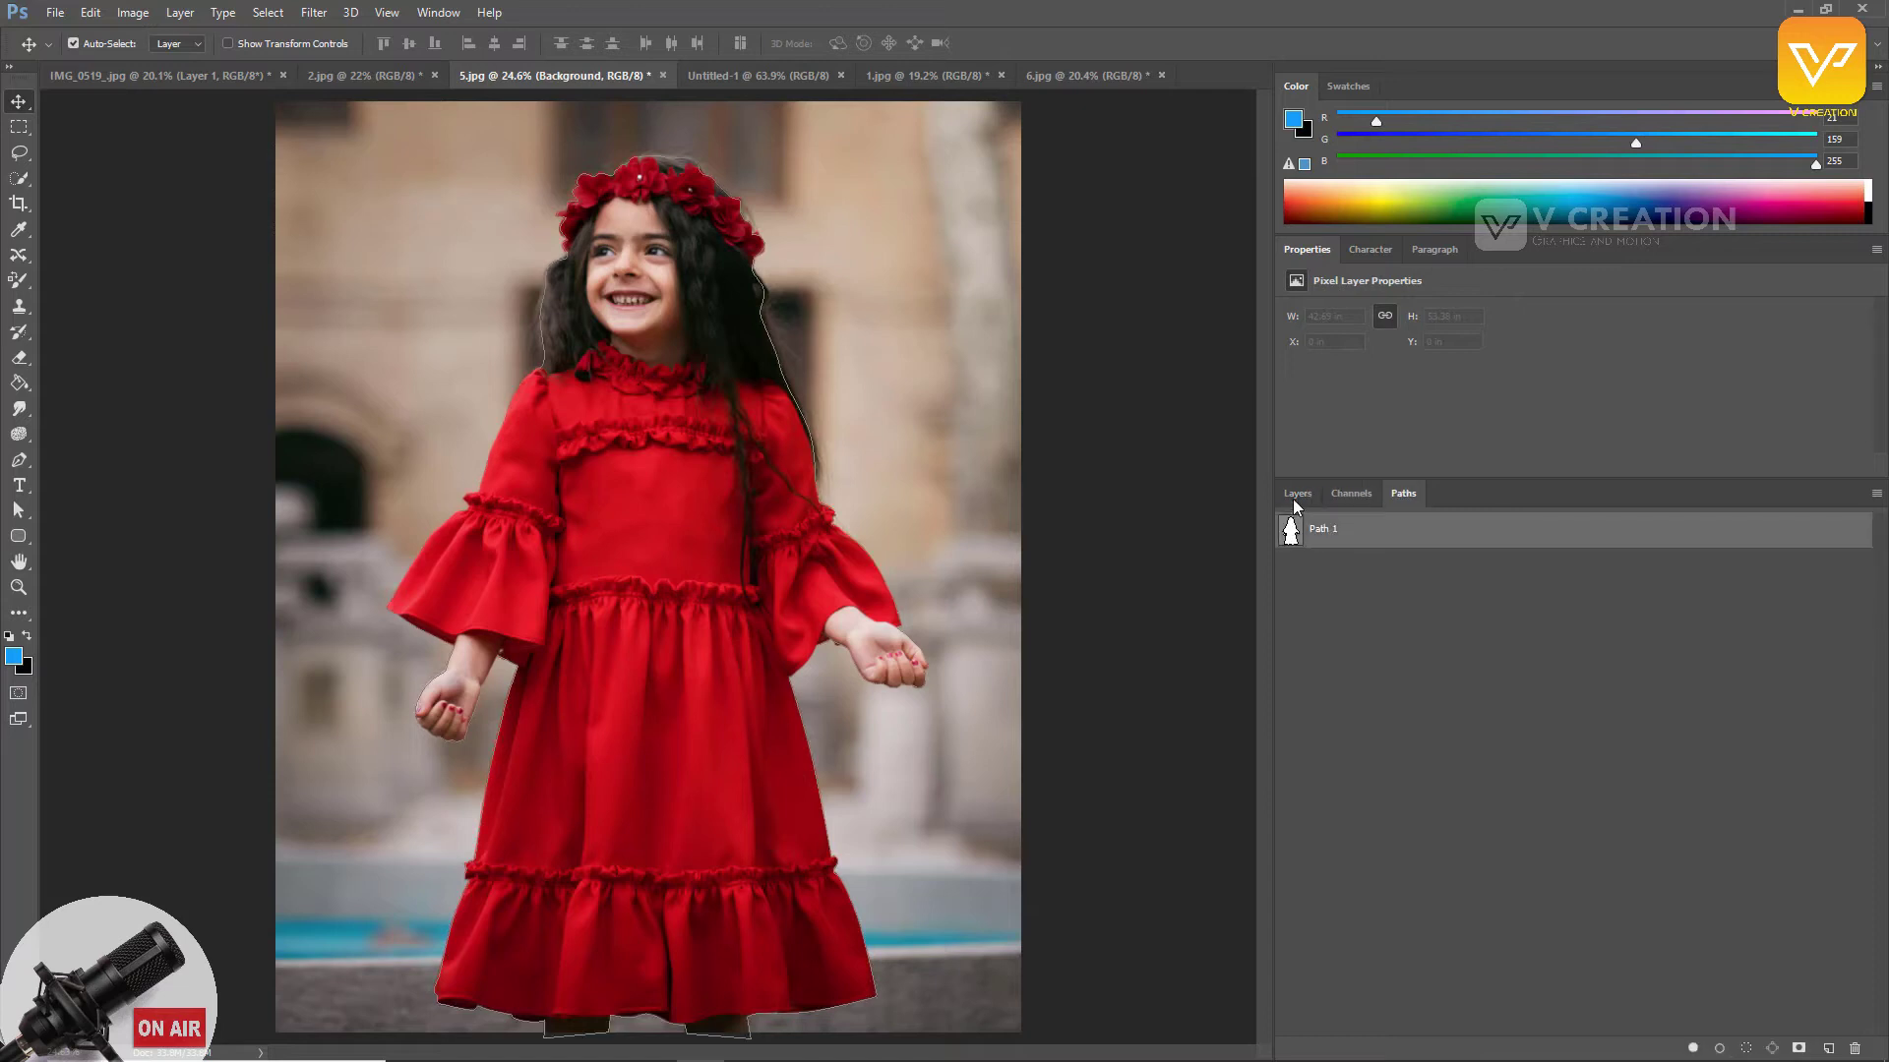
left_click(1296, 494)
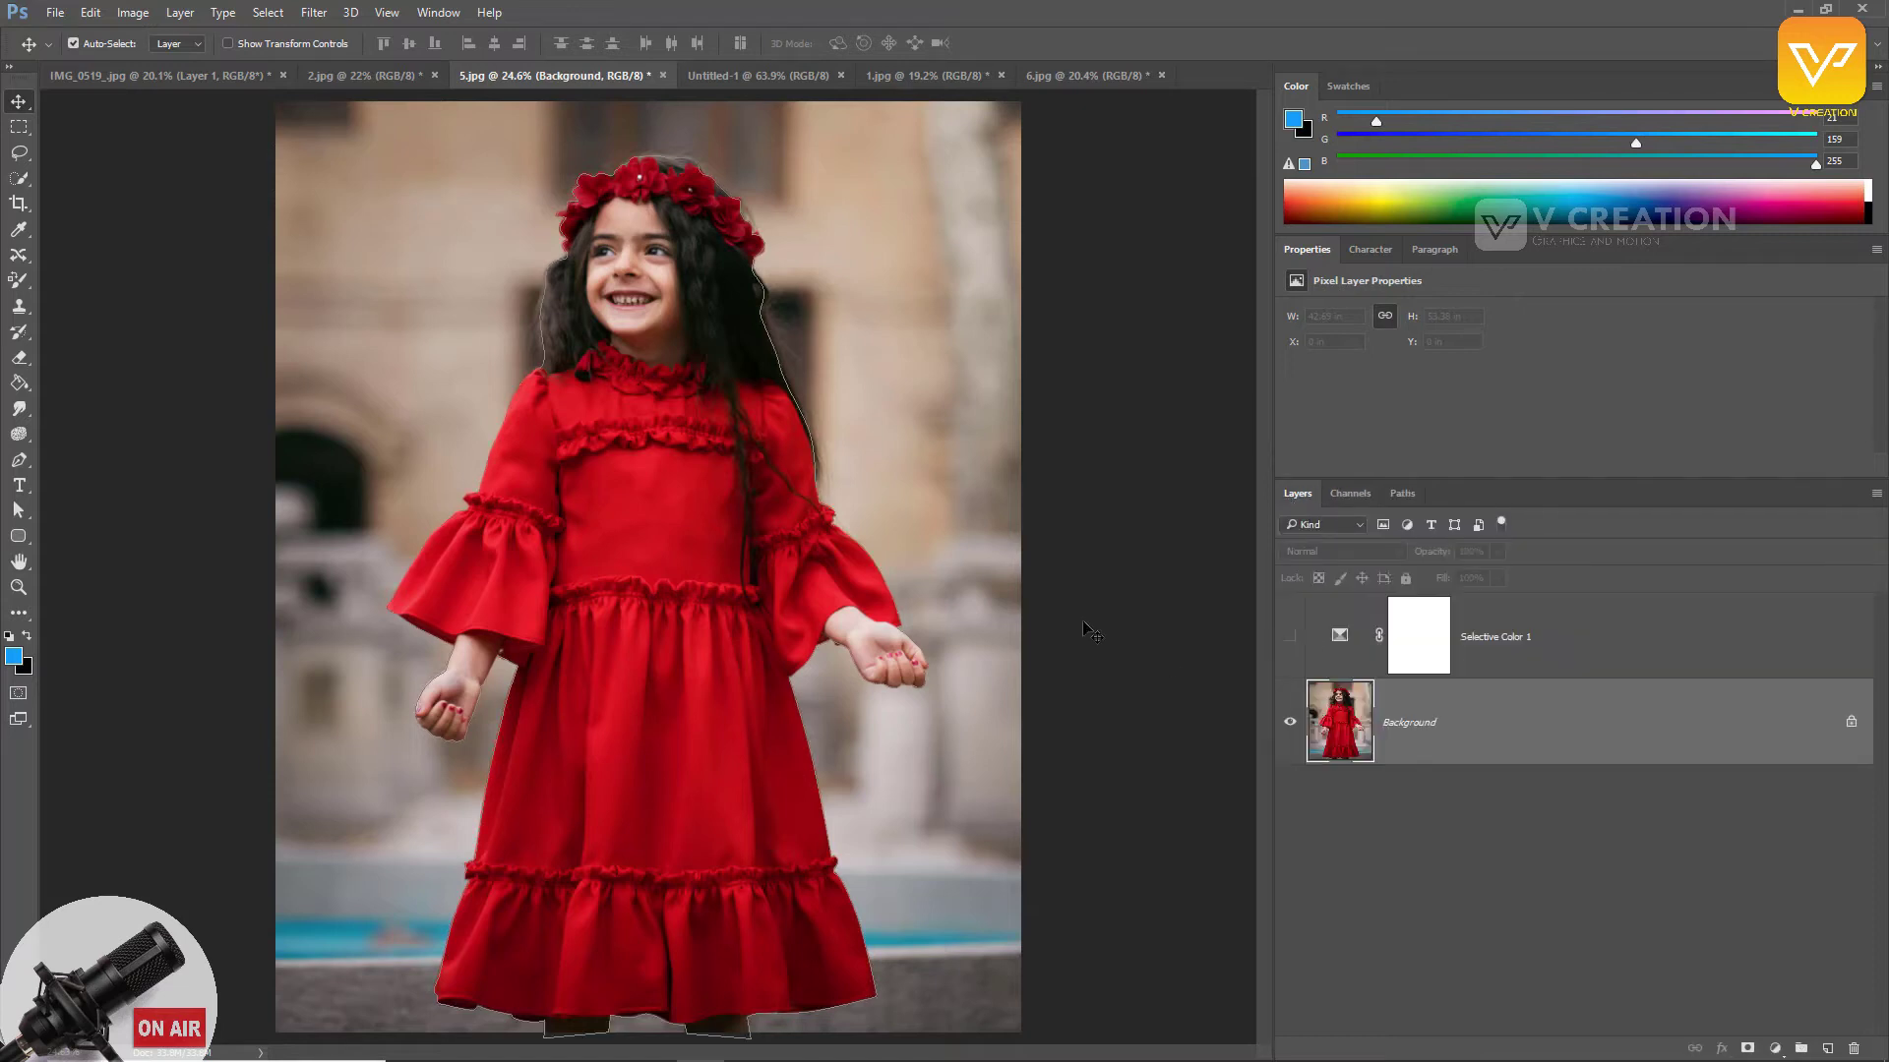
key("ctrl+Return")
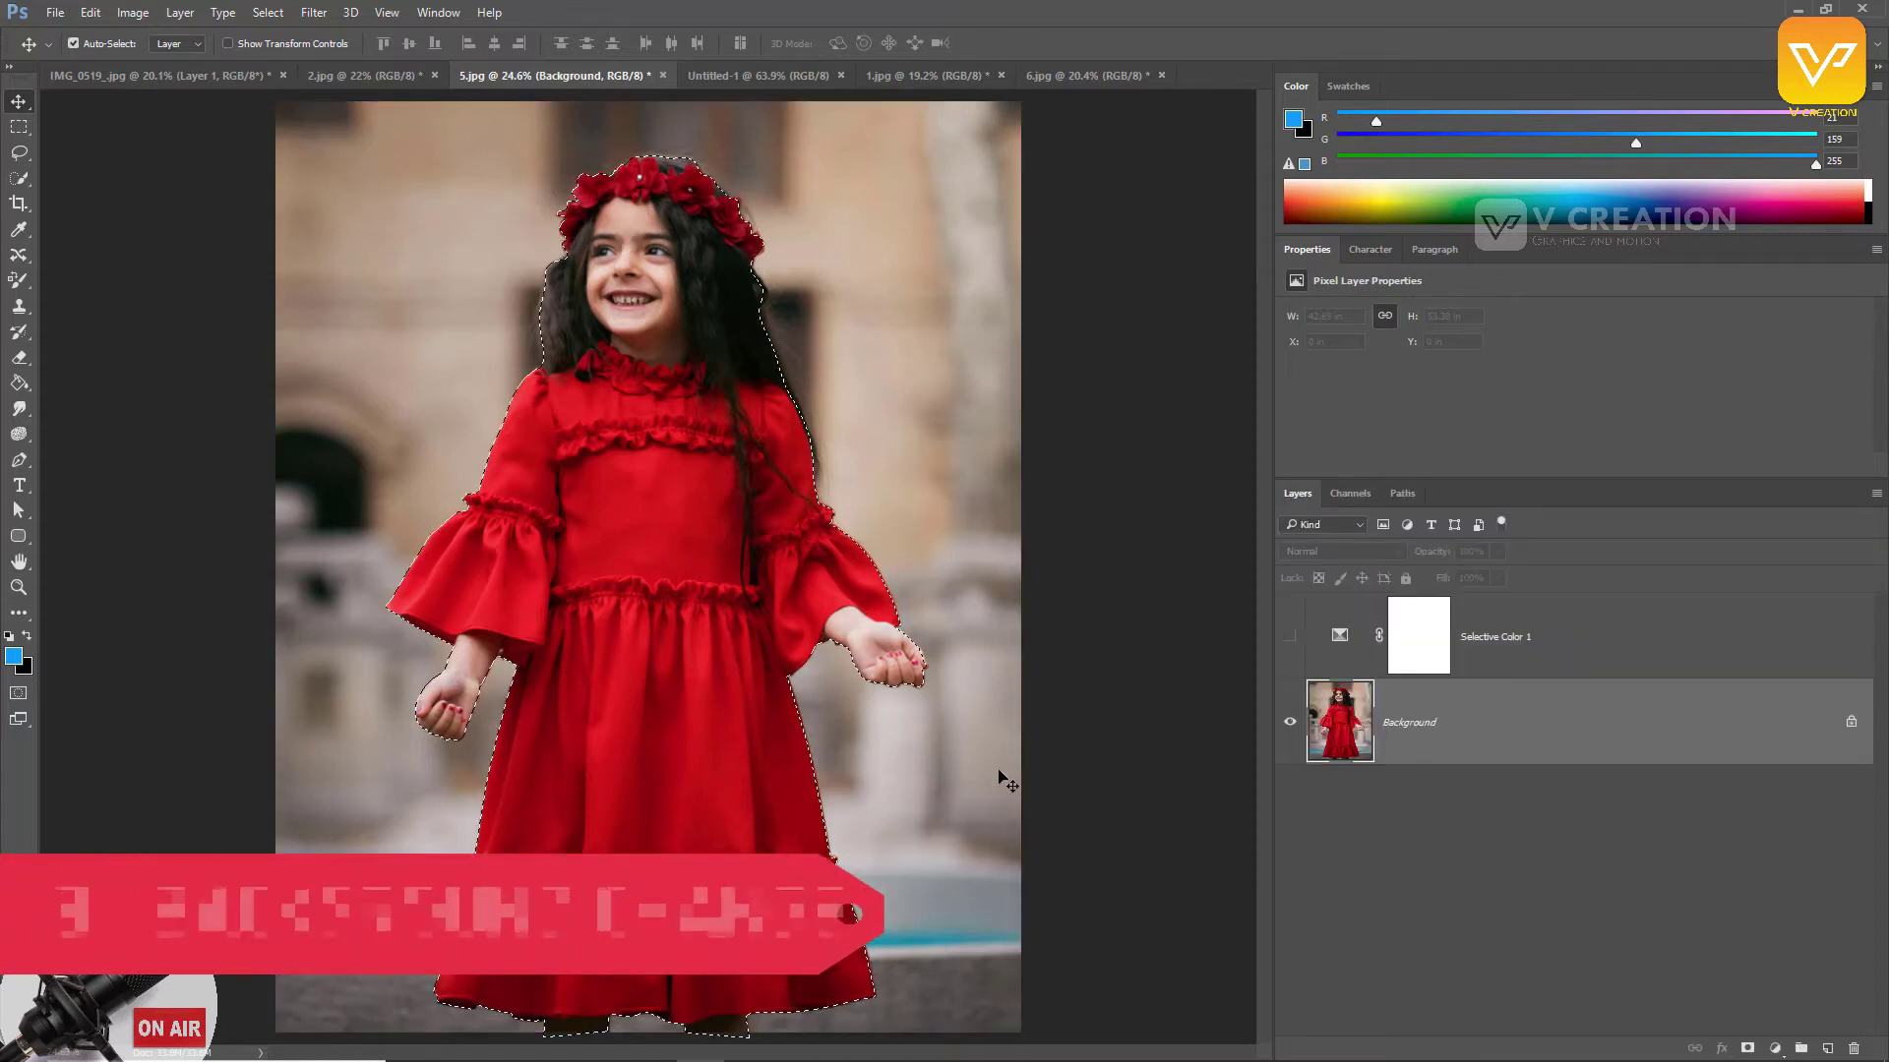
Step: Duplicate the Background layer, hide the original, and select the copy
left_click_drag(1496, 725, 1827, 1049)
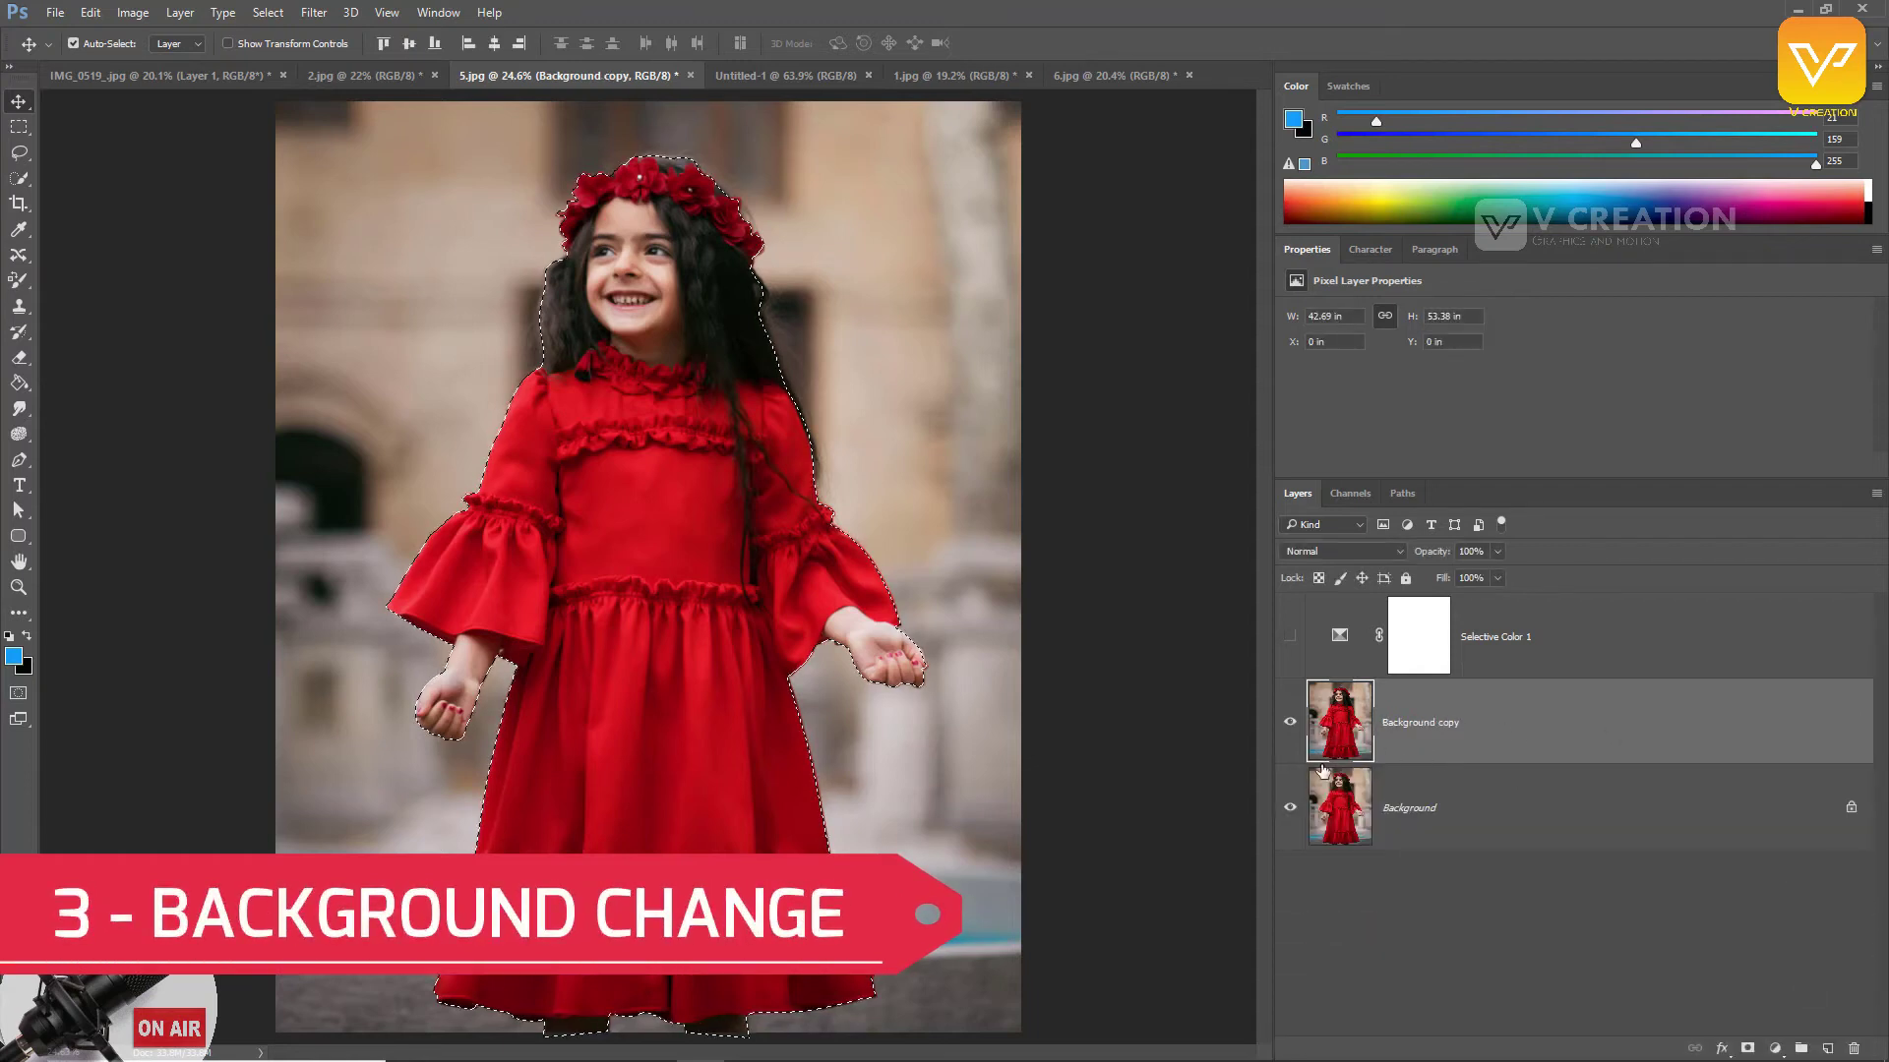
left_click(1289, 813)
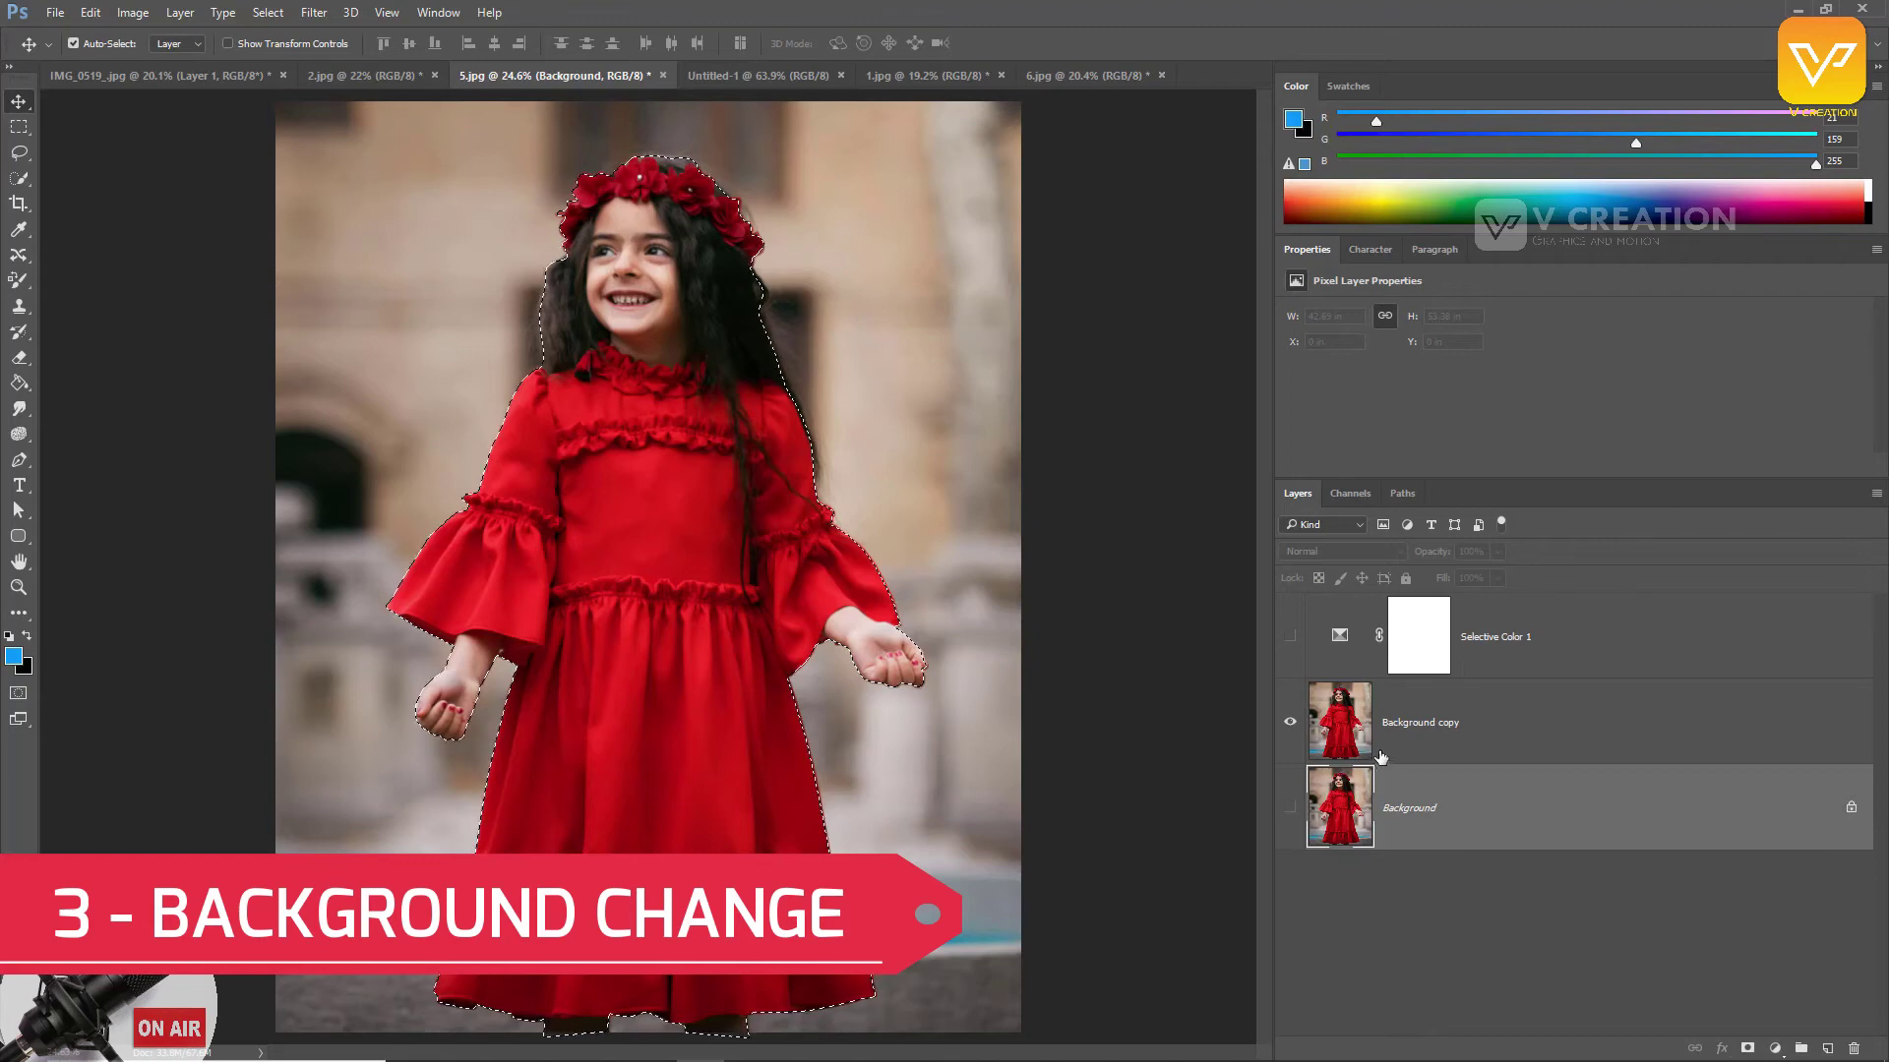
left_click(1416, 741)
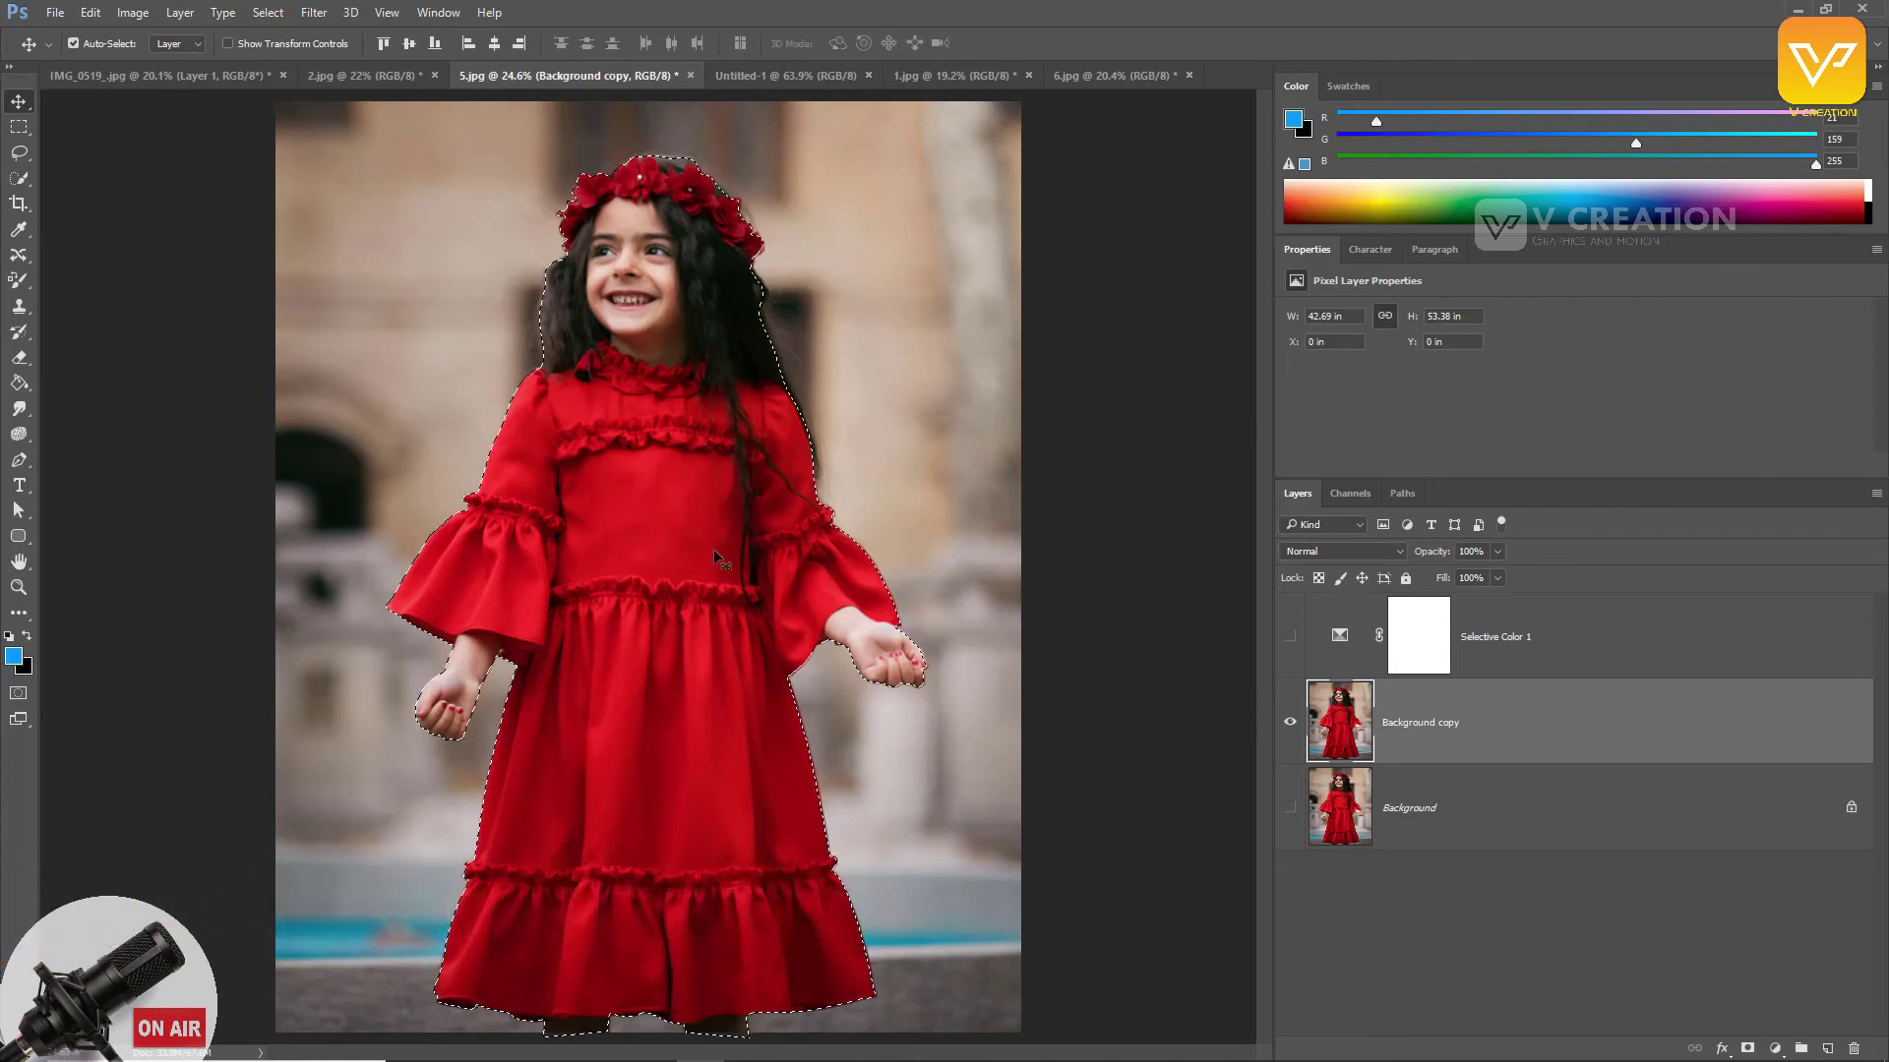
Step: Invert the selection around the girl, delete the surroundings from Background copy, and deselect
left_click(268, 12)
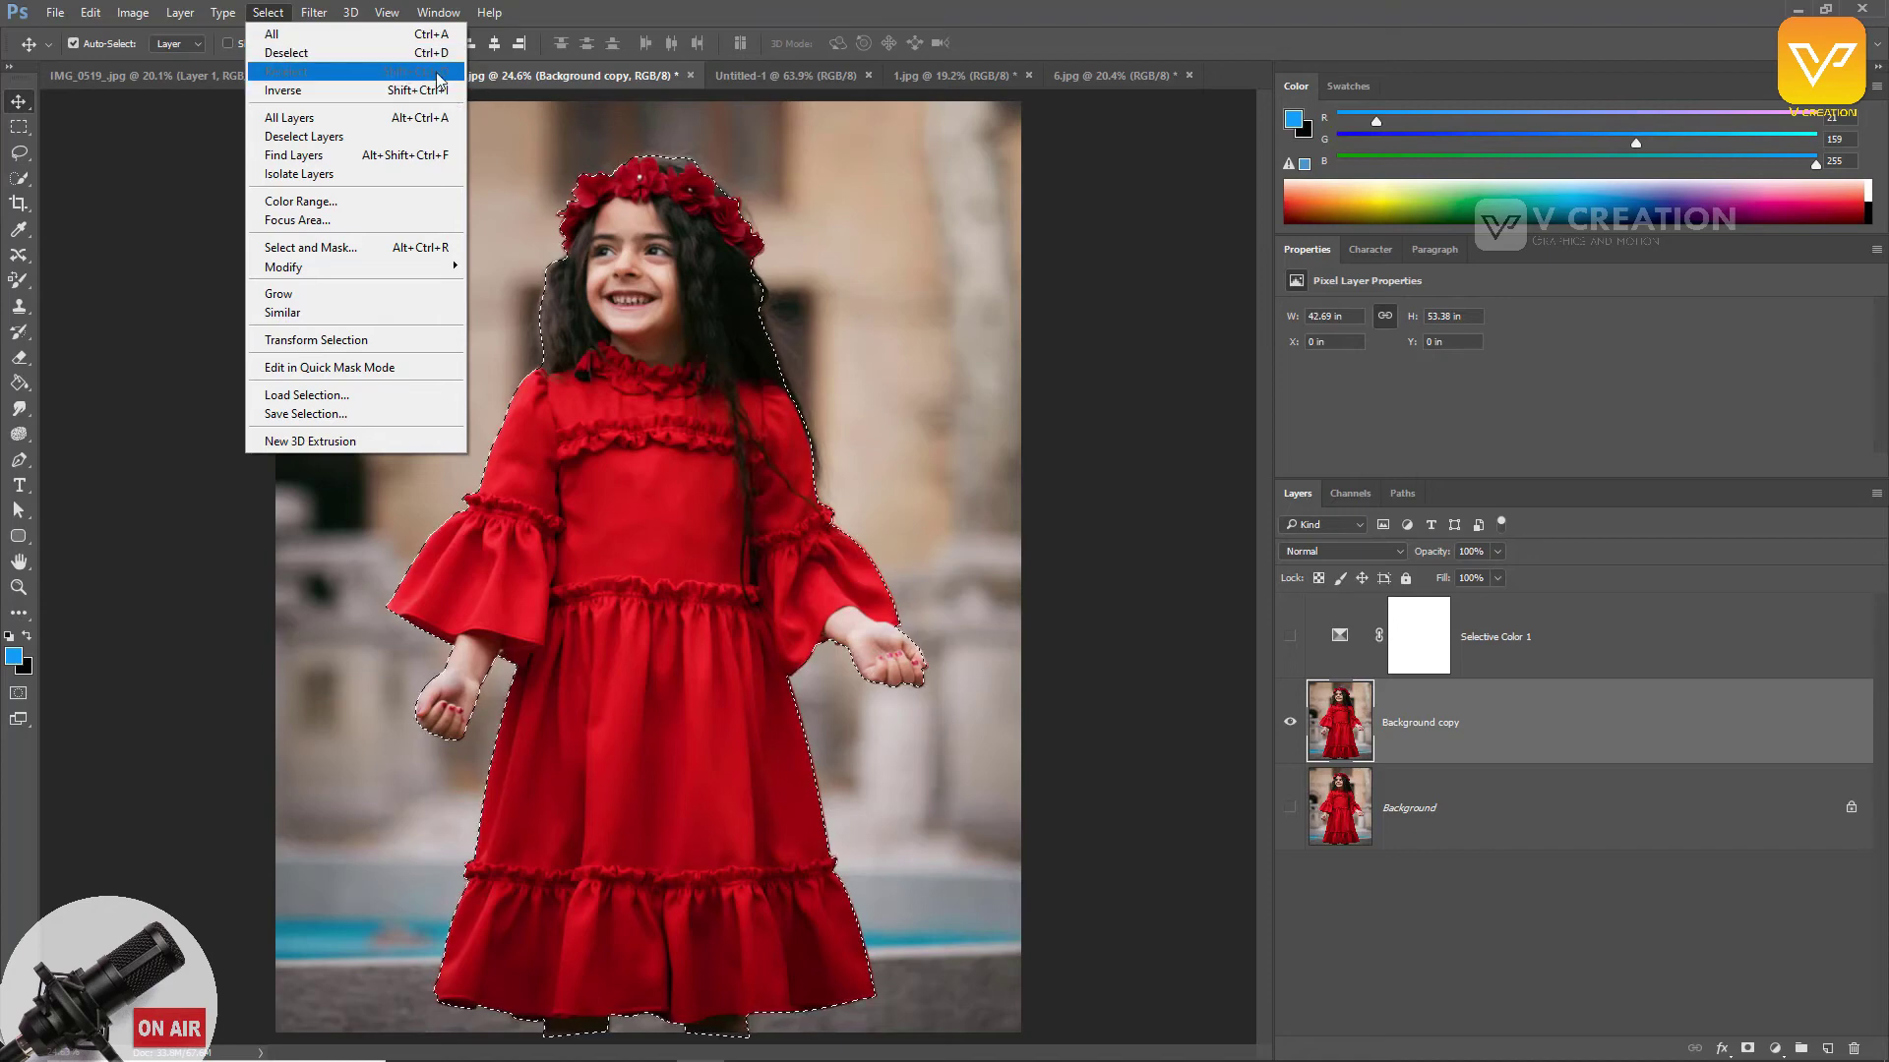
left_click(576, 404)
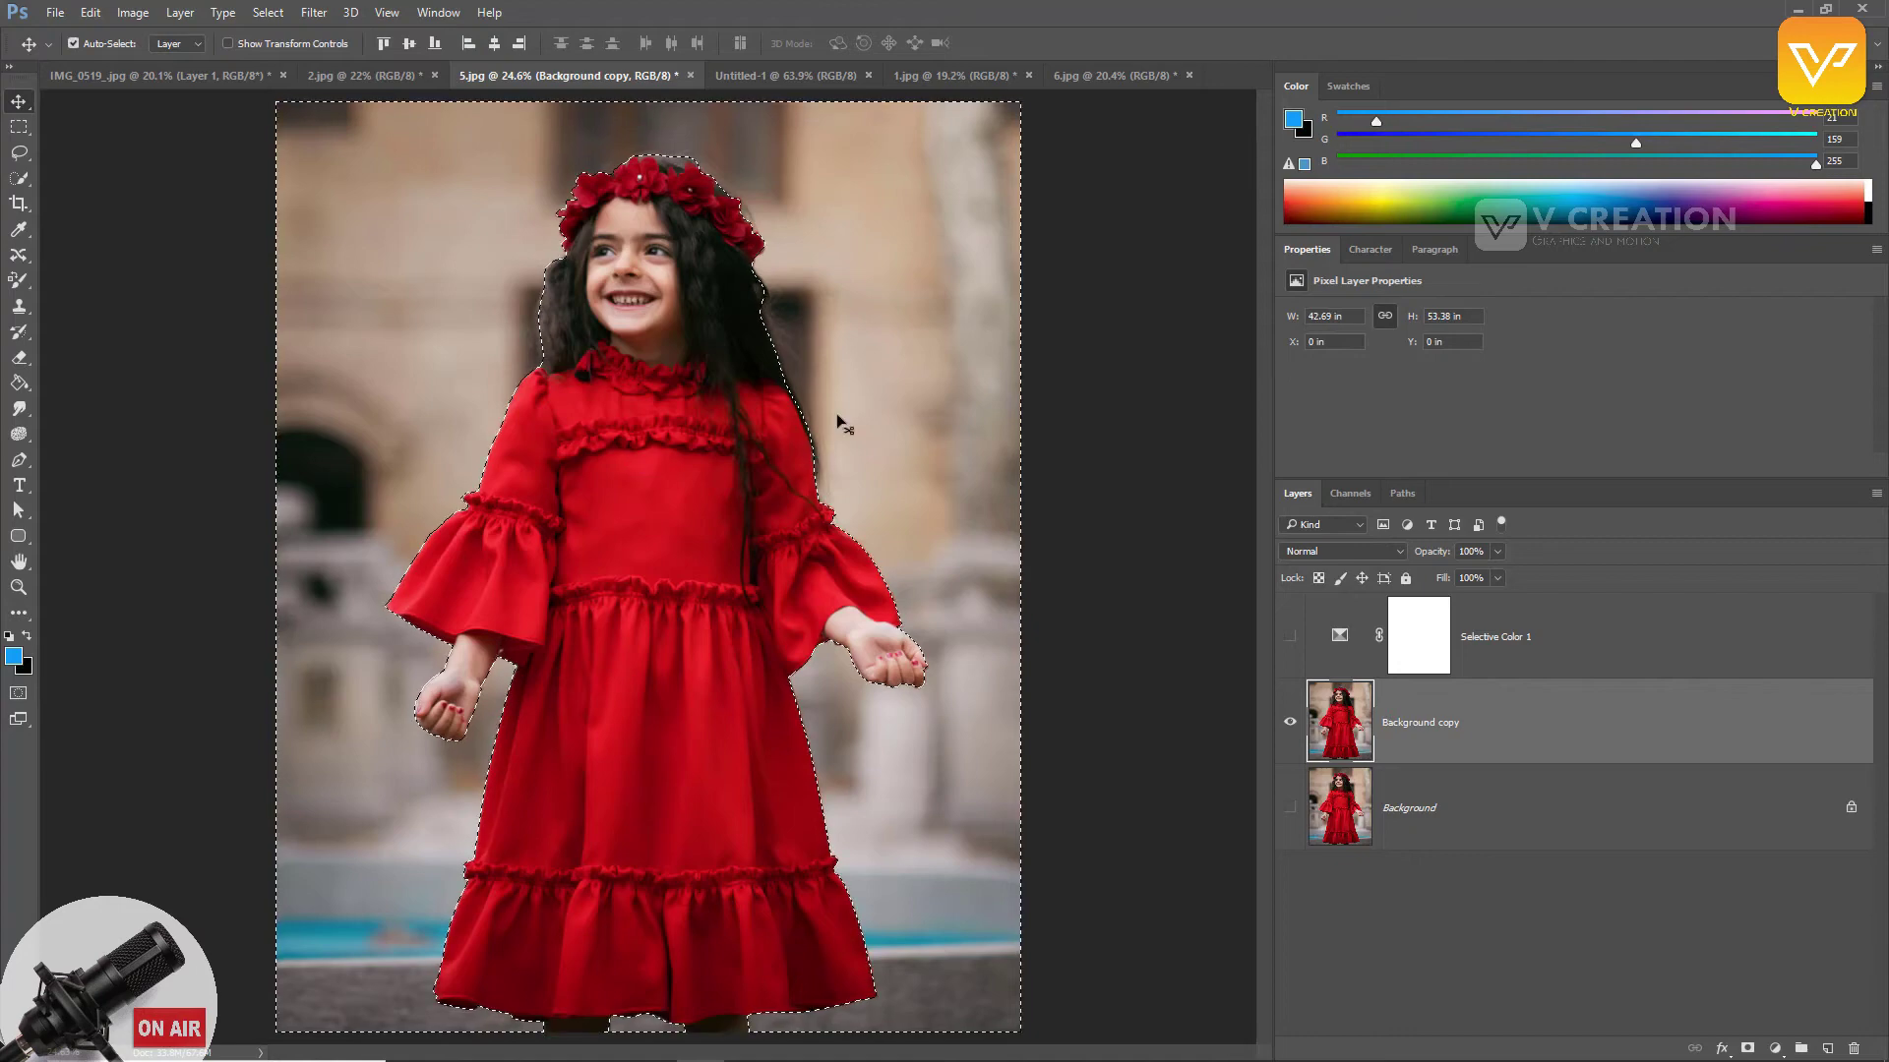
key("ctrl+shift+i")
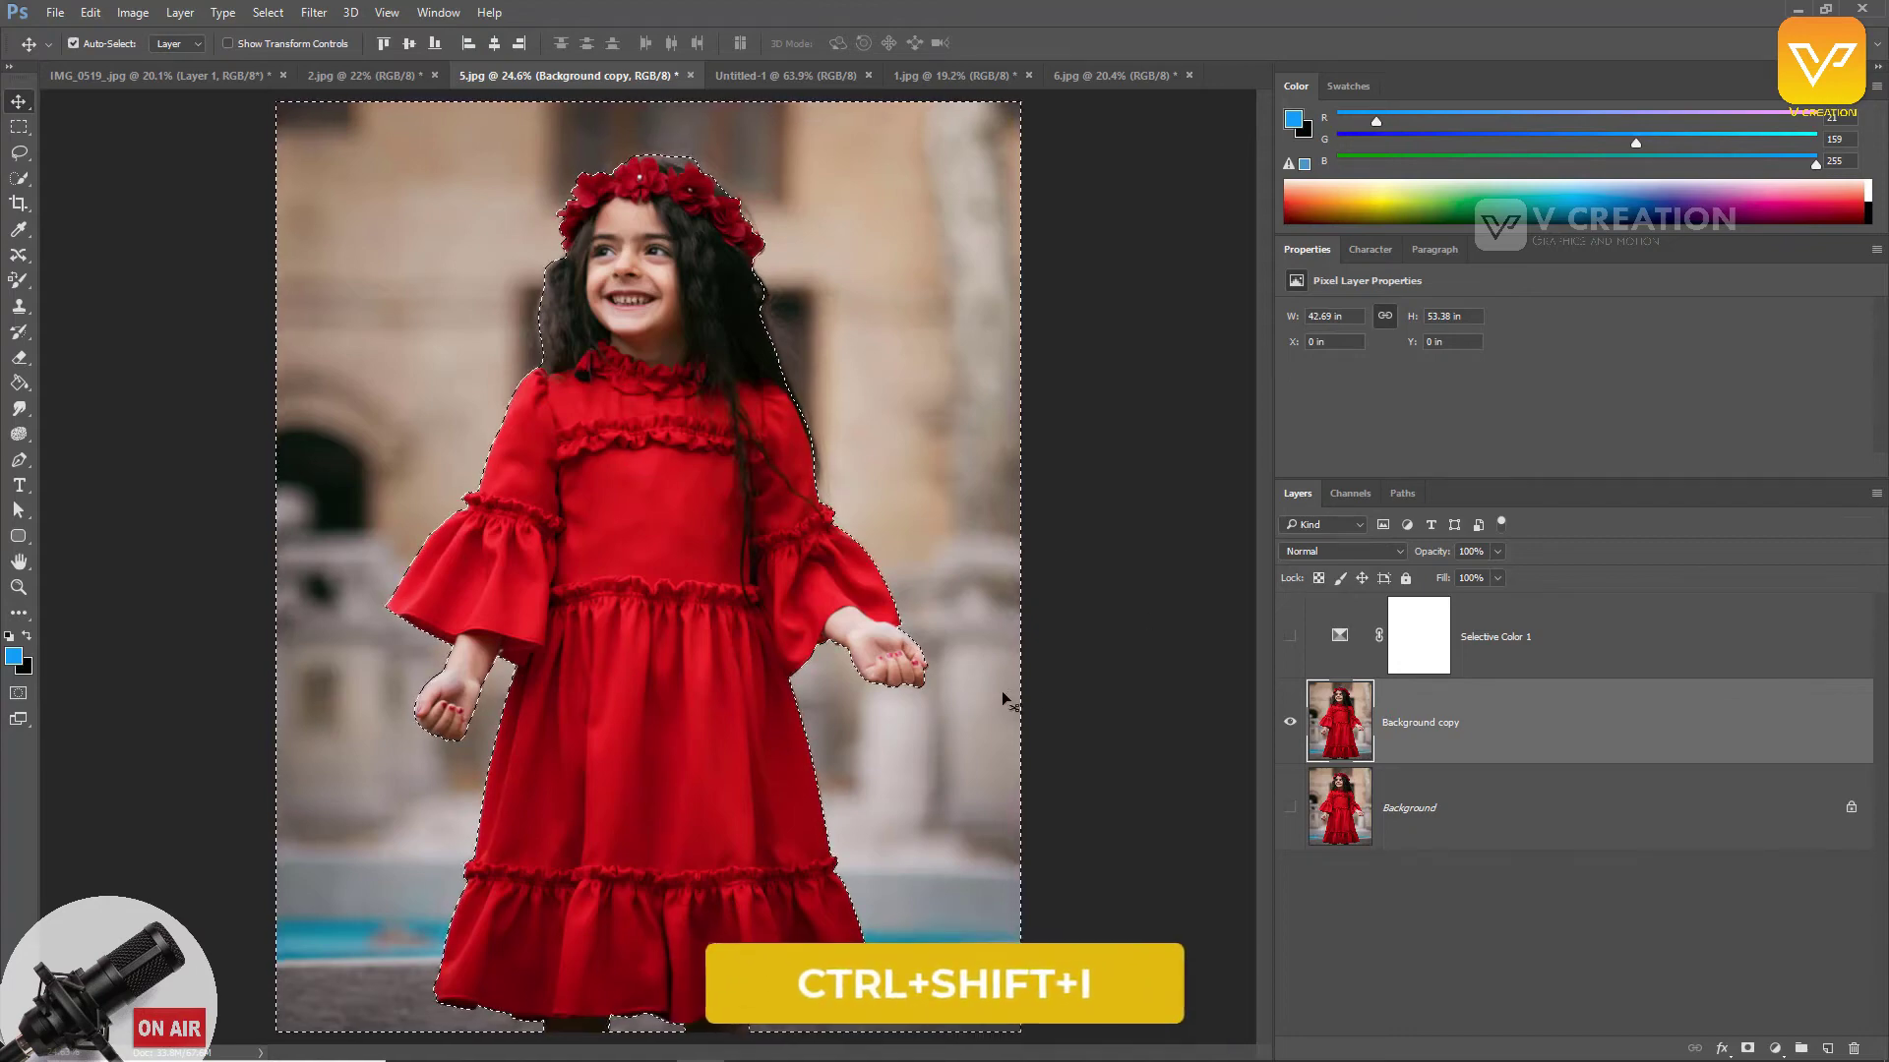
key("Delete")
key("ctrl+d")
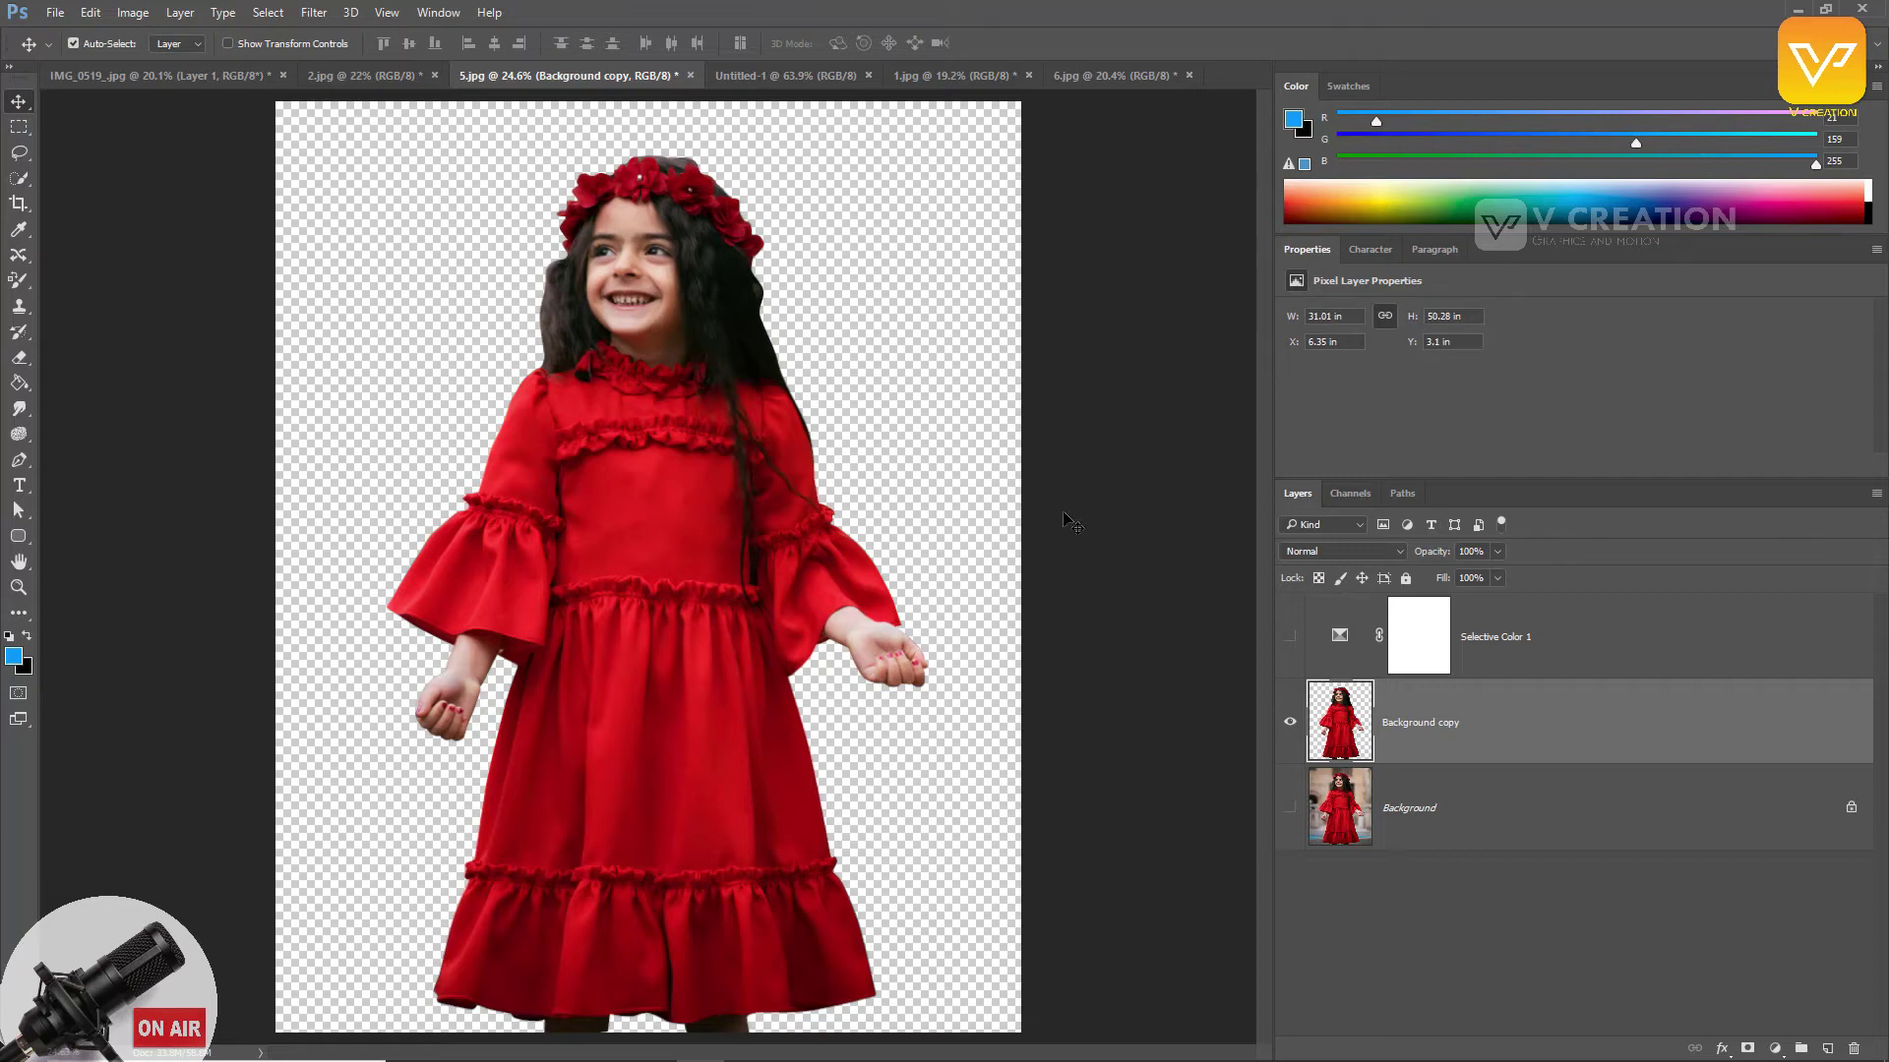
Step: Show the Selective Color 1 layer and bring the tile image from 7.jpg into 5.jpg beneath the girl cutout
left_click(1290, 639)
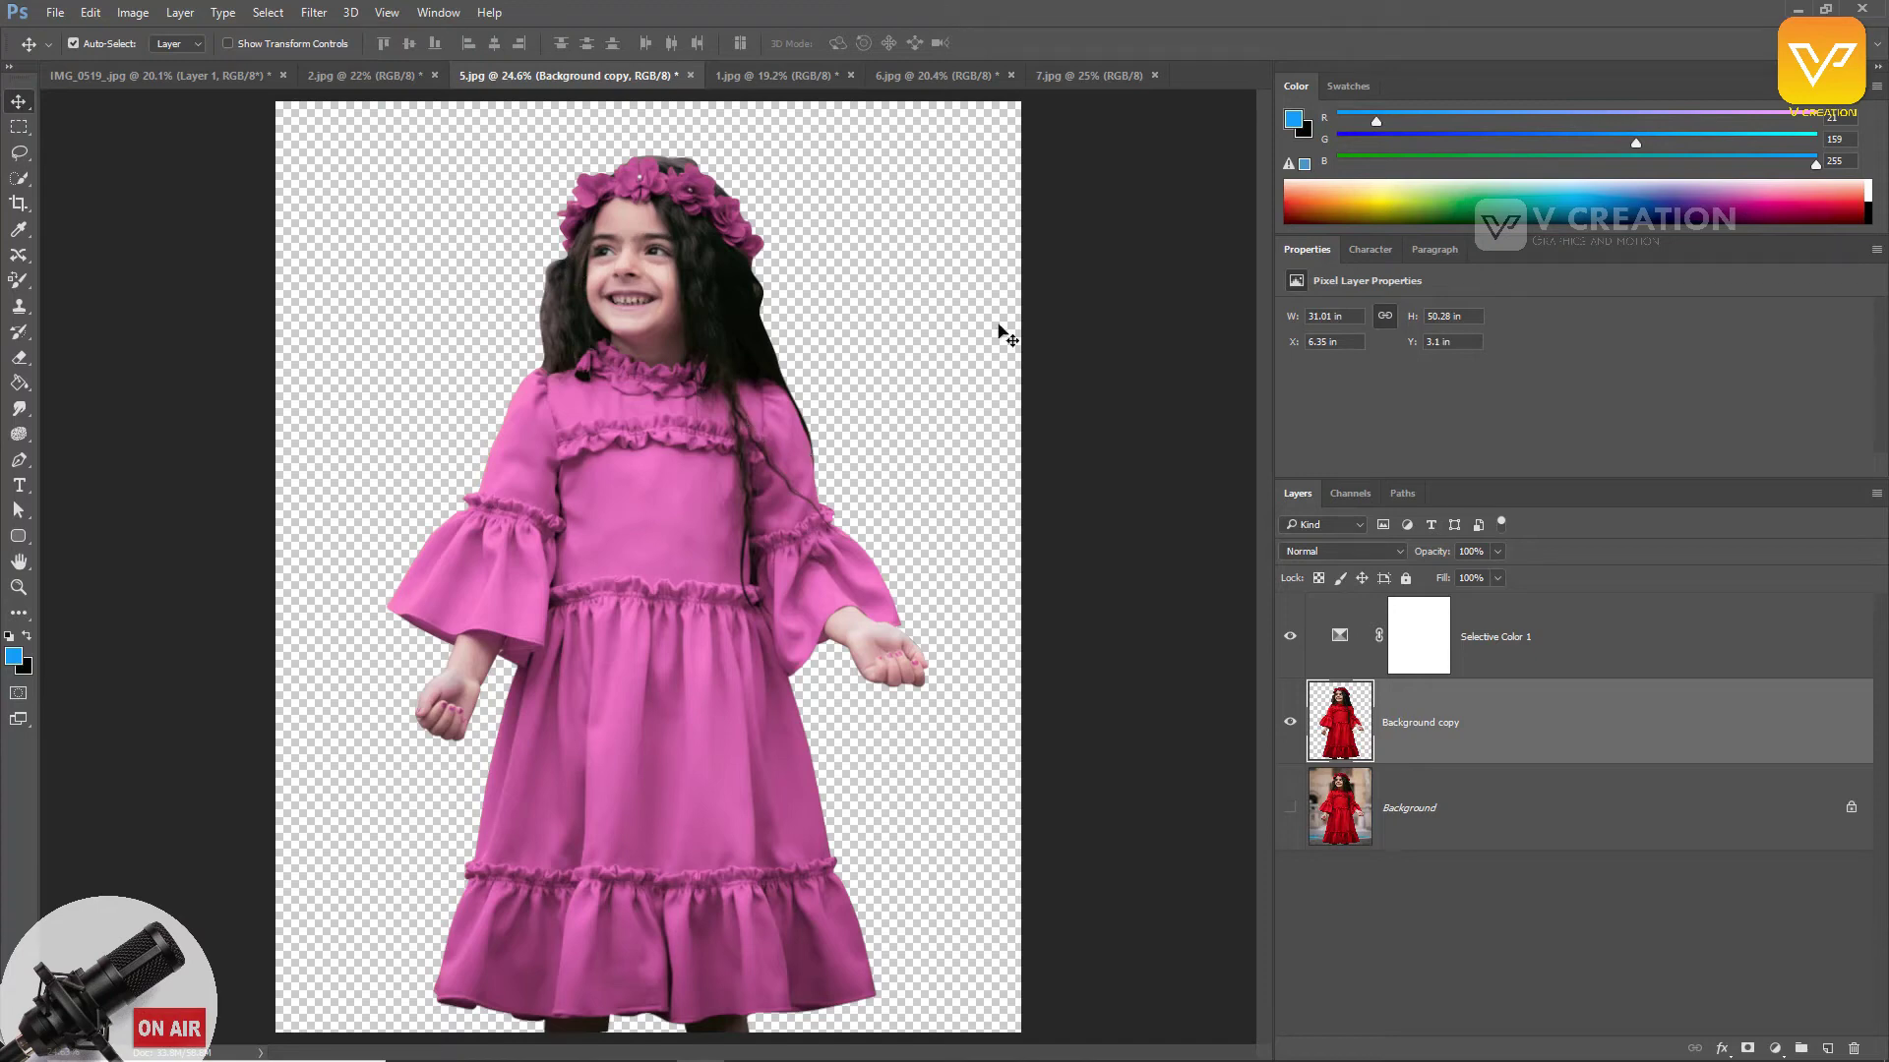
left_click(1060, 79)
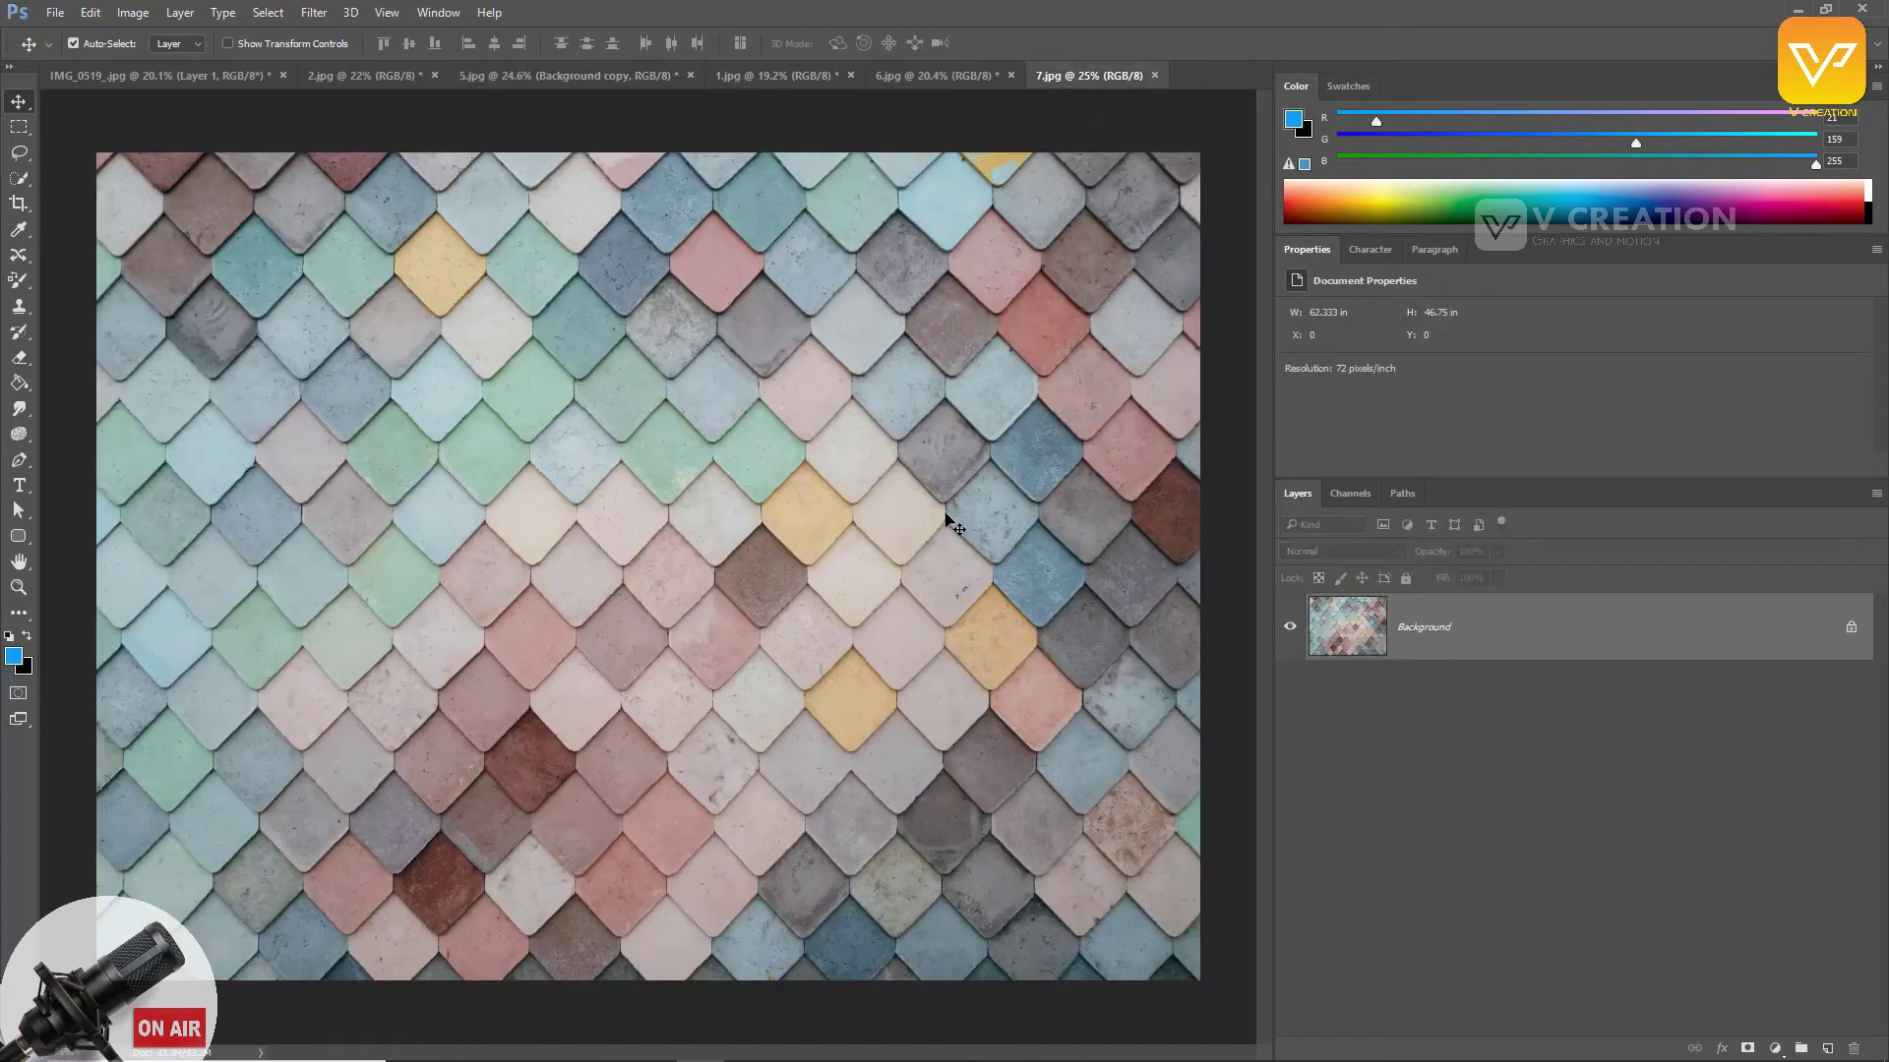
left_click_drag(956, 521, 688, 300)
key("ctrl+bracketleft")
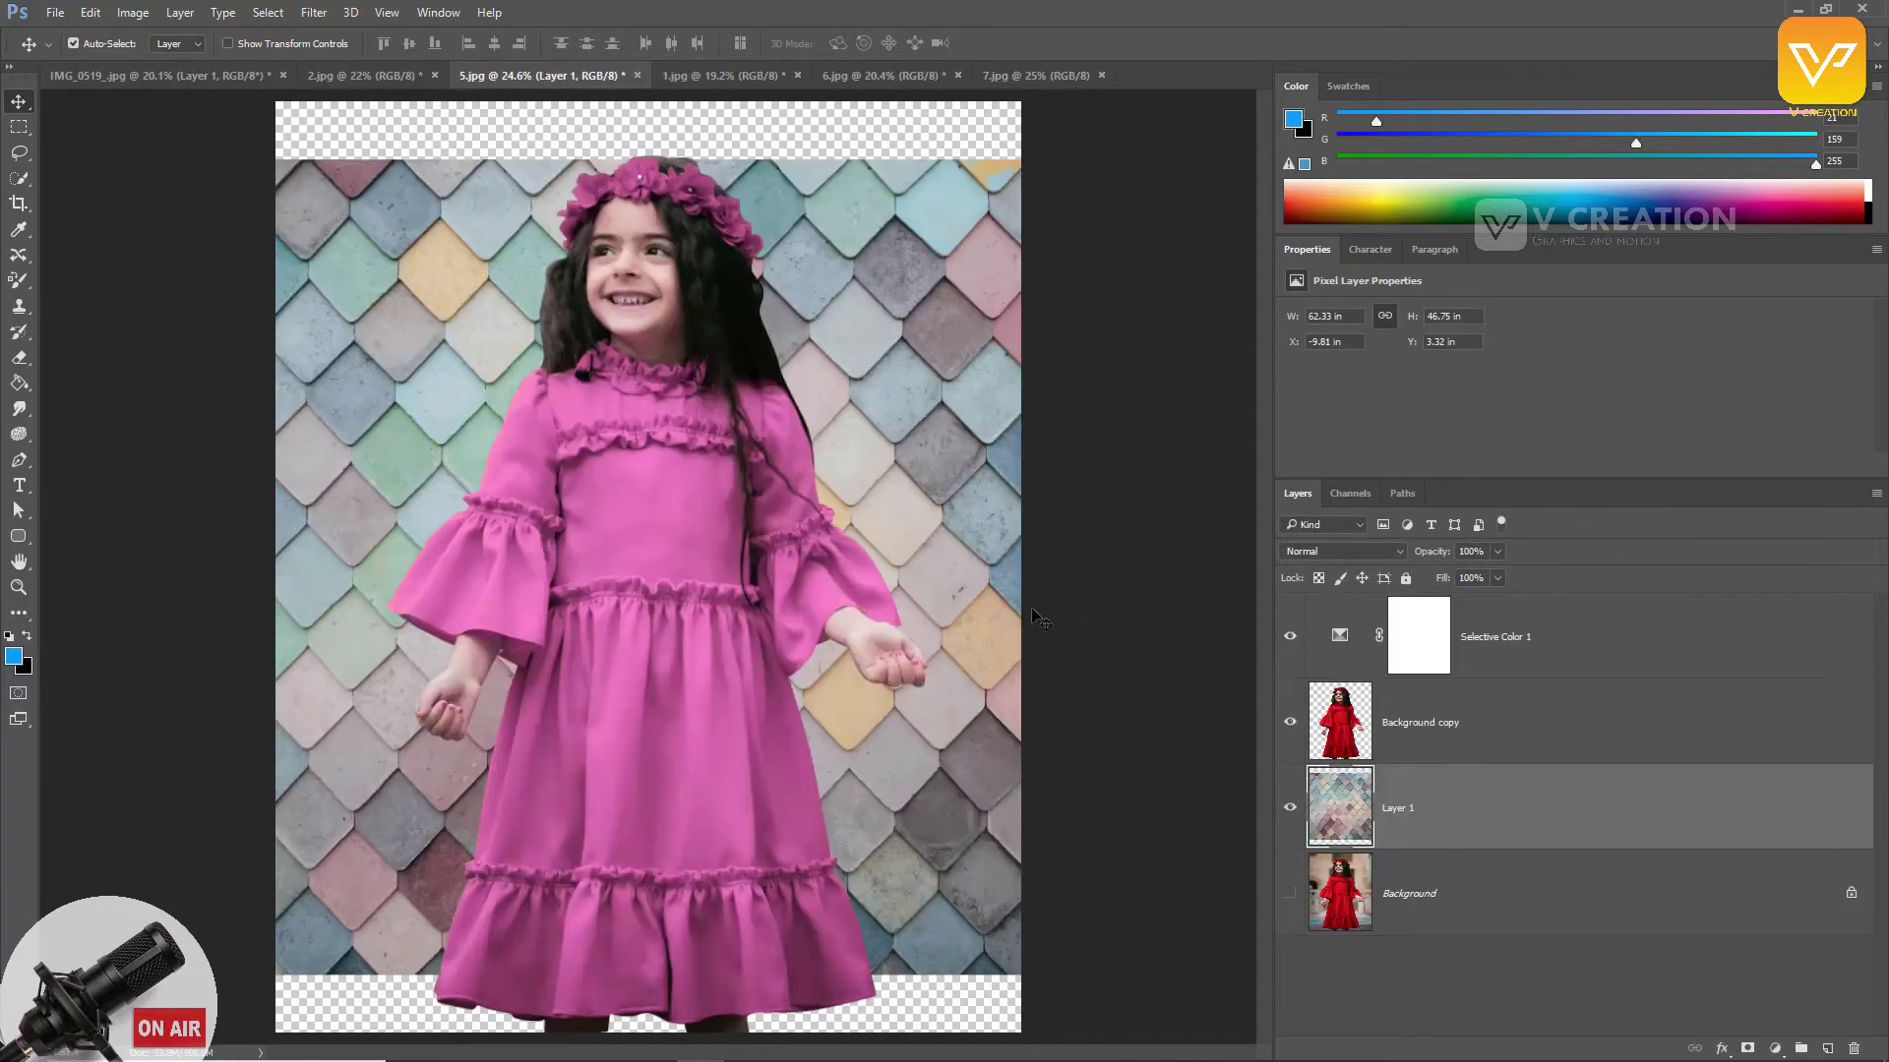
Step: Enlarge the tile layer to about 74.36 × 55.76 in so it covers the whole canvas
key("ctrl+t")
left_click_drag(1191, 977, 1297, 1054)
key("Return")
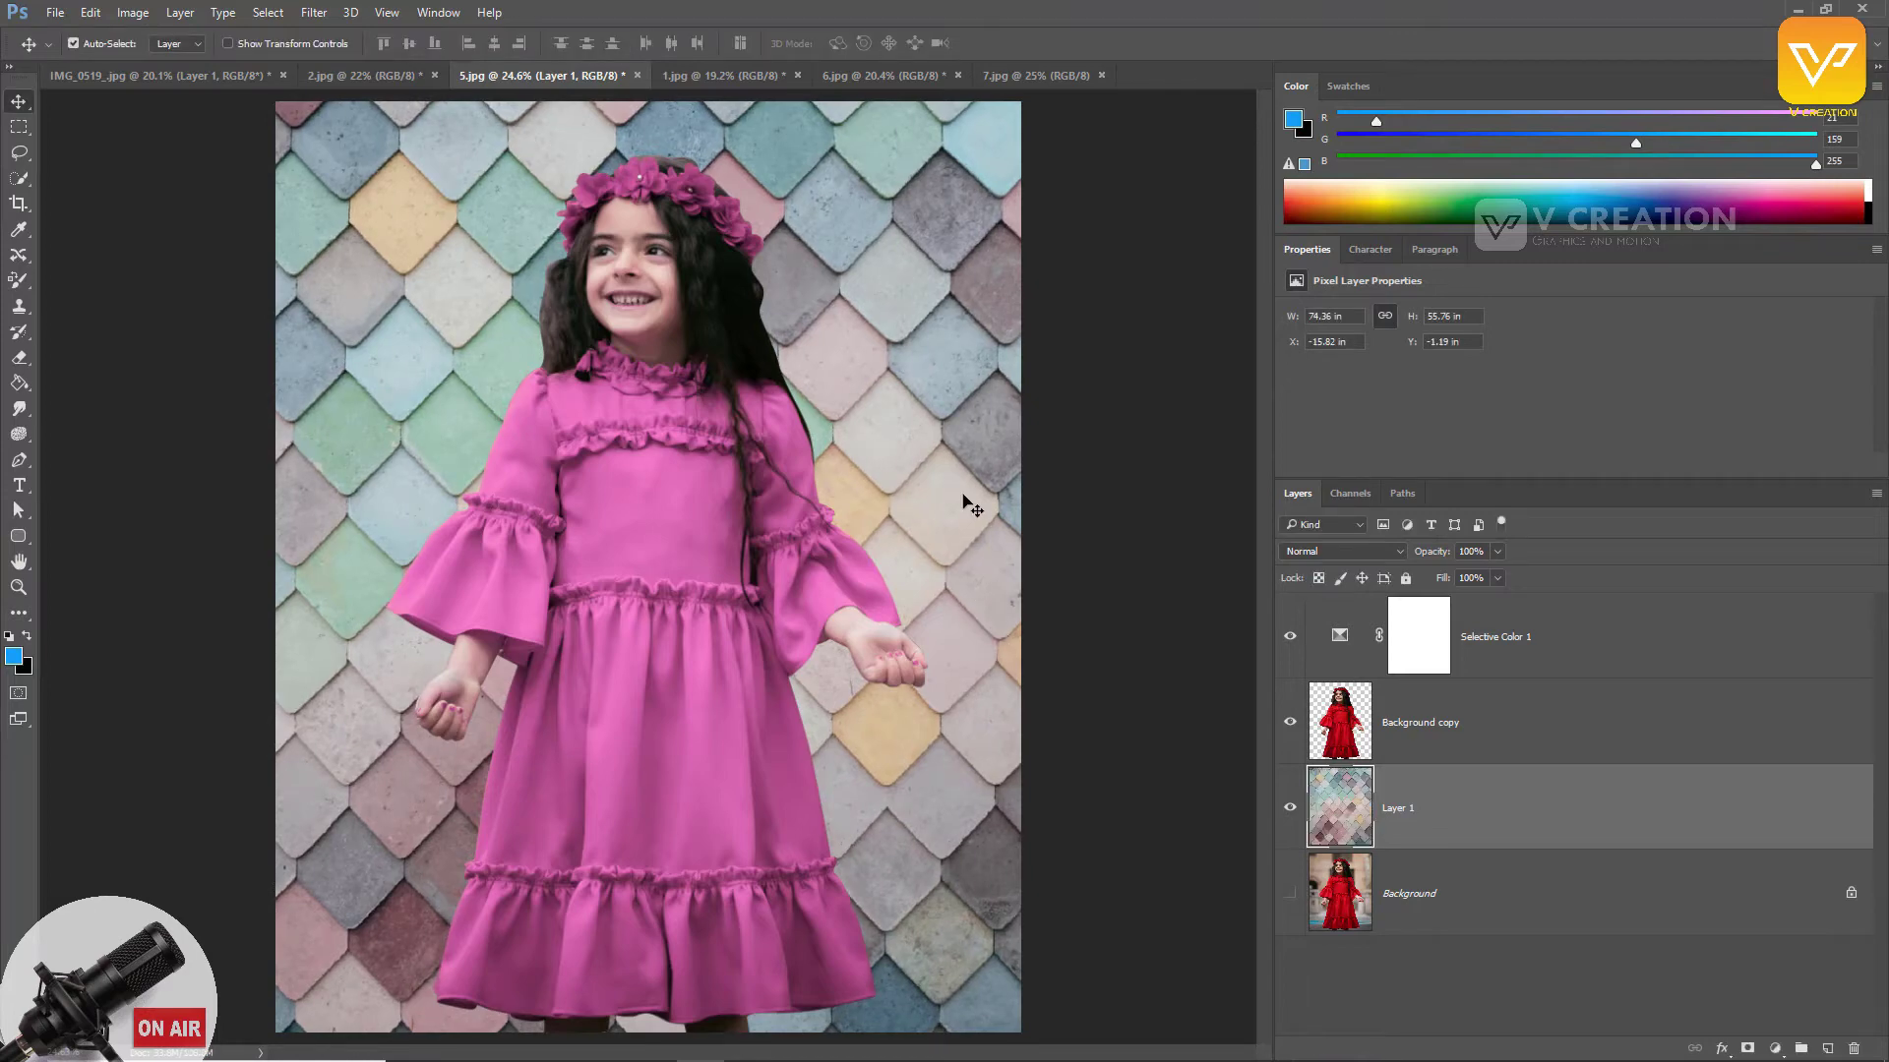
Step: Crop the bottom of the canvas up to the dress hem so the girl's legs are cut off
left_click(1336, 756)
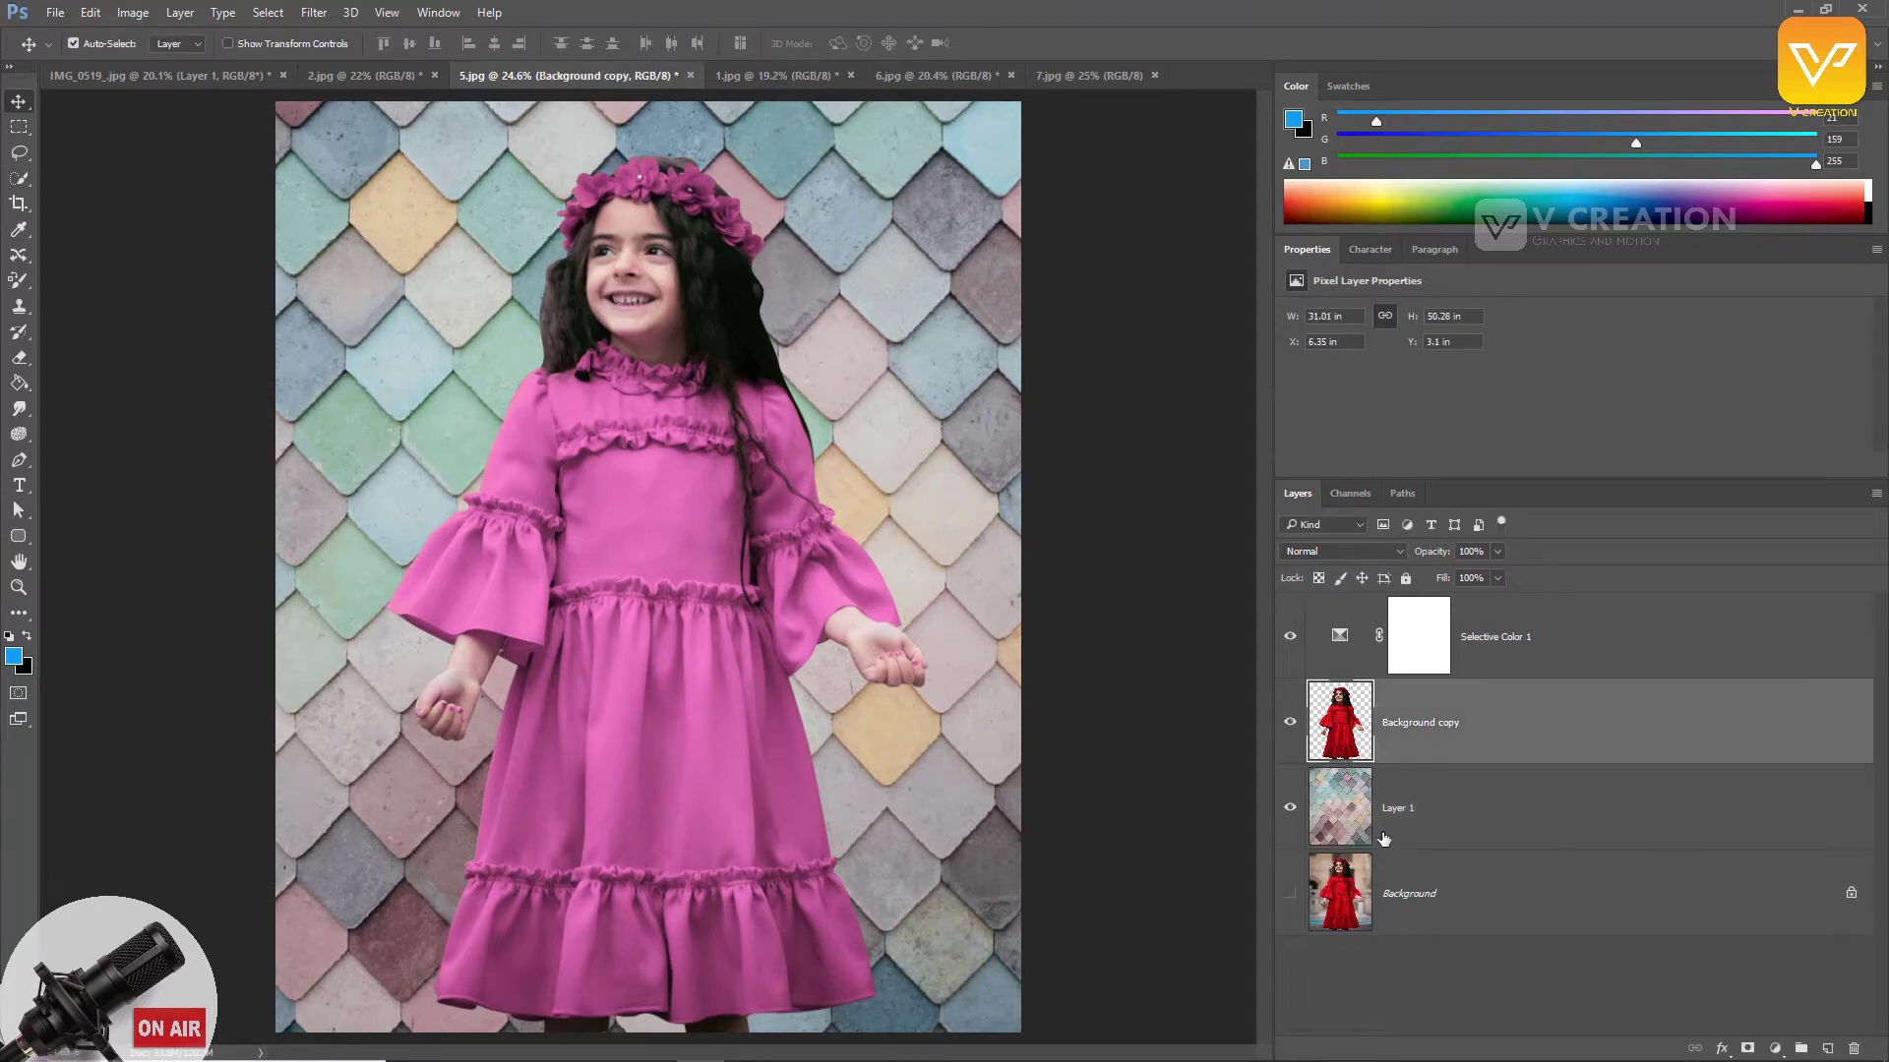
key("c")
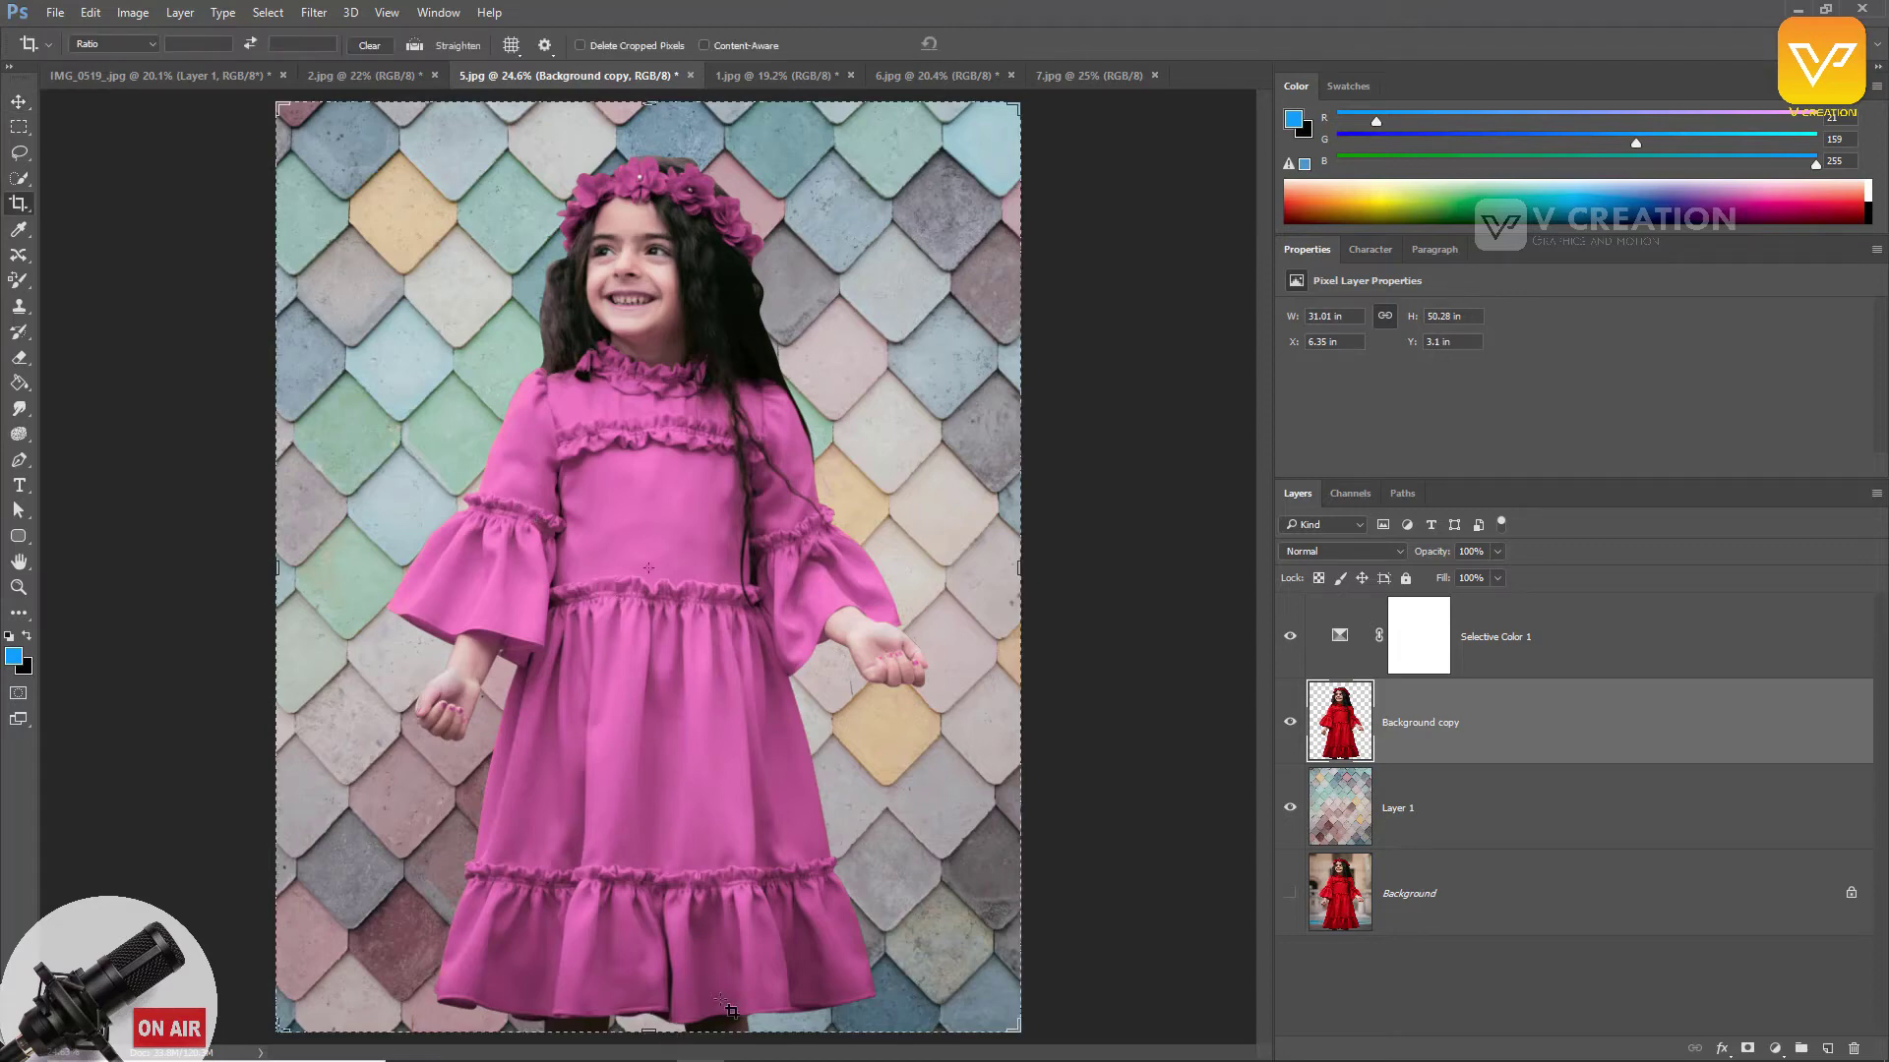
key("z")
left_click_drag(605, 949, 630, 779)
scroll(640, 772, "down", 3)
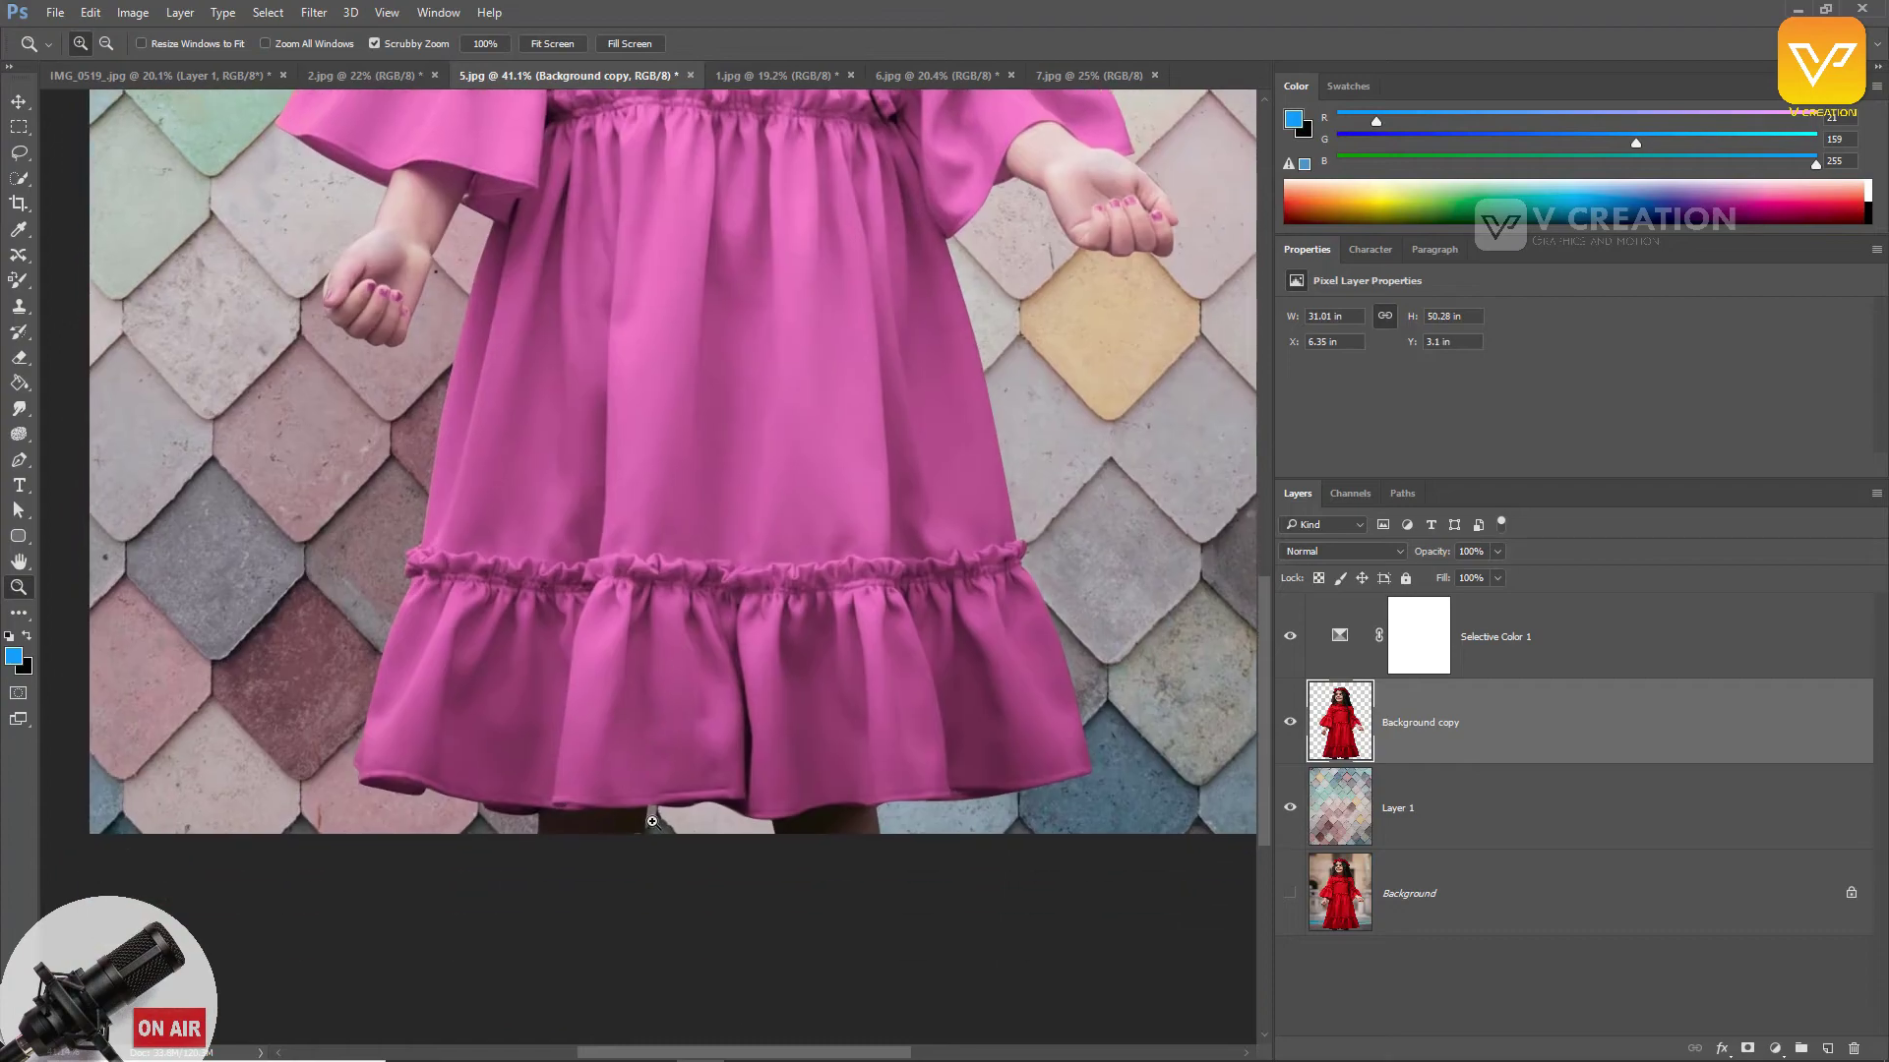
key("ctrl+0")
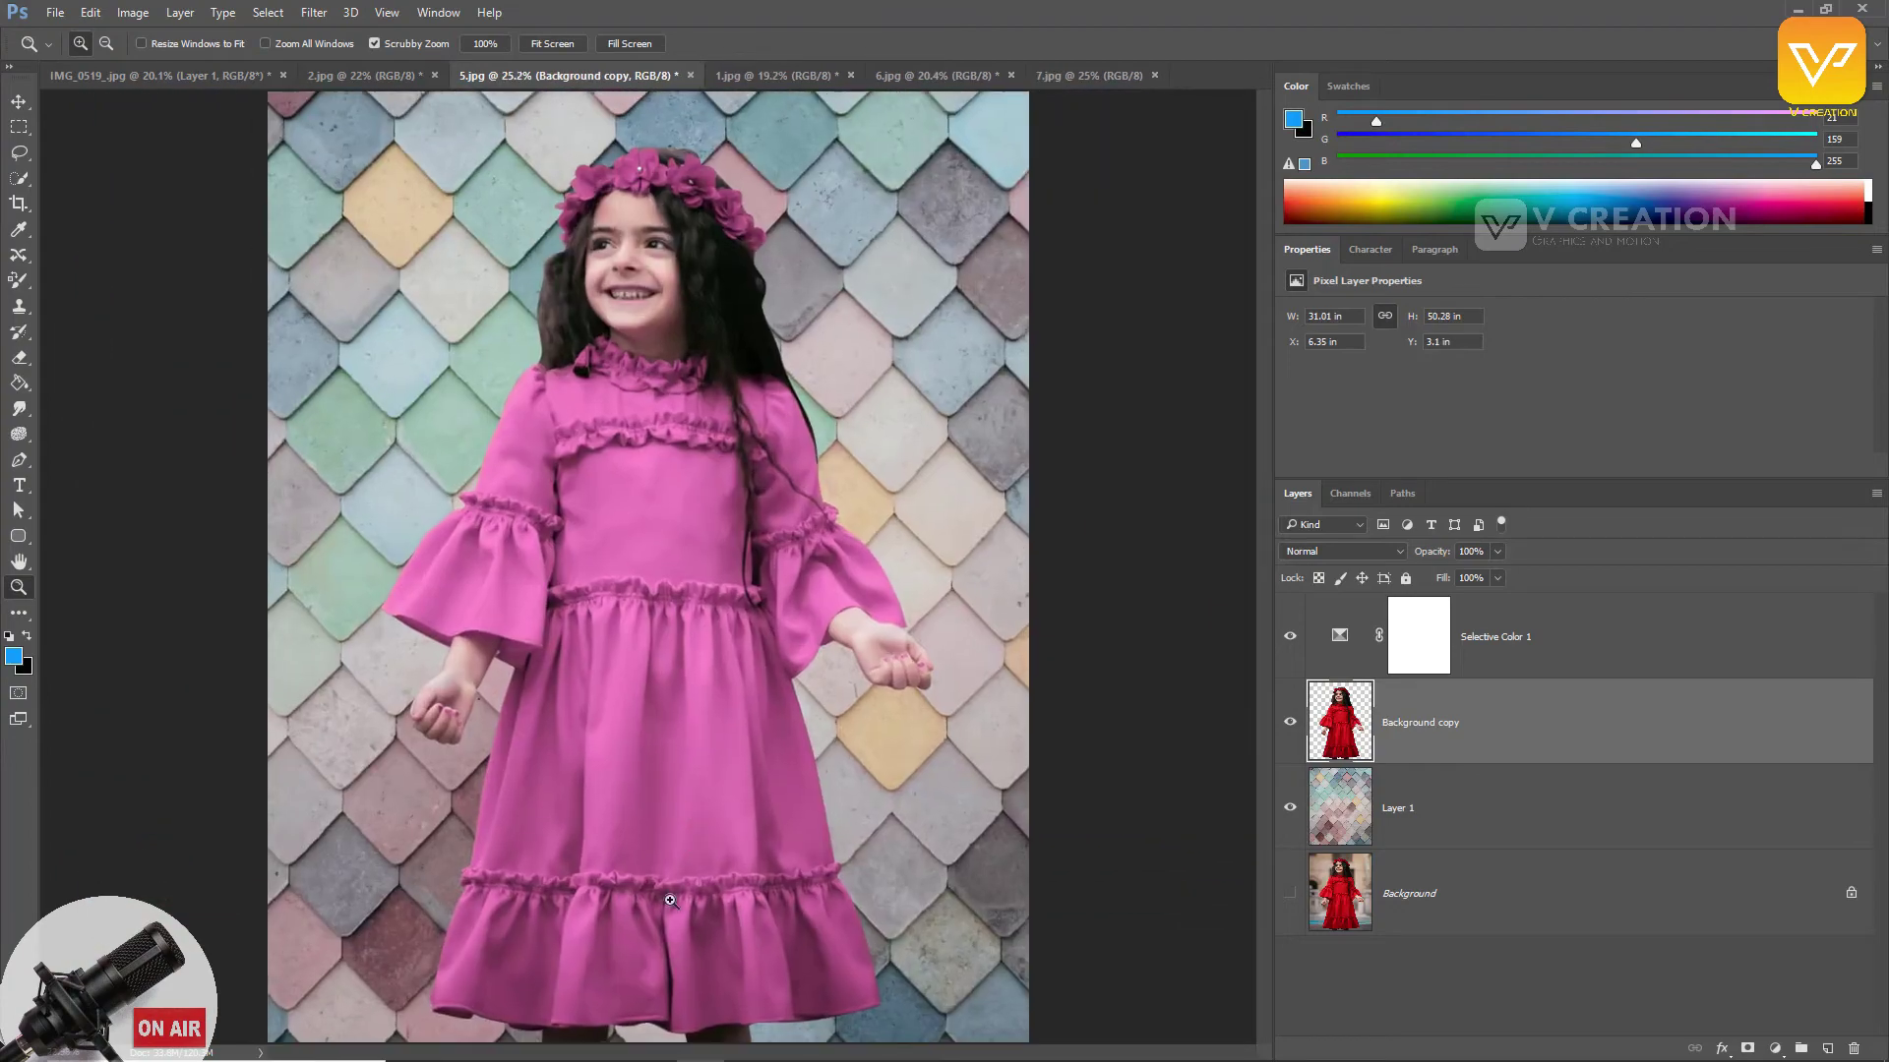
key("c")
left_click_drag(648, 1032, 649, 1012)
mouse_move(706, 229)
left_mouse_down()
mouse_move(703, 133)
mouse_move(718, 197)
left_mouse_up()
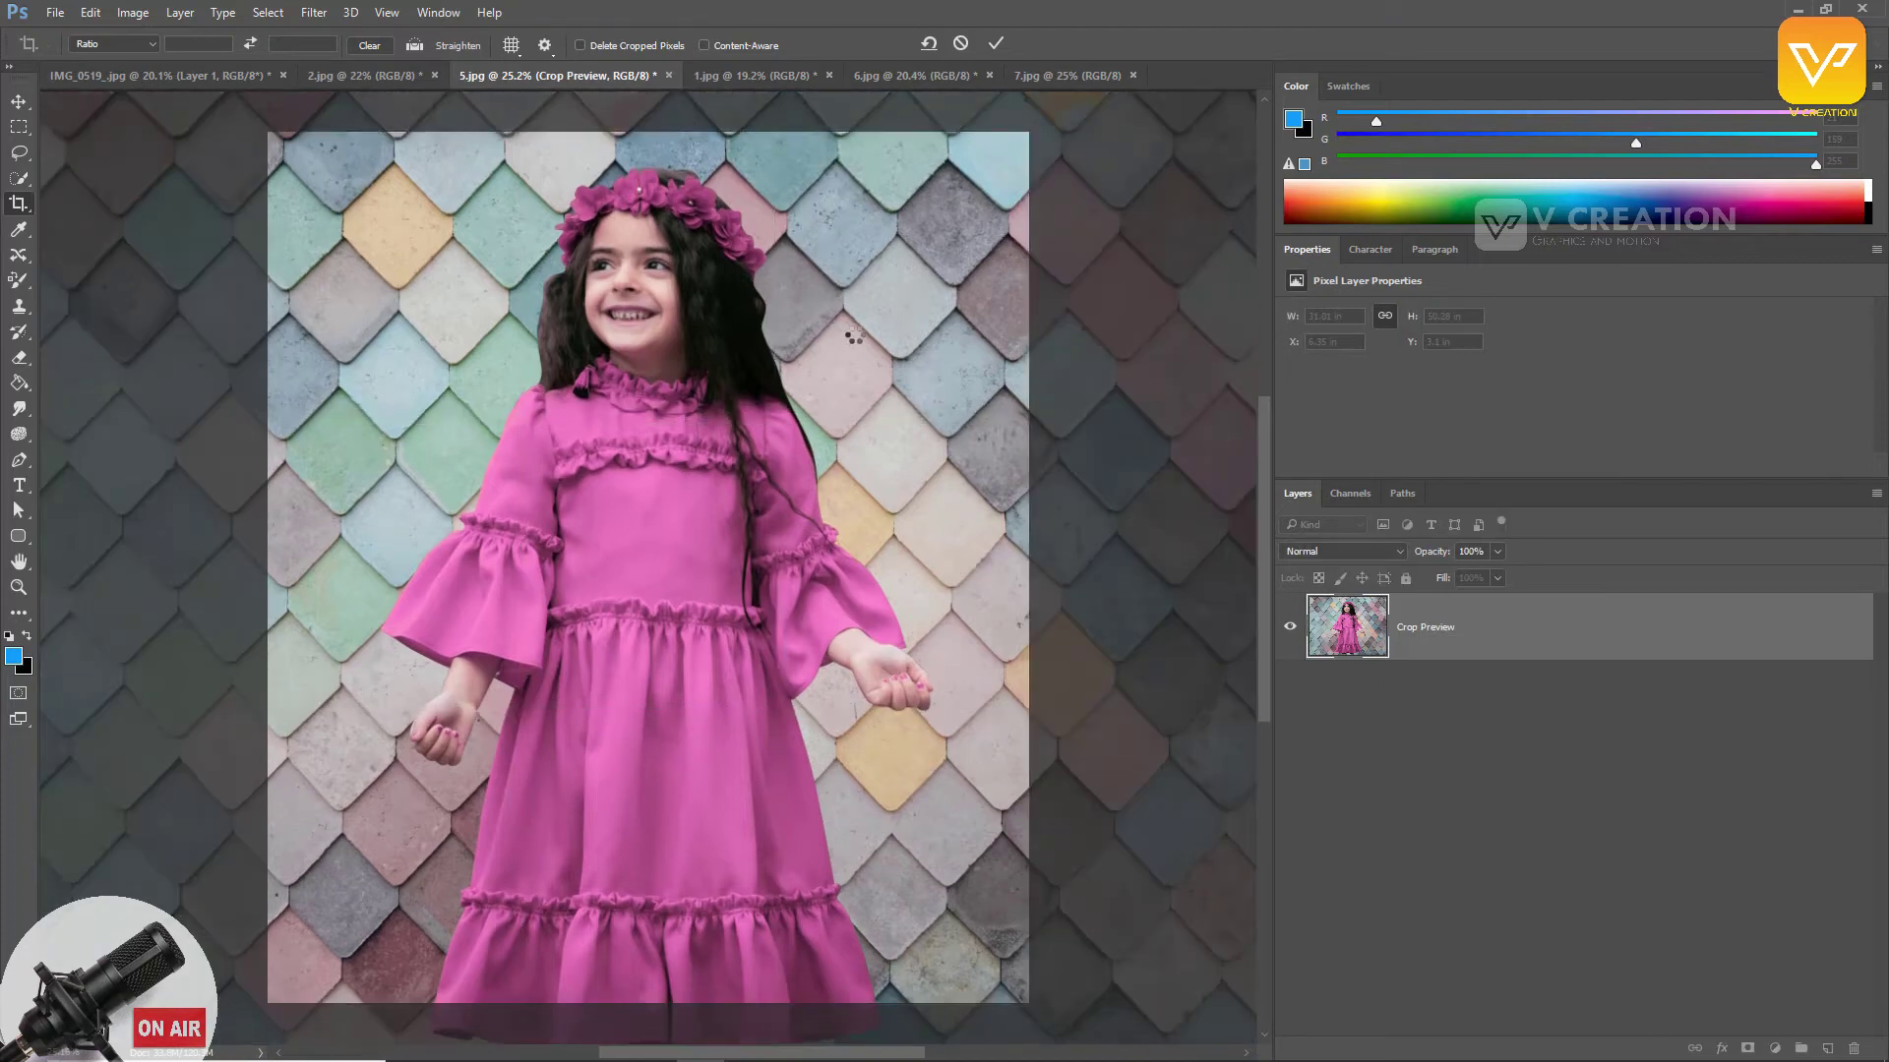
key("v")
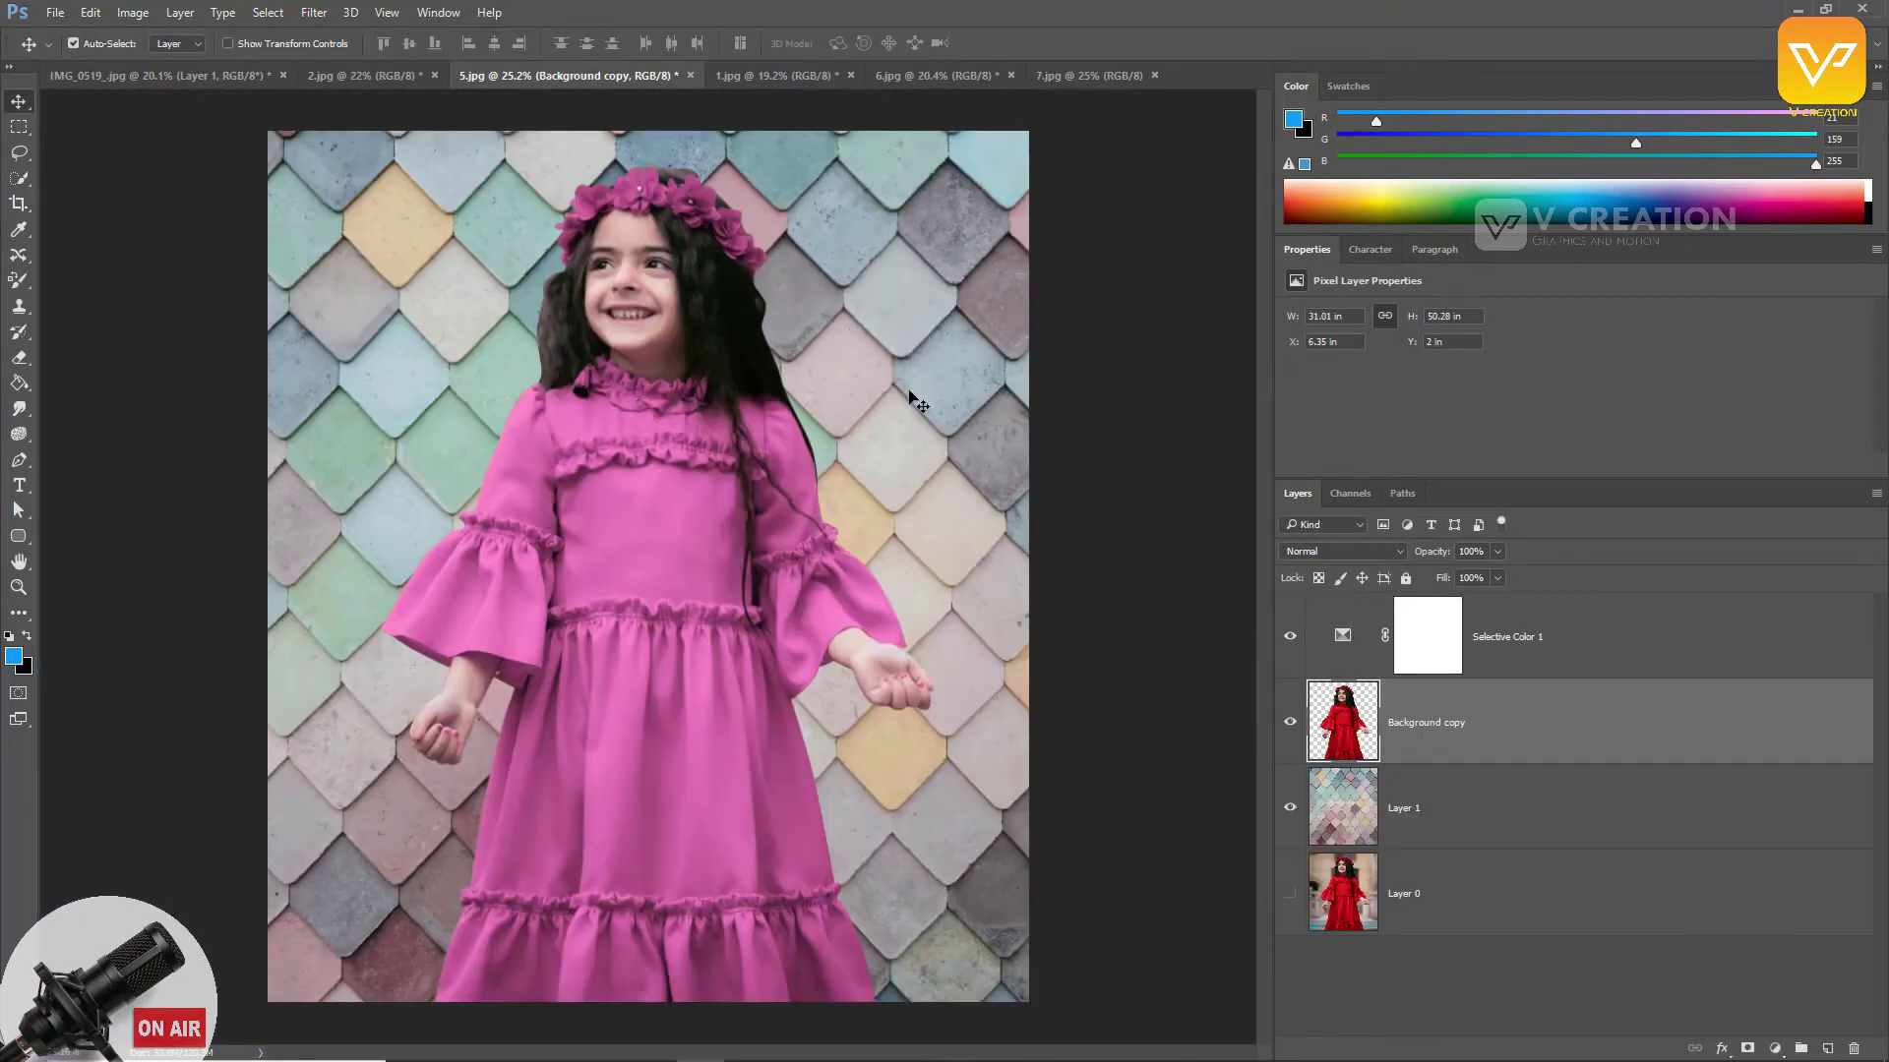
Step: Select Layer 1 and toggle the tile background's visibility off and on
left_click(1323, 812)
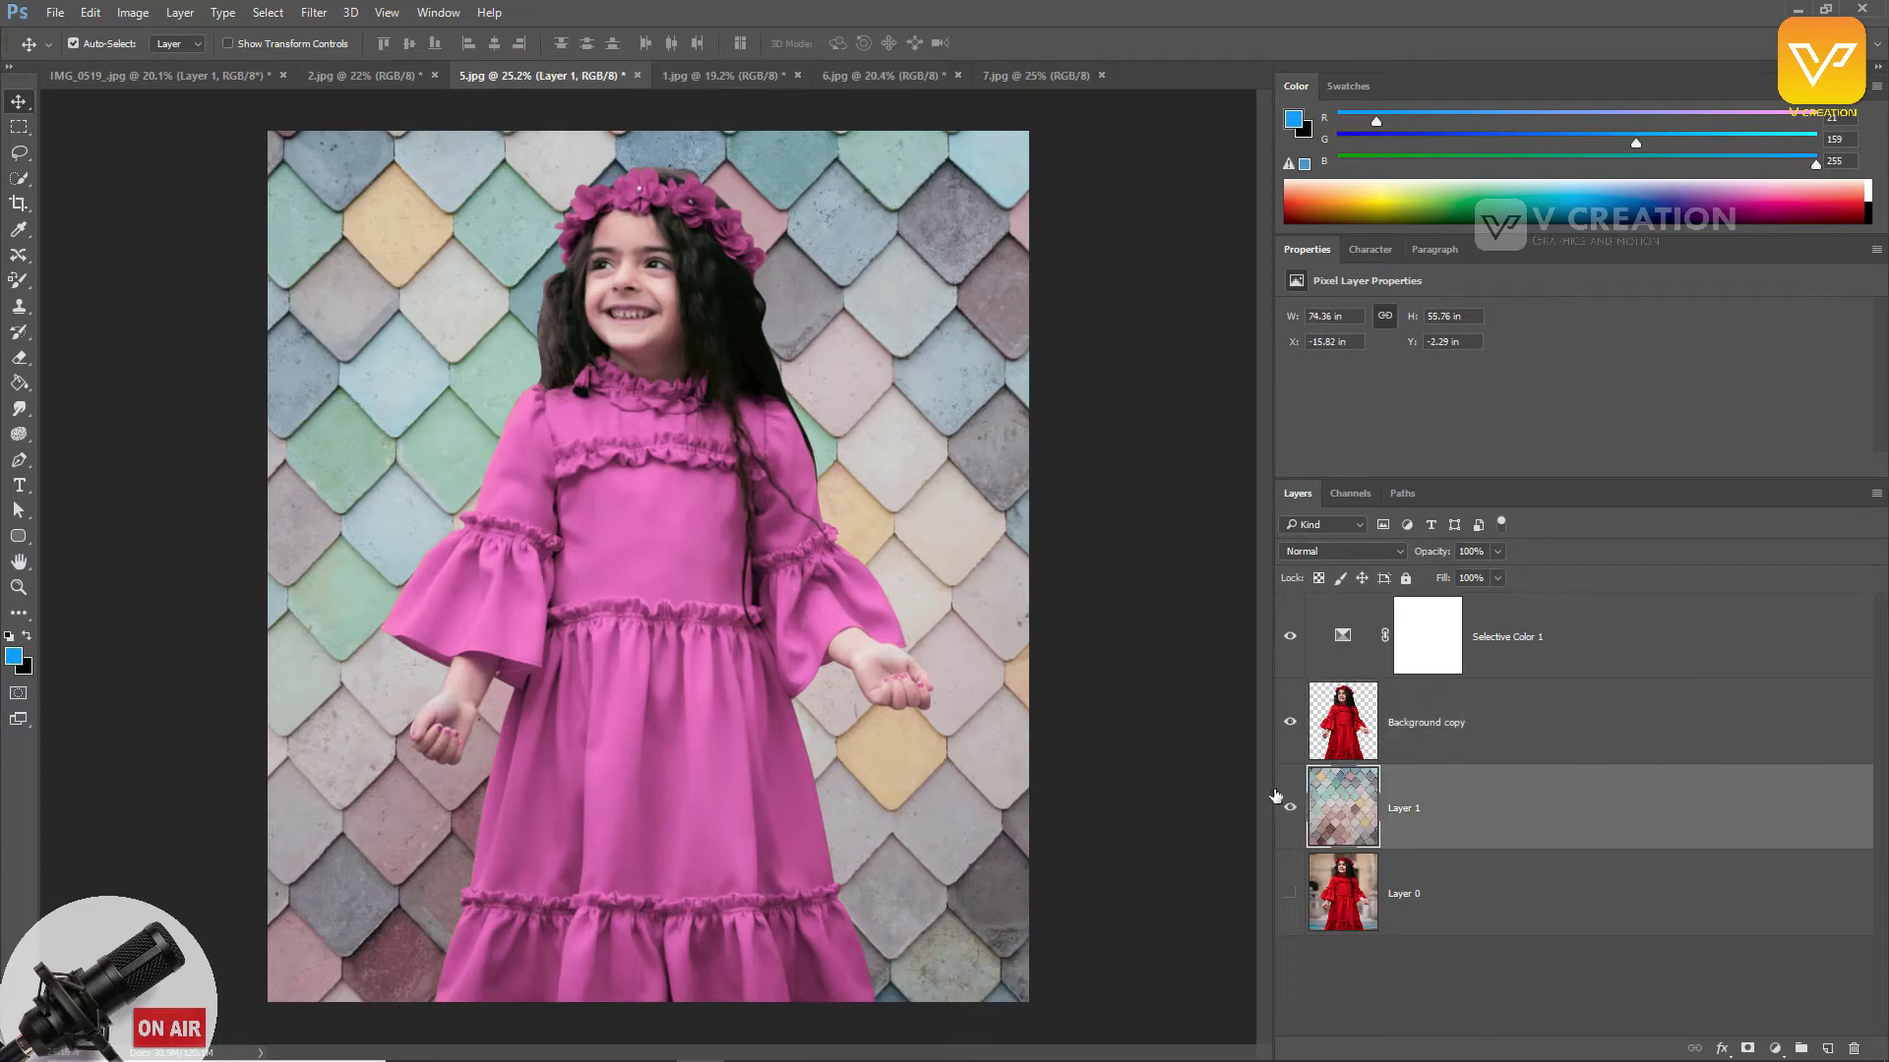
left_click(1289, 816)
left_click(1290, 817)
Step: Add a Drop Shadow effect to the Background copy layer, keeping the girl in view beside the style settings
left_click_drag(1361, 729, 1526, 916)
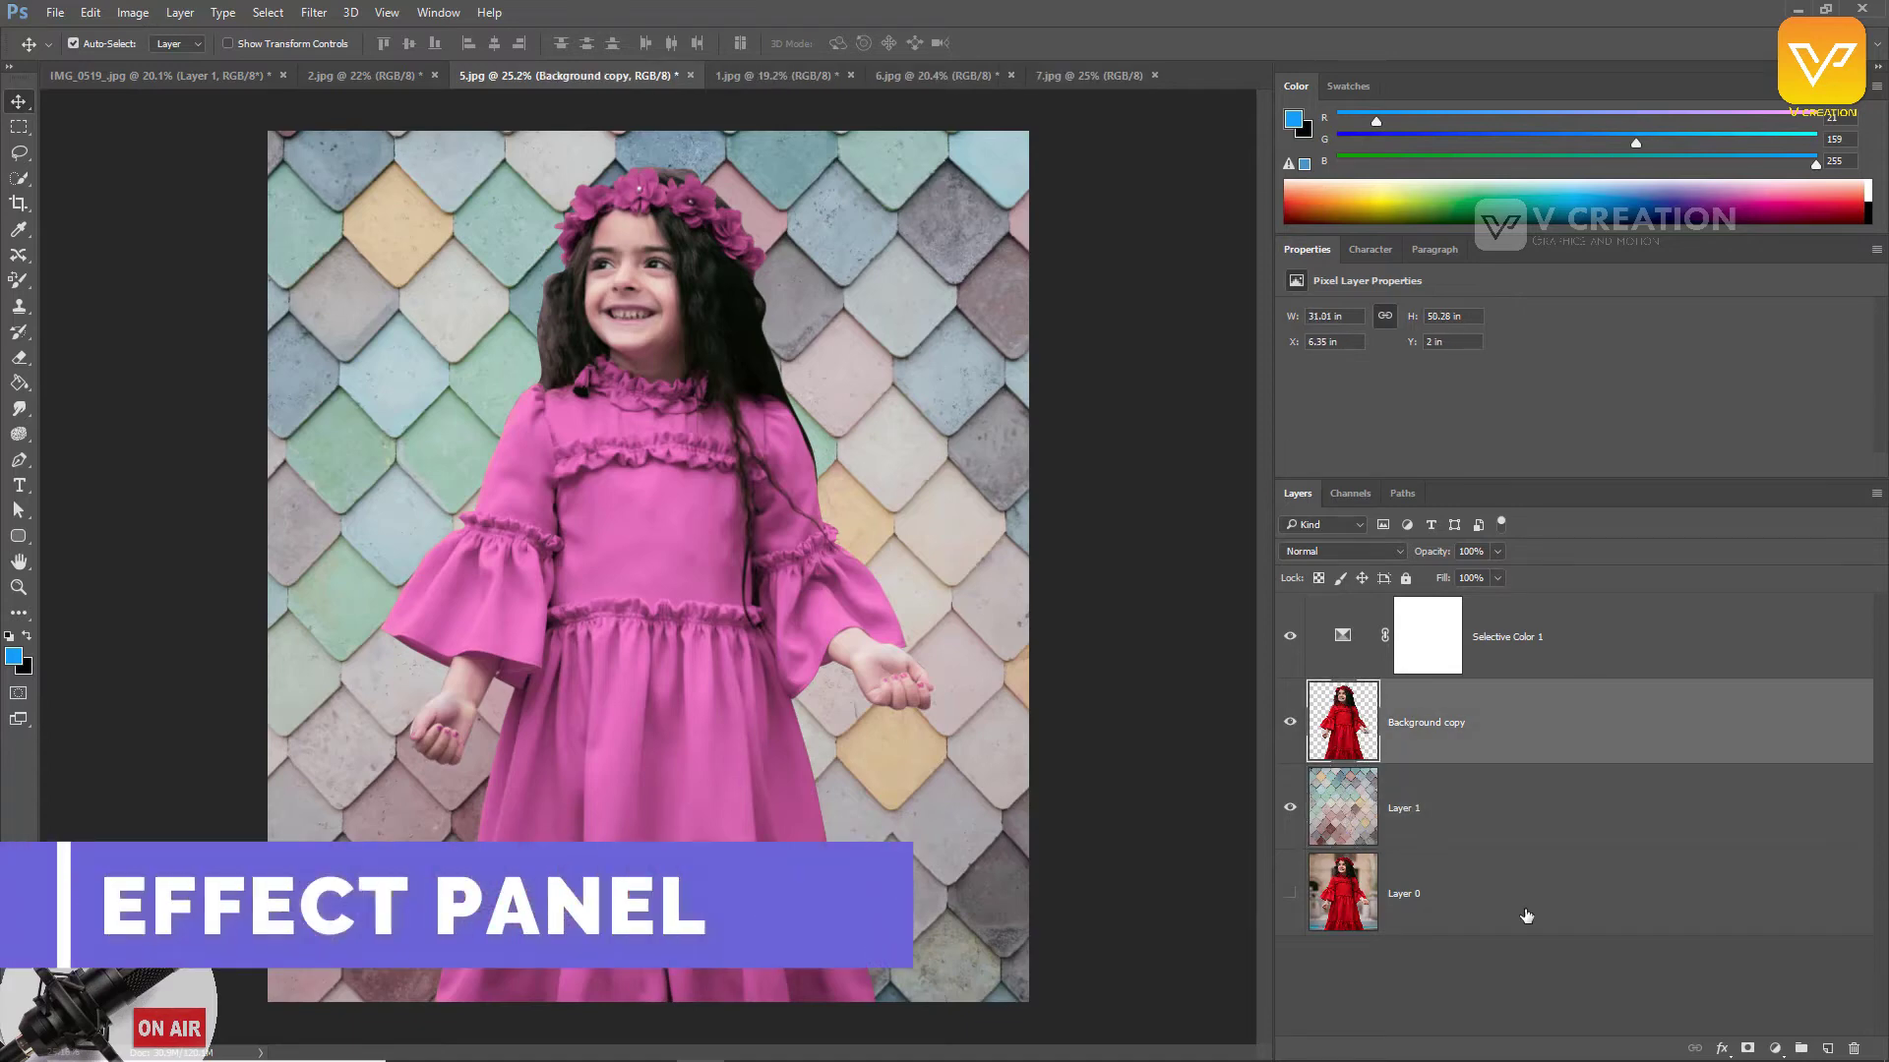
left_click(1720, 1048)
left_click(1246, 595)
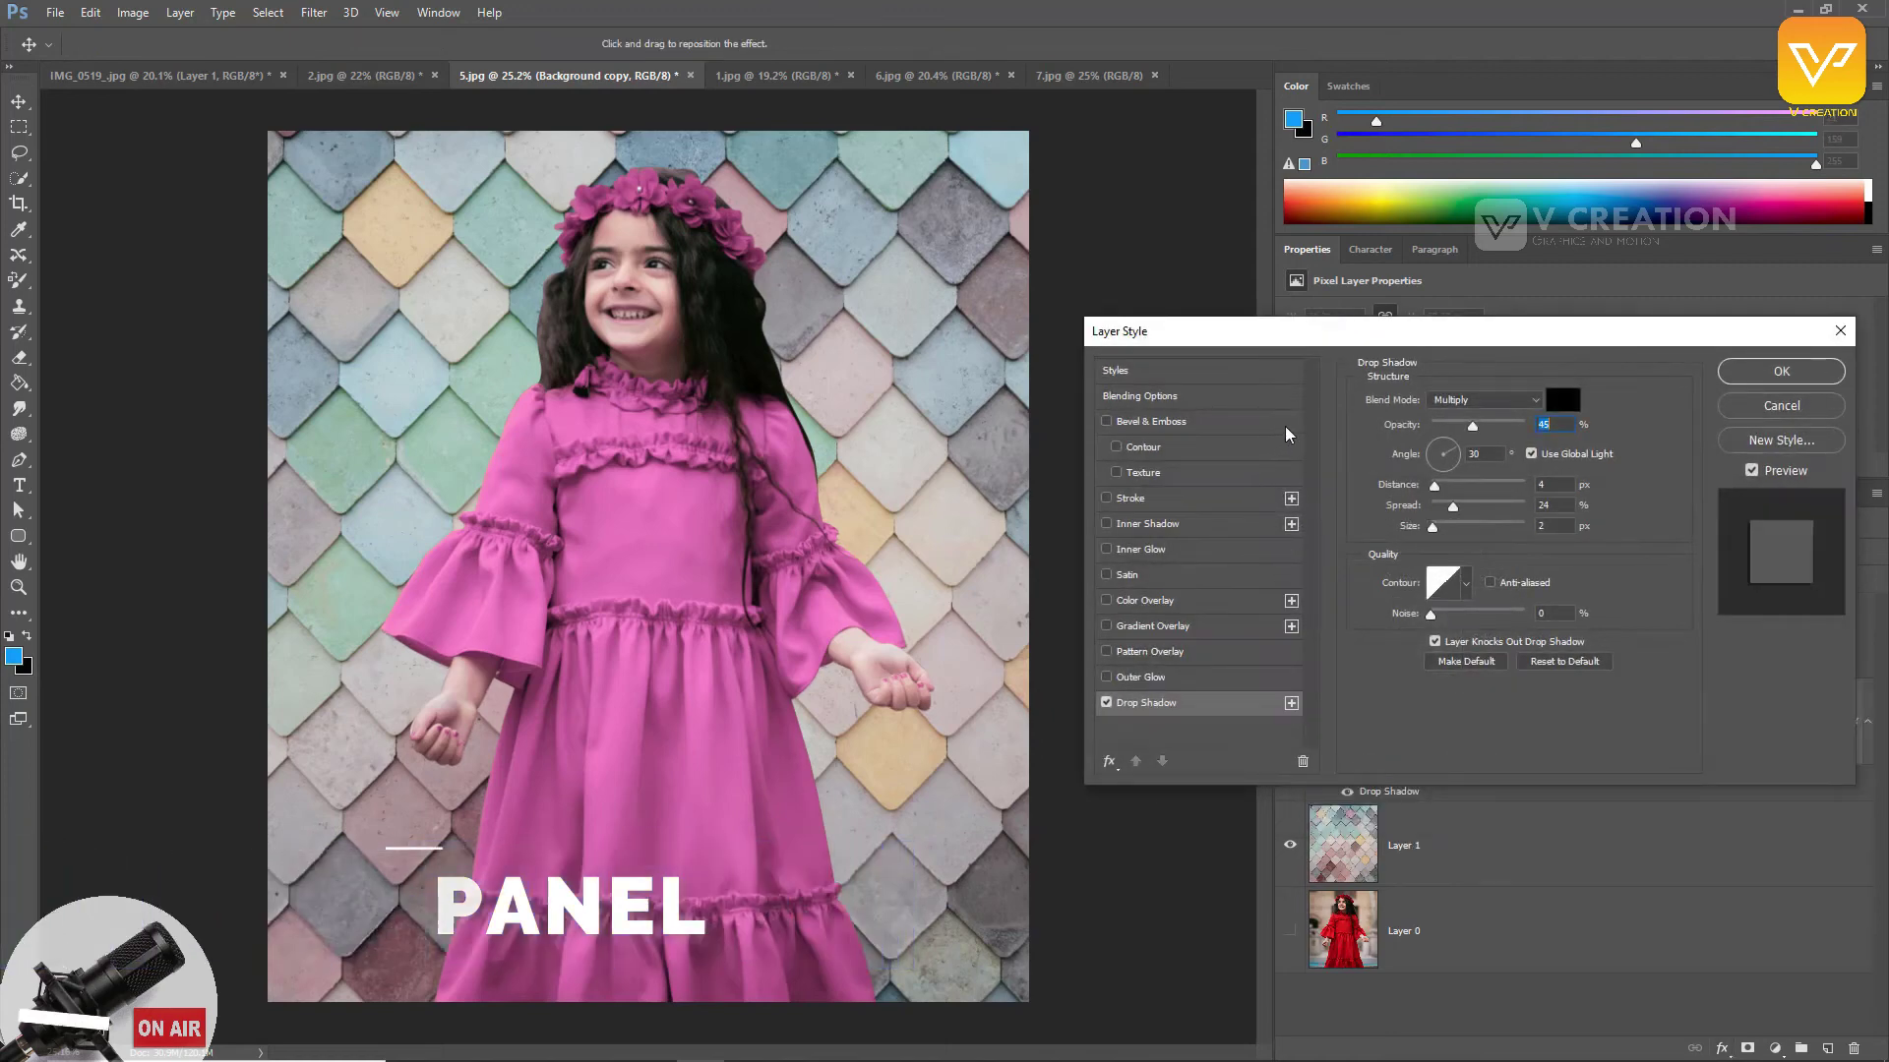
left_click_drag(1426, 340, 1288, 306)
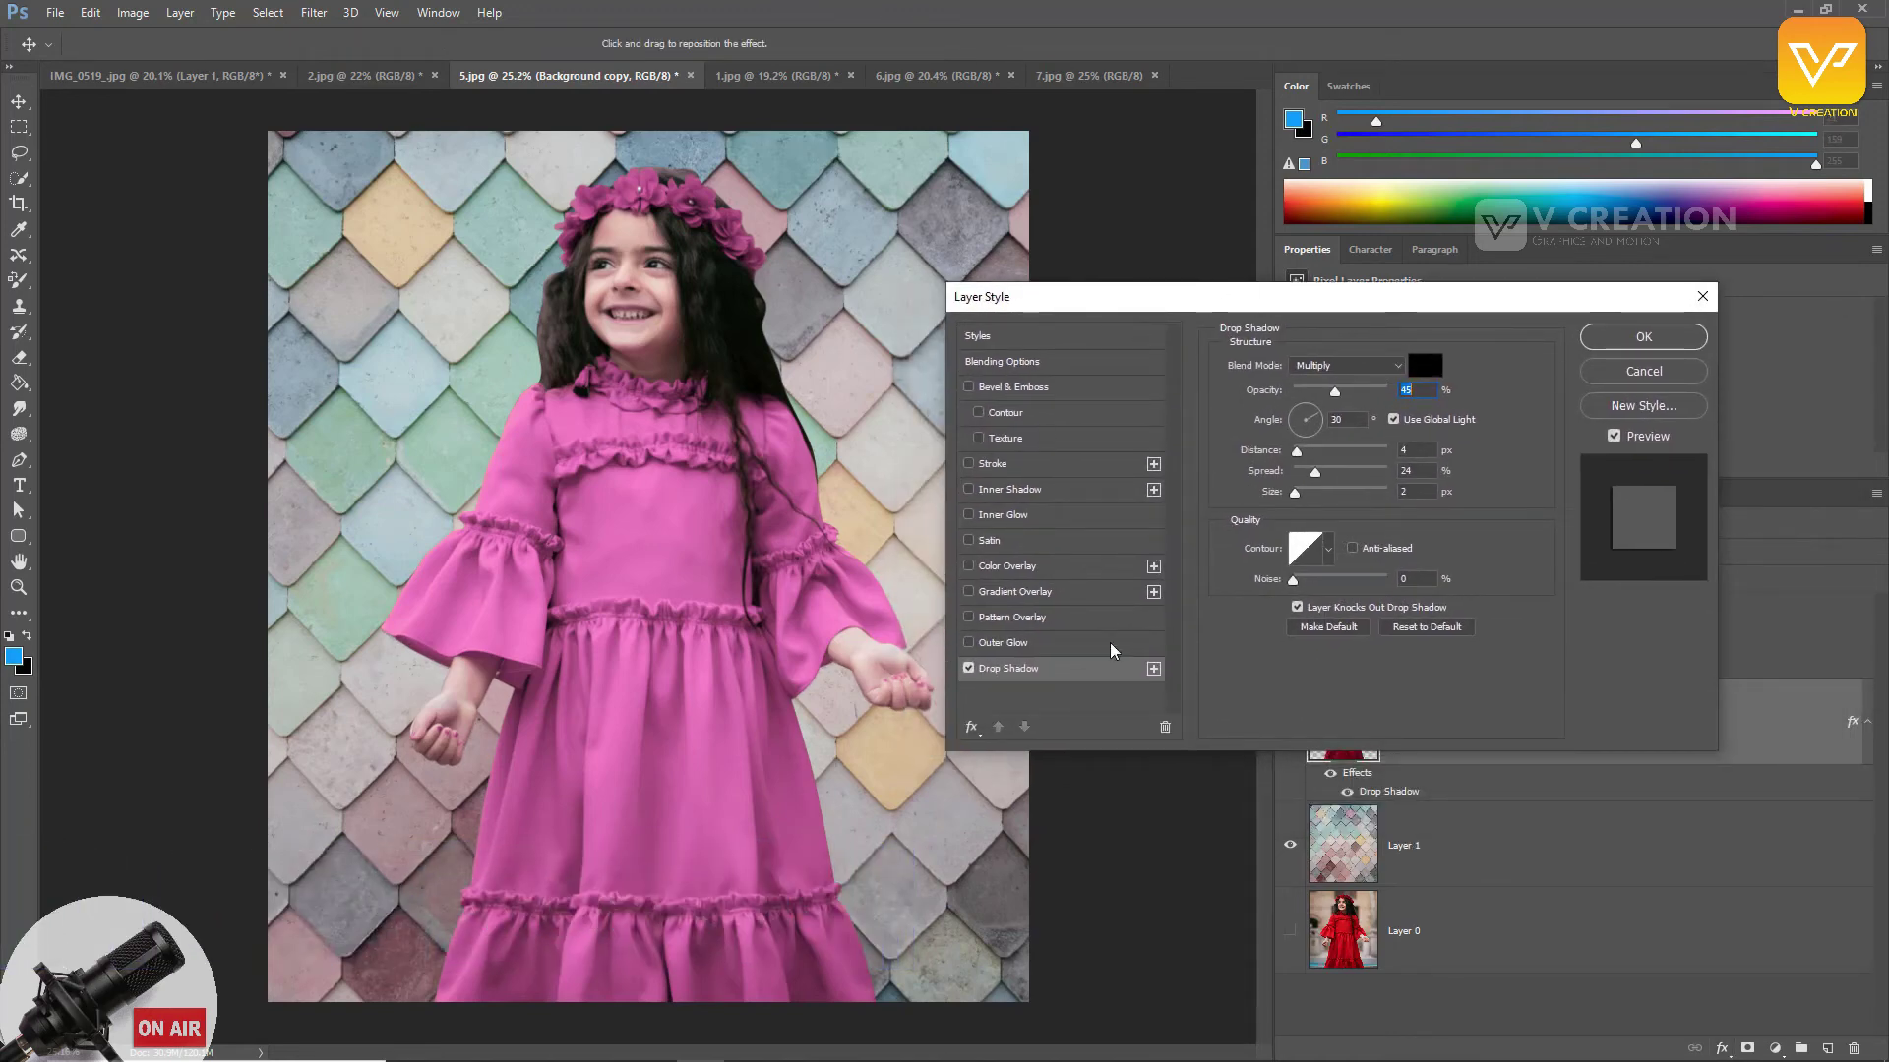
Step: Try the drop shadow at 76% opacity, a 139° angle and a distance of 21 px
left_click_drag(1335, 391, 1299, 433)
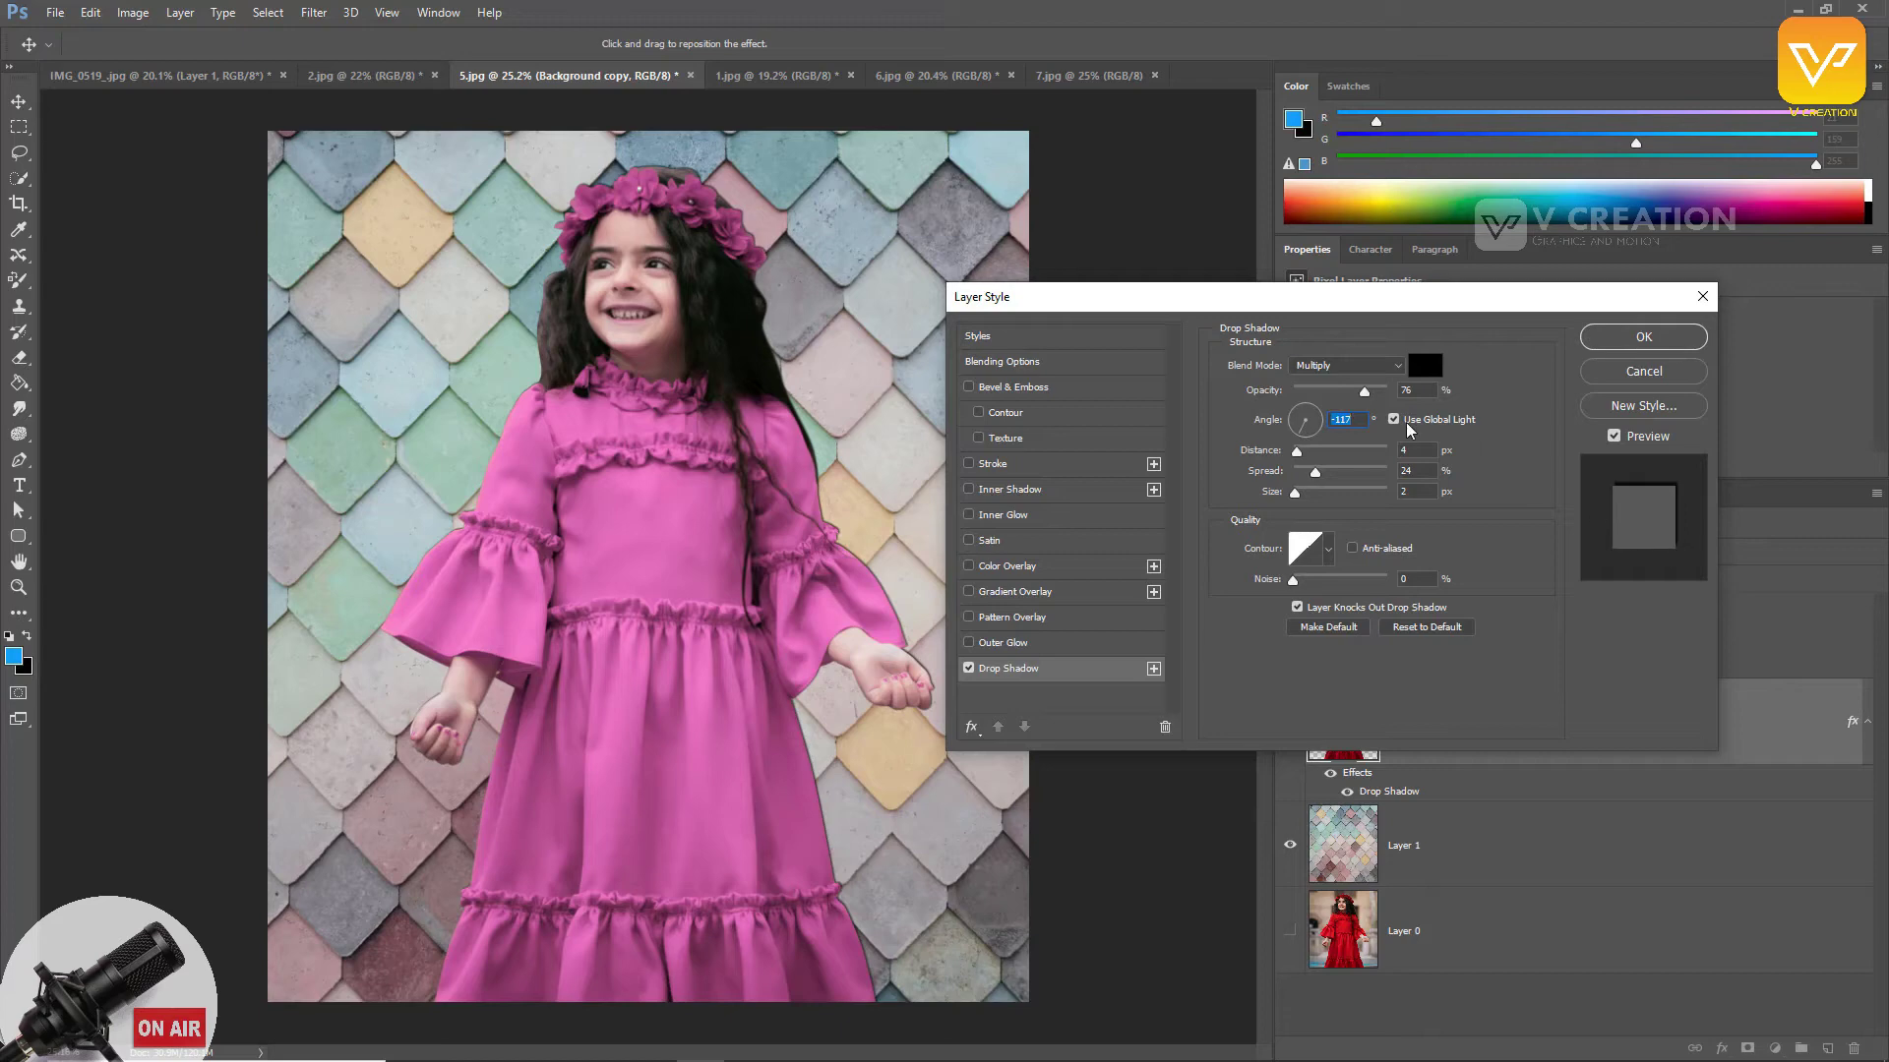
mouse_move(1310, 437)
left_mouse_down()
mouse_move(1310, 410)
mouse_move(1295, 415)
left_mouse_up()
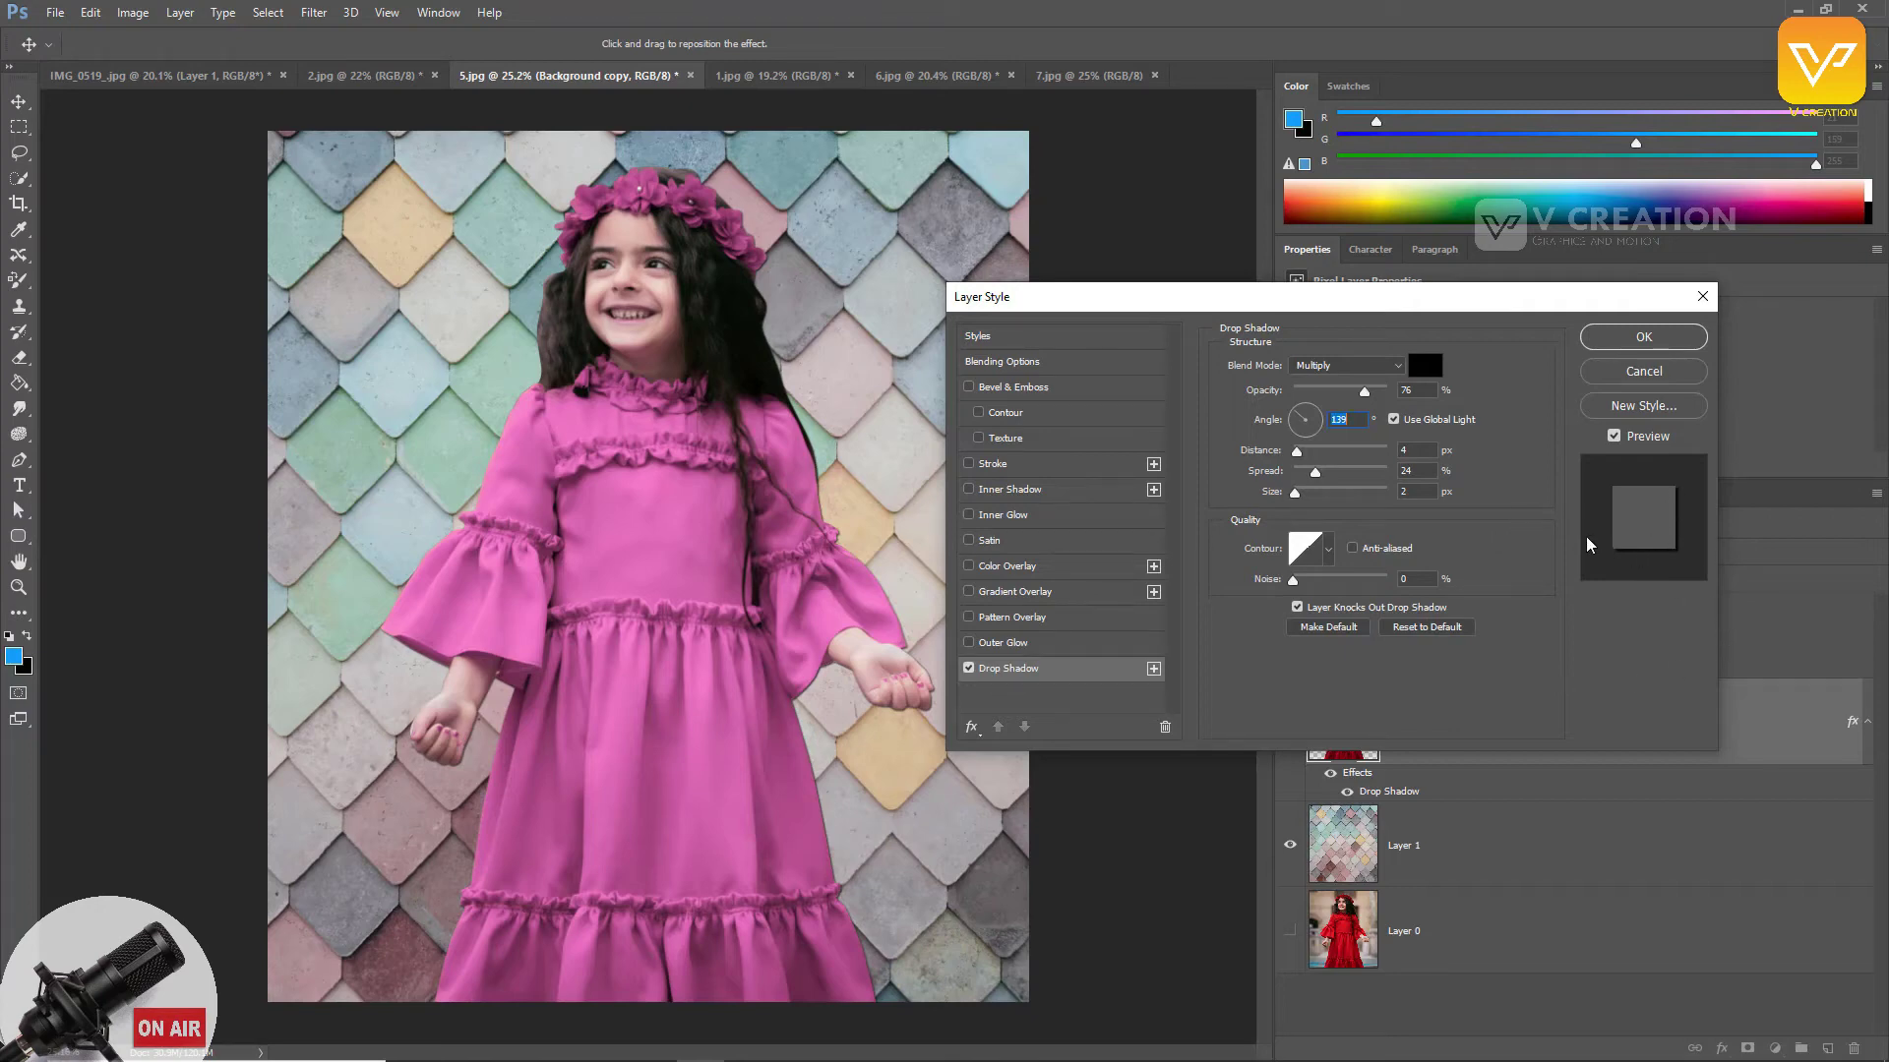
left_click_drag(1297, 454, 1329, 463)
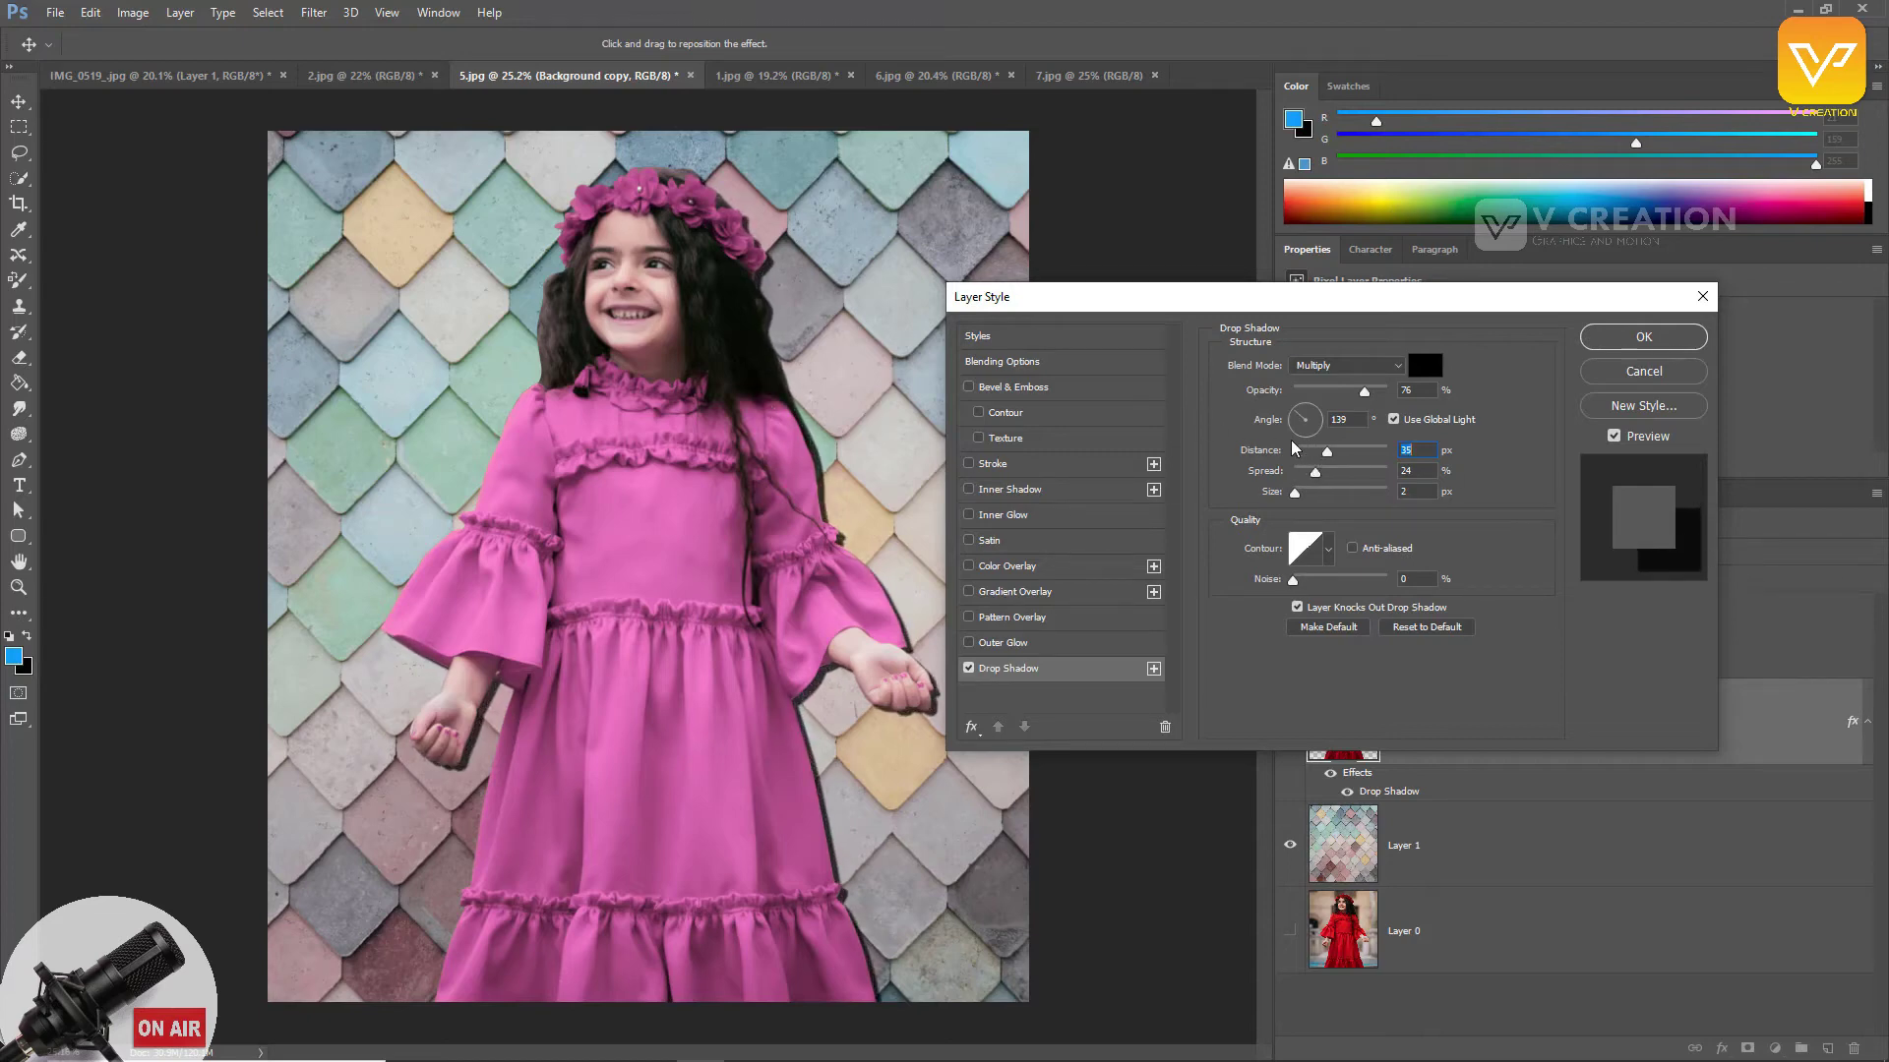
mouse_move(1326, 454)
left_mouse_down()
mouse_move(1282, 455)
mouse_move(1316, 454)
left_mouse_up()
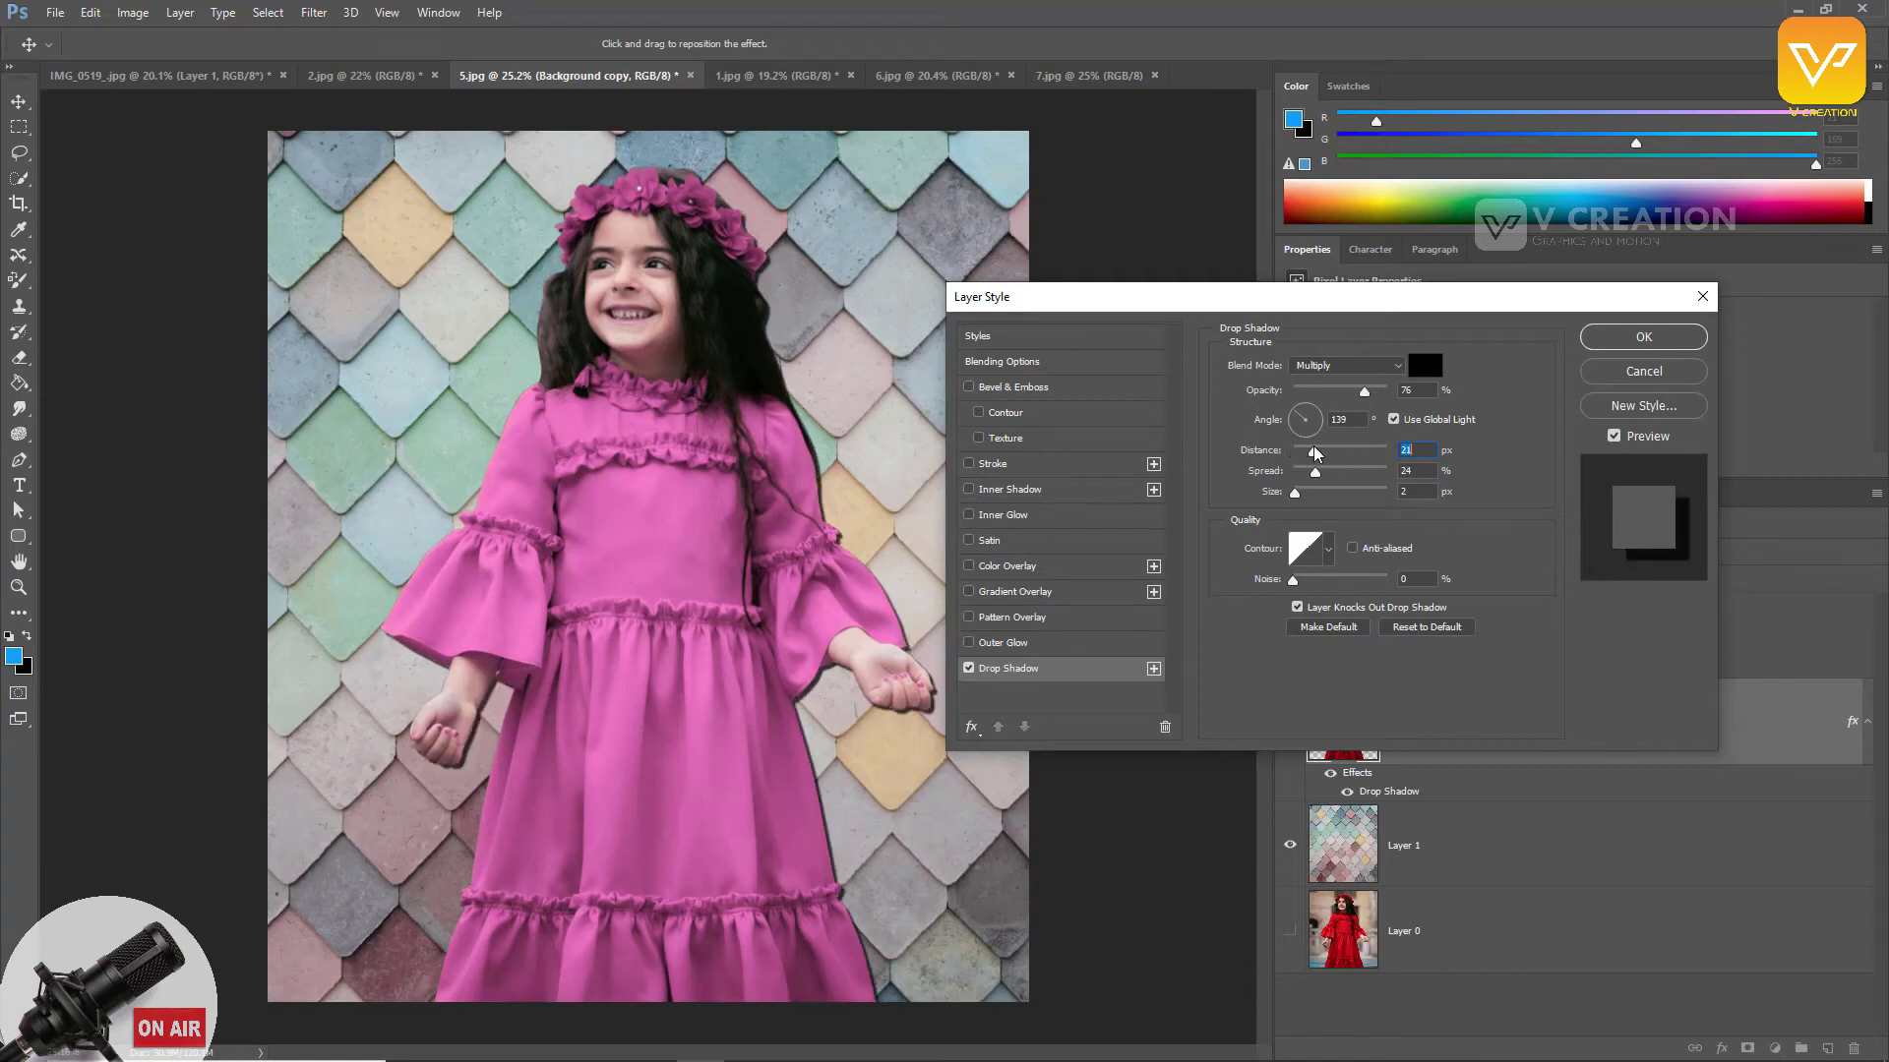
Step: Set the drop shadow's angle to 21°, distance to 57 px, spread to 31% and size to 120 px
left_click(1321, 418)
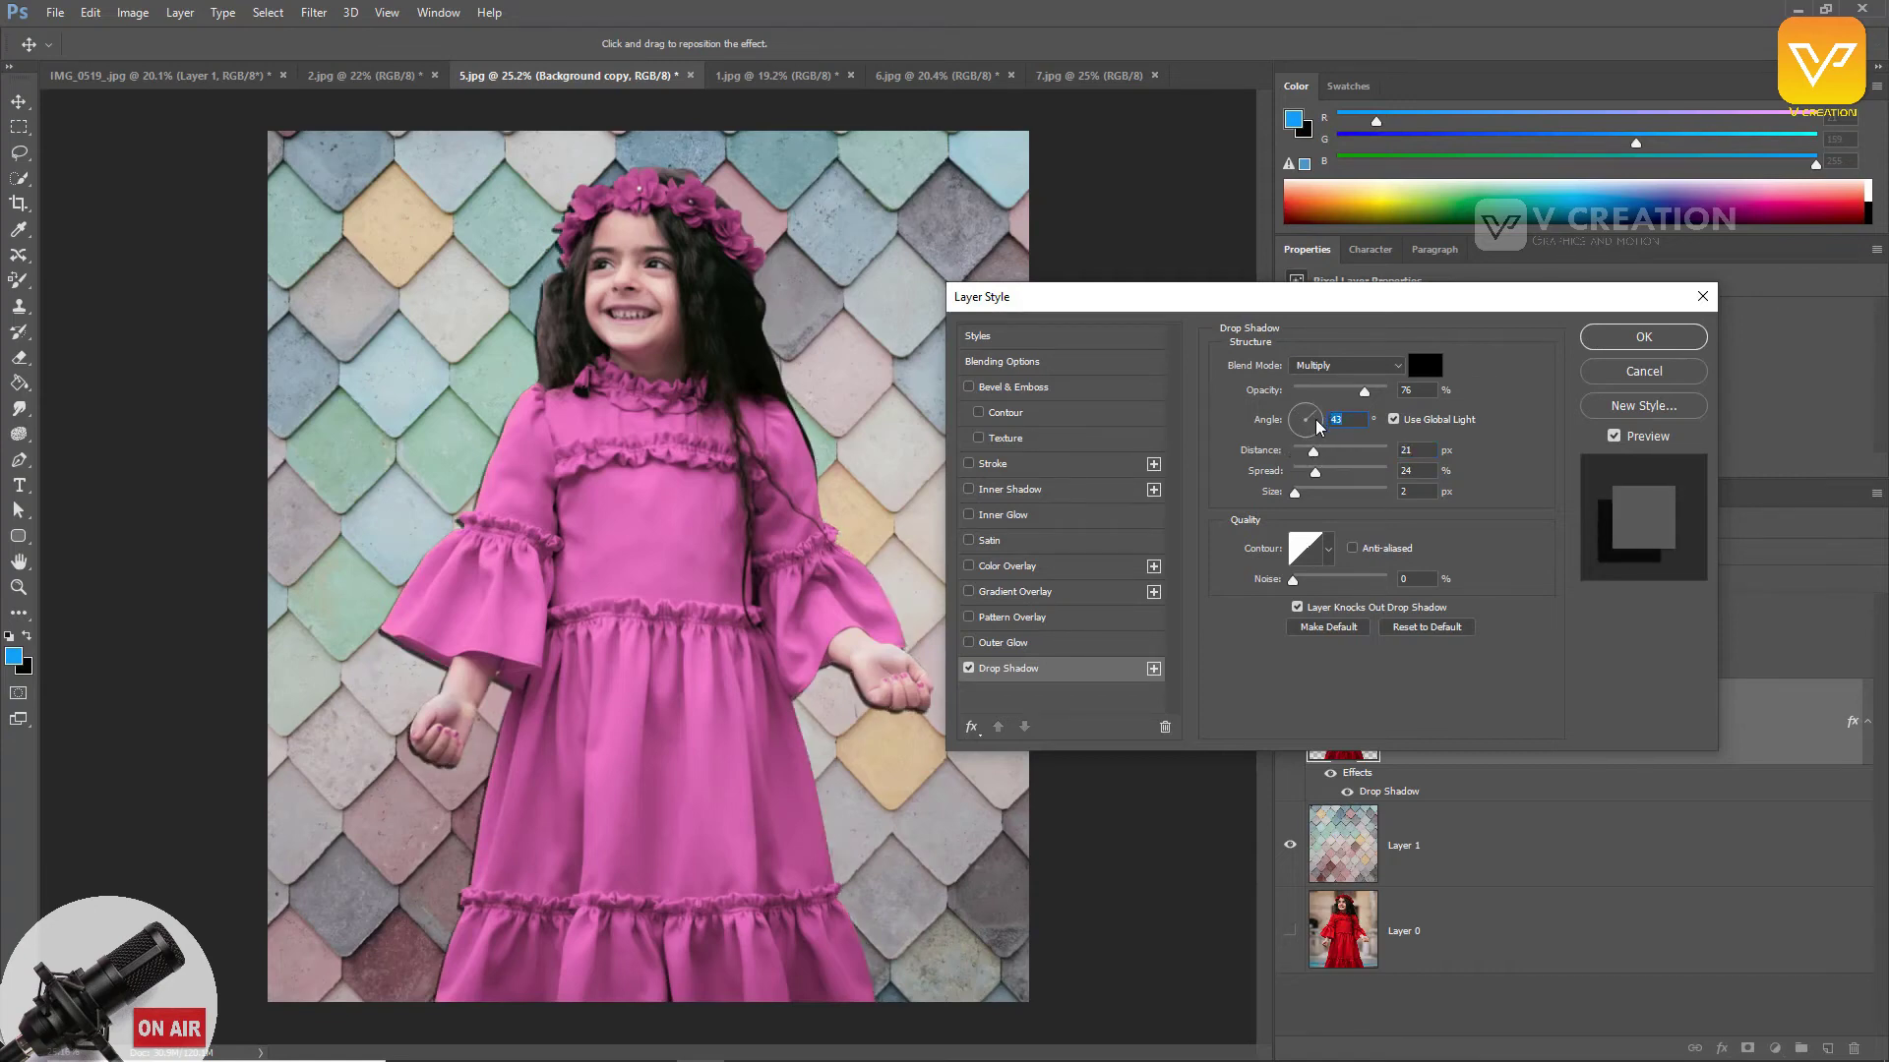
type("54")
left_click(1320, 419)
left_click_drag(1315, 454, 1342, 497)
left_click_drag(1301, 472, 1323, 477)
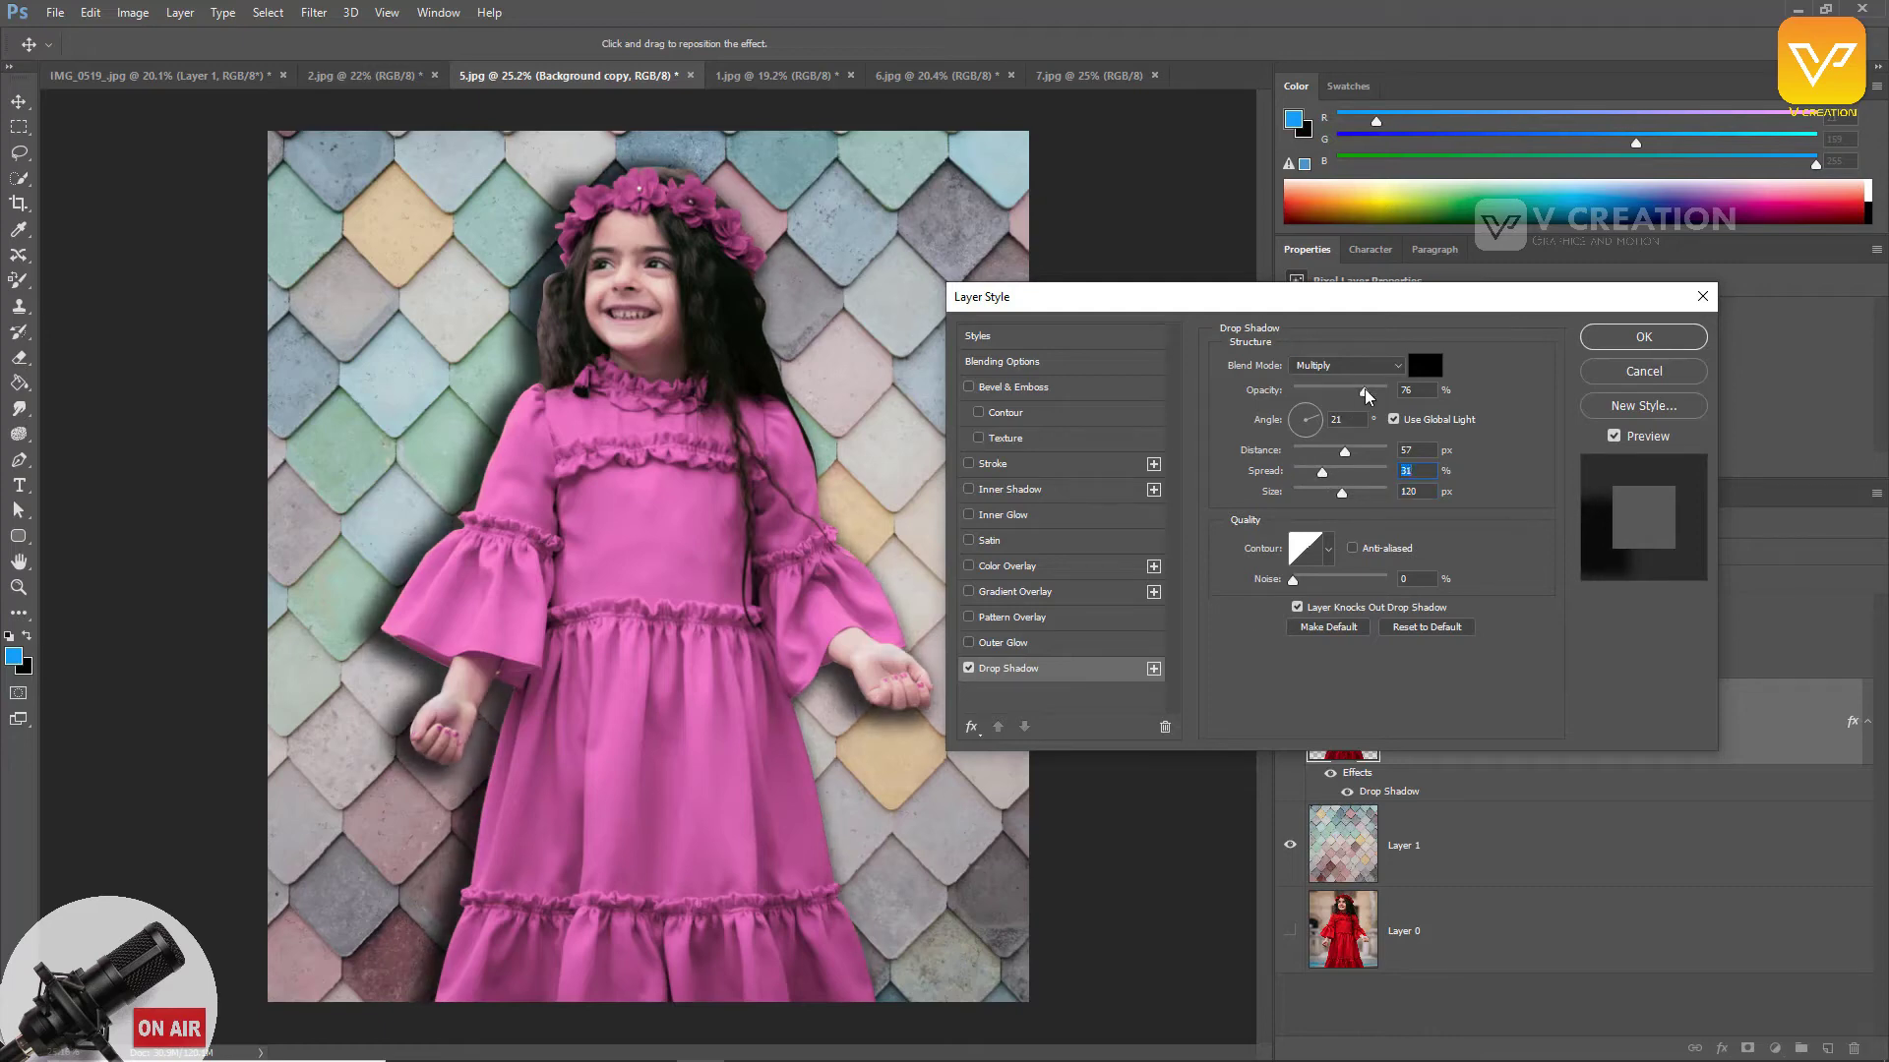
Step: Set the shadow to 28% opacity, 77 px distance, 38% spread and 117 px size, compare it switched off, and apply it
left_click_drag(1366, 395, 1303, 479)
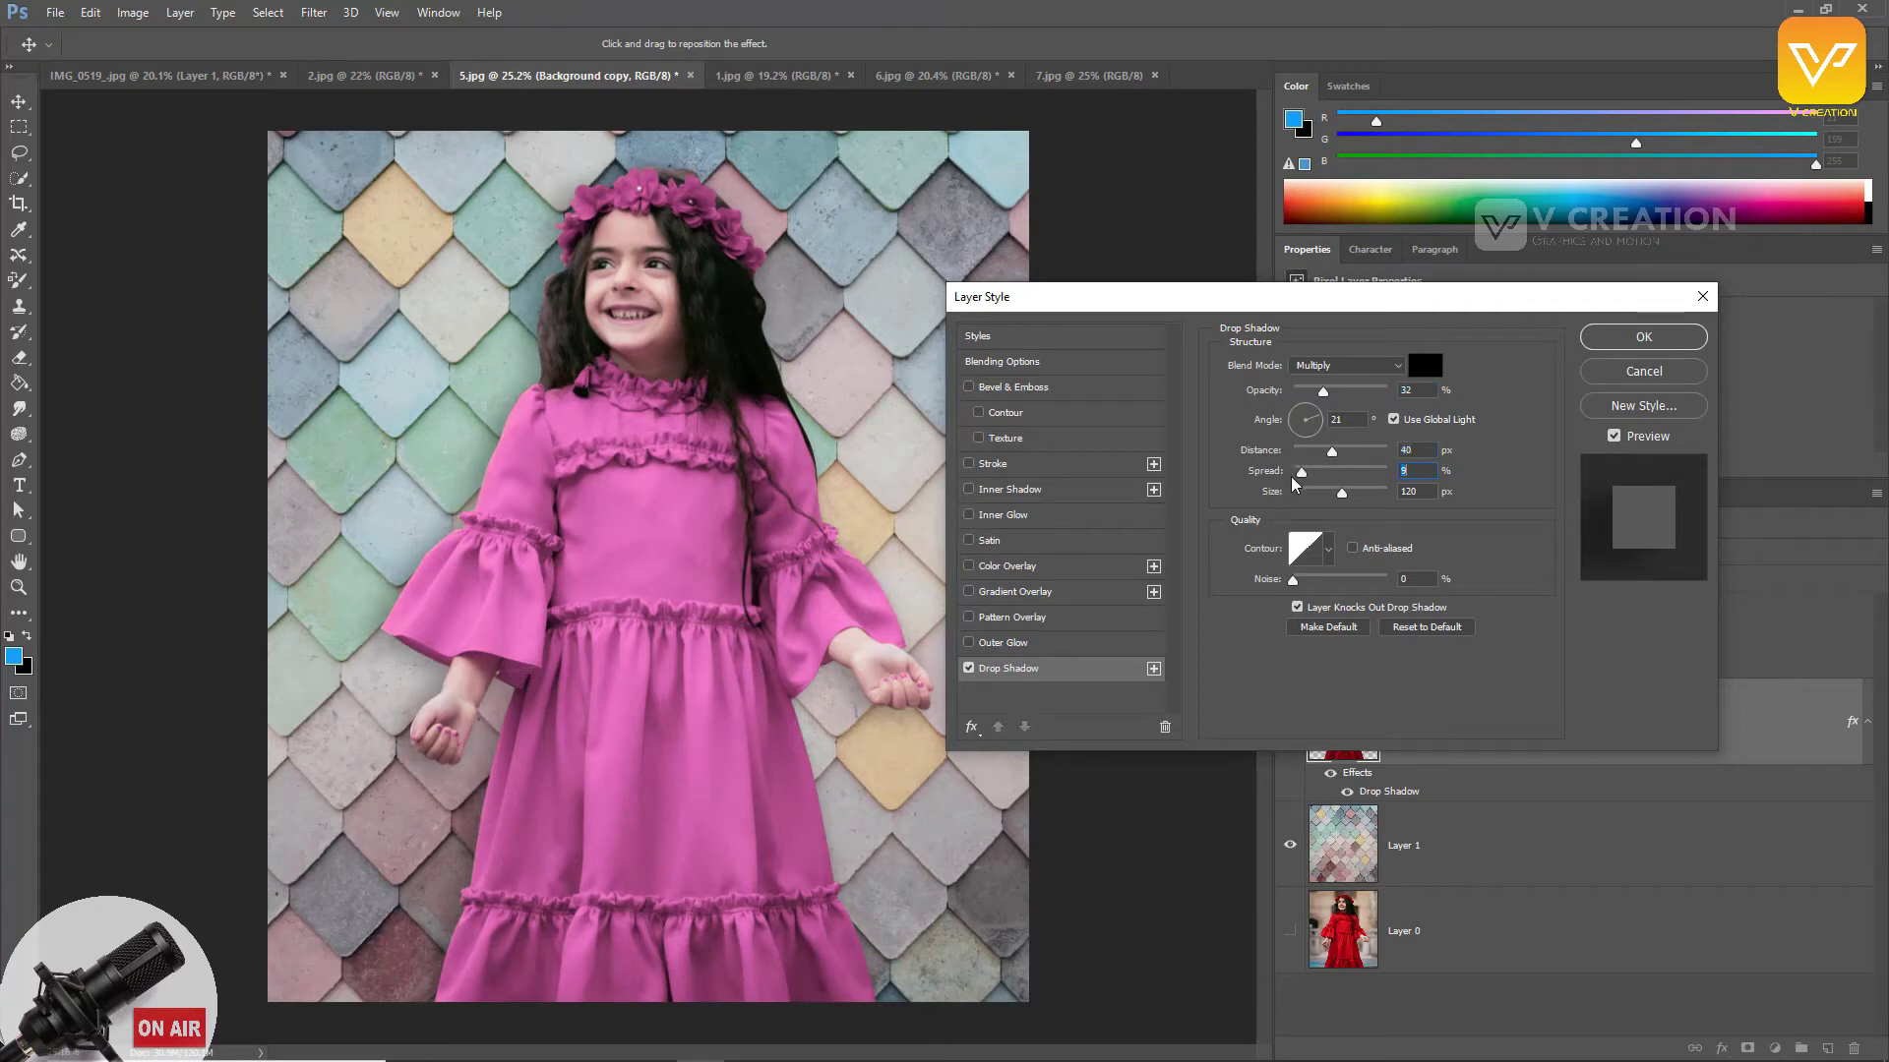
mouse_move(1341, 495)
left_mouse_down()
mouse_move(1365, 495)
mouse_move(1334, 492)
mouse_move(1329, 453)
mouse_move(1376, 465)
mouse_move(1321, 476)
mouse_move(1354, 475)
left_mouse_up()
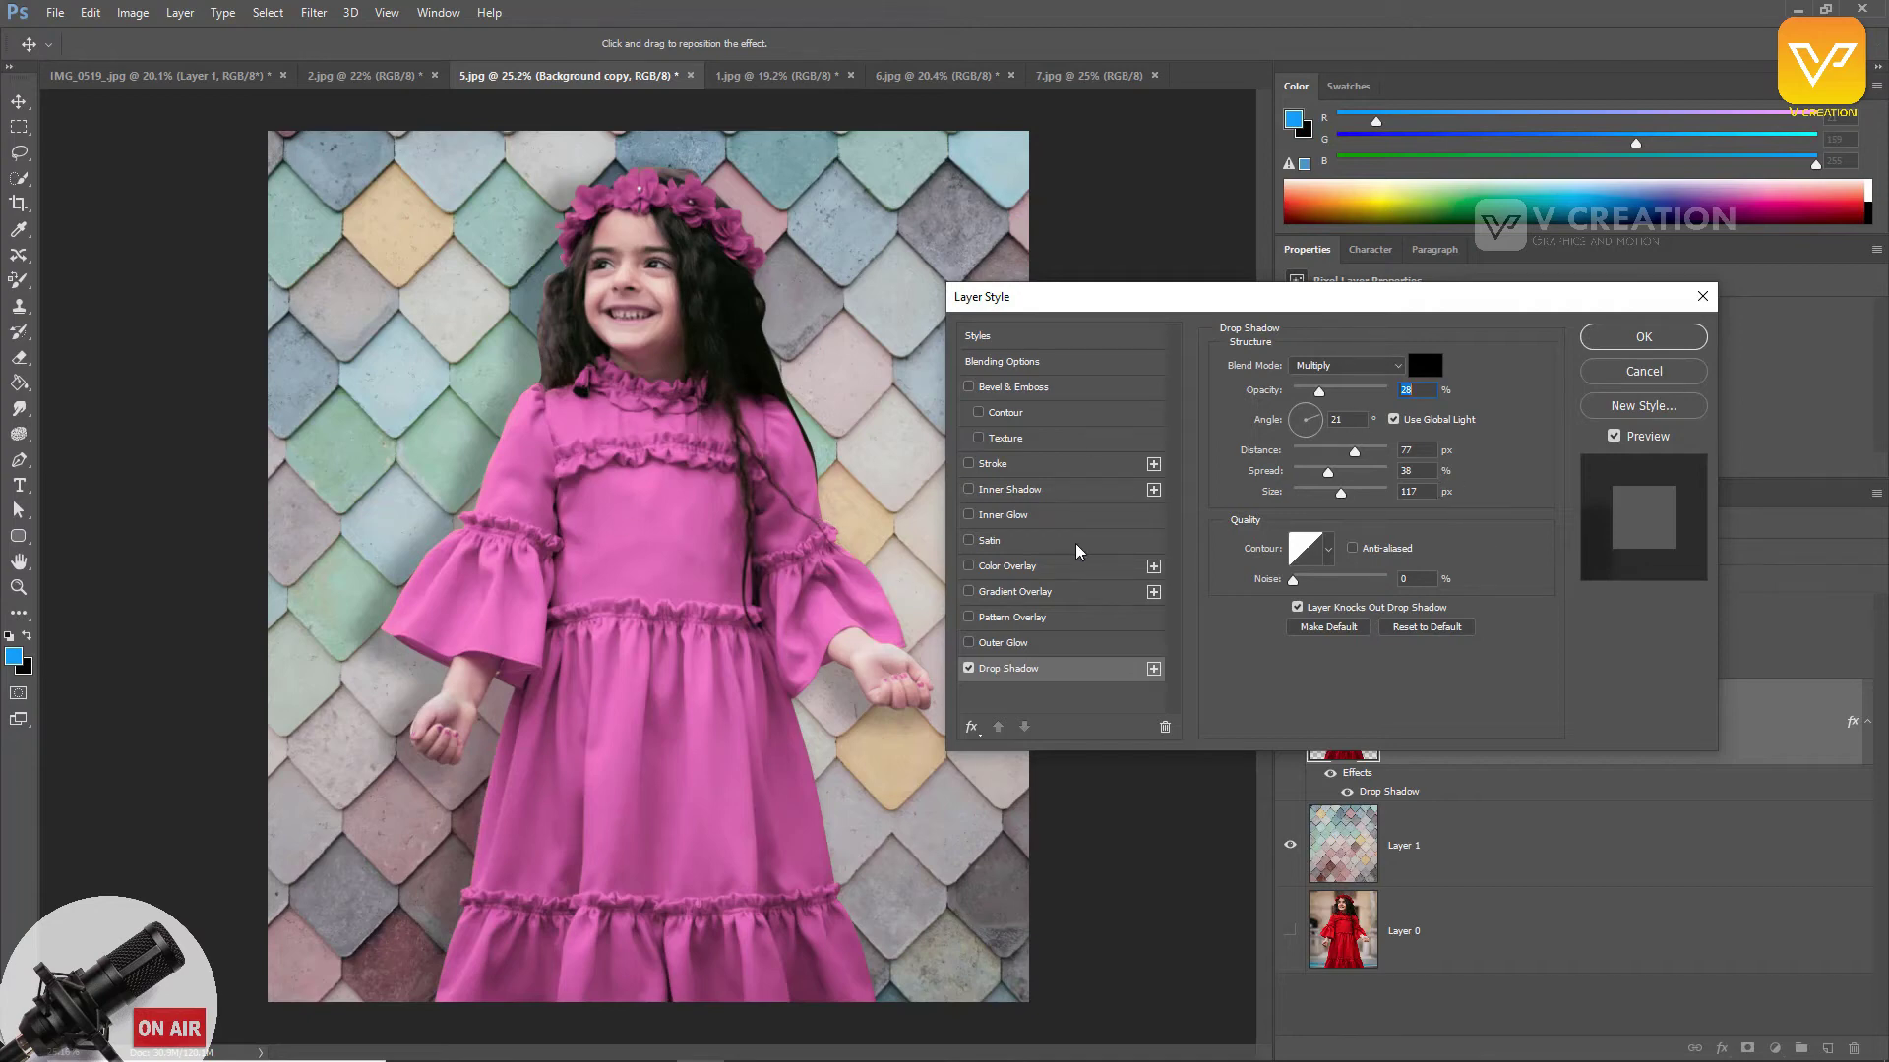
left_click(967, 669)
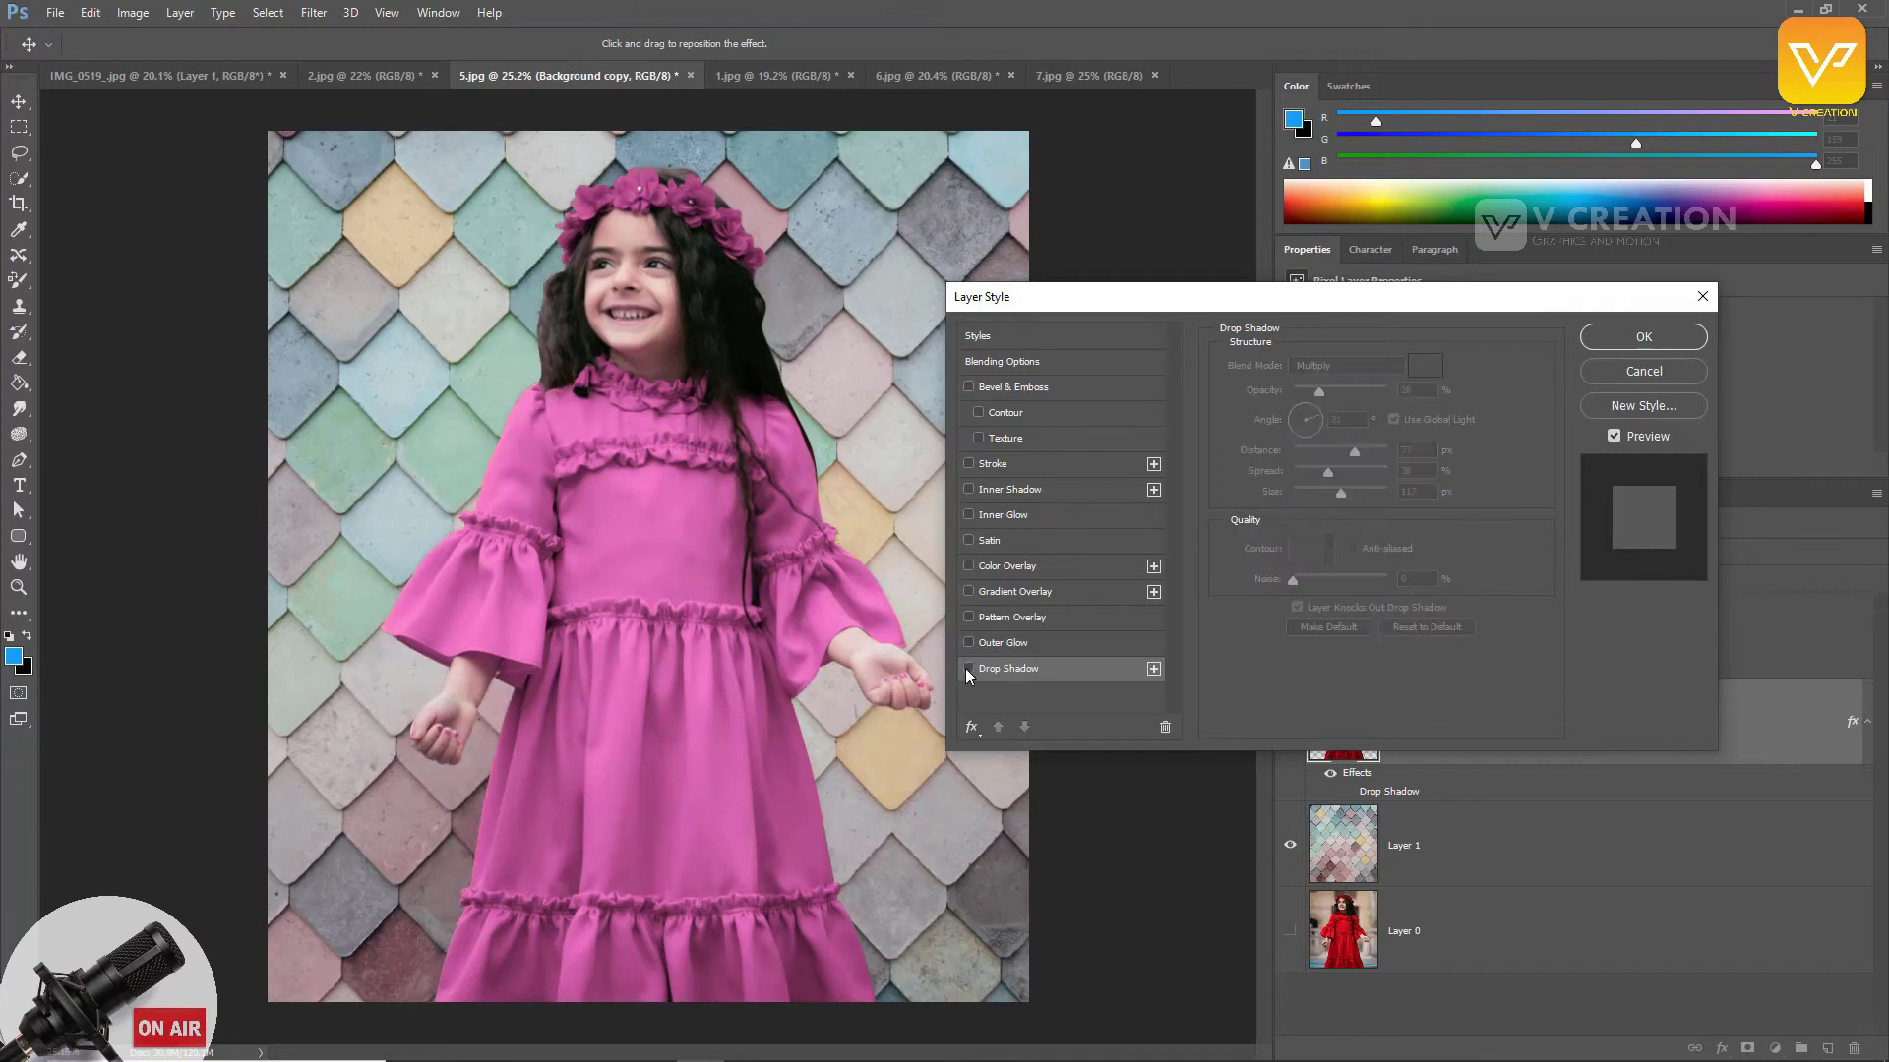
left_click(968, 669)
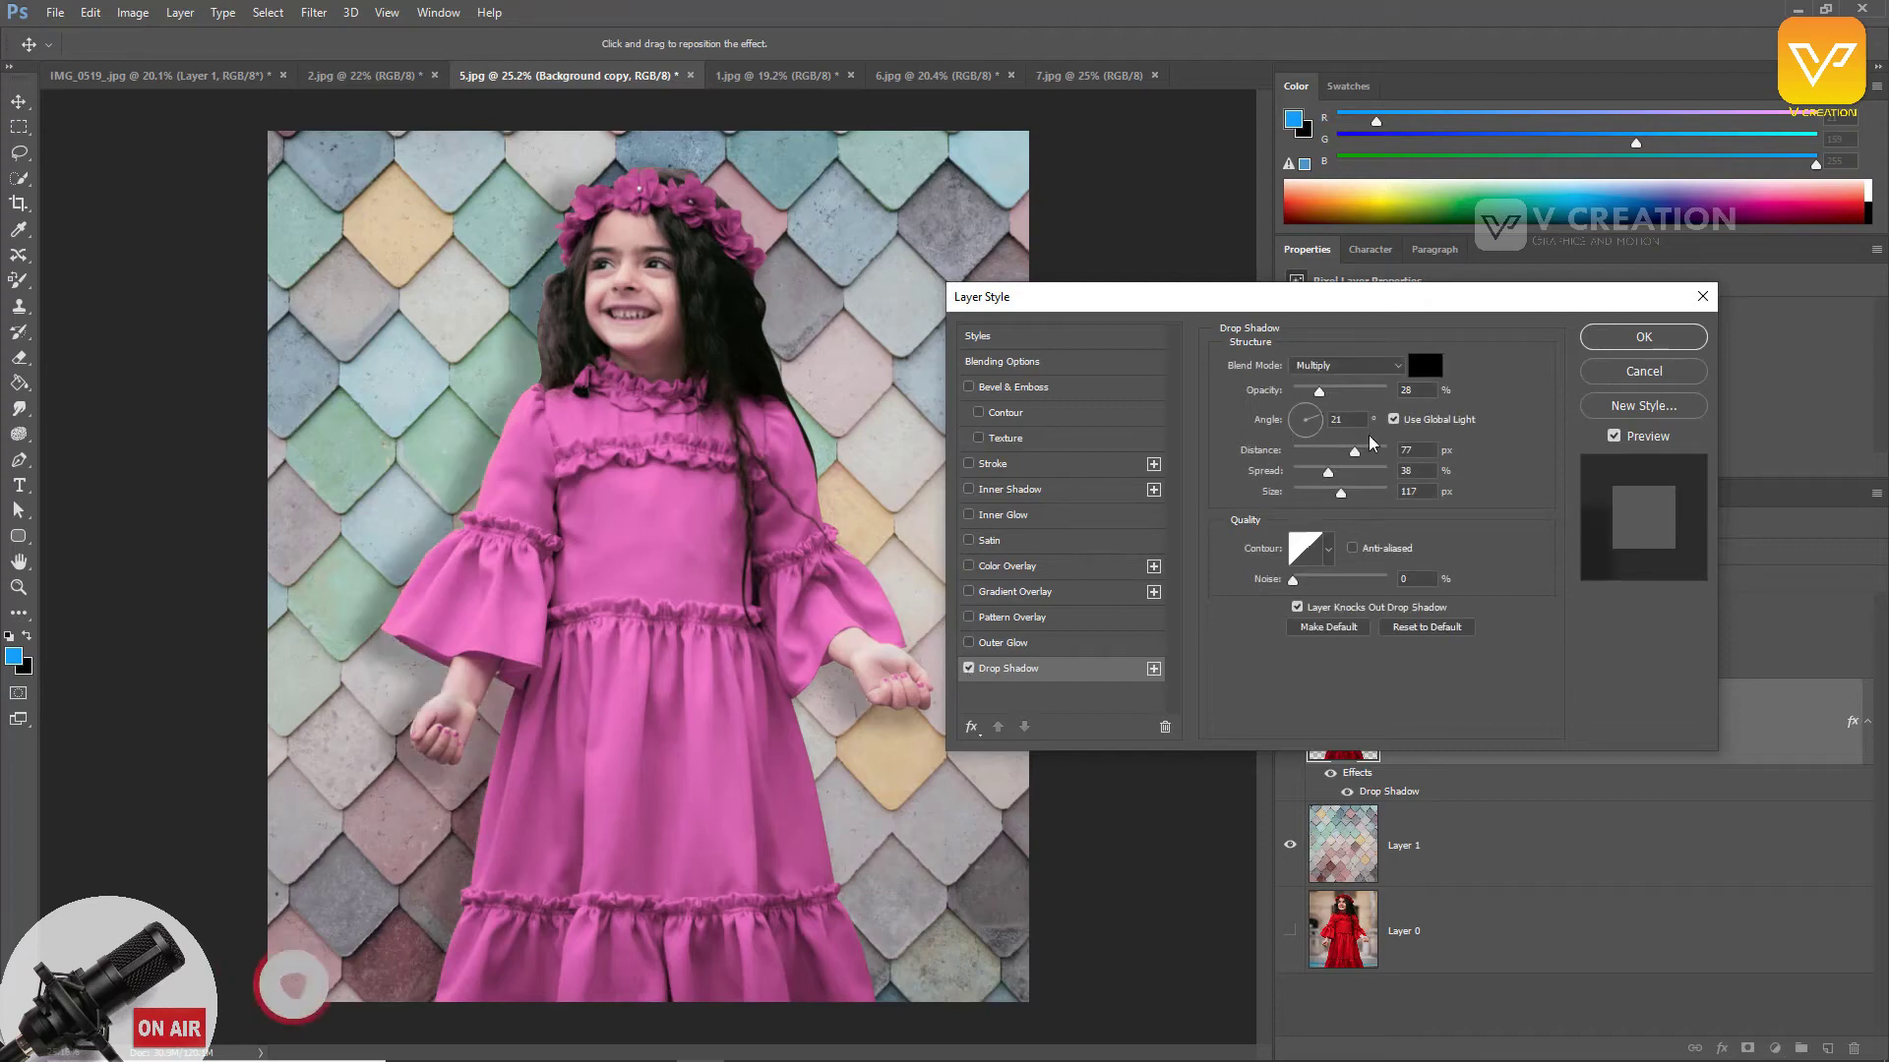
left_click(1614, 342)
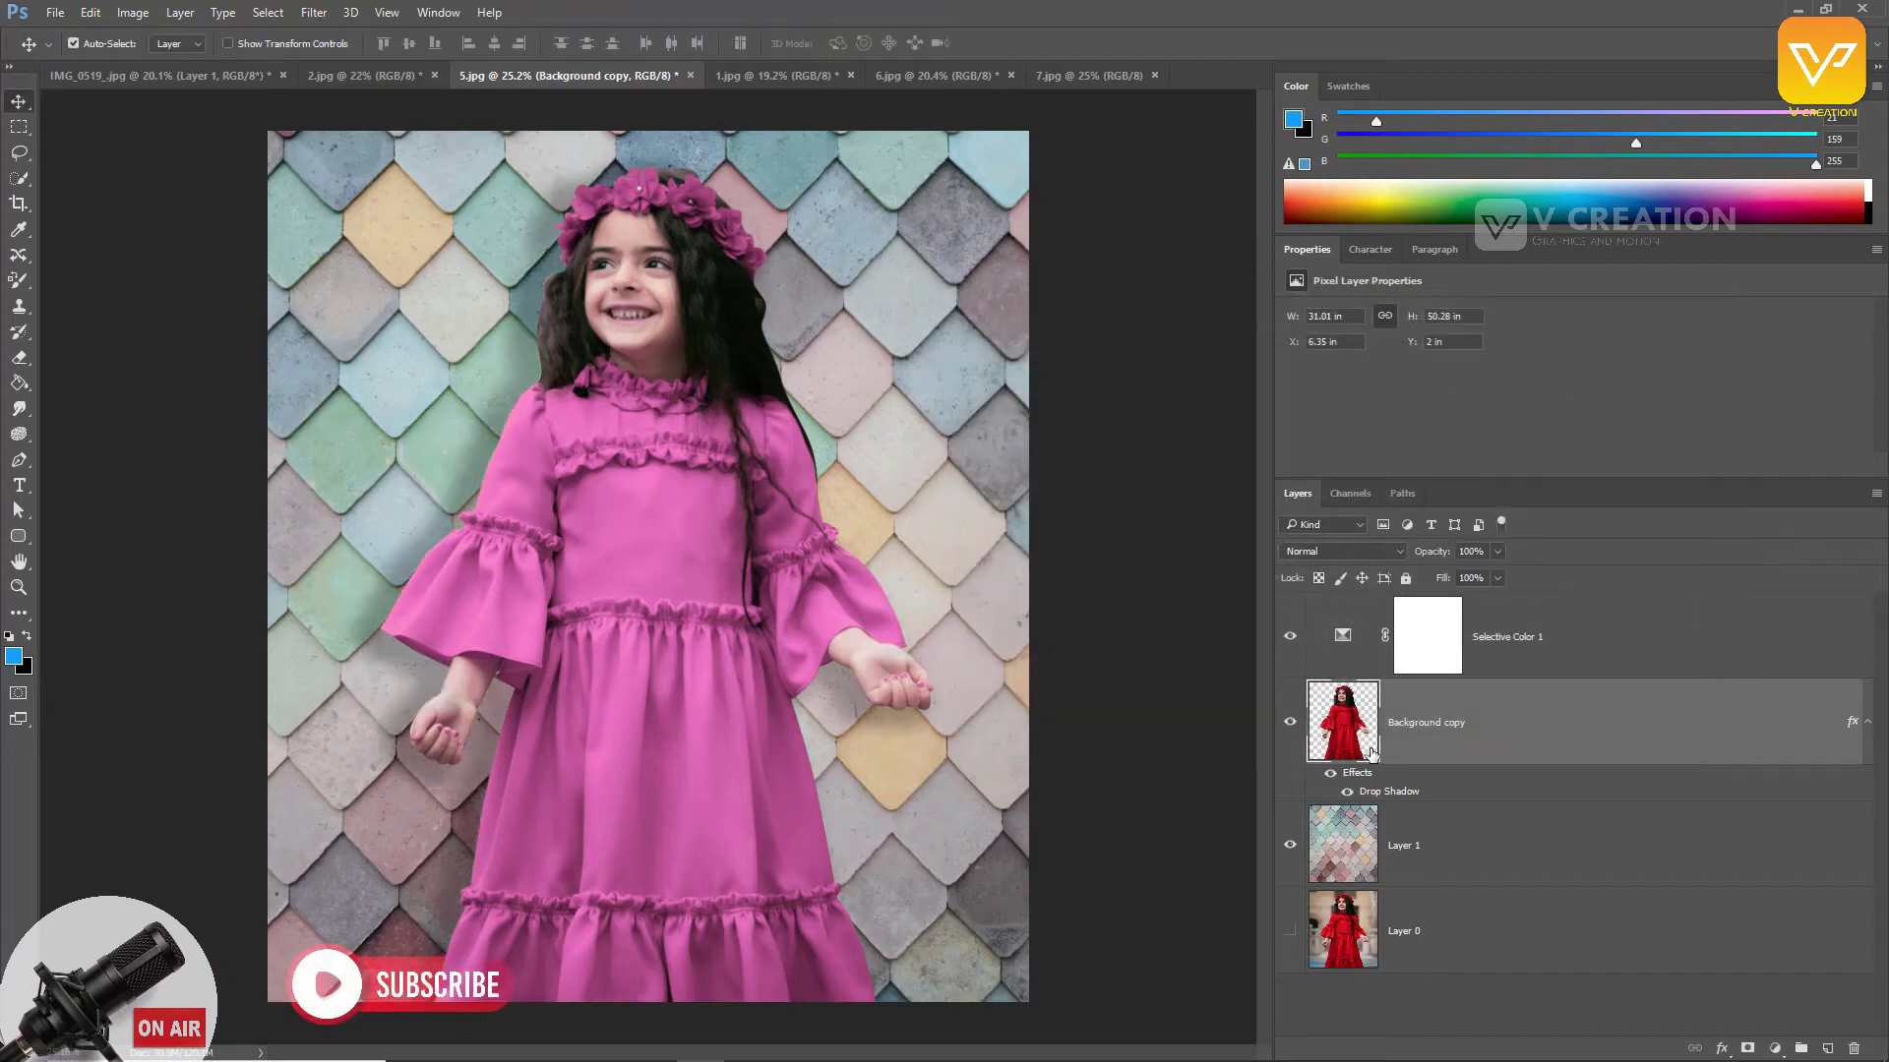
Step: Duplicate the girl cutout layer, remove the duplicate's drop shadow, and place it beneath Background copy
key("ctrl+j")
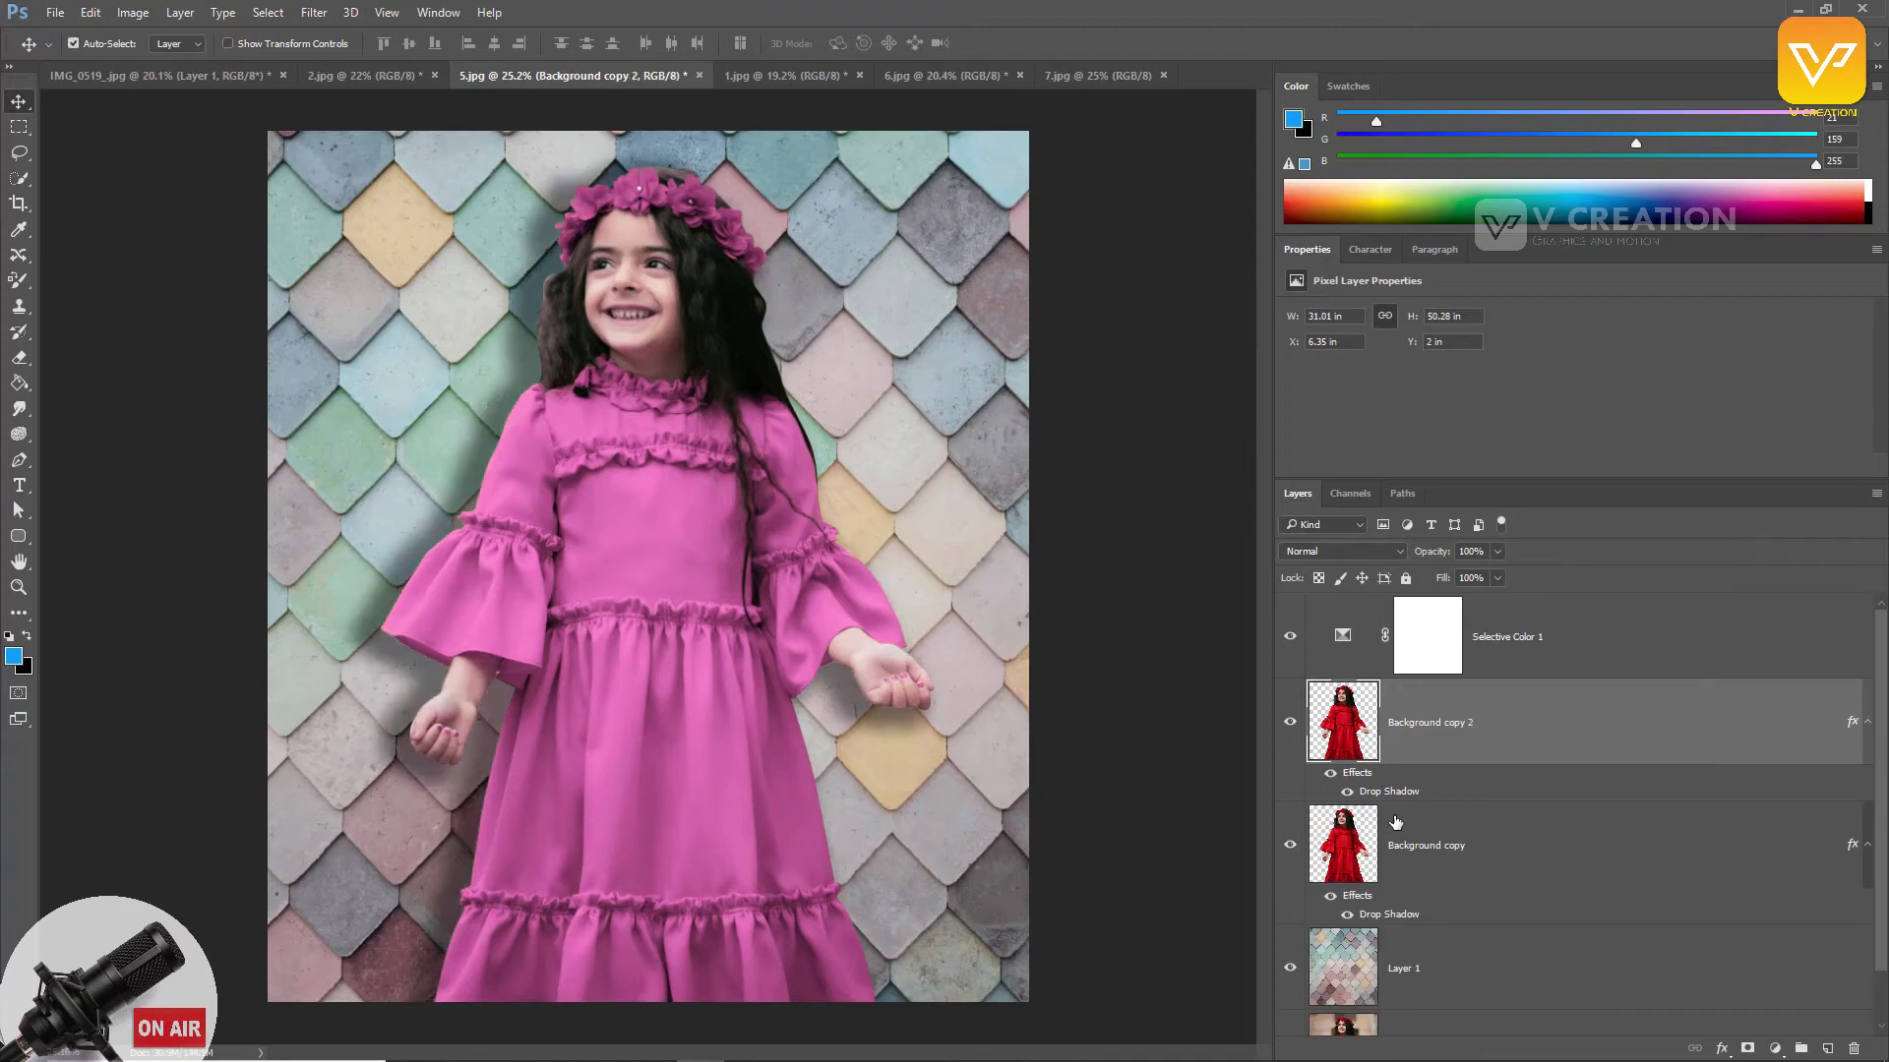
left_click_drag(1465, 769, 1853, 1047)
left_click(1868, 845)
left_click(1867, 845)
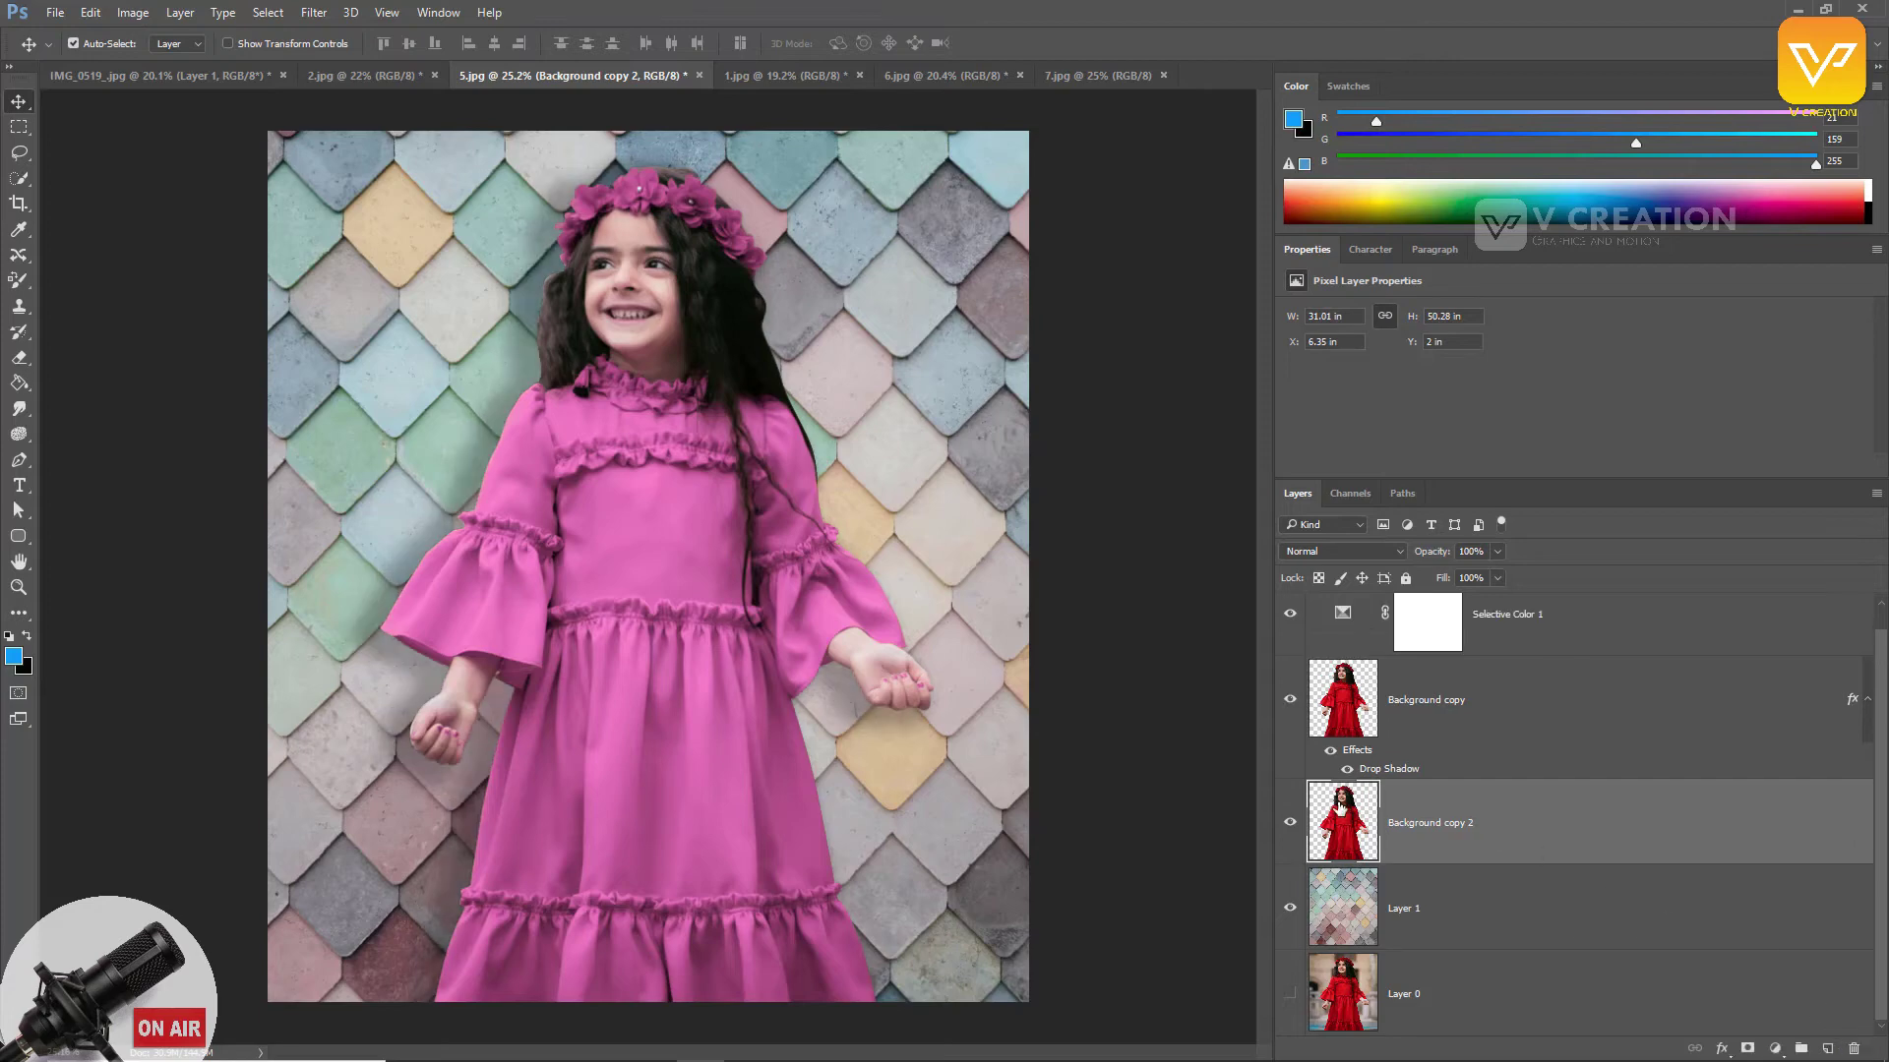
Step: Load the outline of Background copy 2 as a selection and fill it with black while Background copy is temporarily hidden
key("ctrl")
left_click(1346, 822, "ctrl")
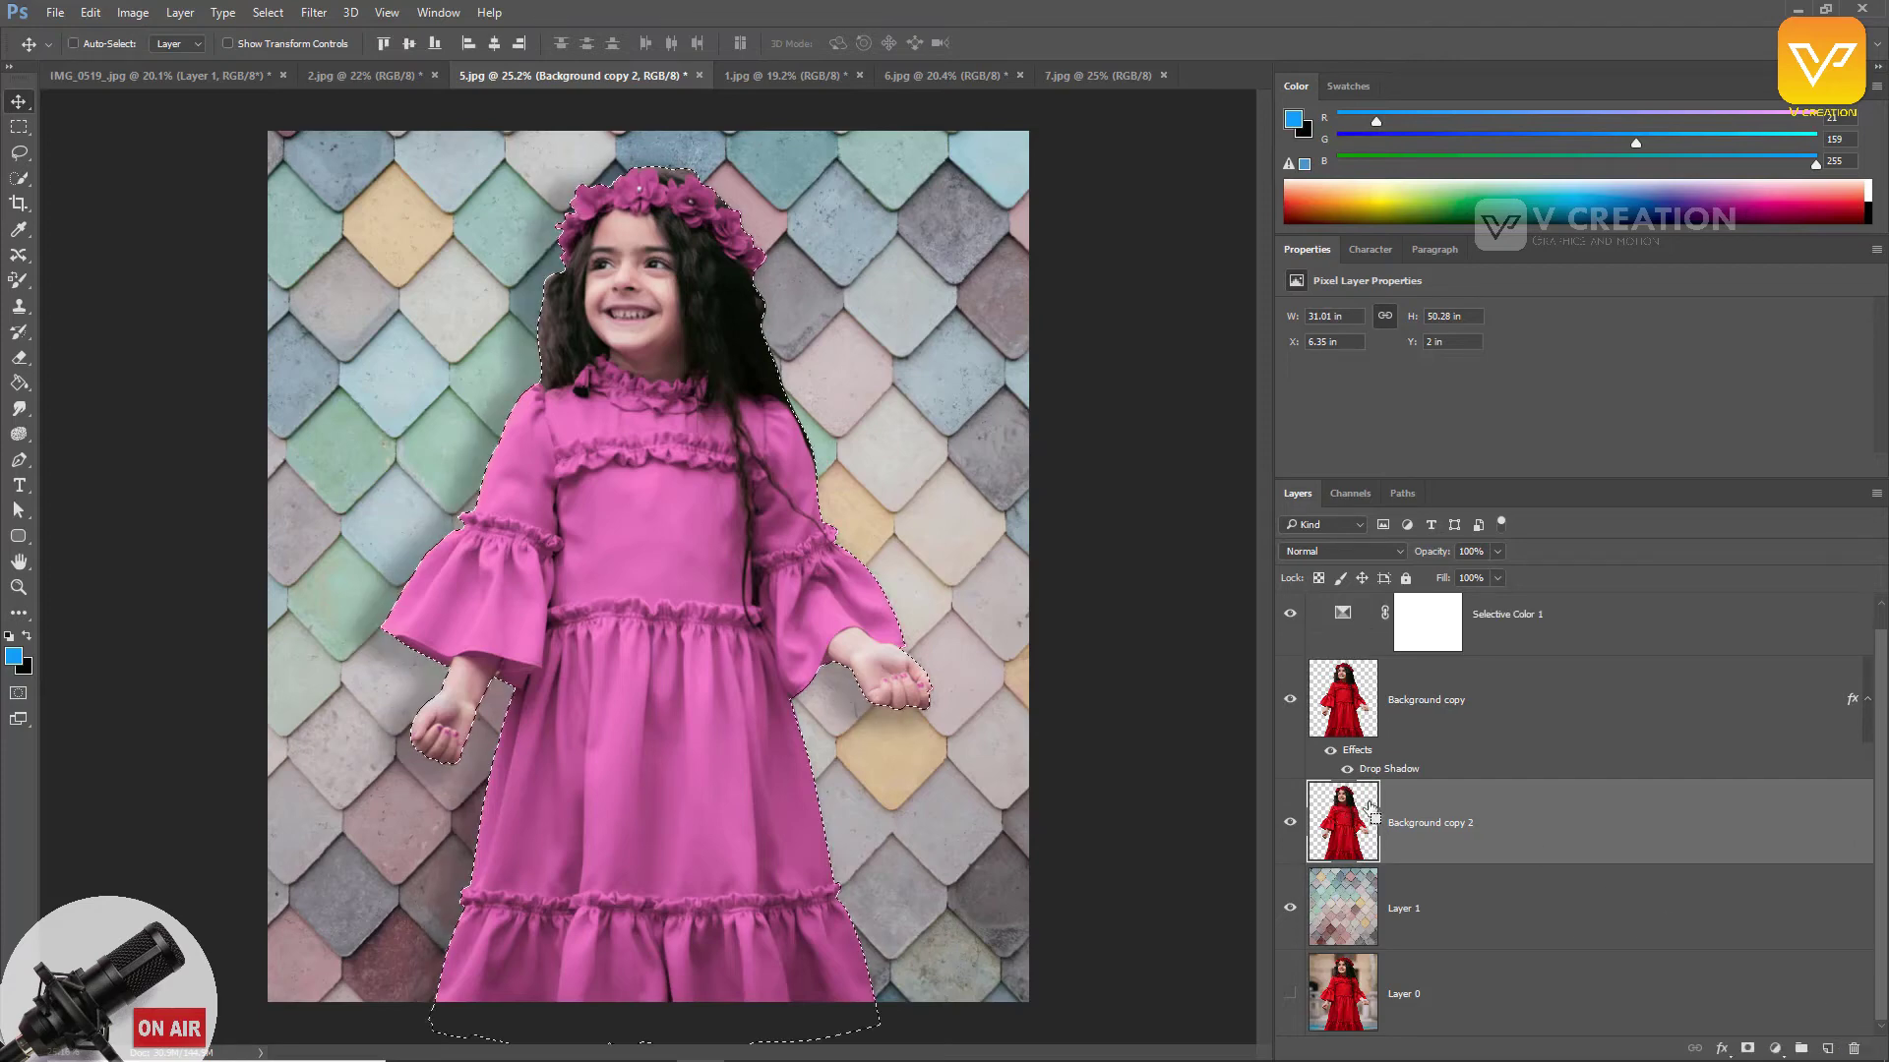
left_click(1288, 698)
key("ctrl")
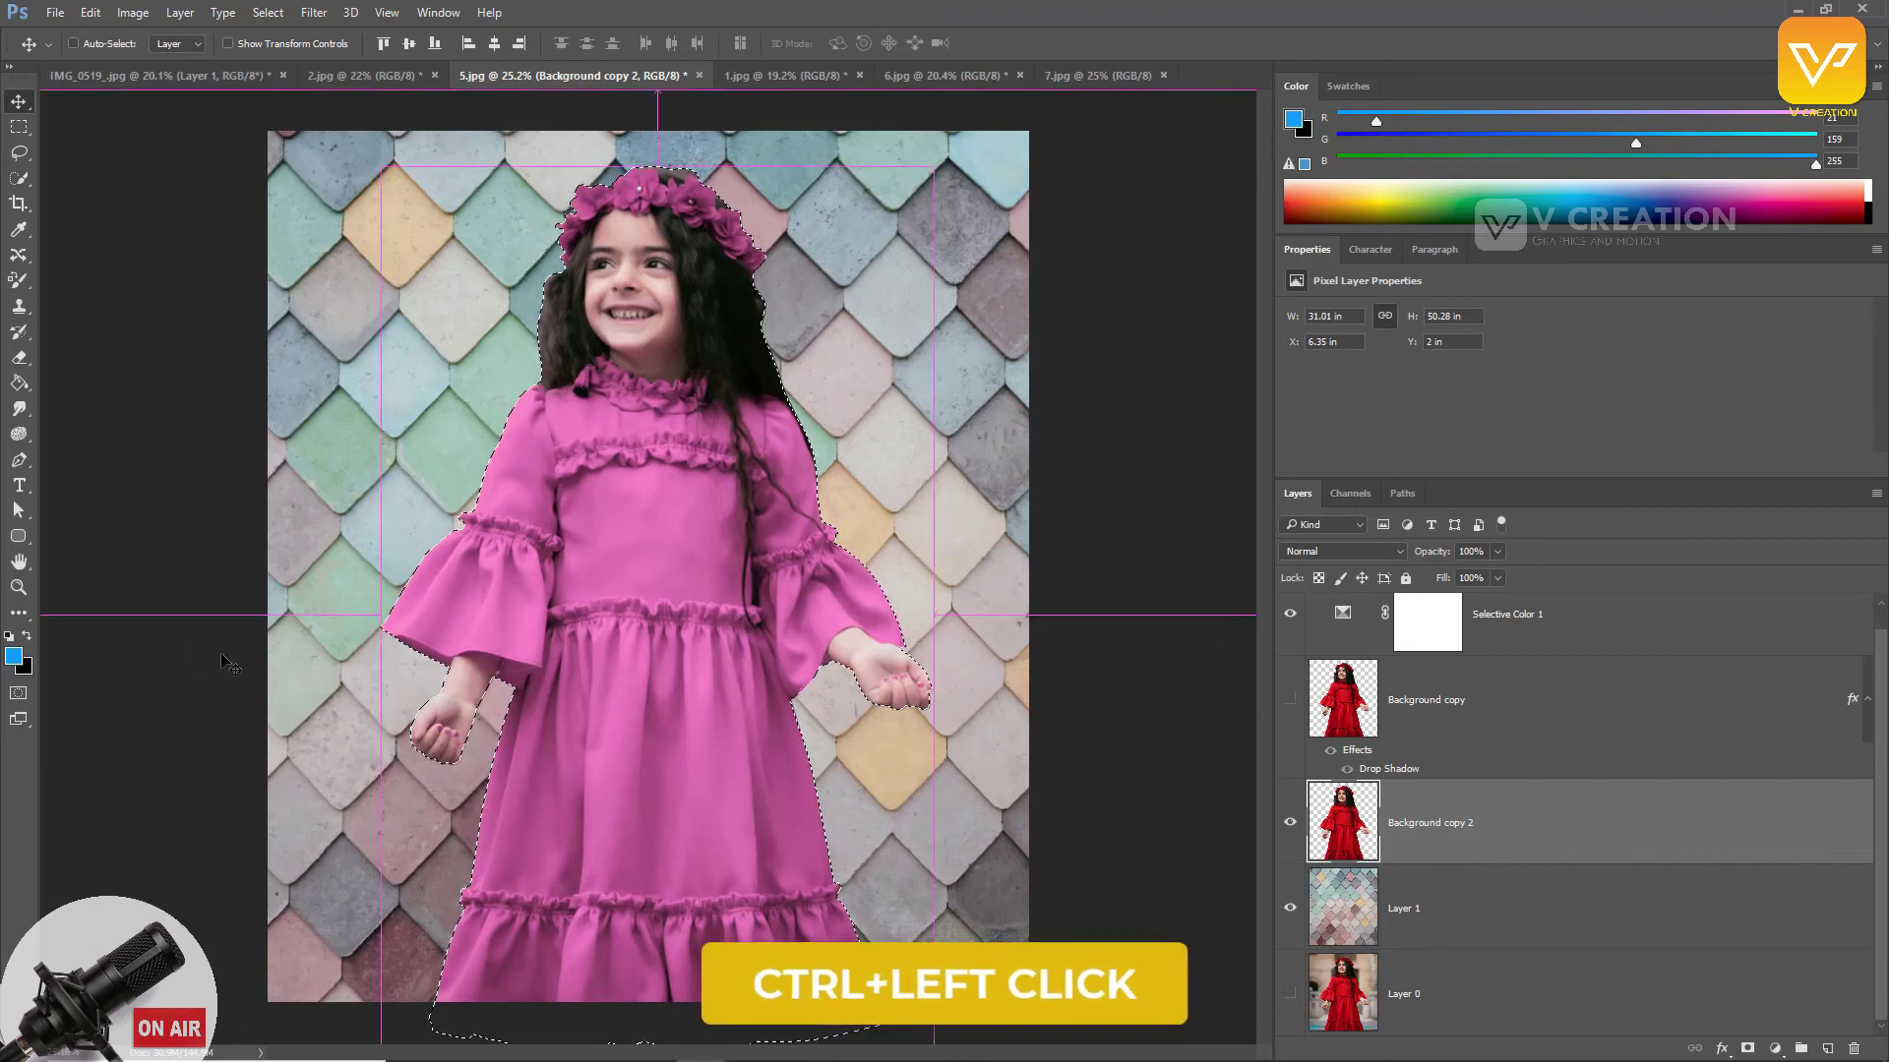
key("ctrl+BackSpace")
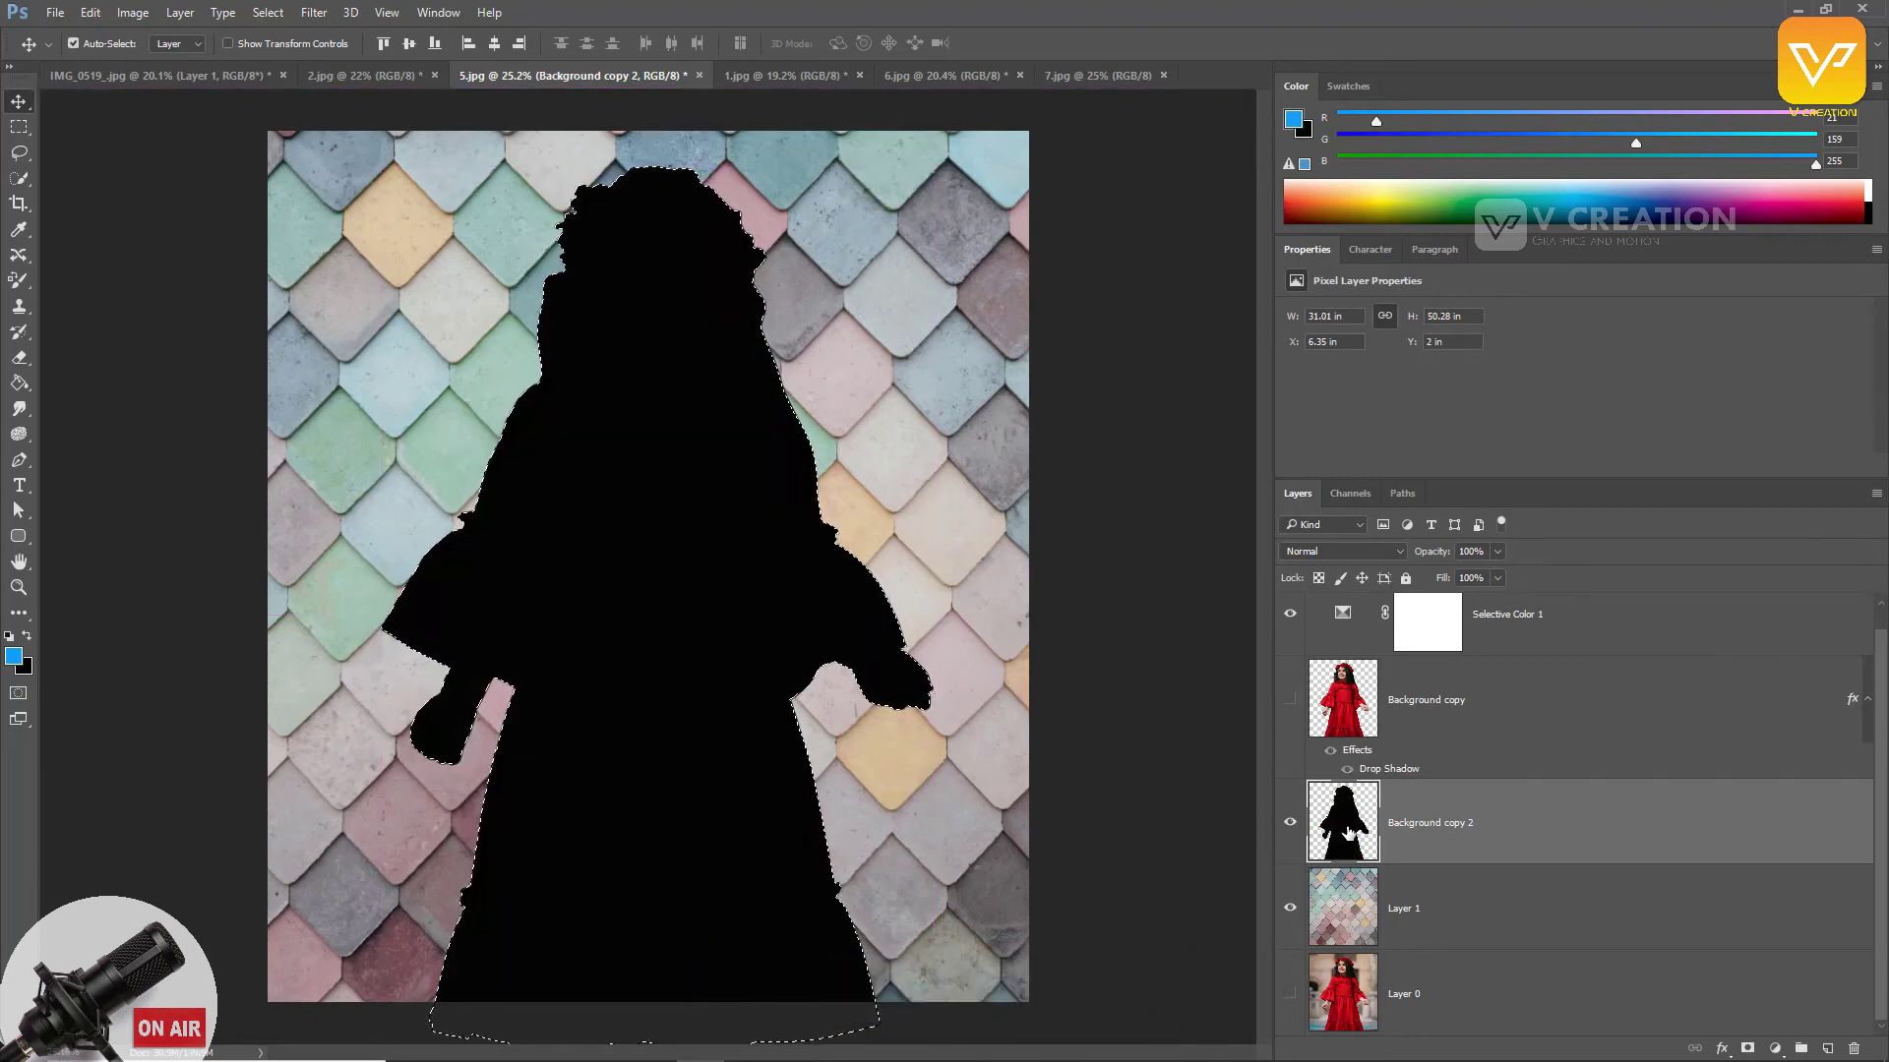
left_click(1290, 698)
Step: Free Transform the black silhouette and offset it slightly right and down to about X 7.18 in, Y 2.42 in
key("ctrl+t")
left_click_drag(820, 343, 834, 346)
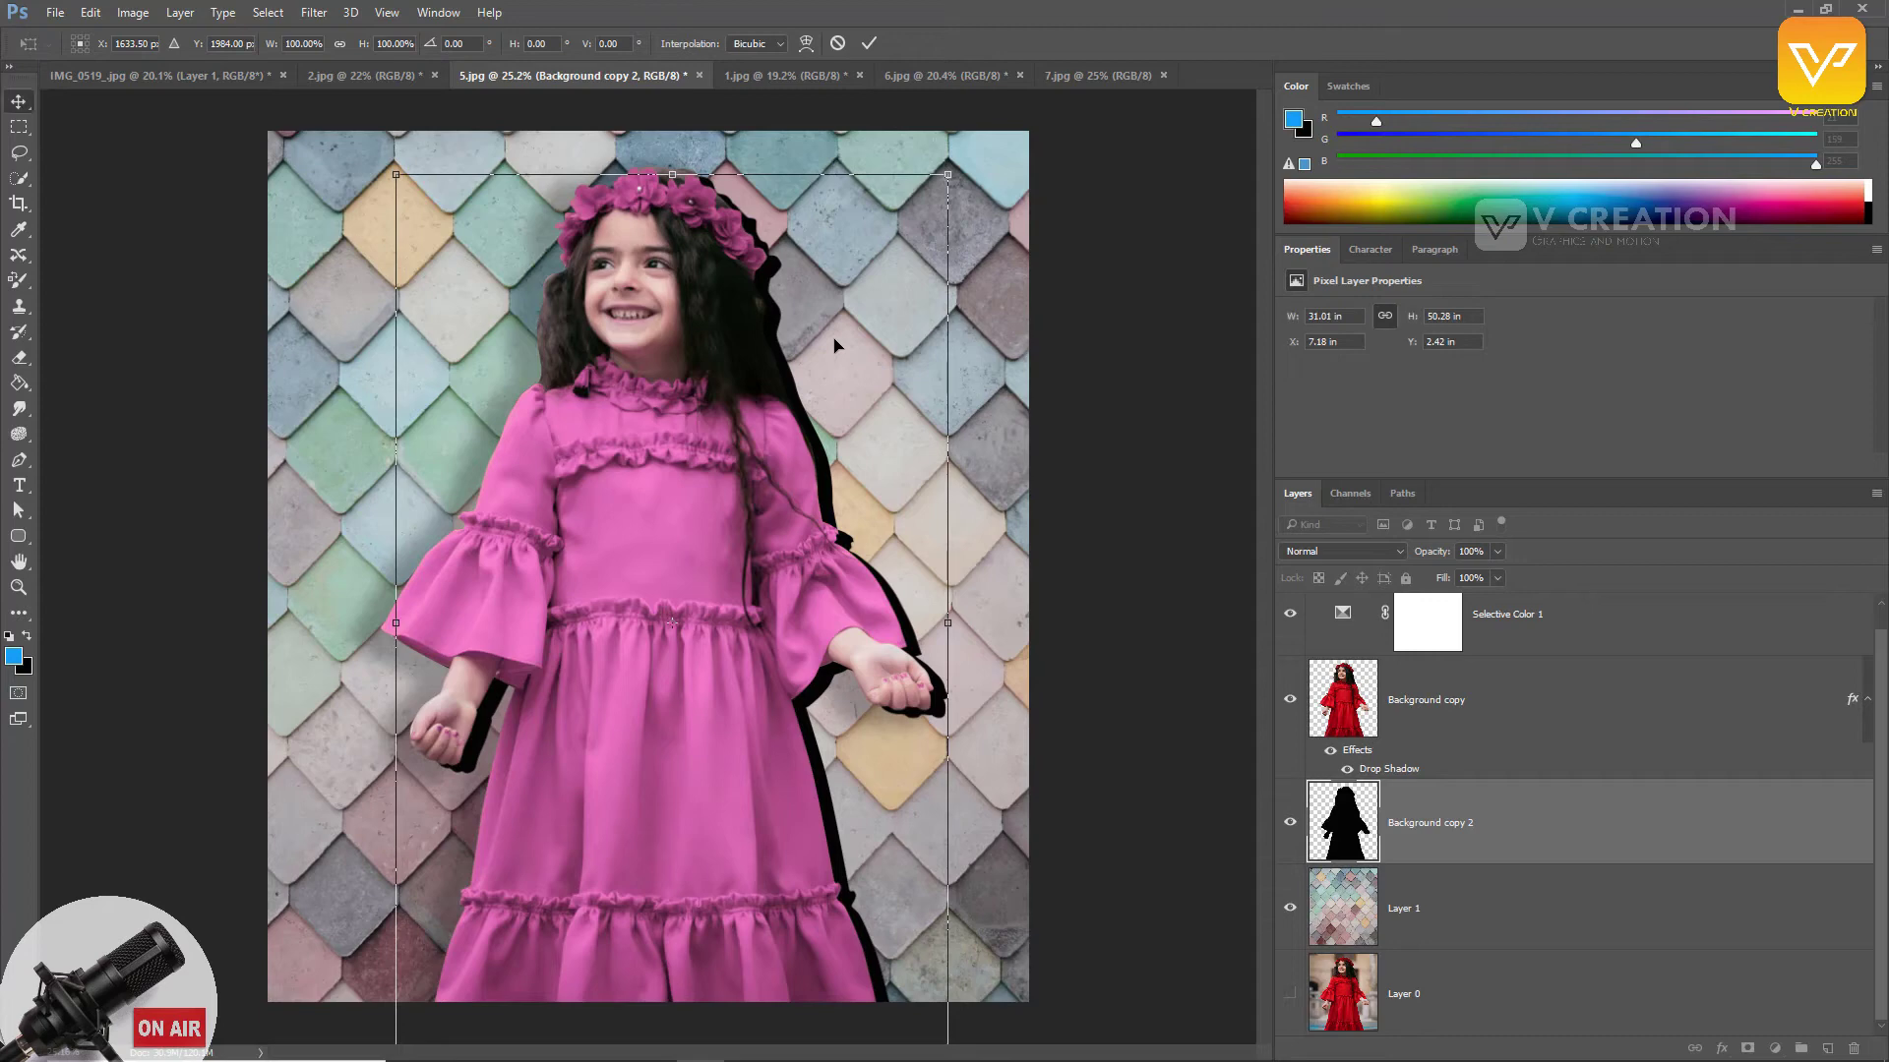
Step: Commit the black silhouette layer's transform, lower its opacity to 49% and soften it with a 24.9-pixel Gaussian Blur
key("Return")
left_click_drag(1436, 553, 1388, 553)
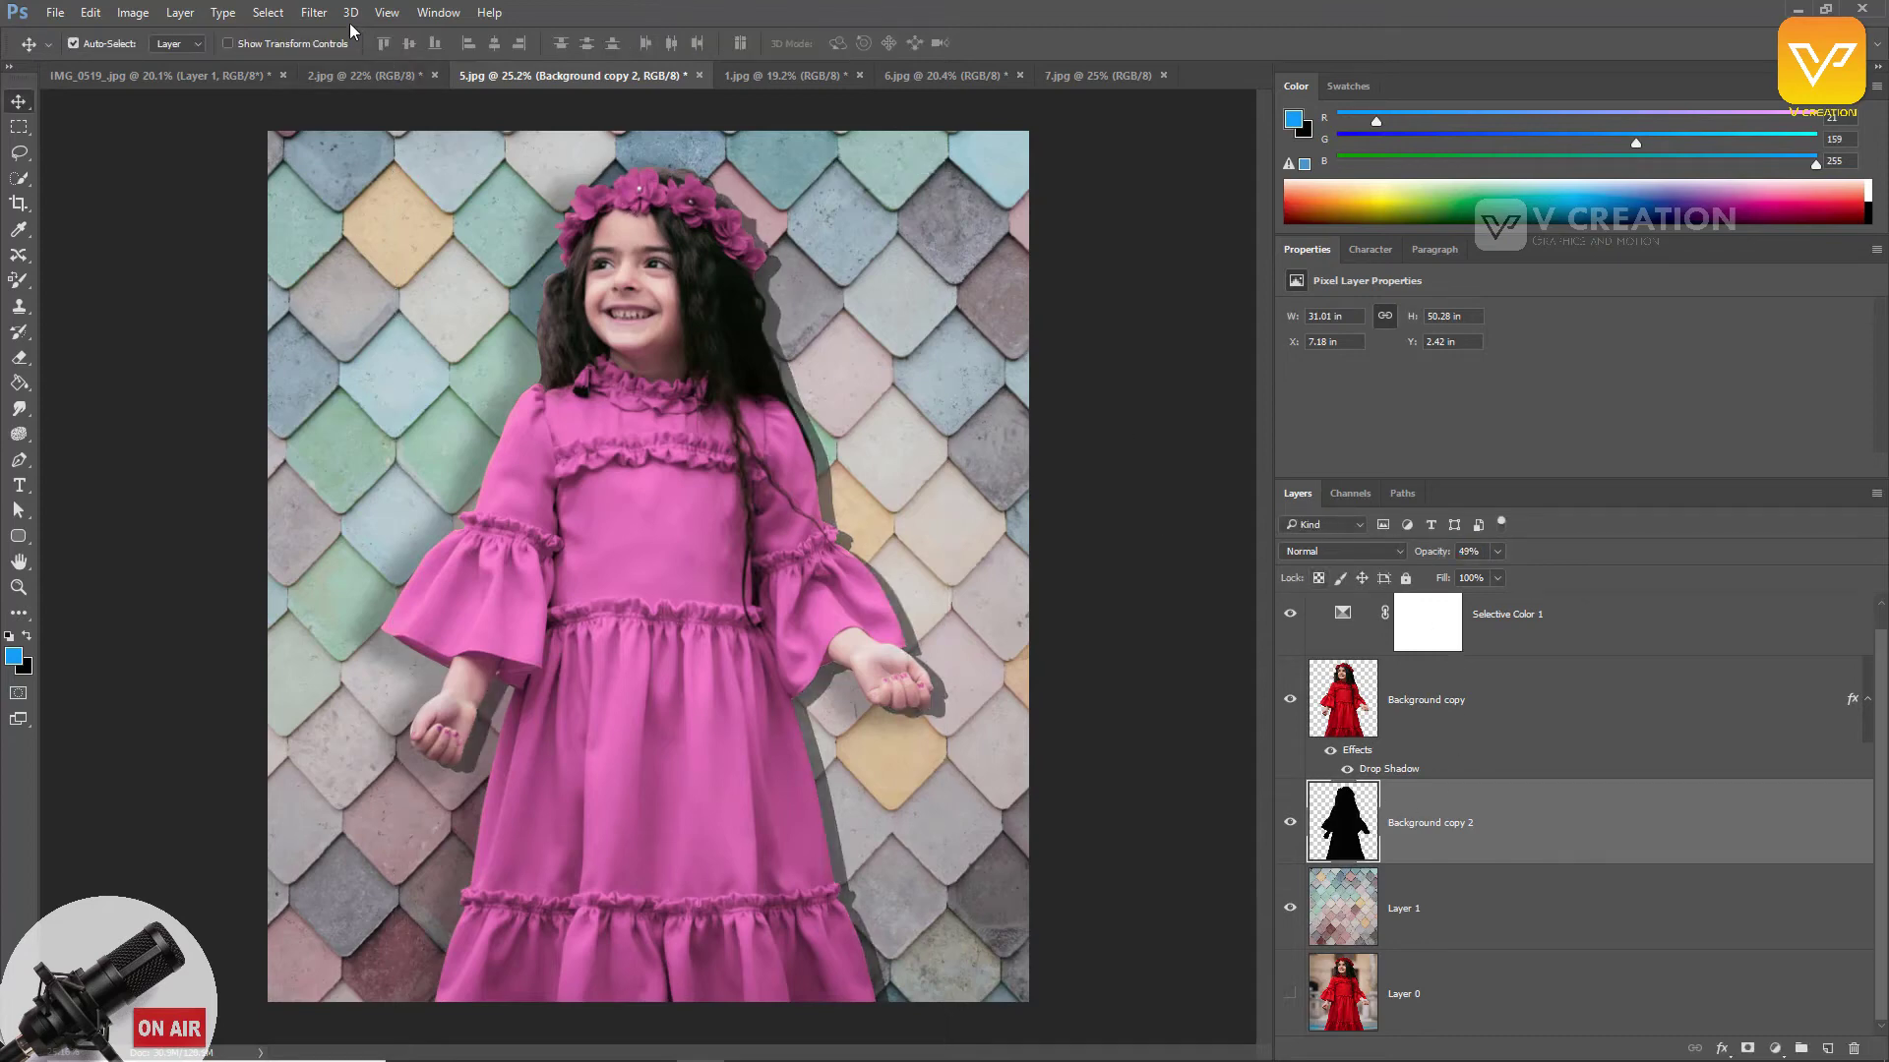
left_click(314, 11)
mouse_move(356, 221)
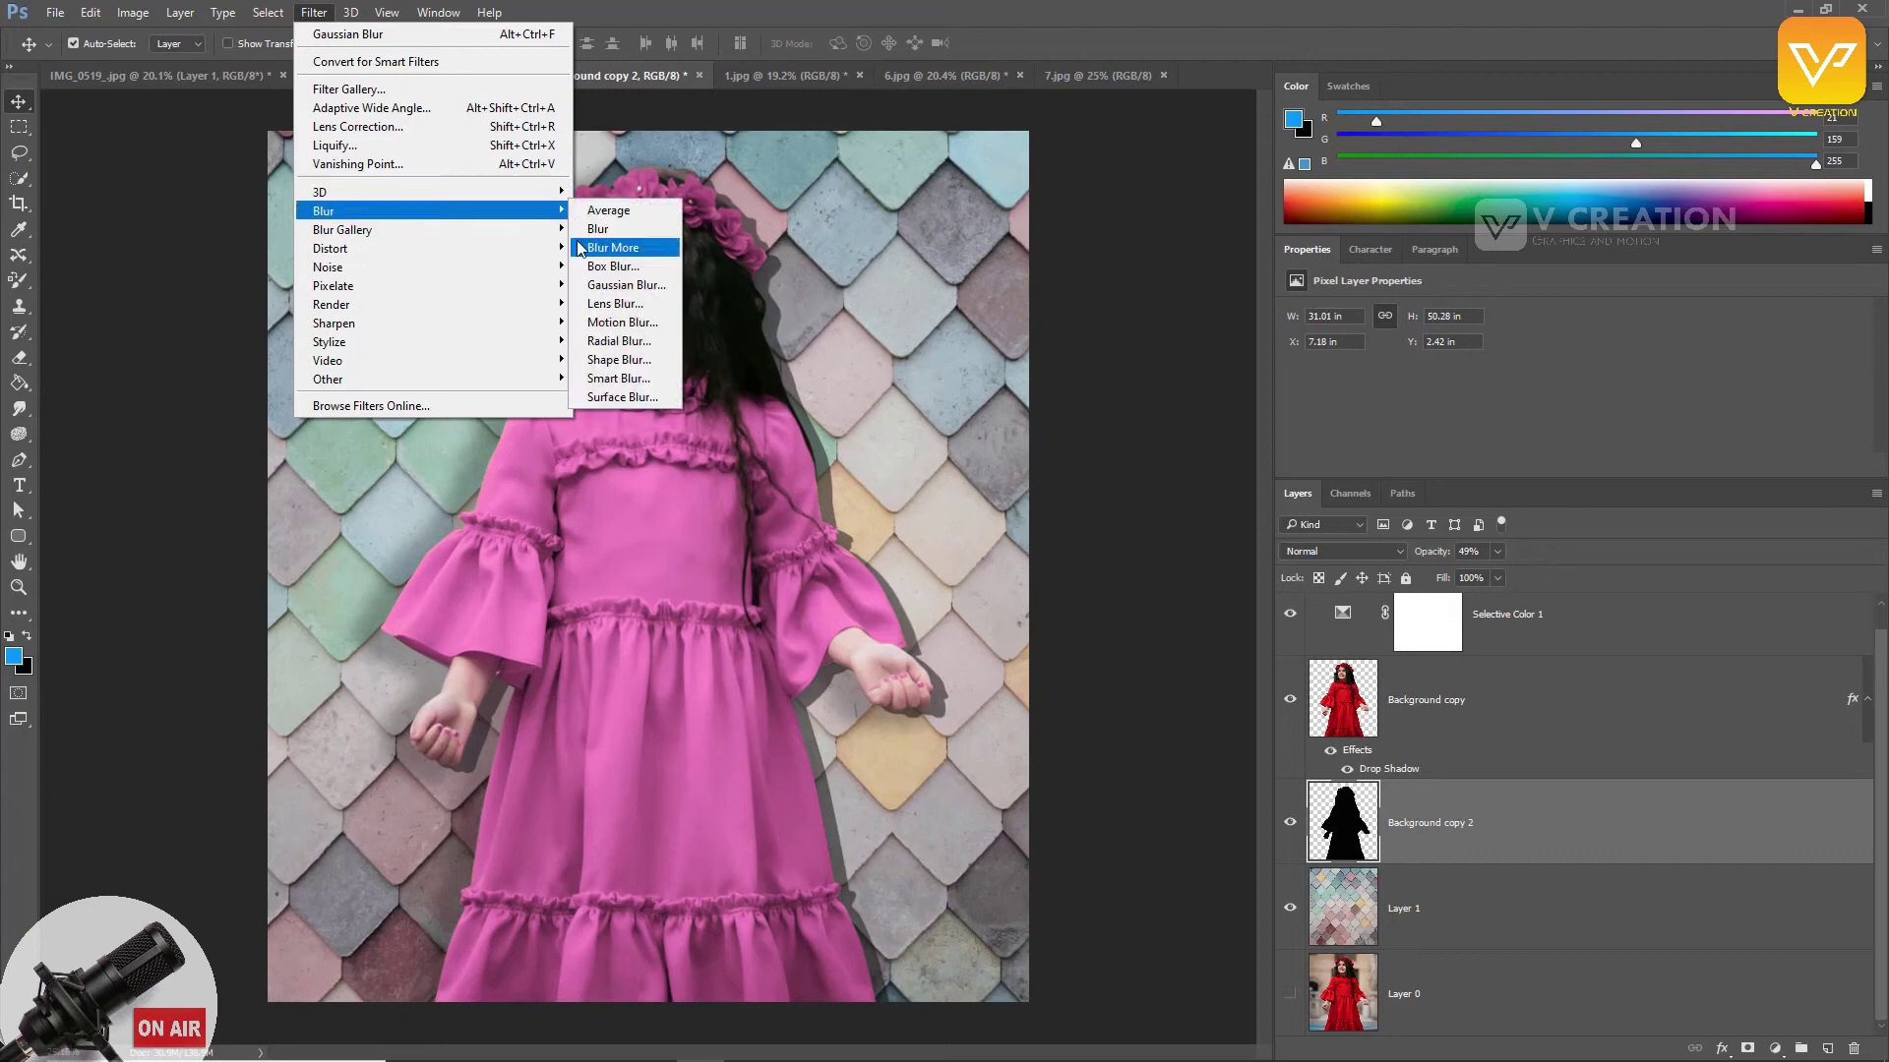
left_click(610, 285)
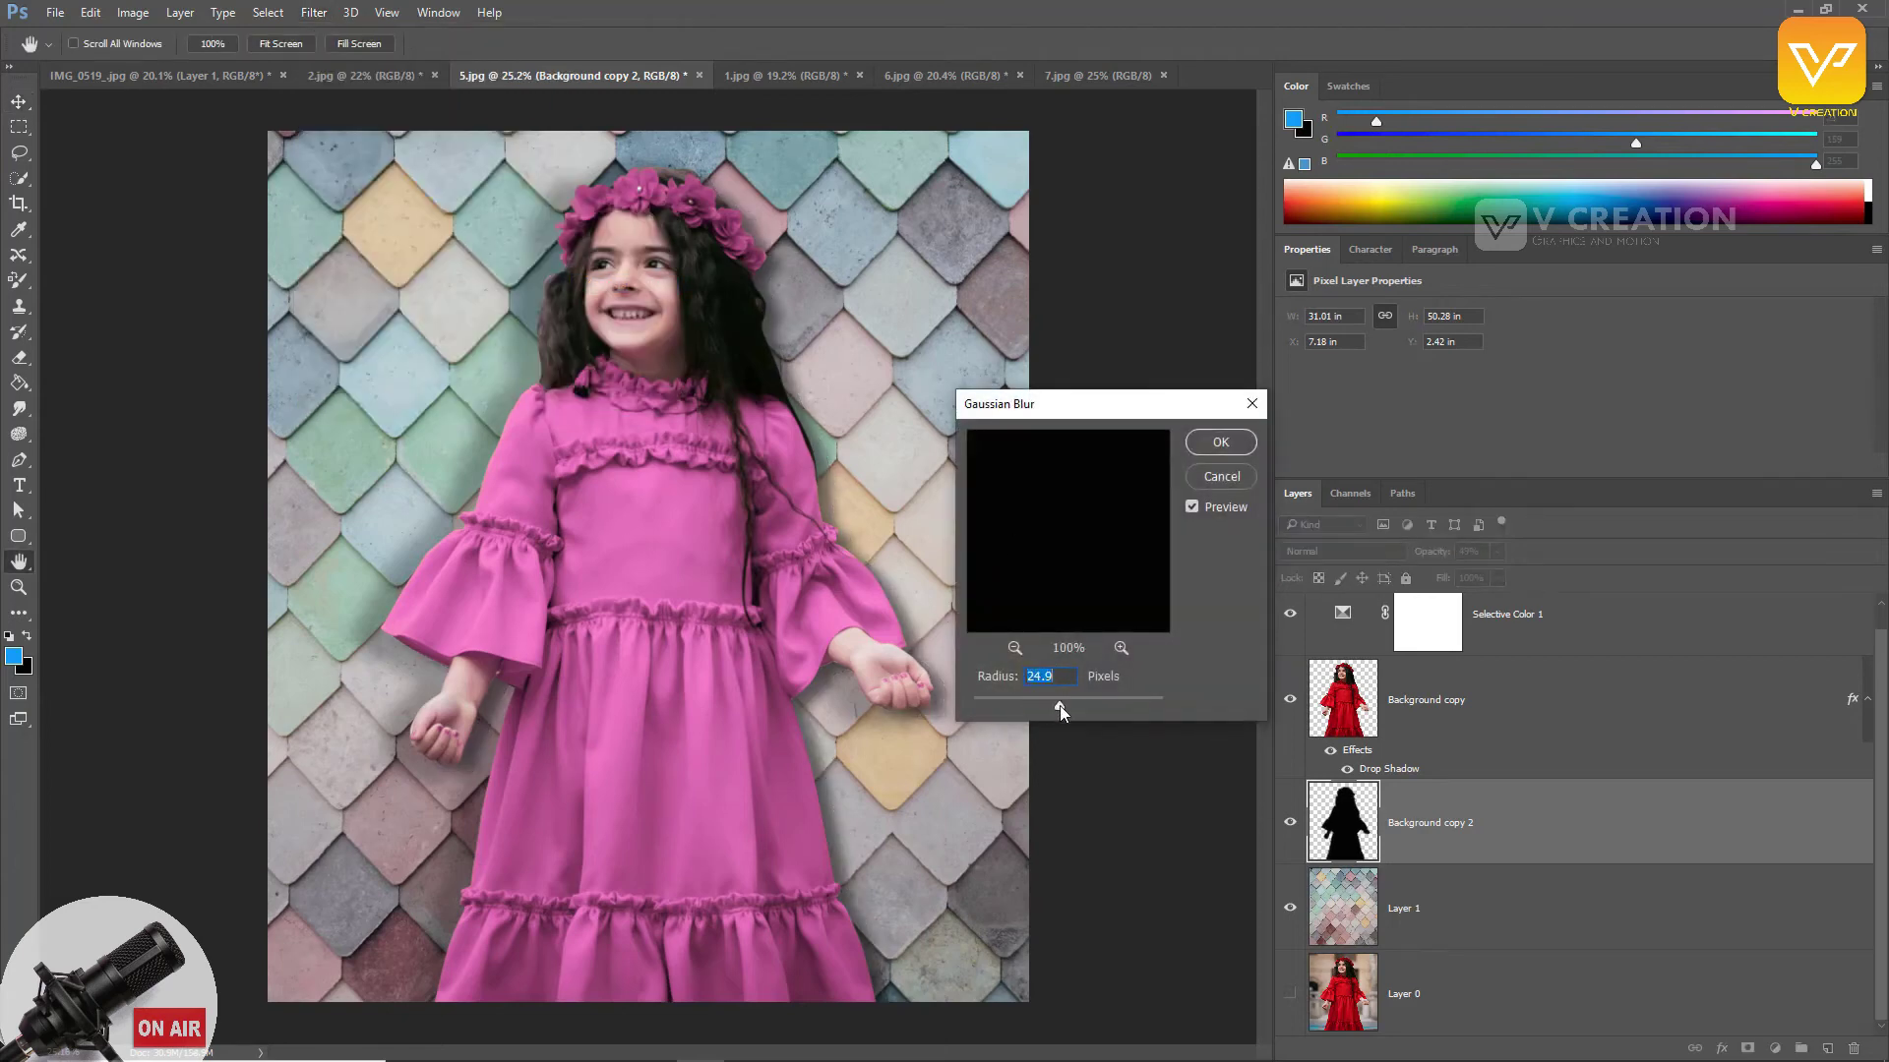
left_click(1204, 448)
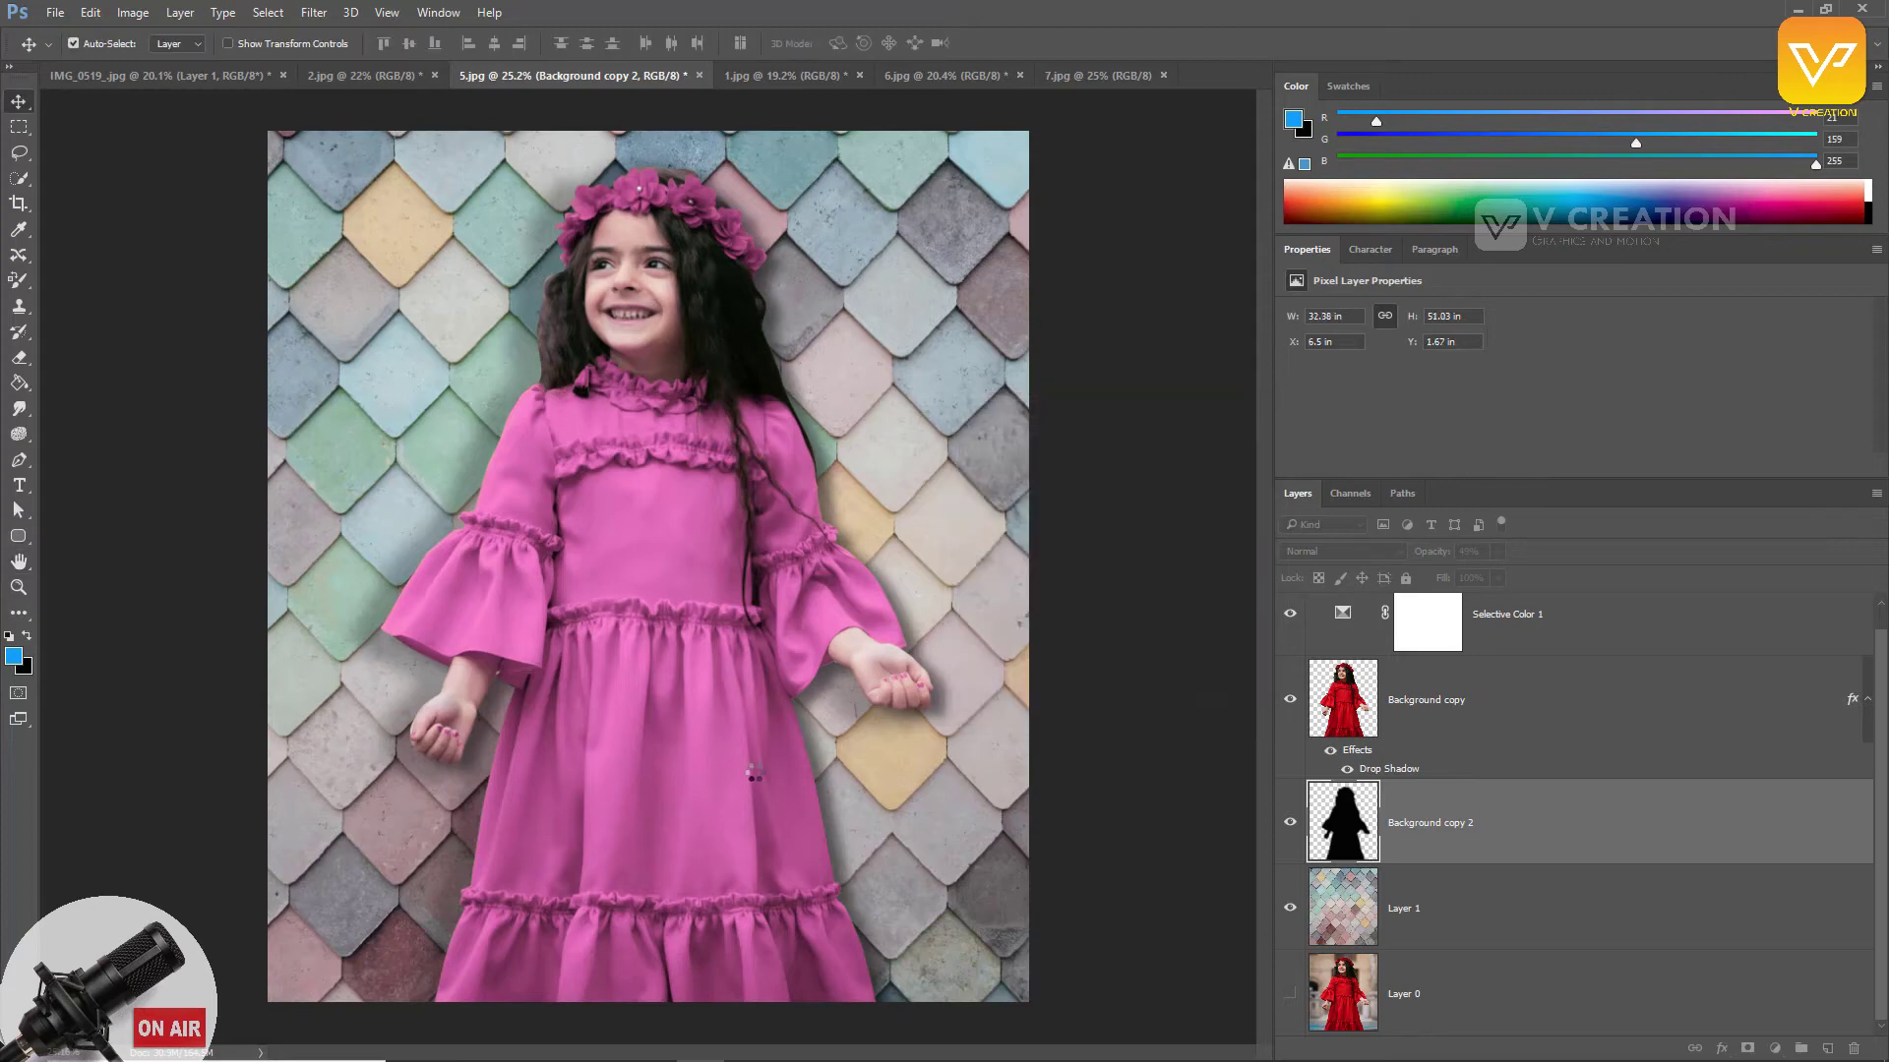
Step: Apply a direct Brightness/Contrast adjustment to the tiled background in Layer 1, changing its brightness
key("alt+bracketleft")
key("ctrl+0")
left_click(133, 11)
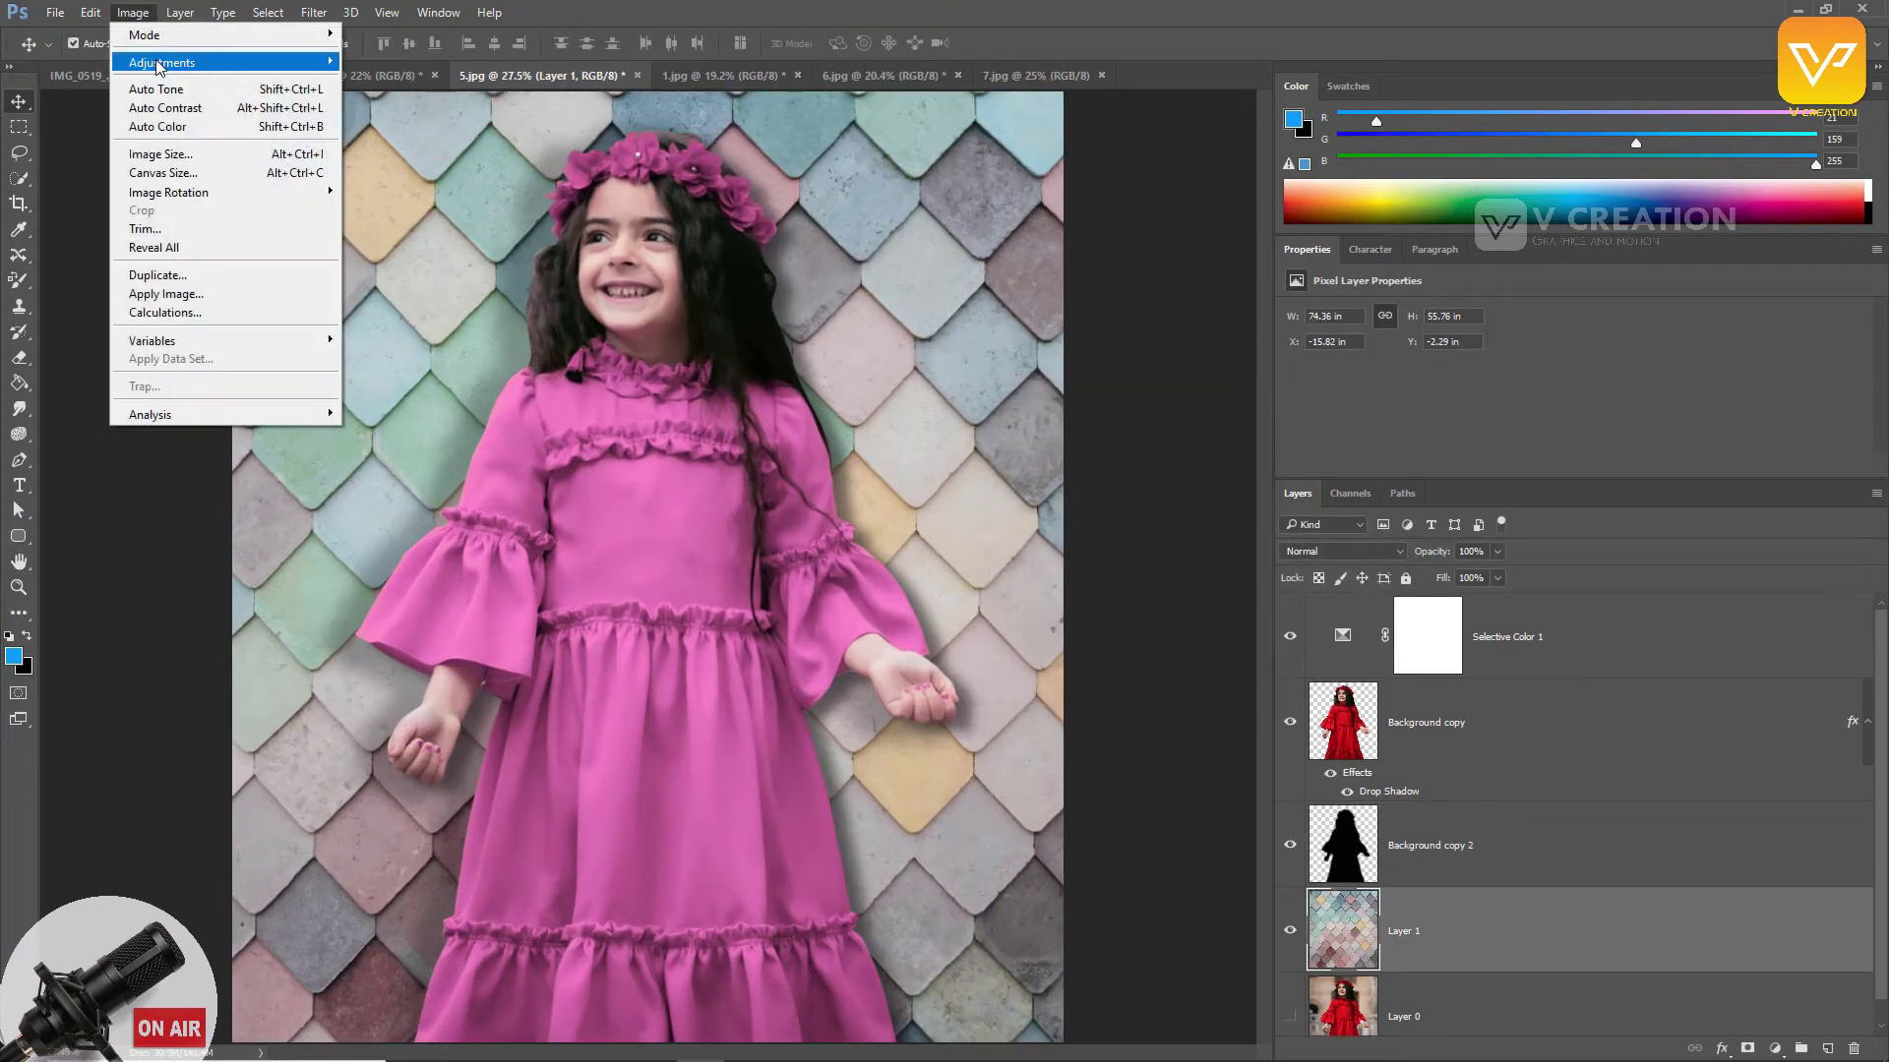
mouse_move(158, 65)
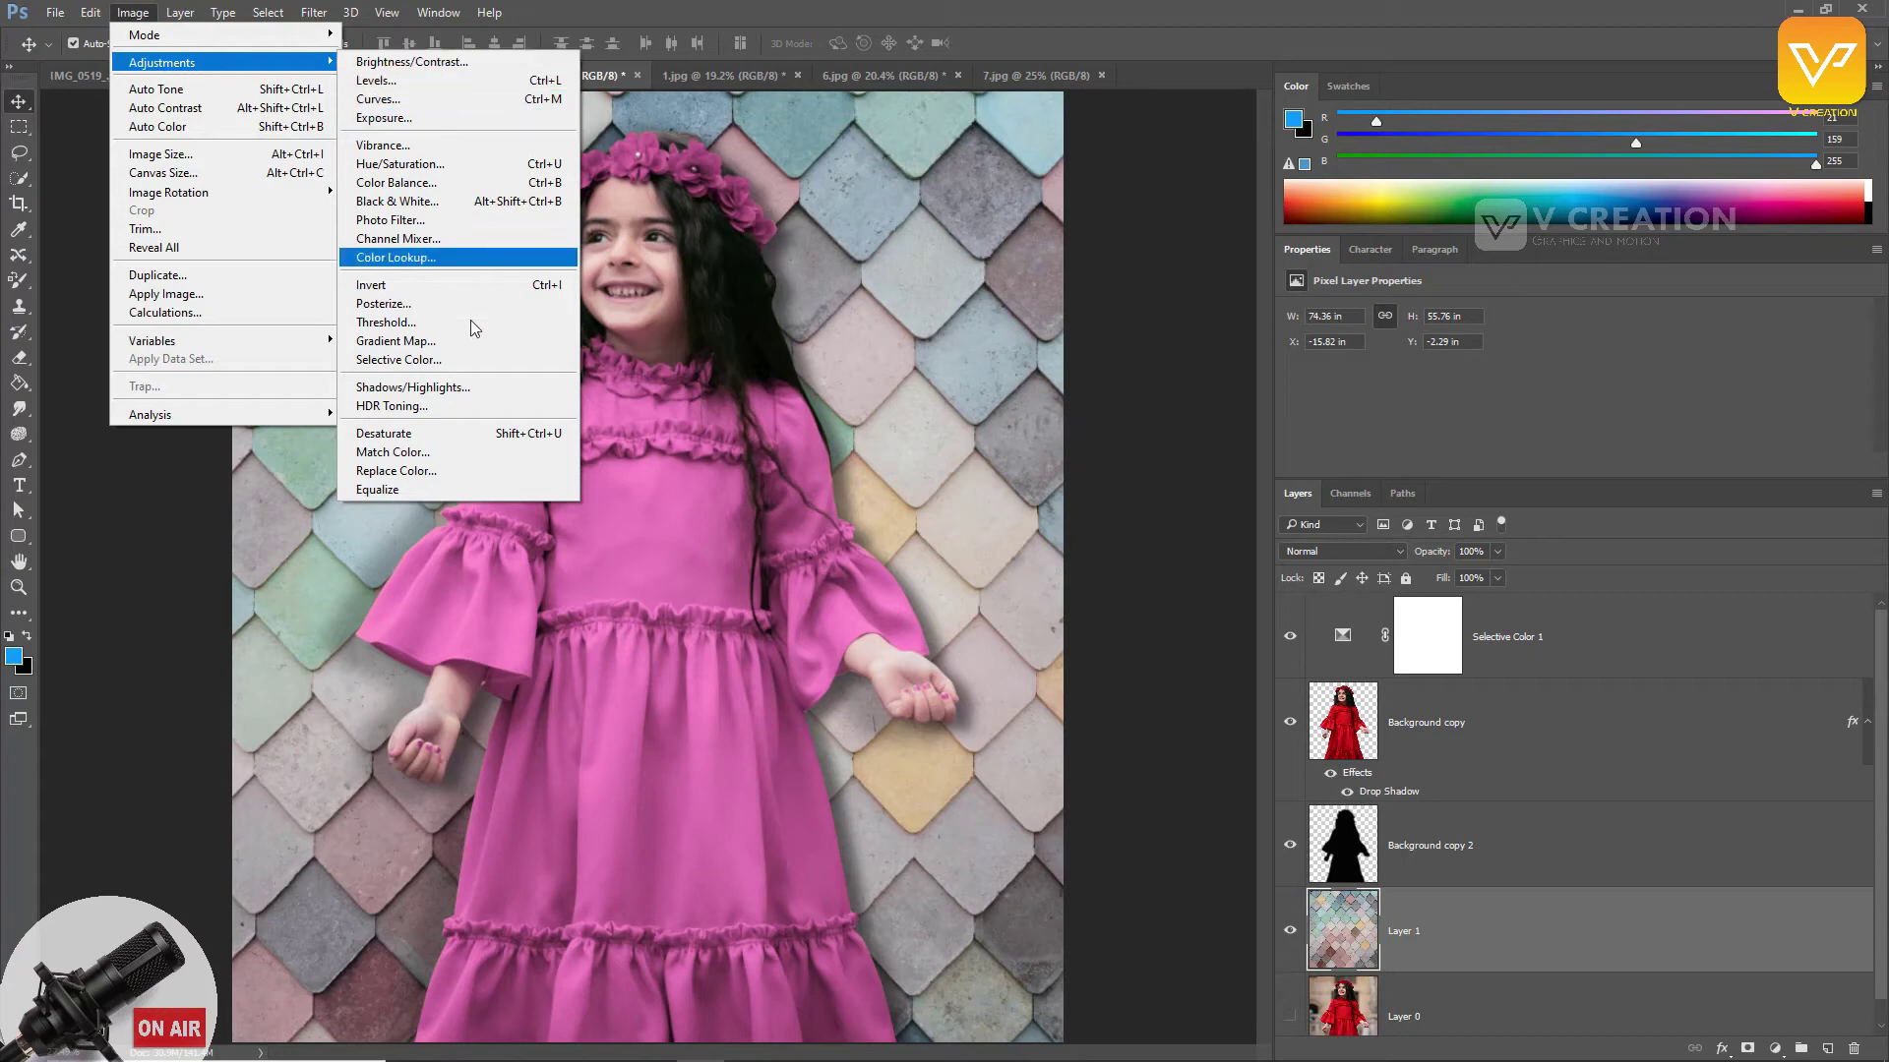
left_click(429, 72)
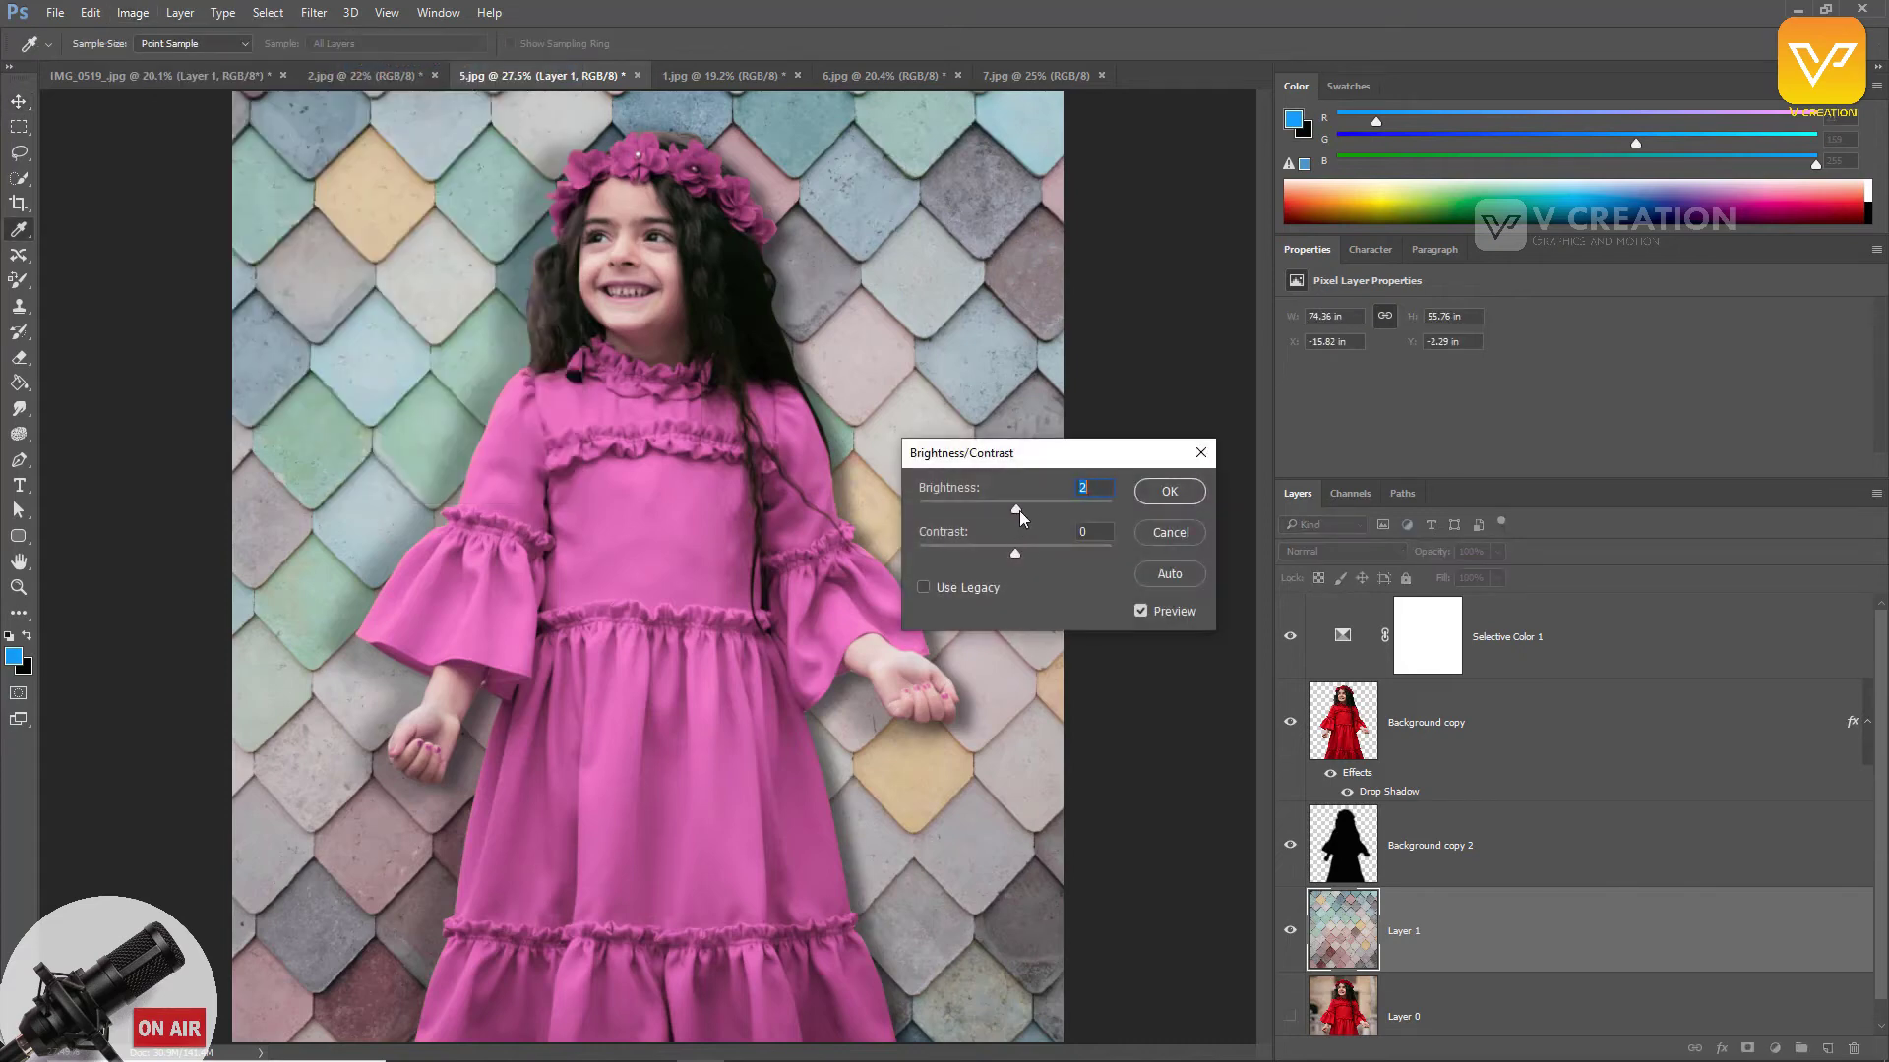
mouse_move(1019, 510)
left_mouse_down()
mouse_move(1067, 513)
mouse_move(963, 531)
mouse_move(1006, 524)
left_mouse_up()
left_click(1170, 491)
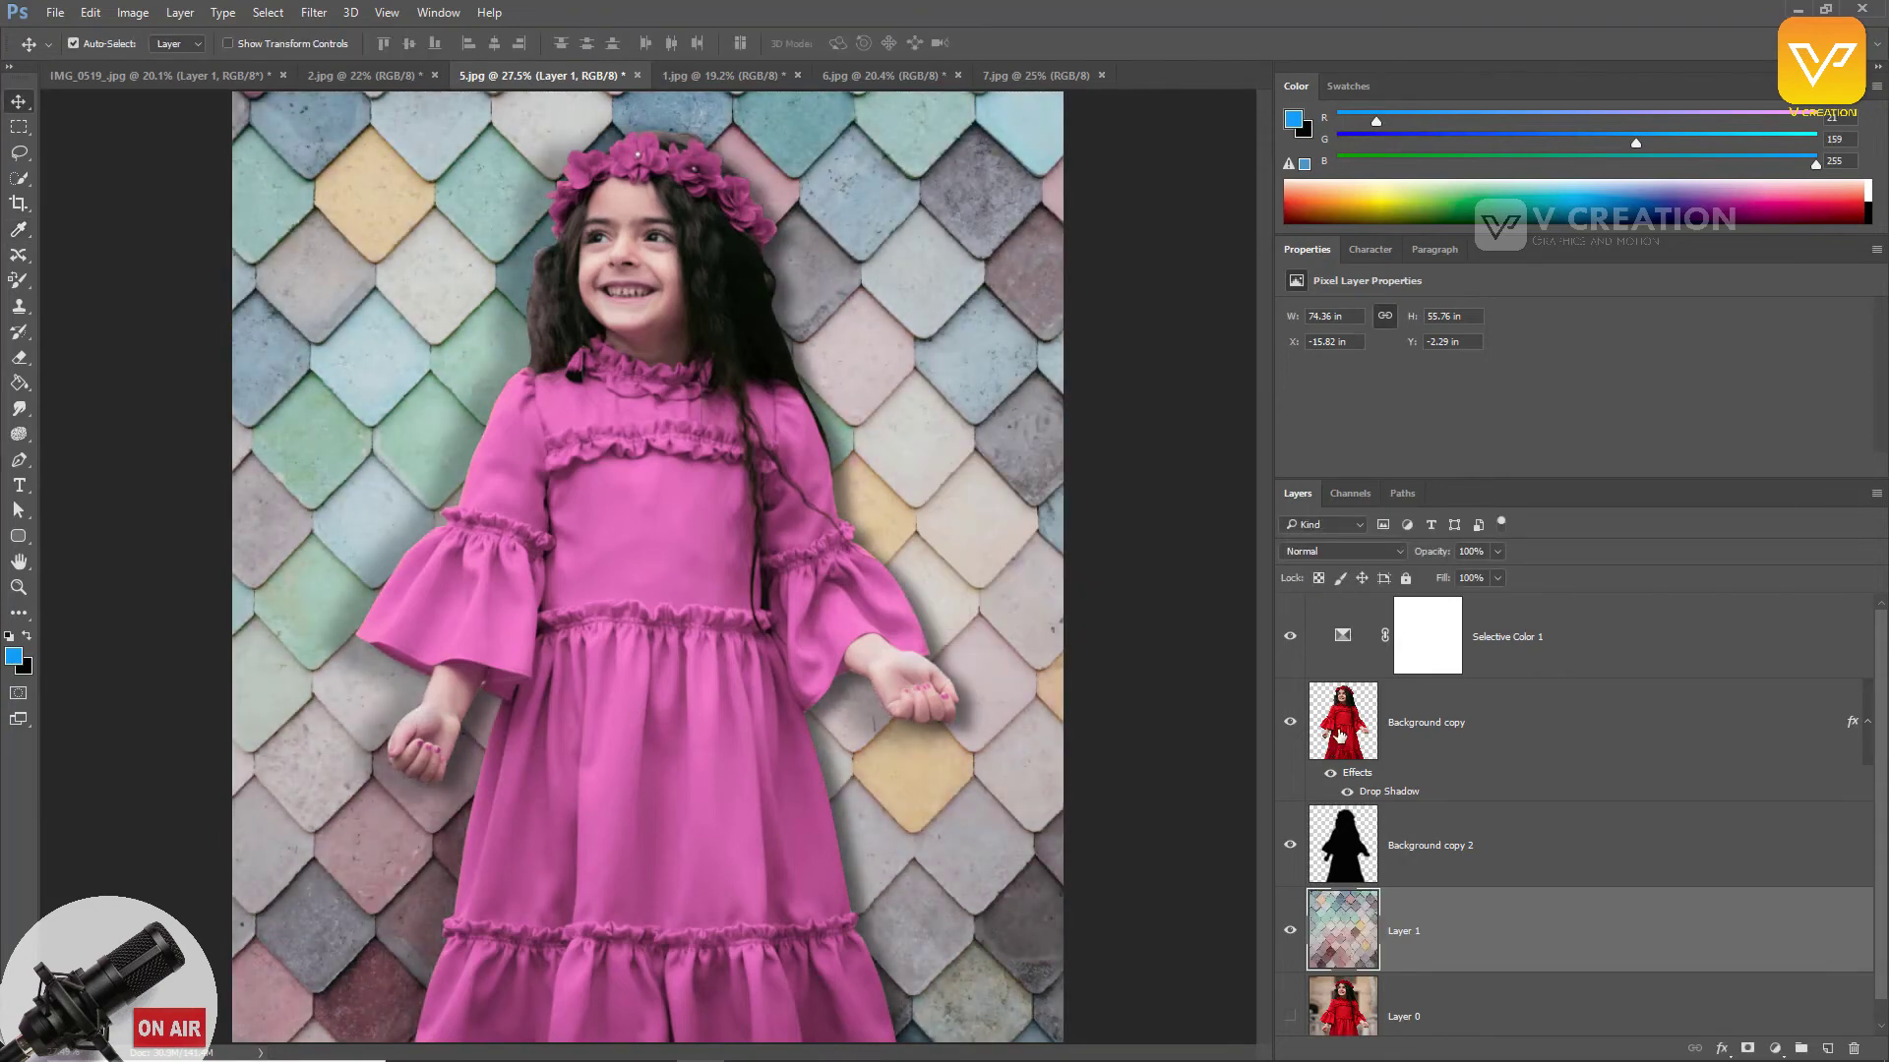
Step: Add a Brightness/Contrast adjustment layer above Layer 1 with brightness -48 and toggle its visibility to compare
left_click(1340, 735)
left_click(1360, 950)
left_click(1775, 1049)
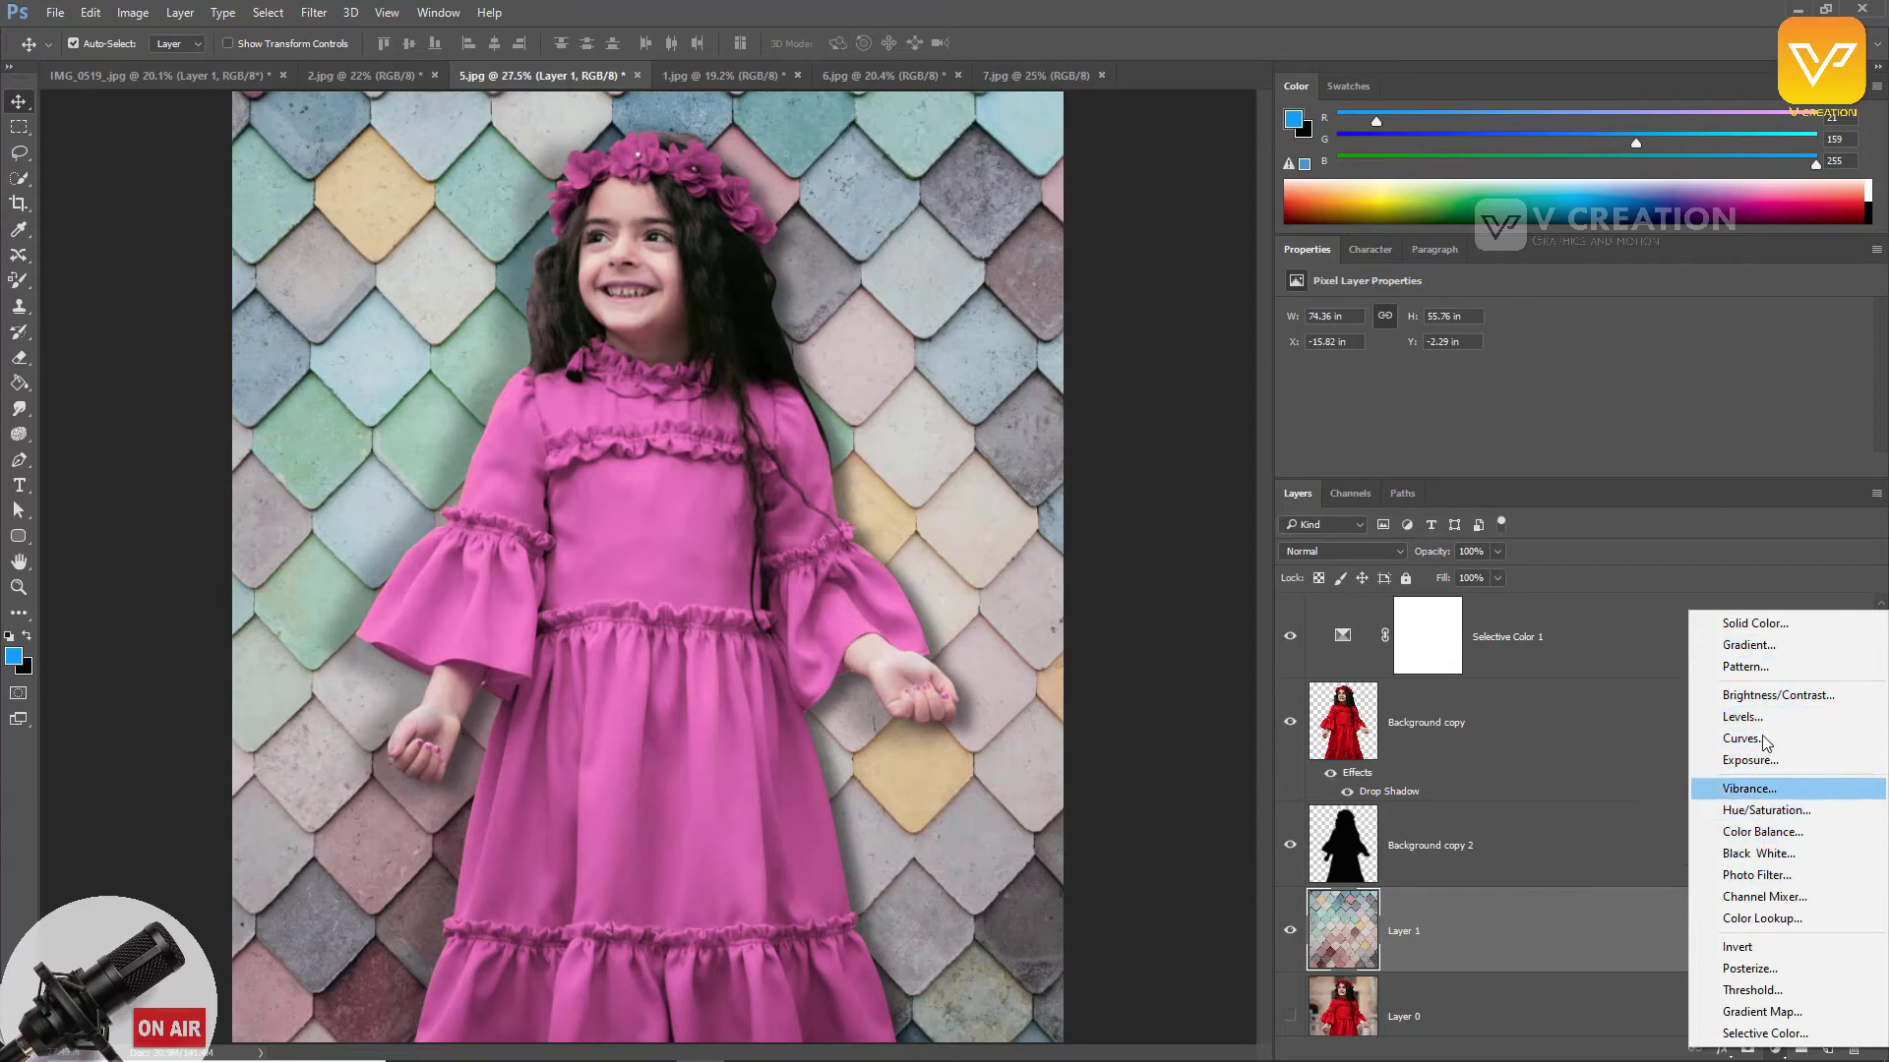
left_click(1771, 696)
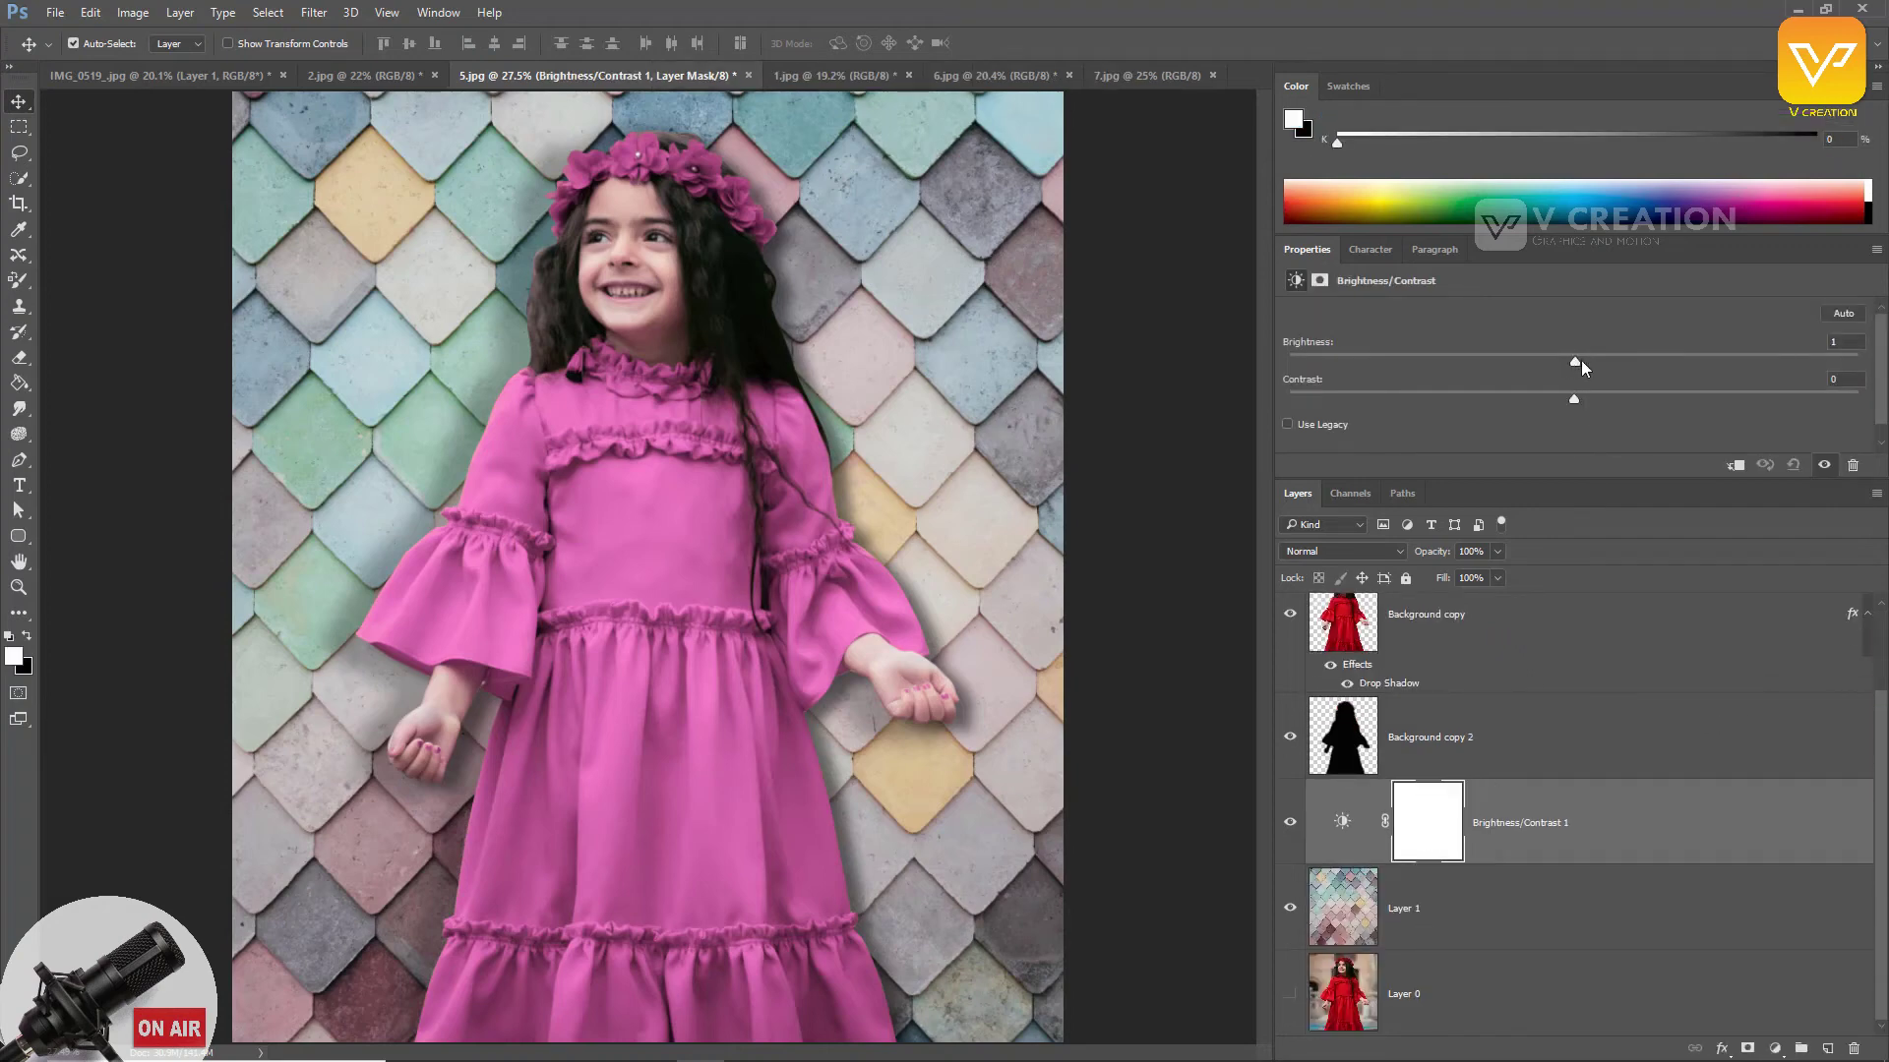
left_click_drag(1575, 362, 1483, 377)
left_click(1291, 825)
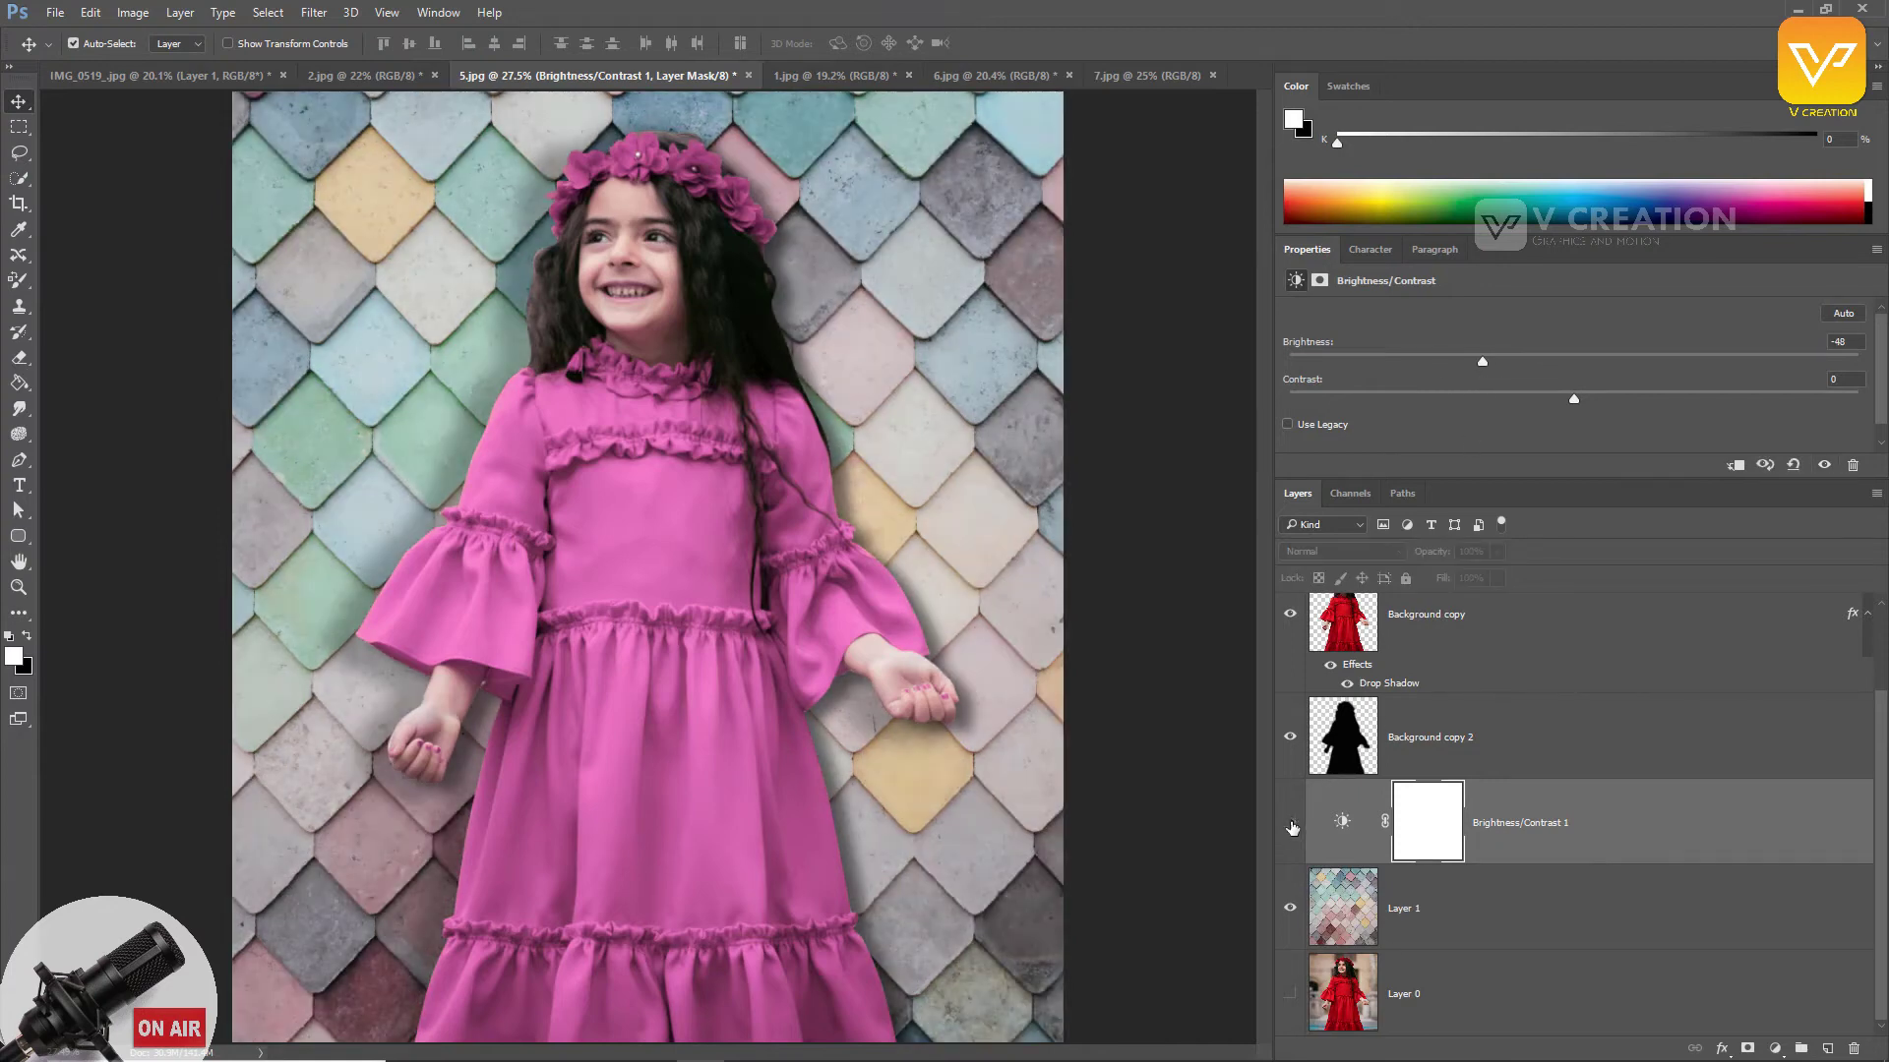
left_click(1291, 824)
left_click(1291, 824)
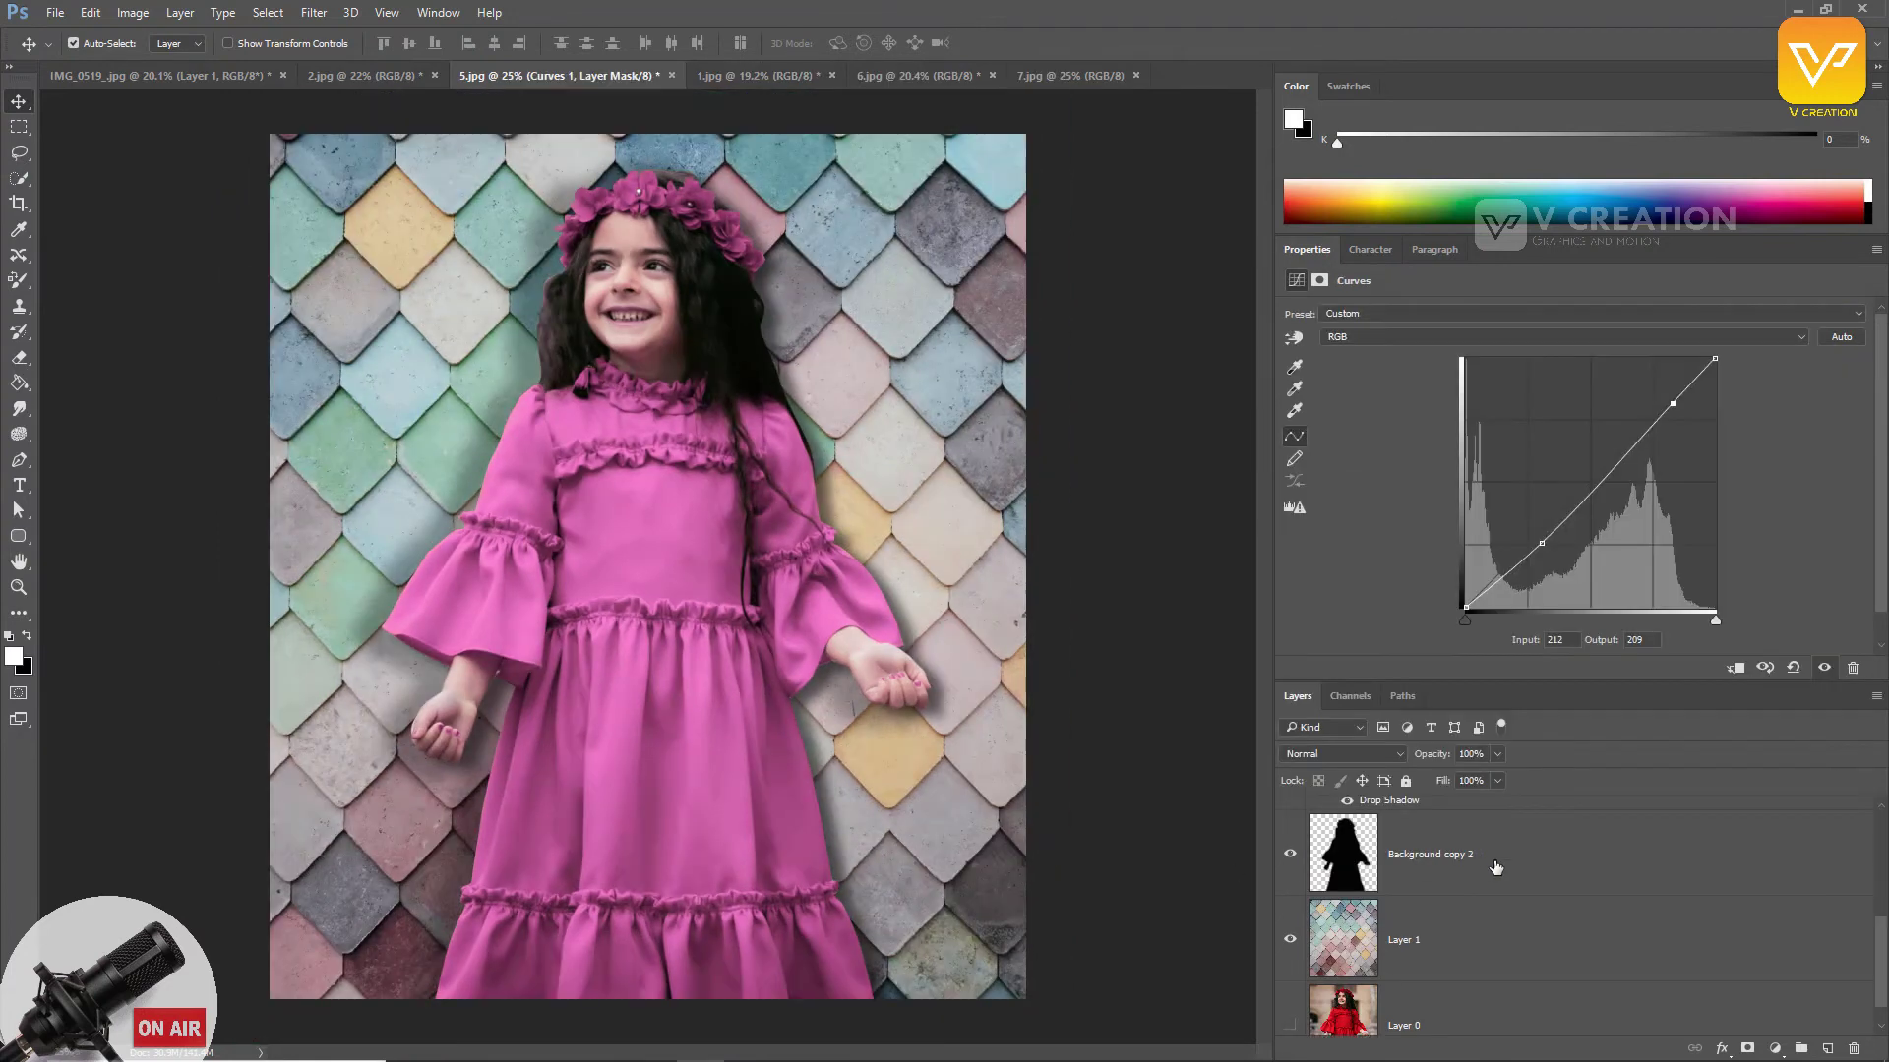
Step: Compare the dress with its original red by toggling the visibility of Selective Color 1, Curves 1 and Background copy
scroll(1380, 890, "down", 1)
left_click(1374, 903)
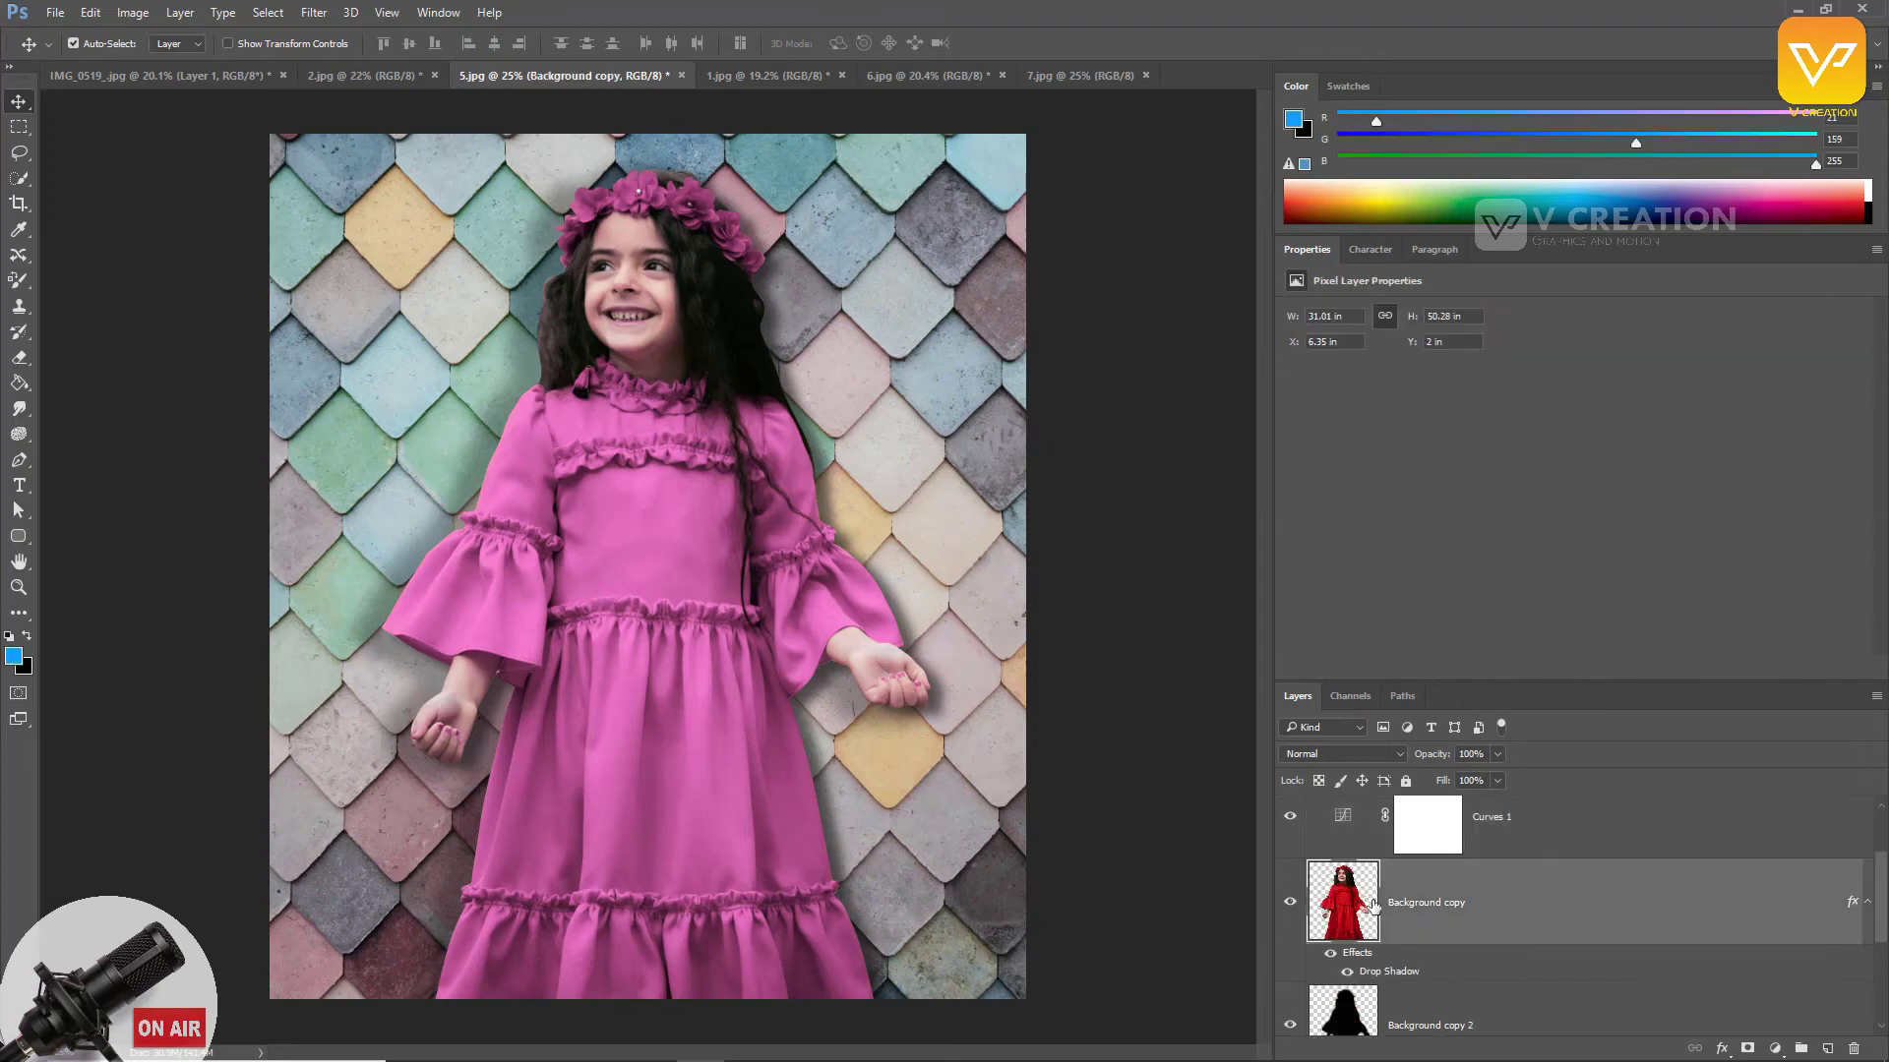
scroll(1325, 829, "up", 1)
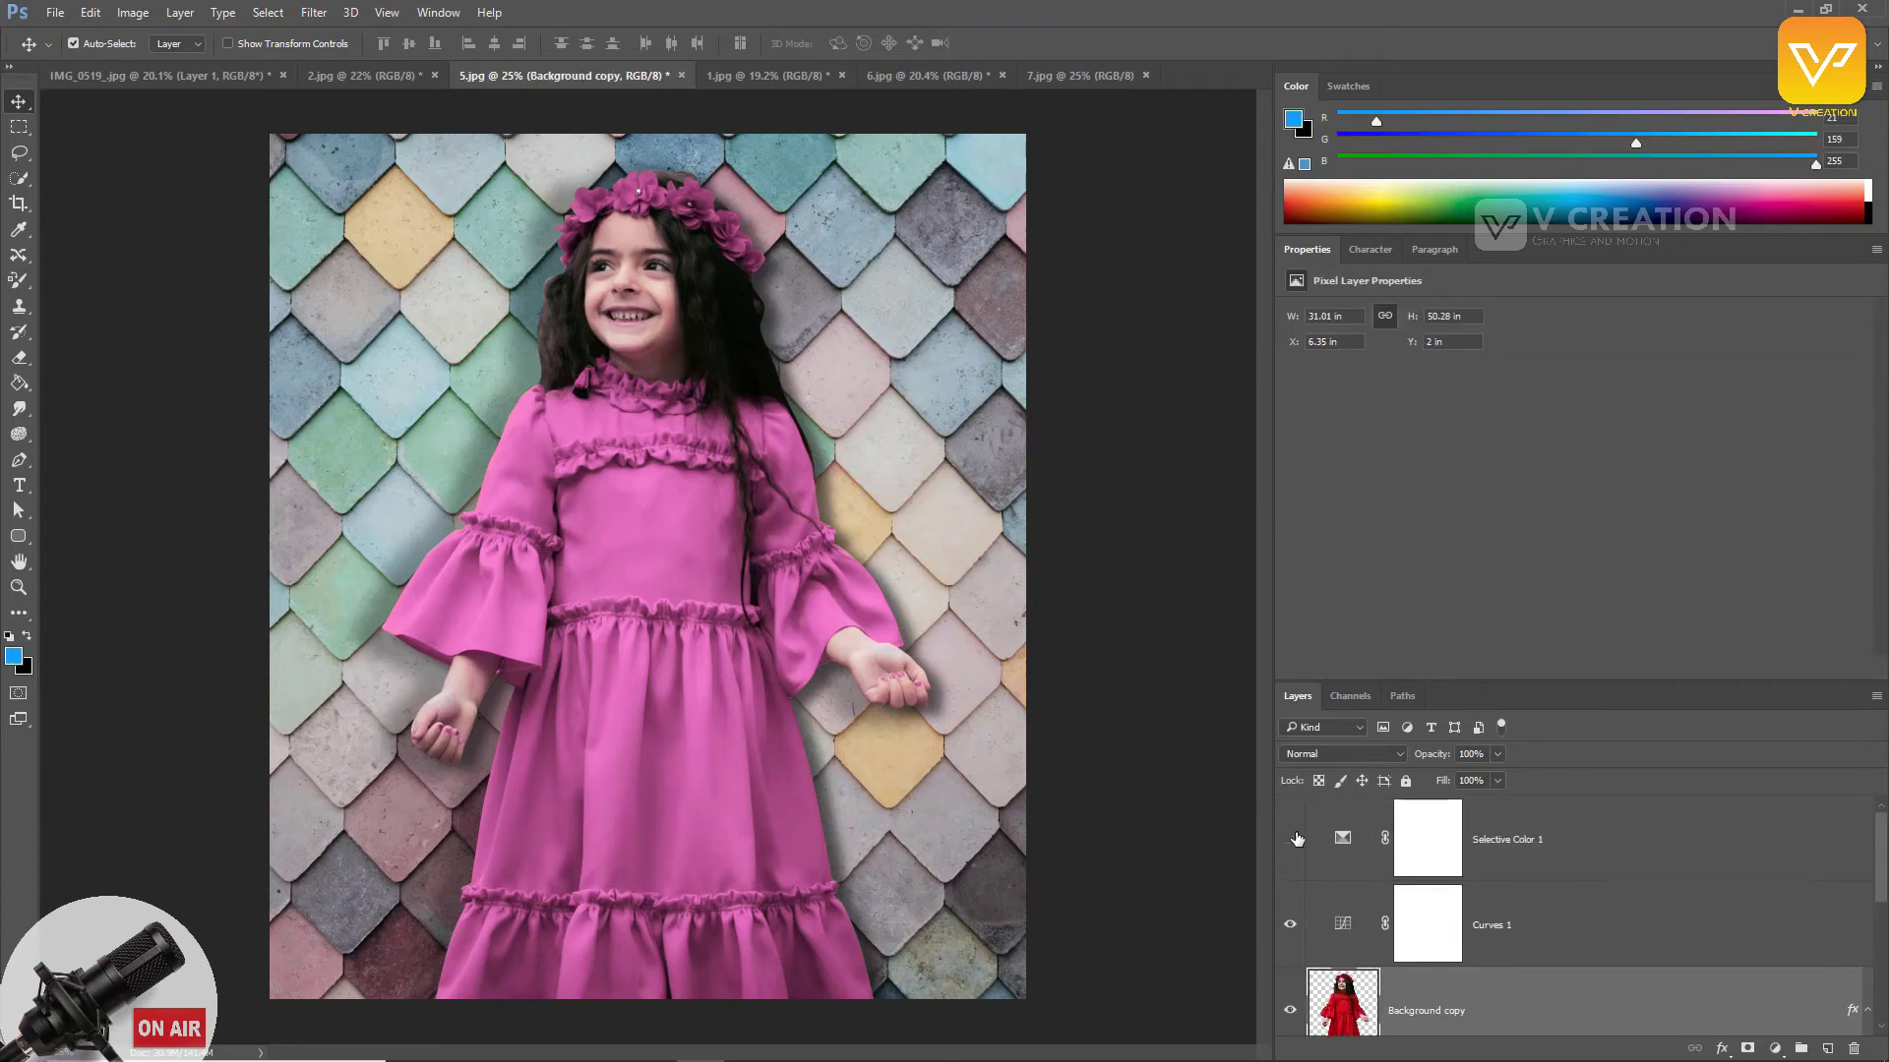
left_click(1290, 839)
left_click(1291, 923)
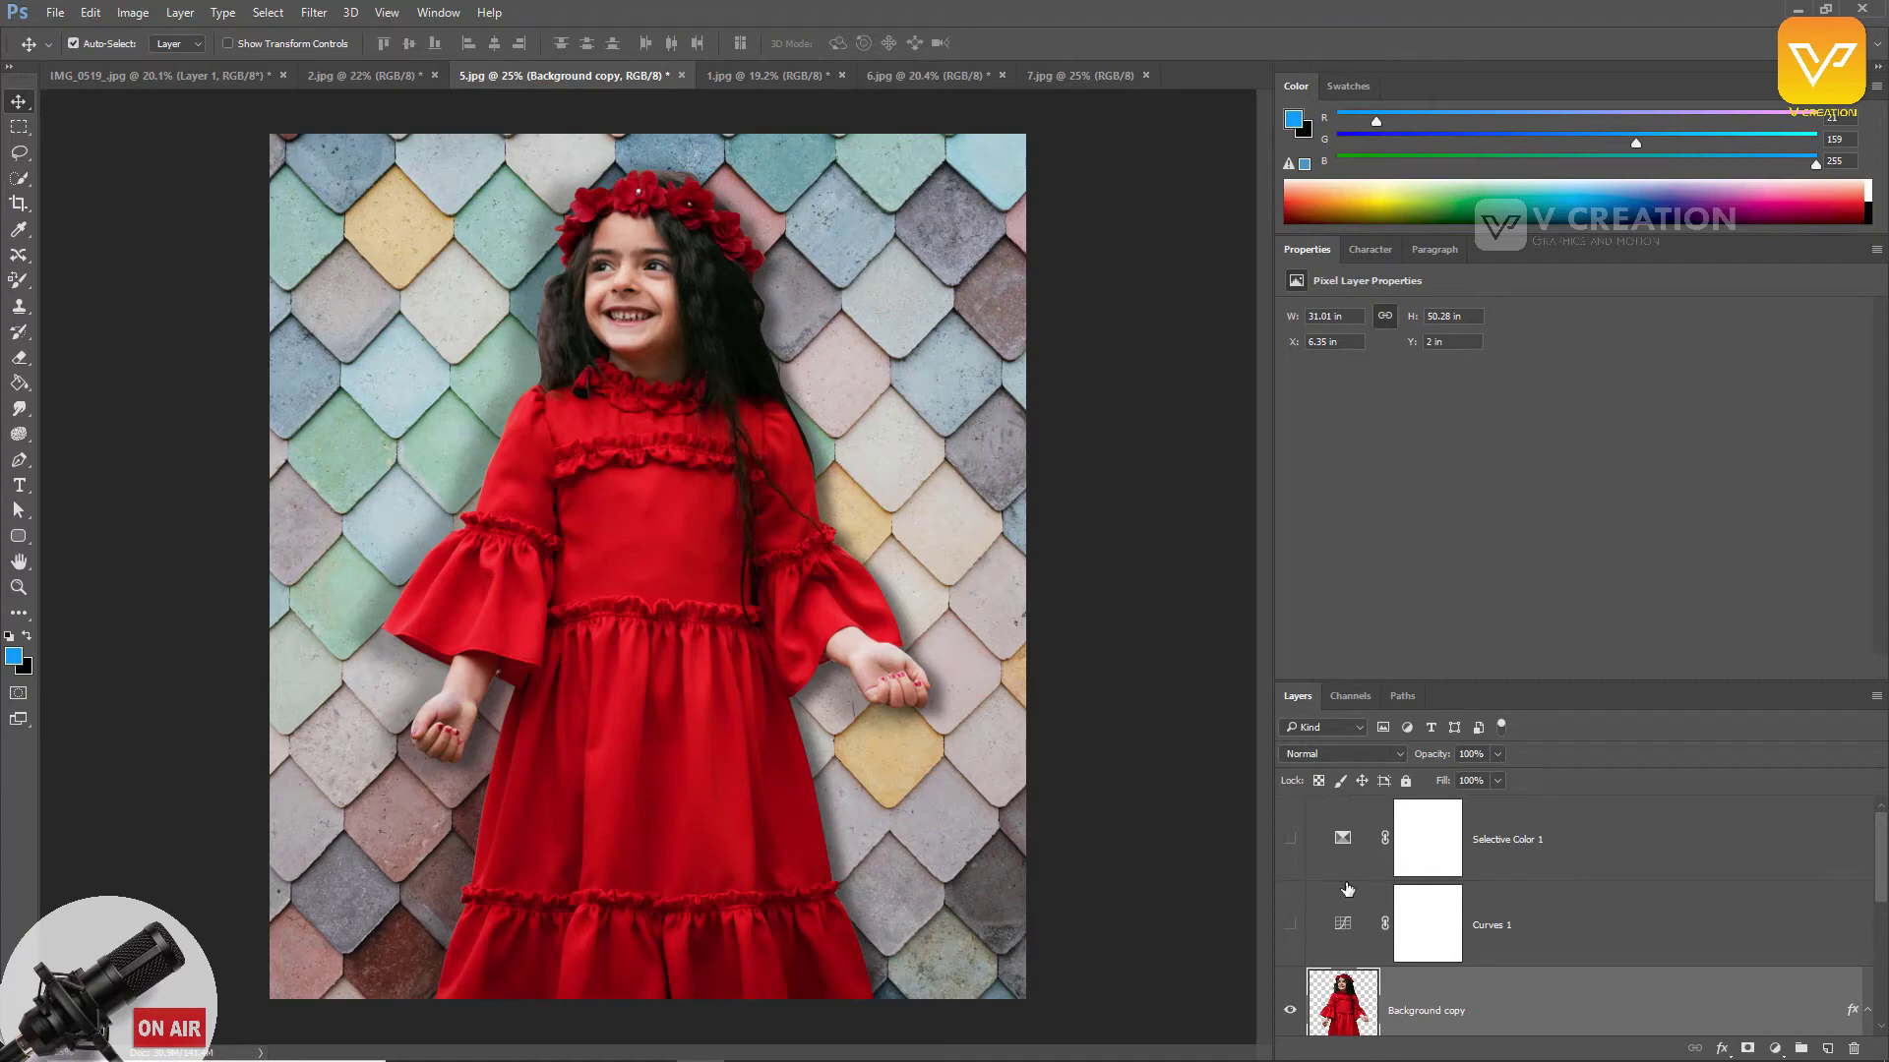
scroll(1348, 889, "down", 2)
scroll(1325, 922, "up", 1)
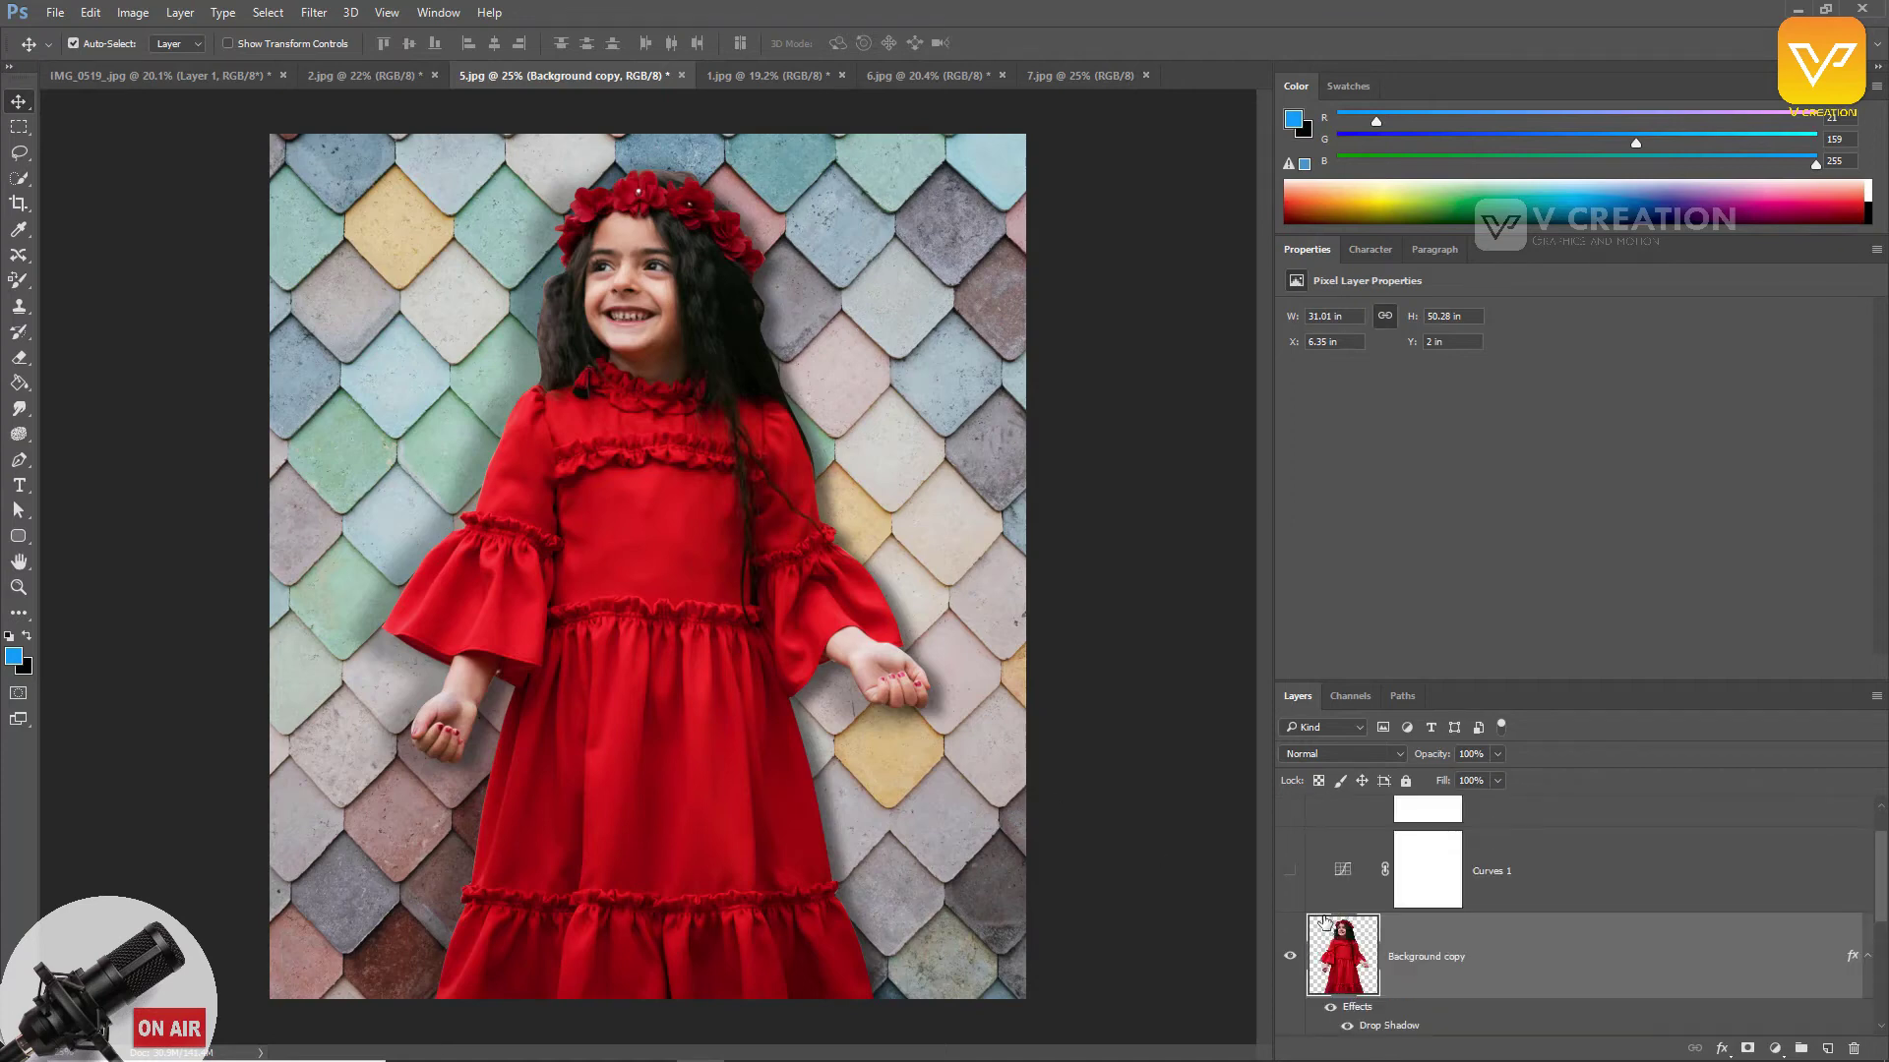
left_click(1291, 959)
left_click(1290, 959)
scroll(1320, 897, "up", 1)
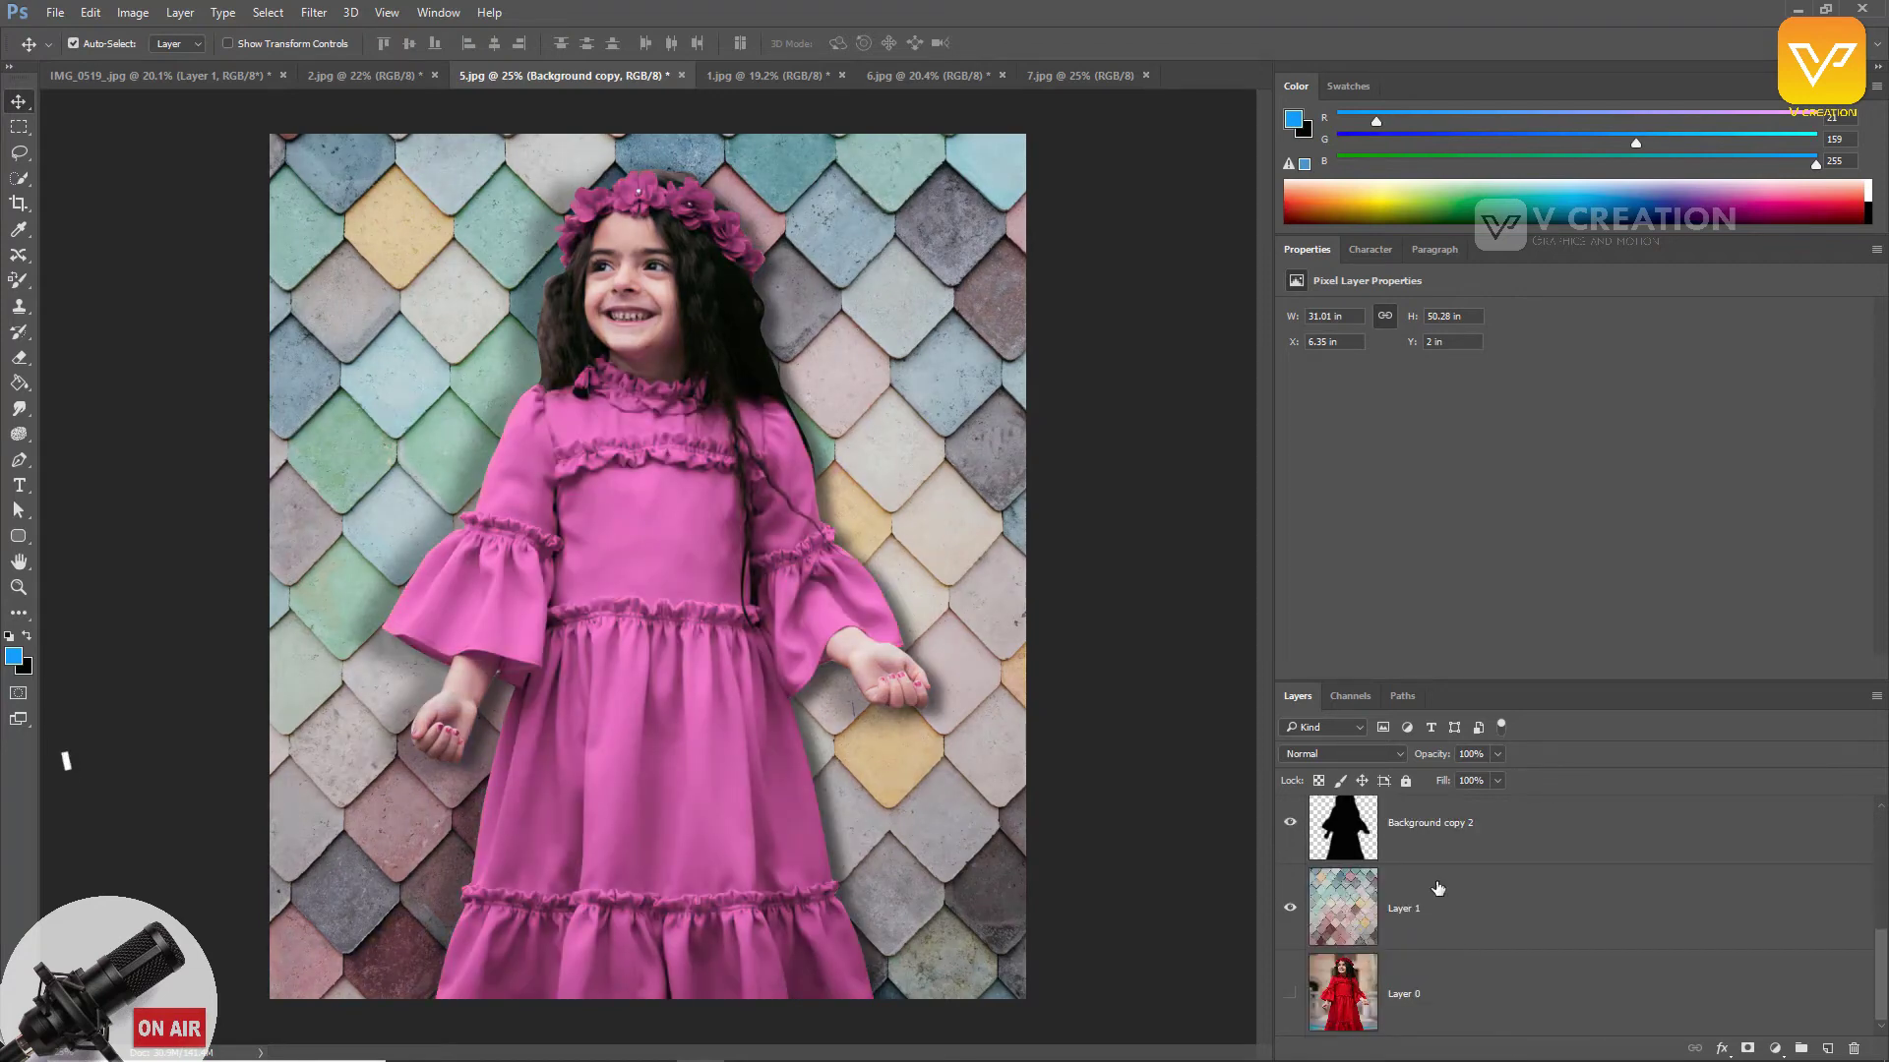
Step: Try a Black & White adjustment with the Default preset on Layer 1, compare its preview and cancel it
left_click(1020, 759)
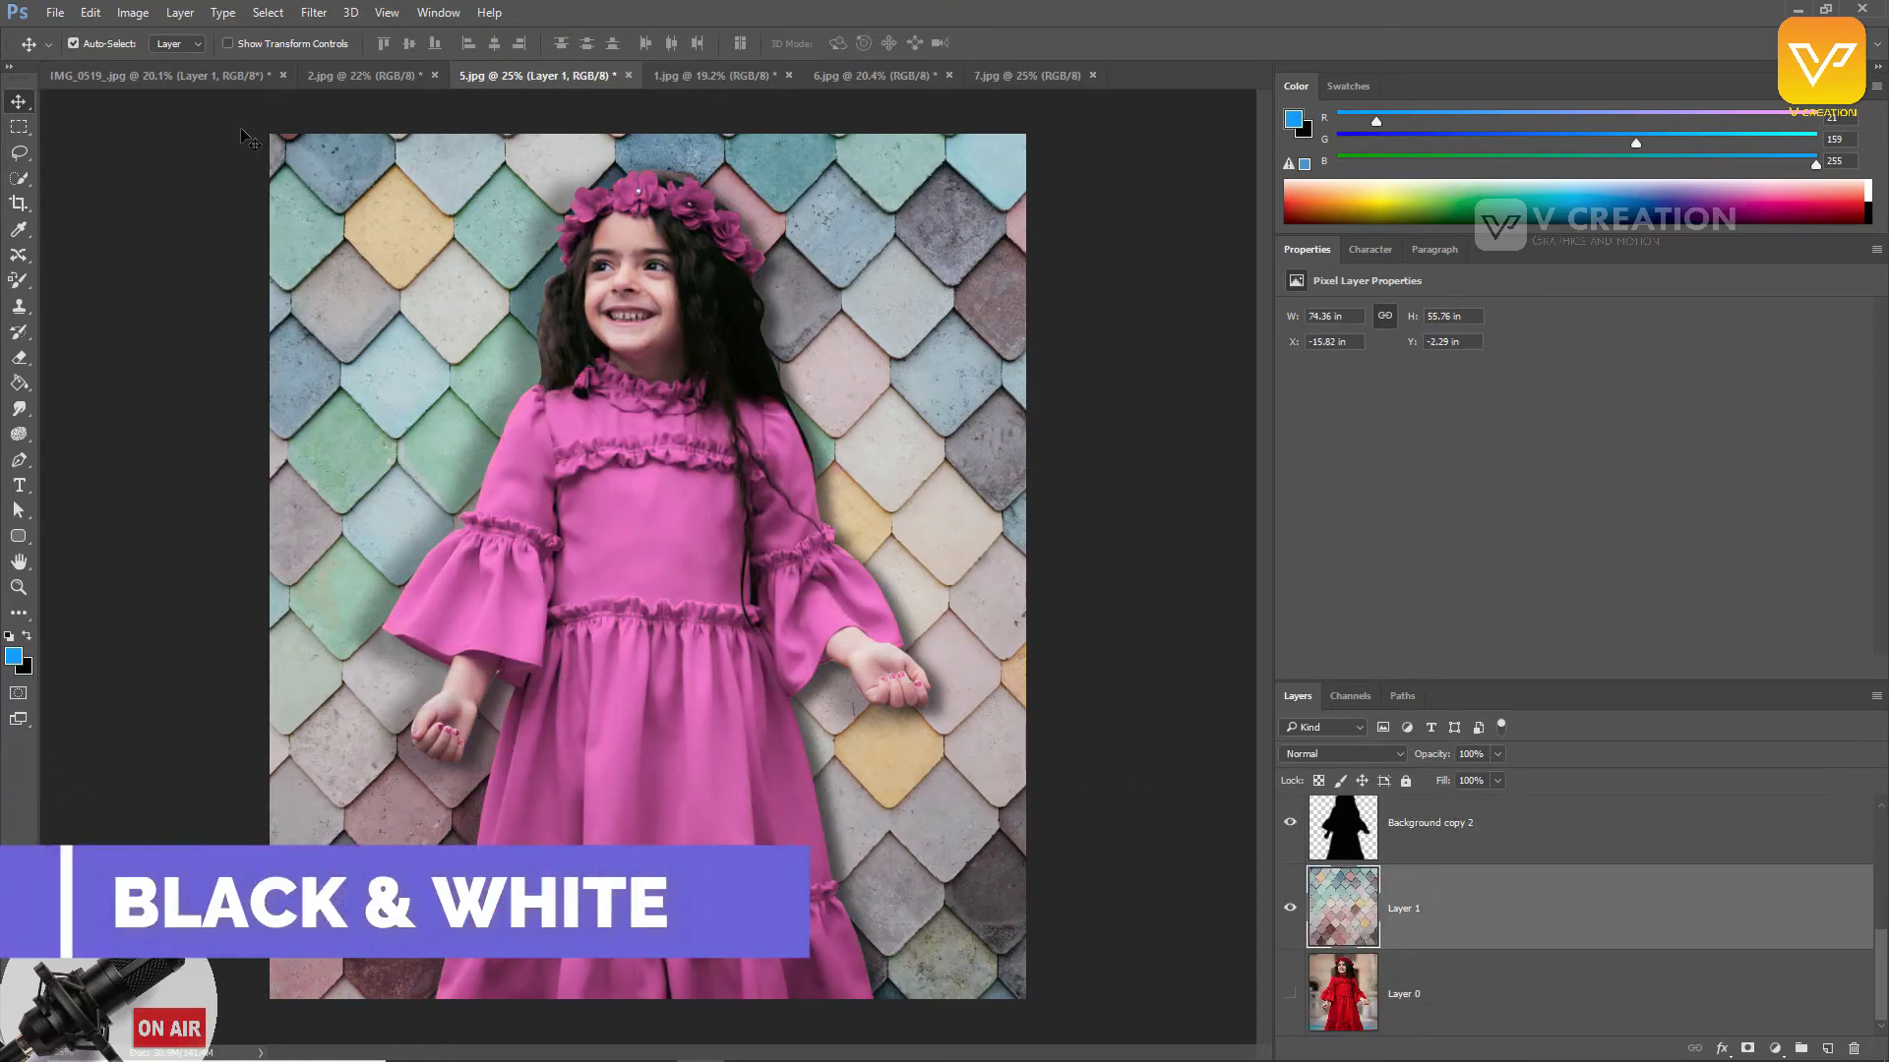
left_click(133, 13)
mouse_move(155, 62)
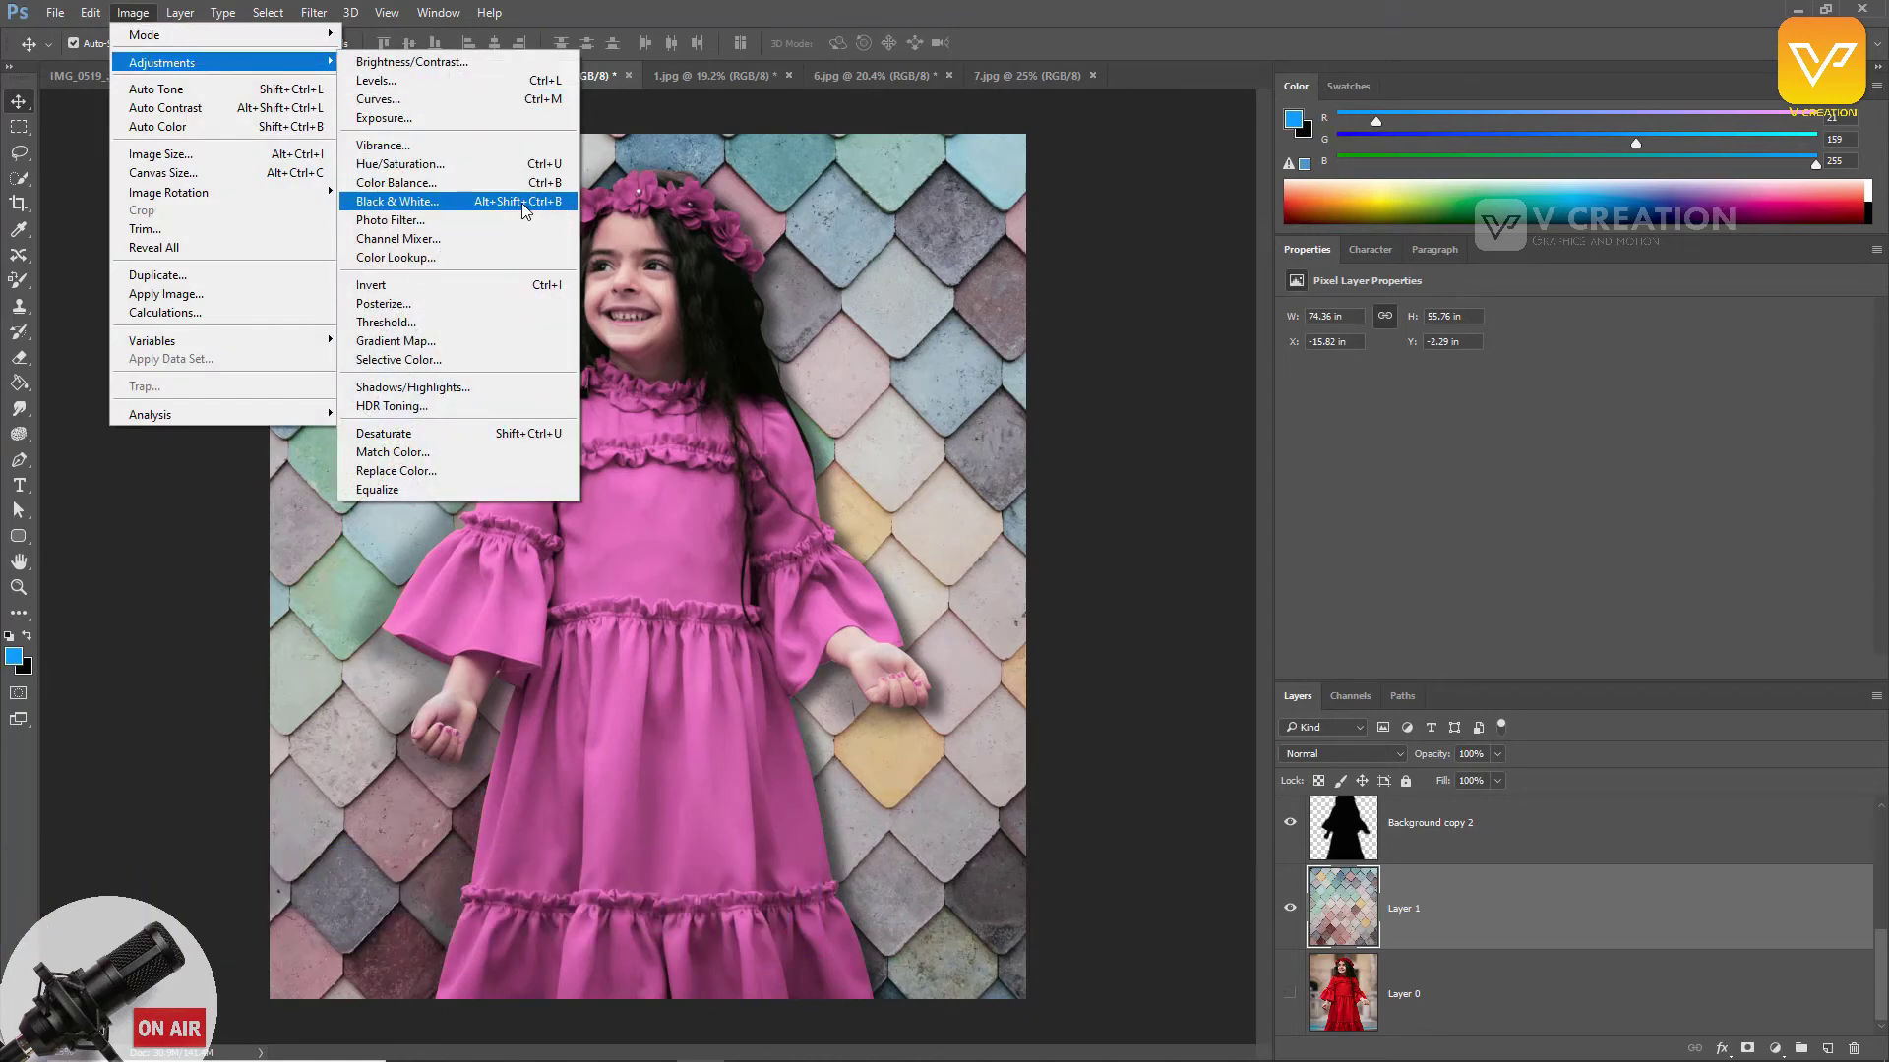
left_click(476, 201)
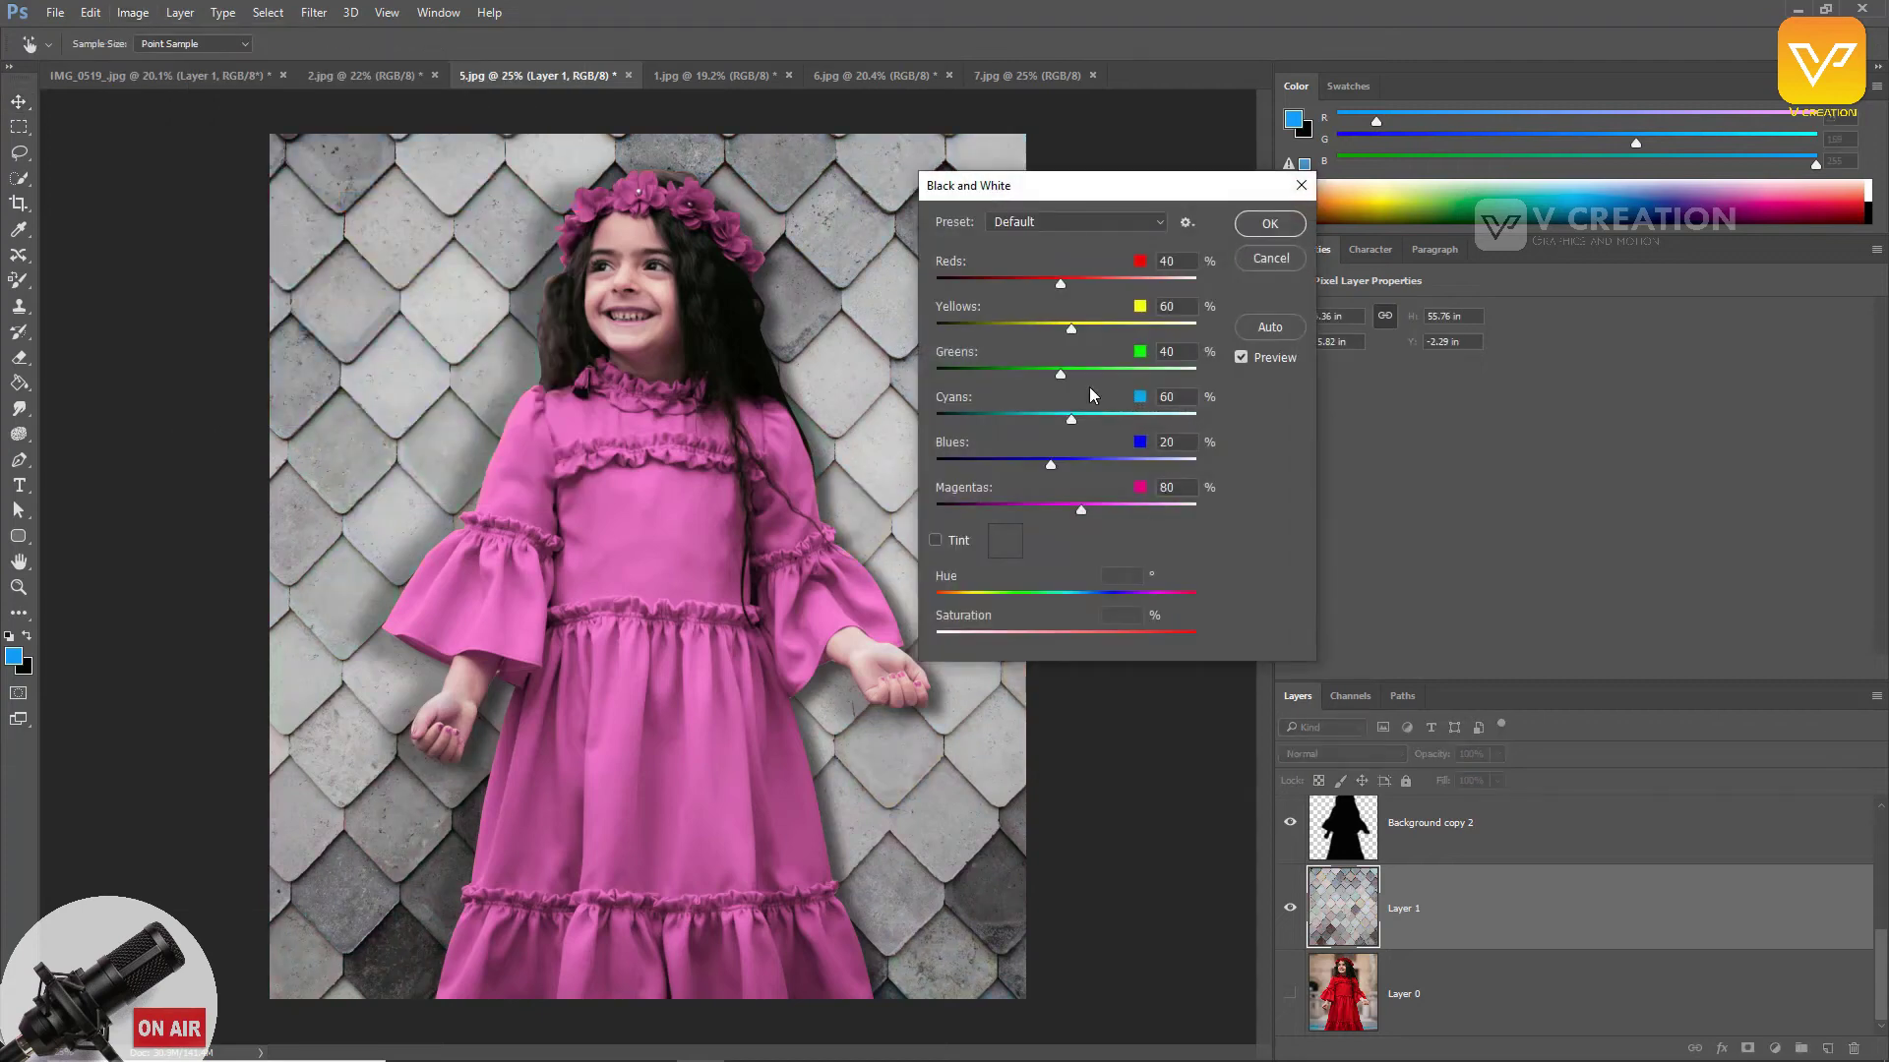
left_click(1242, 358)
left_click(1242, 358)
left_click(1241, 358)
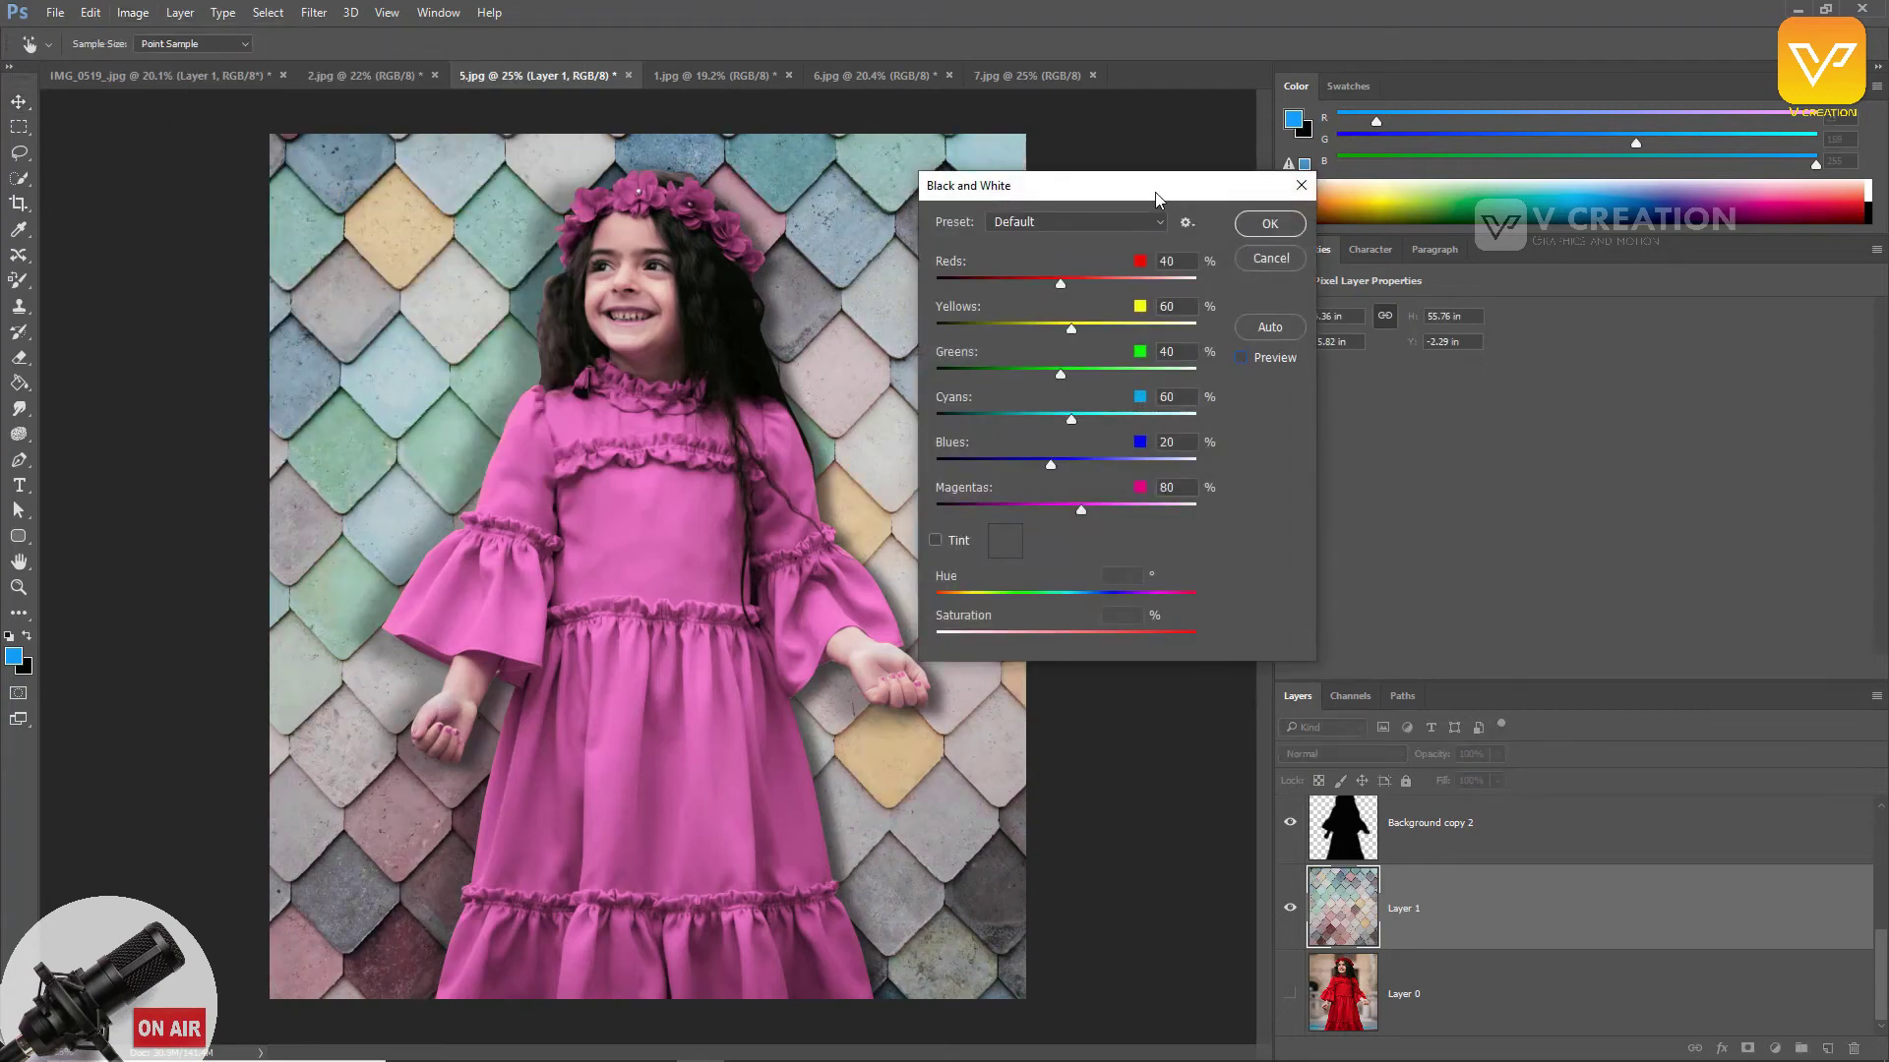
left_click_drag(1083, 185, 1203, 194)
key("Escape")
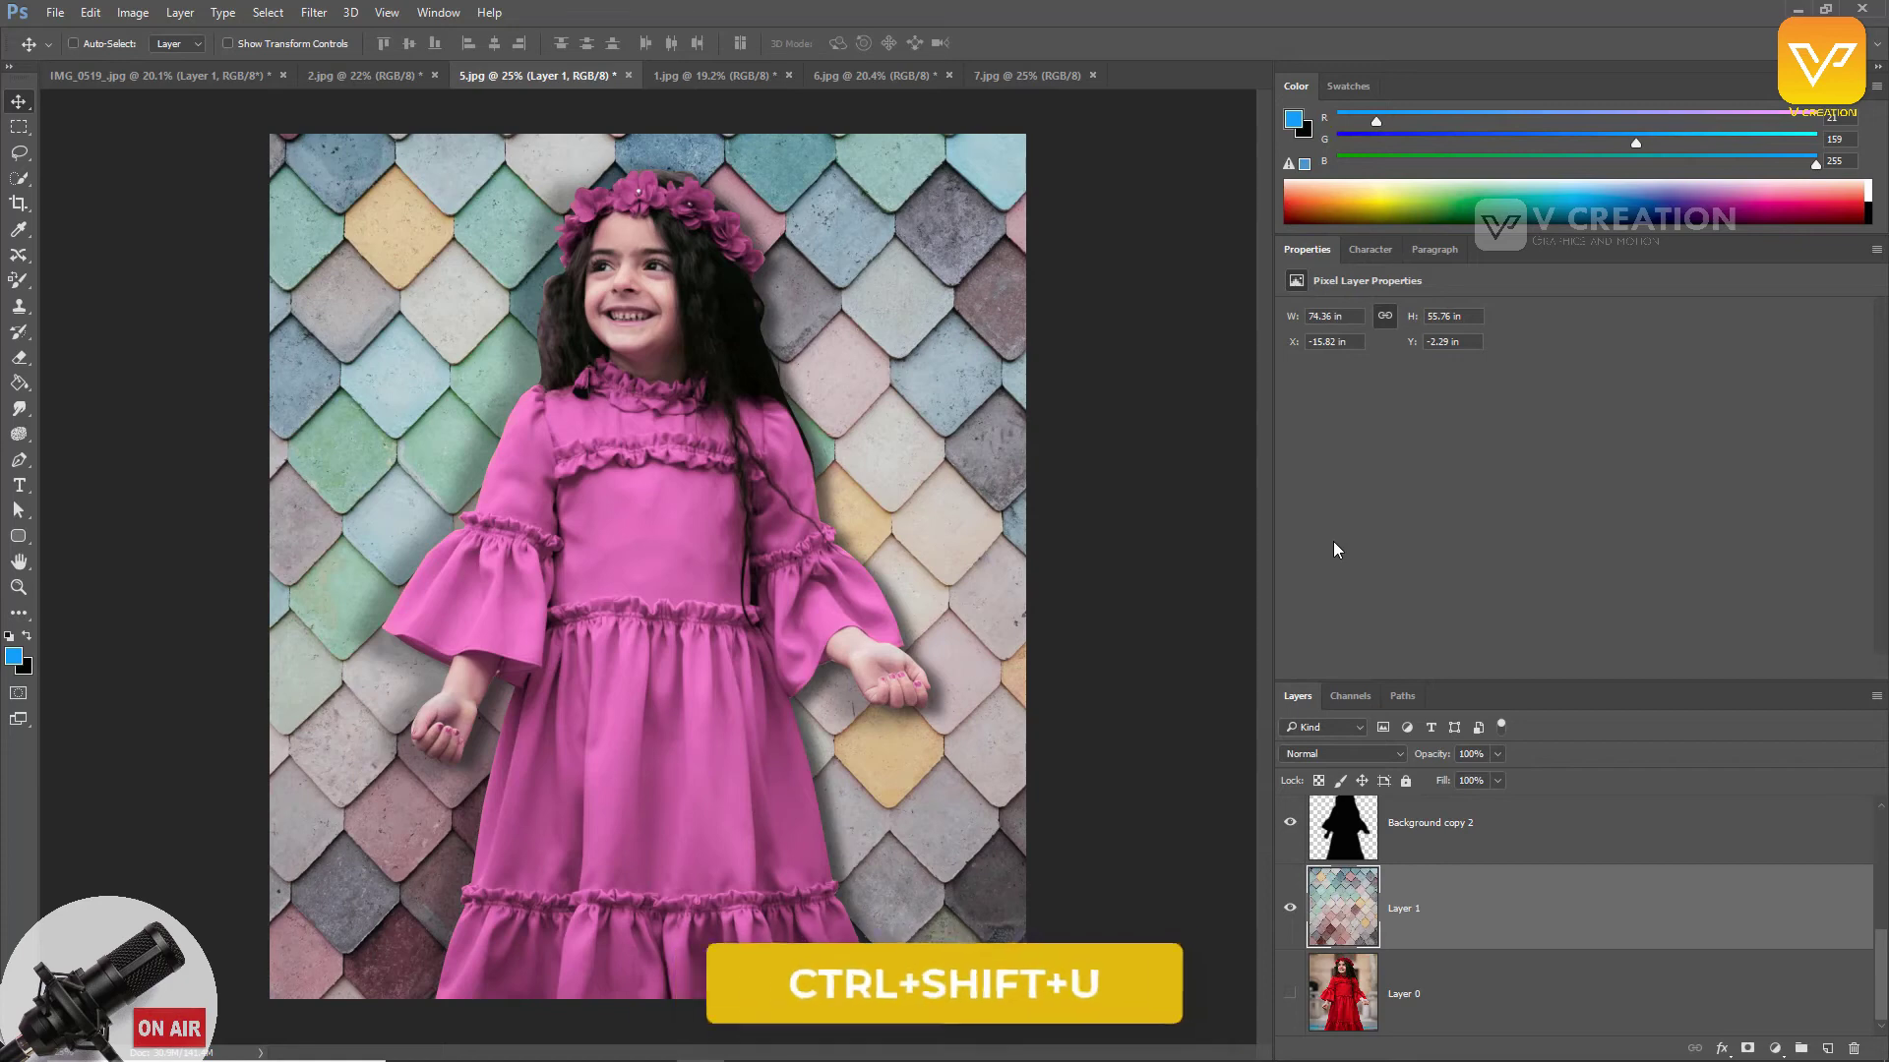
Step: Desaturate the tiled background in Layer 1
key("ctrl+shift+u")
Step: Try desaturating the girl's Background copy layer and undo it
scroll(1353, 866, "up", 3)
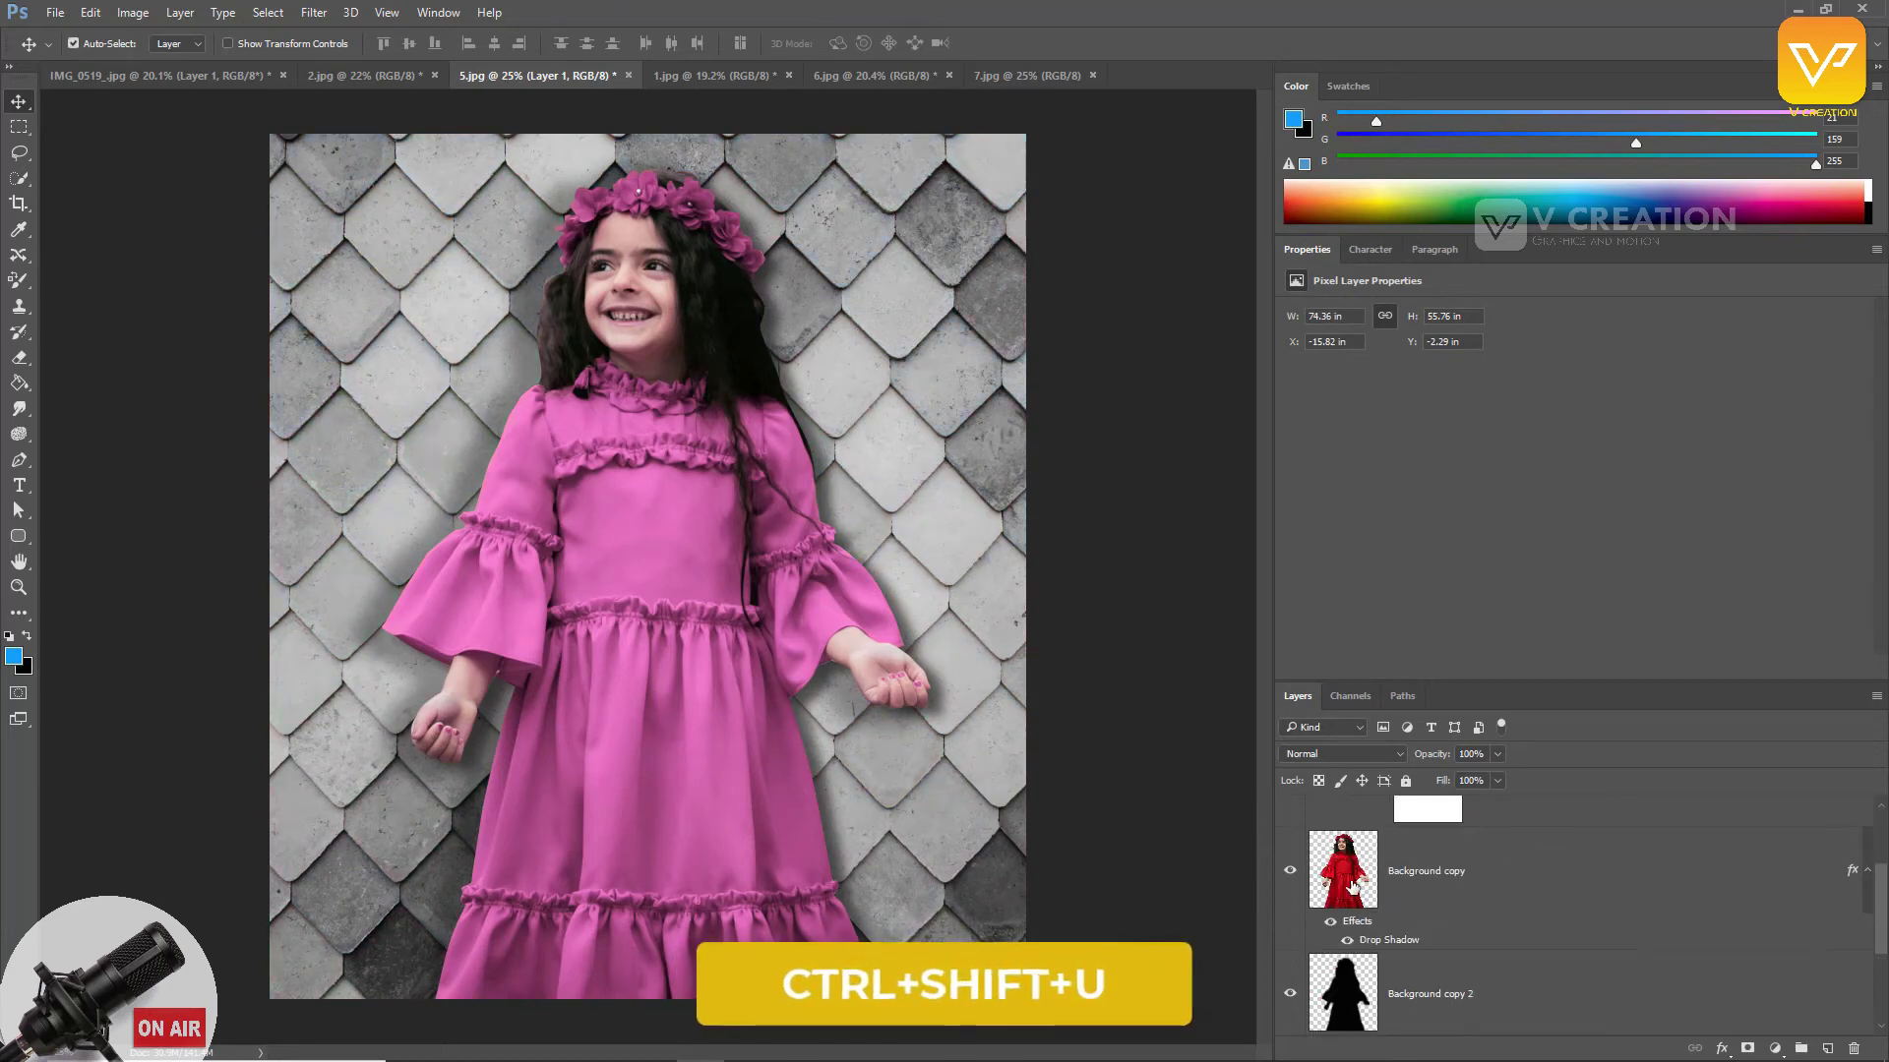
left_click(1353, 880)
key("ctrl+shift+u")
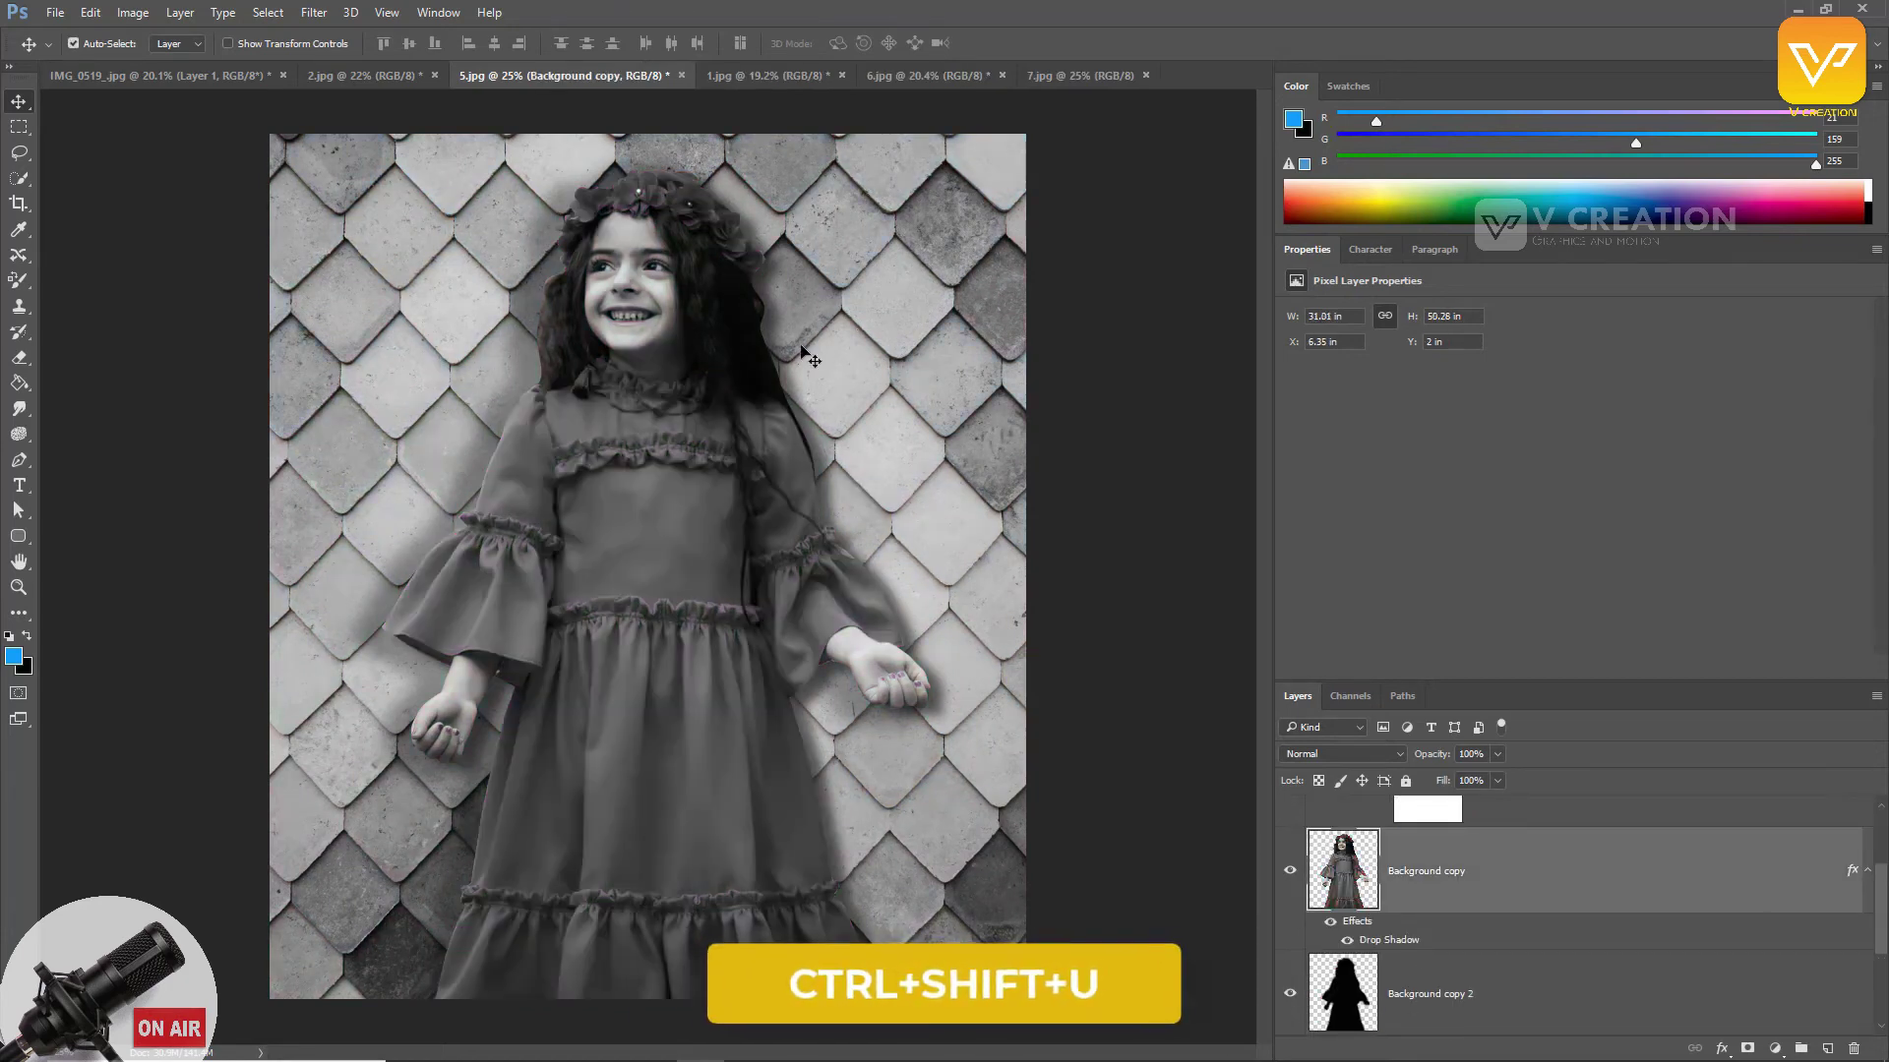
key("ctrl+alt+z")
key("ctrl+alt+z")
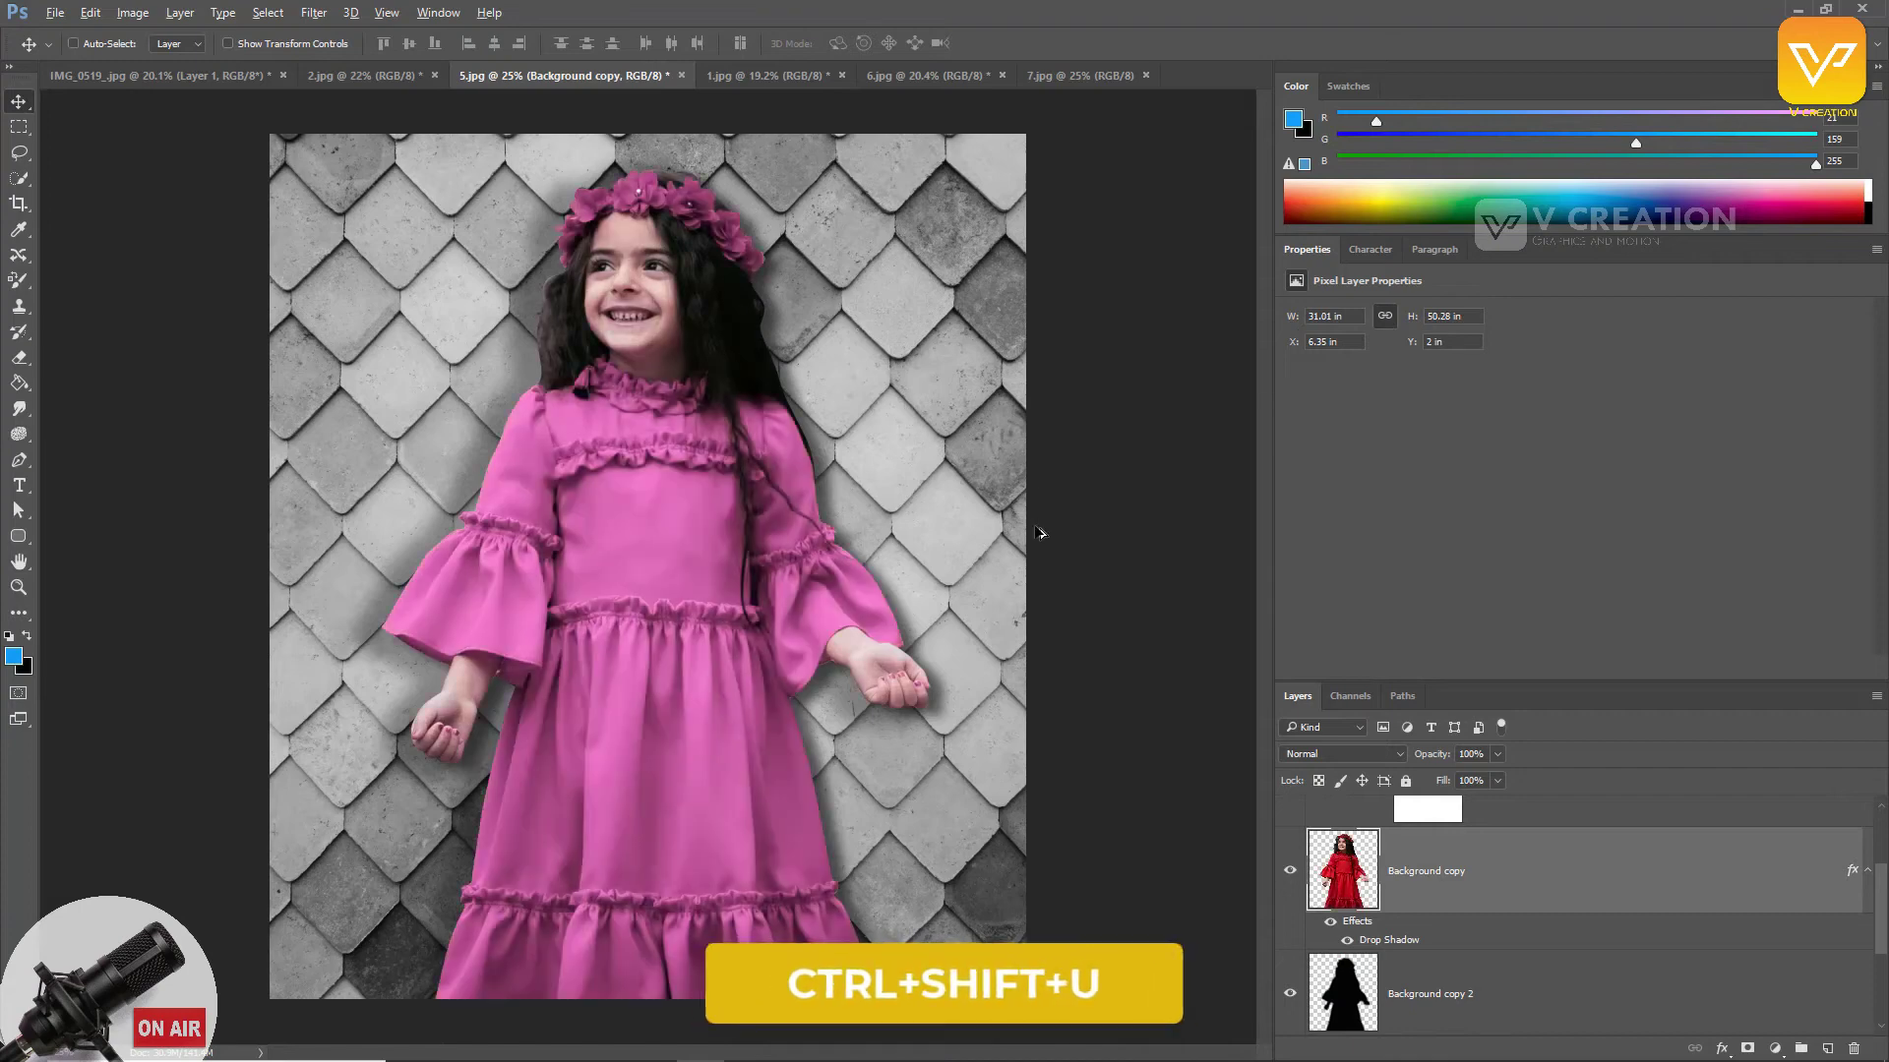
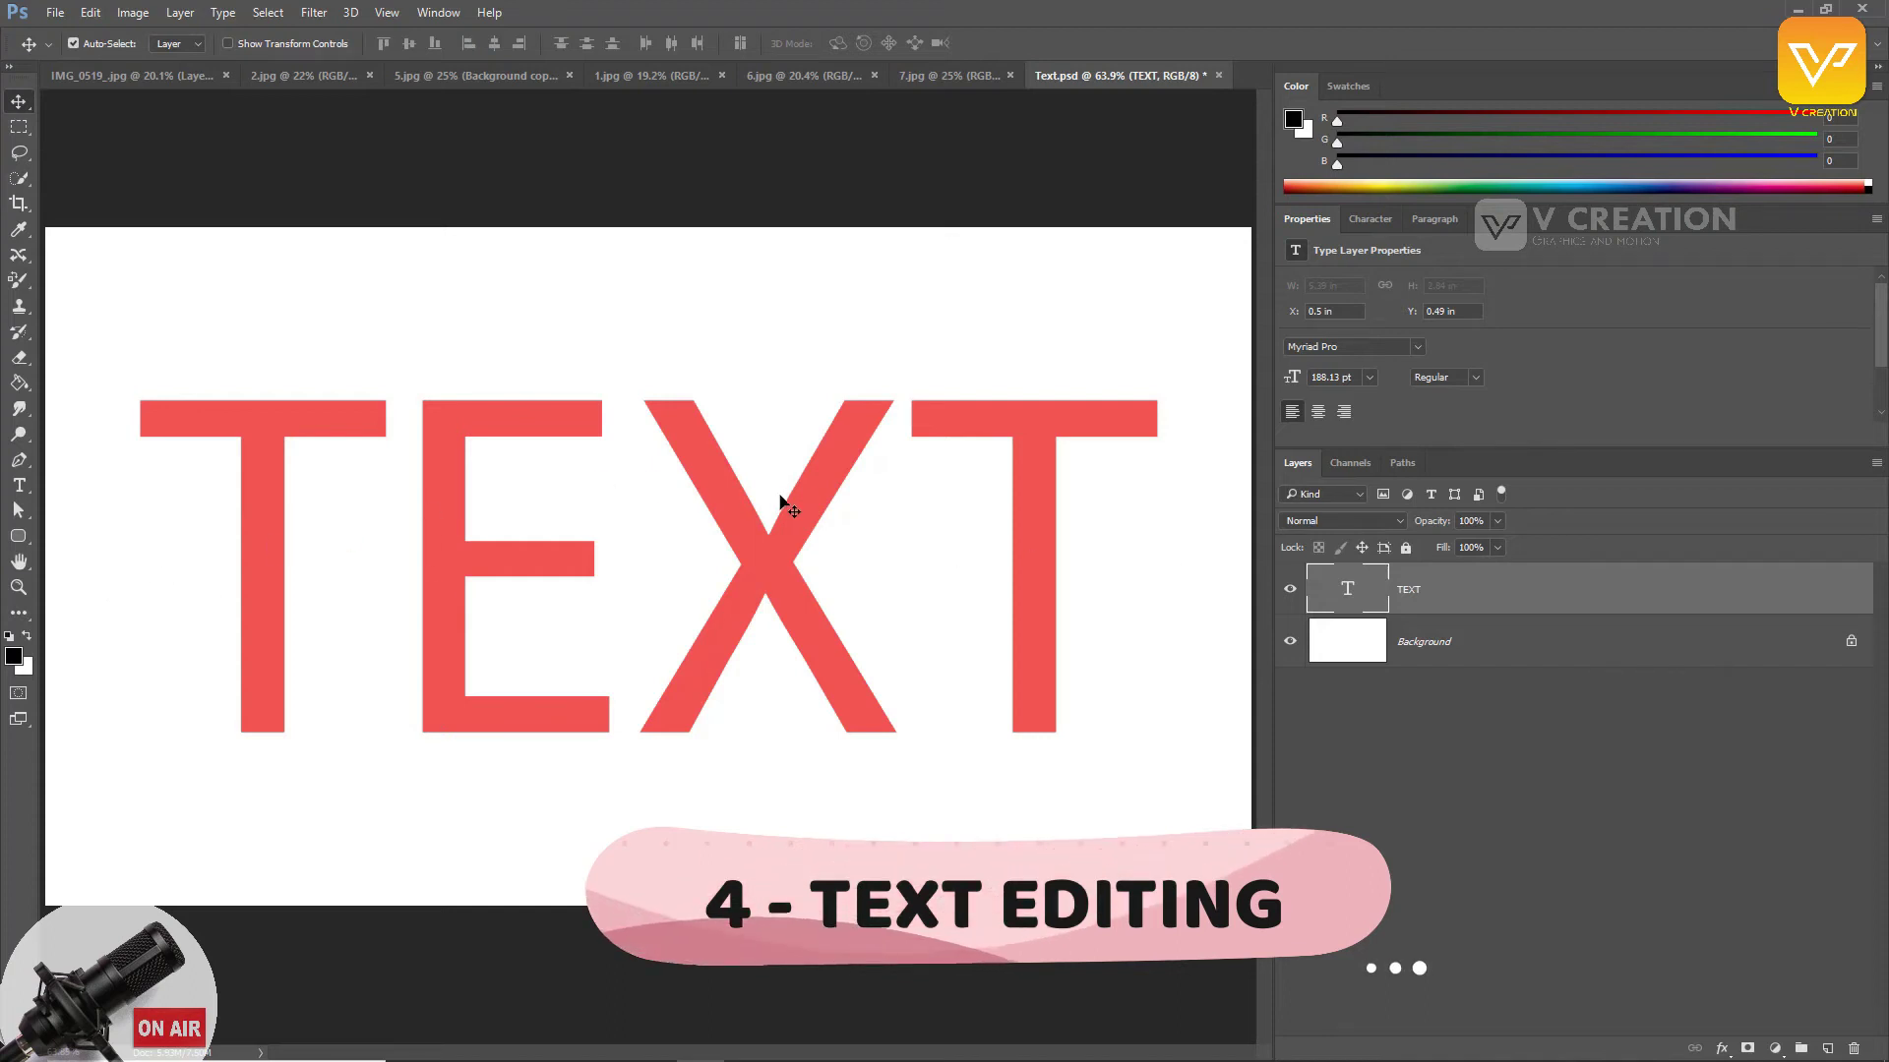
Step: In Text.psd, show the character settings and change the TEXT layer's font to Microsoft New Tai Lue
left_click(222, 12)
mouse_move(239, 62)
left_click(458, 69)
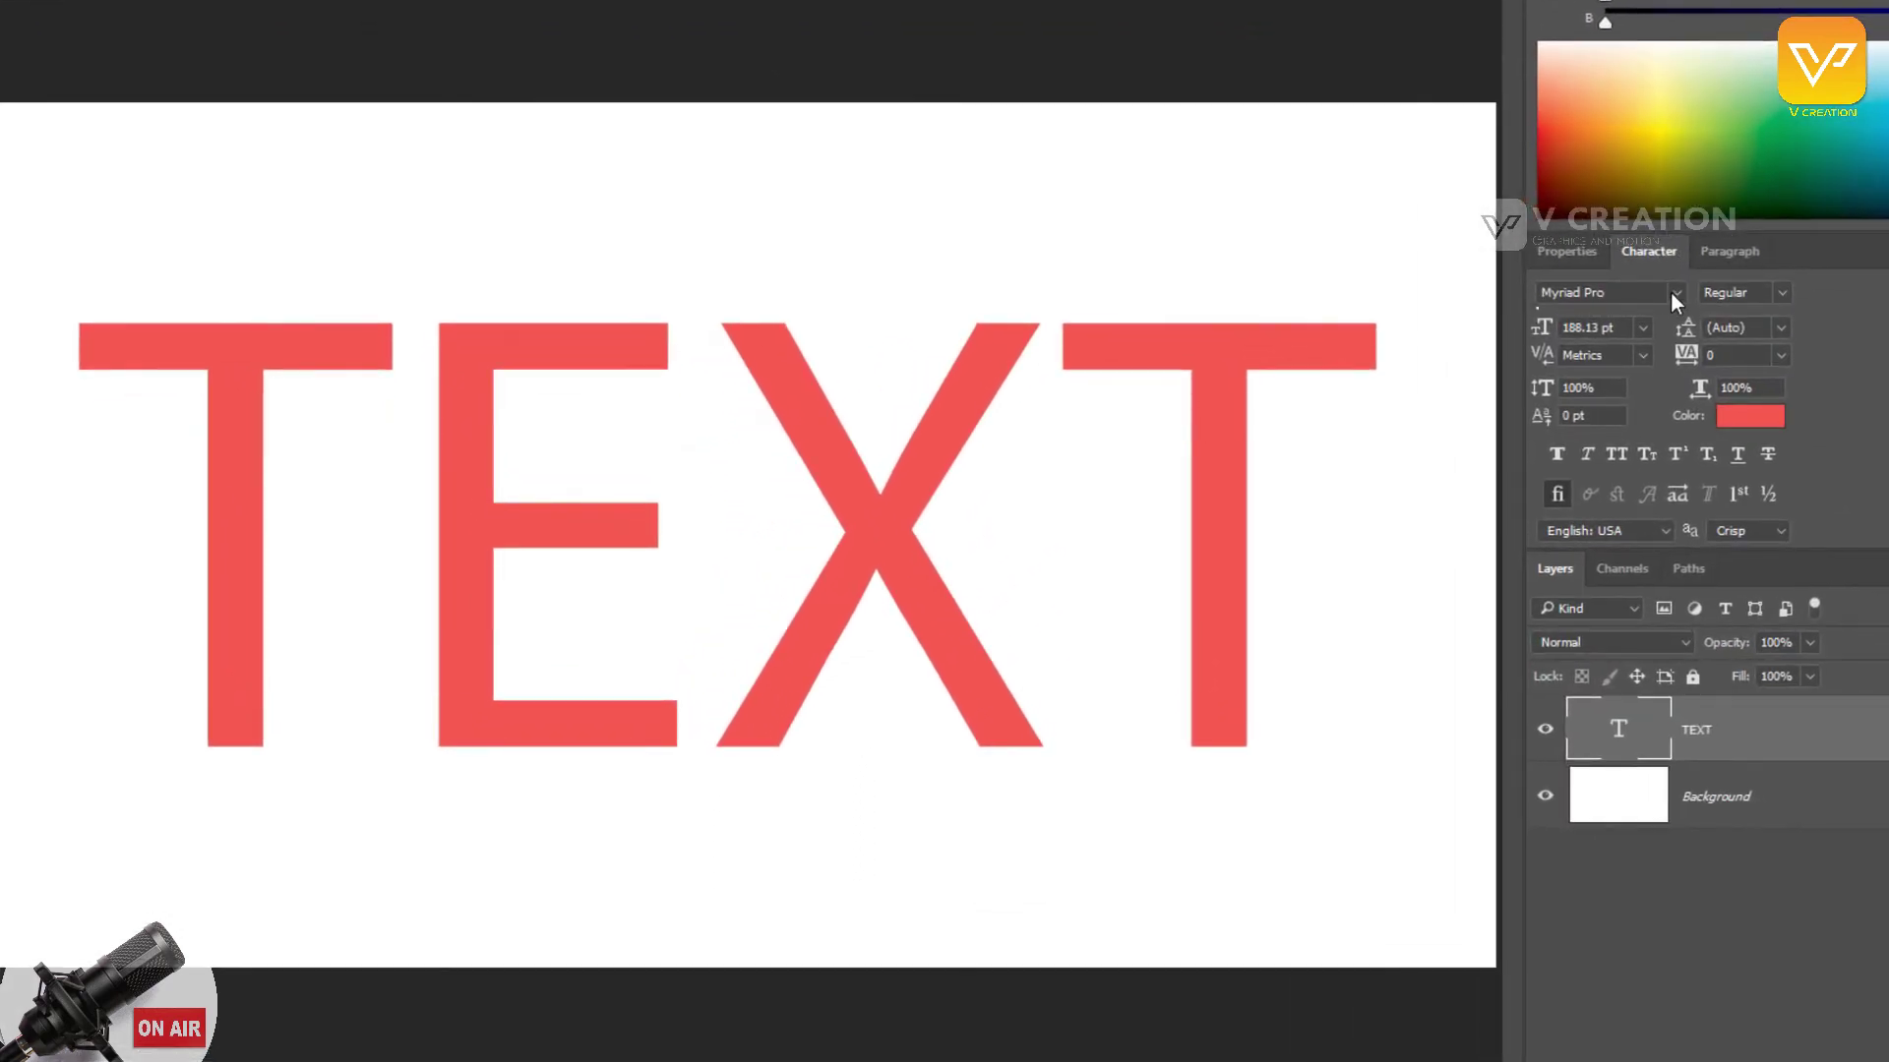
left_click(1675, 292)
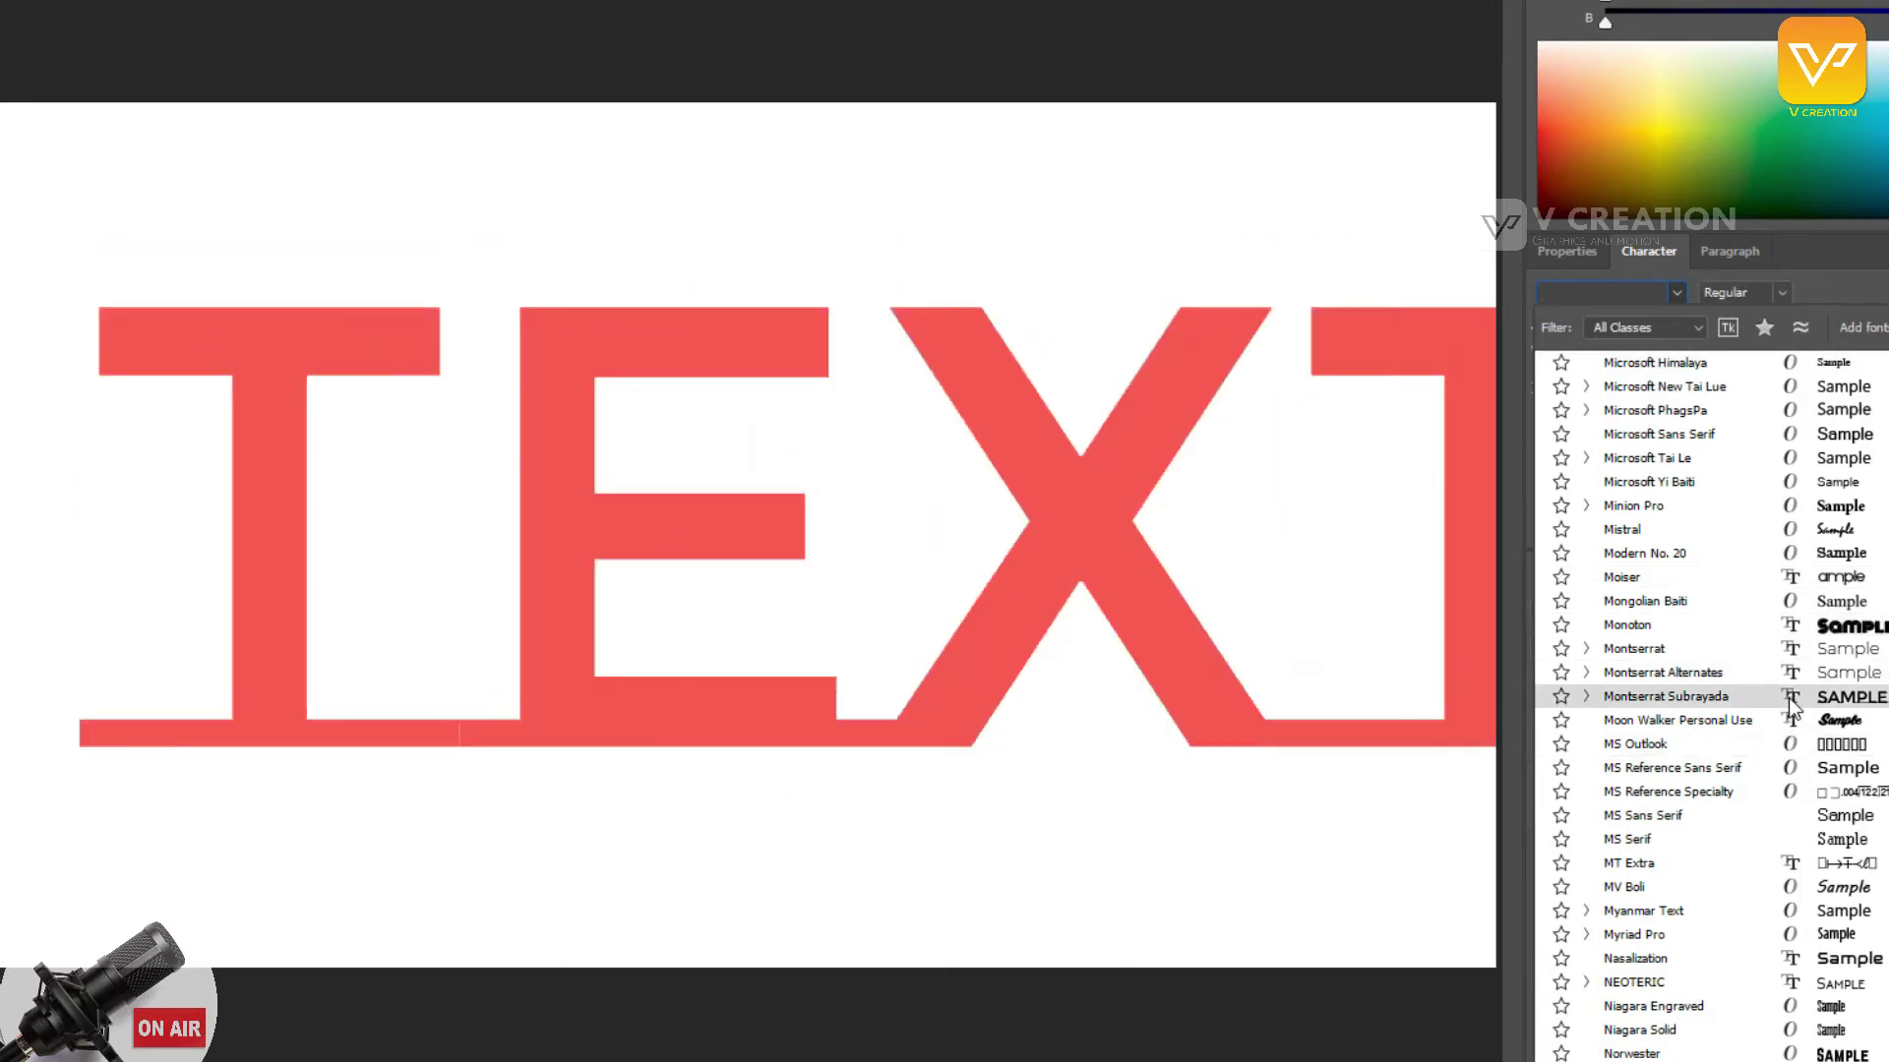
left_click(1756, 392)
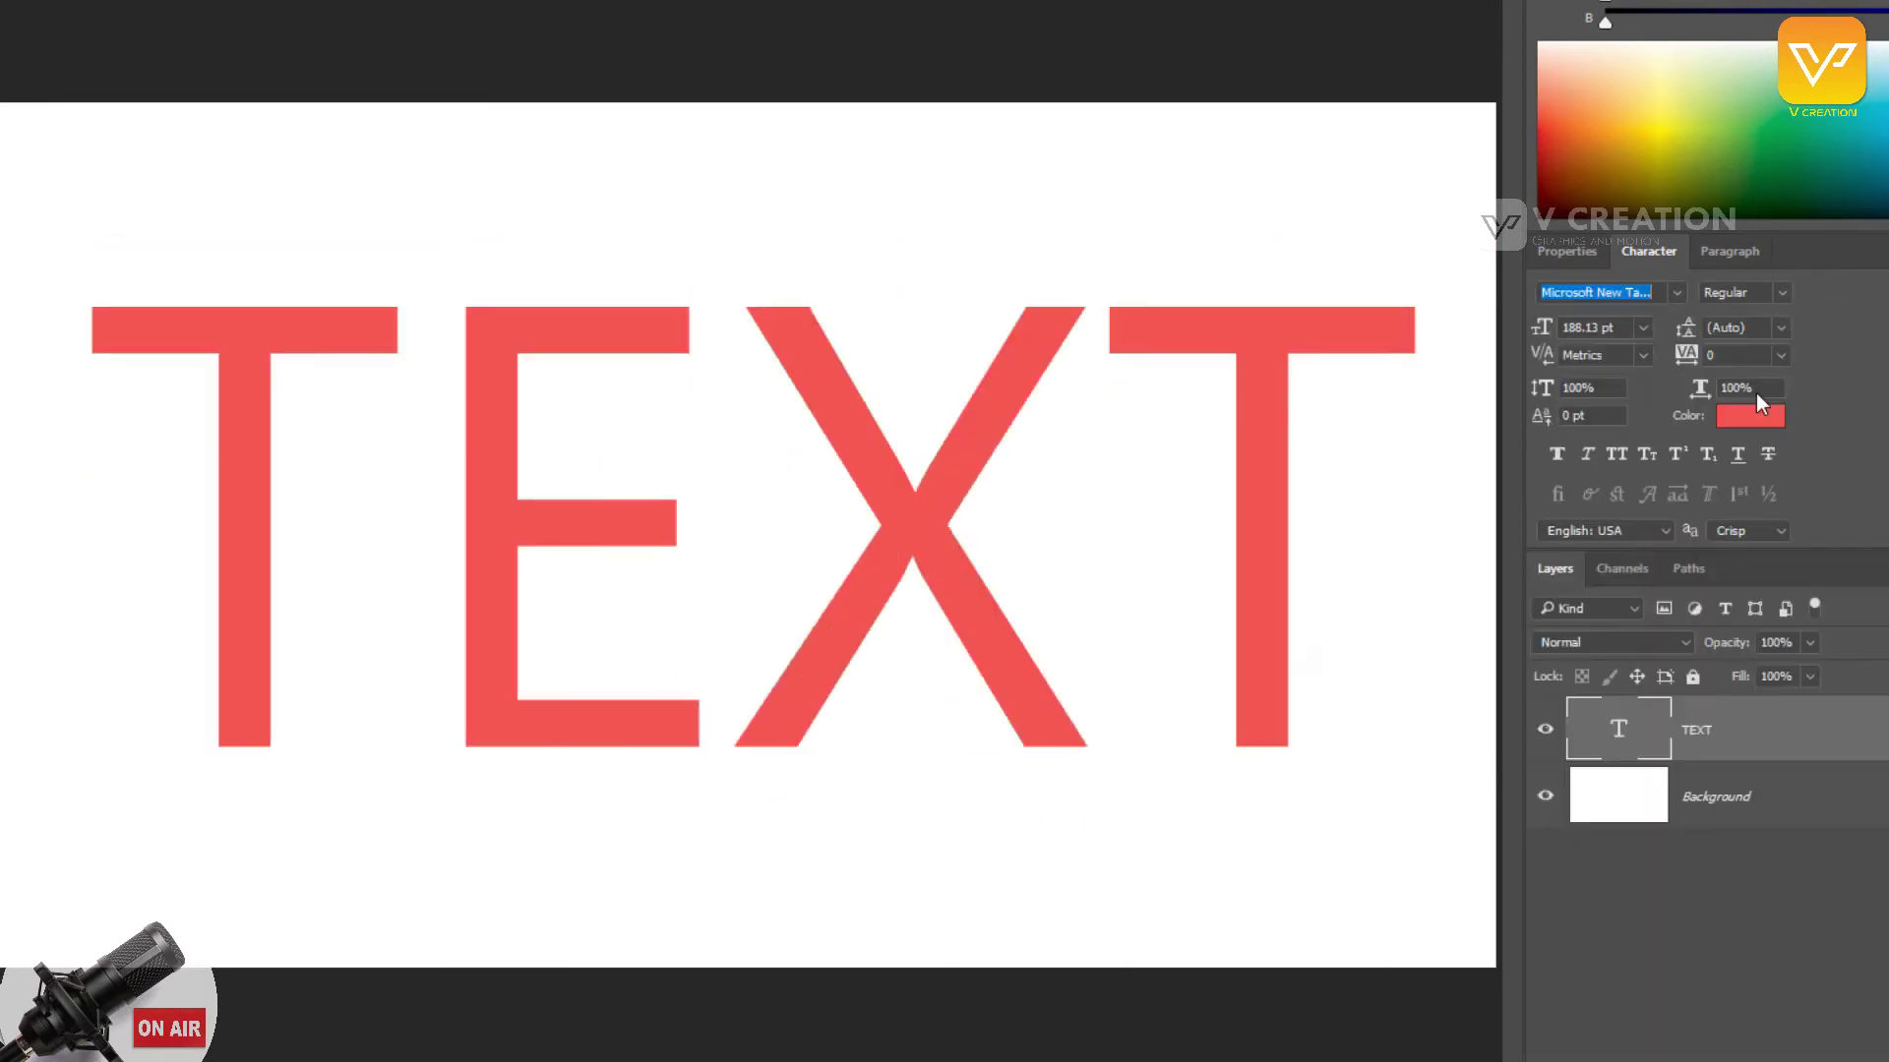
left_click(1756, 393)
Step: Set the TEXT layer's font style to Bold and shift the word left so it fits on the canvas
left_click(1782, 293)
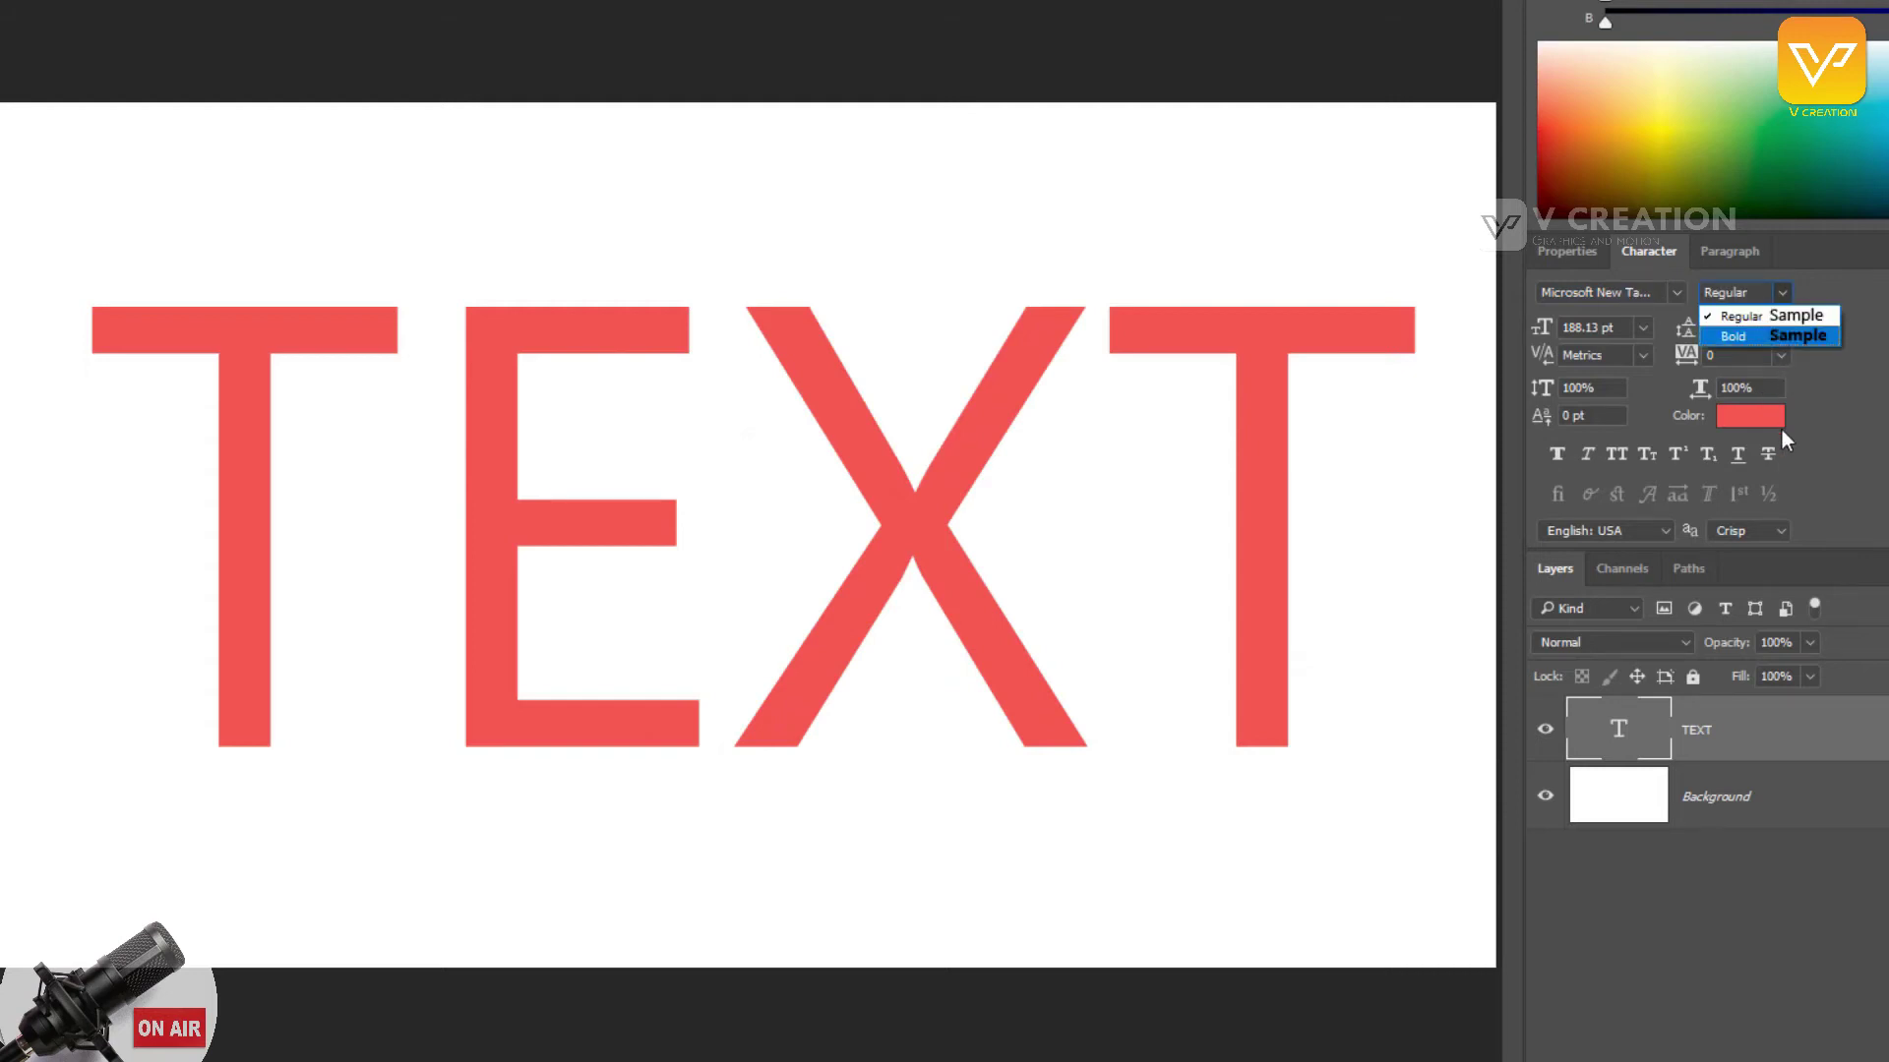
left_click(1772, 337)
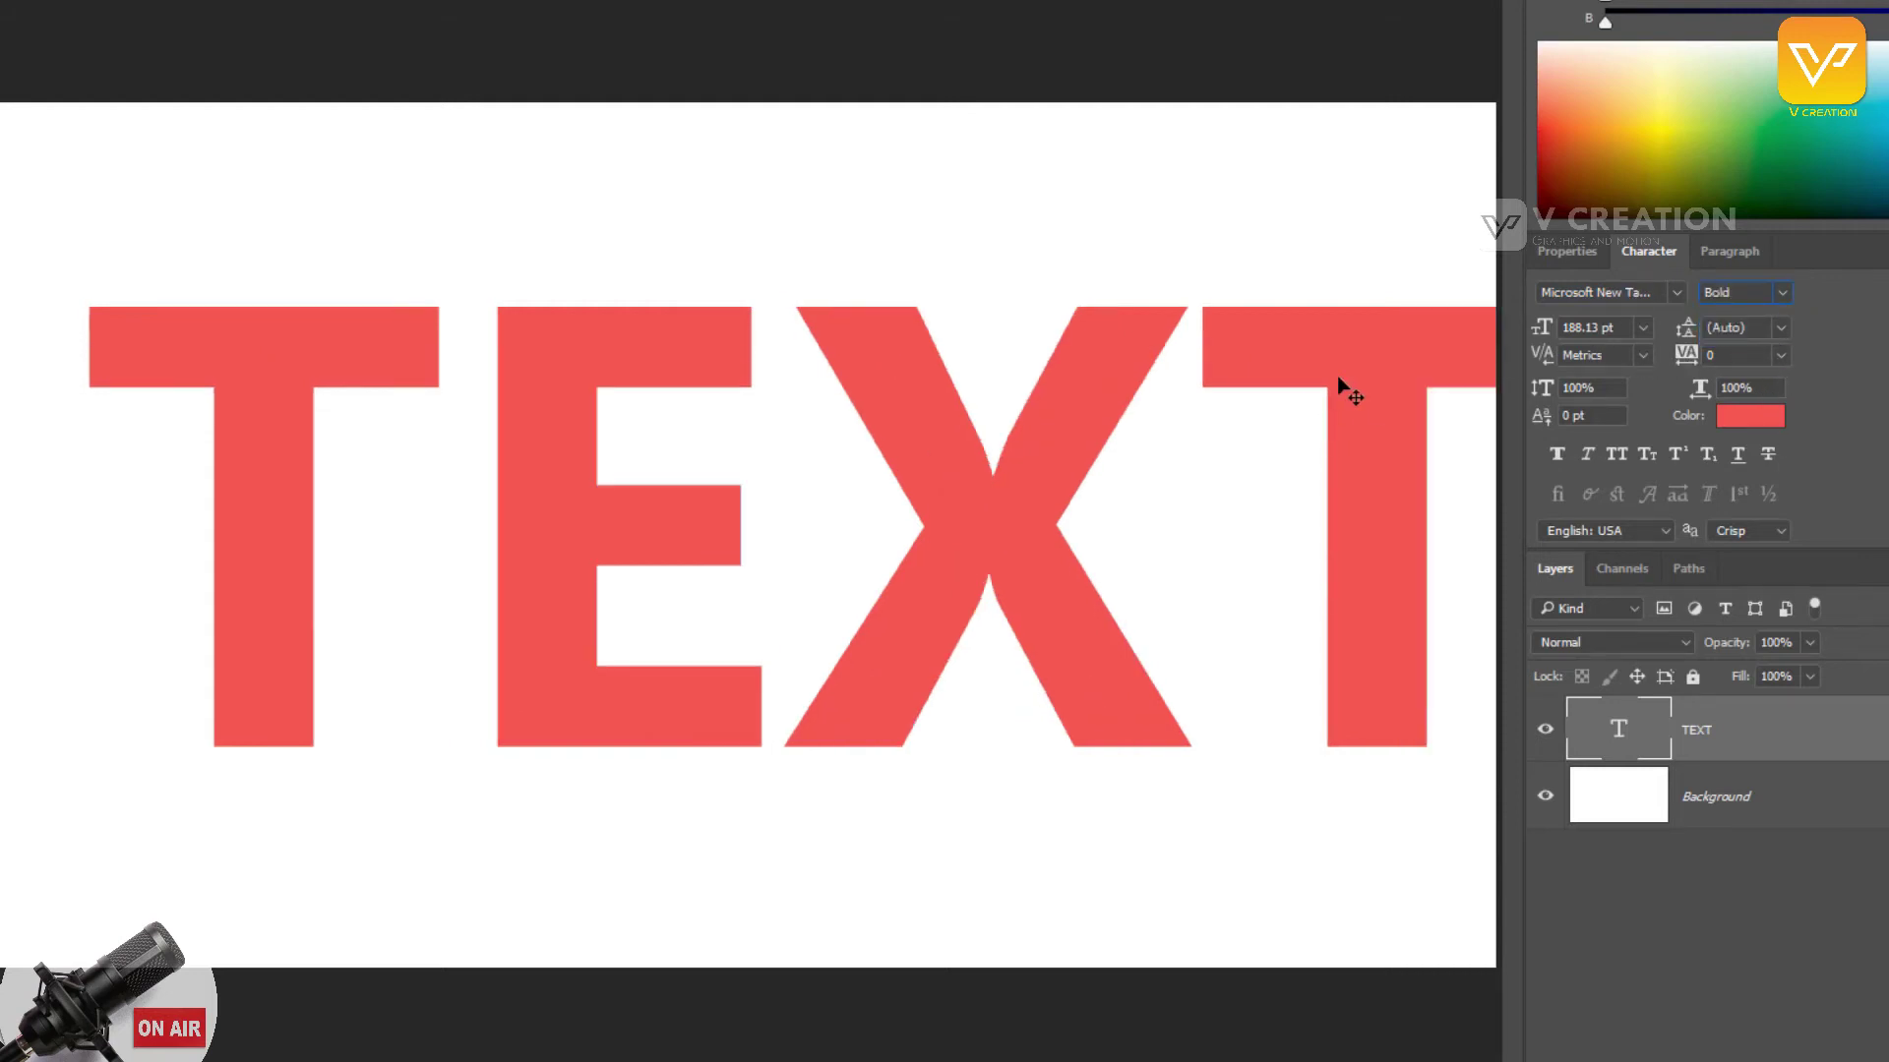
left_click_drag(1340, 387, 1267, 381)
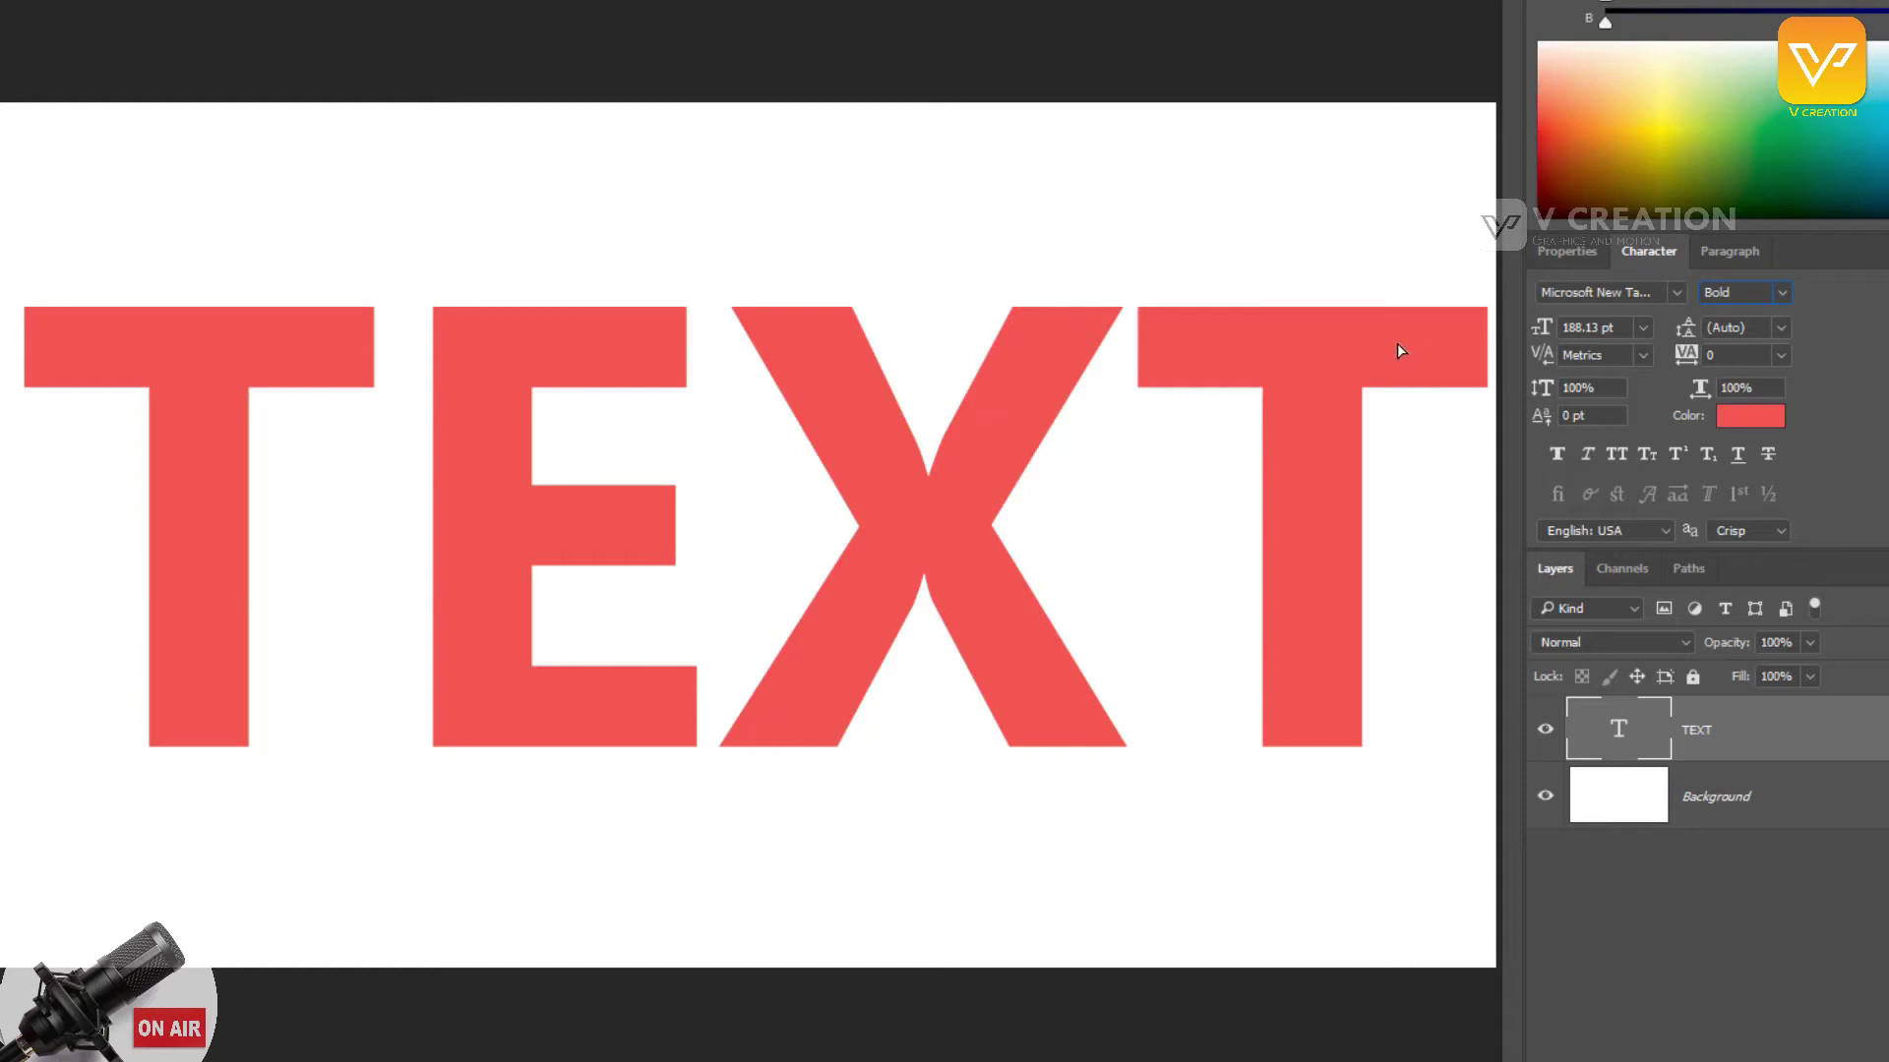
left_click_drag(1397, 345, 1404, 347)
Step: Set the TEXT layer's font size to 150 pt and move the word back toward the canvas centre
left_click(1641, 328)
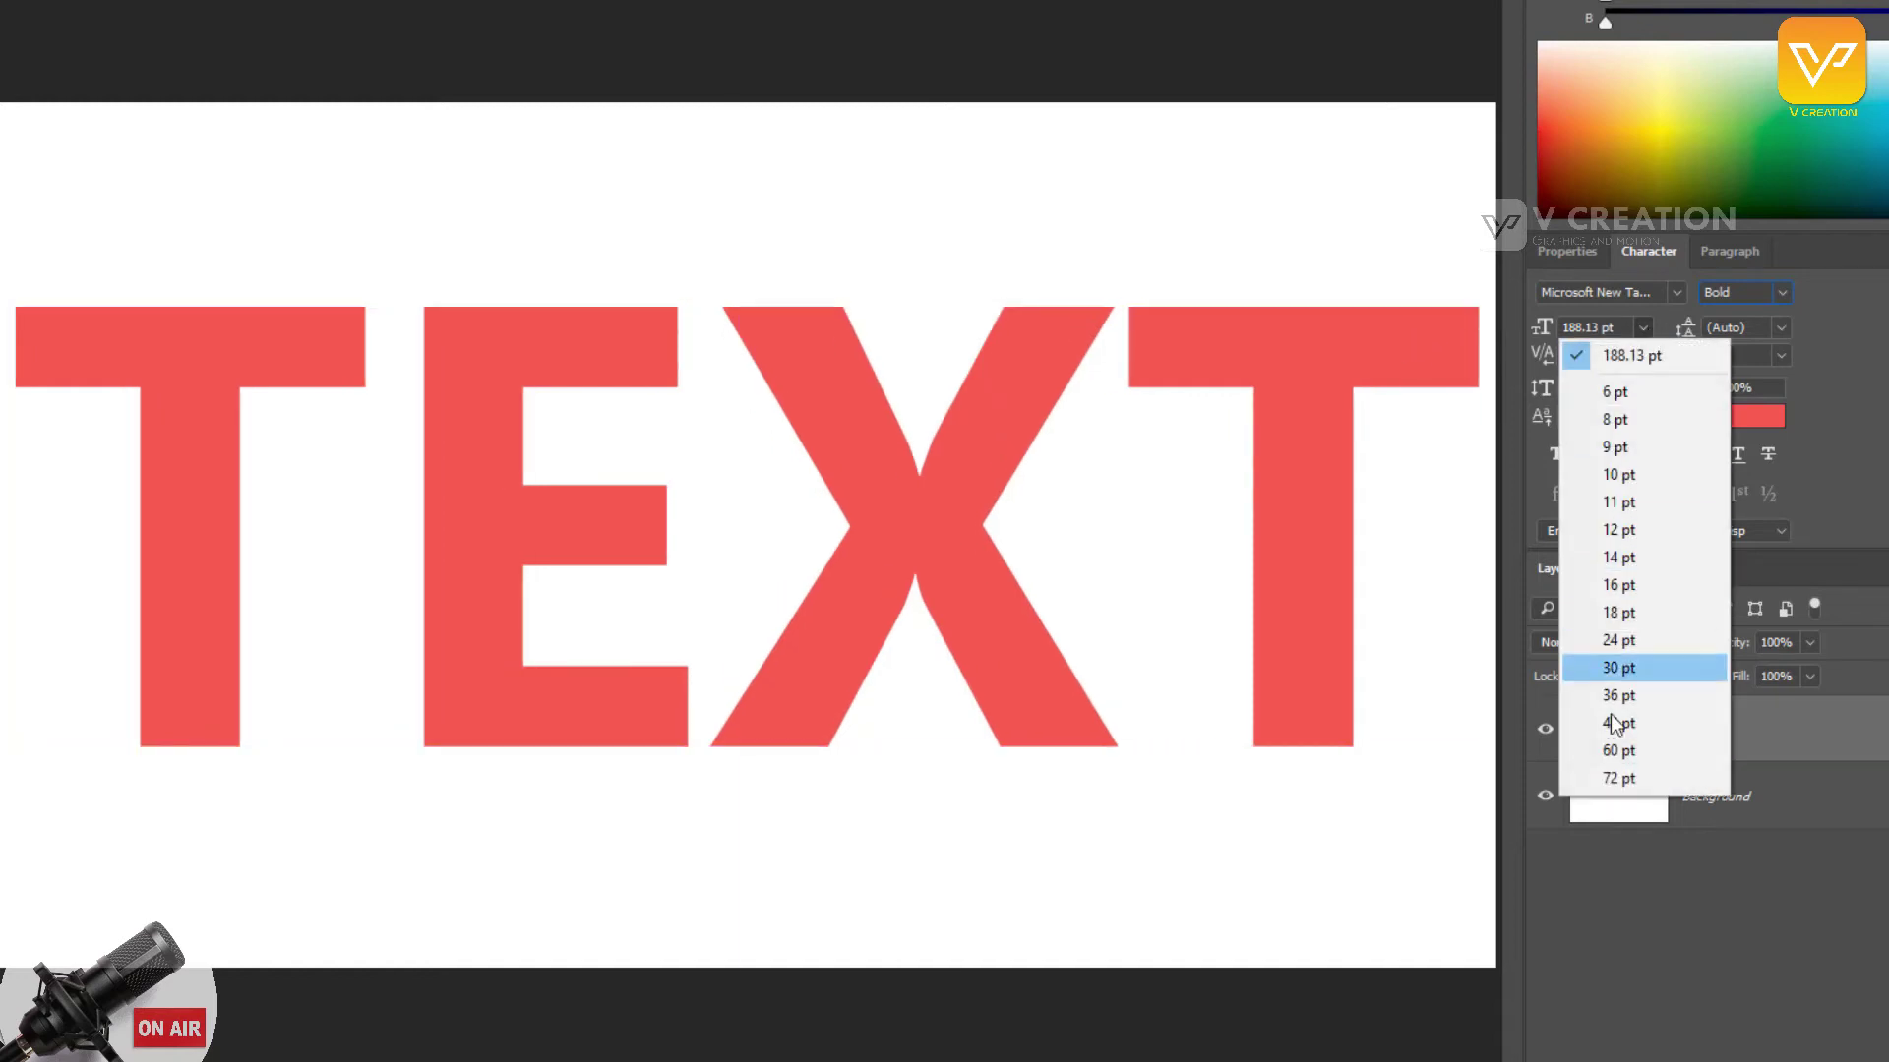
left_click(1584, 321)
double_click(1564, 326)
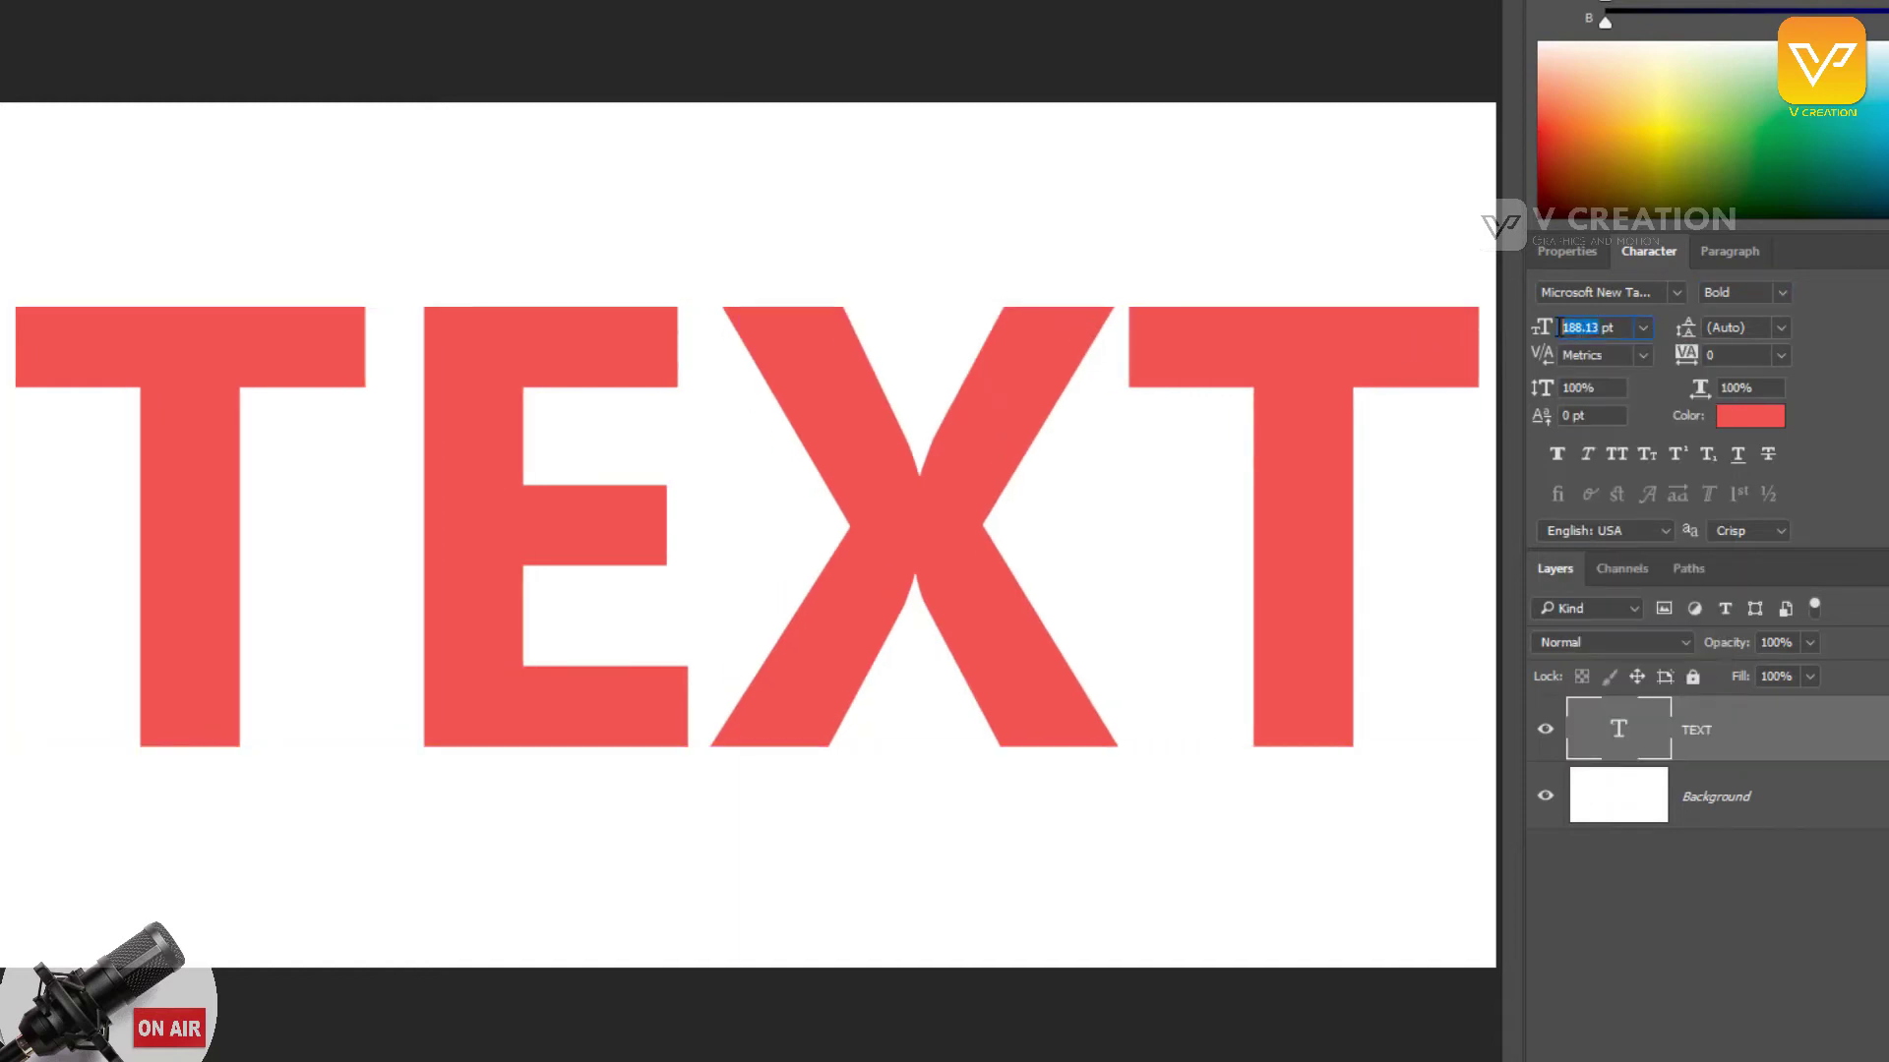
type("150")
key("Return")
left_click_drag(1095, 434, 1192, 444)
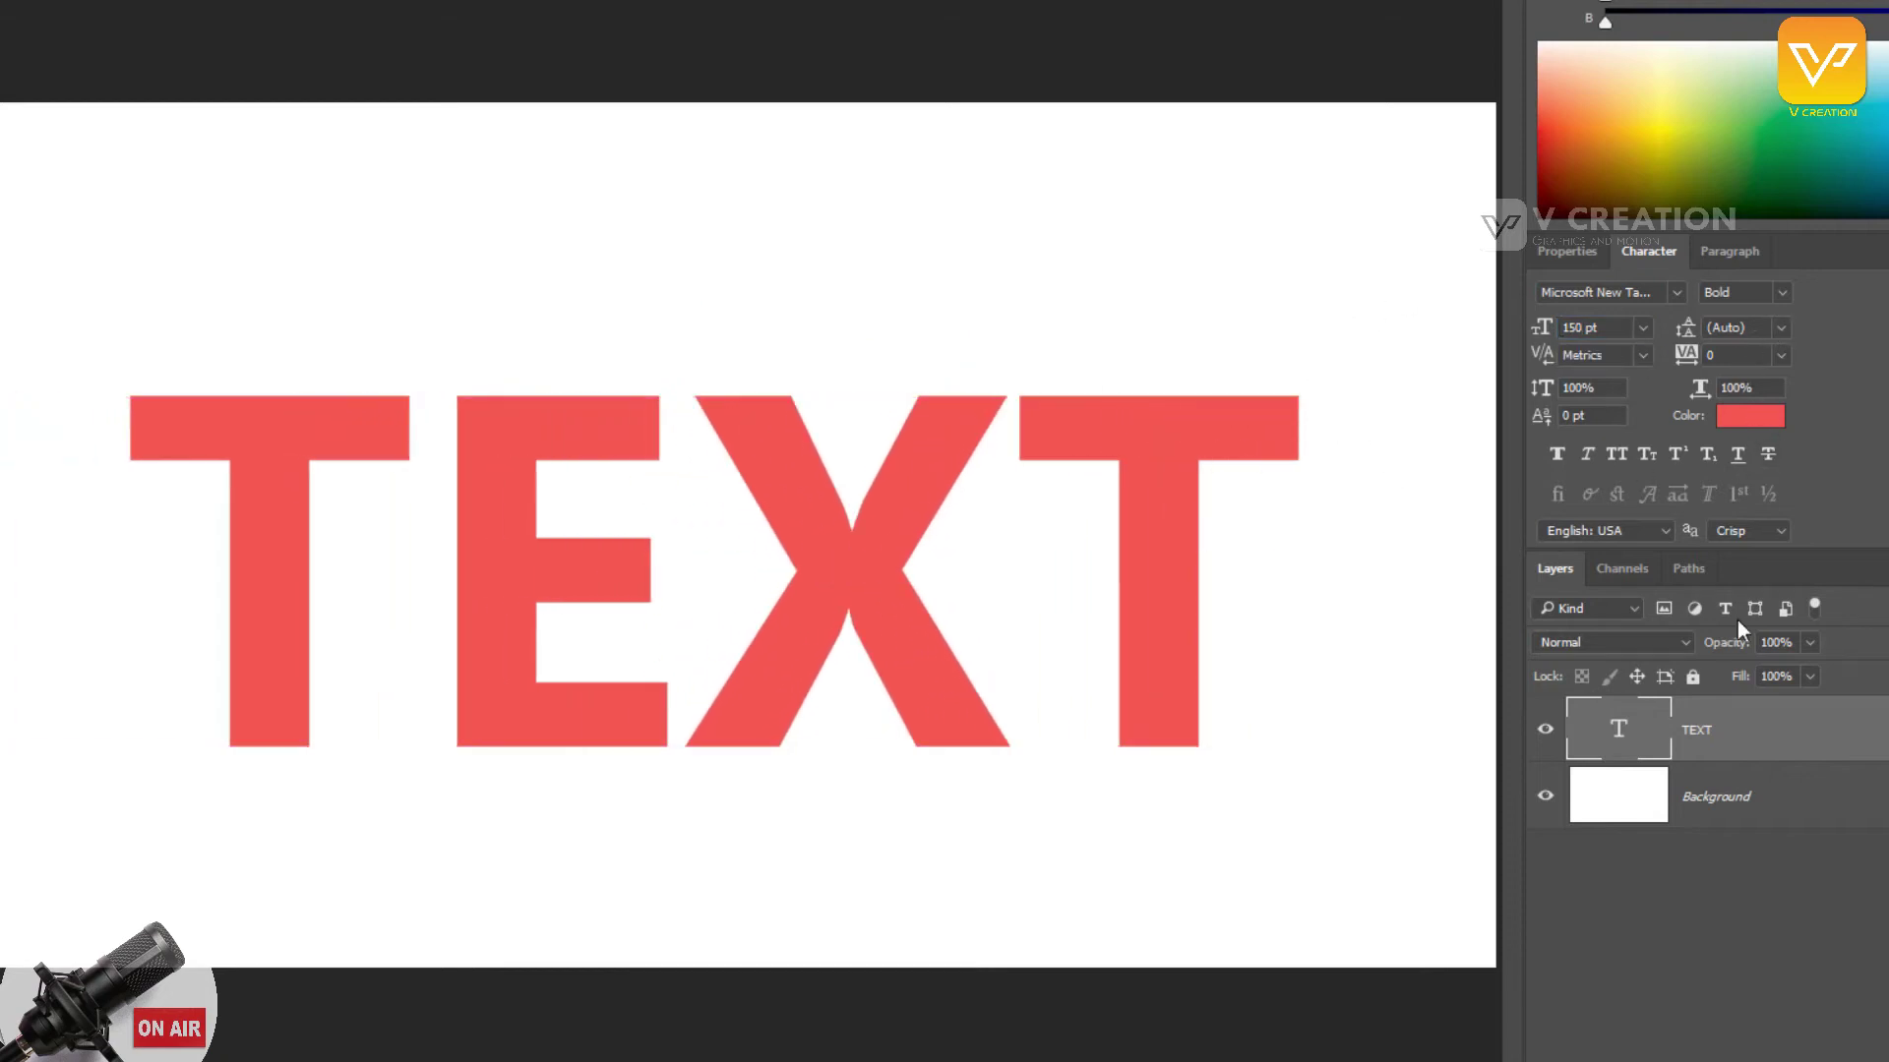
Step: Add a second line reading TEXT under the word, scale the text block down to 110.87 pt and fit both lines on the canvas
left_click(1300, 623)
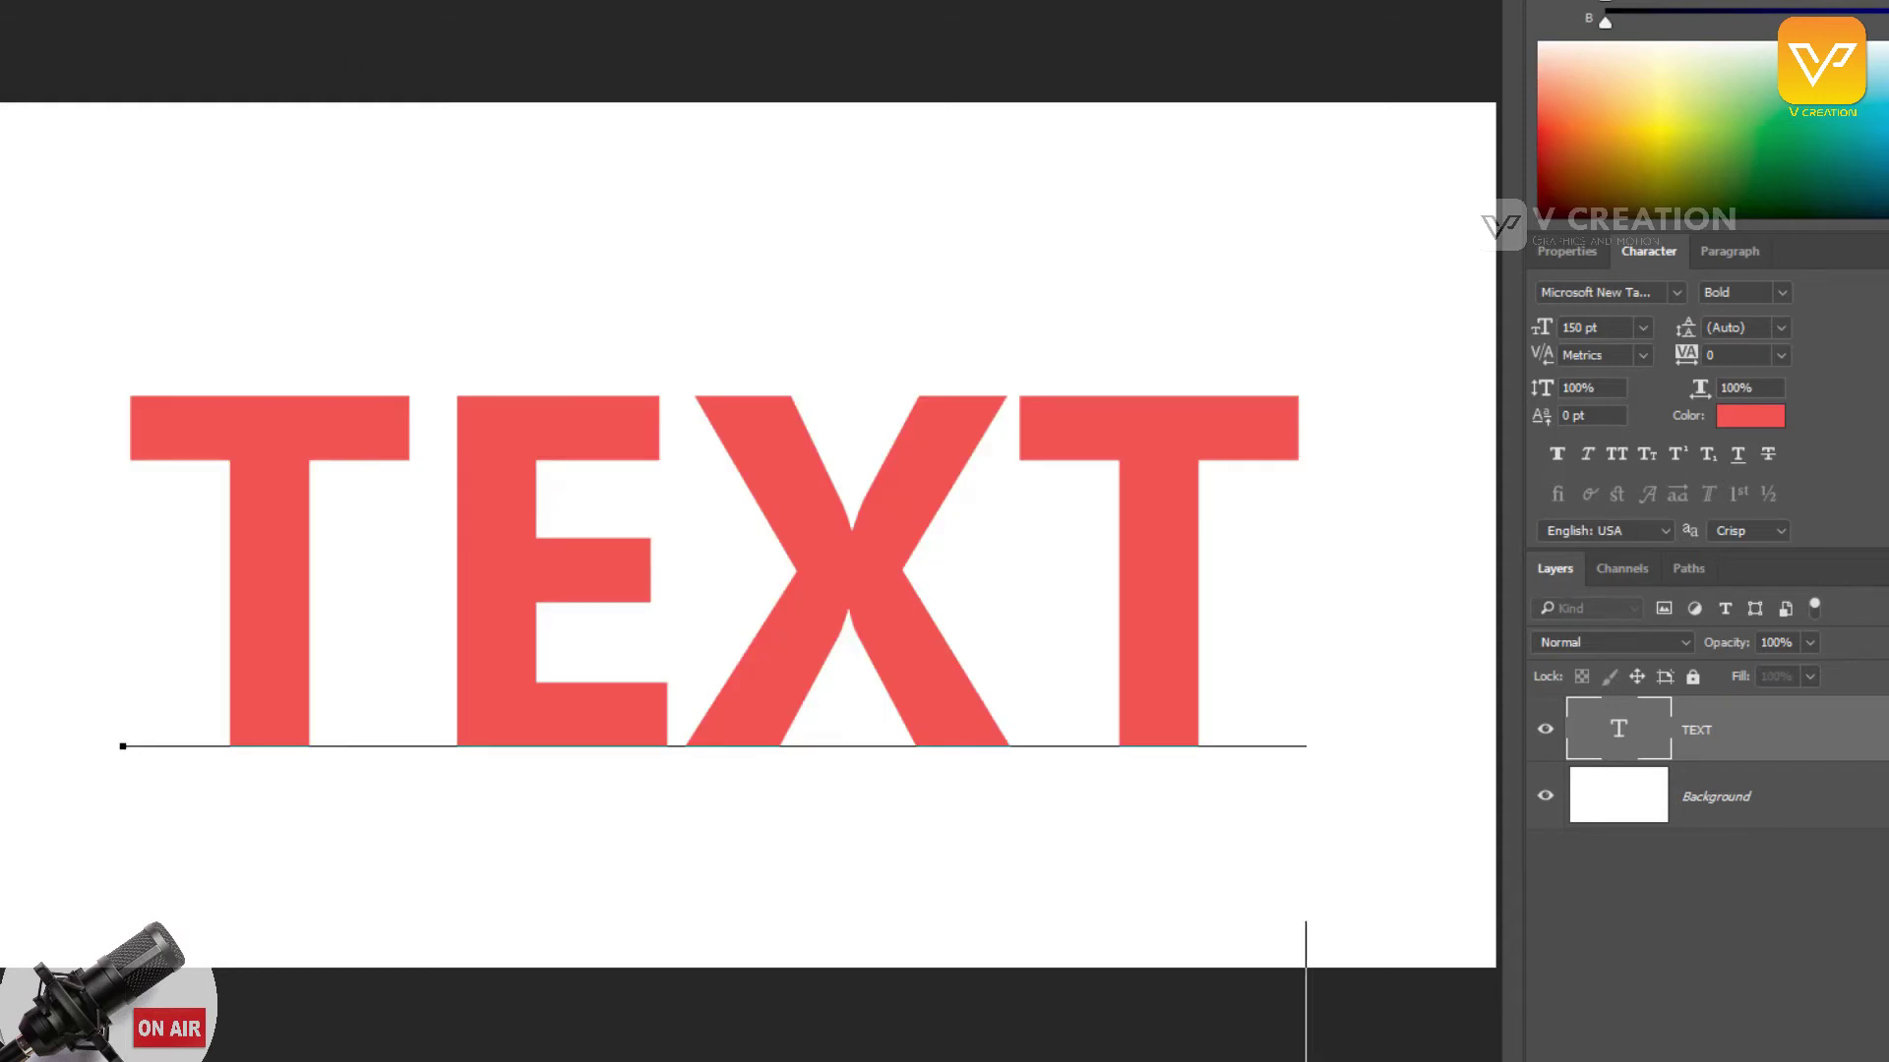
key("ctrl+Return")
left_click_drag(497, 425, 531, 196)
key("ctrl+t")
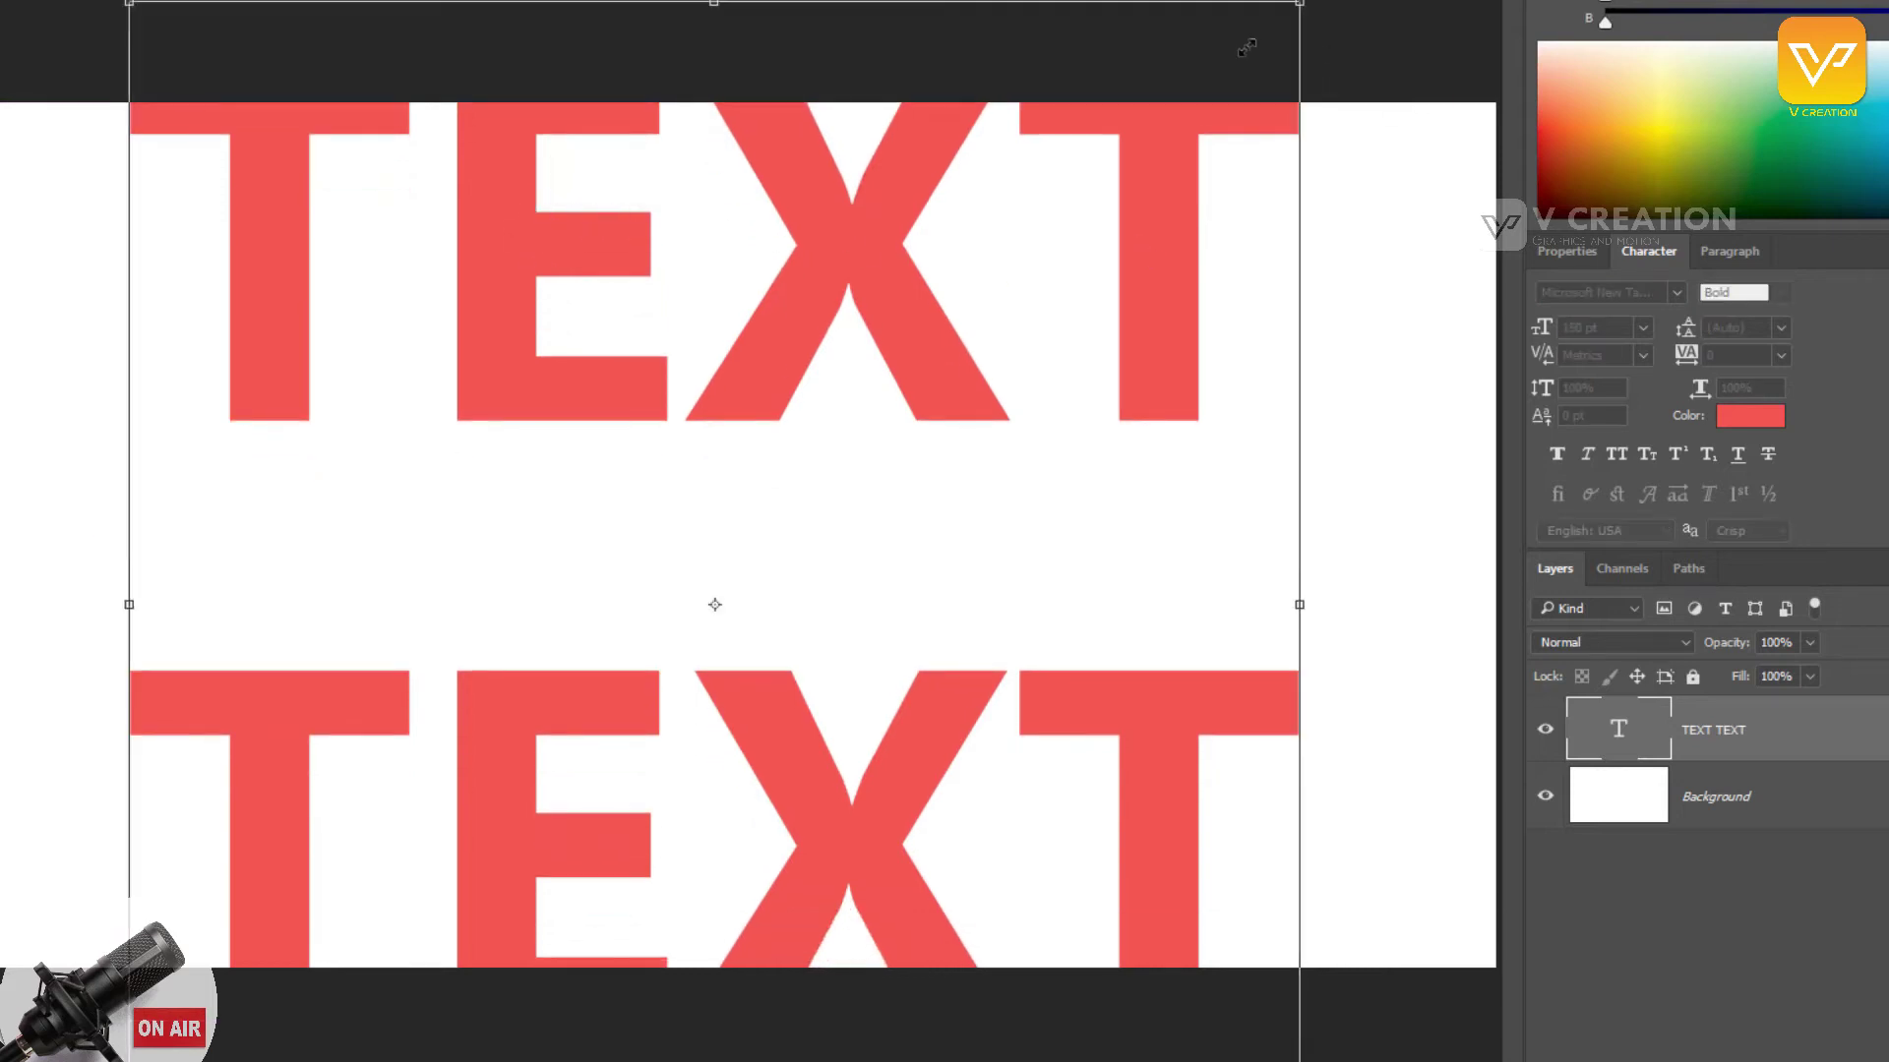
left_click_drag(1246, 47, 1129, 139)
key("Return")
left_click_drag(792, 400, 795, 363)
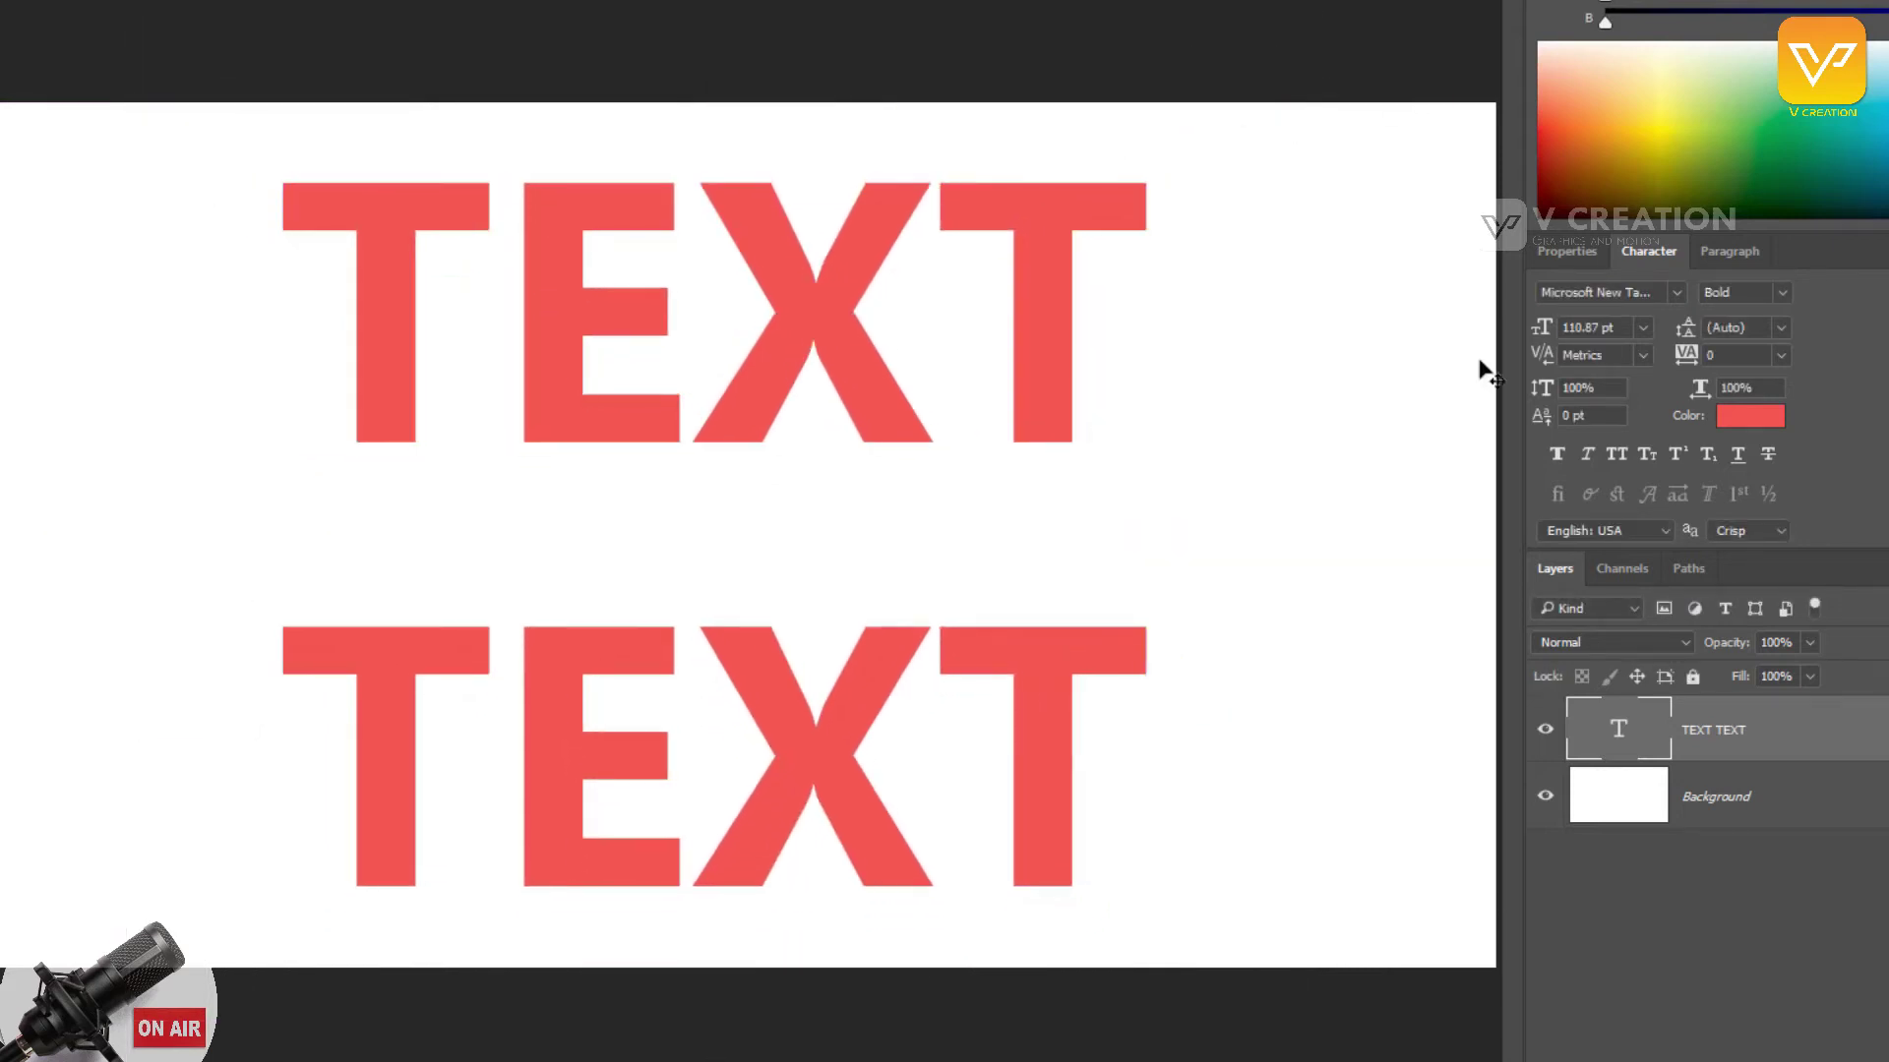
Step: Try 6 pt and 72 pt leading on the two-line text, settle on 106 pt leading and set the tracking to 20
left_click(1782, 326)
left_click(902, 347)
left_click(1781, 327)
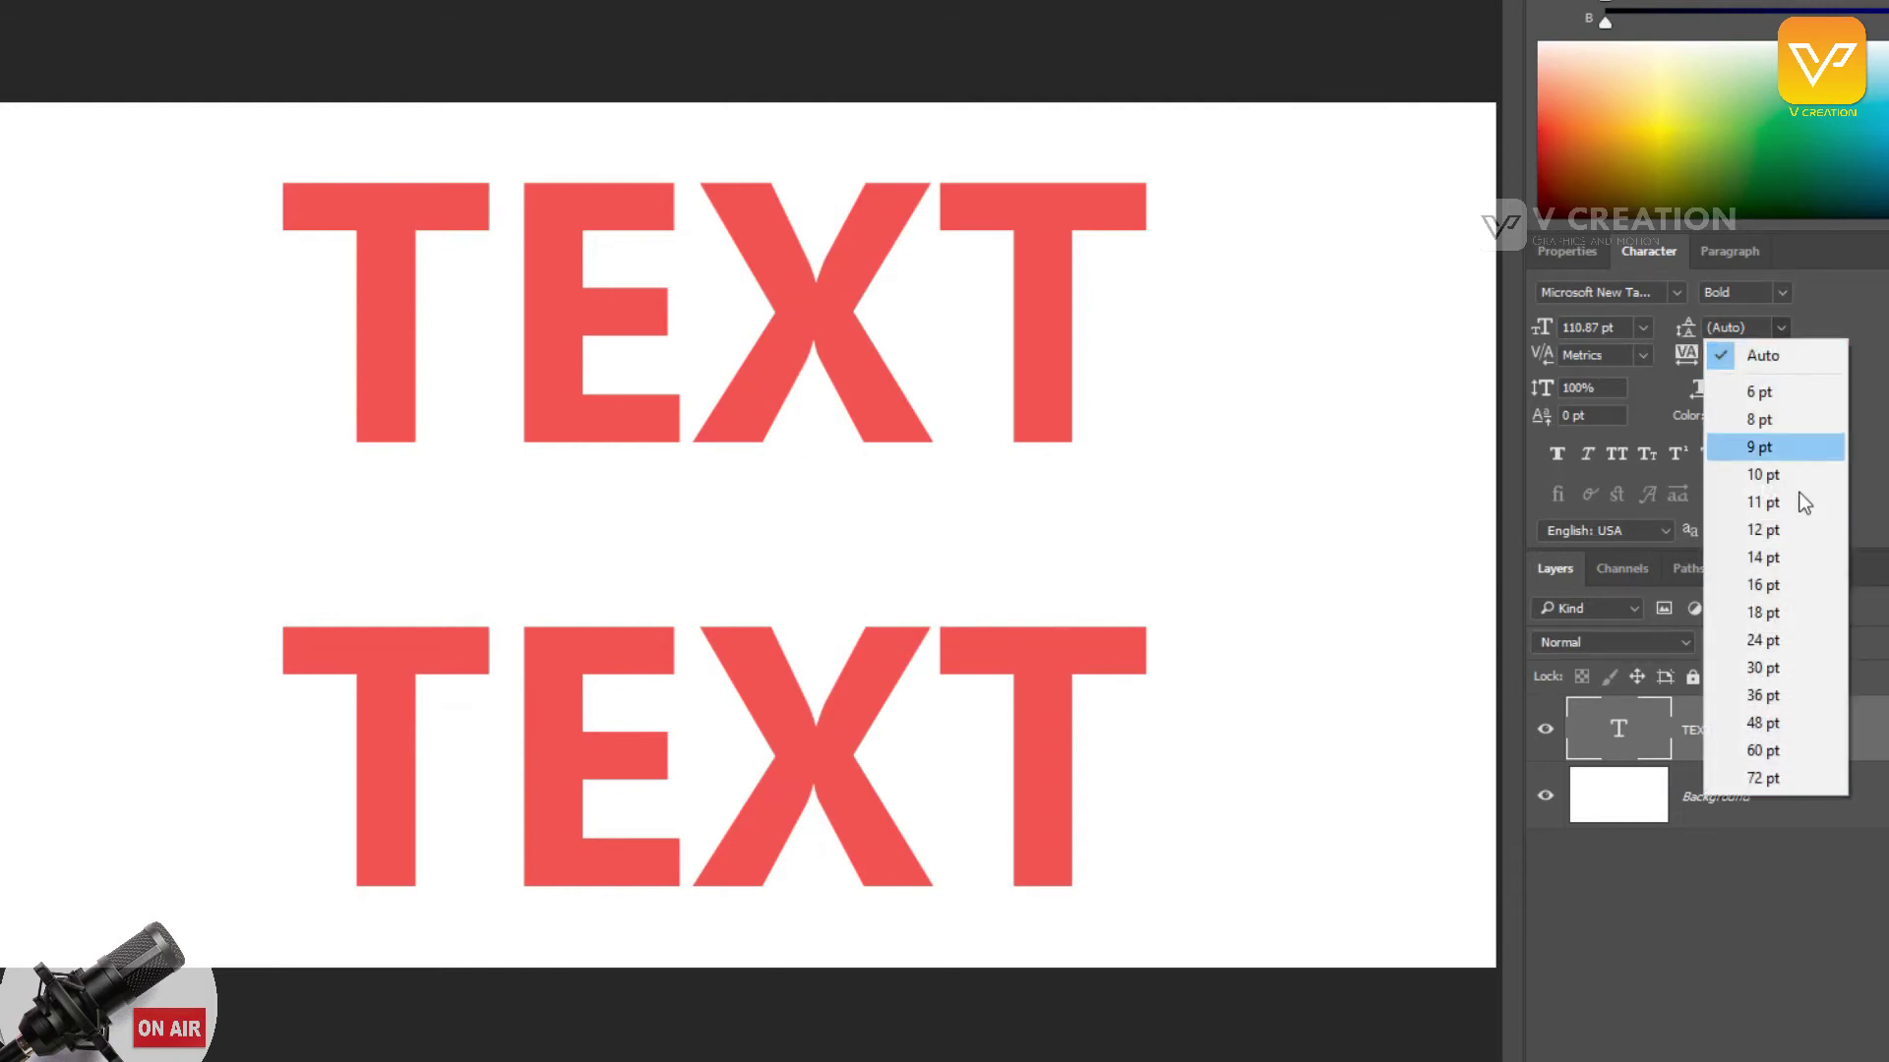
left_click(1751, 391)
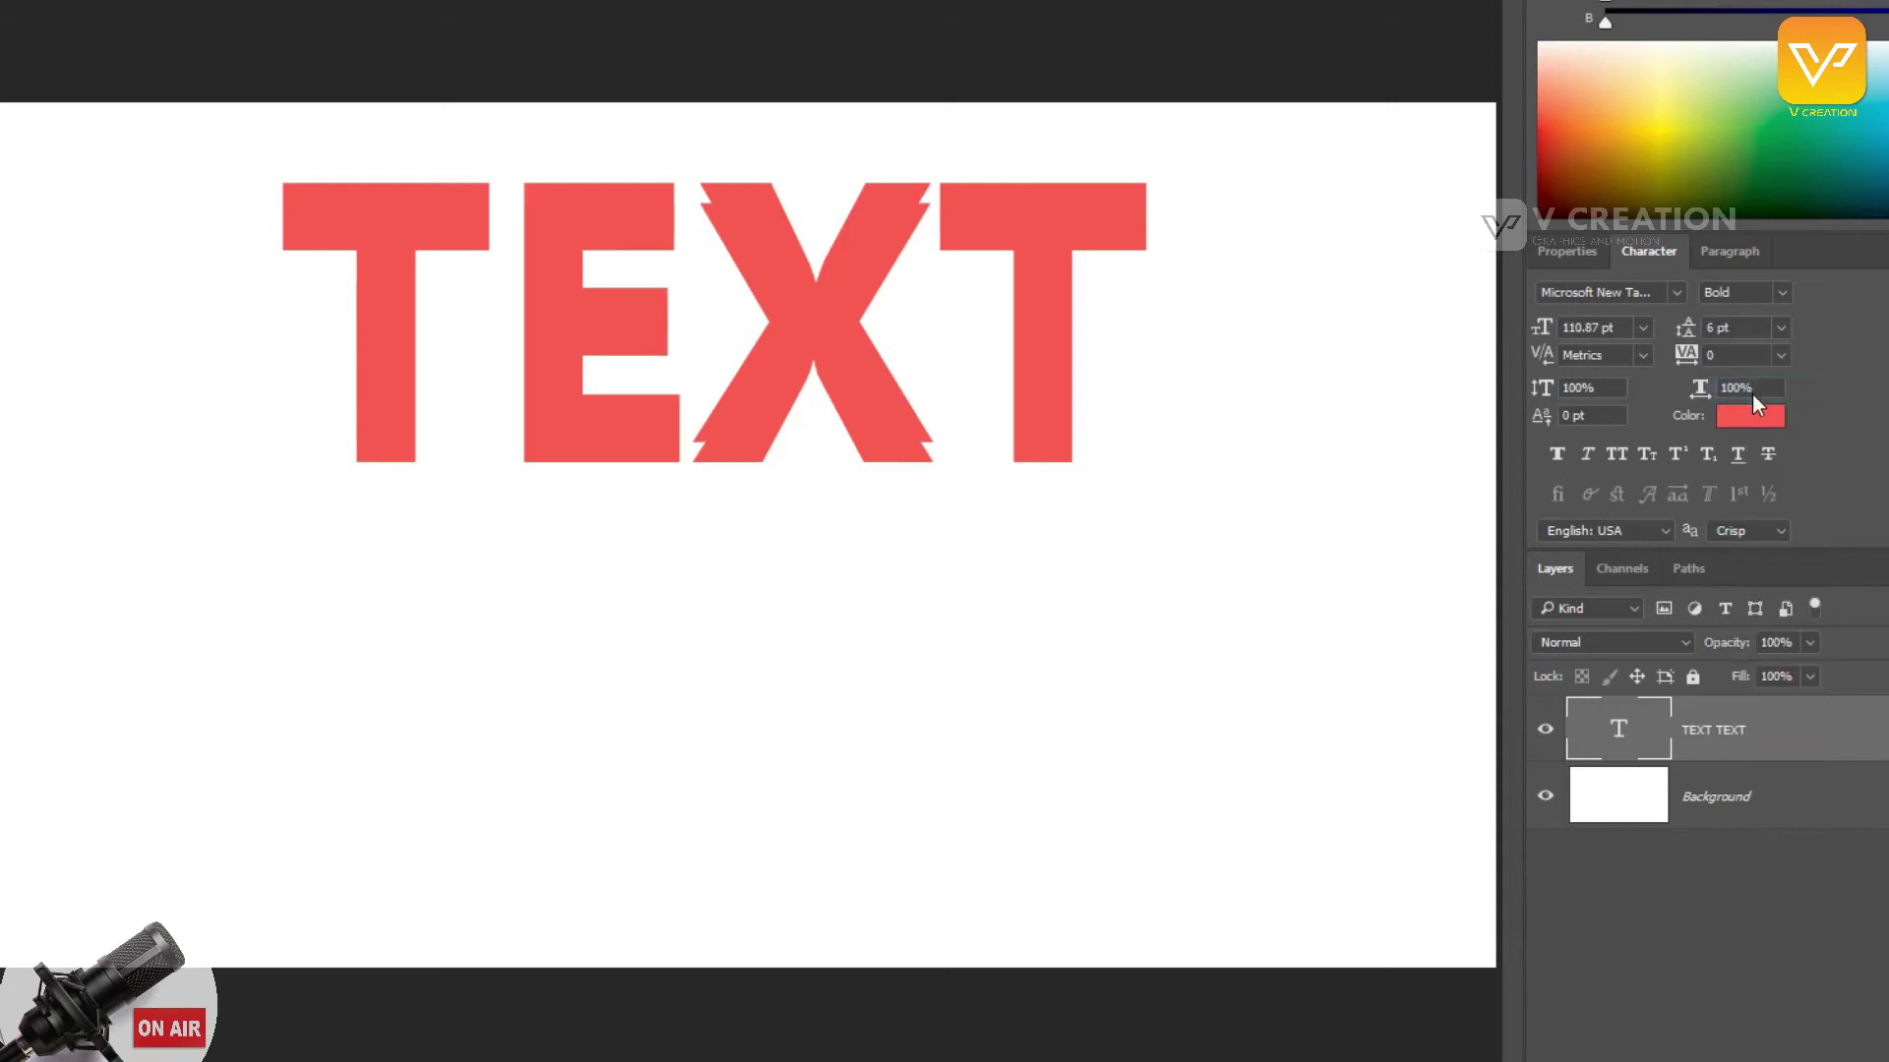
left_click(1782, 328)
left_click(1712, 775)
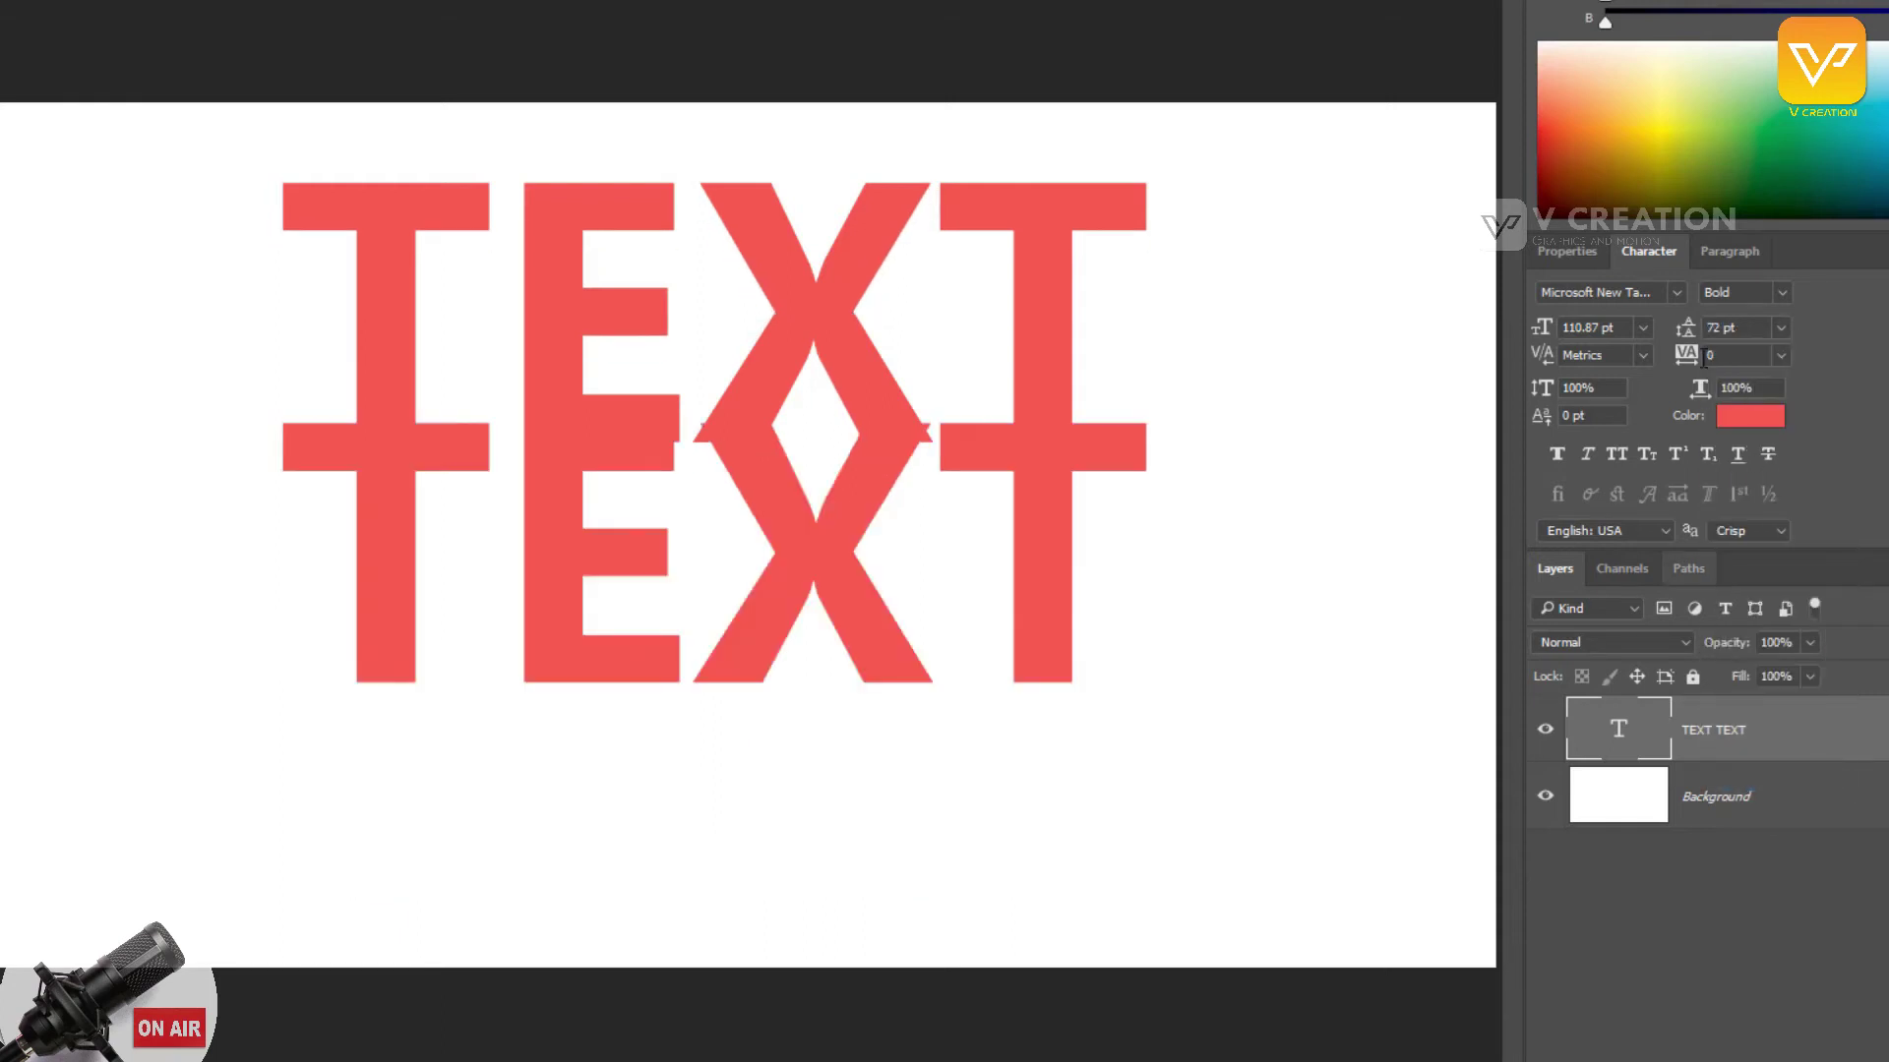
mouse_move(1691, 335)
left_mouse_down()
mouse_move(1713, 337)
mouse_move(1675, 342)
mouse_move(1686, 362)
mouse_move(1774, 362)
mouse_move(1650, 356)
mouse_move(1696, 362)
left_mouse_up()
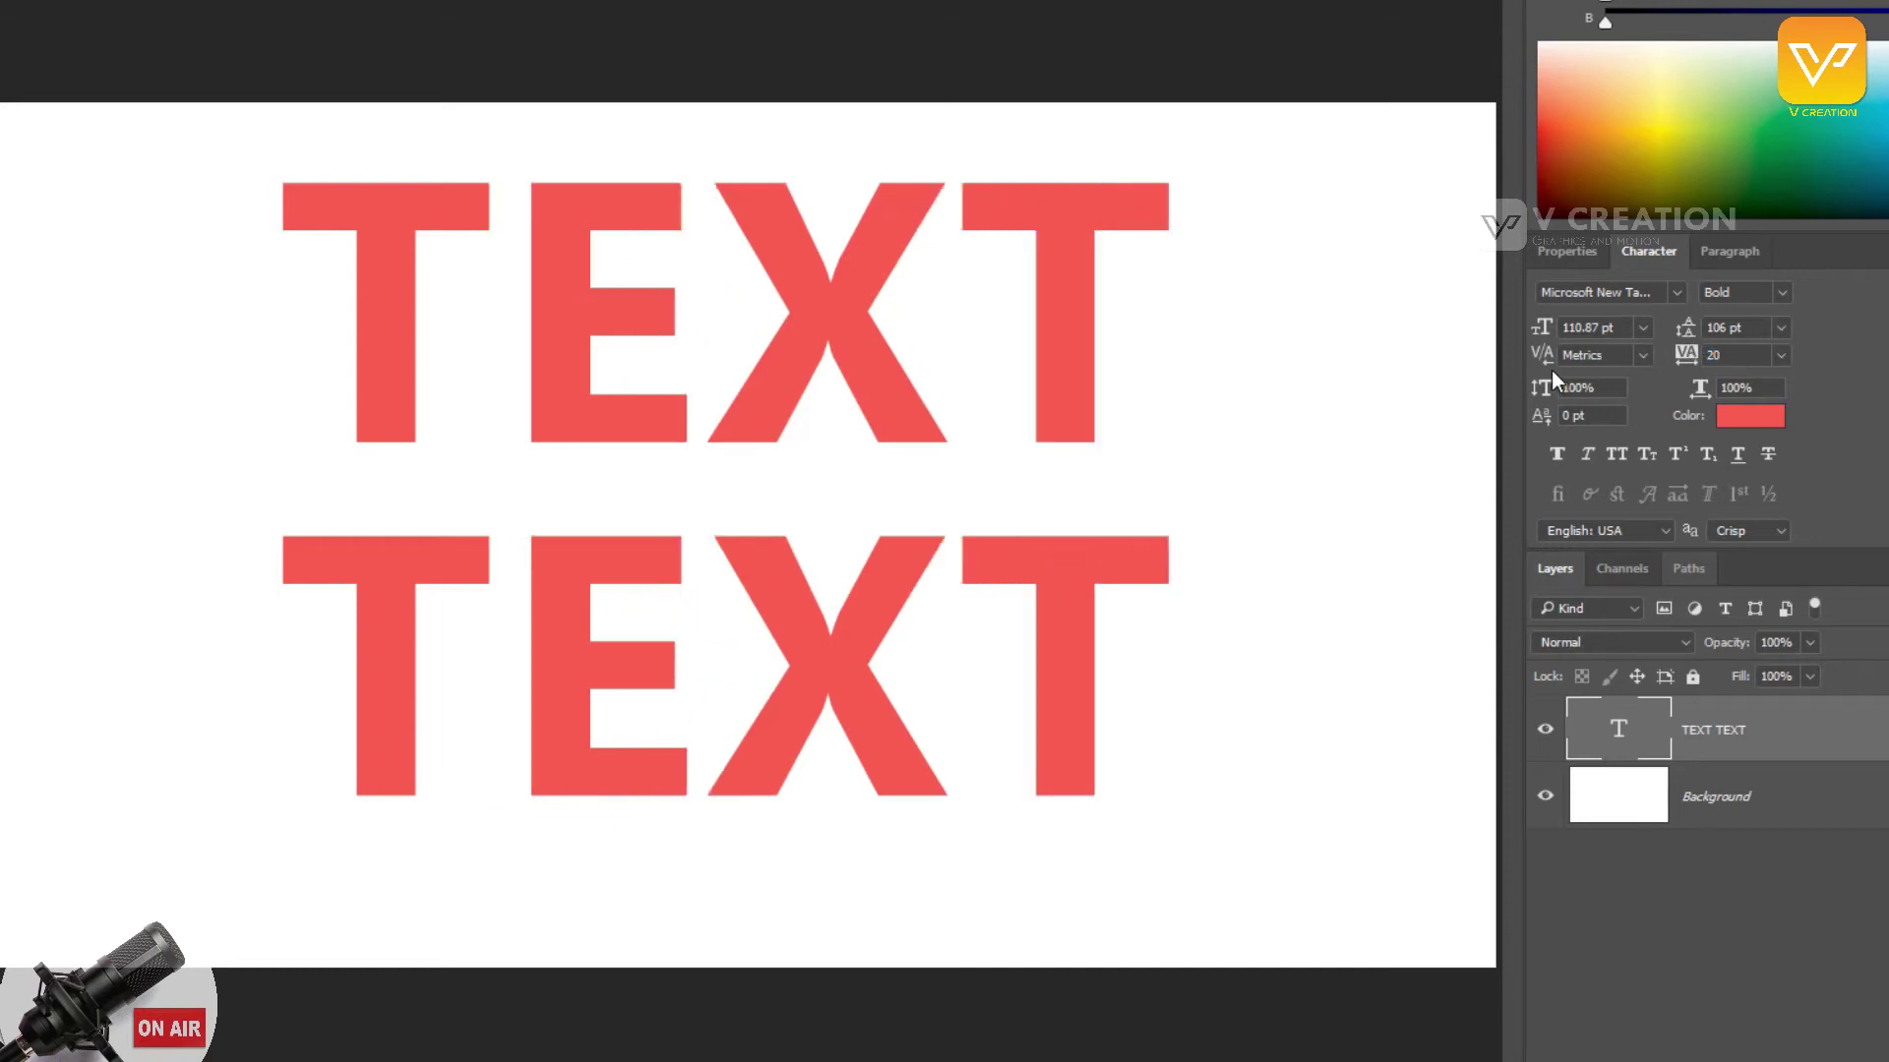
Step: Try stretching the text to 146% vertical and 183% horizontal scale, and undo the scaling changes
left_click_drag(1541, 395, 1242, 506)
key("ctrl+z")
key("ctrl+z")
key("ctrl+z")
key("ctrl+z")
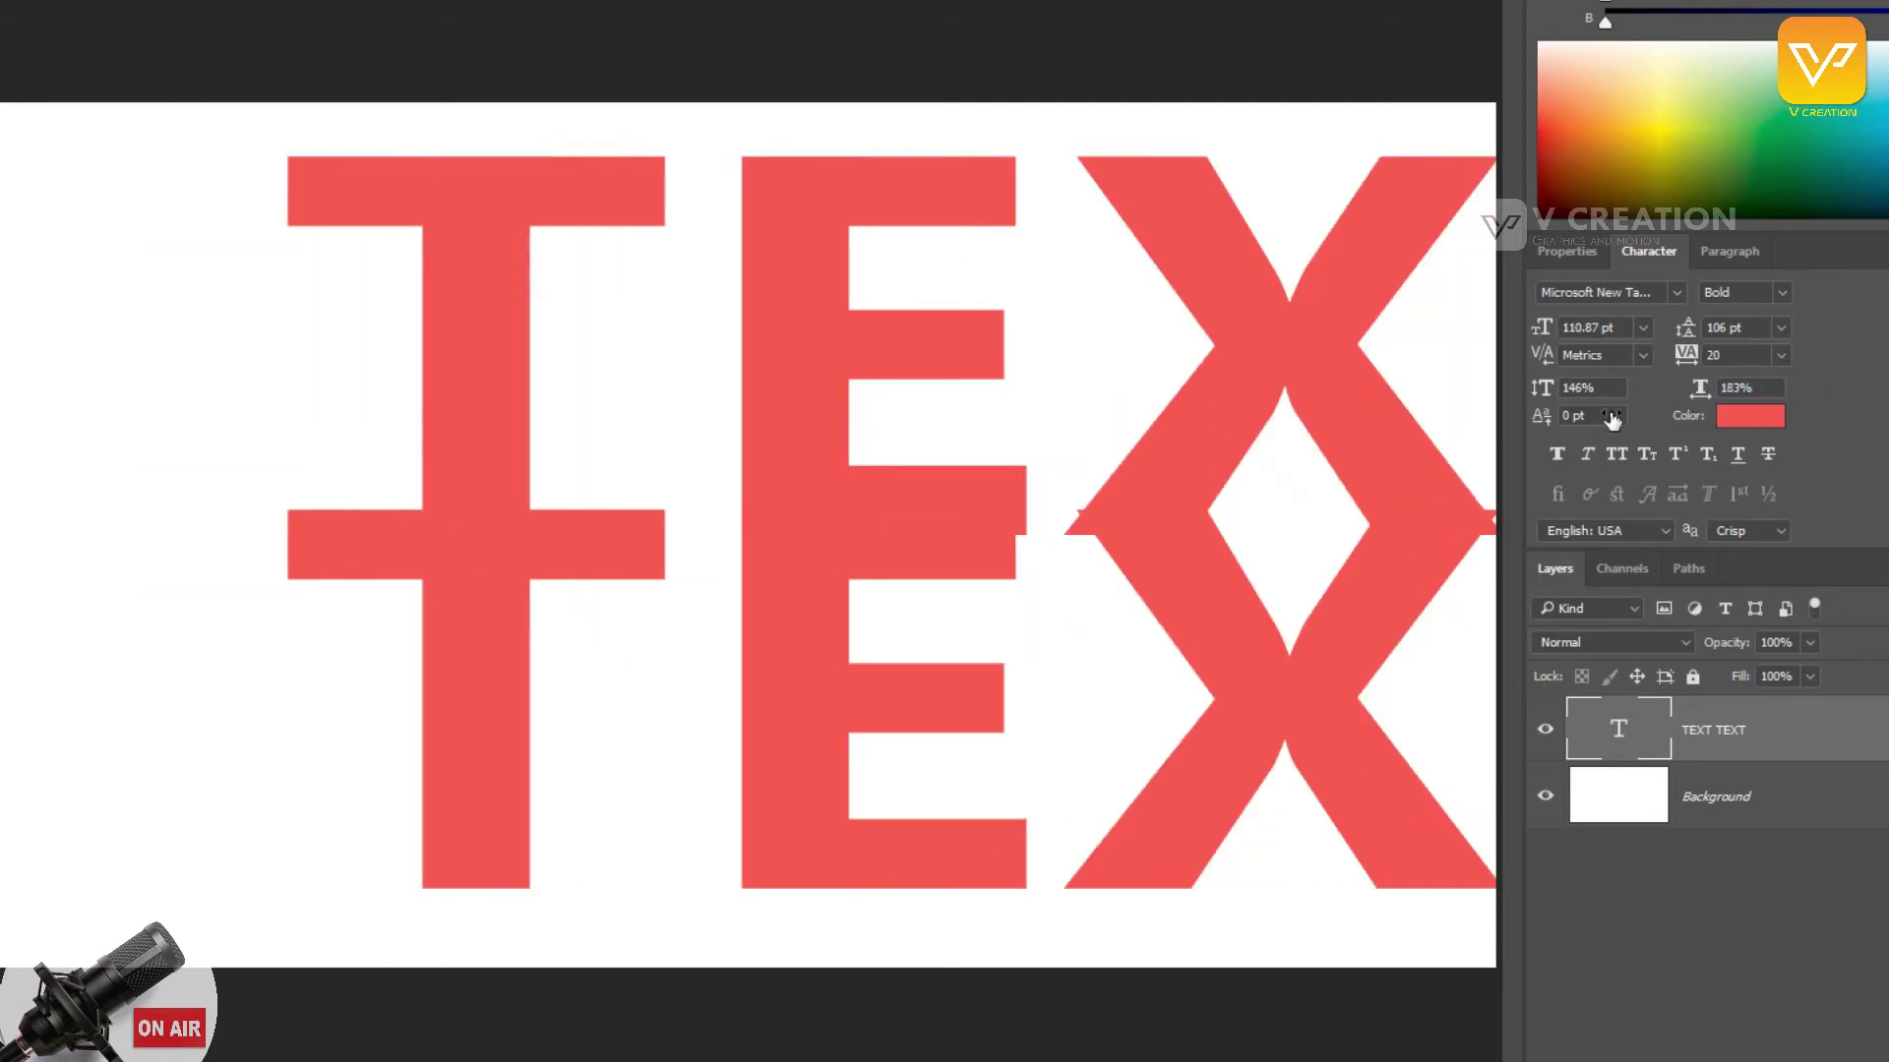
key("ctrl+z")
key("ctrl+z")
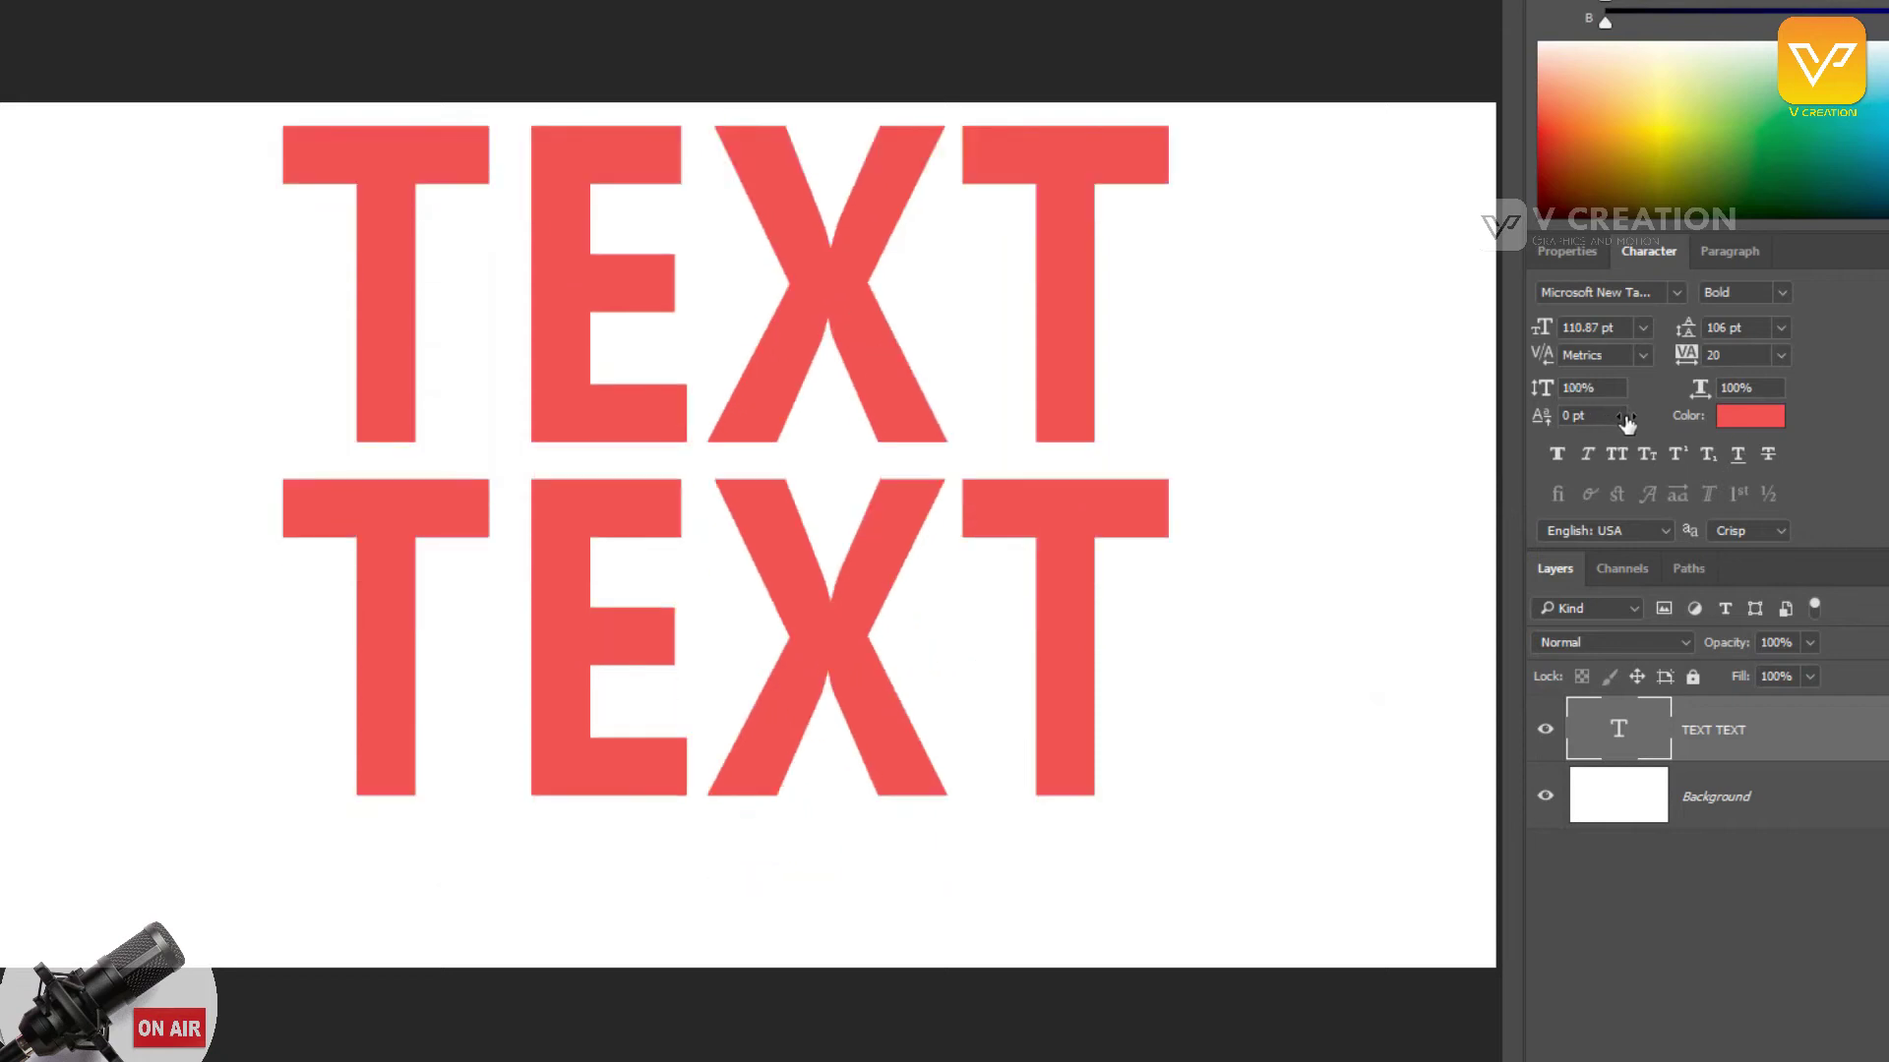
Step: Try Faux Bold on the two-line text, switching it on and off several times and leaving it off
left_click(1554, 454)
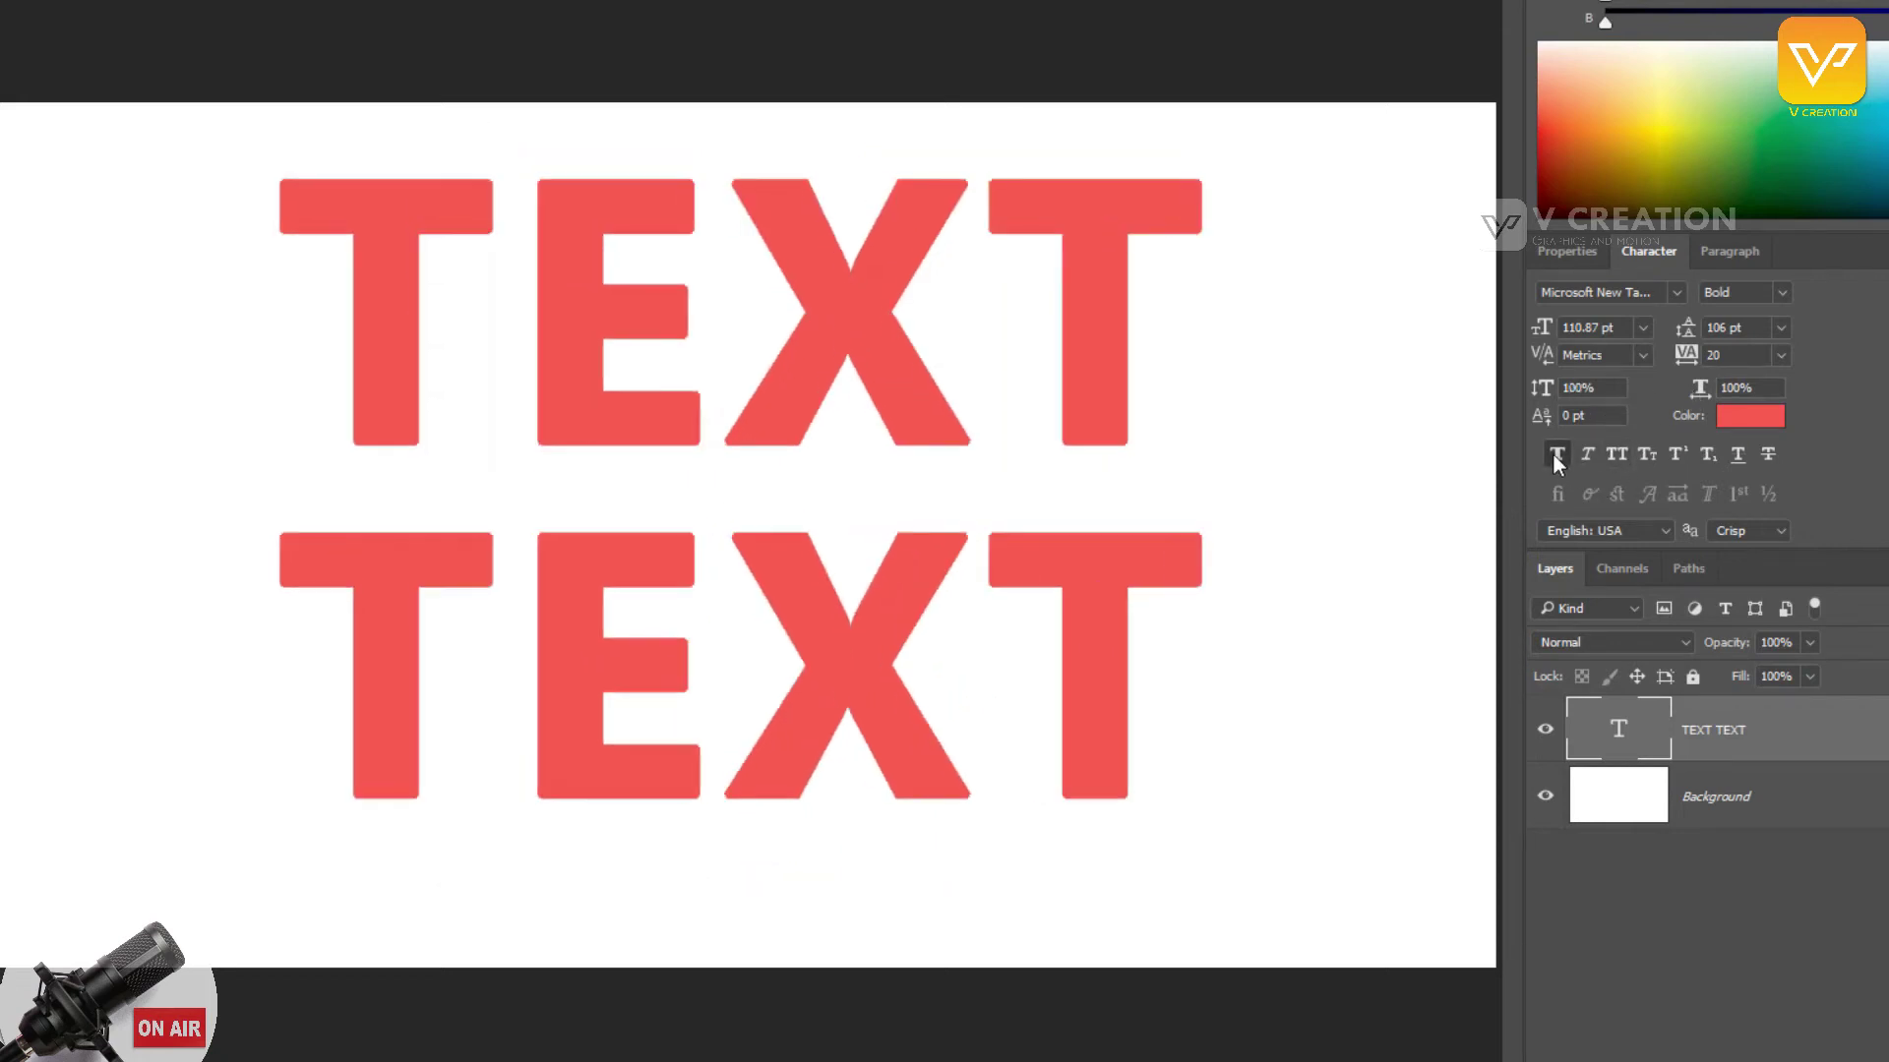
left_click(1554, 455)
left_click(1554, 455)
left_click(1554, 454)
left_click(1554, 454)
left_click(1555, 455)
left_click(1554, 455)
left_click(1558, 457)
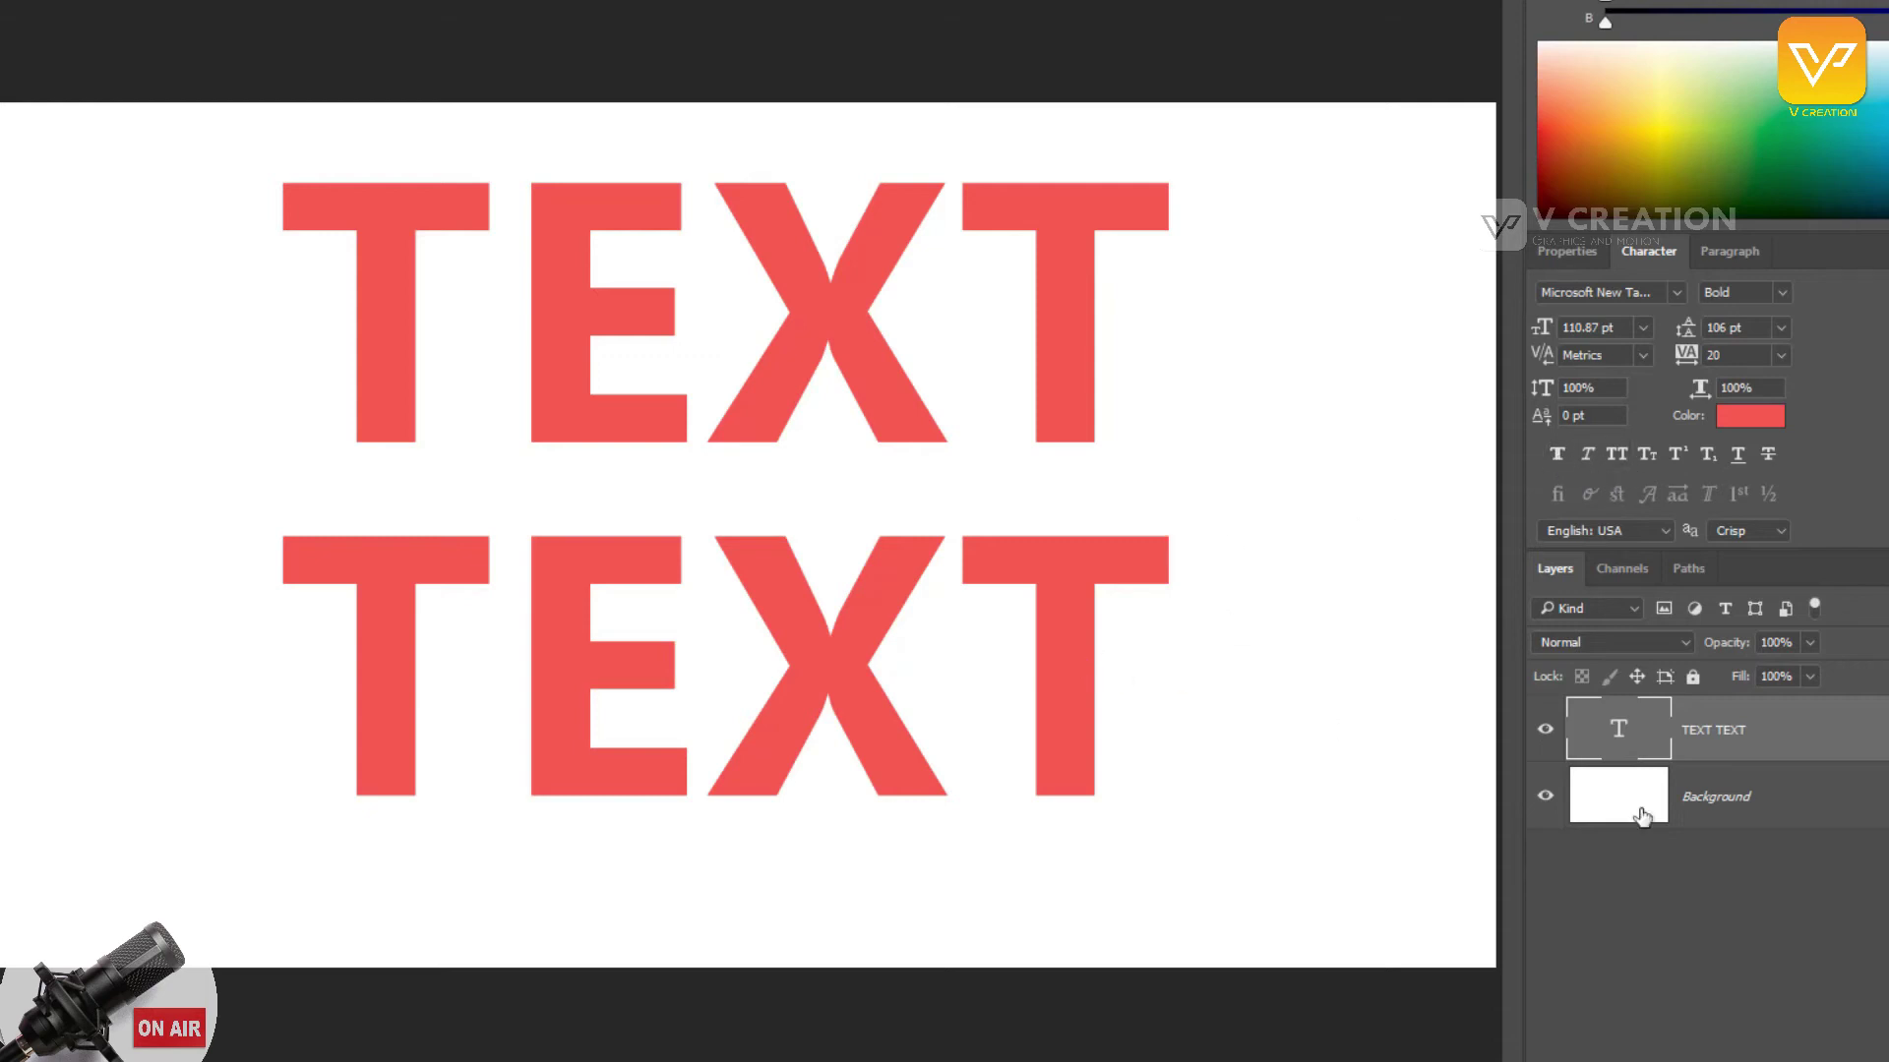
Step: Change the last three letters of the second line to lowercase so it reads "Text"
double_click(1651, 758)
left_click_drag(1172, 599, 569, 602)
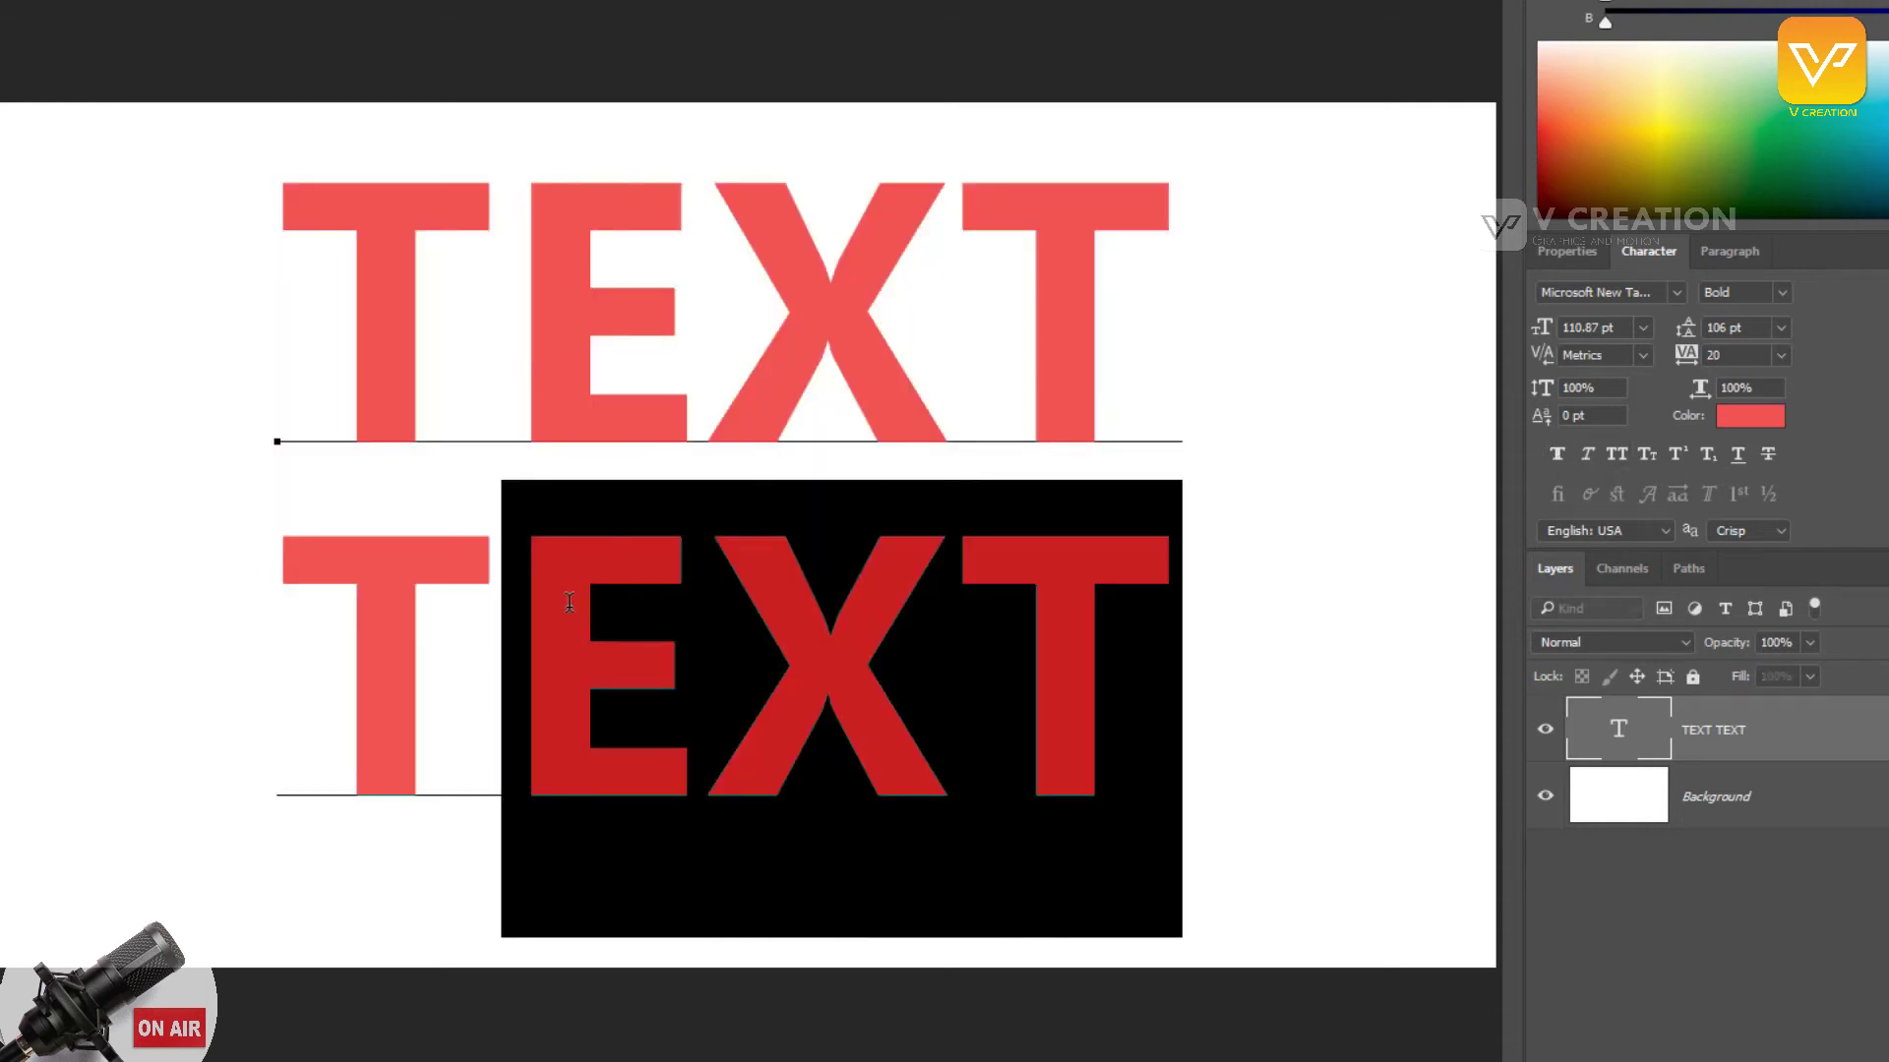
type("ext")
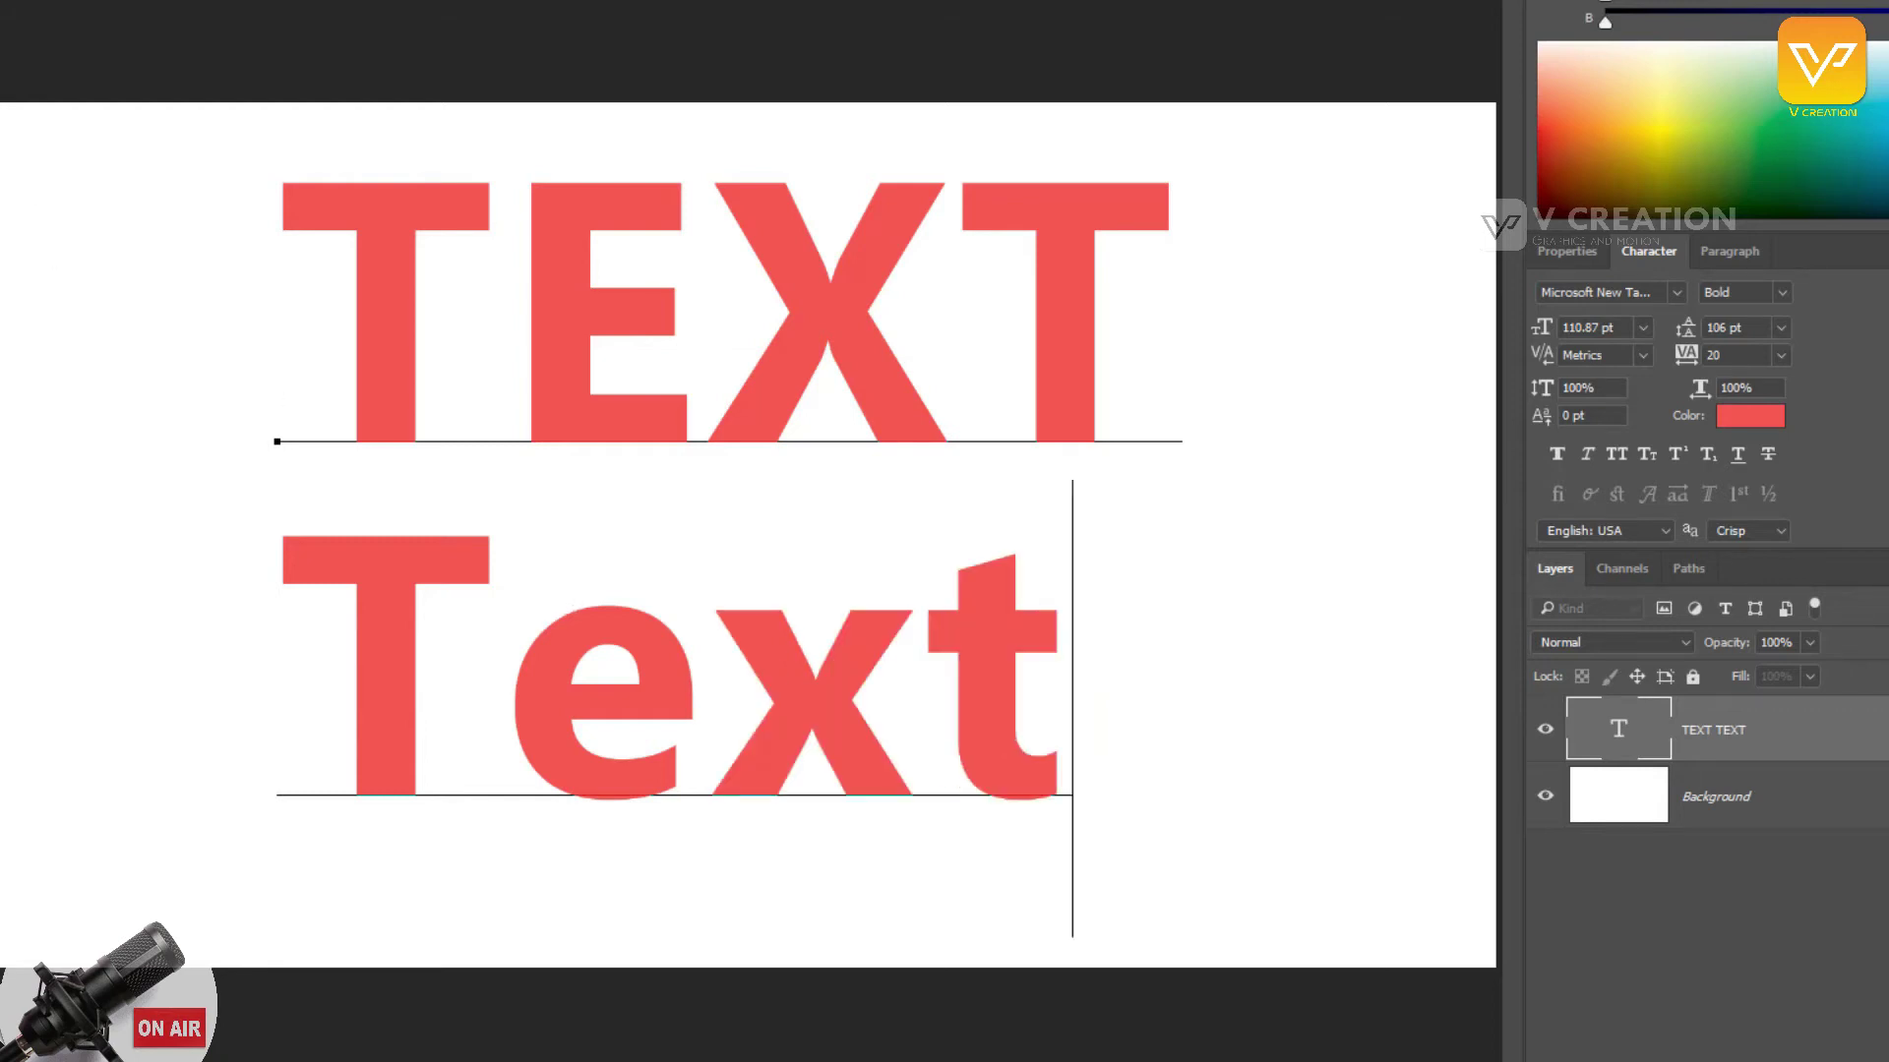
key("ctrl+Return")
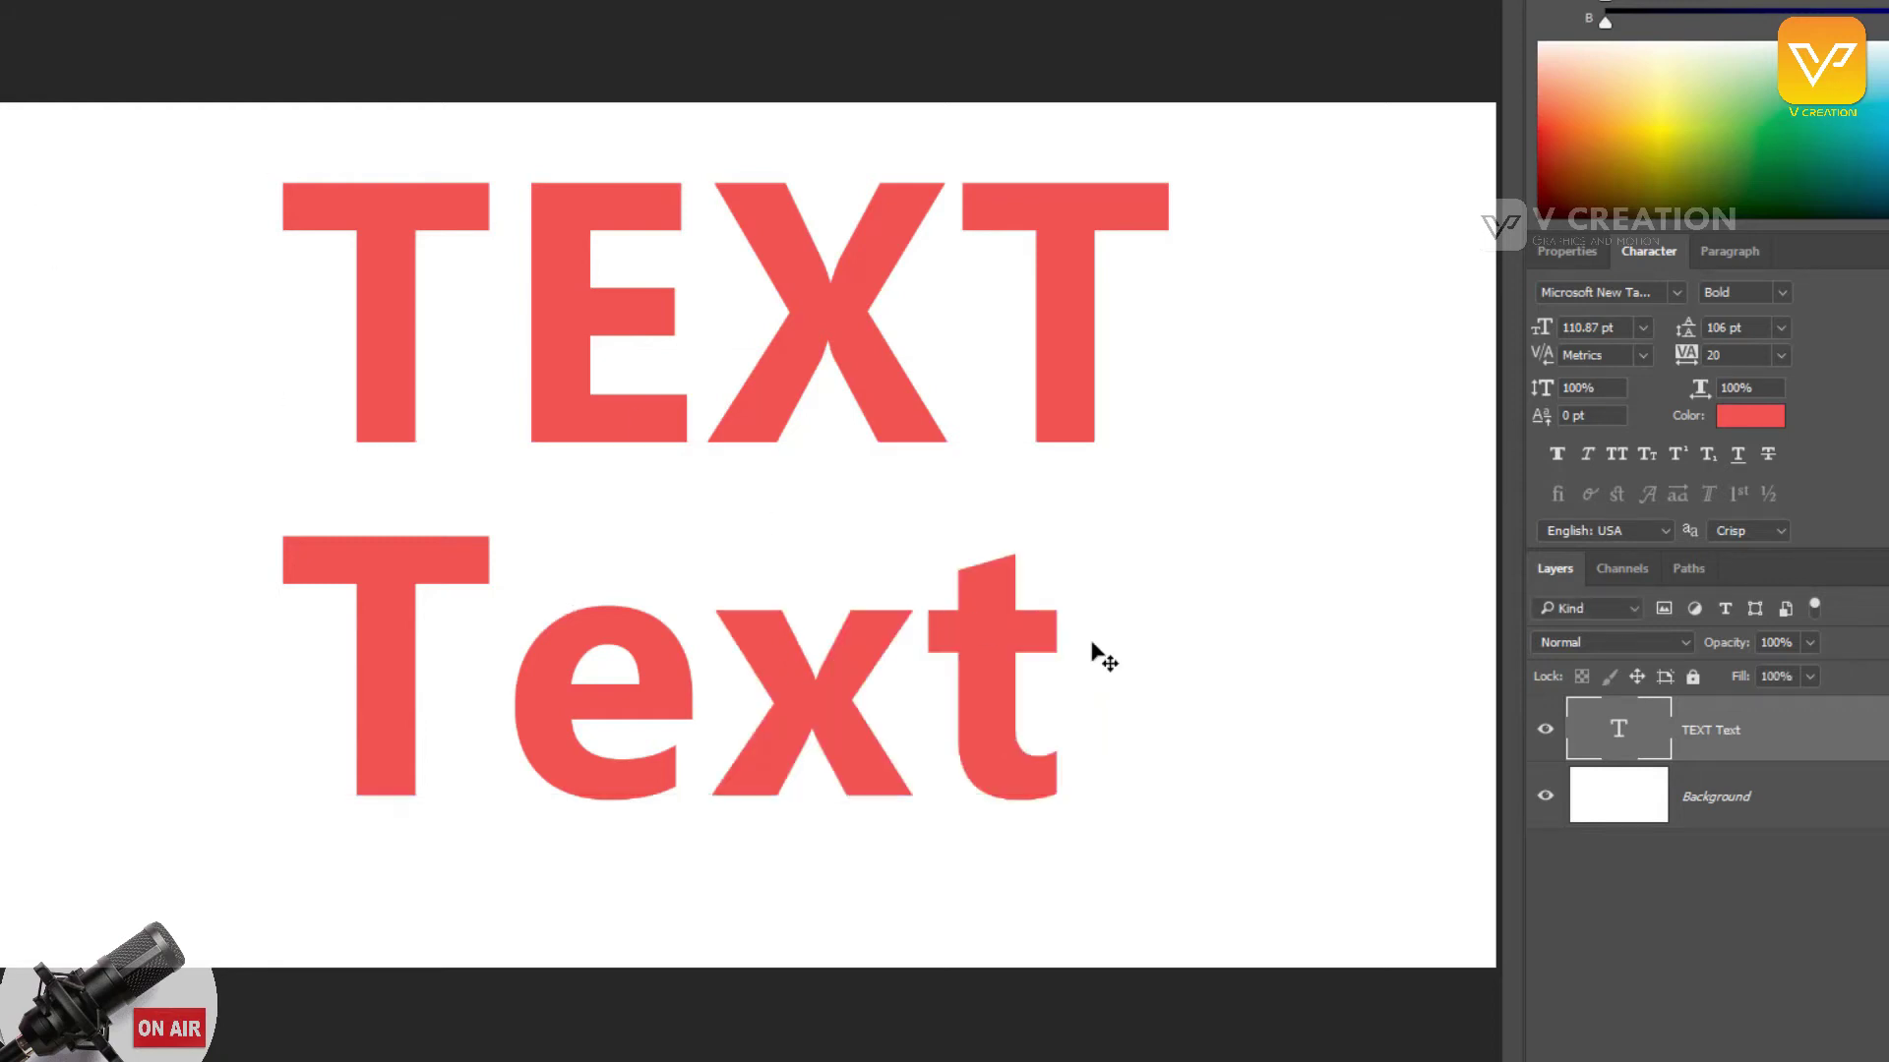
Step: Try All Caps on the two-line text and turn it off again
left_click(1619, 454)
left_click(1621, 453)
left_click(1623, 453)
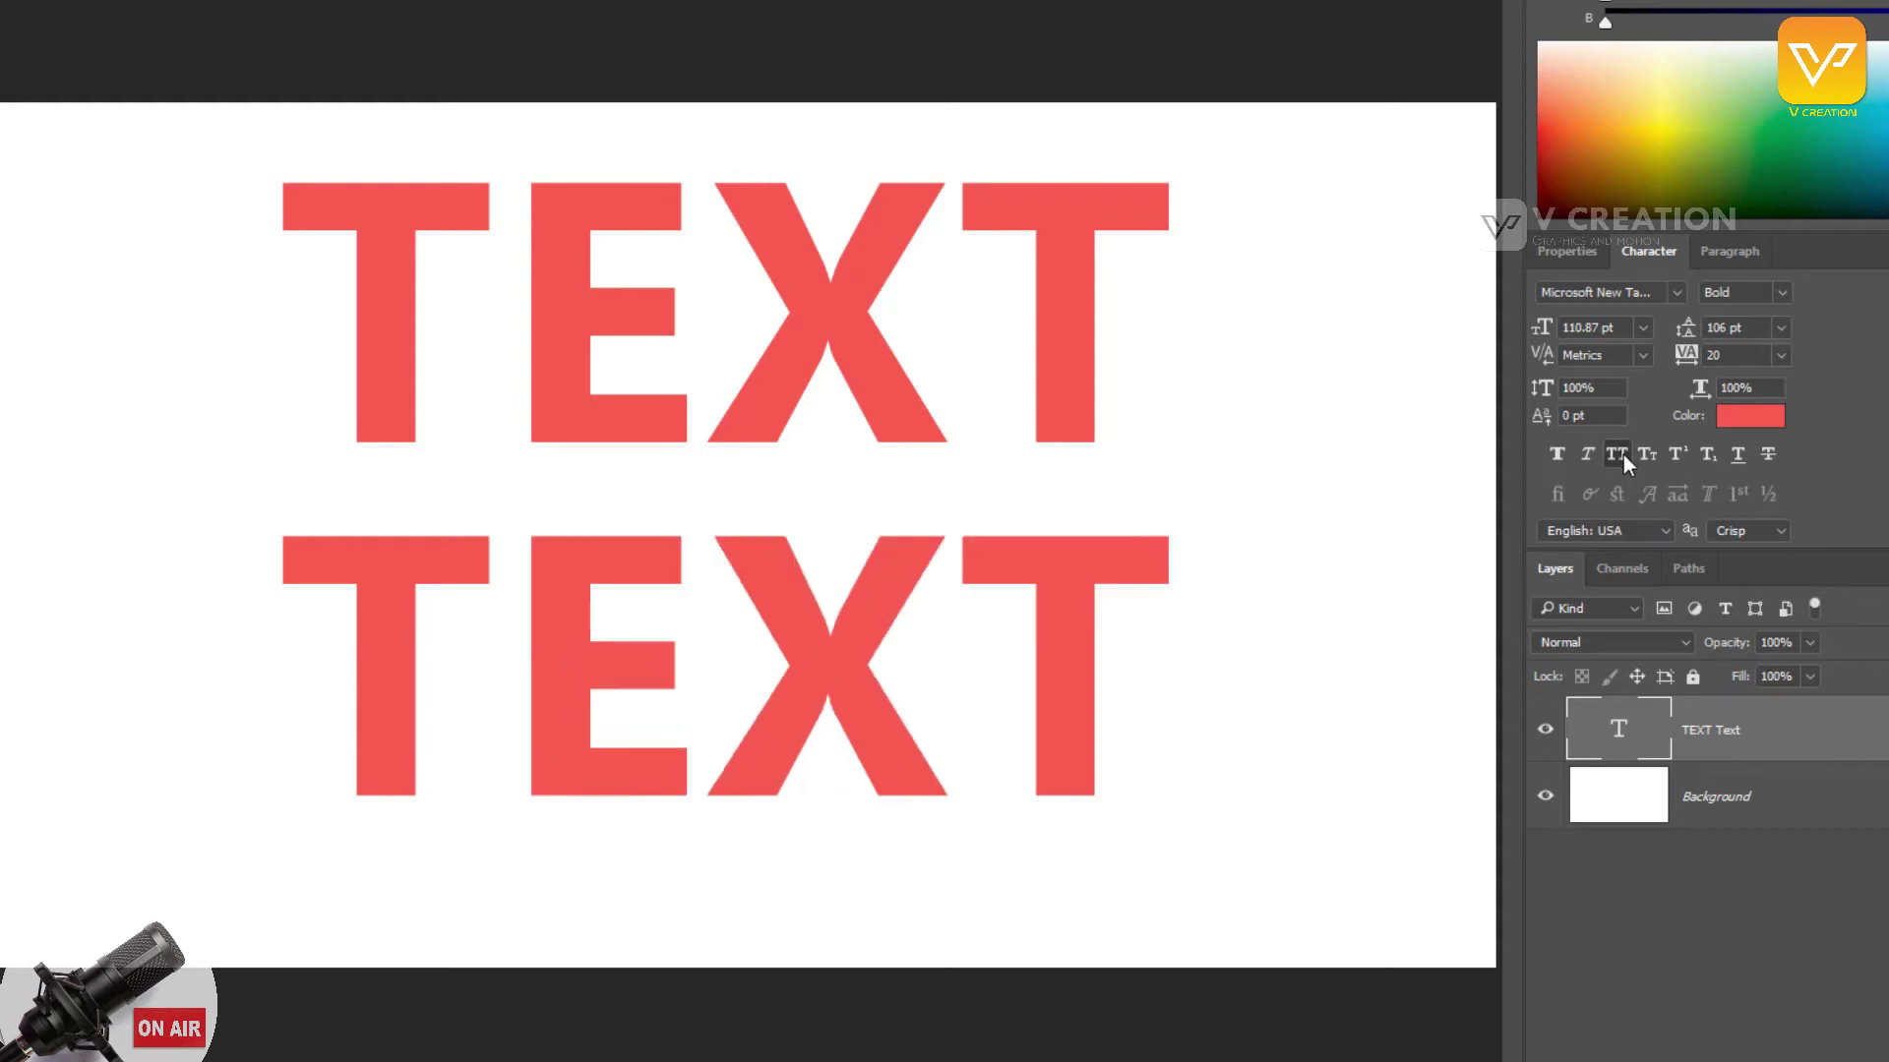
left_click(1621, 454)
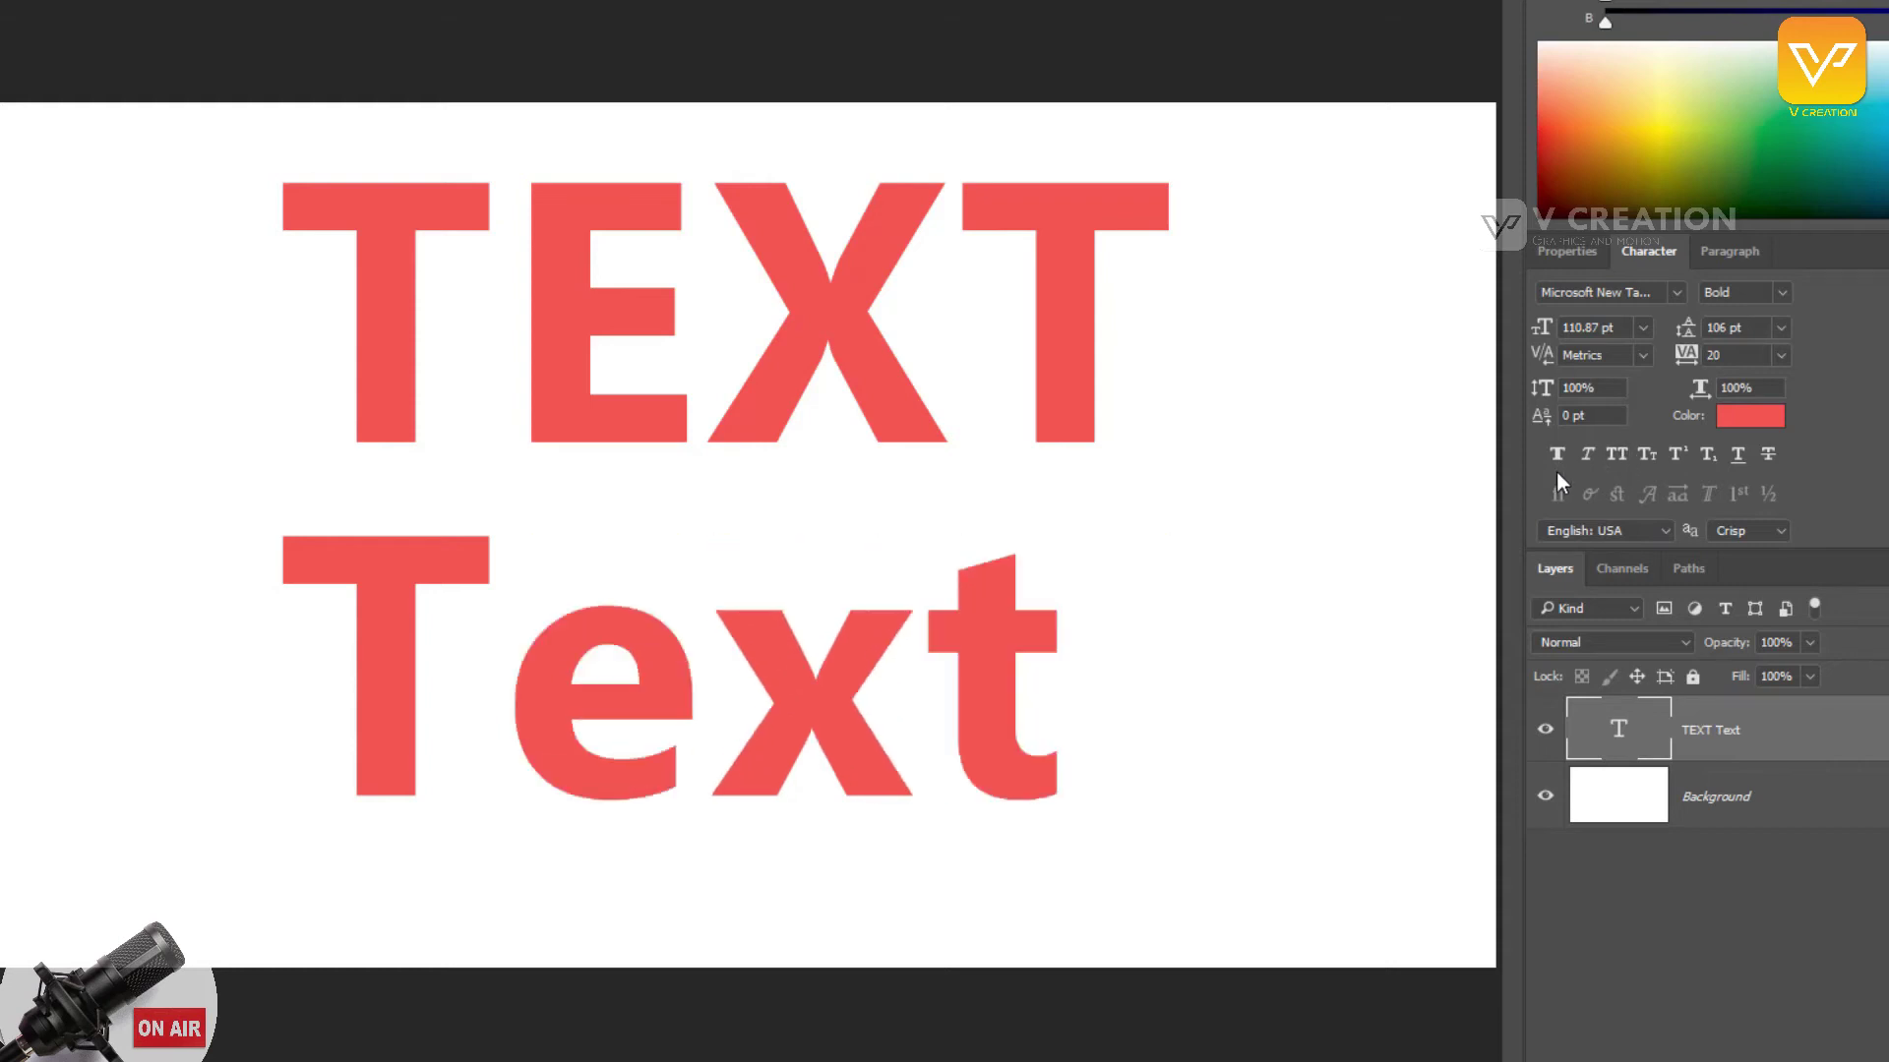
Step: Delete the second line "Text" from the text layer and move the remaining word TEXT to the canvas centre
left_click(1798, 1020)
left_click(1601, 730)
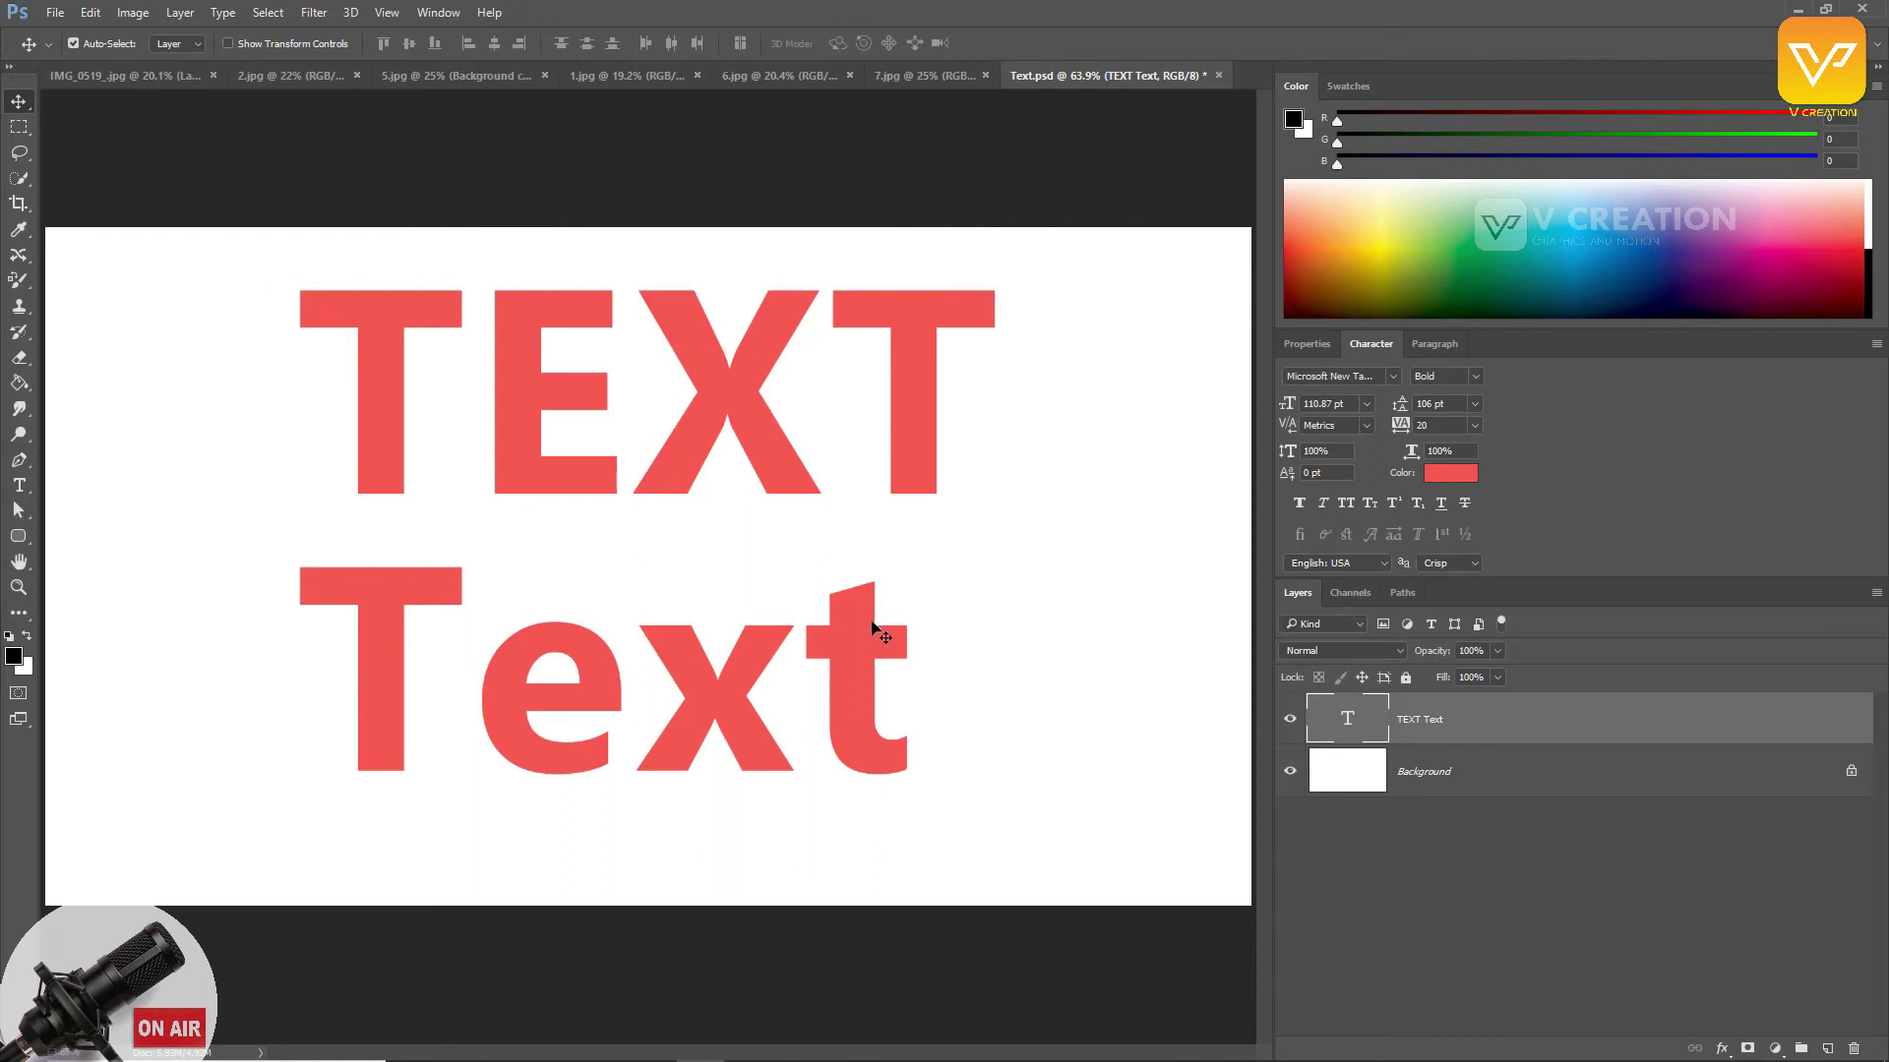
left_click_drag(871, 627, 367, 689)
double_click(919, 687)
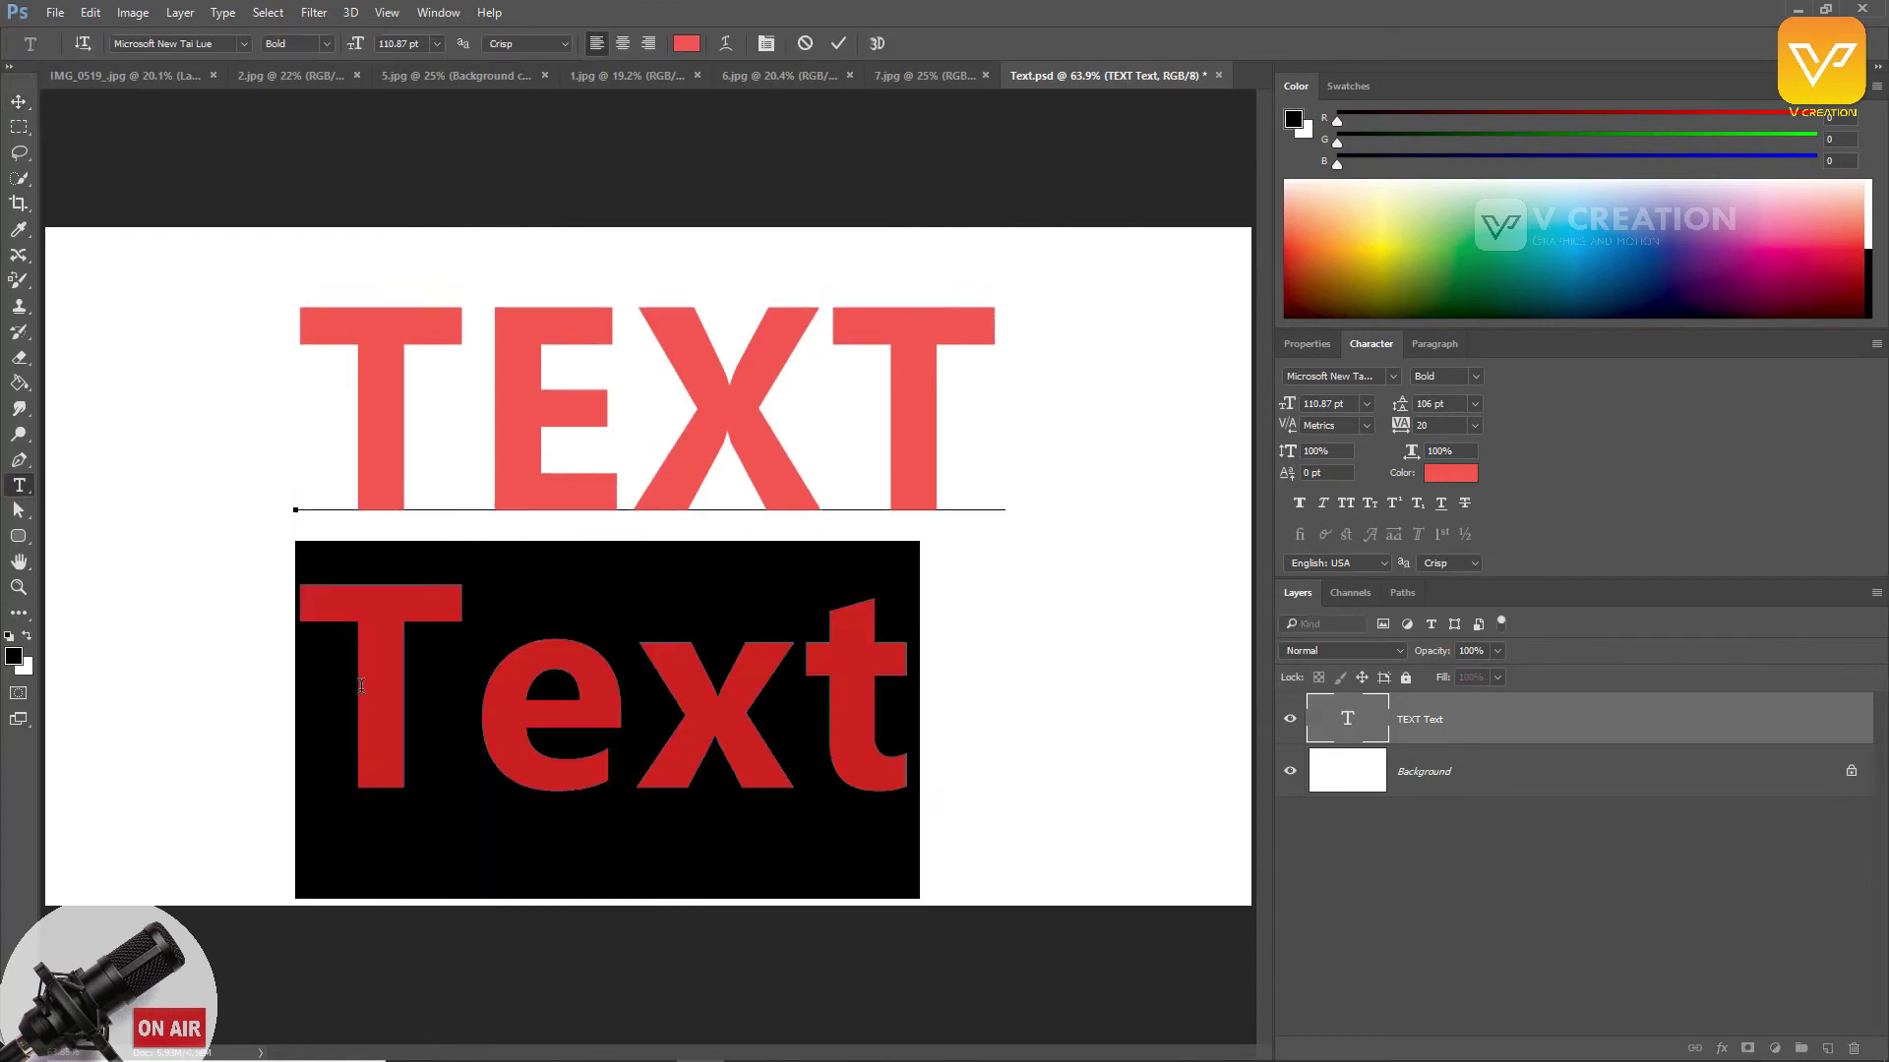
key("BackSpace")
left_click(19, 102)
left_click_drag(590, 354, 590, 526)
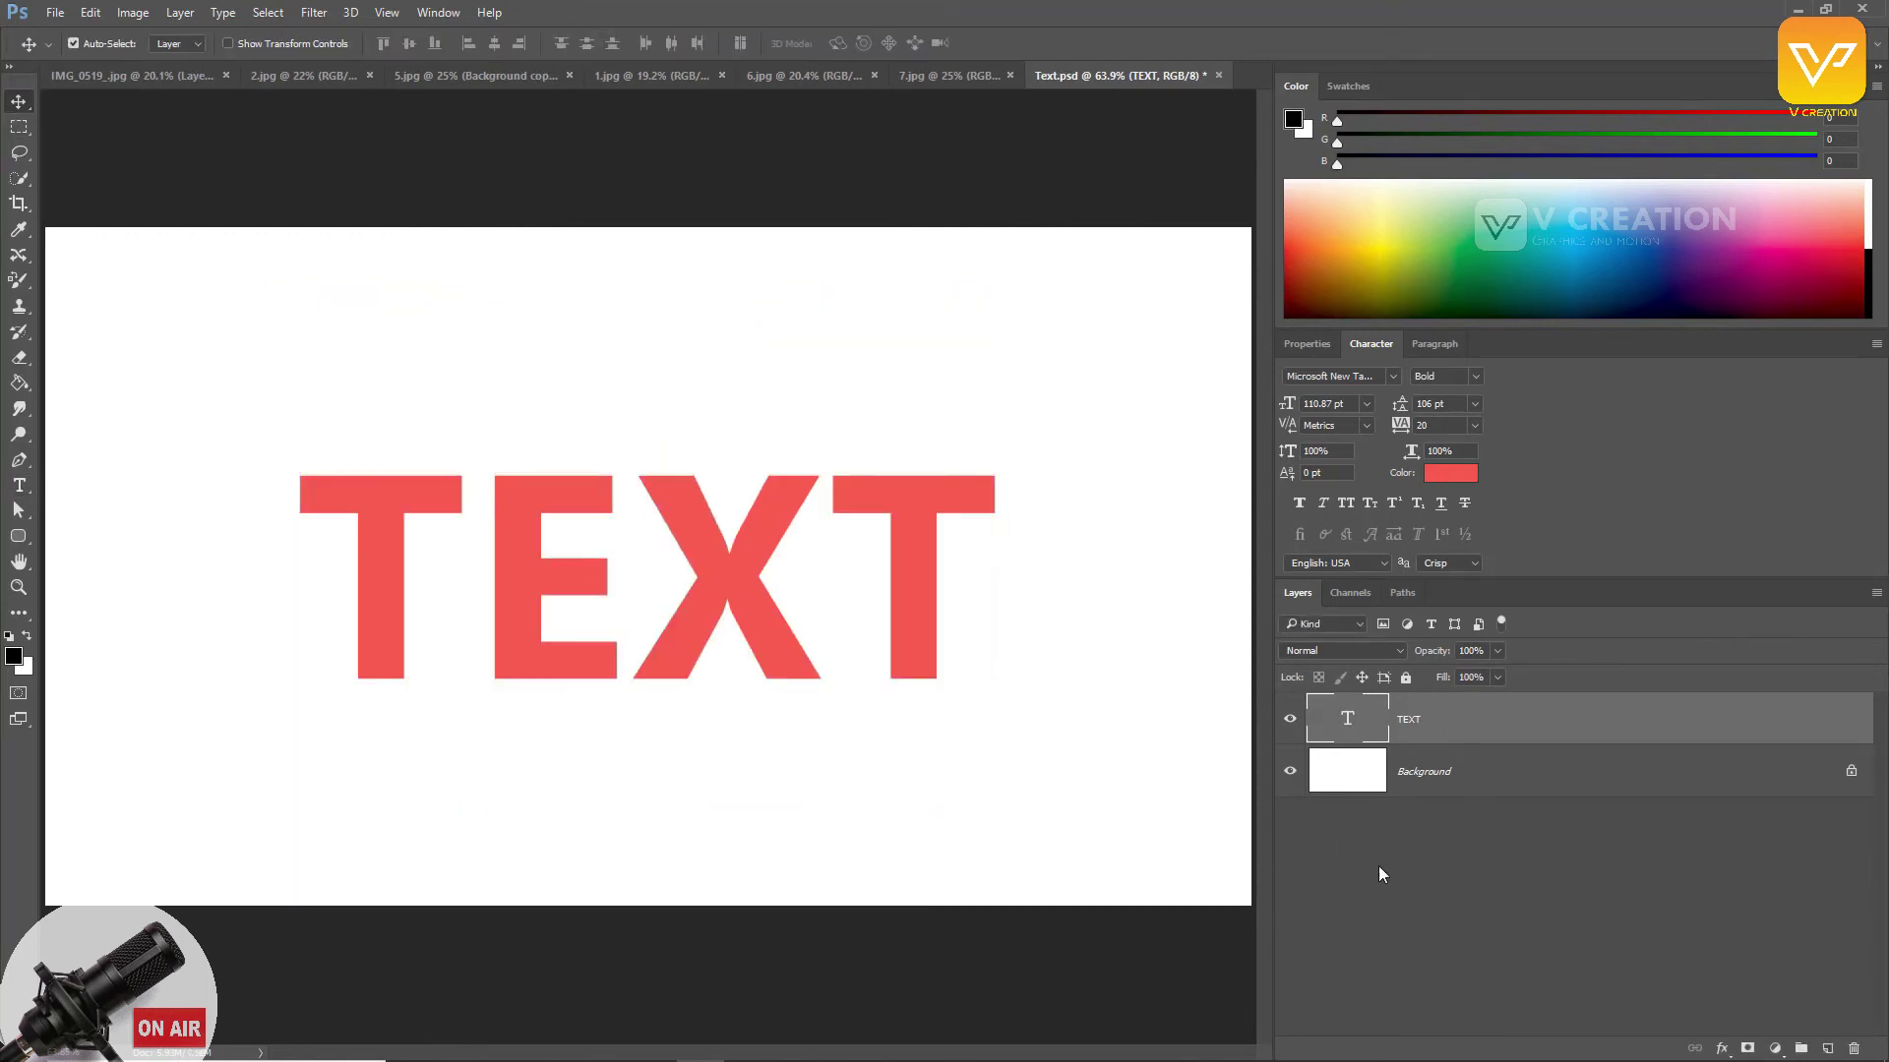
Step: Add a new layer below TEXT, draw a rectangle about 1263 × 378 px behind the word and centre it on the word
left_click(1827, 1049, "ctrl")
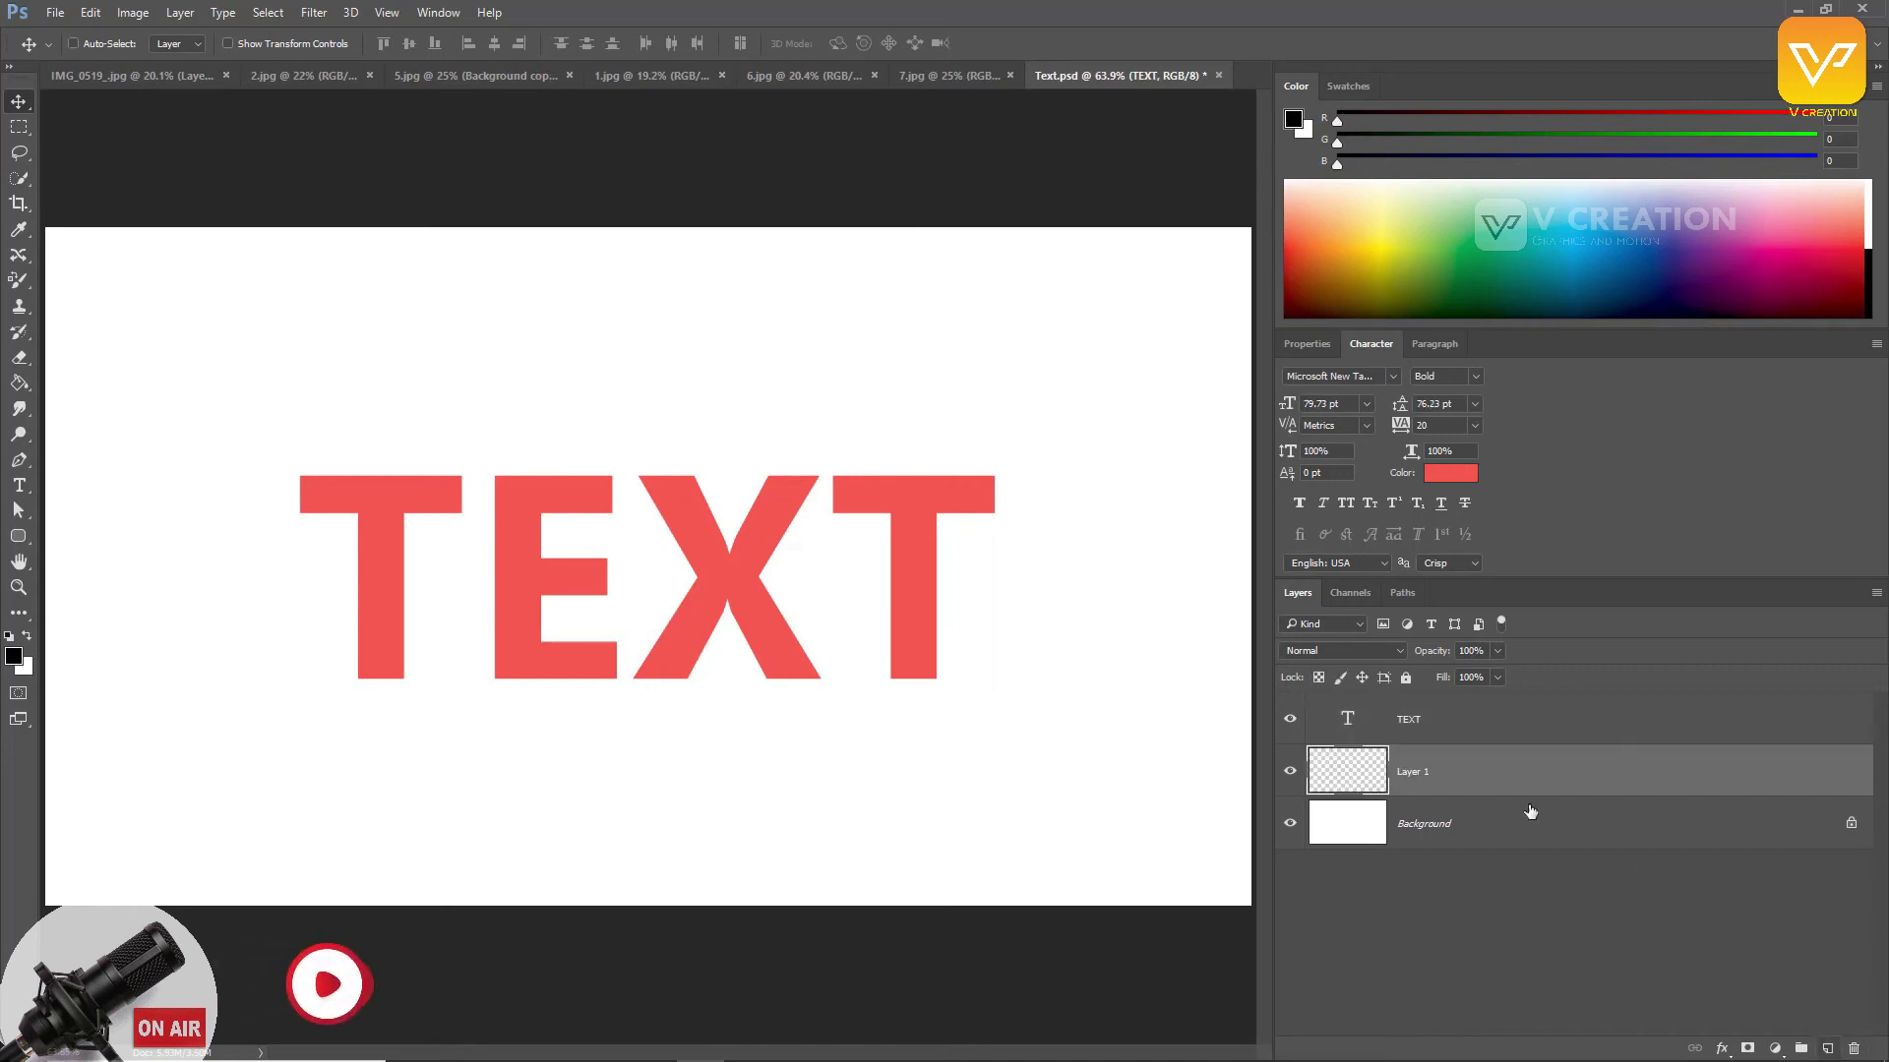
left_click(22, 535)
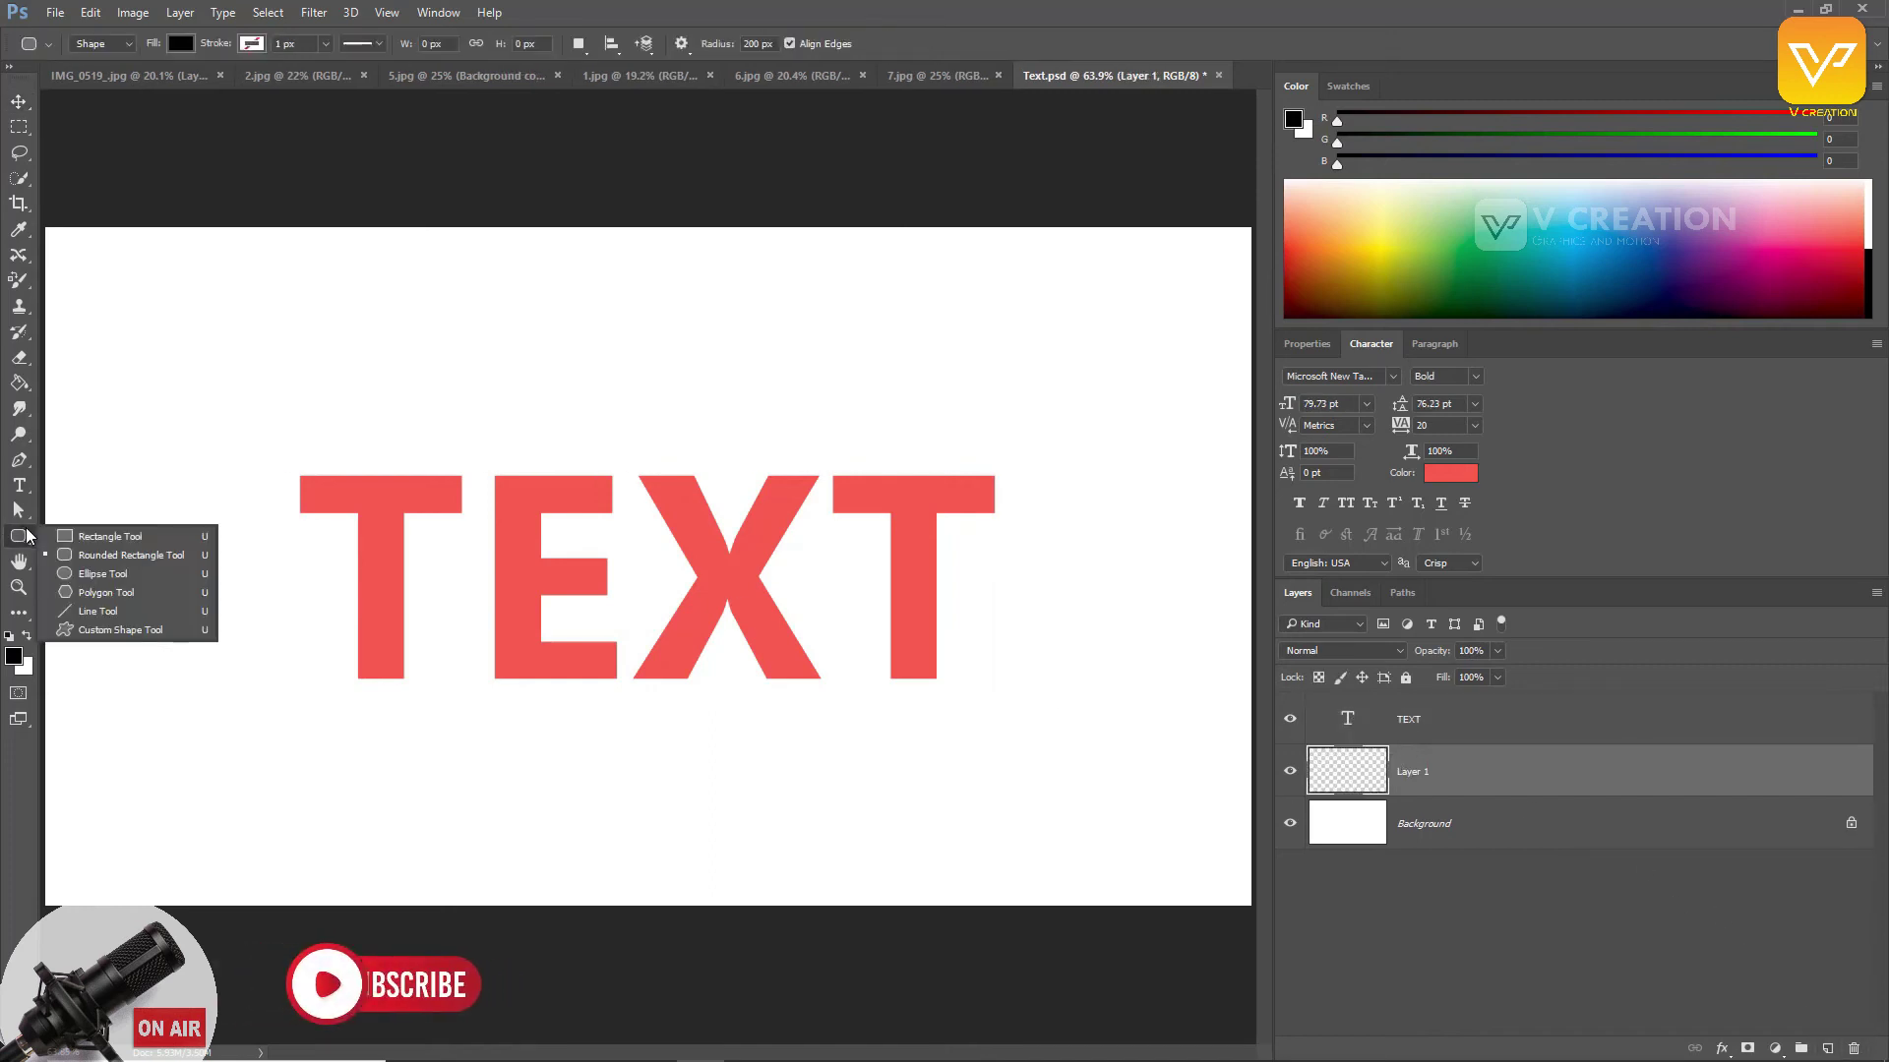
left_click(147, 537)
left_click_drag(266, 459, 1057, 696)
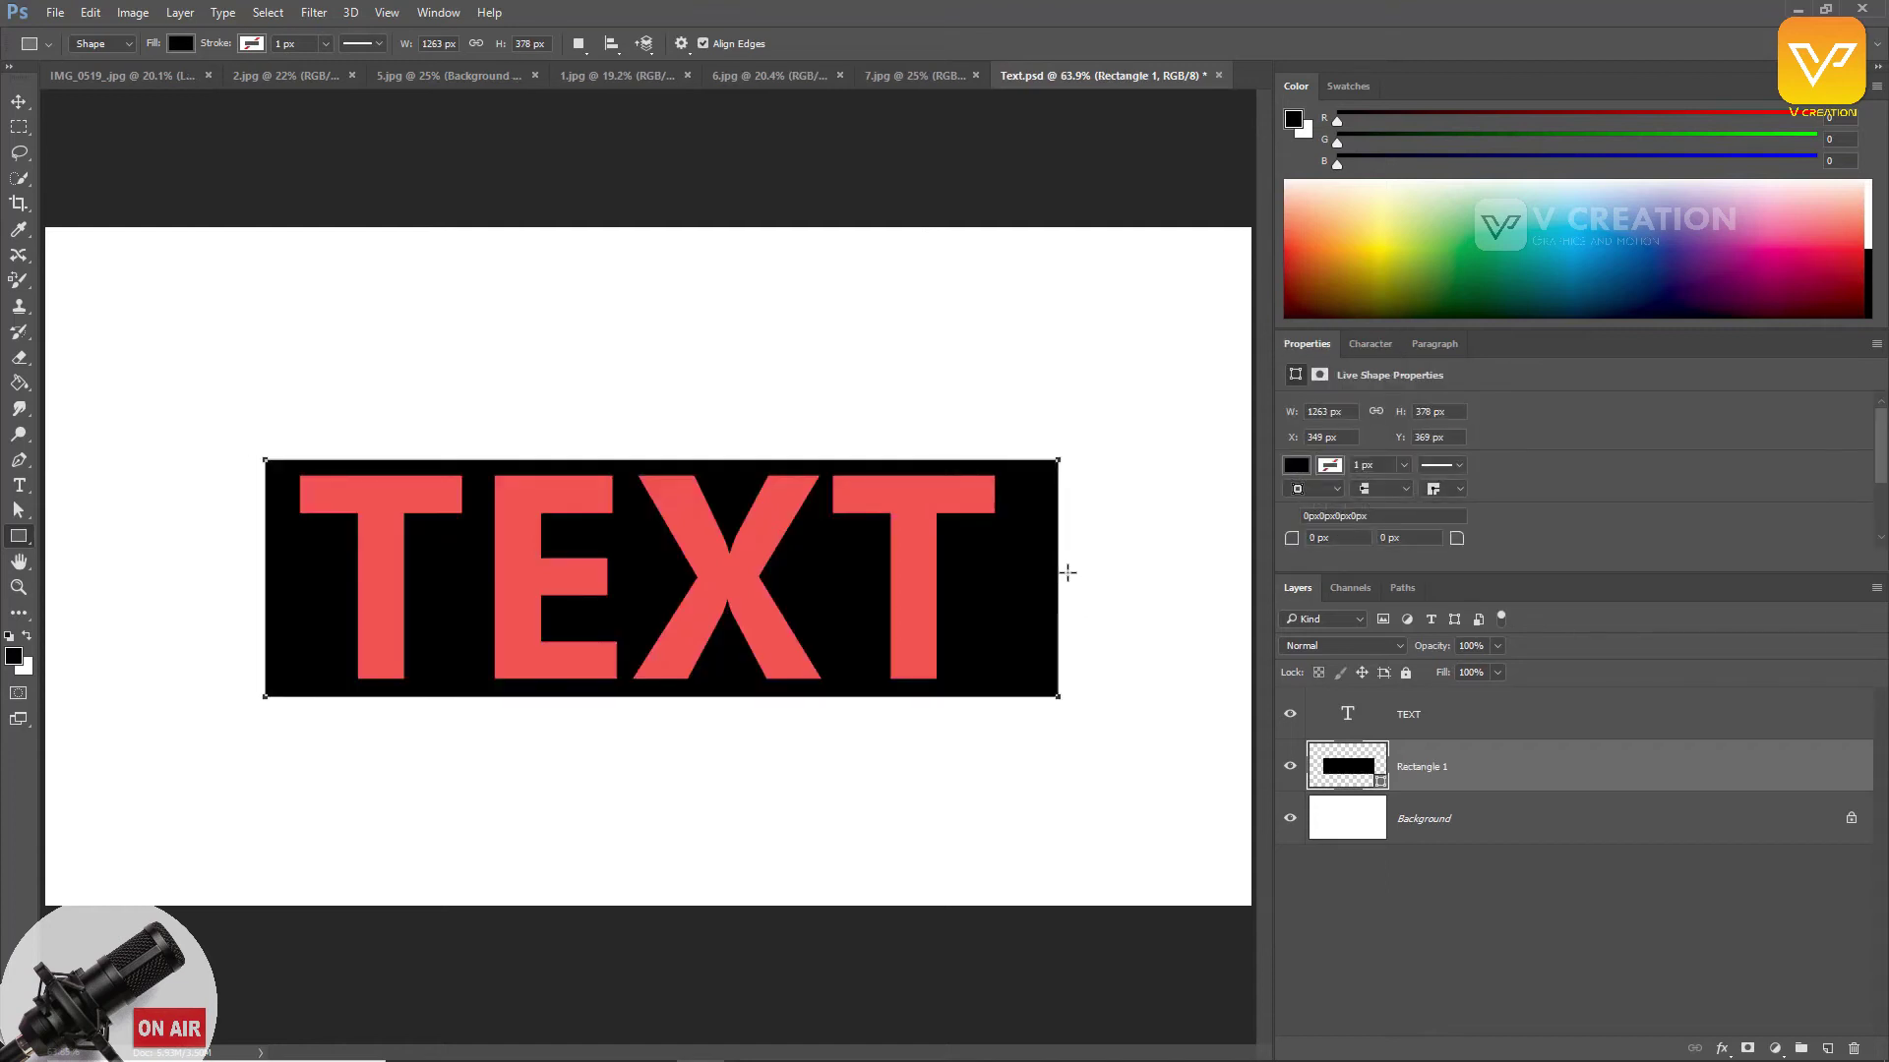
key("v")
left_click_drag(1064, 580, 1049, 578)
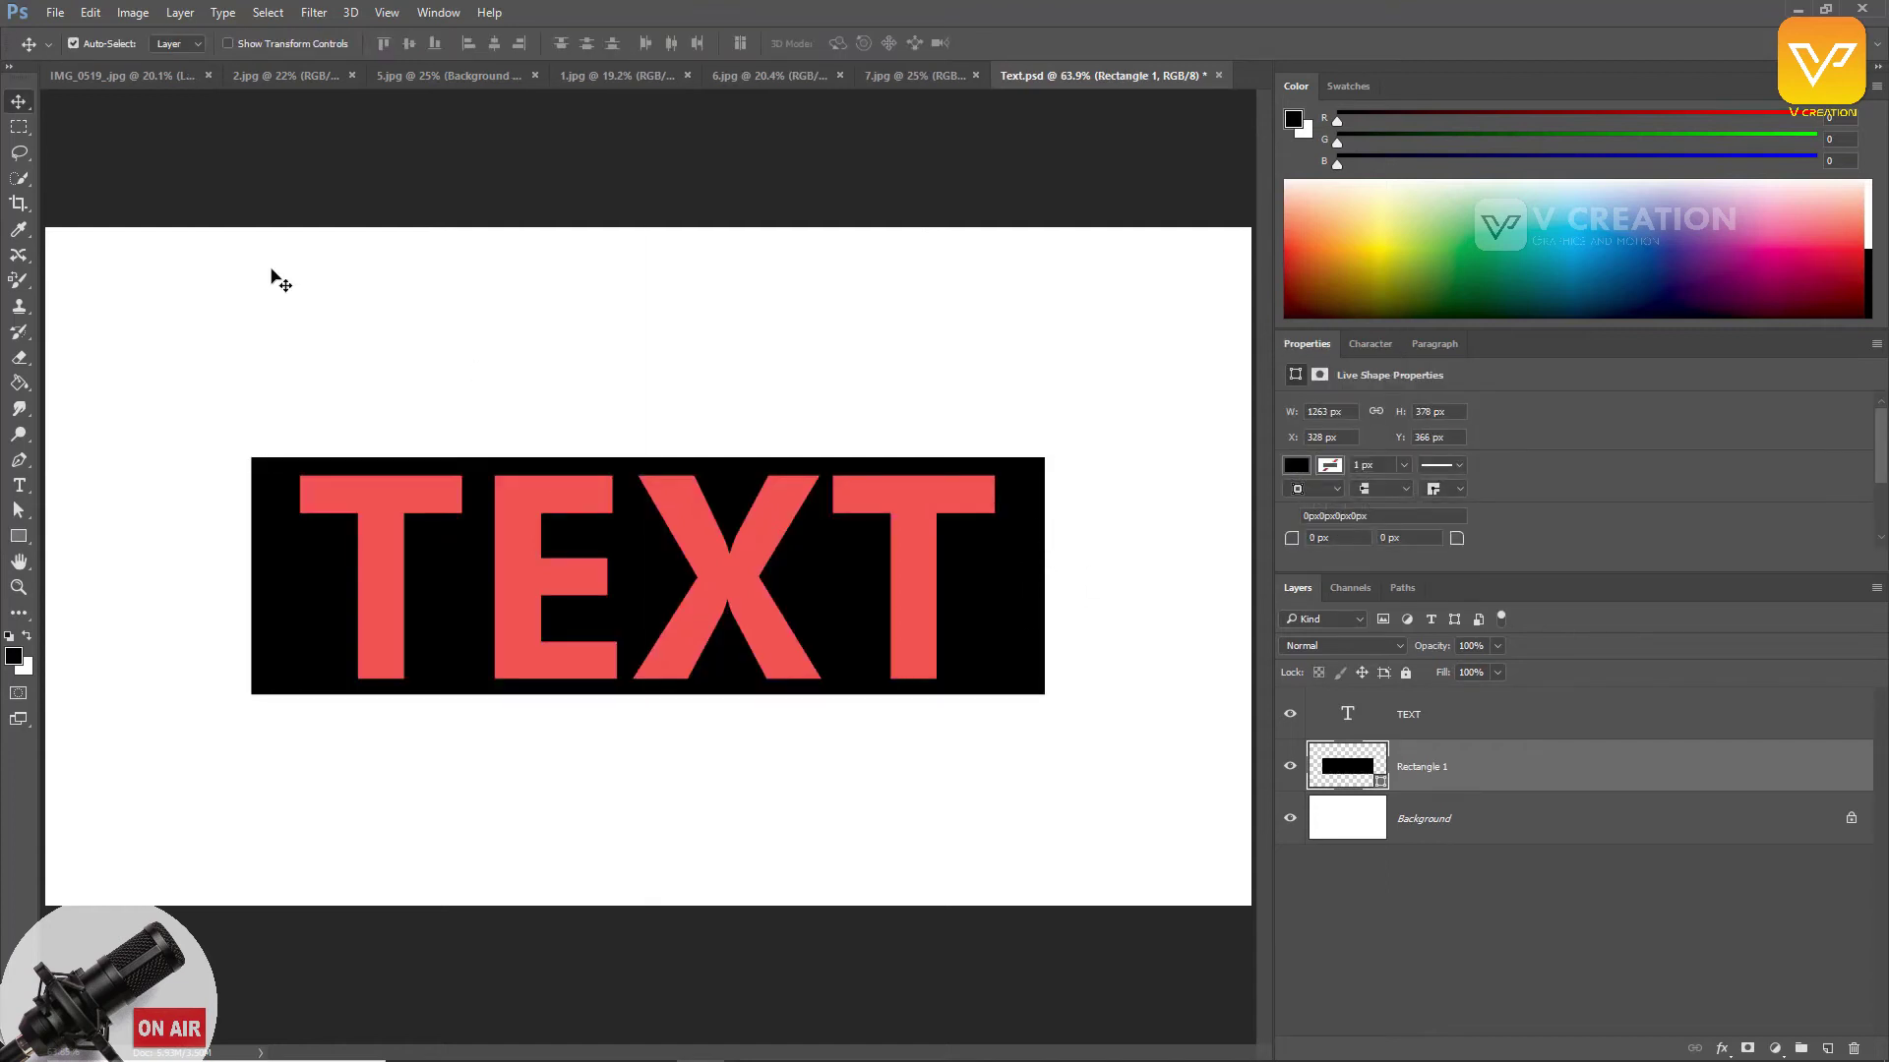
Step: Try blue and black recent colours as the rectangle's fill and set it to red
left_click(20, 537)
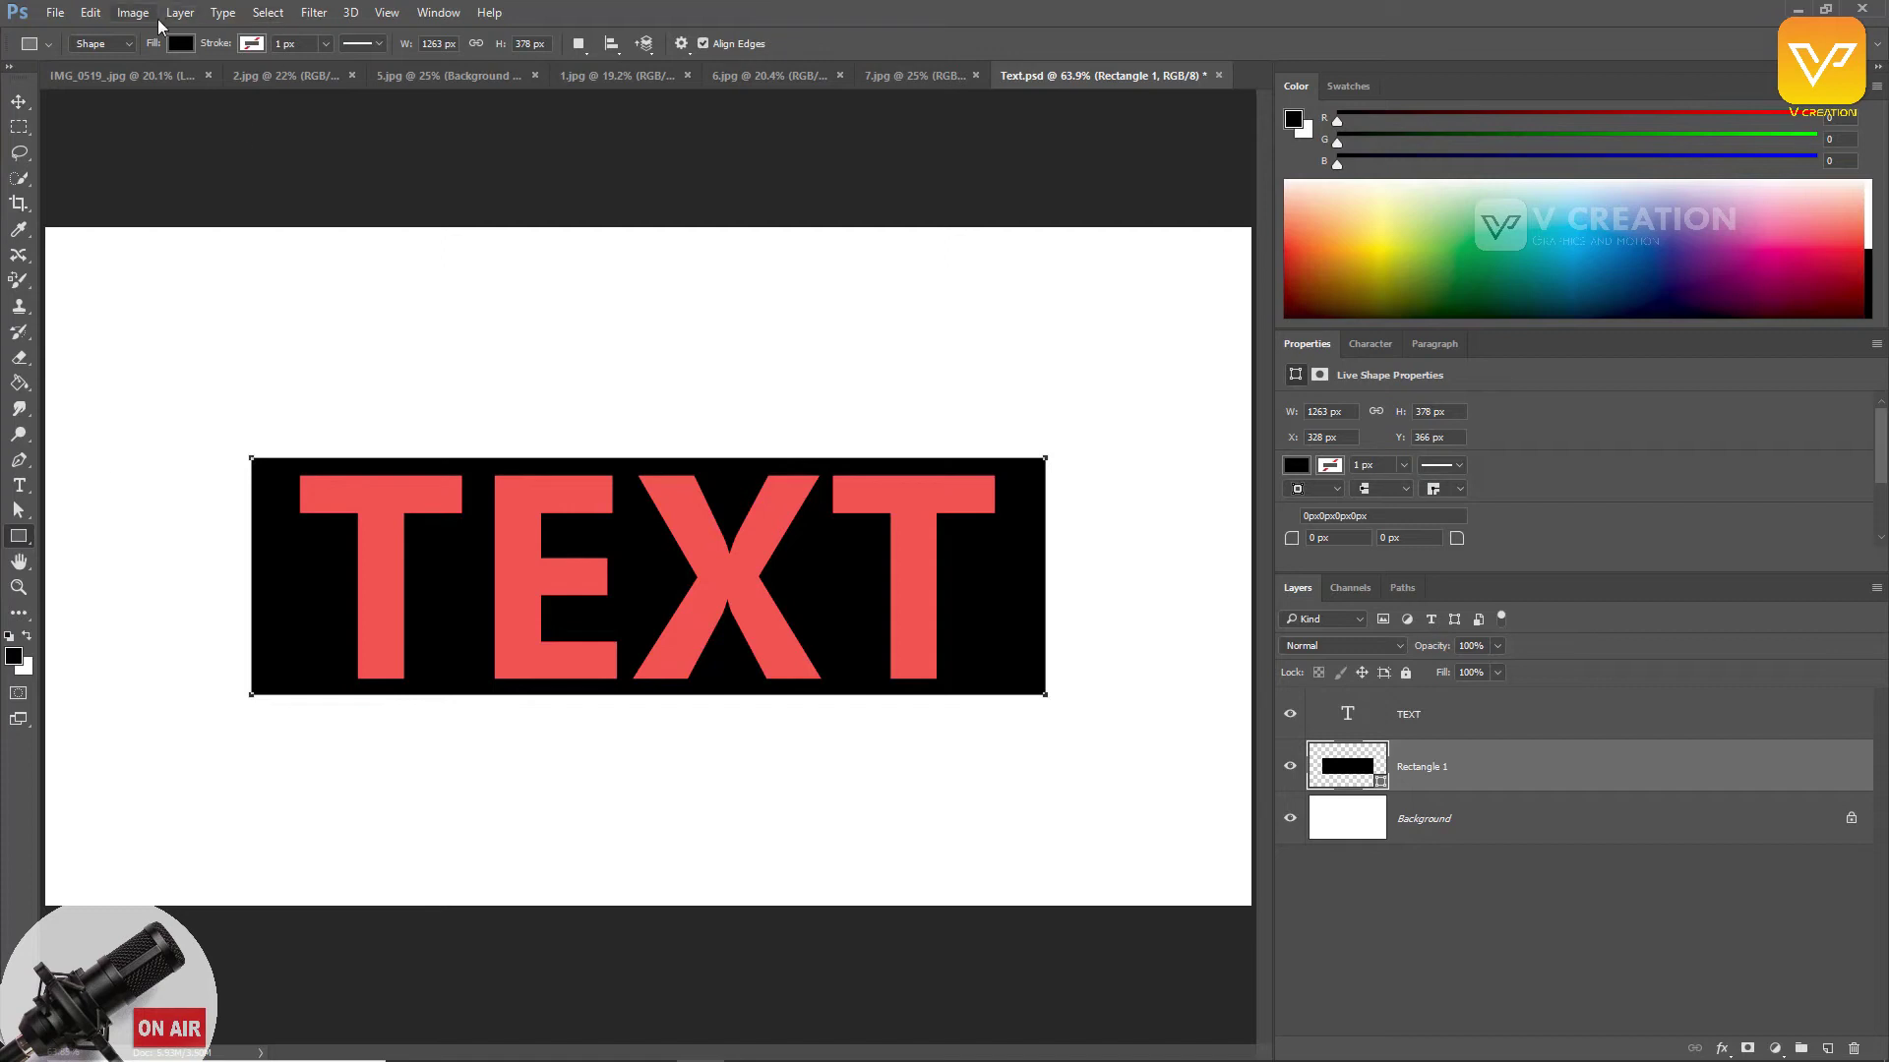
left_click(181, 44)
left_click(132, 147)
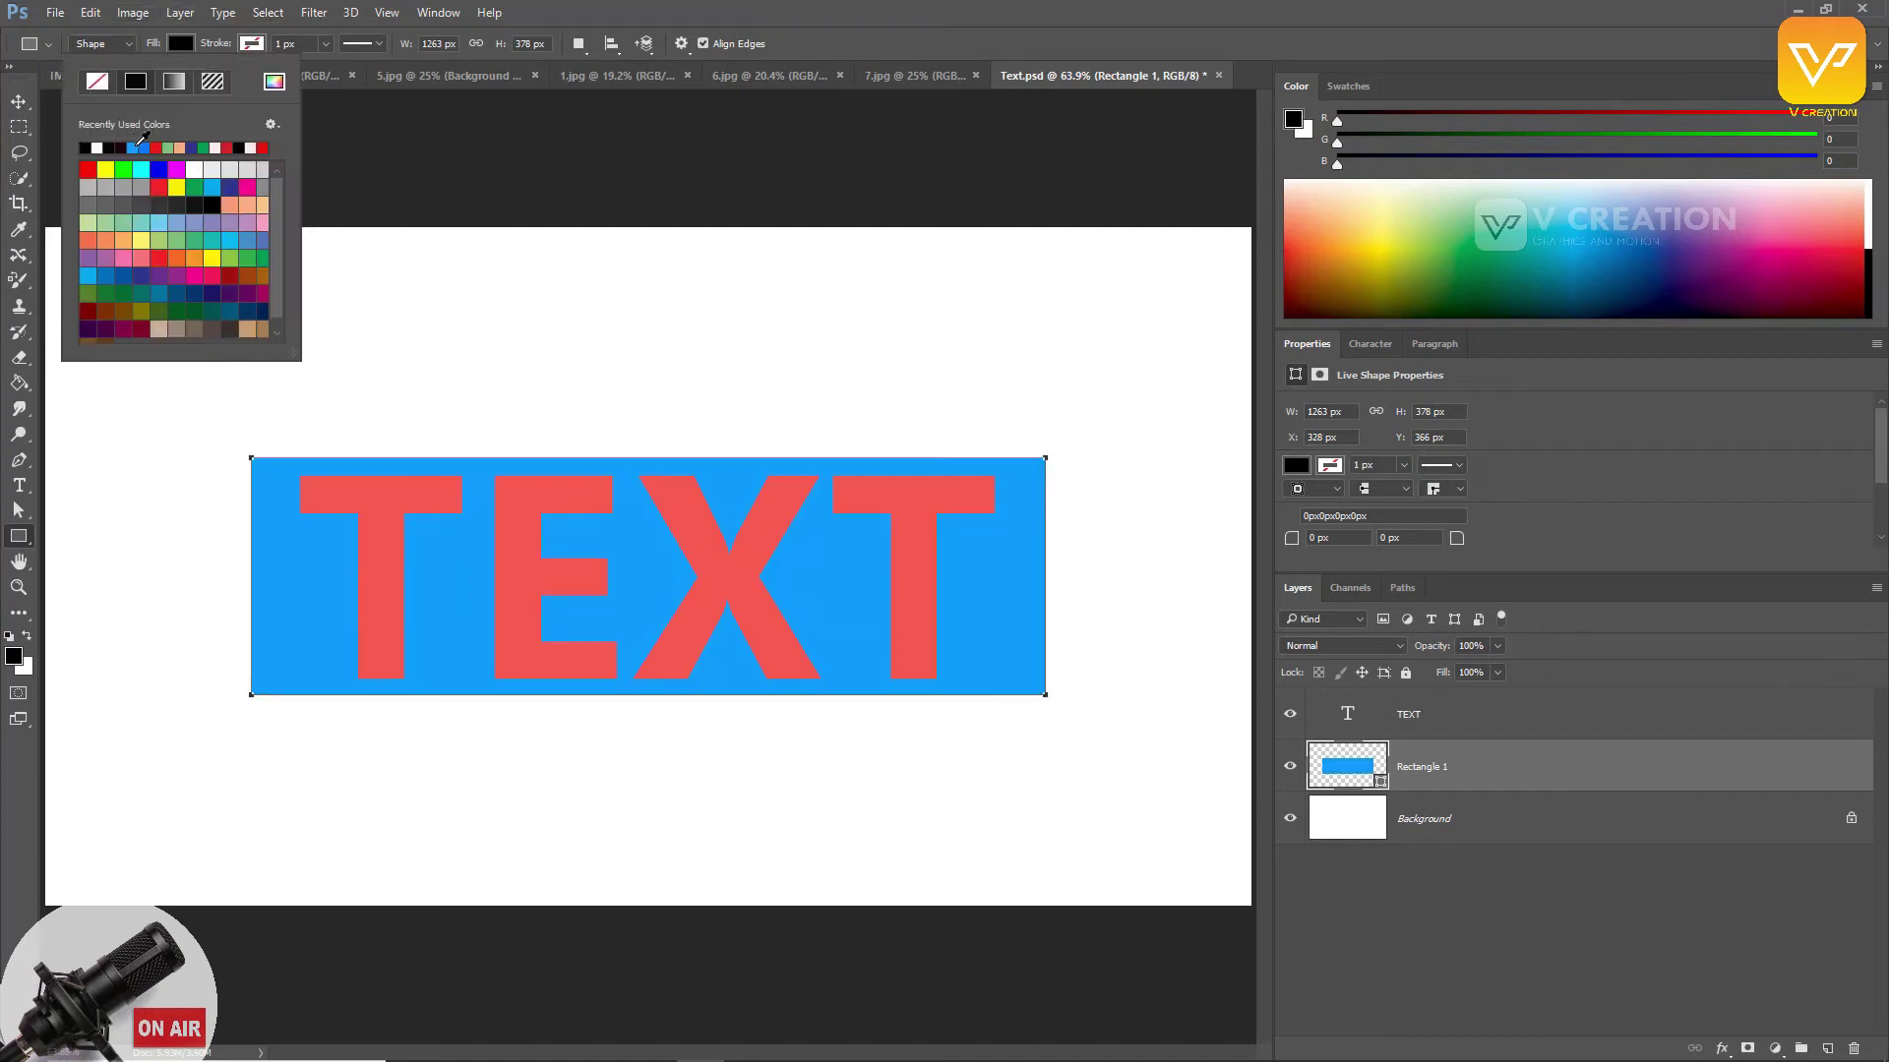
left_click(217, 148)
left_click(240, 147)
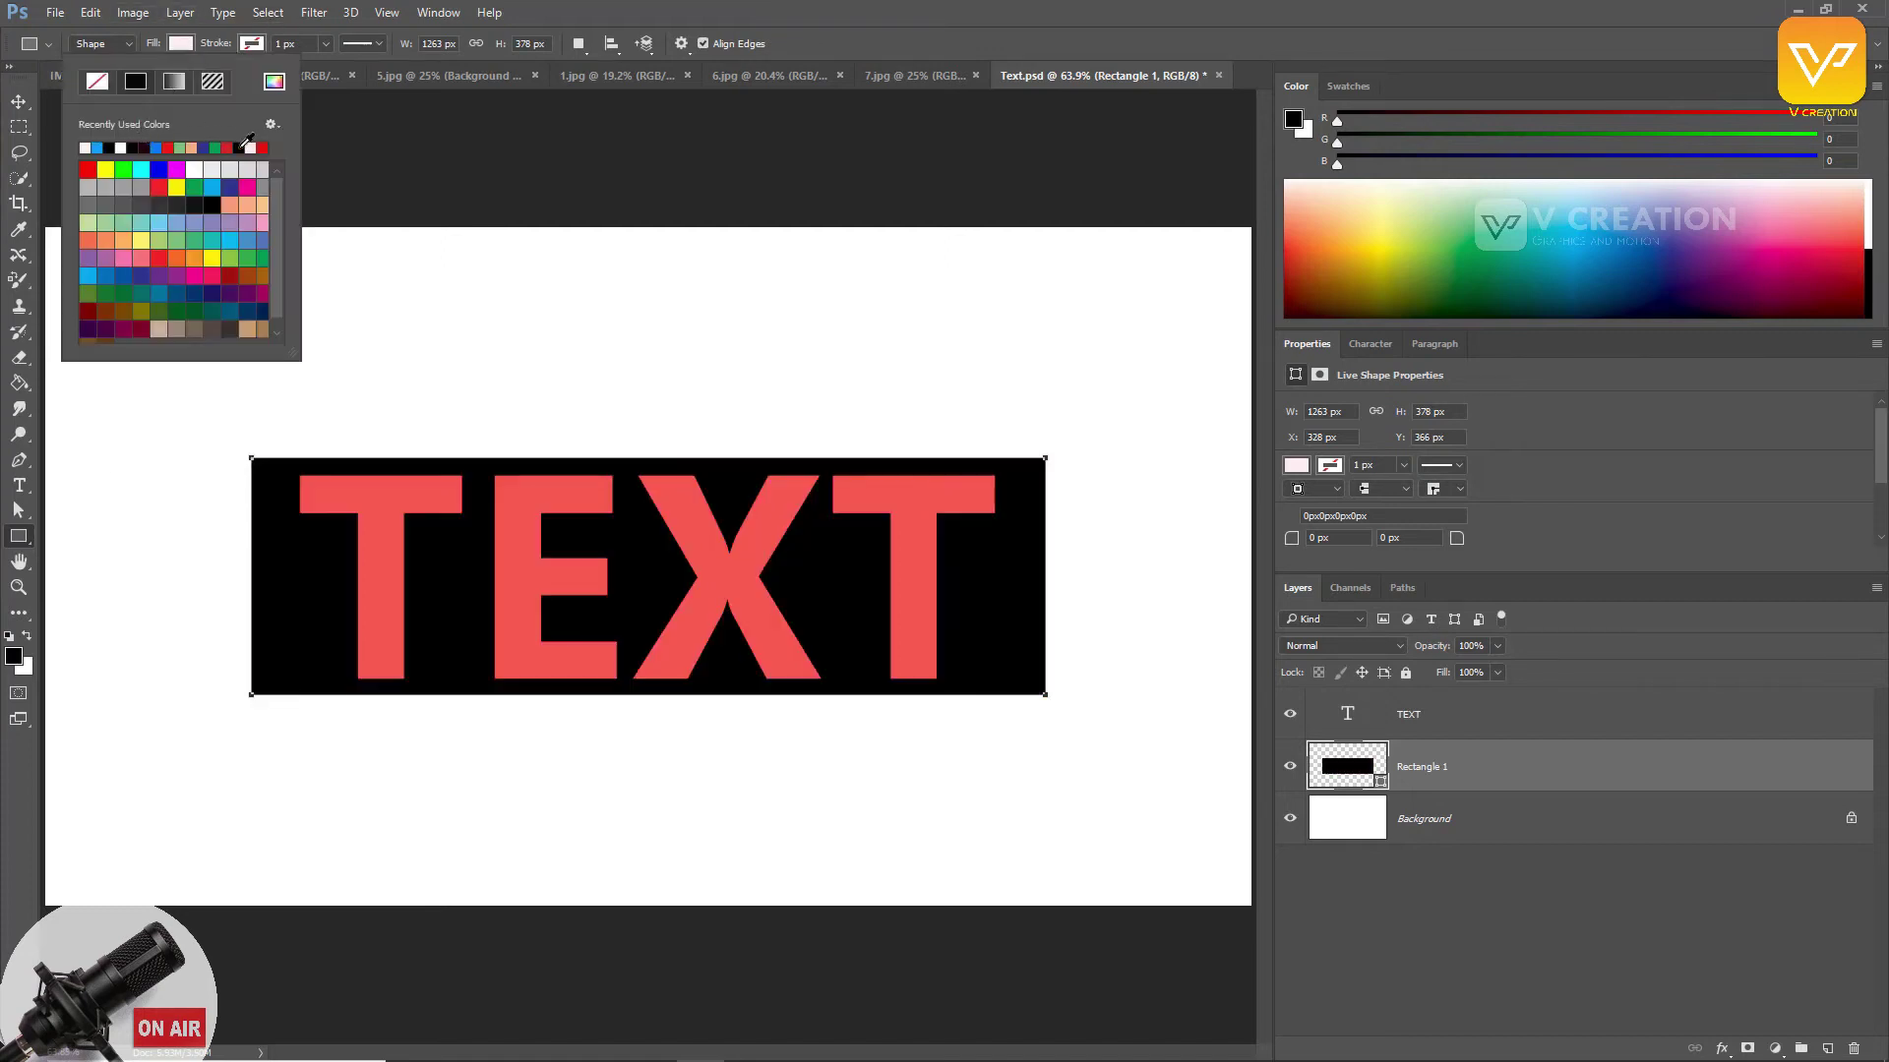
left_click(261, 148)
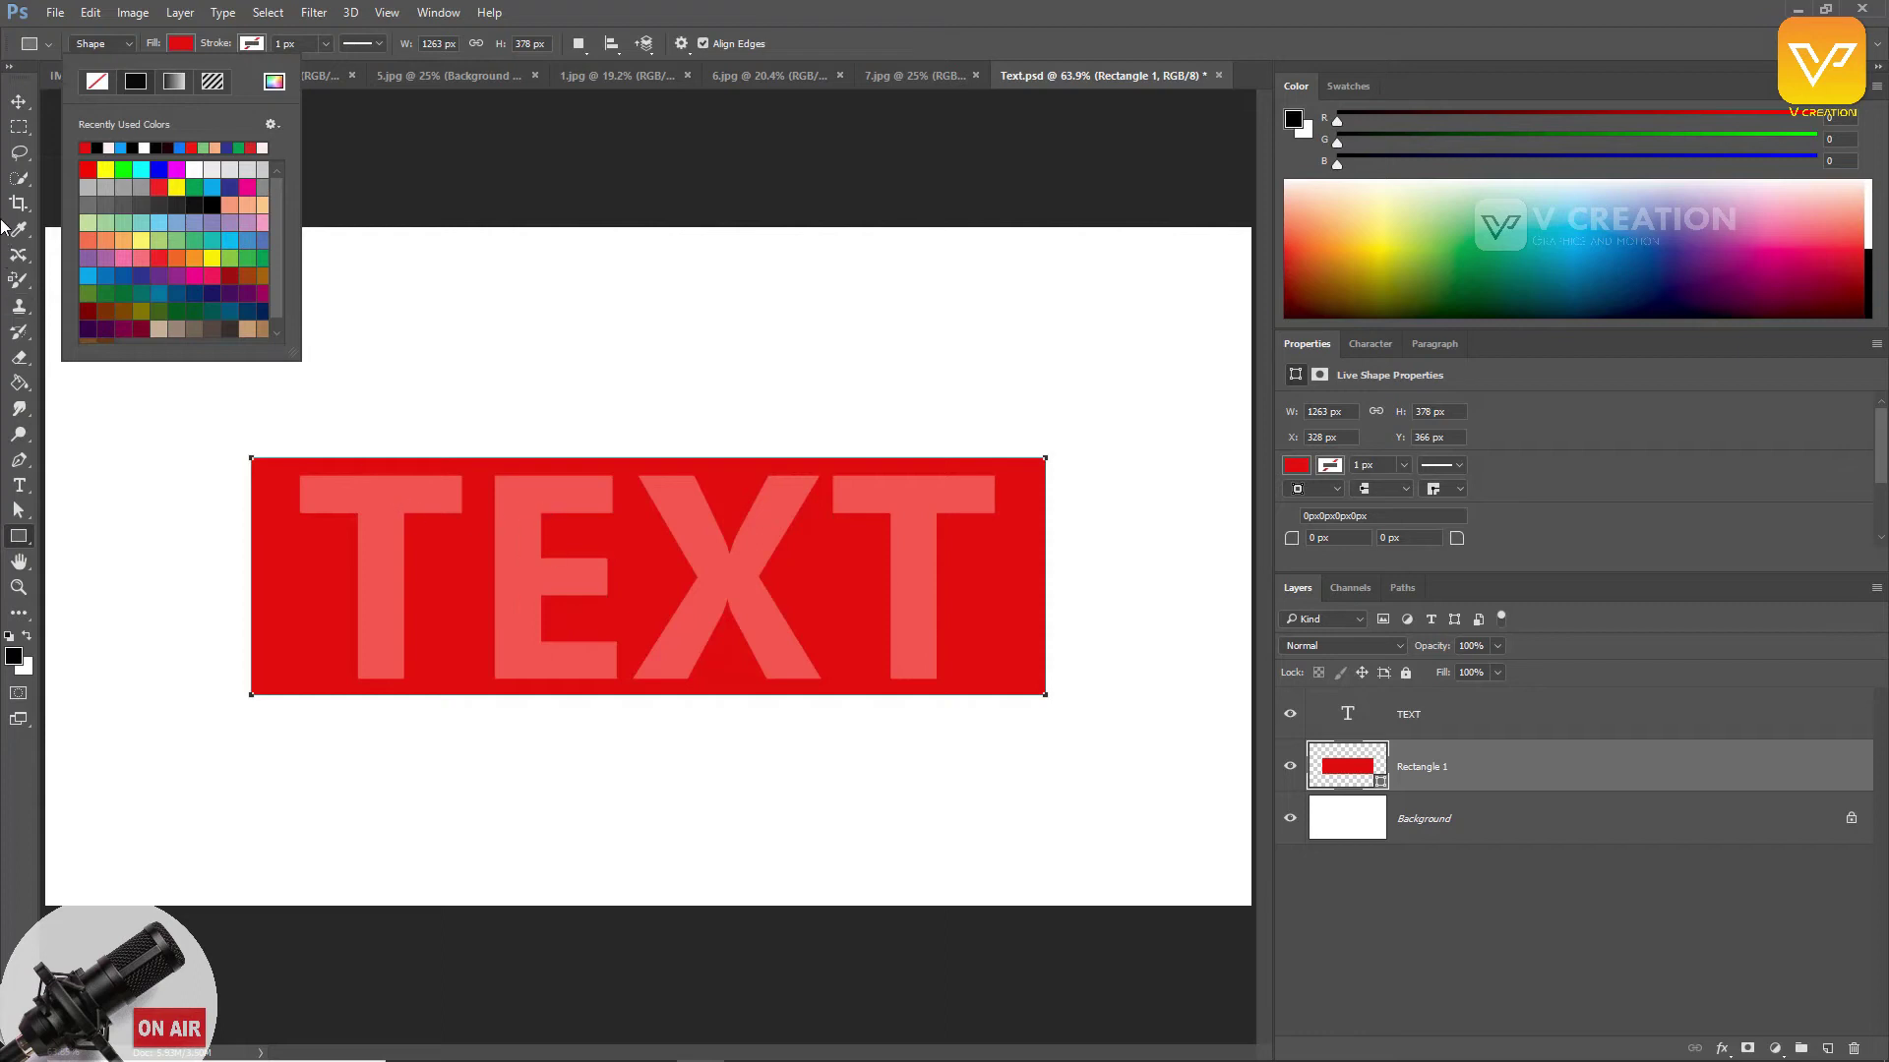
Step: Select the TEXT layer and set its text colour to white (ffffff)
left_click(19, 101)
left_click(1355, 723)
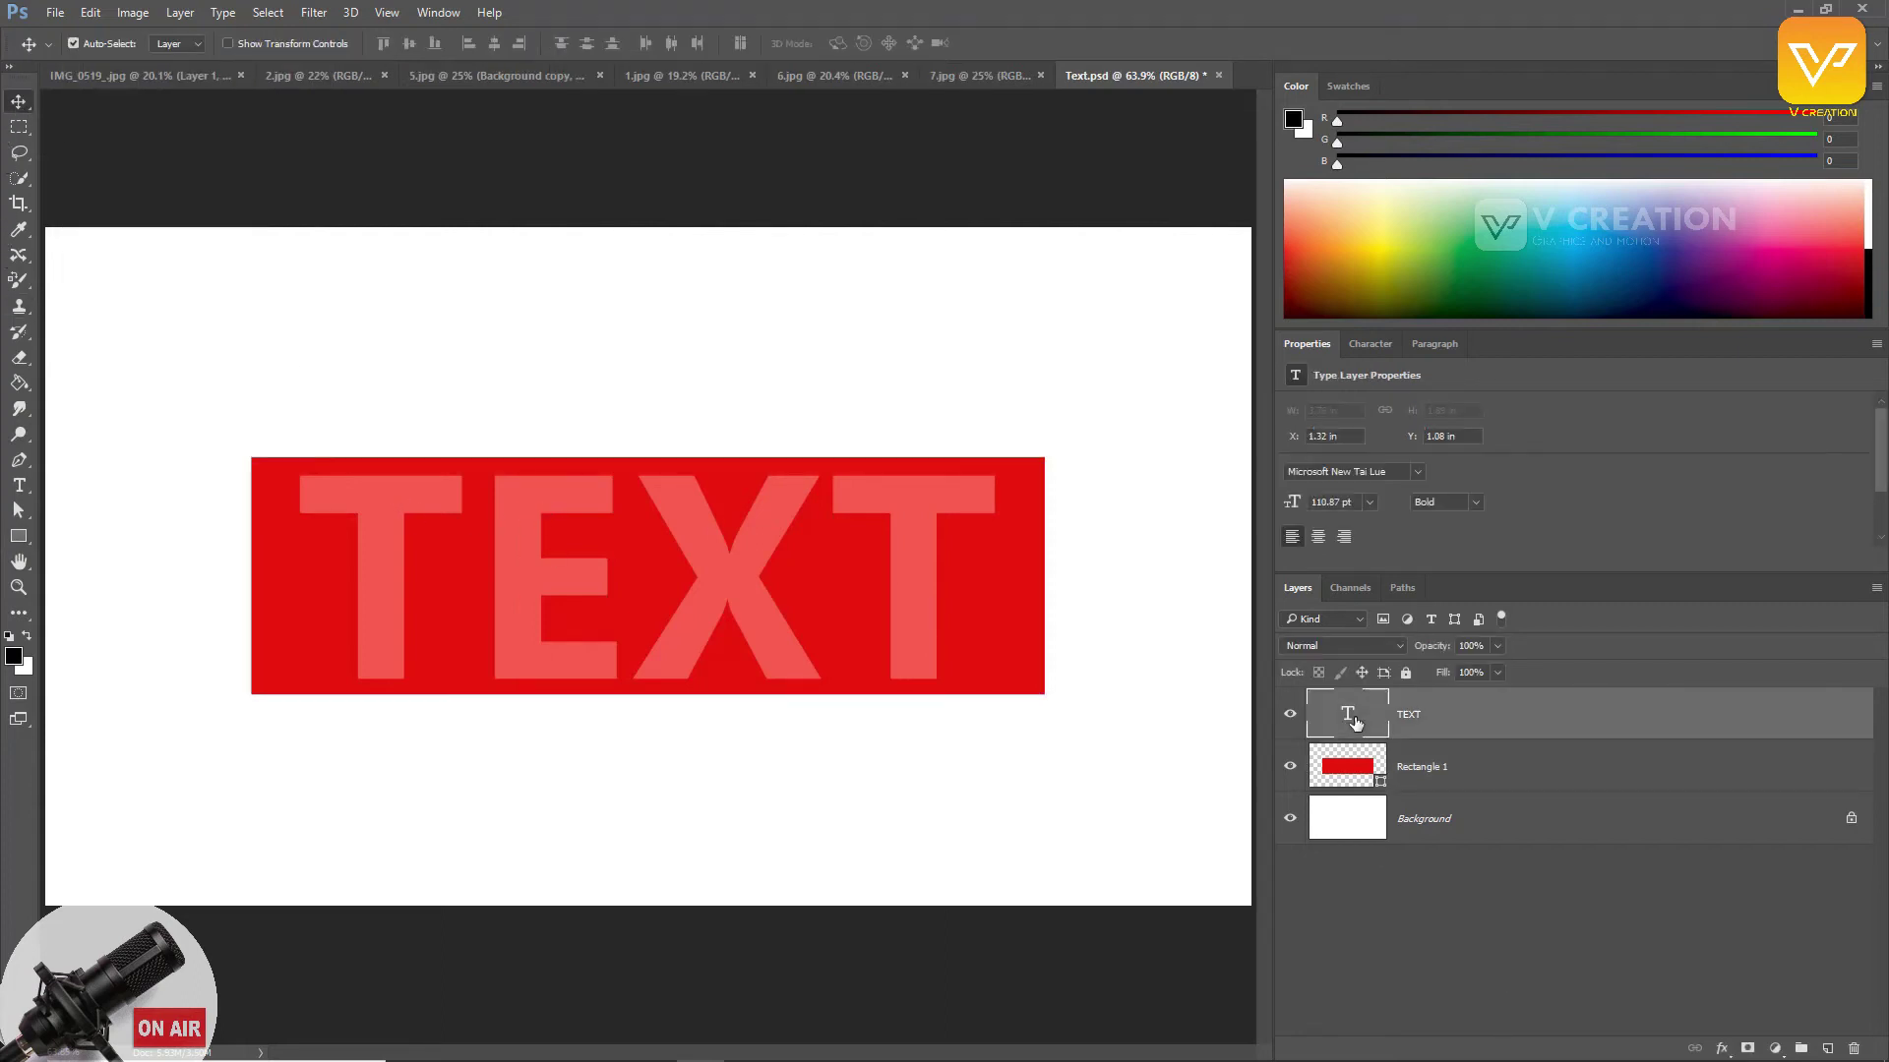
left_click(1369, 344)
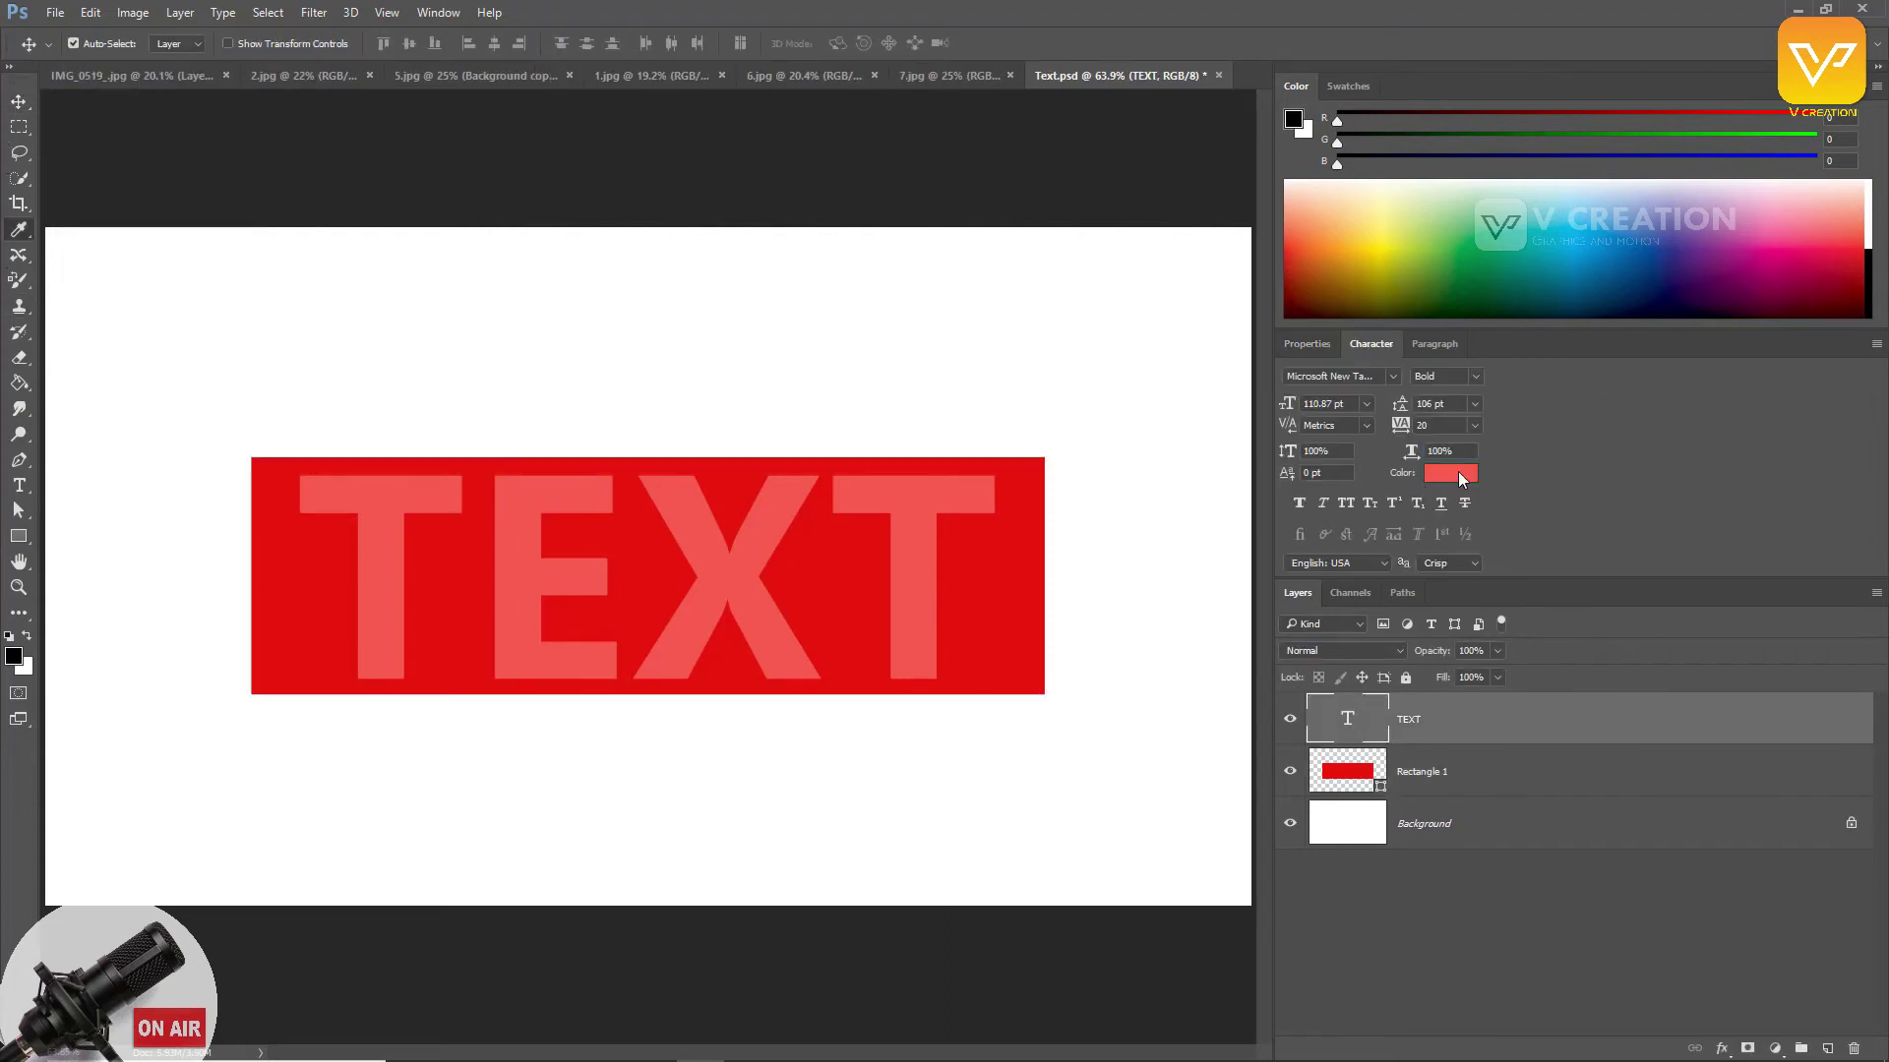
left_click(1458, 470)
left_click(1116, 423)
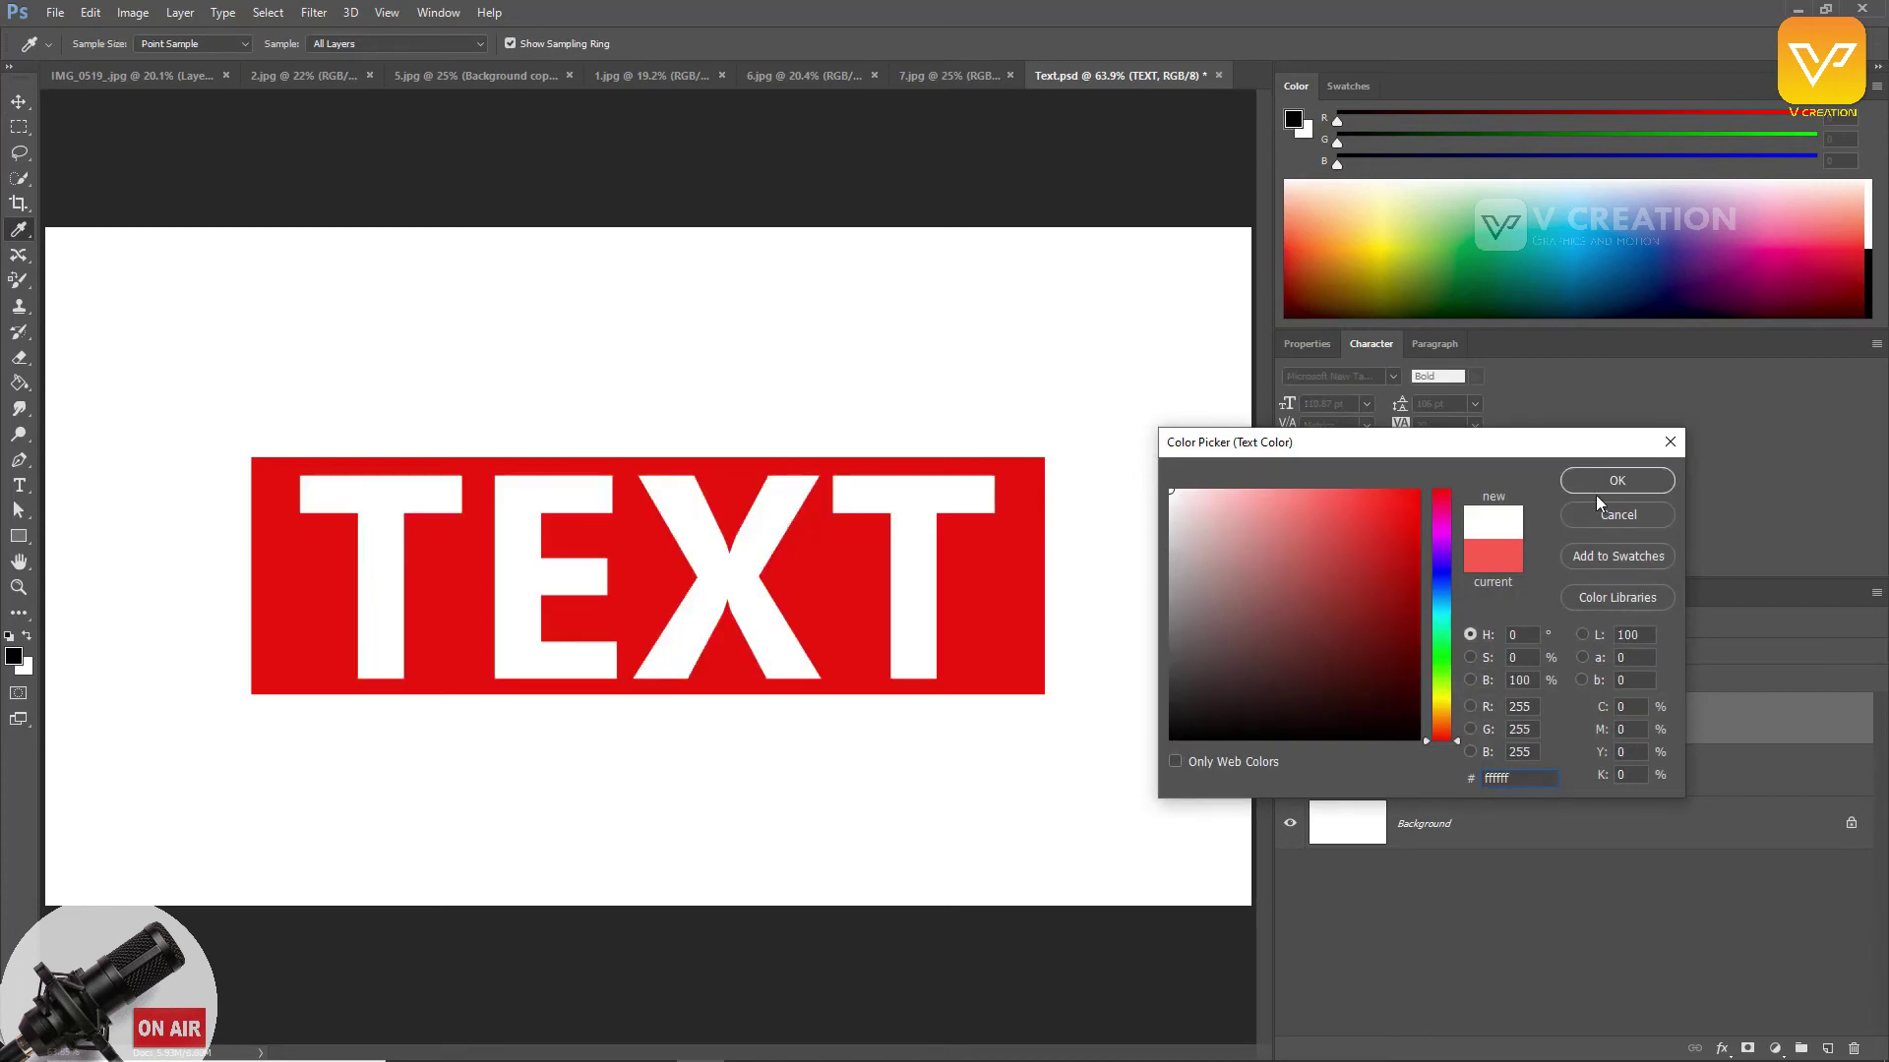
left_click(1617, 480)
Step: Select the rectangle behind the word and change its fill colour to light green
left_click(1033, 686)
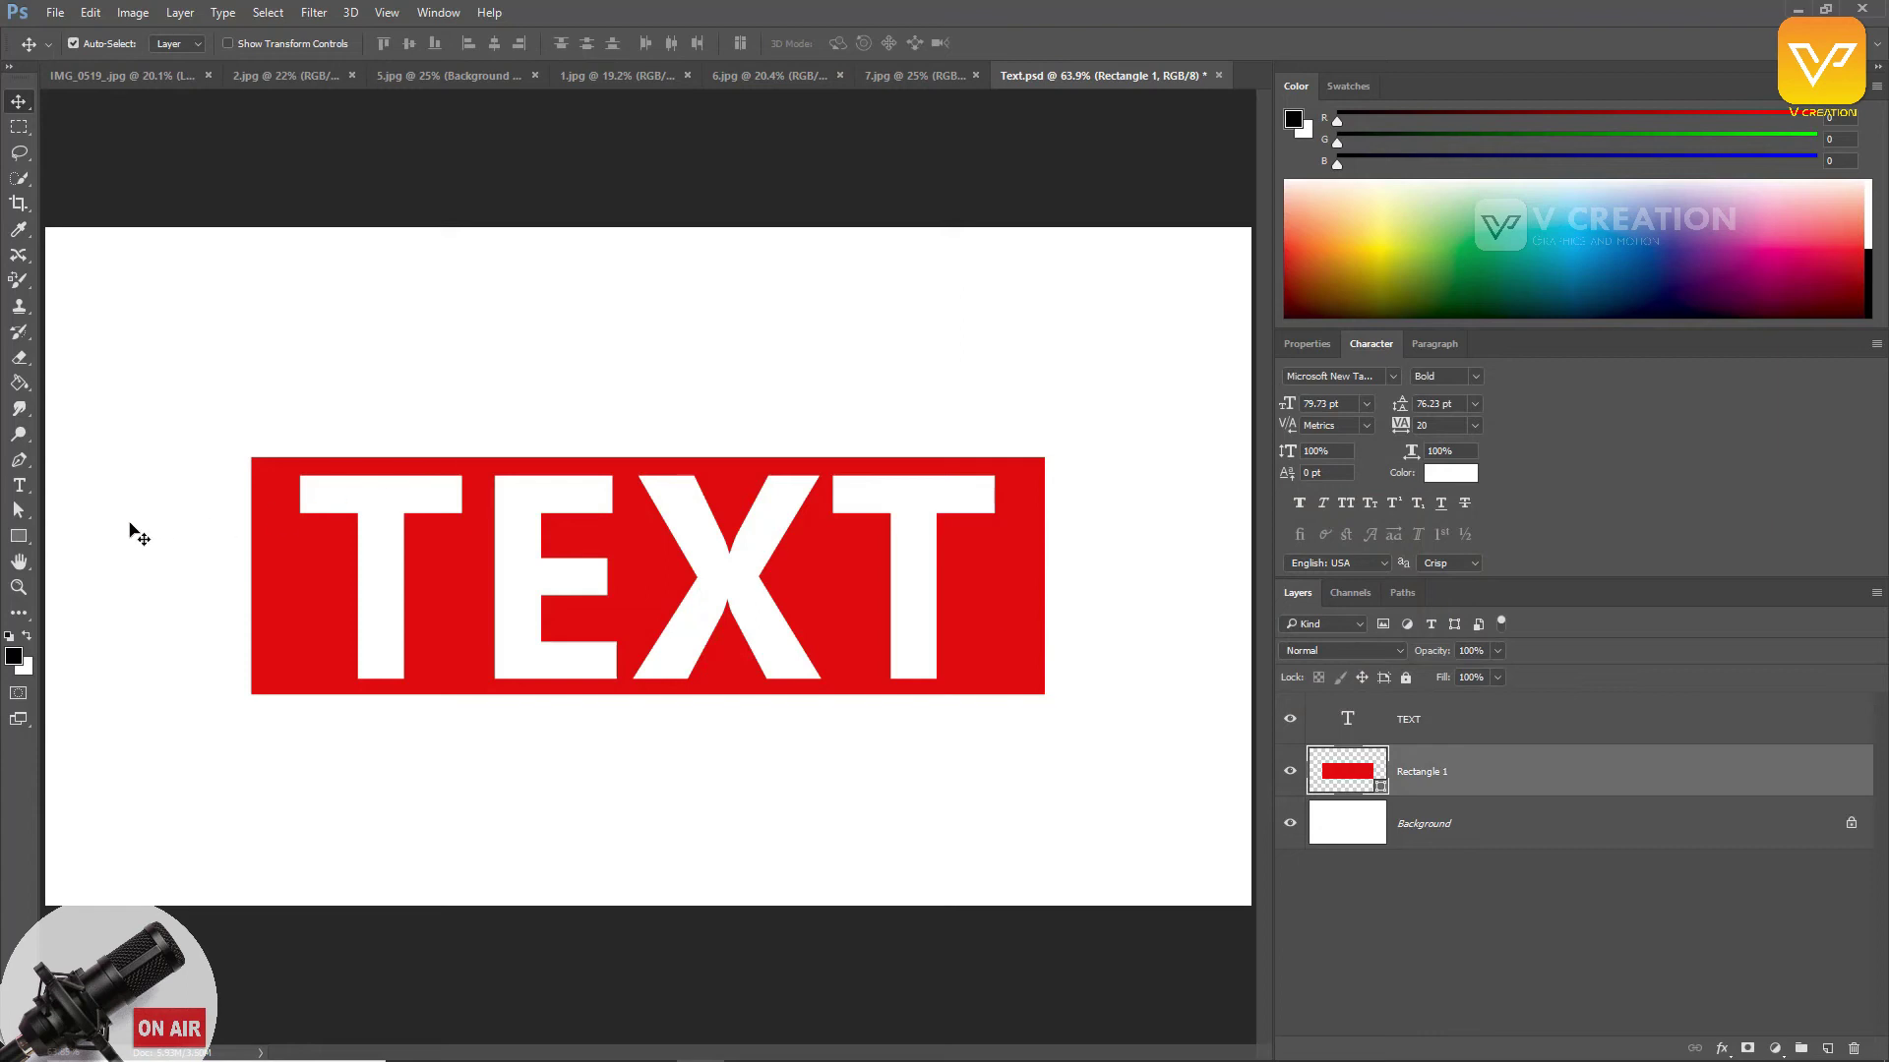
left_click(19, 536)
left_click(183, 45)
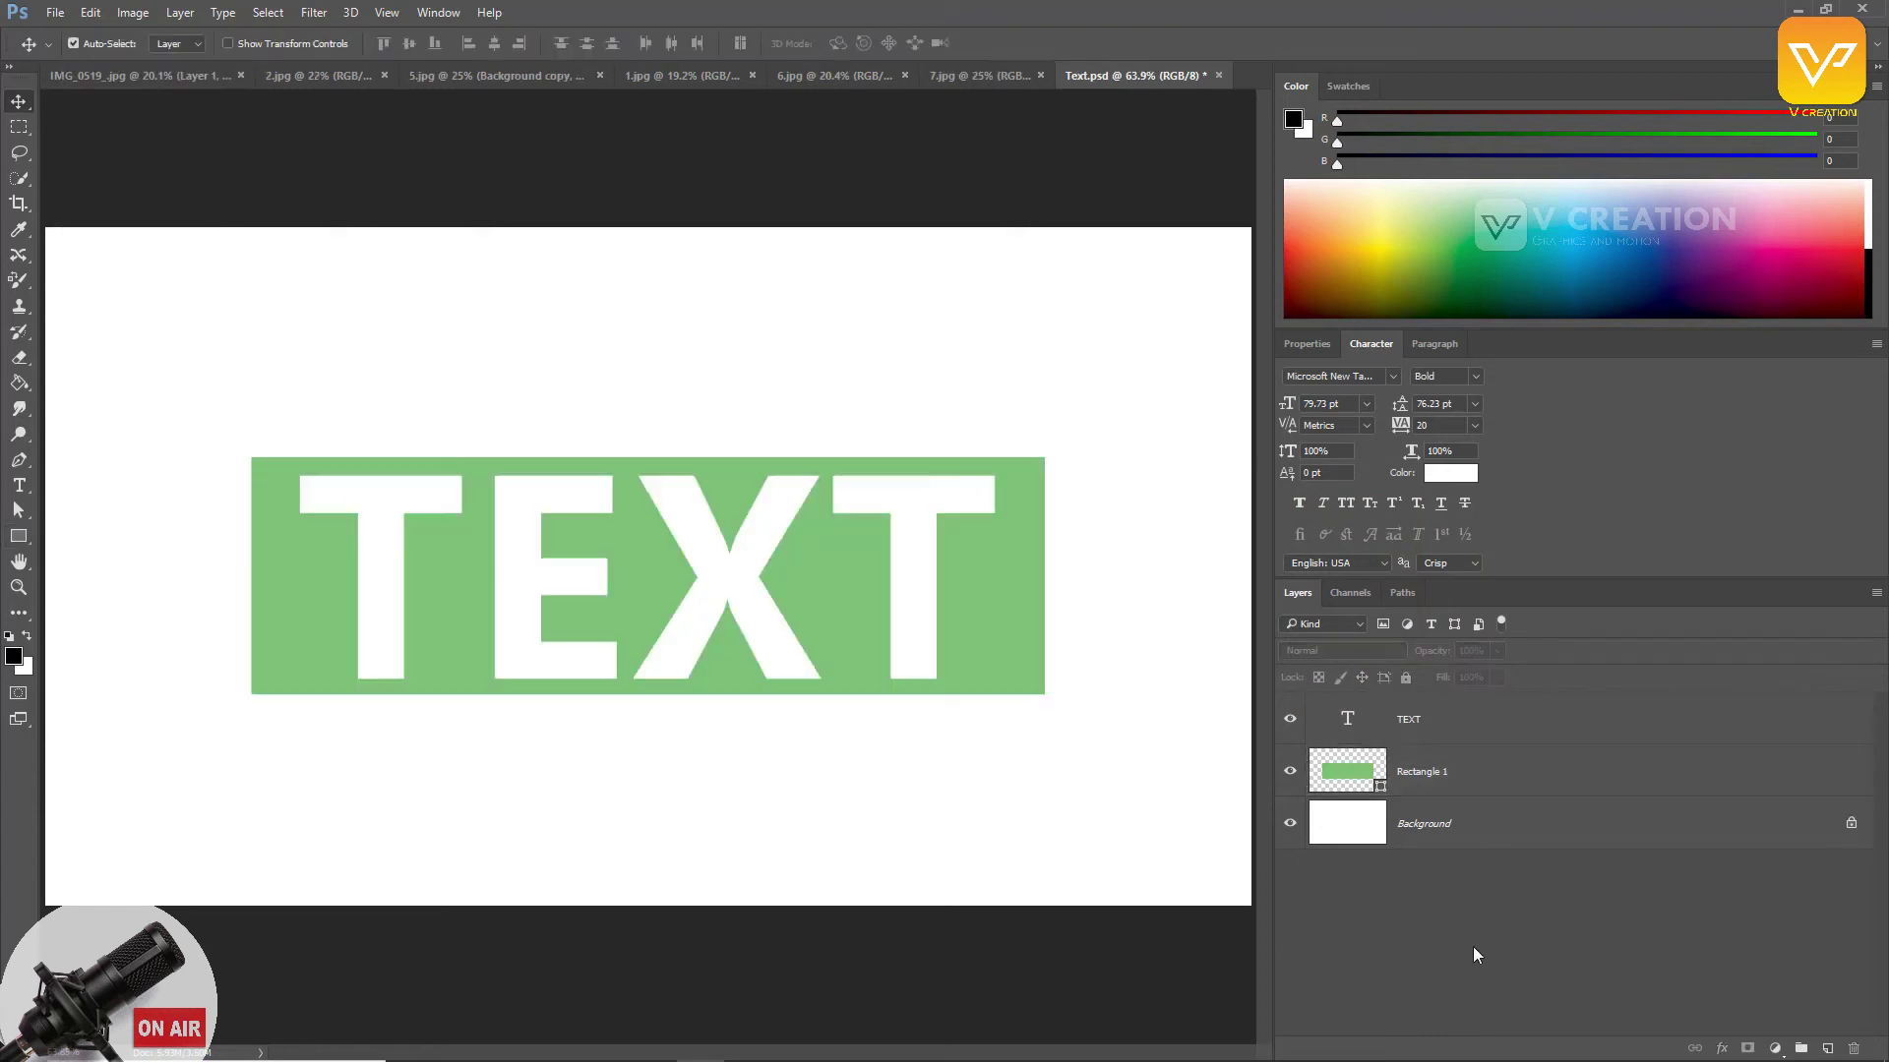
Step: Duplicate the TEXT and Rectangle 1 layers together, scale the copies down and place them above the original banner
left_click(1335, 766)
left_click(1338, 719, "ctrl")
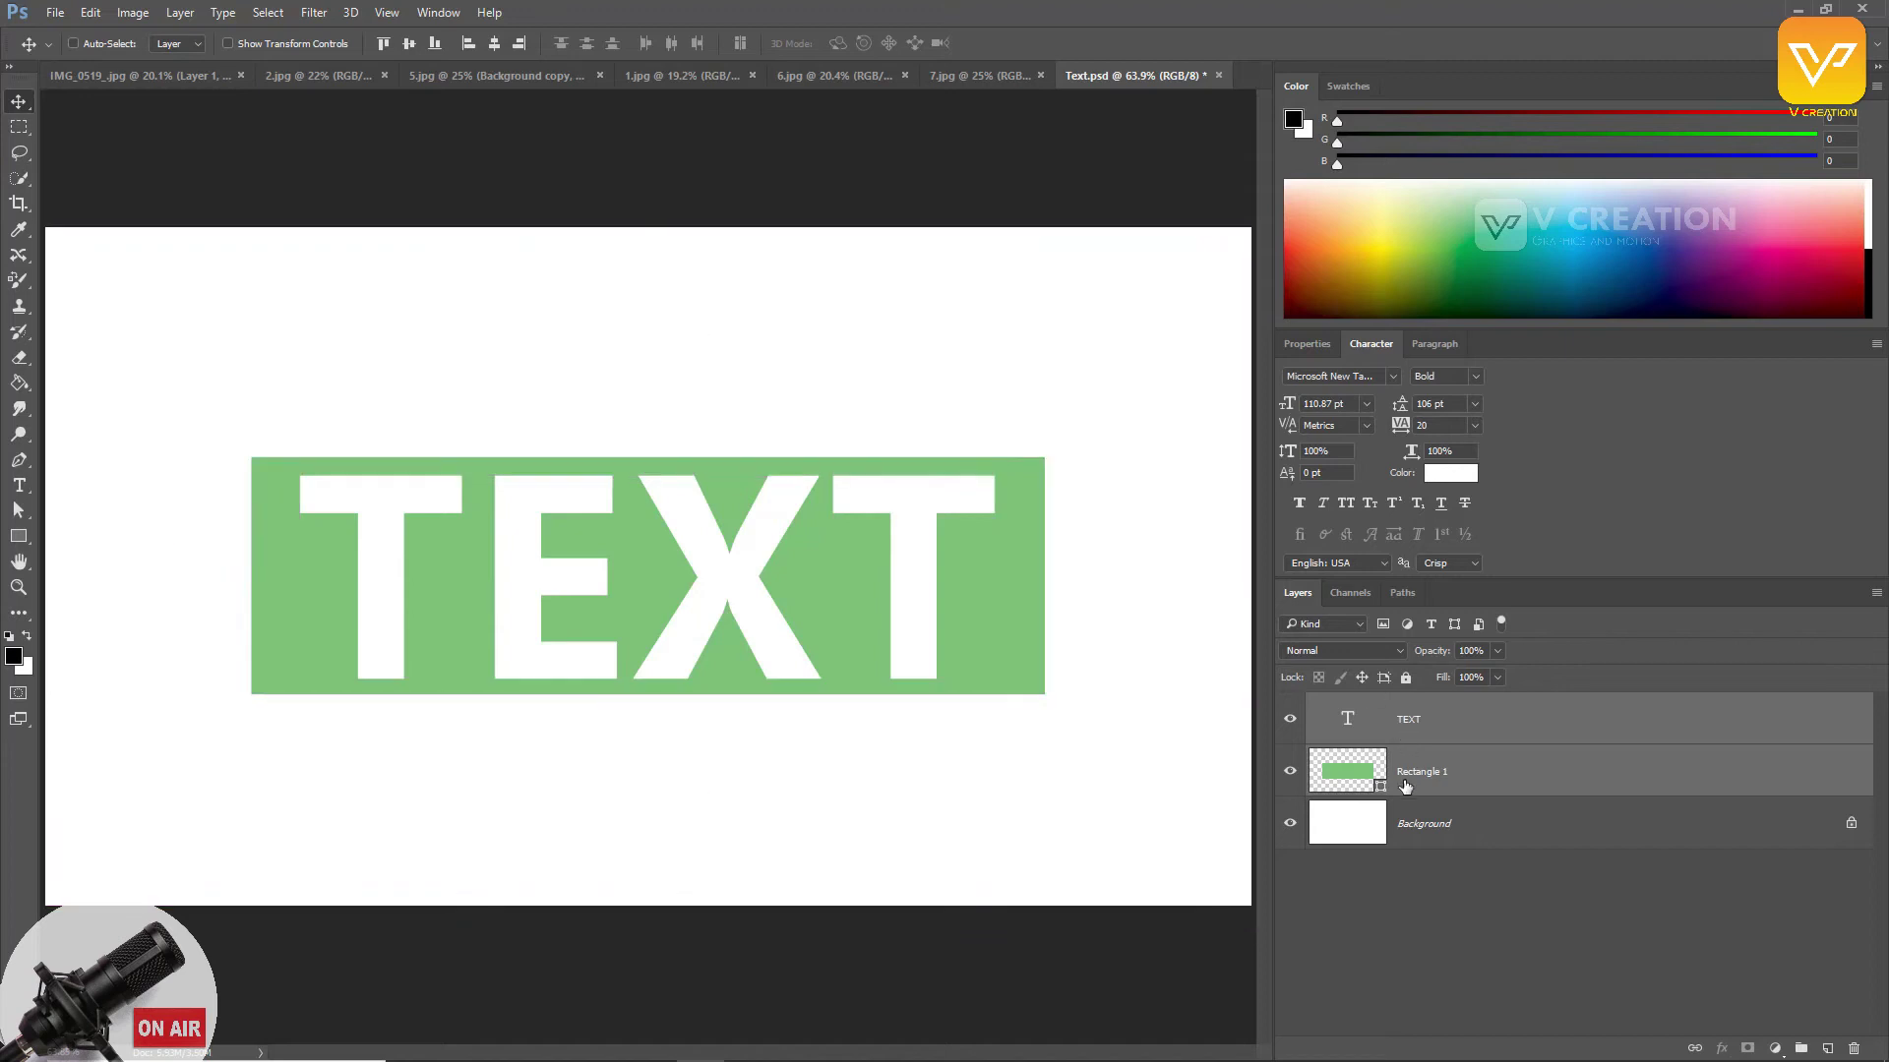
key("ctrl+j")
key("ctrl+t")
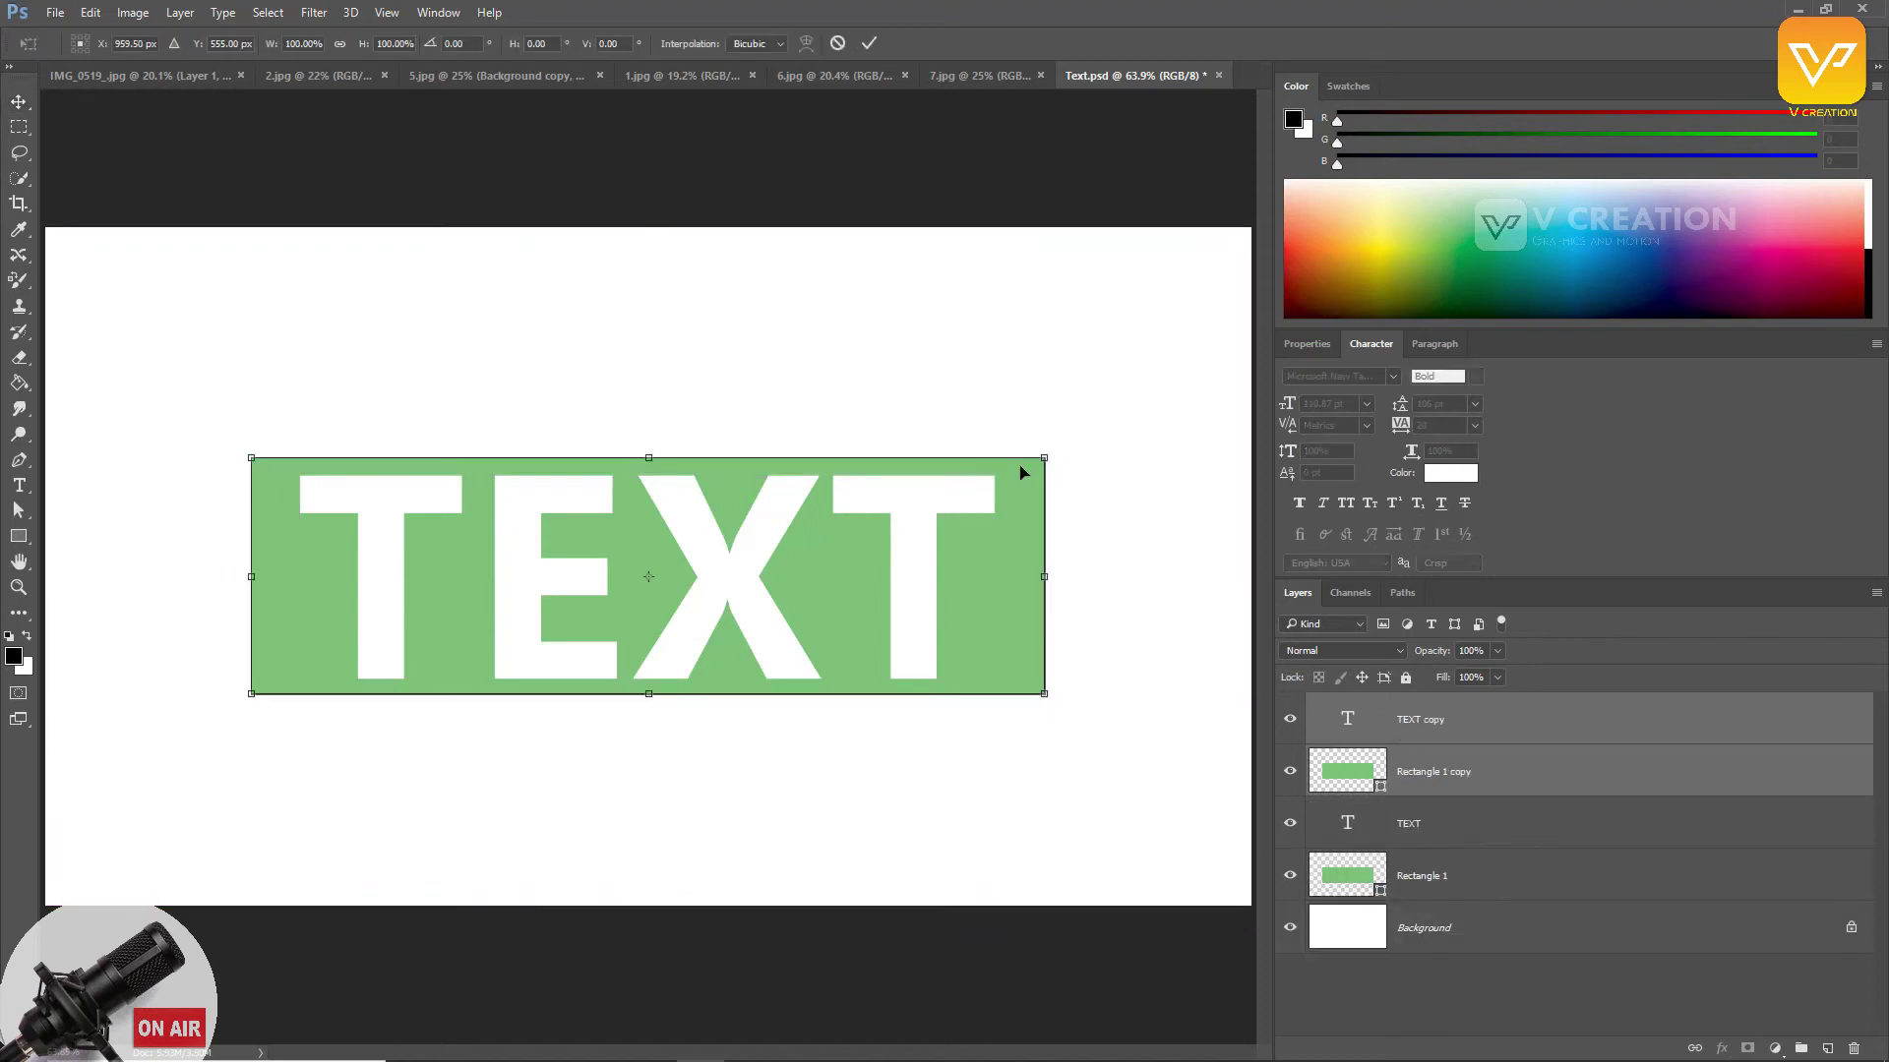
left_click_drag(1044, 456, 849, 249)
key("Return")
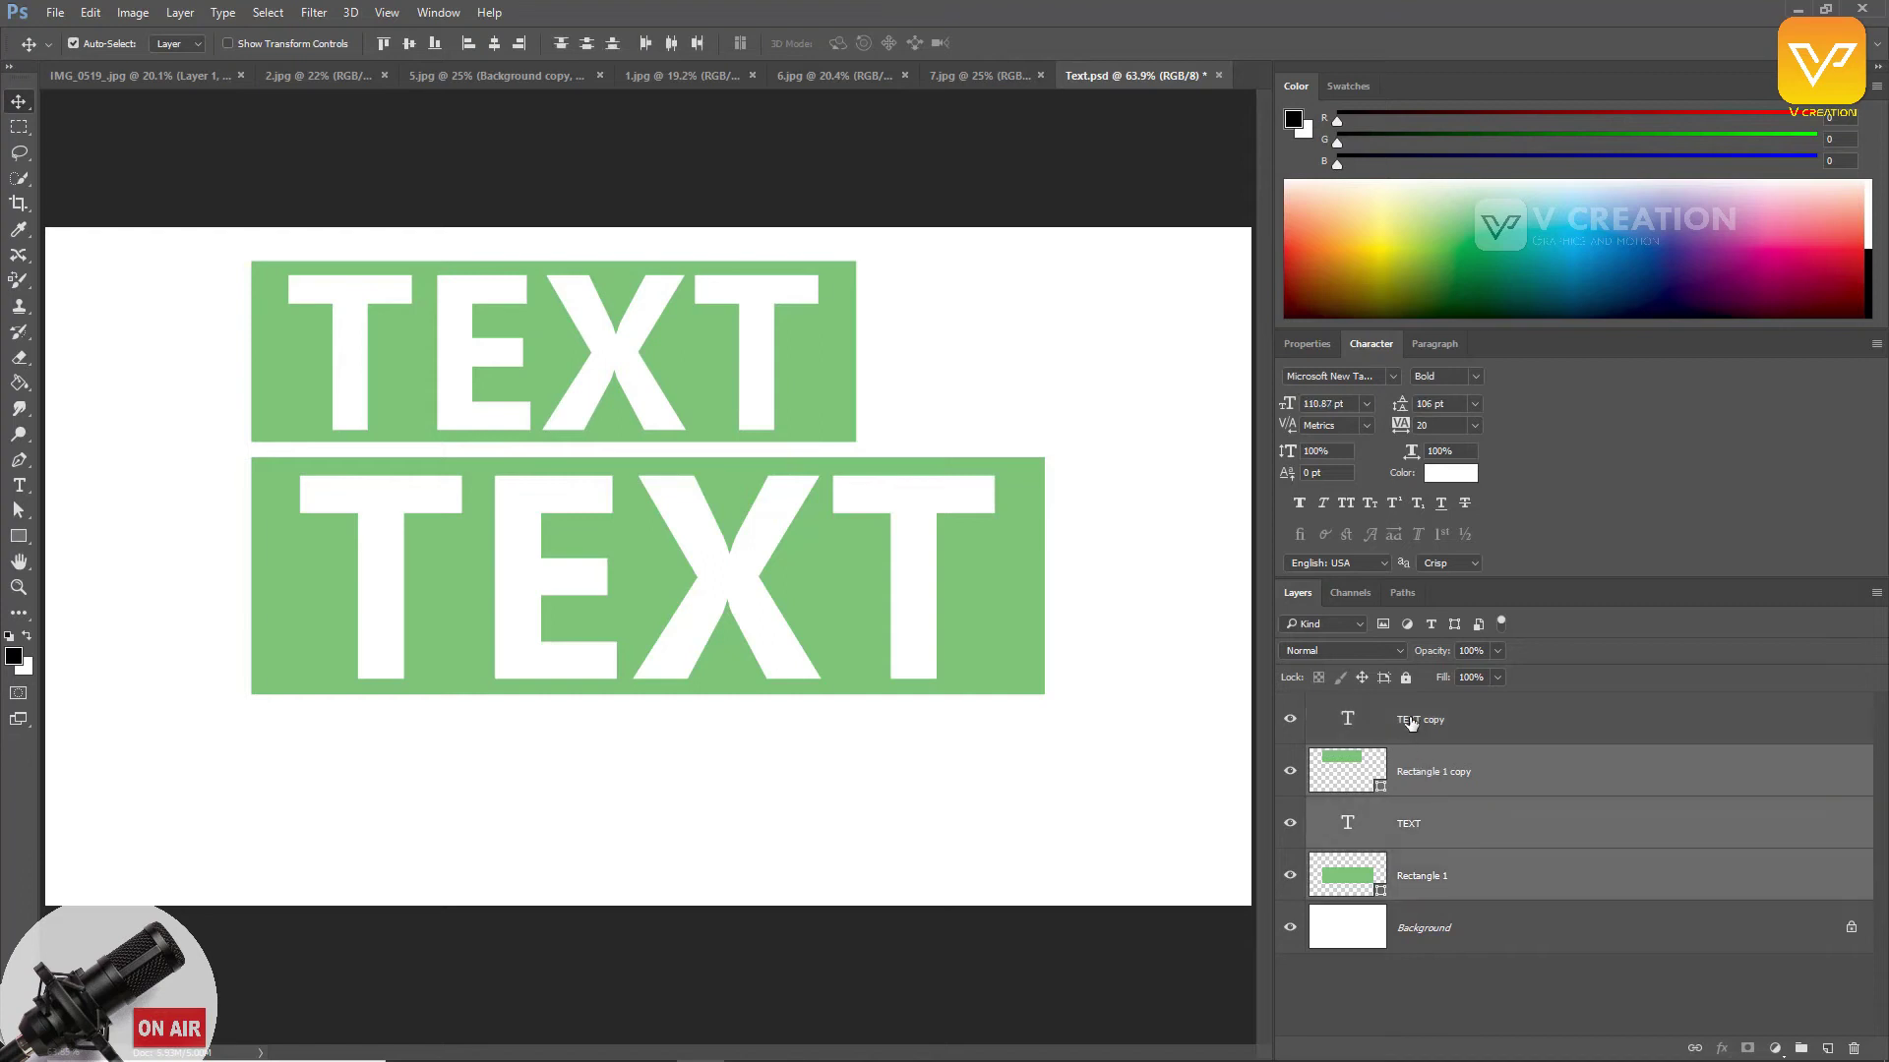
Step: Select both text layers and both rectangle layers together and move the two banners down to the middle of the canvas
left_click(1414, 726)
left_click(1465, 871, "shift")
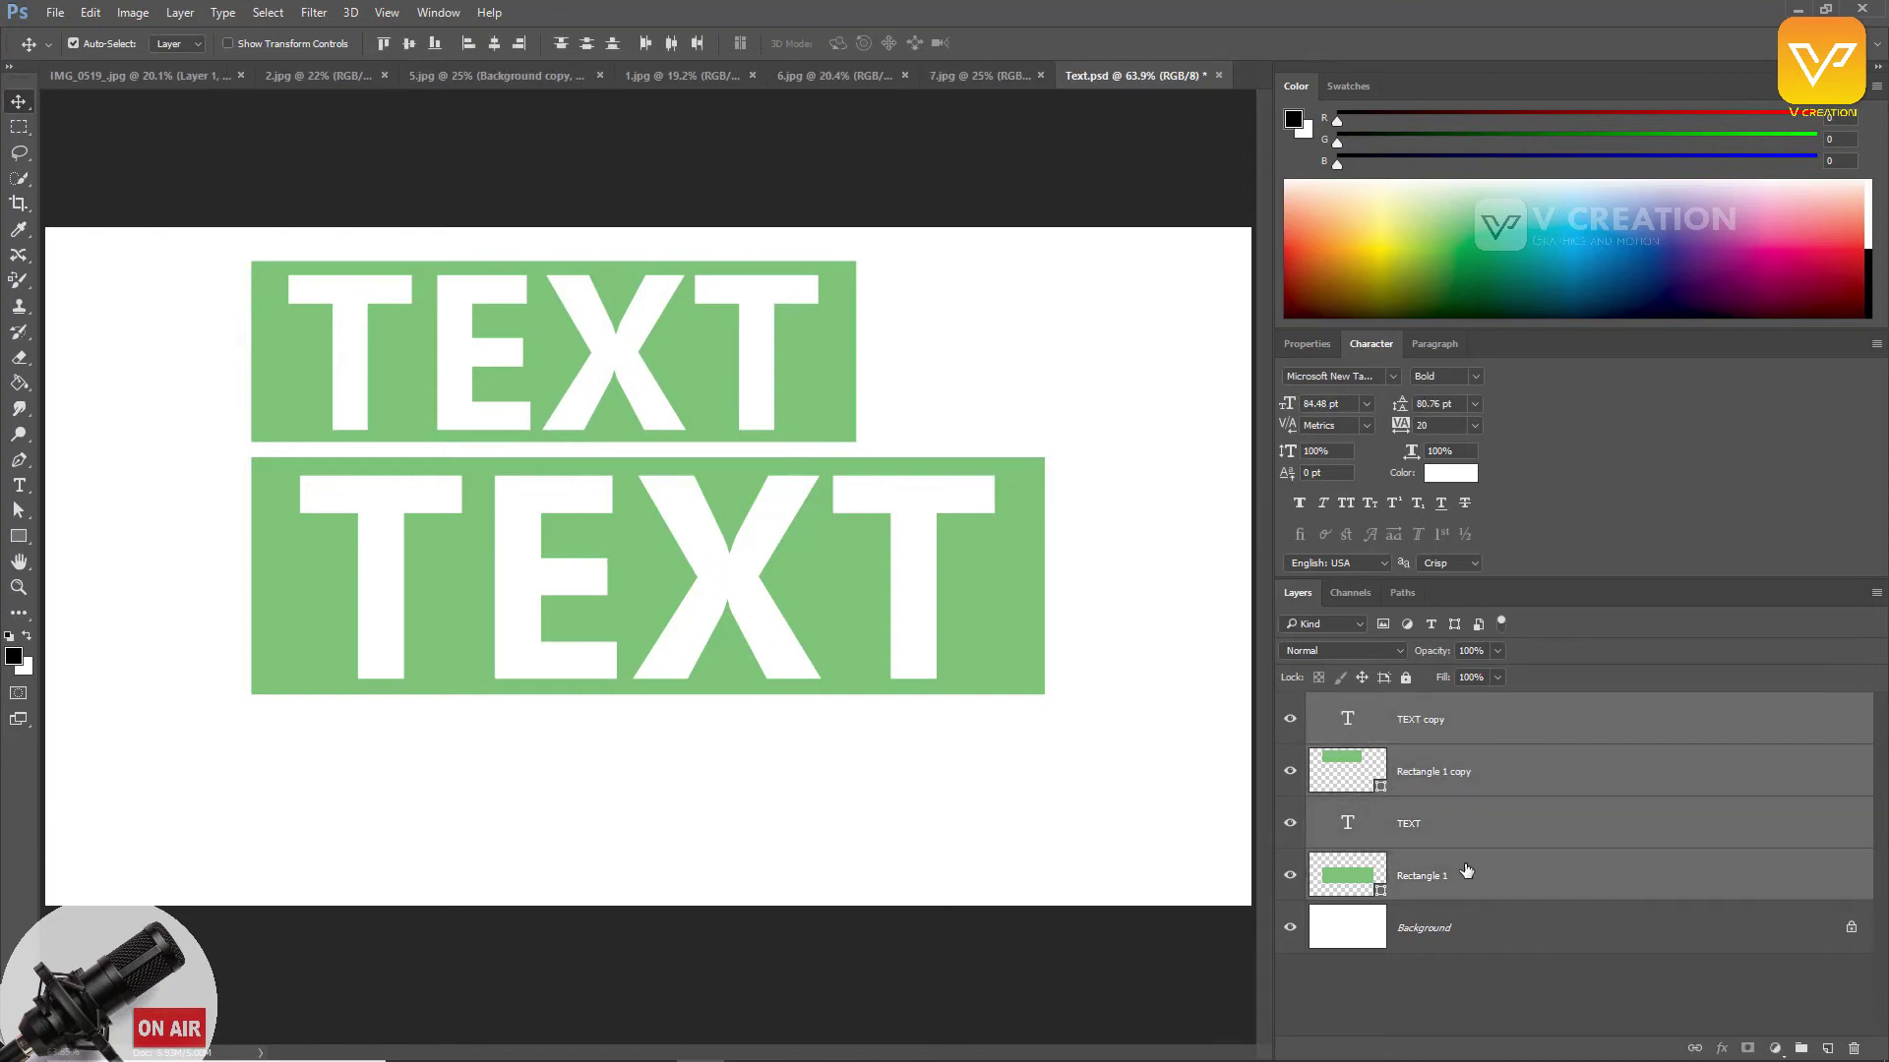
key("ctrl+t")
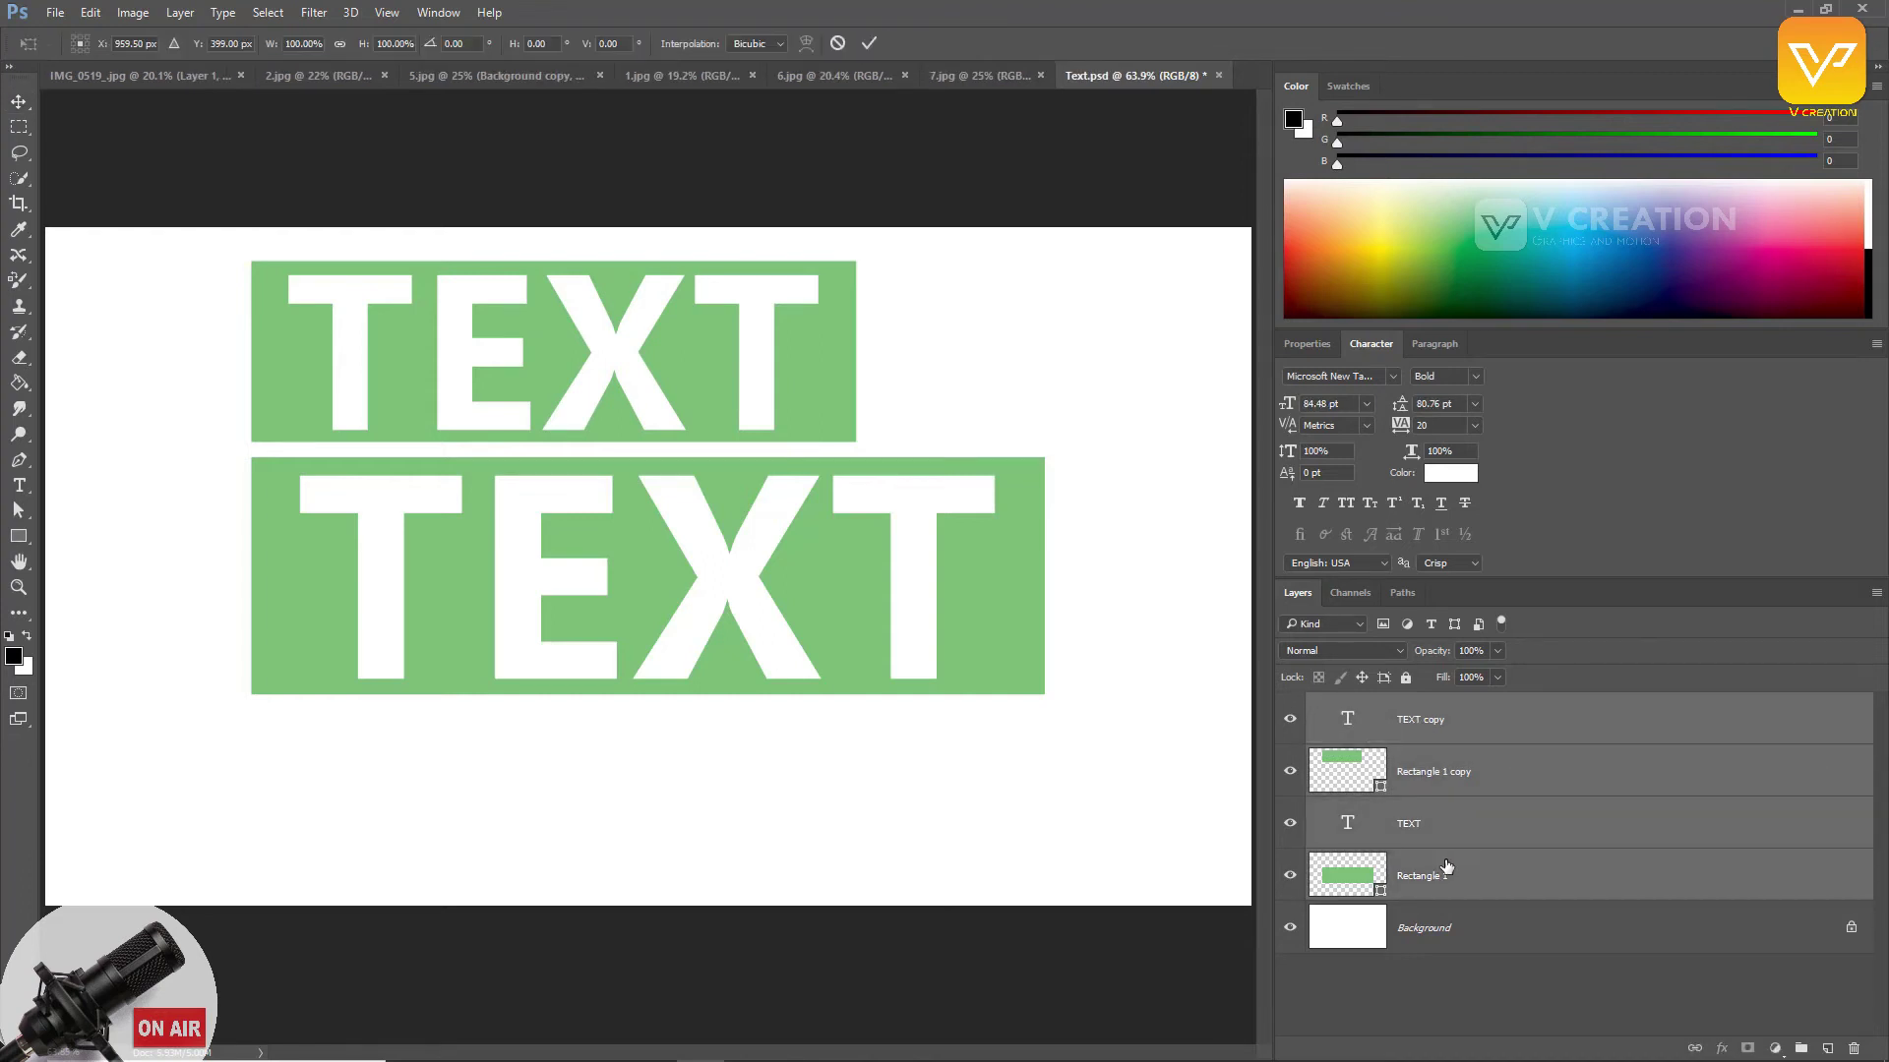
left_click_drag(734, 383, 734, 475)
key("Return")
left_click(1449, 976)
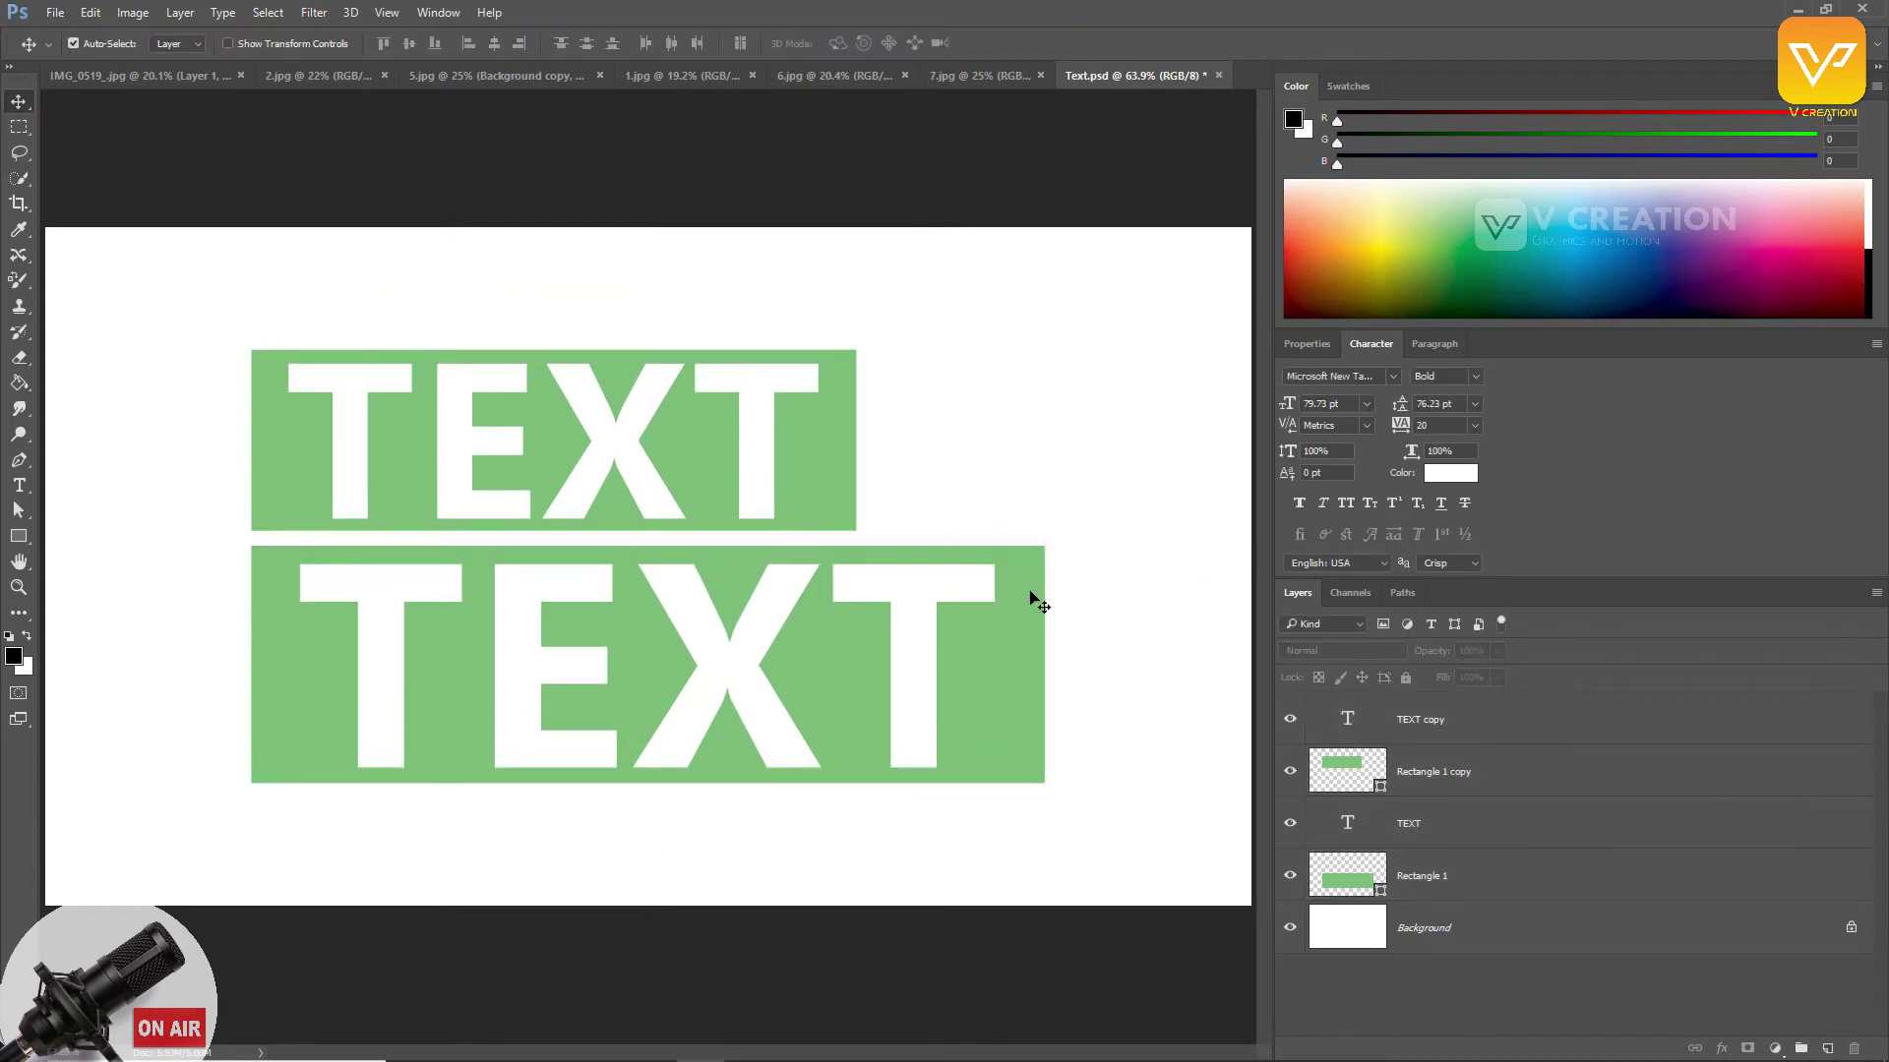
Step: Give the Rectangle 1 shape behind the larger word a solid black stroke of 10 px
left_click(1351, 884)
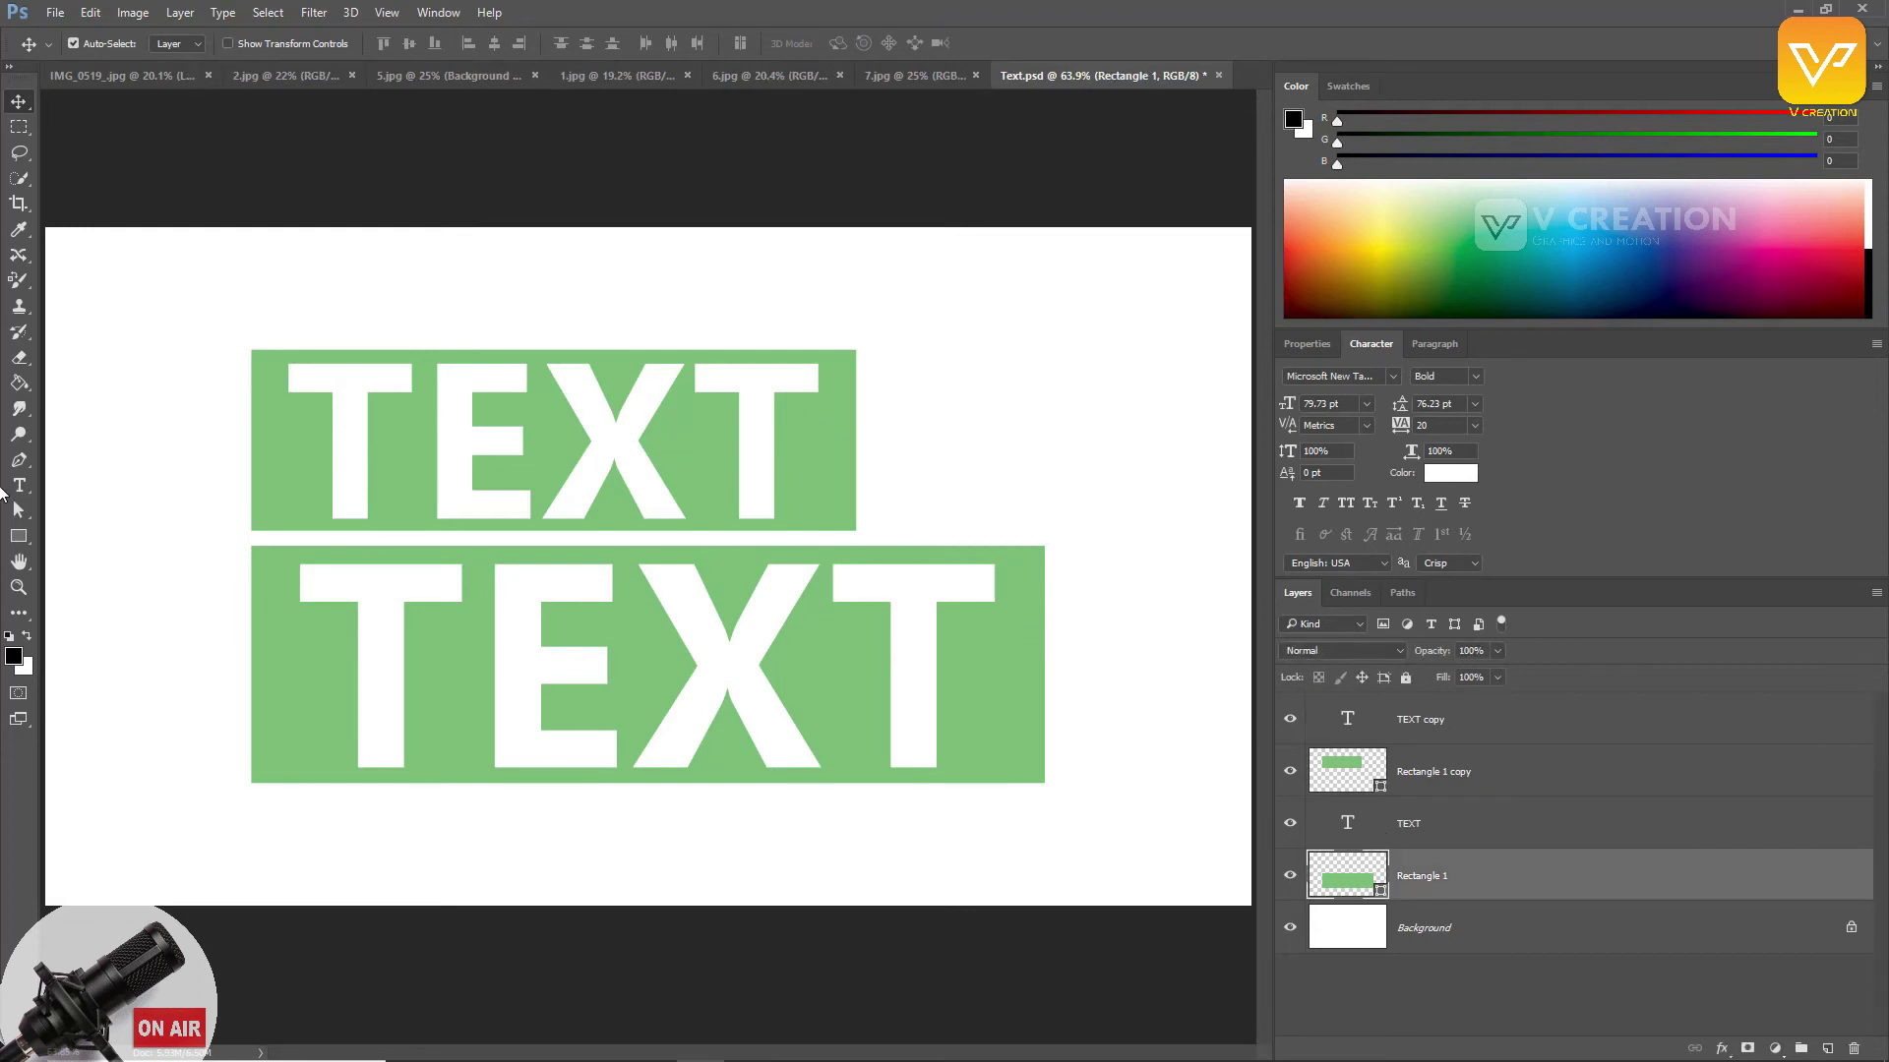
left_click(19, 536)
left_click(251, 45)
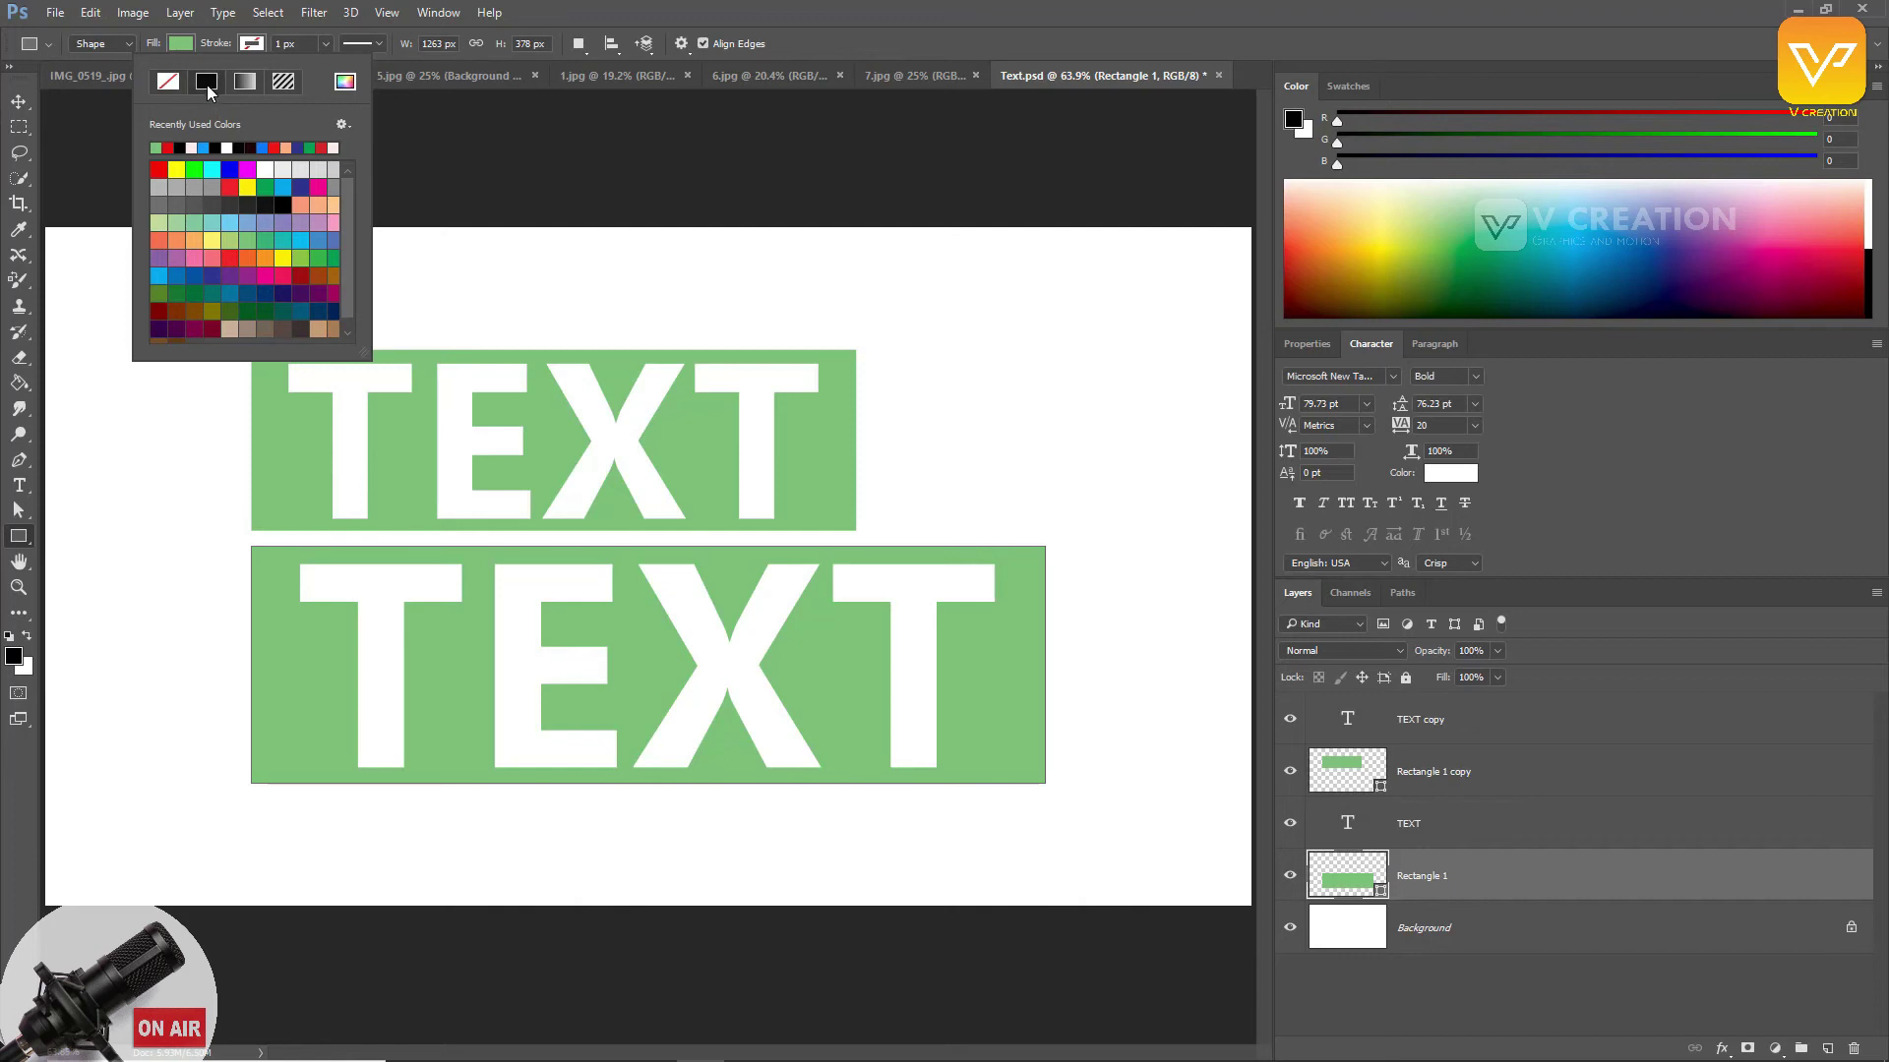
left_click(207, 79)
left_click(299, 43)
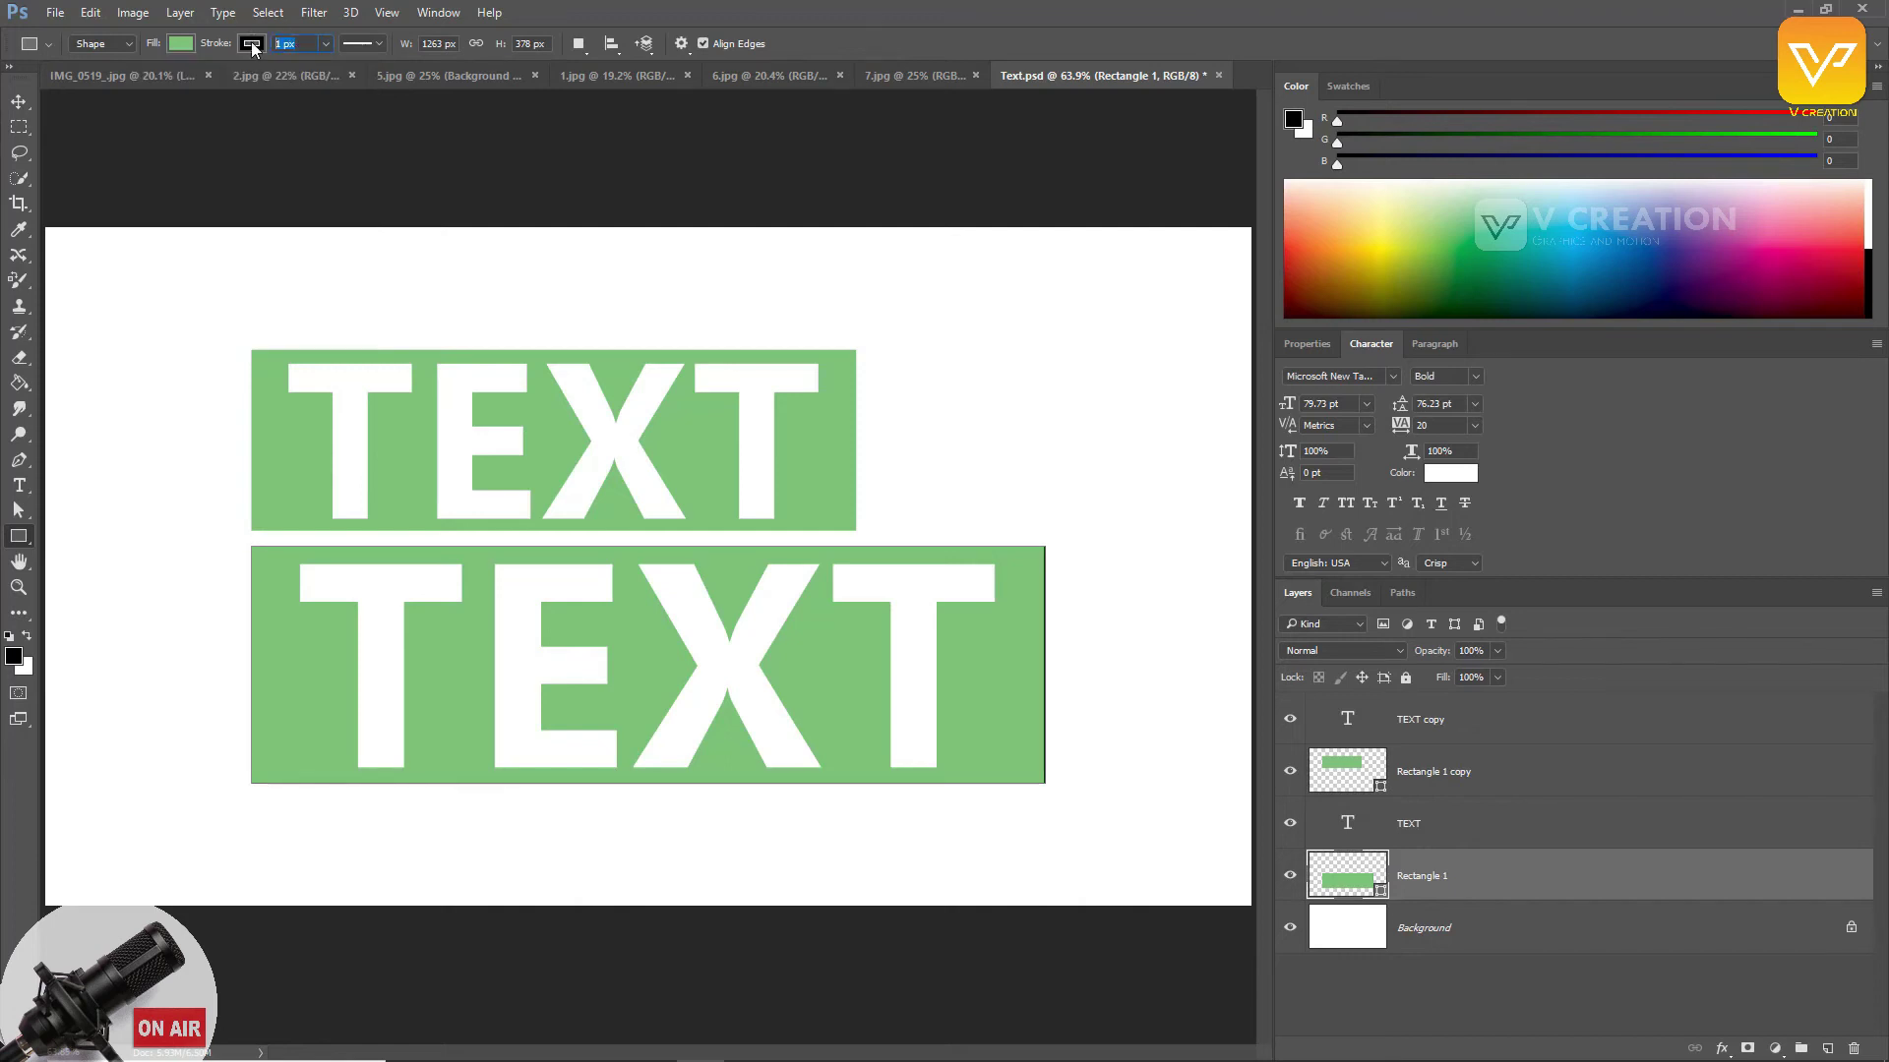
key("Return")
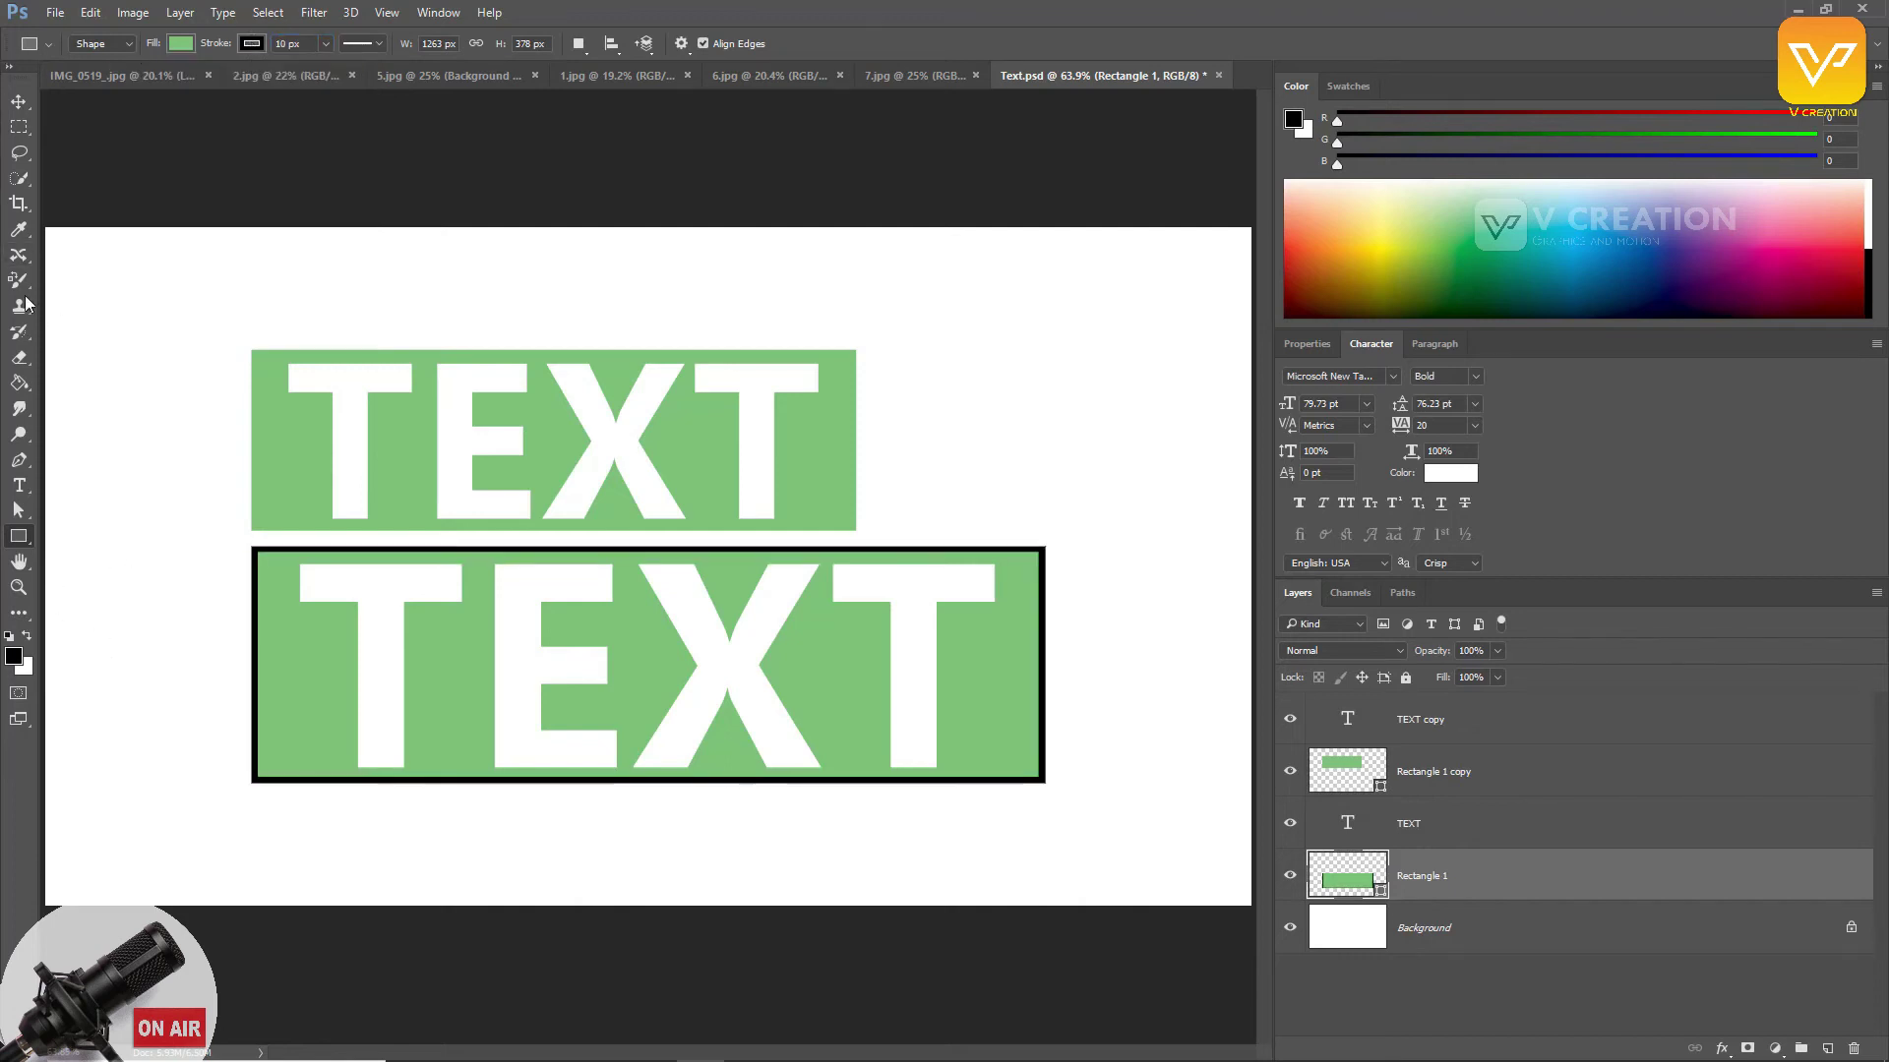
left_click(15, 103)
Step: Give the Rectangle 1 copy shape a black stroke as thick as the one around the larger banner
left_click(1381, 777)
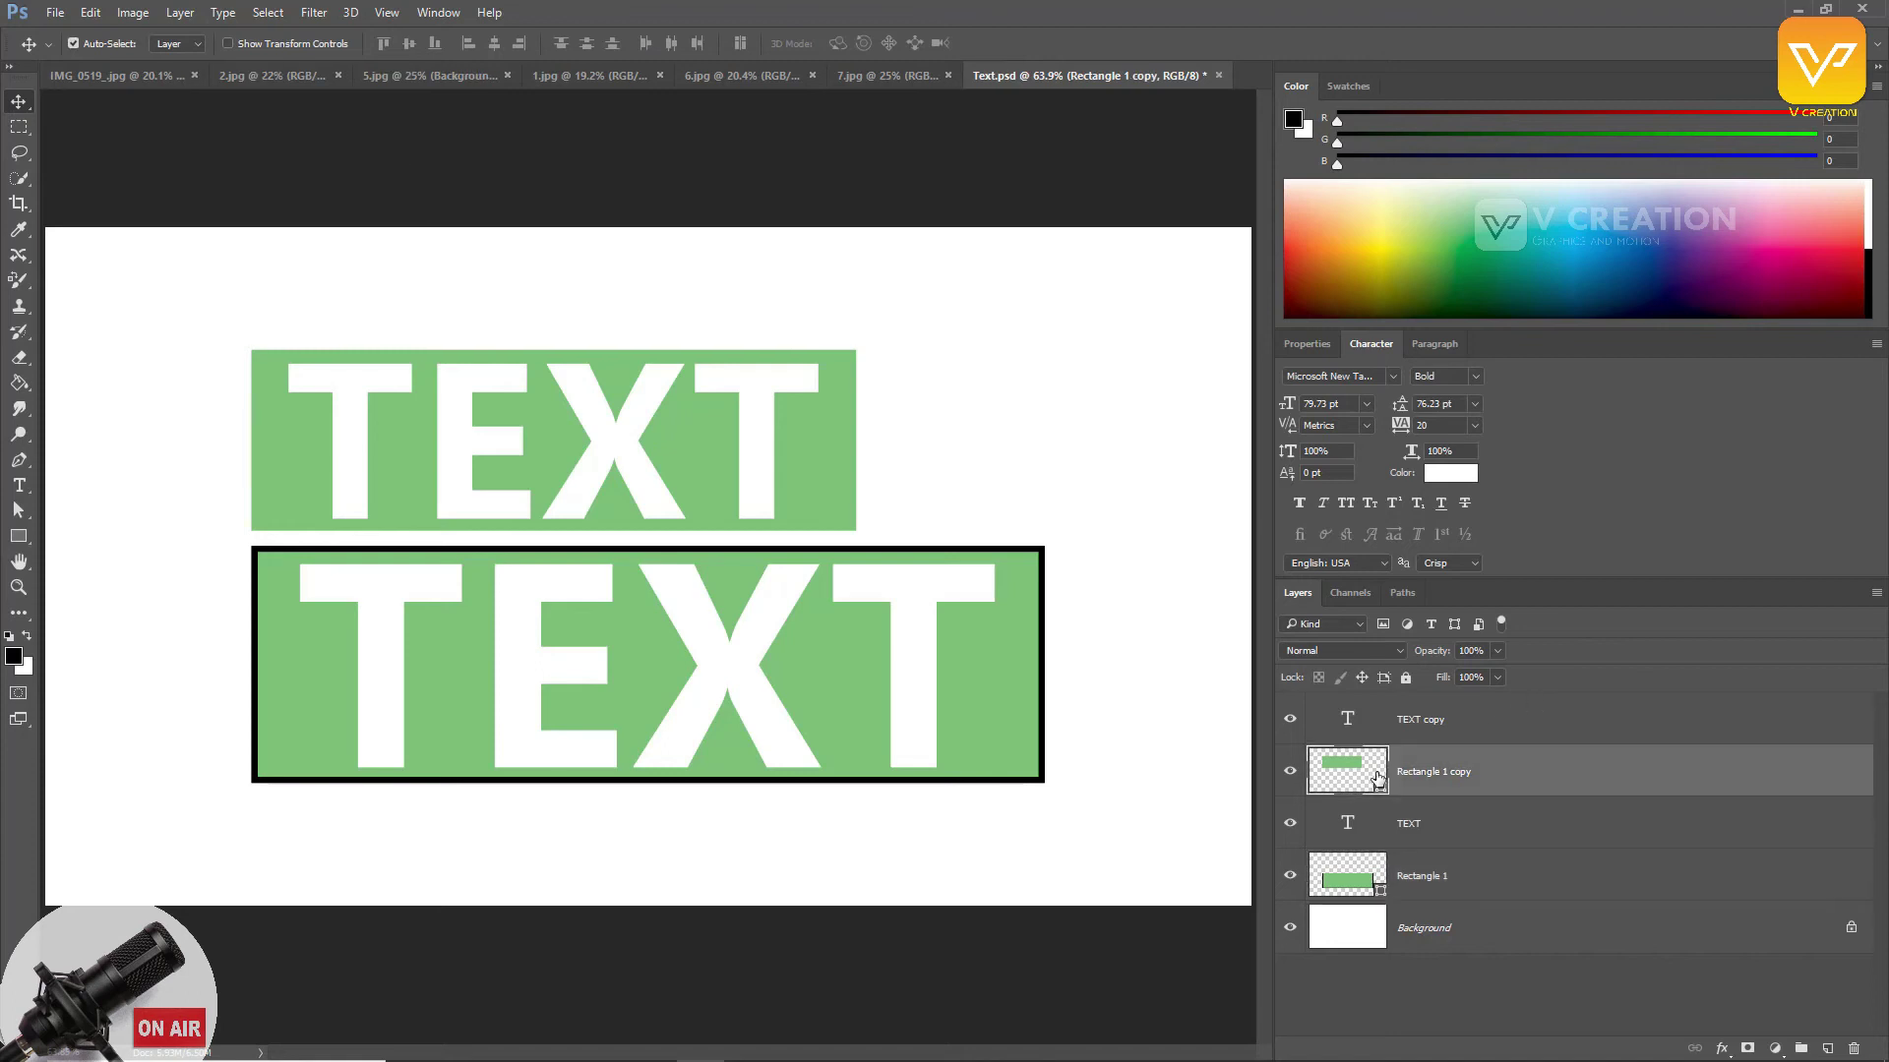
left_click(19, 537)
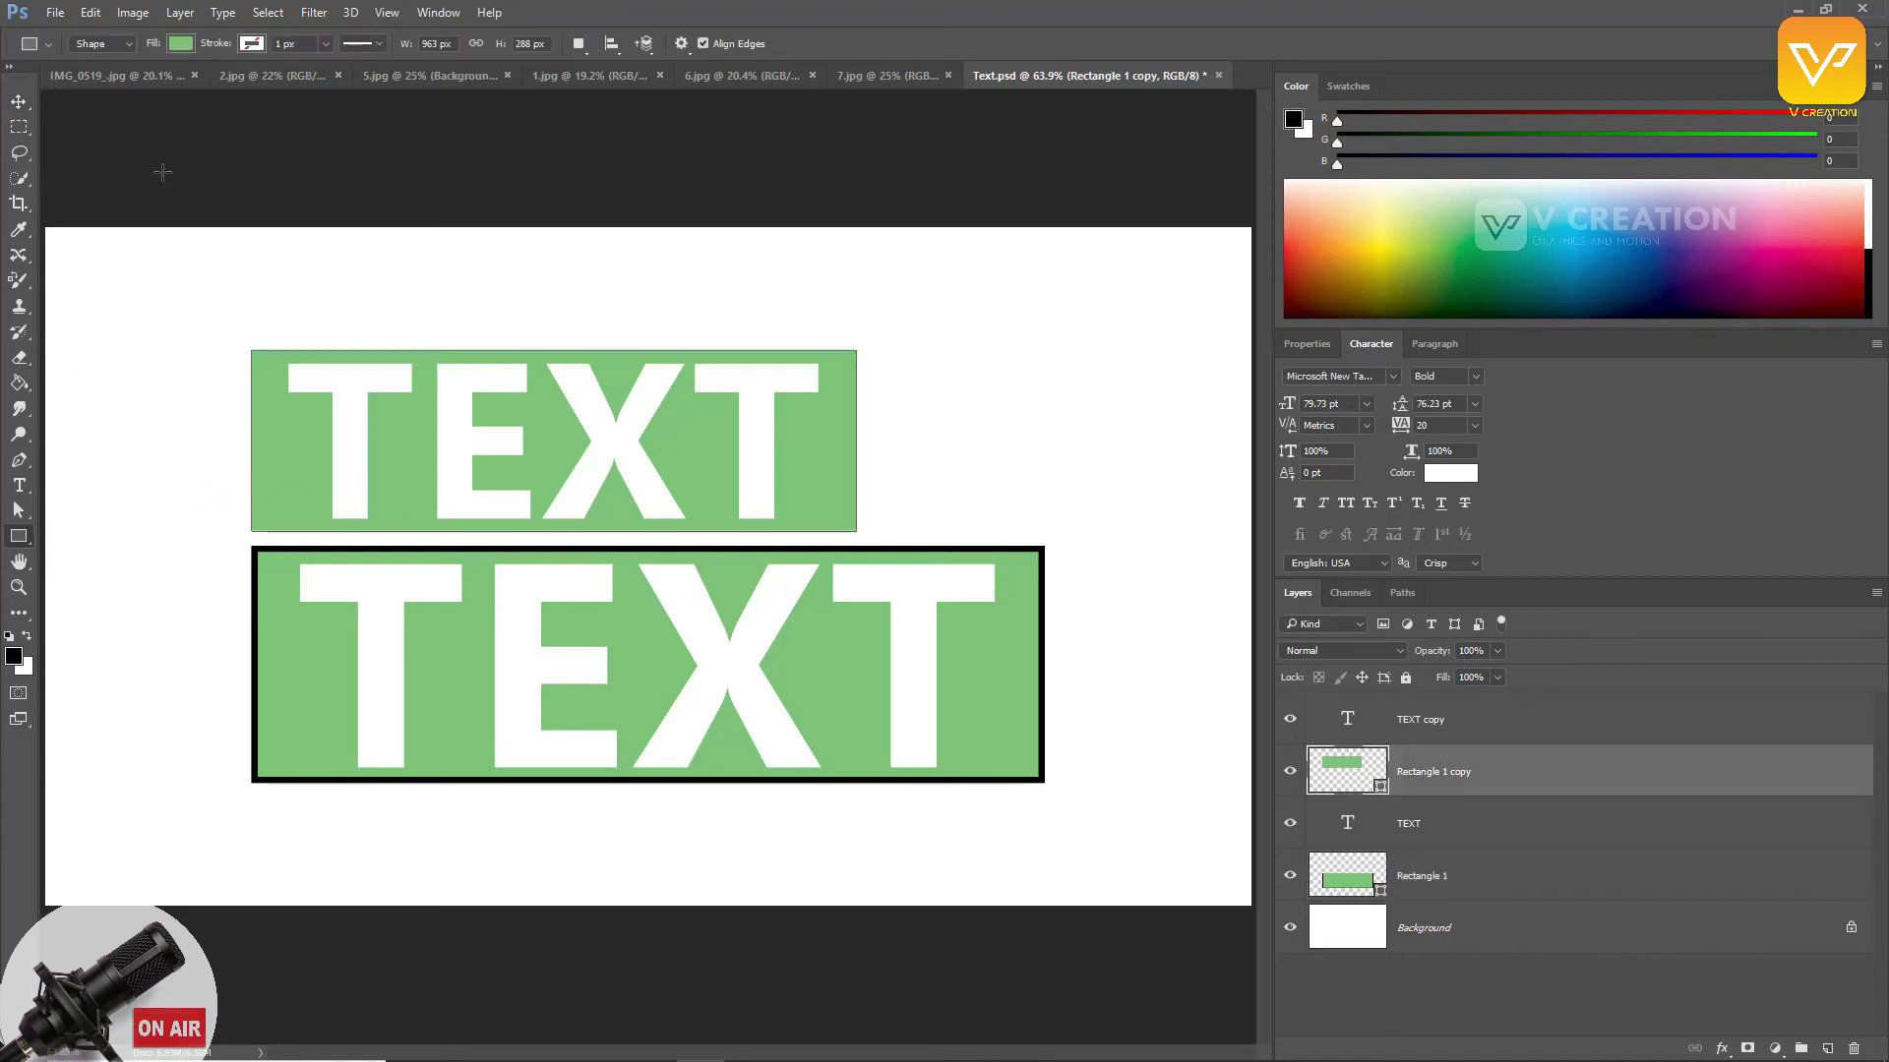
left_click(248, 43)
left_click(172, 85)
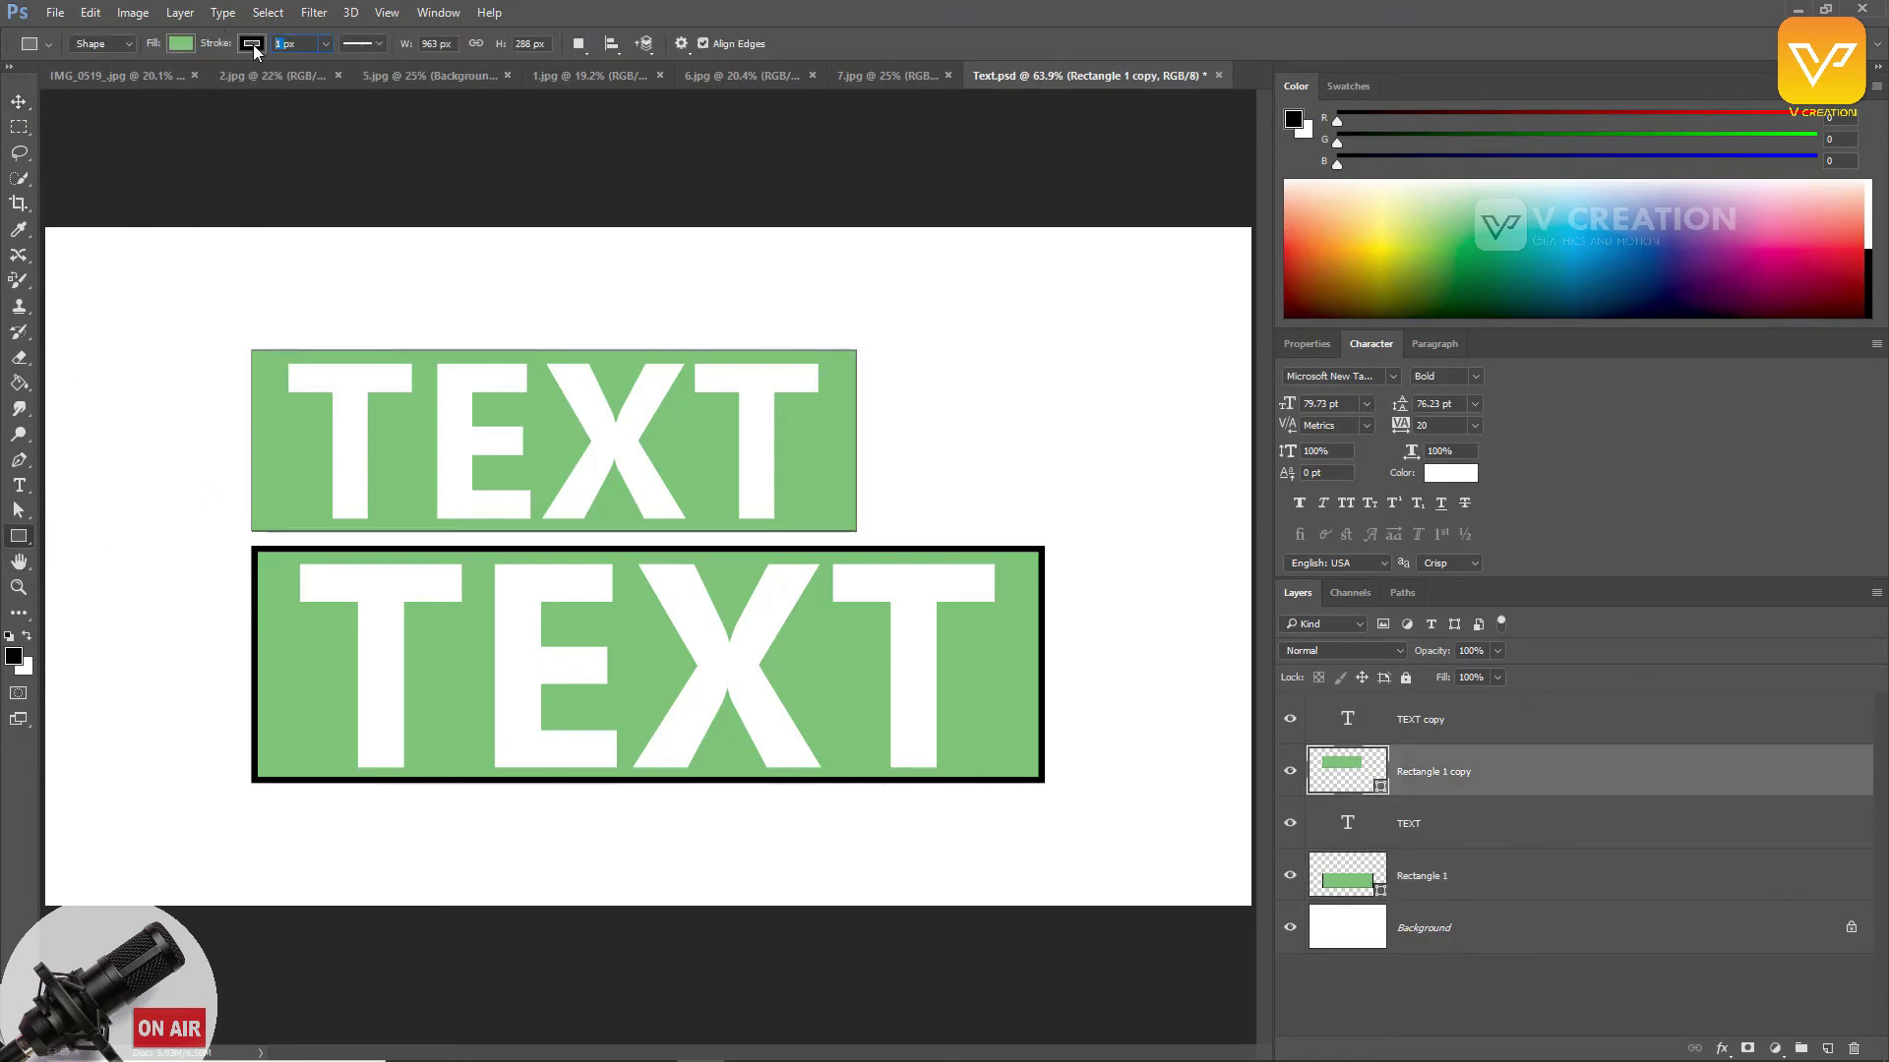
key("Return")
key("v")
left_click(286, 168)
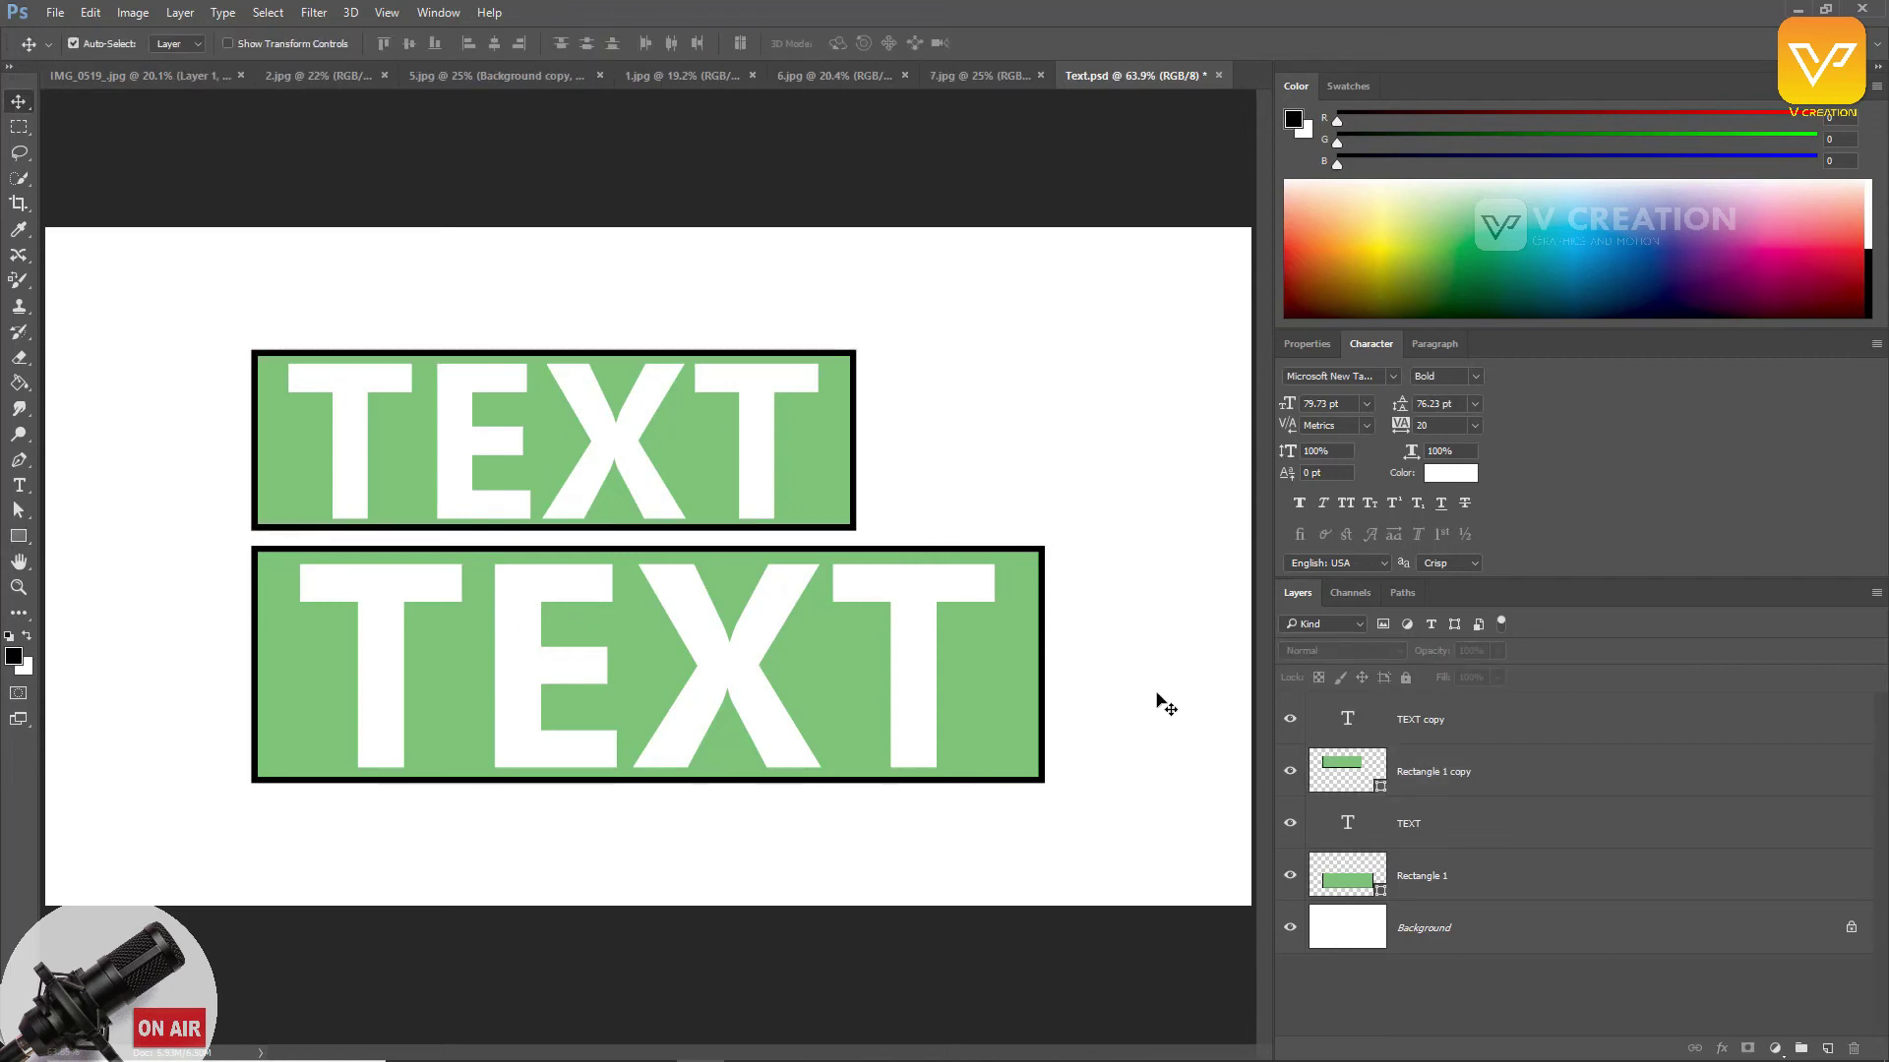
Step: Hide and show the Rectangle 1 copy and Rectangle 1 layers to compare the banners with and without their backgrounds
left_click(1292, 774)
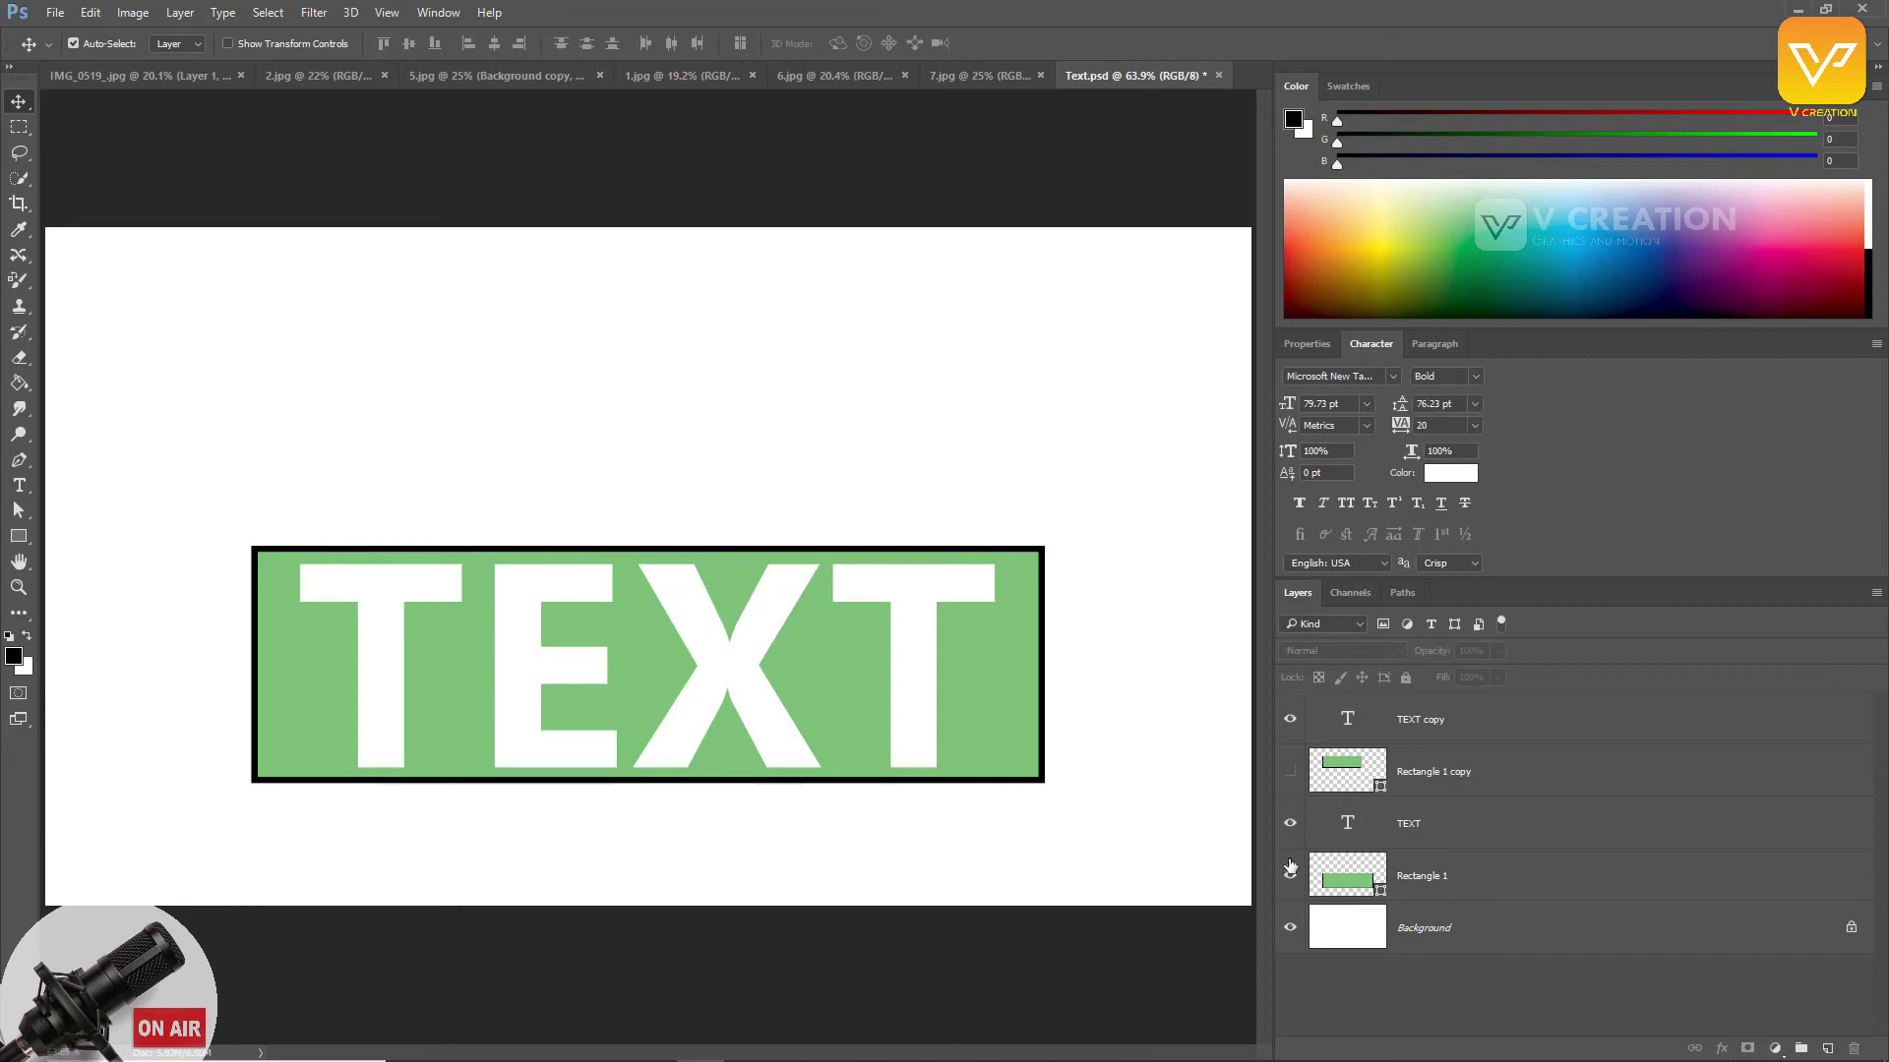
left_click(1289, 876)
left_click(1290, 876)
left_click(1290, 771)
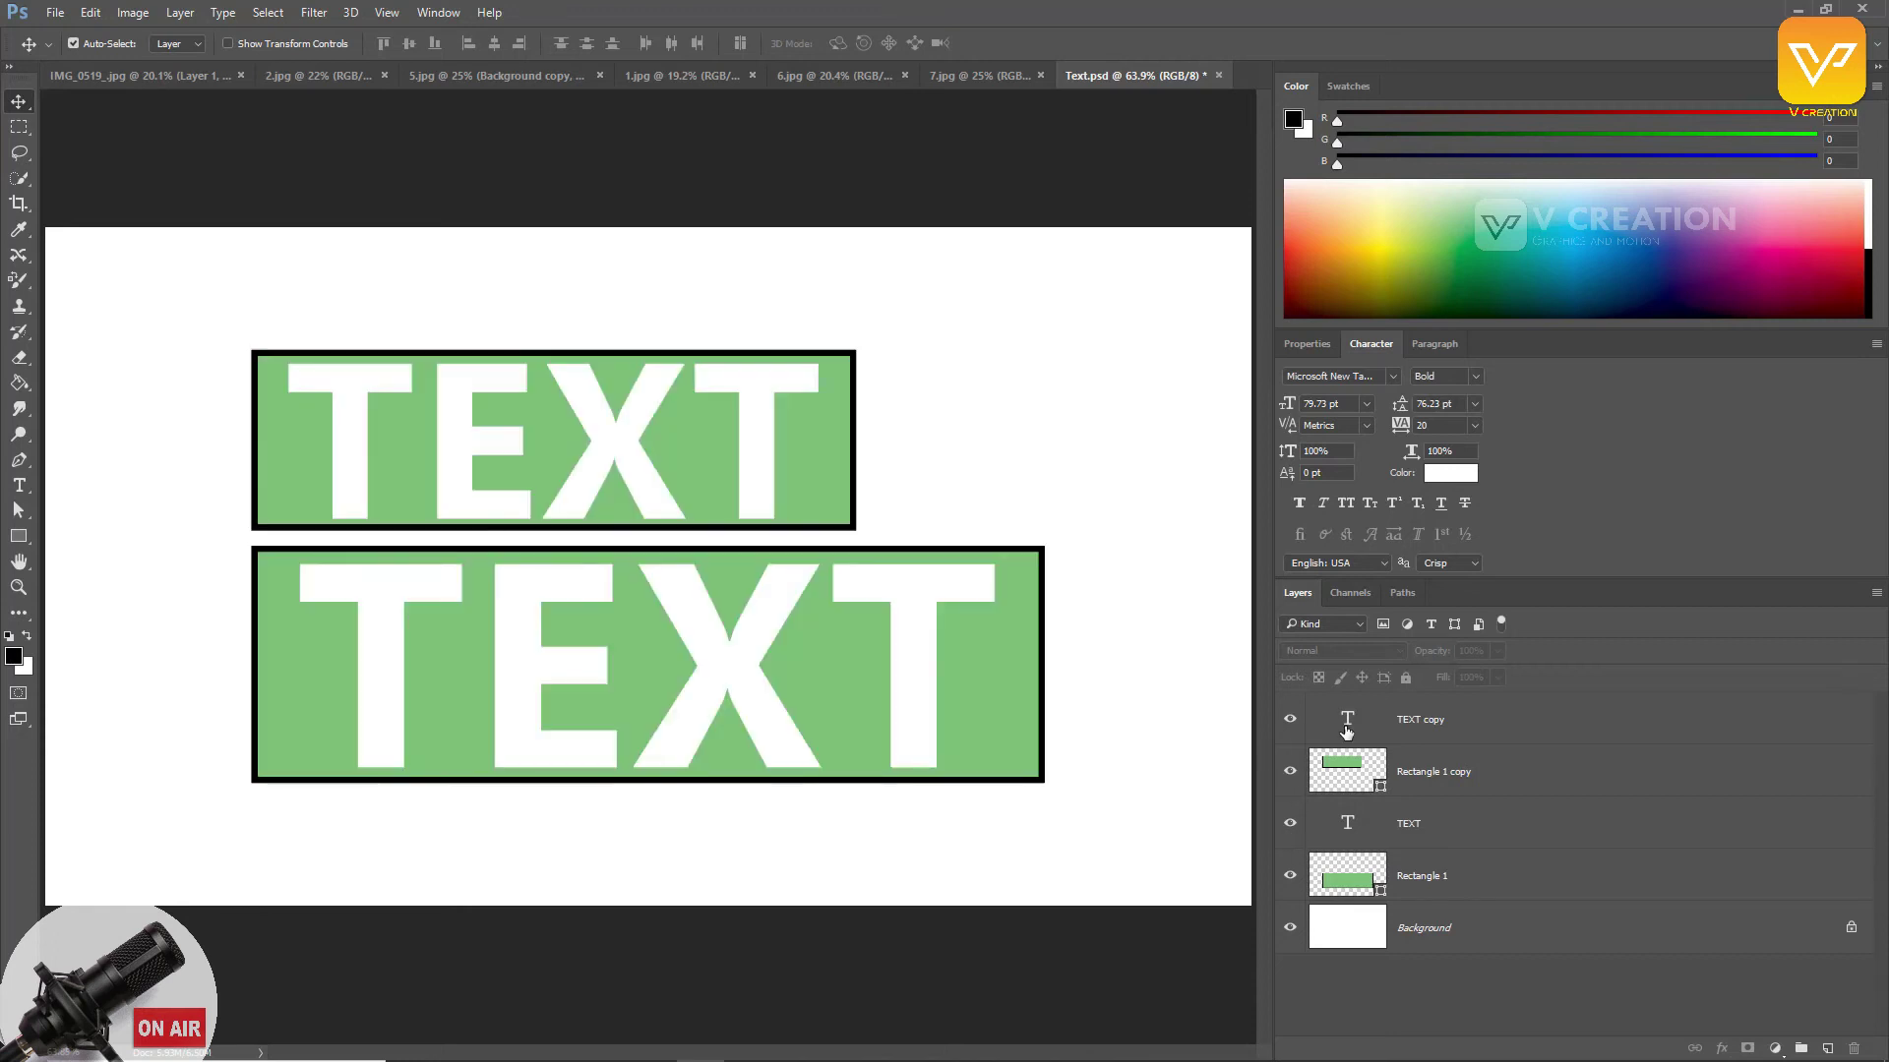
Step: Open the layer style blending options for the TEXT copy layer
left_click(1347, 728)
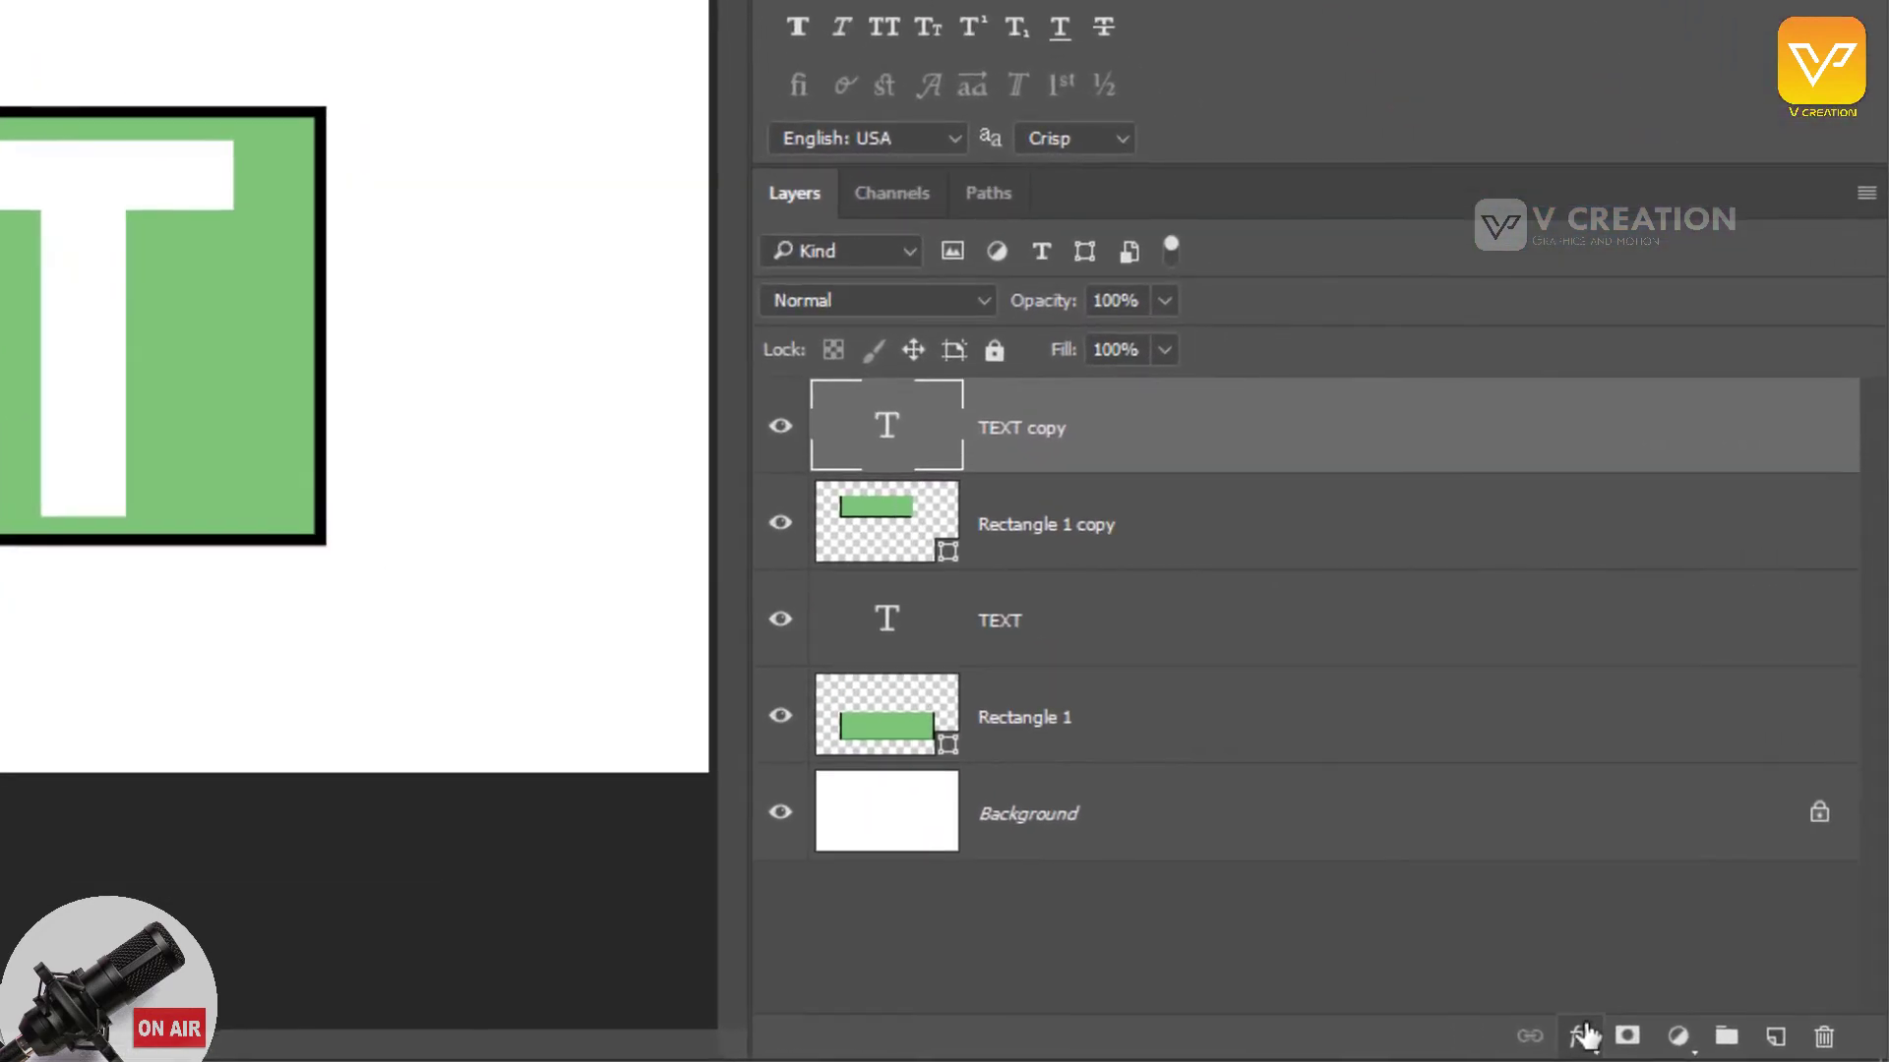
left_click(1582, 1036)
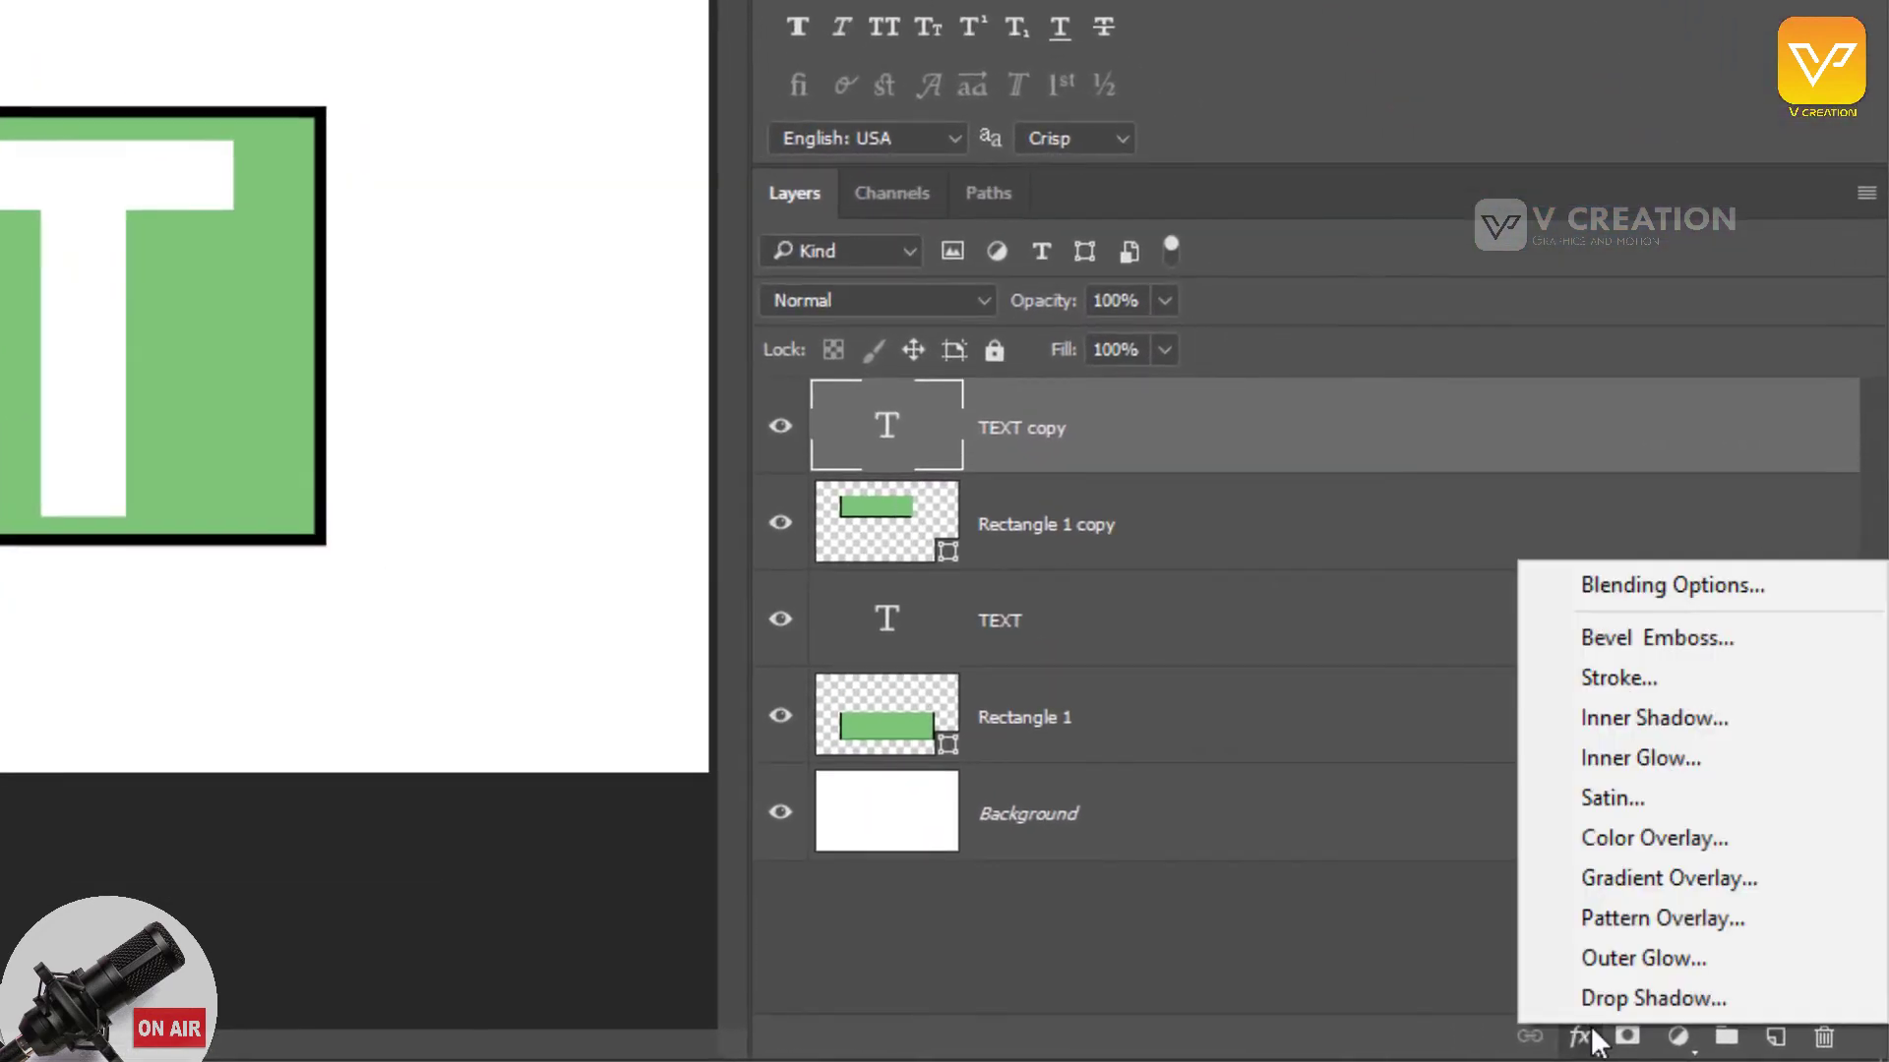
left_click(1655, 590)
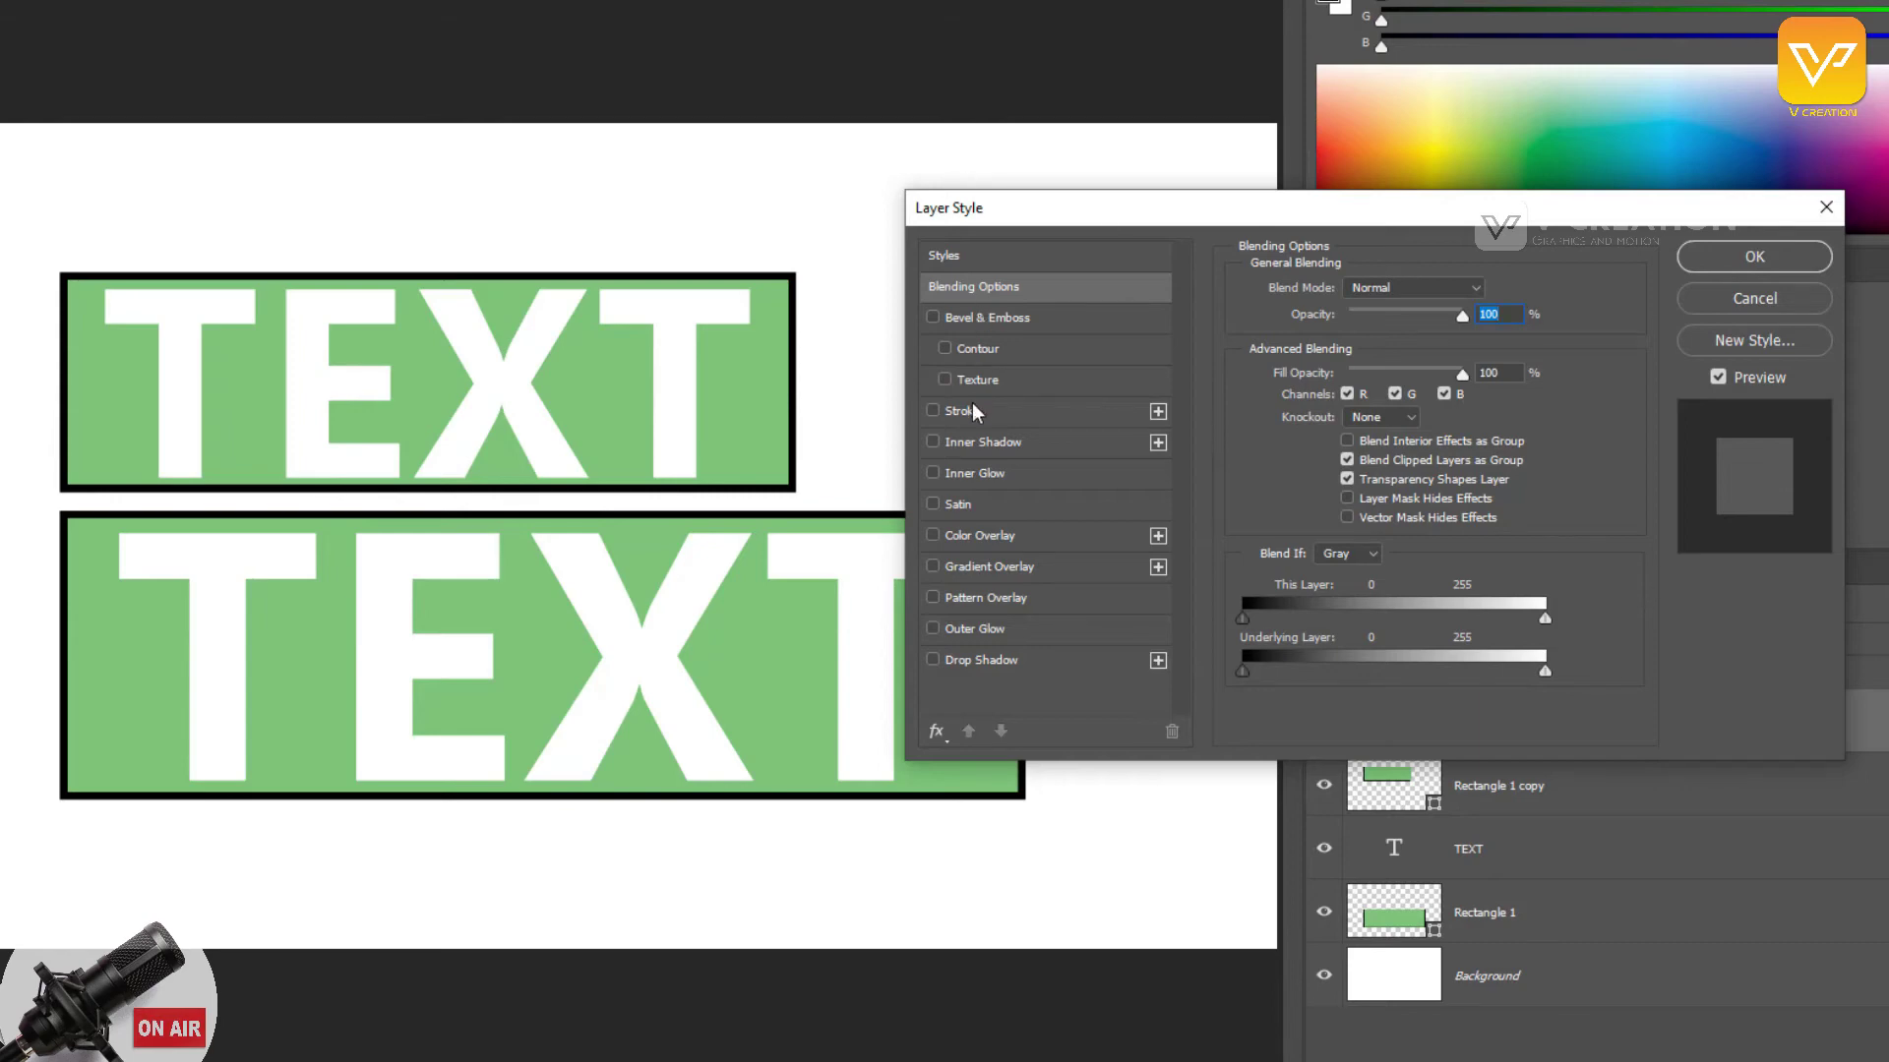
Step: Turn on the Bevel & Emboss texture and try several patterns on the smaller word, ending with the diagonal line pattern
left_click(945, 380)
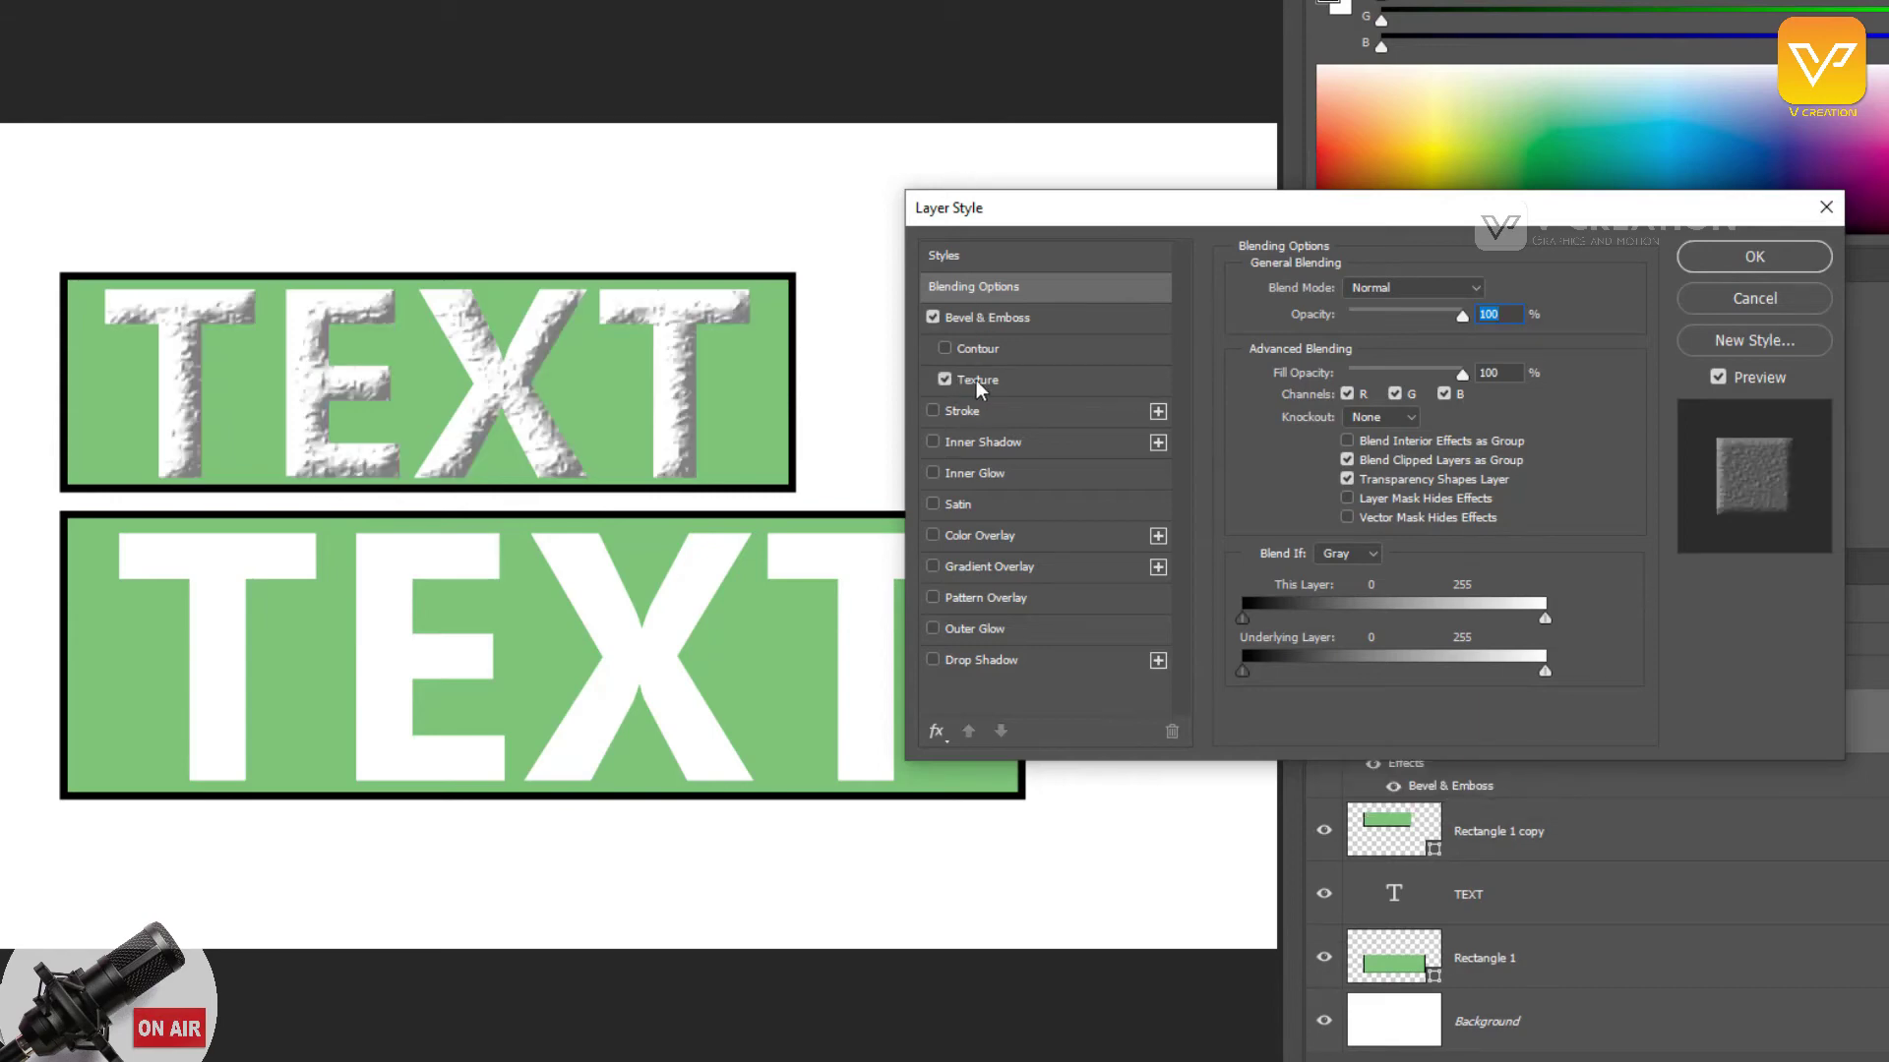
left_click(980, 386)
left_click(1354, 306)
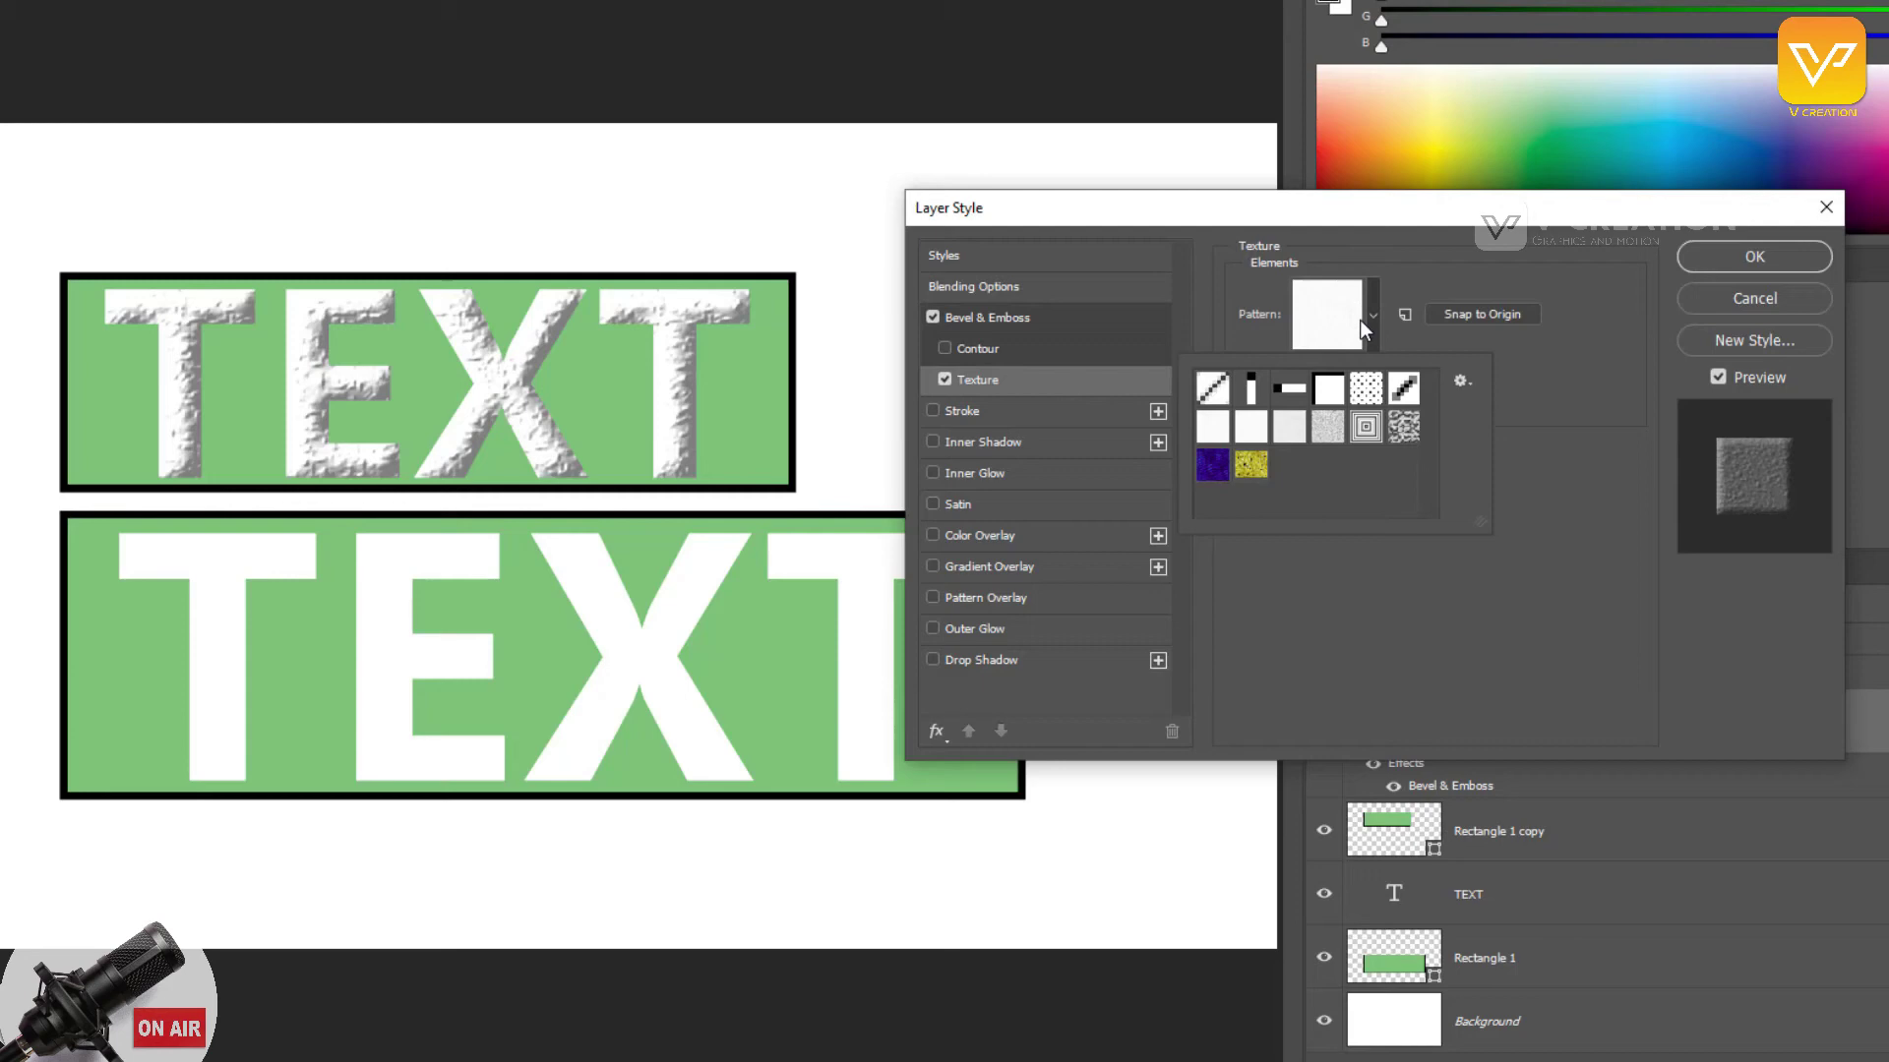
left_click(1366, 389)
left_click(1398, 399)
left_click(1403, 427)
left_click(1365, 427)
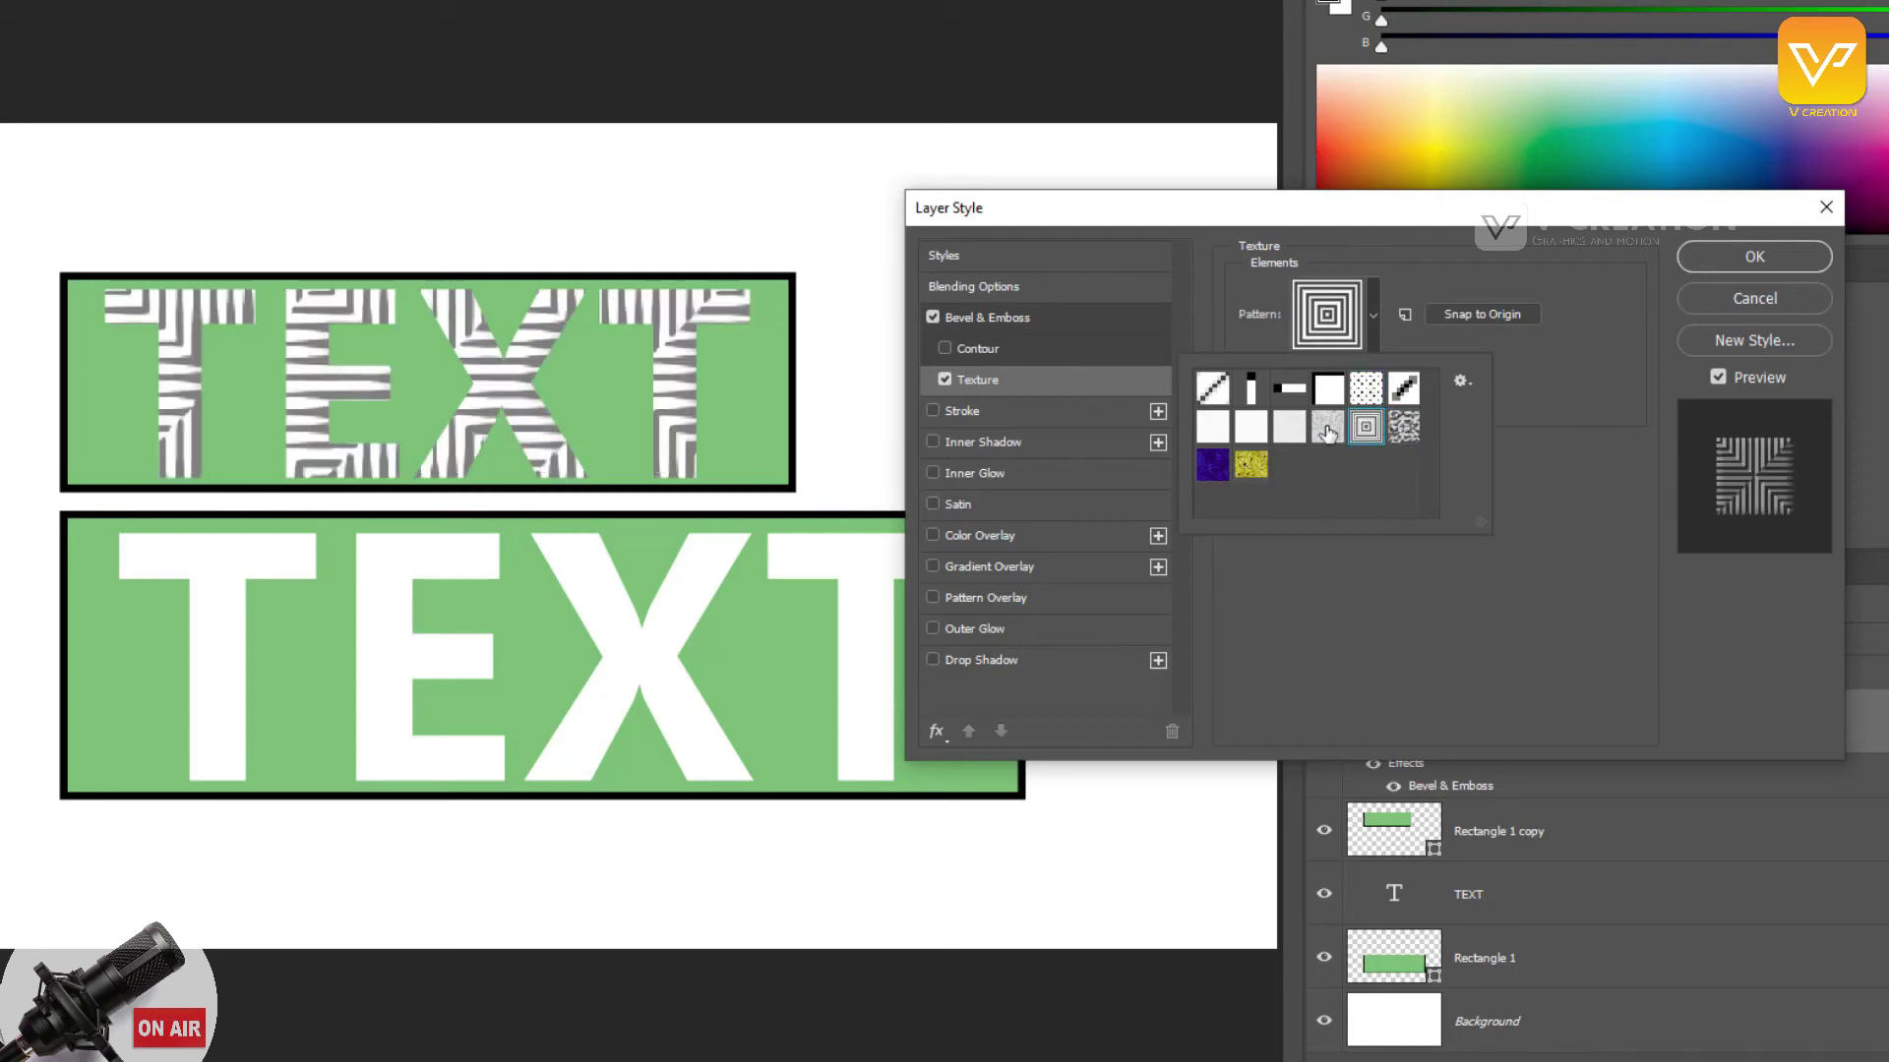
left_click(1323, 431)
left_click(1249, 468)
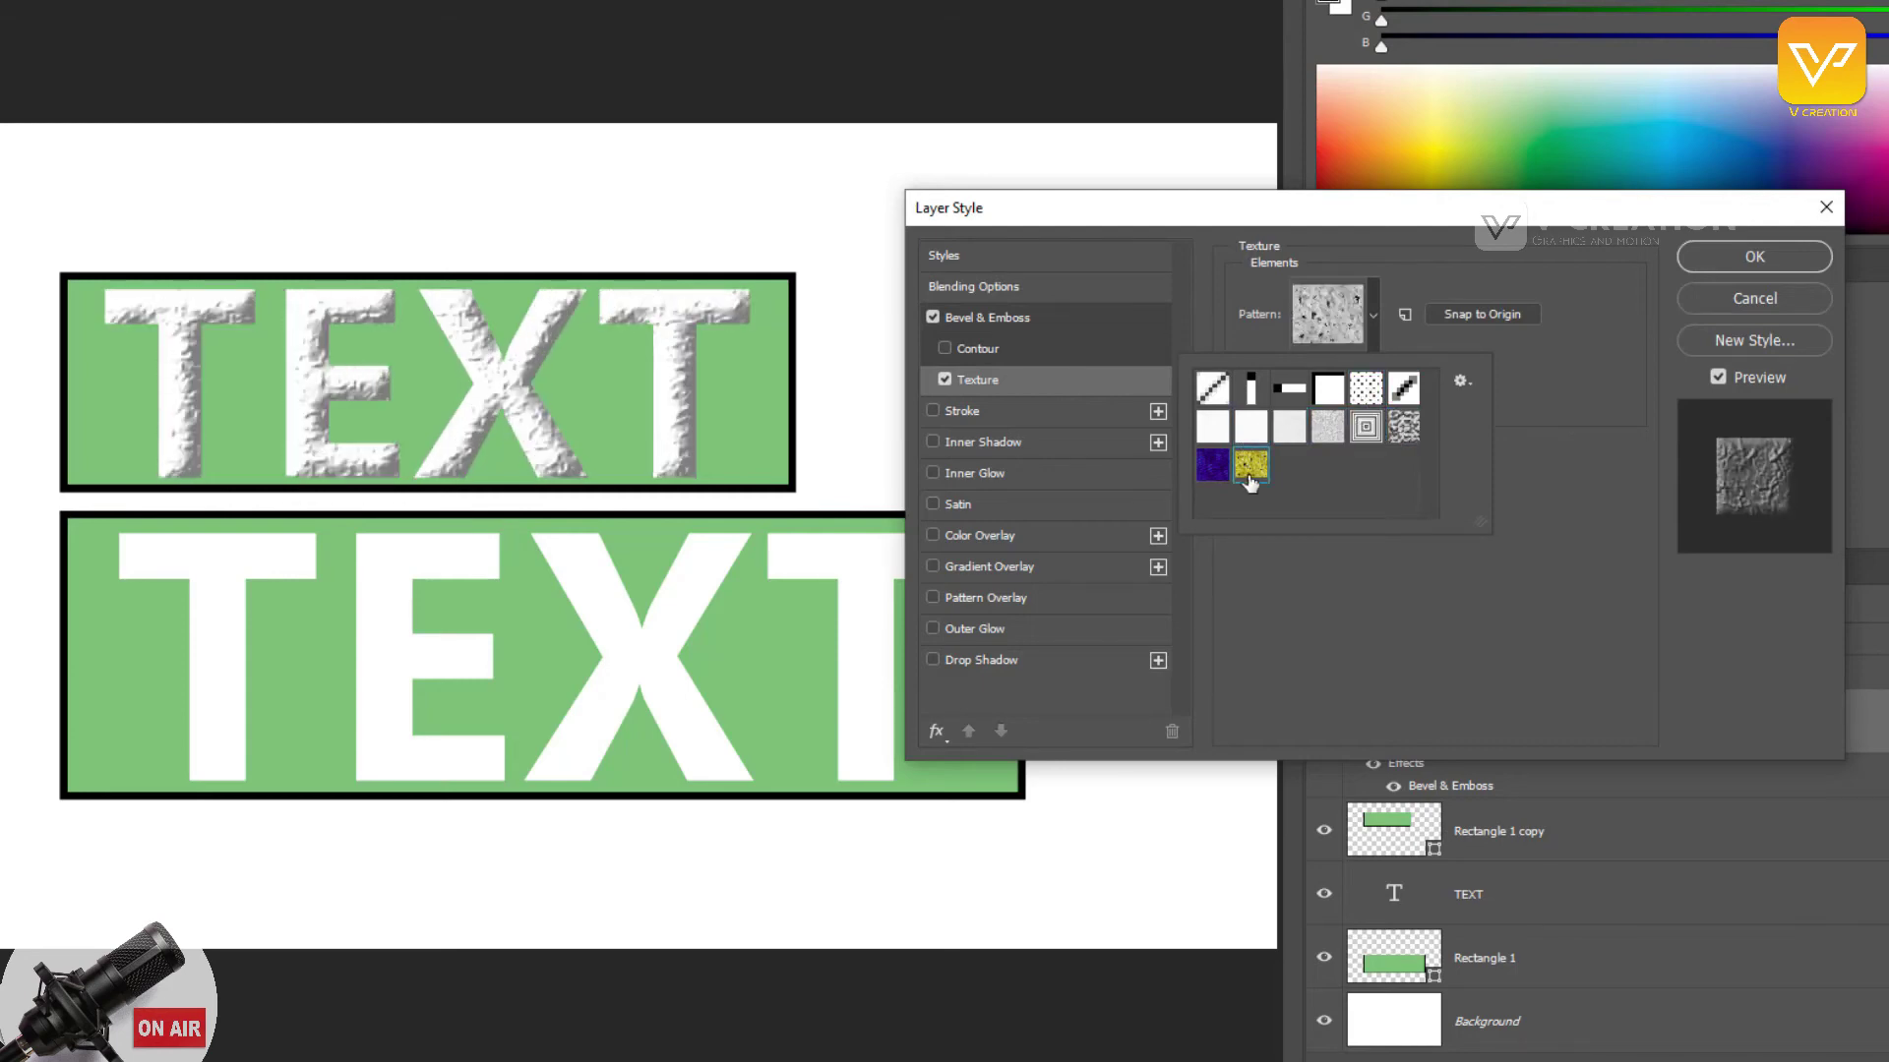
left_click(1220, 472)
left_click(1213, 389)
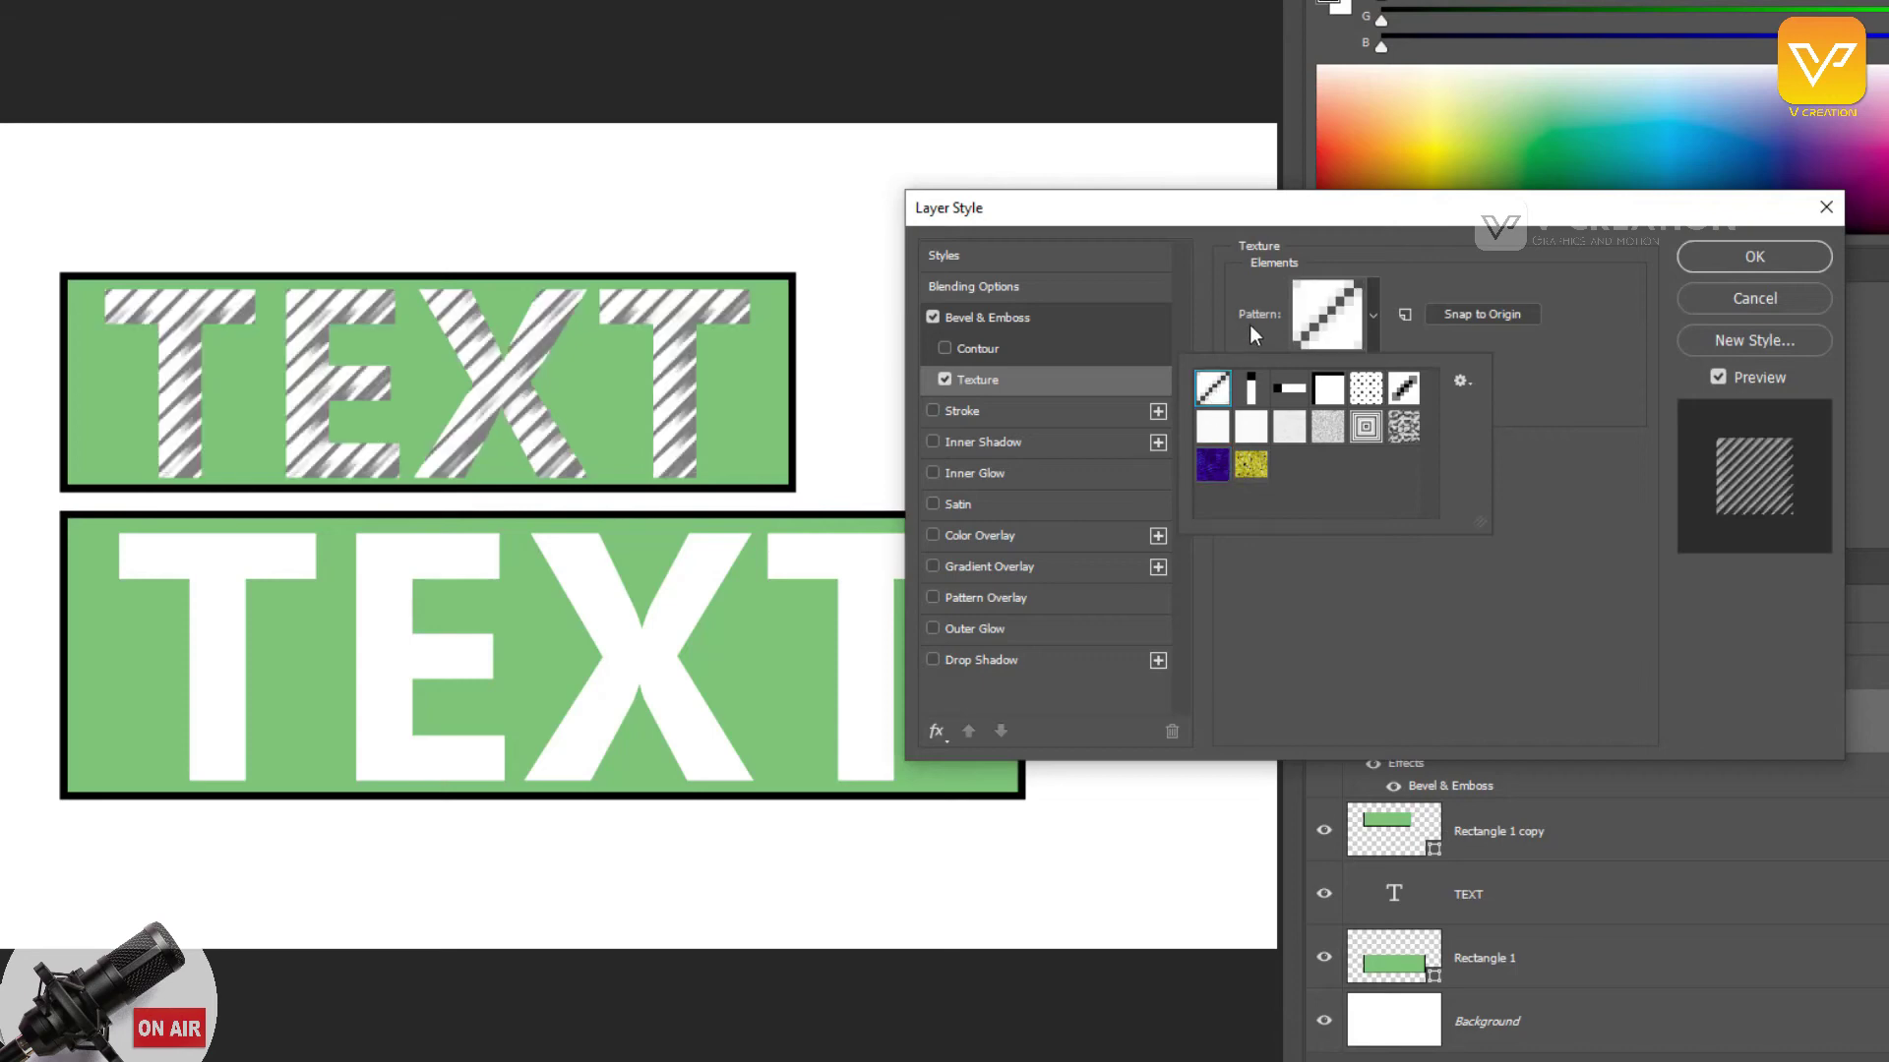
Step: Try different scales for the texture pattern and turn off the Bevel & Emboss effect
left_click(1373, 317)
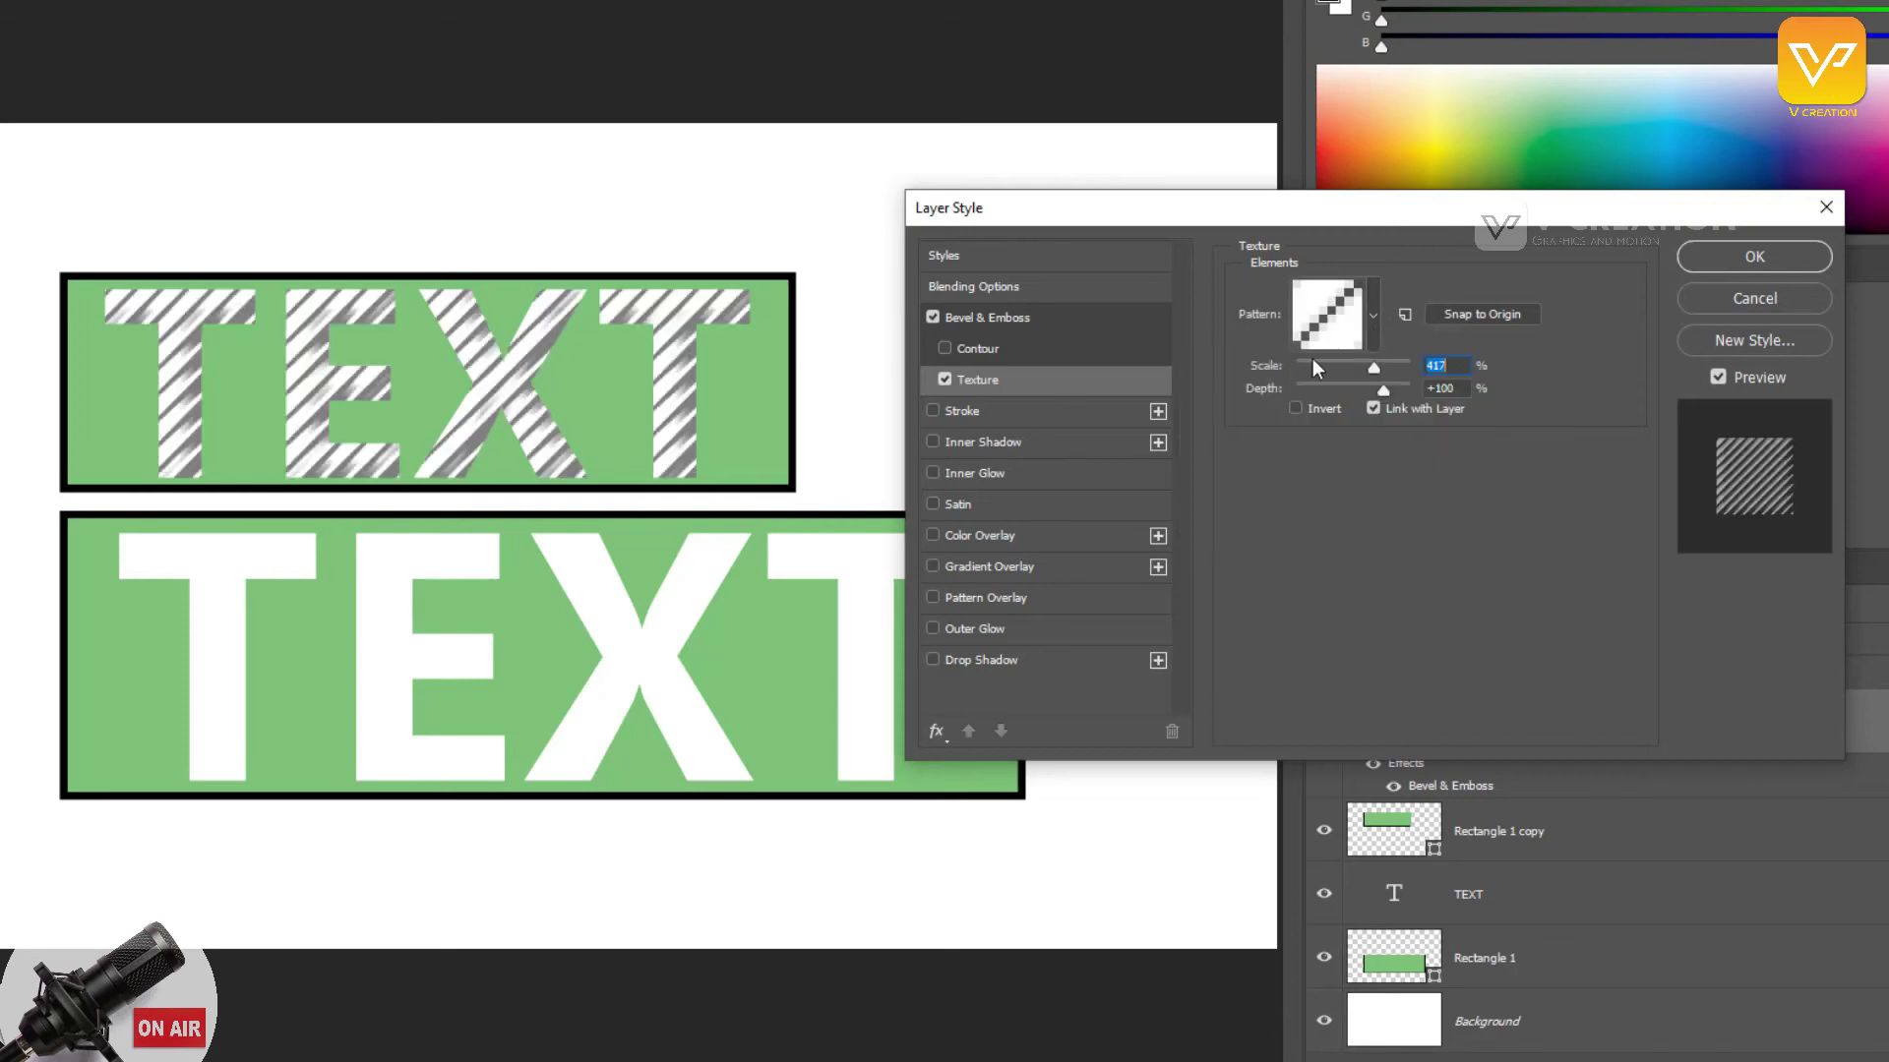
left_click_drag(1311, 367, 1349, 374)
left_click(1373, 317)
left_click(933, 317)
left_click(933, 317)
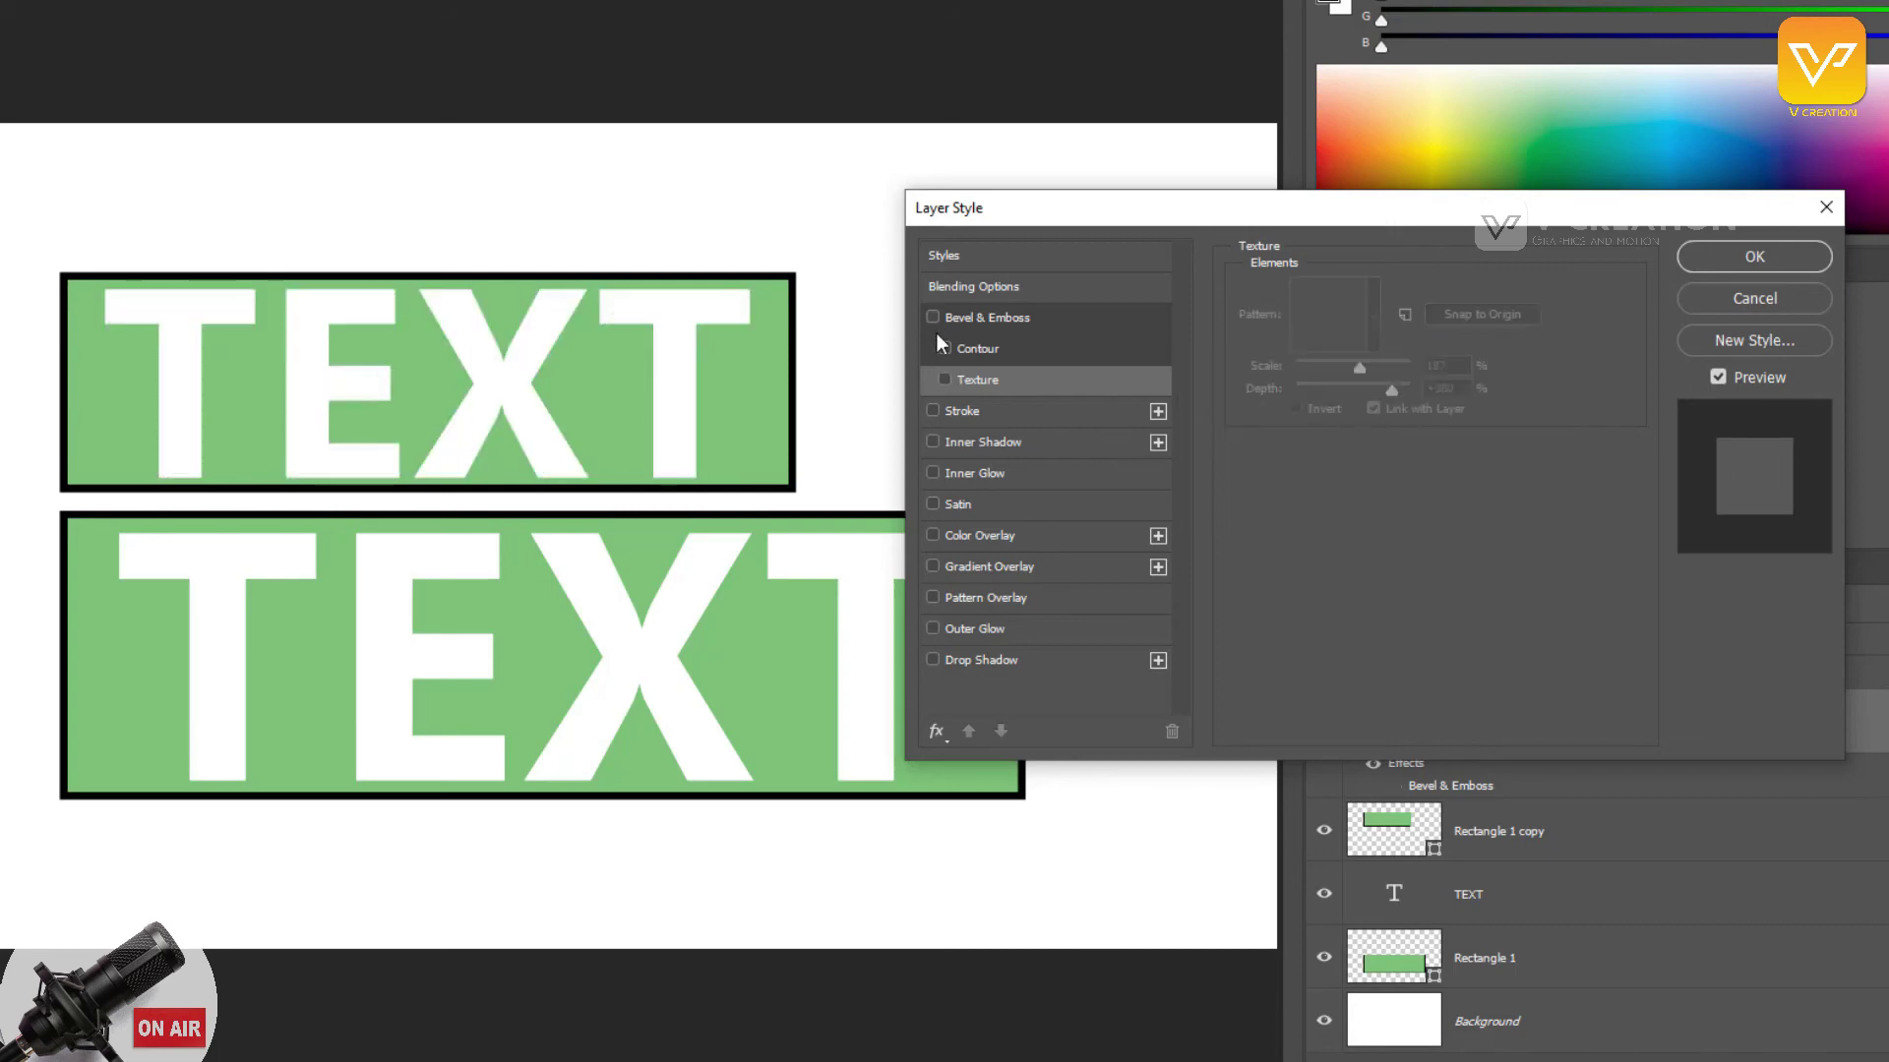
Step: Turn on the Stroke effect for the TEXT copy layer, switching it off and on to compare the outline
left_click(1049, 418)
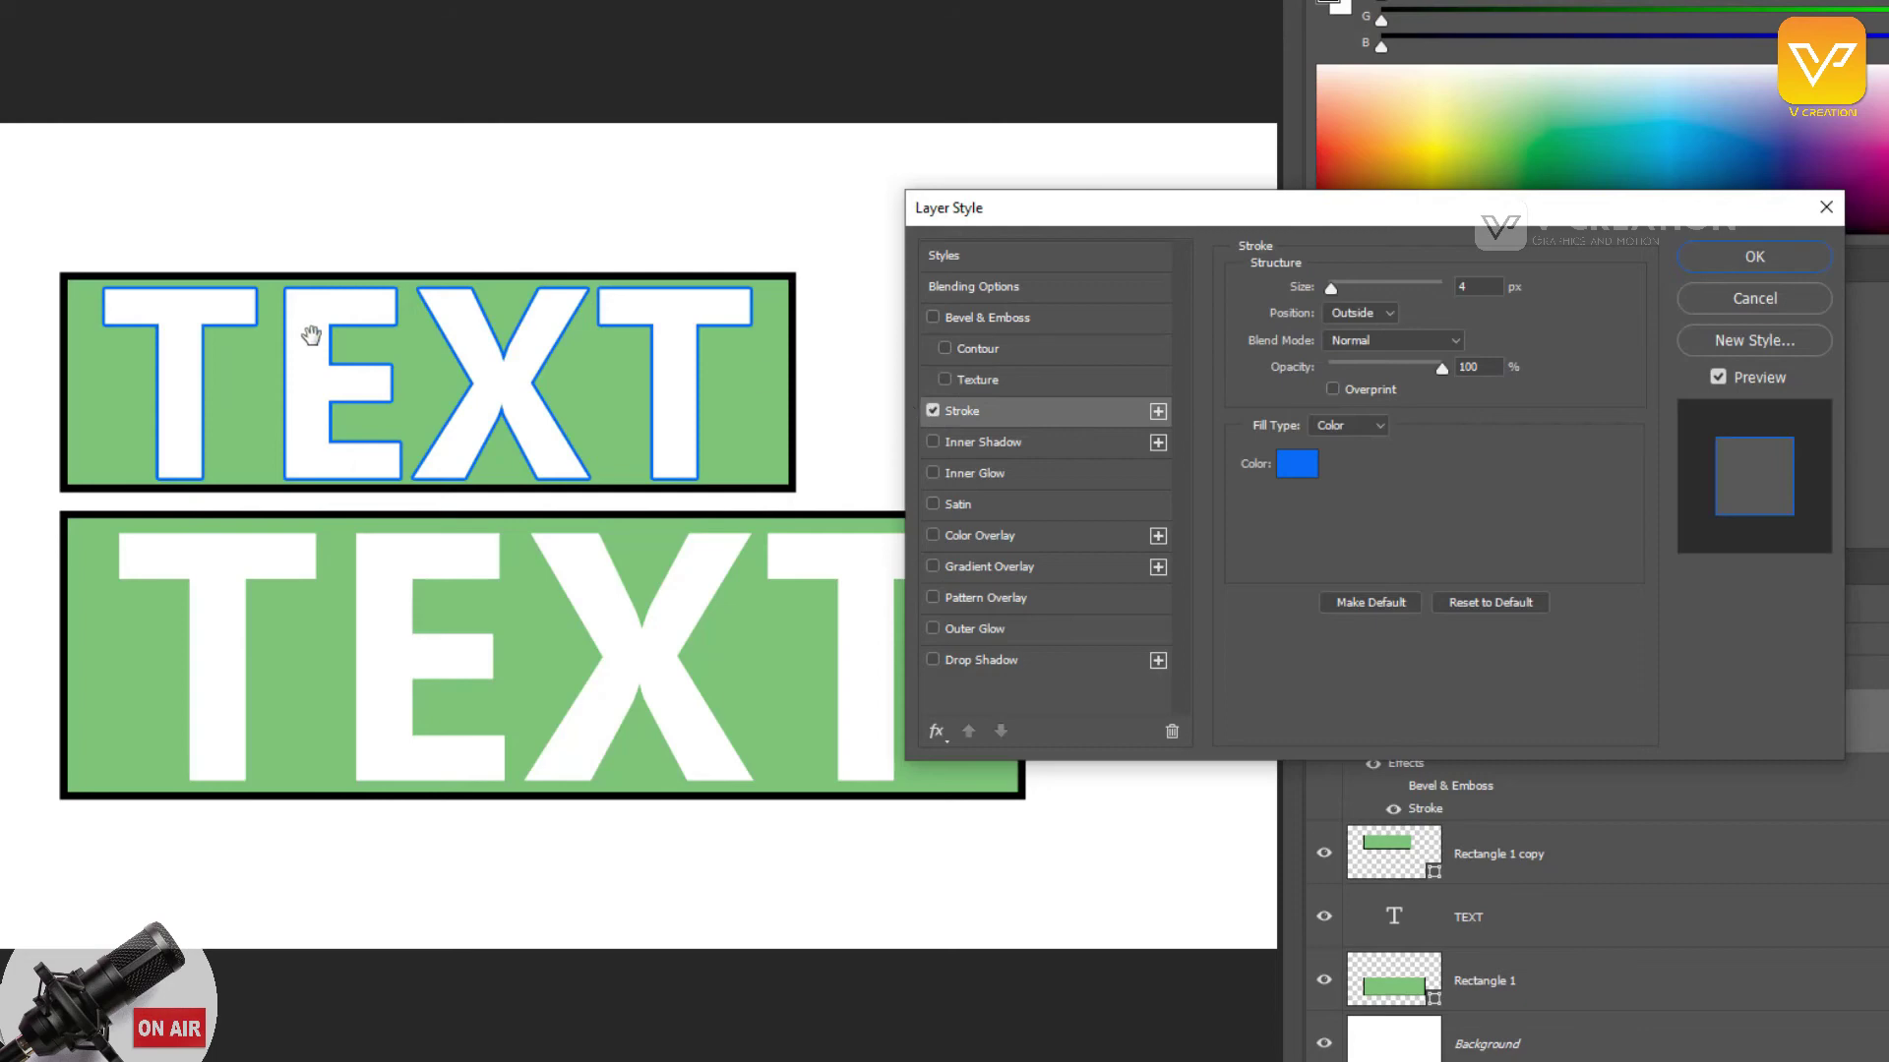
left_click(933, 411)
left_click(934, 411)
left_click(941, 414)
Step: Try light and dark blue stroke colours, sample the banner's green and set the stroke to a more saturated green
left_click(1294, 468)
left_click(1243, 514)
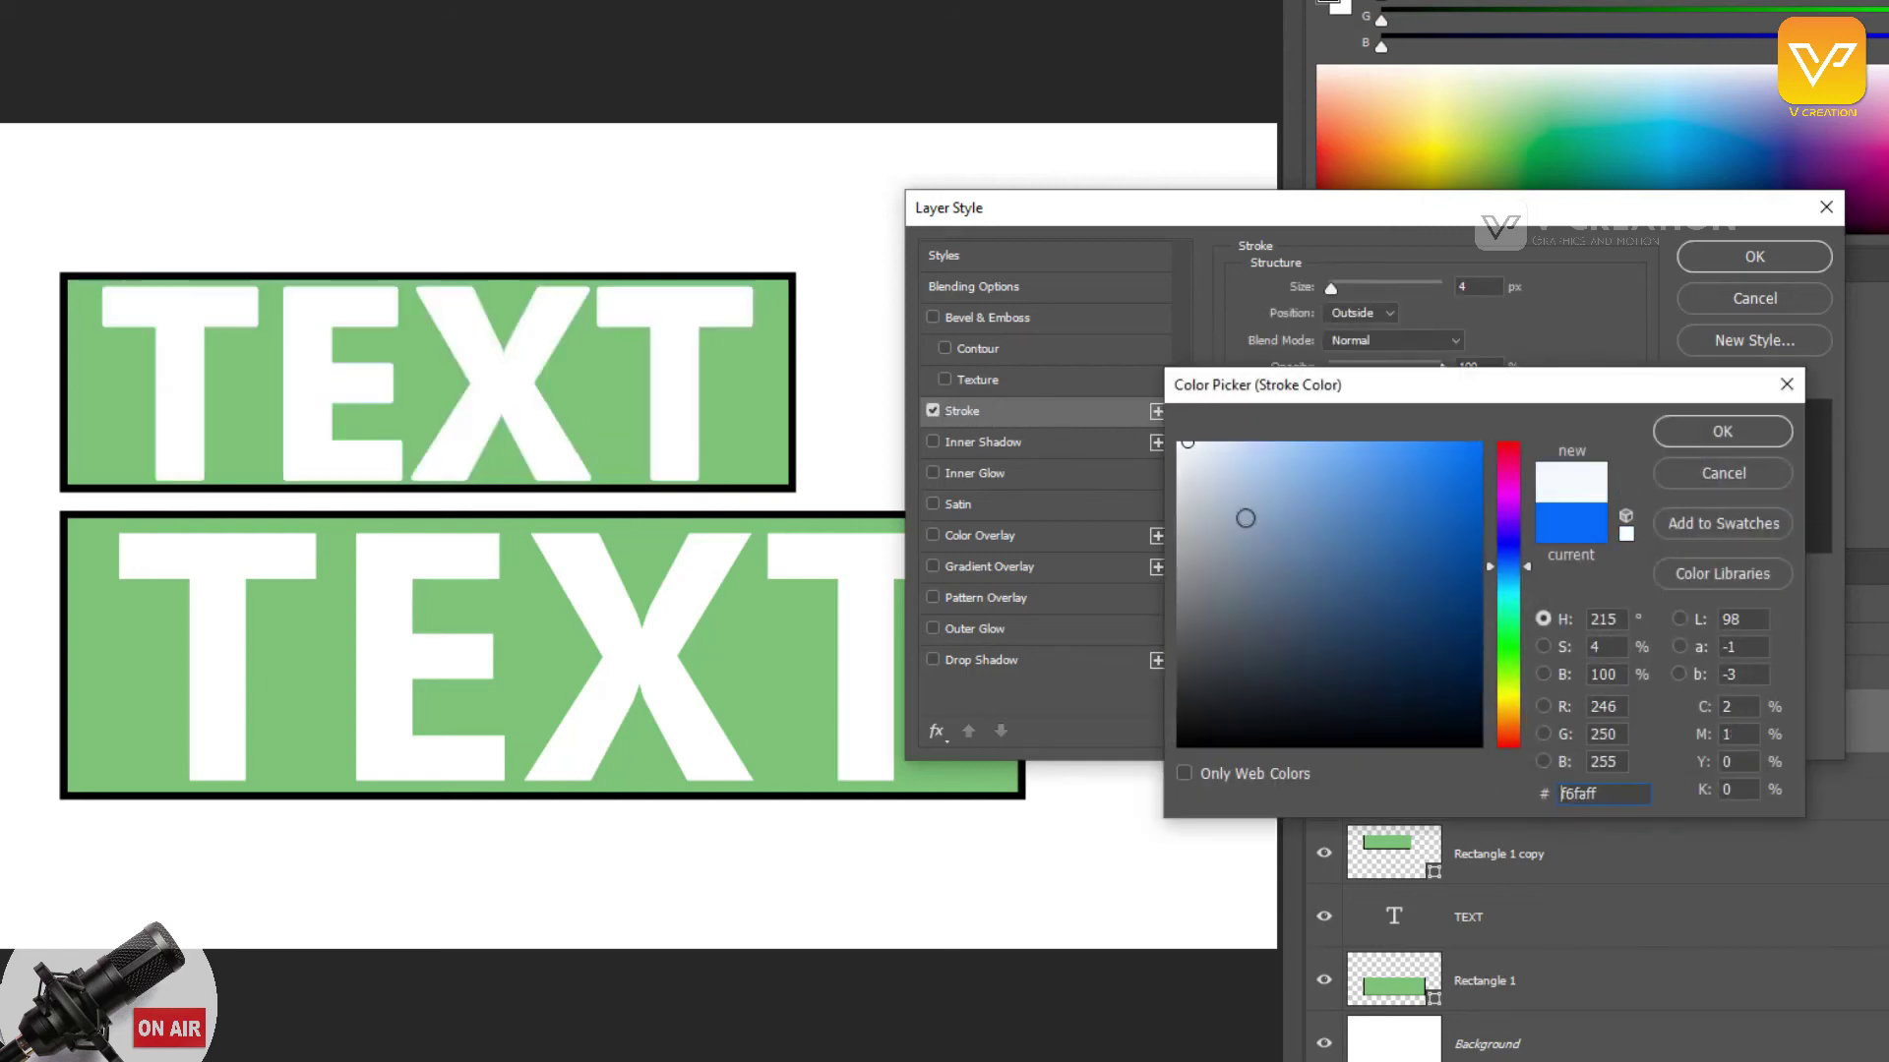
left_click(1297, 736)
left_click(1480, 679)
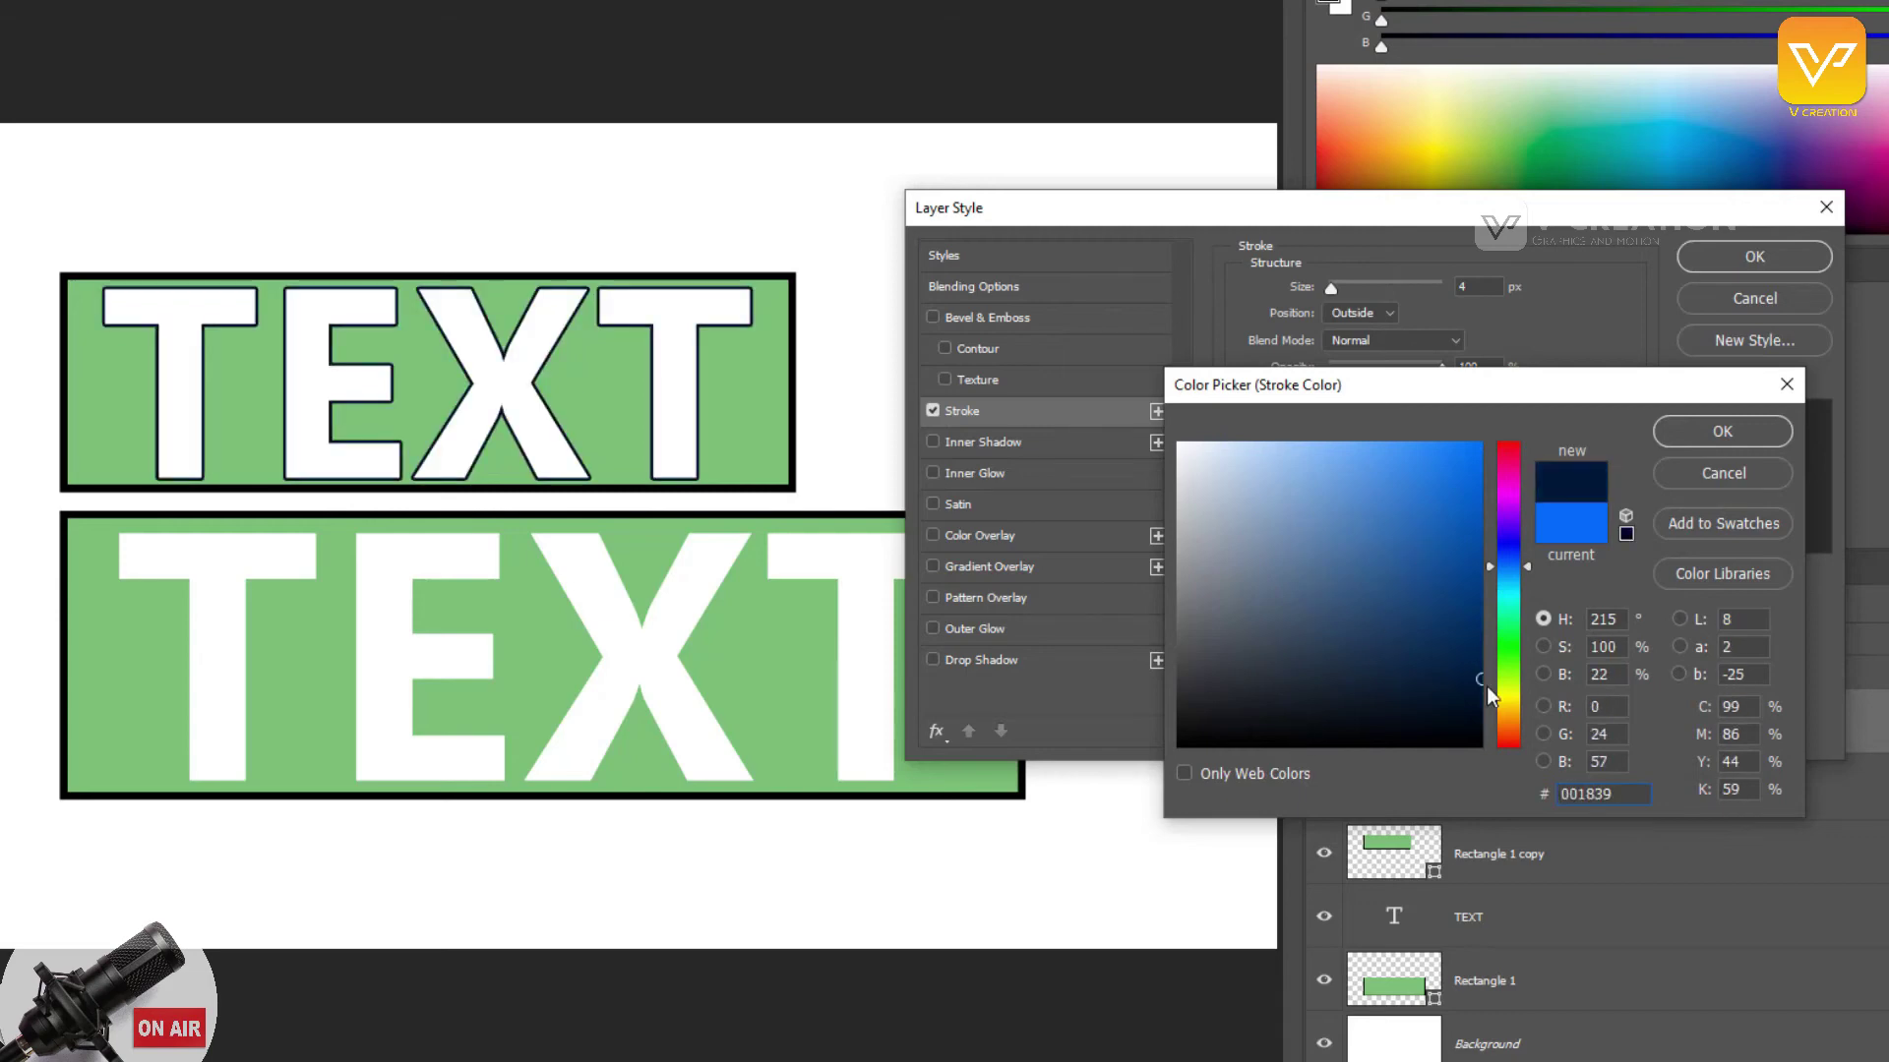
left_click(1508, 620)
left_click(749, 401)
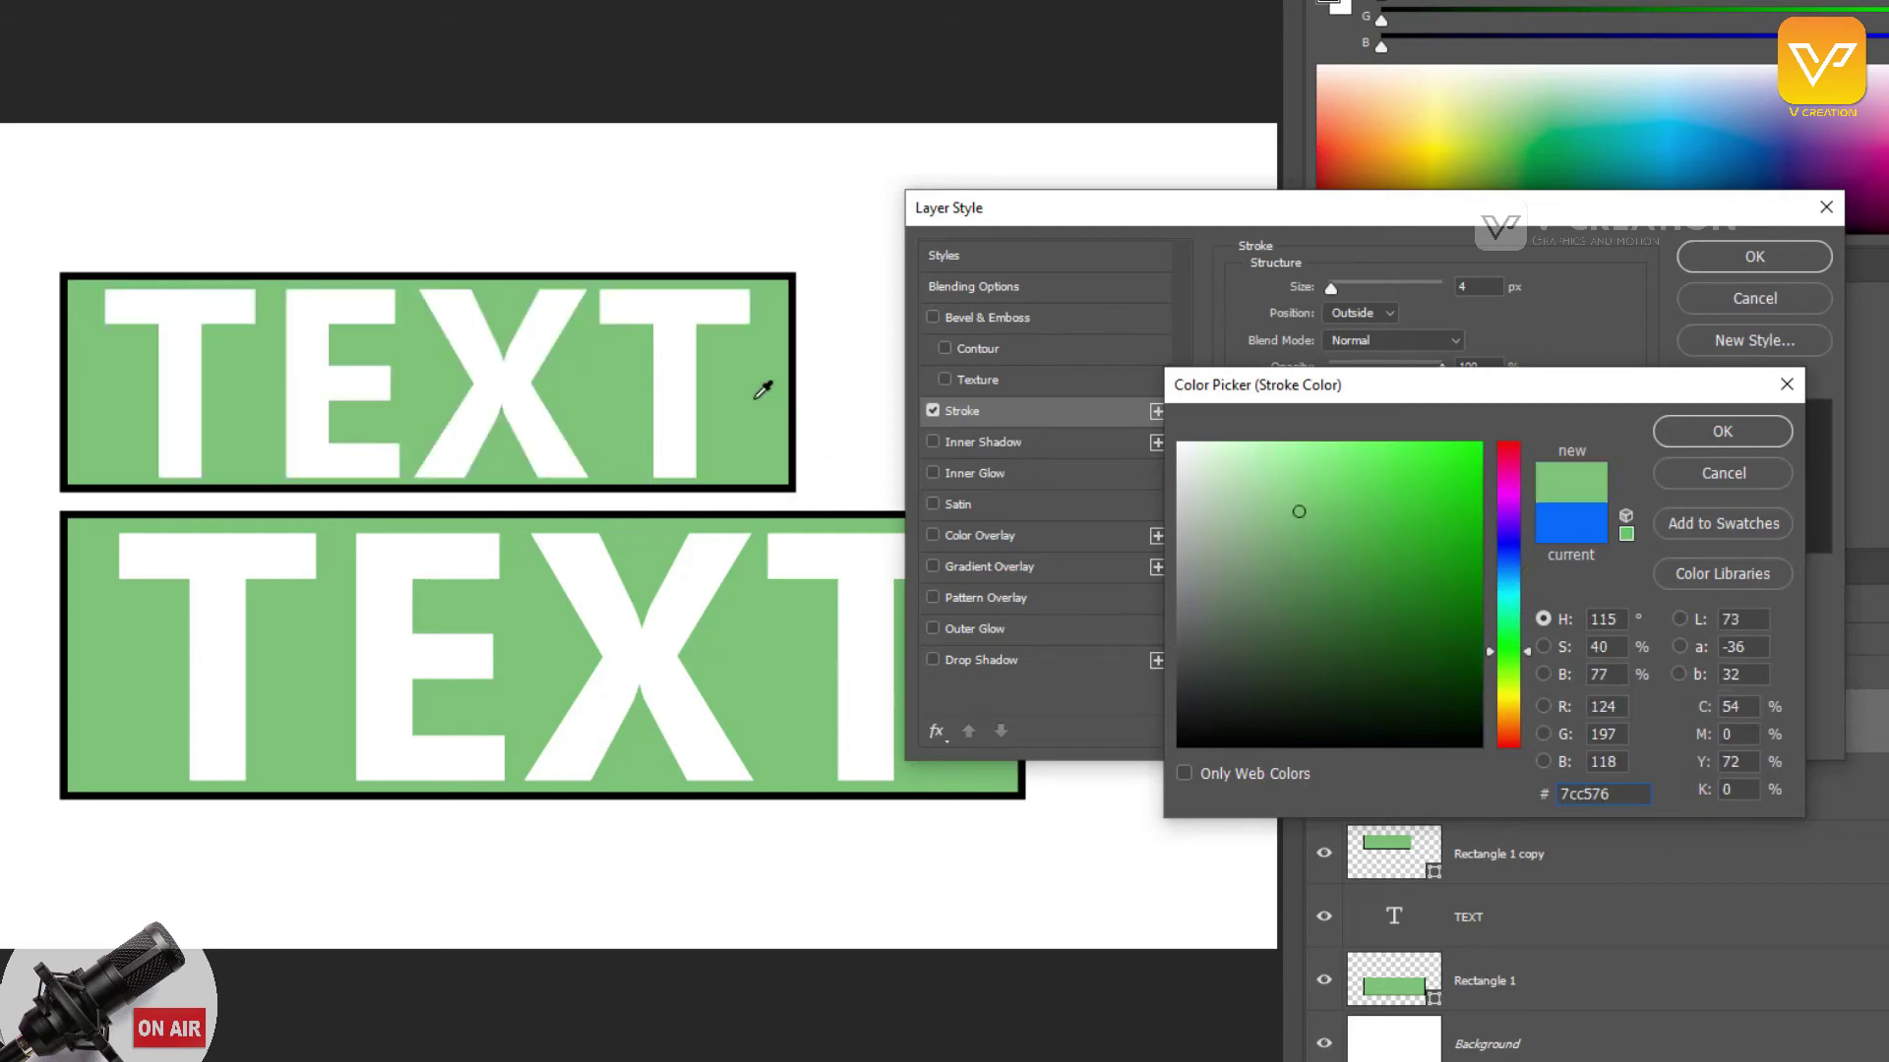
mouse_move(1318, 514)
left_mouse_down()
mouse_move(1344, 519)
mouse_move(1370, 567)
mouse_move(1361, 523)
left_mouse_up()
left_click(1722, 430)
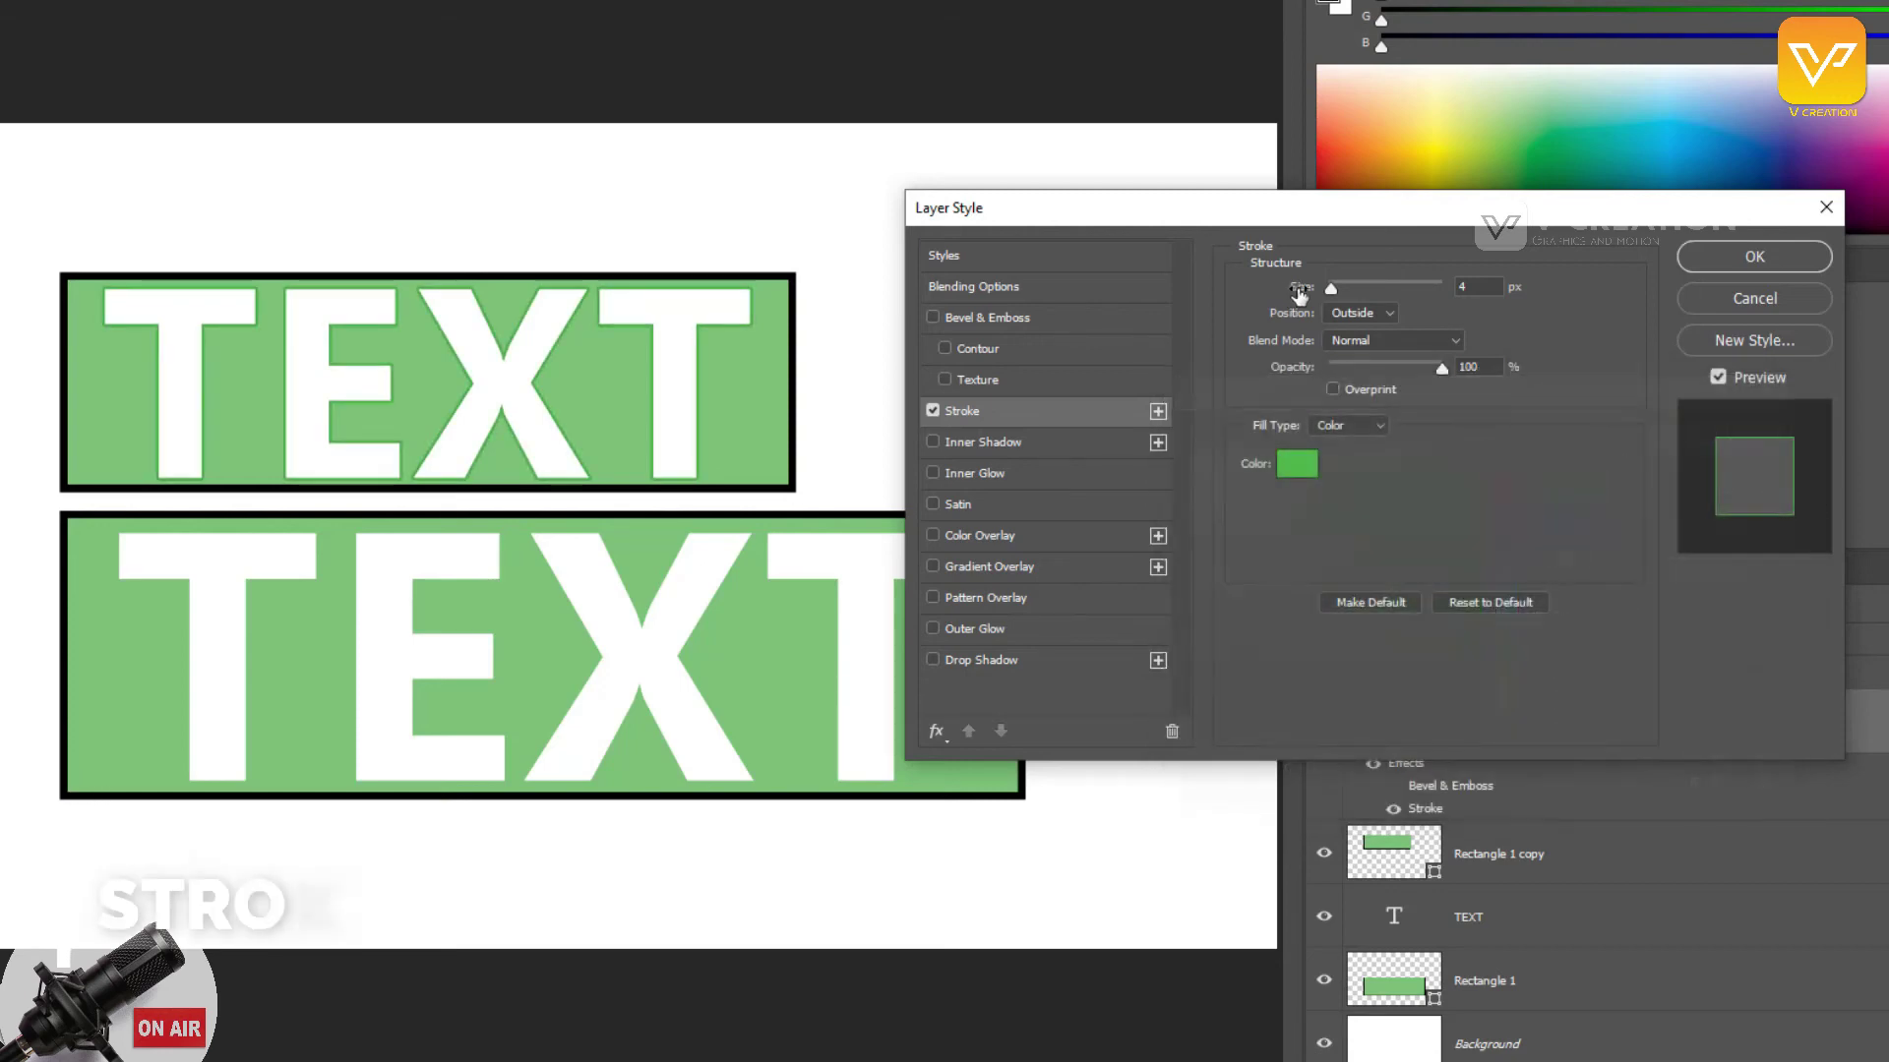
Step: Try stroke sizes of 10 and 6 px with 46% opacity, and switch the stroke position to Center and back to Outside
left_click_drag(1331, 287, 1340, 289)
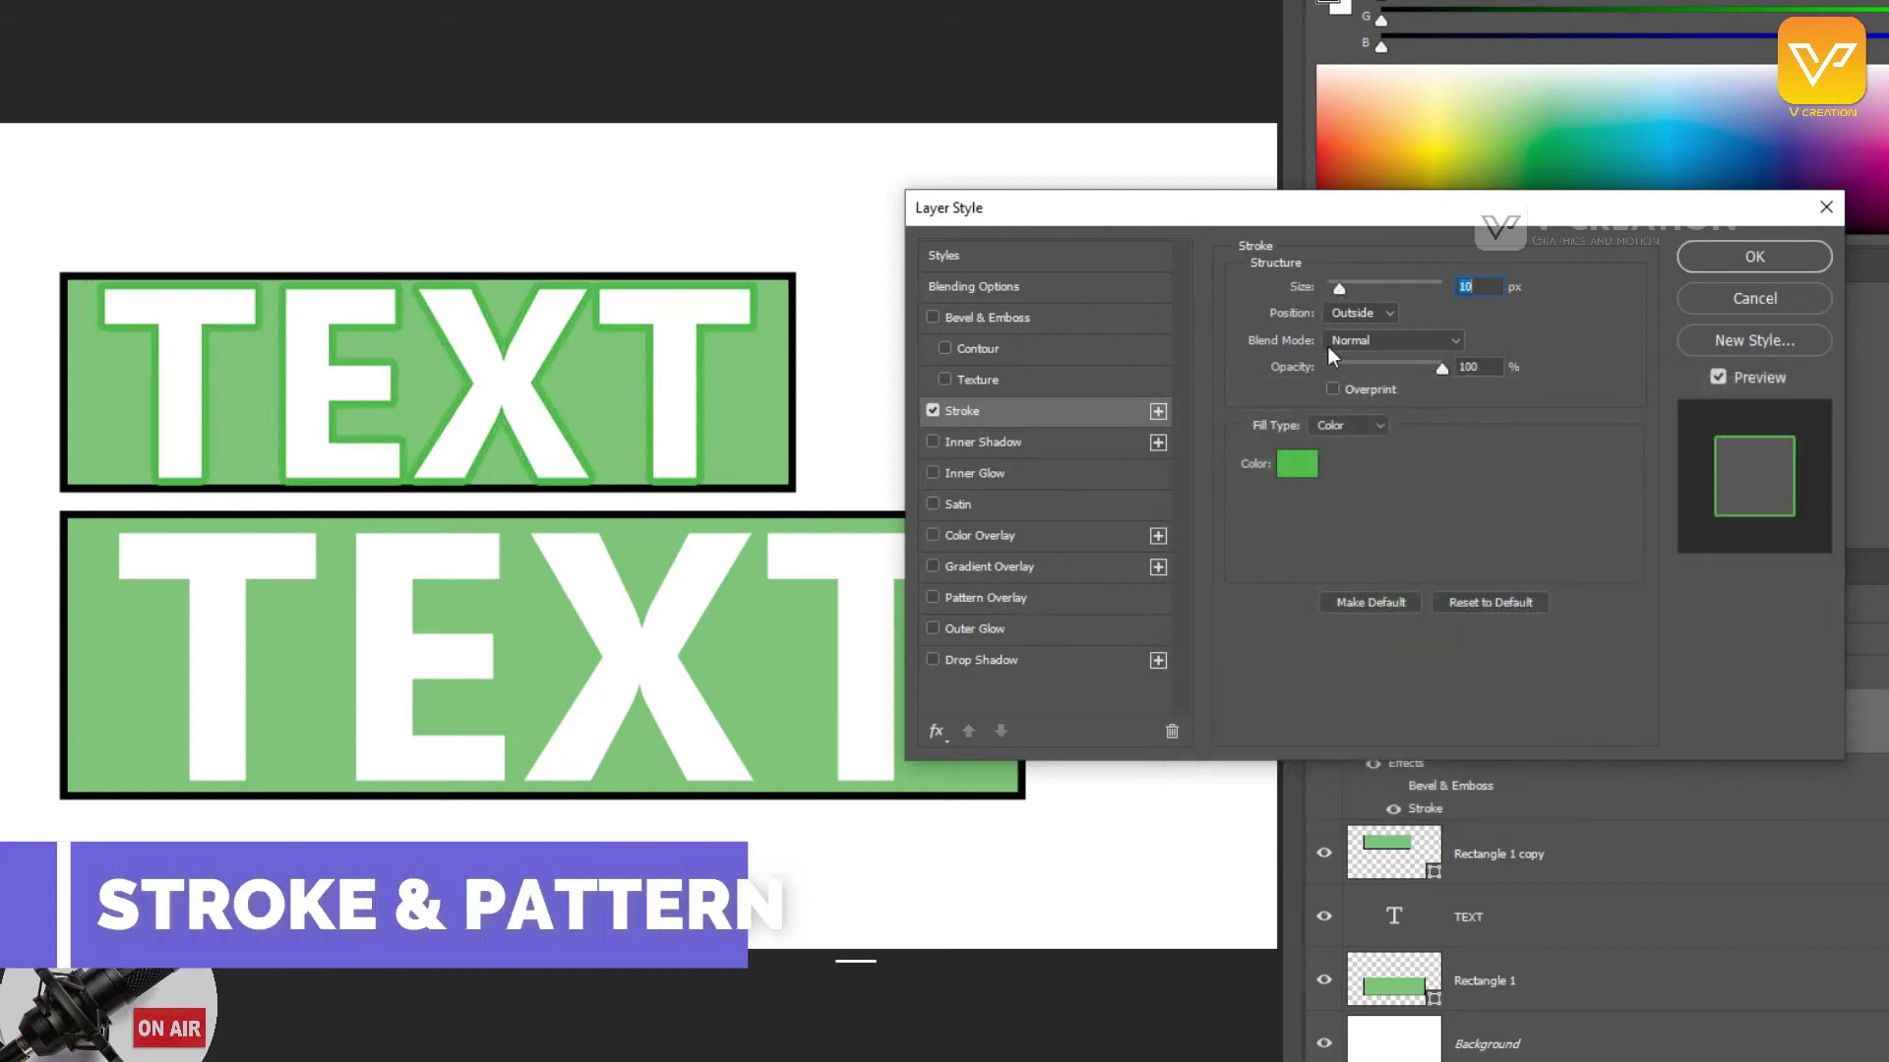
mouse_move(1434, 368)
left_mouse_down()
mouse_move(1364, 376)
mouse_move(1379, 375)
left_mouse_up()
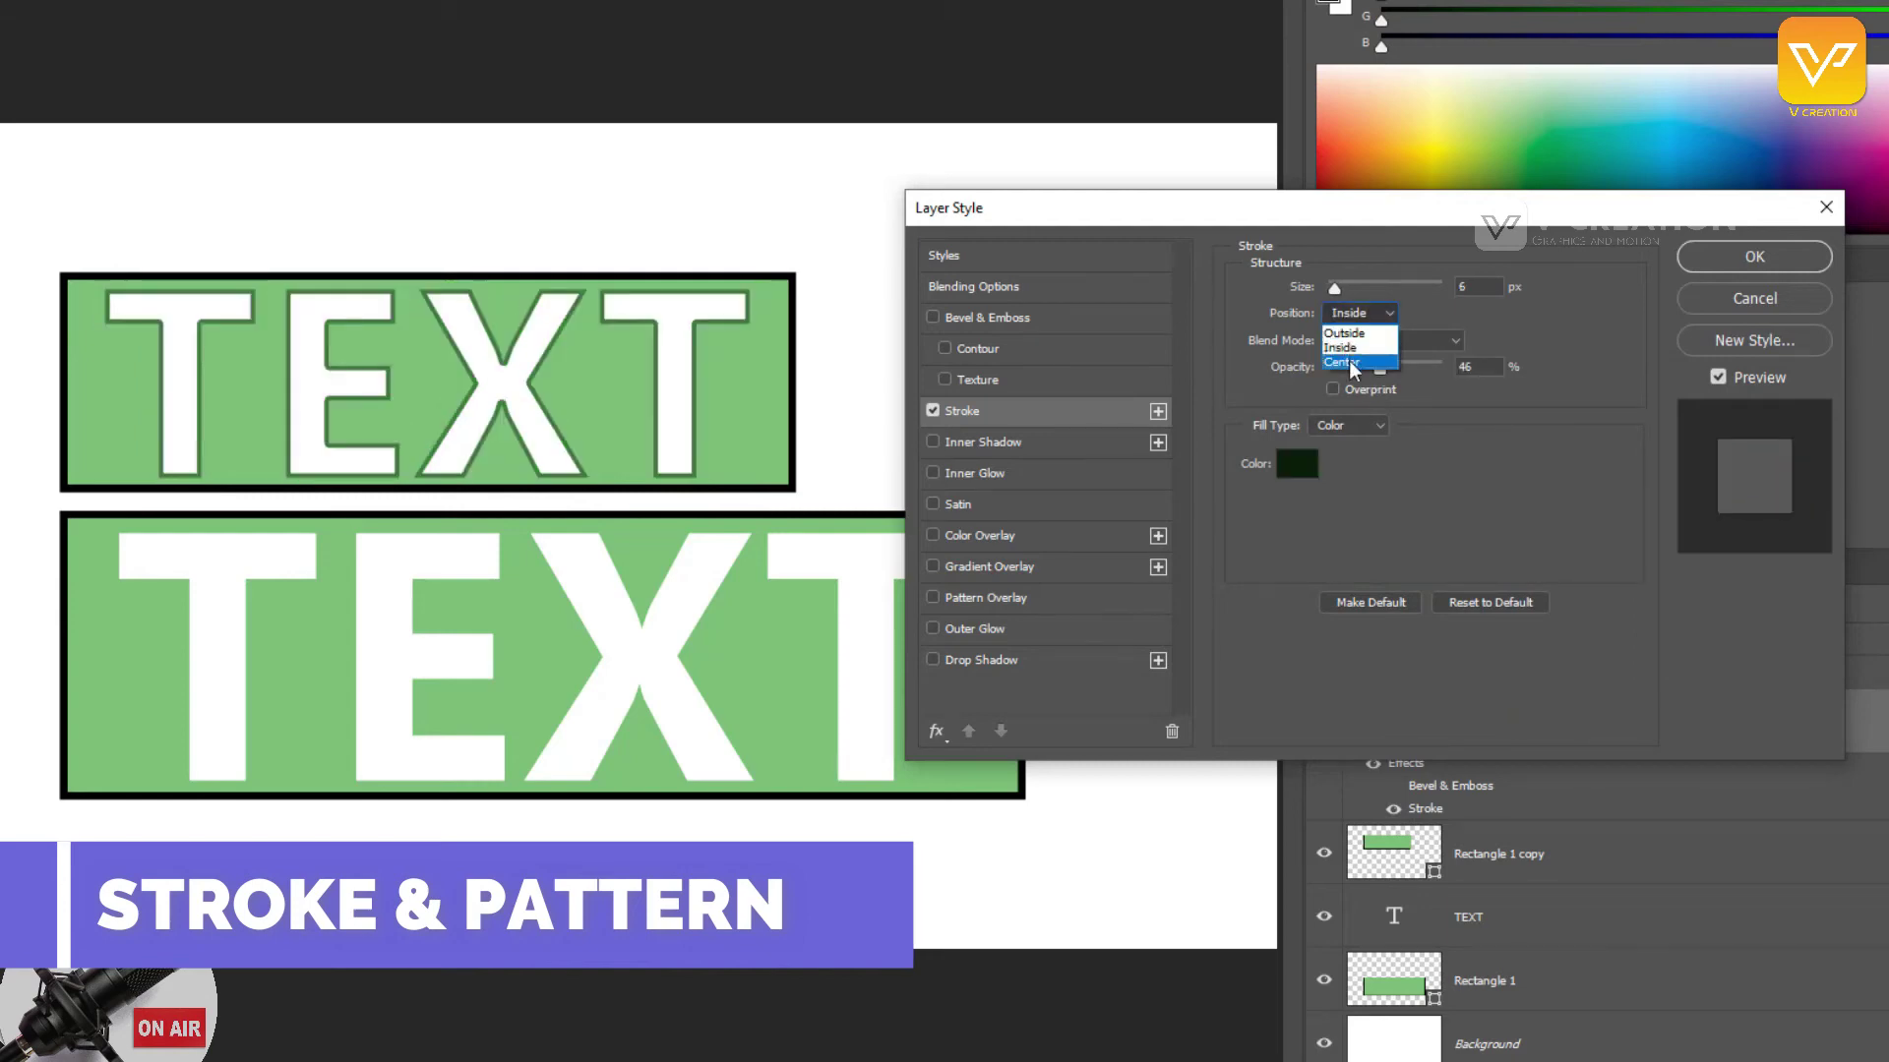
left_click(1350, 366)
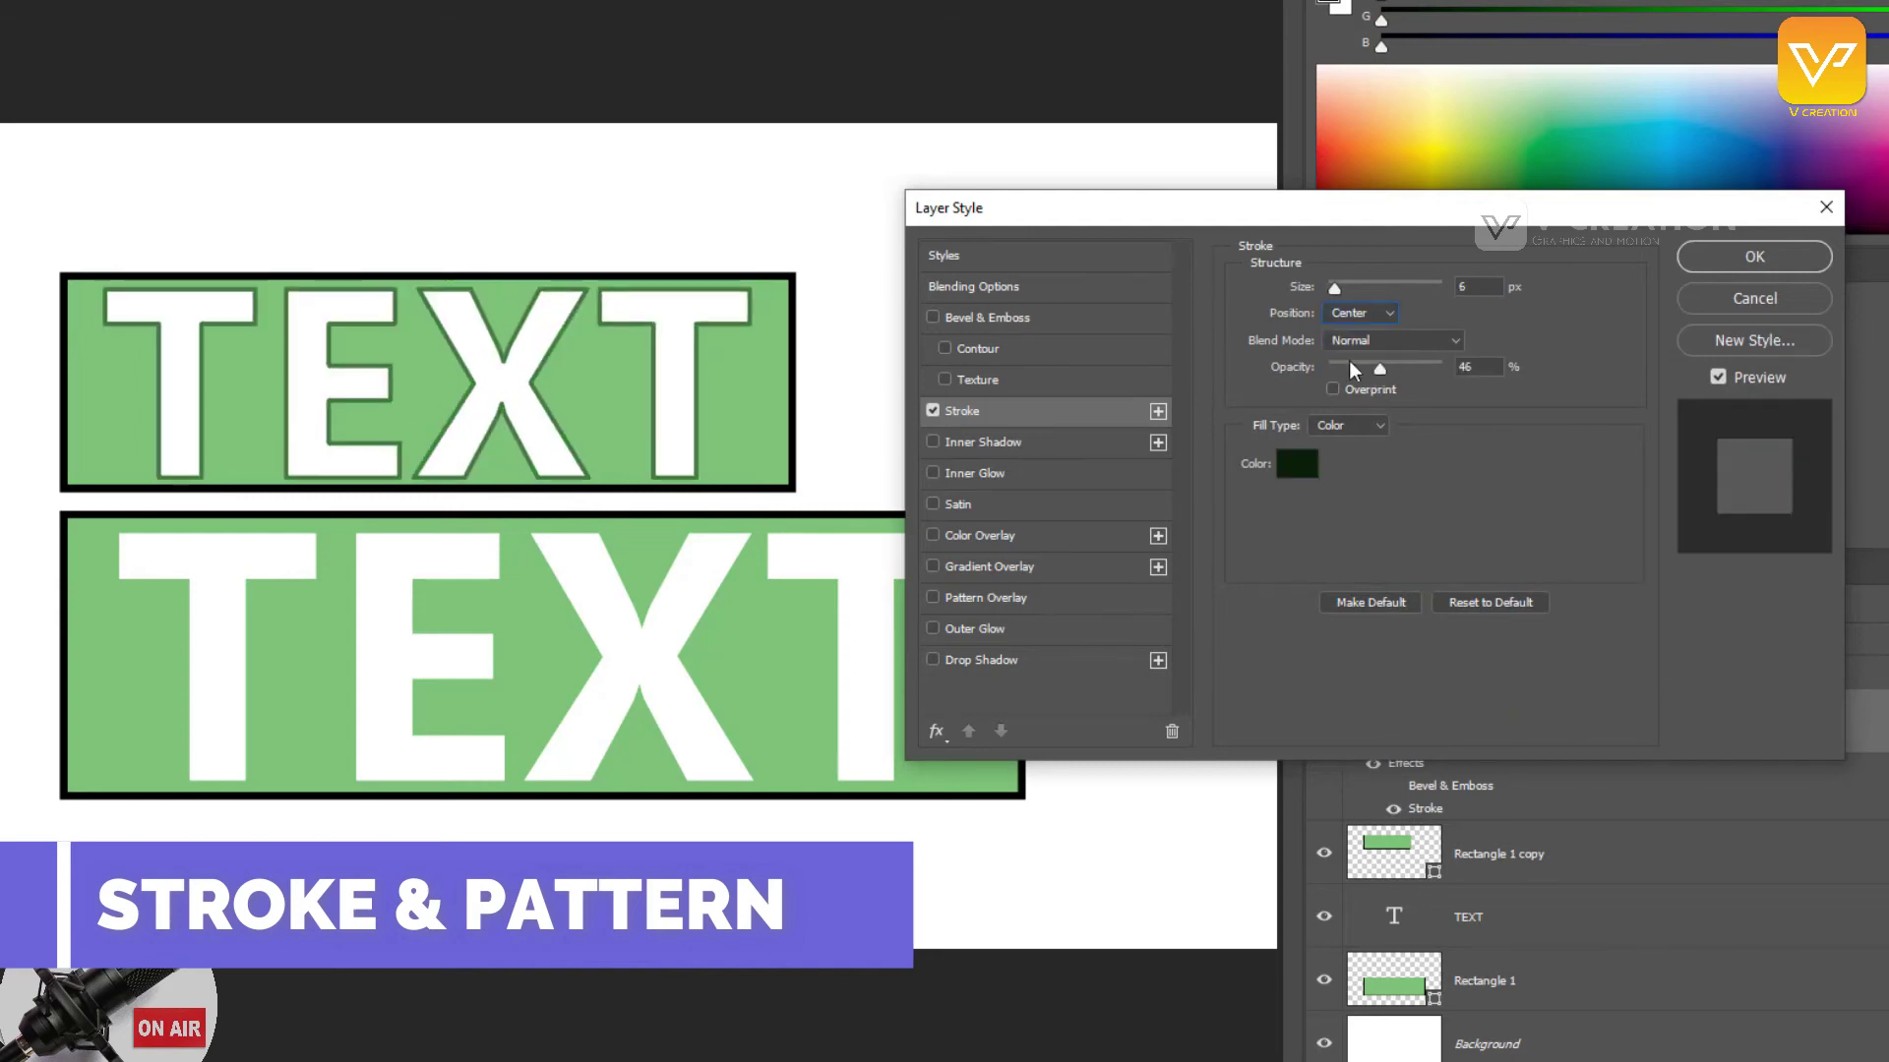
left_click(1352, 325)
left_click(1350, 335)
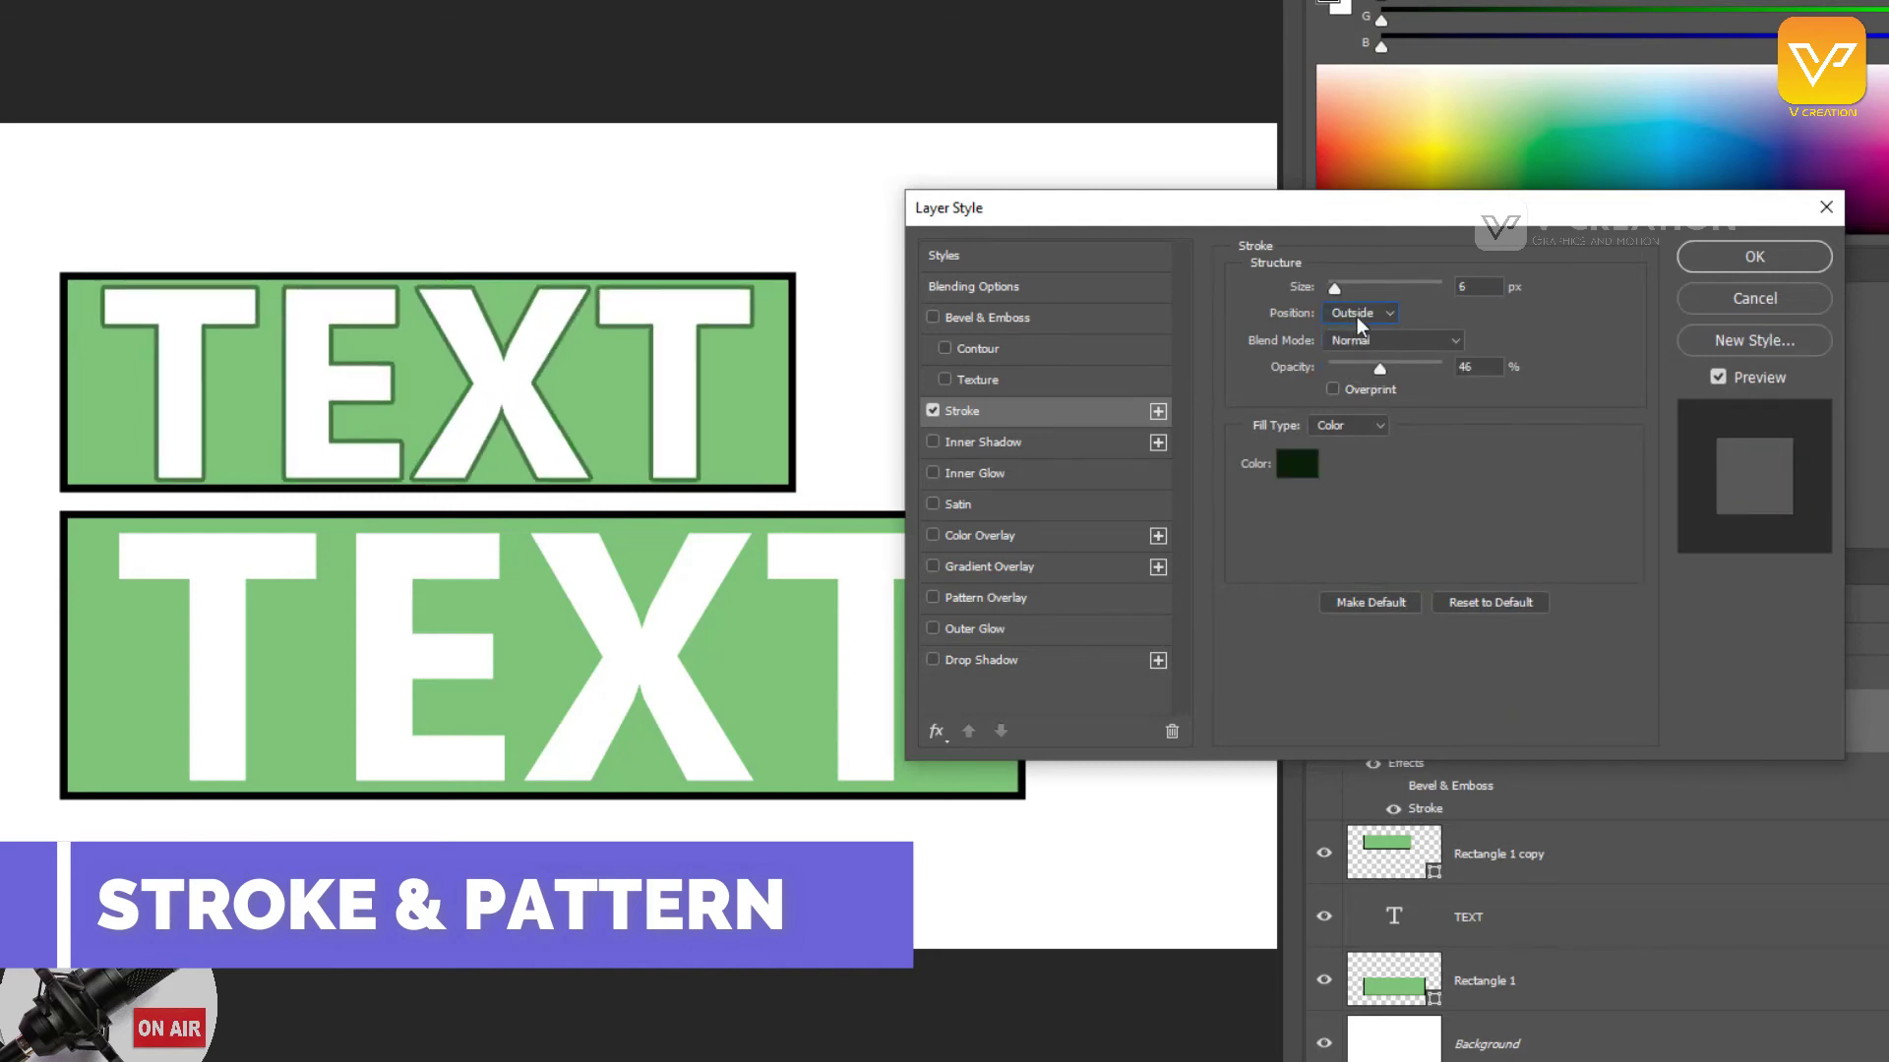
Step: Set the text stroke to 6 px at 100% opacity and change its fill type to Gradient
left_click_drag(1333, 288, 1337, 287)
left_click_drag(1385, 366, 1482, 376)
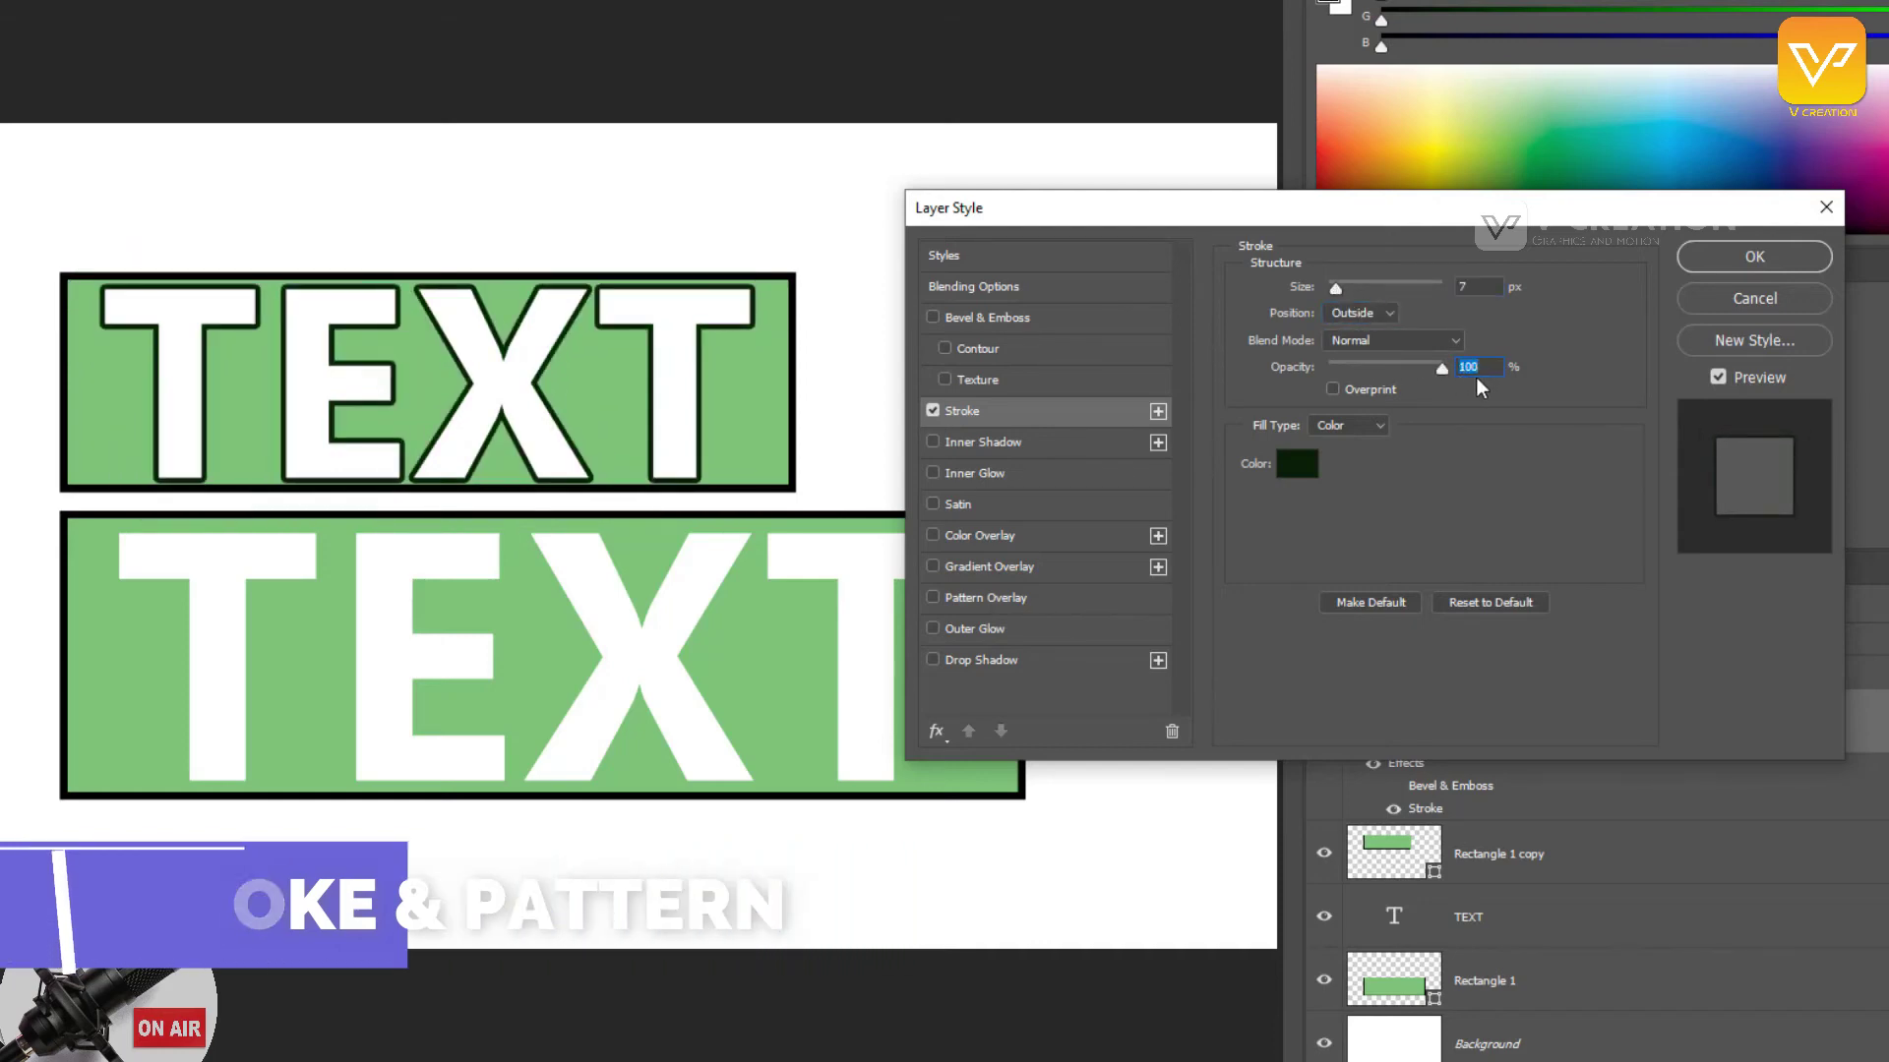
mouse_move(1335, 287)
left_mouse_down()
mouse_move(1358, 288)
mouse_move(1334, 289)
left_mouse_up()
left_click(1348, 425)
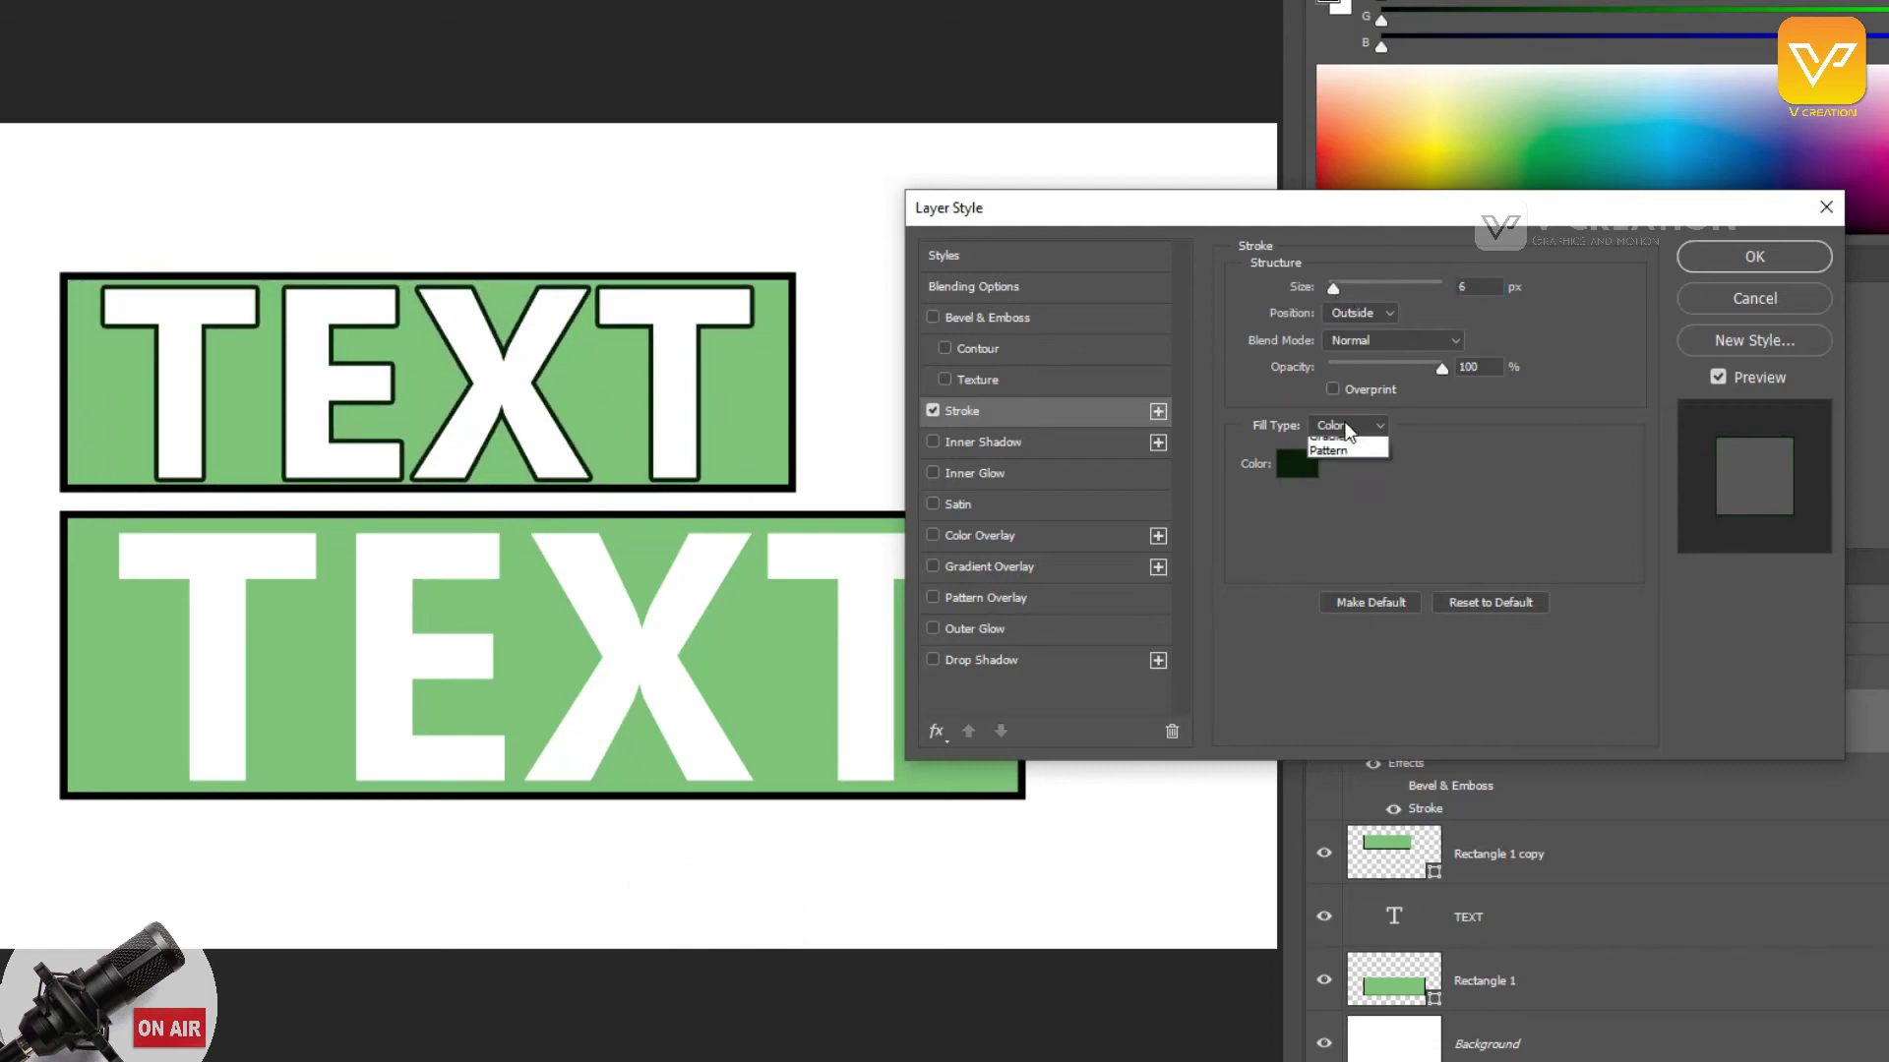
left_click(1345, 455)
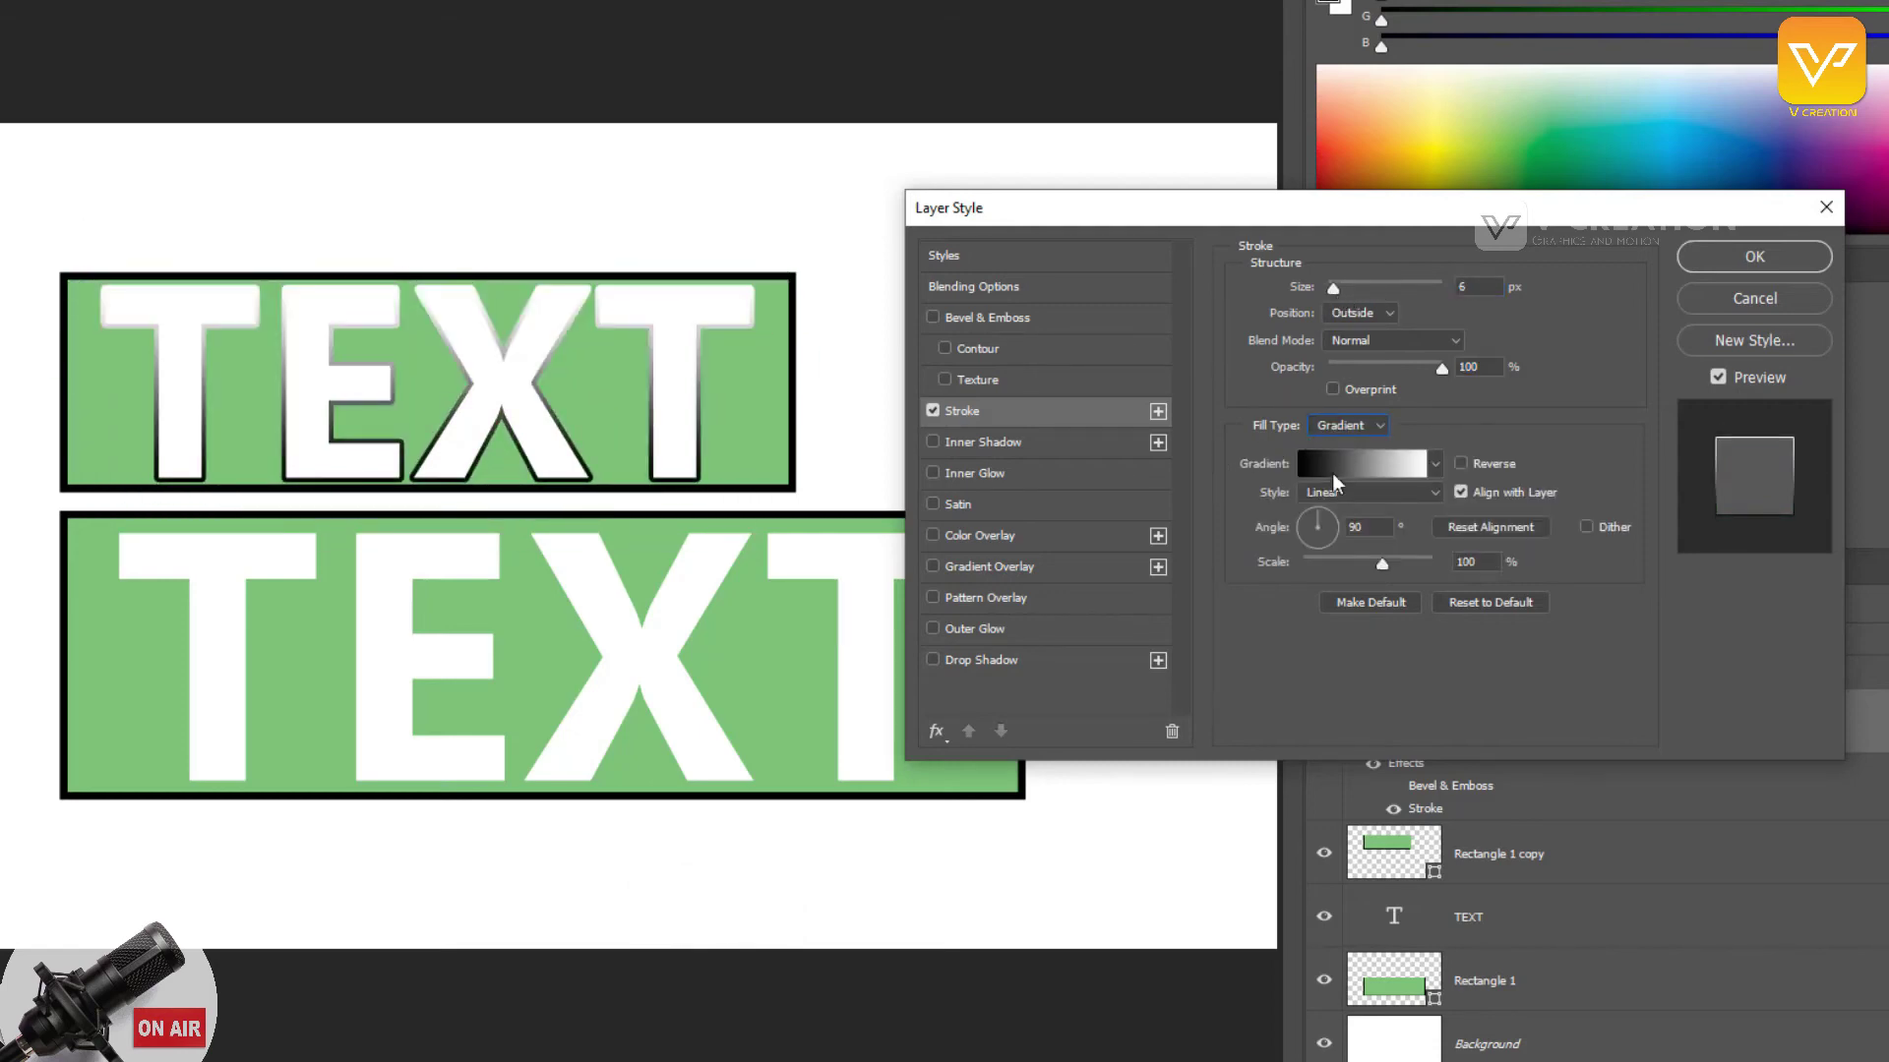
Step: Add a red (#ff0000) color stop at 50% in the text stroke's gradient
left_click(1365, 466)
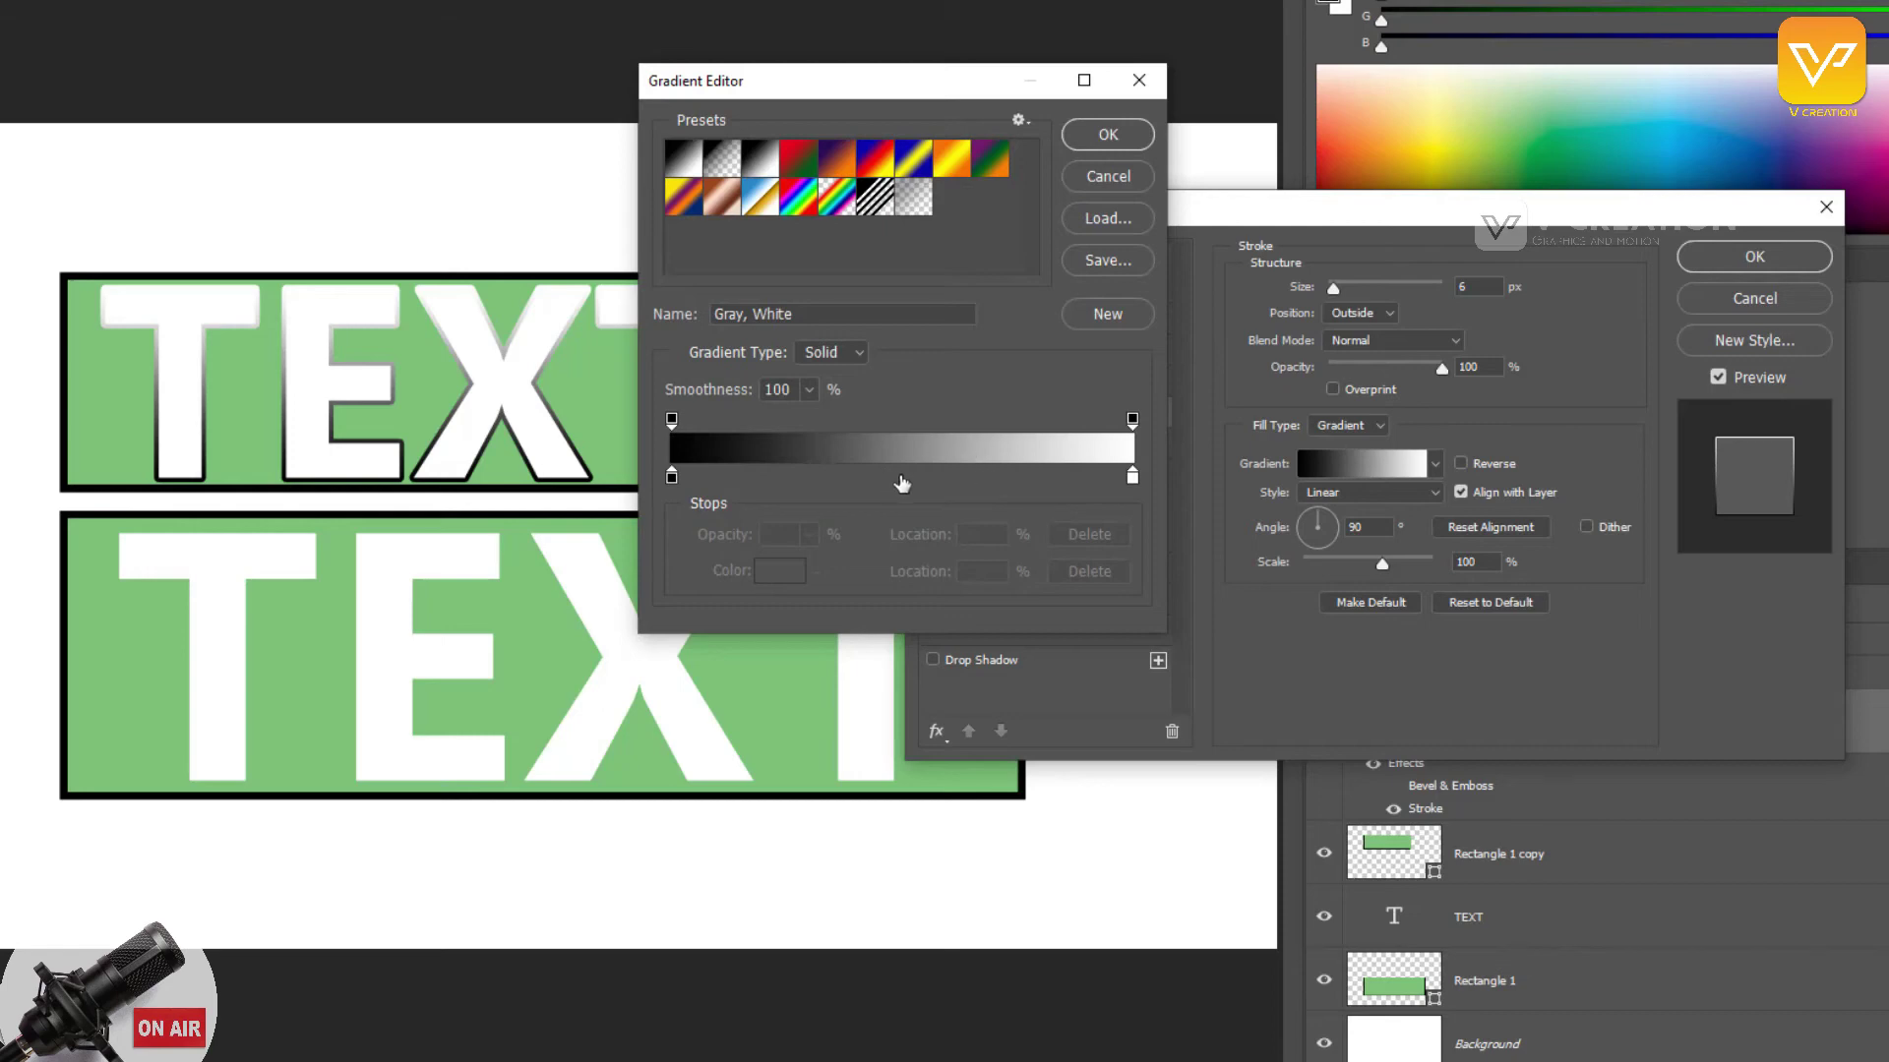
left_click(902, 479)
left_click(800, 571)
left_click_drag(1371, 492, 1520, 440)
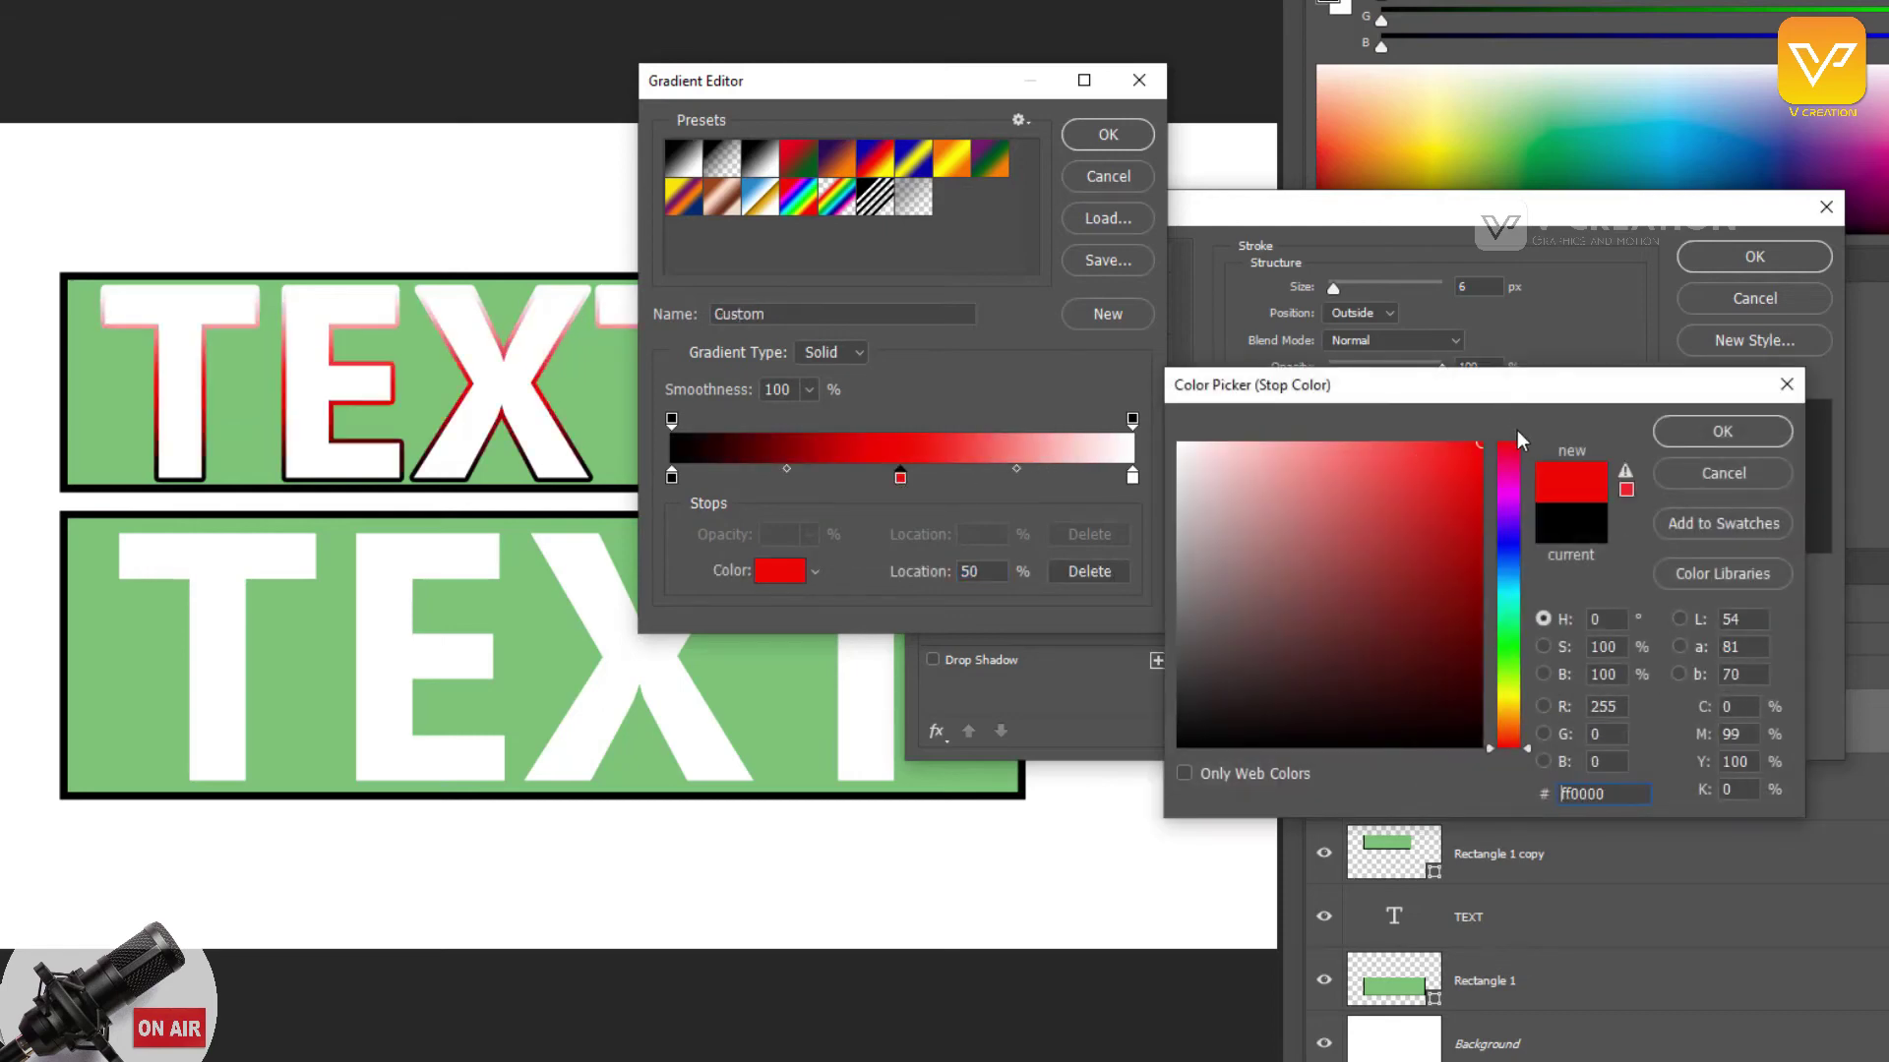
left_click(1724, 435)
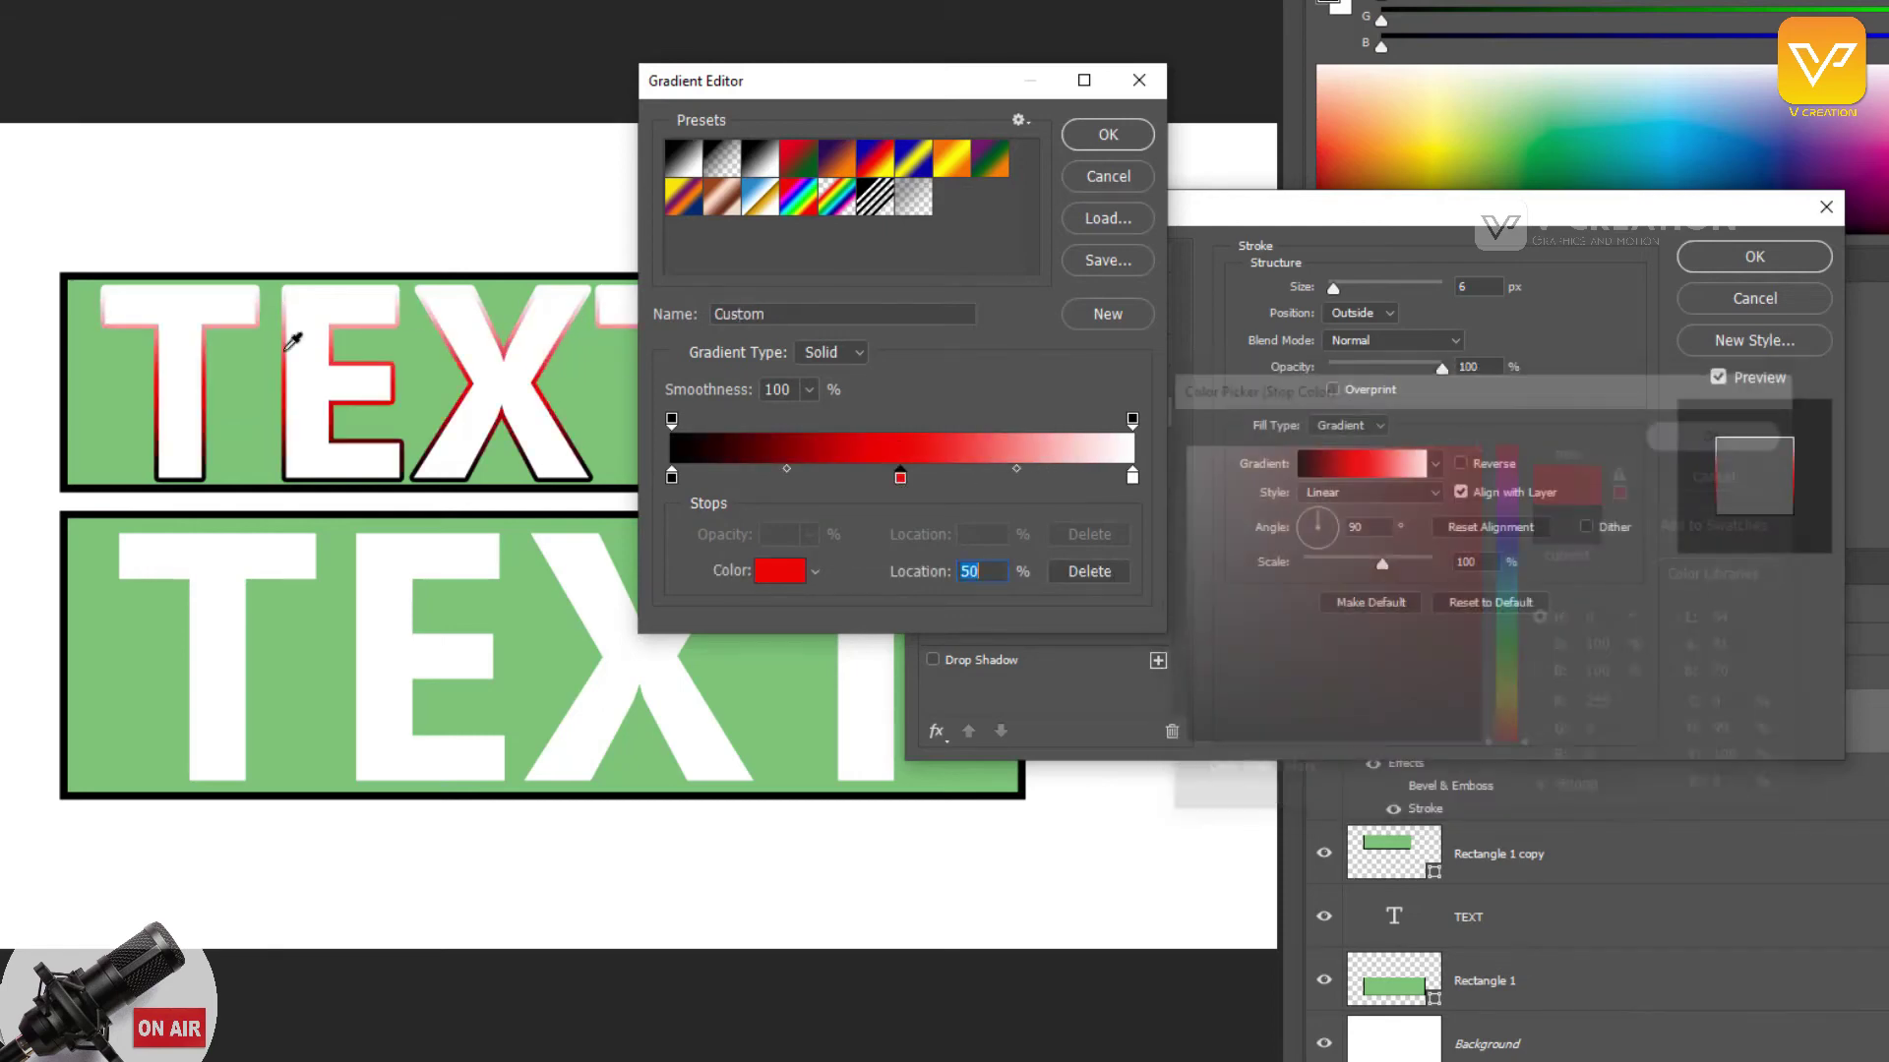
Step: Change the black start stop of the stroke gradient to blue (#046eff) and accept the gradient
left_click(672, 478)
left_click(779, 570)
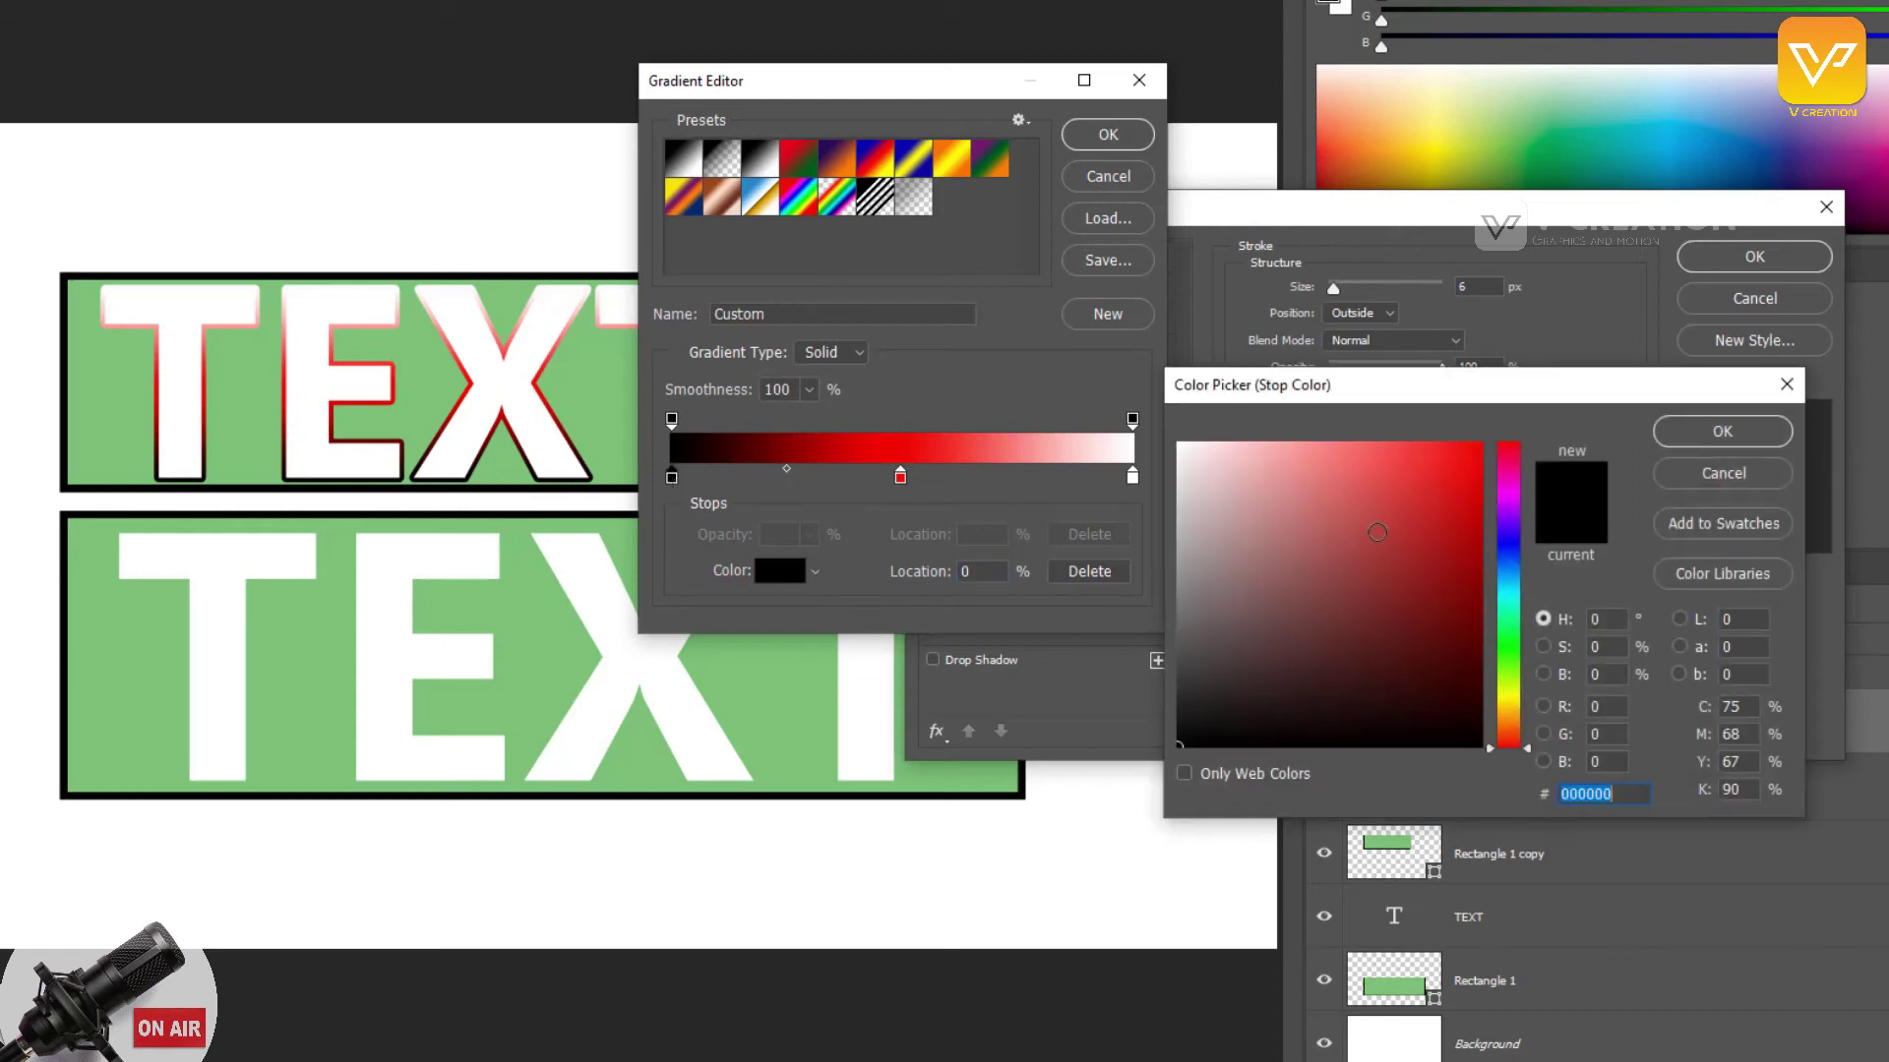
left_click(1502, 569)
left_click(1478, 445)
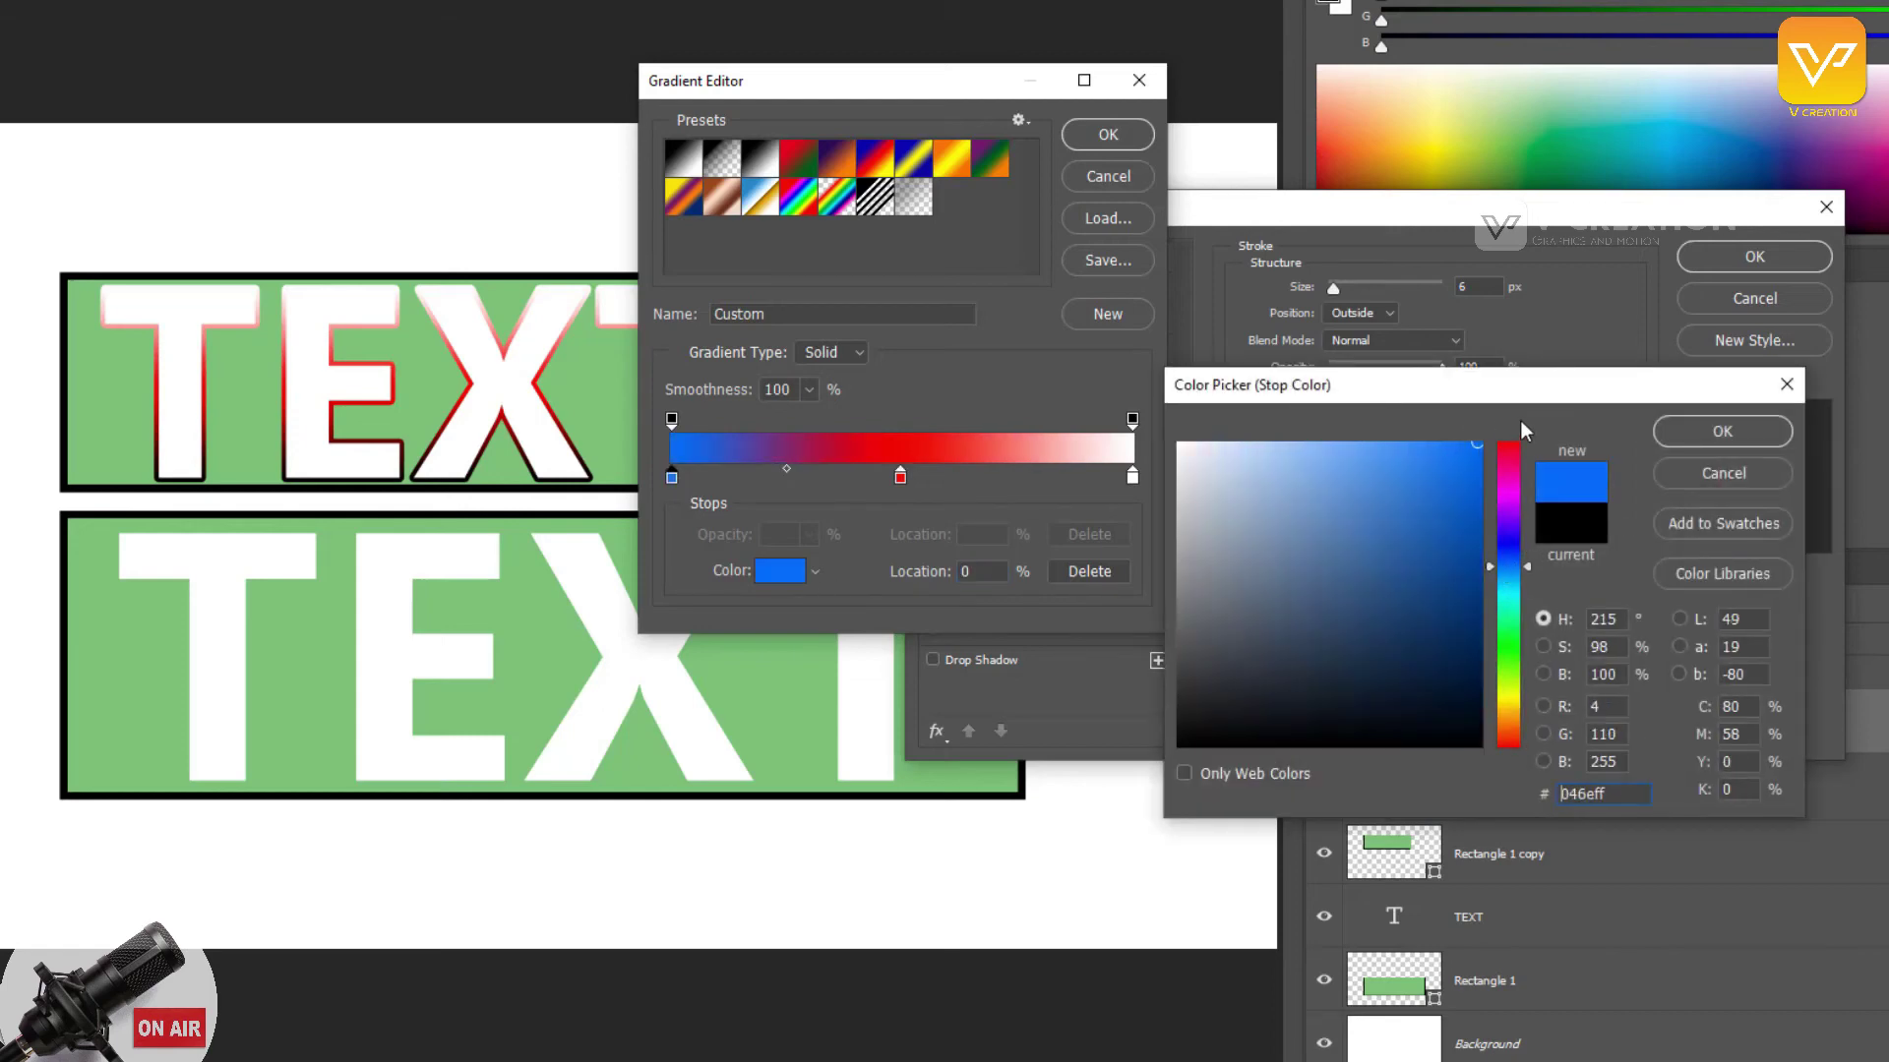
left_click(1681, 433)
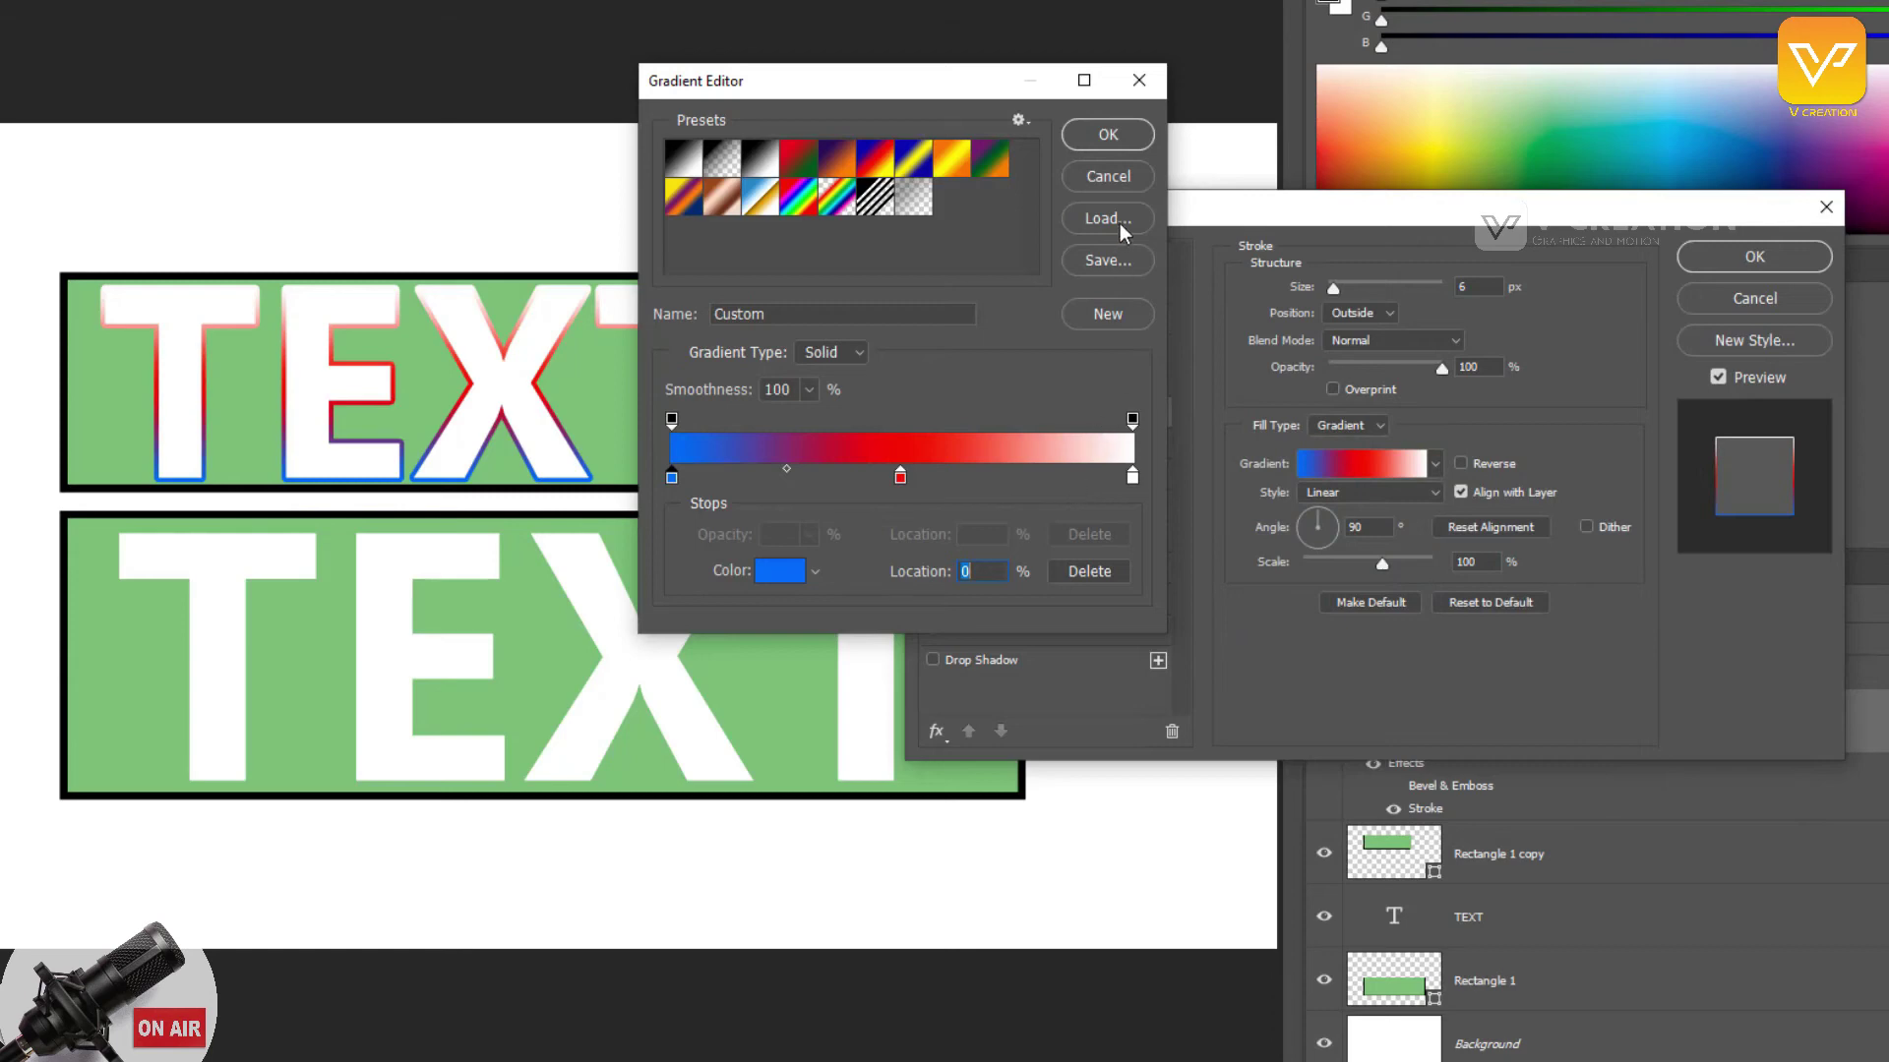
left_click(1106, 135)
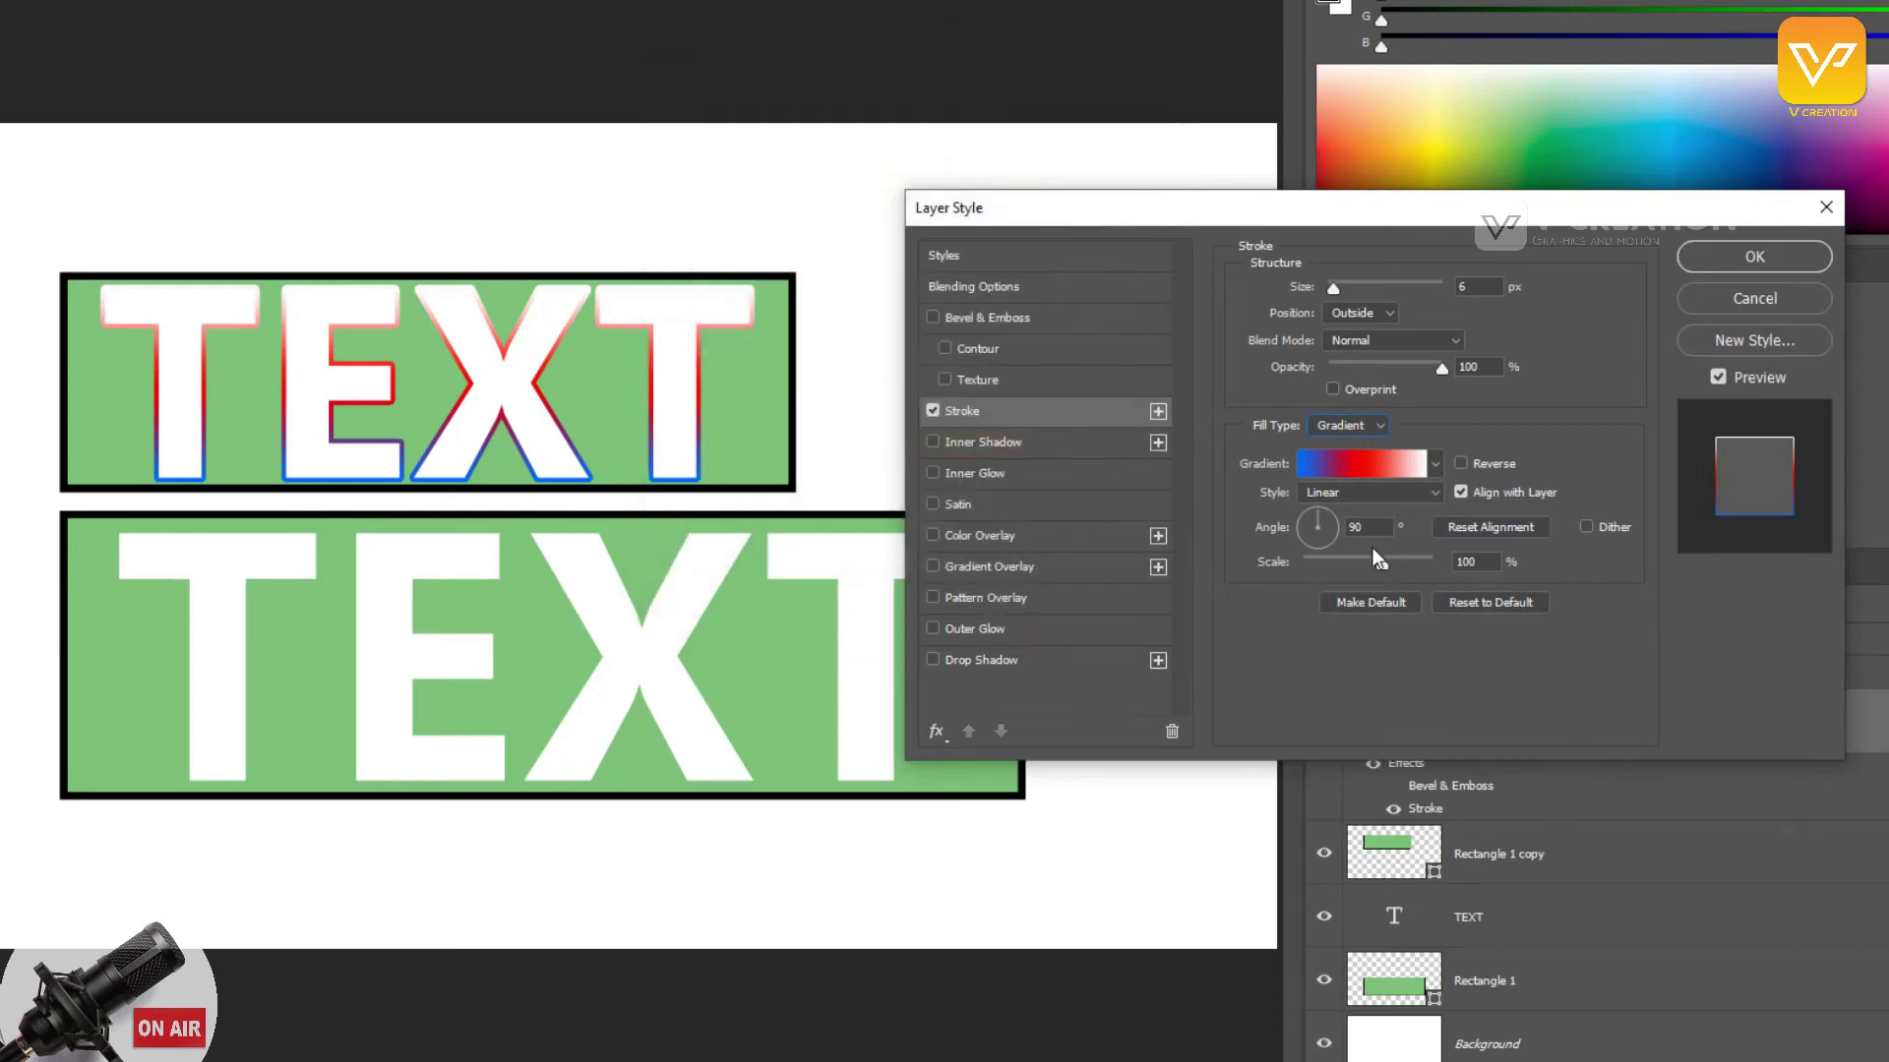
Step: Set the stroke gradient's scale to 106%, try an angle of -50°, and set the angle to 115°
mouse_move(1397, 573)
left_mouse_down()
mouse_move(1476, 563)
mouse_move(1260, 565)
mouse_move(1388, 563)
left_mouse_up()
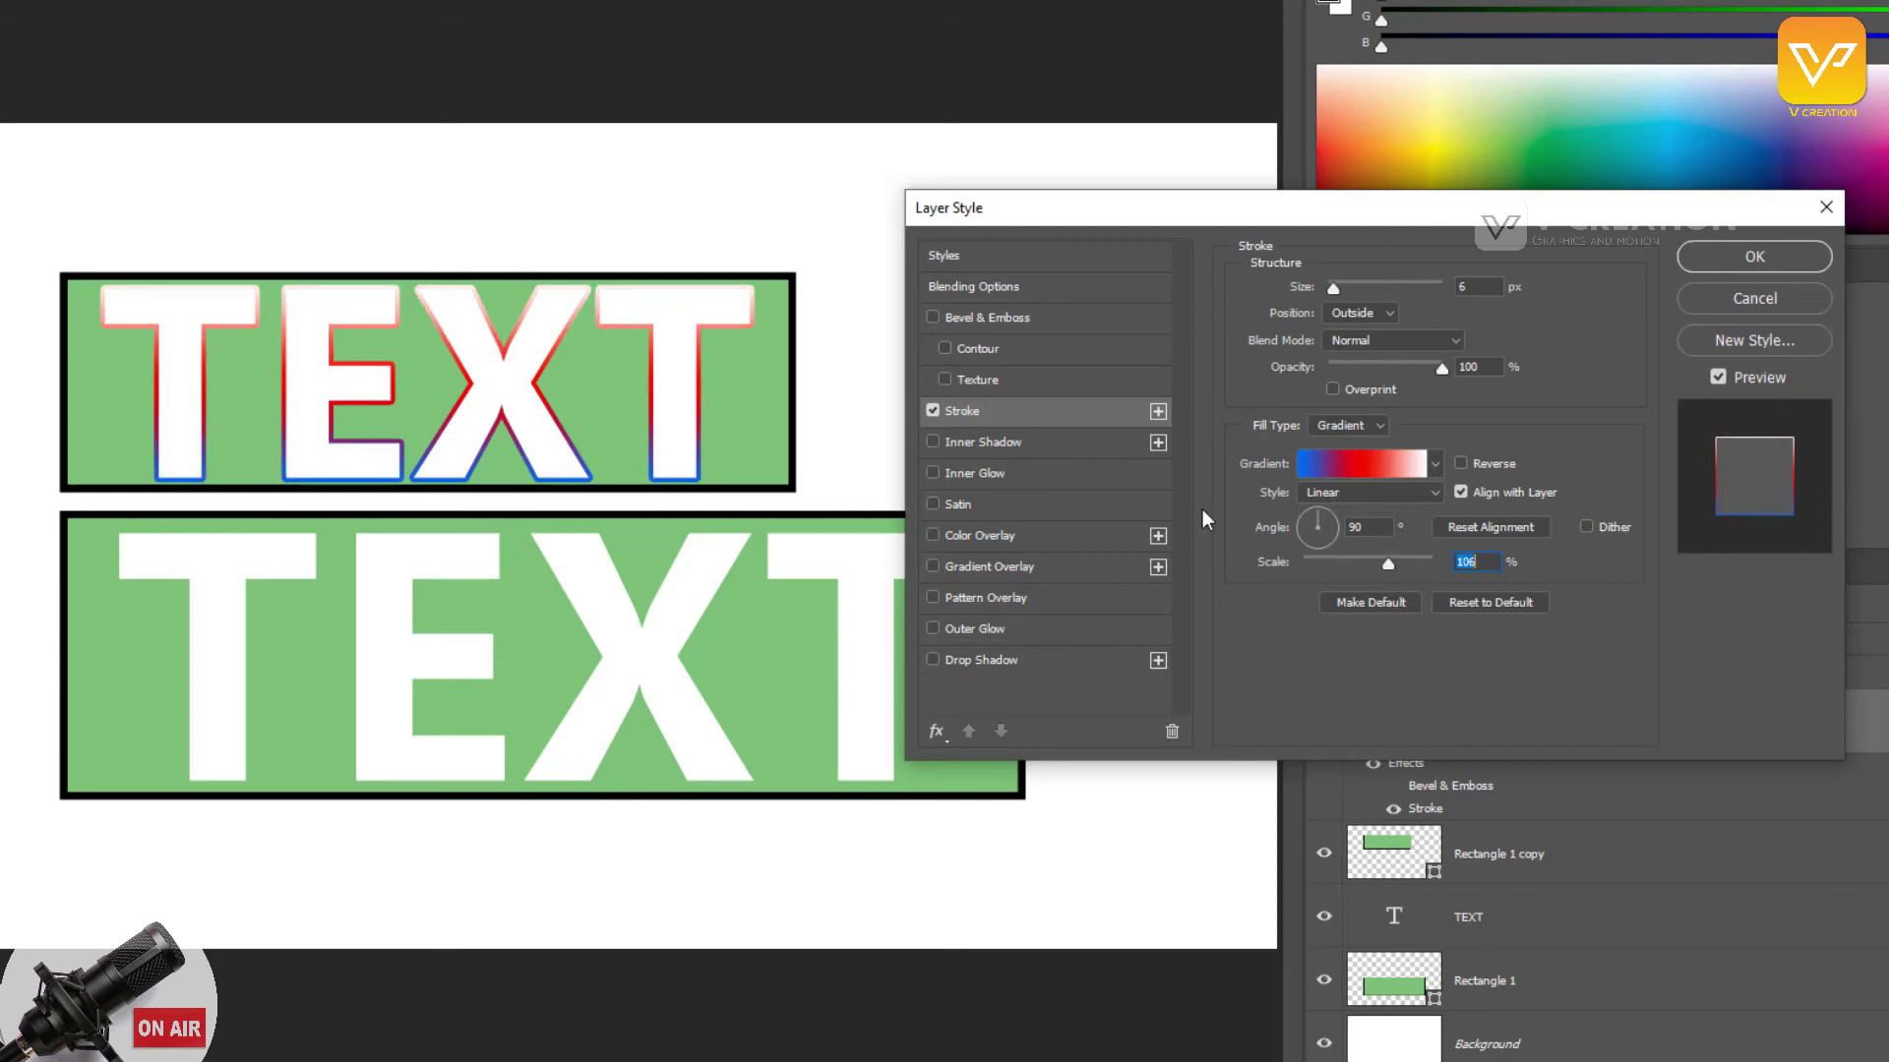
left_click(1336, 543)
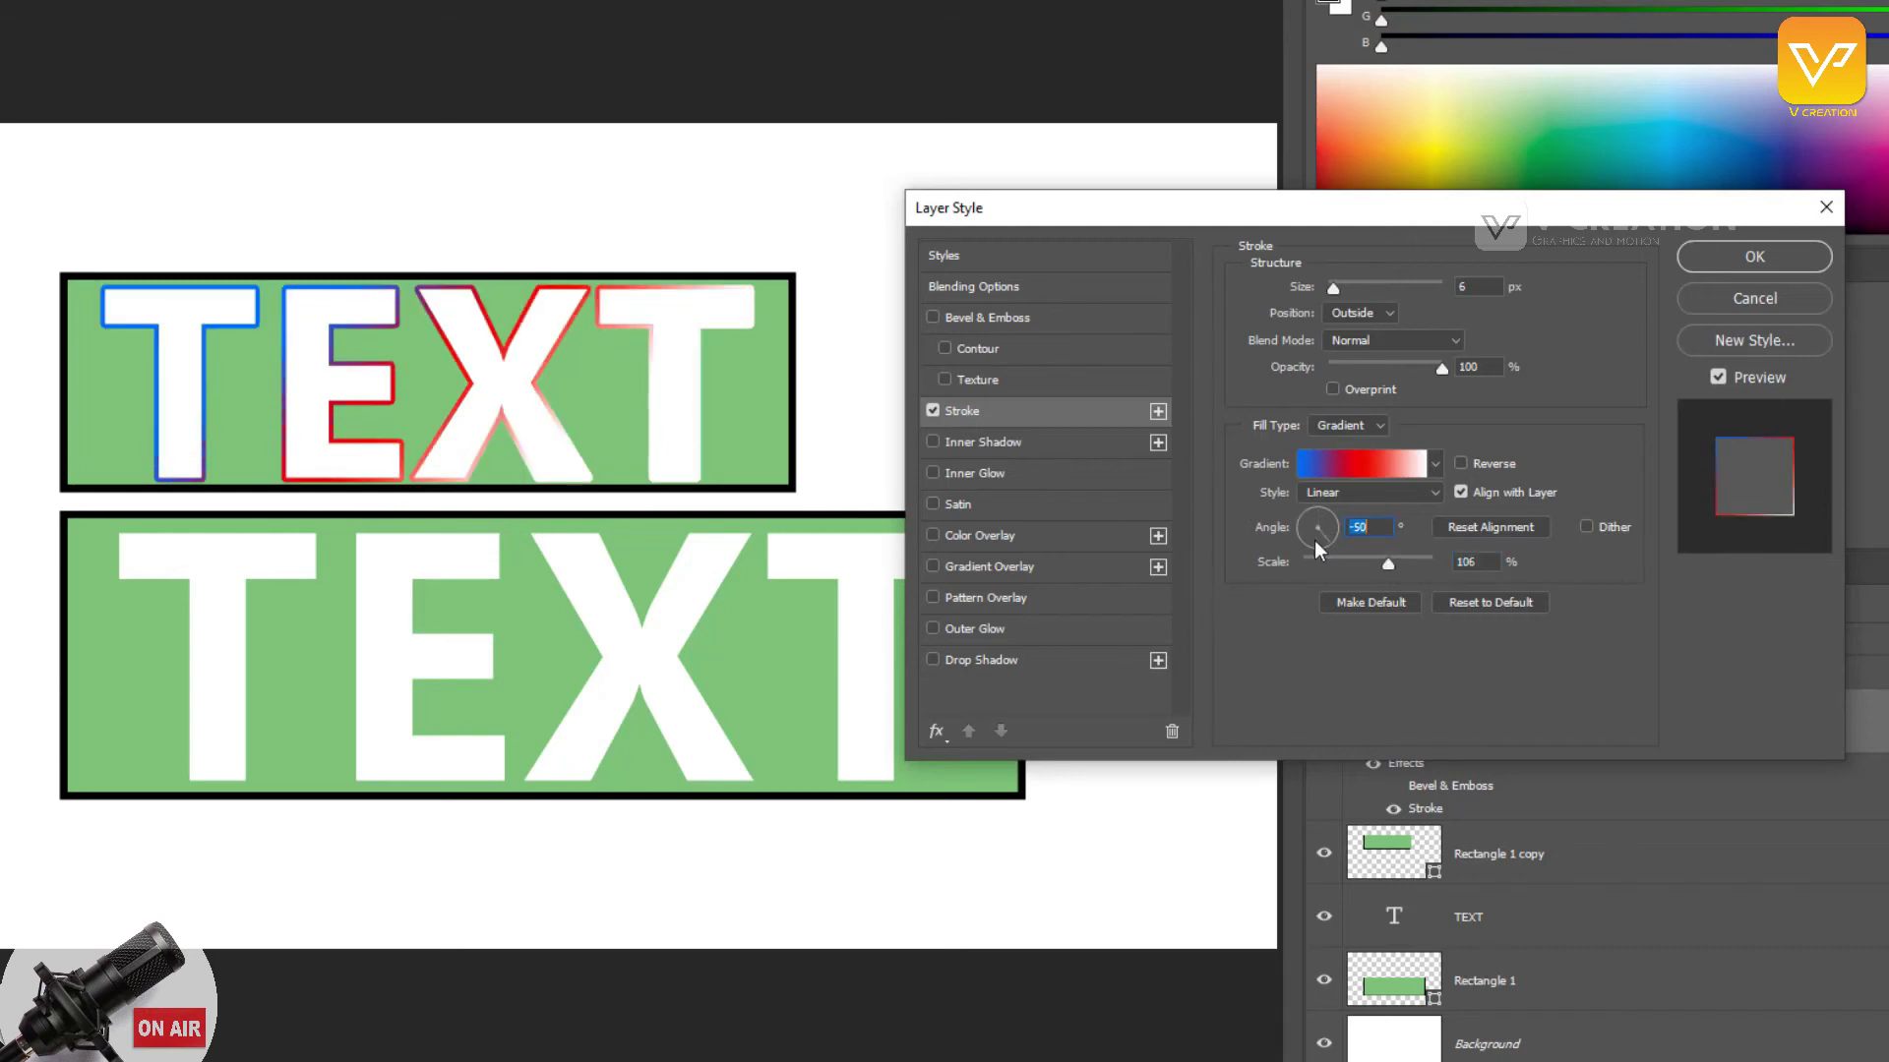
left_click_drag(1298, 532, 1316, 523)
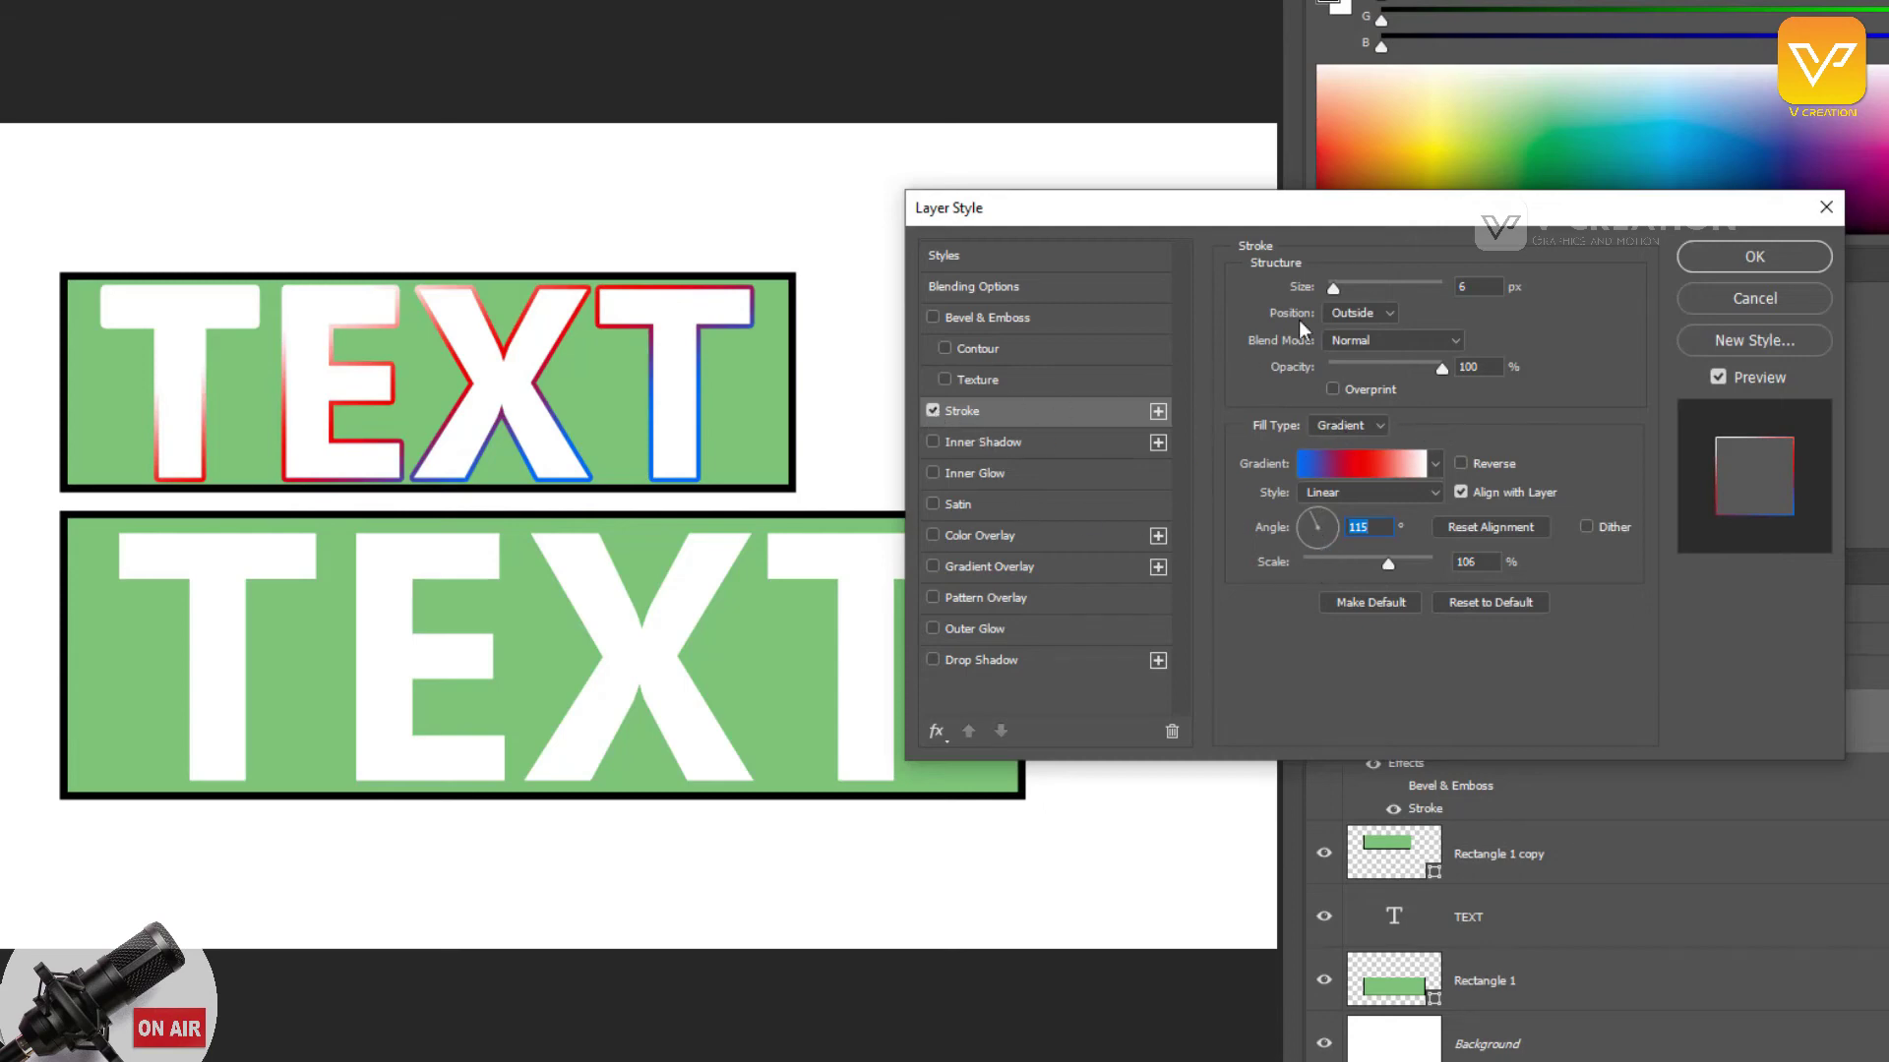
Step: Switch the stroke's fill type to Pattern, choose the black dotted pattern and reduce the pattern scale
left_click(1358, 426)
left_click(1350, 461)
left_click(1357, 426)
left_click(1336, 480)
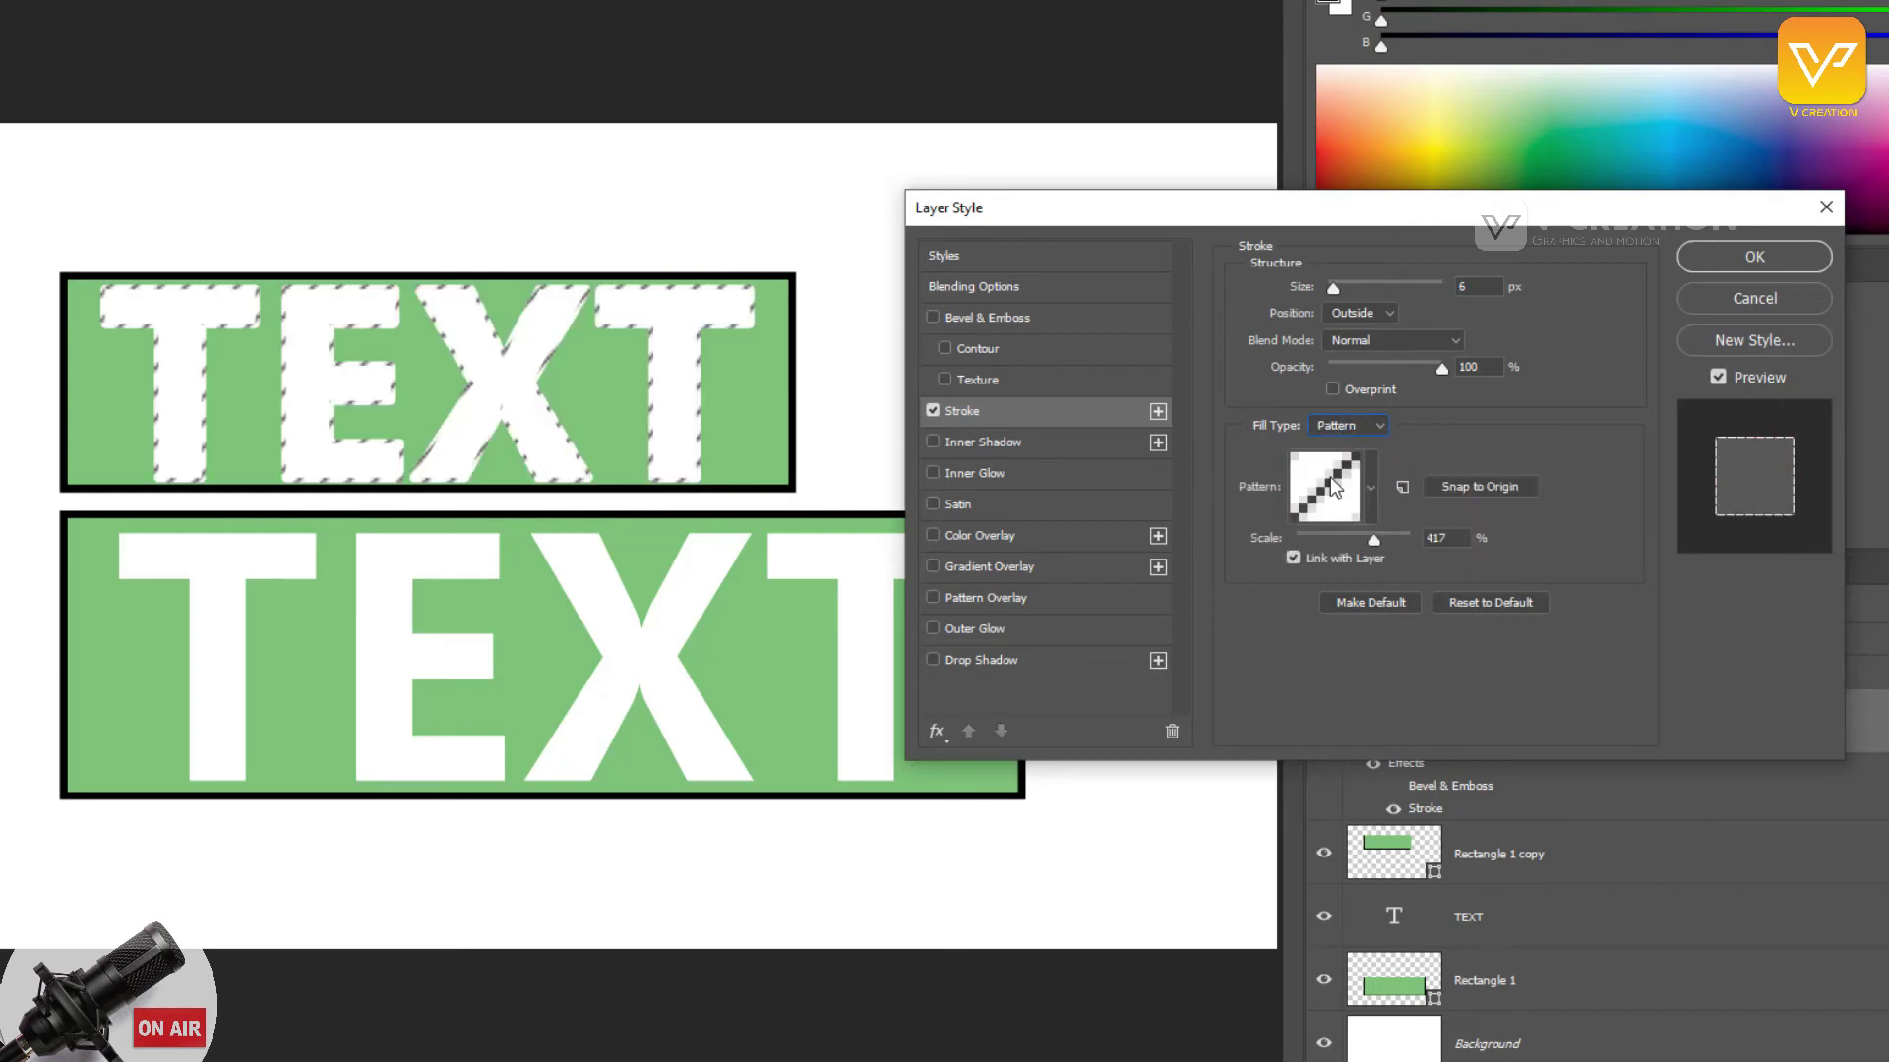
left_click(1330, 500)
left_click(1367, 556)
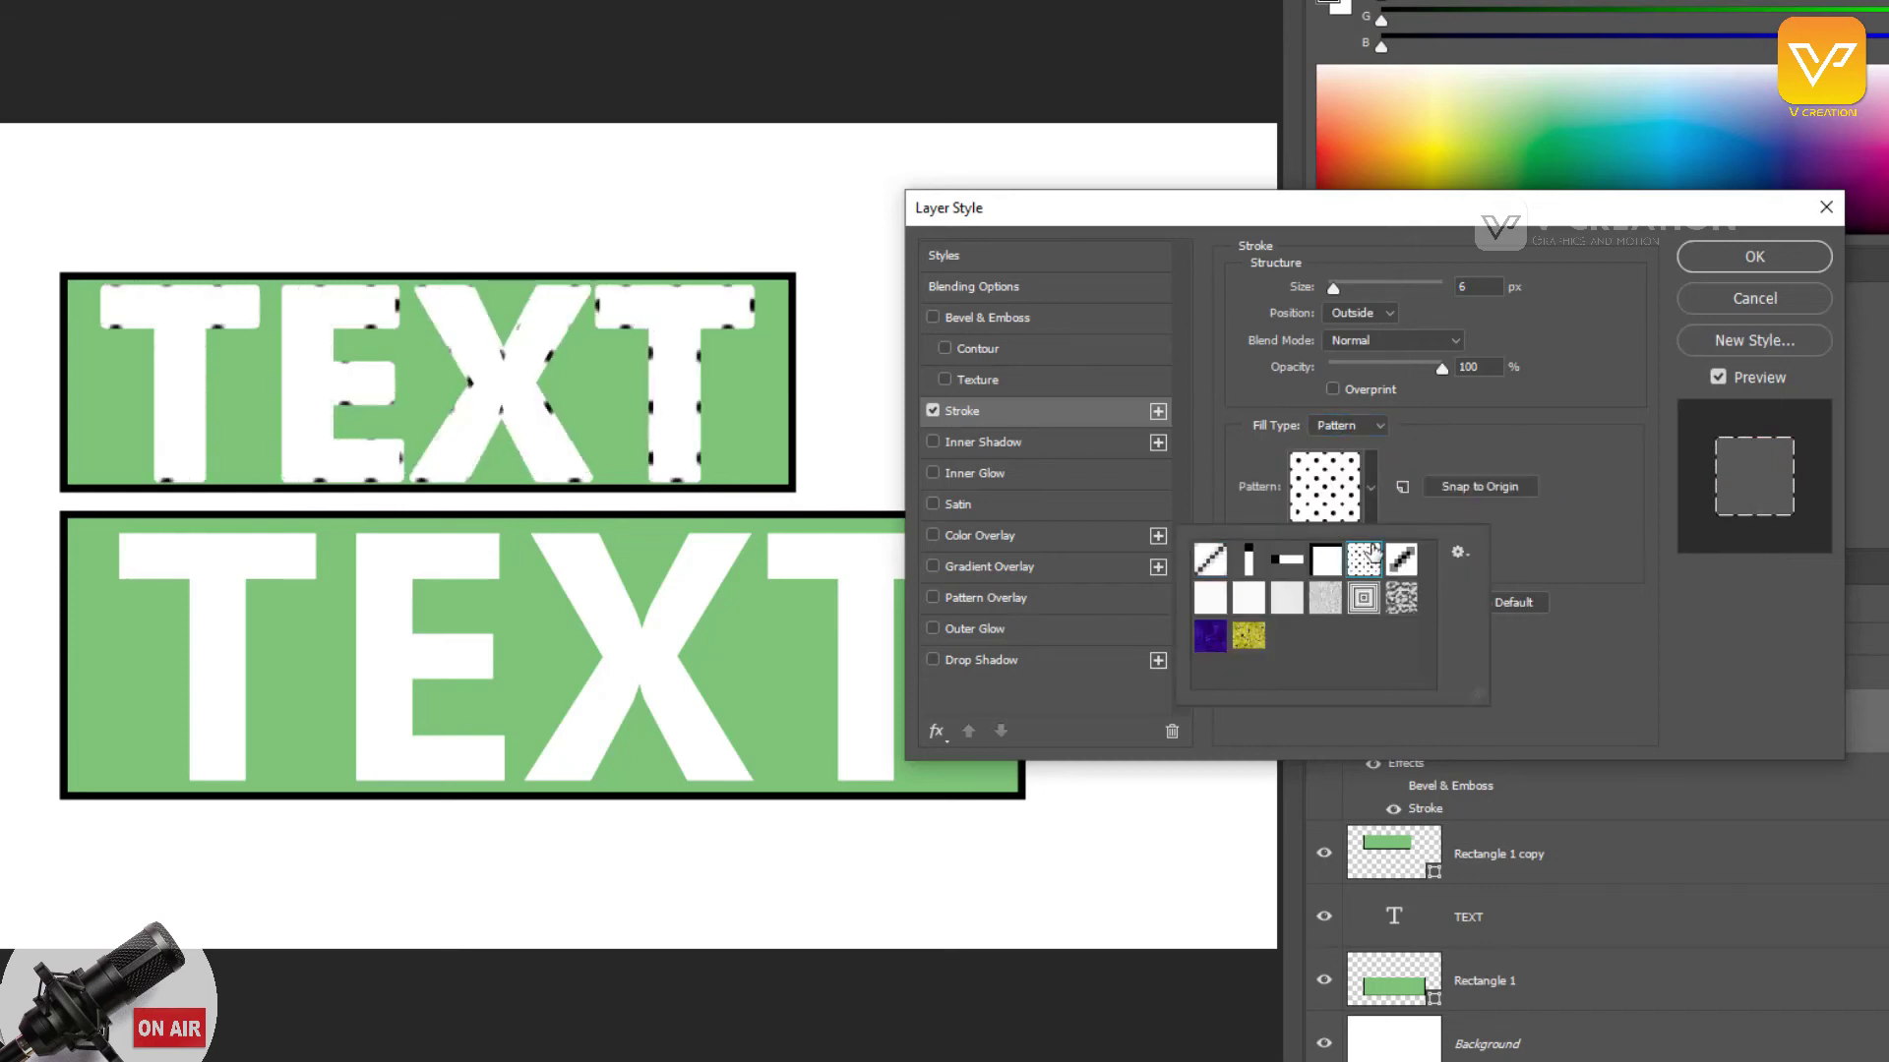
left_click(1608, 633)
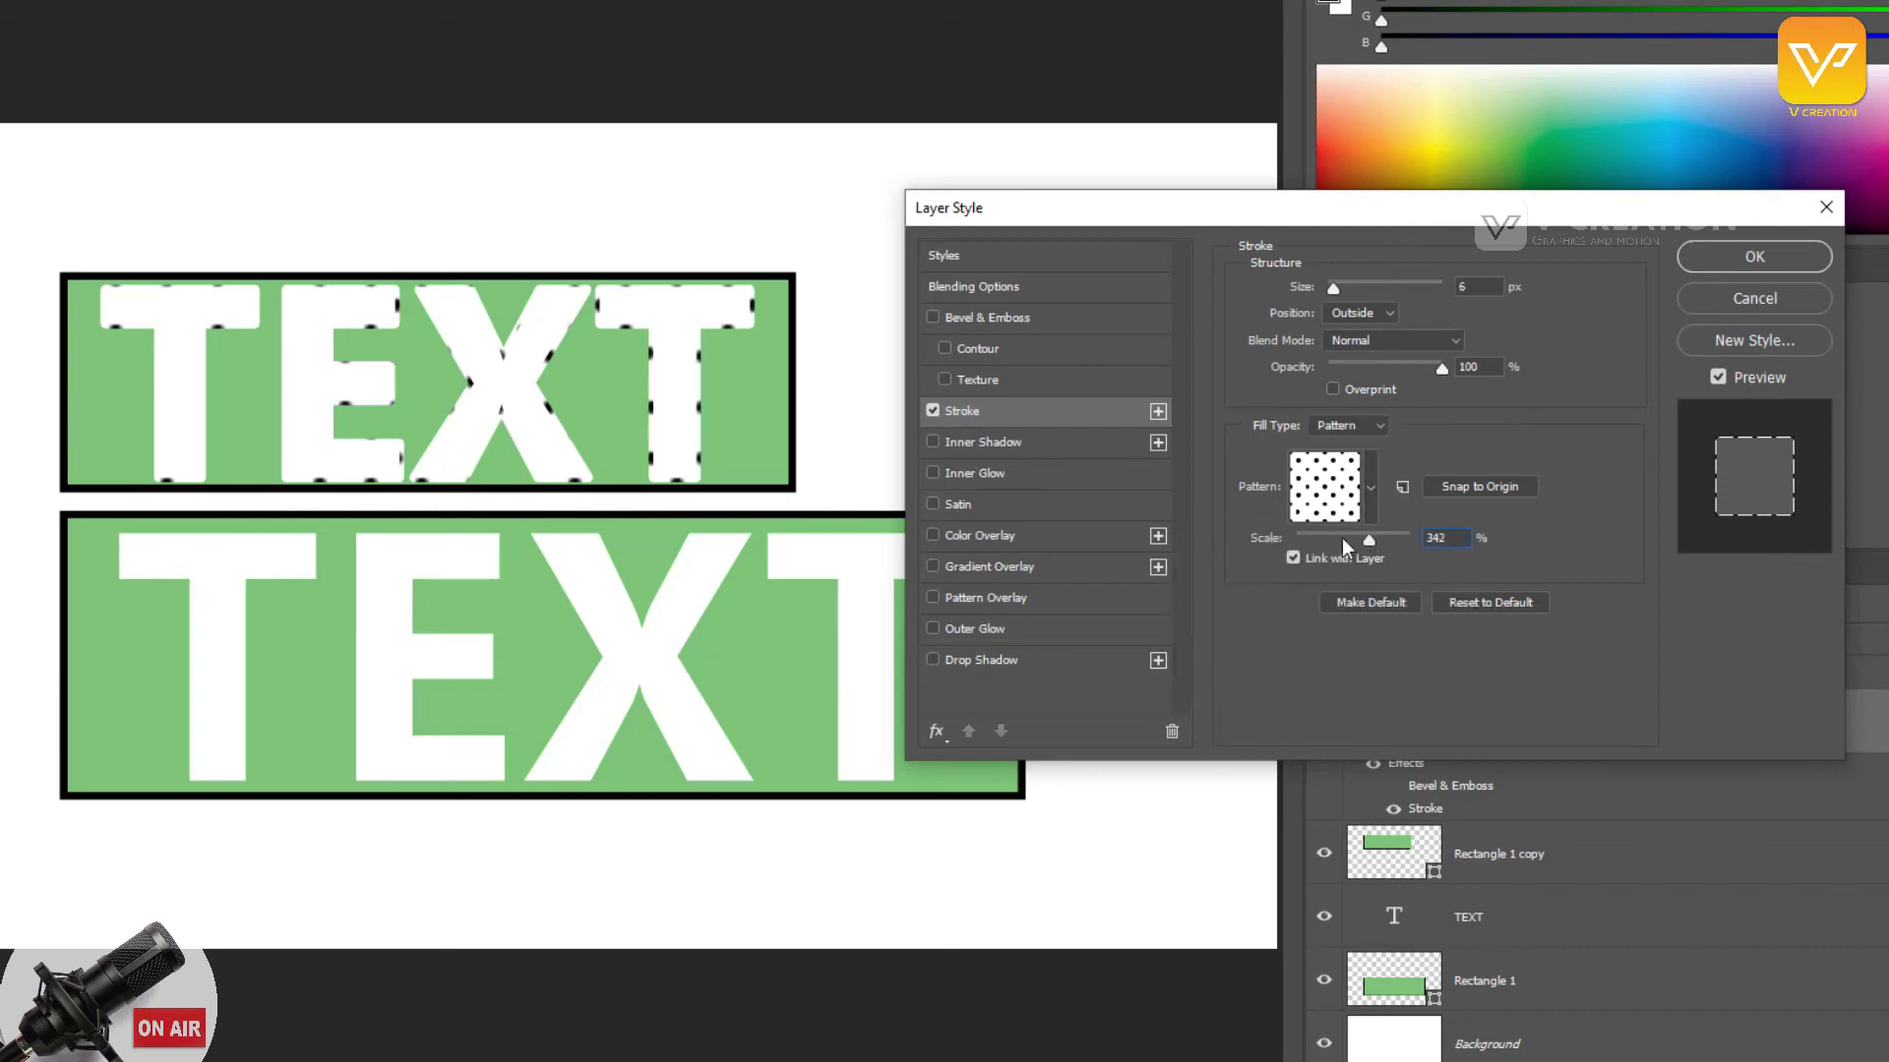
left_click_drag(1349, 547, 1334, 537)
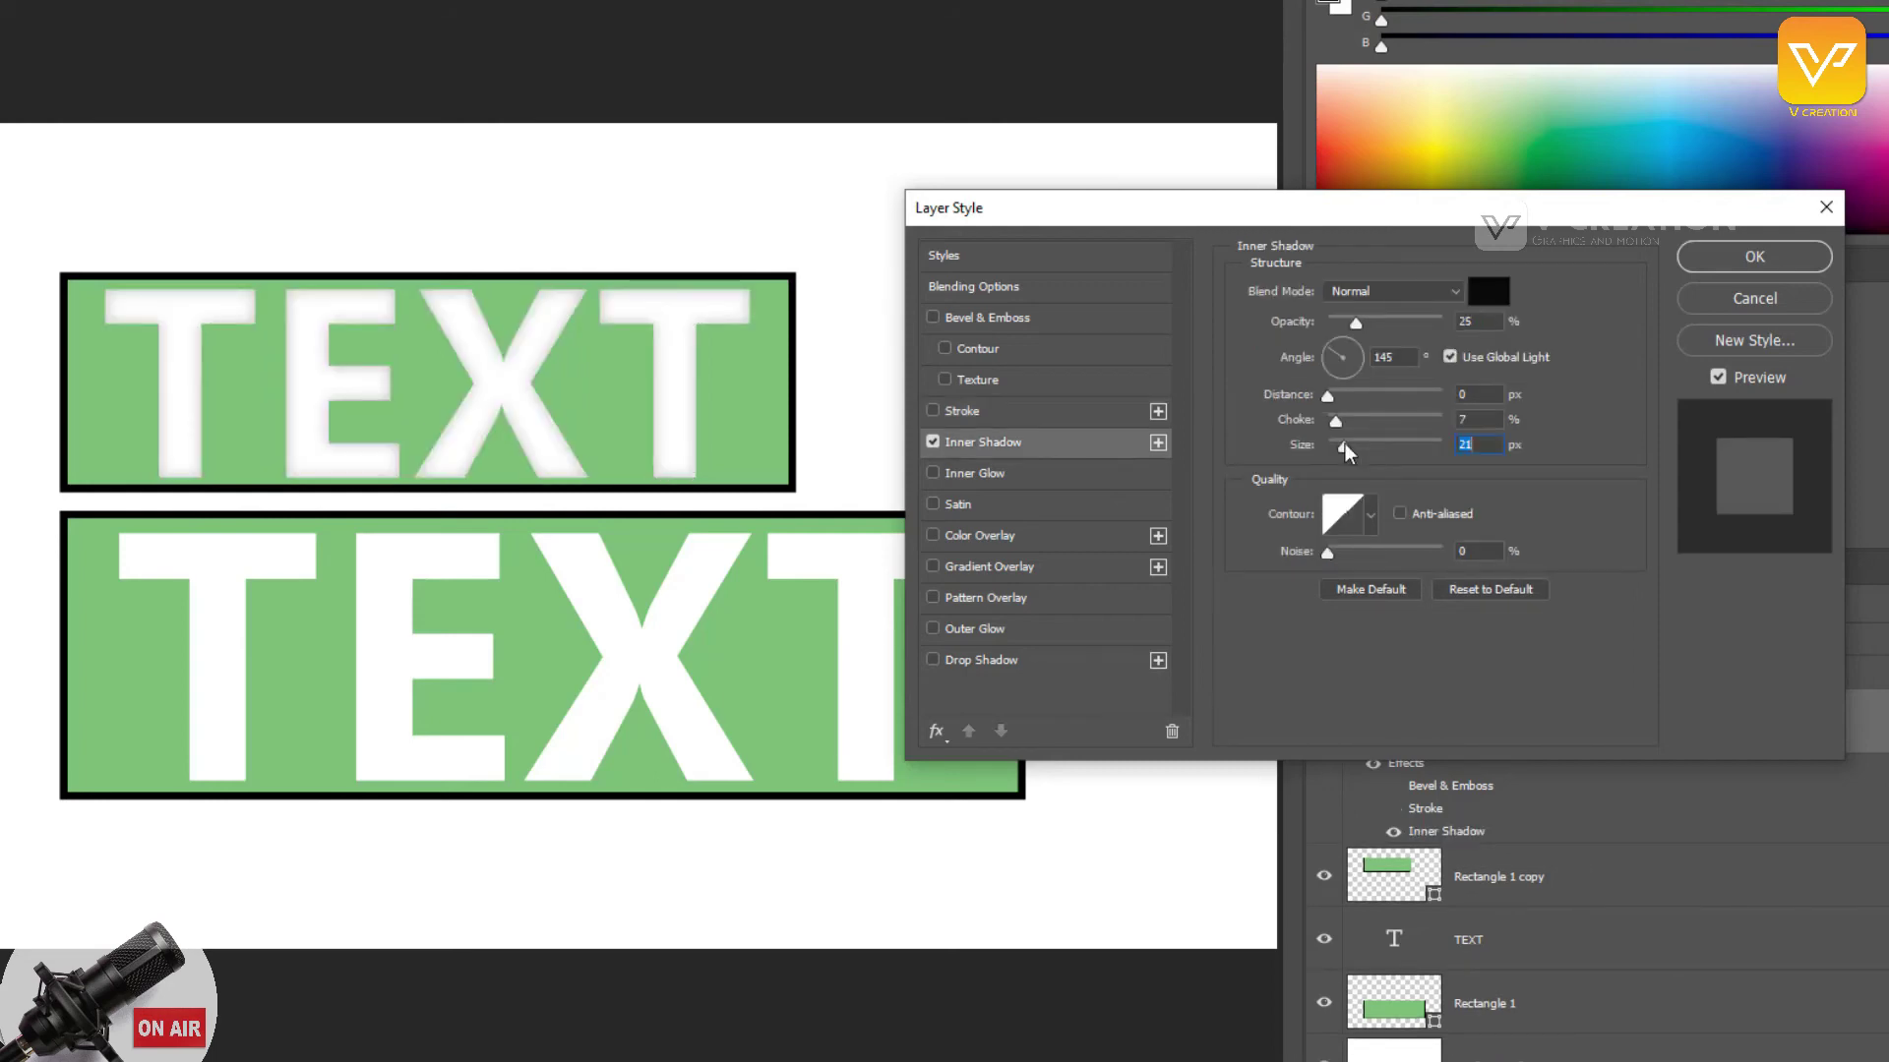
Step: Set the inner shadow to 73% opacity and 13 px distance, trying red and returning its color to black
left_click_drag(1361, 317, 1413, 321)
left_click_drag(1327, 396, 1343, 400)
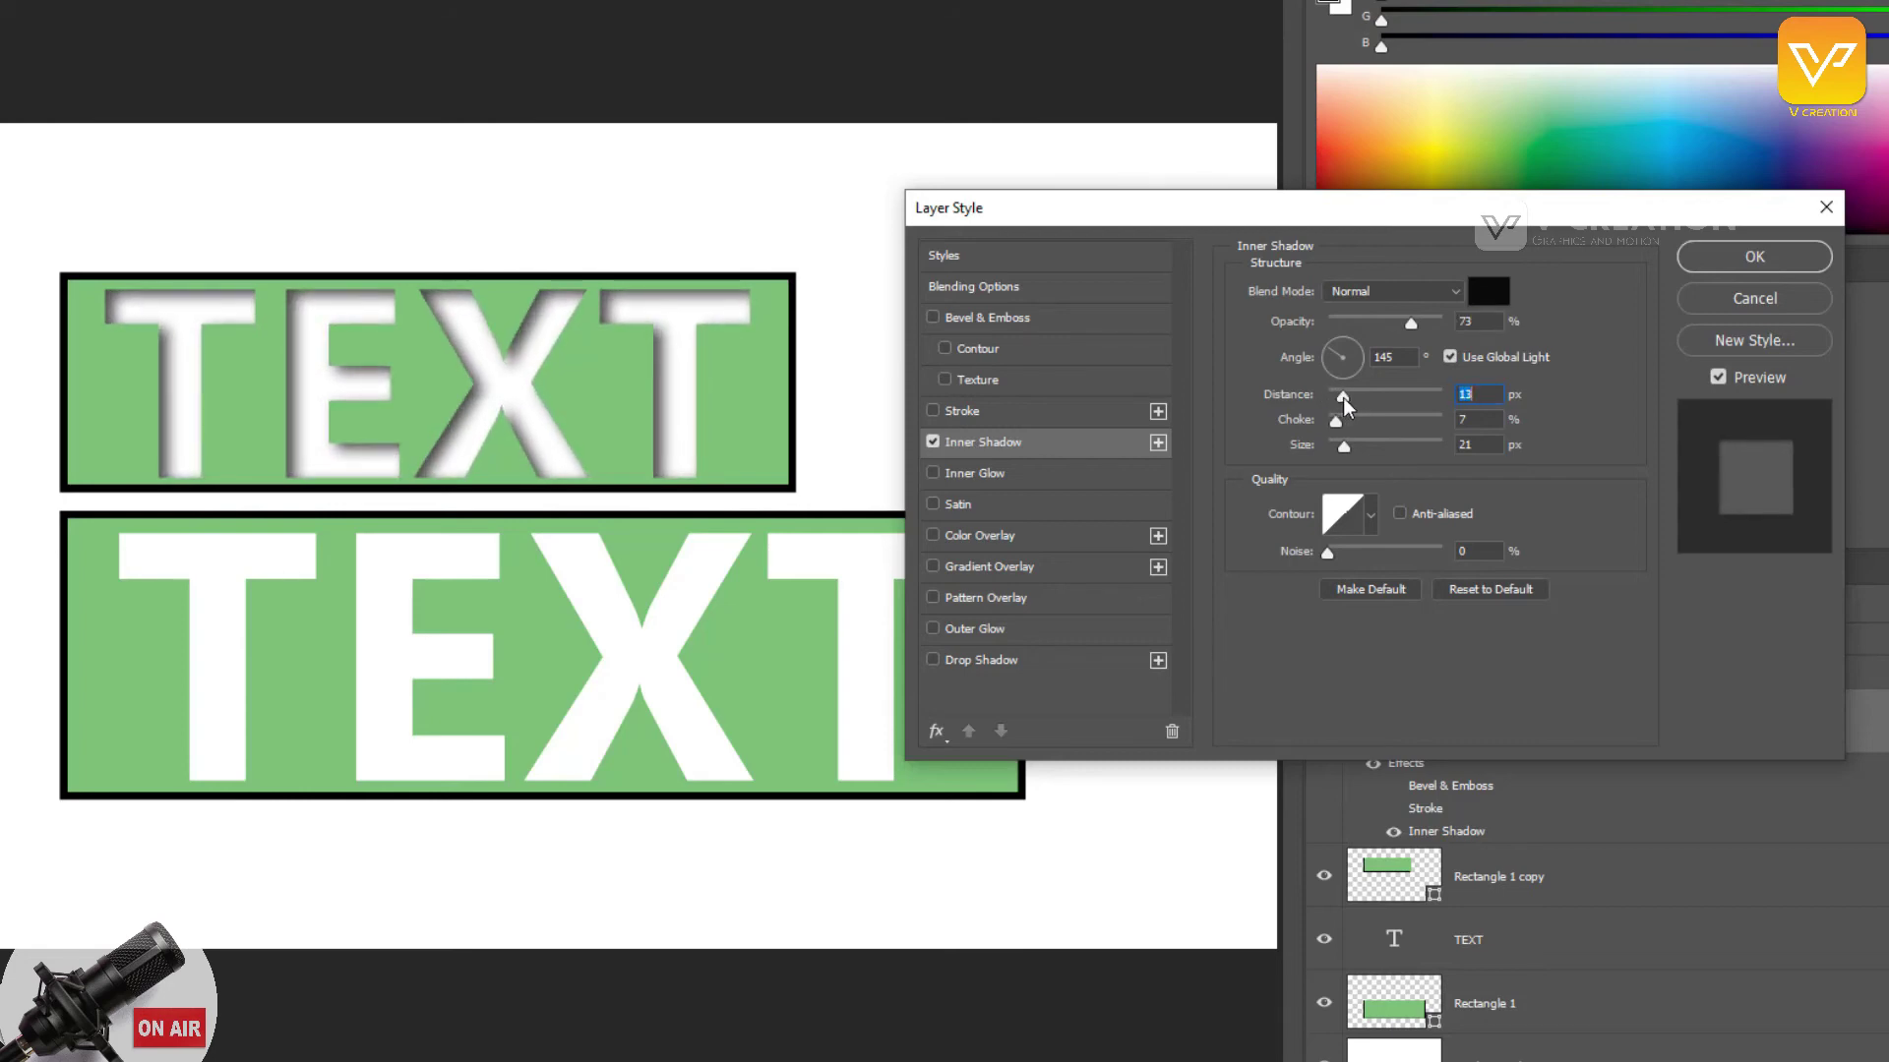
left_click(1487, 294)
left_click_drag(1338, 496, 1479, 428)
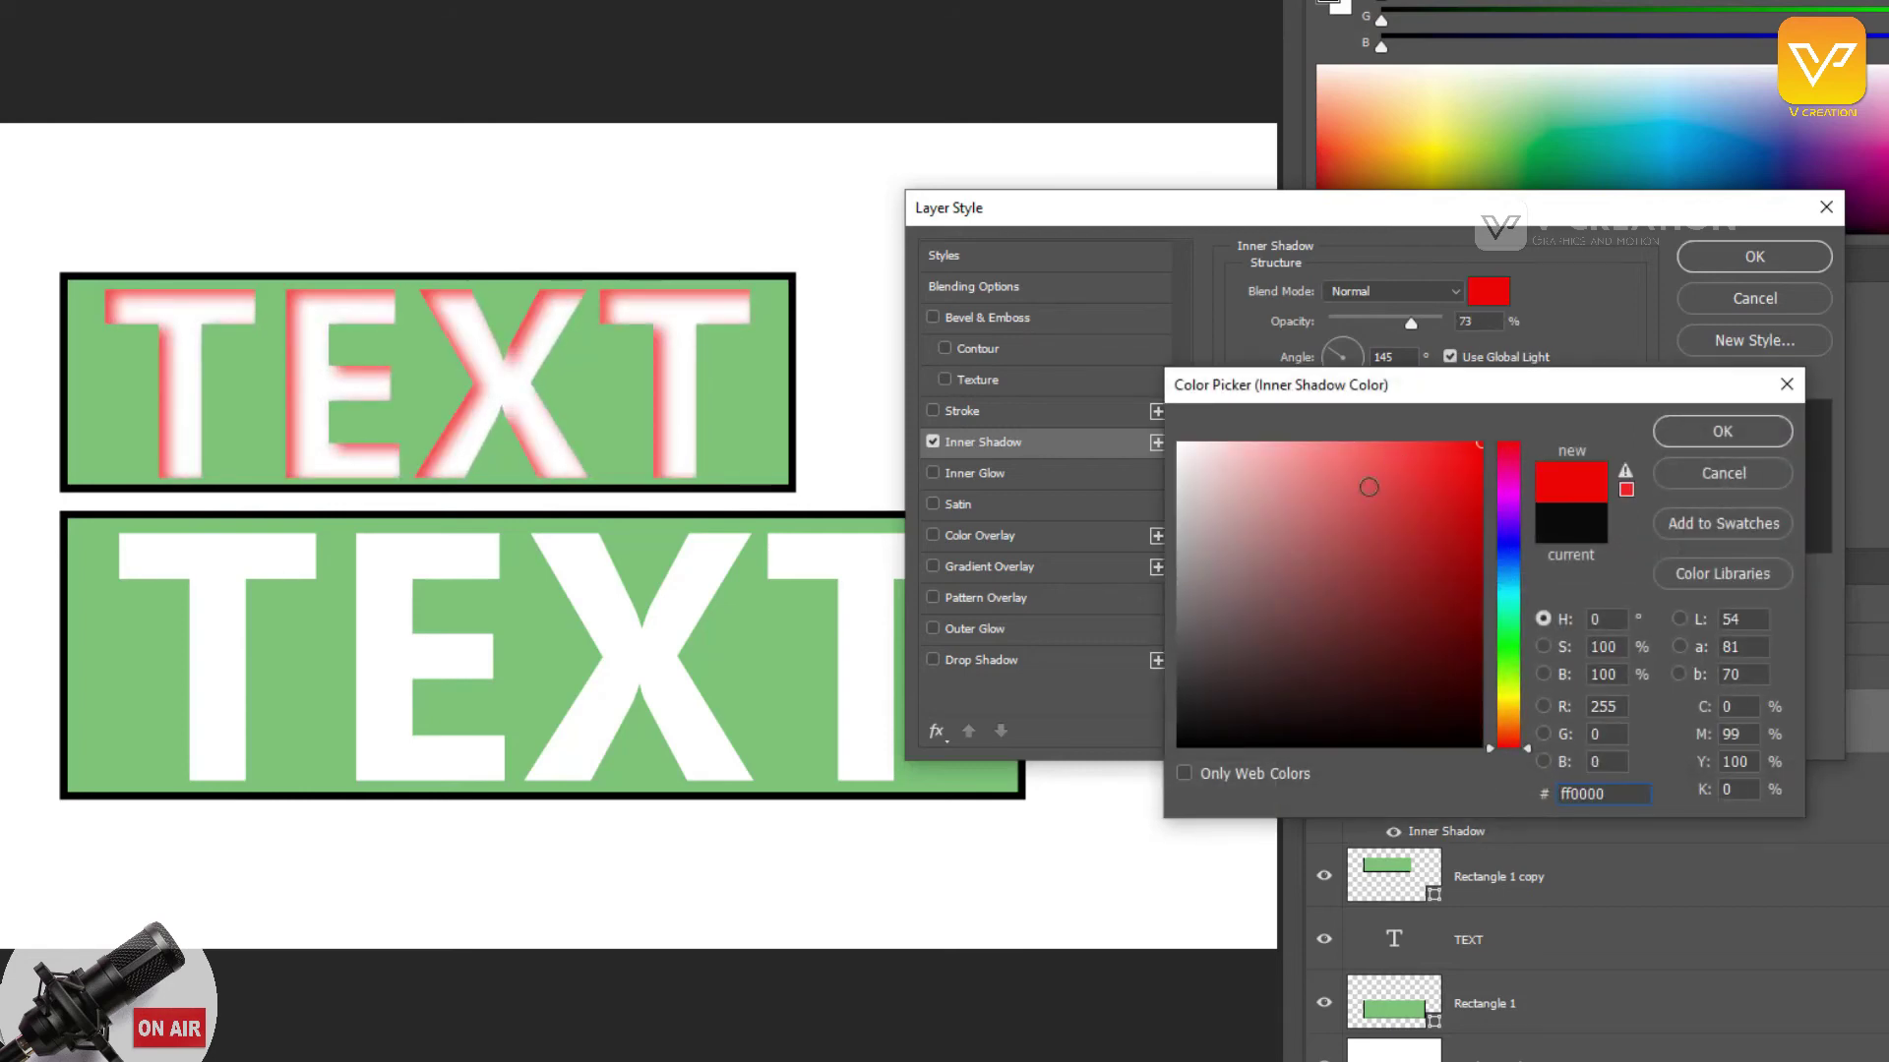
left_click_drag(1368, 487, 1101, 764)
left_click(1739, 440)
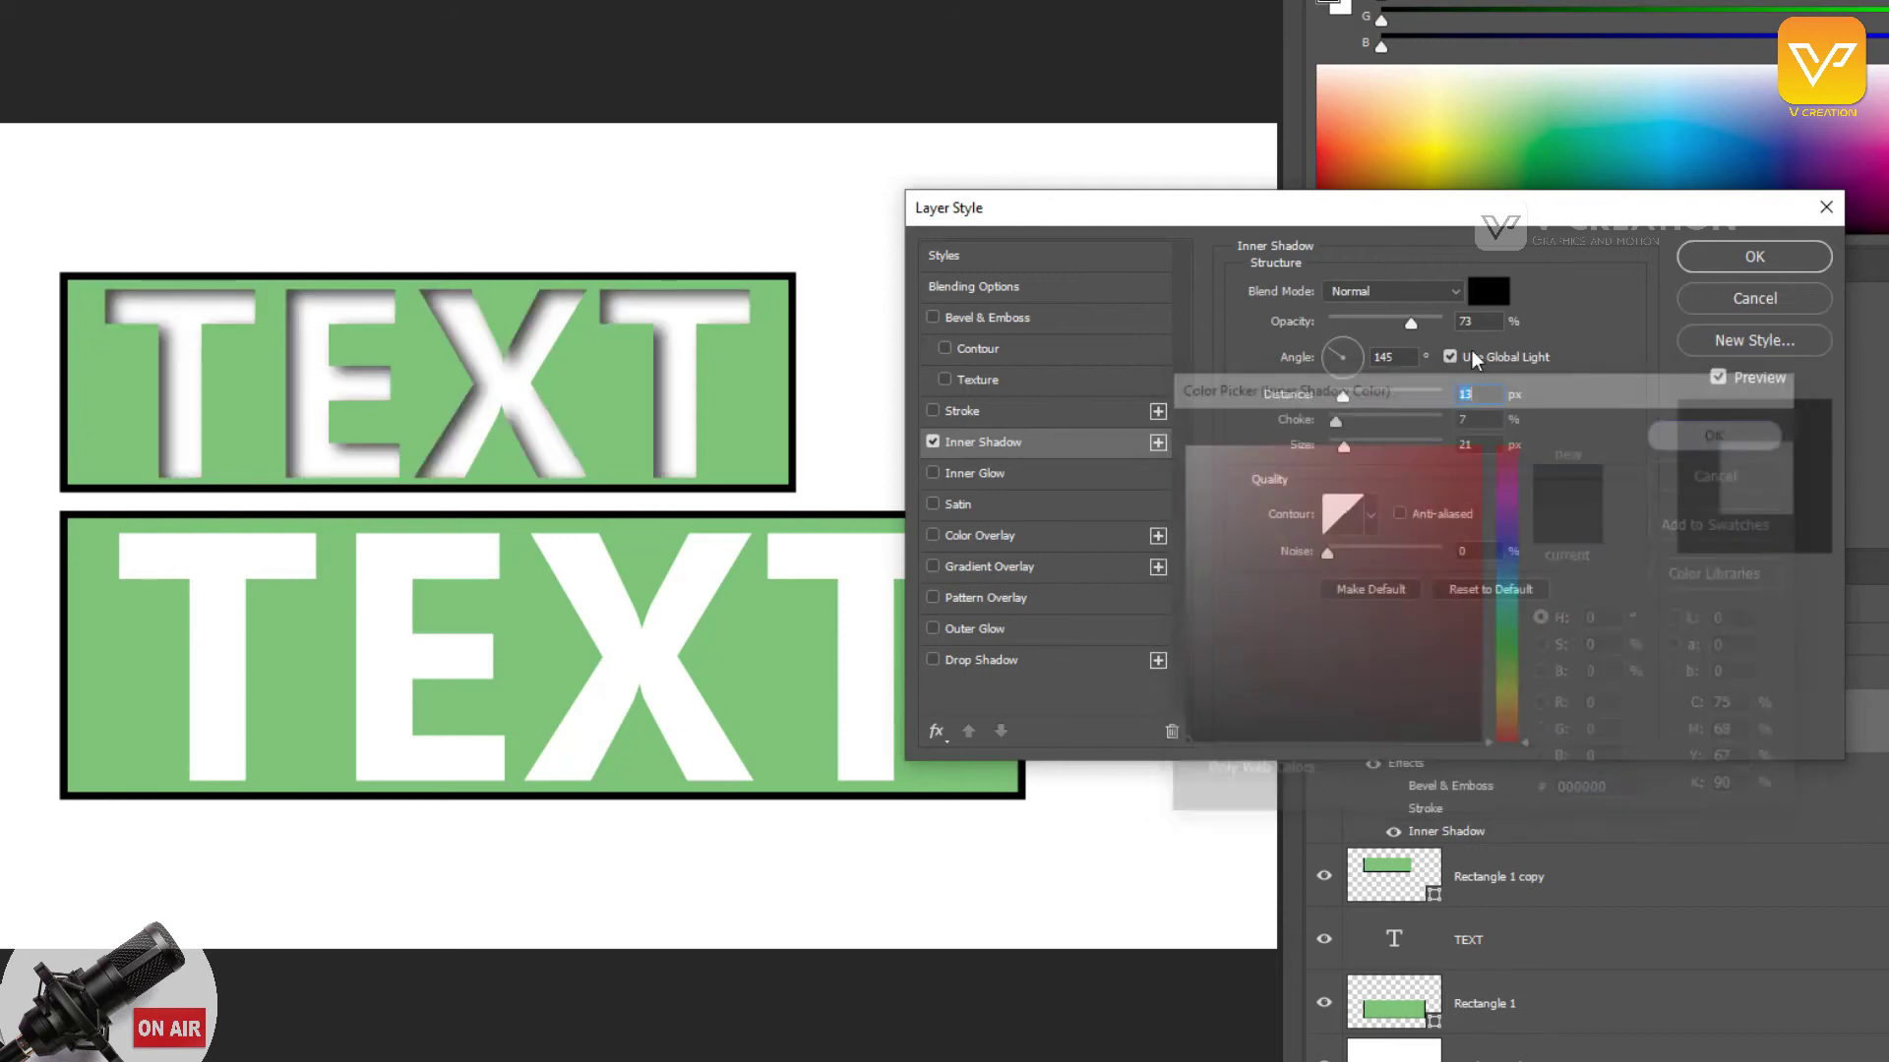
Step: Lower the inner shadow's opacity to 49%, reduce its distance, and switch the Inner Shadow effect off
mouse_move(1379, 323)
left_mouse_down()
mouse_move(1438, 322)
mouse_move(1336, 332)
mouse_move(1386, 326)
left_mouse_up()
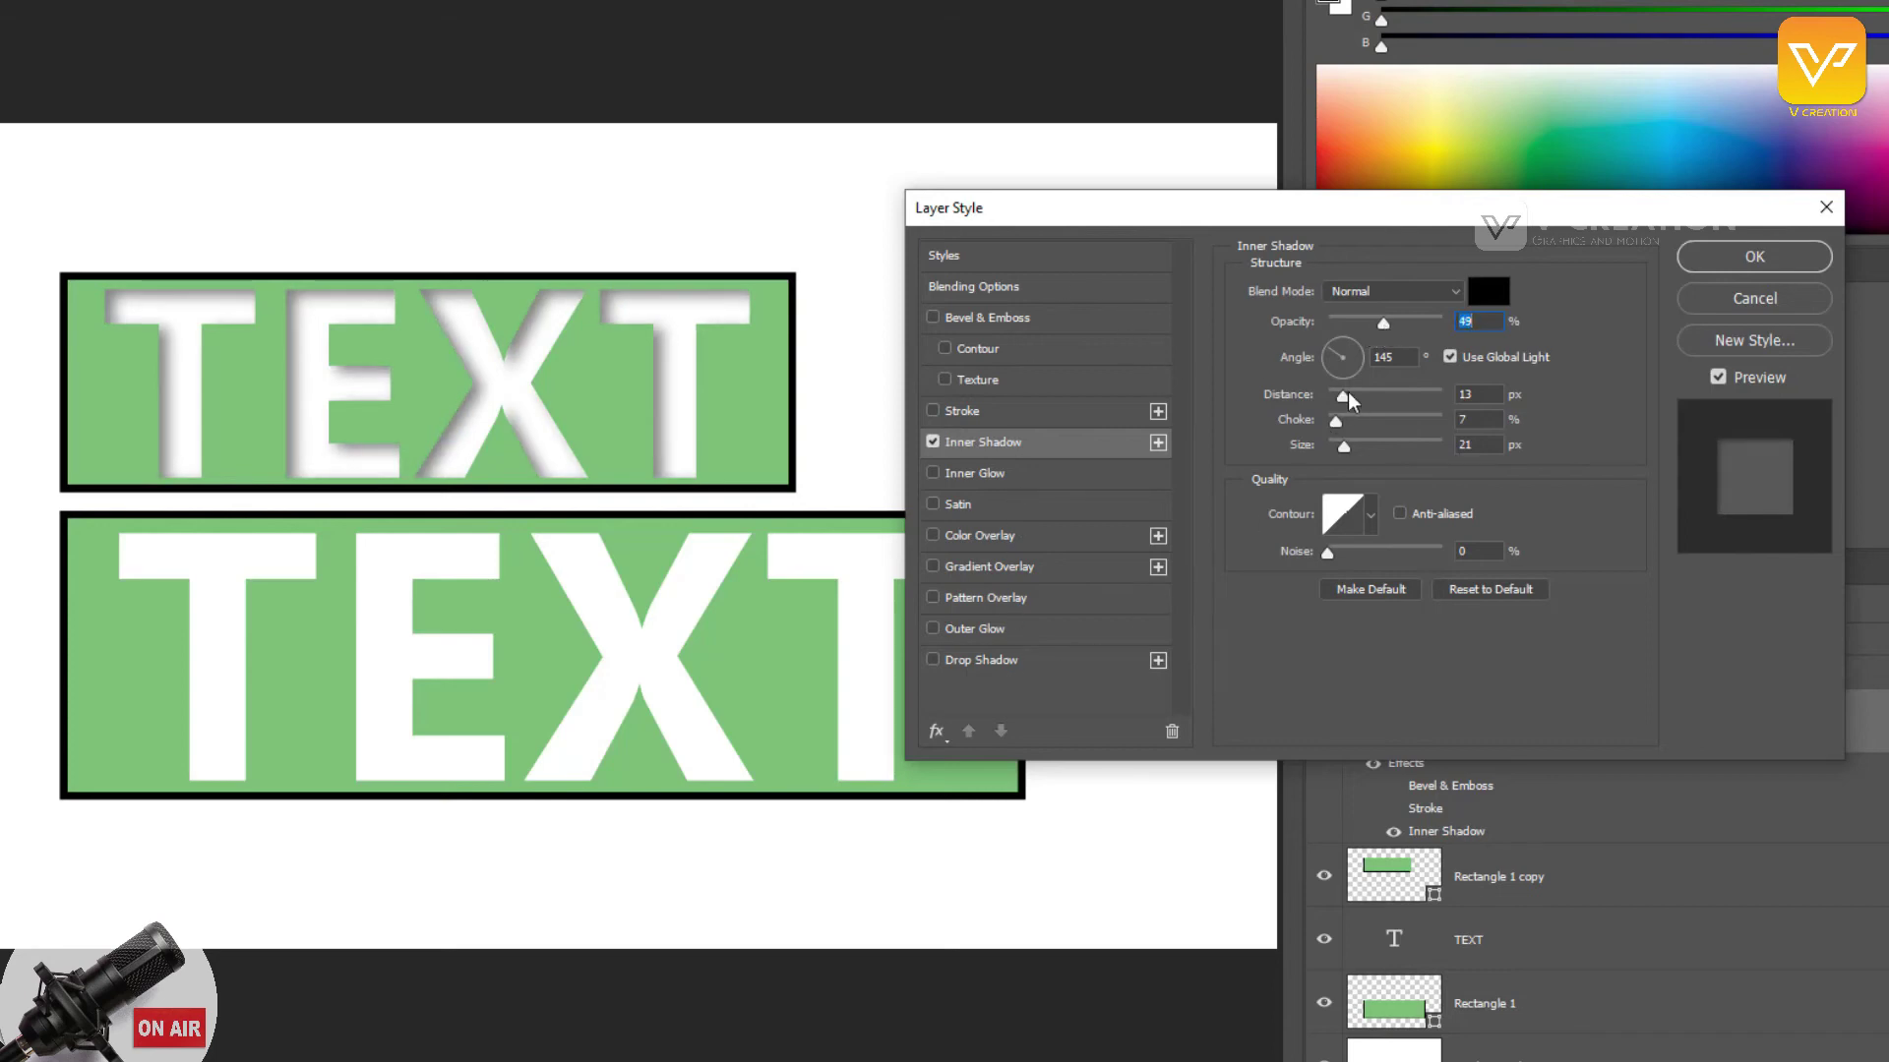
left_click_drag(1345, 395, 1338, 394)
left_click(932, 442)
Step: Turn on Color Overlay for the text, try dark red shades, cancel the color change and switch the effect off
left_click(1010, 535)
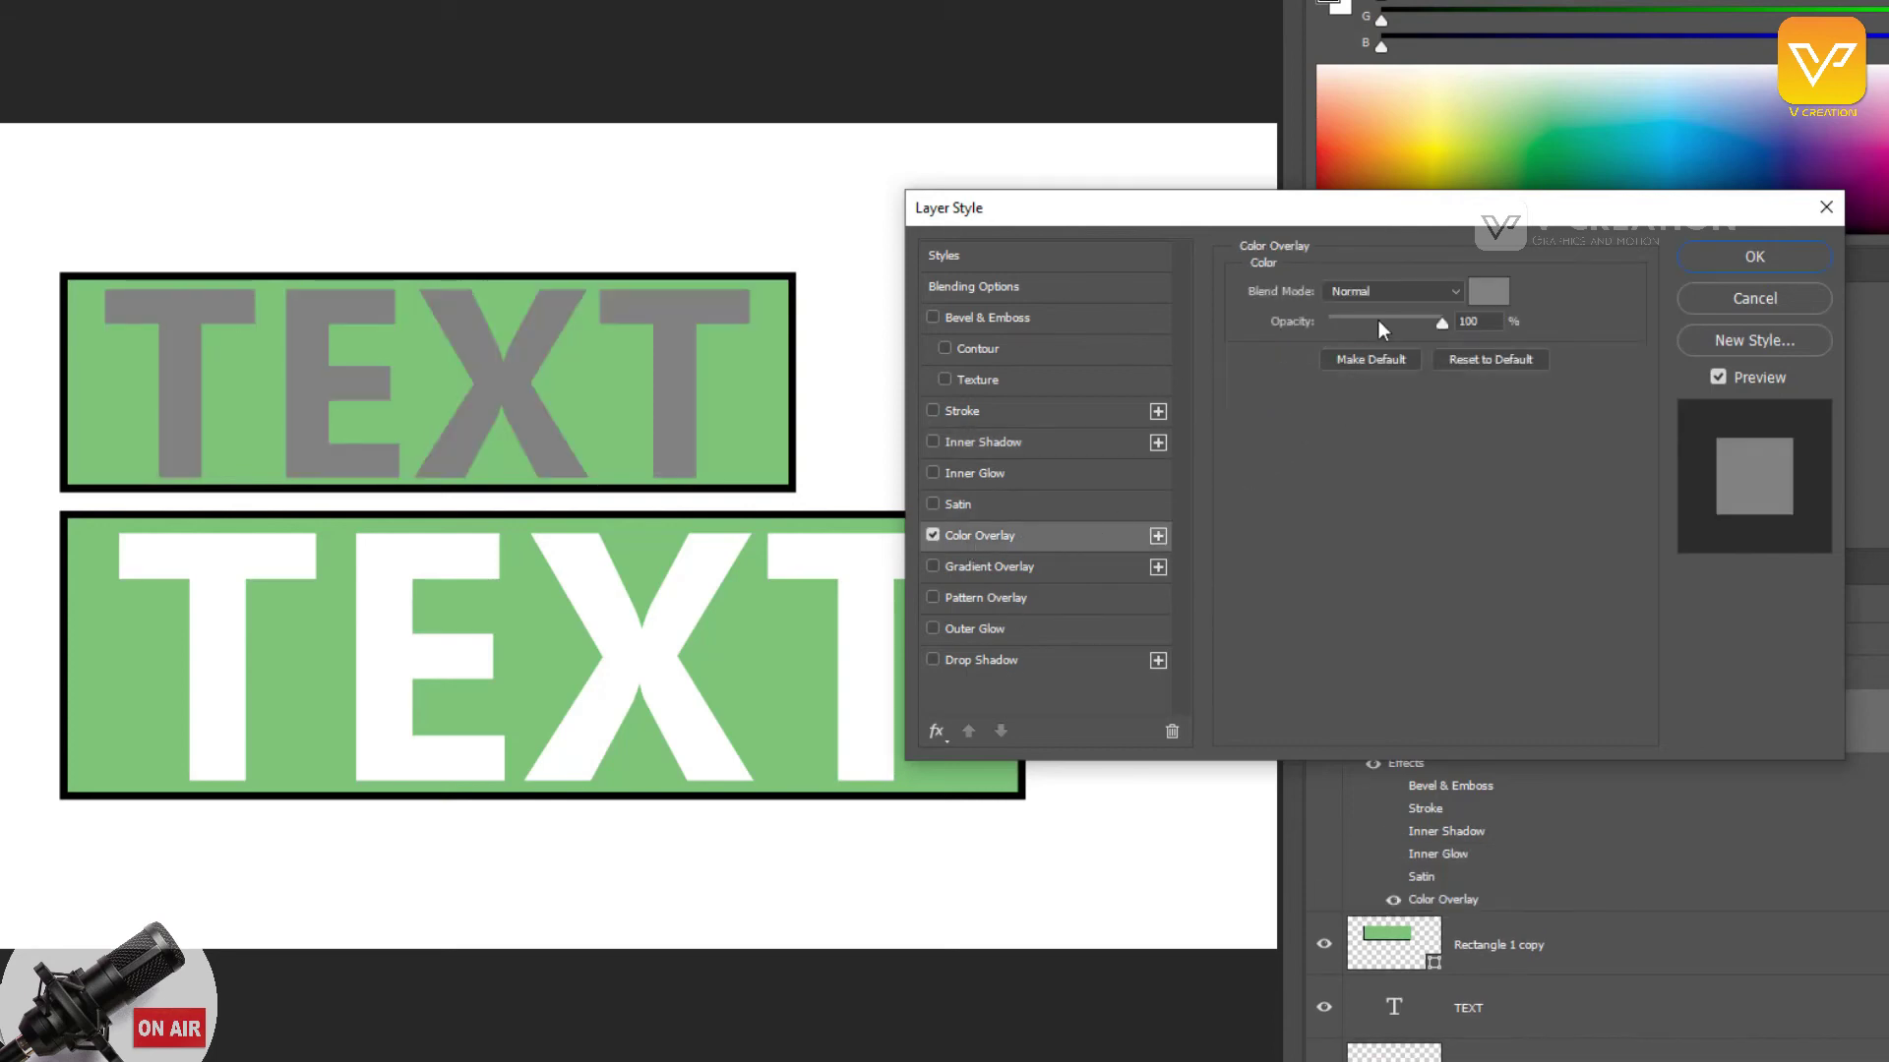
left_click(1488, 291)
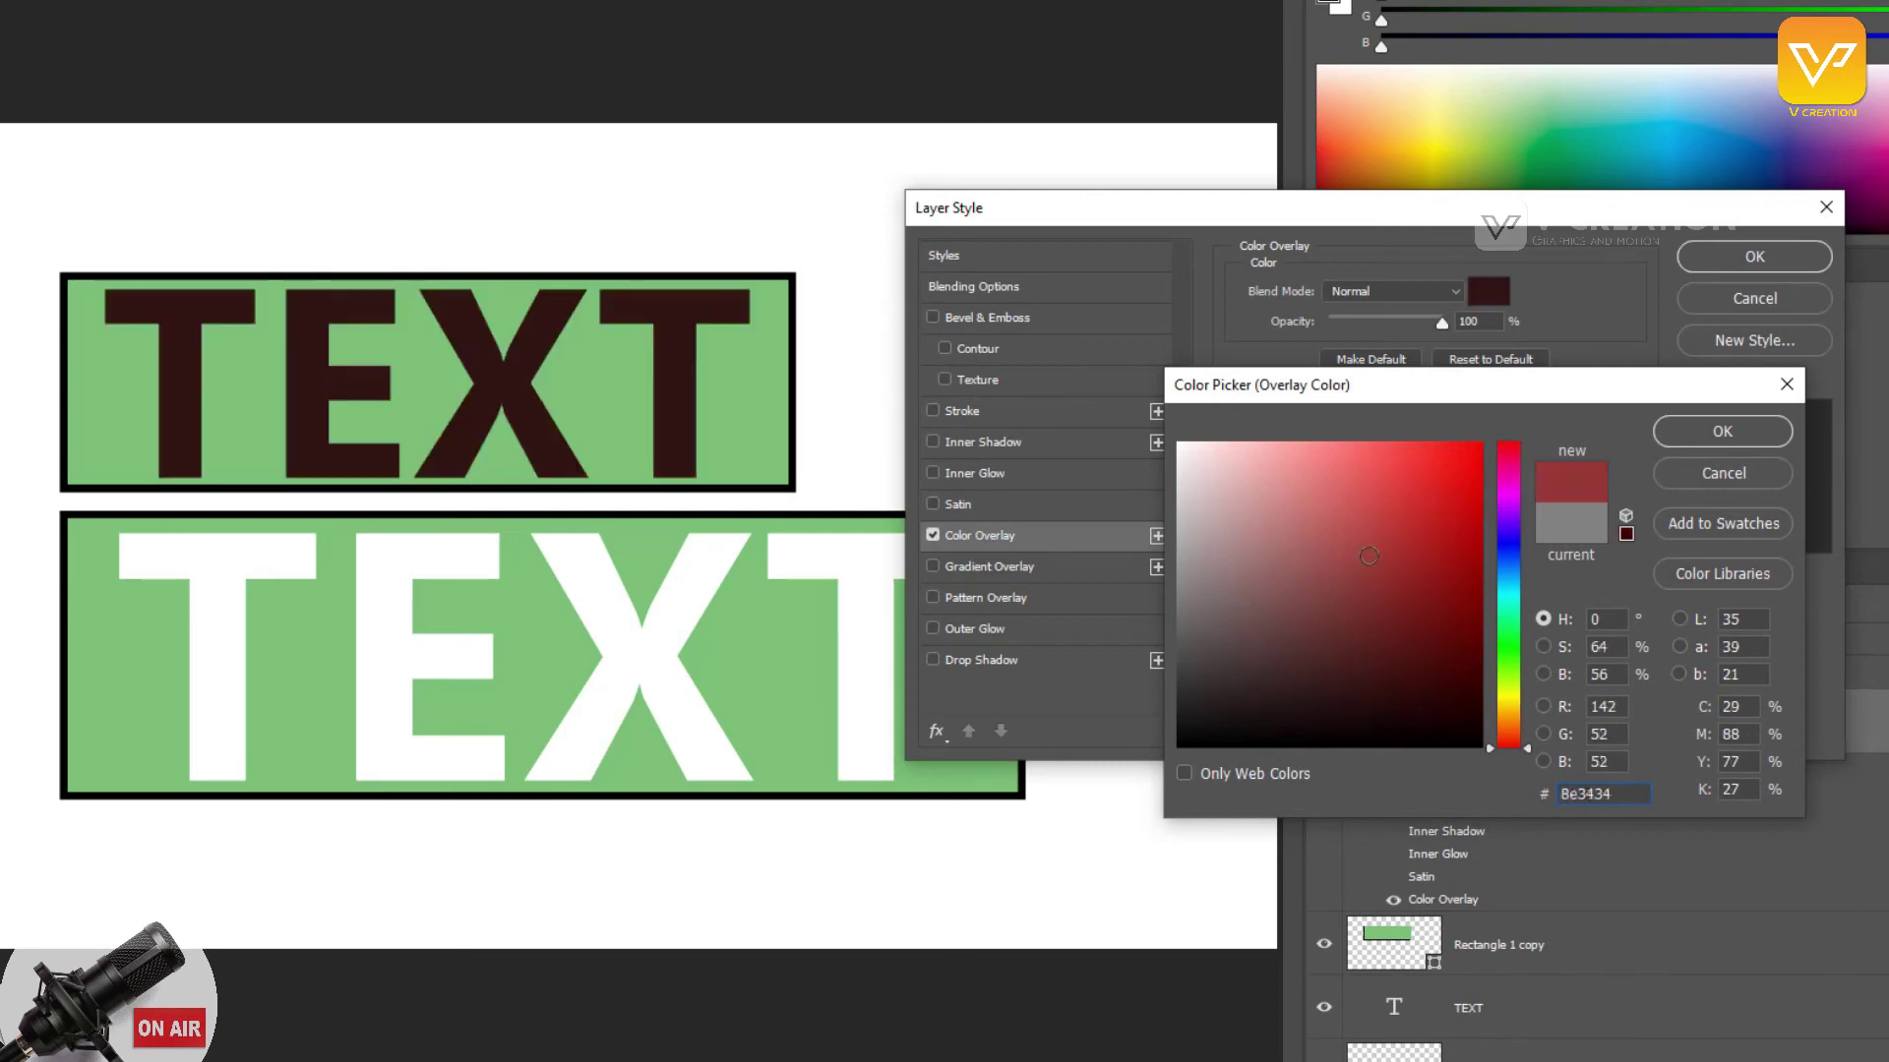
left_click(1724, 473)
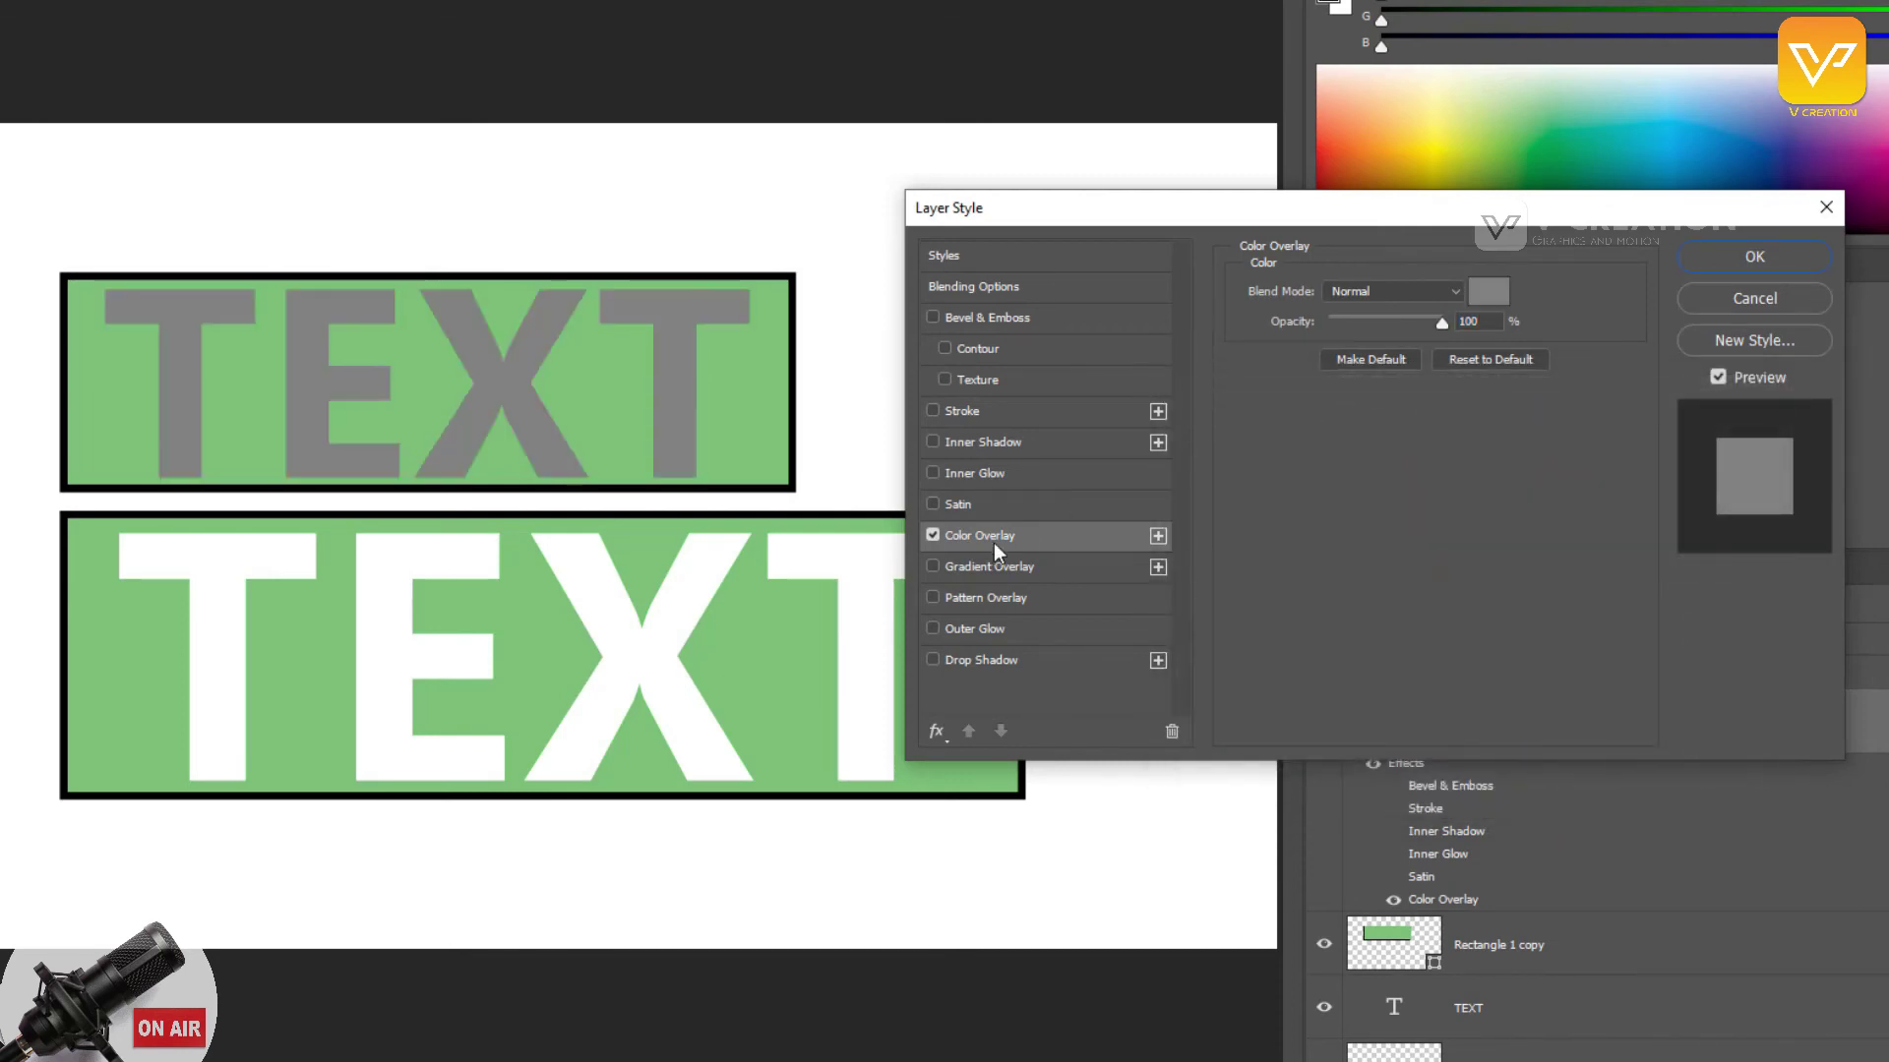
left_click(933, 537)
Step: Turn on Gradient Overlay, inspect its orange-yellow-orange gradient in the Gradient Editor without changing it, and switch the effect off
left_click(962, 571)
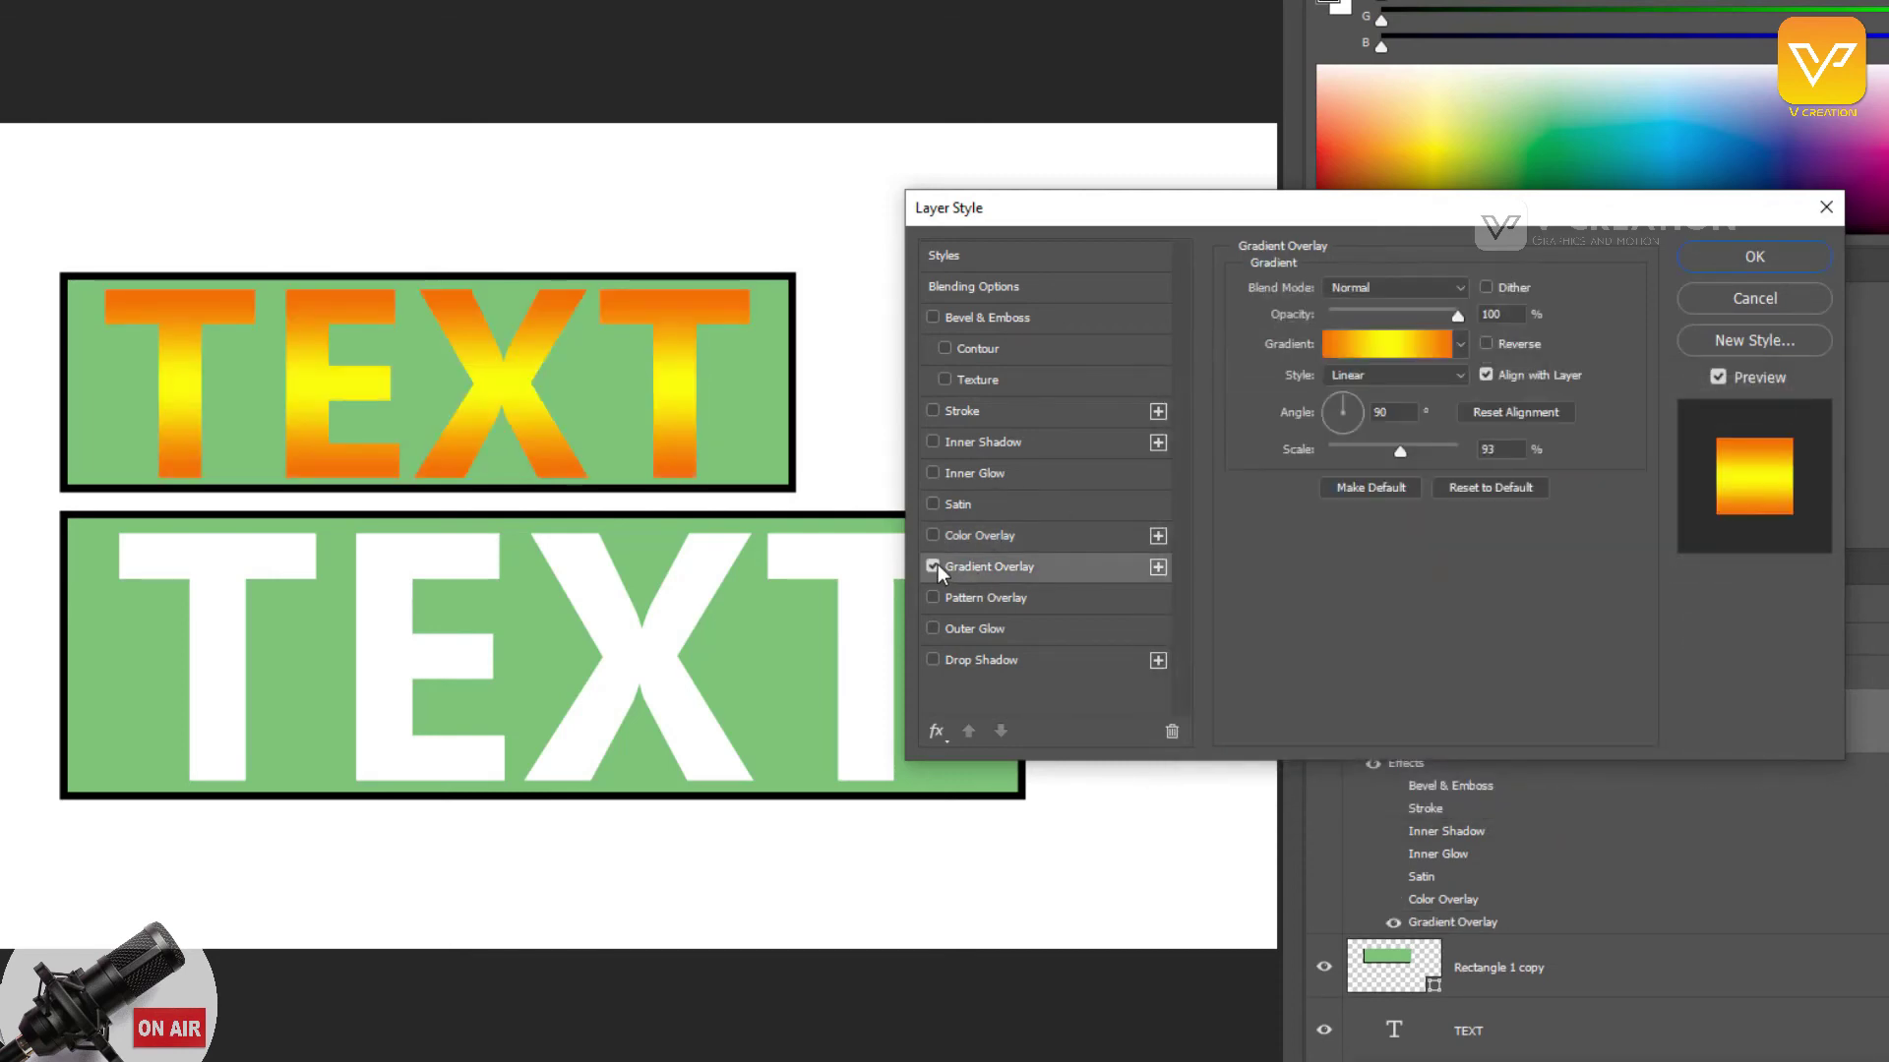
left_click(1402, 344)
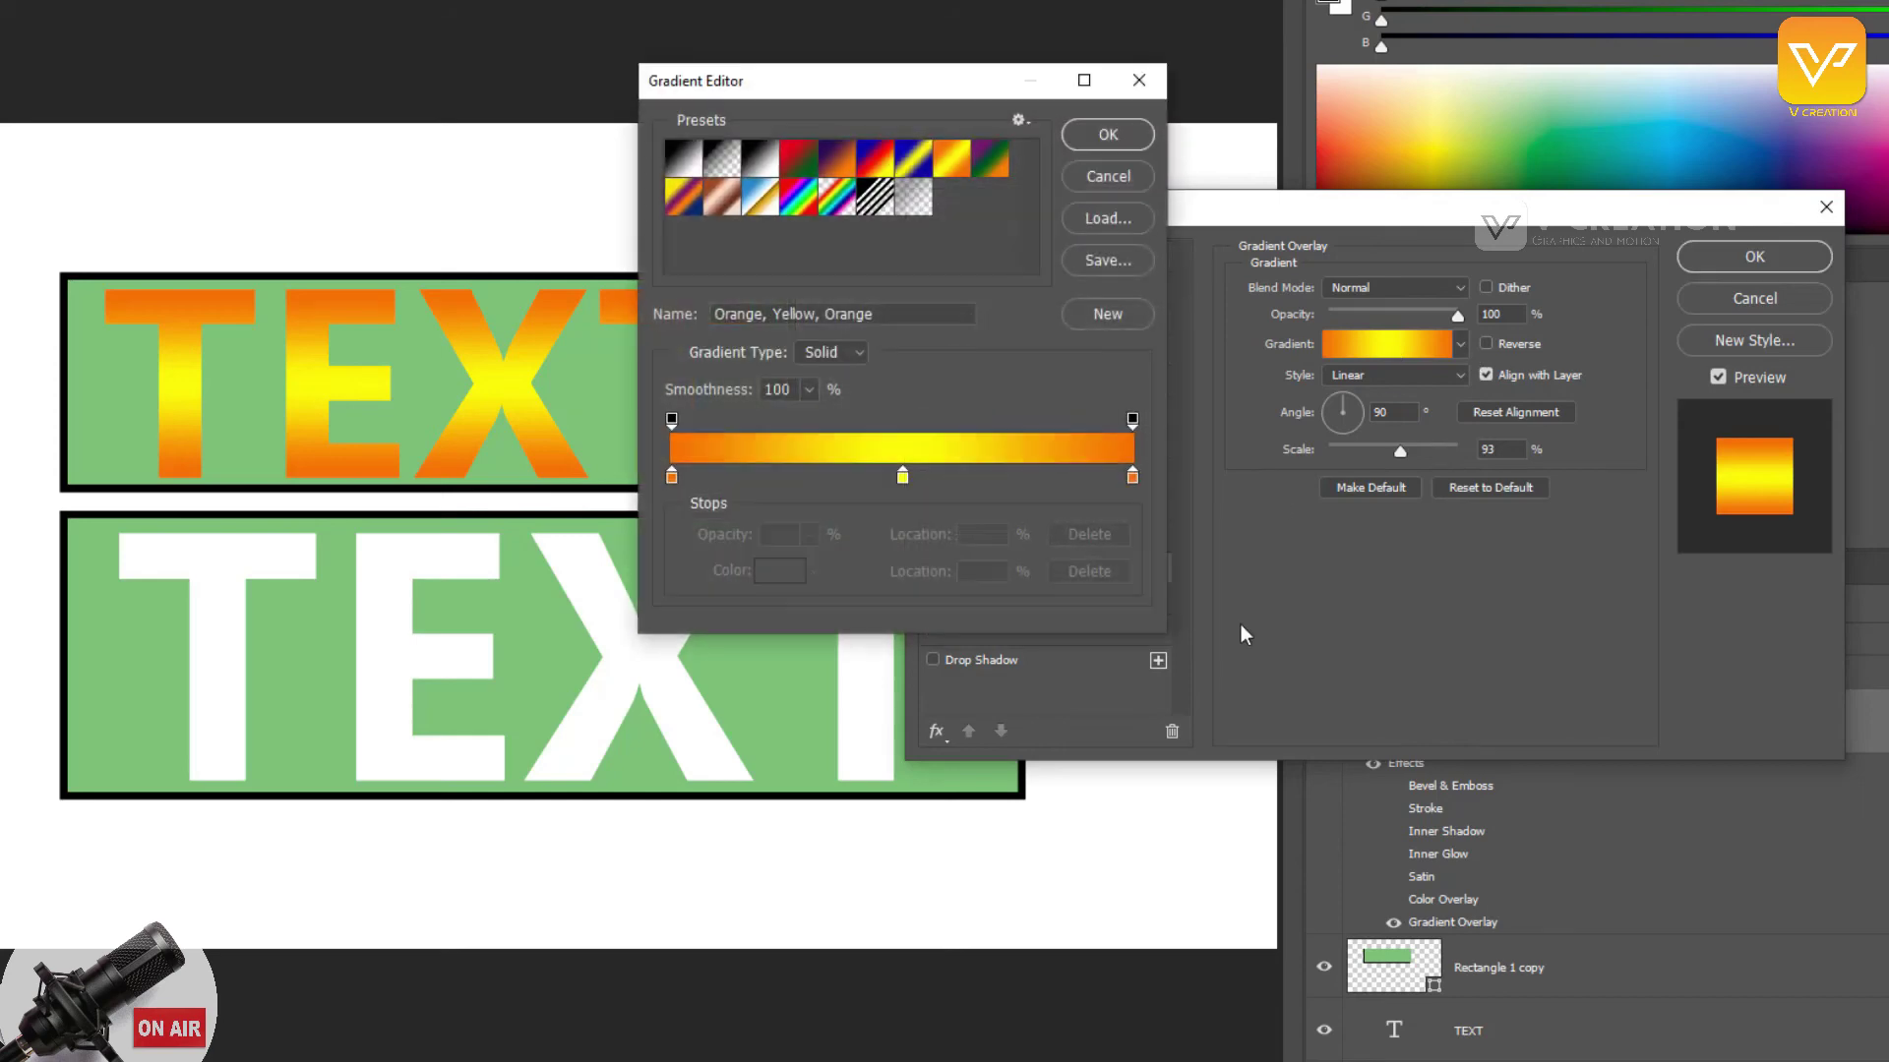
left_click(1107, 176)
left_click(932, 567)
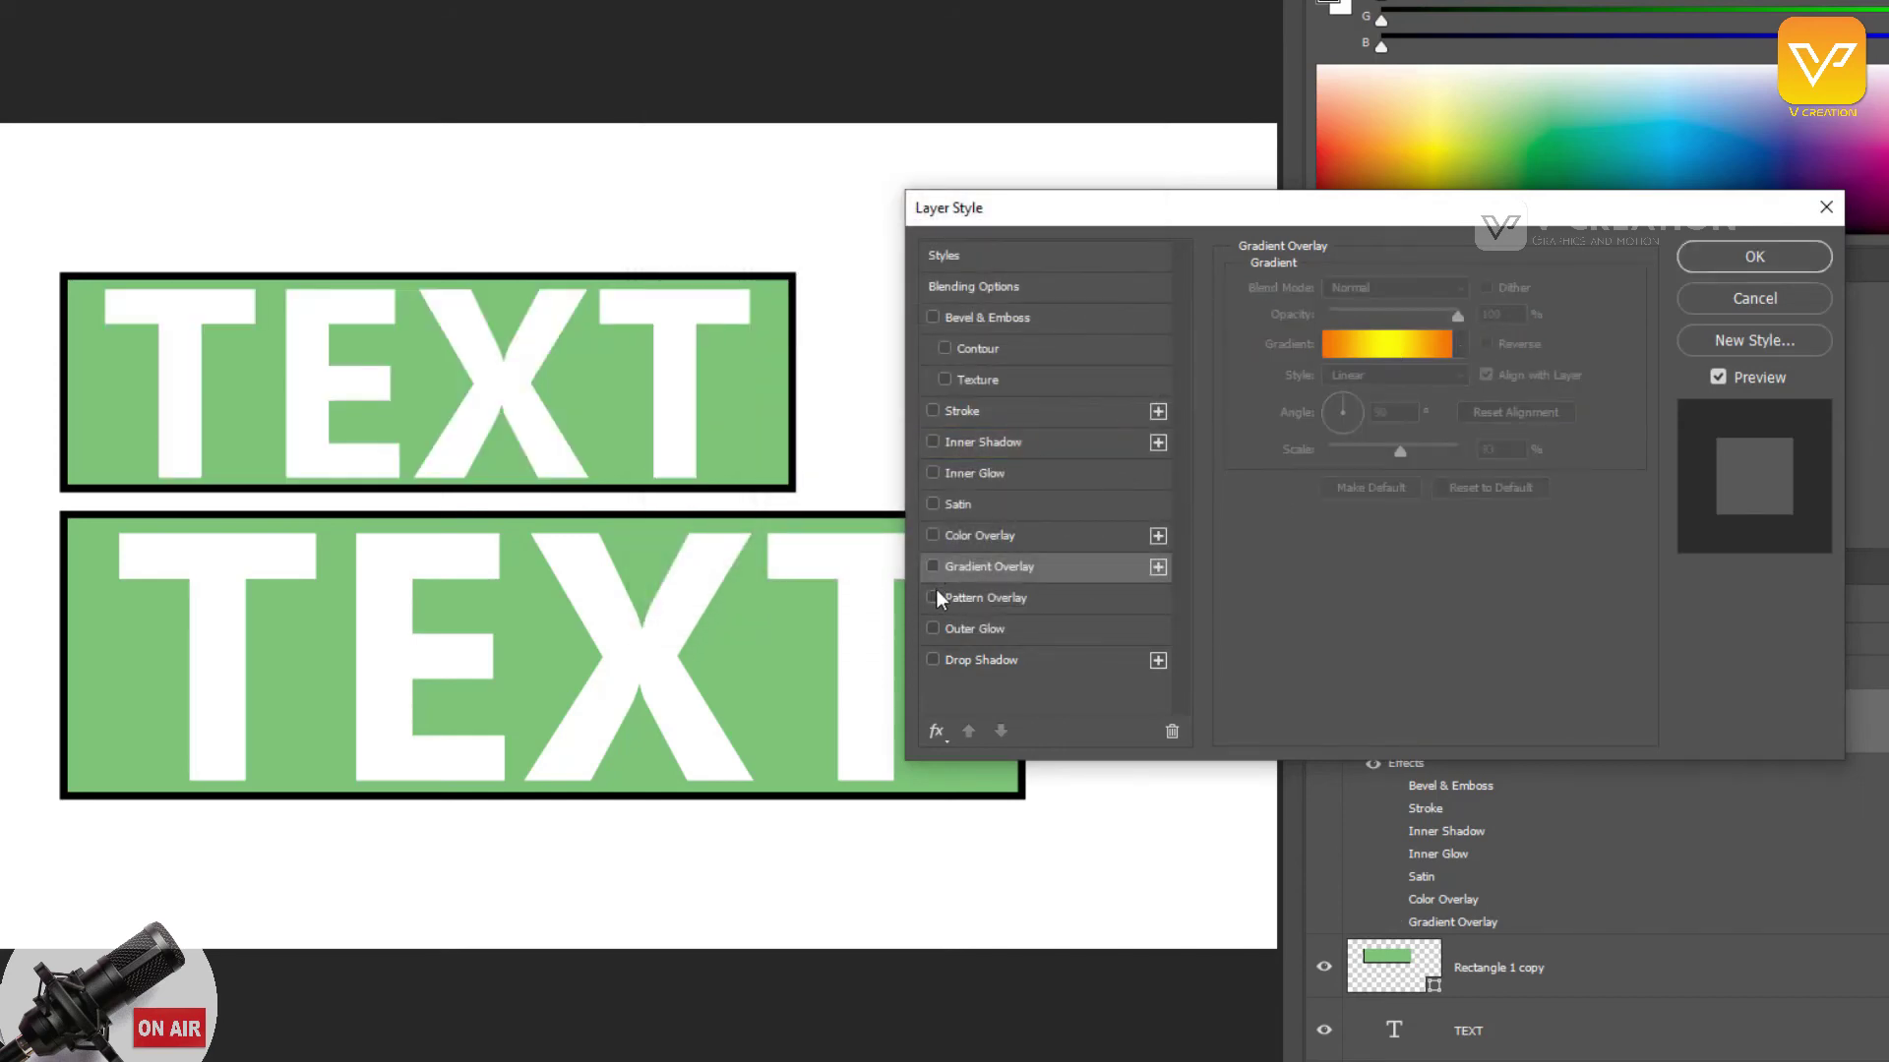
Step: Try Pattern Overlay at 101% scale and 100% opacity, comparing the concentric-square and dotted patterns, and switch the effect off
left_click(1013, 596)
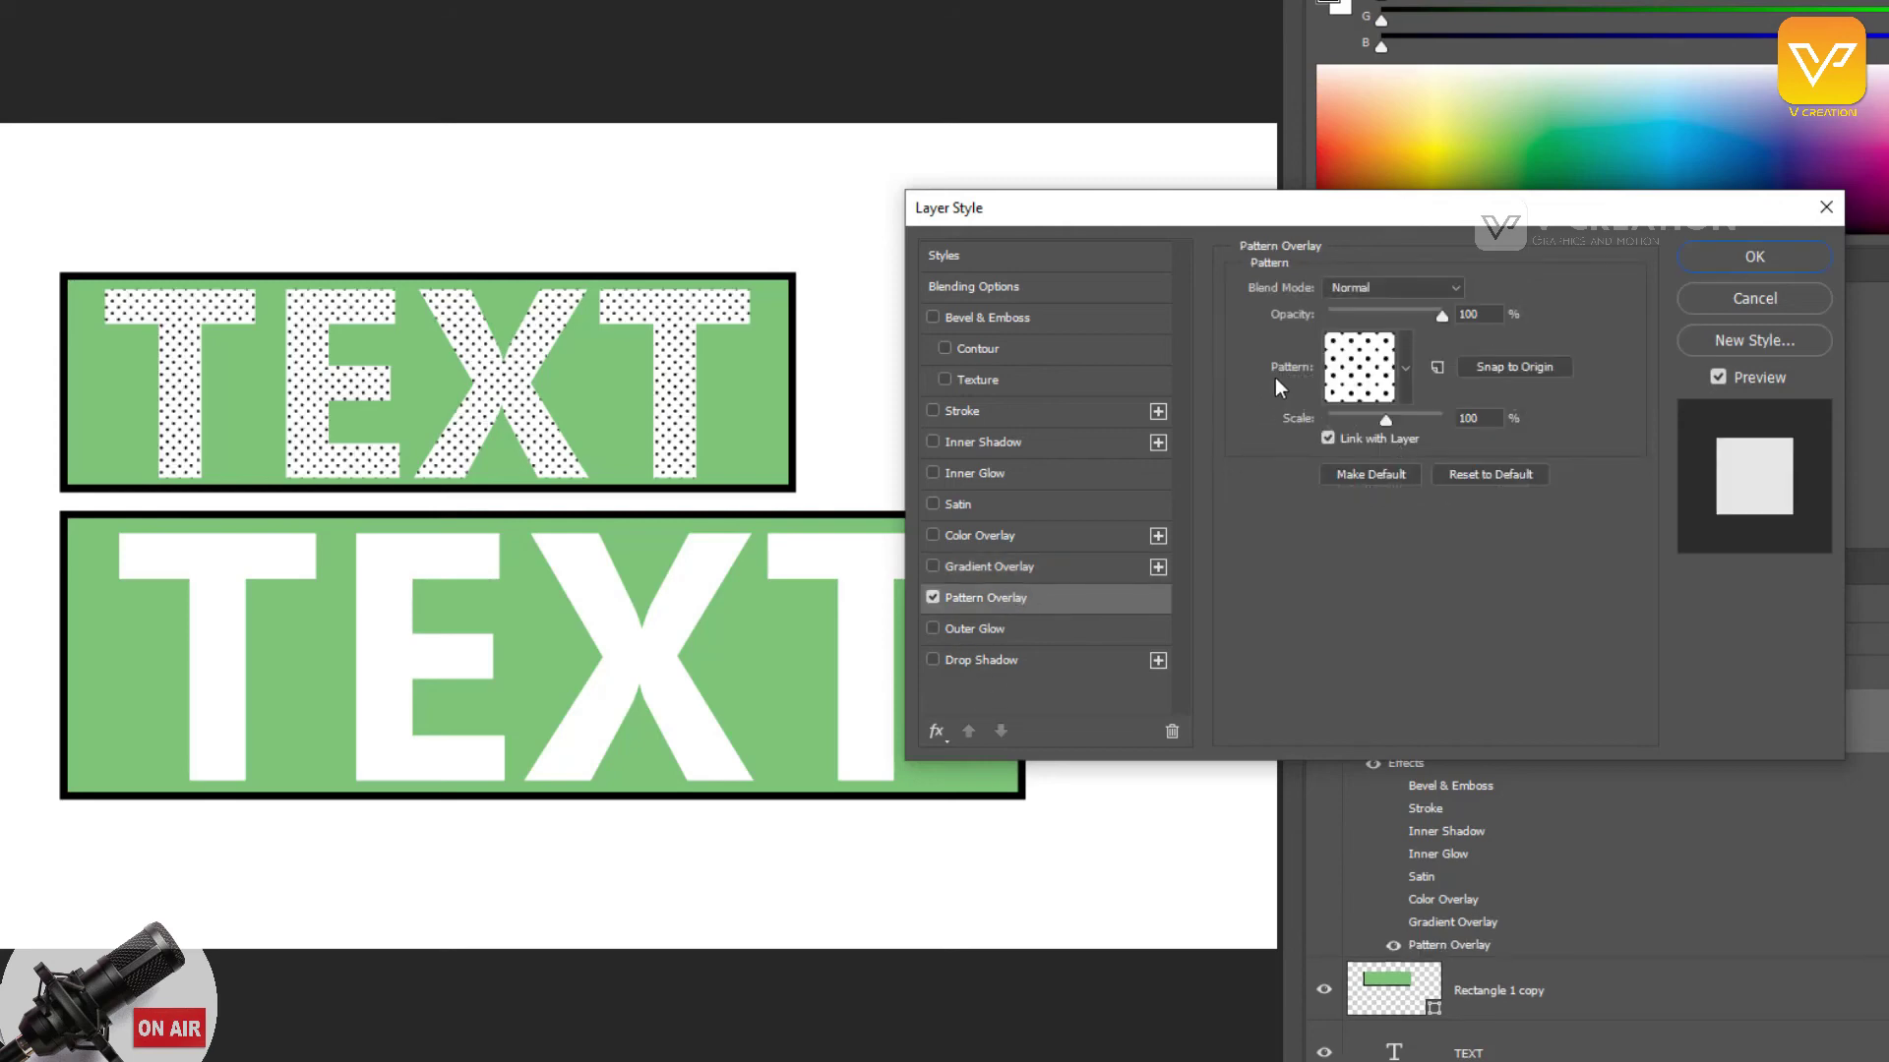
mouse_move(1385, 420)
left_mouse_down()
mouse_move(1419, 421)
mouse_move(1362, 423)
mouse_move(1387, 425)
left_mouse_up()
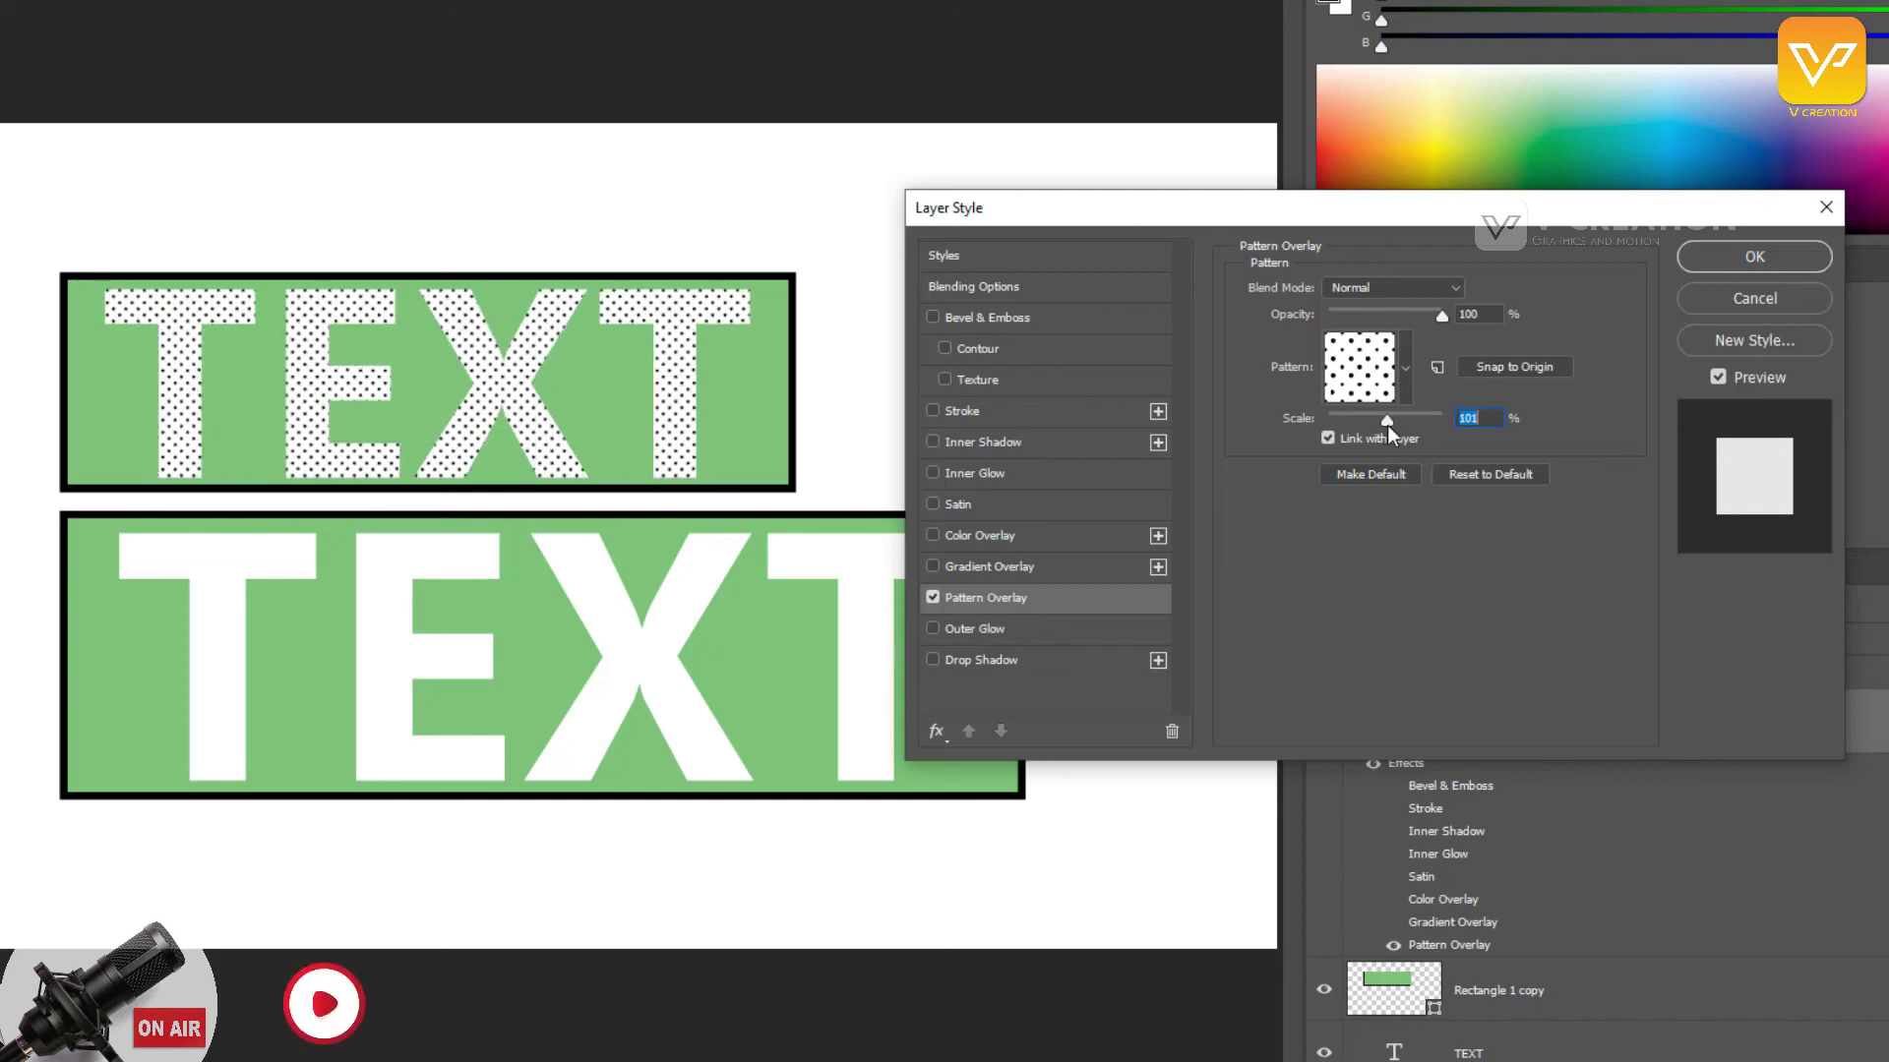
left_click(1395, 381)
left_click(1398, 480)
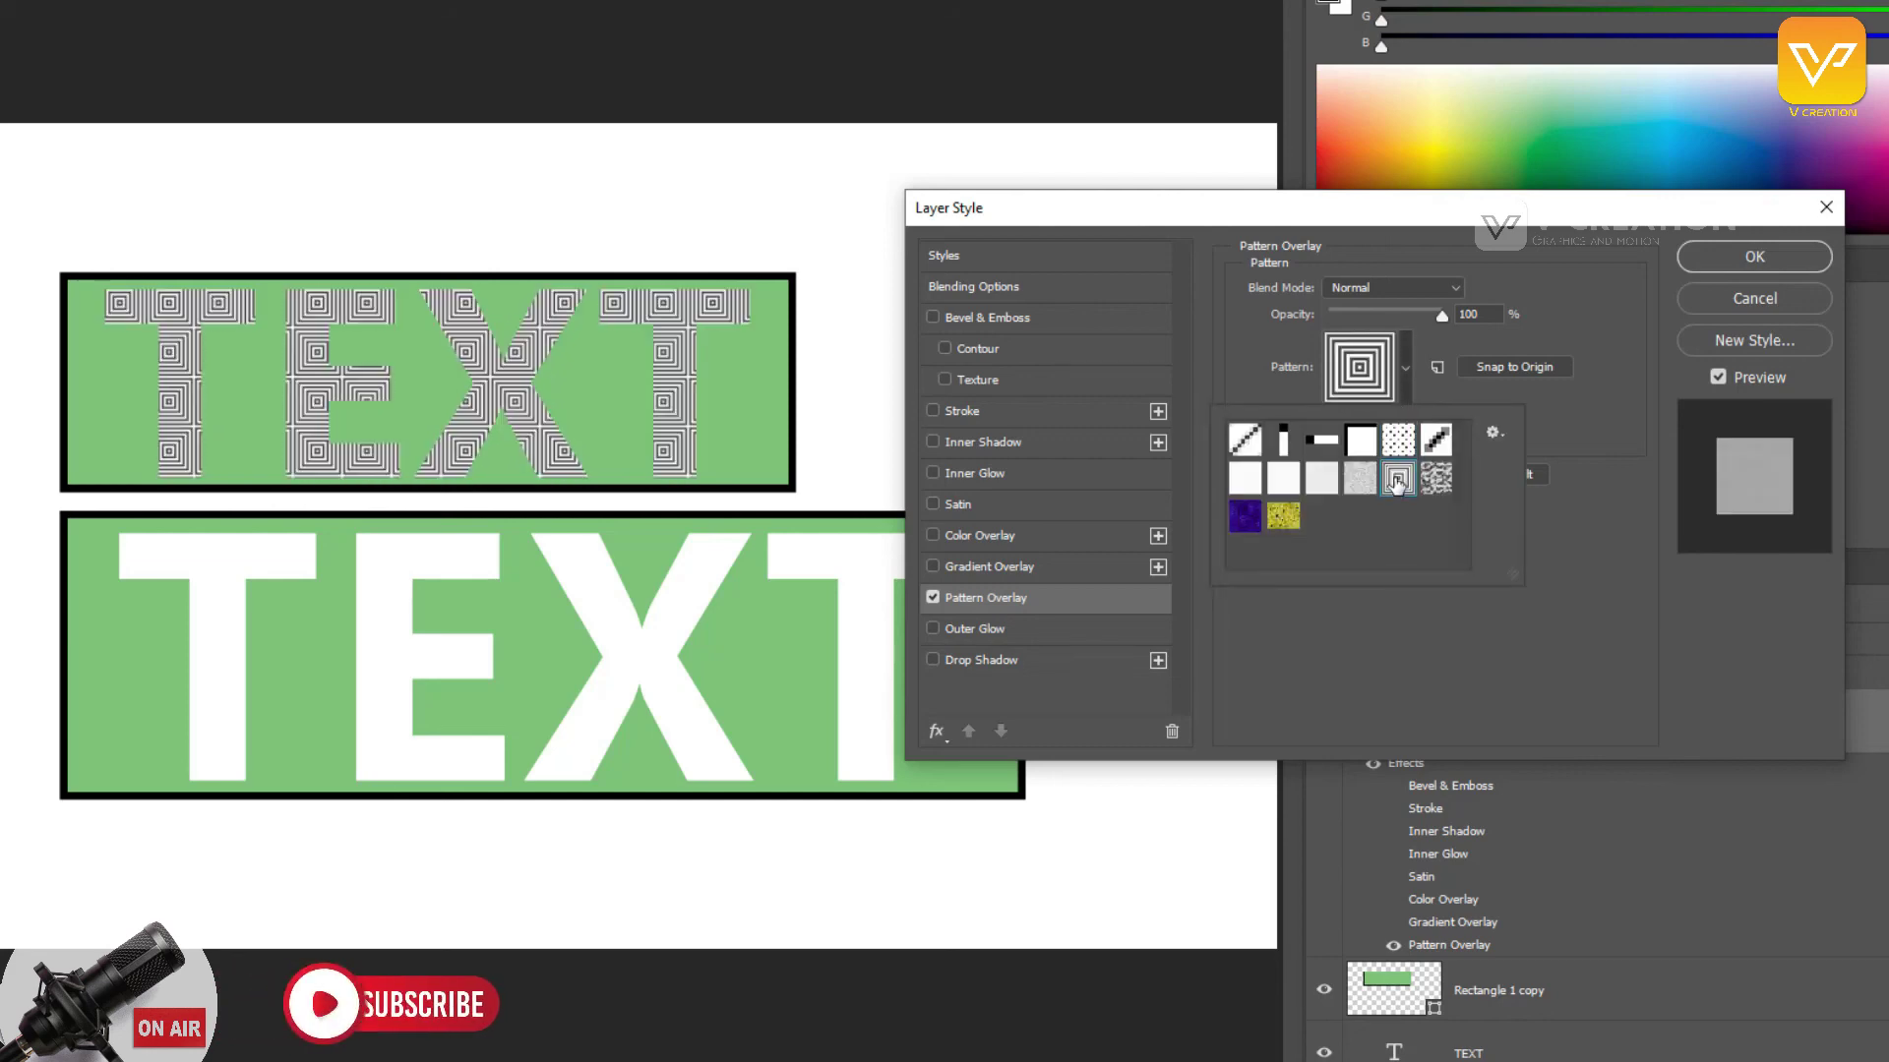
left_click(1398, 438)
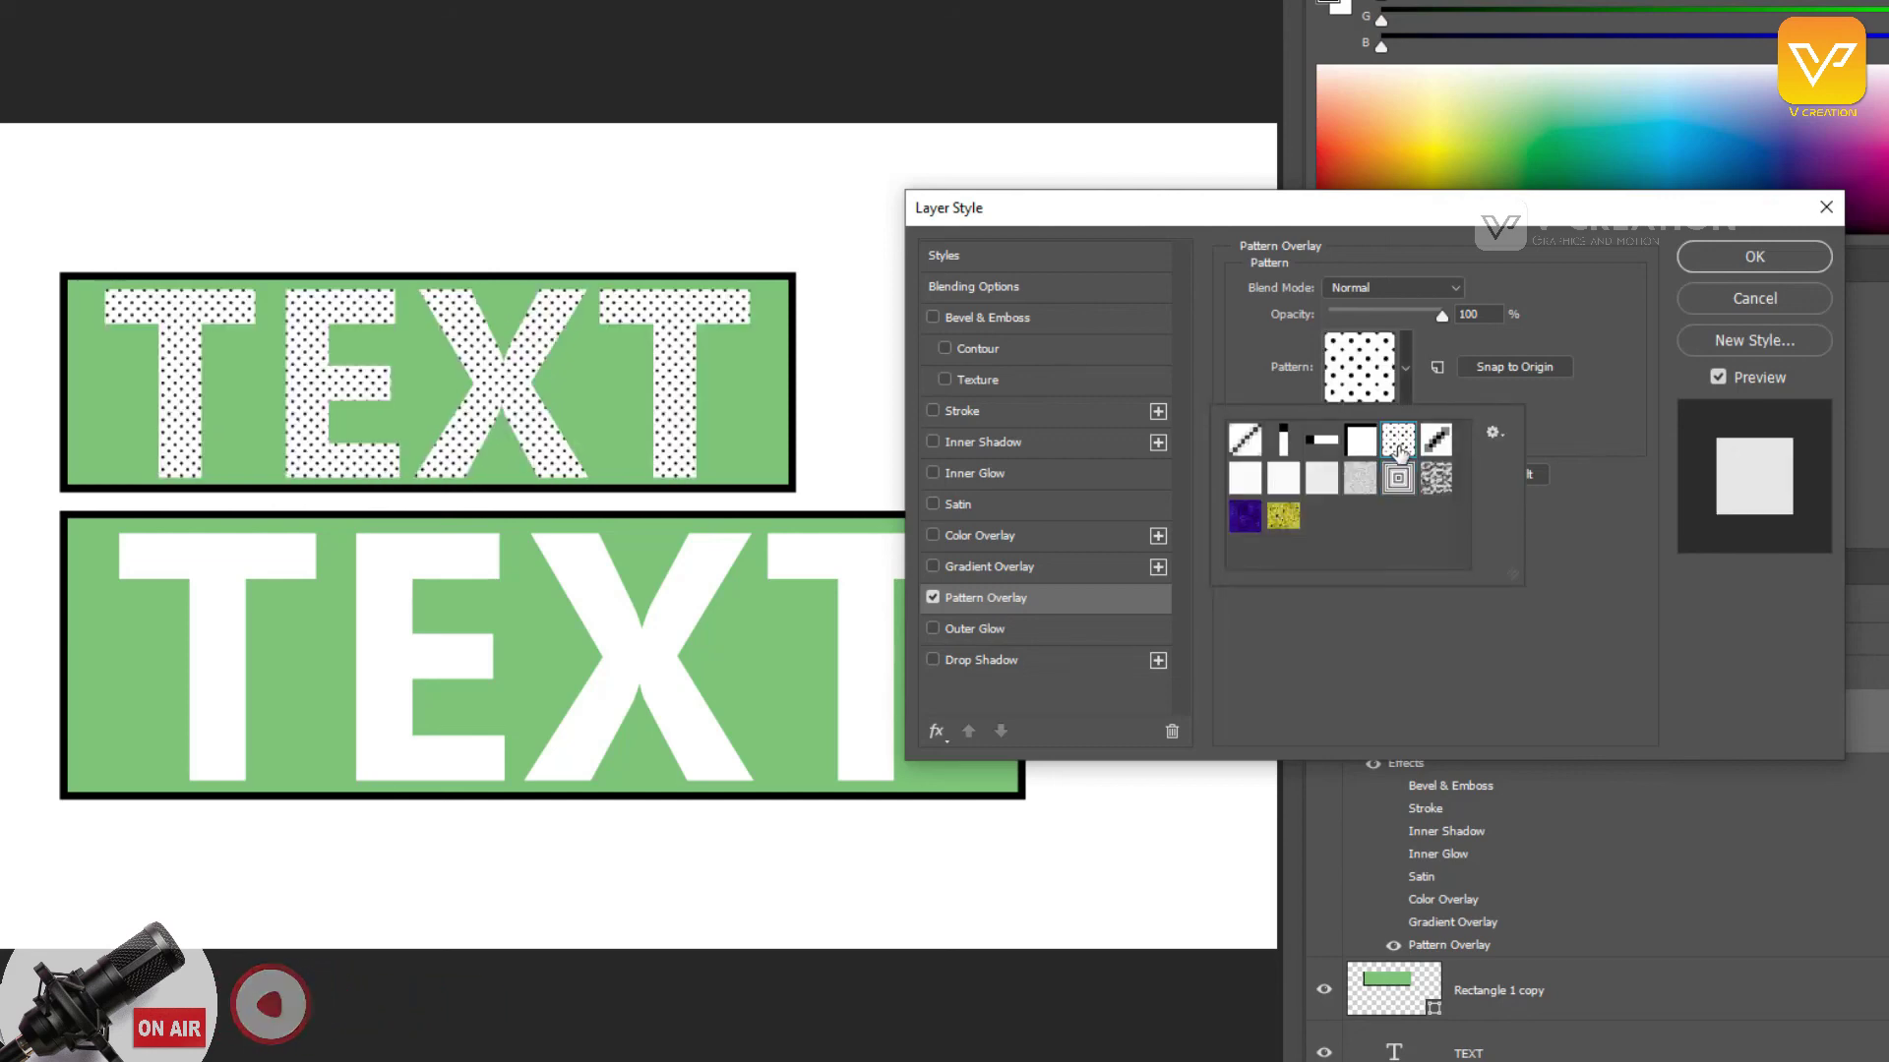
left_click(1426, 286)
left_click(1428, 287)
left_click(1441, 307)
mouse_move(1442, 310)
left_mouse_down()
mouse_move(1367, 313)
mouse_move(1456, 315)
left_mouse_up()
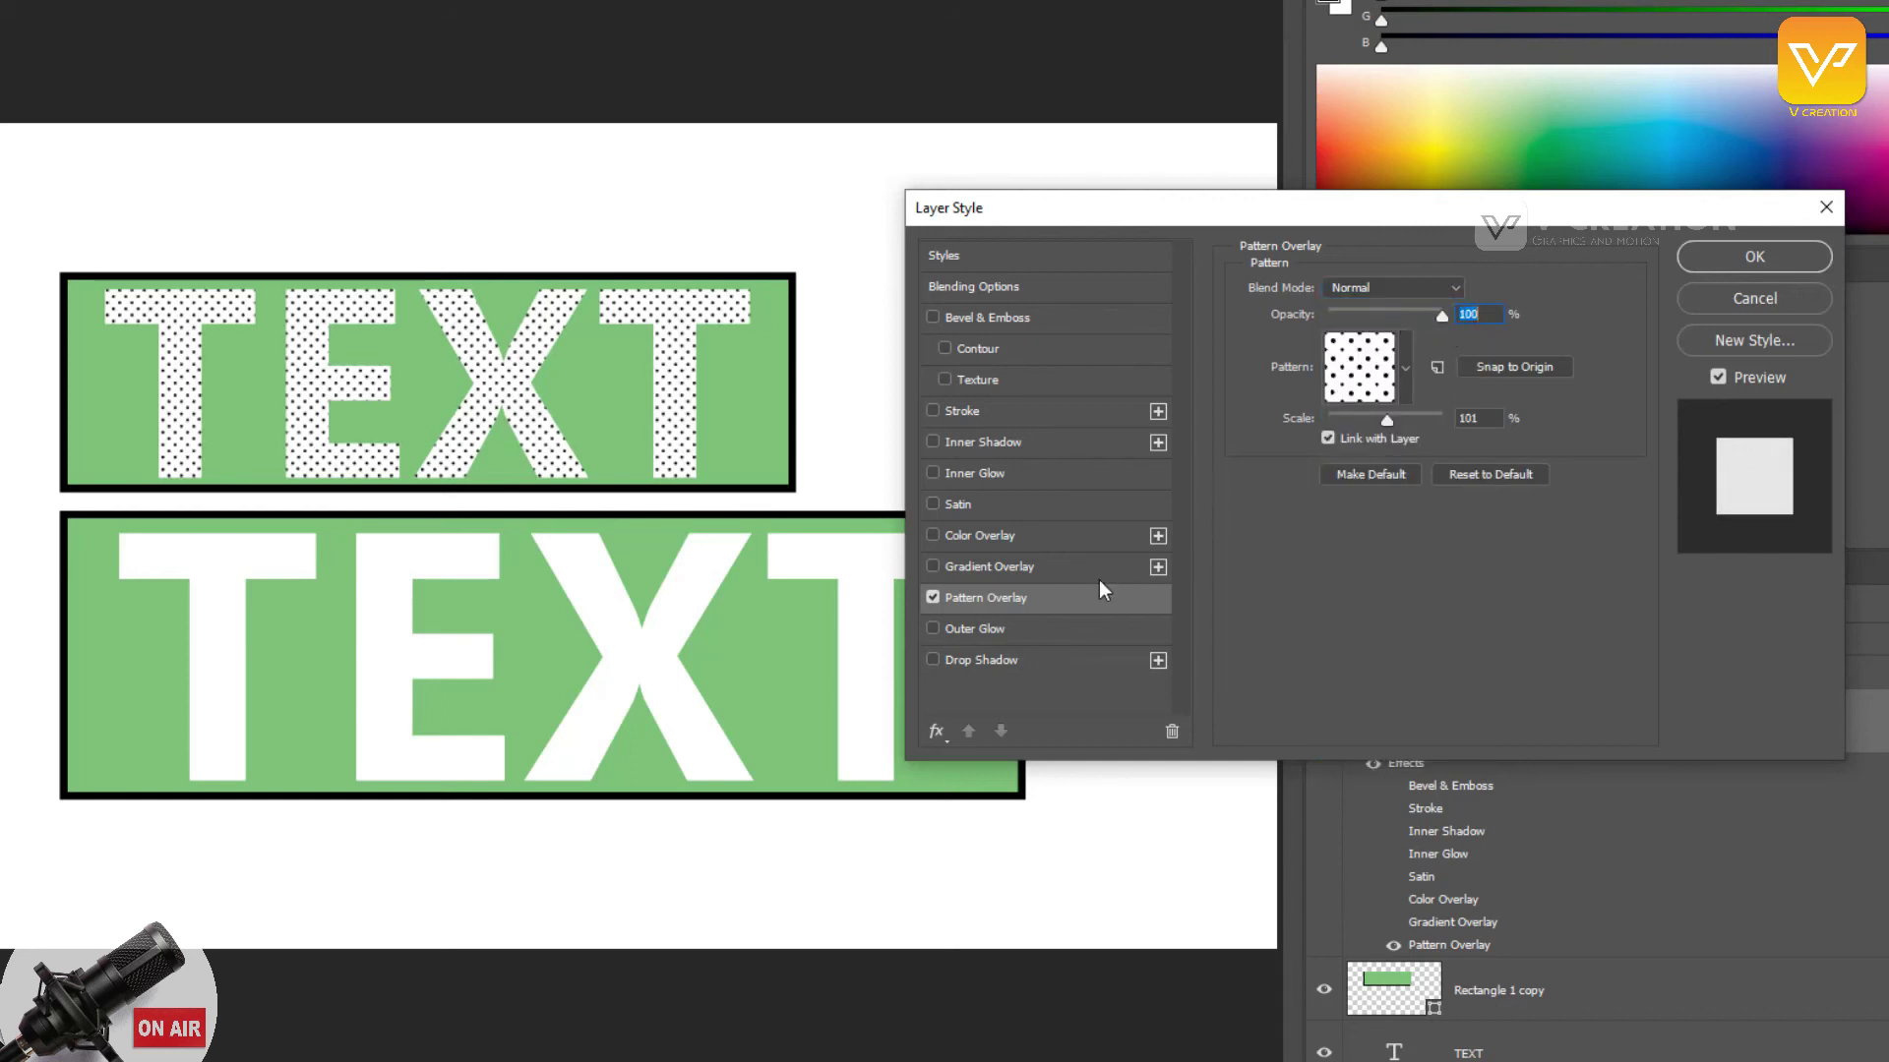
left_click(932, 598)
Step: Try a red (#ff0a0a) Outer Glow with Normal blend mode and 91% opacity, and switch the effect off
left_click(963, 632)
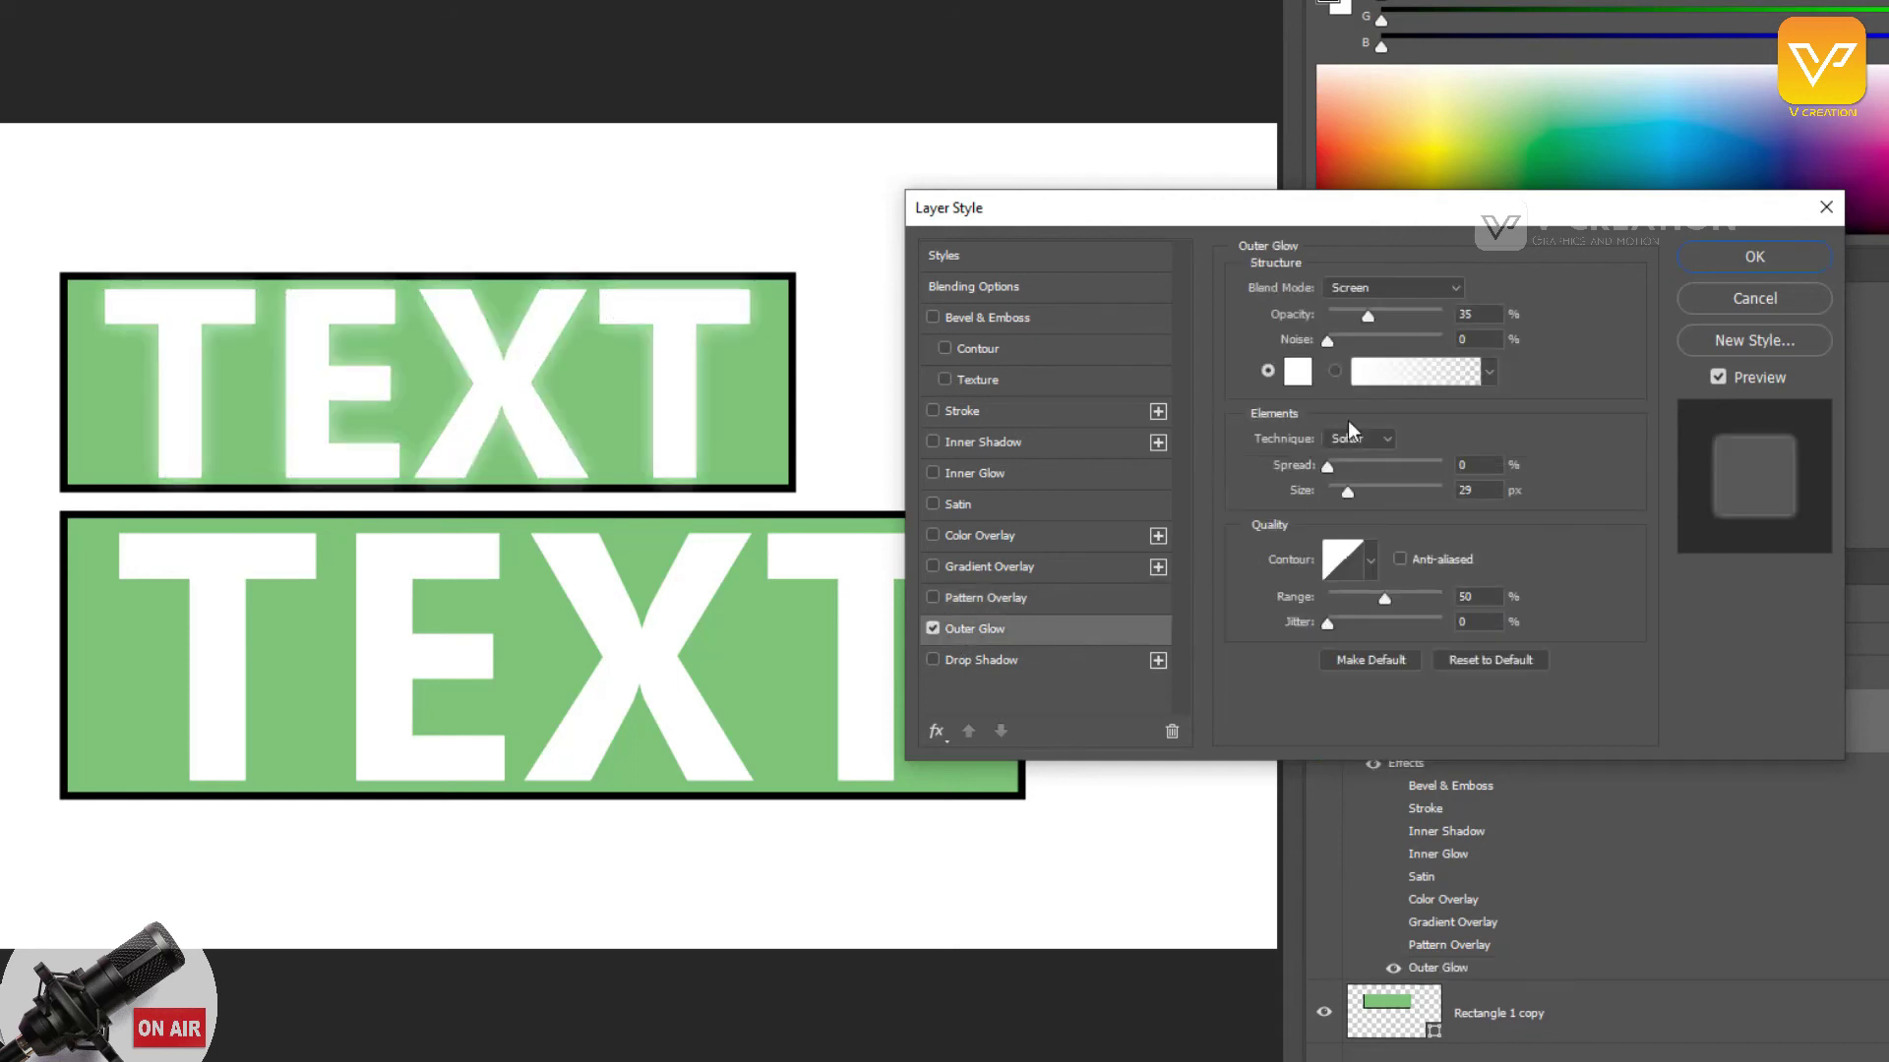
left_click(1298, 372)
type("ff0a0a")
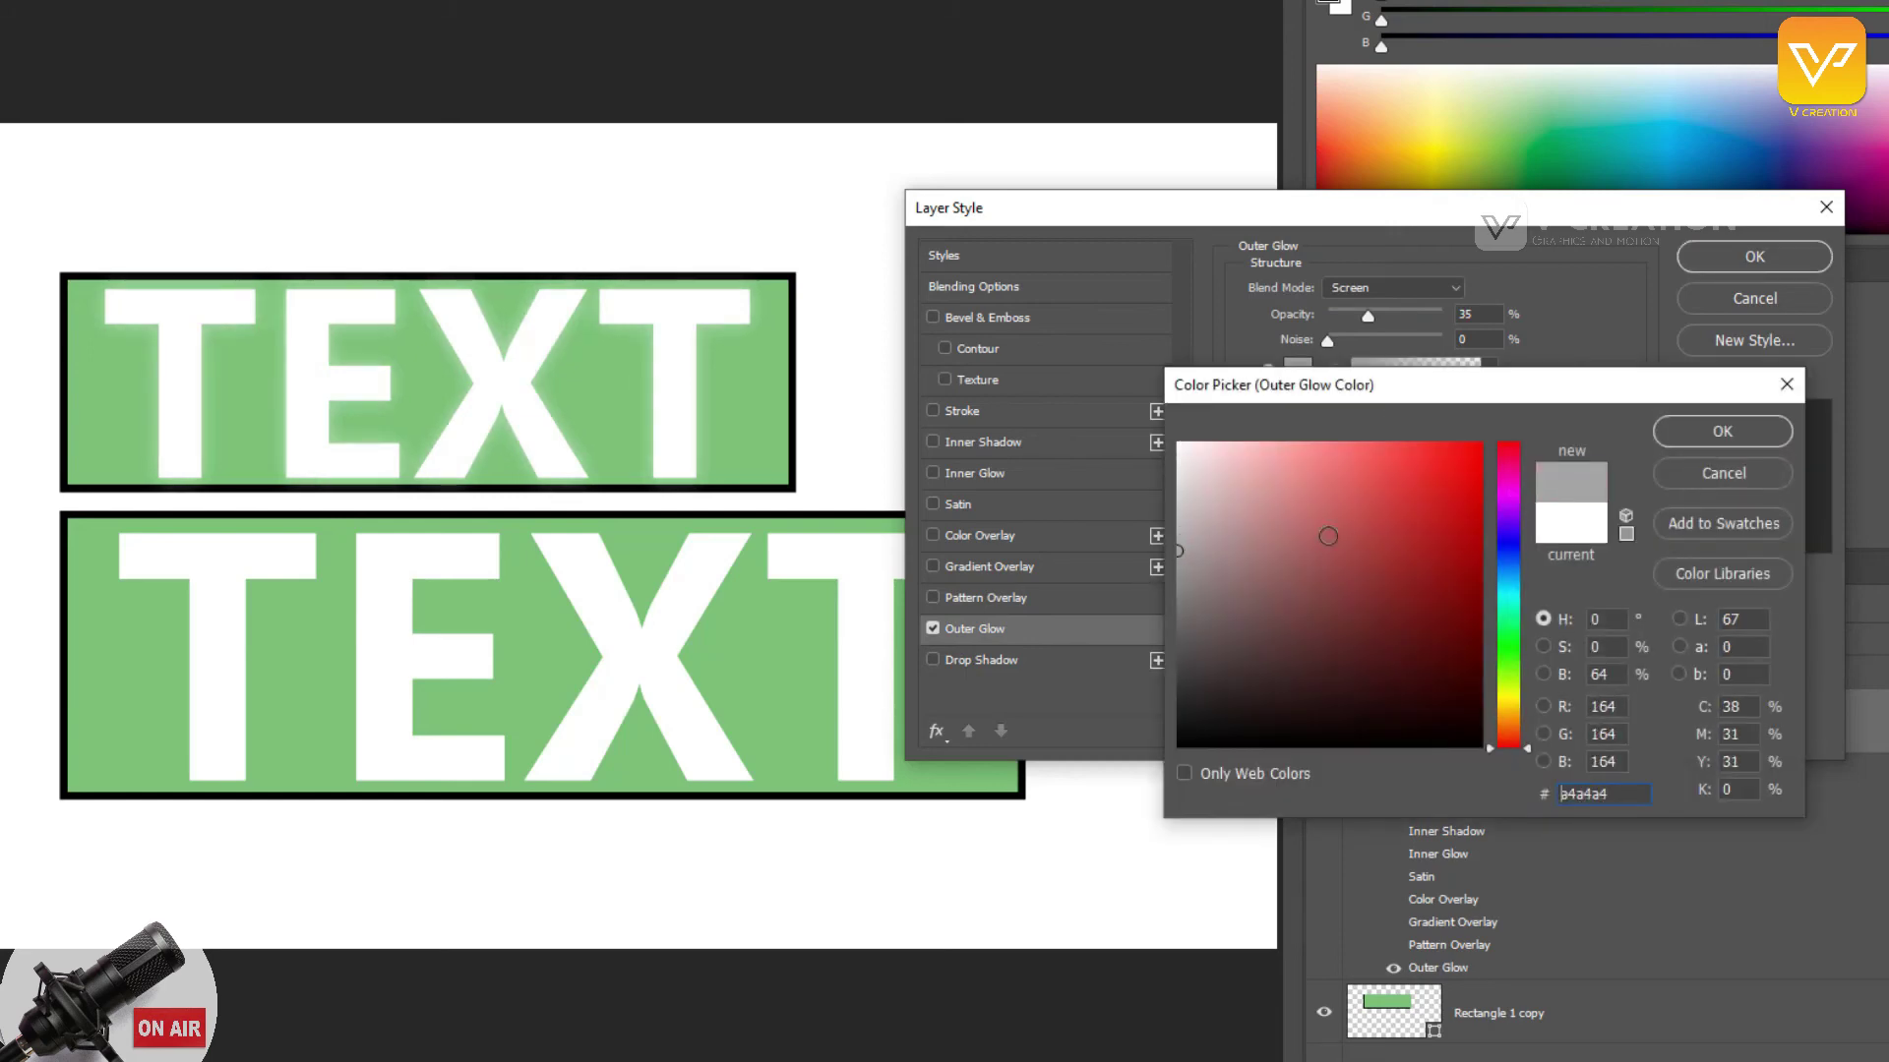
left_click(1722, 431)
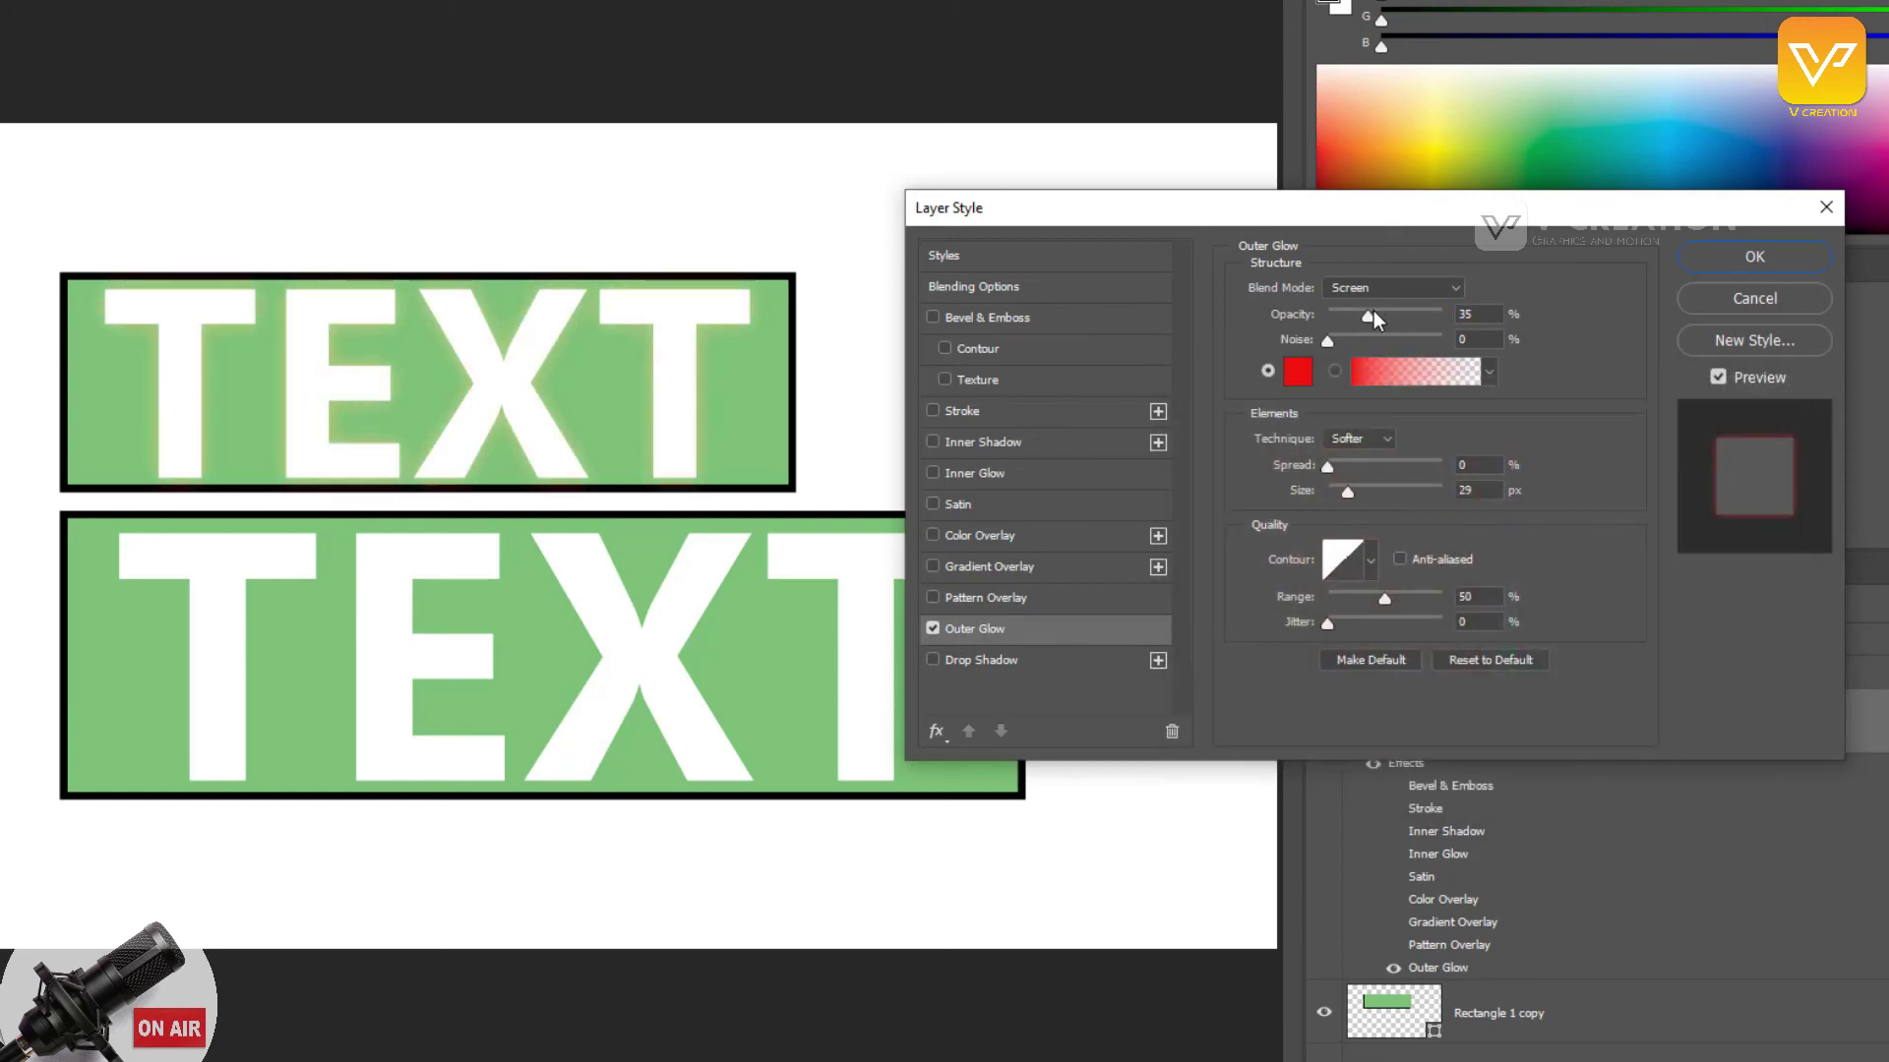
left_click_drag(1373, 309, 1423, 318)
left_click(1417, 287)
left_click(1370, 310)
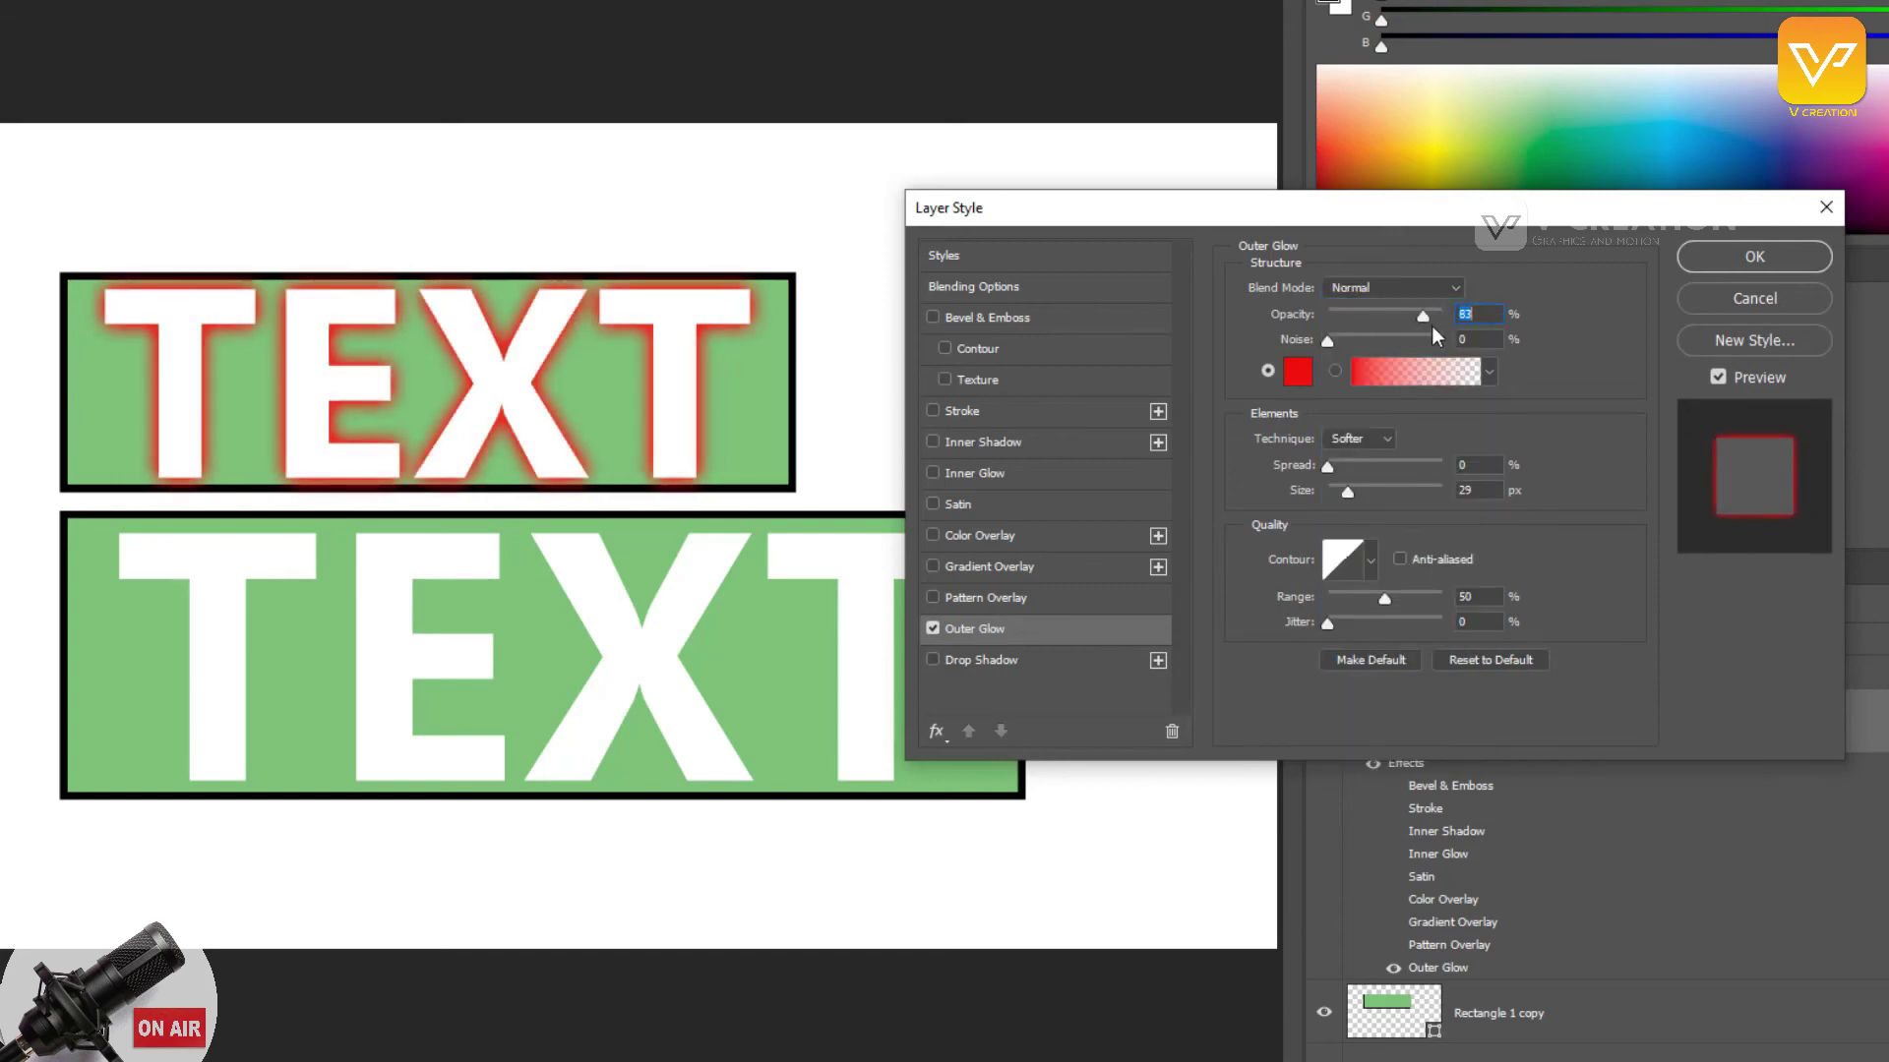
left_click(932, 628)
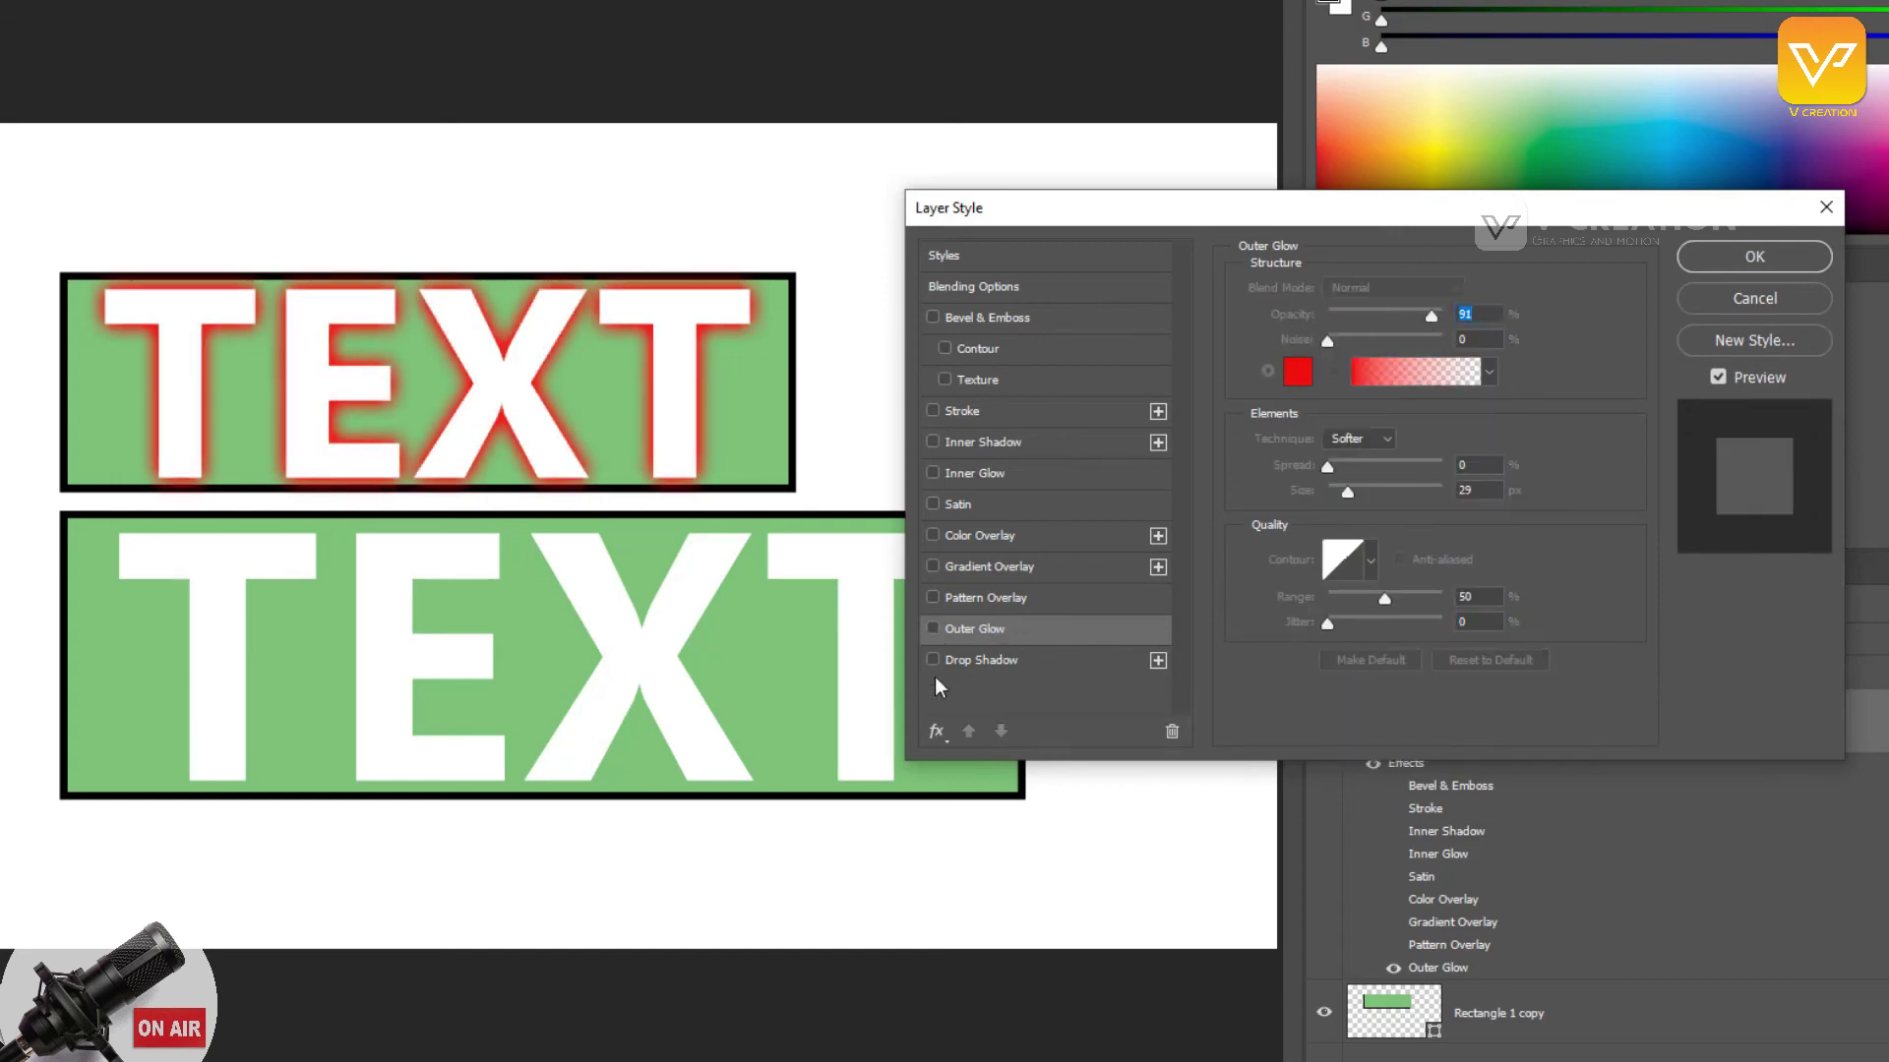
Step: Try a black Multiply Drop Shadow at 41% opacity, 9 px distance, 21% spread and 7 px size, and cancel the layer style changes
left_click(980, 660)
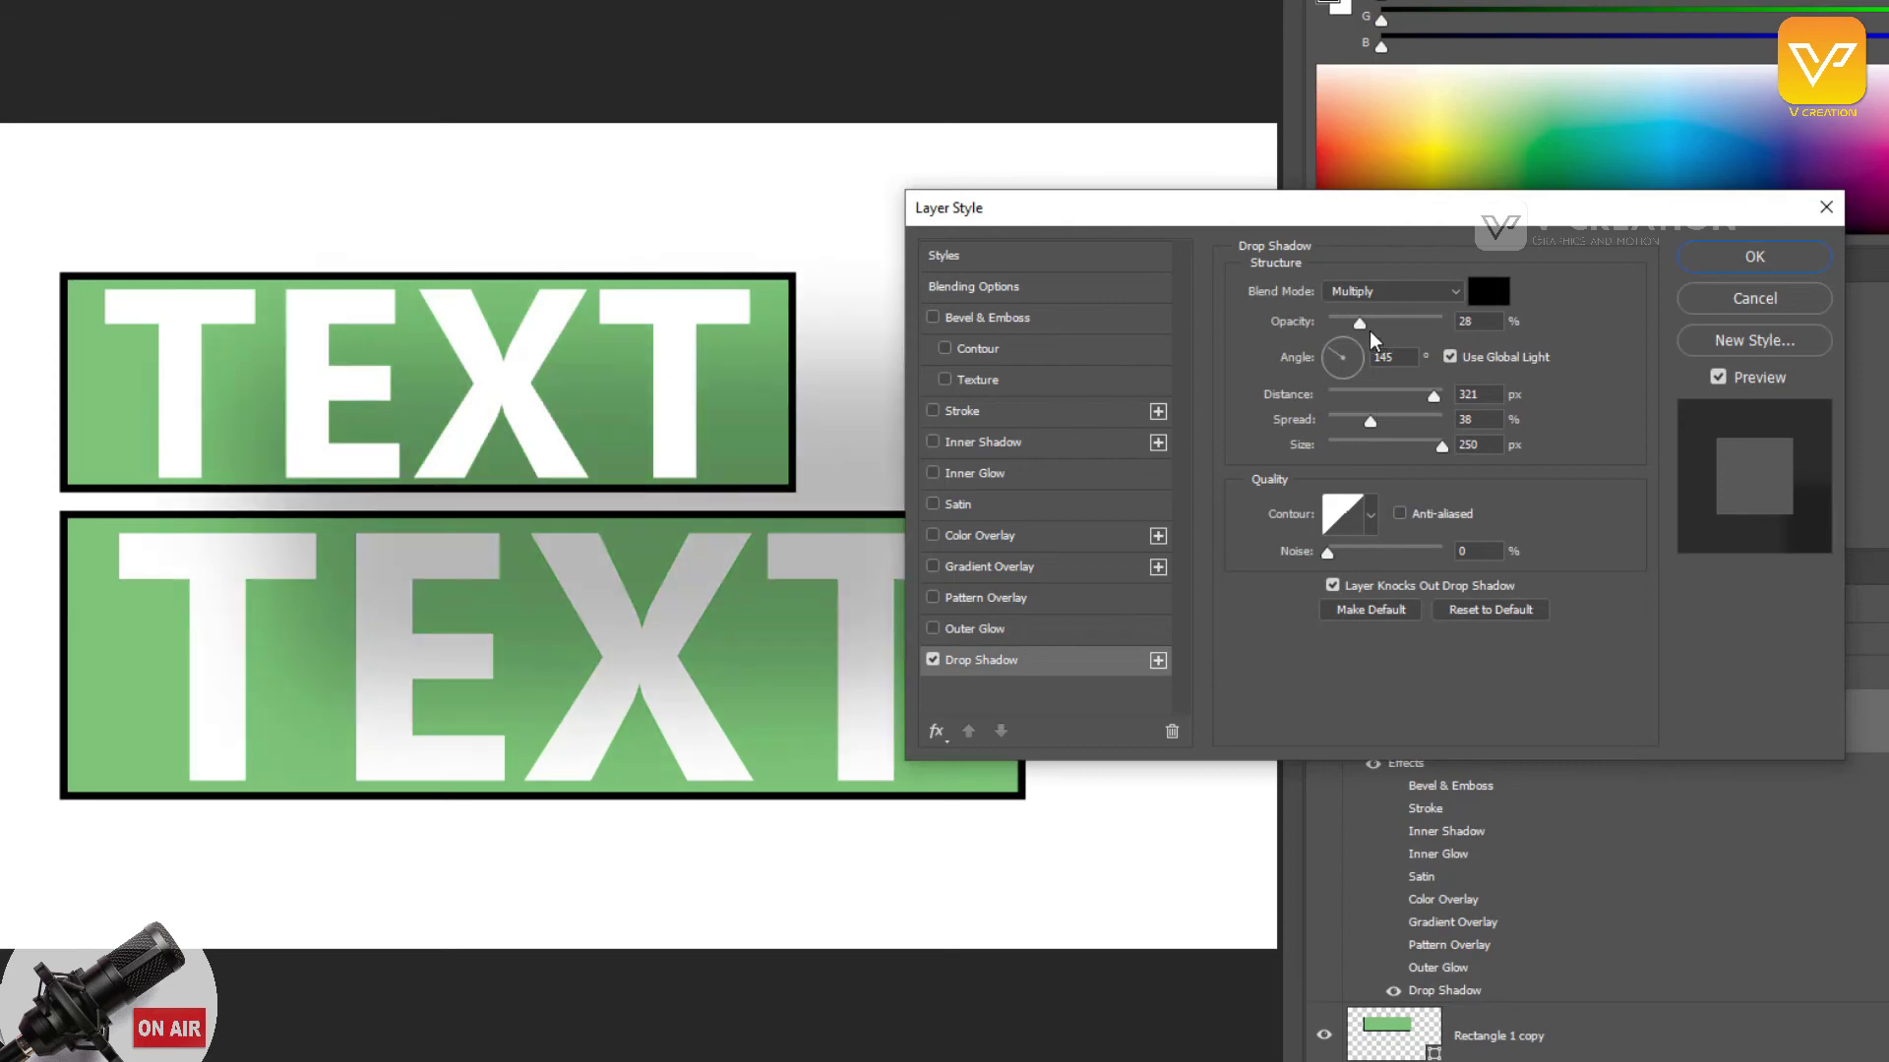
left_click_drag(1433, 395, 1336, 444)
mouse_move(1359, 324)
left_mouse_down()
mouse_move(1417, 333)
mouse_move(1374, 324)
left_mouse_up()
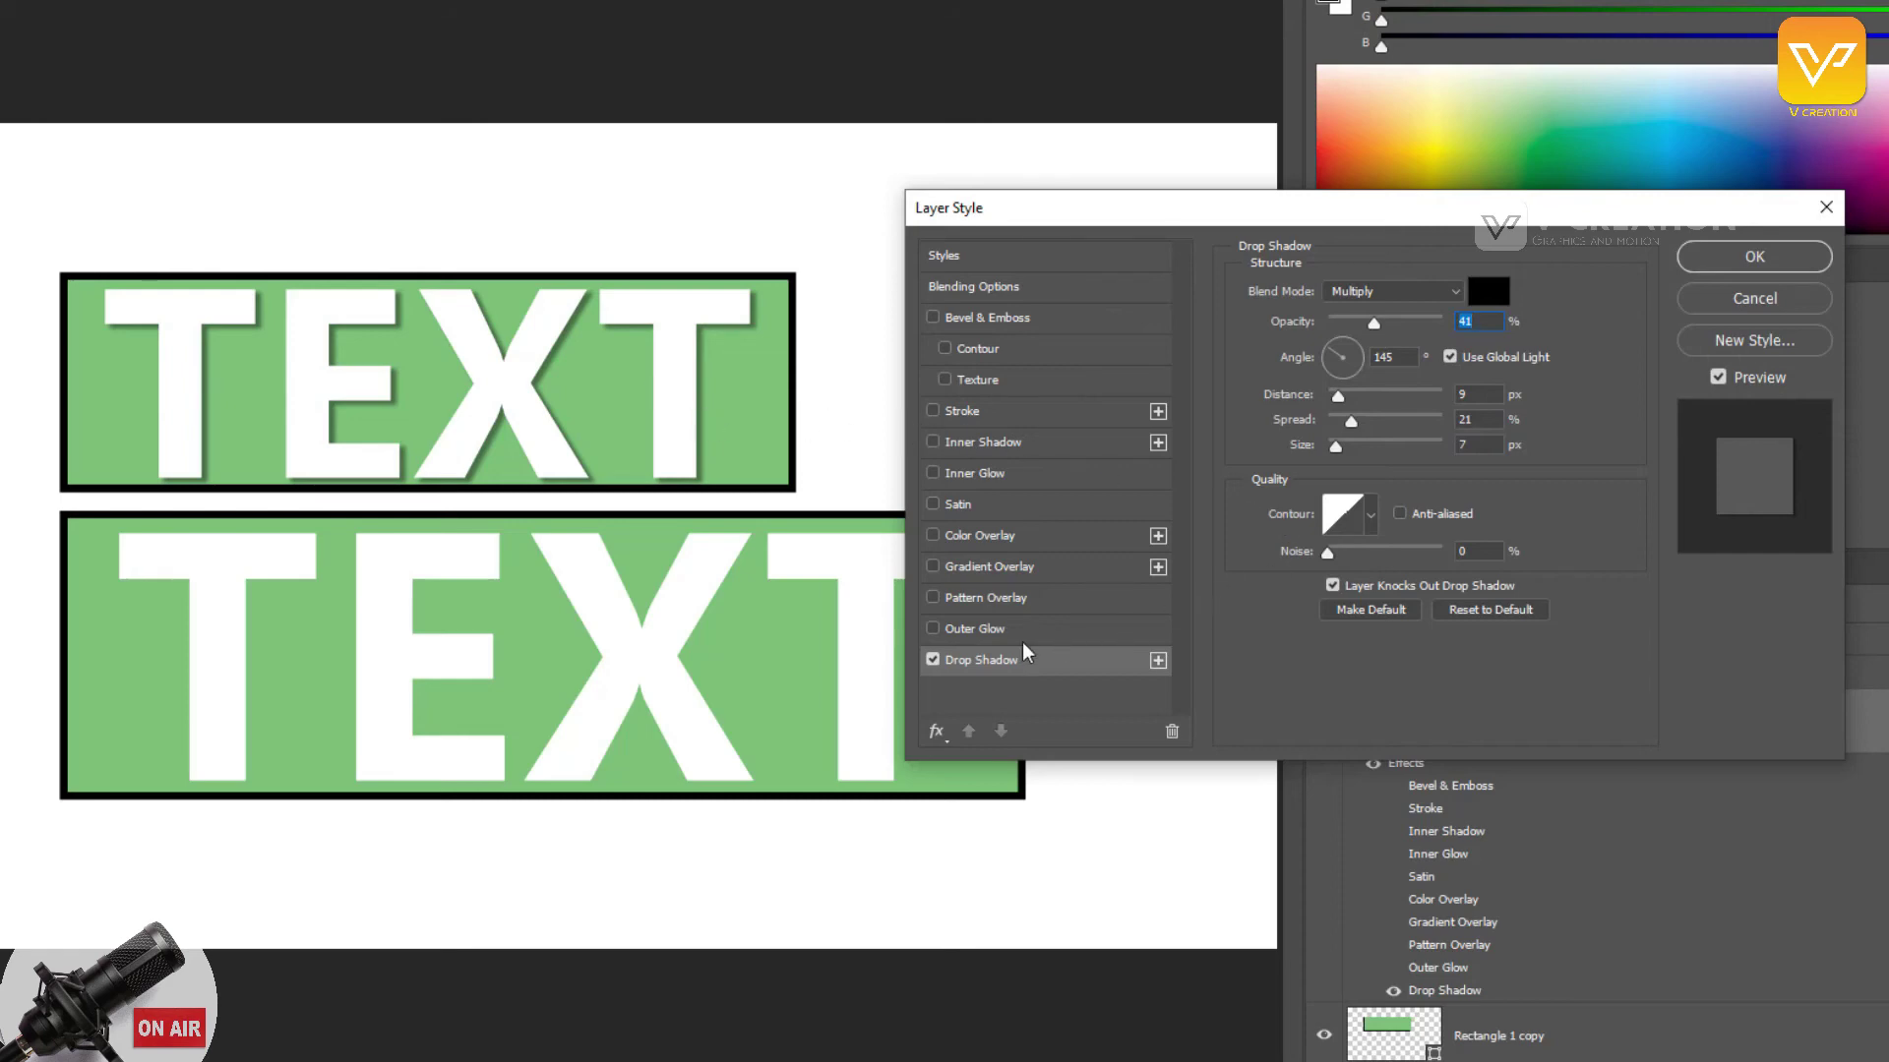
left_click(1752, 299)
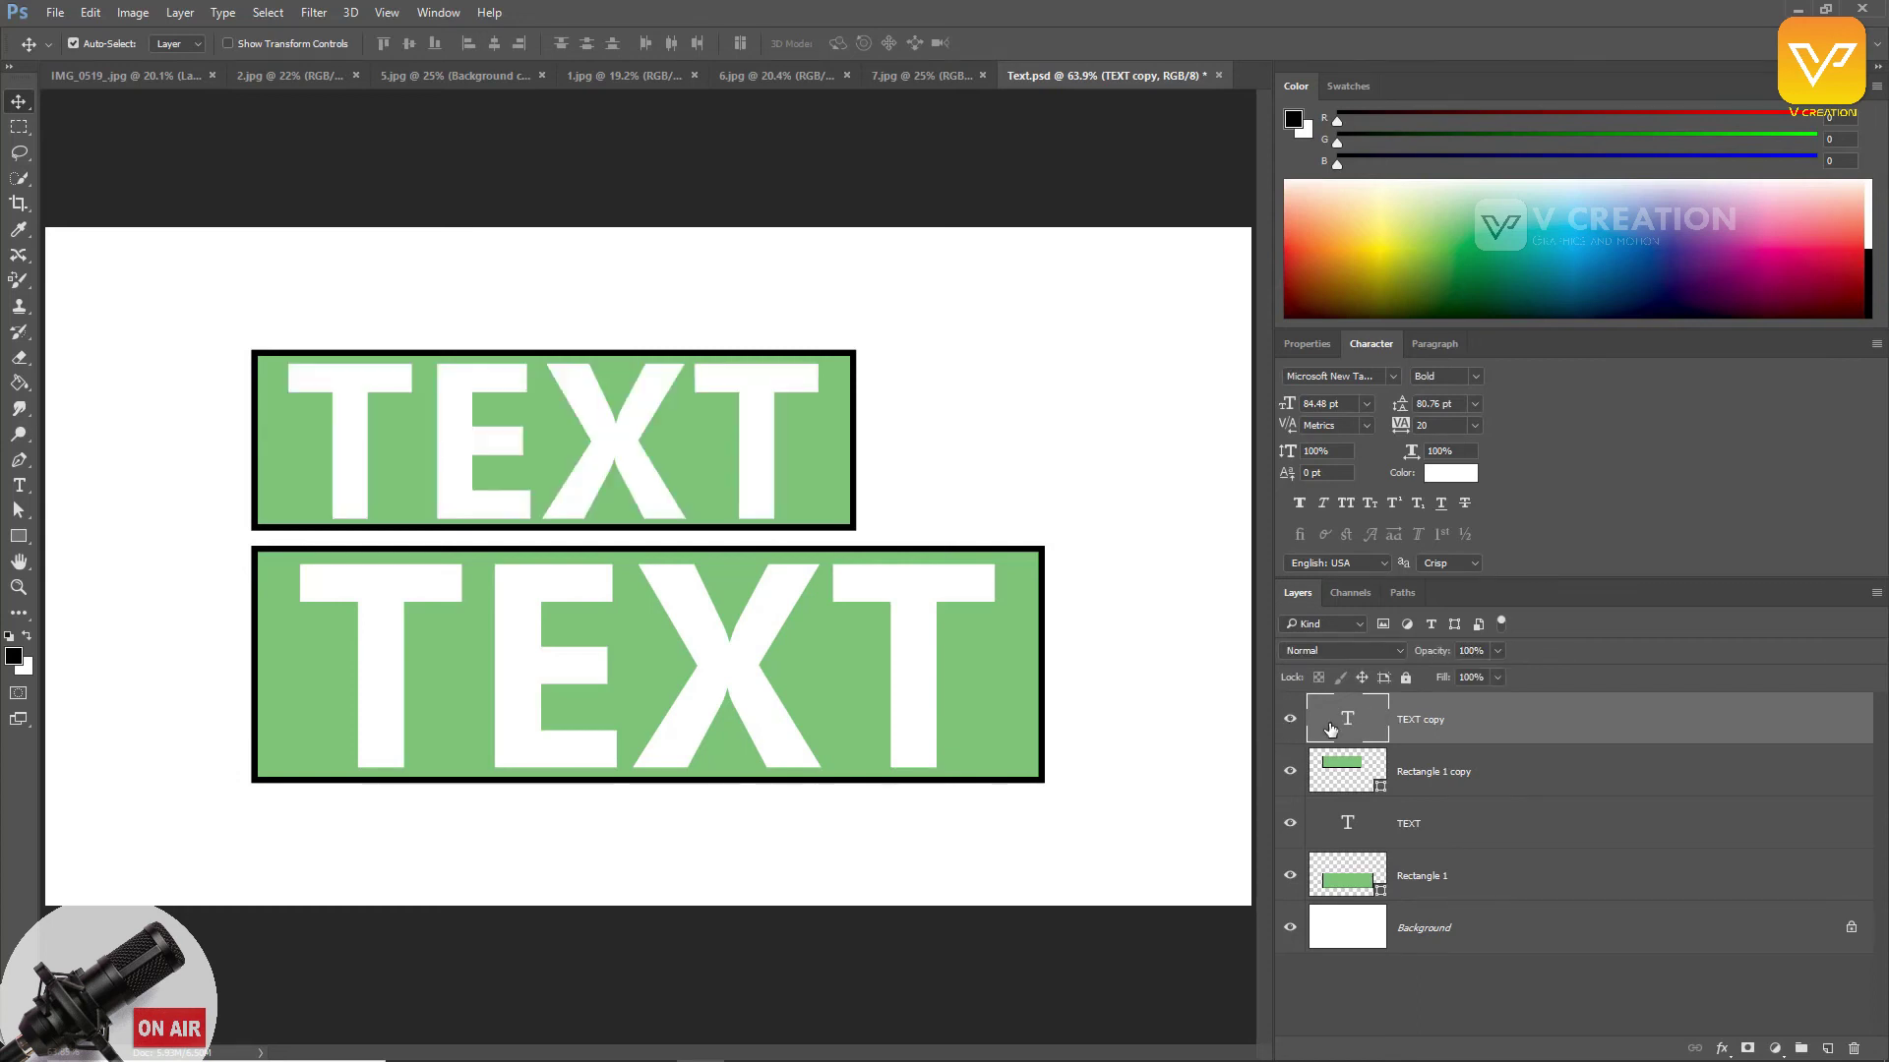
Step: Rasterize the TEXT copy type layer and check it by hiding and showing it
right_click(1463, 719)
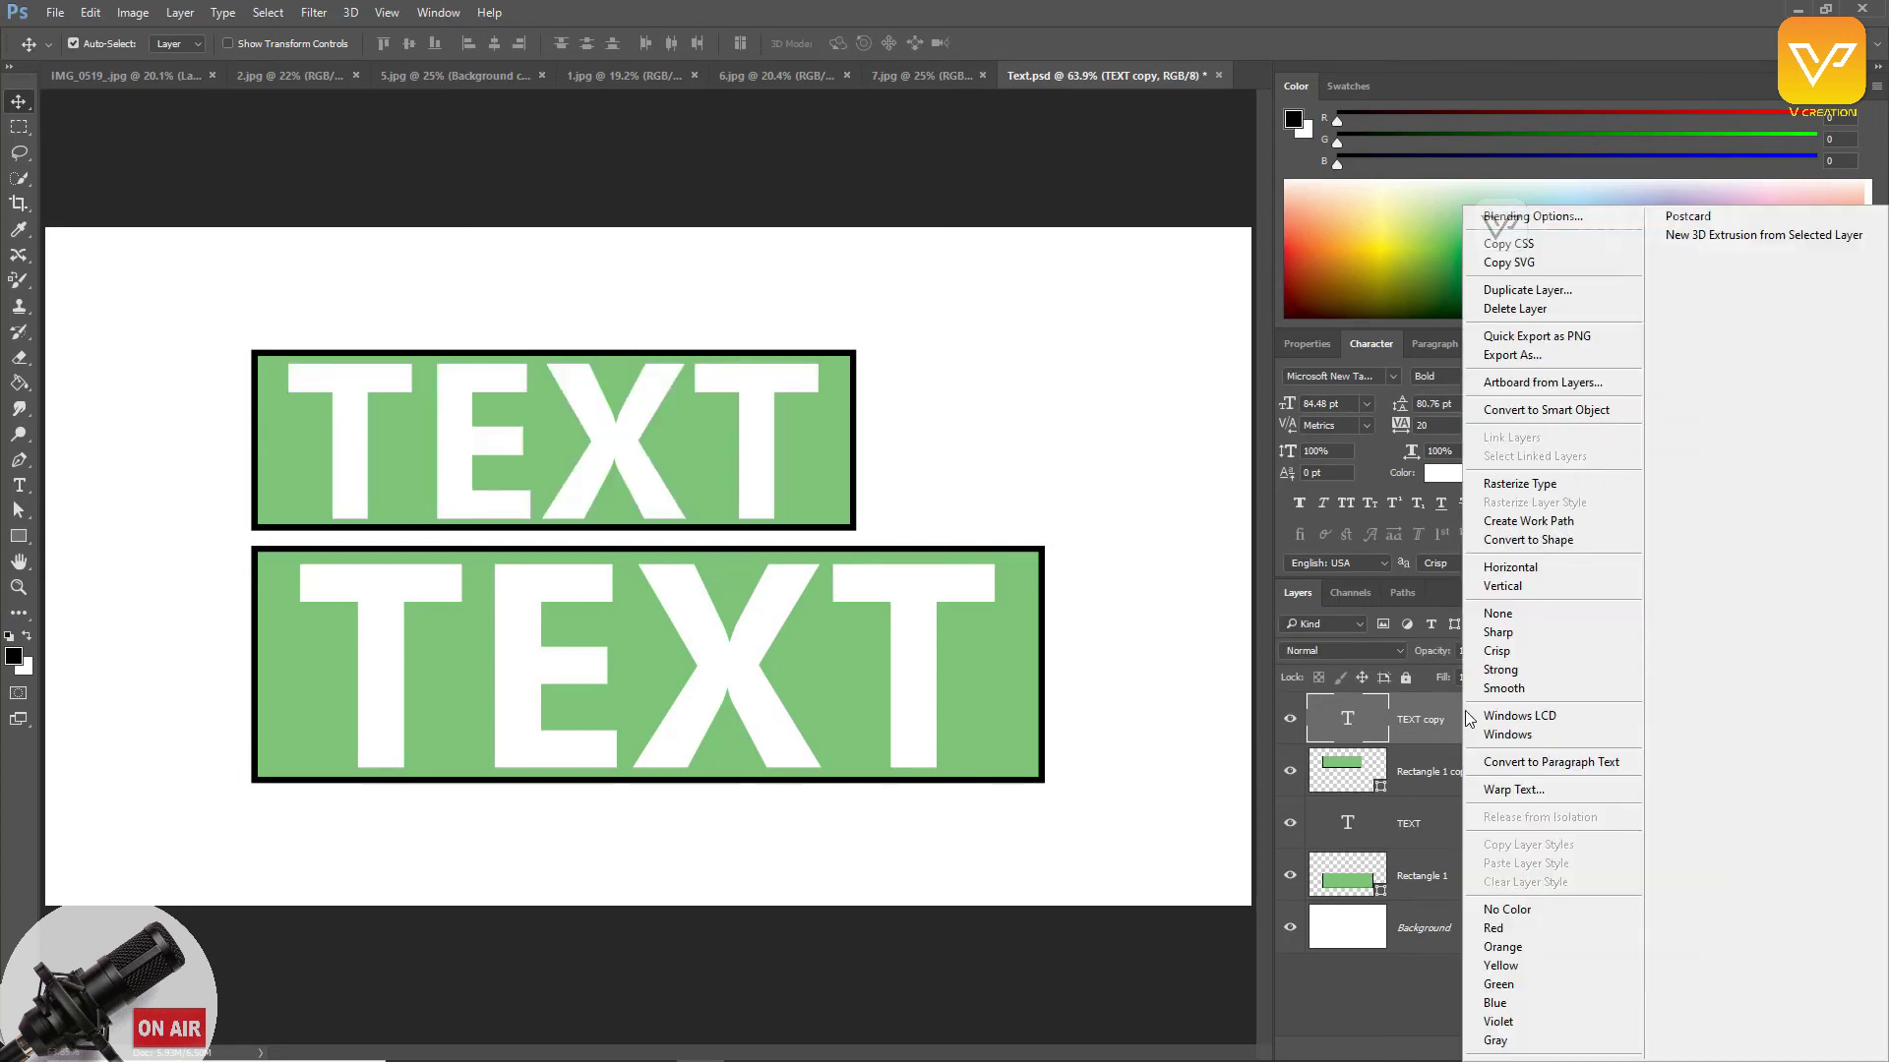
left_click(1567, 489)
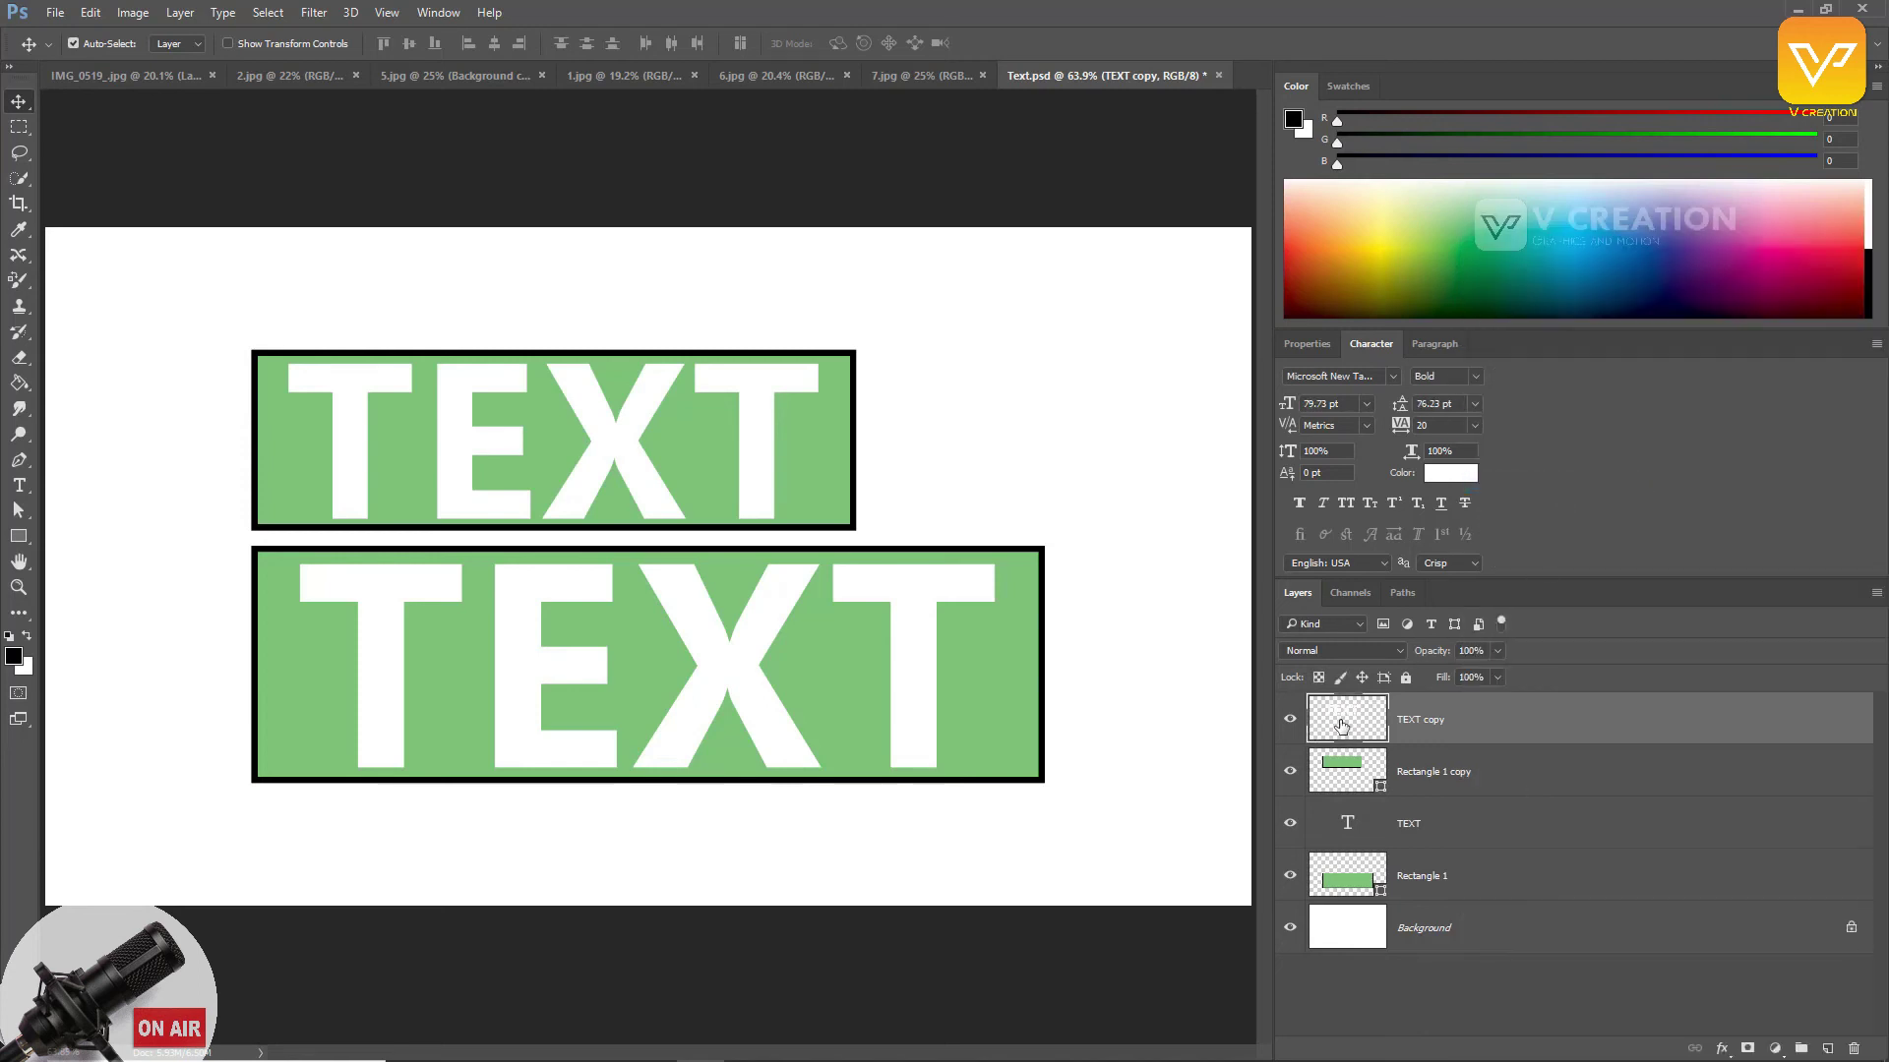
left_click(1289, 719)
left_click(1290, 720)
left_click(562, 427)
Step: Enter text editing on the lower TEXT type layer to compare it with the rasterized copy, and leave it without changes
double_click(1348, 824)
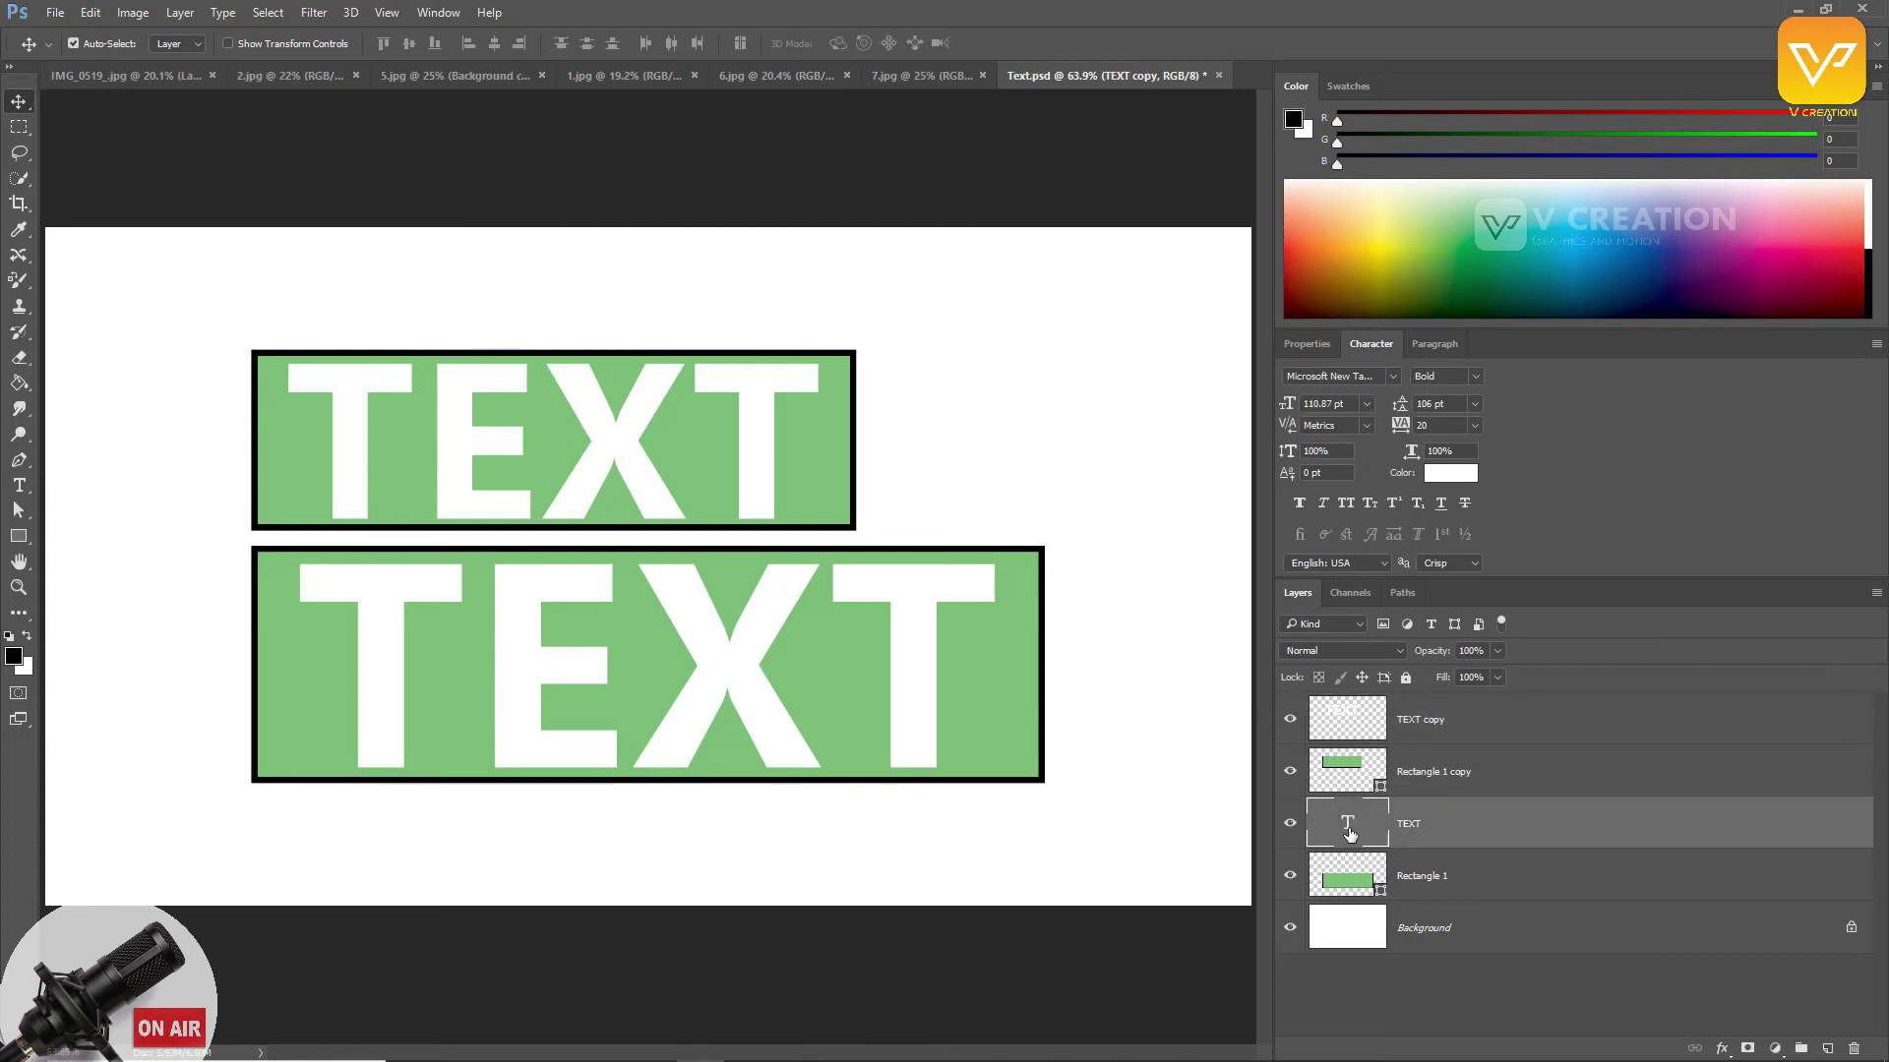
left_click(710, 622)
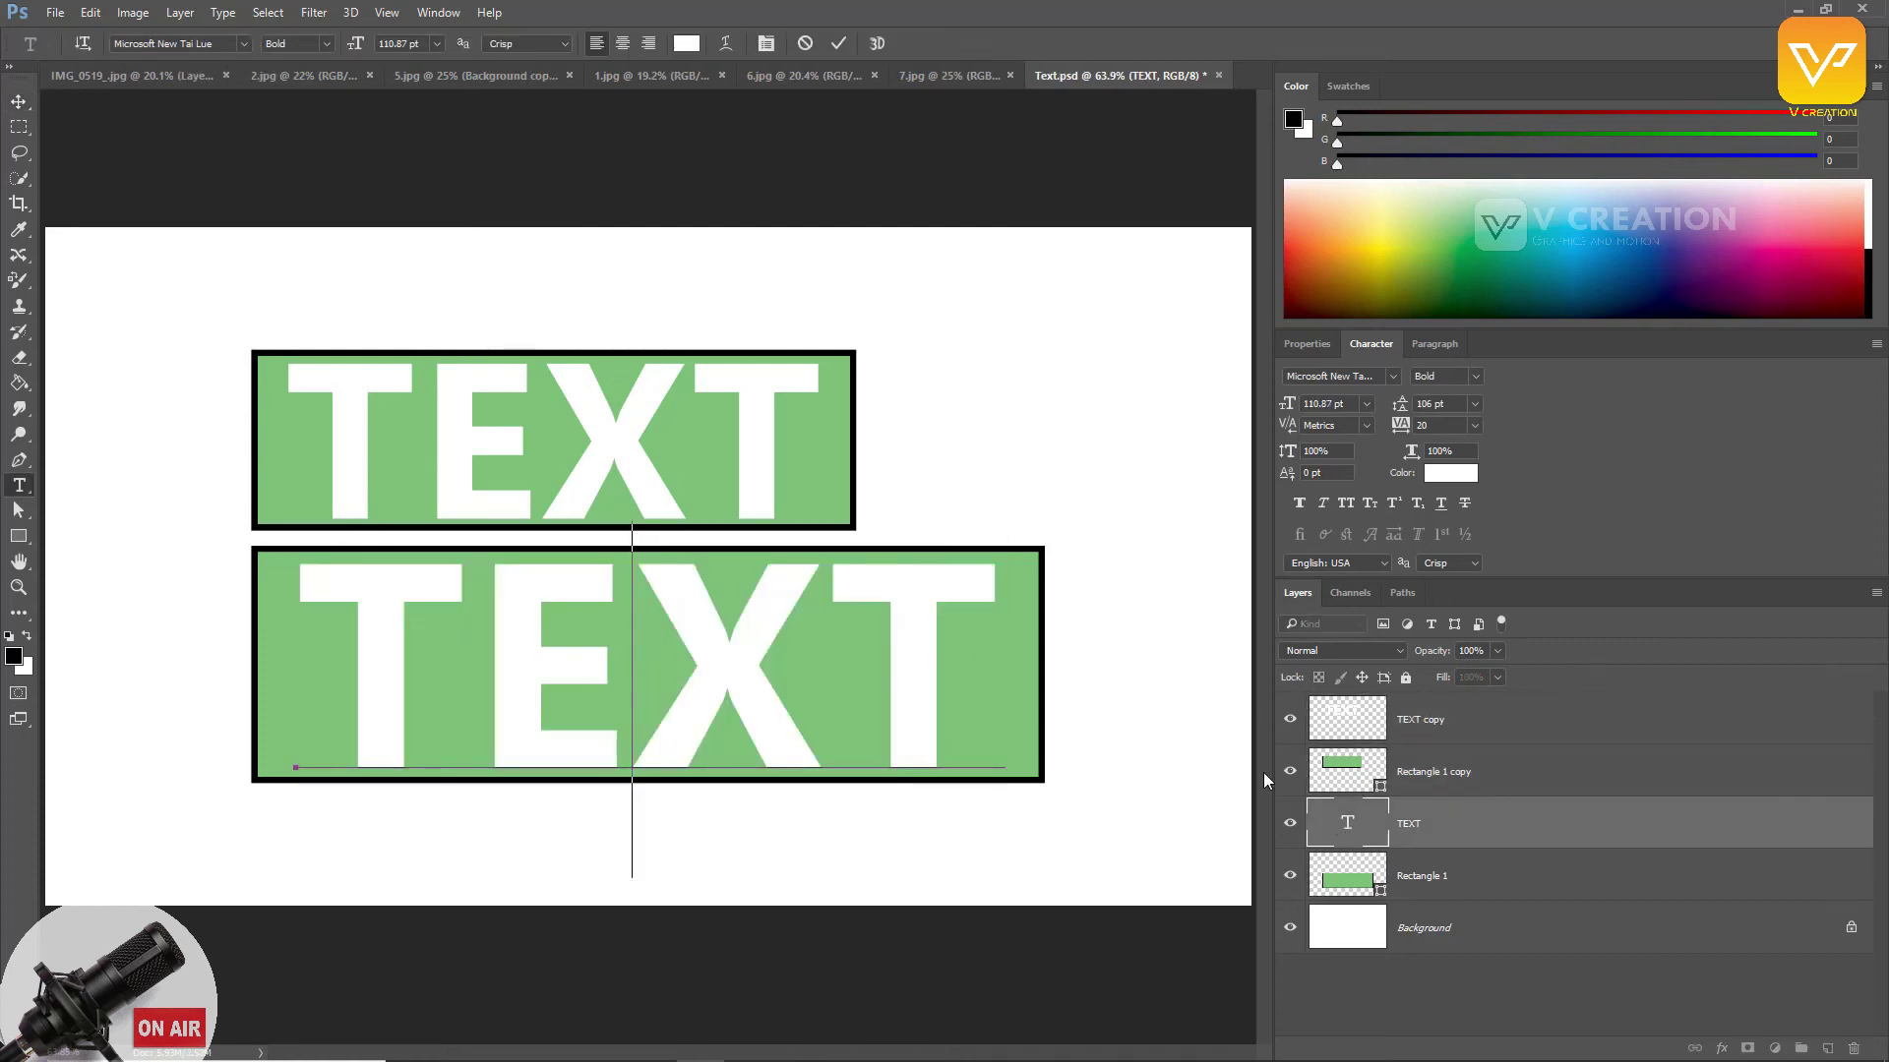
key("Escape")
Step: Try erasing the rasterized letters on the TEXT copy layer with the Eraser, and undo the strokes
left_click(1445, 737)
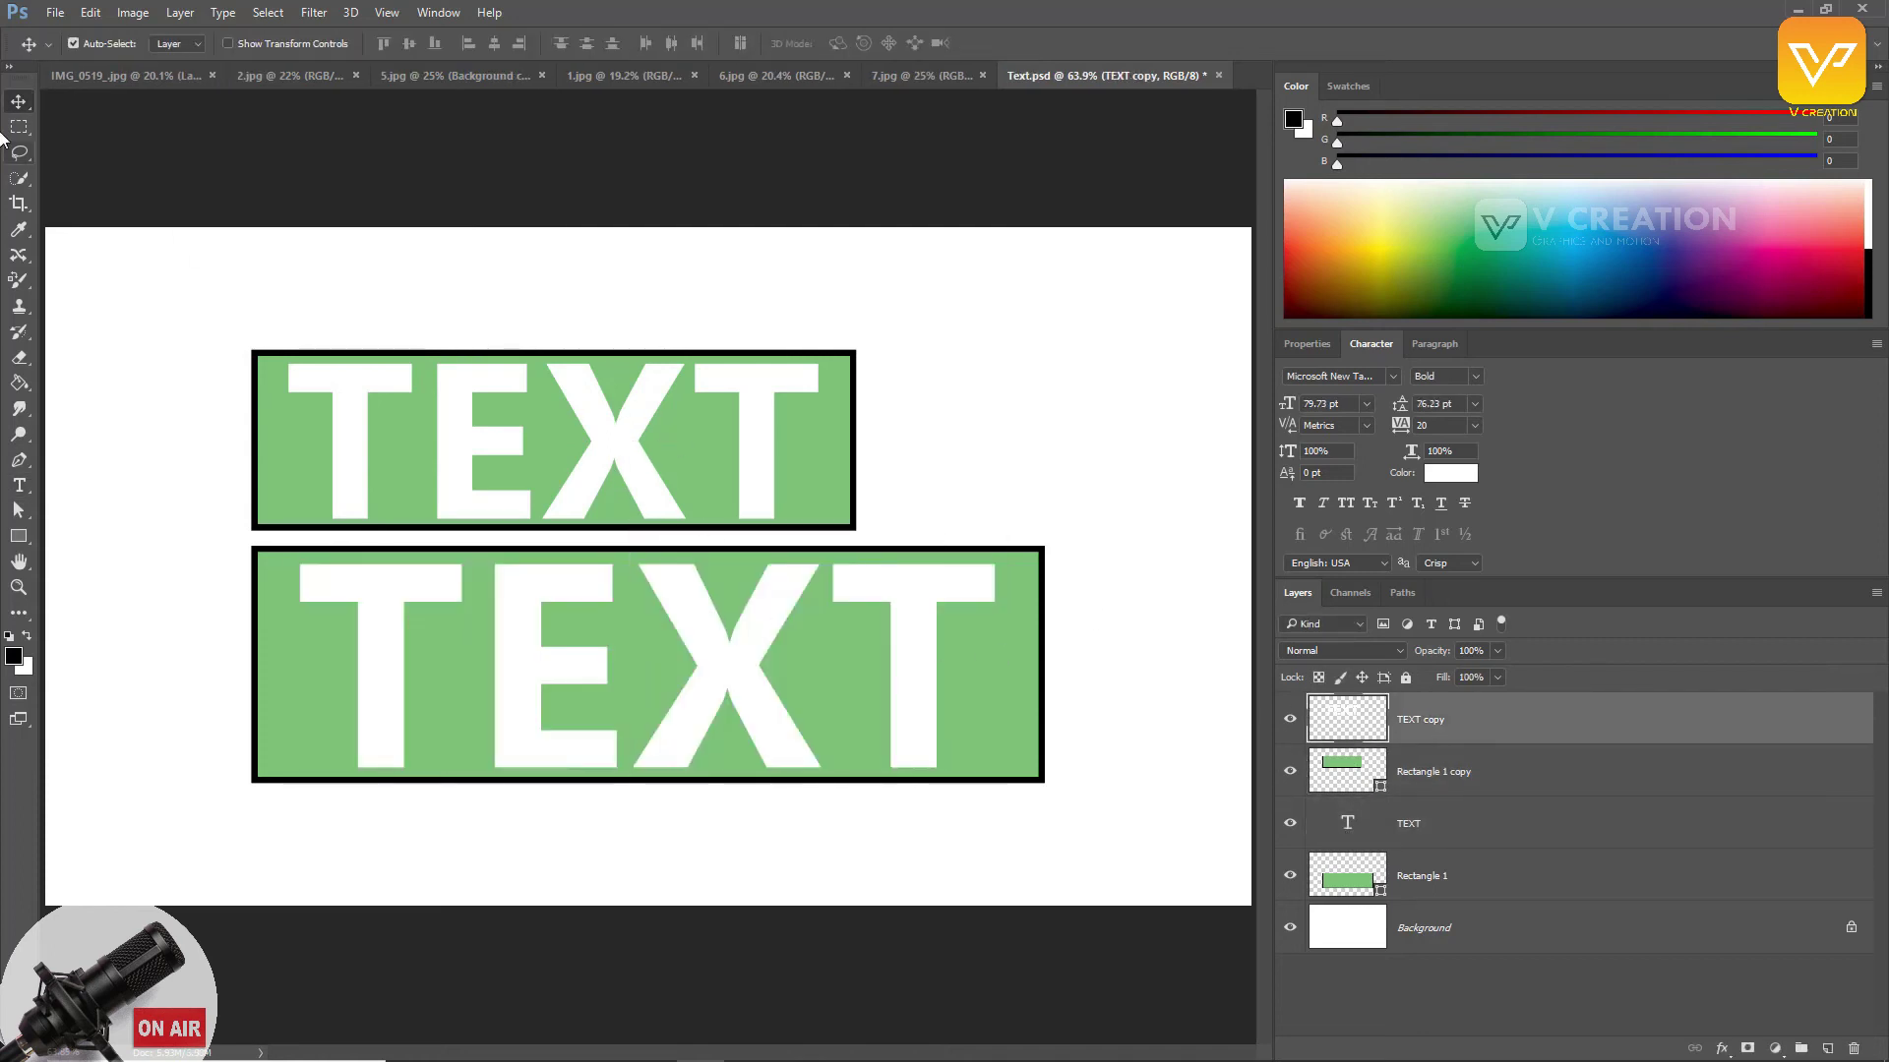
key("e")
mouse_move(506, 328)
left_mouse_down()
mouse_move(505, 345)
mouse_move(653, 345)
mouse_move(744, 398)
left_mouse_up()
left_click_drag(345, 371, 532, 363)
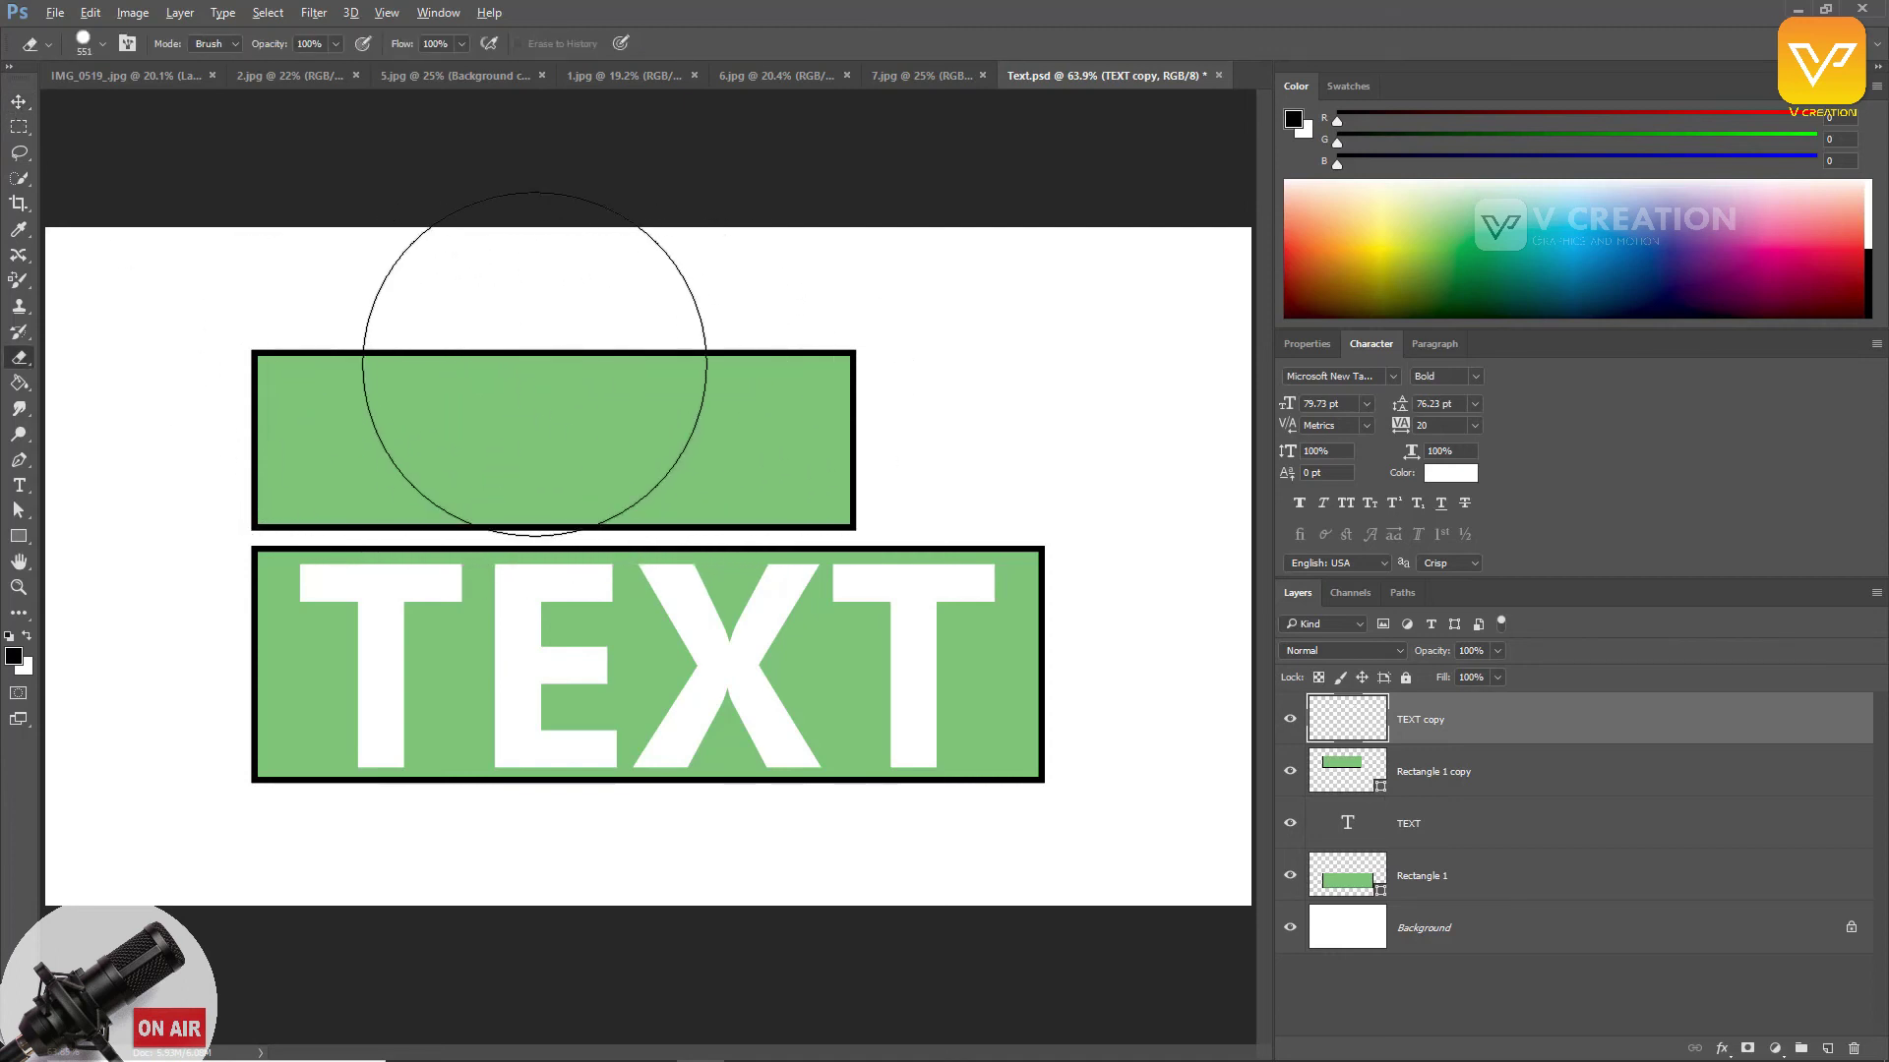
key("ctrl+alt+z")
key("ctrl+alt+z")
key("ctrl+alt+z")
key("ctrl+alt+z")
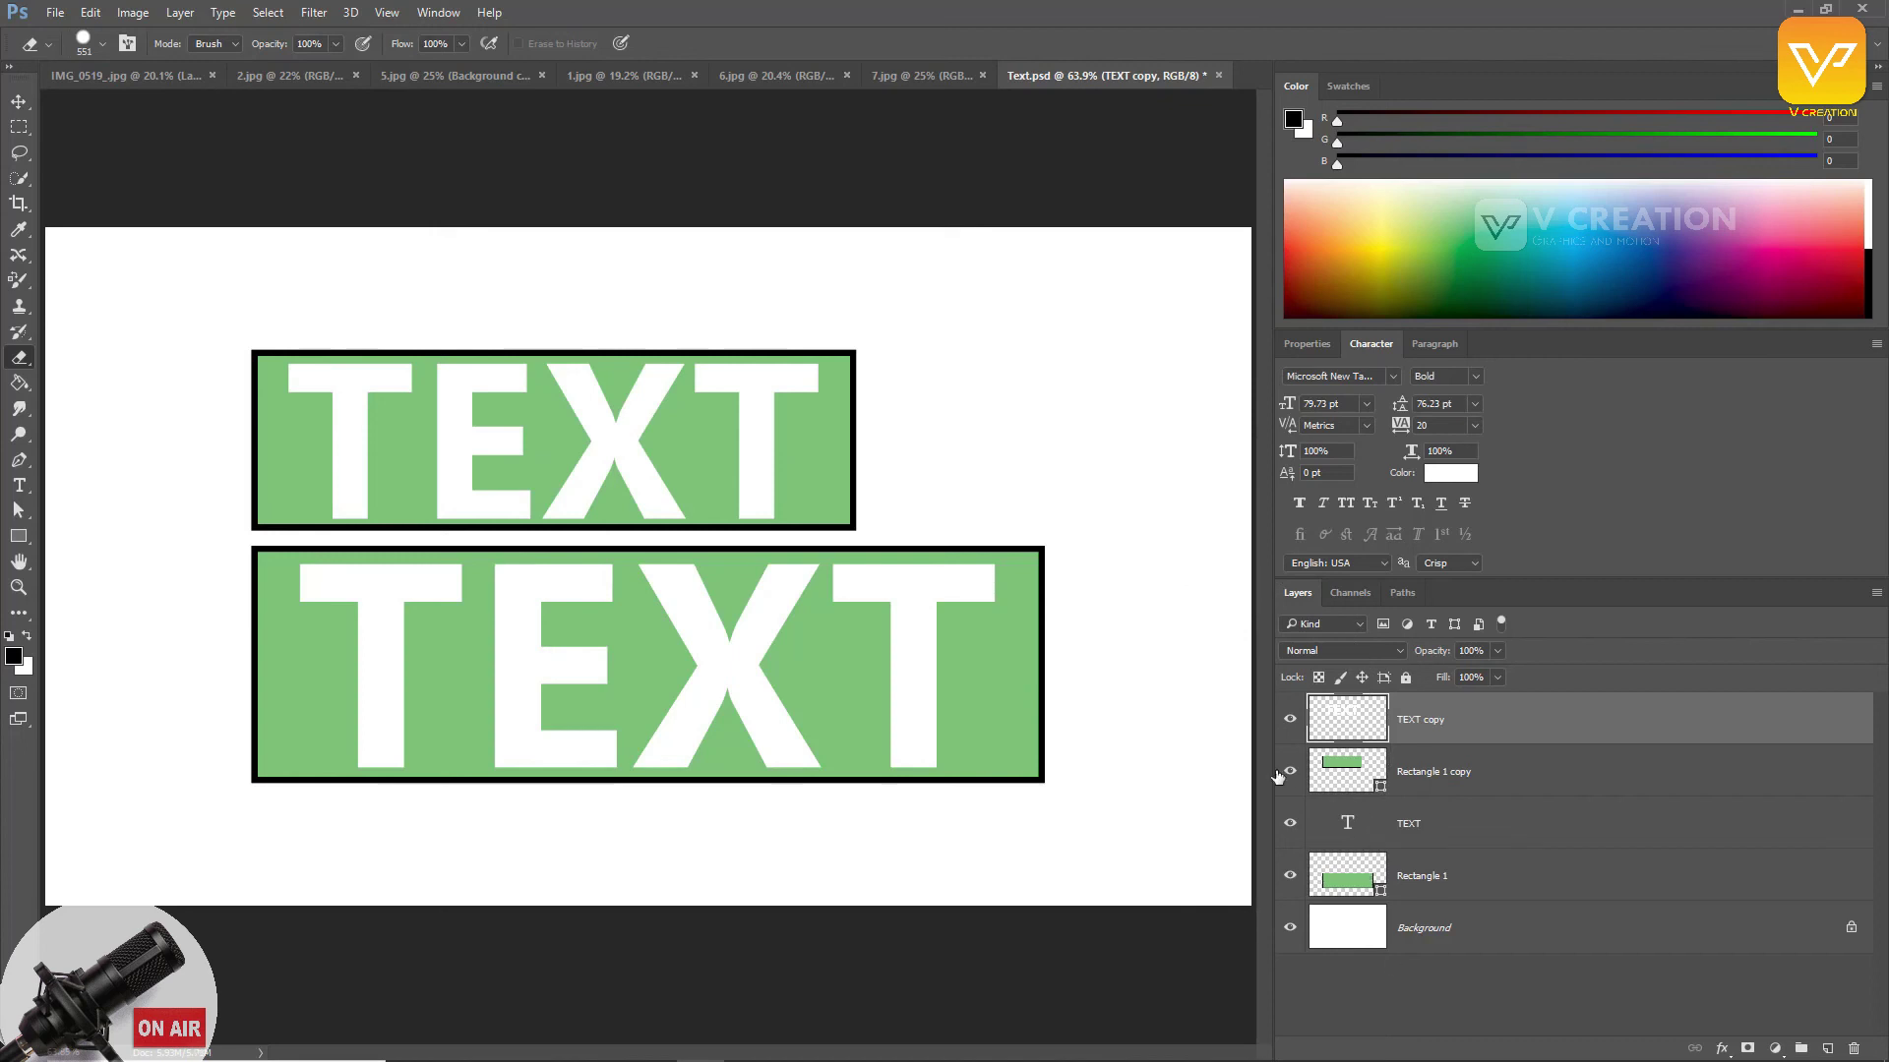
Step: Hide the TEXT and Rectangle 1 layers, and enlarge TEXT copy together with Rectangle 1 copy to span the canvas width, centered
left_click_drag(1289, 821, 1290, 878)
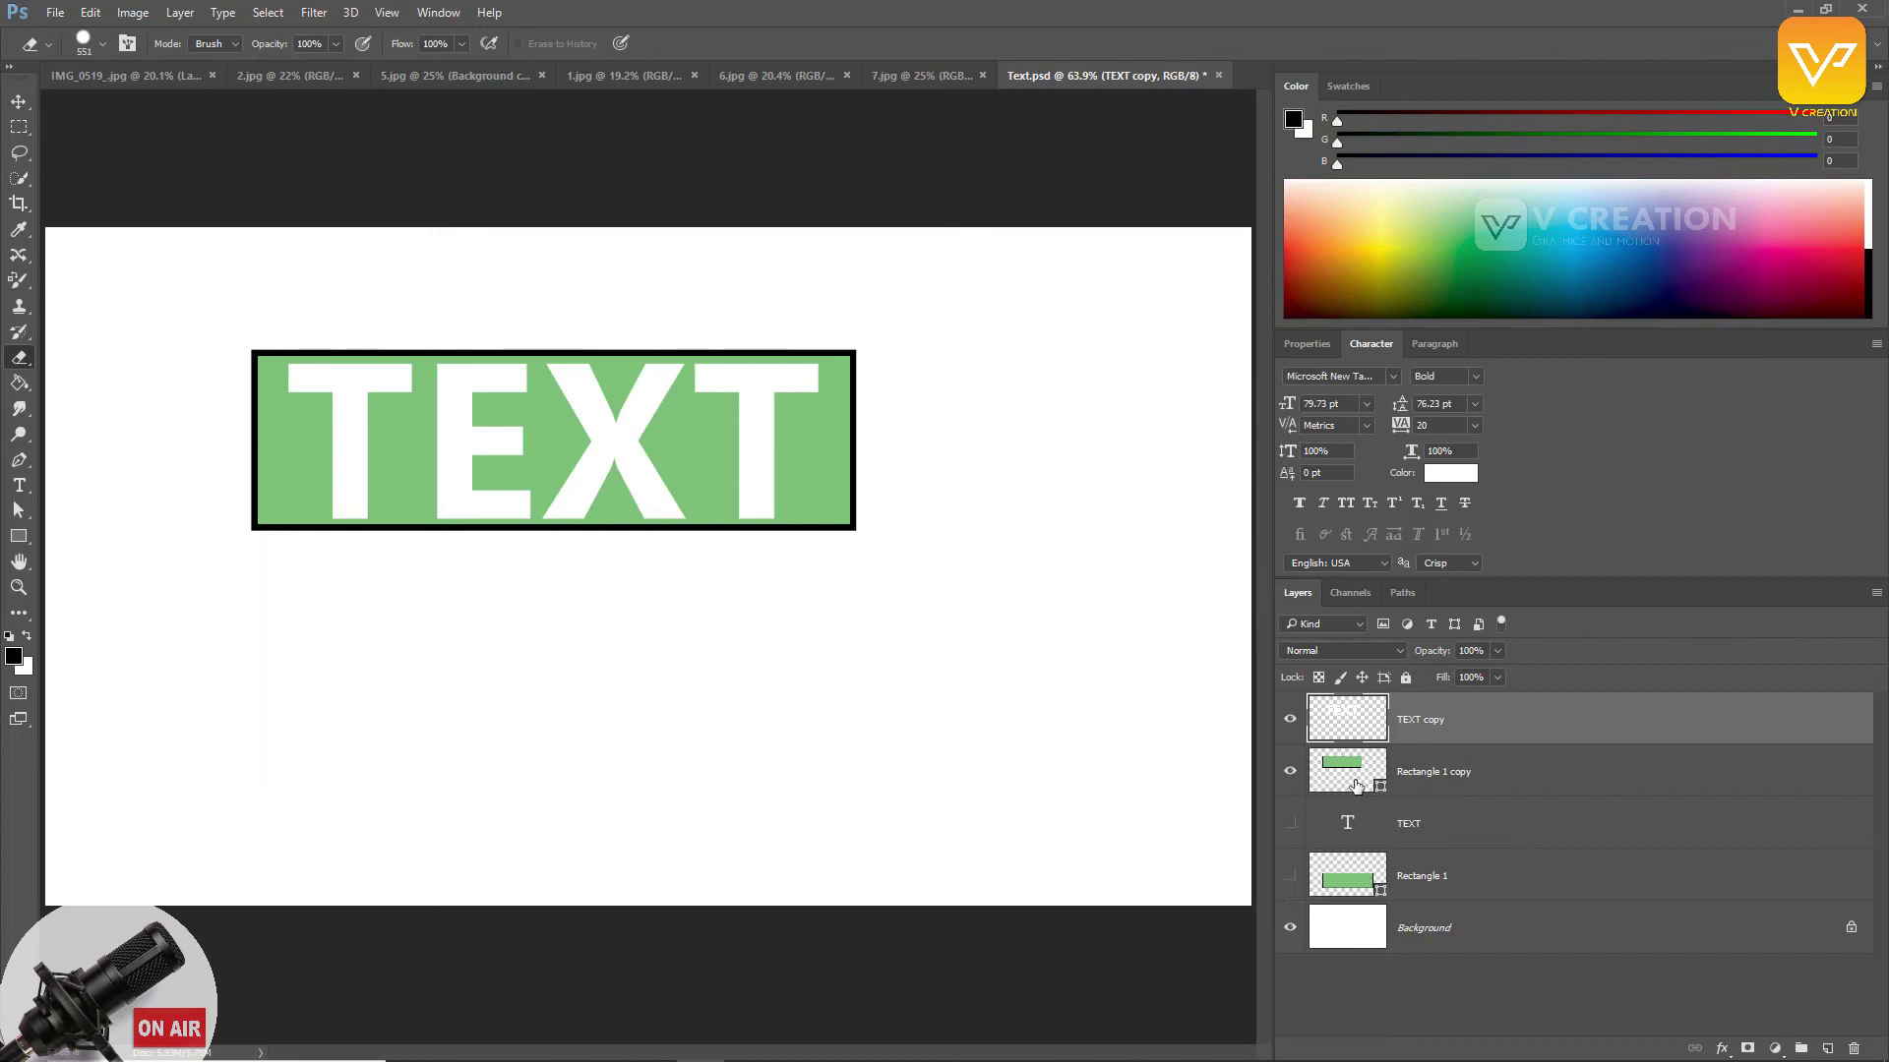
left_click(1355, 784, "shift")
key("ctrl+t")
left_click_drag(856, 531, 1088, 747)
mouse_move(666, 504)
left_mouse_down()
mouse_move(759, 577)
mouse_move(759, 653)
left_mouse_up()
key("Return")
key("e")
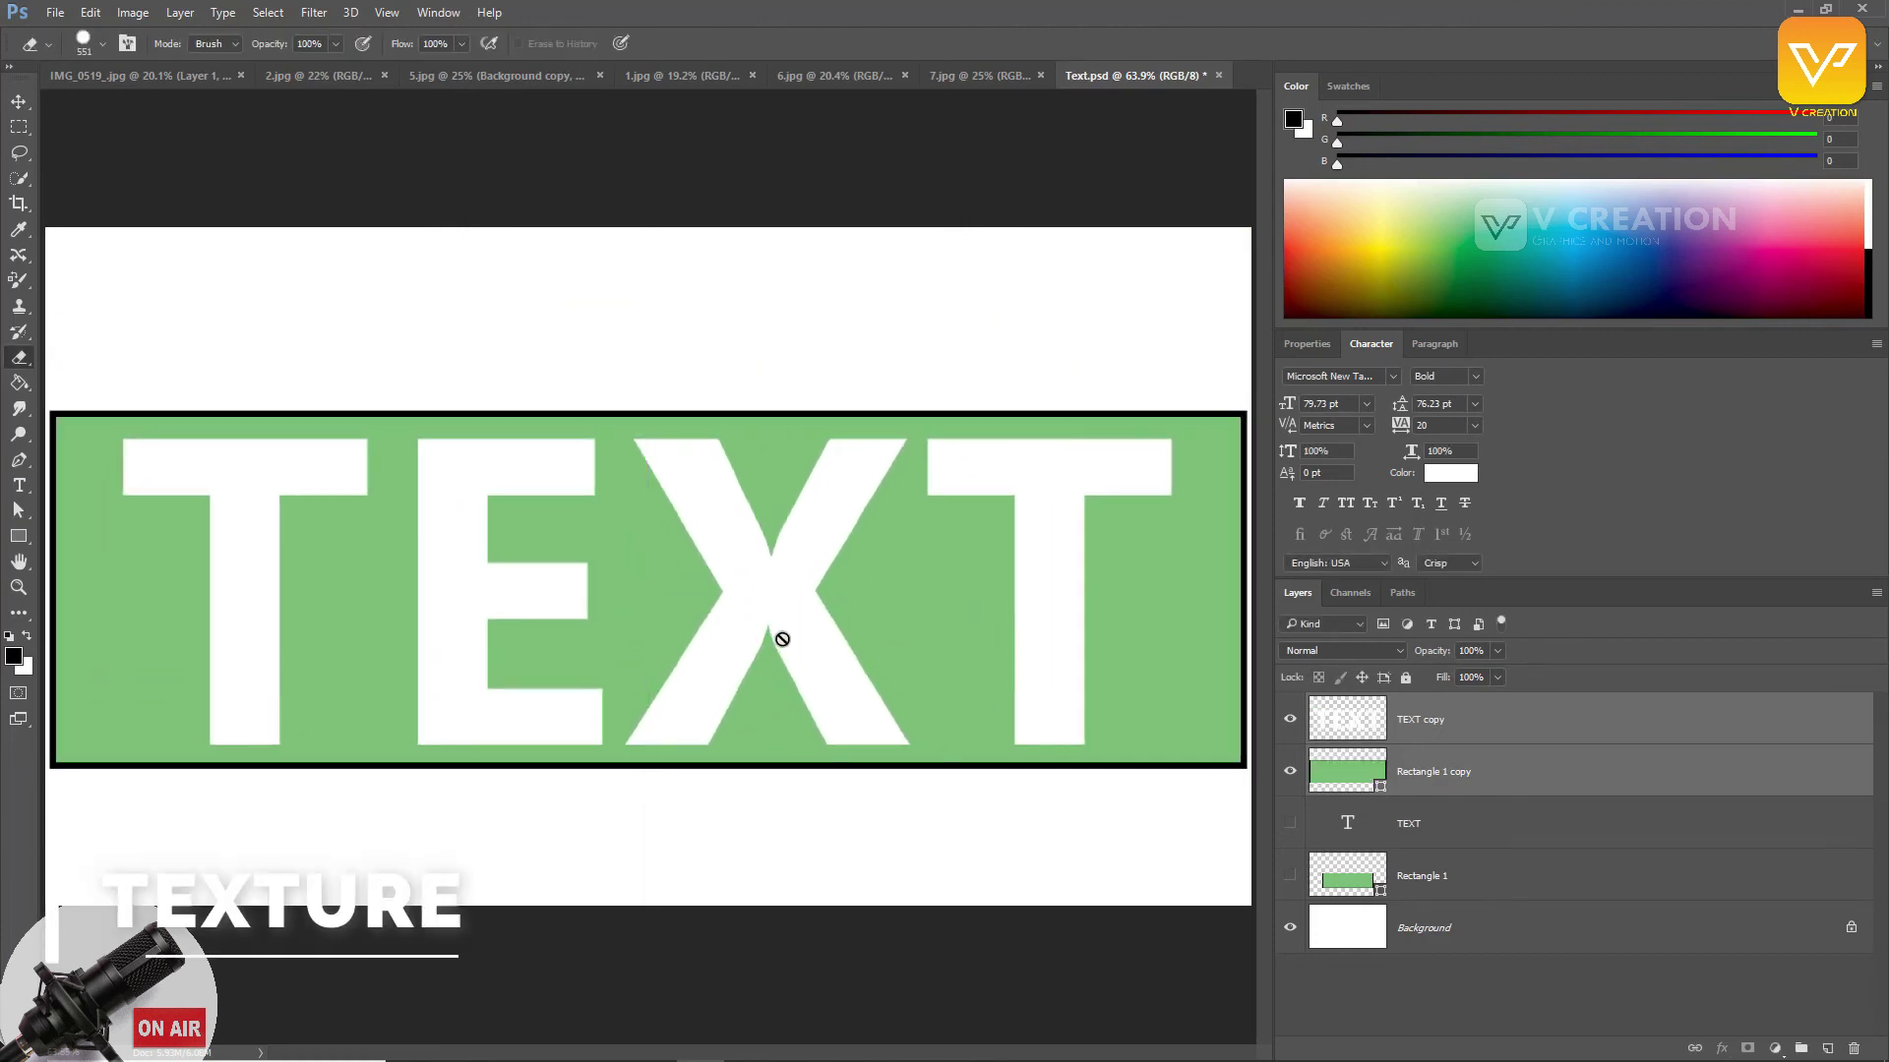
Step: Paste the copied tile texture as a new layer and clip it to the TEXT copy layer
key("v")
key("ctrl+v")
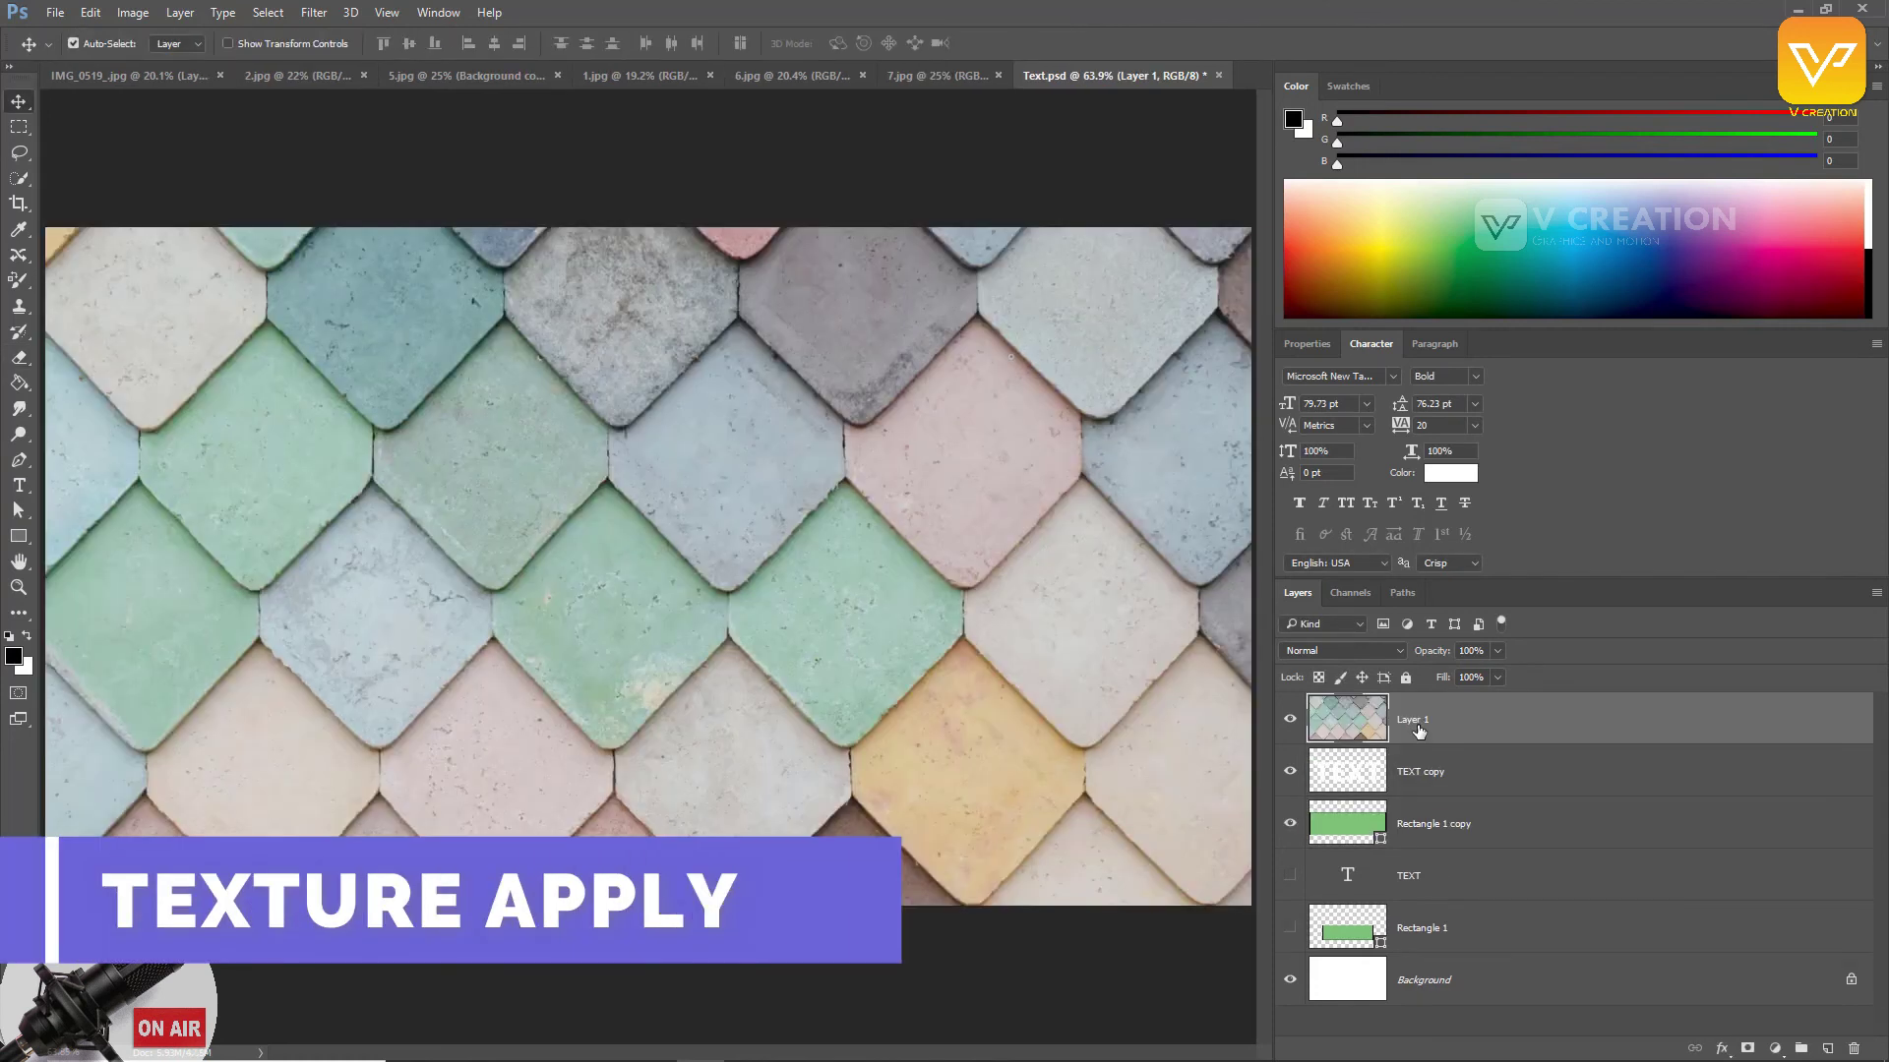
left_click(1417, 740, "alt")
Step: Scale the clipped tile texture down to about 39.42% and position it so it still covers all the letters
key("ctrl+t")
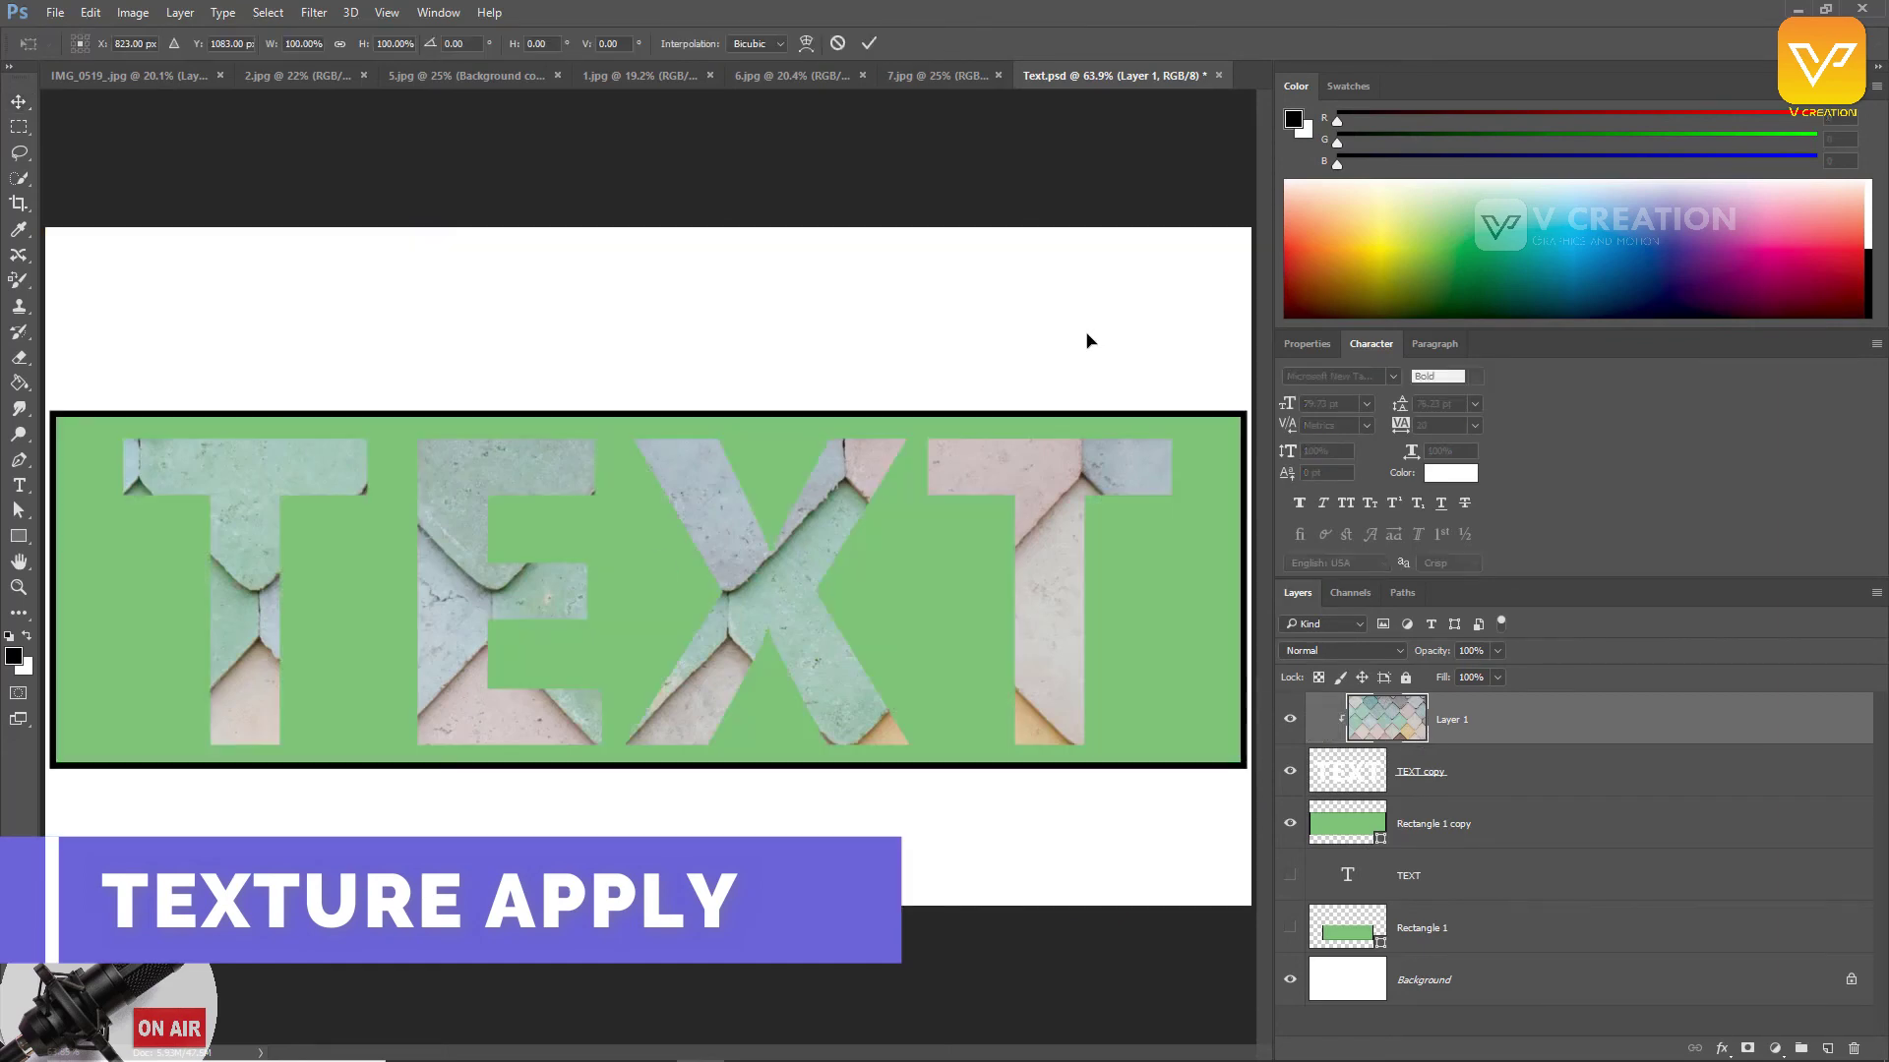
key("ctrl+minus")
key("ctrl+minus")
key("ctrl+minus")
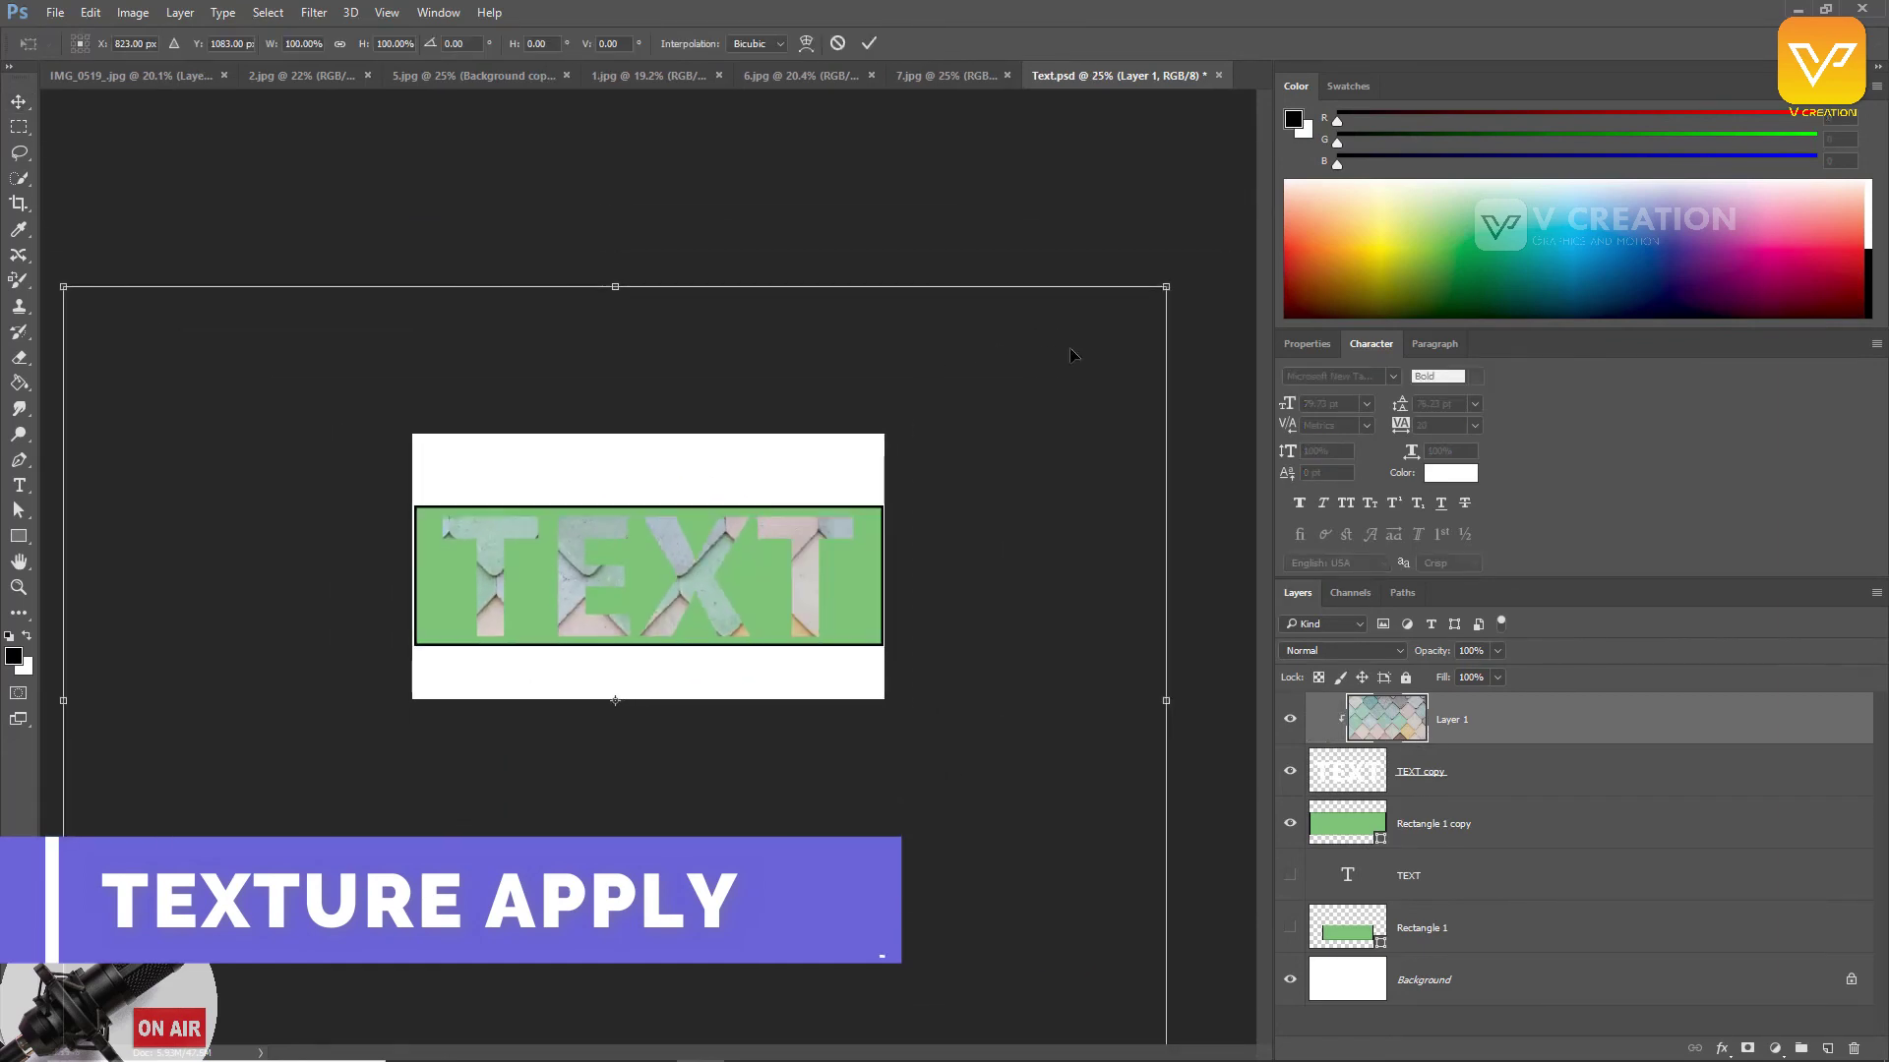
left_click_drag(1167, 282, 848, 531)
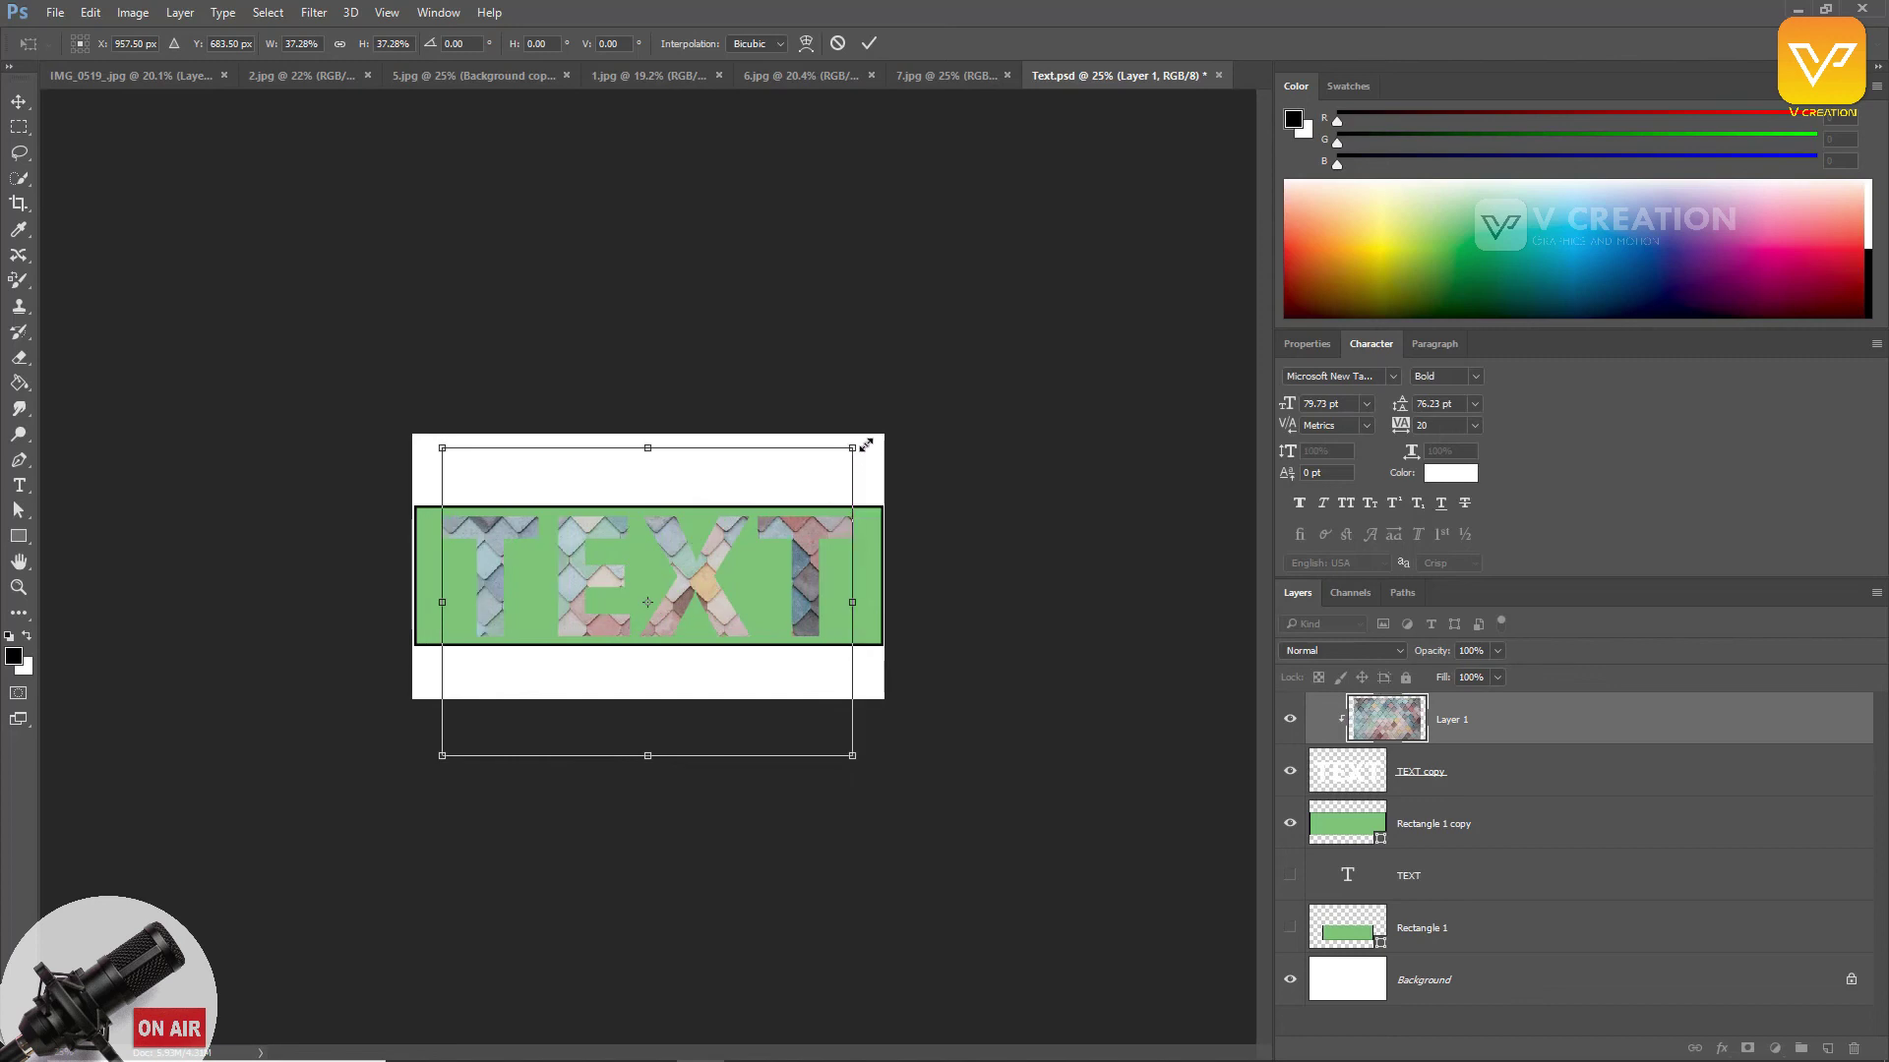
left_click_drag(866, 445, 877, 436)
left_click(700, 590, "ctrl")
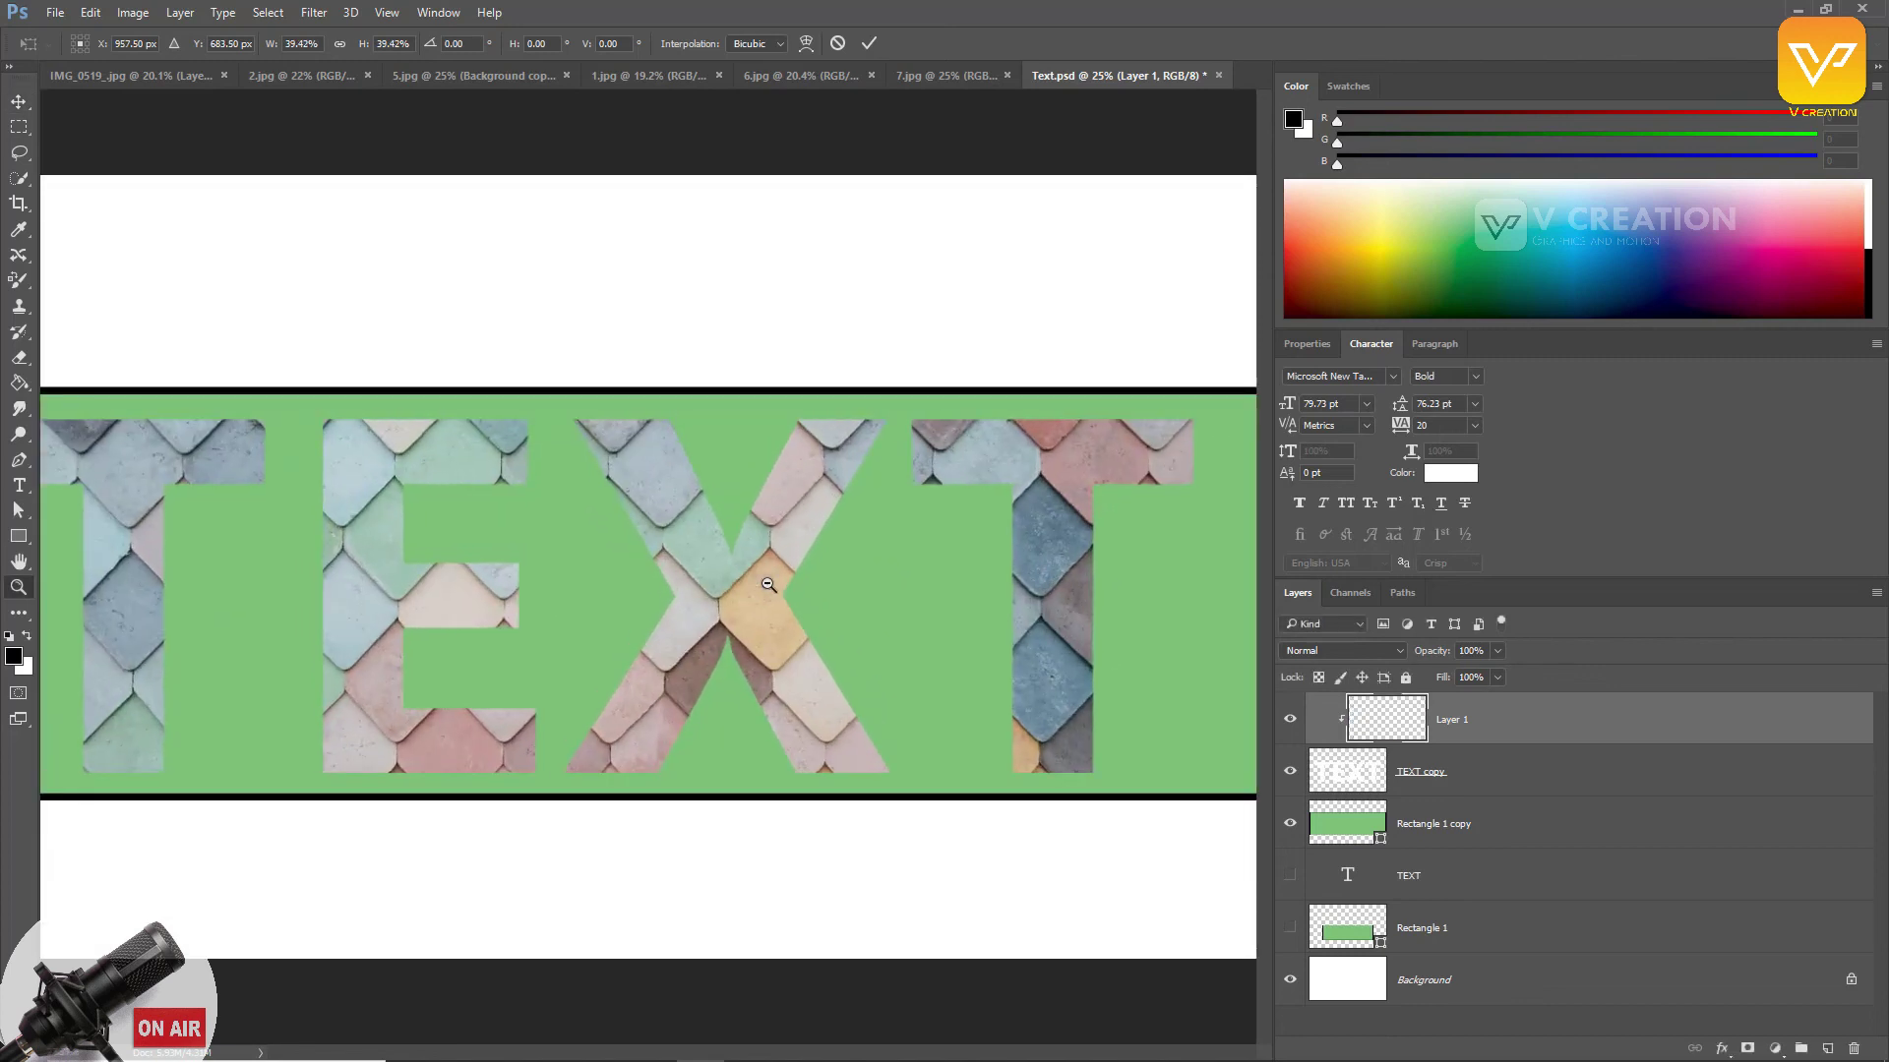
key("Return")
Step: Compare the letters with and without the tile texture by hiding and showing Layer 1
left_click(708, 593)
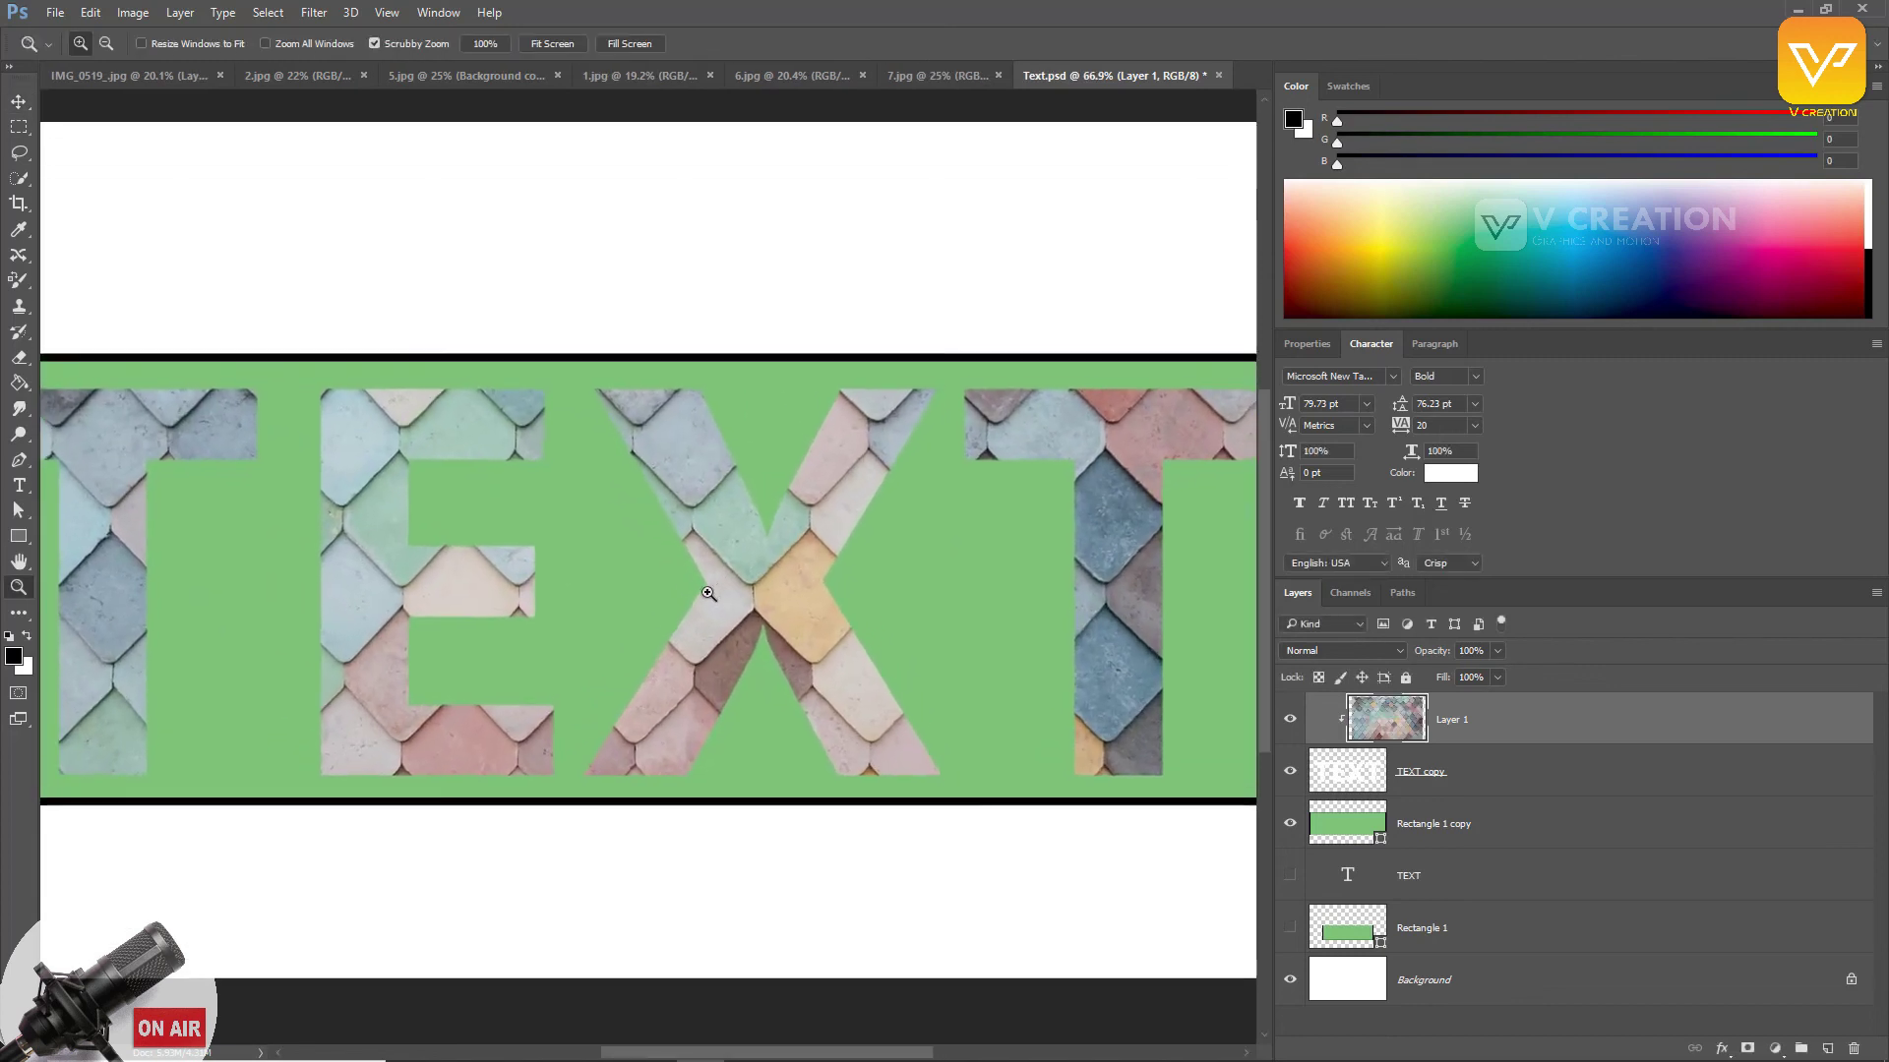
key("ctrl+0")
key("v")
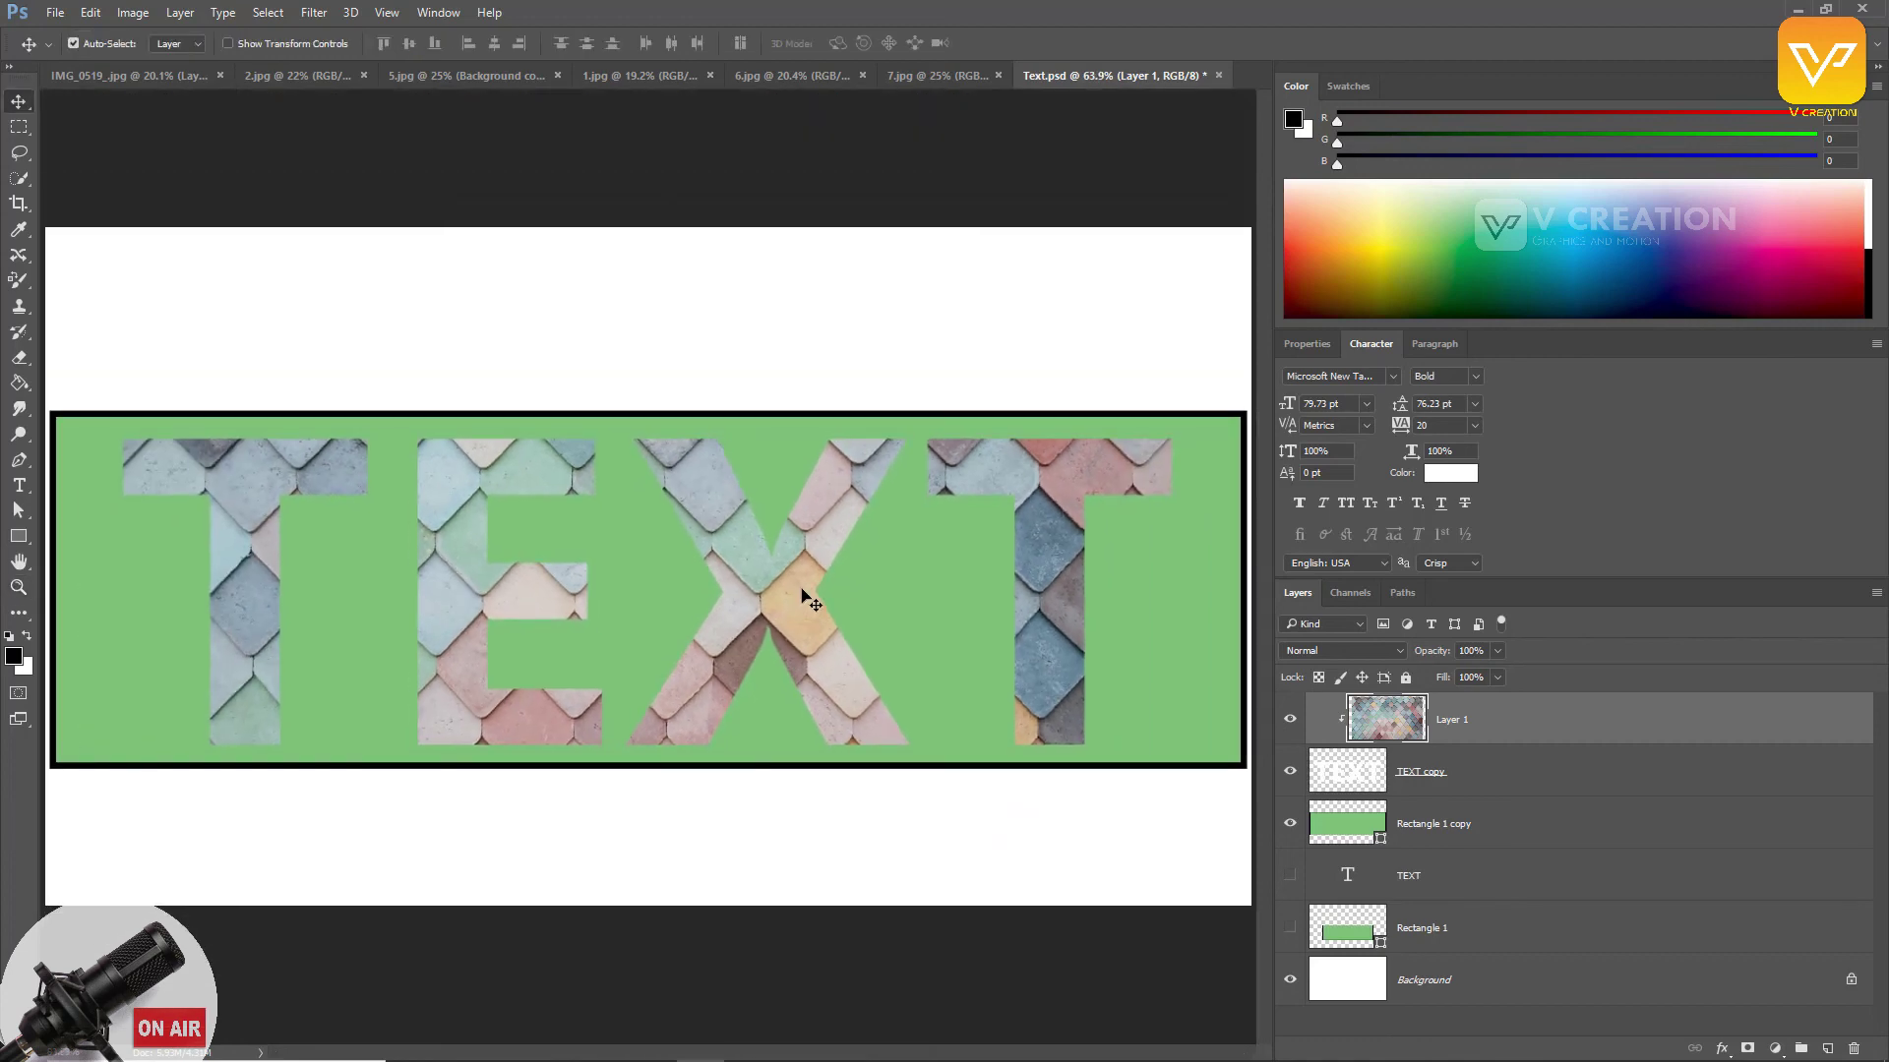
left_click(1291, 720)
left_click(1292, 720)
Step: Add a Multiply Drop Shadow to the TEXT copy layer with 31% opacity, 3 px distance, 13% spread and 18 px size
left_click(1382, 785)
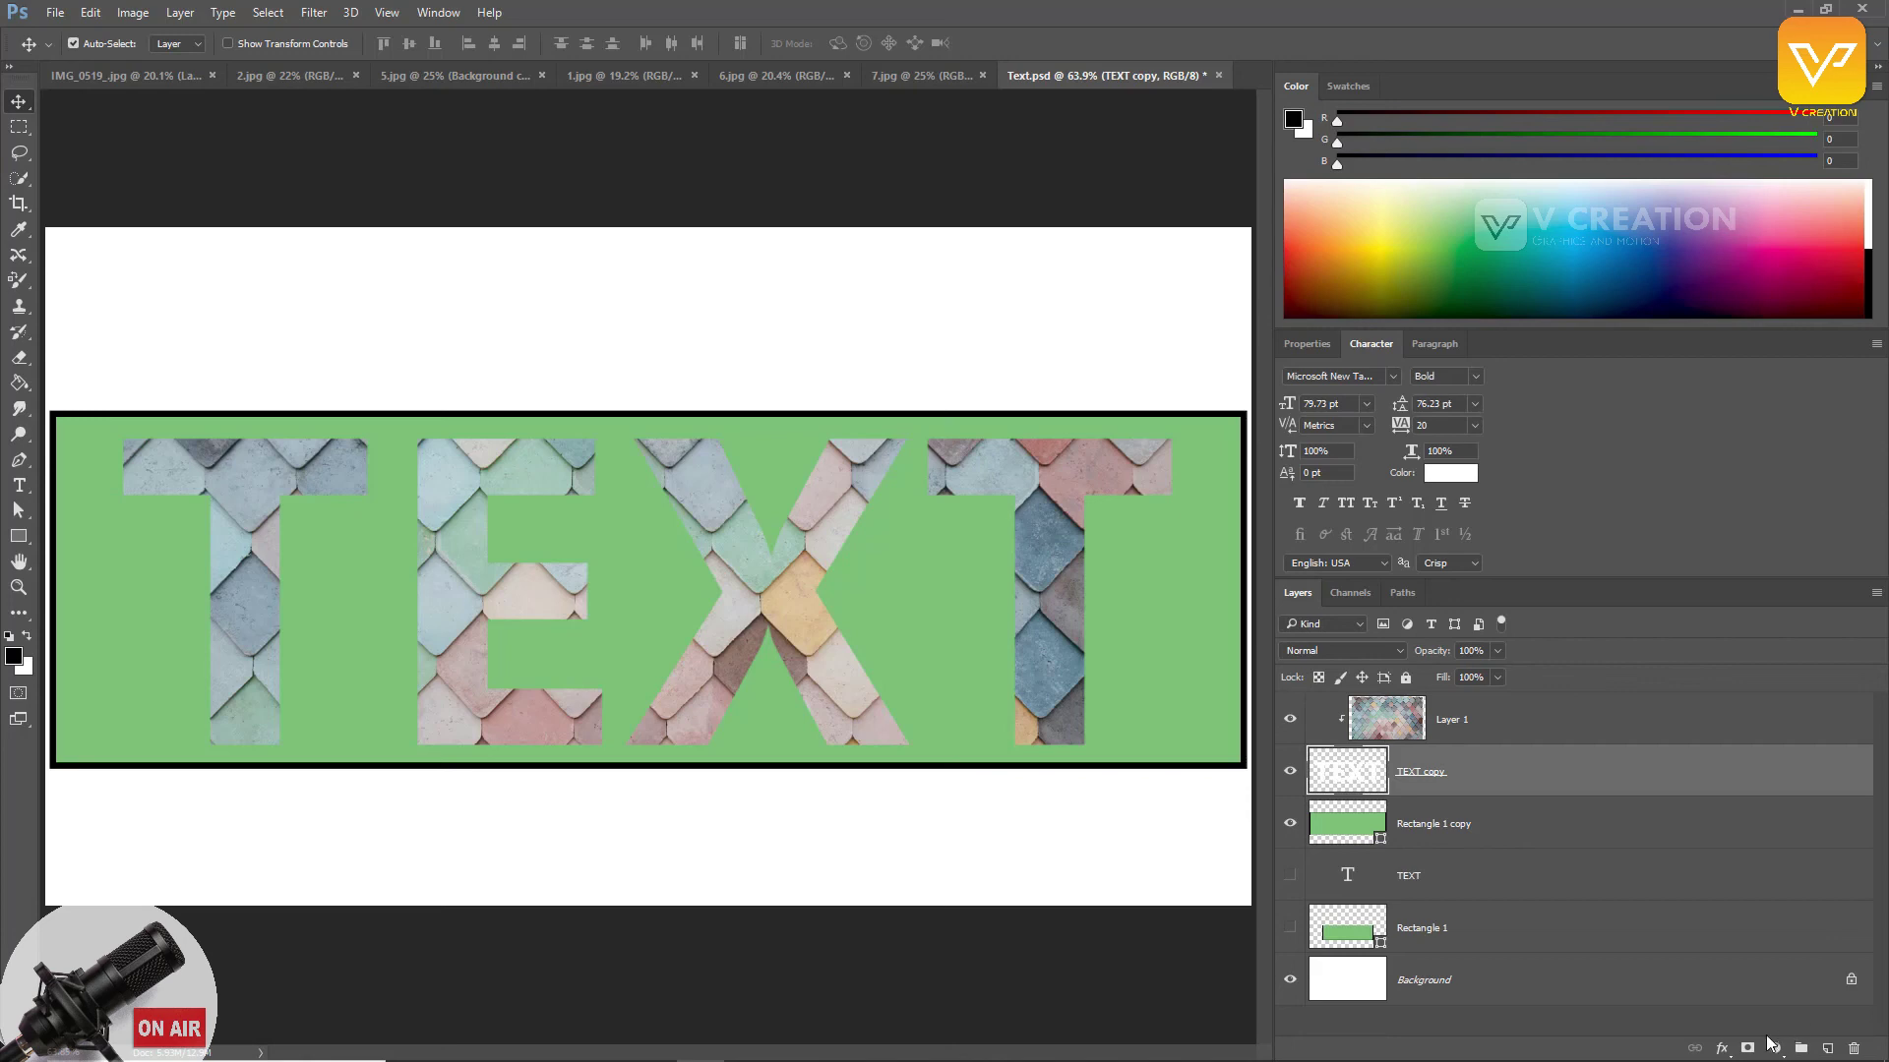
left_click(1724, 1051)
left_click(1731, 1029)
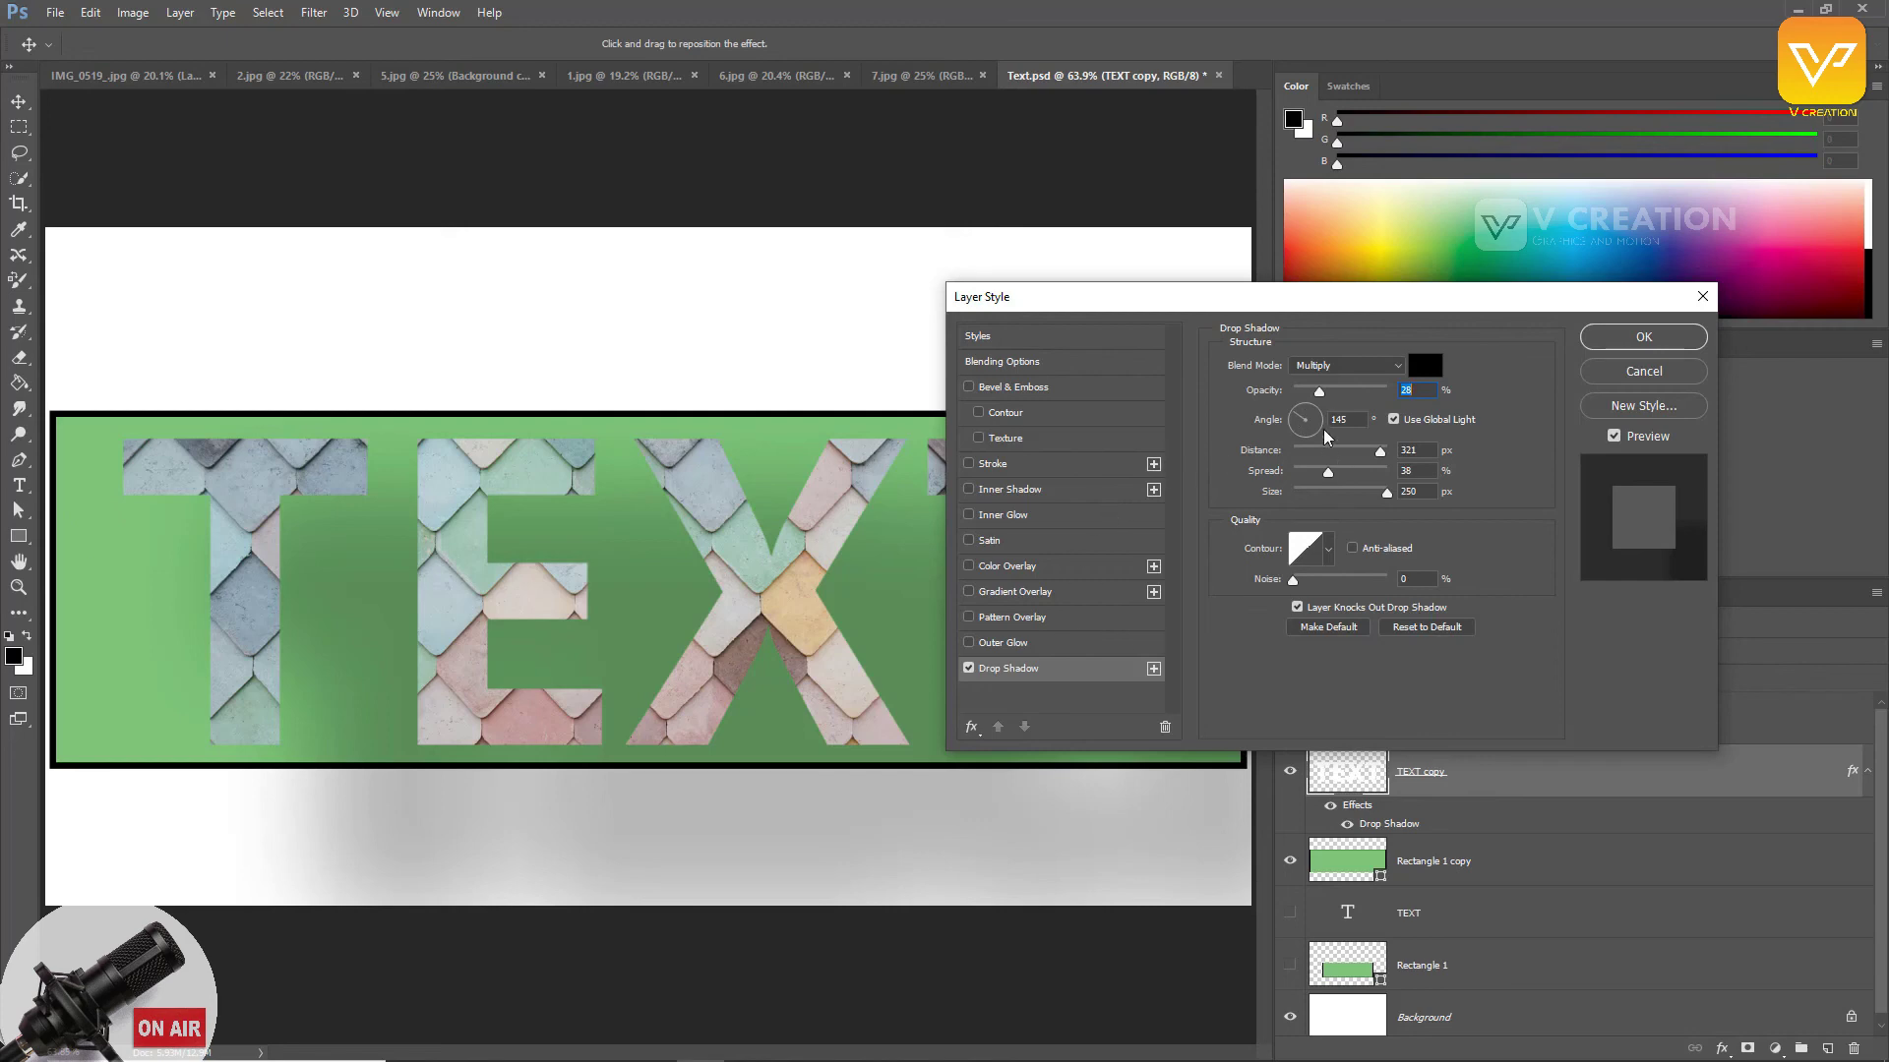
mouse_move(1328, 393)
left_mouse_down()
mouse_move(1363, 393)
mouse_move(1322, 392)
left_mouse_up()
left_click_drag(1380, 451, 1302, 494)
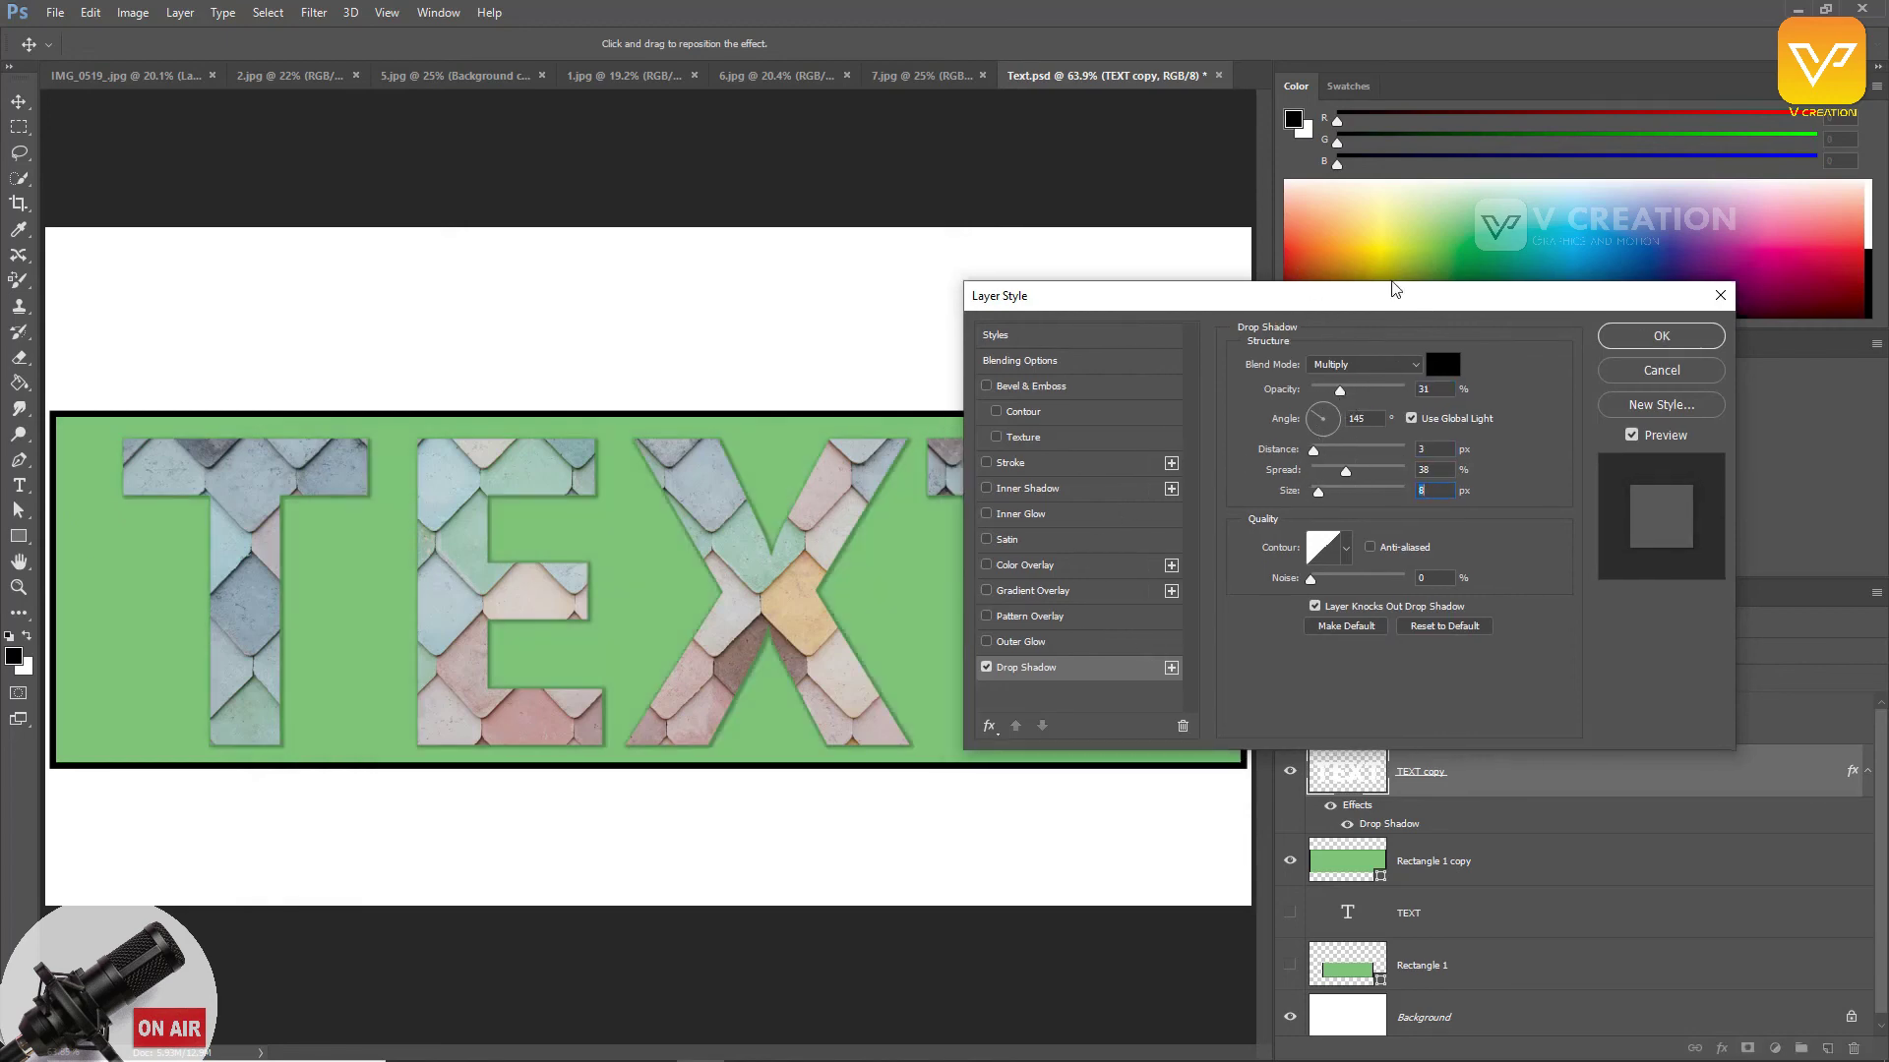
left_click_drag(1391, 294, 1604, 248)
mouse_move(1503, 430)
left_mouse_down()
mouse_move(1544, 458)
mouse_move(1518, 464)
left_mouse_up()
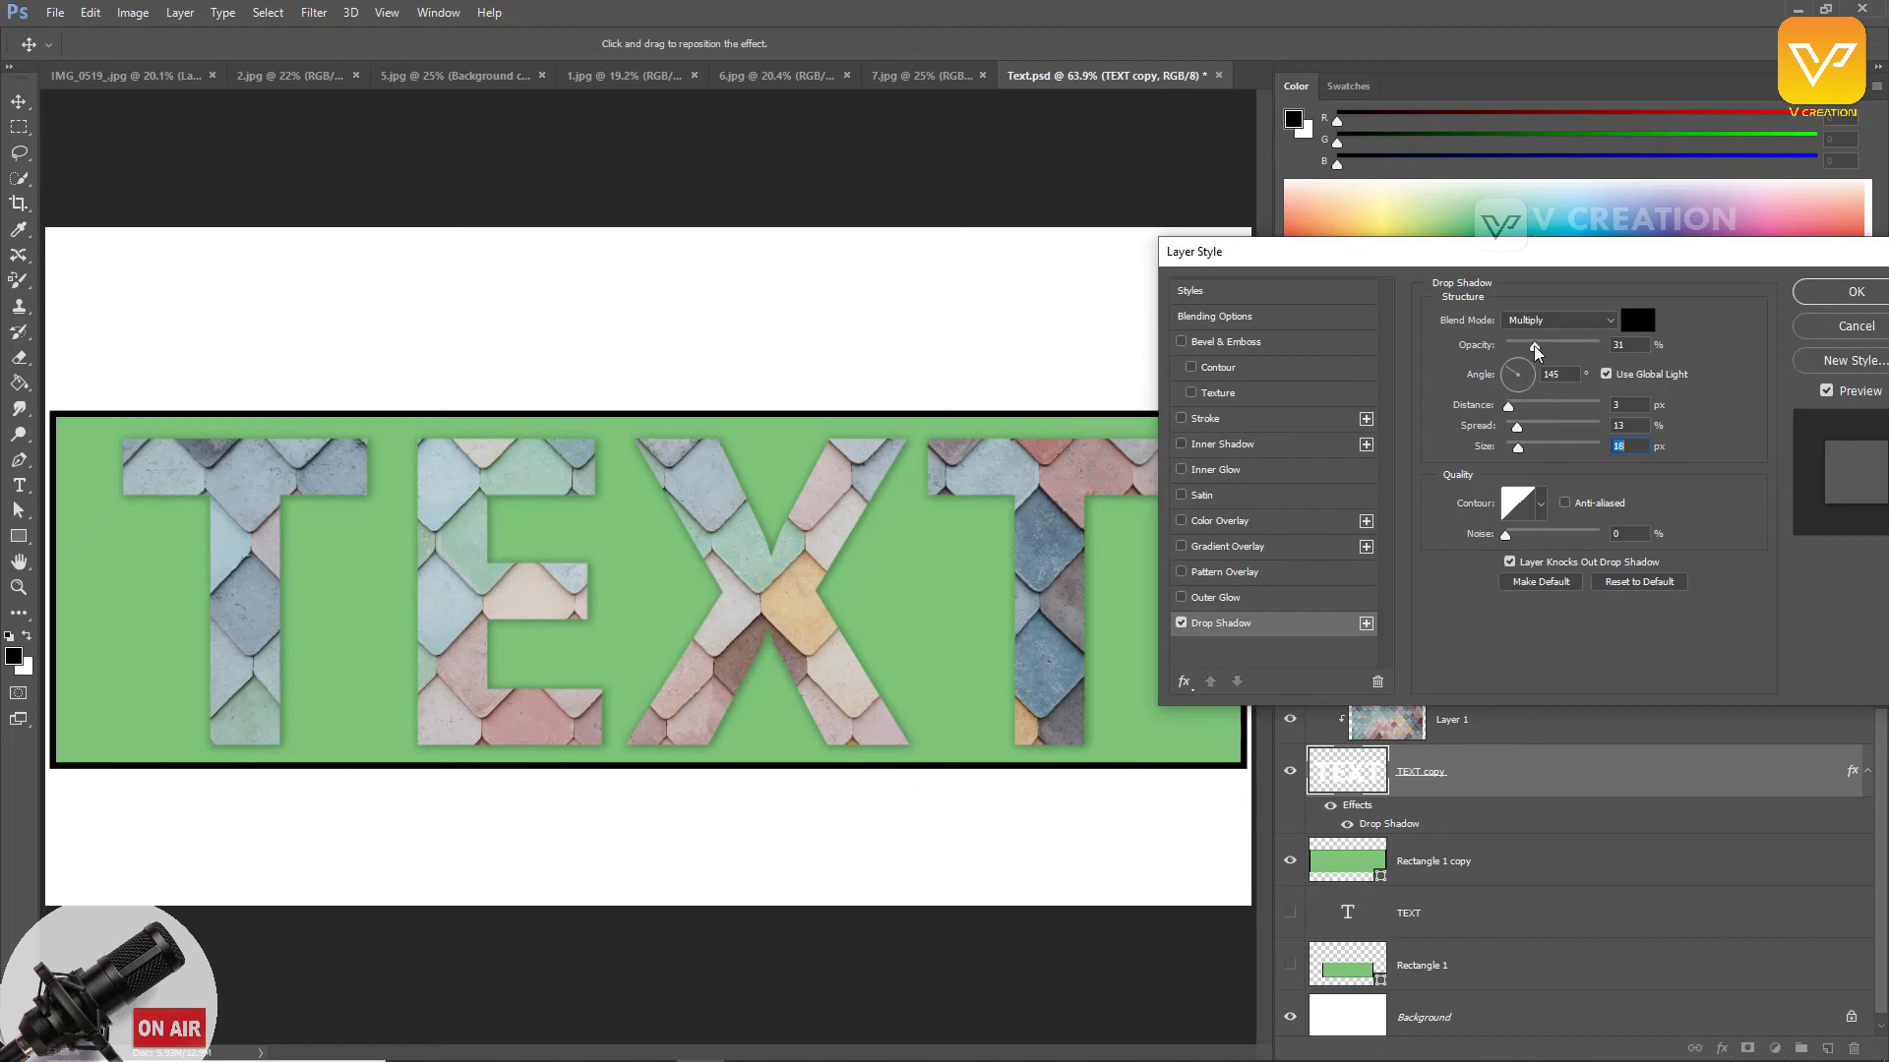
Step: Add a 6 px white outside Stroke to the letters, and set the Drop Shadow to 100% opacity, 16 px distance and 3% spread
left_click_drag(1535, 347, 1522, 417)
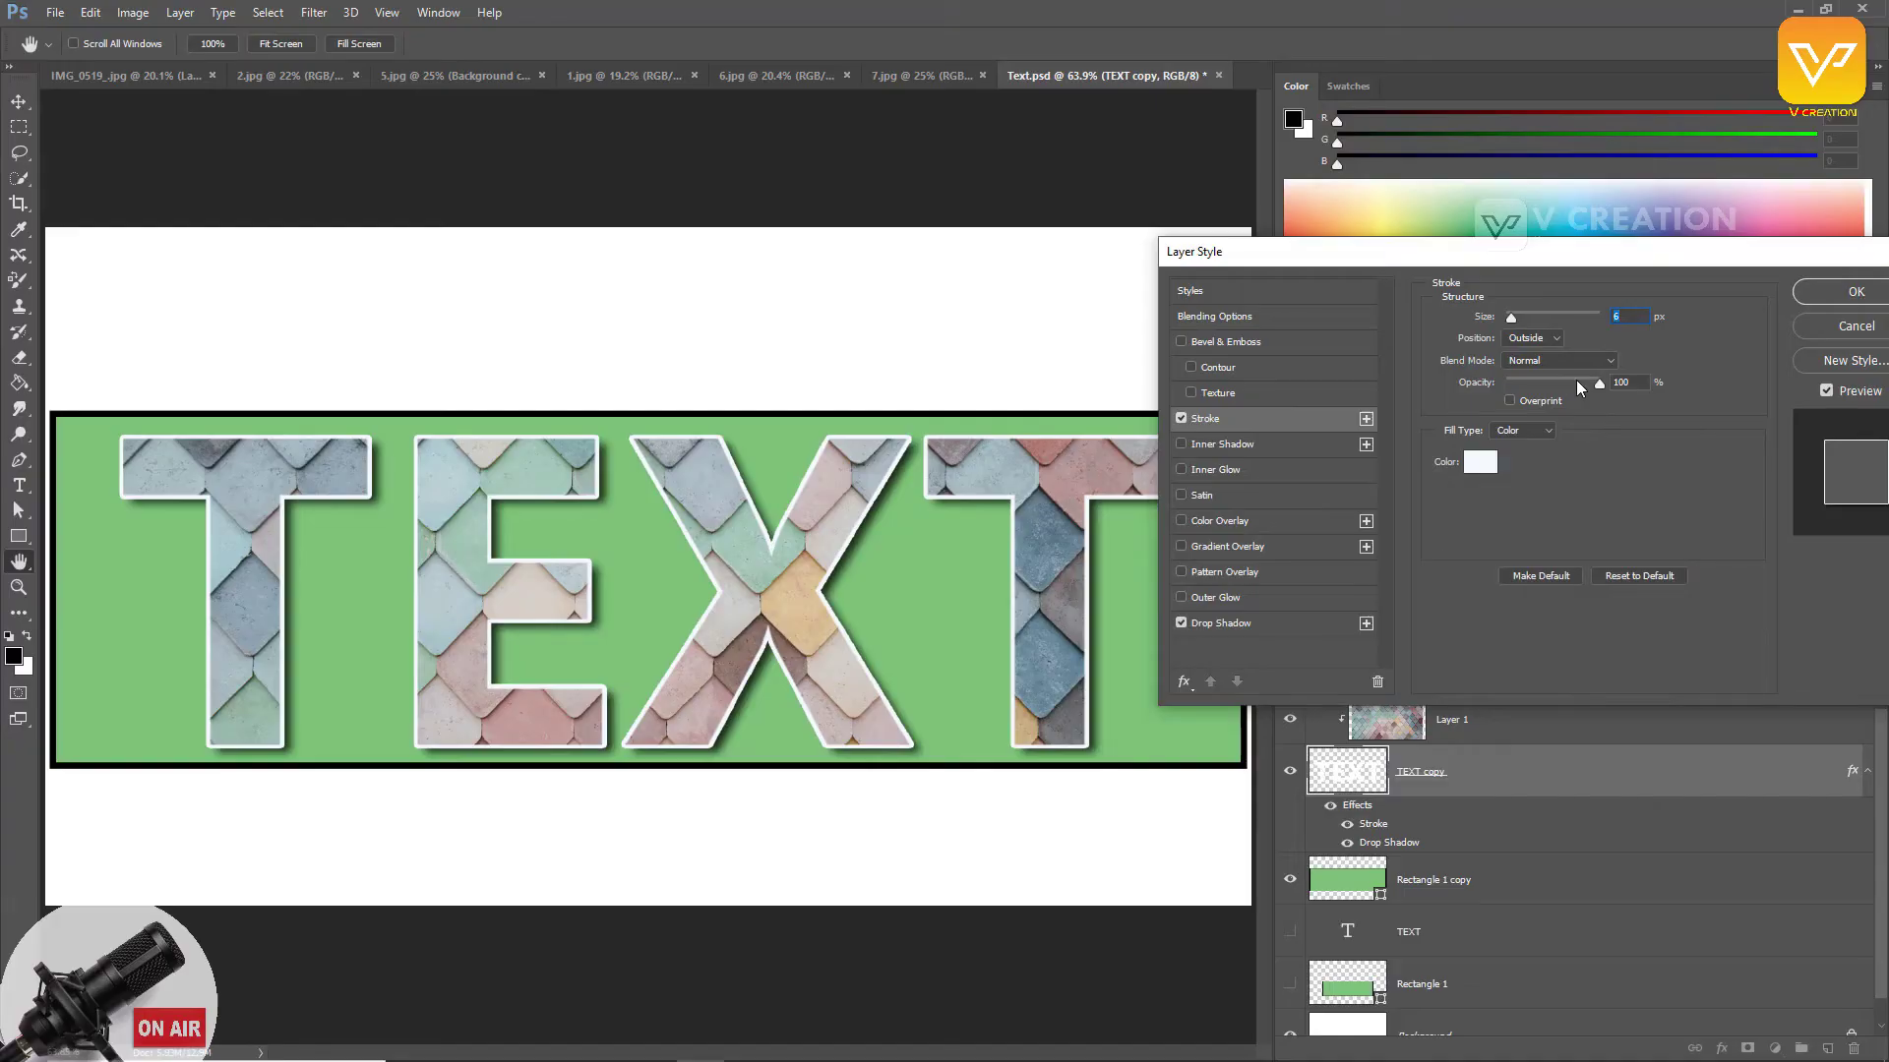
mouse_move(1576, 380)
left_mouse_down()
mouse_move(1521, 380)
mouse_move(1607, 379)
mouse_move(1584, 376)
left_mouse_up()
left_click(1224, 625)
left_click_drag(1527, 411, 1508, 430)
left_click_drag(1577, 346, 1536, 352)
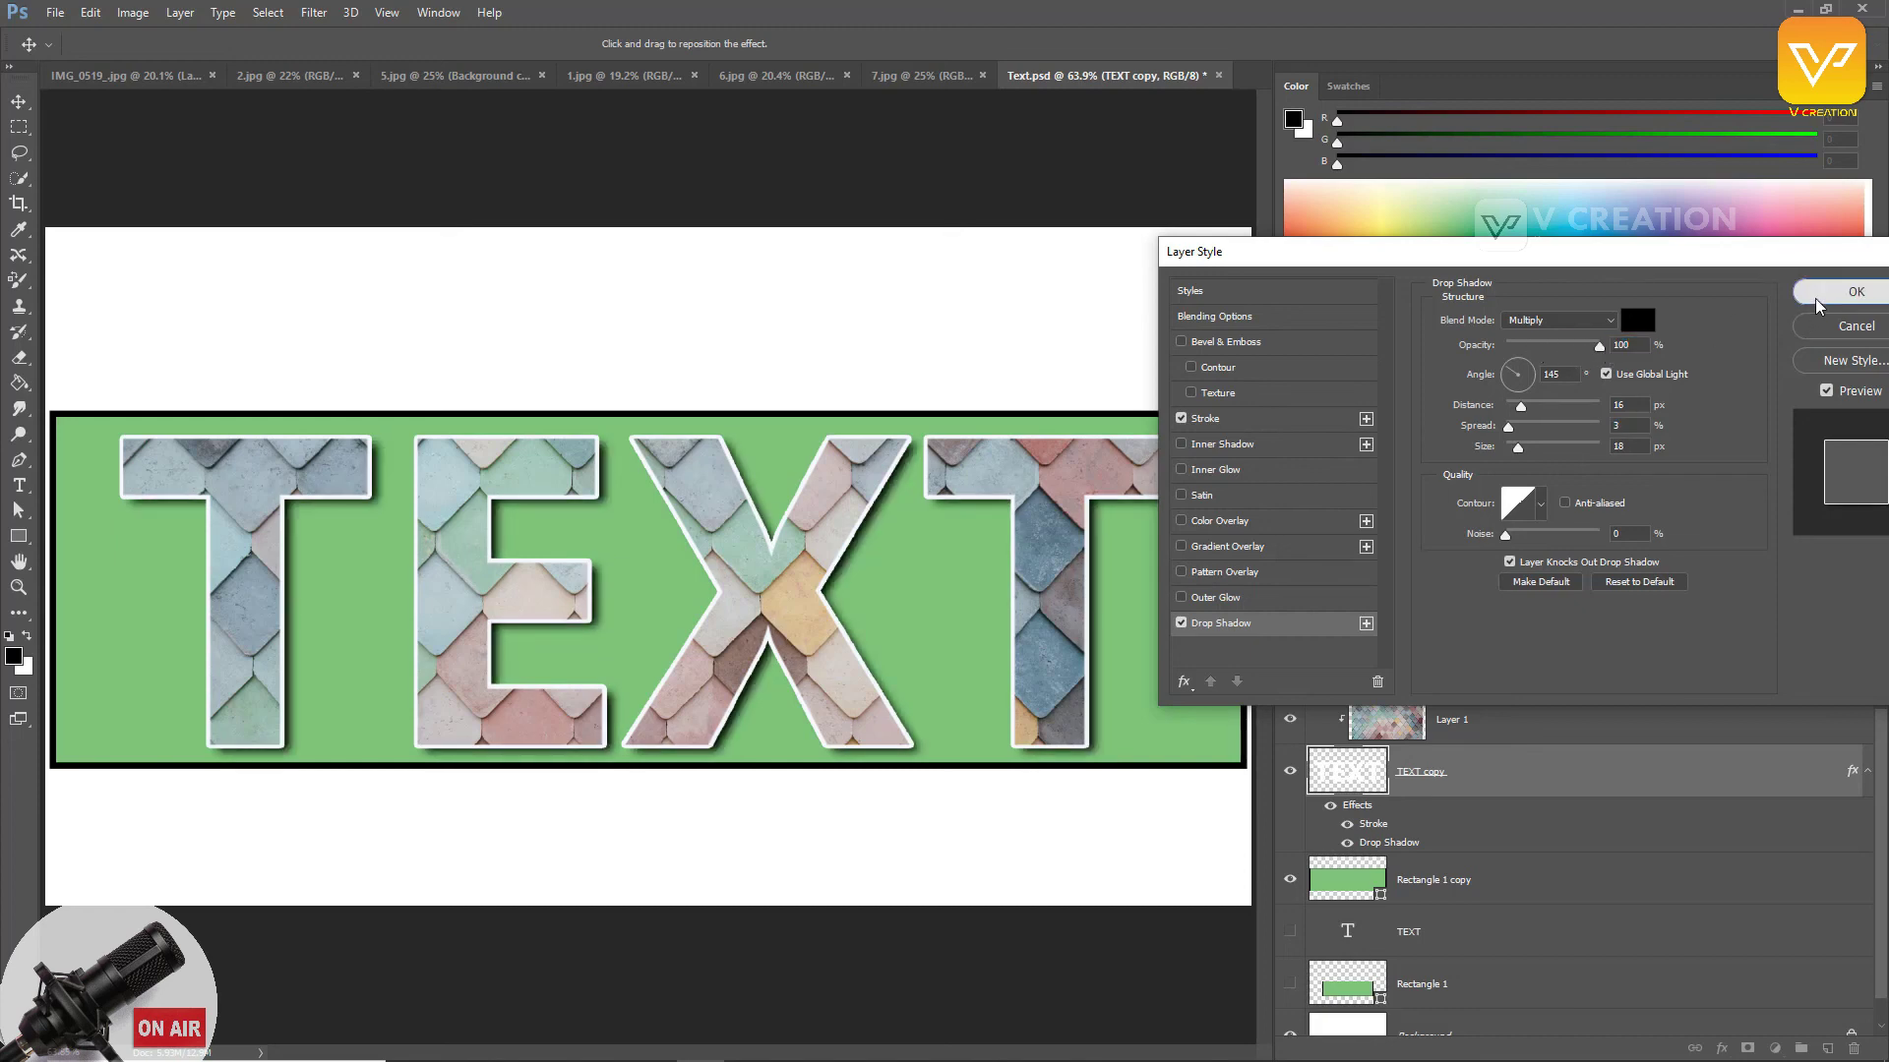
left_click(1856, 291)
Step: Try magenta and light purple fills on the Rectangle 1 copy shape and settle on a pinkish red
key("ctrl+minus")
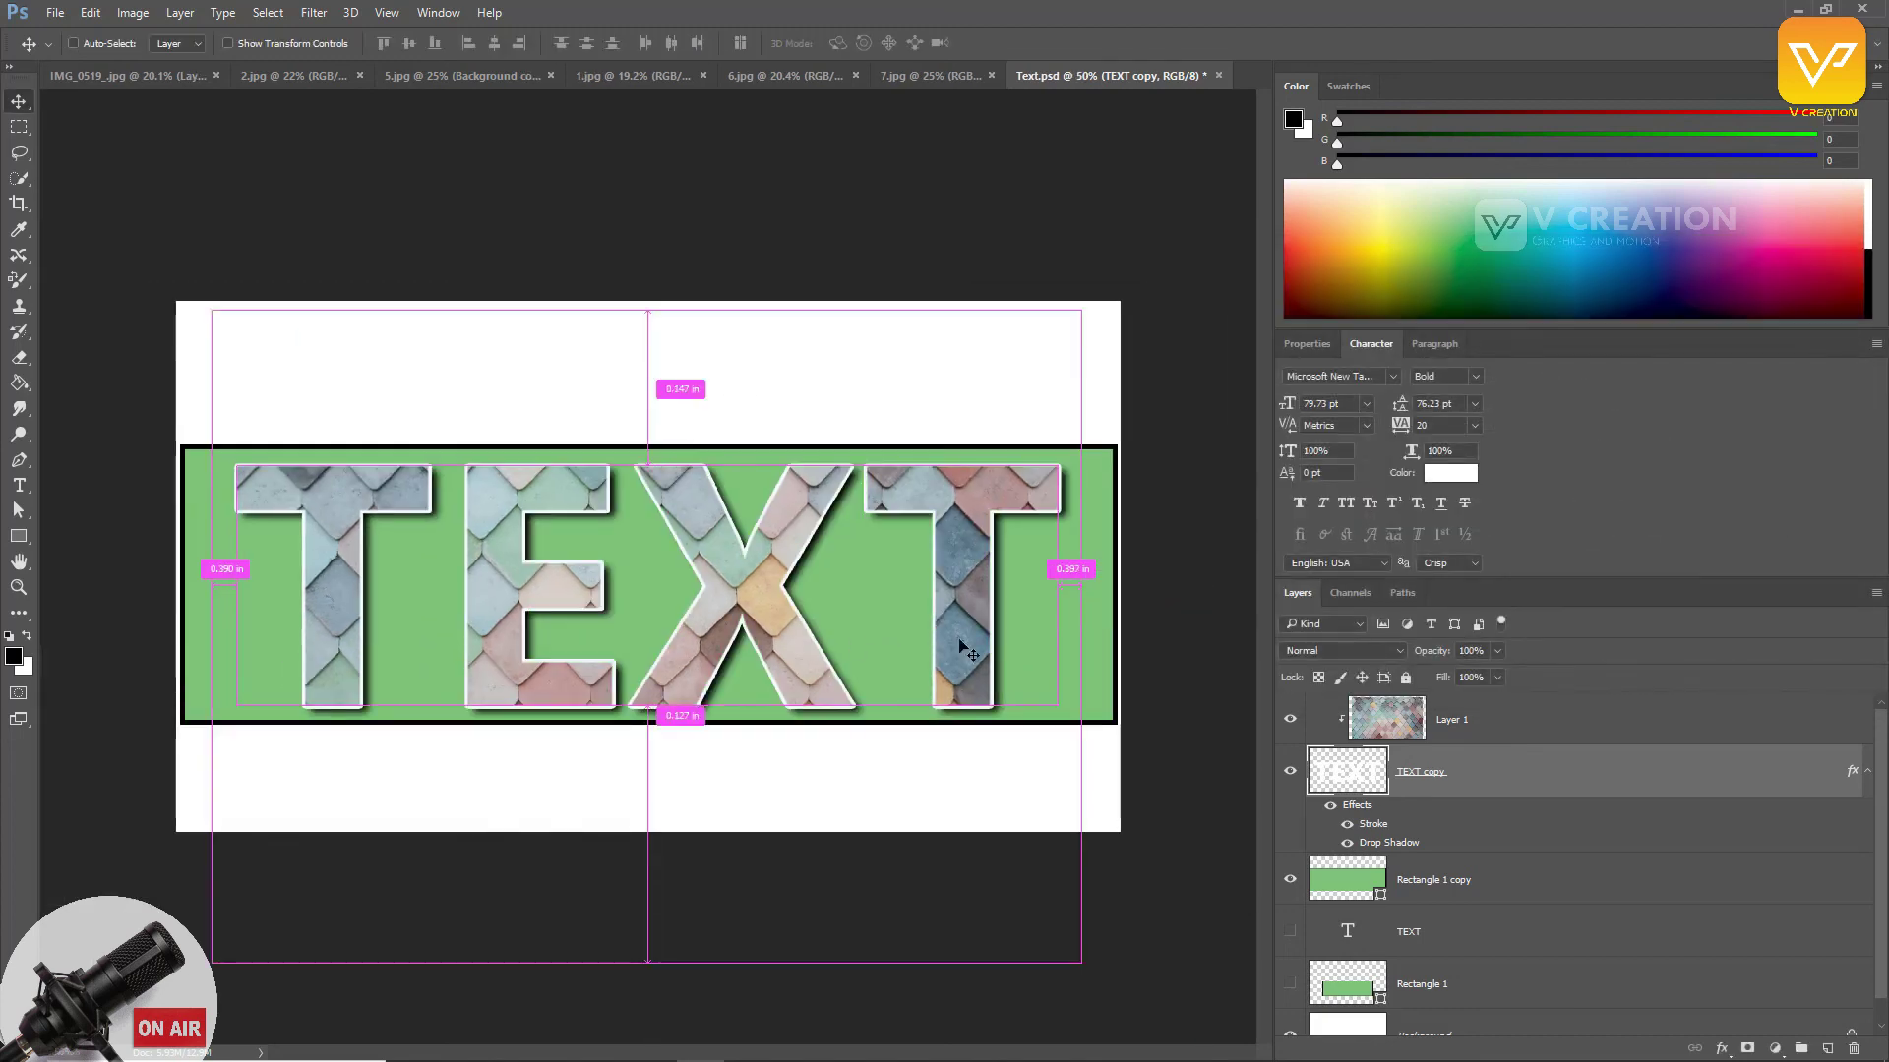
left_click(181, 44)
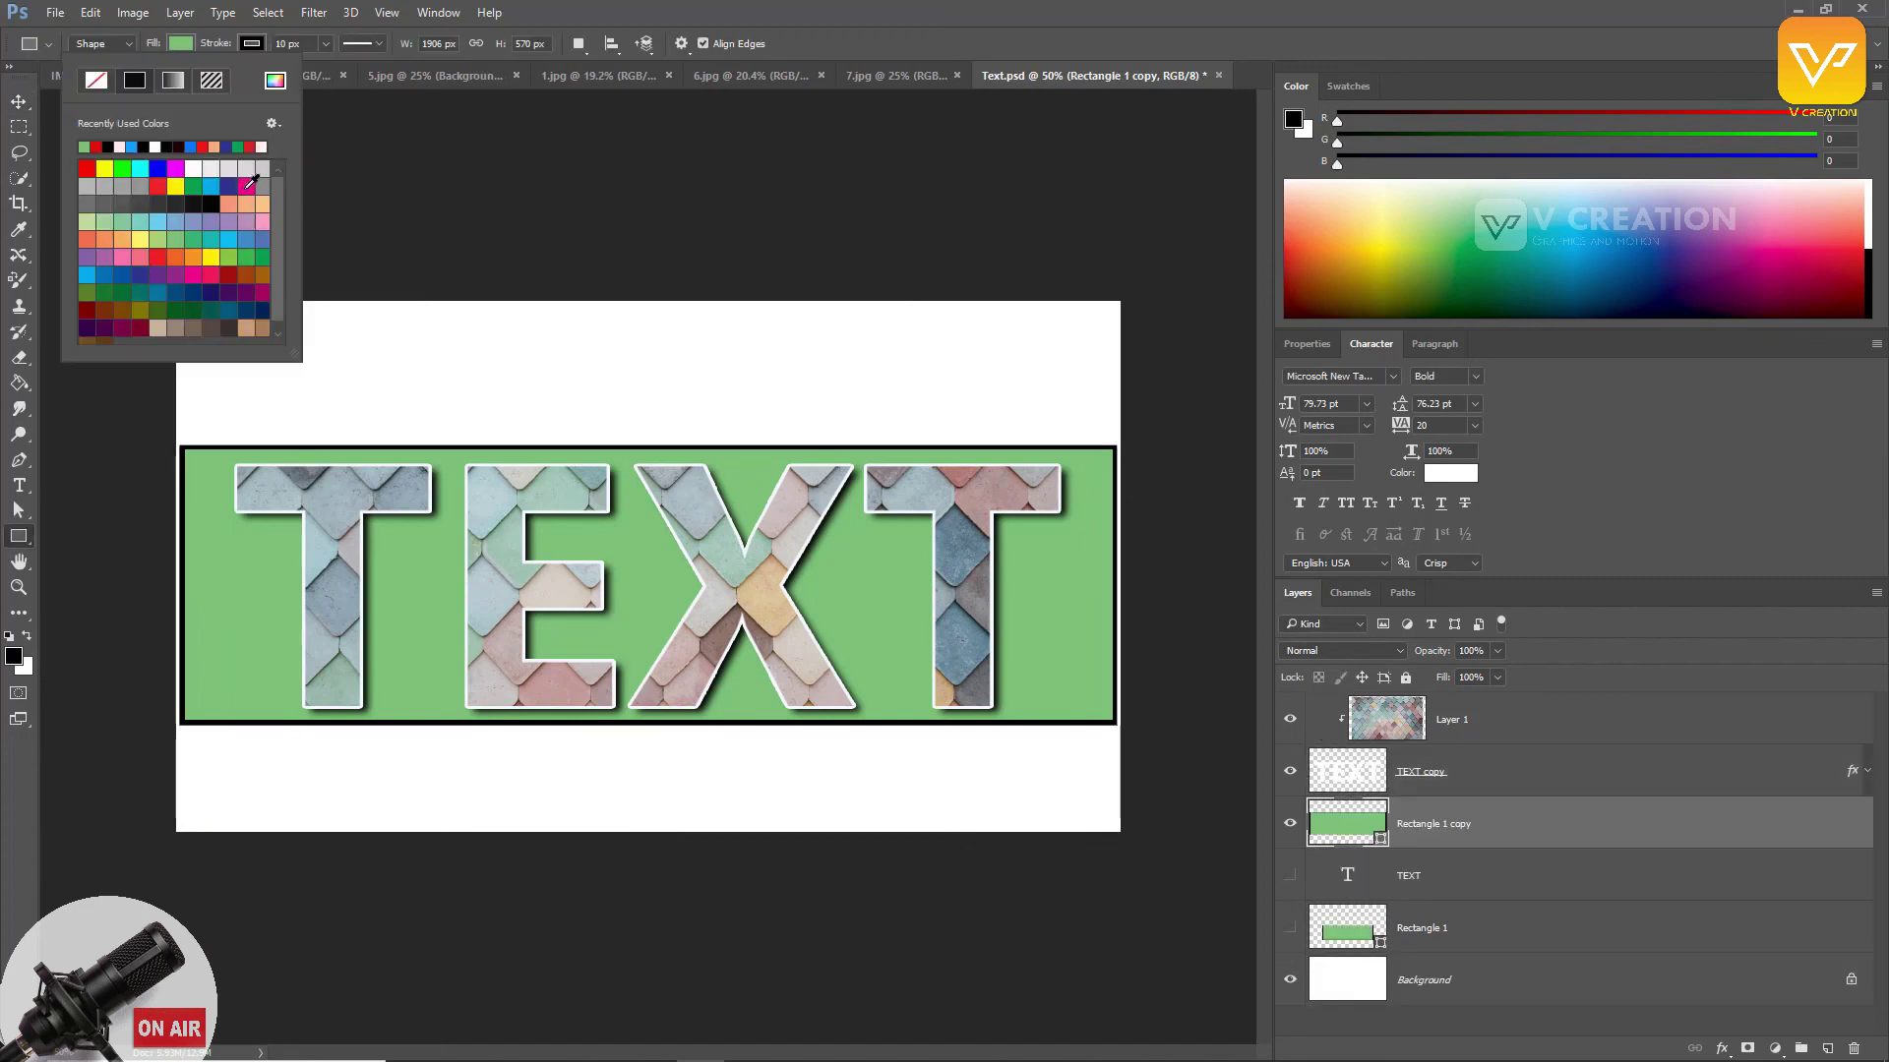
left_click(246, 186)
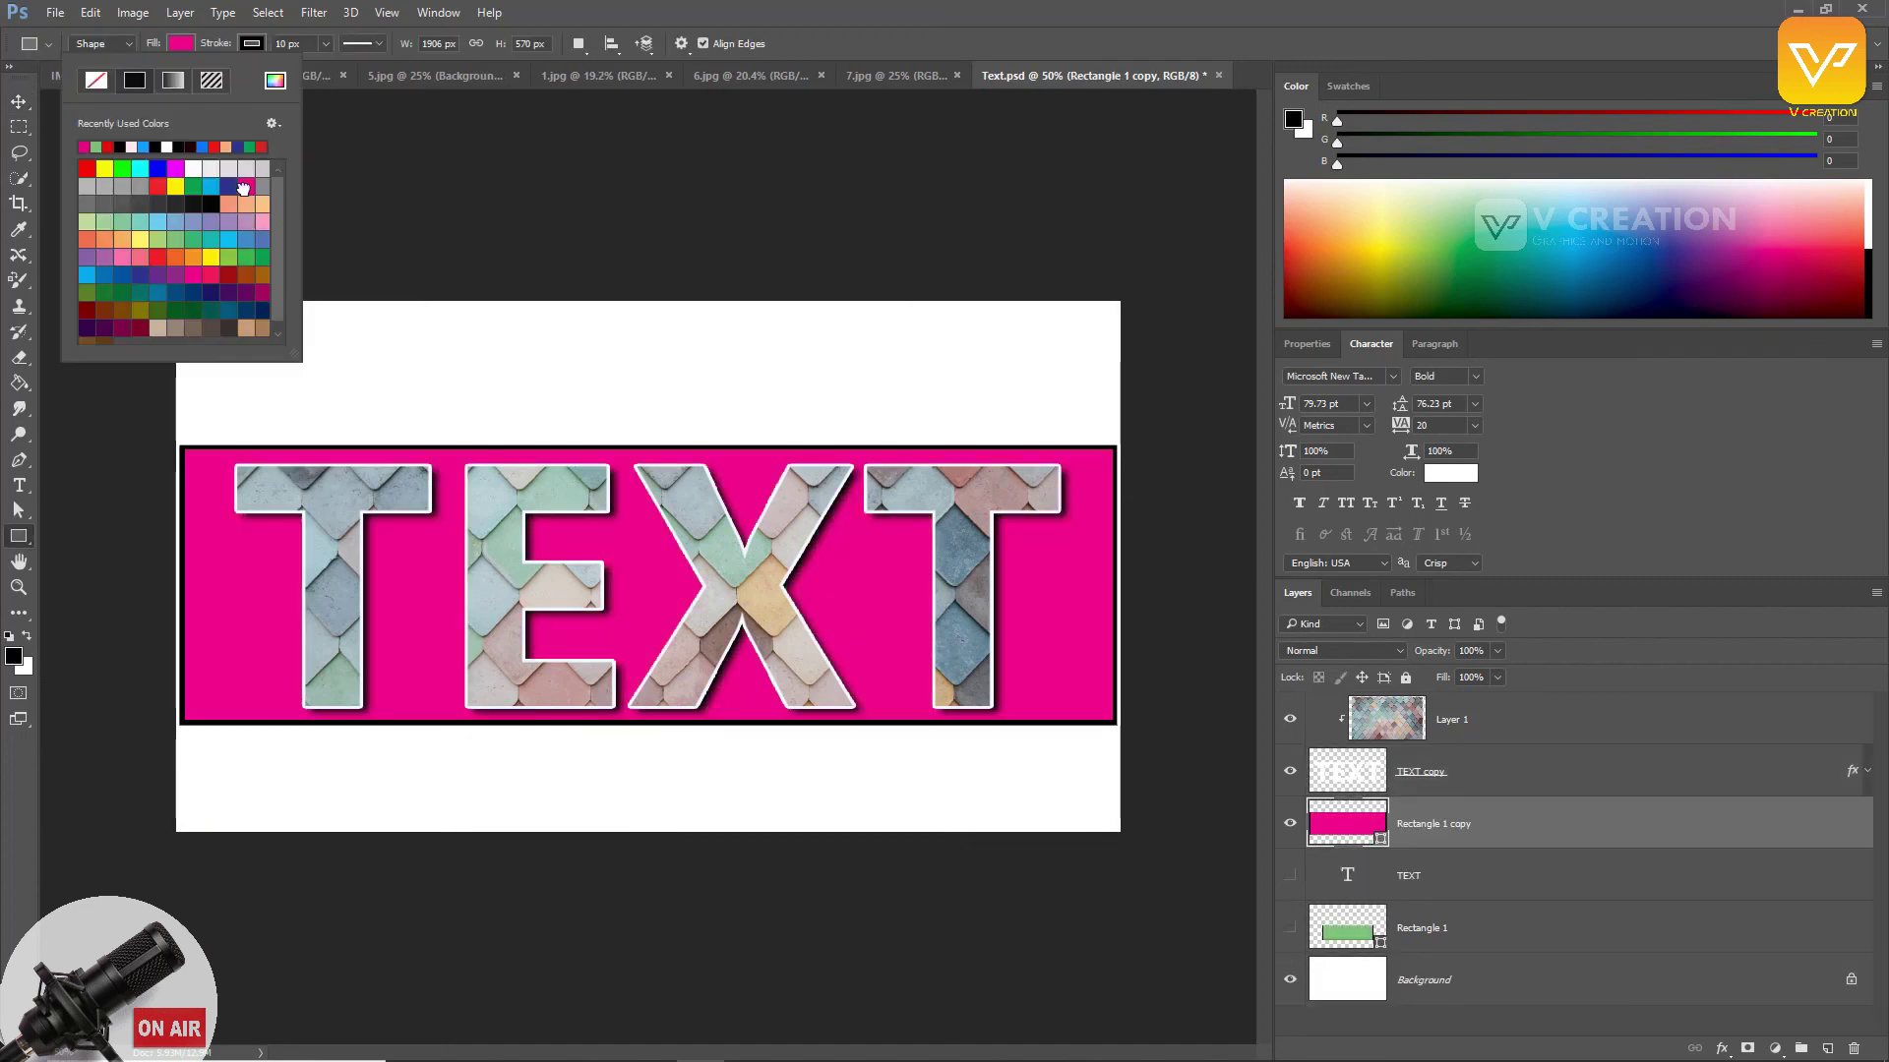
left_click(261, 186)
left_click(248, 240)
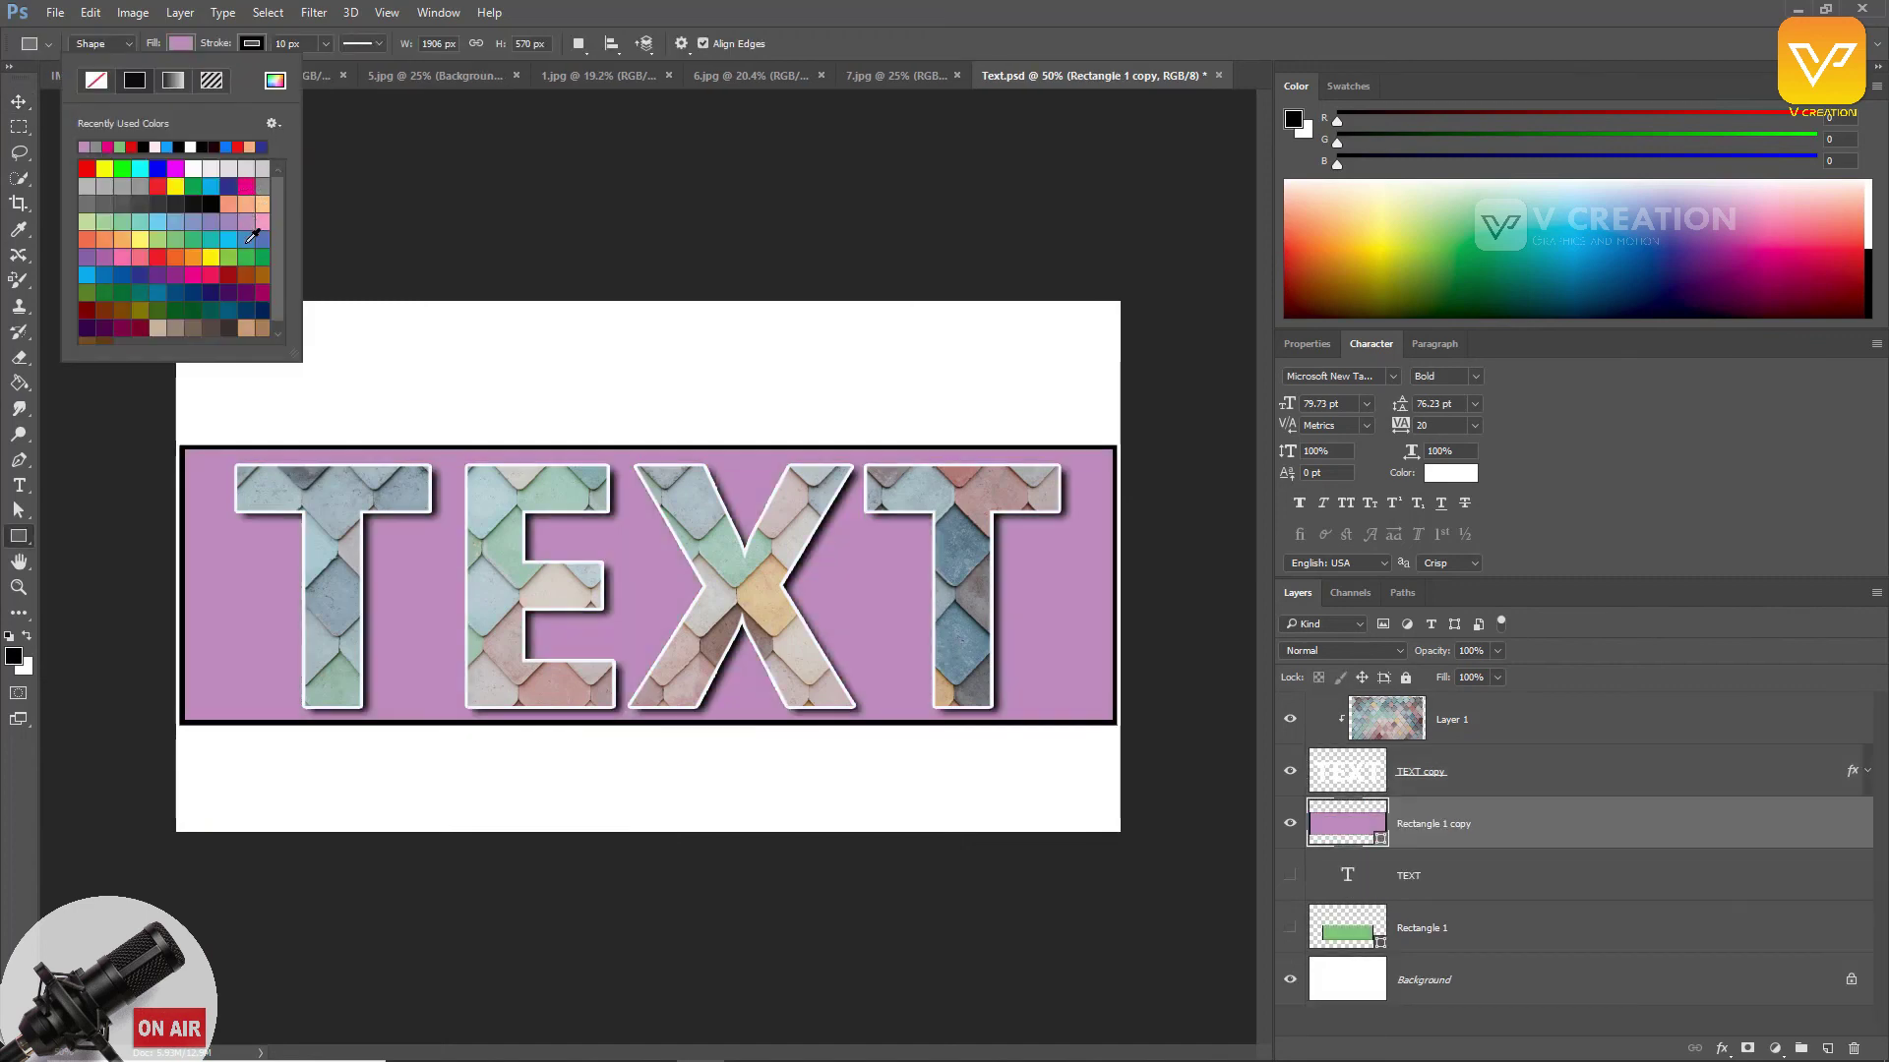
left_click(211, 273)
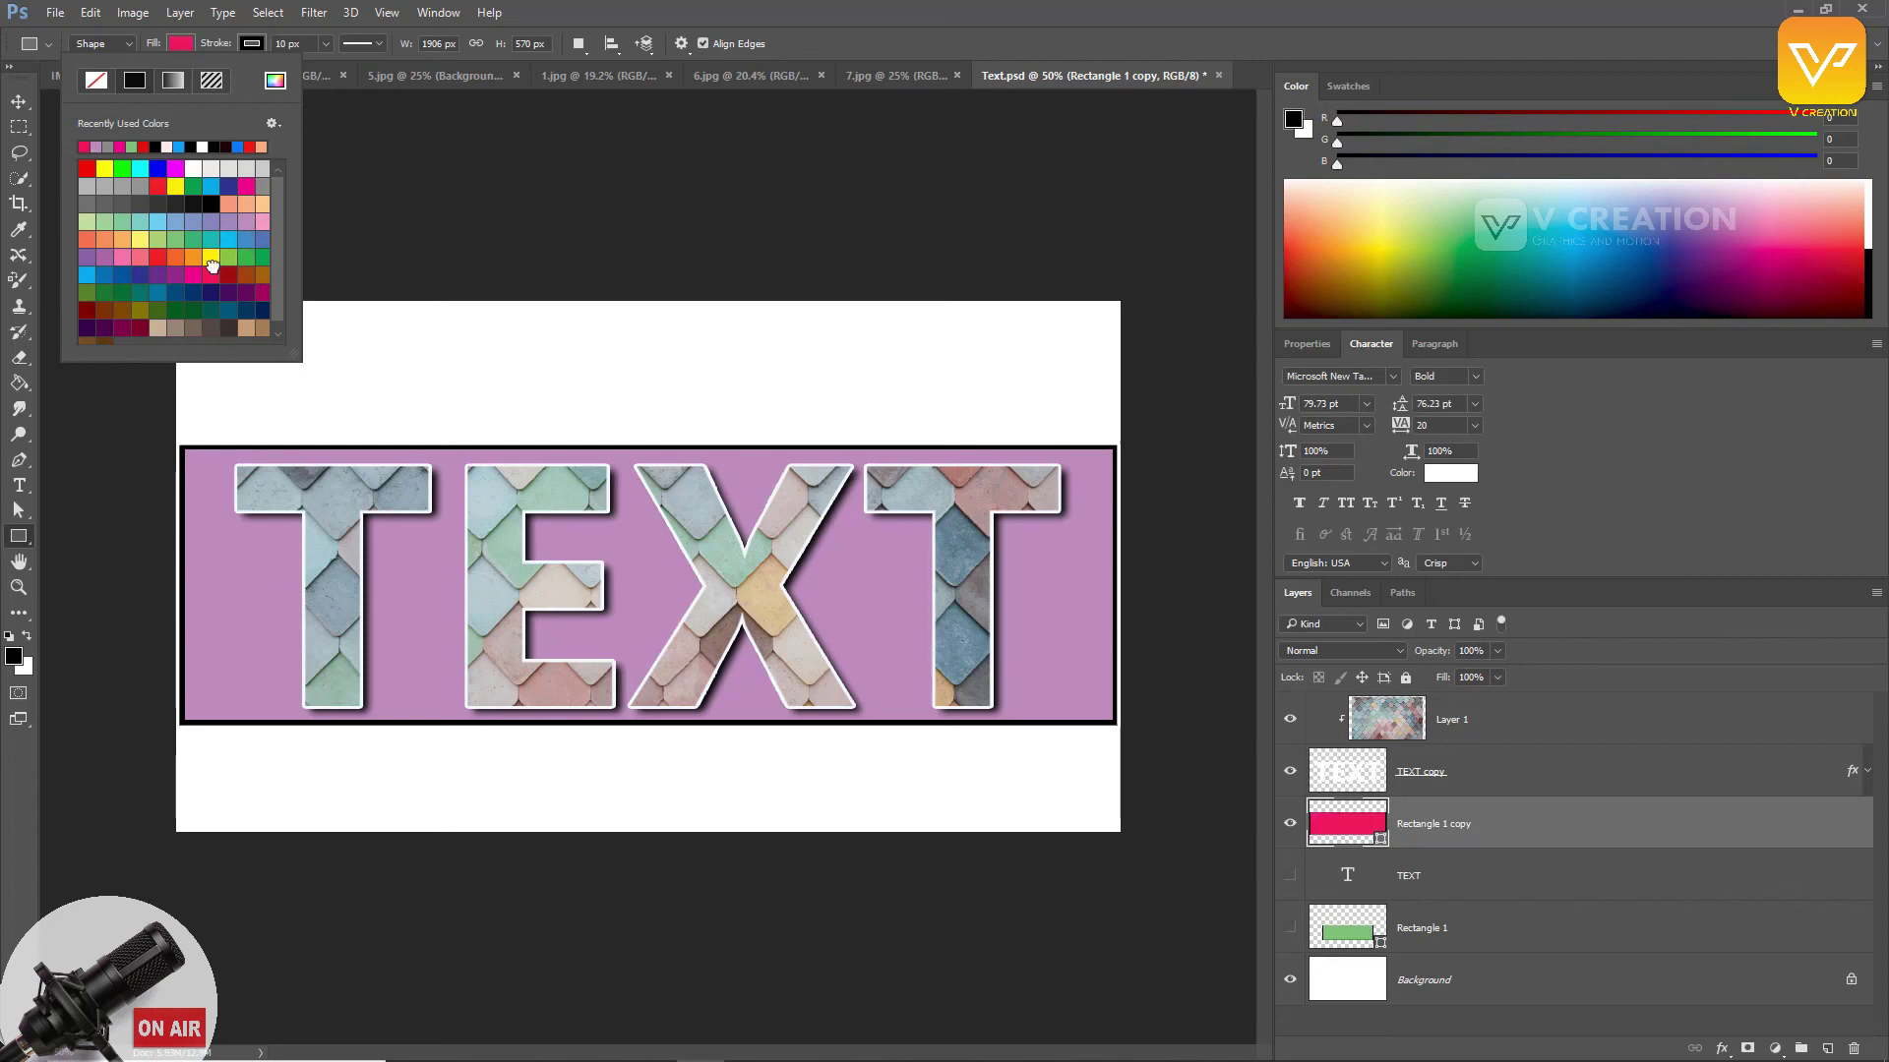
left_click(19, 102)
left_click(510, 196)
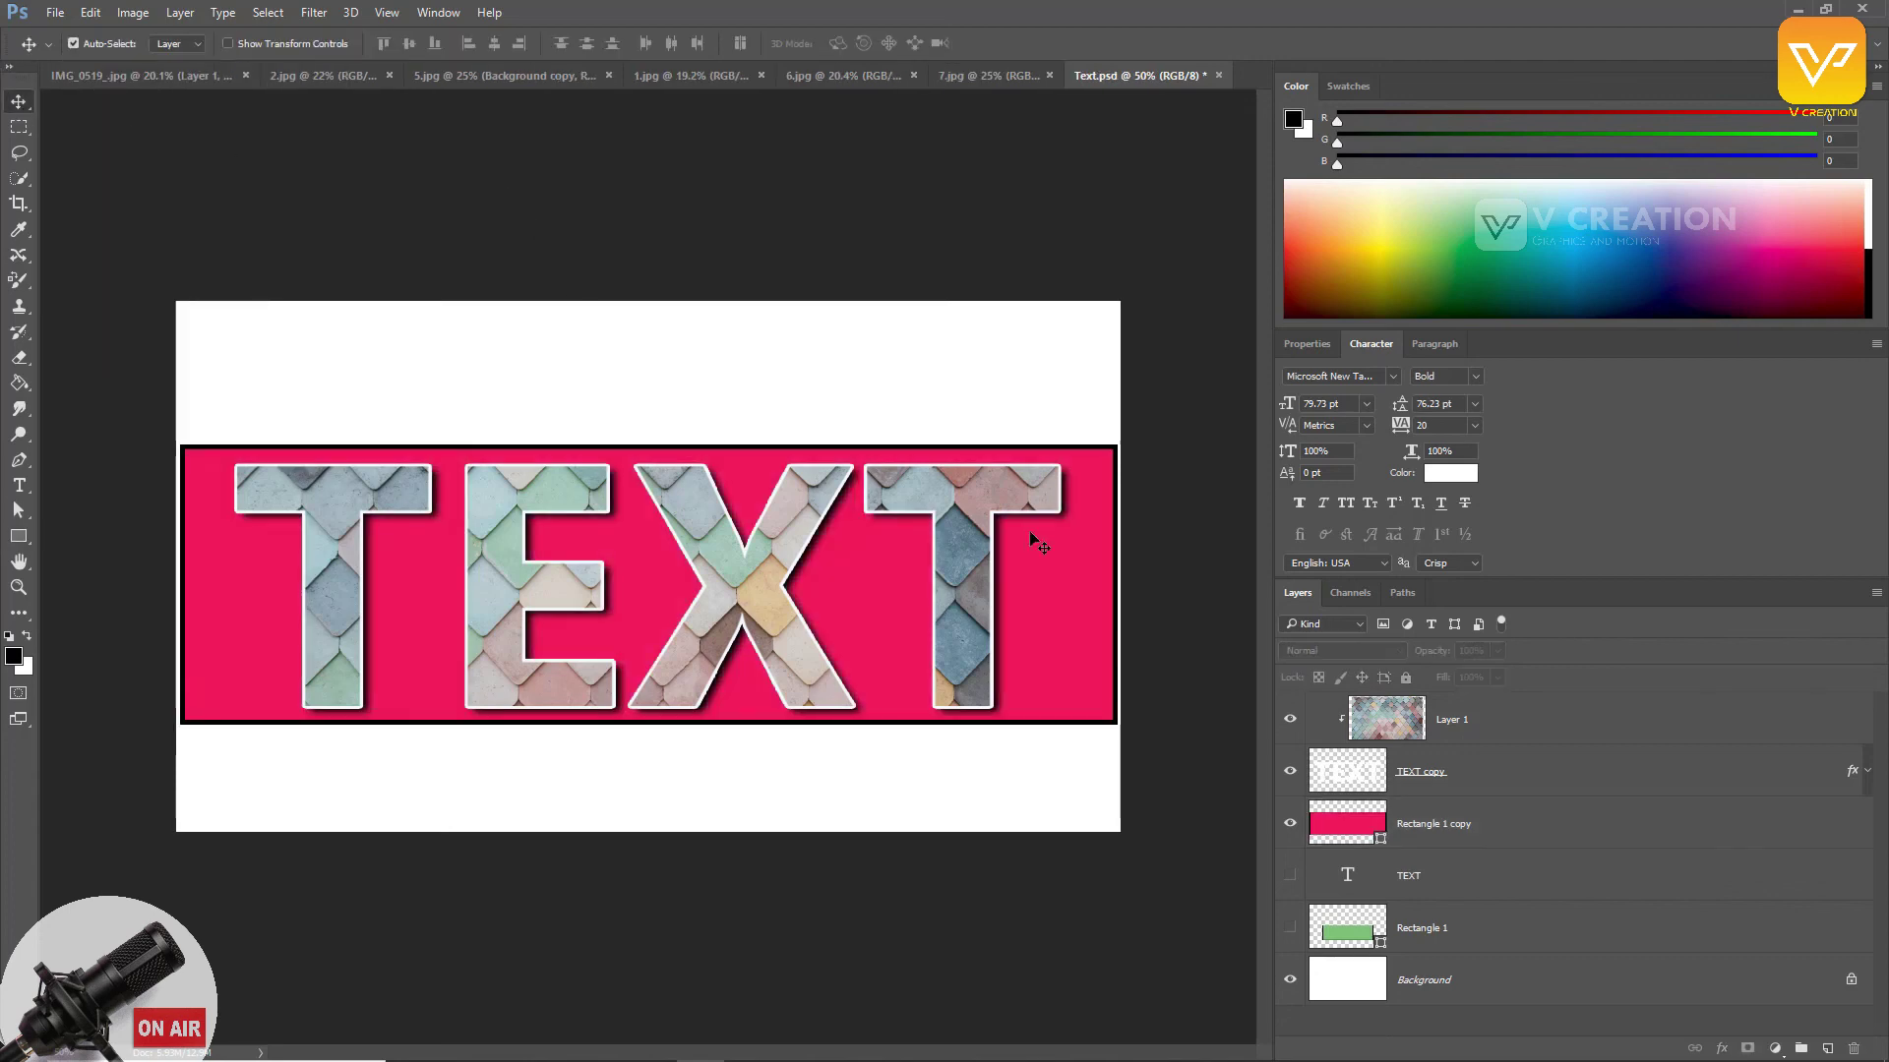
Step: Stretch the Rectangle 1 copy shape vertically and enlarge it past the canvas edges so it fills the whole background
left_click(1359, 818)
key("ctrl+t")
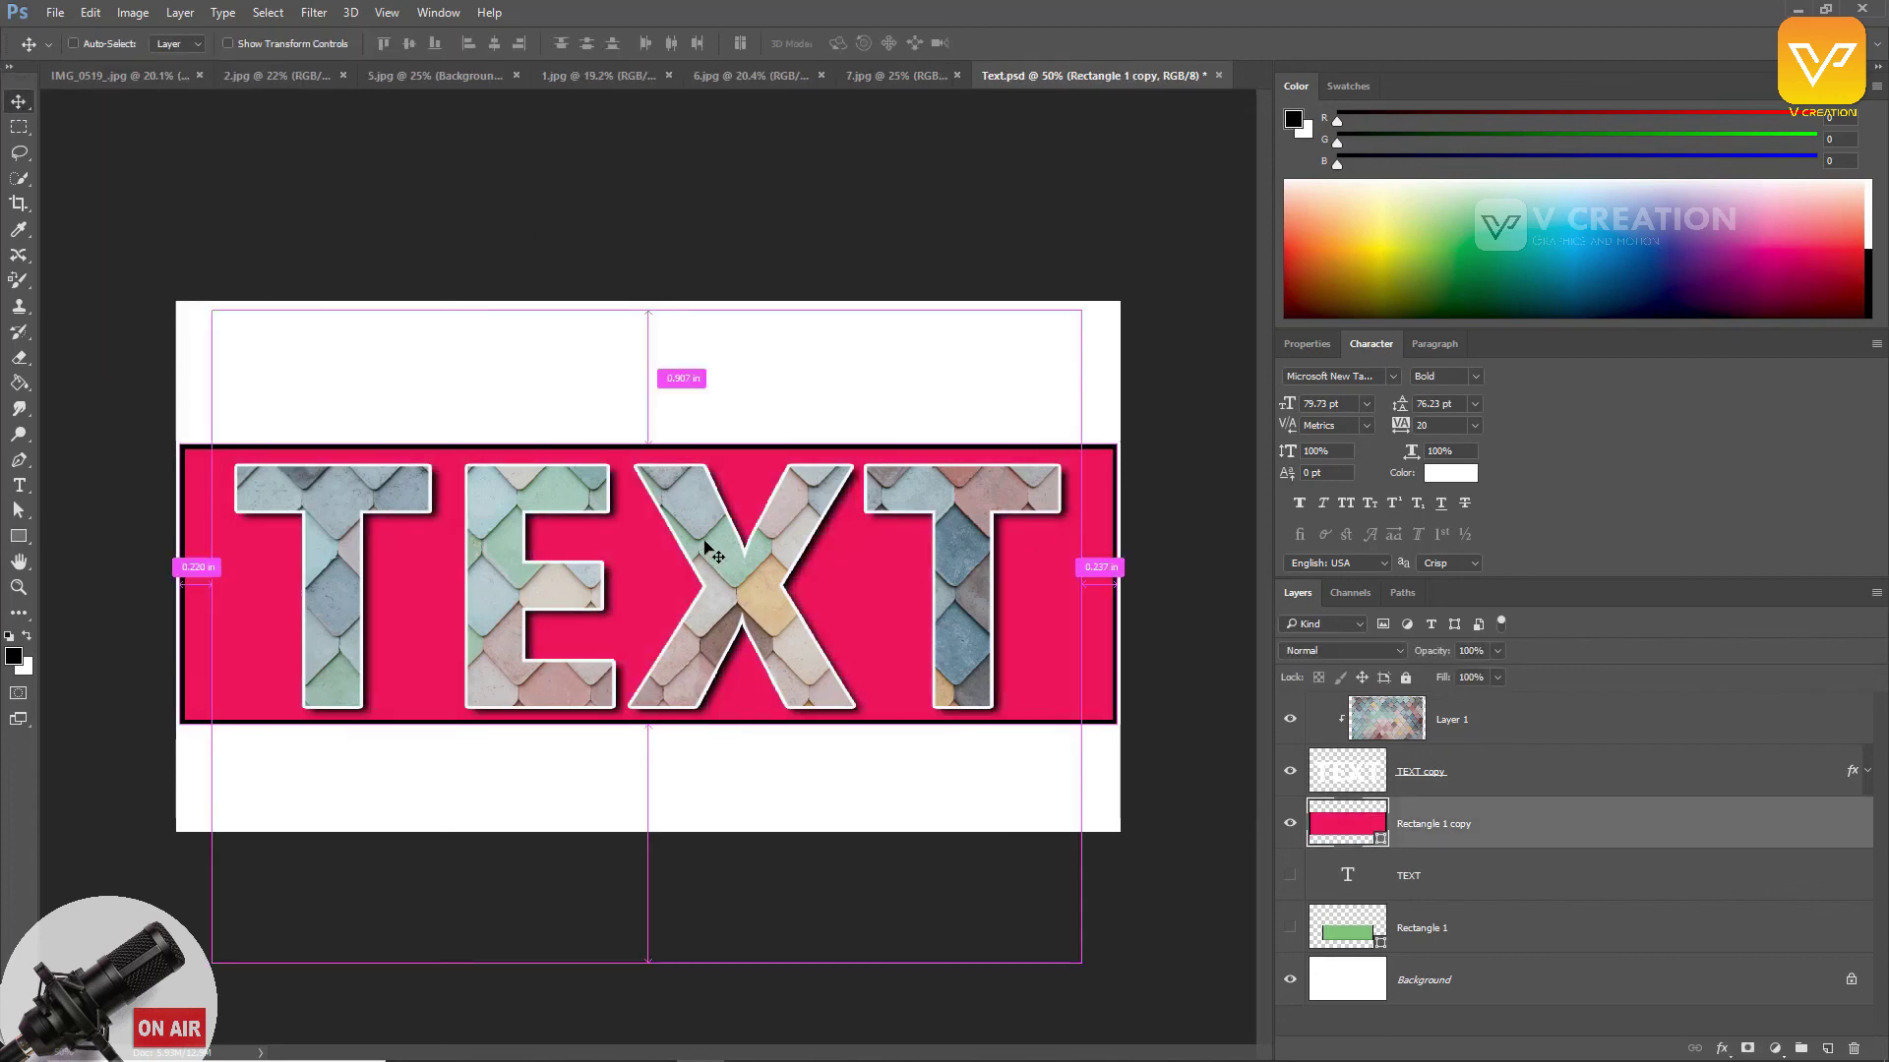
left_click_drag(649, 443, 648, 238)
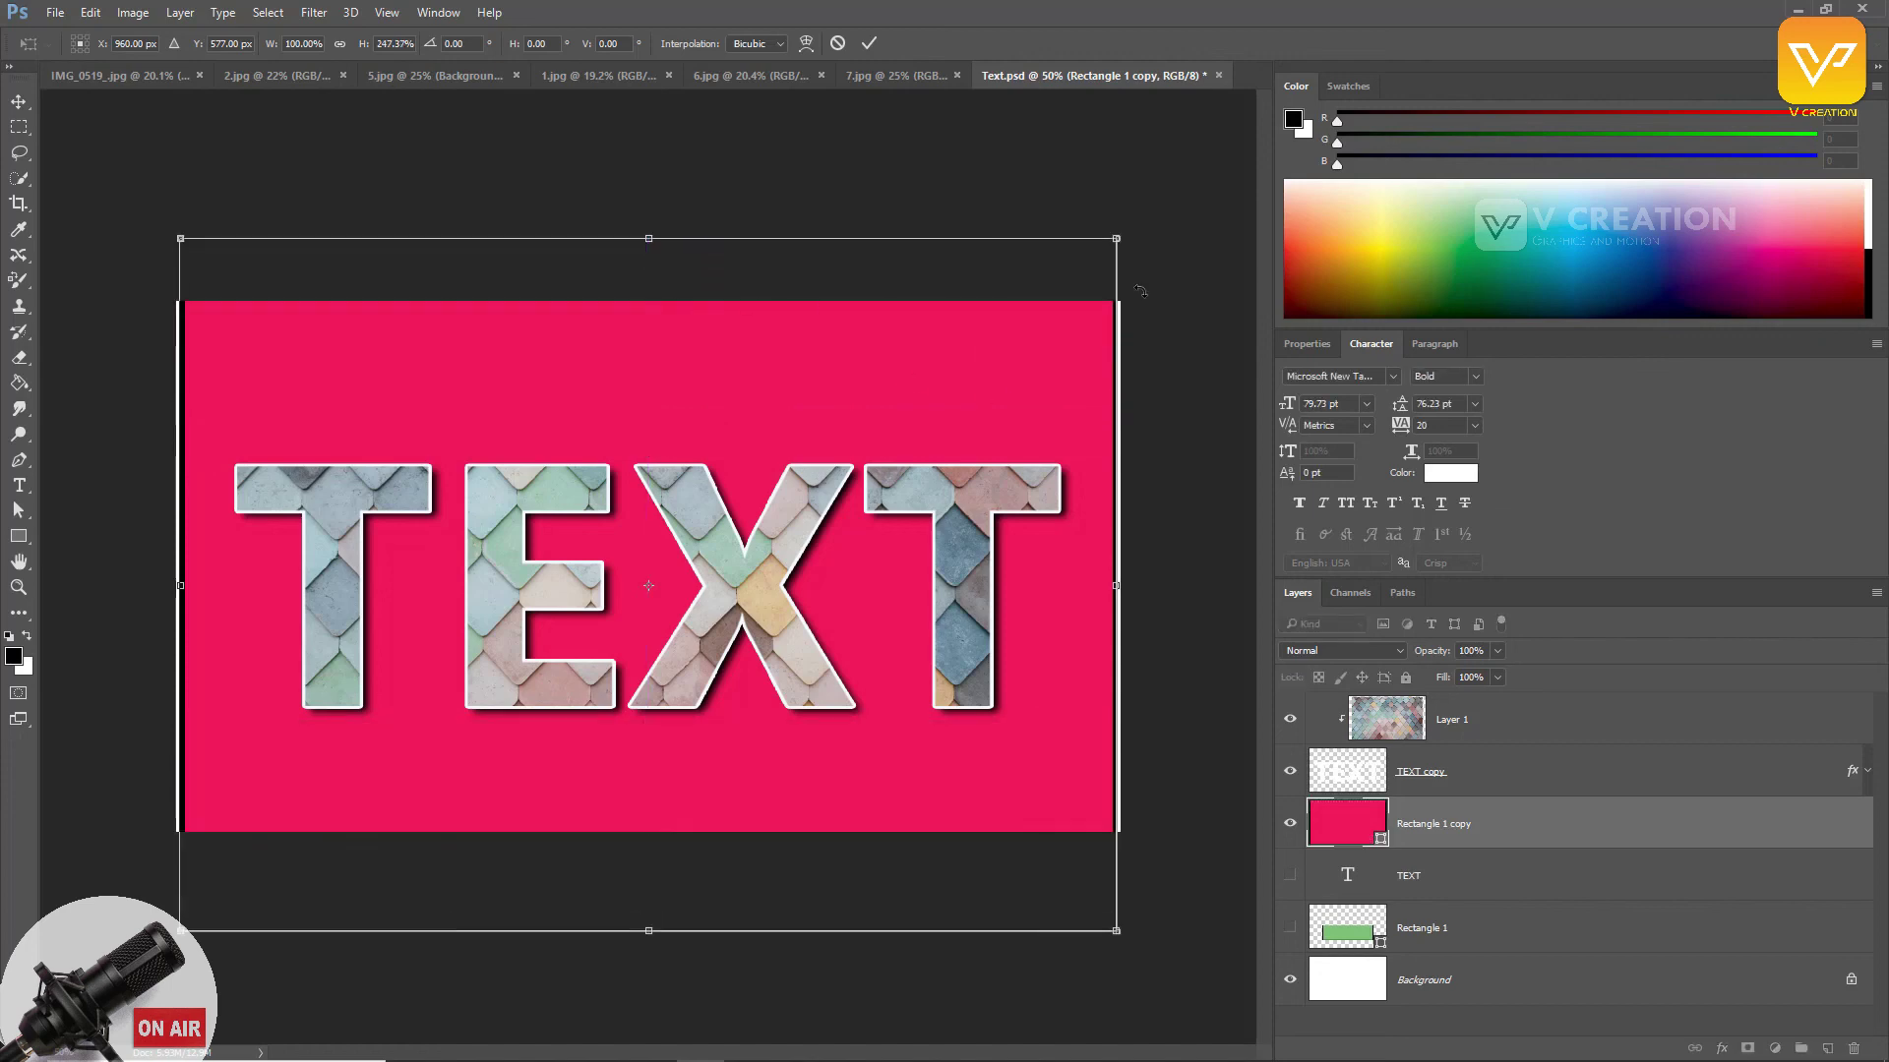
left_click_drag(1115, 244, 1222, 179)
key("Return")
key("z")
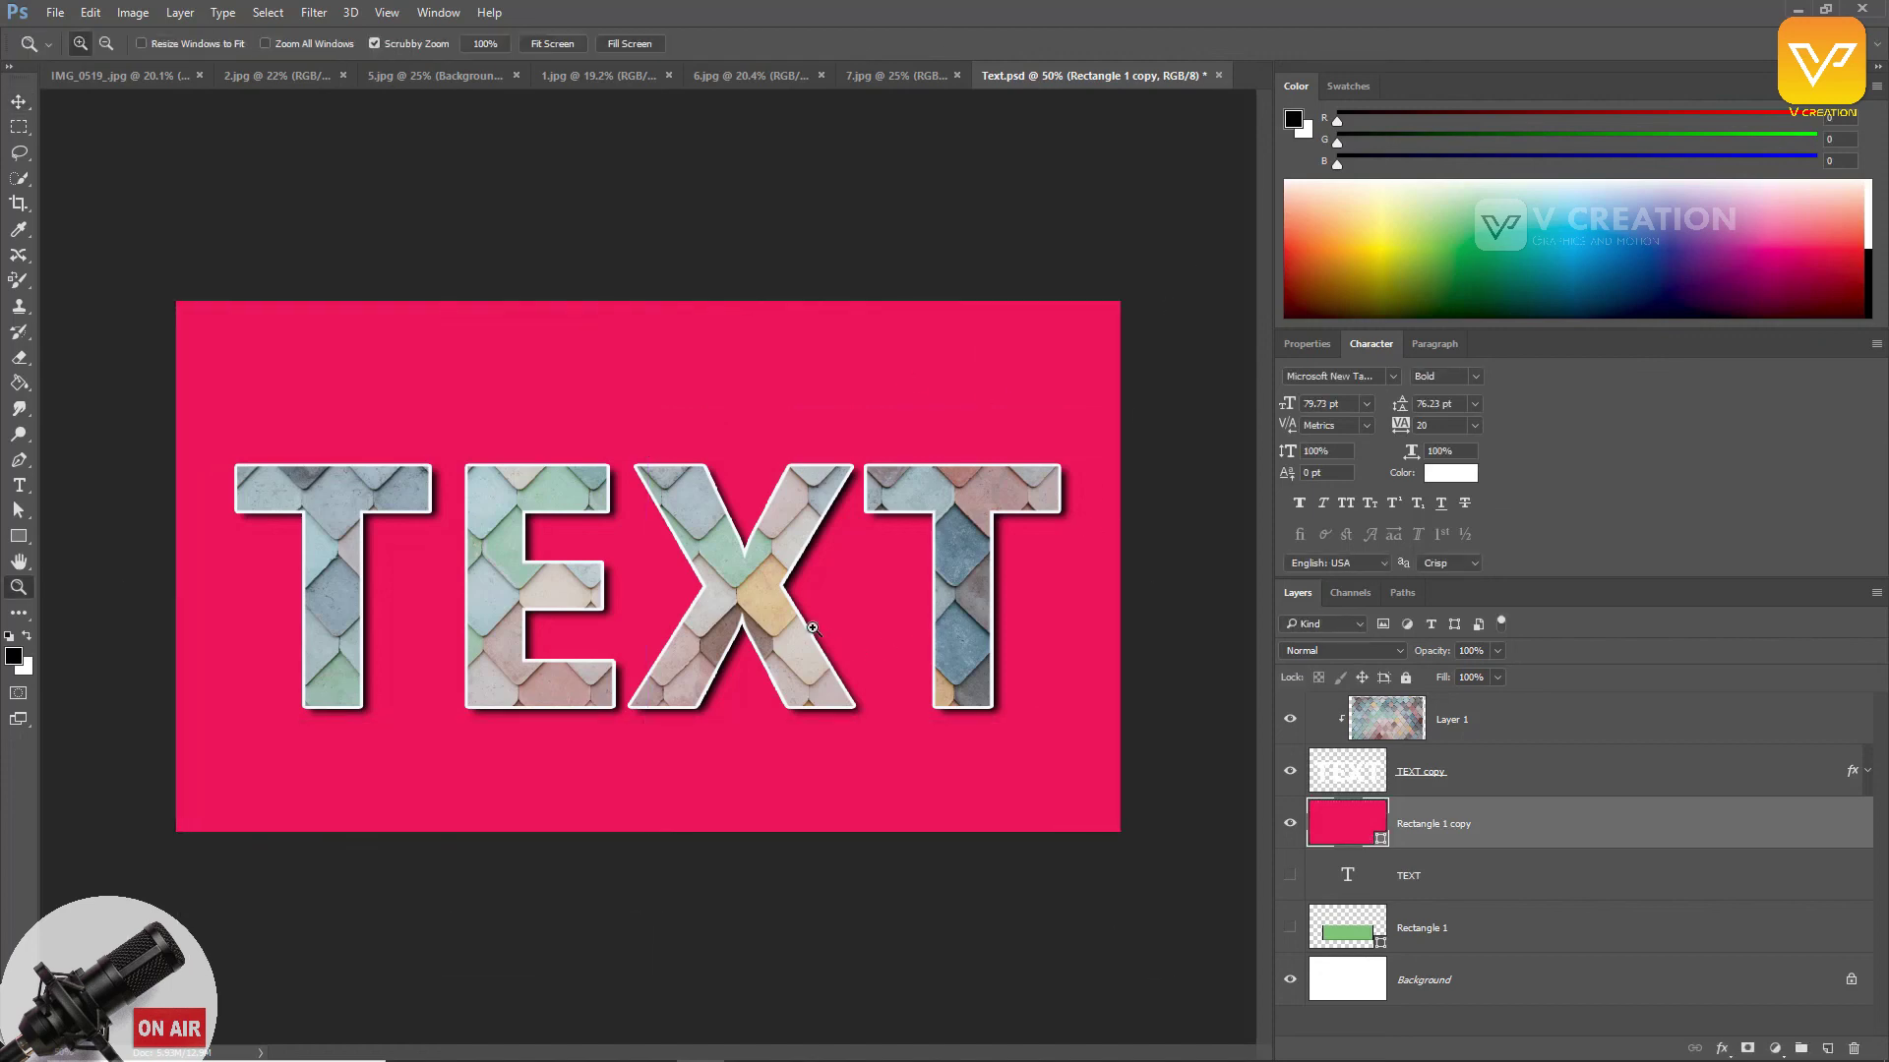
left_click_drag(807, 575, 853, 597)
left_click(853, 597, "alt")
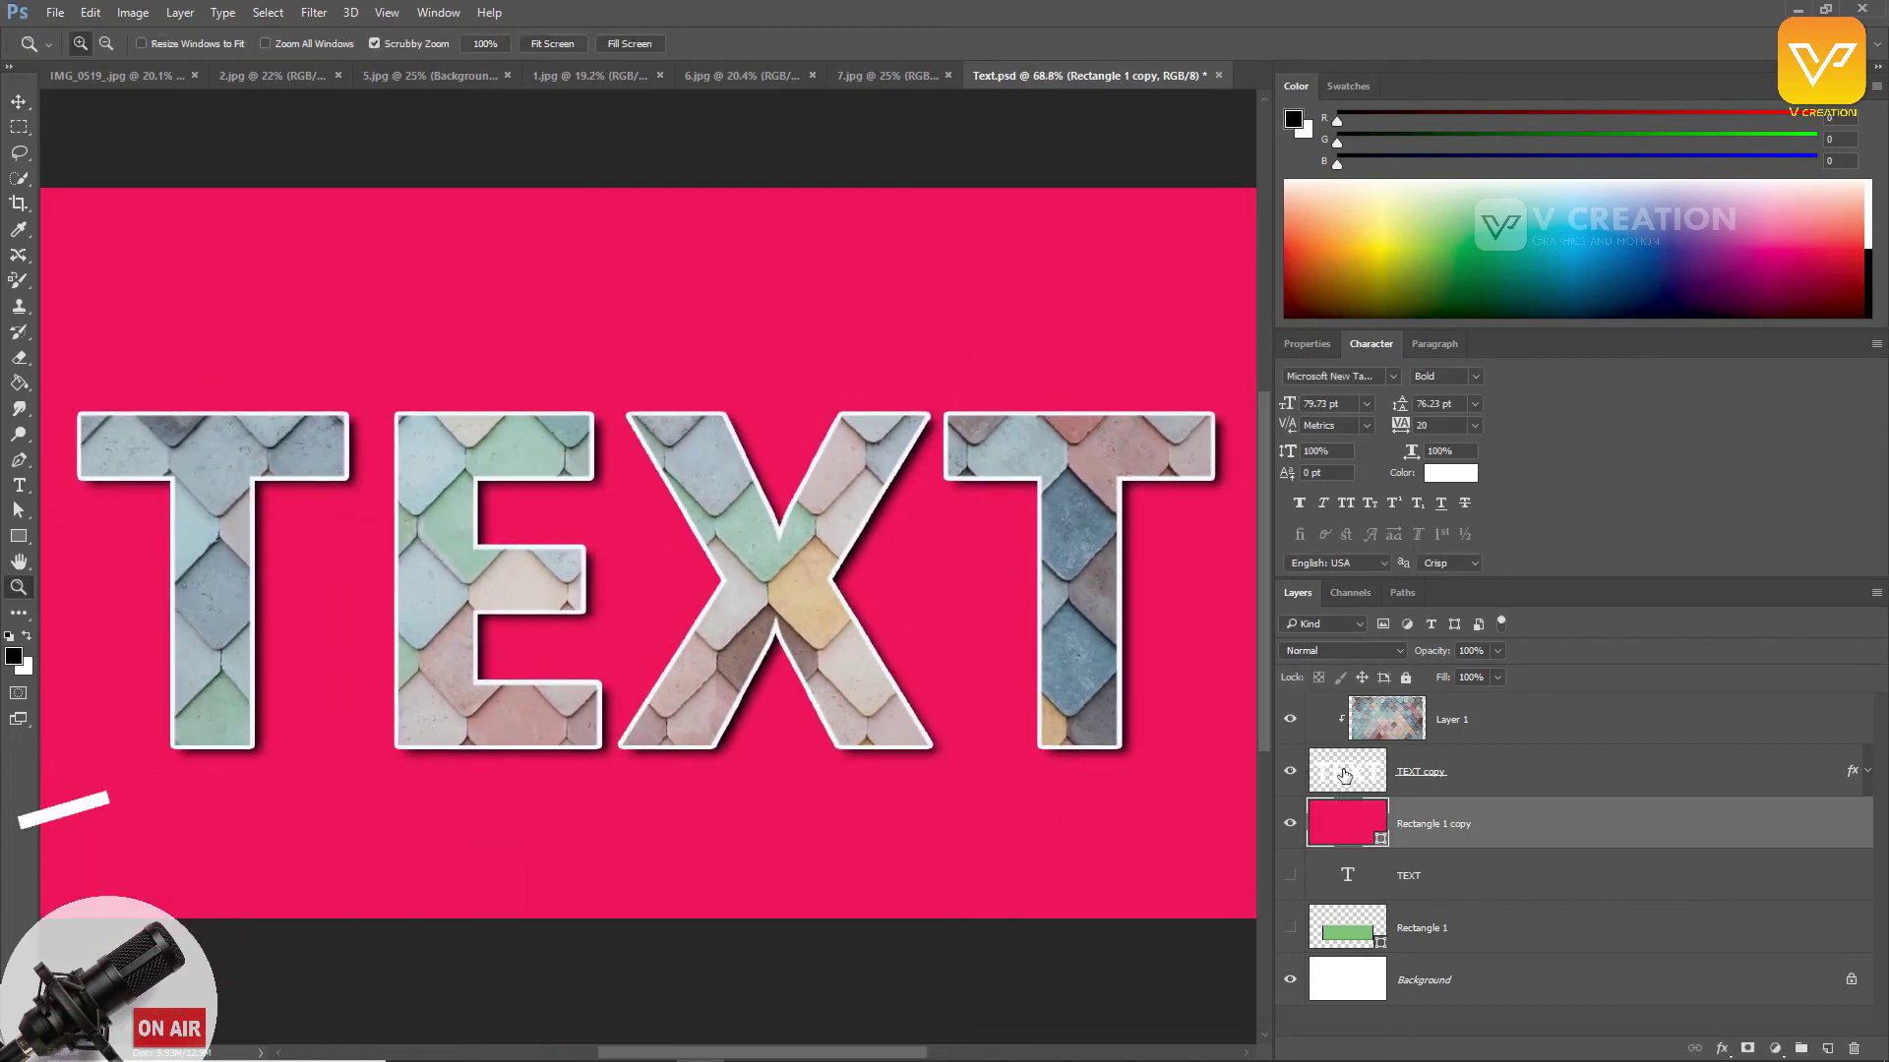
Step: Strengthen the contrast of the tile texture on Layer 1 with a Brightness/Contrast adjustment
left_click(1401, 710)
left_click(133, 12)
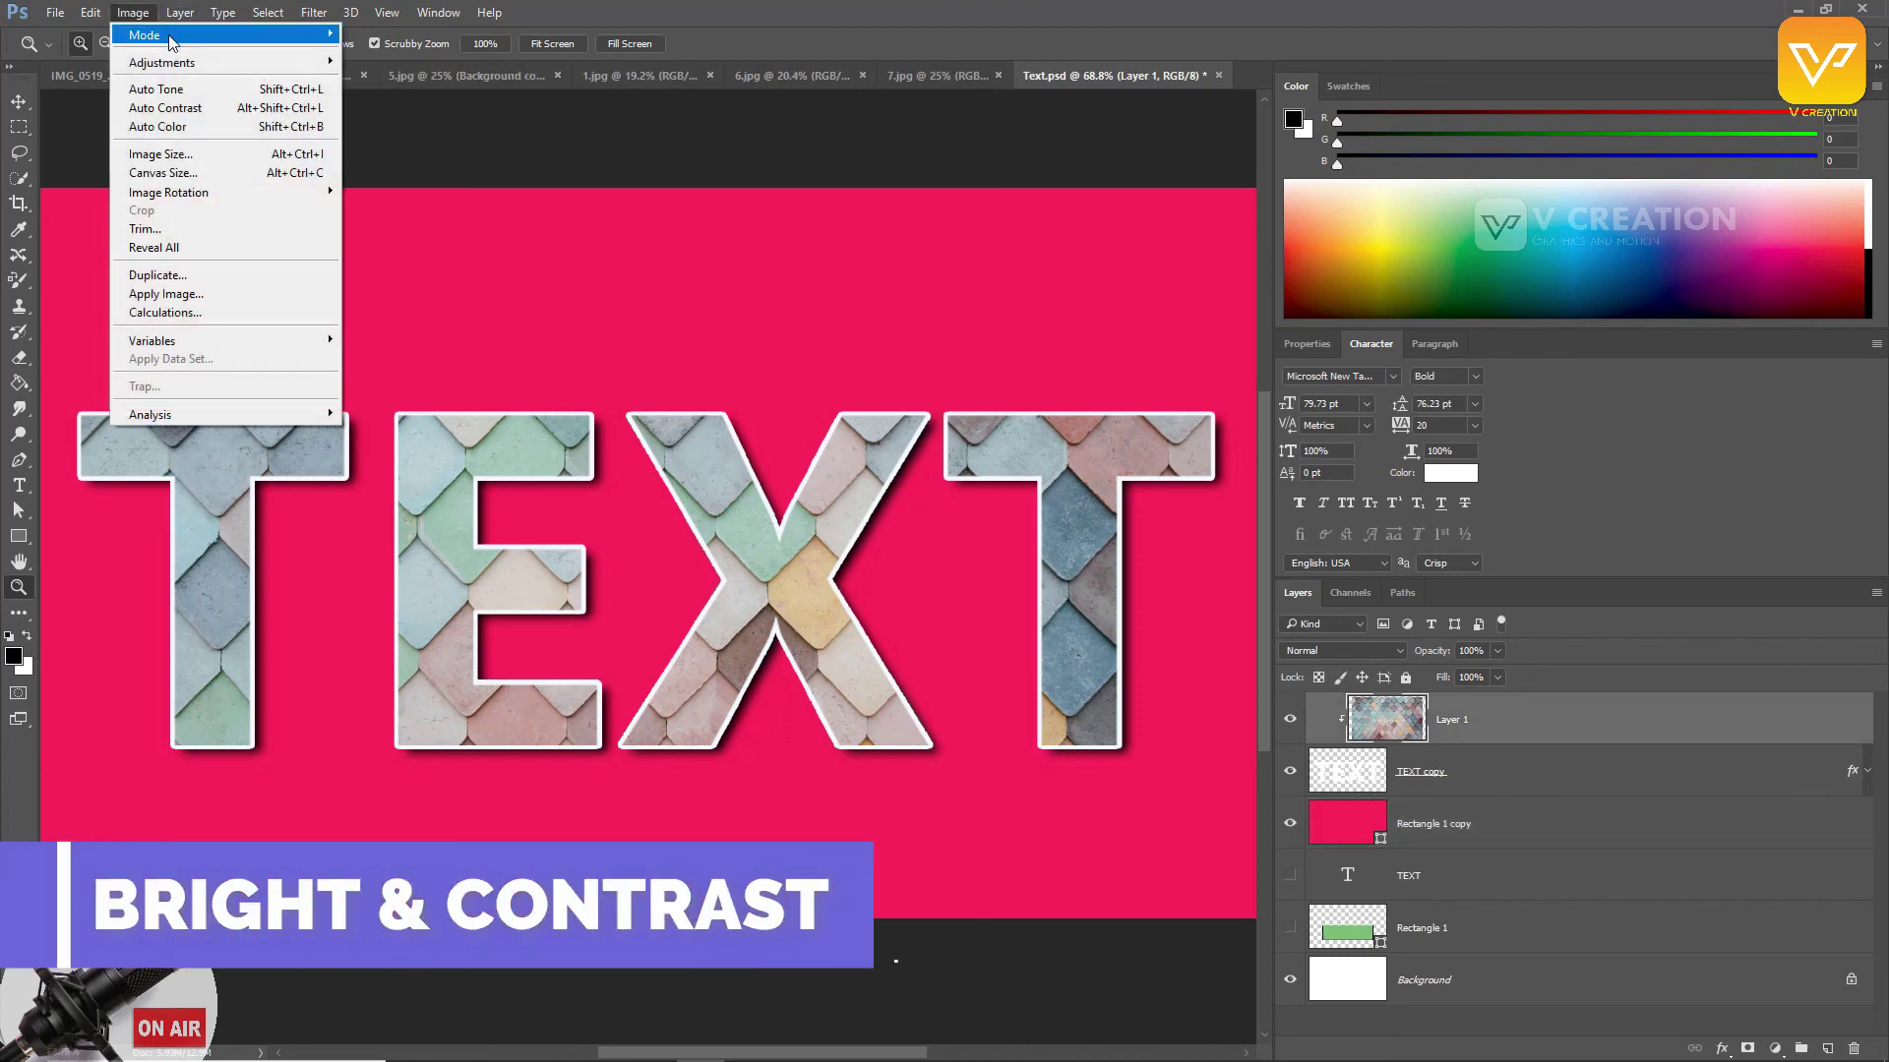
mouse_move(226, 62)
left_click(531, 65)
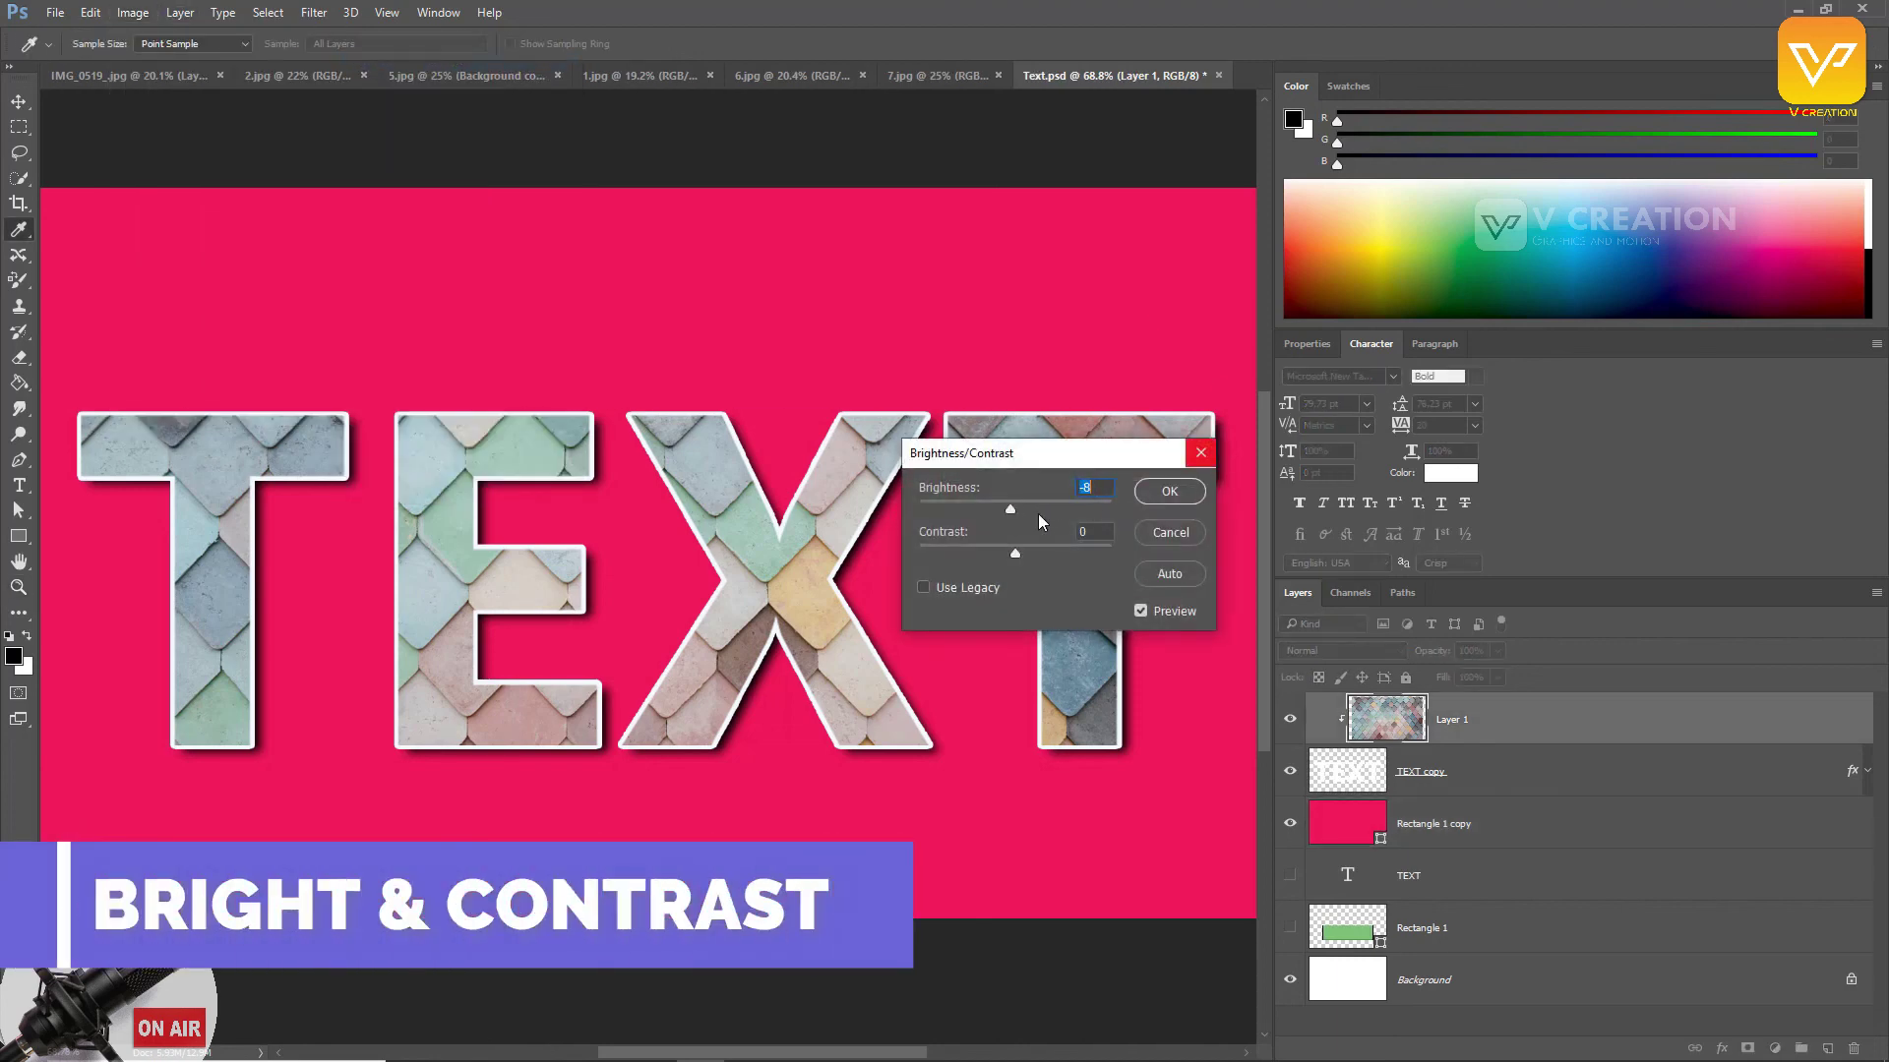
left_click(1042, 510)
left_click(1017, 554)
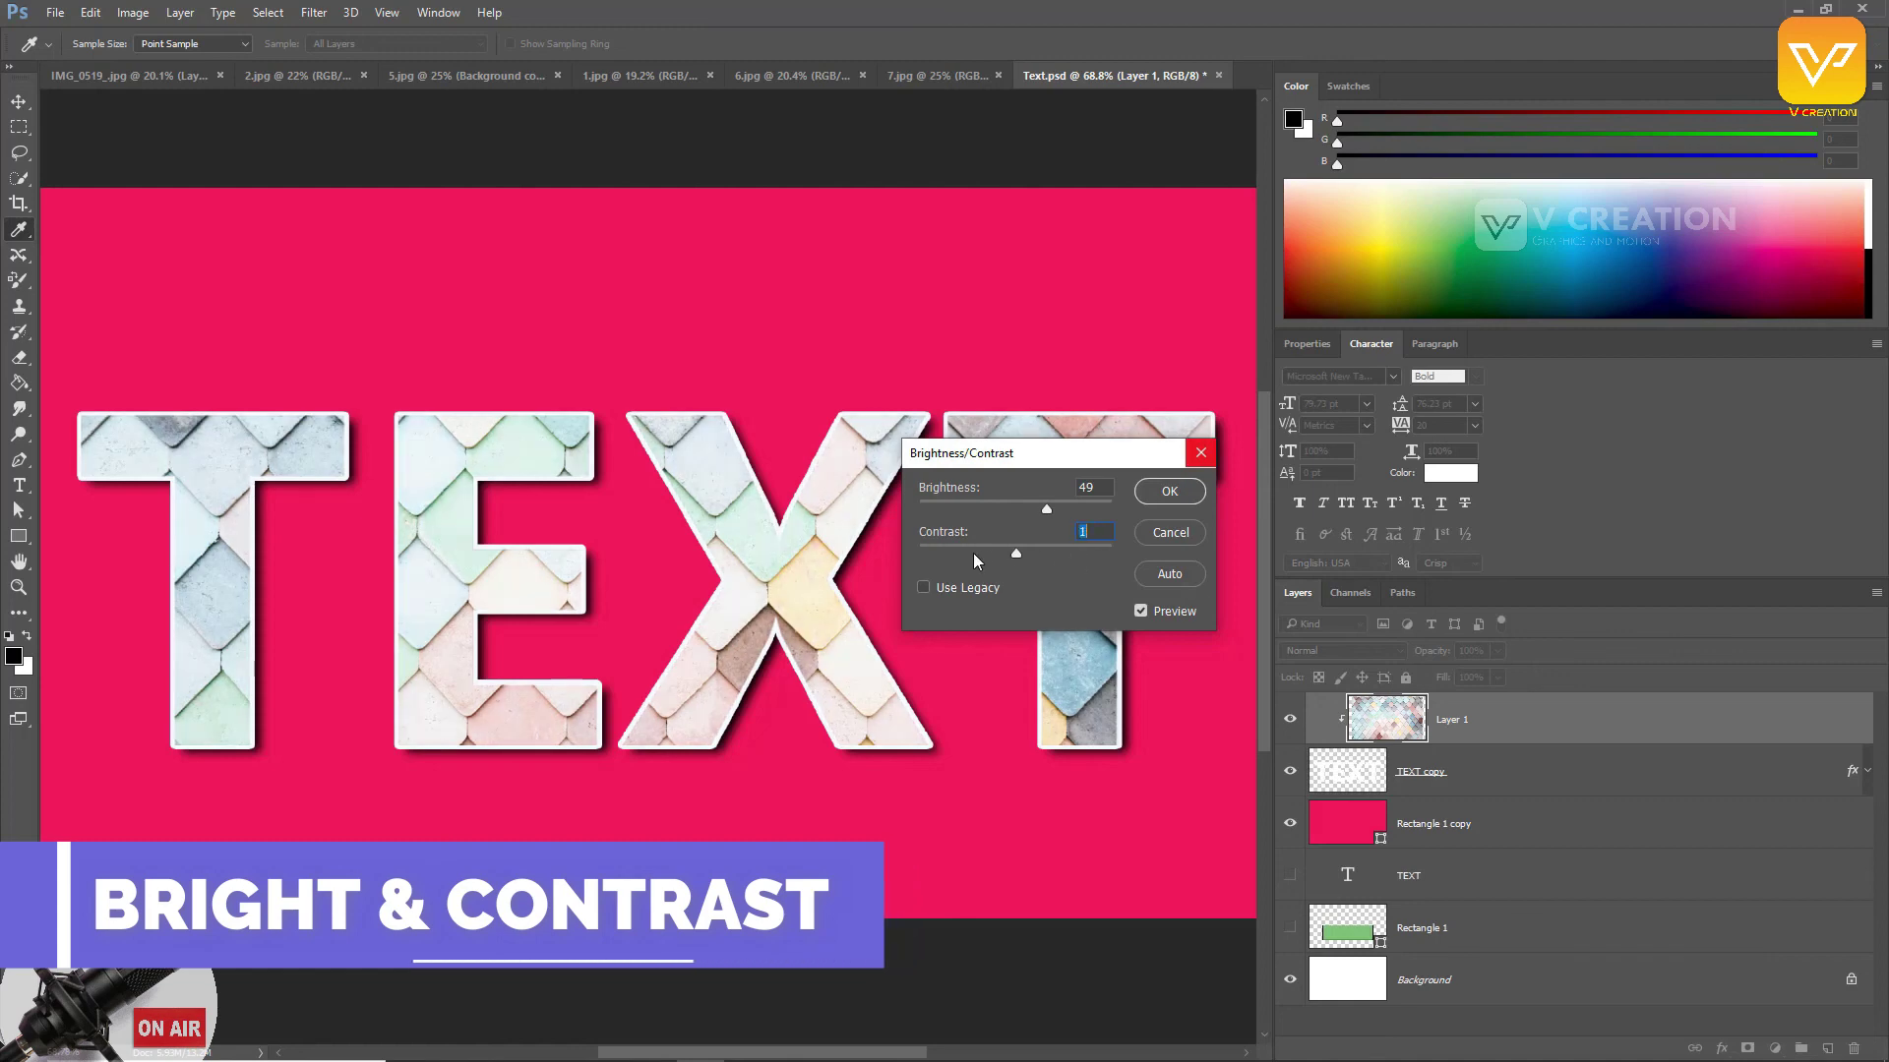
left_click_drag(1016, 554, 1023, 511)
key("Return")
key("z")
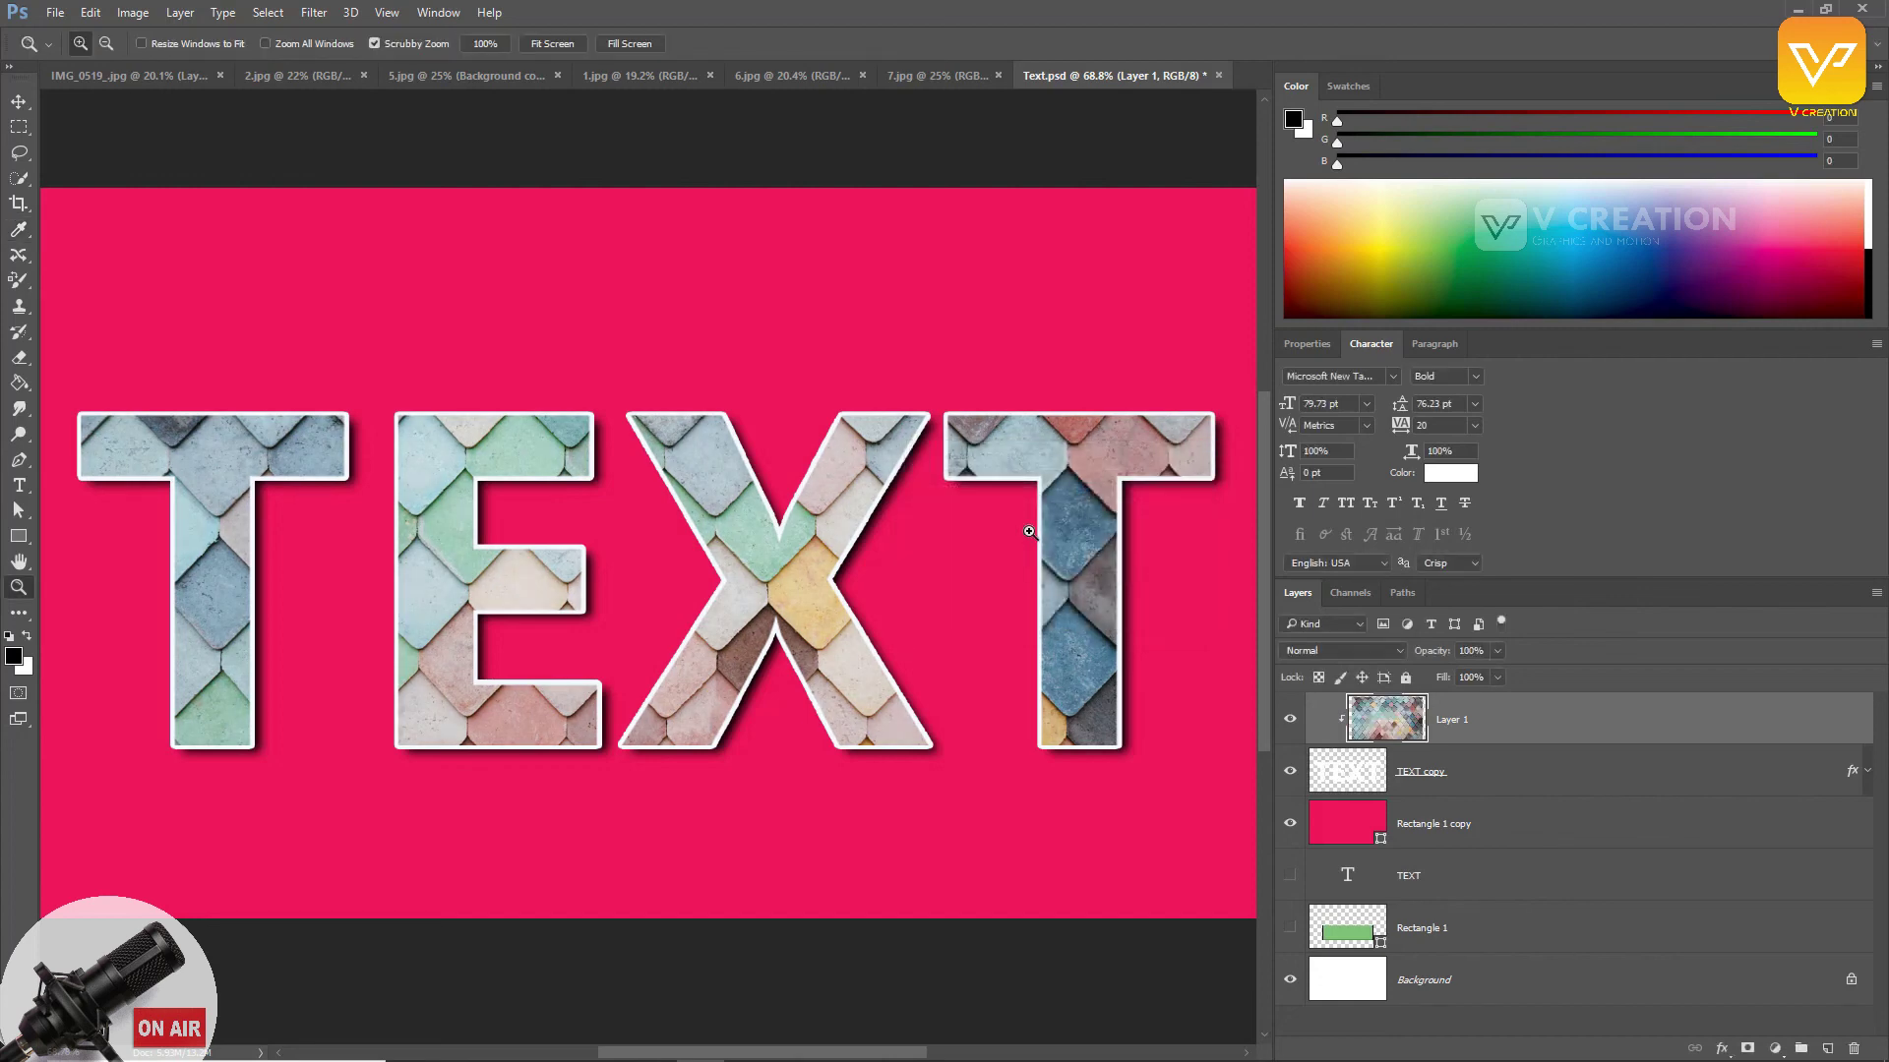
Step: Deepen the tones of the tile texture on Layer 1 with a Levels adjustment on the RGB channel
key("ctrl+l")
left_click_drag(1082, 689, 1167, 689)
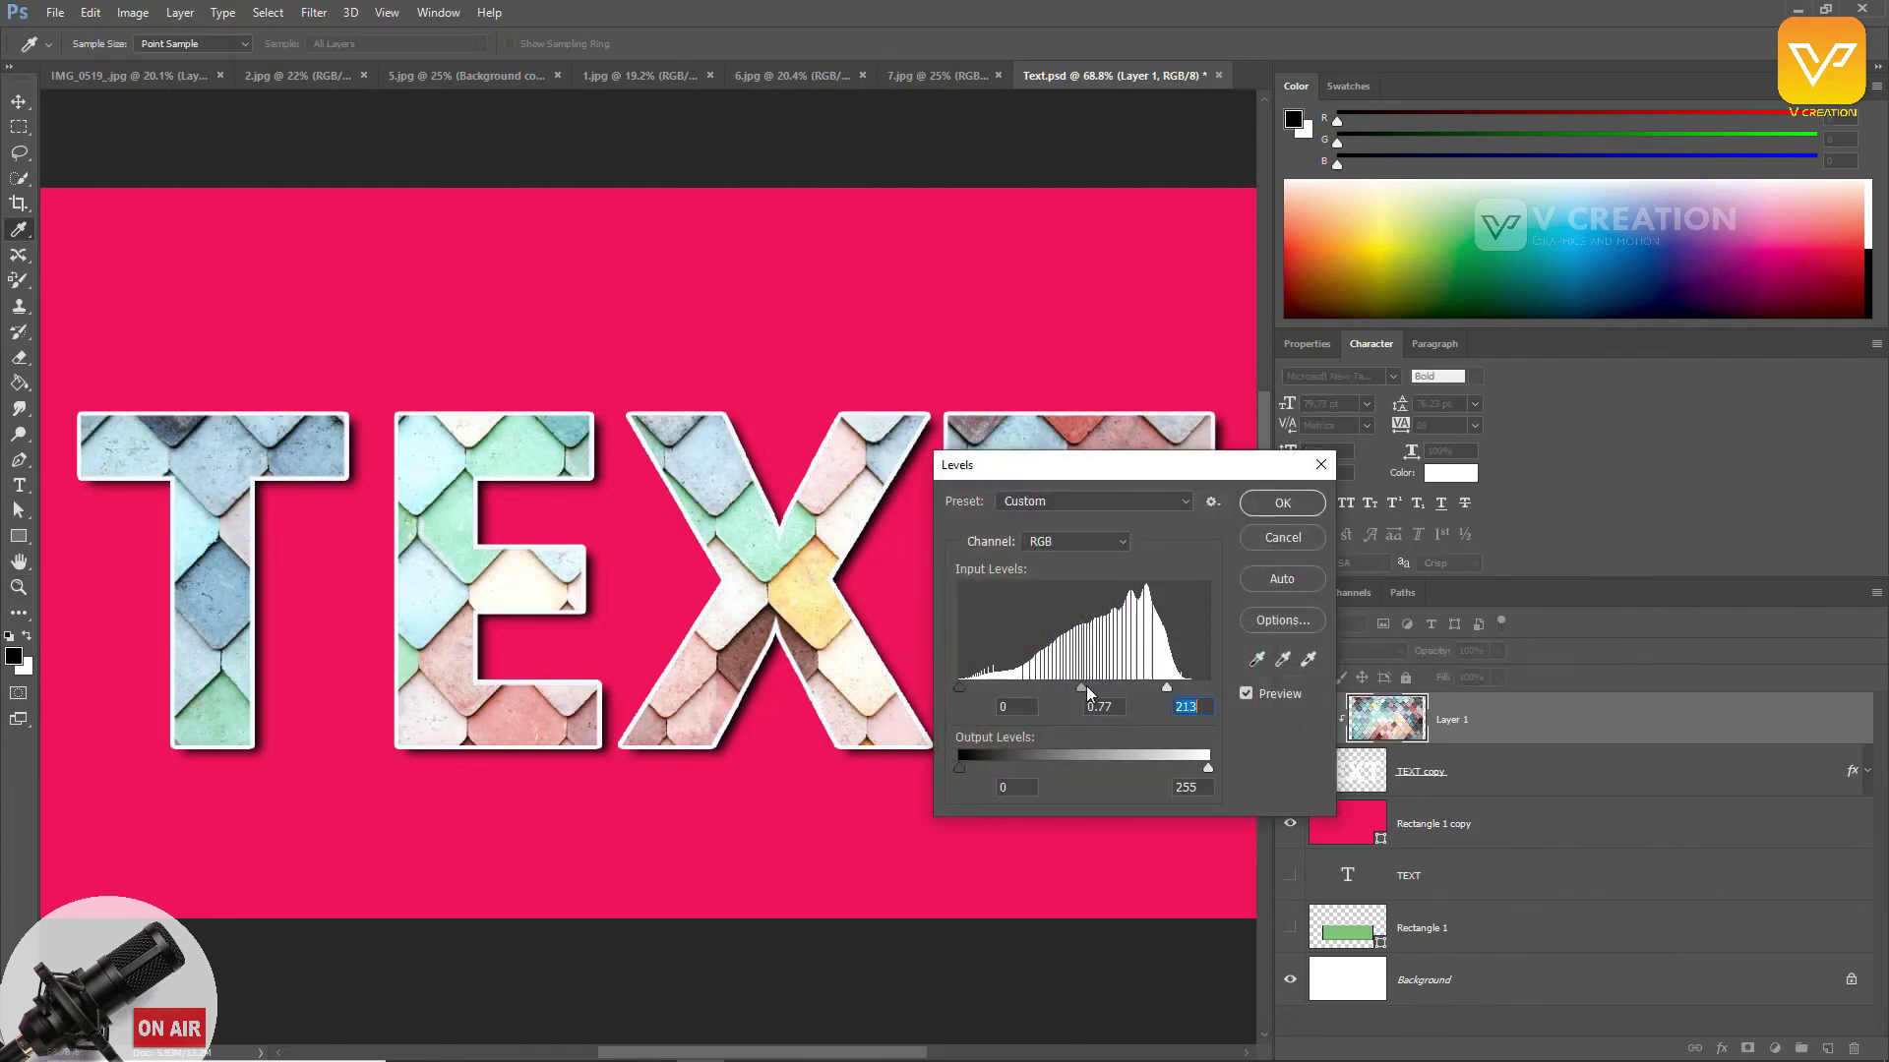
left_click_drag(1043, 687, 1188, 689)
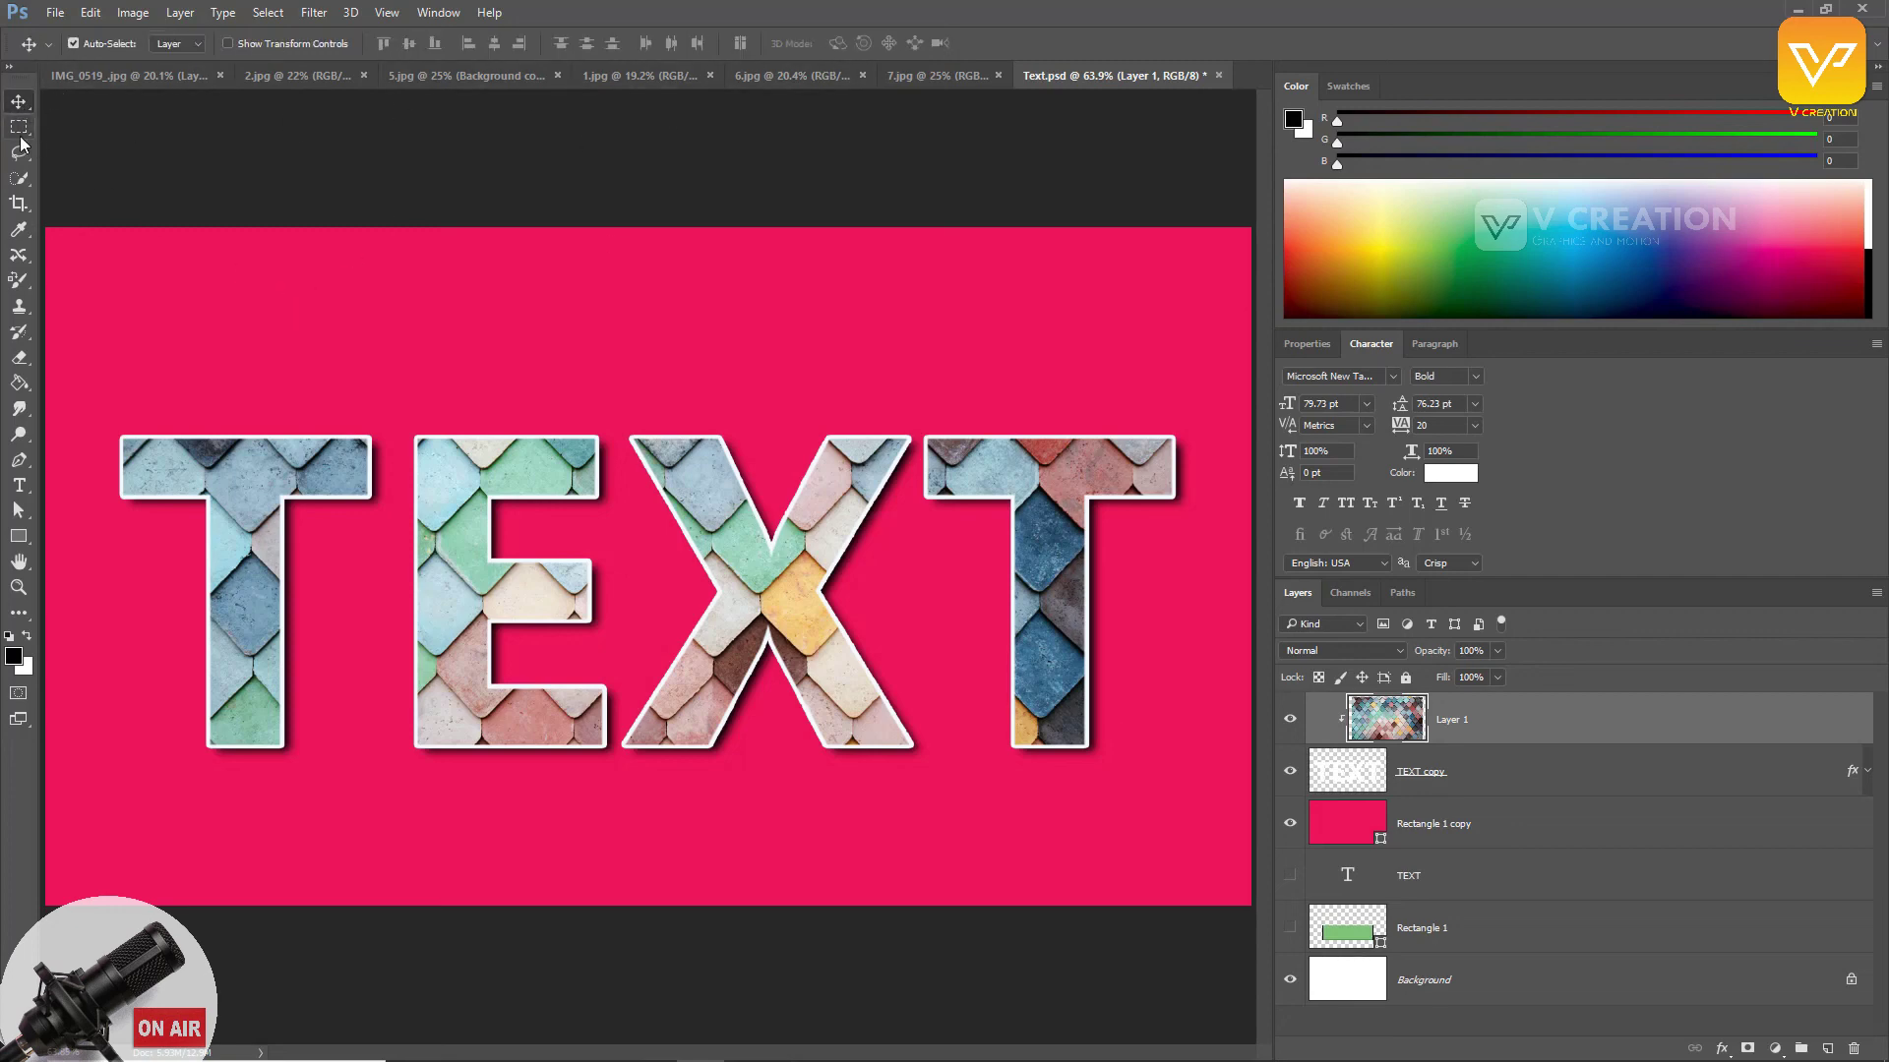
Step: Save the document, then save it again as Text.psd over the existing file with Maximize Compatibility on
left_click(54, 15)
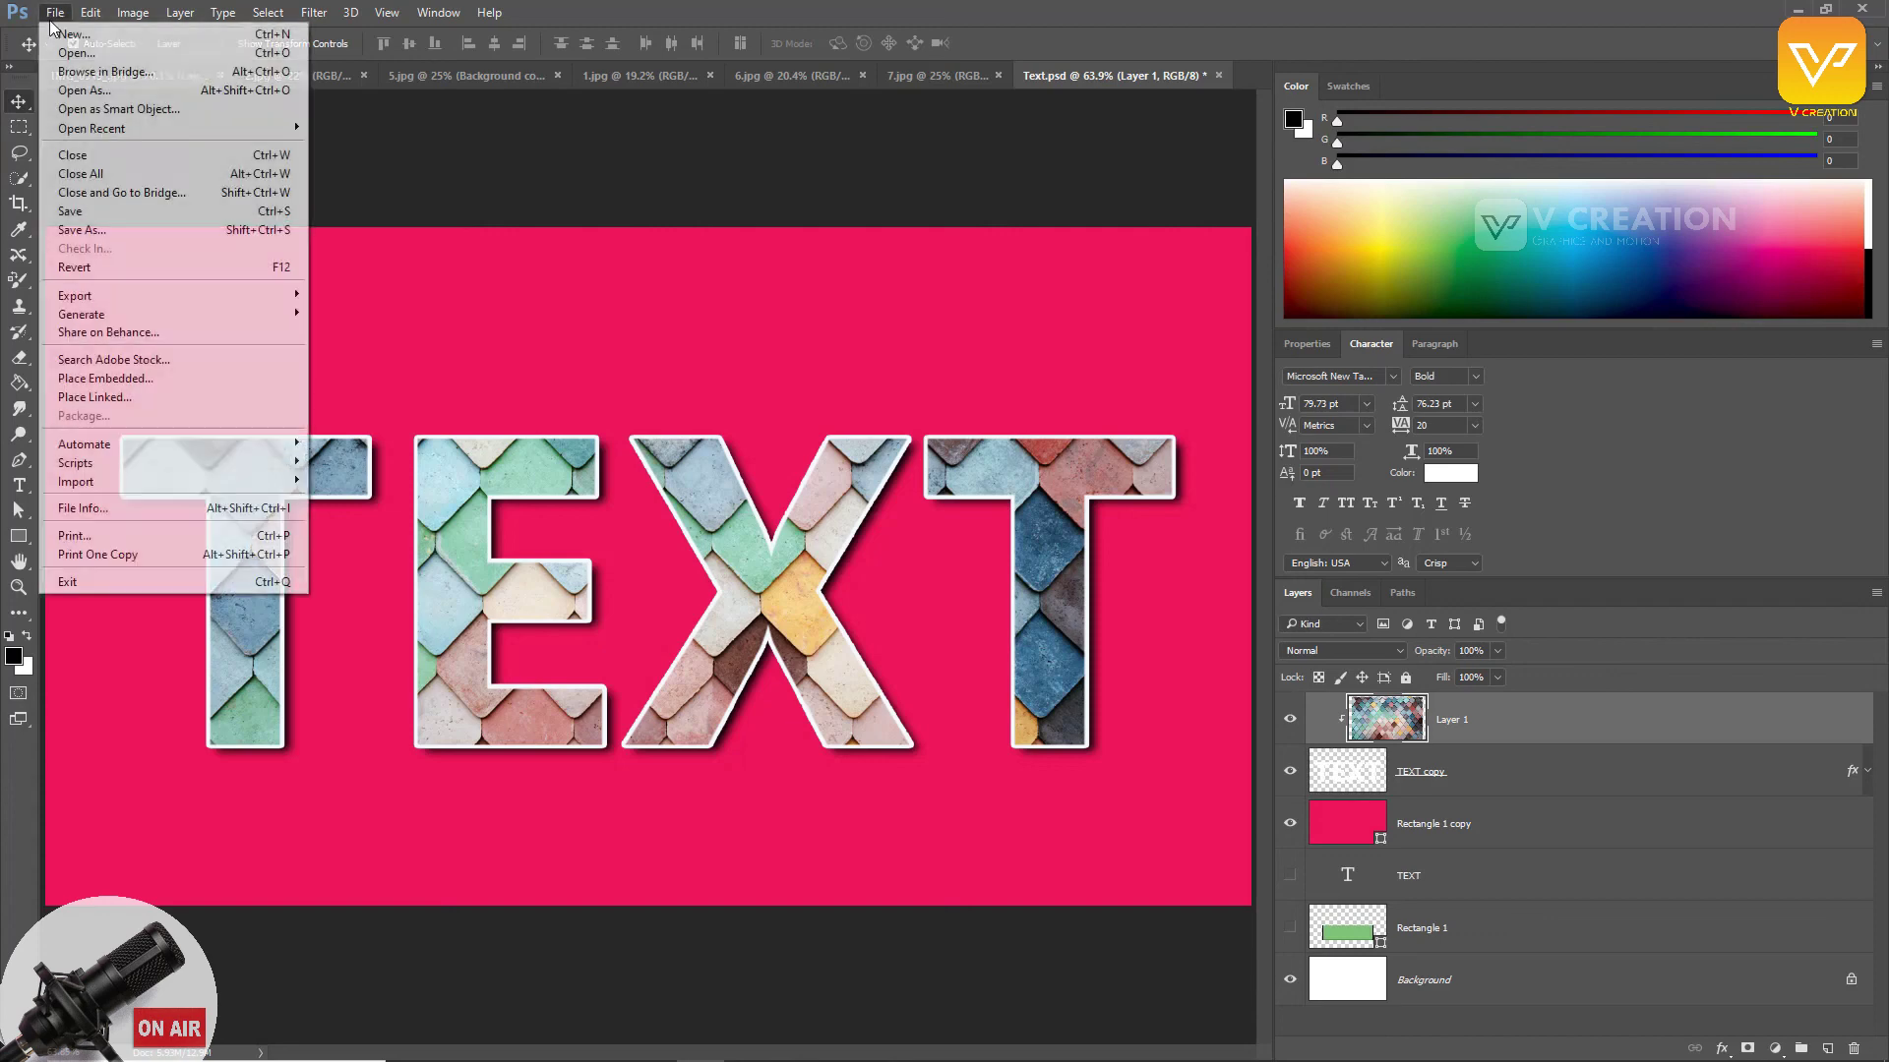
left_click(93, 215)
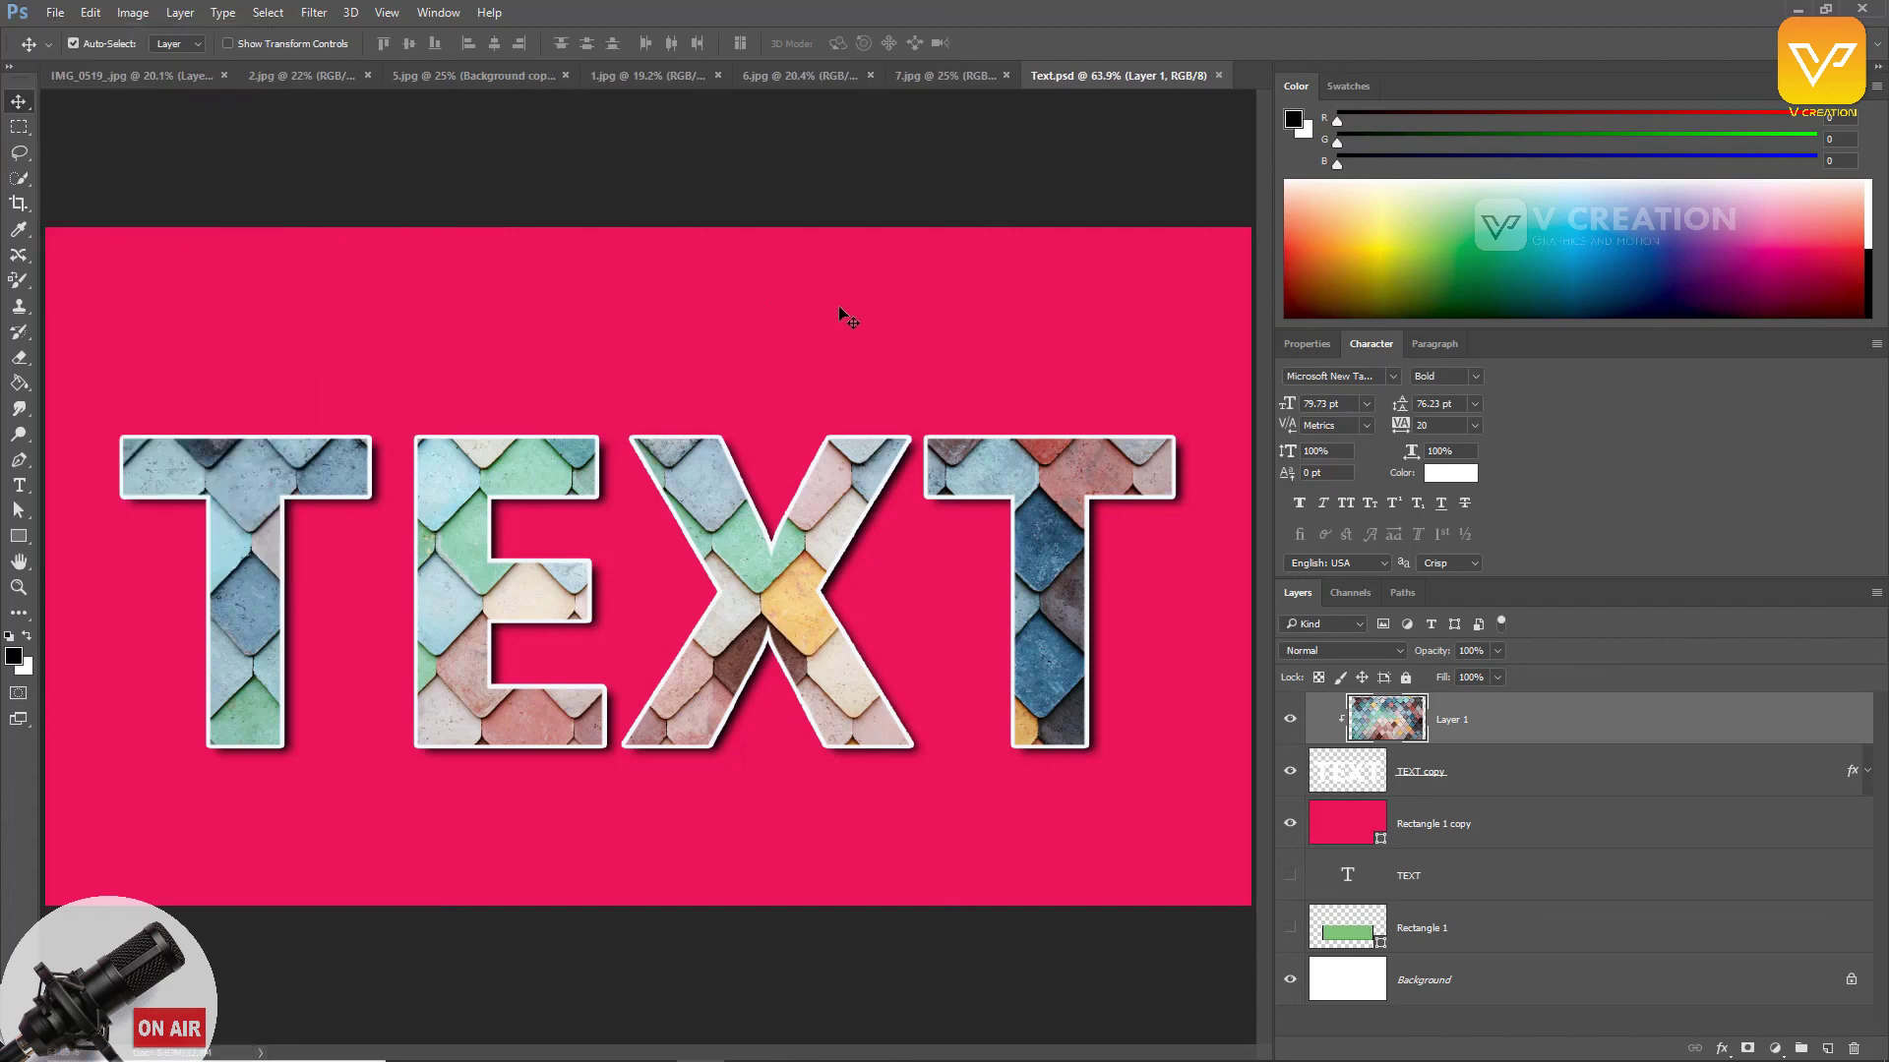
key("ctrl+shift+s")
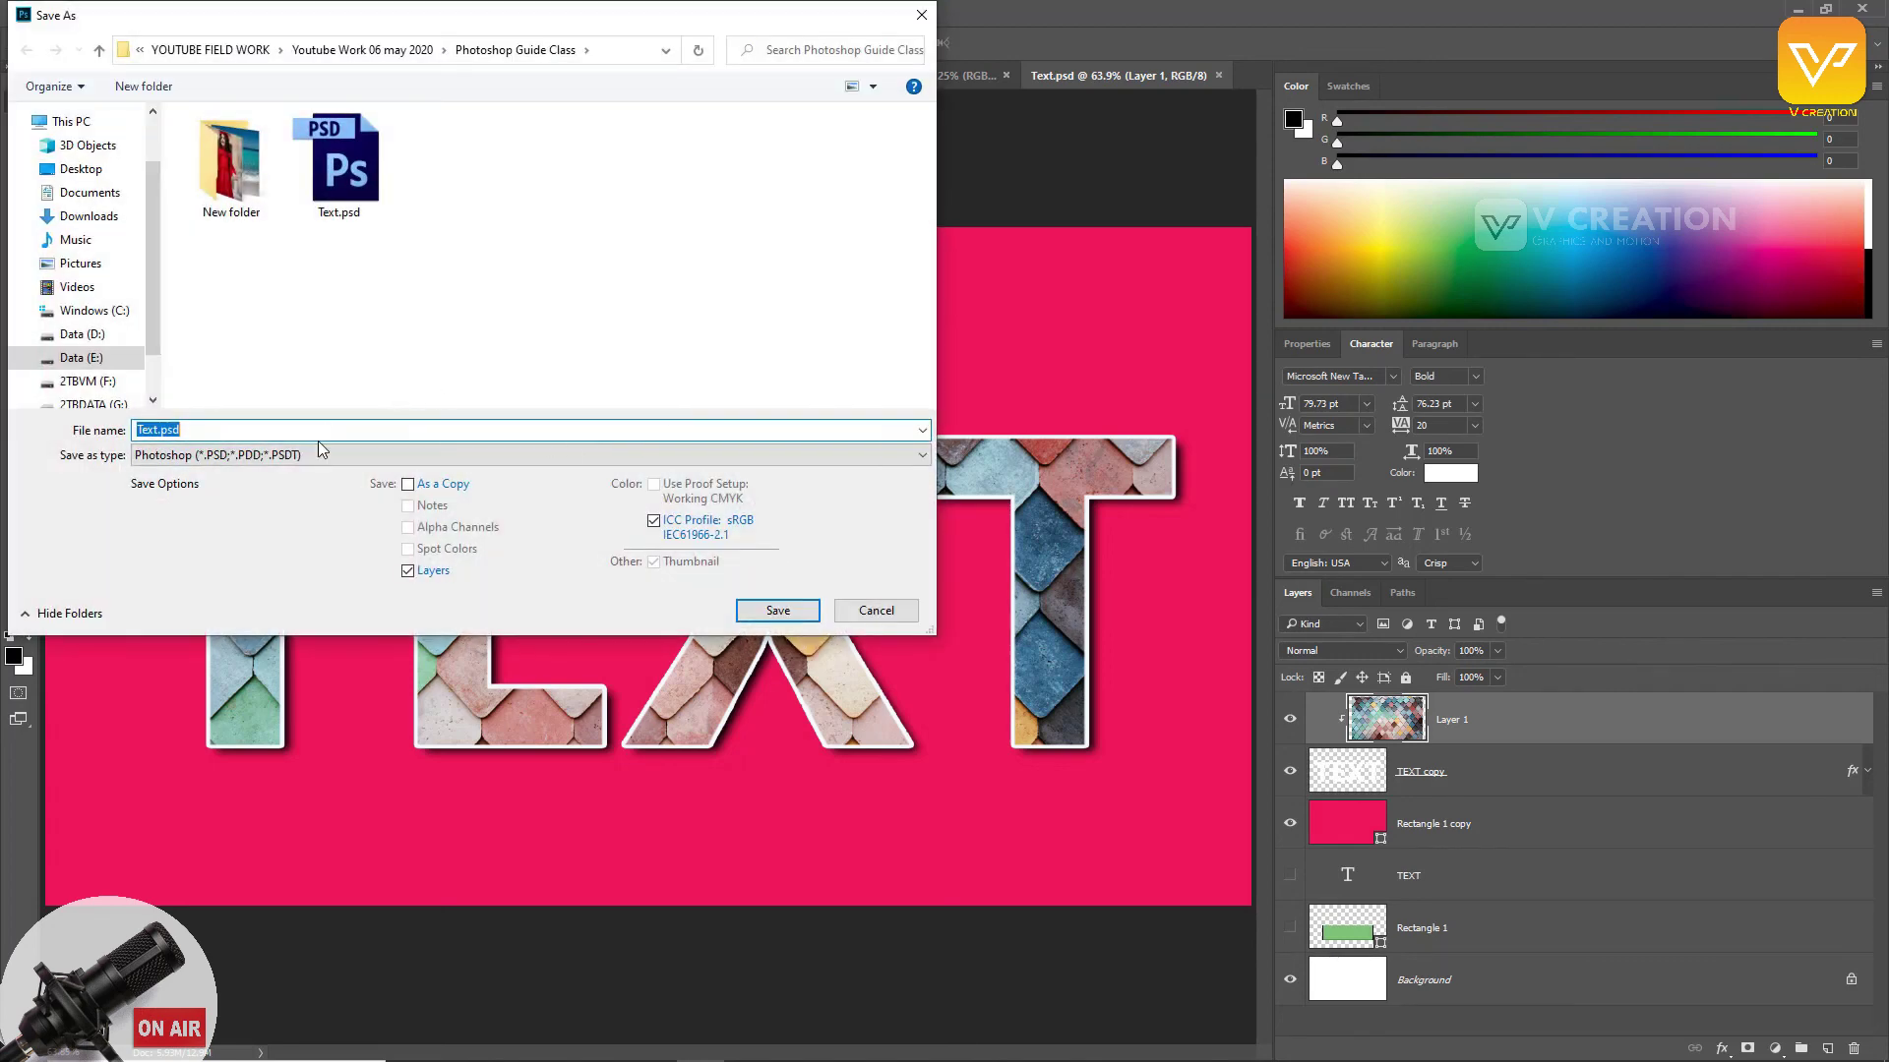
left_click(792, 609)
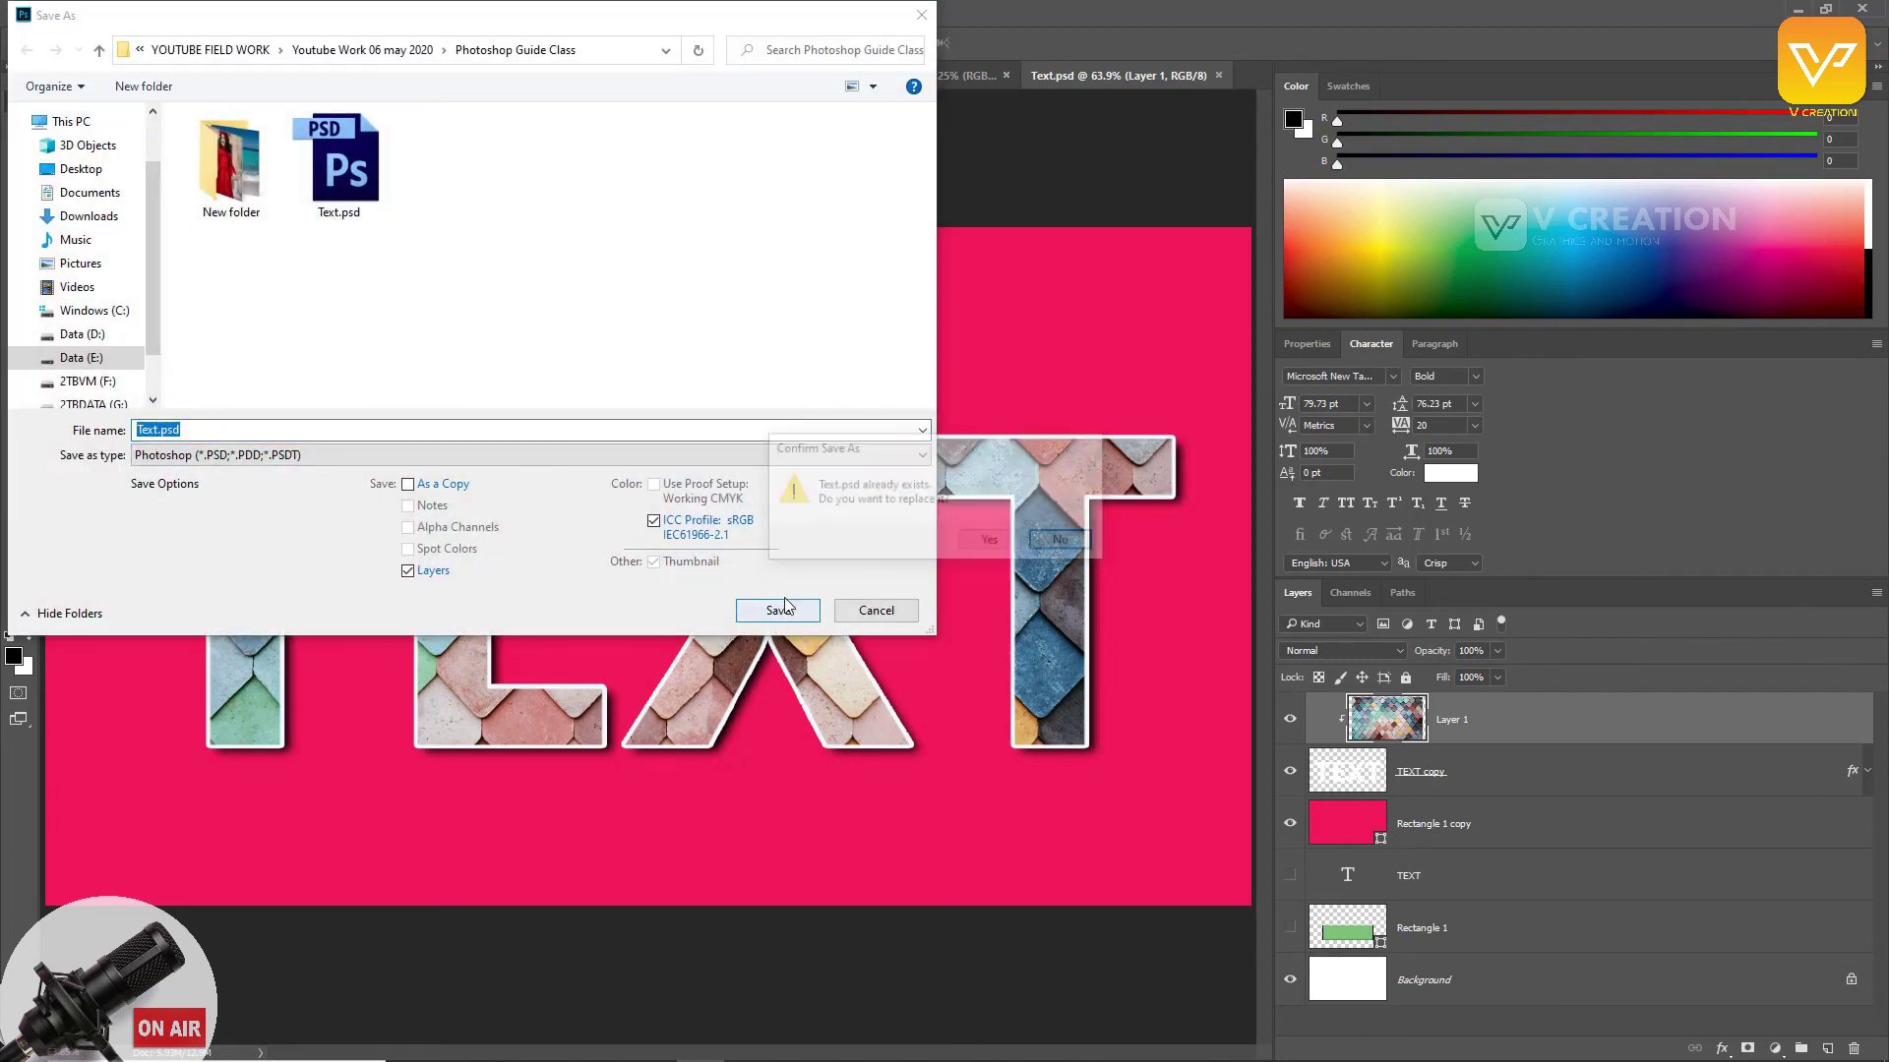
left_click(994, 547)
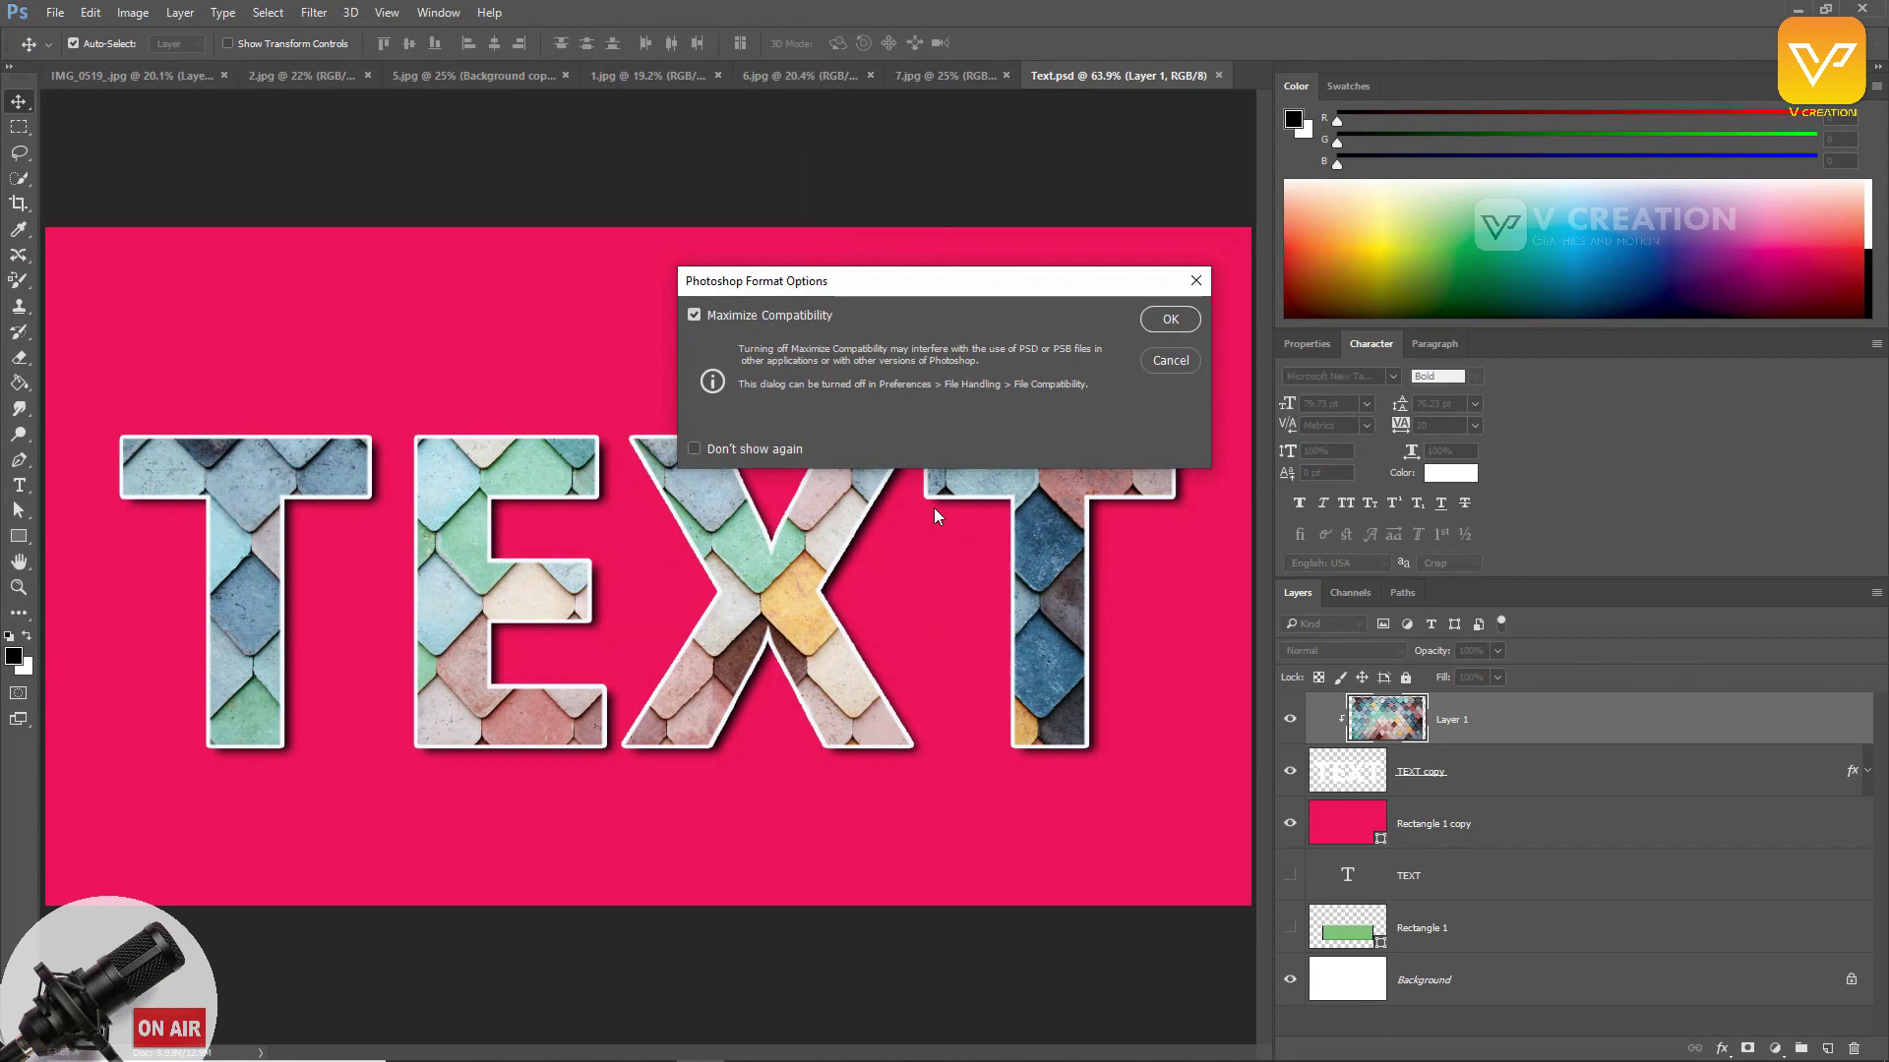
left_click(1170, 320)
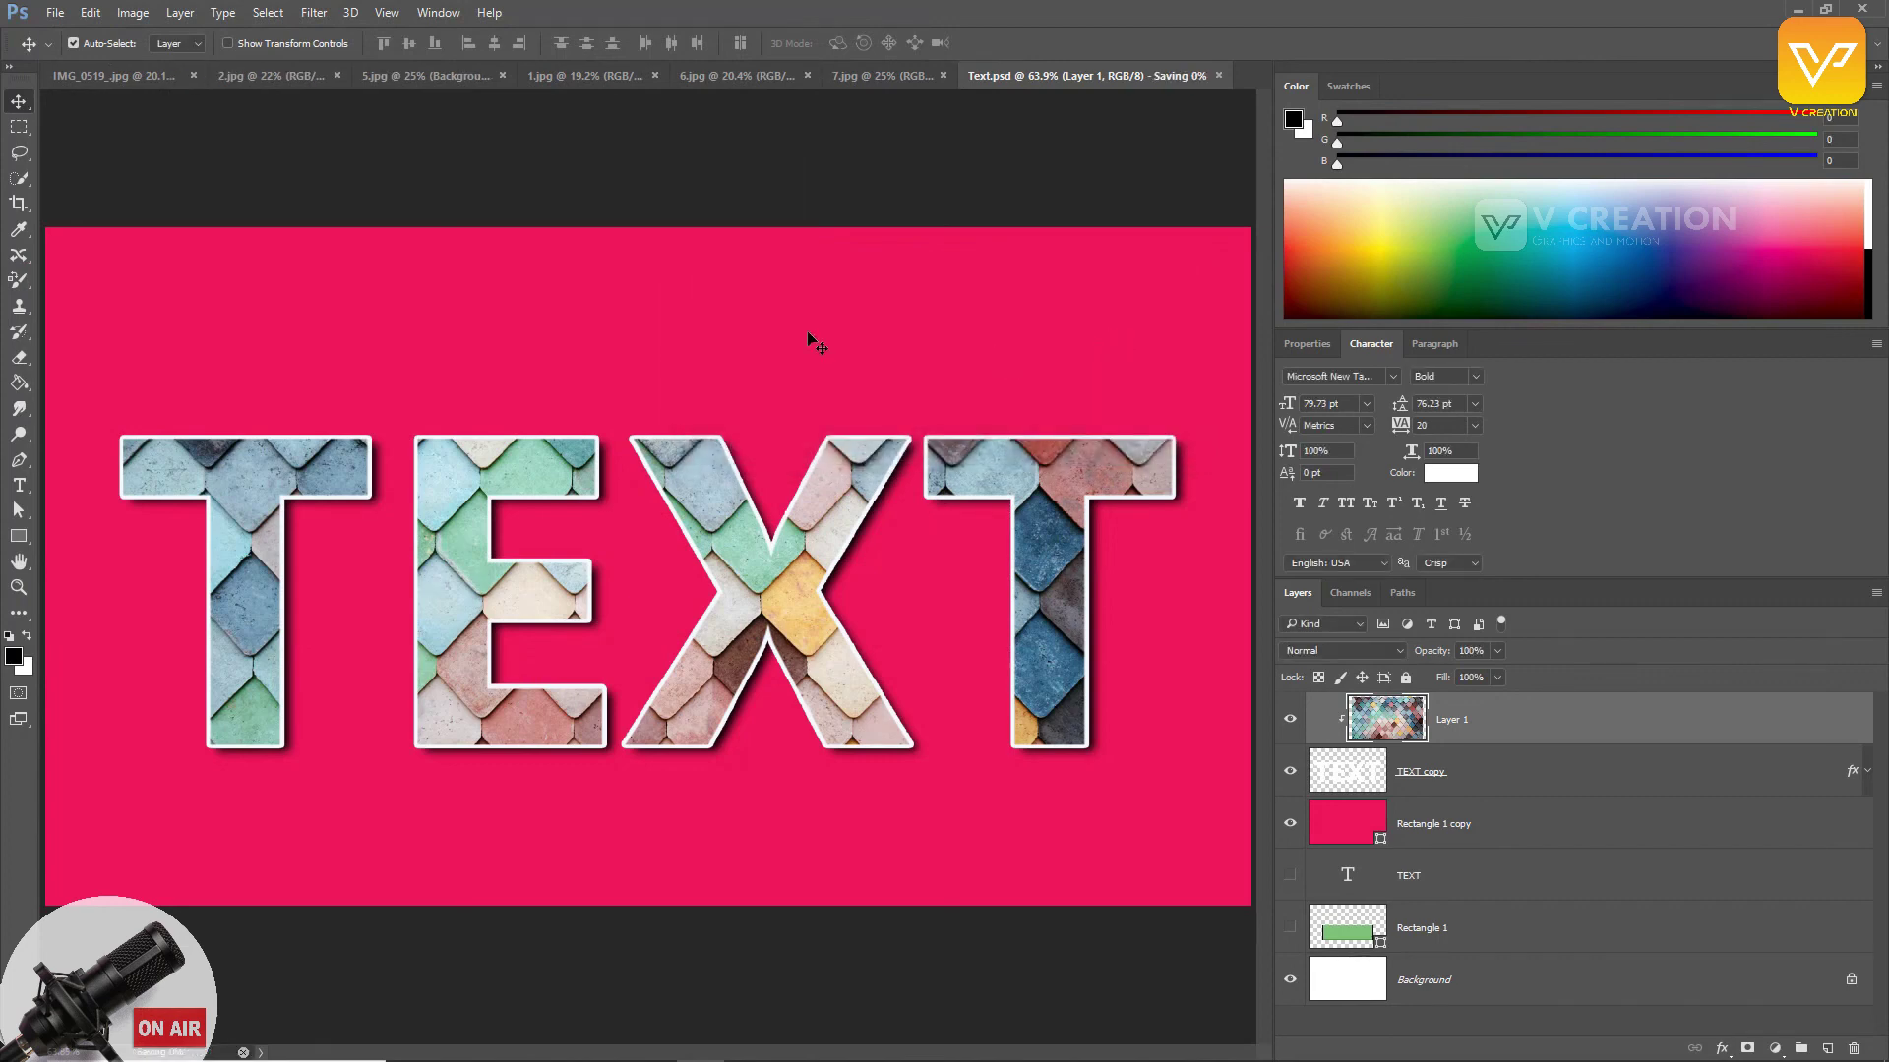
left_click(54, 13)
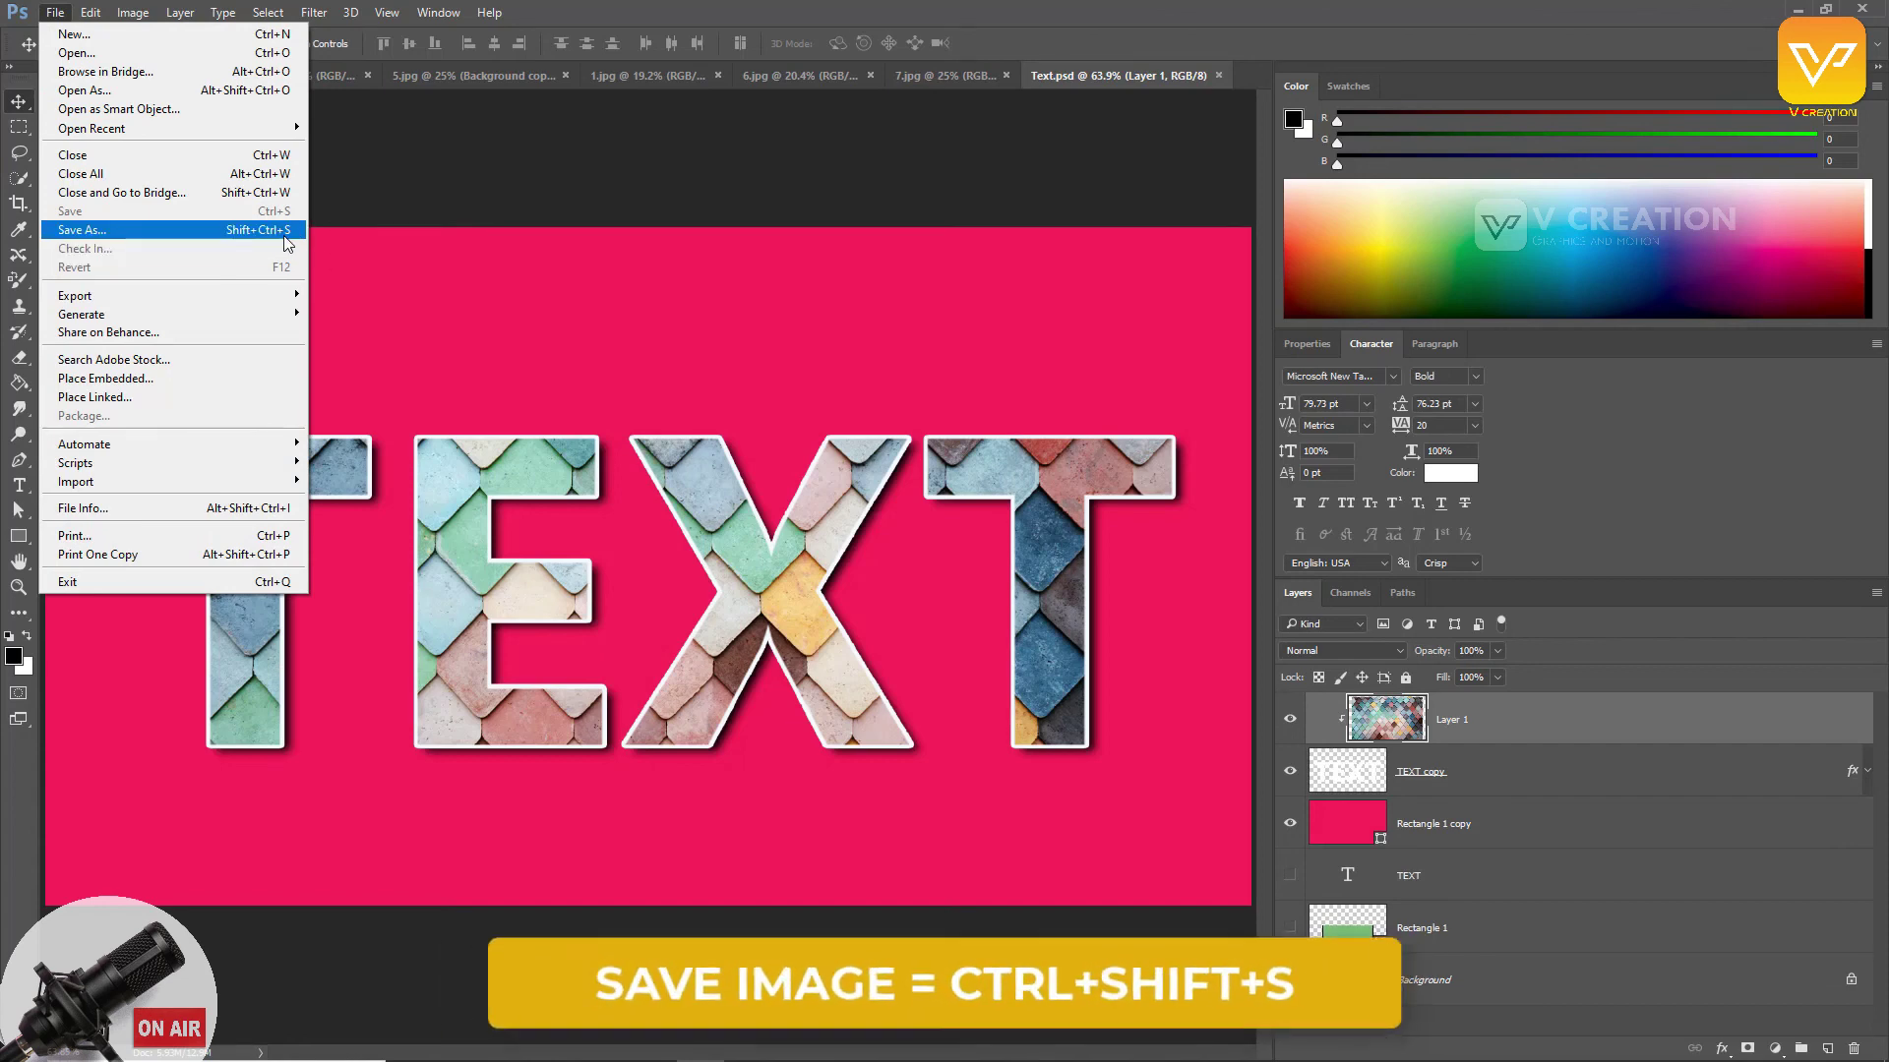
left_click(94, 230)
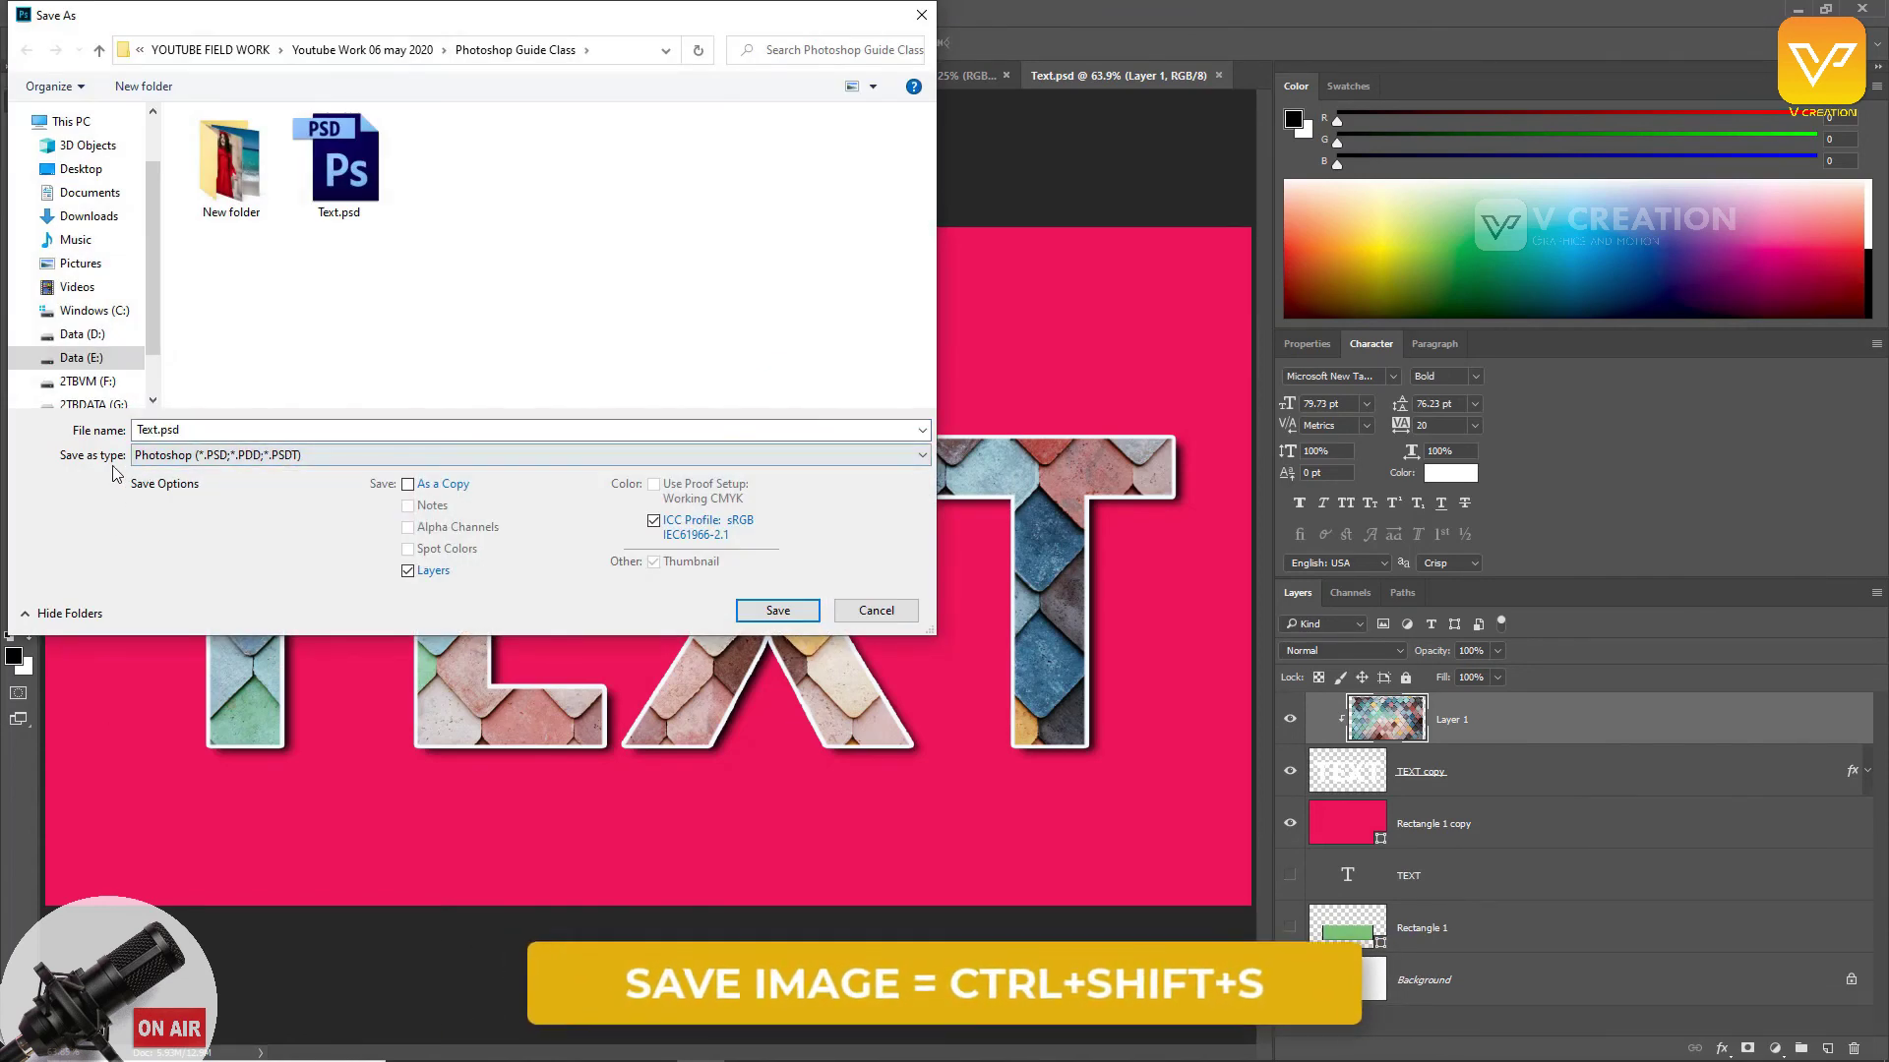
left_click(153, 455)
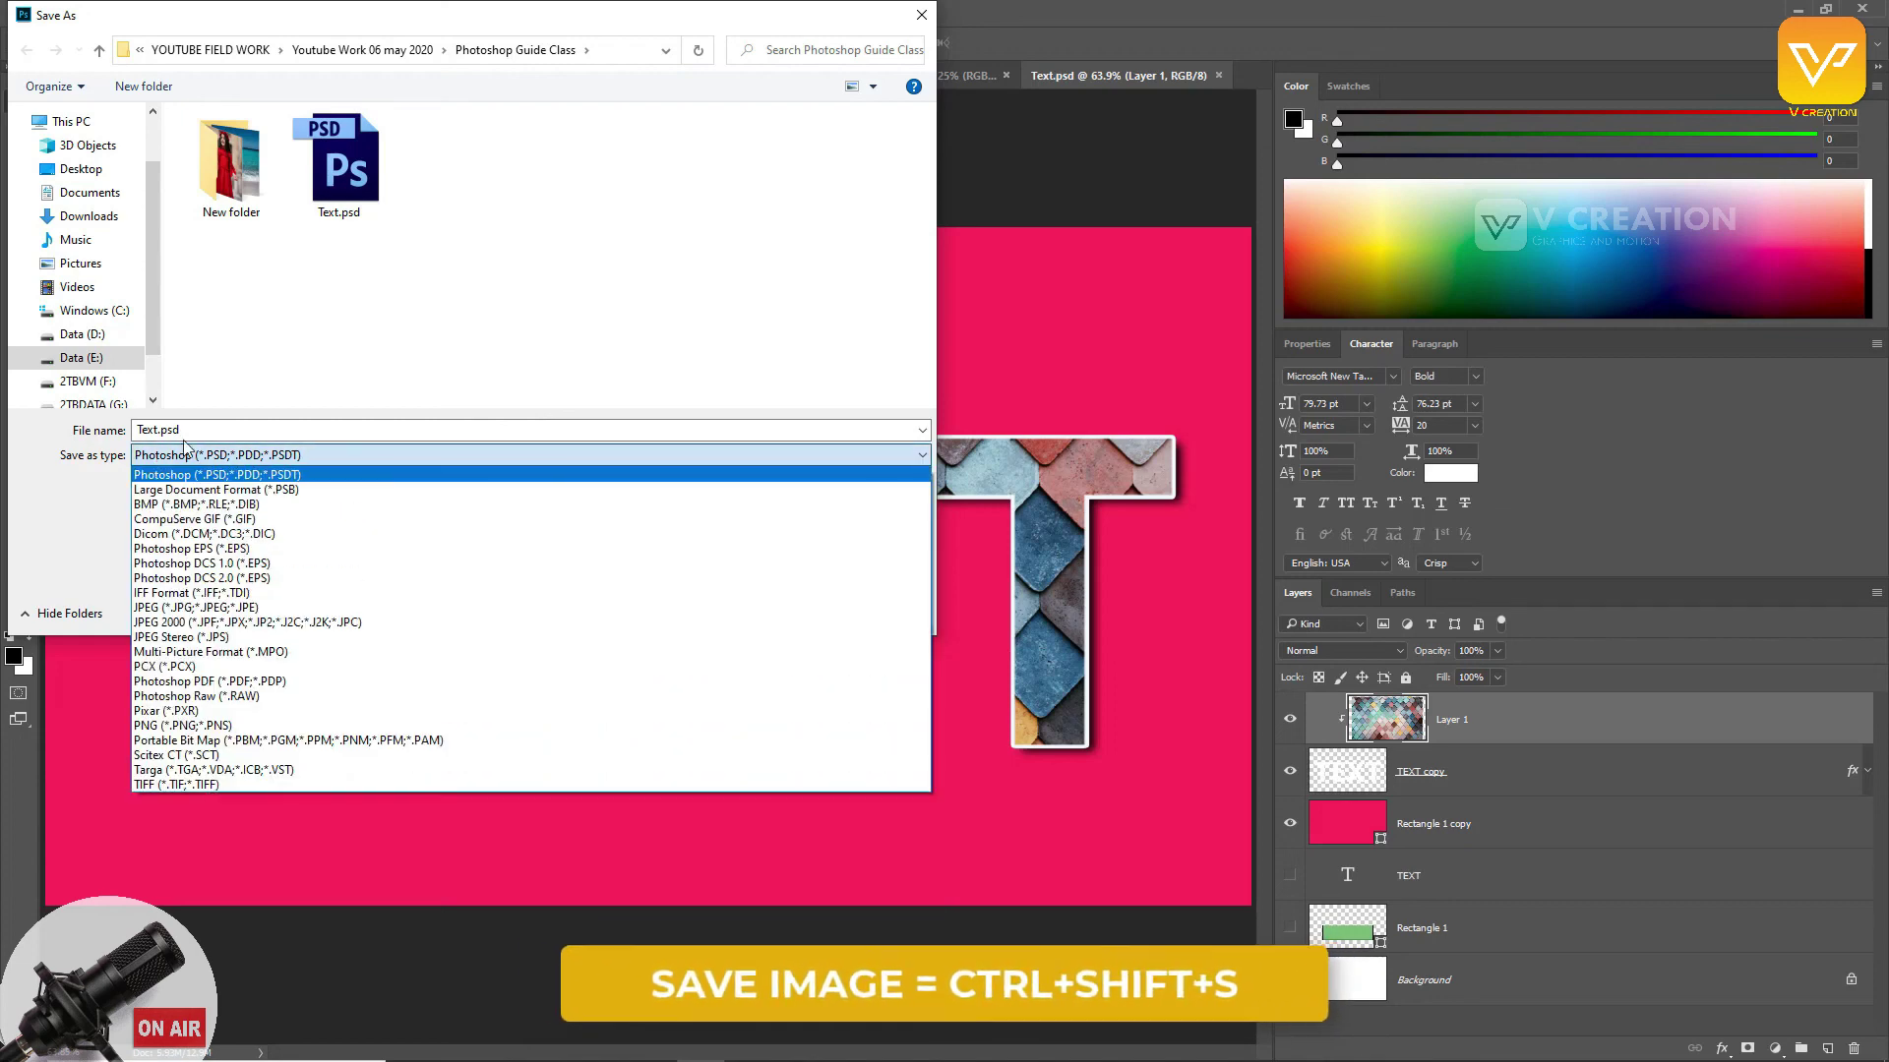
left_click(157, 470)
double_click(160, 430)
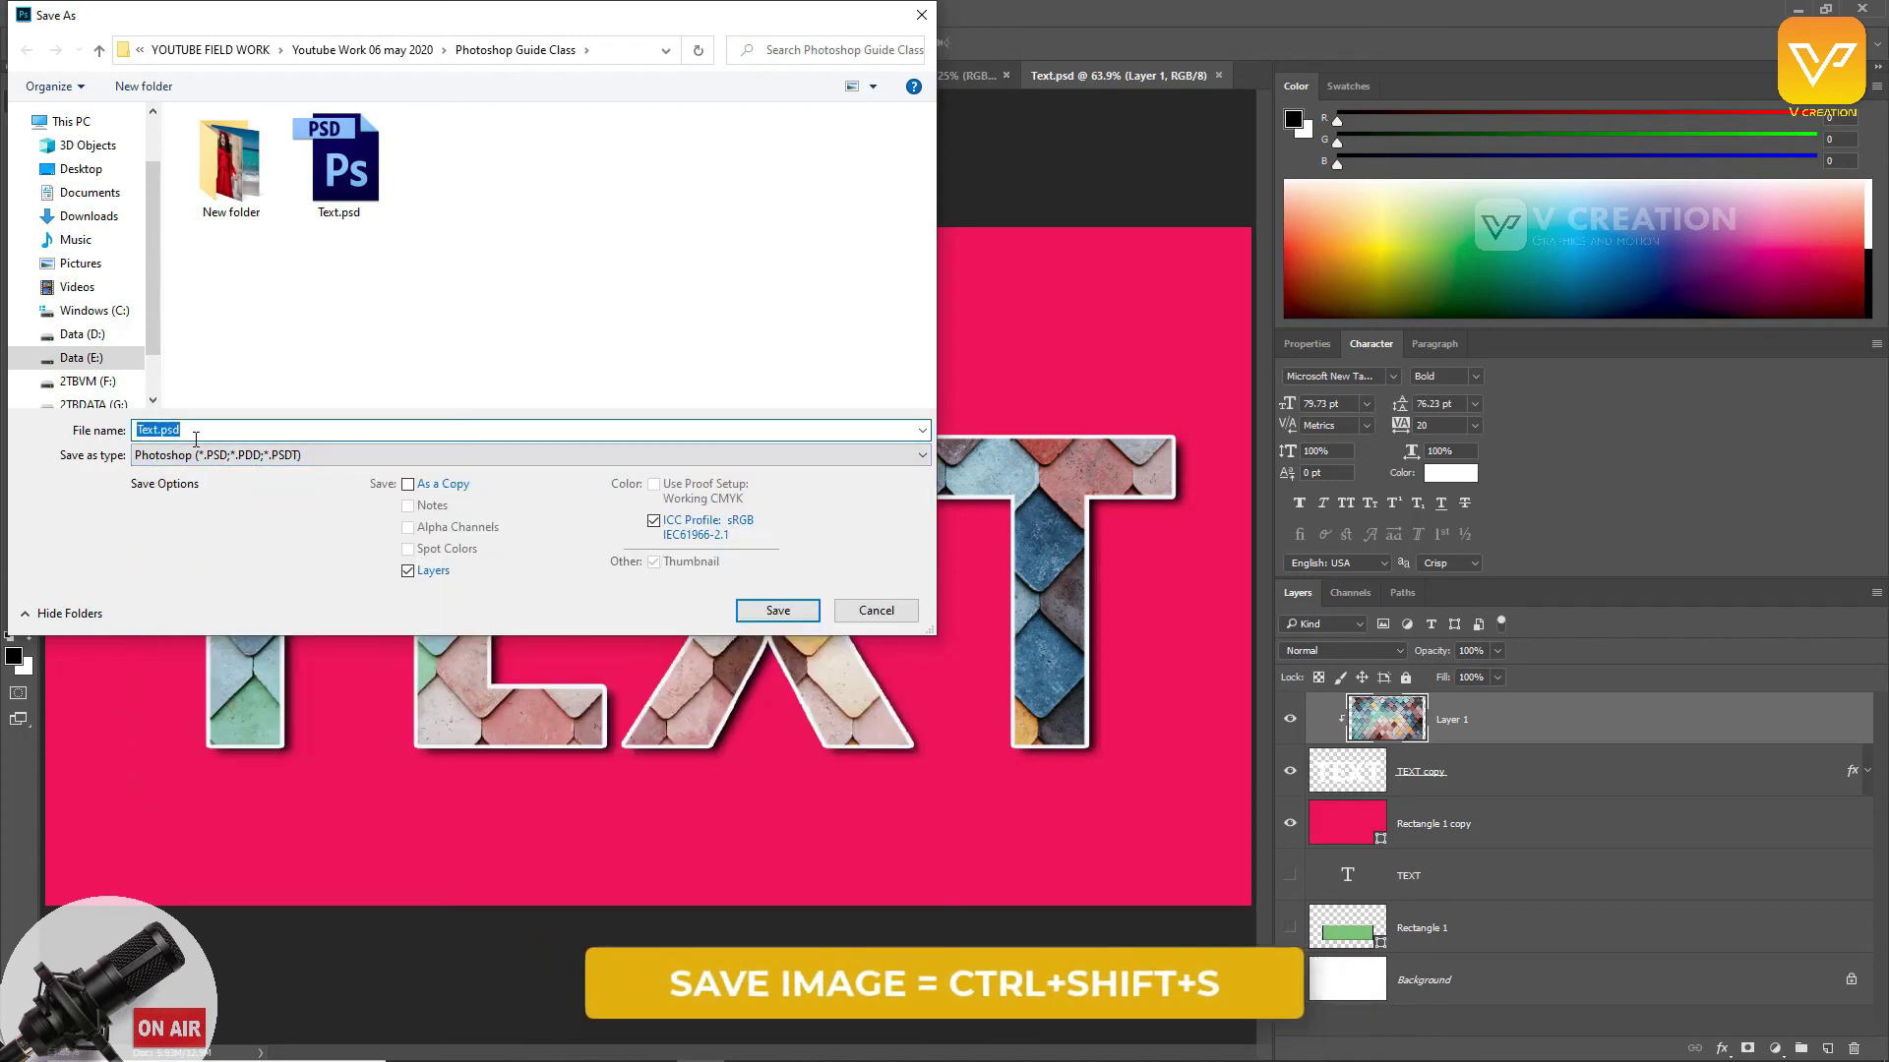
left_click(153, 430)
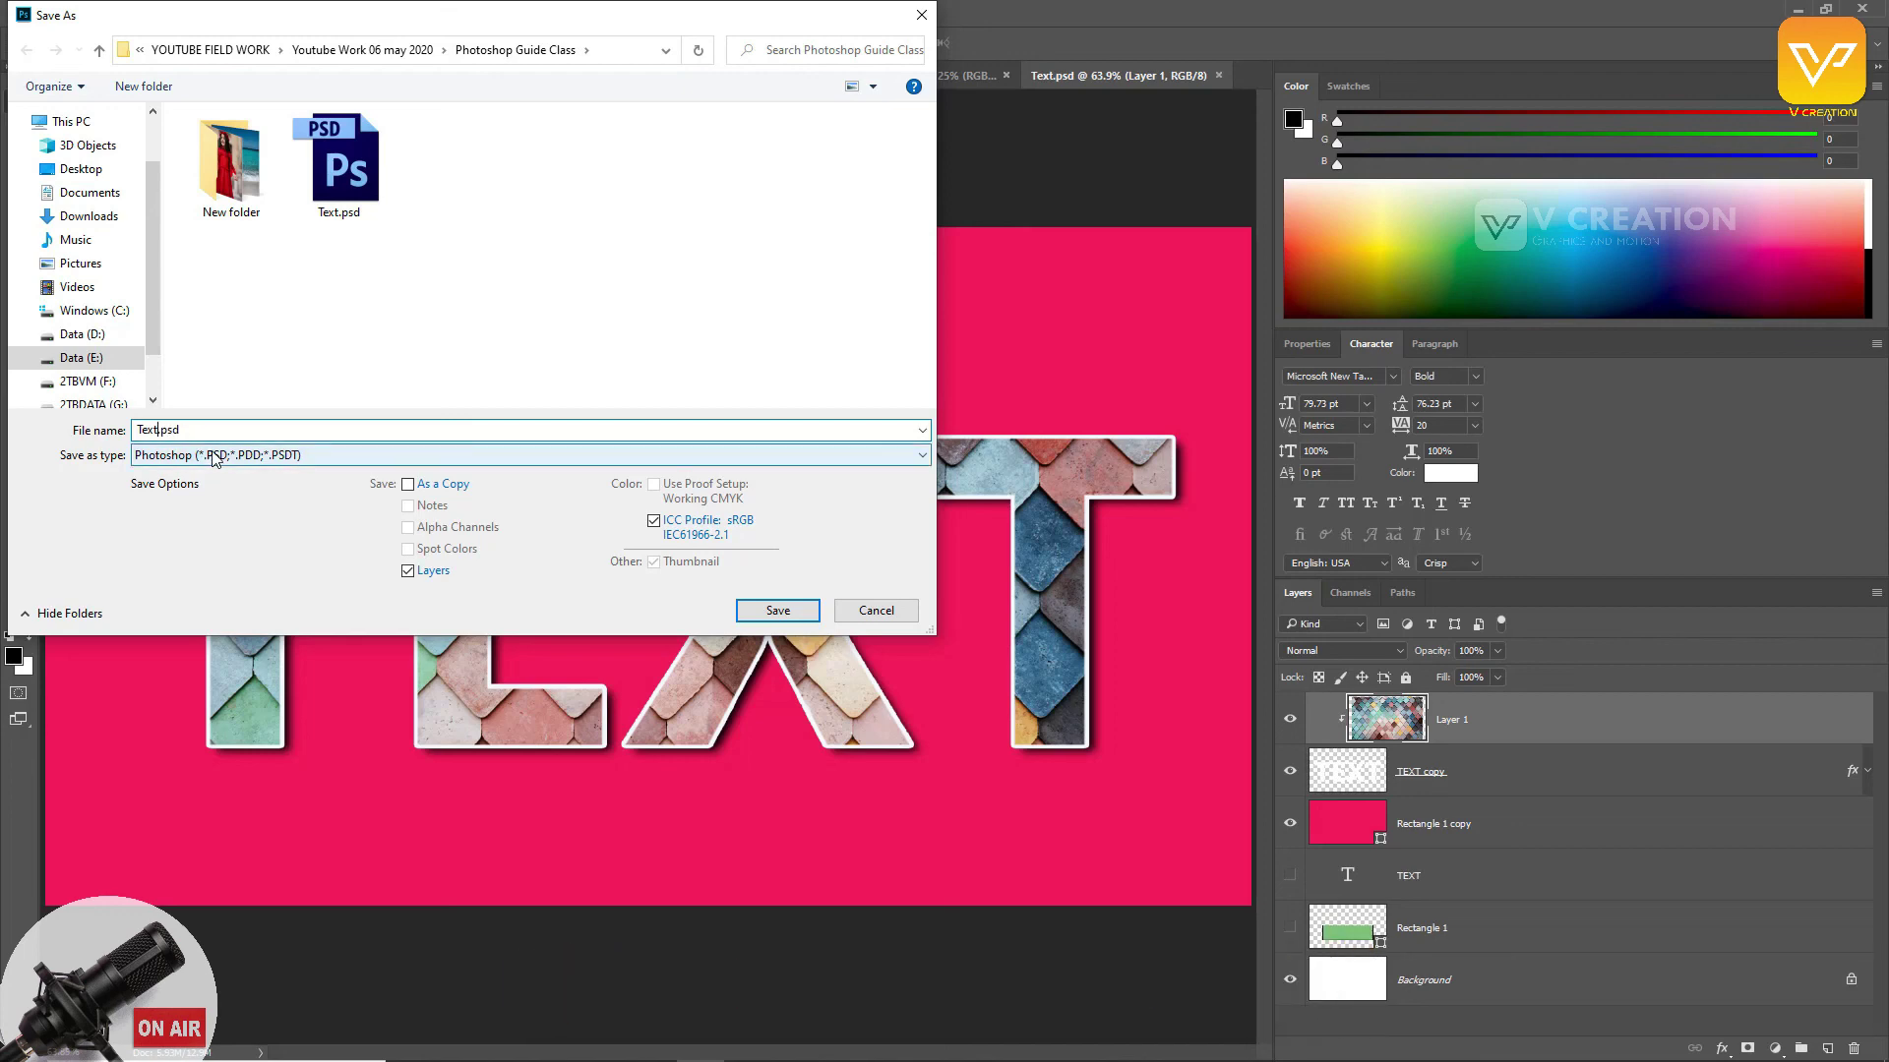
left_click(216, 458)
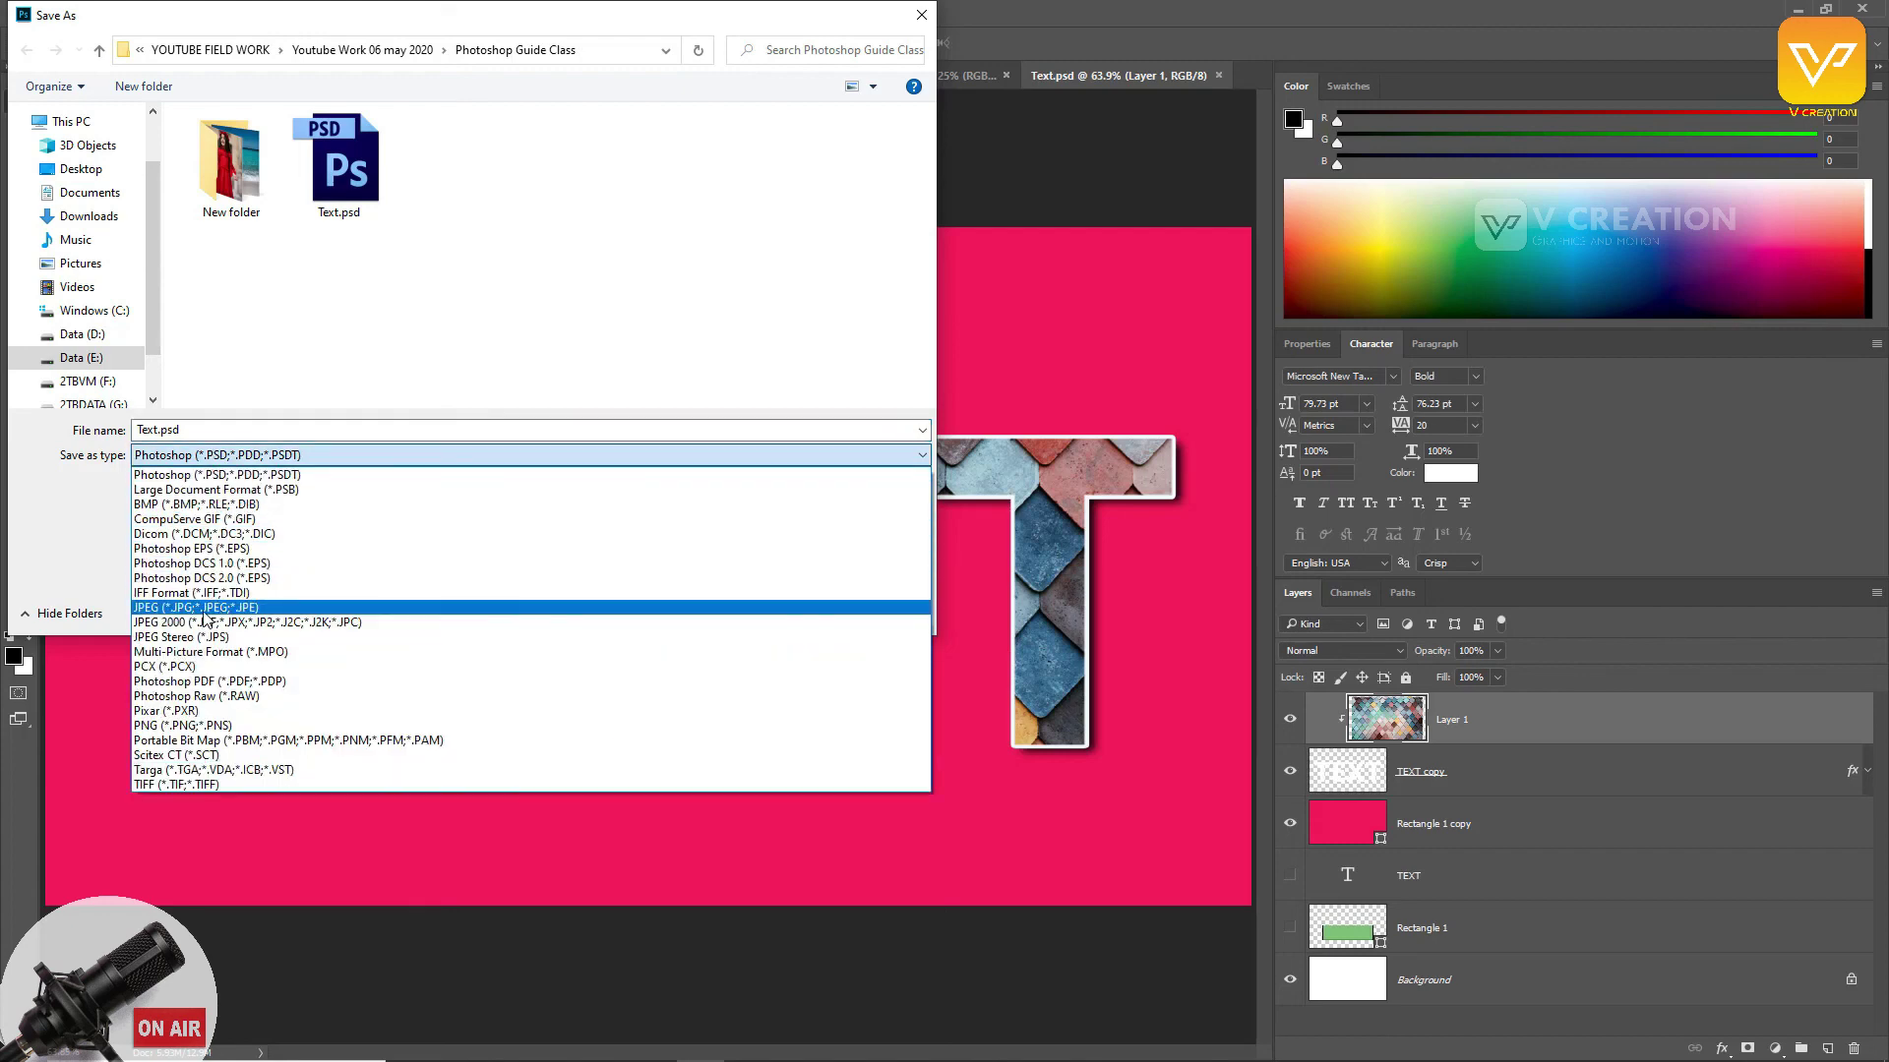
left_click(196, 726)
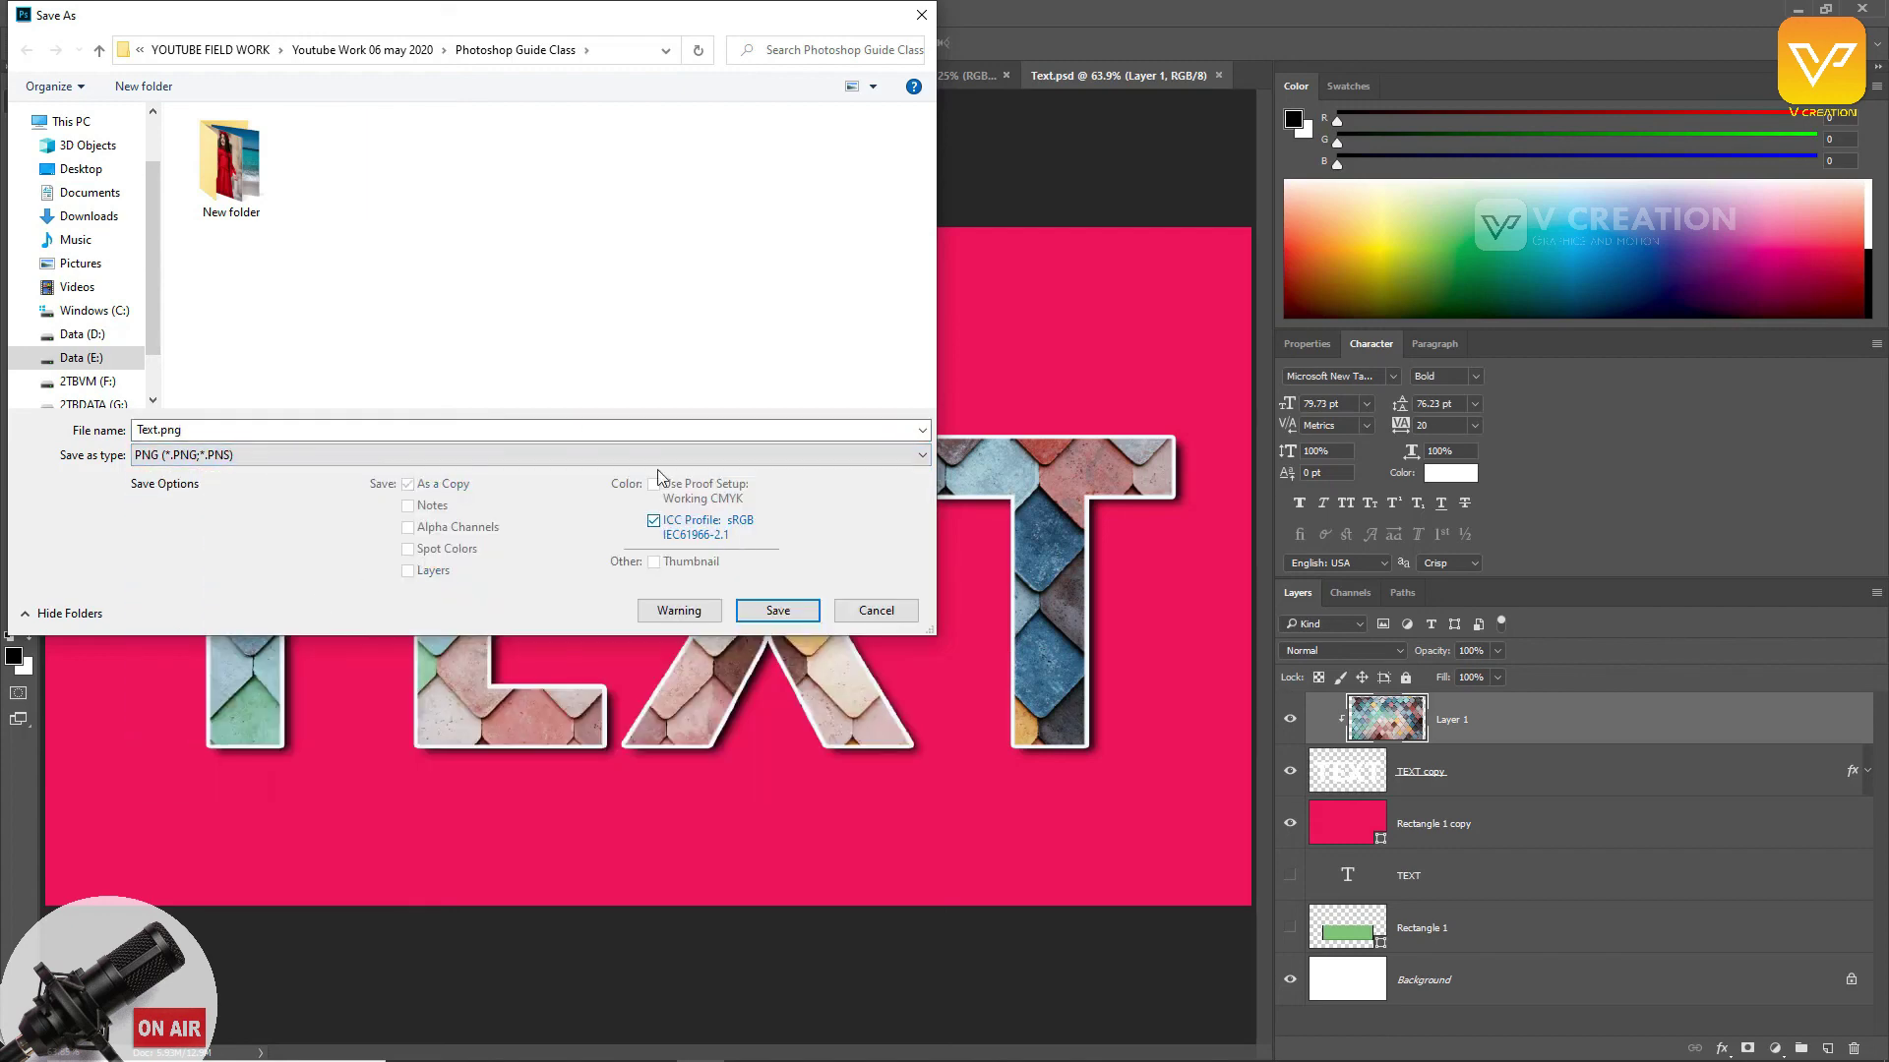
left_click(876, 611)
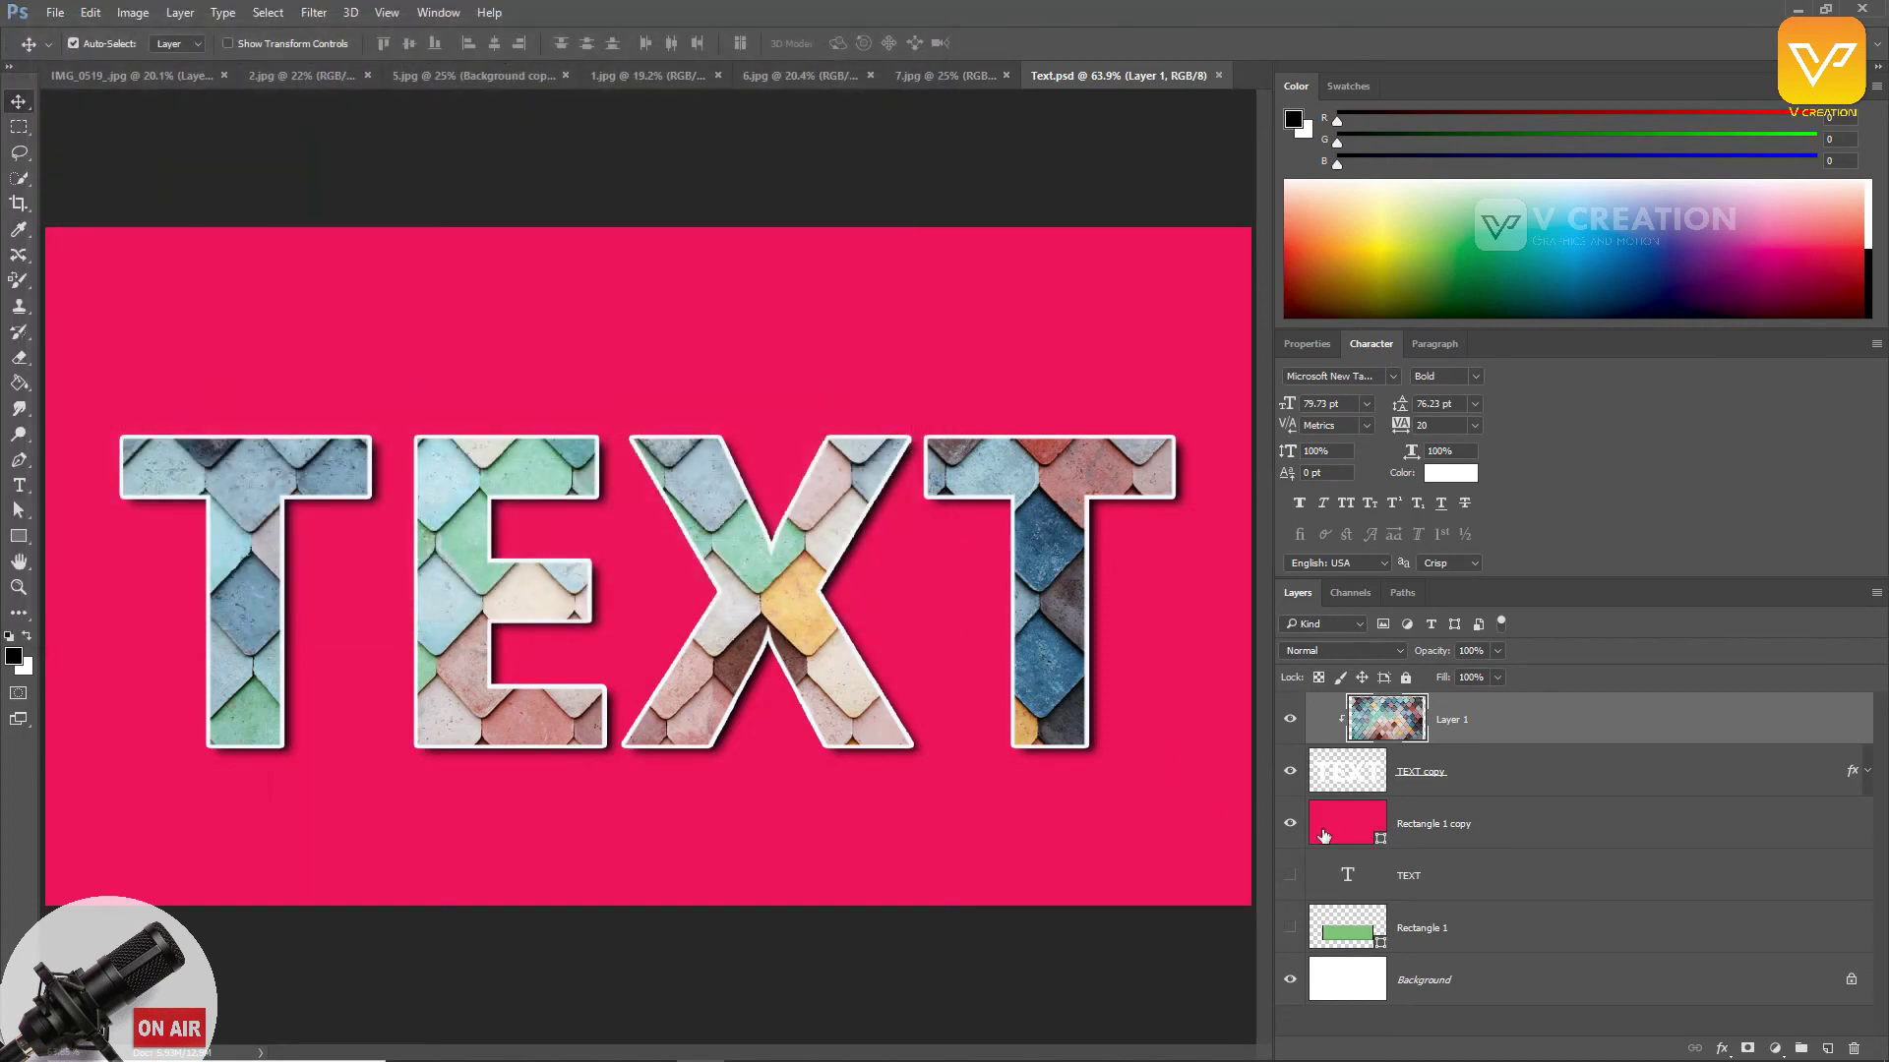
Step: Hide the Rectangle 1 copy and Background layers, and copy Layer 1 and TEXT copy together into the 6.jpg document
left_click(1289, 826)
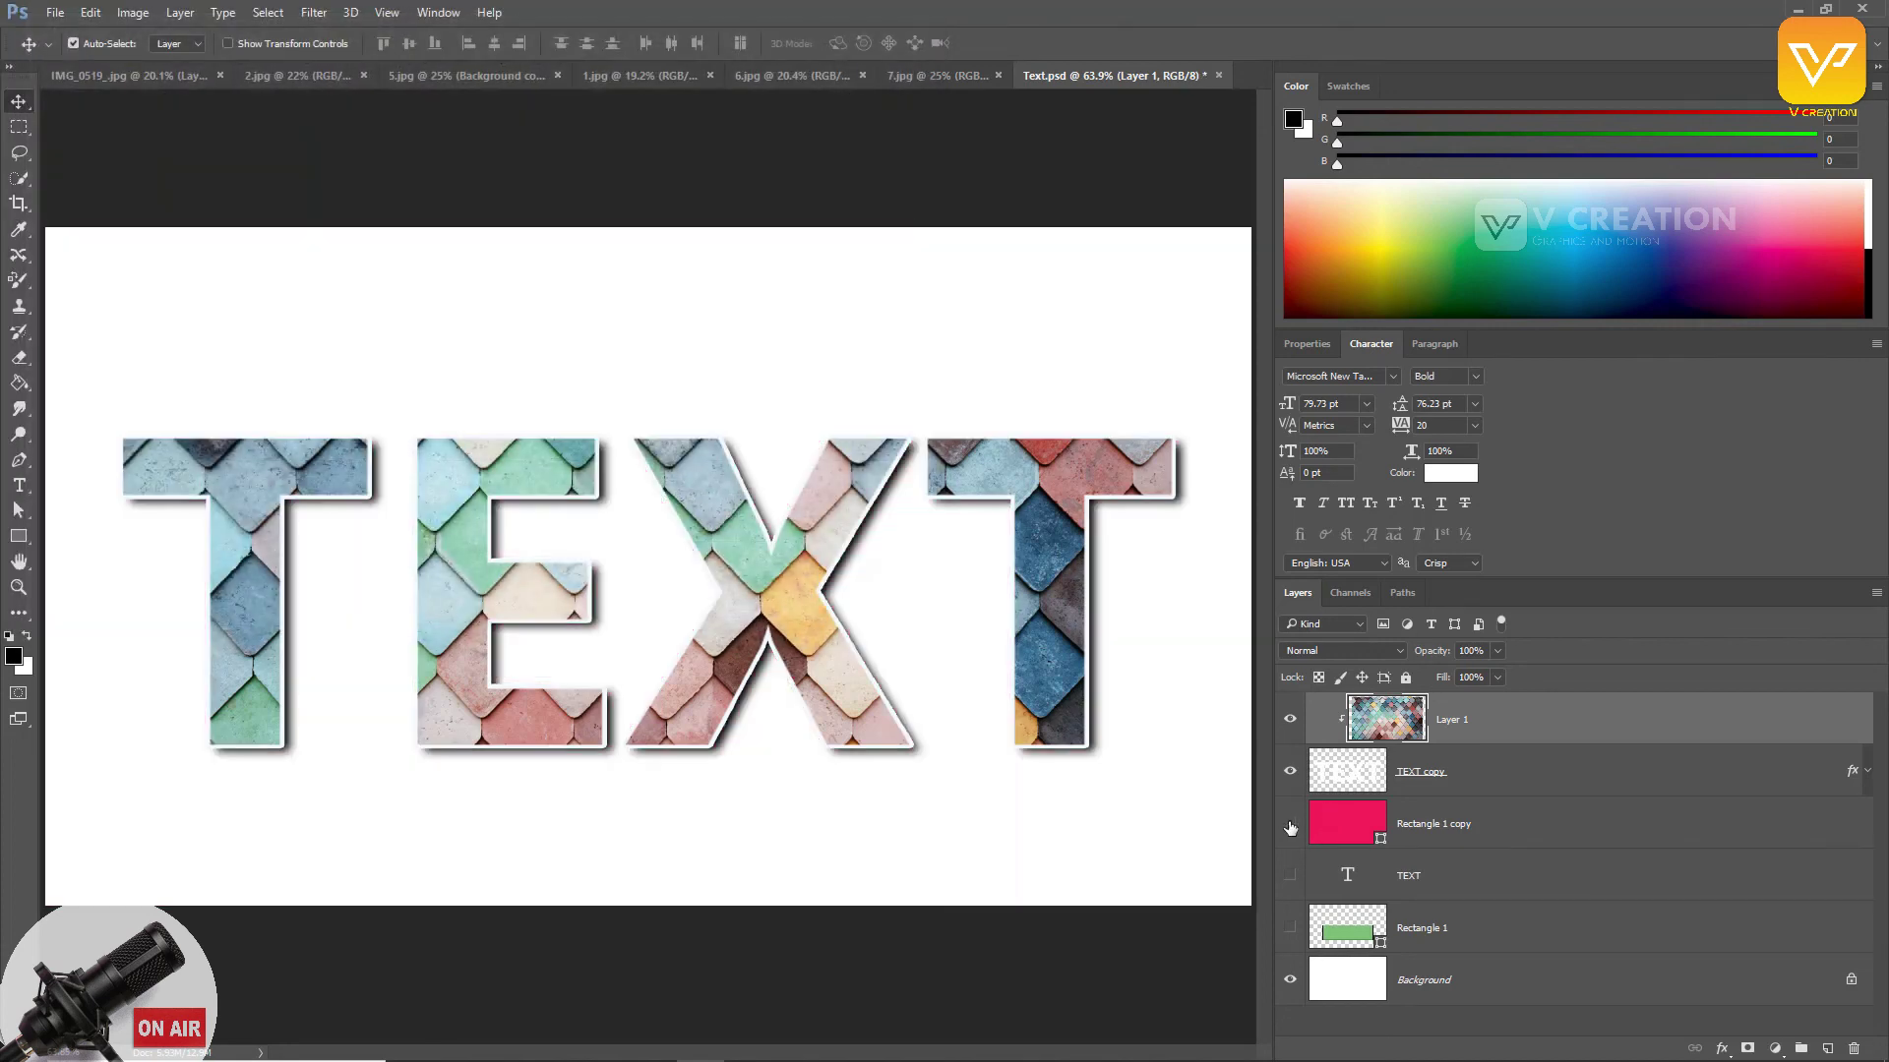
left_click(1290, 982)
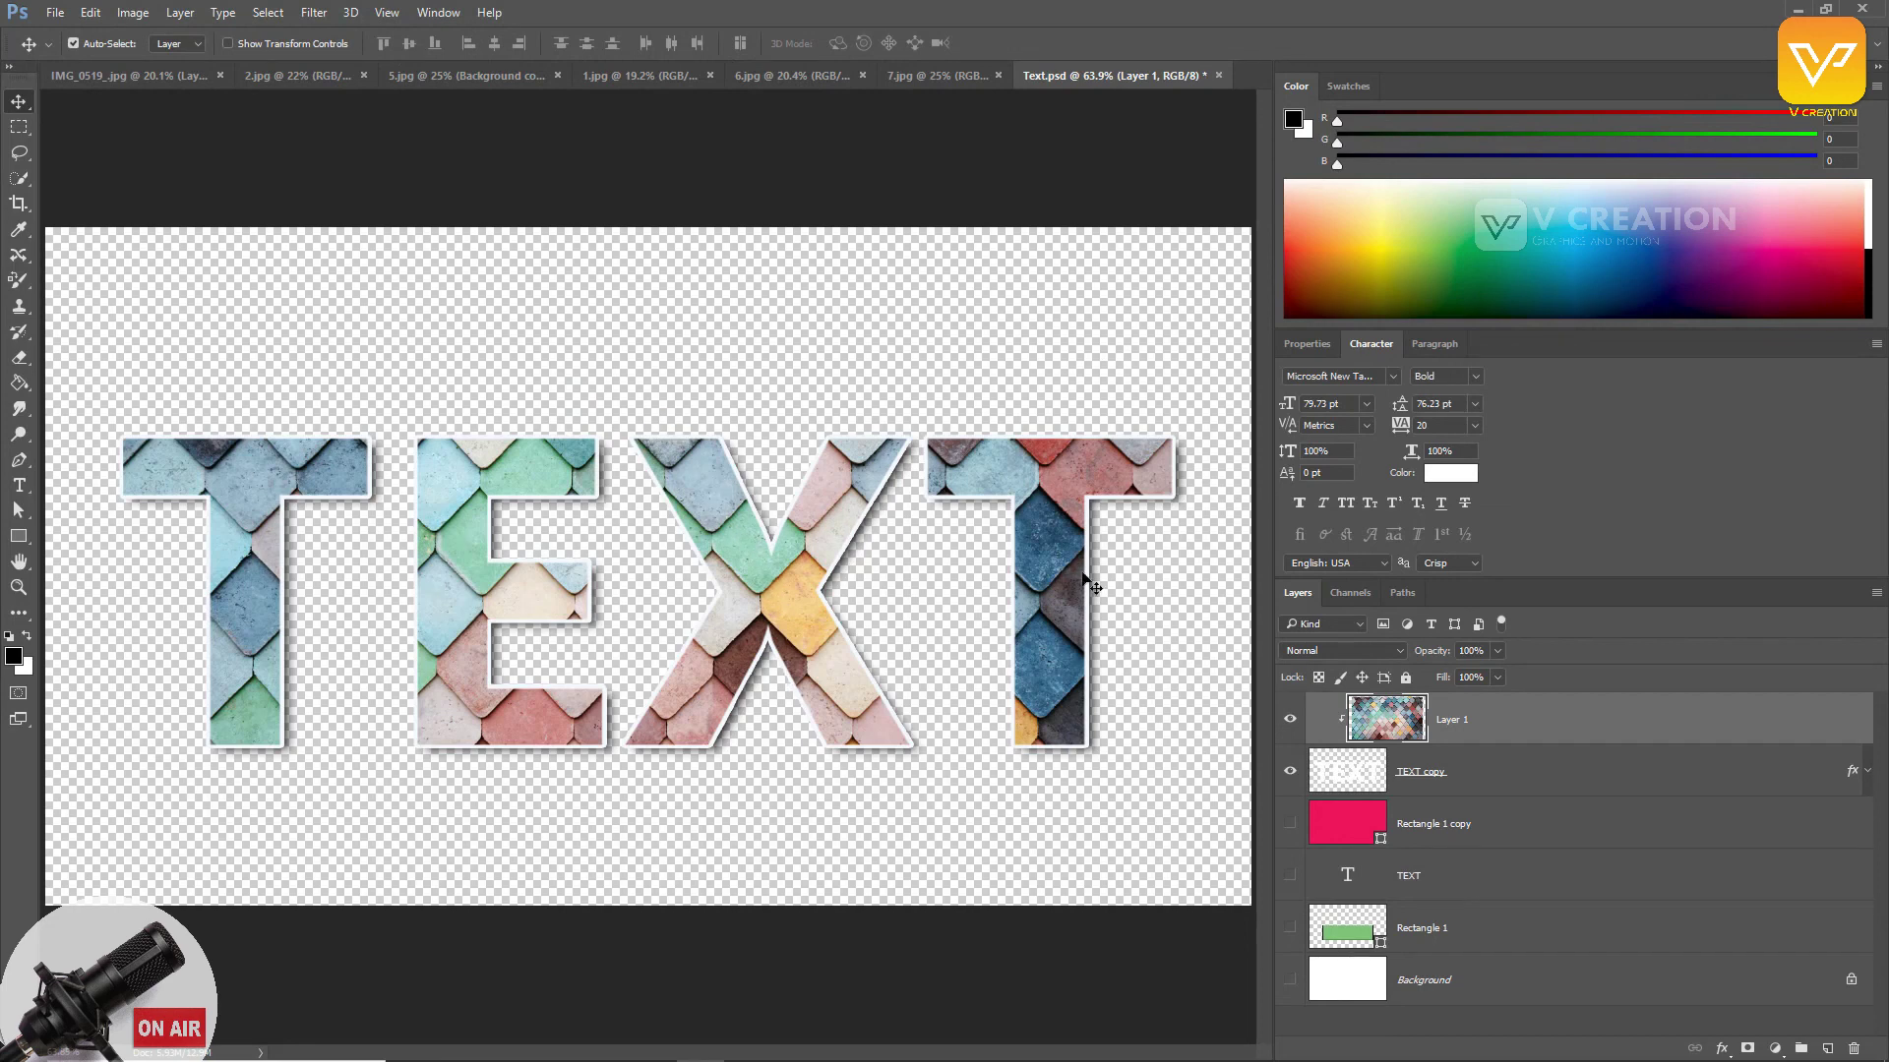
left_click(1453, 787, "ctrl")
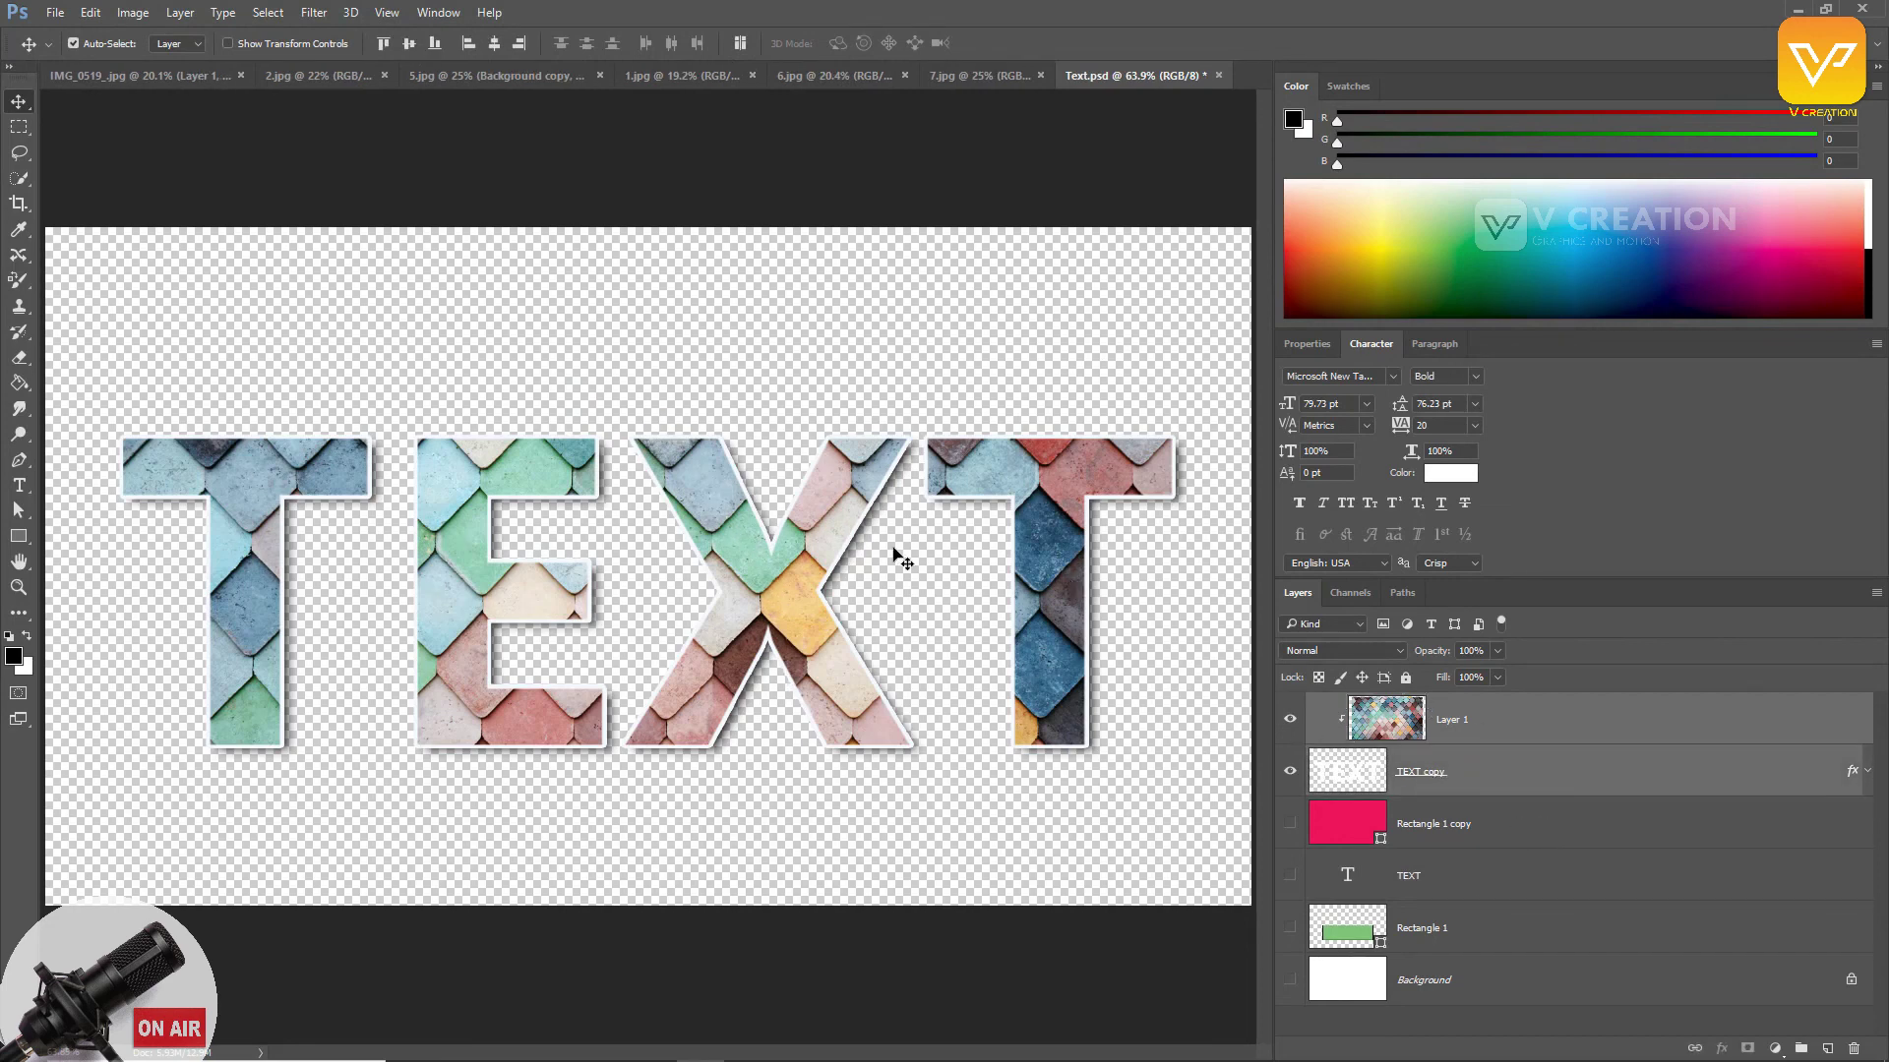
left_click_drag(894, 548, 836, 492)
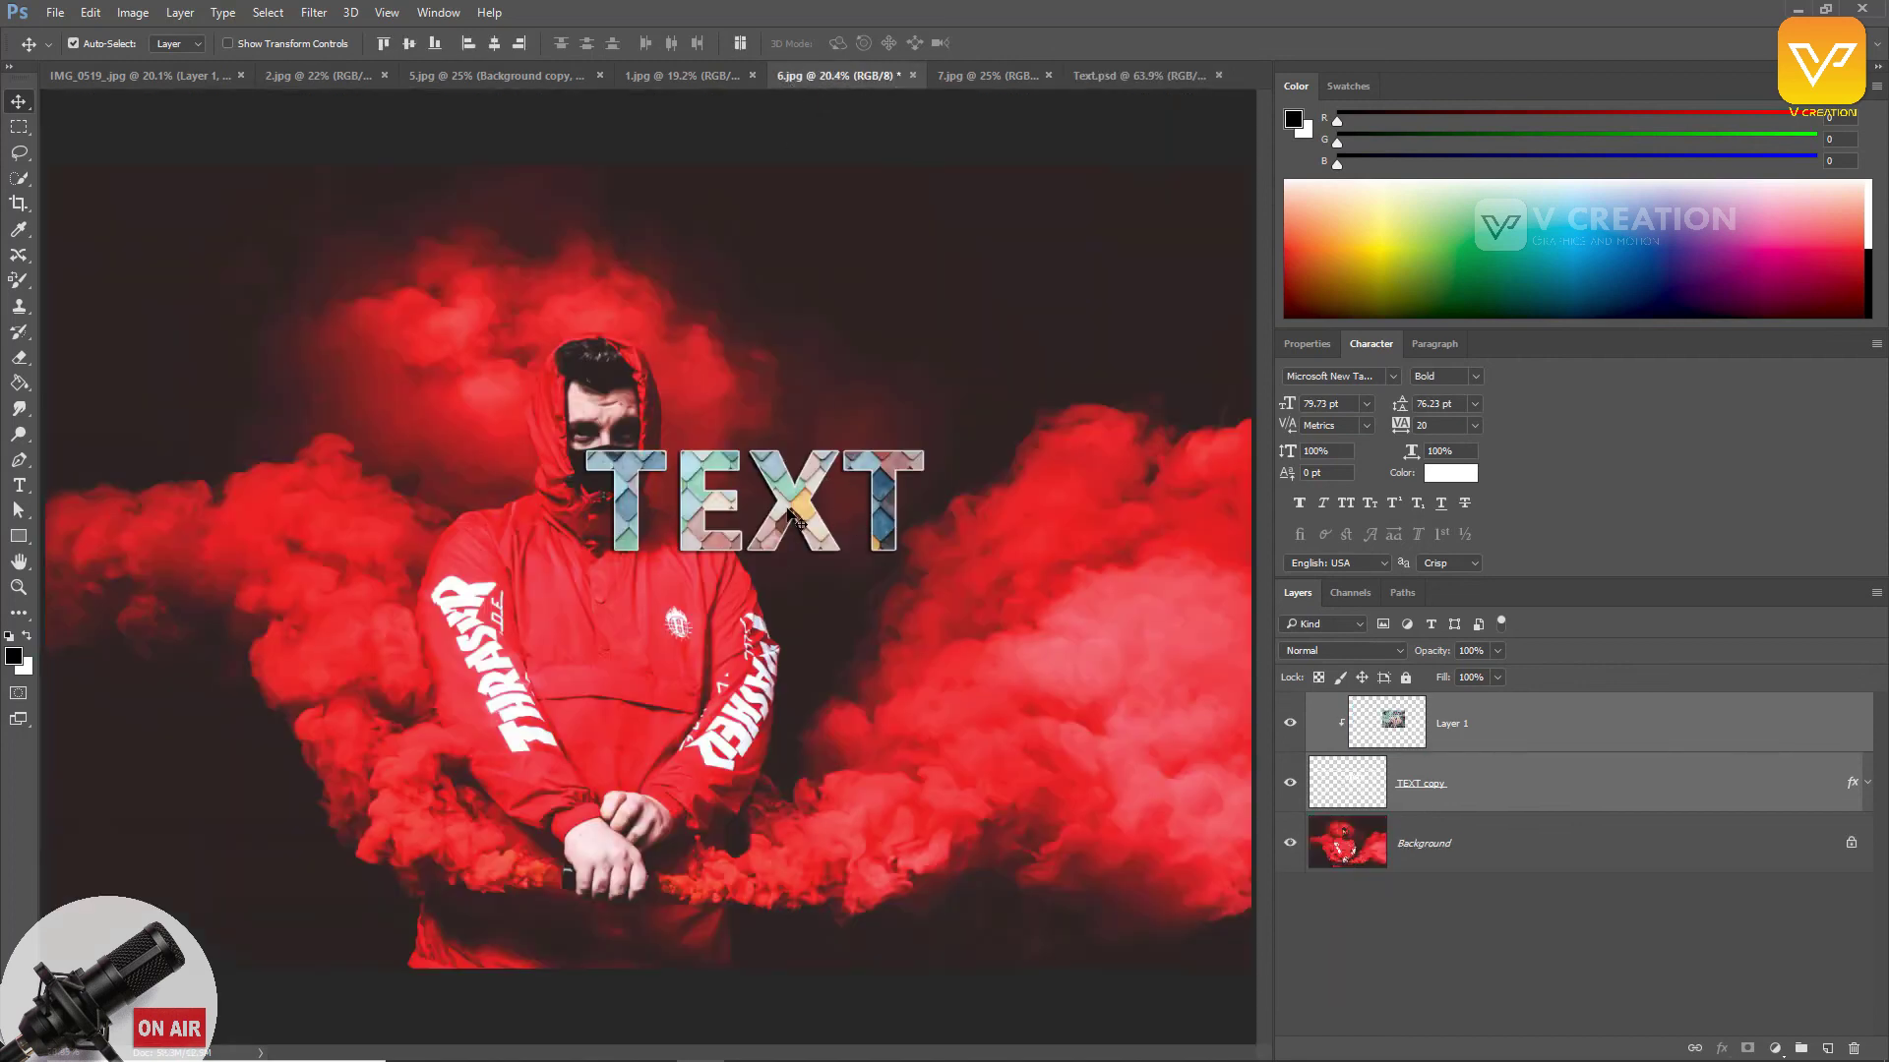
Step: Scale the copied TEXT layers in 6.jpg to about 316% and move them down over the man's torso
key("ctrl+t")
left_click_drag(935, 654, 783, 671)
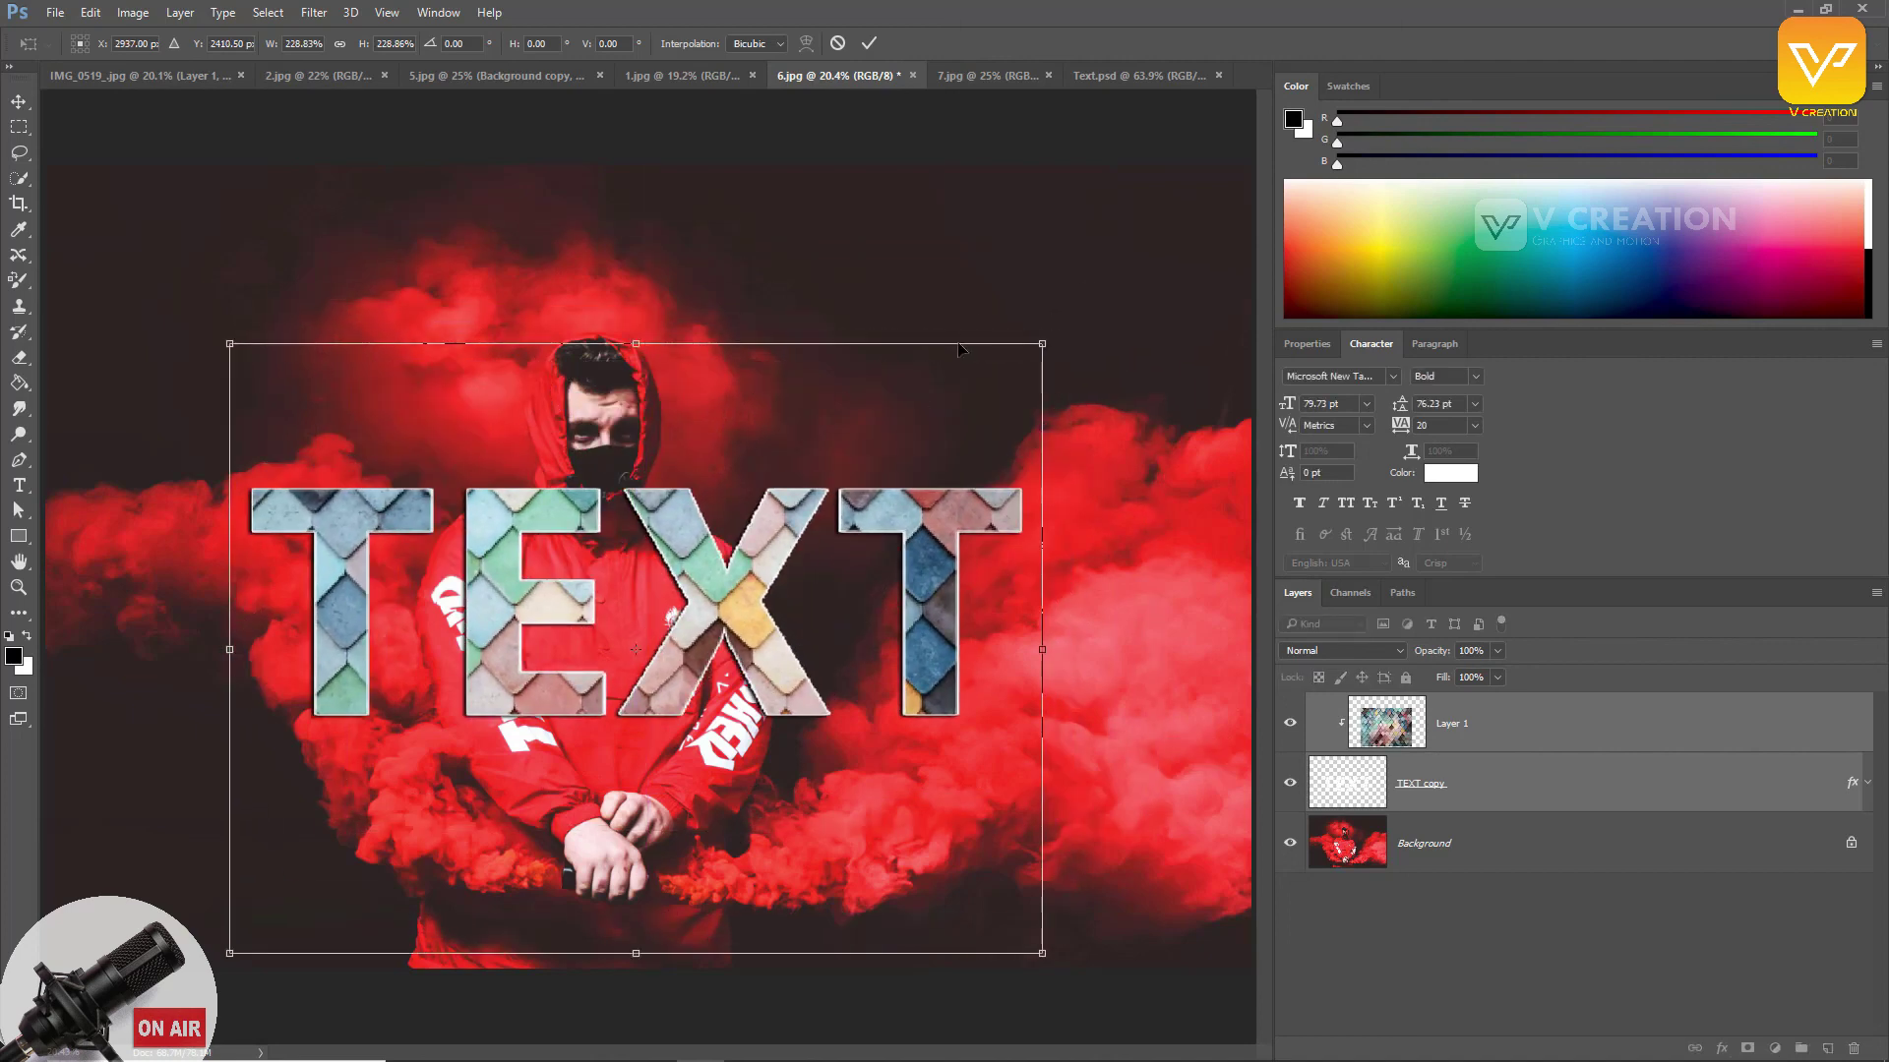
left_click_drag(1160, 292, 1278, 231)
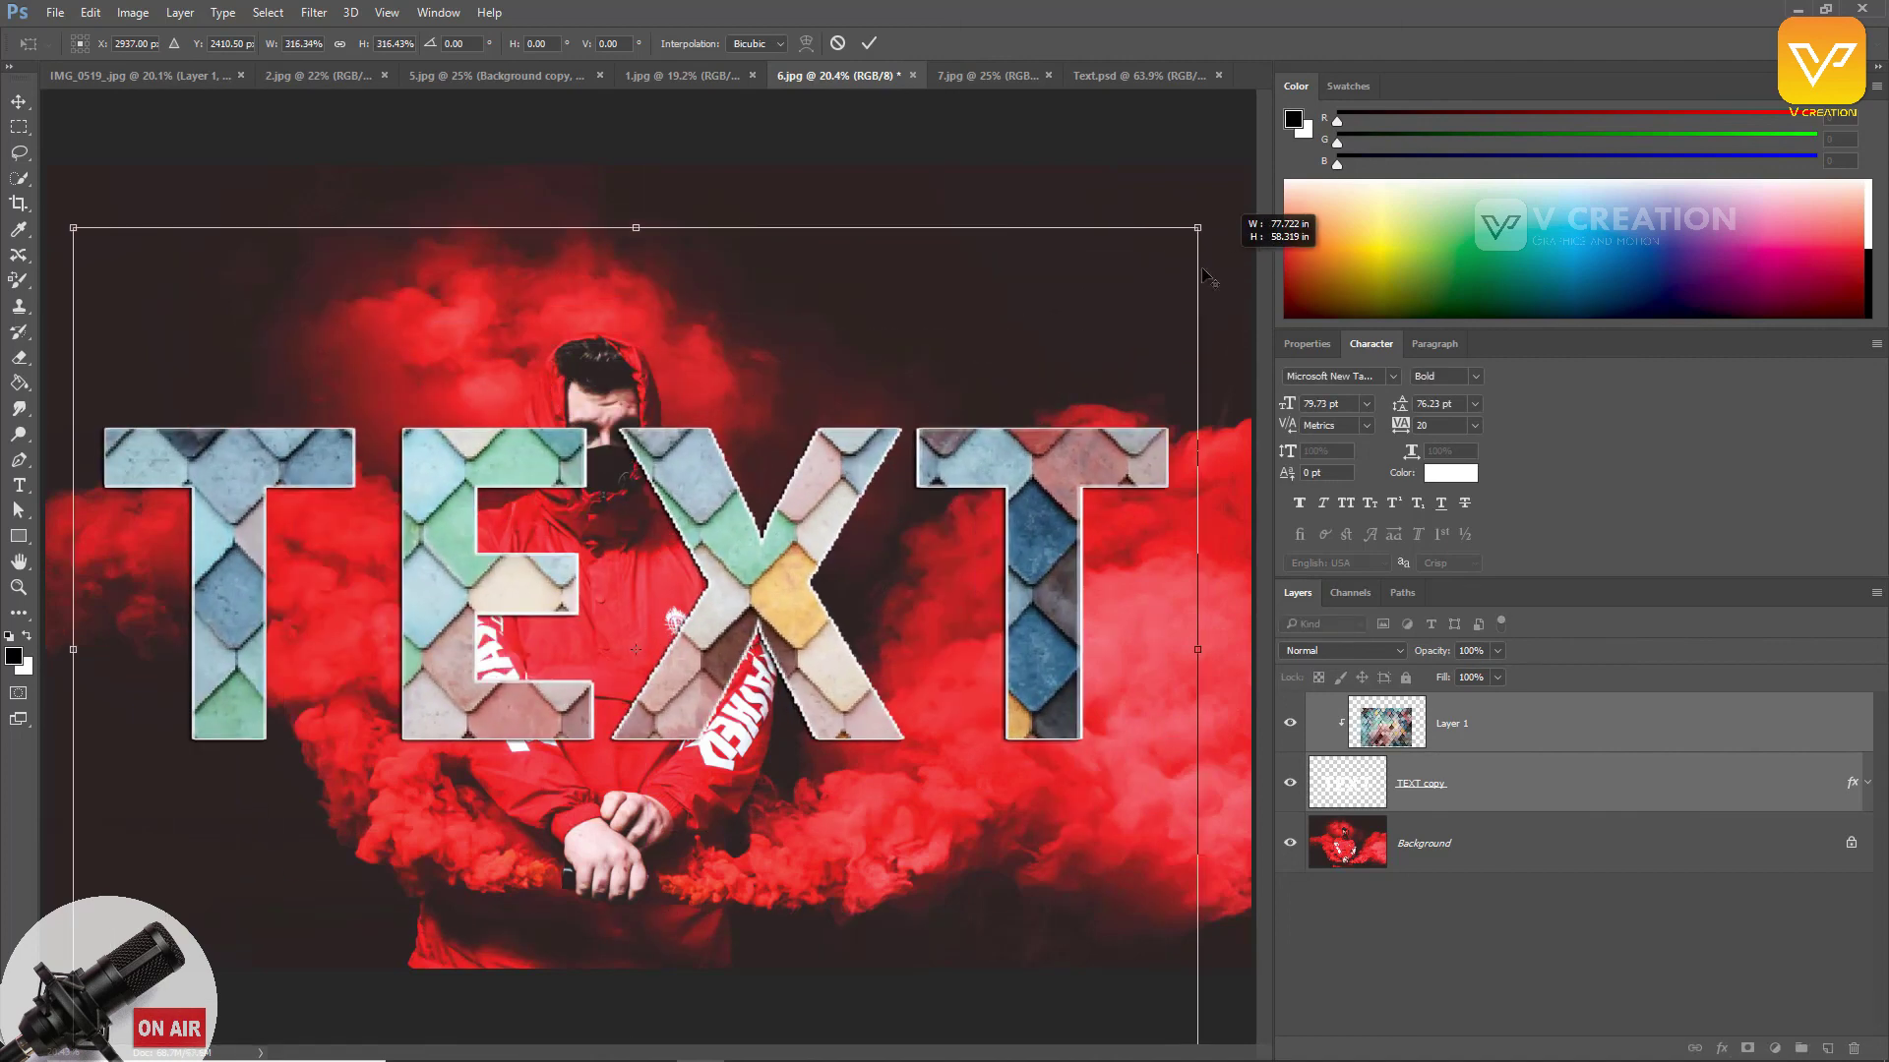
key("Return")
left_click_drag(813, 511, 766, 665)
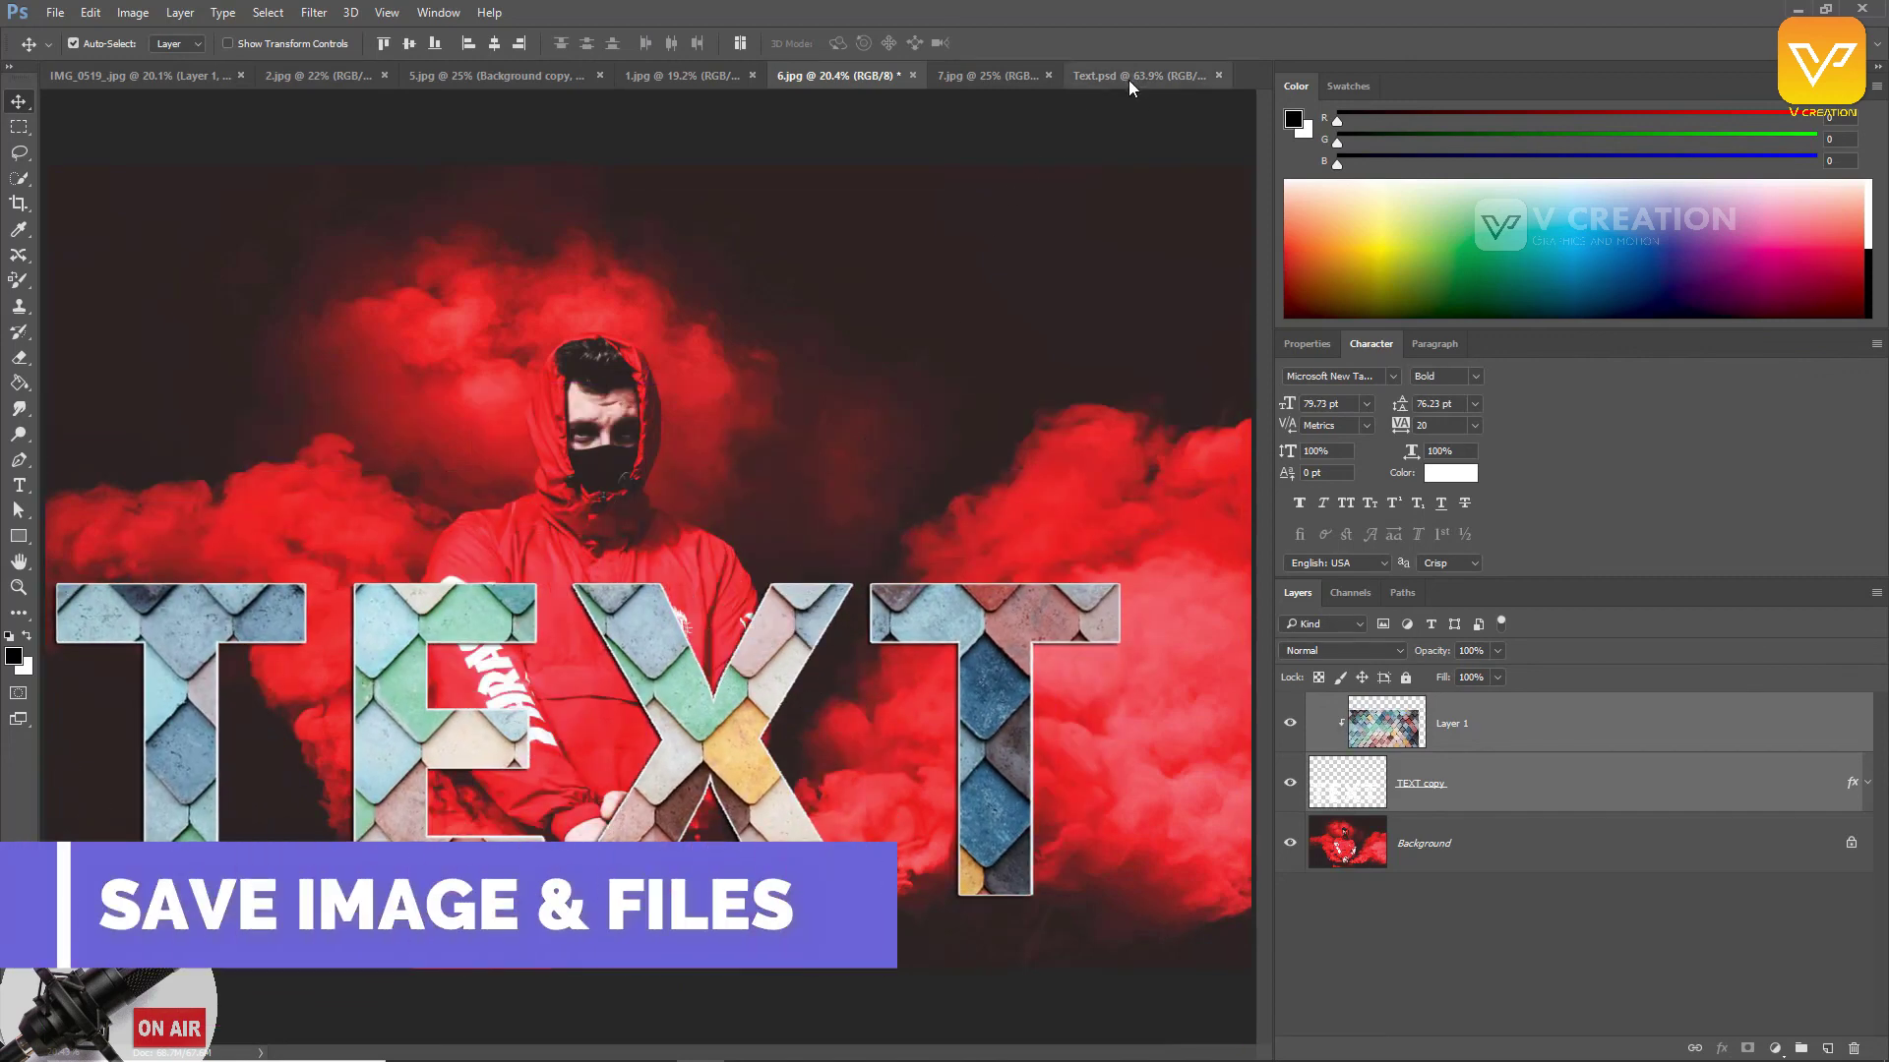
Step: Show the Rectangle 1 copy layer in Text.psd again and save the image as Text.jpg in JPEG format with quality 1
left_click(1132, 76)
left_click(1292, 835)
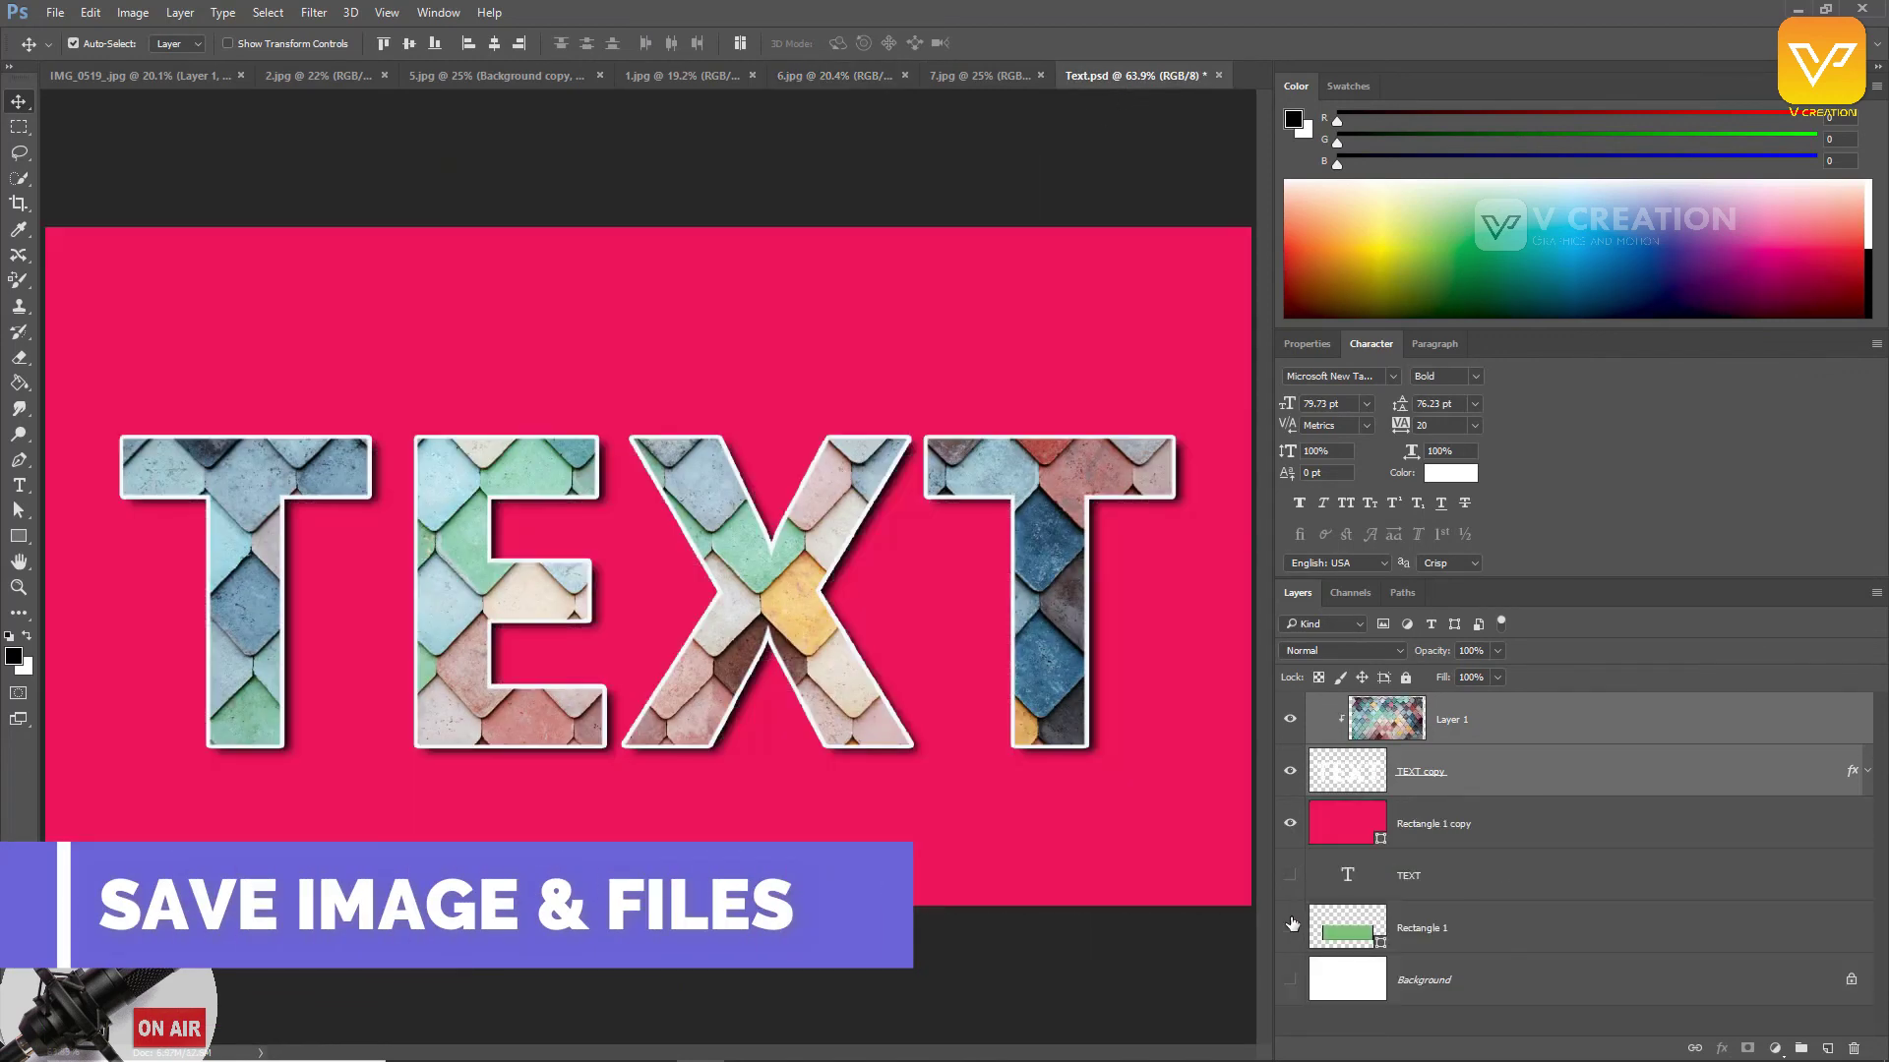
left_click(54, 14)
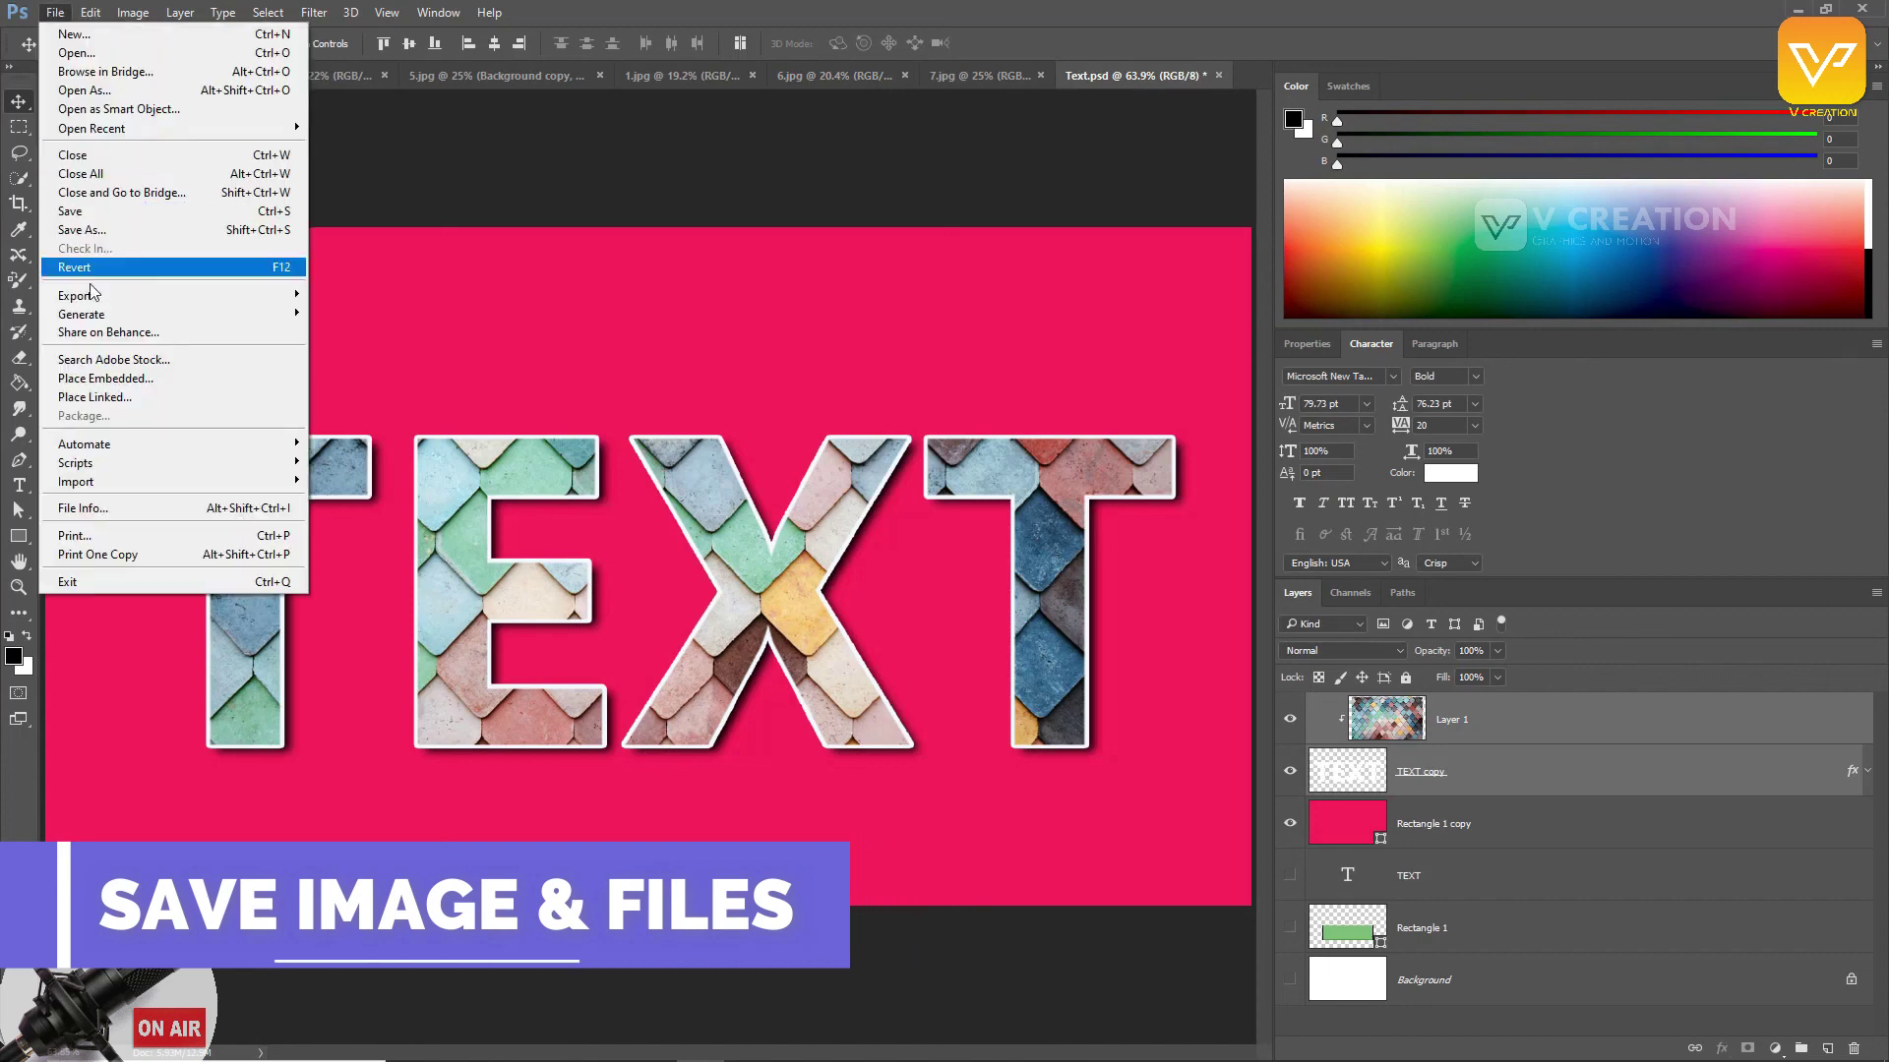
left_click(108, 230)
left_click(346, 454)
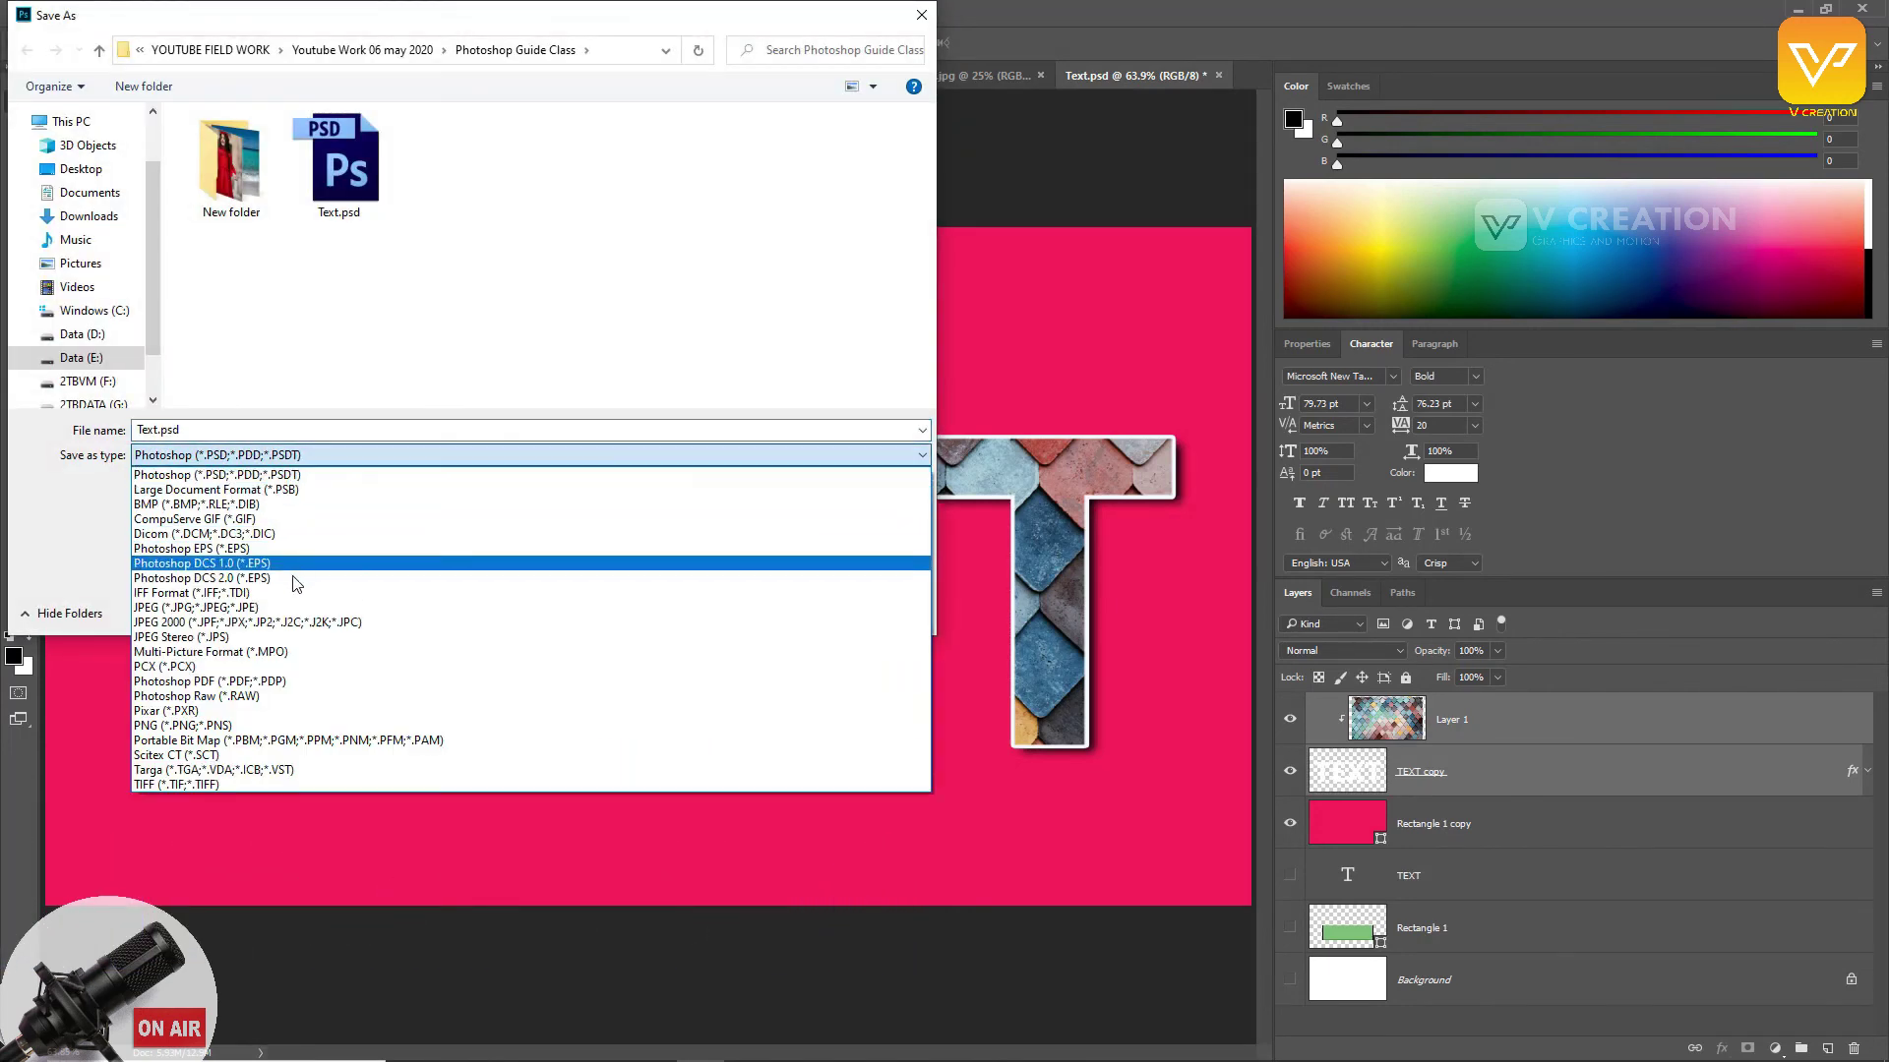
left_click(453, 607)
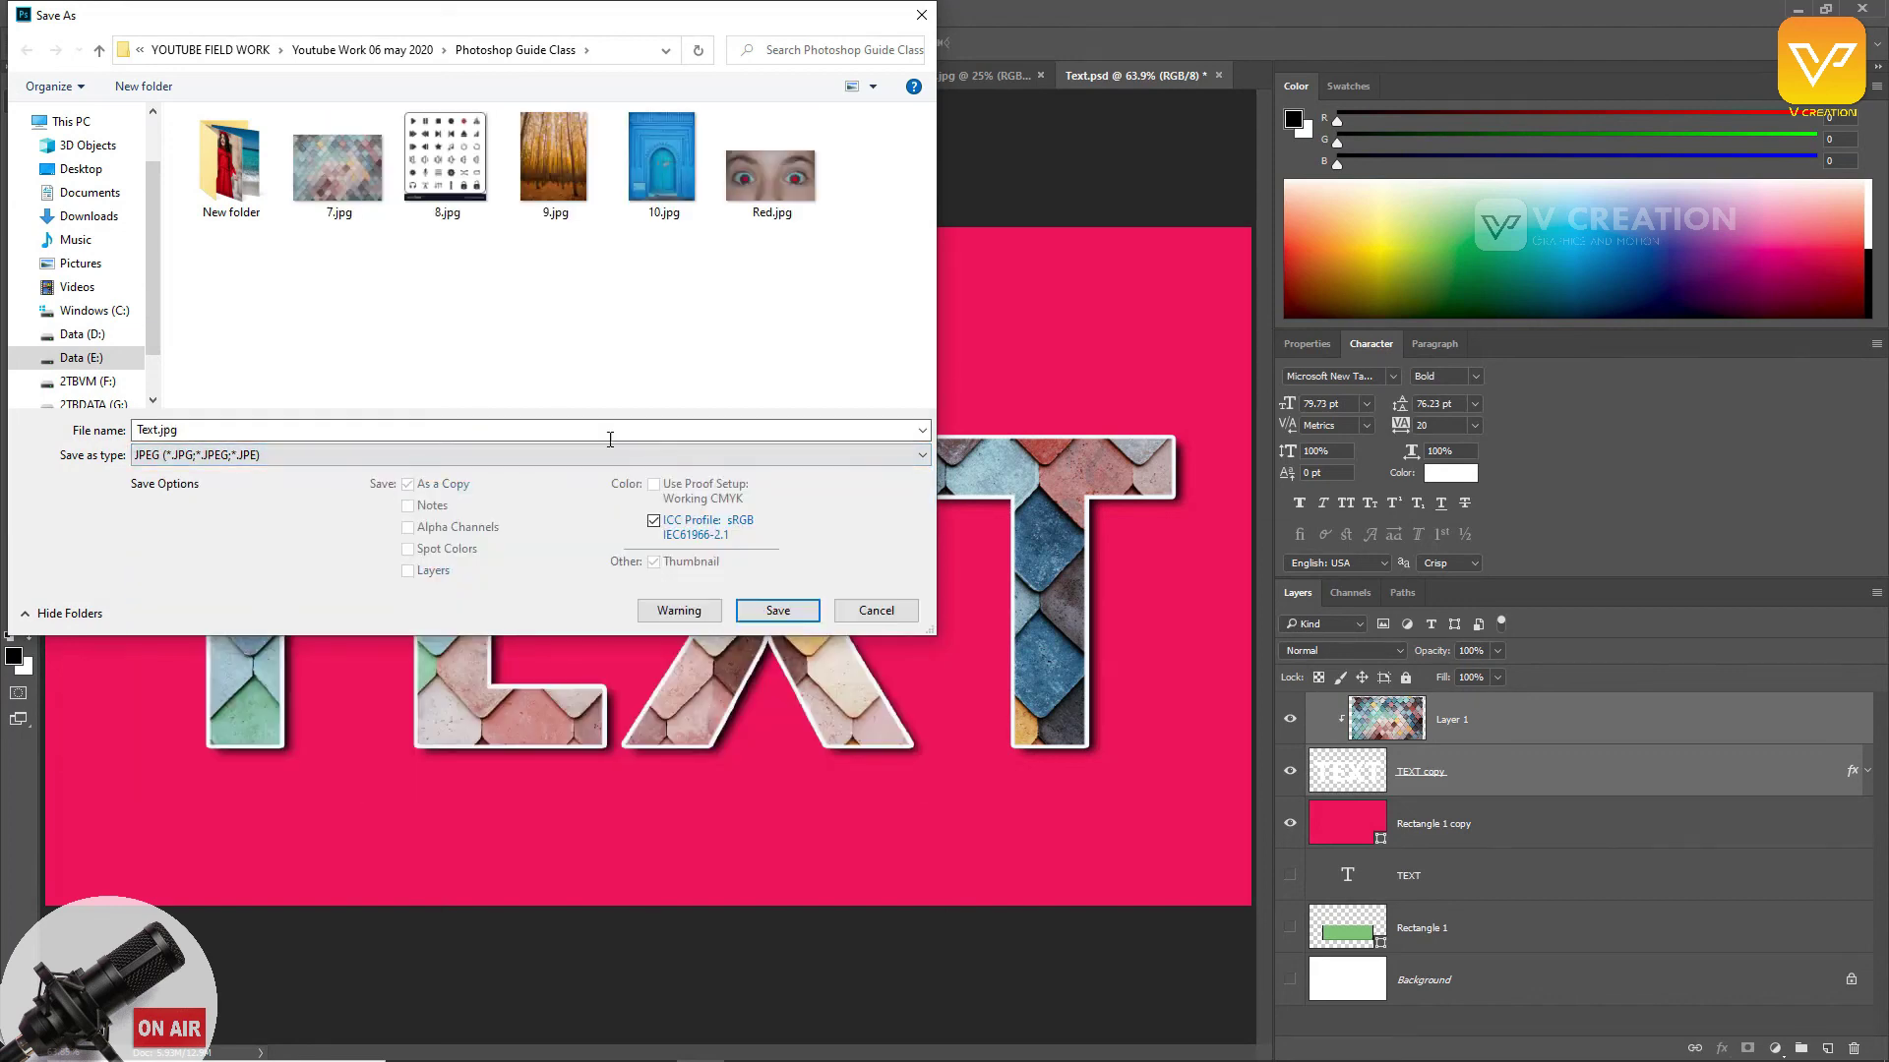
left_click(777, 609)
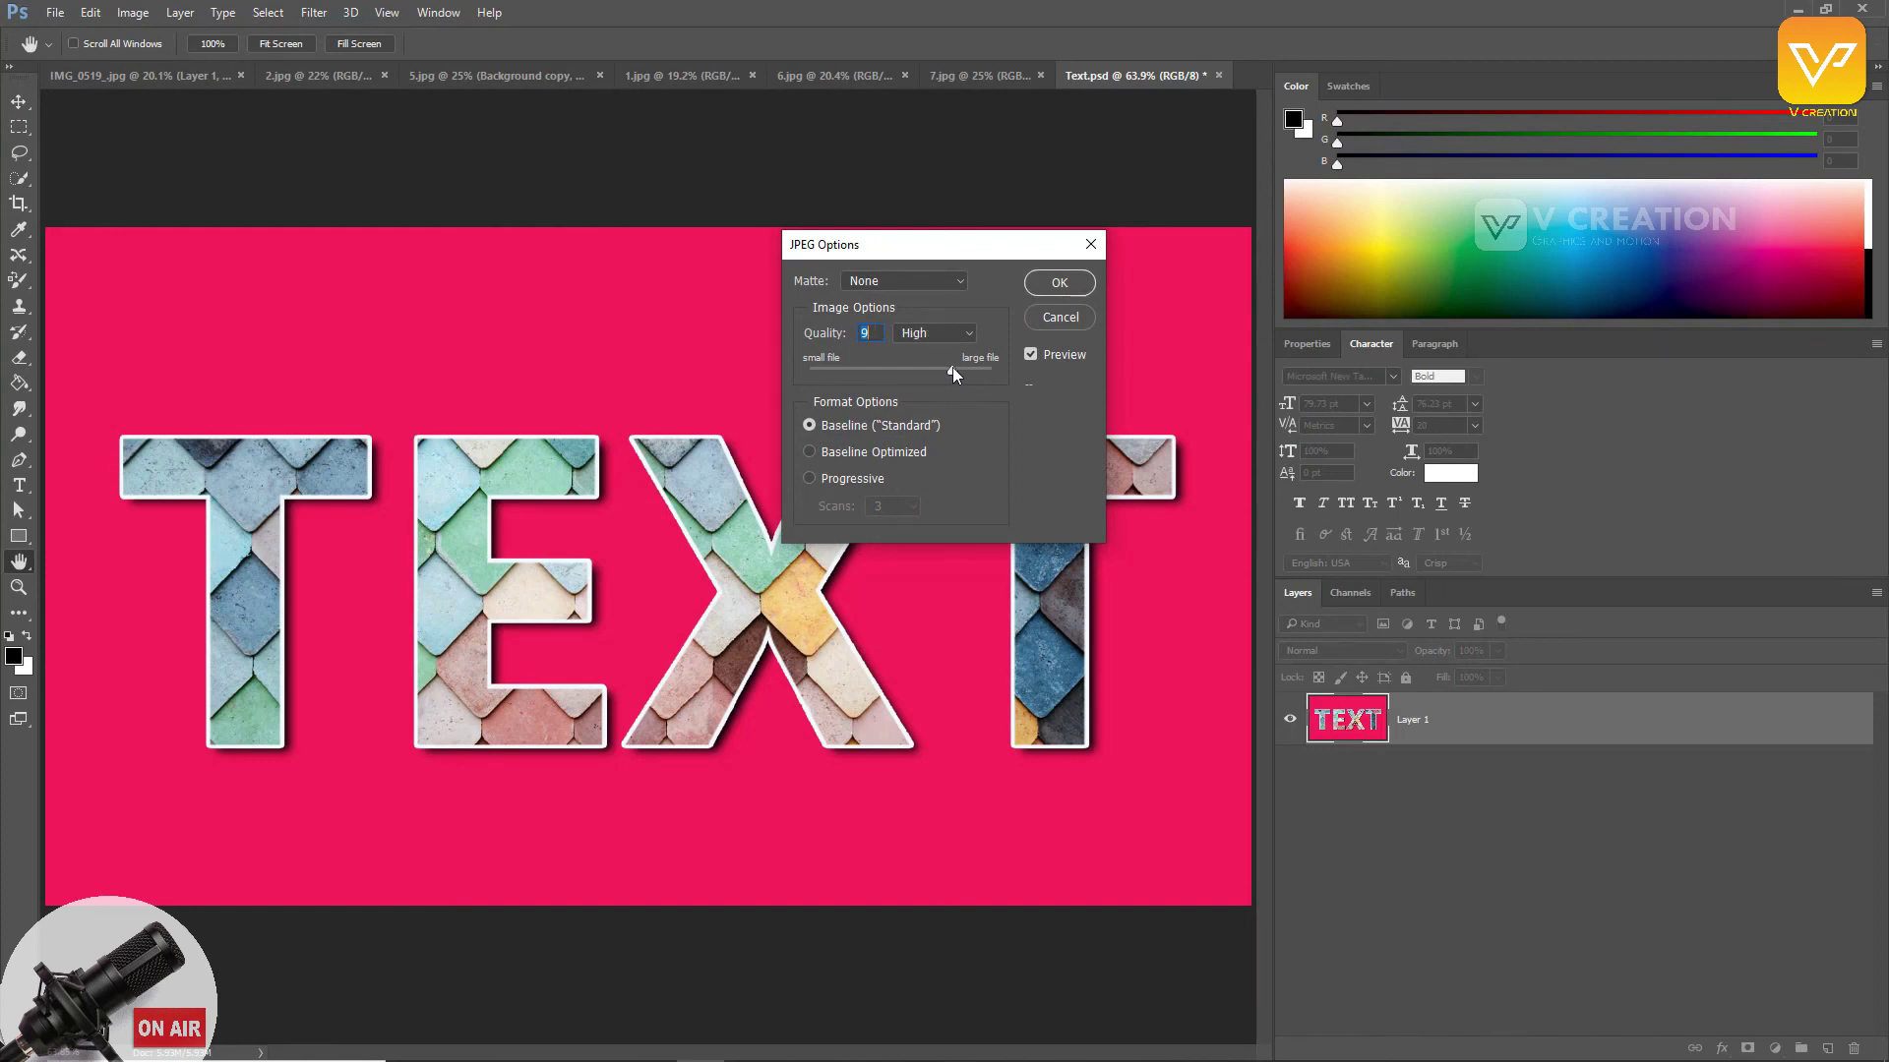
left_click_drag(953, 368, 807, 370)
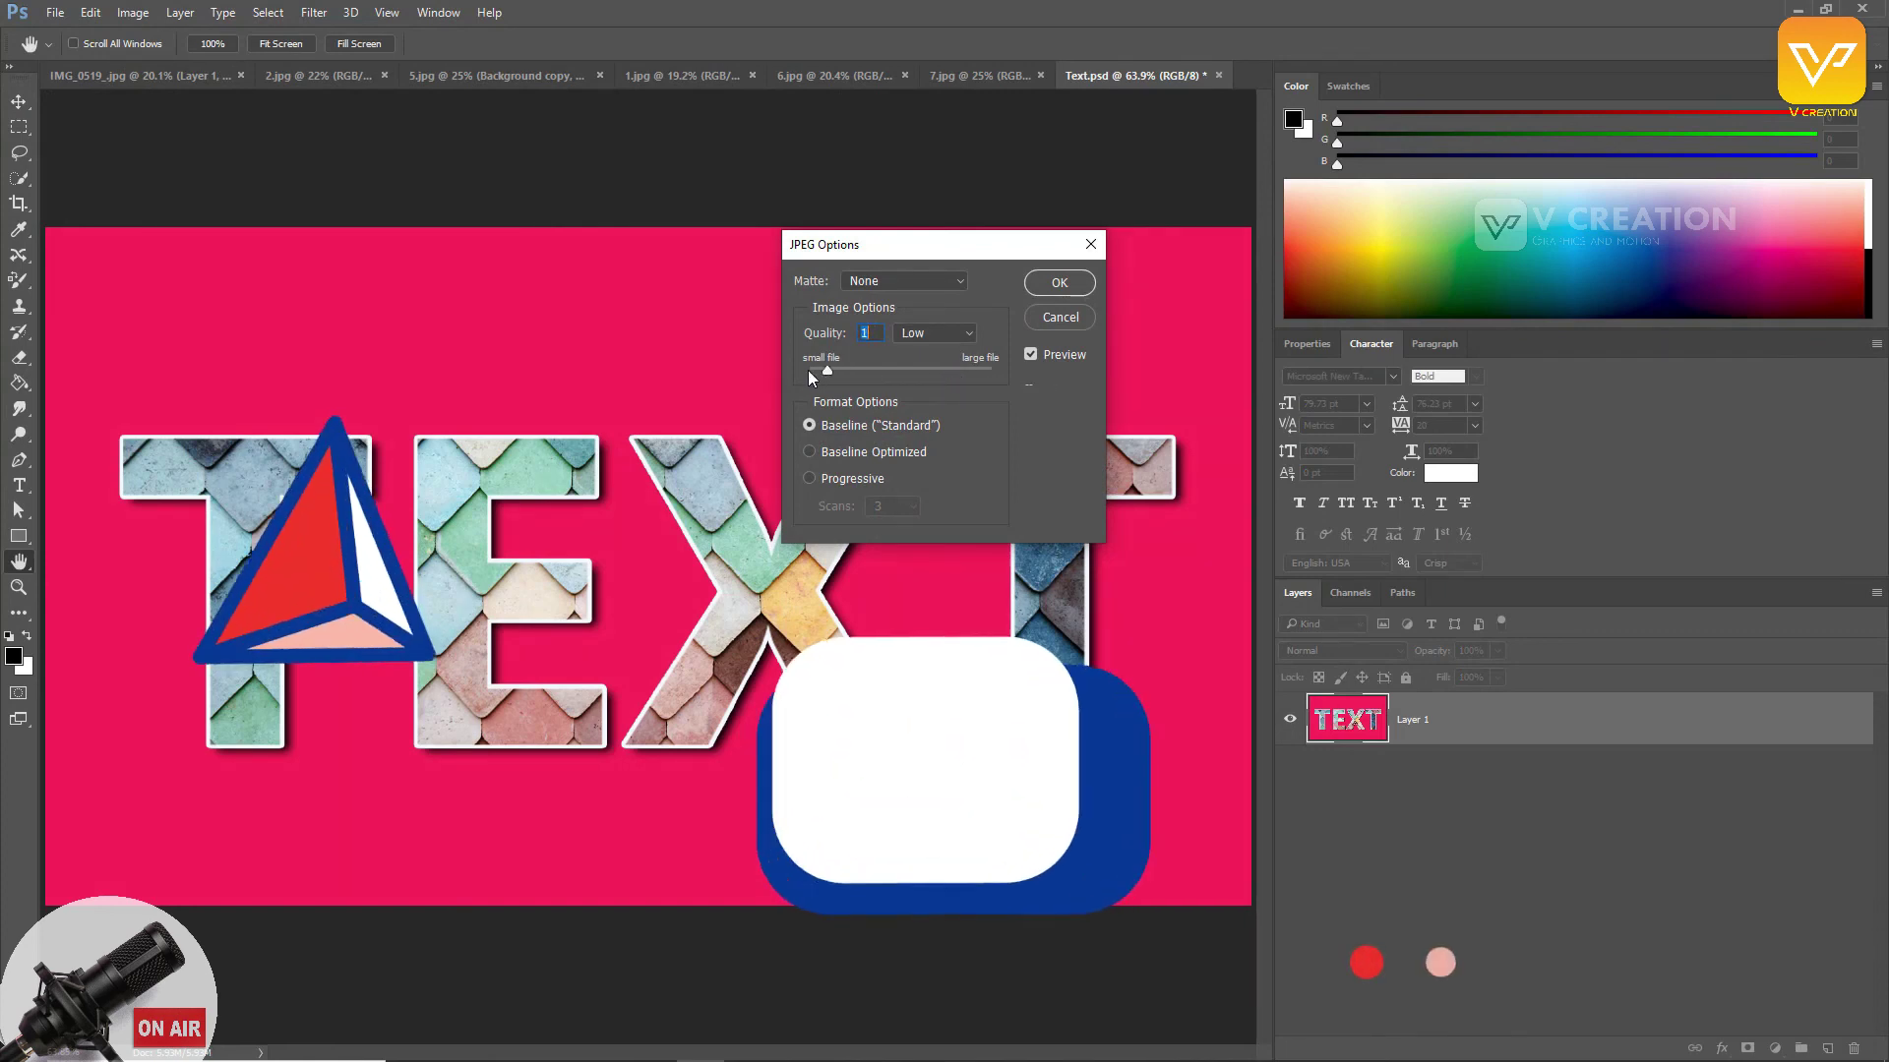